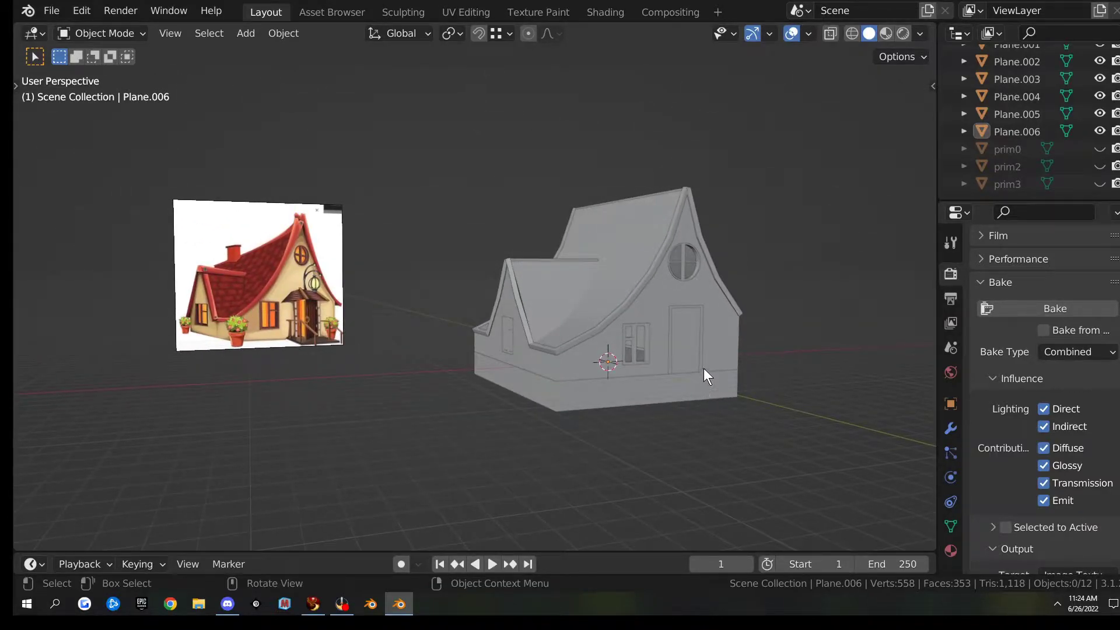
pyautogui.scroll(2, 627, 334)
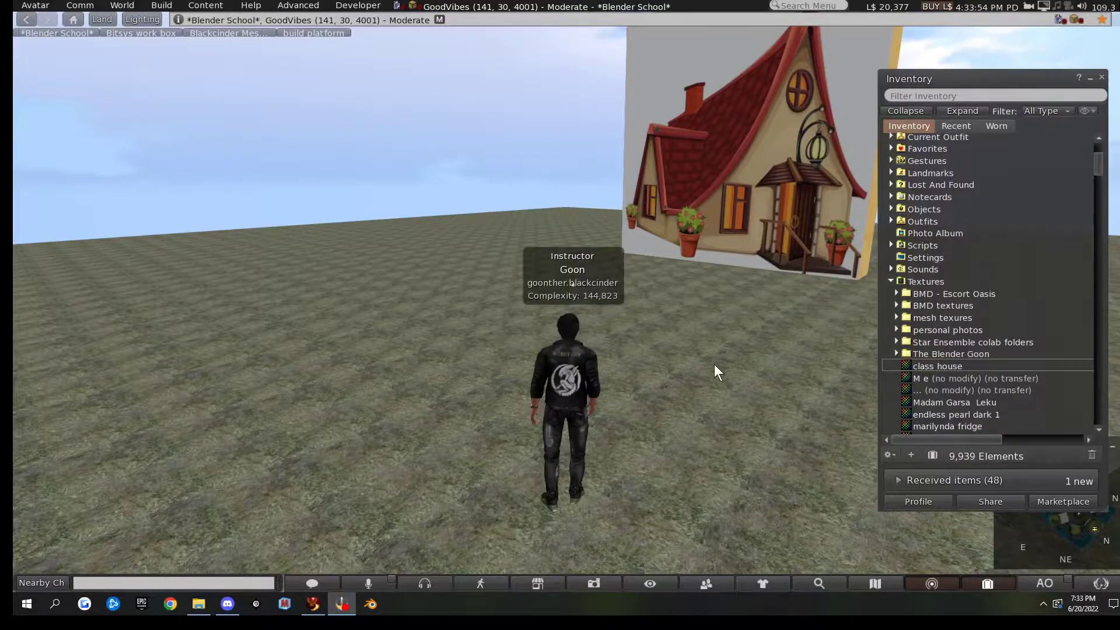
pyautogui.scroll(-4, 661, 291)
pyautogui.scroll(4, 660, 295)
pyautogui.scroll(-4, 659, 306)
pyautogui.scroll(4, 656, 315)
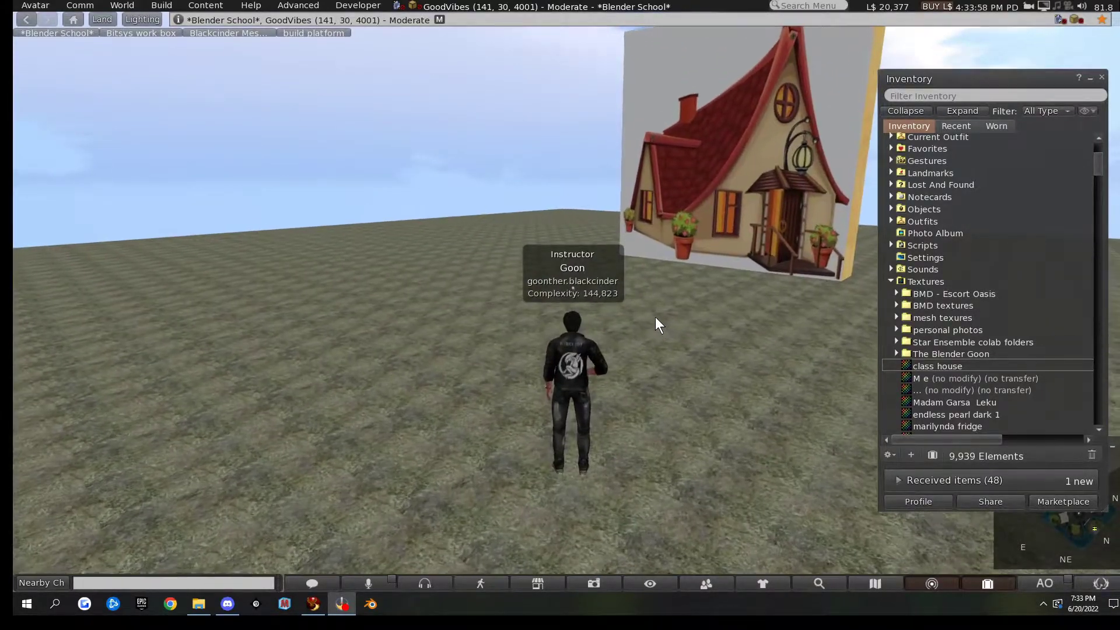
pyautogui.scroll(-3, 656, 317)
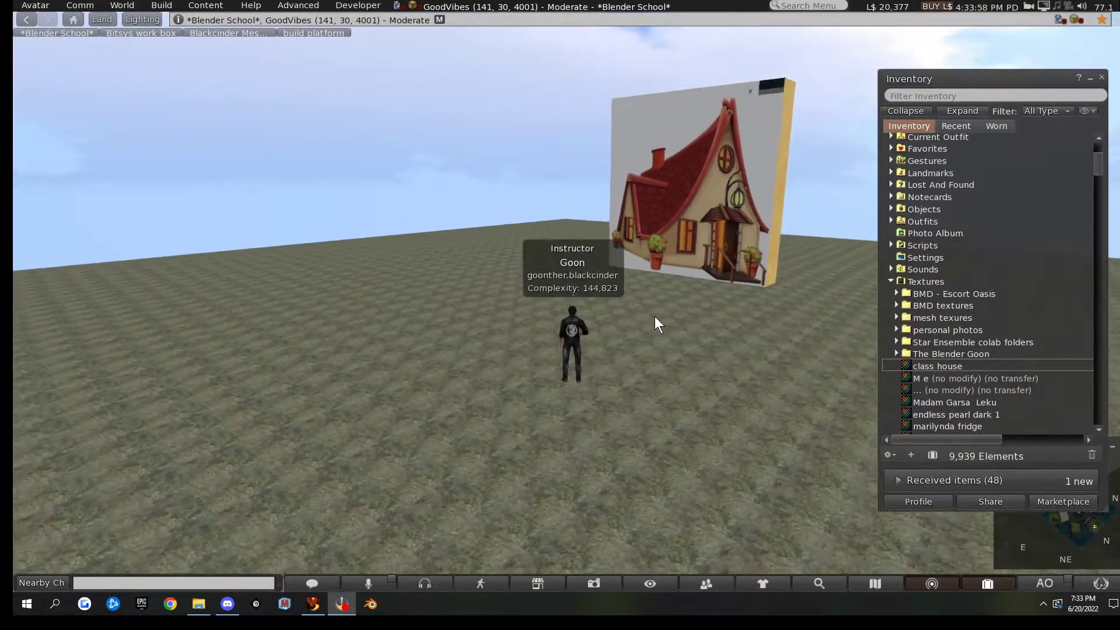
pyautogui.scroll(4, 654, 316)
pyautogui.scroll(-2, 654, 316)
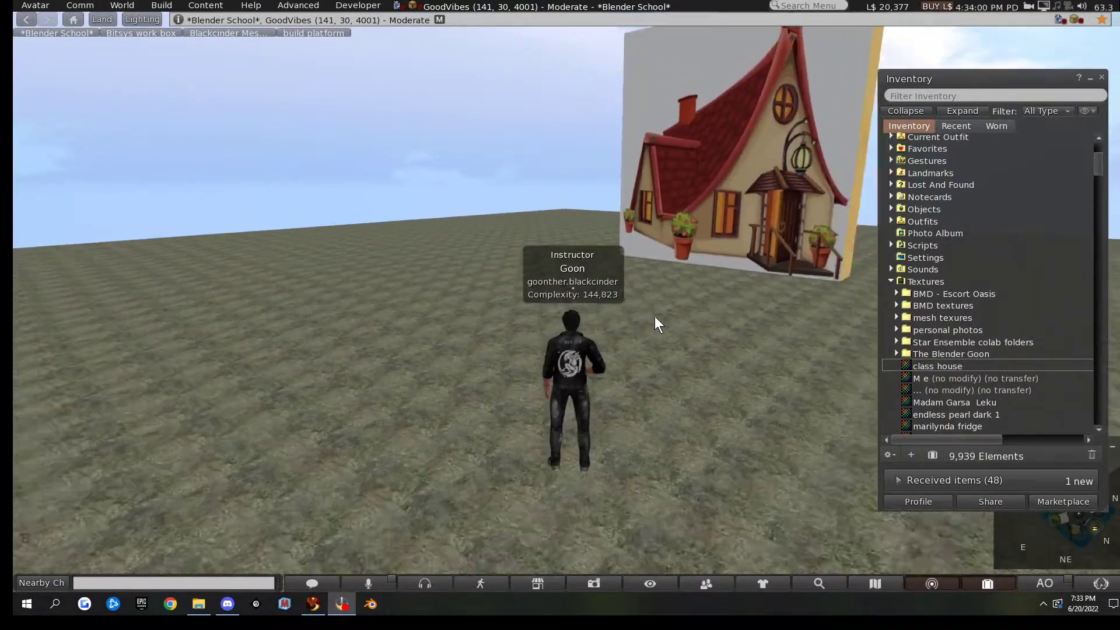
pyautogui.scroll(-3, 656, 316)
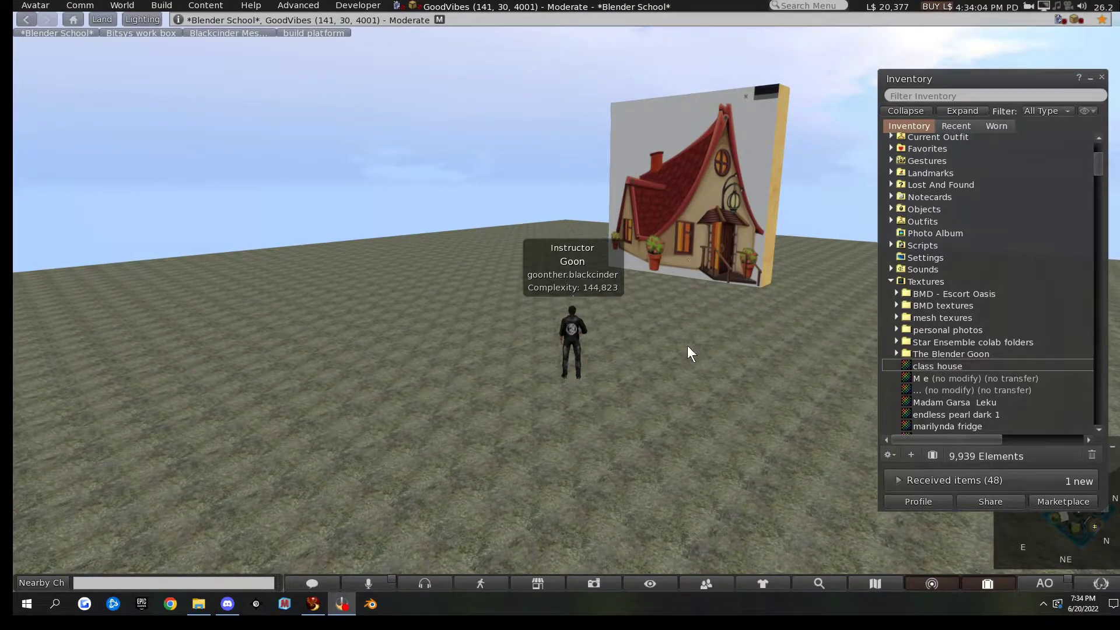
pyautogui.scroll(3, 684, 358)
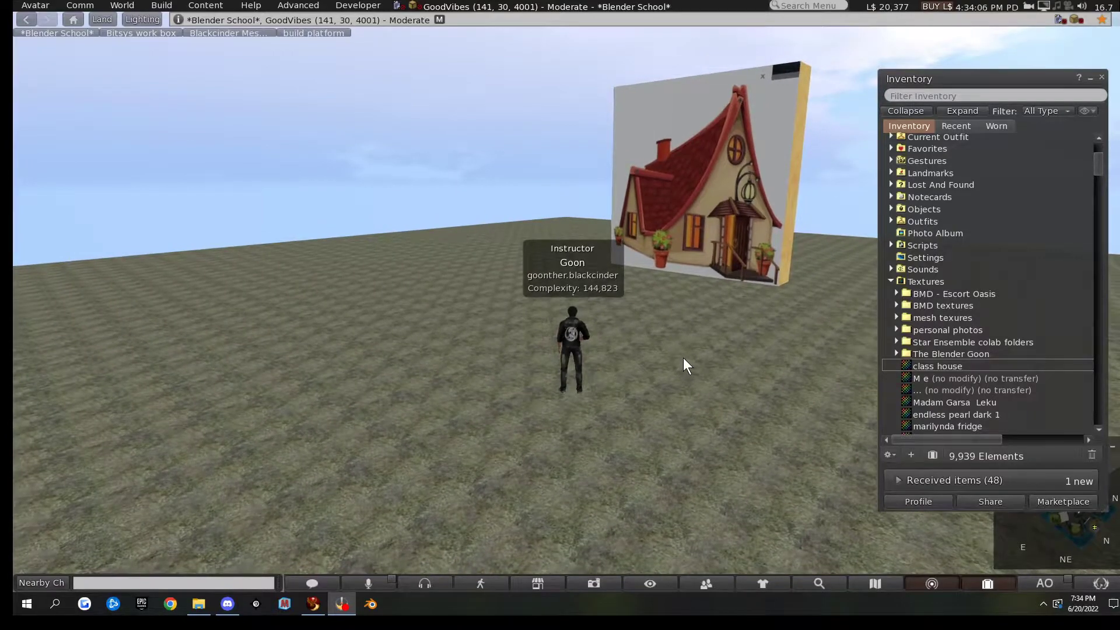
pyautogui.scroll(-1, 684, 358)
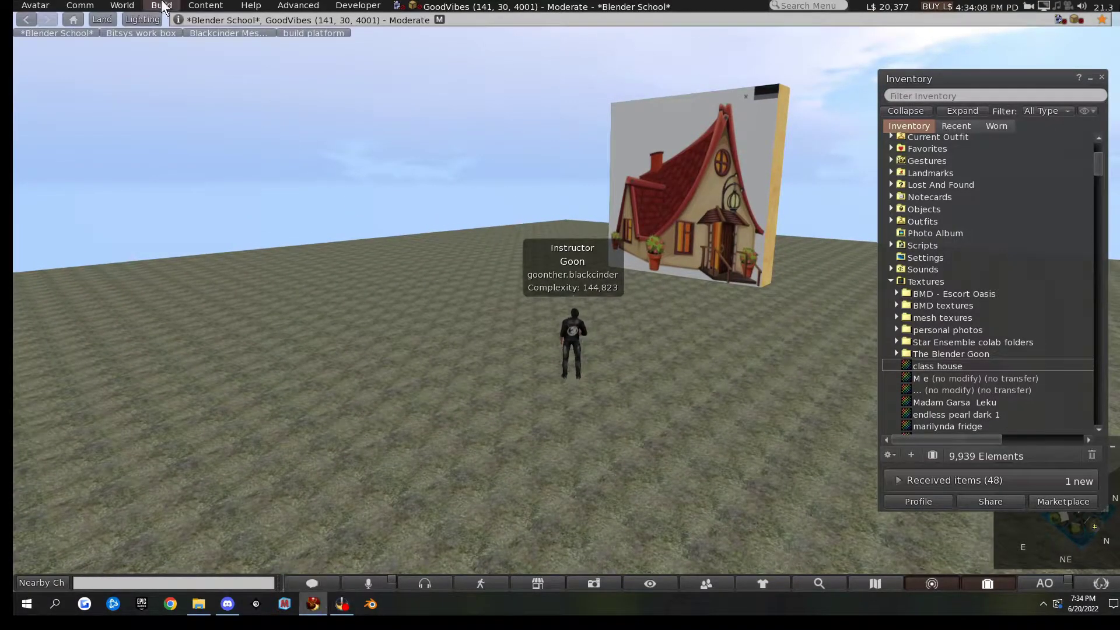
# - Create a new box prim on the ground beside the avatar
pyautogui.click(170, 4)
pyautogui.click(186, 22)
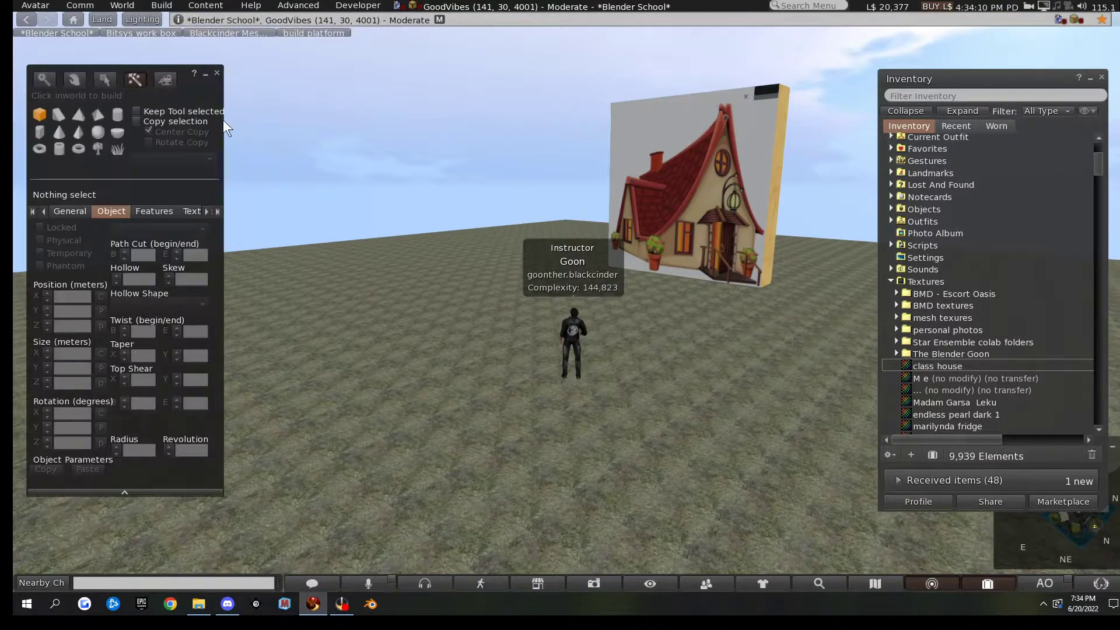
pyautogui.click(519, 366)
pyautogui.scroll(3, 503, 325)
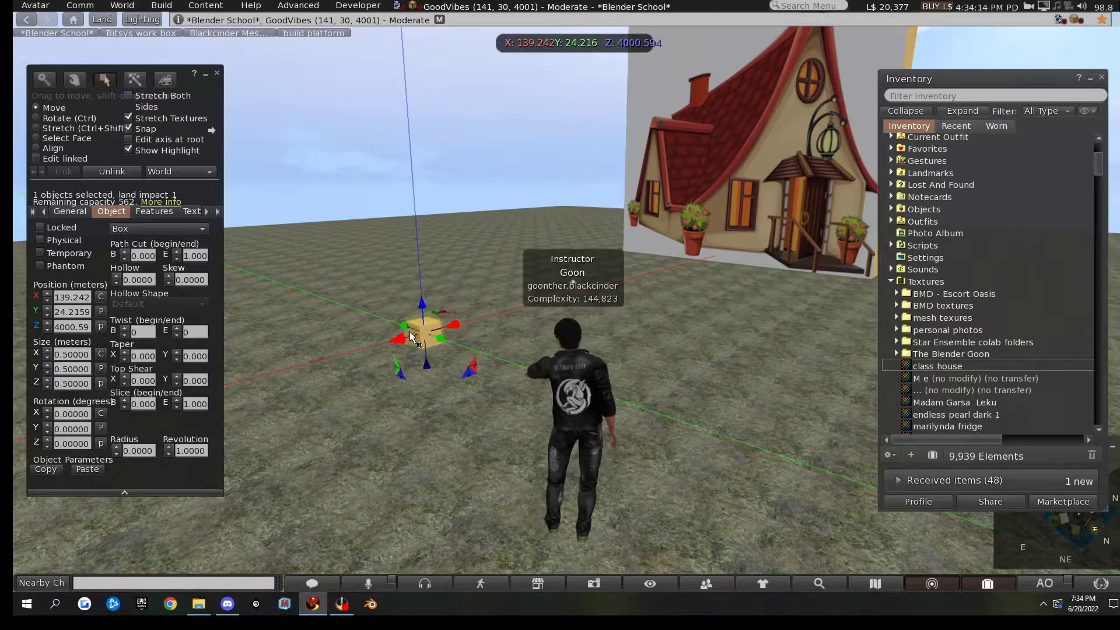
# - Stretch the box to about 7.3 m by 7.3 m in plan and about 3.5 m high
pyautogui.hotkey('ctrl', 'shift')
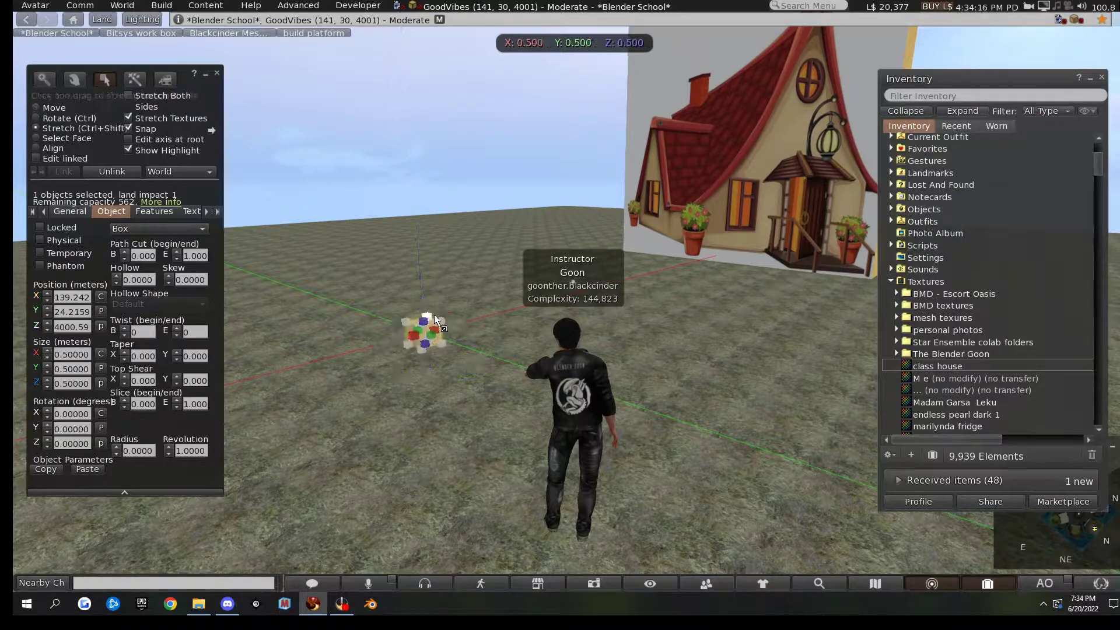
pyautogui.moveTo(427, 314); pyautogui.dragTo(508, 137)
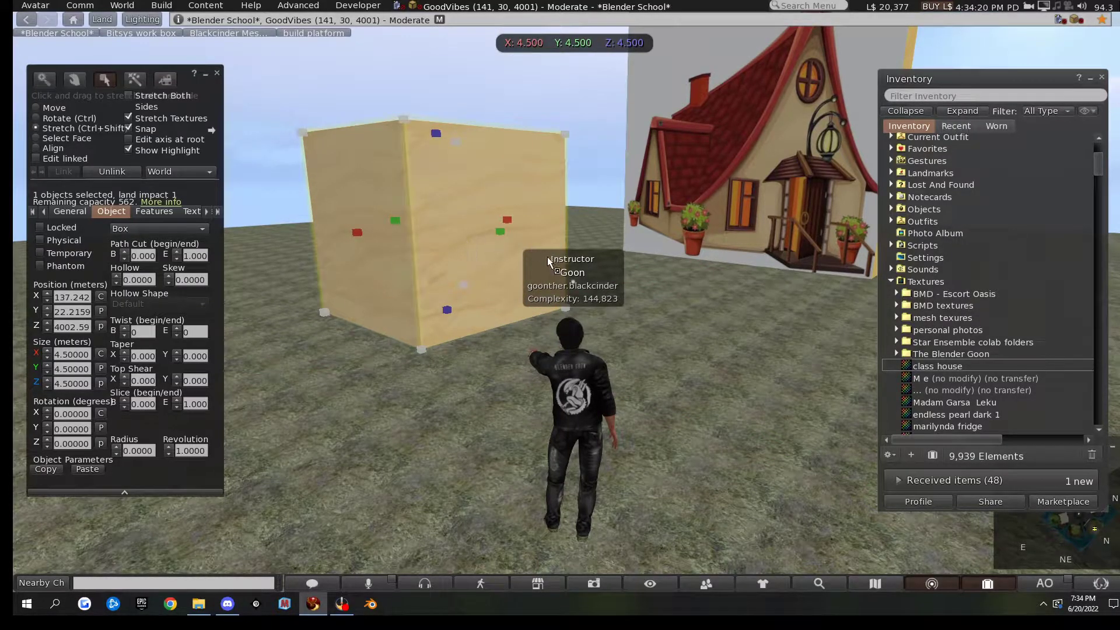
pyautogui.moveTo(436, 133); pyautogui.dragTo(442, 191)
pyautogui.moveTo(321, 195); pyautogui.dragTo(123, 115)
pyautogui.moveTo(352, 122); pyautogui.dragTo(367, 175)
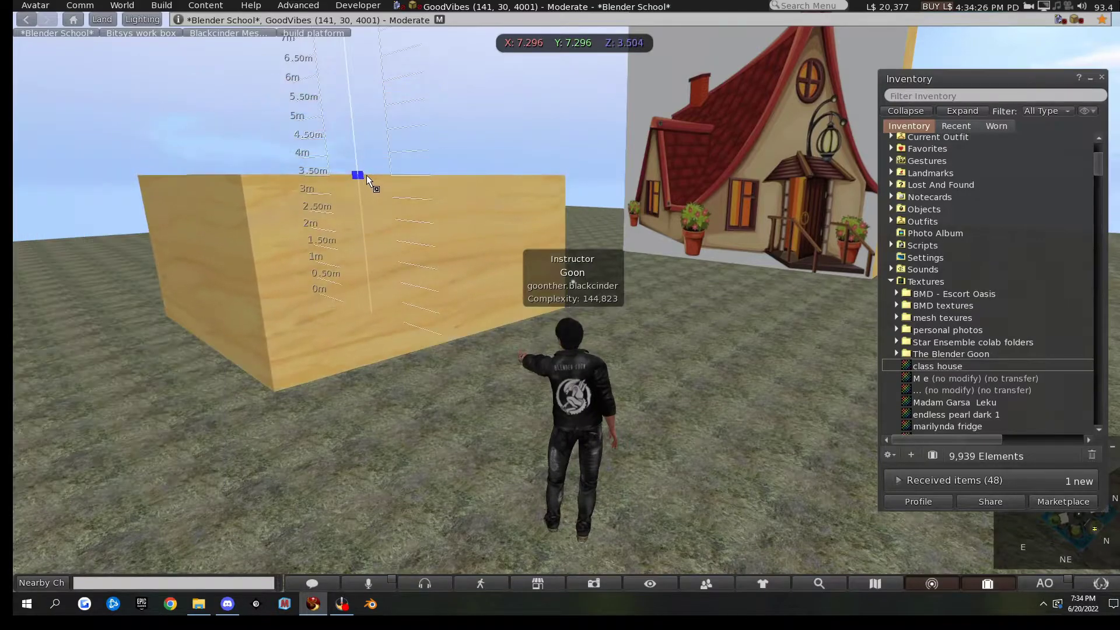
# - Move the avatar in front of the box and stretch its height to about 5 m
pyautogui.keyDown('alt'); pyautogui.moveTo(476, 224); pyautogui.dragTo(611, 292); pyautogui.keyUp('alt')
pyautogui.press('Up')
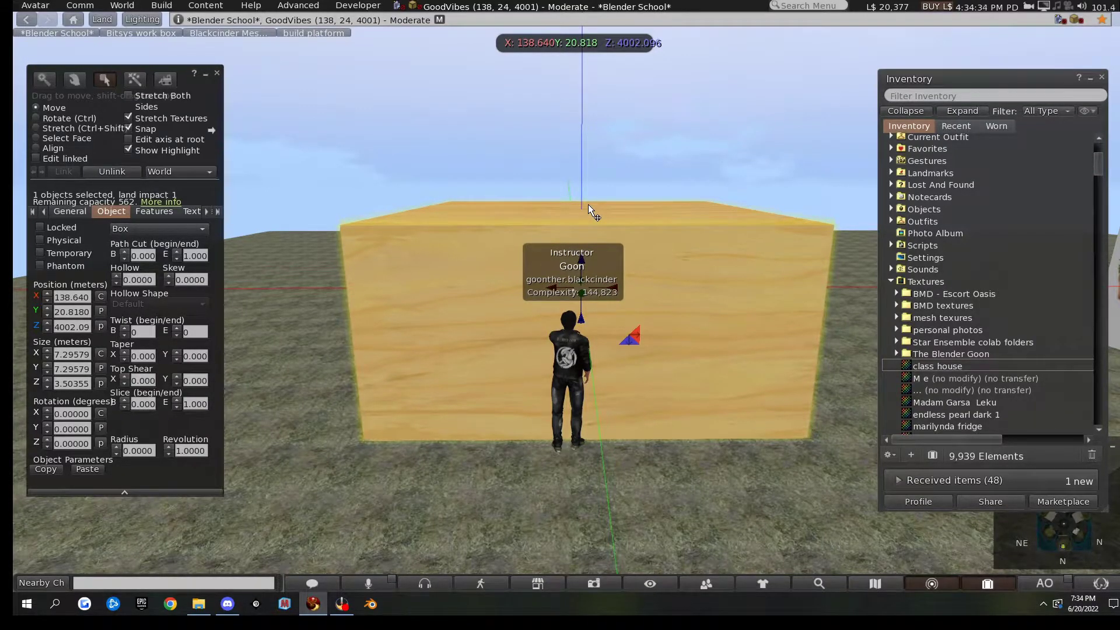
pyautogui.keyDown('ctrl'); pyautogui.keyDown('shift'); pyautogui.moveTo(583, 209); pyautogui.dragTo(738, 149); pyautogui.keyUp('shift'); pyautogui.keyUp('ctrl')
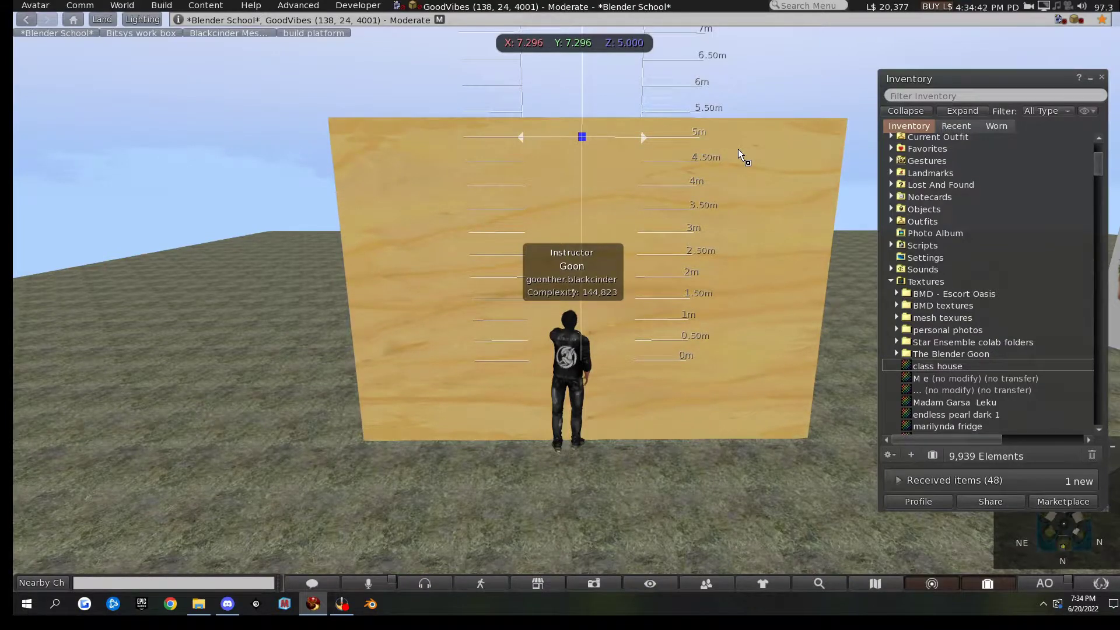
pyautogui.keyDown('ctrl'); pyautogui.keyDown('shift'); pyautogui.moveTo(738, 149); pyautogui.dragTo(736, 155); pyautogui.keyUp('shift'); pyautogui.keyUp('ctrl')
pyautogui.scroll(-3, 702, 226)
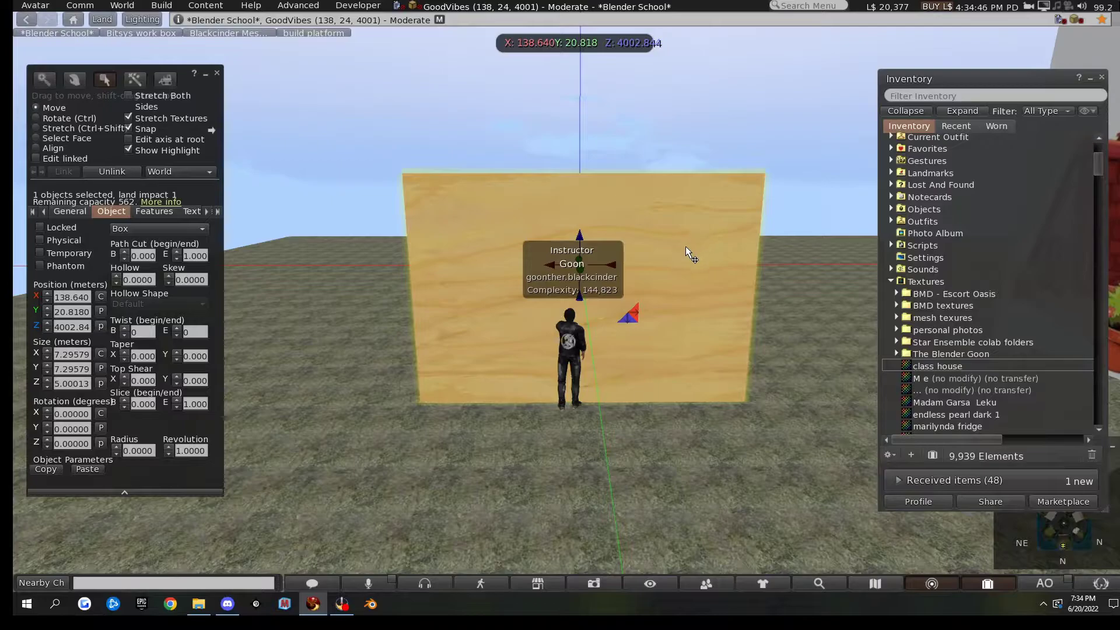
# - Hollow the box to 95 and set its path cut begin to about 0.249 so one whole side is open
pyautogui.press('Right')
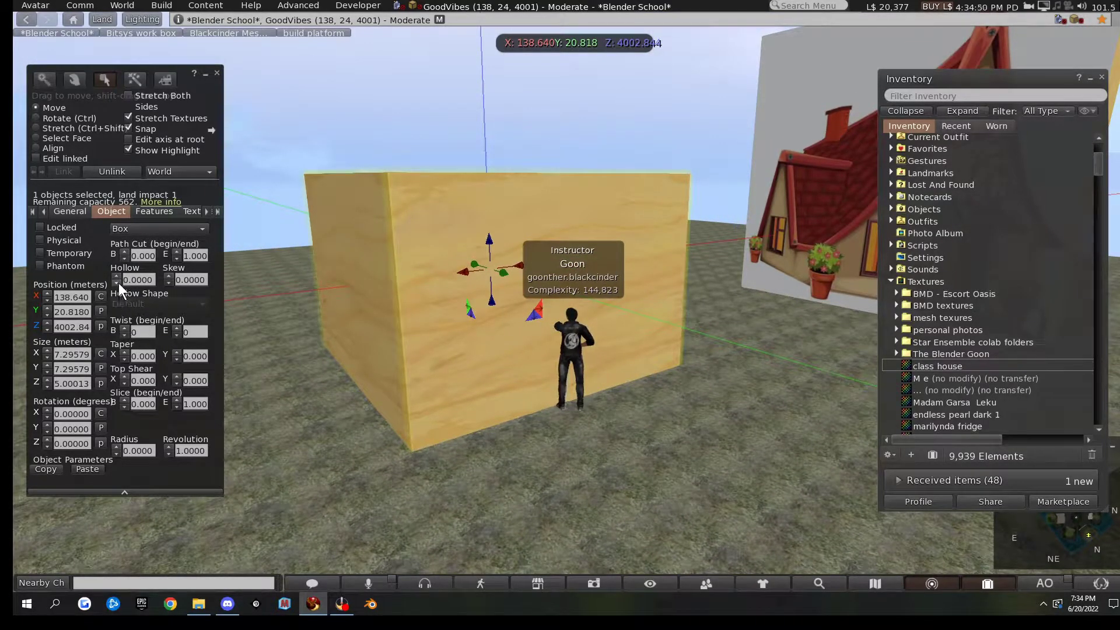
pyautogui.click(119, 275)
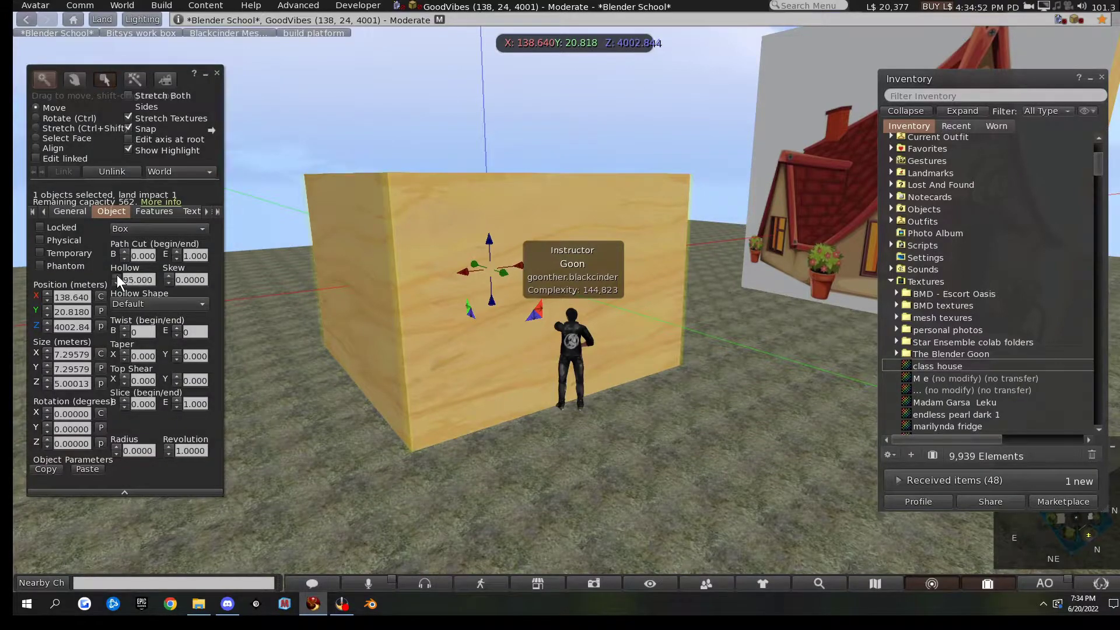
pyautogui.click(123, 251)
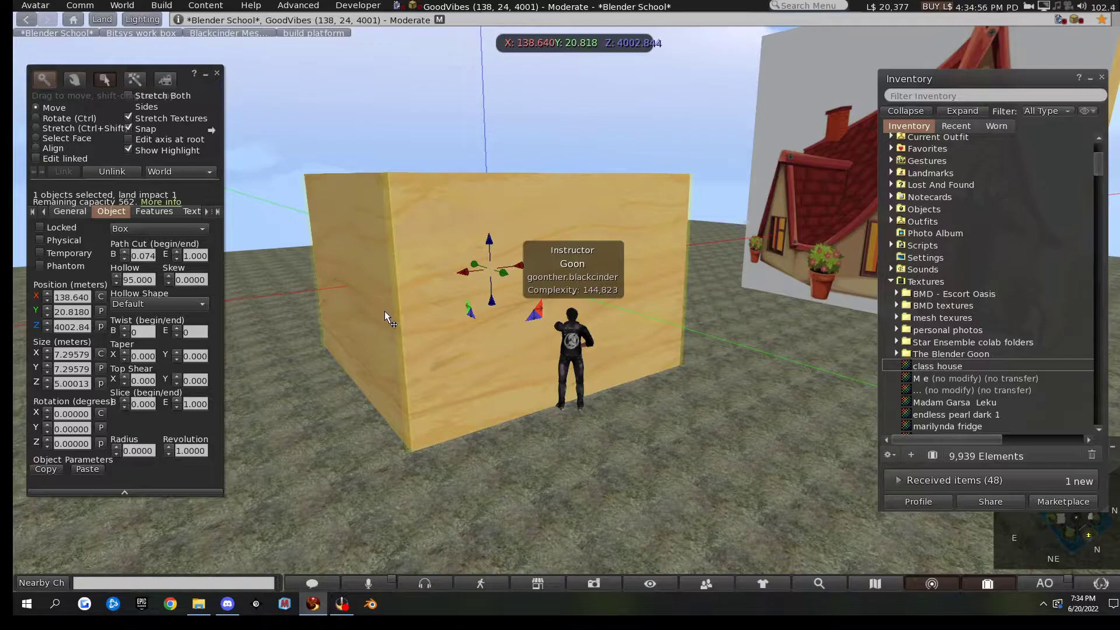
pyautogui.press('Right')
pyautogui.press('Up')
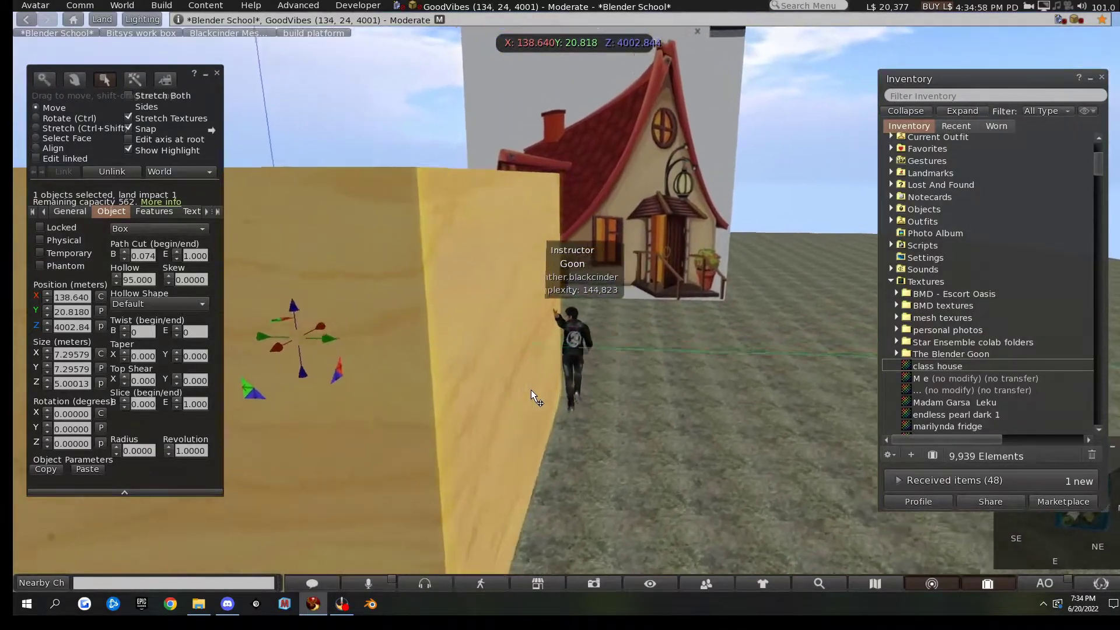
pyautogui.press('Left')
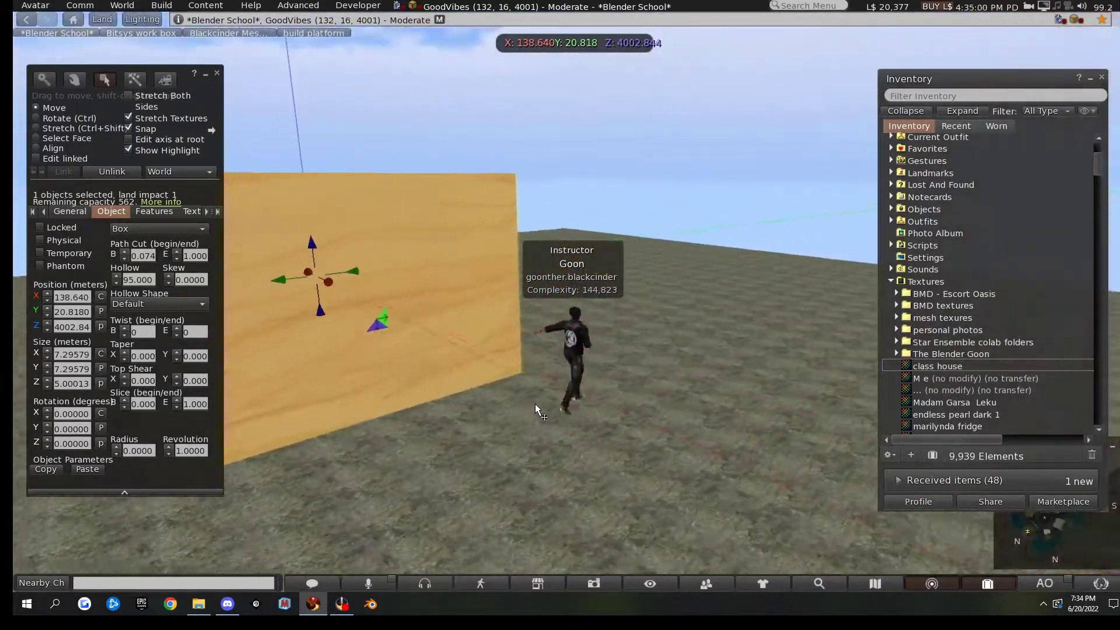
pyautogui.press('Left')
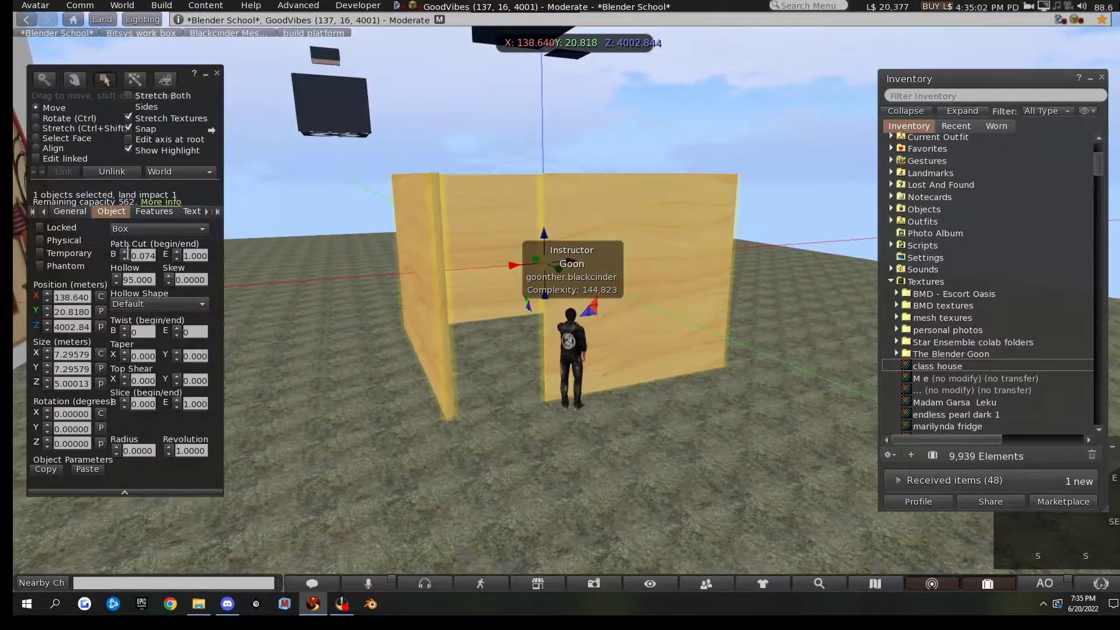
pyautogui.moveTo(120, 252); pyautogui.dragTo(123, 251)
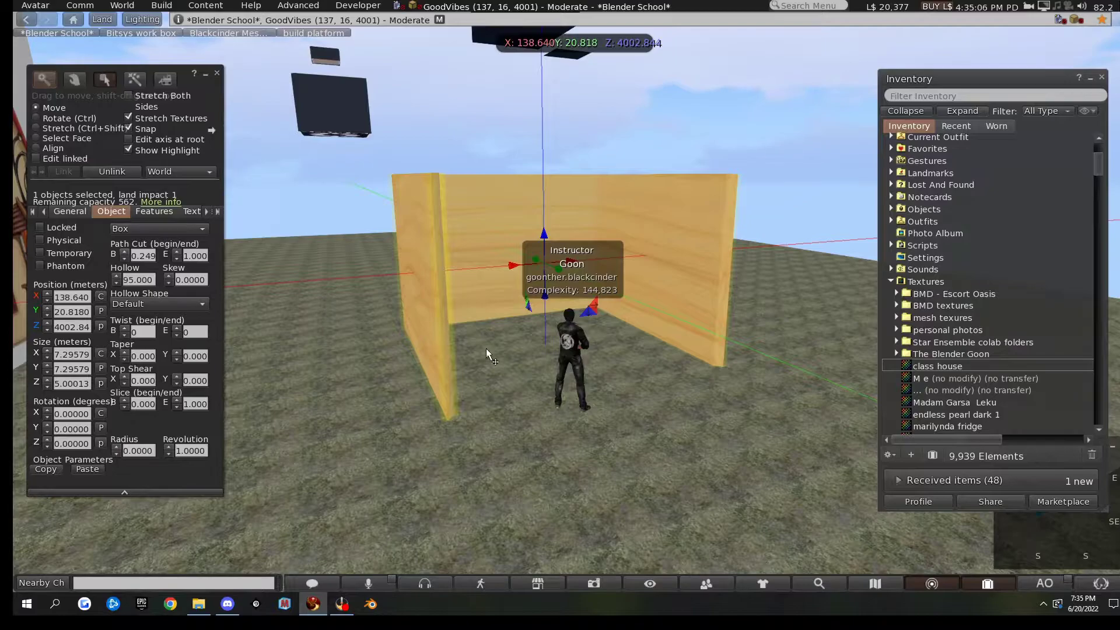
# - Walk the avatar into the open box and back out to check the room's scale
pyautogui.click(650, 379)
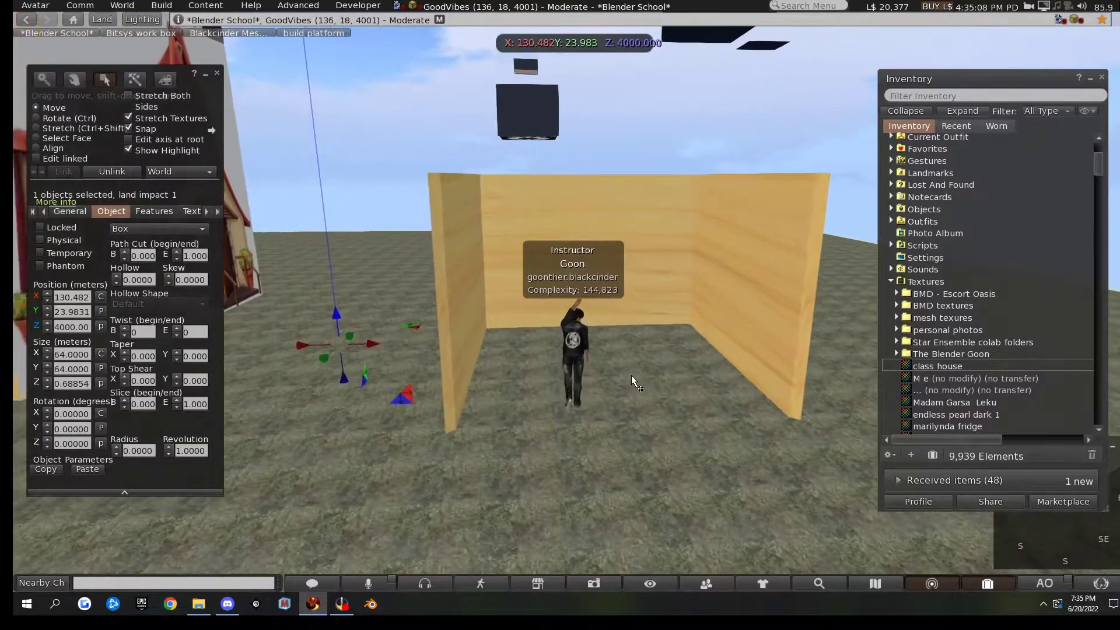
pyautogui.press('Up')
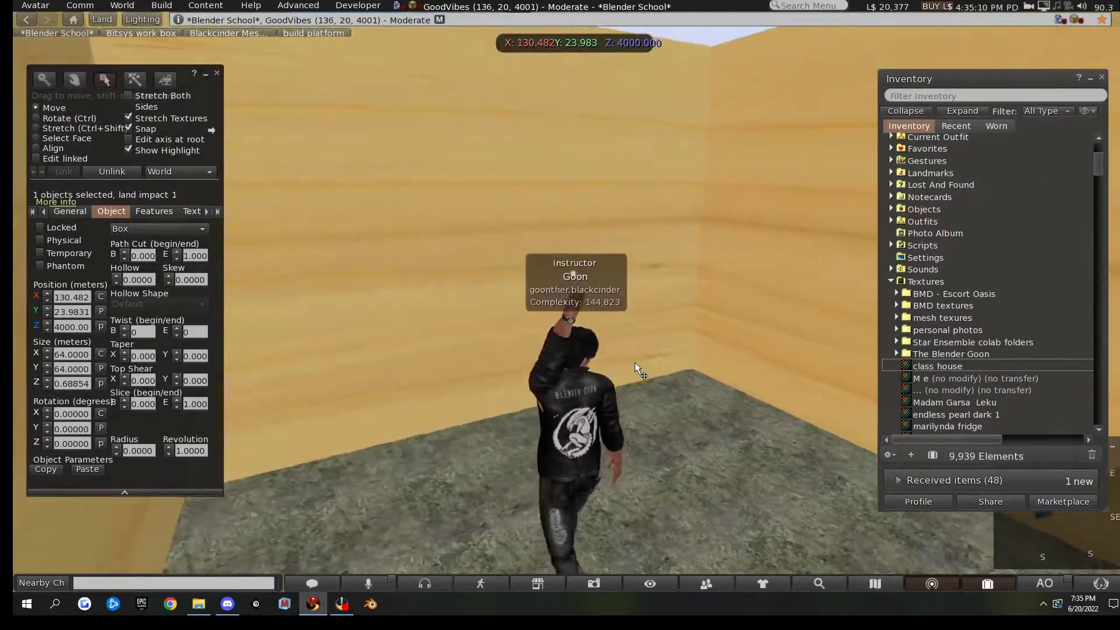
pyautogui.press('Left')
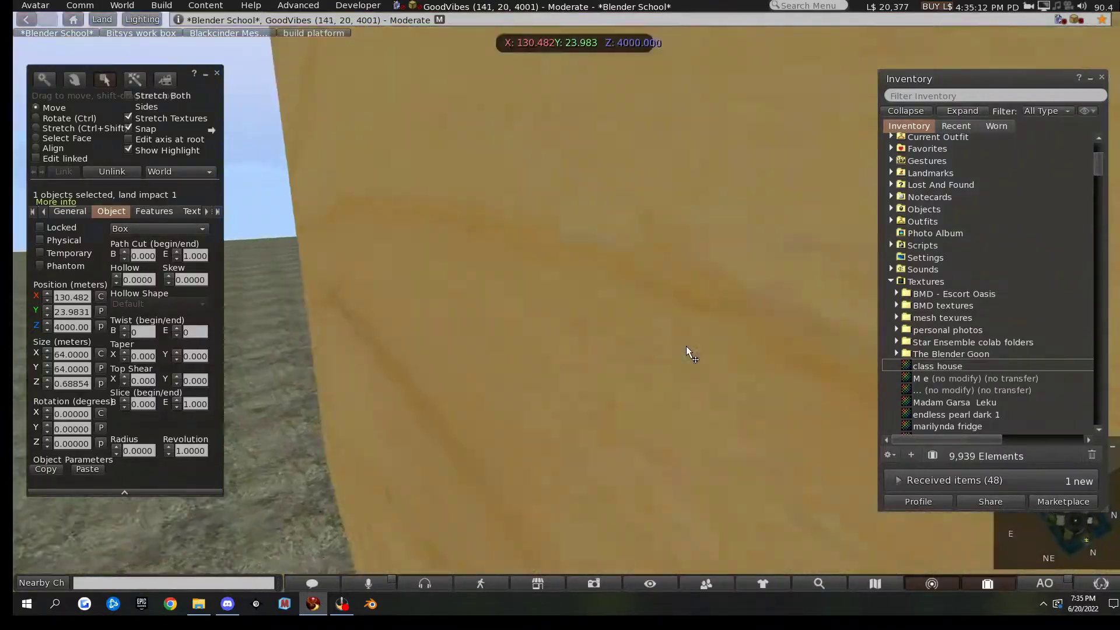
pyautogui.press('Right')
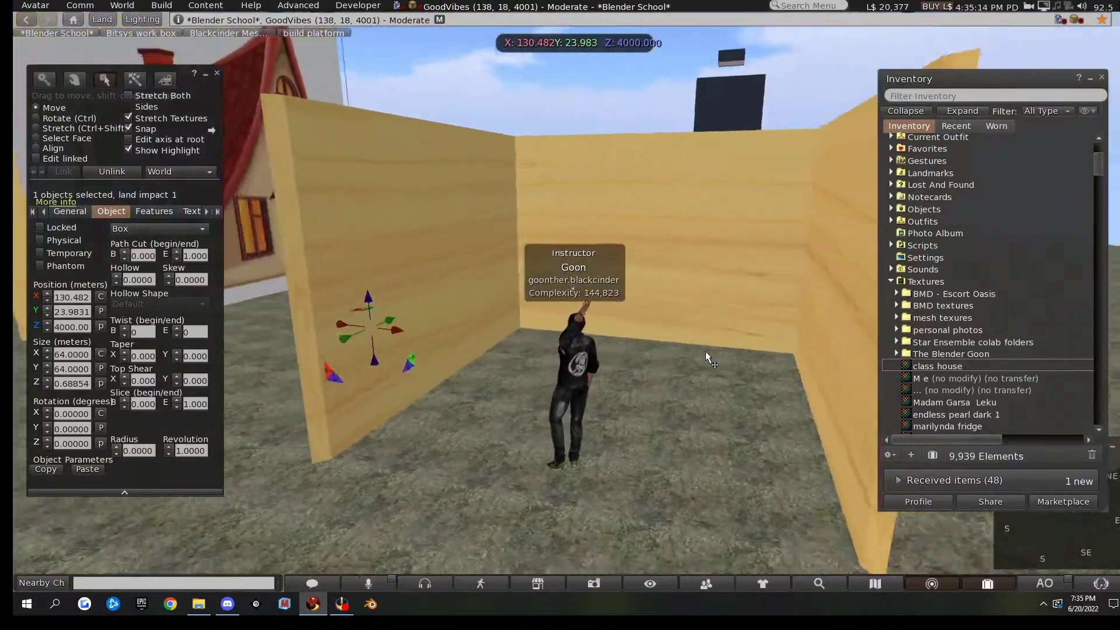
pyautogui.press('Down')
# - Select the hollow box again and stretch its X size to 10 m
pyautogui.click(701, 249)
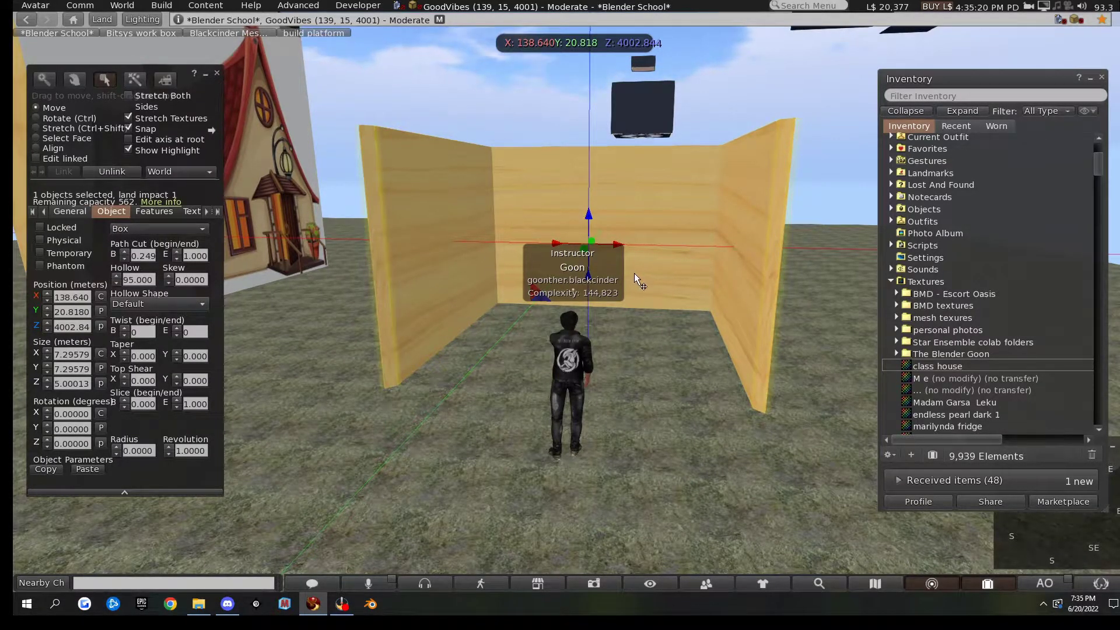
pyautogui.hotkey('ctrl', 'shift')
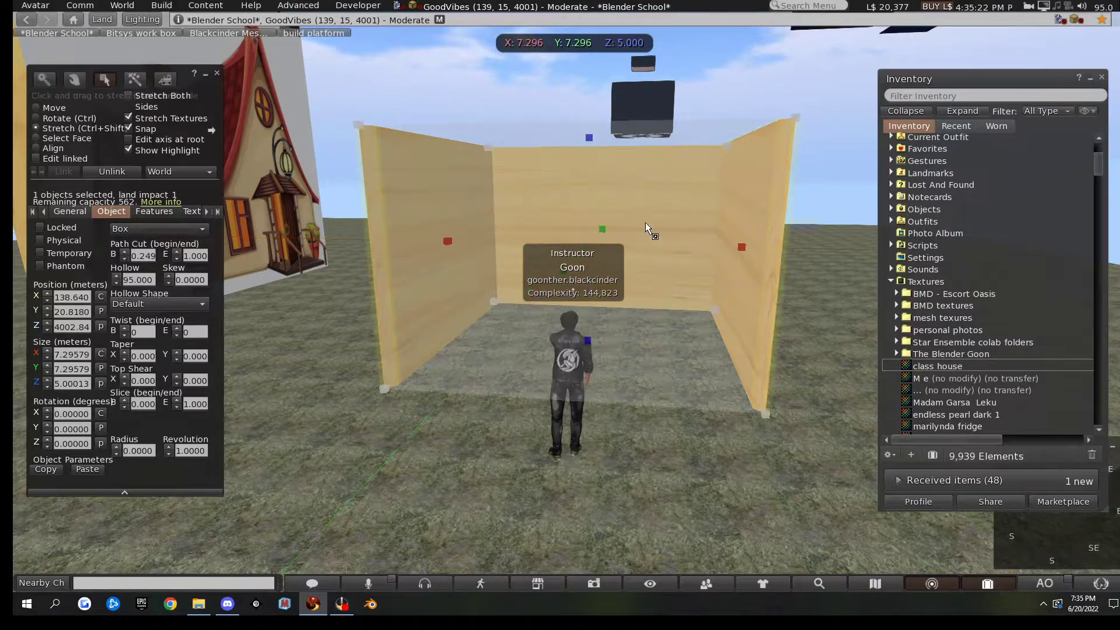
pyautogui.scroll(-5, 732, 201)
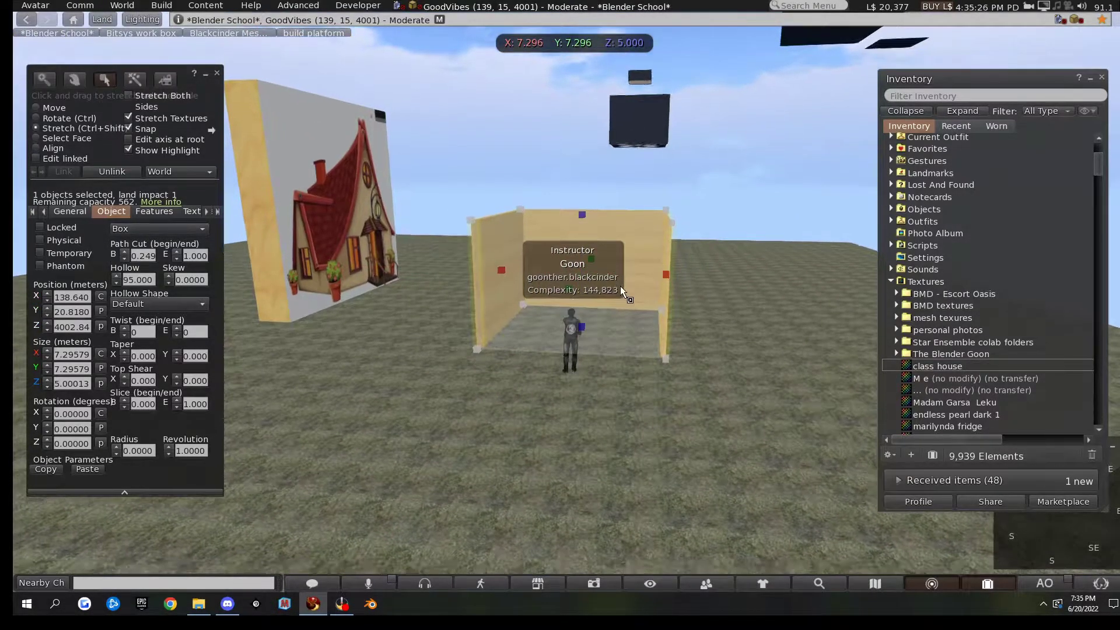
pyautogui.hotkey('ctrl', 'shift')
pyautogui.moveTo(668, 271); pyautogui.dragTo(719, 353)
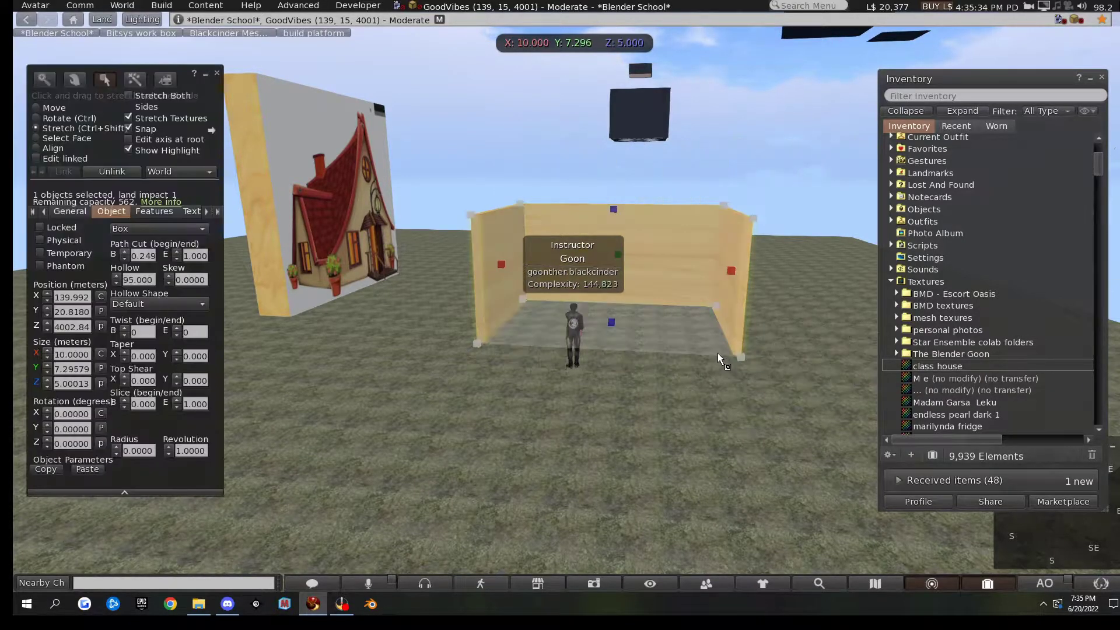
# - Walk the avatar around to the box's side wall and stretch its Y size to 15 m
pyautogui.keyDown('alt'); pyautogui.click(631, 317); pyautogui.keyUp('alt')
pyautogui.press('Left')
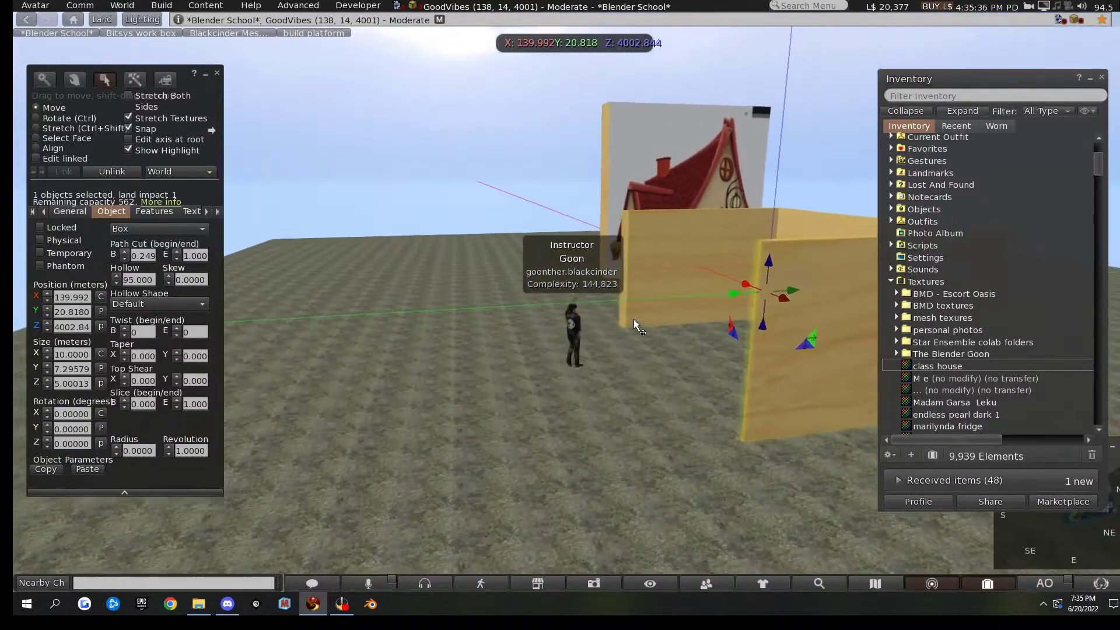
pyautogui.press('Up')
pyautogui.press('Right')
pyautogui.press('Up')
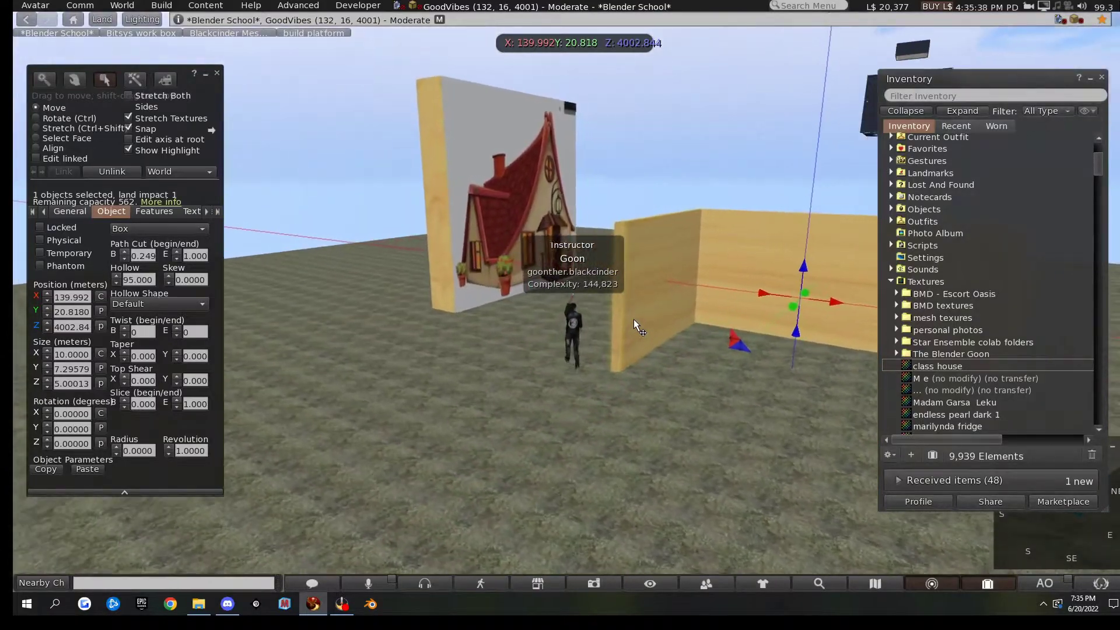
pyautogui.press('Right')
pyautogui.press('Up')
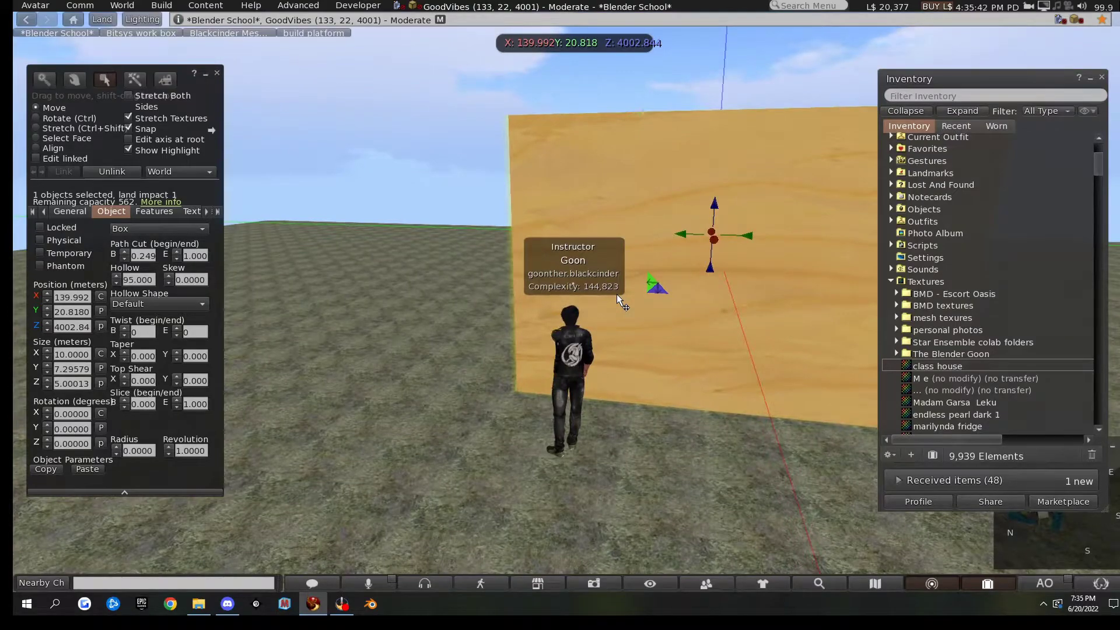
pyautogui.keyDown('ctrl'); pyautogui.keyDown('shift'); pyautogui.moveTo(579, 223); pyautogui.dragTo(339, 299); pyautogui.keyUp('shift'); pyautogui.keyUp('ctrl')
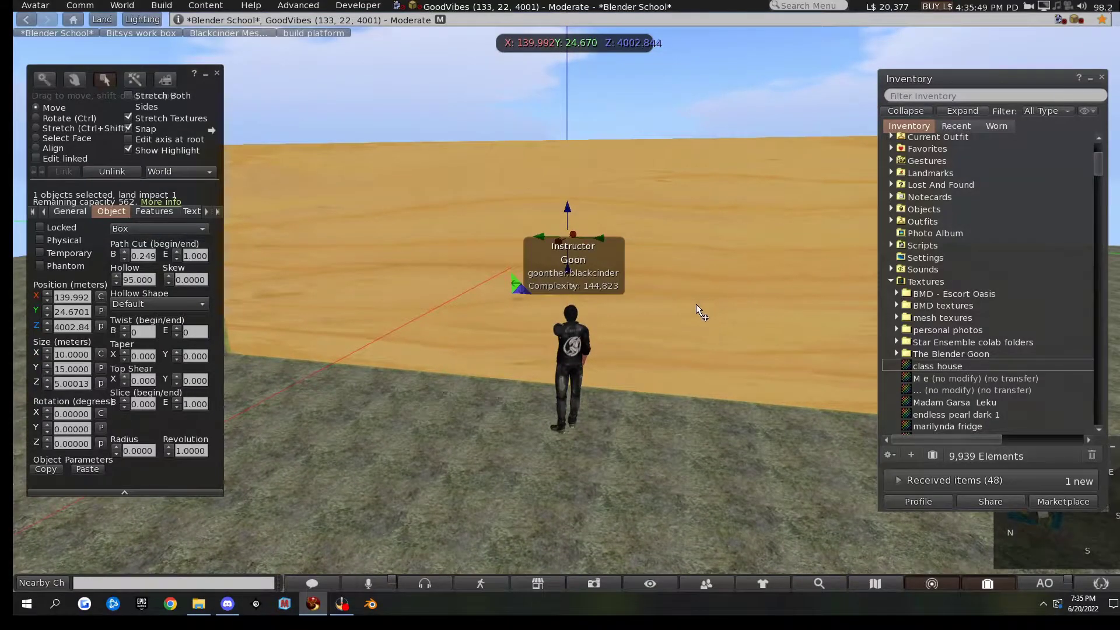
# - Walk the avatar back from the box's side wall and shorten the box's Y size to 12 m
pyautogui.press('Right')
pyautogui.press('Left')
pyautogui.press('Left')
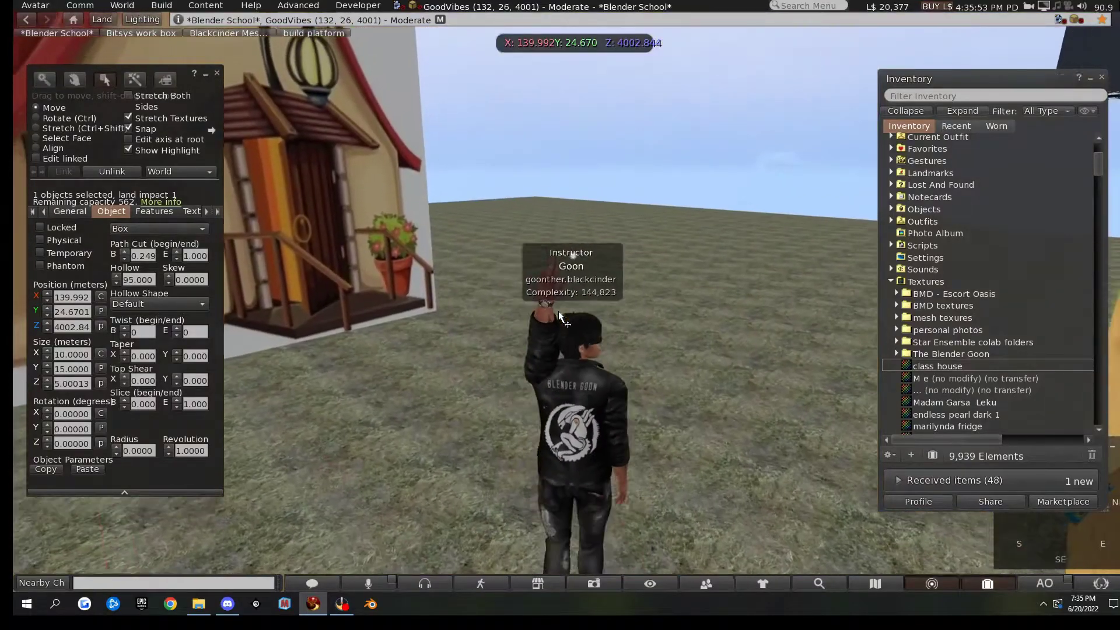
pyautogui.press('Left')
pyautogui.press('Up')
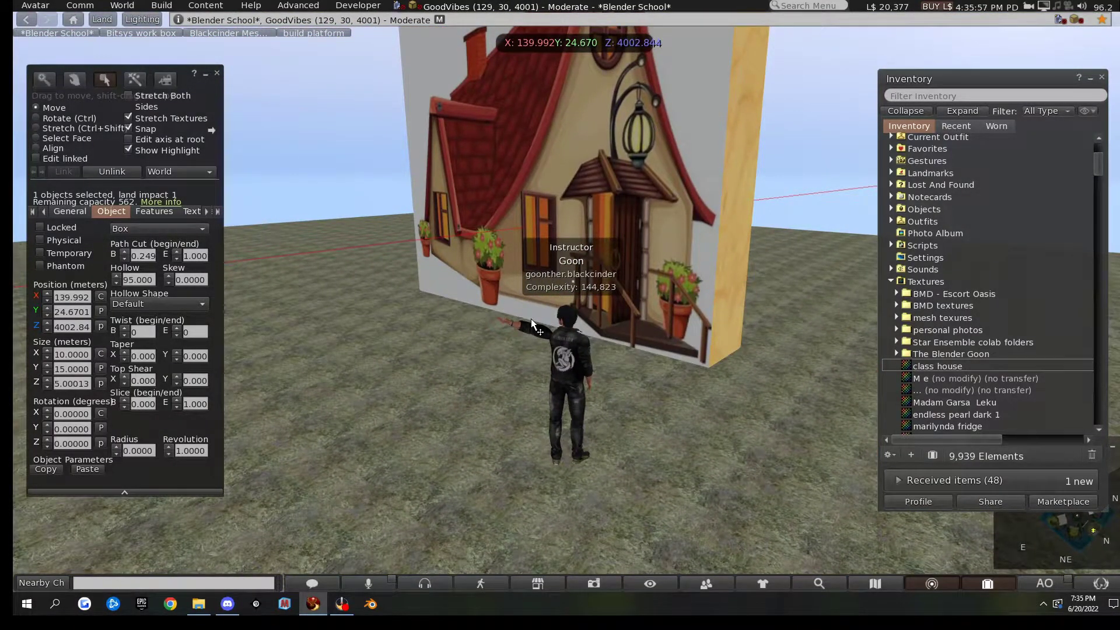
pyautogui.press('Left')
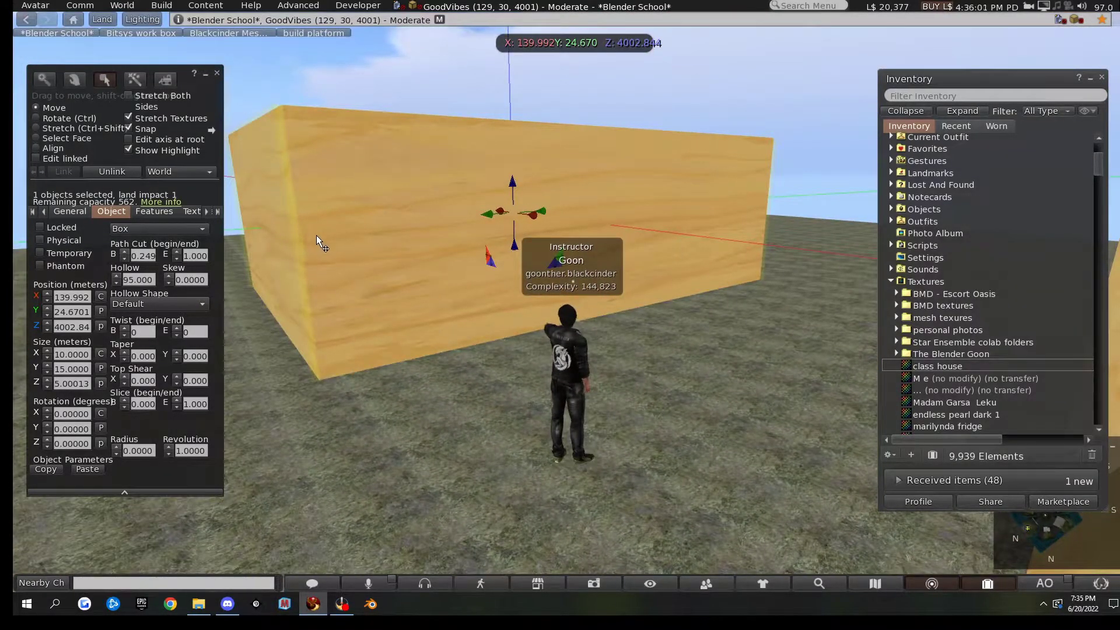
pyautogui.hotkey('ctrl', 'shift')
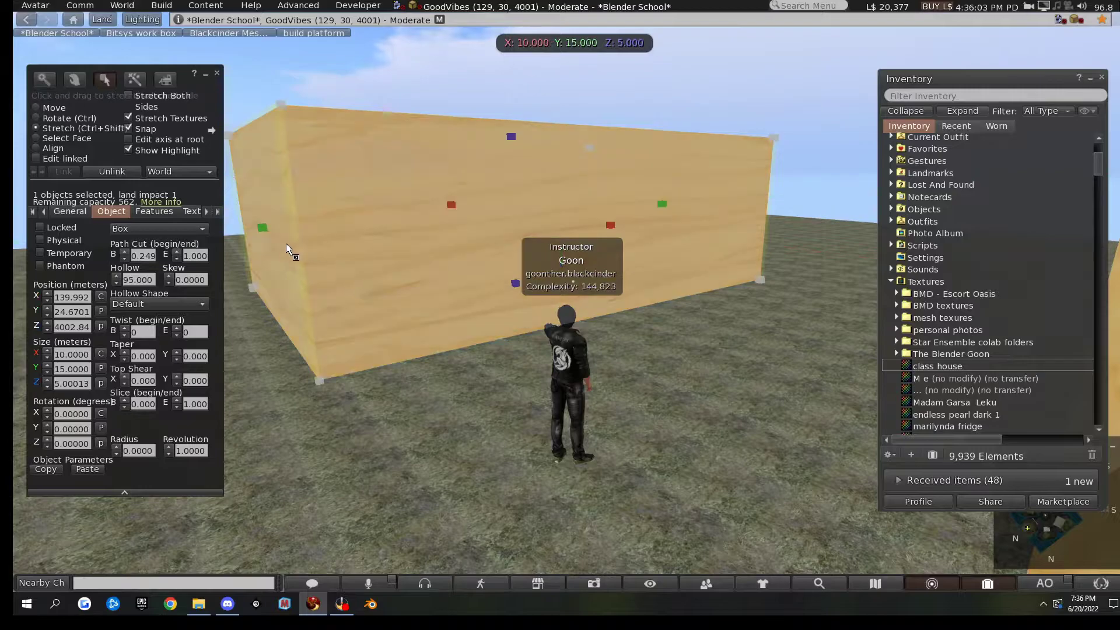
pyautogui.moveTo(271, 233); pyautogui.dragTo(472, 317)
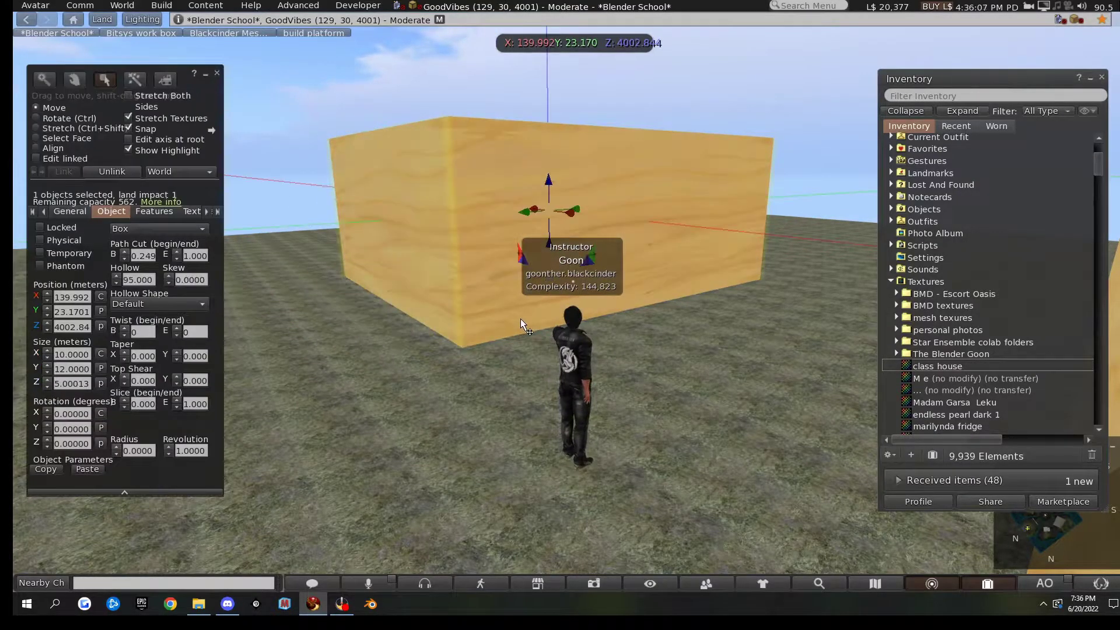
# - Walk the avatar around to the box's open side and stretch its X size to 11 m
pyautogui.press('Up')
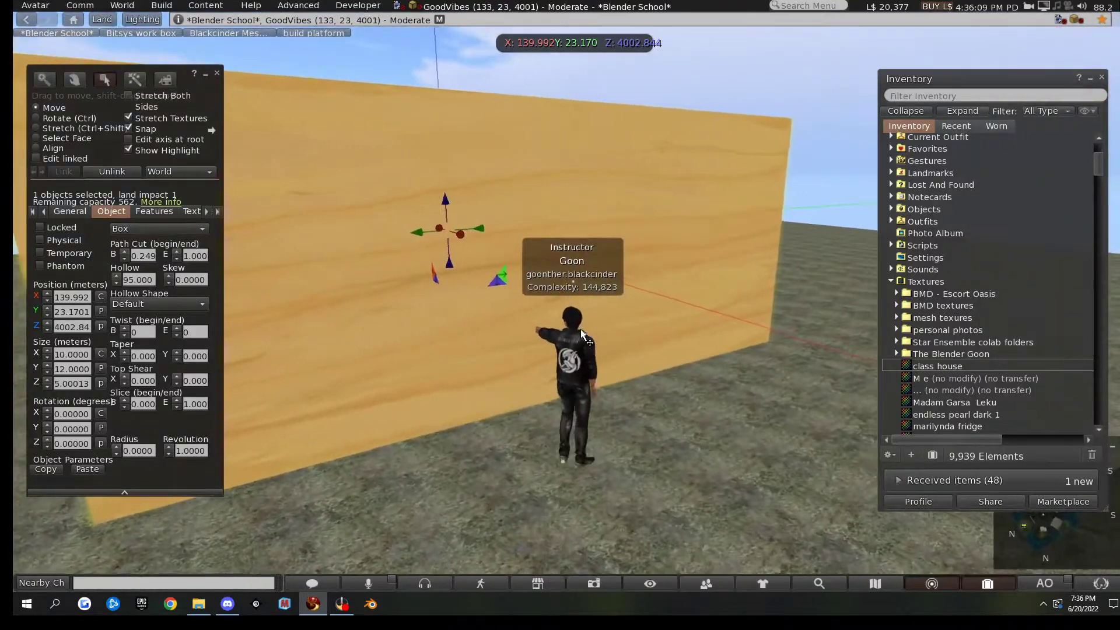
pyautogui.press('Right')
pyautogui.press('Up')
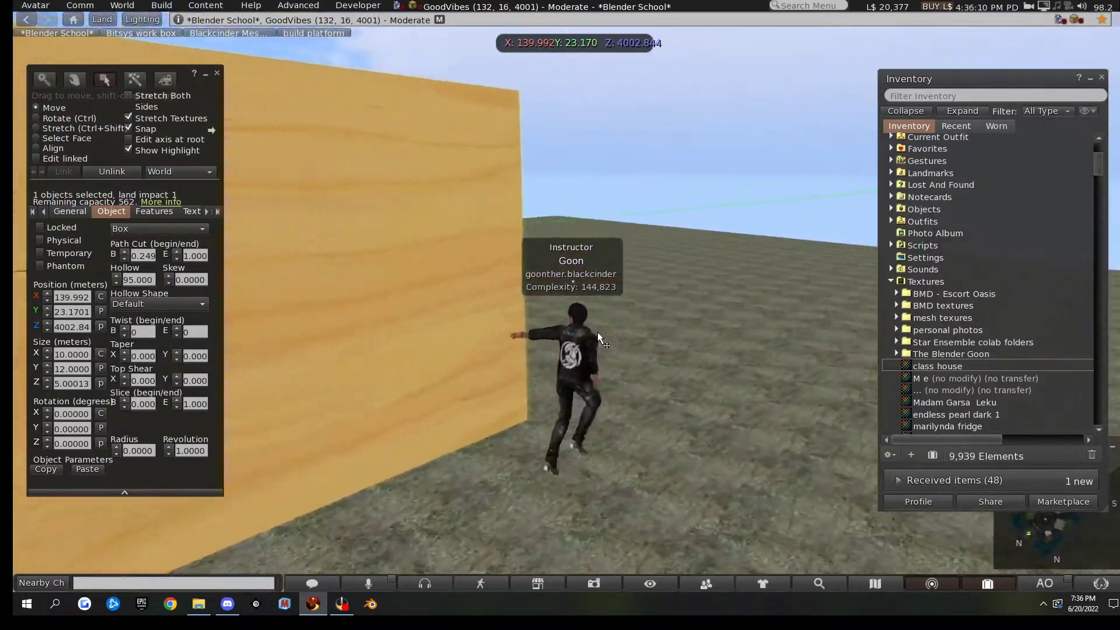
pyautogui.press('Left')
pyautogui.press('Up')
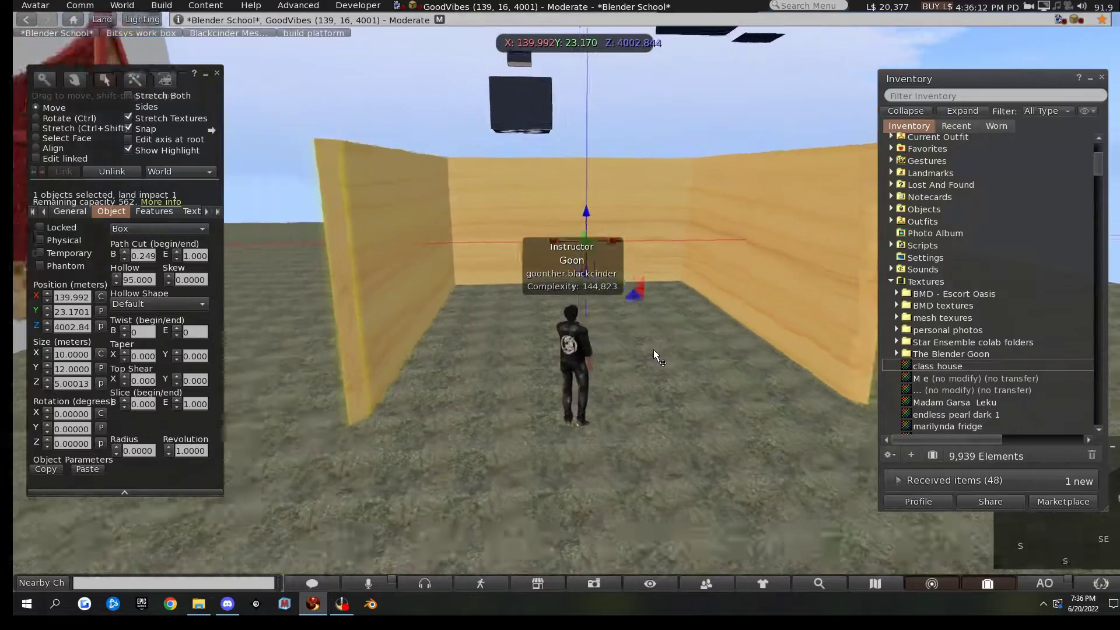
pyautogui.press('Left')
pyautogui.press('Up')
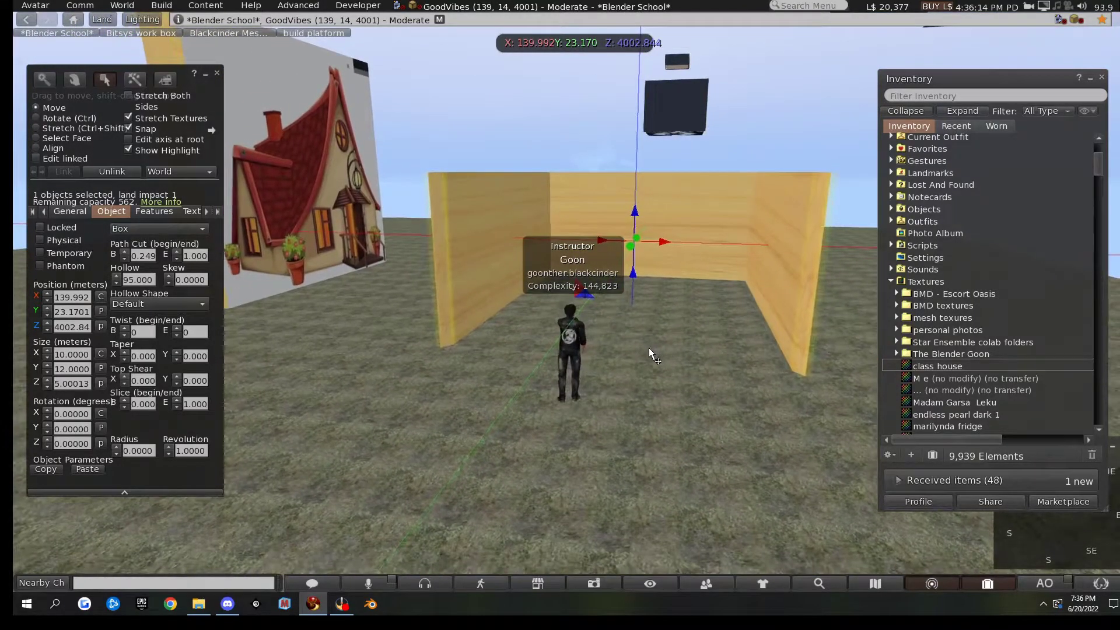
pyautogui.press('Right')
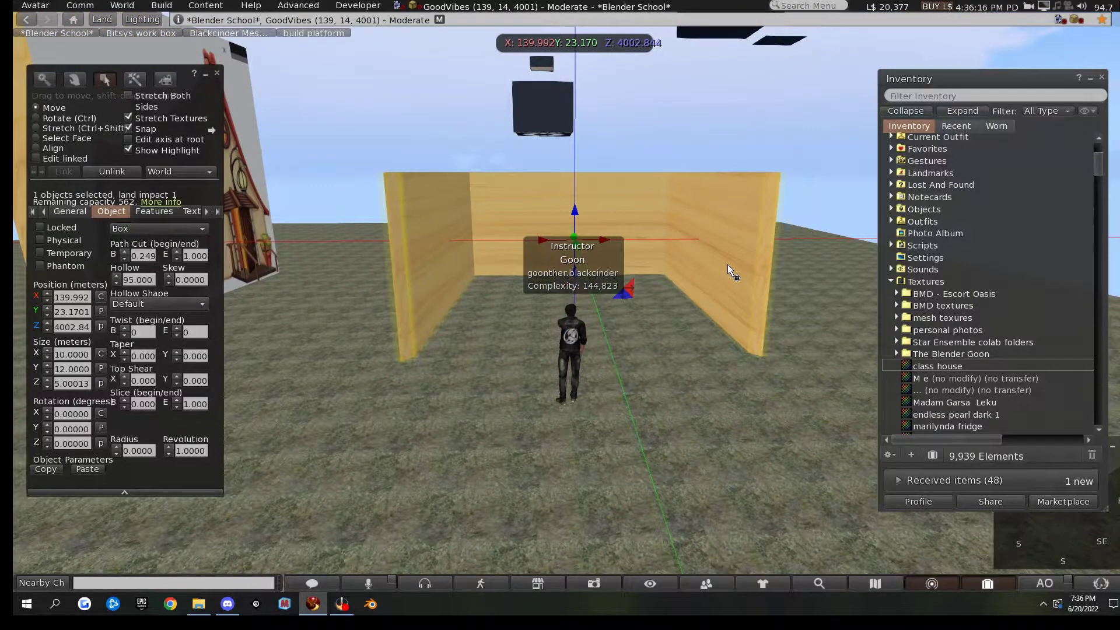
pyautogui.hotkey('ctrl', 'shift')
pyautogui.keyDown('ctrl'); pyautogui.keyDown('shift'); pyautogui.moveTo(705, 239); pyautogui.dragTo(722, 314); pyautogui.keyUp('shift'); pyautogui.keyUp('ctrl')
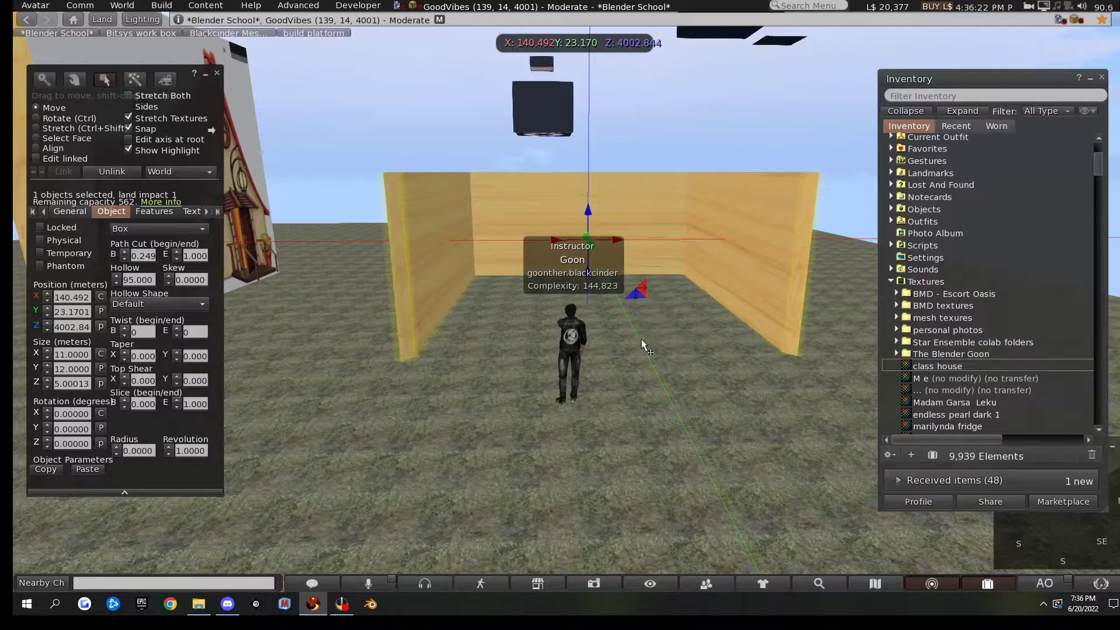
# - Turn and move the avatar in front of the open box to compare its proportions with the cottage reference picture
pyautogui.press('Left')
pyautogui.press('Right')
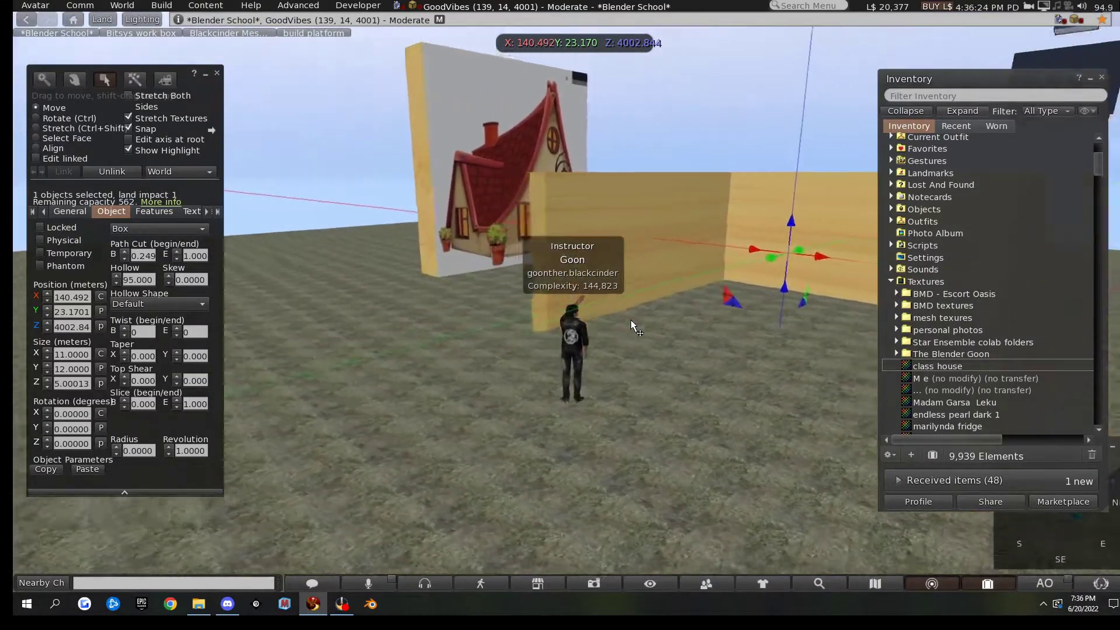
pyautogui.press('Right')
pyautogui.hotkey('ctrl', 'shift')
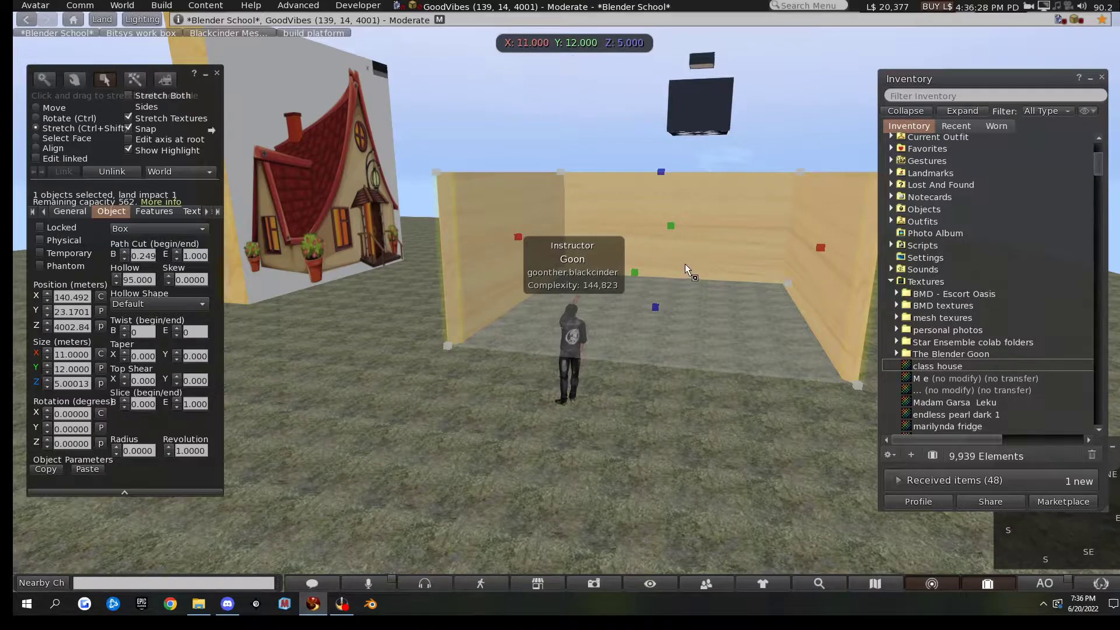
pyautogui.scroll(-3, 679, 259)
pyautogui.press('Right')
pyautogui.press('Left')
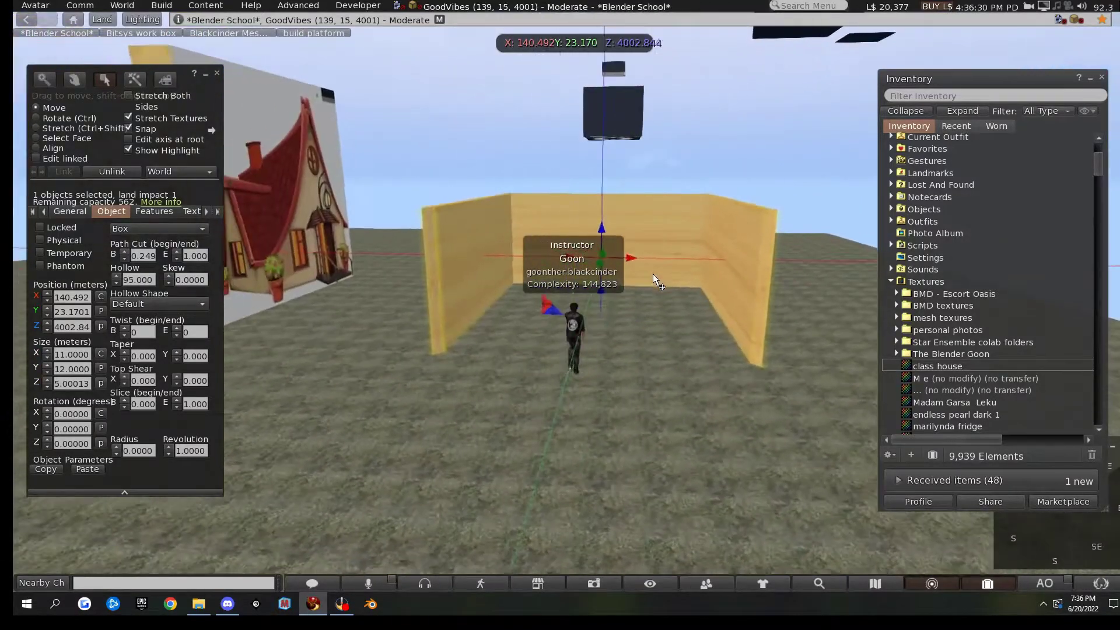
pyautogui.press('Left')
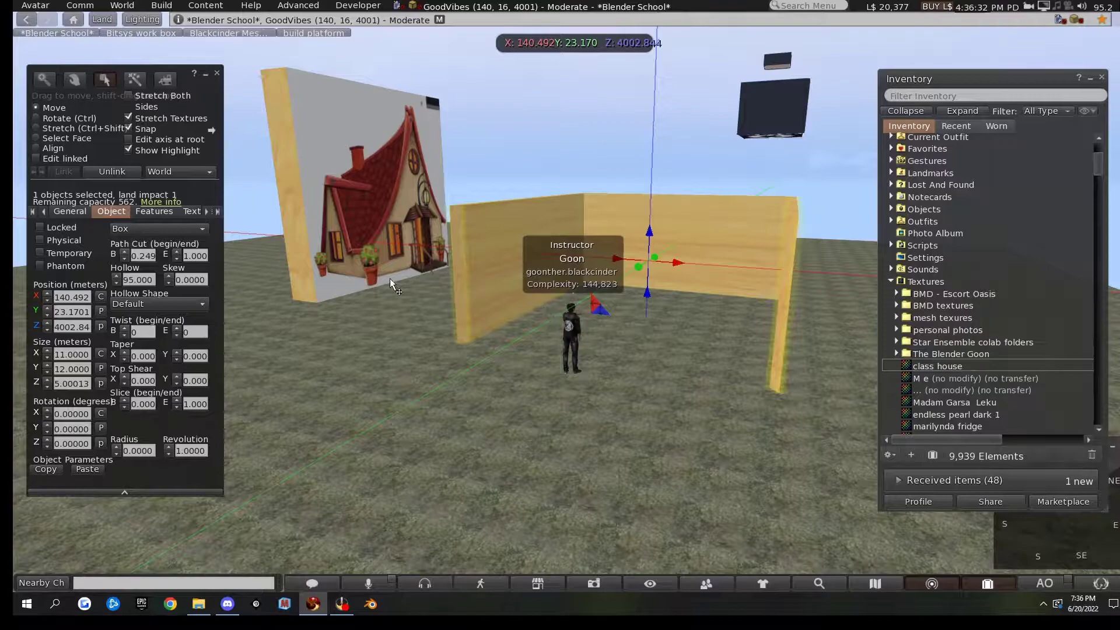
# - Create a new box prim at the room's open side and stretch it to about 2.17 × 3.07 × 3.07 m
pyautogui.click(134, 81)
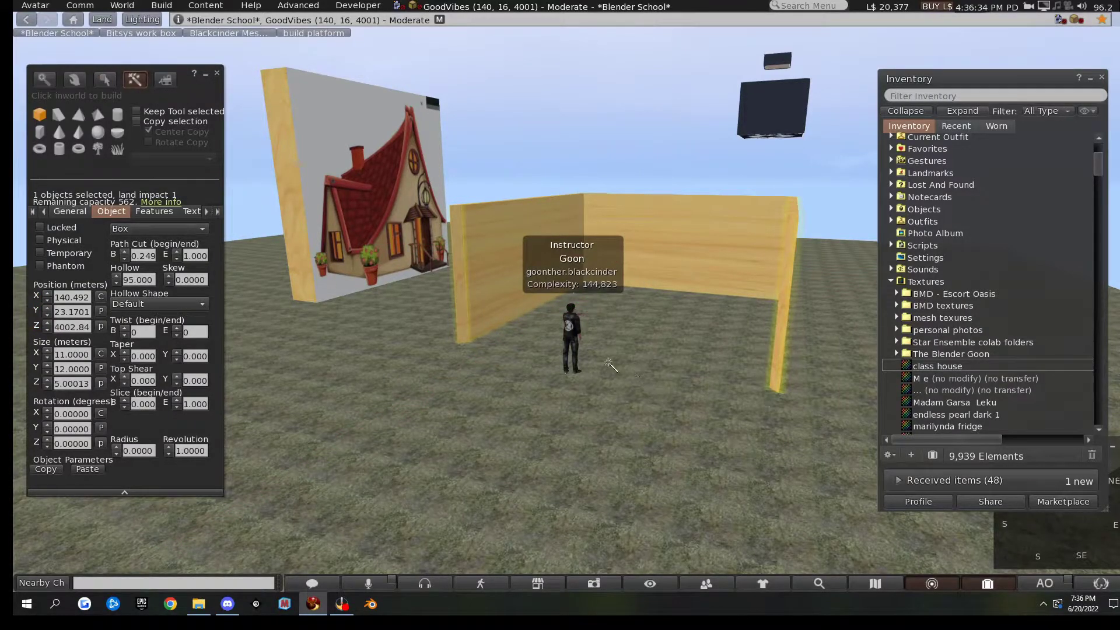
pyautogui.click(608, 364)
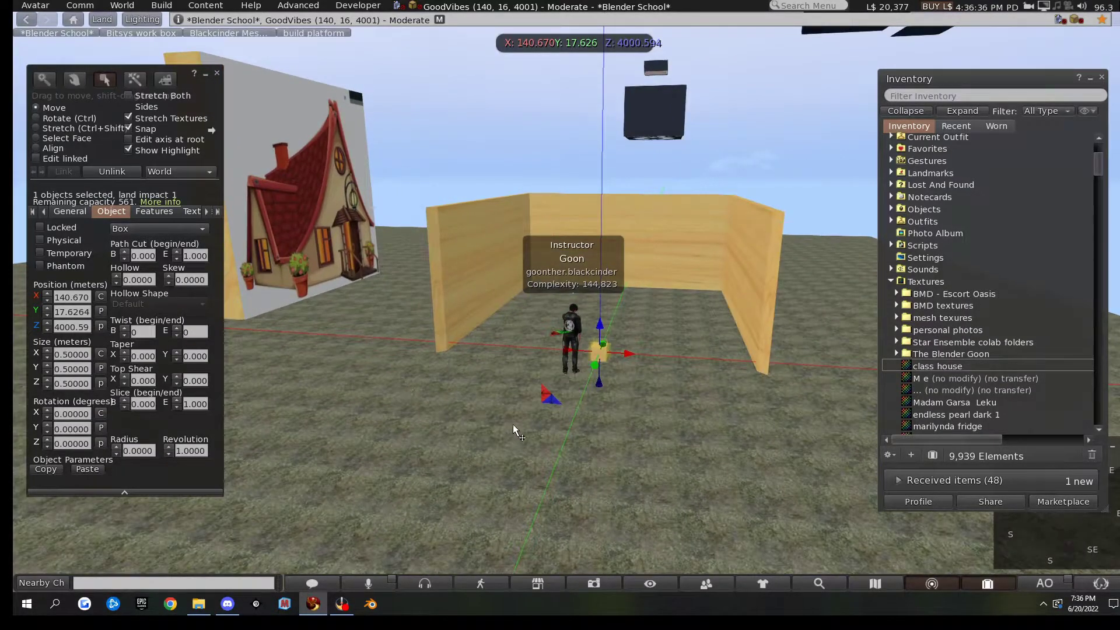
pyautogui.hotkey('ctrl', 'shift')
pyautogui.moveTo(608, 352); pyautogui.dragTo(675, 260)
pyautogui.moveTo(687, 310); pyautogui.dragTo(659, 309)
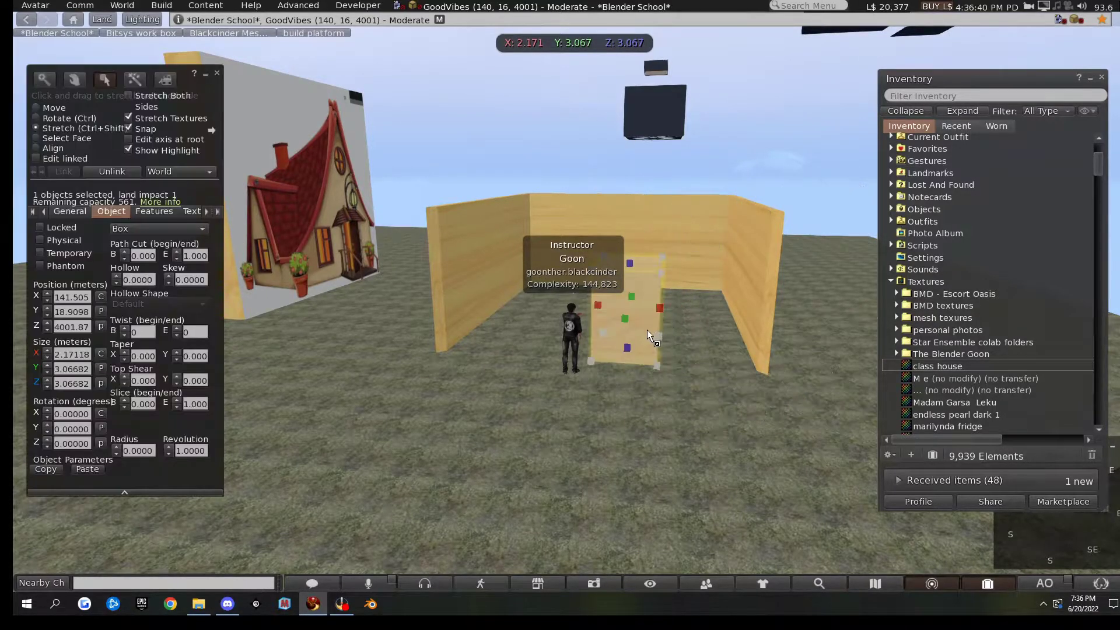
# - Walk the avatar up to the new box and stretch it to a door size of 3.5 m in Z and 2 m in X
pyautogui.press('Up')
pyautogui.press('Left')
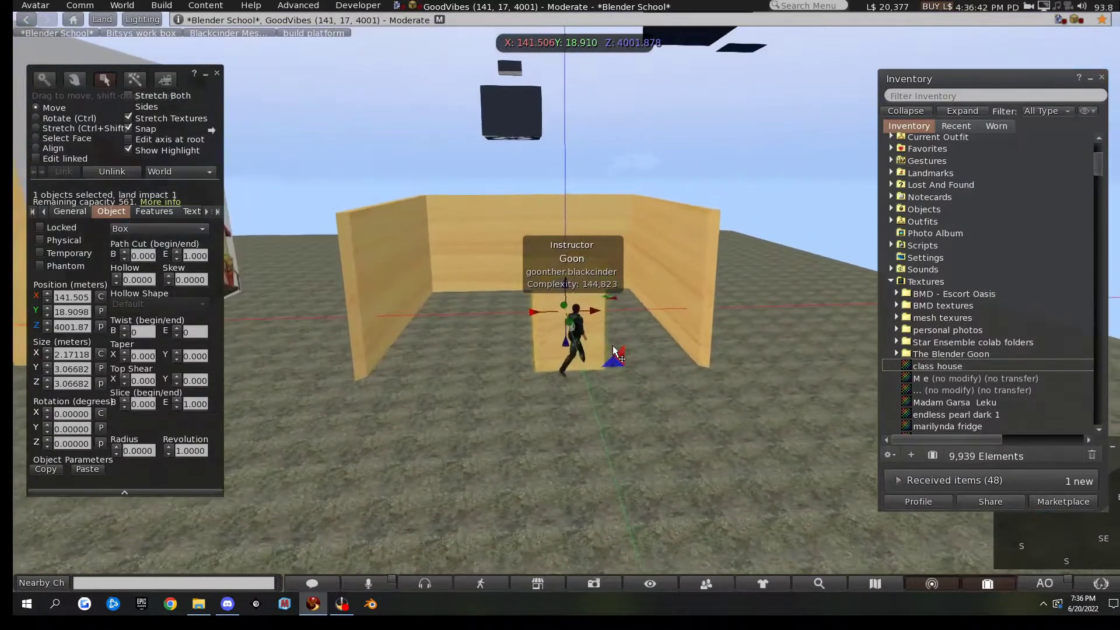
pyautogui.scroll(3, 608, 381)
pyautogui.press('Left')
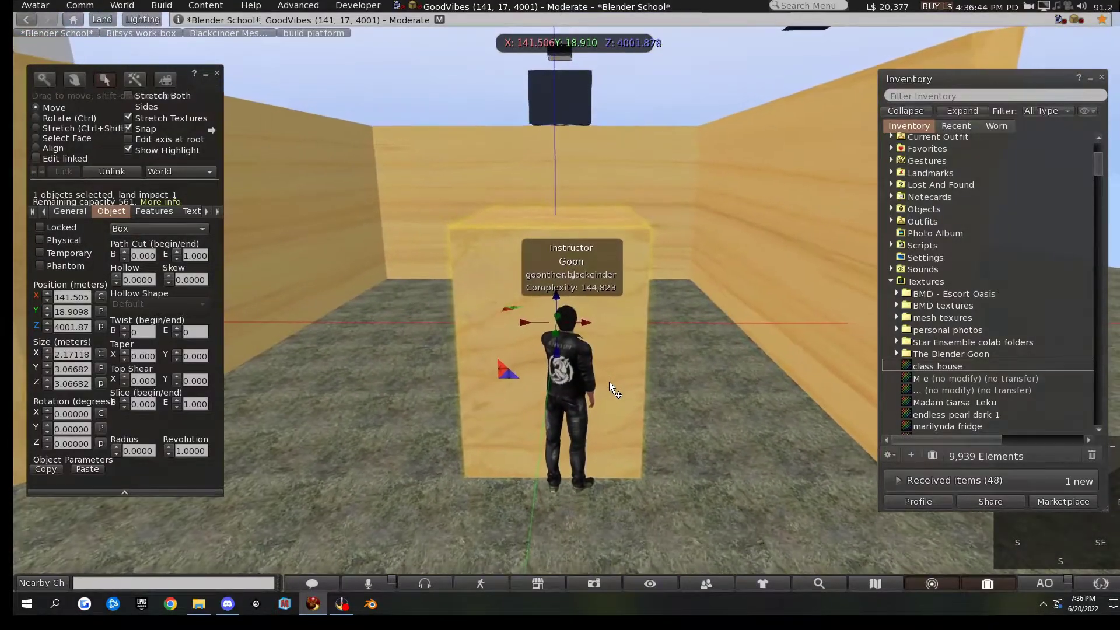
pyautogui.press('Right')
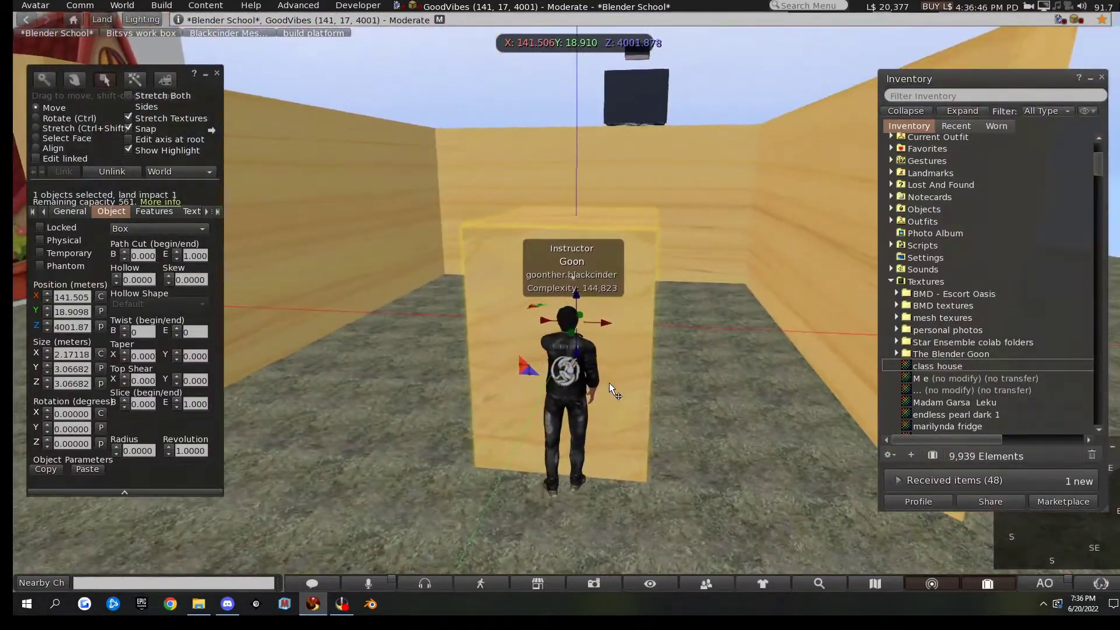
pyautogui.hotkey('ctrl', 'shift')
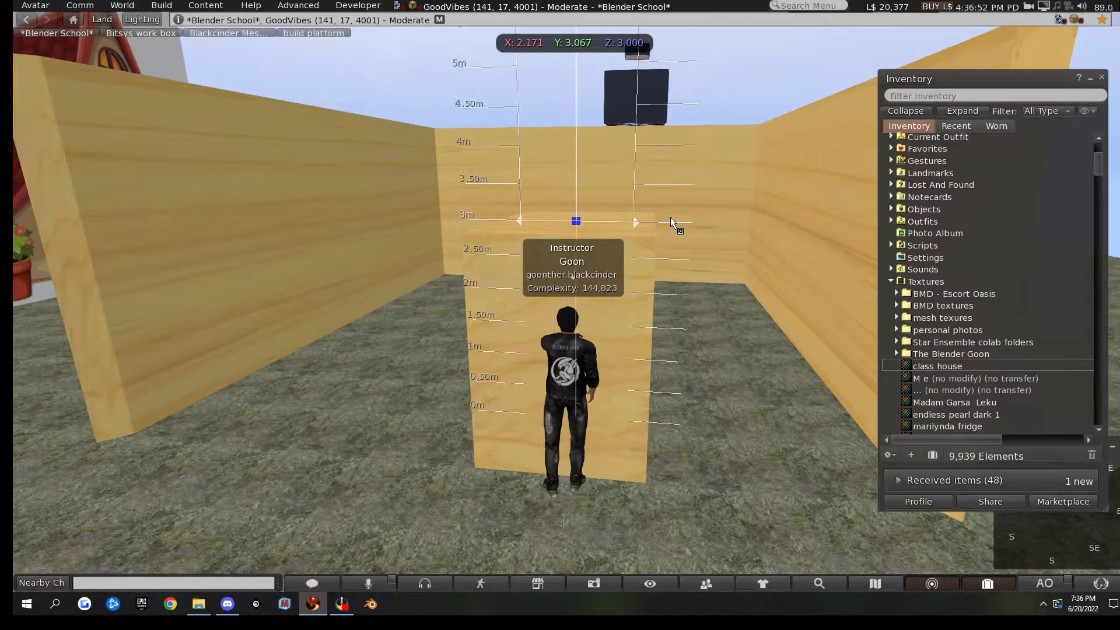
pyautogui.moveTo(670, 217); pyautogui.dragTo(677, 190)
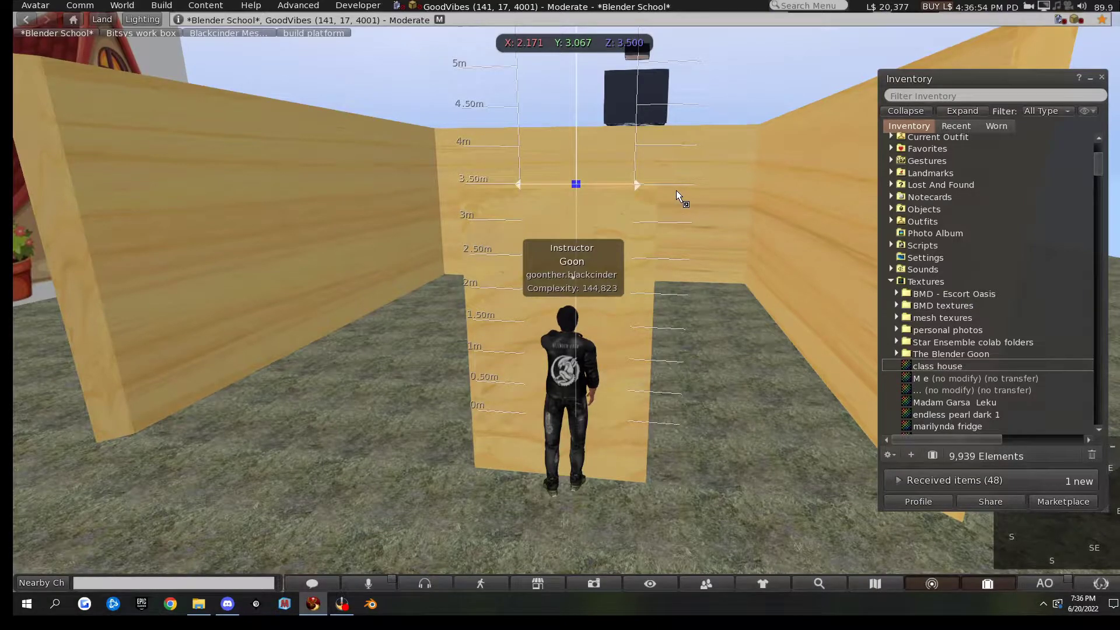
pyautogui.moveTo(649, 309); pyautogui.dragTo(643, 398)
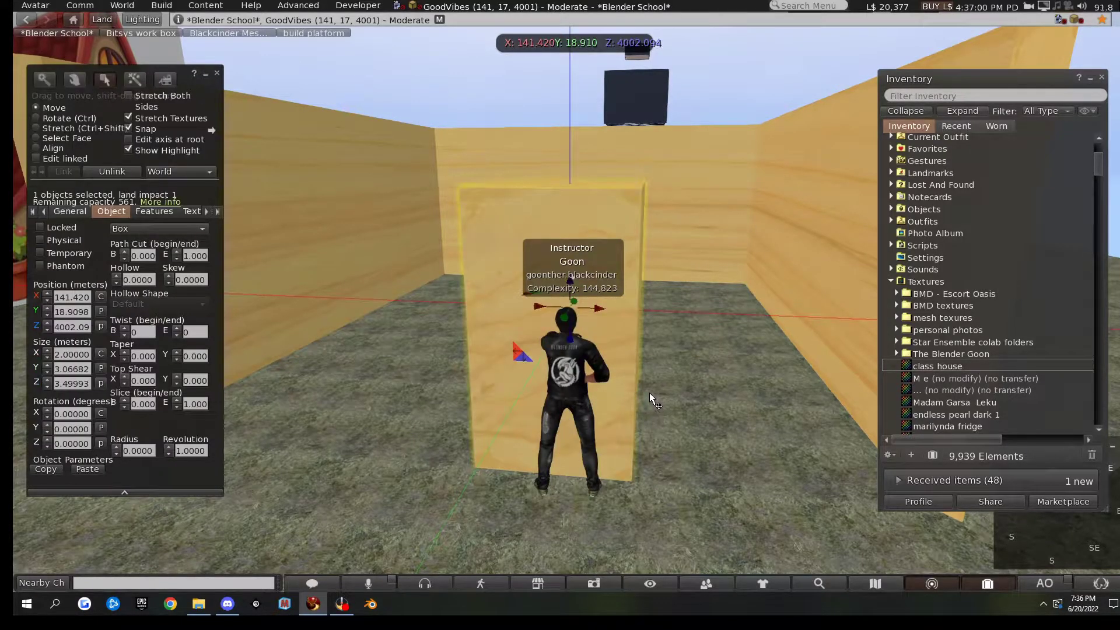
# - Thin the door box to a slab with a Y size of about 0.42 m, keeping it beside the avatar
pyautogui.keyDown('alt'); pyautogui.click(644, 392); pyautogui.keyUp('alt')
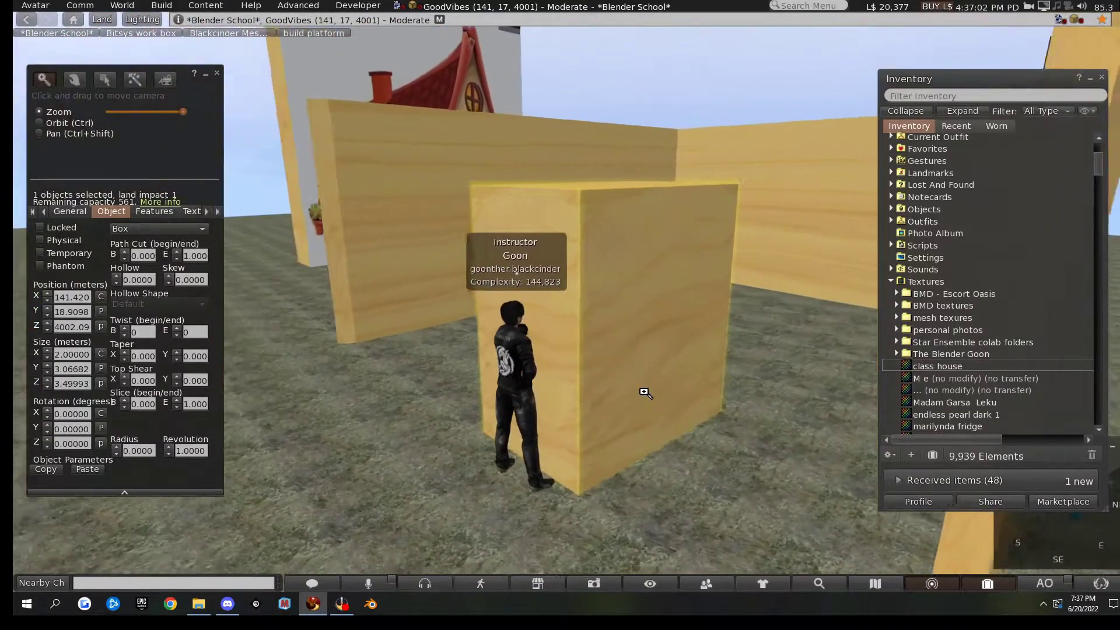
pyautogui.keyDown('alt'); pyautogui.moveTo(644, 392); pyautogui.dragTo(547, 325); pyautogui.keyUp('alt')
pyautogui.scroll(-4, 591, 344)
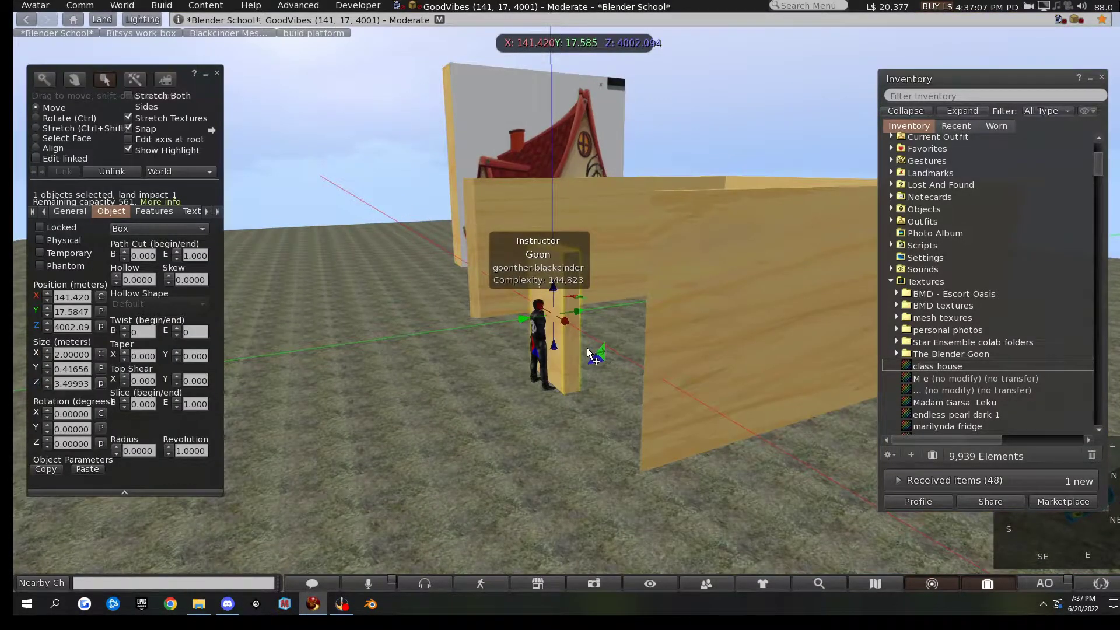
# - Copy the door slab along X to about 146.67 m, beside the room's side wall, and rotate the copy 90° about Z
pyautogui.press('w')
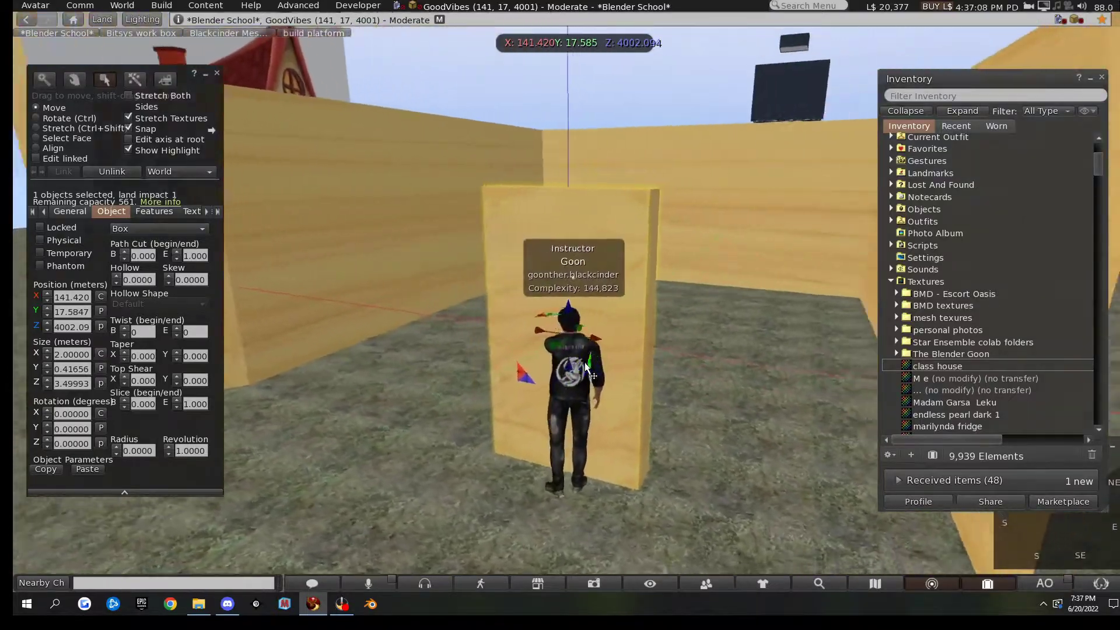
pyautogui.scroll(-6, 591, 362)
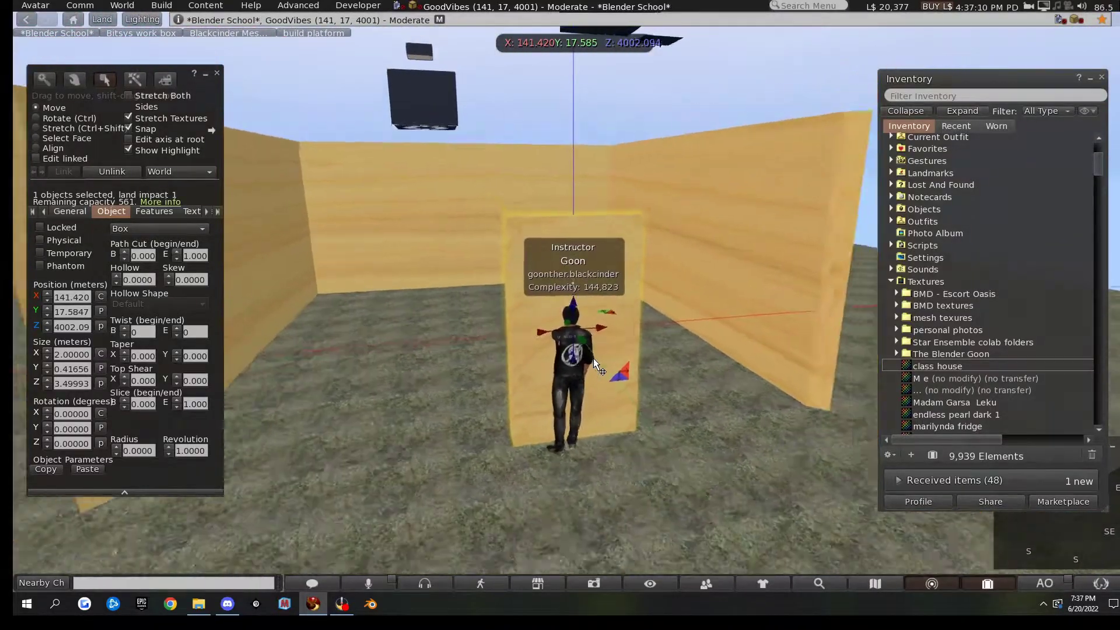
pyautogui.press('a')
pyautogui.press('w')
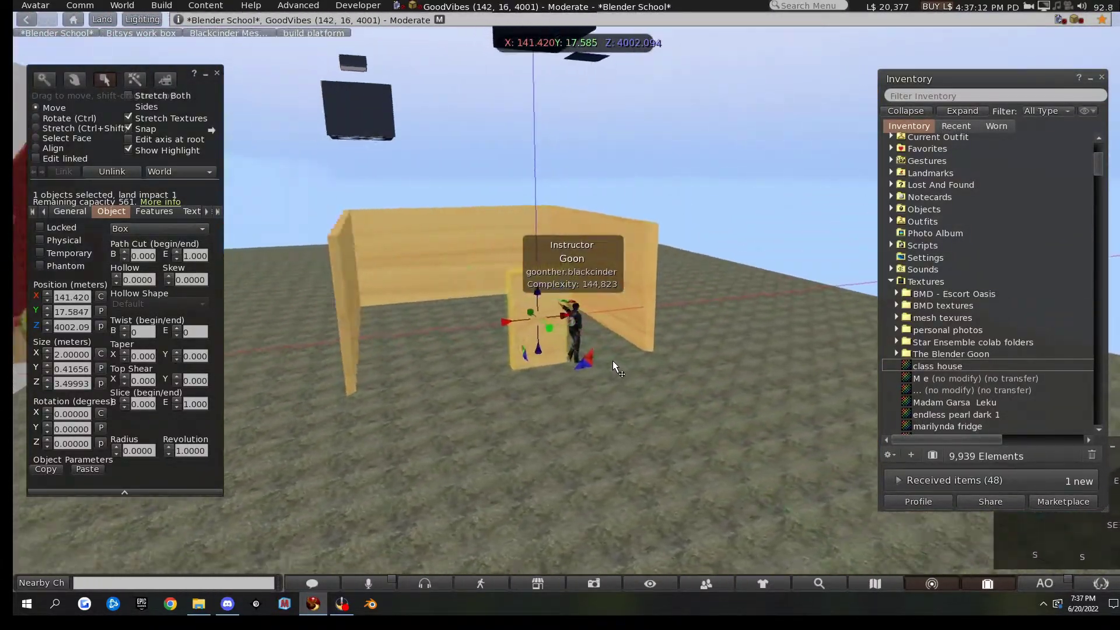
pyautogui.moveTo(554, 317); pyautogui.dragTo(704, 339)
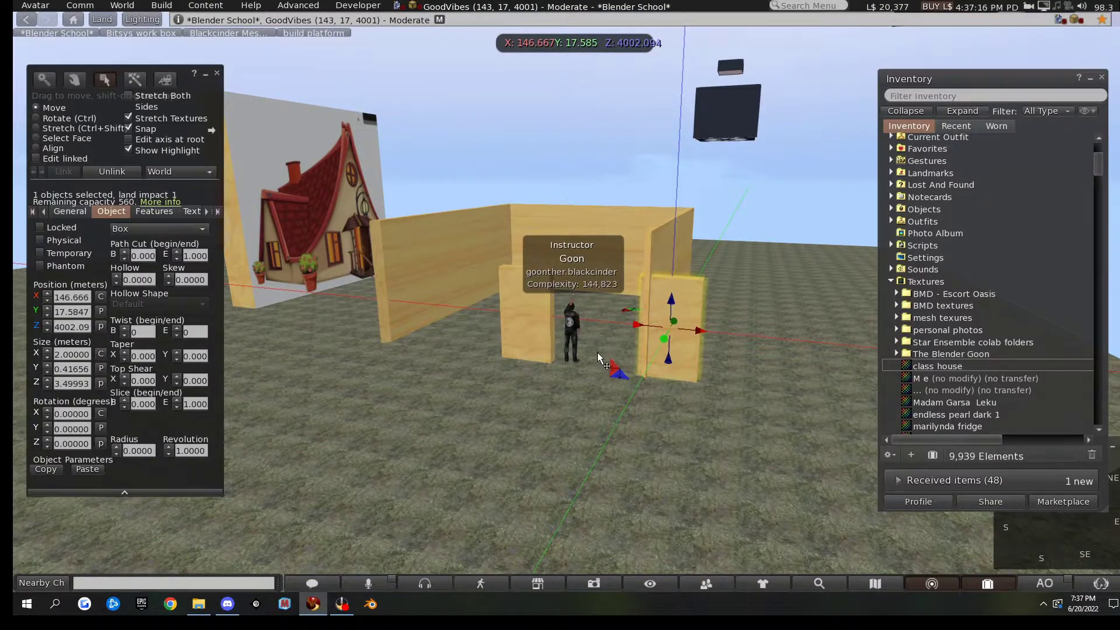
pyautogui.keyDown('ctrl'); pyautogui.moveTo(633, 344); pyautogui.dragTo(874, 350); pyautogui.keyUp('ctrl')
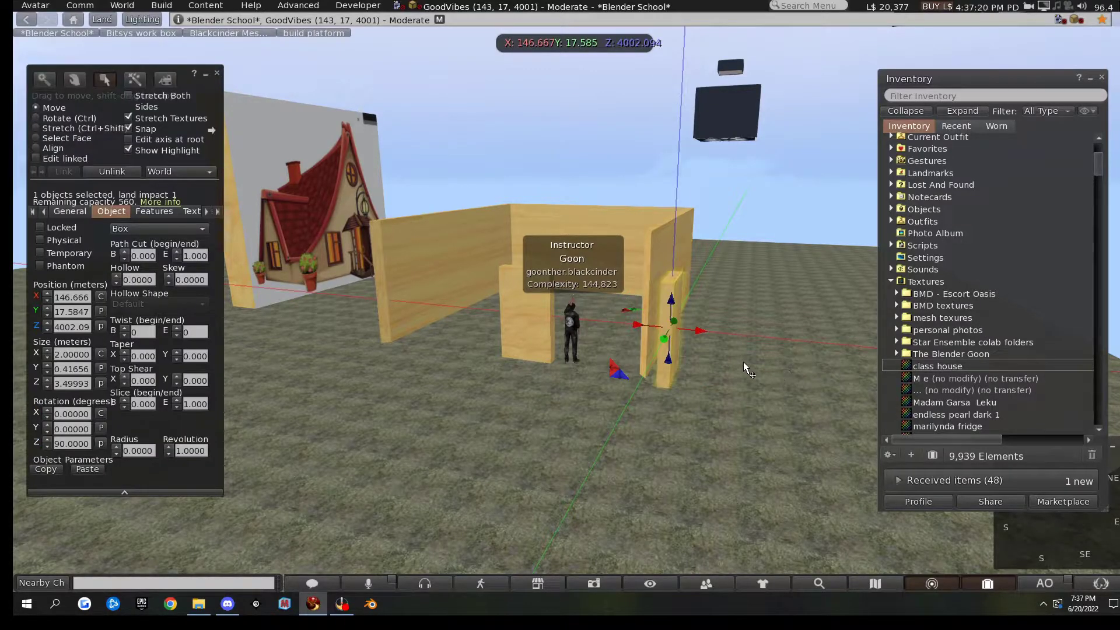
# - Shorten the copied slab to about 1.9 m high, set it into the side wall as a window, and walk the avatar outside to face it
pyautogui.keyDown('alt'); pyautogui.moveTo(744, 361); pyautogui.dragTo(675, 318); pyautogui.keyUp('alt')
pyautogui.hotkey('ctrl', 'shift')
pyautogui.press('Up')
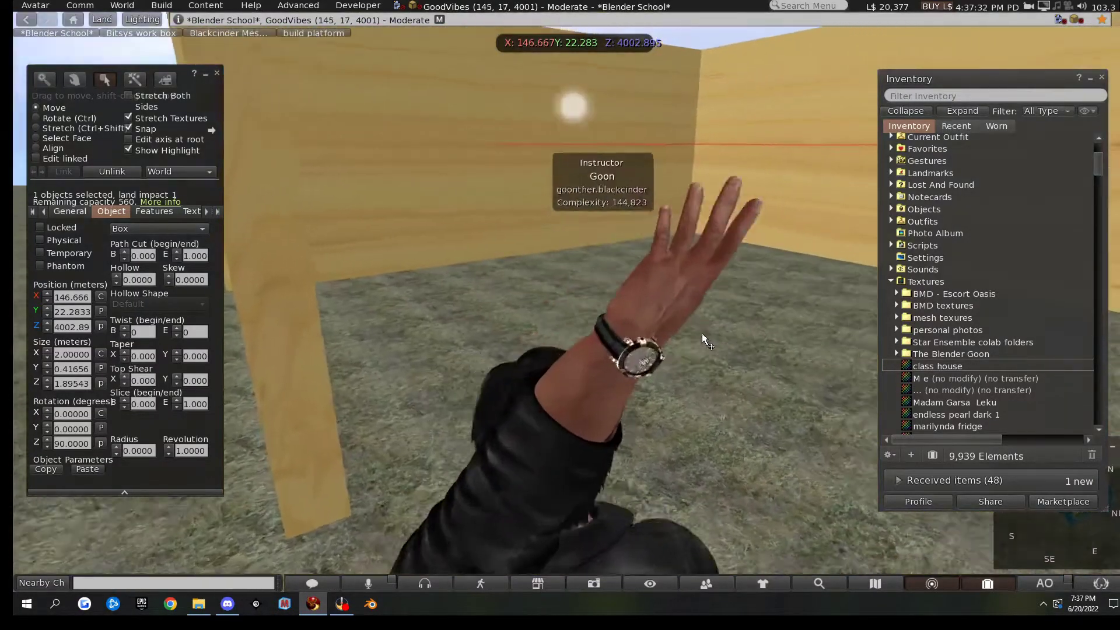
pyautogui.press('Up')
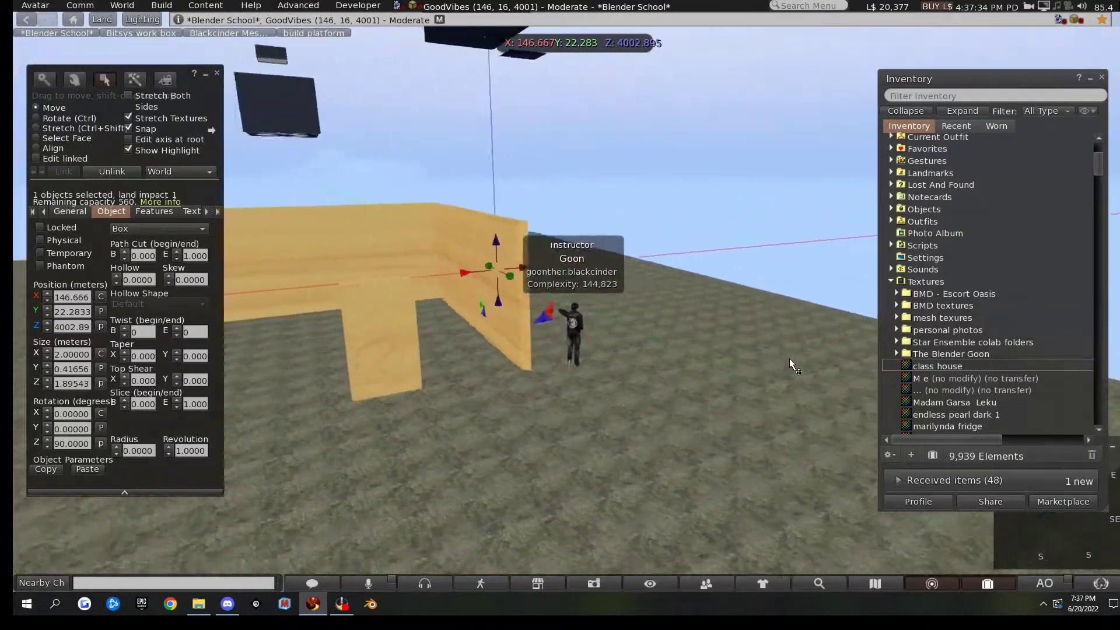
pyautogui.press('Left')
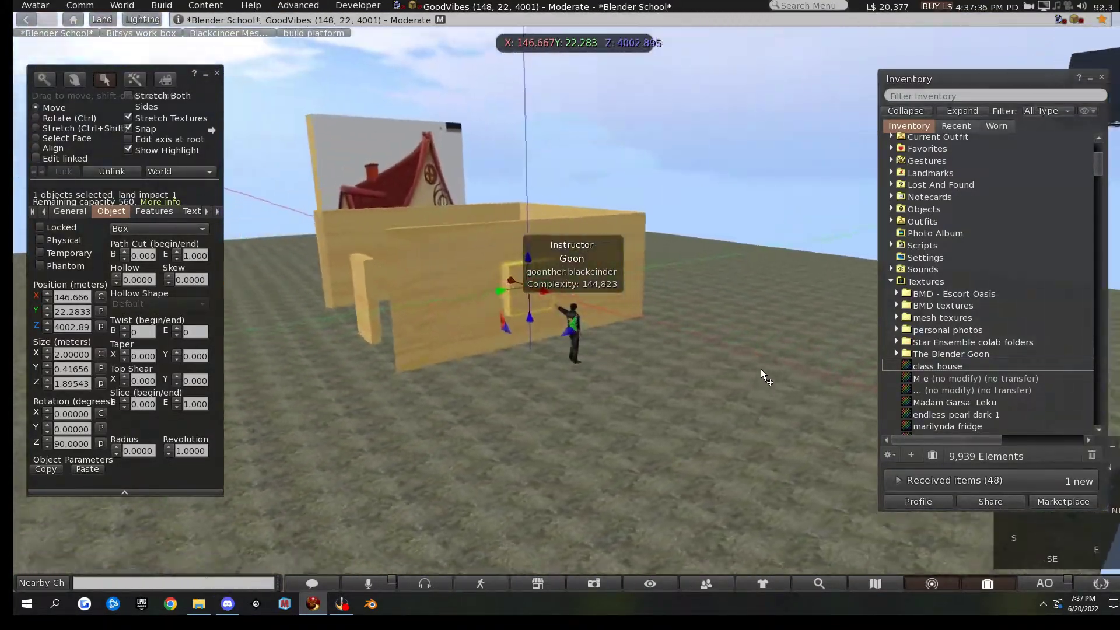
pyautogui.press('Up')
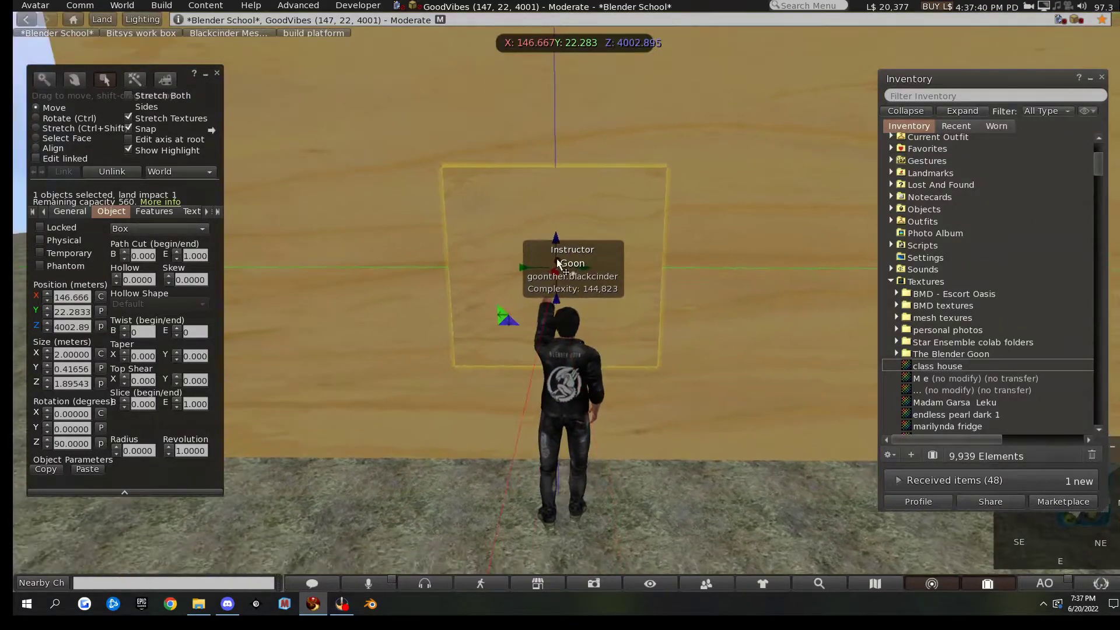
# - Lower the window slab to about 4002.7 m in Z and shift it along X to about 146.02 m in the side wall
pyautogui.moveTo(556, 240); pyautogui.dragTo(554, 289)
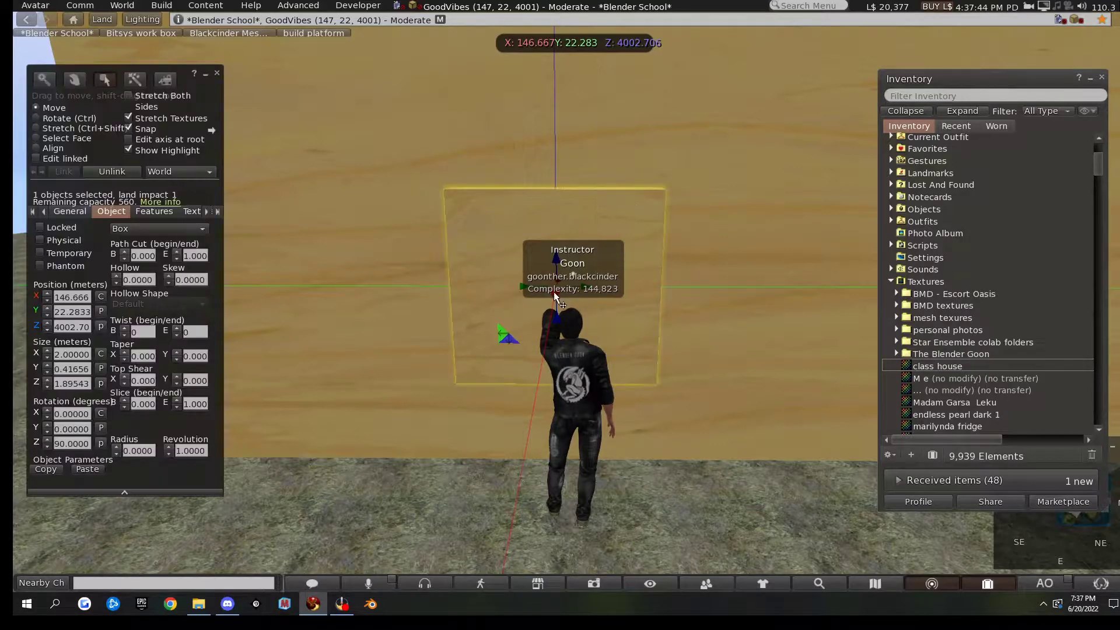
pyautogui.press('Right')
pyautogui.press('Left')
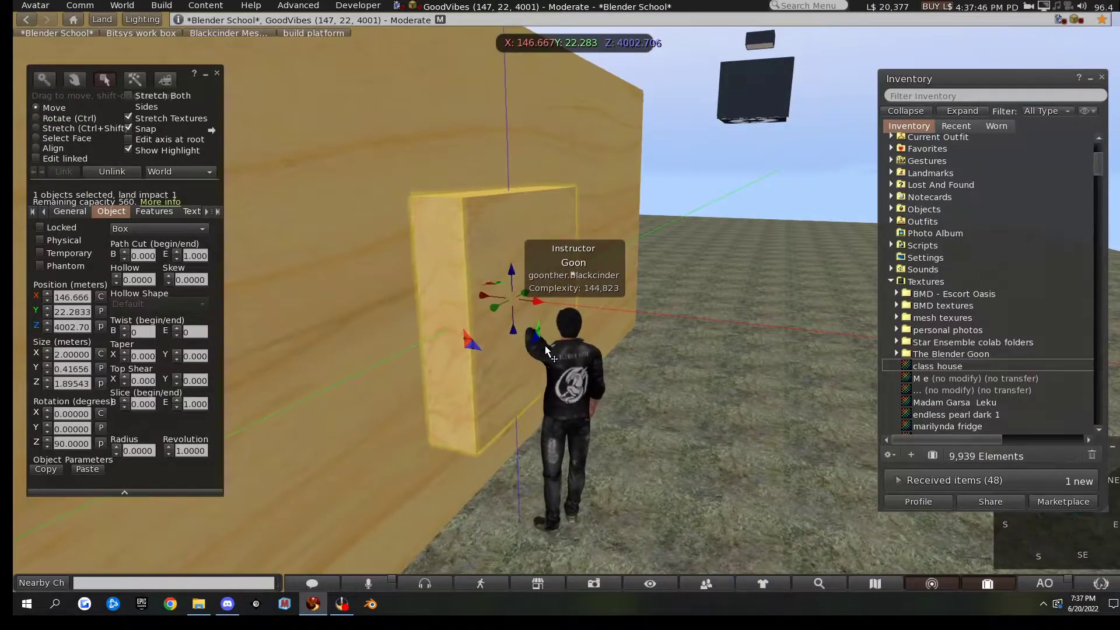
pyautogui.press('Left')
pyautogui.press('Right')
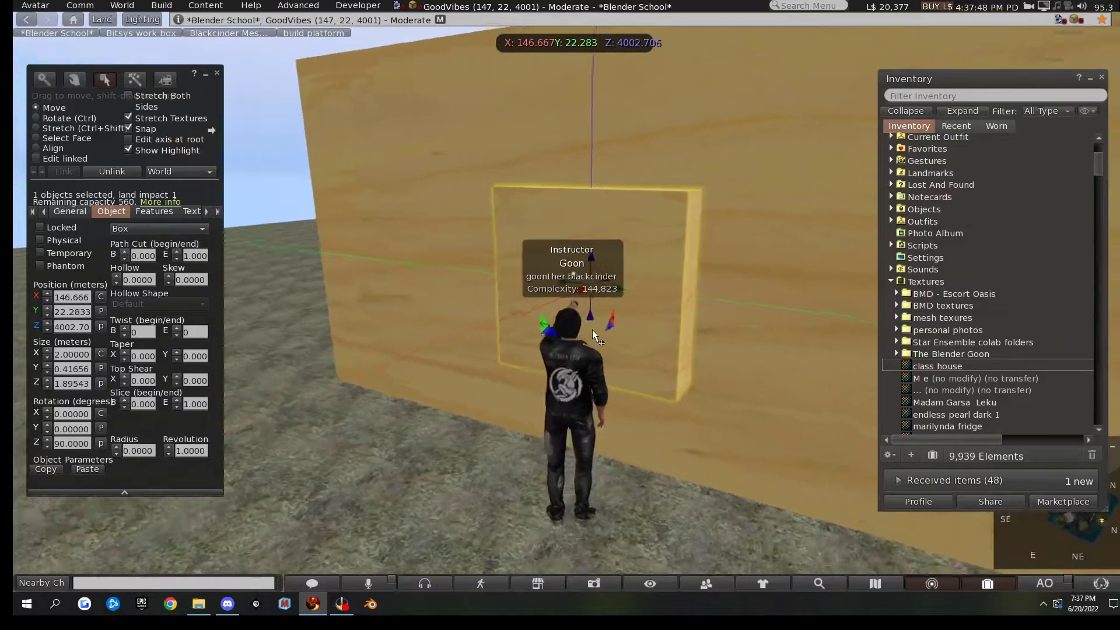
pyautogui.press('Right')
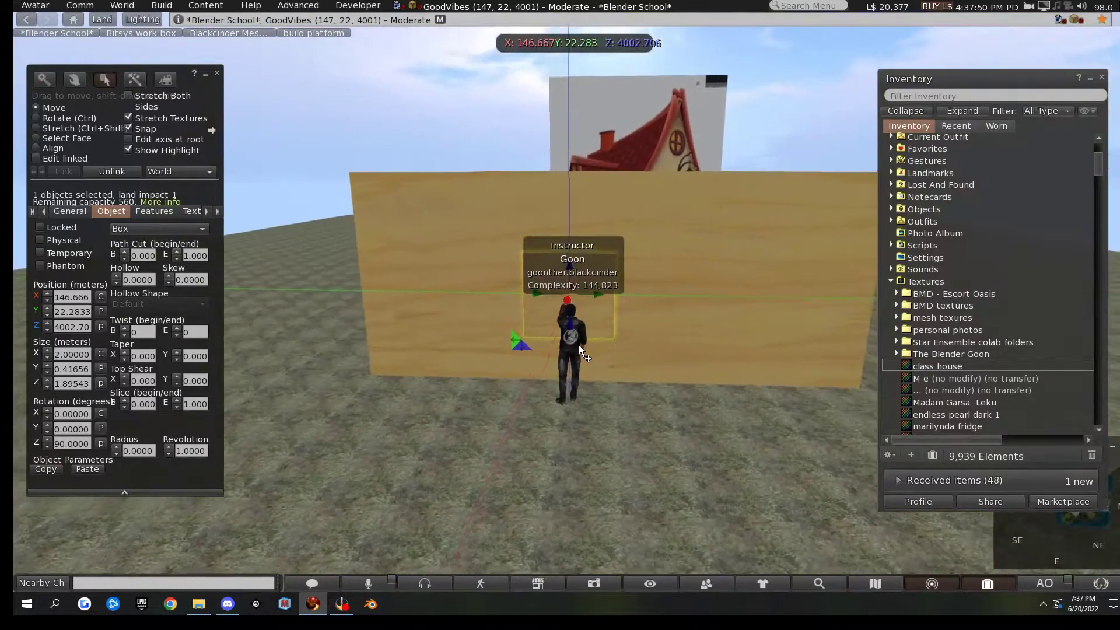
pyautogui.moveTo(574, 304); pyautogui.dragTo(548, 302)
# - Walk the avatar around to the room's open front, create a new box there and raise it to about 4008.5 m in Z
pyautogui.press('Left')
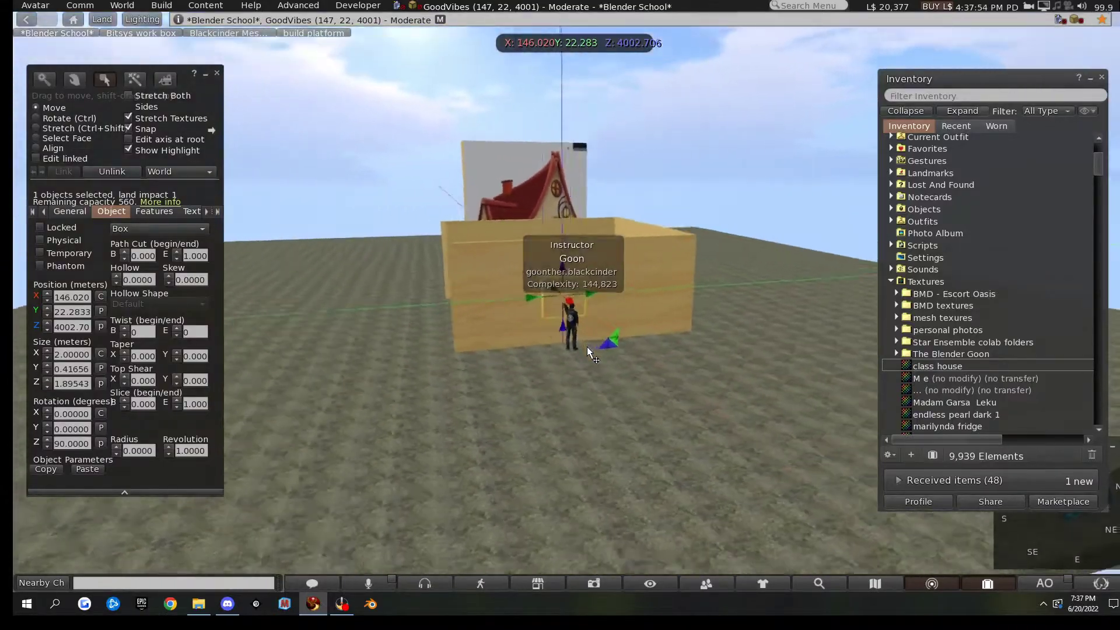
pyautogui.press('Left')
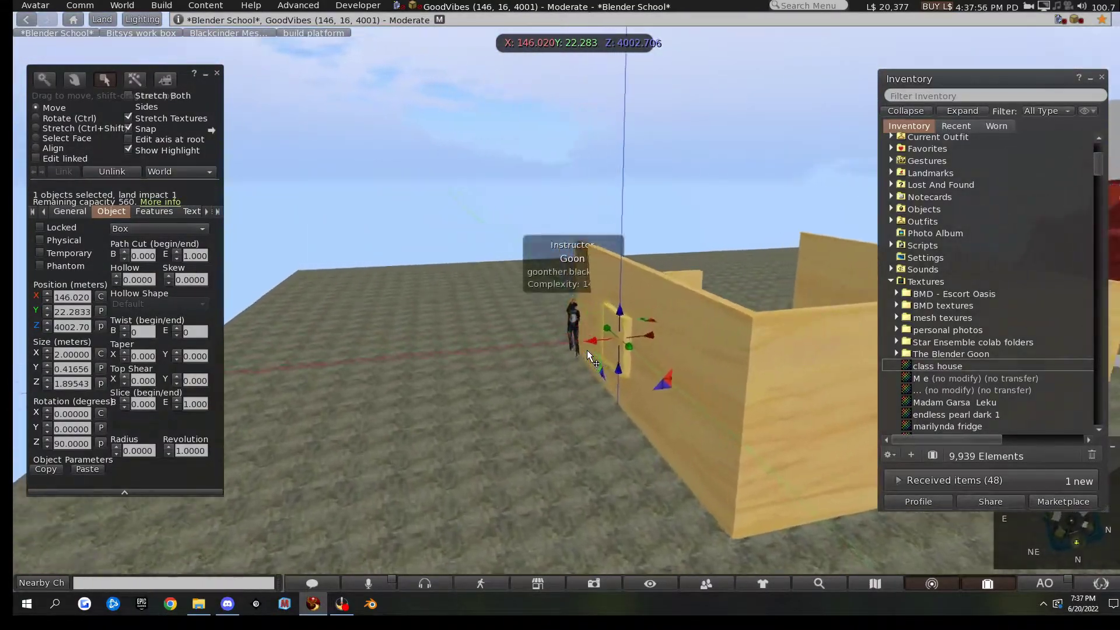
pyautogui.press('Right')
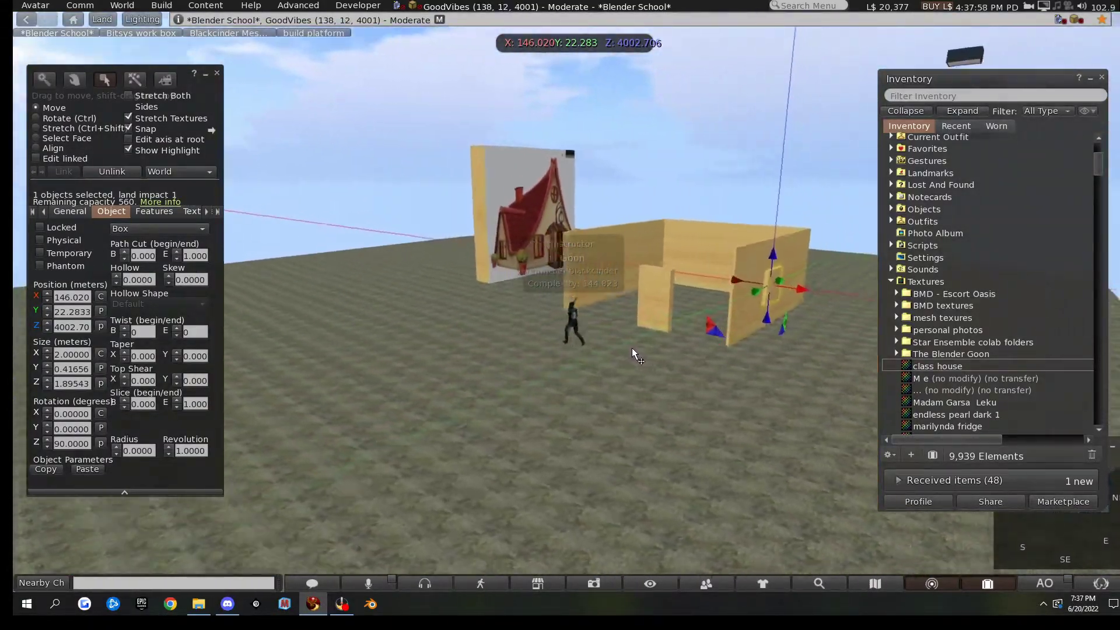
pyautogui.press('Left')
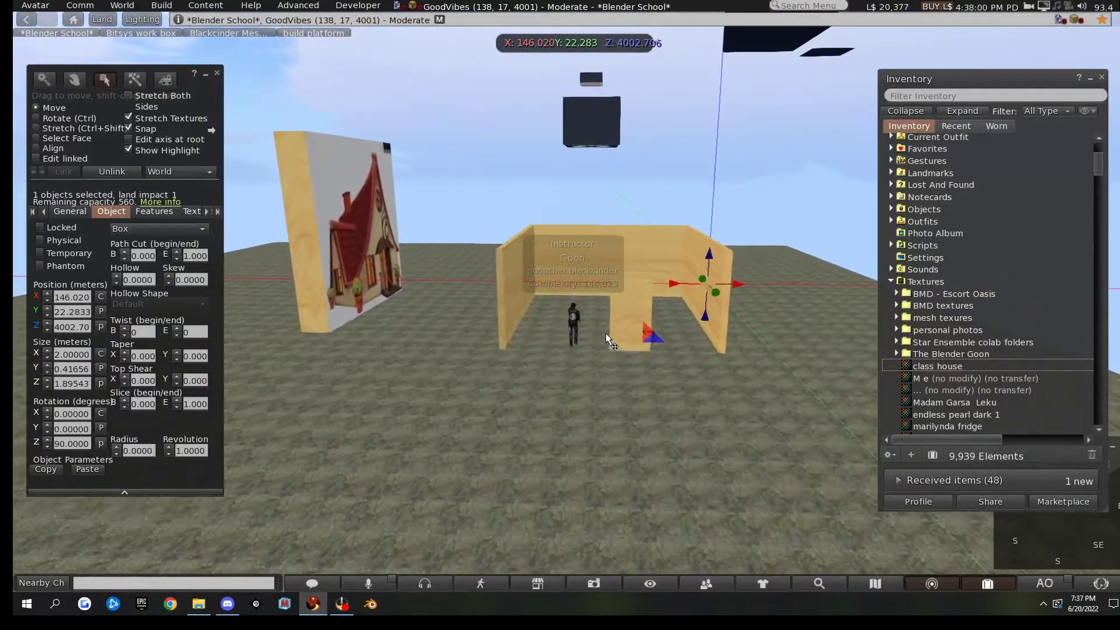
pyautogui.press('Right')
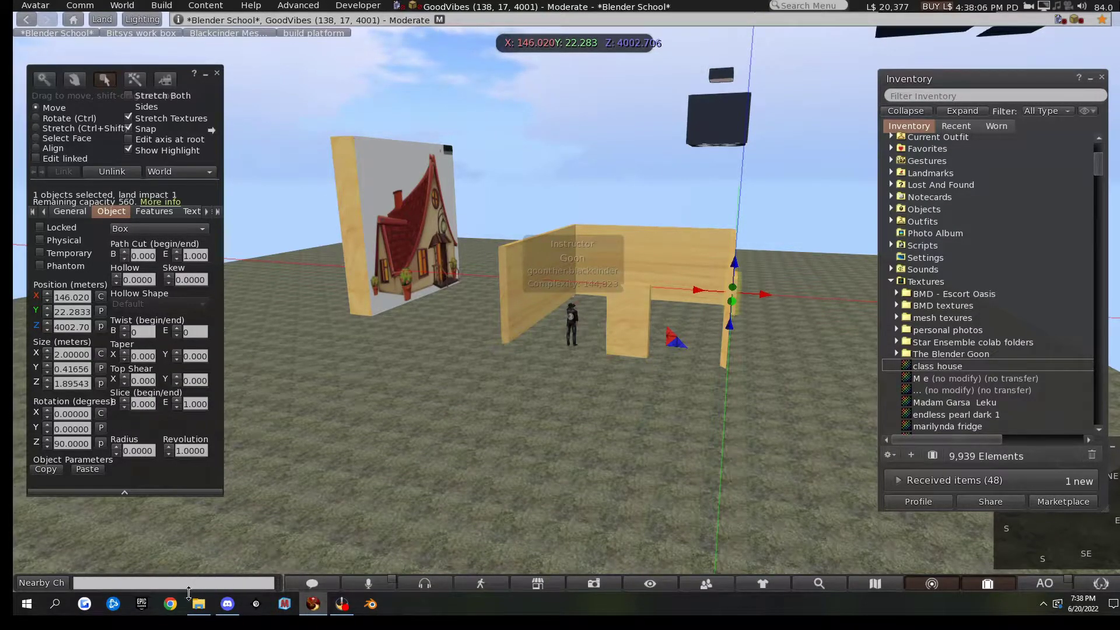
pyautogui.click(134, 80)
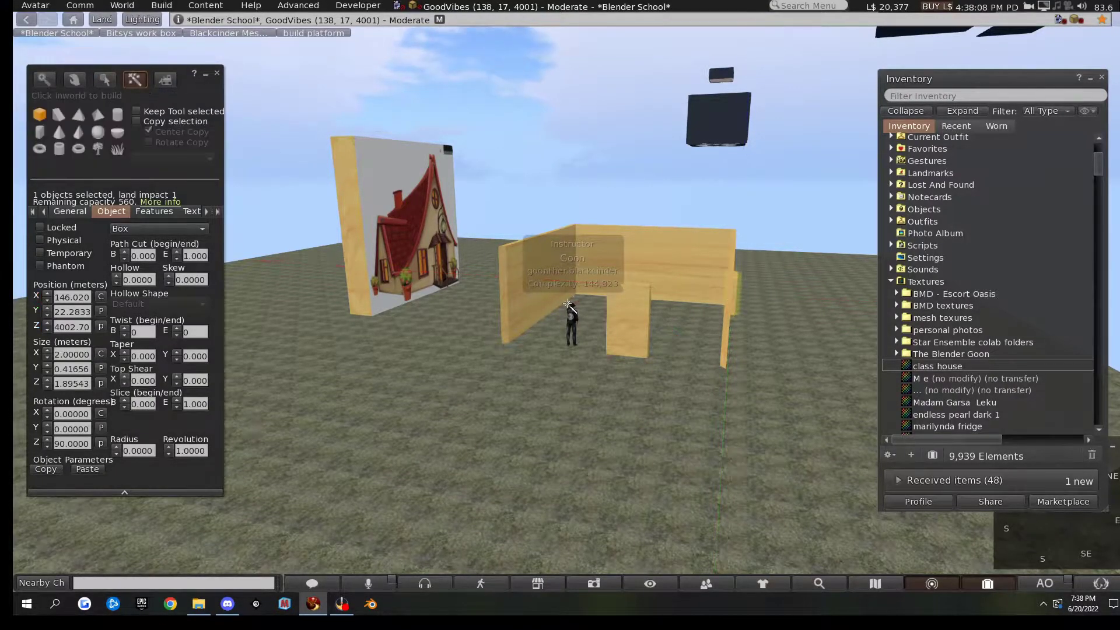
pyautogui.click(659, 315)
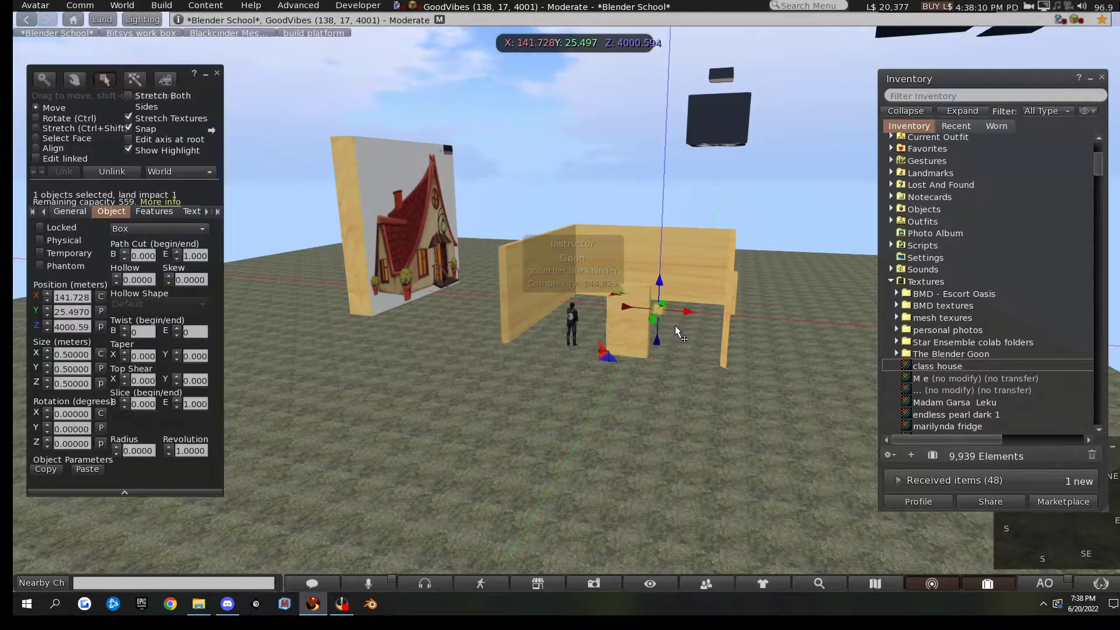
pyautogui.moveTo(660, 283); pyautogui.dragTo(675, 150)
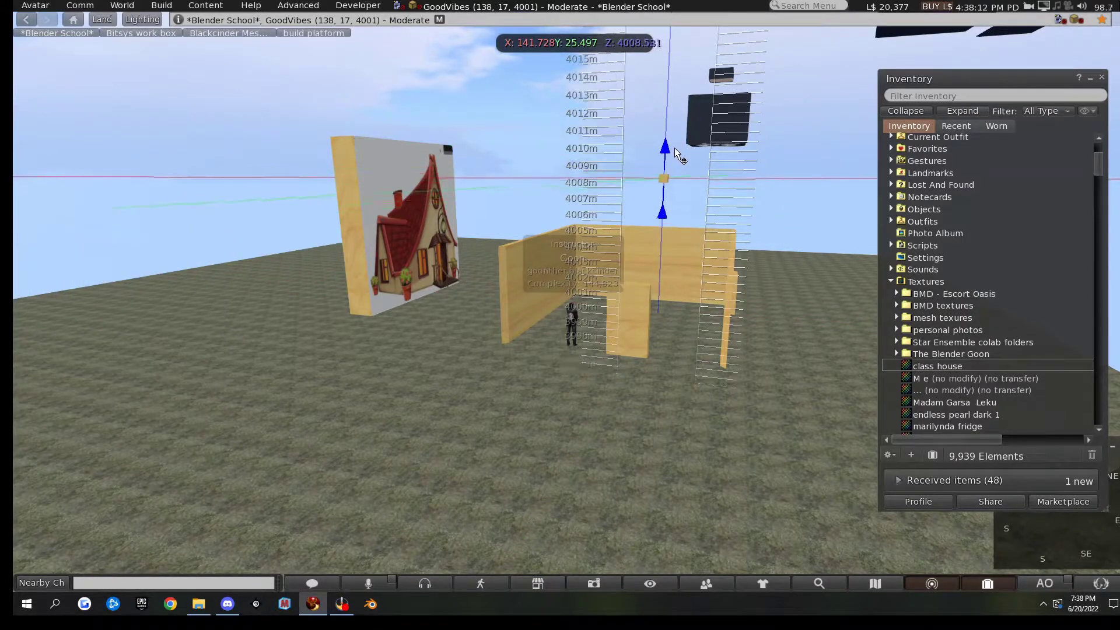
# - Walk the avatar into the room and compare the wall height with the avatar, the raised box and the reference picture
pyautogui.press('Right')
pyautogui.press('Up')
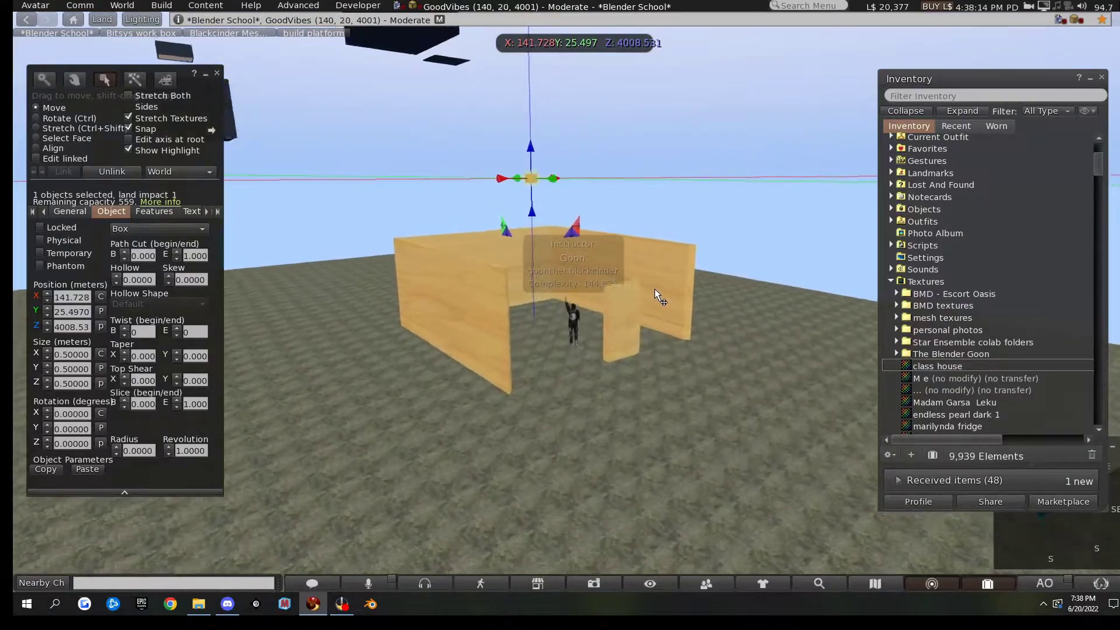
pyautogui.press('Up')
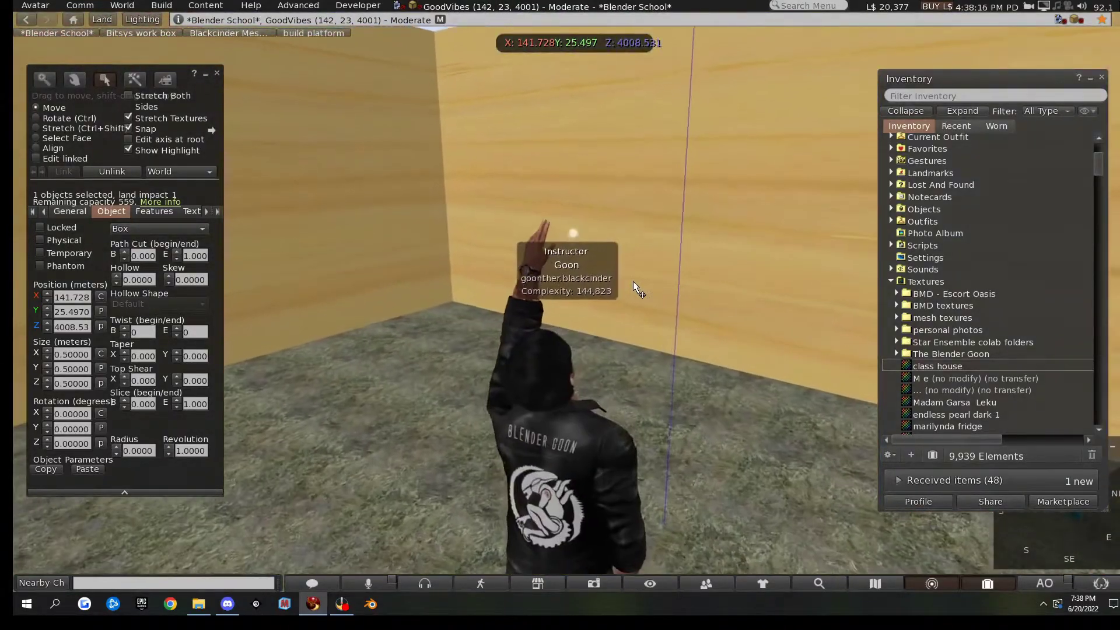
pyautogui.press('m')
pyautogui.press('m')
pyautogui.scroll(-3, 586, 307)
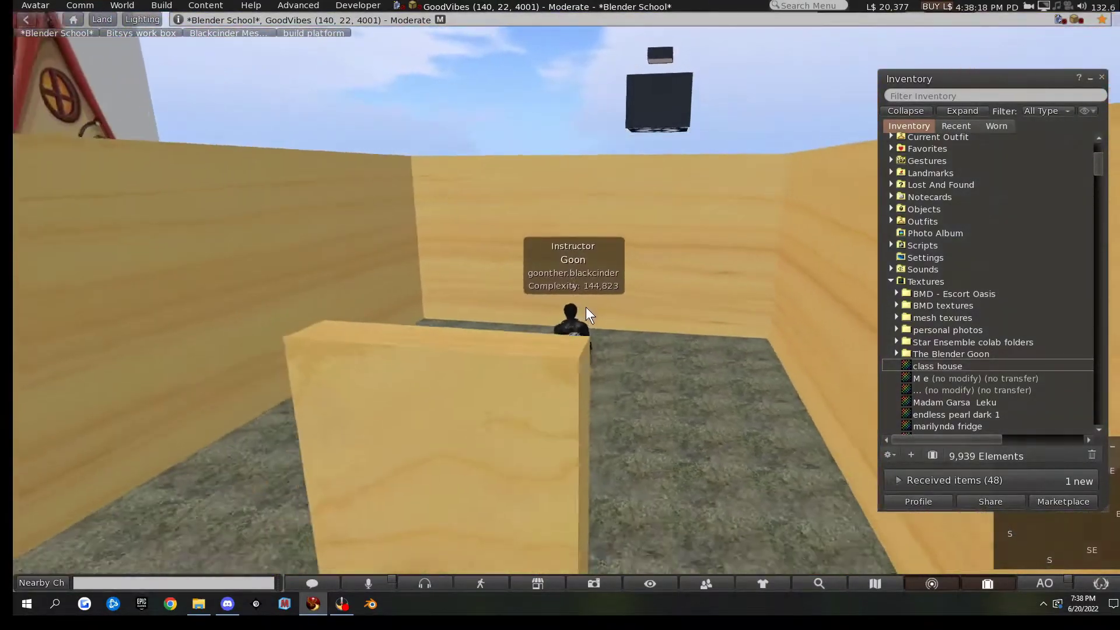
pyautogui.press('Up')
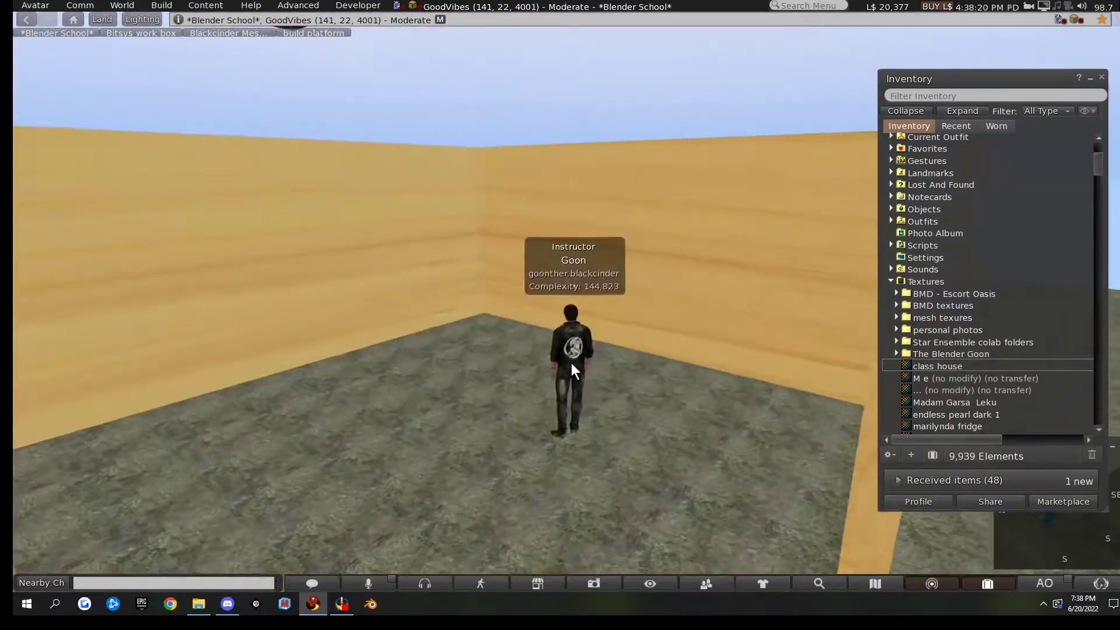
pyautogui.scroll(-5, 571, 362)
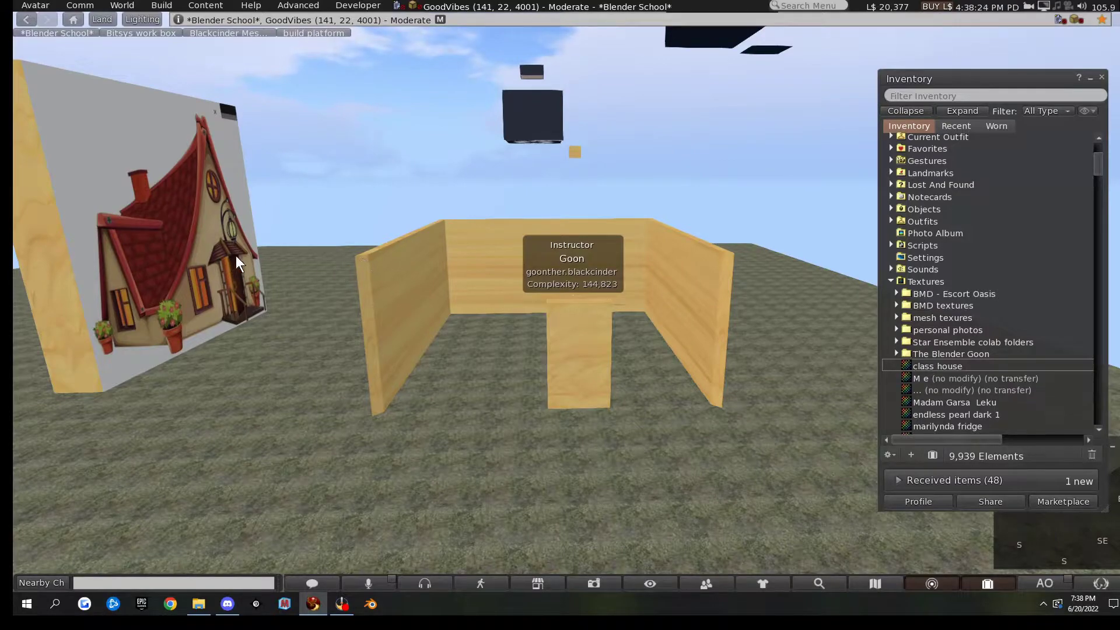
pyautogui.press('Left')
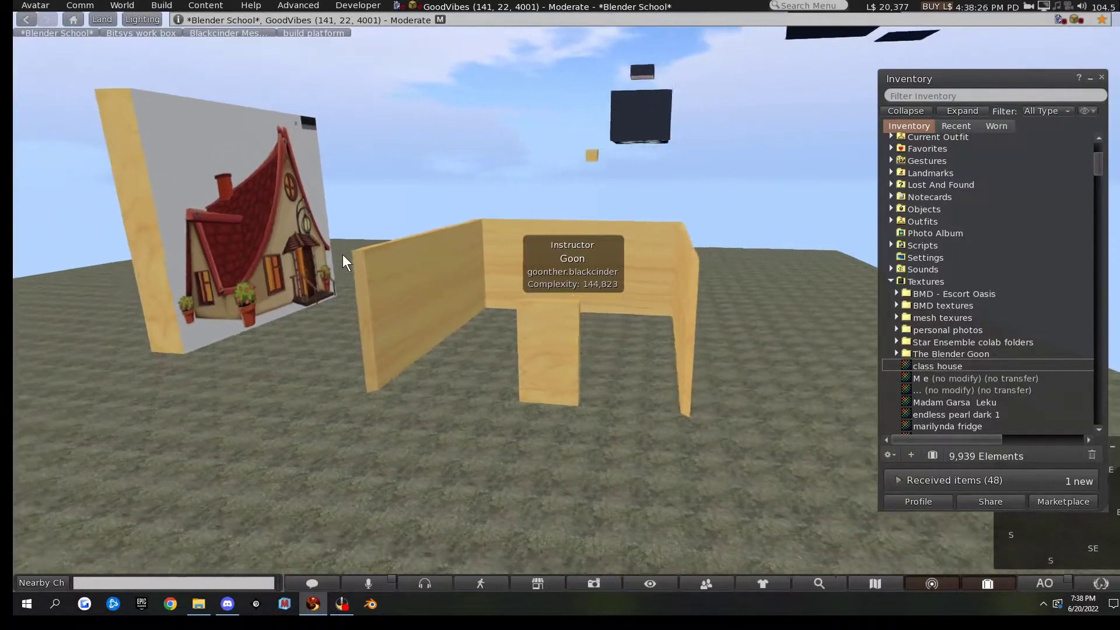
pyautogui.press('Right')
# - Edit the hollow room box and stretch its walls down to a height of about 3 m in Z
pyautogui.rightClick(490, 253)
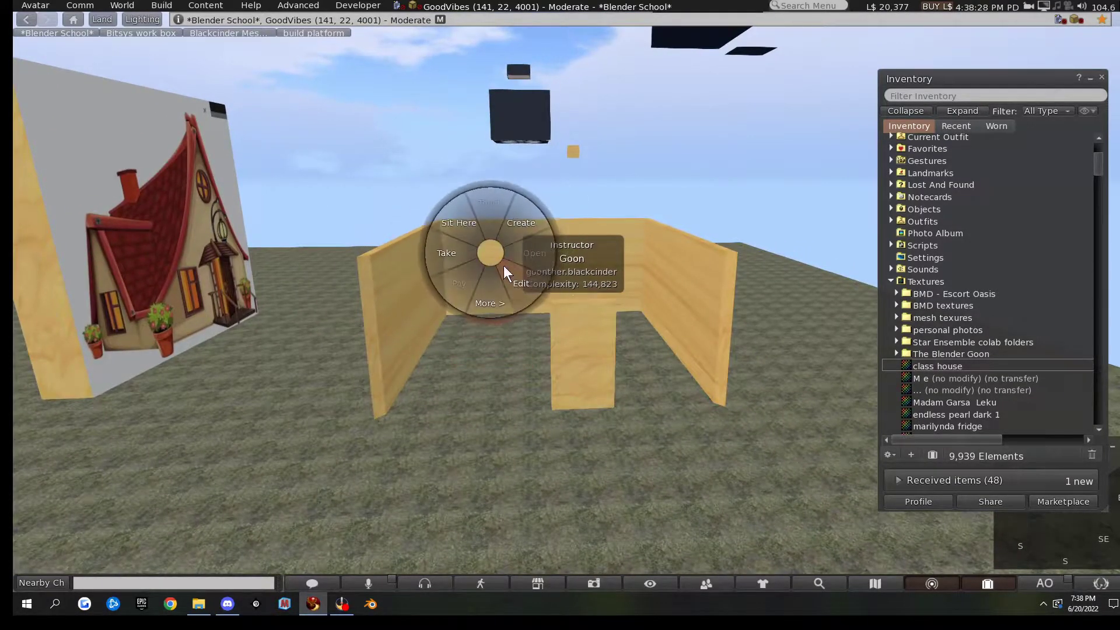
pyautogui.click(521, 285)
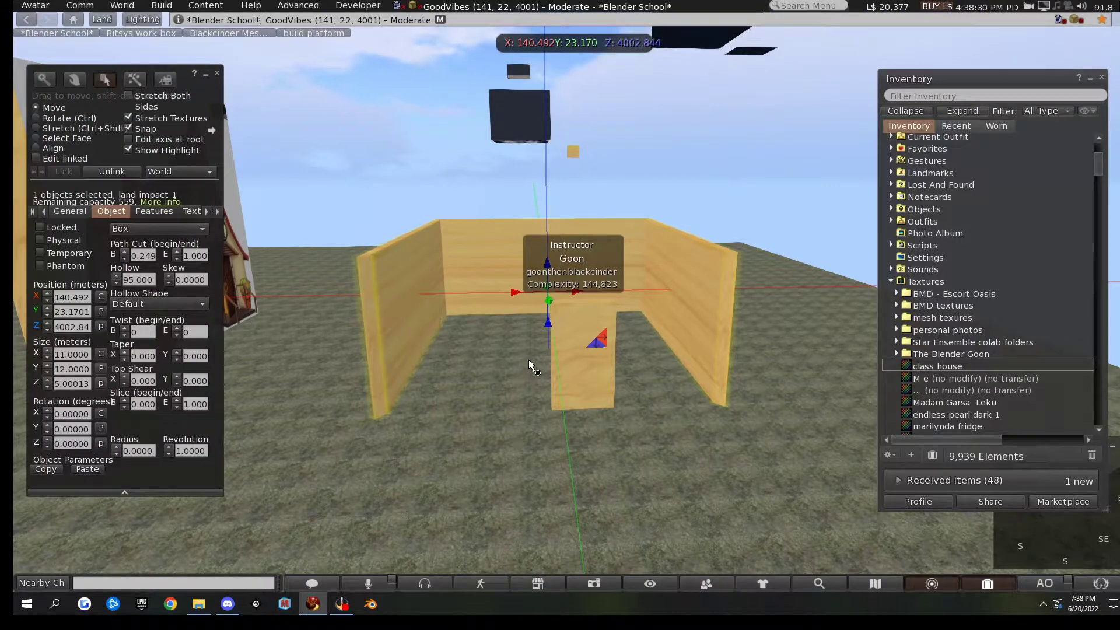
pyautogui.hotkey('ctrl', 'shift')
pyautogui.moveTo(548, 230); pyautogui.dragTo(544, 278)
pyautogui.scroll(5, 441, 363)
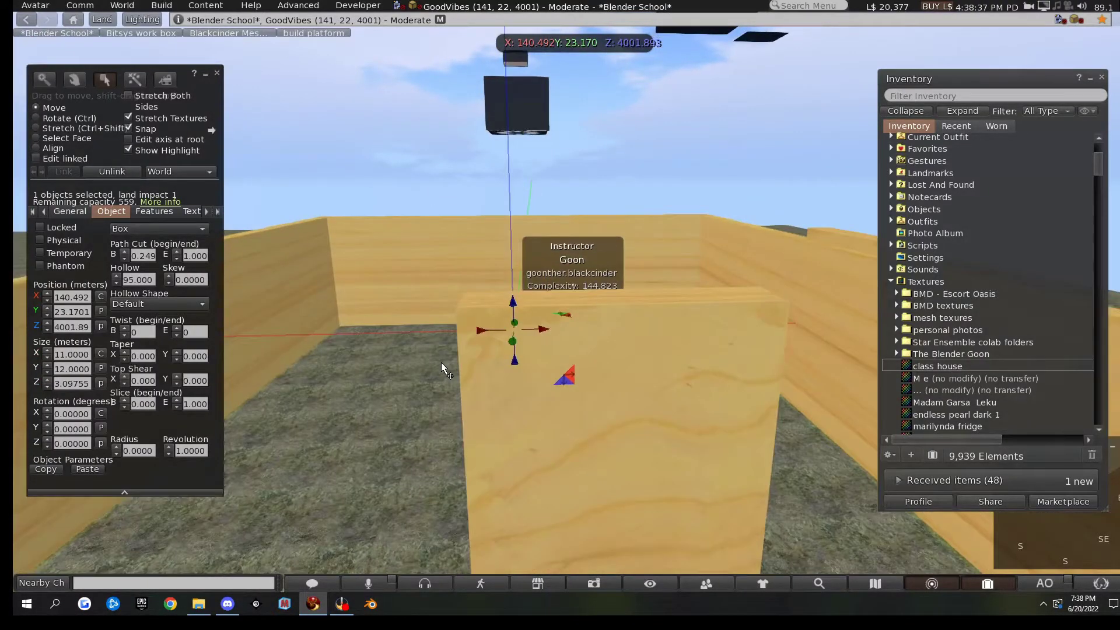
pyautogui.scroll(-3, 444, 362)
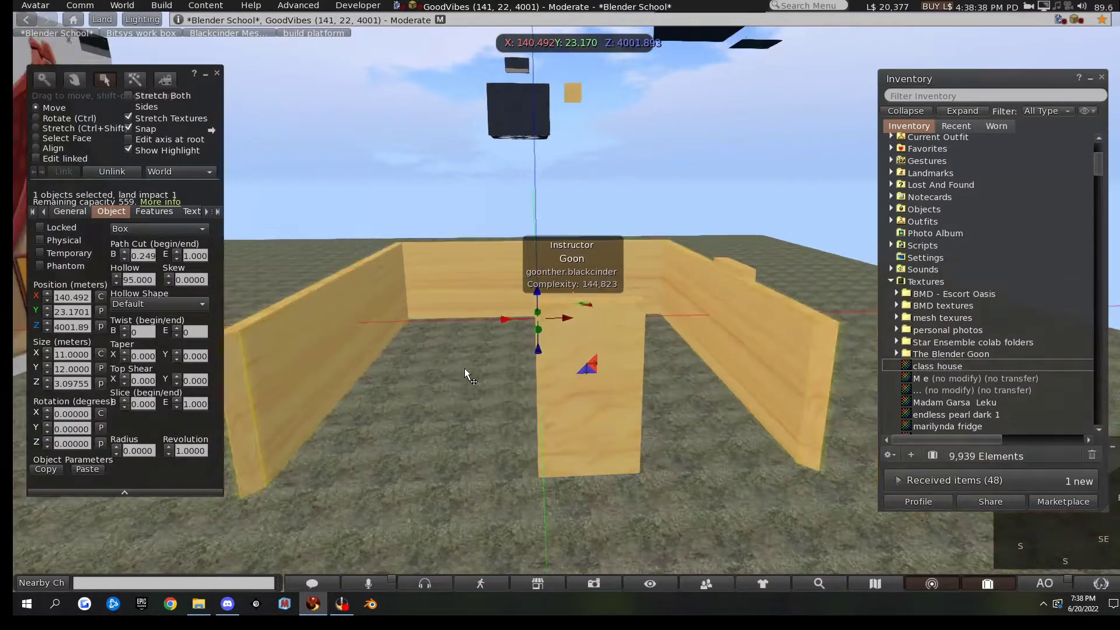
pyautogui.hotkey('ctrl', 'shift')
pyautogui.moveTo(537, 267); pyautogui.dragTo(674, 268)
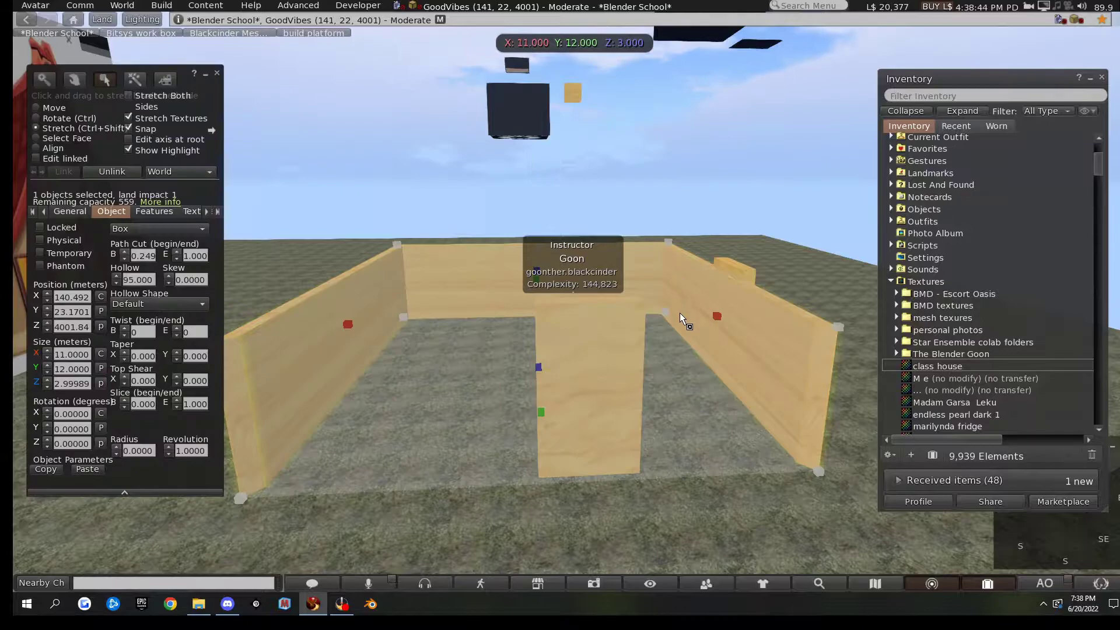
pyautogui.press('Escape')
# - Walk the avatar past the door and around the shortened walls to judge the scale, ending outside by the window
pyautogui.press('Up')
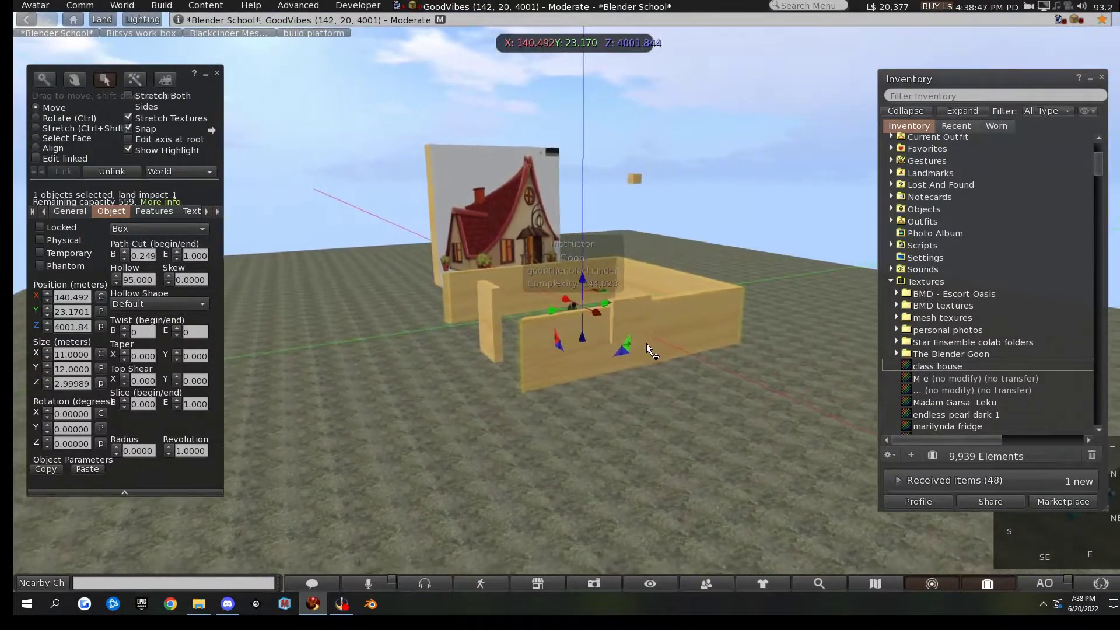
pyautogui.press('Right')
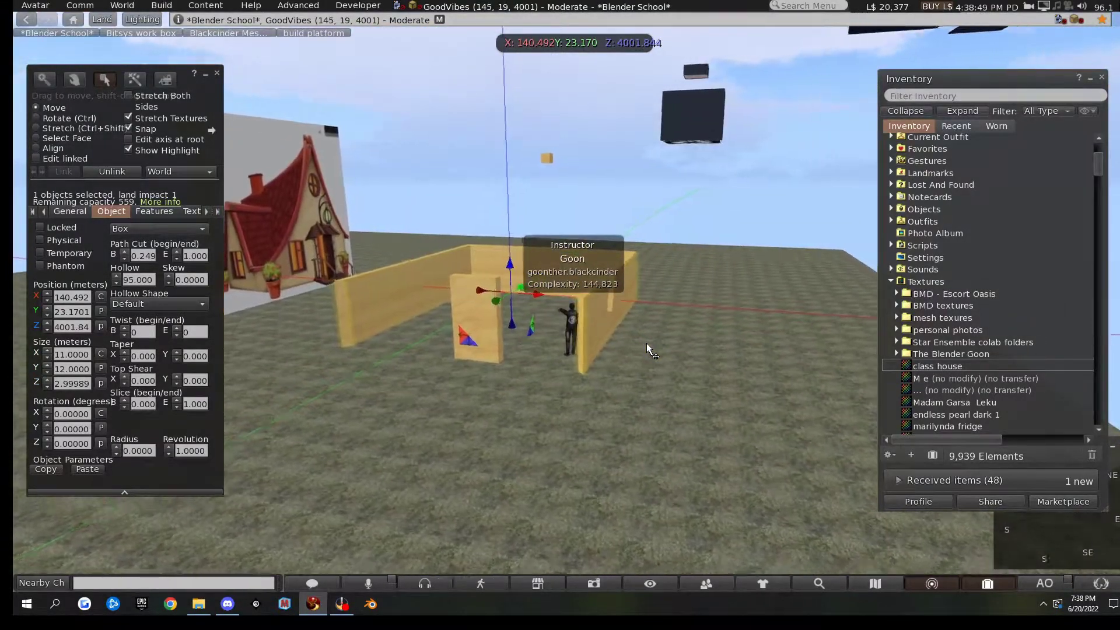
pyautogui.press('Left')
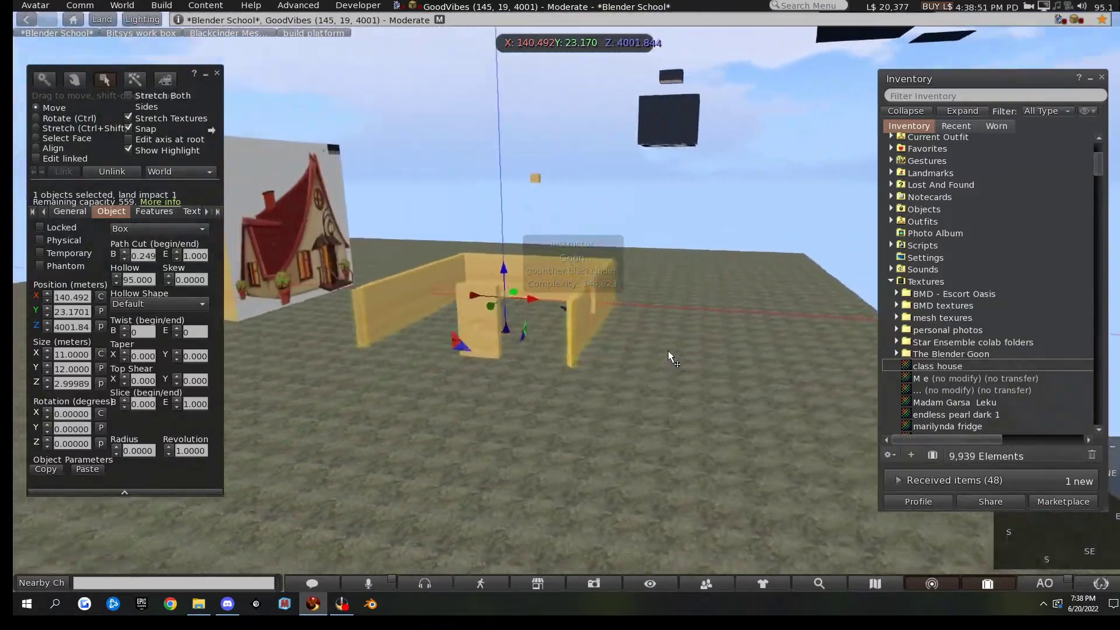
pyautogui.scroll(5, 677, 349)
pyautogui.press('Left')
pyautogui.press('Left')
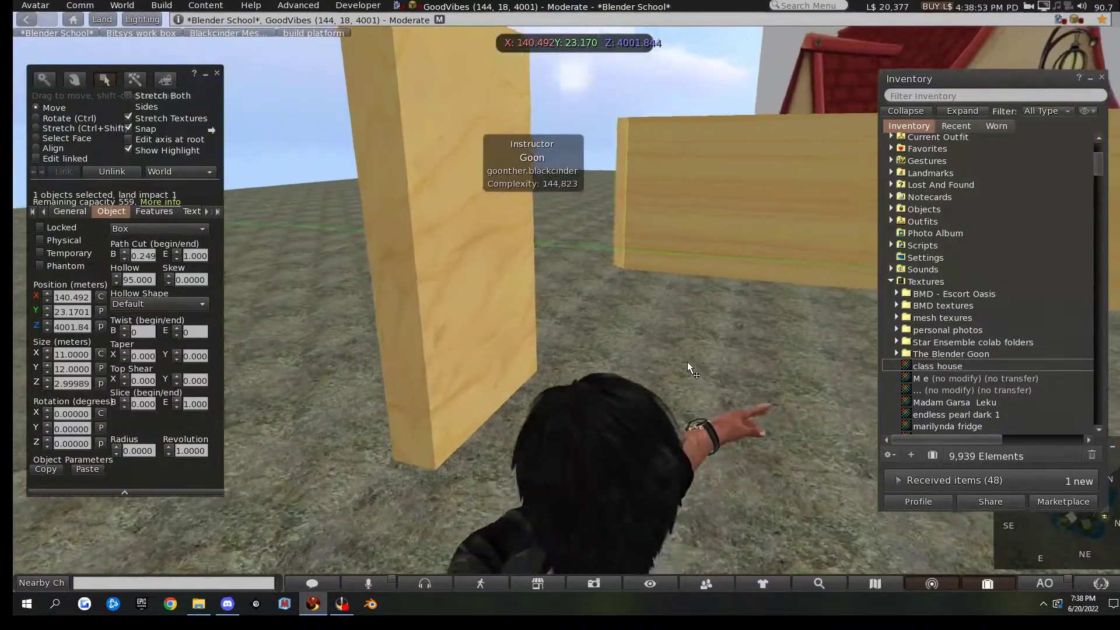
pyautogui.press('Up')
pyautogui.press('Up')
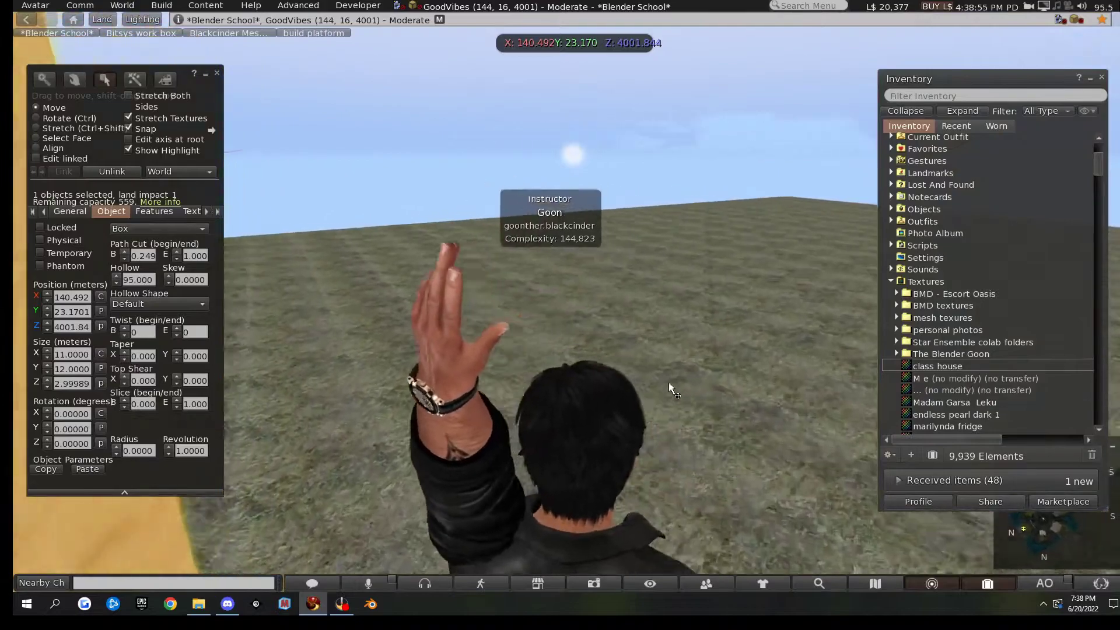
pyautogui.press('Left')
pyautogui.press('Up')
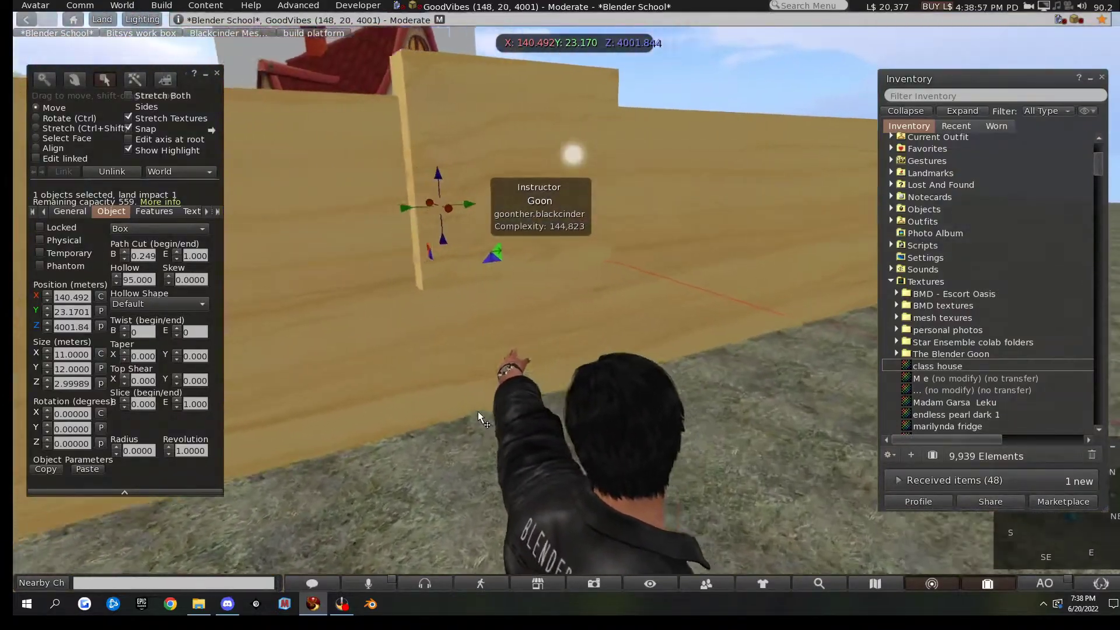
# - Select the window slab and lower it to about 4002.27 m in Z, within the shortened side wall
pyautogui.click(707, 197)
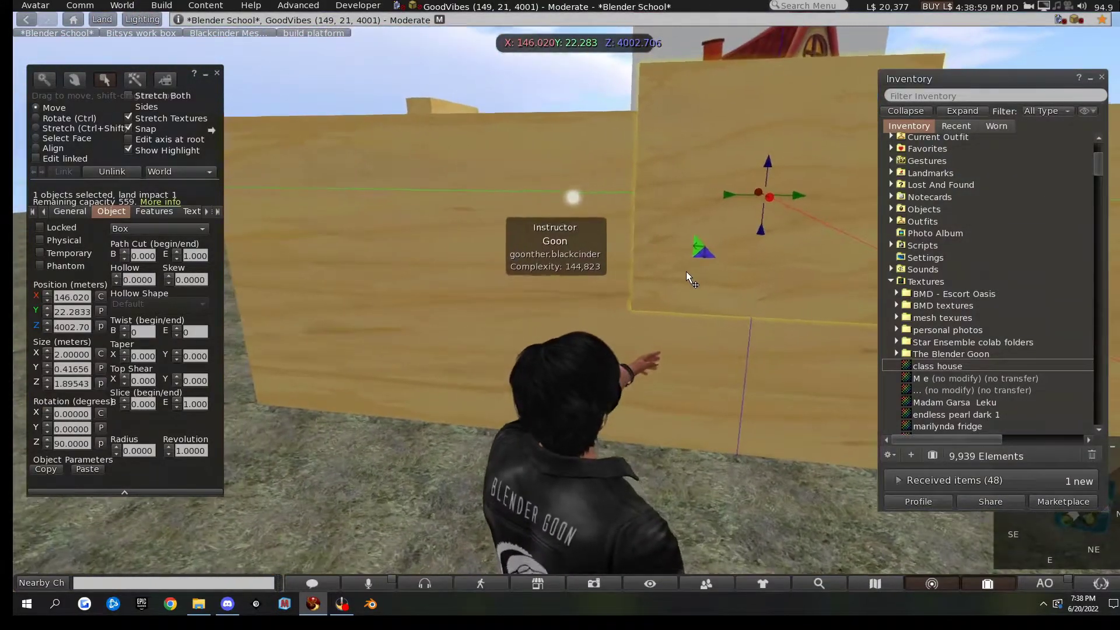
pyautogui.moveTo(724, 255); pyautogui.dragTo(722, 305)
pyautogui.press('Up')
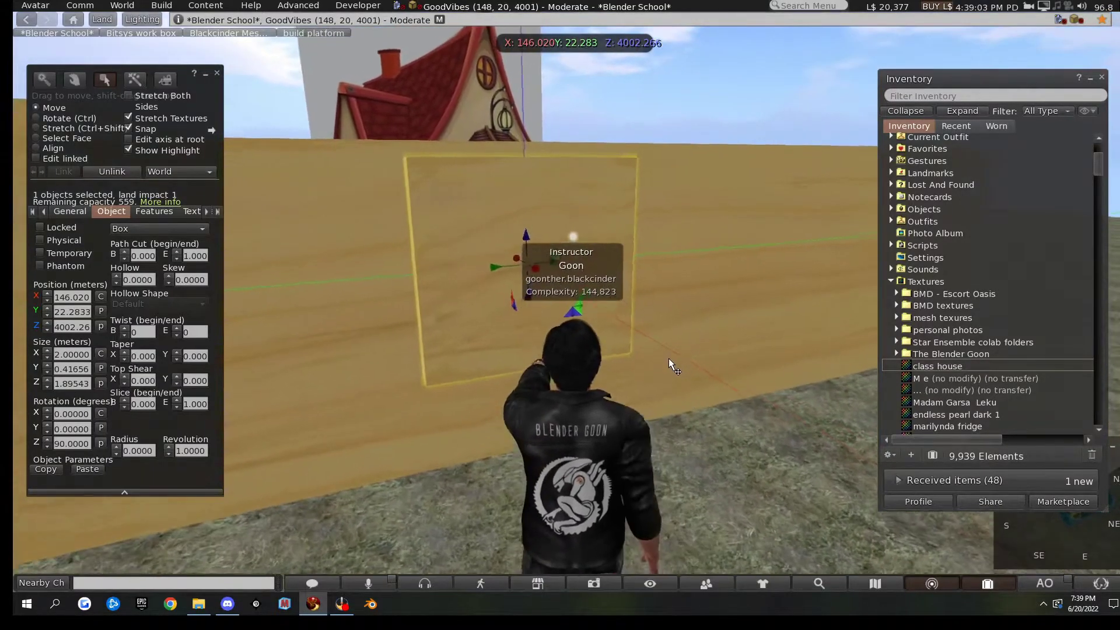
pyautogui.scroll(-5, 659, 359)
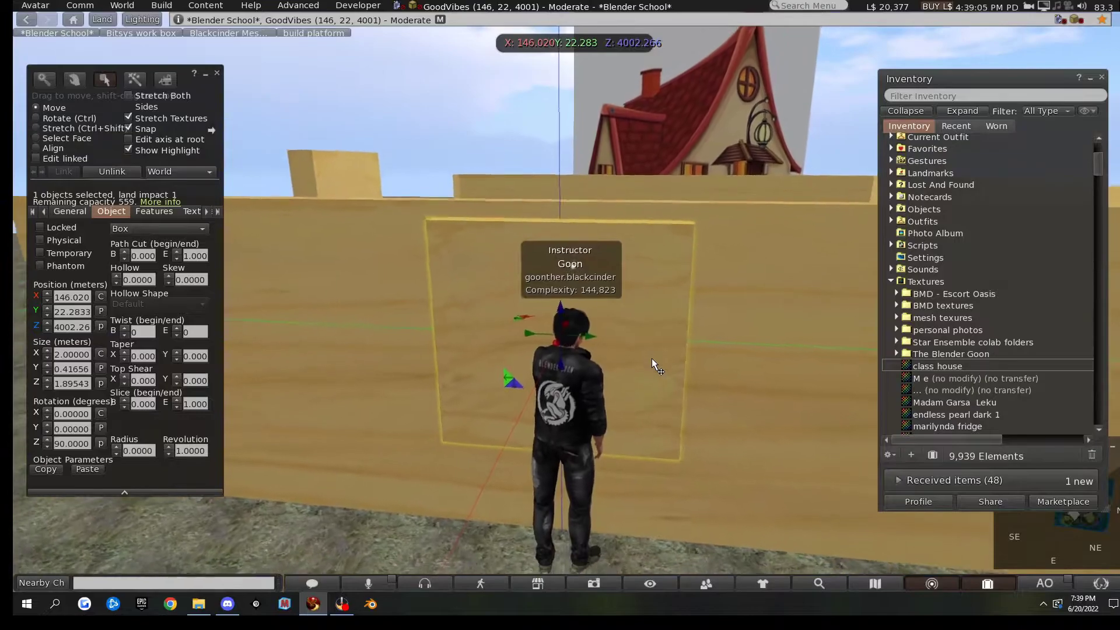
pyautogui.scroll(3, 629, 356)
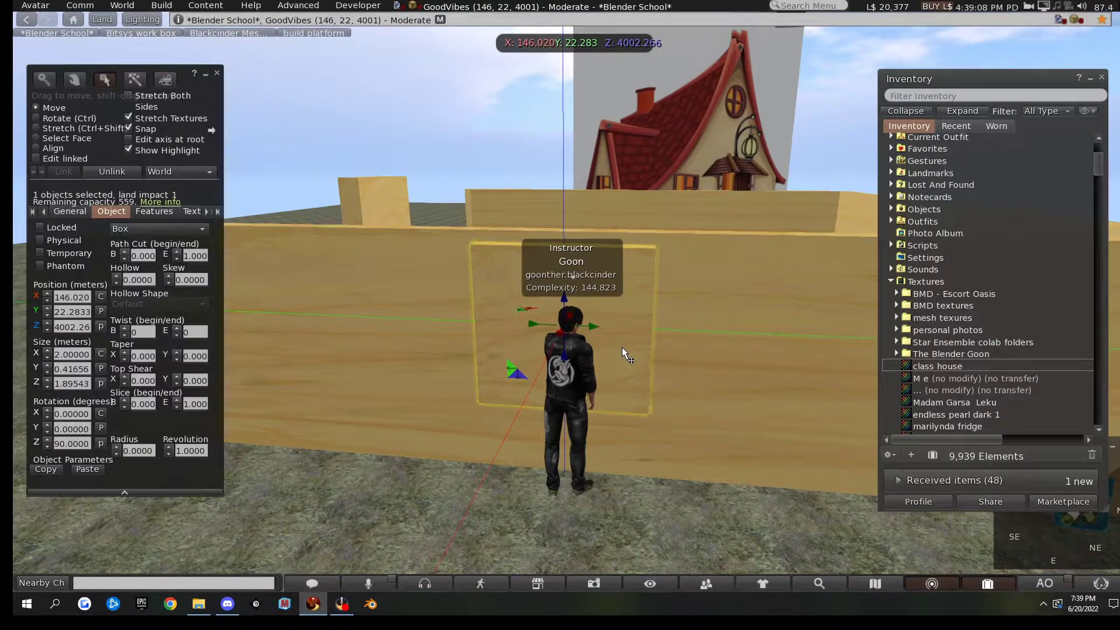
# - Scale the window slab down evenly to about 1.58 × 0.33 × 1.5 m and check it in the wall from both sides
pyautogui.hotkey('ctrl', 'shift')
pyautogui.keyDown('ctrl'); pyautogui.keyDown('shift'); pyautogui.moveTo(652, 247); pyautogui.dragTo(625, 223); pyautogui.keyUp('shift'); pyautogui.keyUp('ctrl')
pyautogui.press('Left')
pyautogui.press('Right')
pyautogui.press('Left')
pyautogui.moveTo(640, 312); pyautogui.dragTo(640, 297)
pyautogui.press('Right')
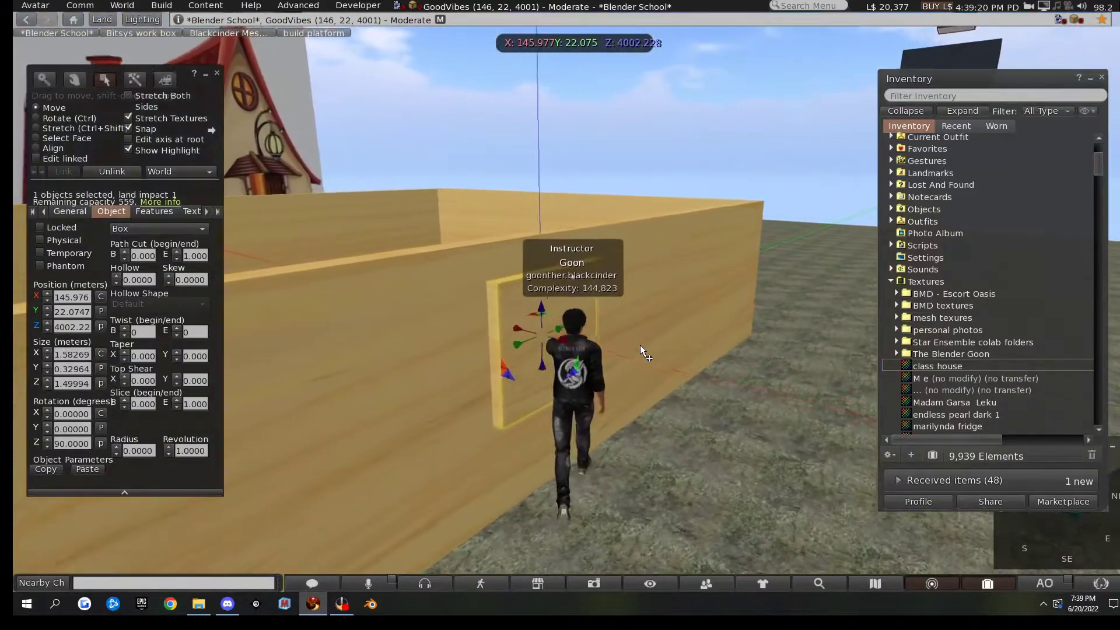
pyautogui.press('Left')
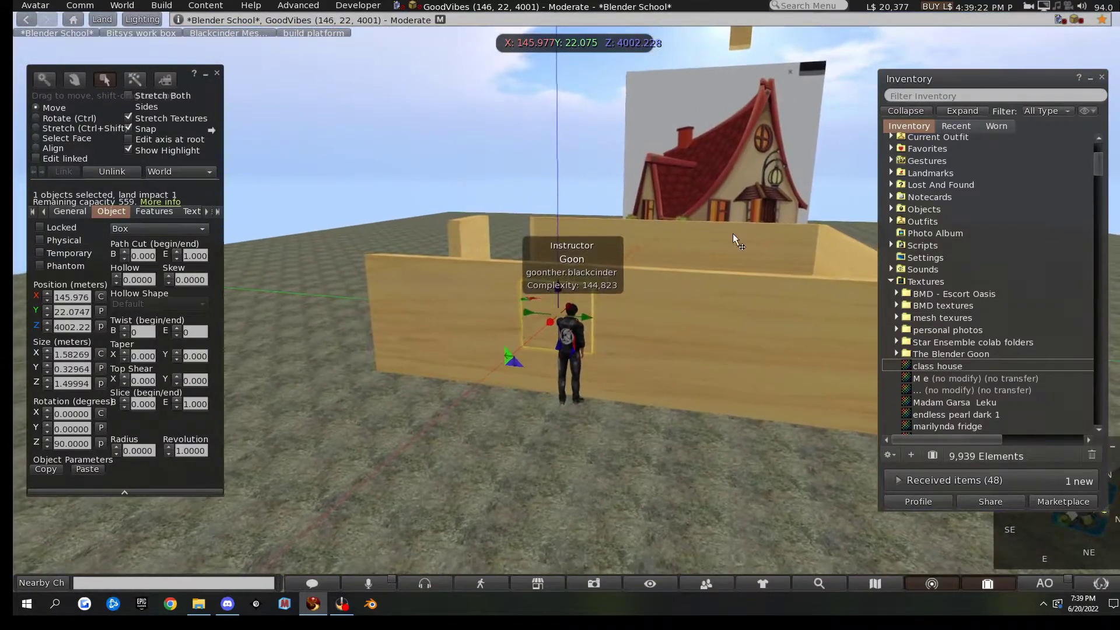
# - Walk the avatar around the outside of the walls and into the room to judge the layout and scale
pyautogui.press('Left')
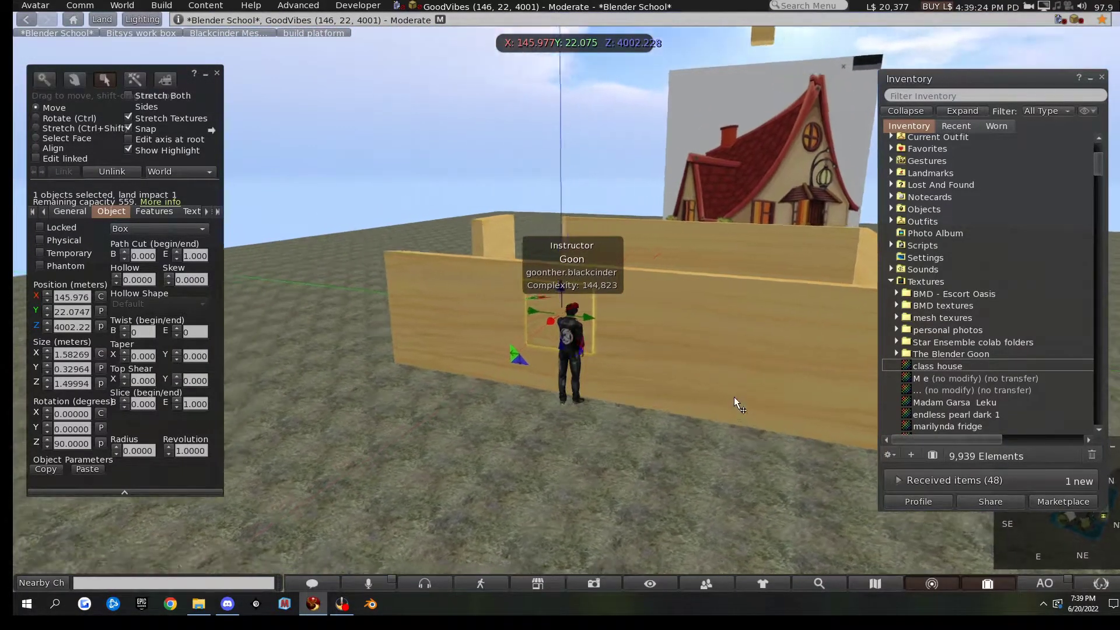
pyautogui.press('Left')
pyautogui.press('Up')
pyautogui.press('Right')
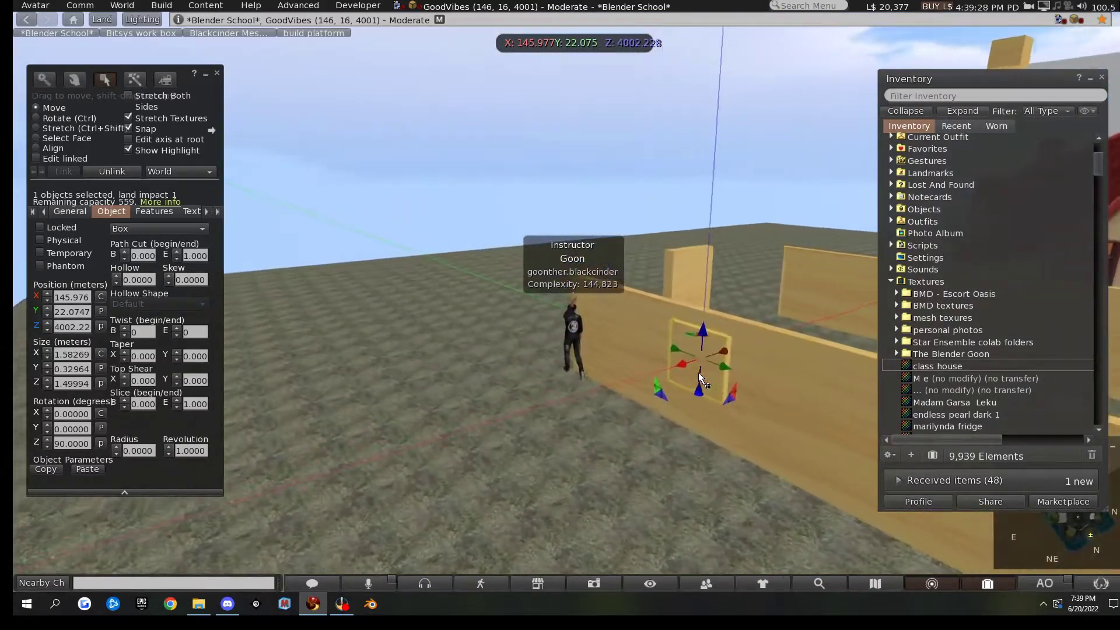
pyautogui.press('Right')
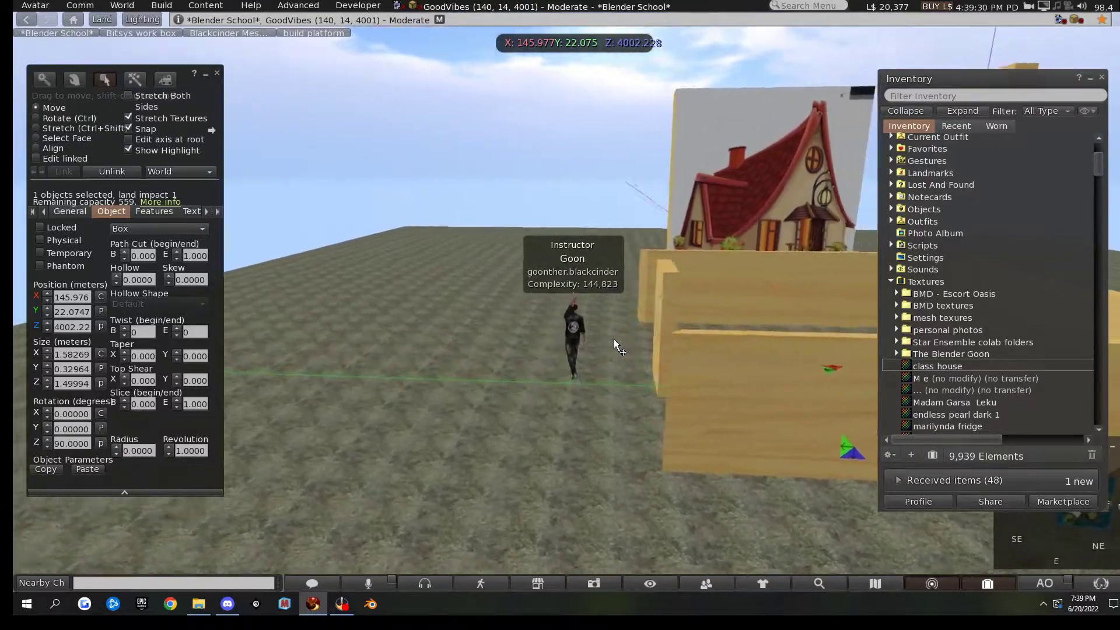
pyautogui.press('Right')
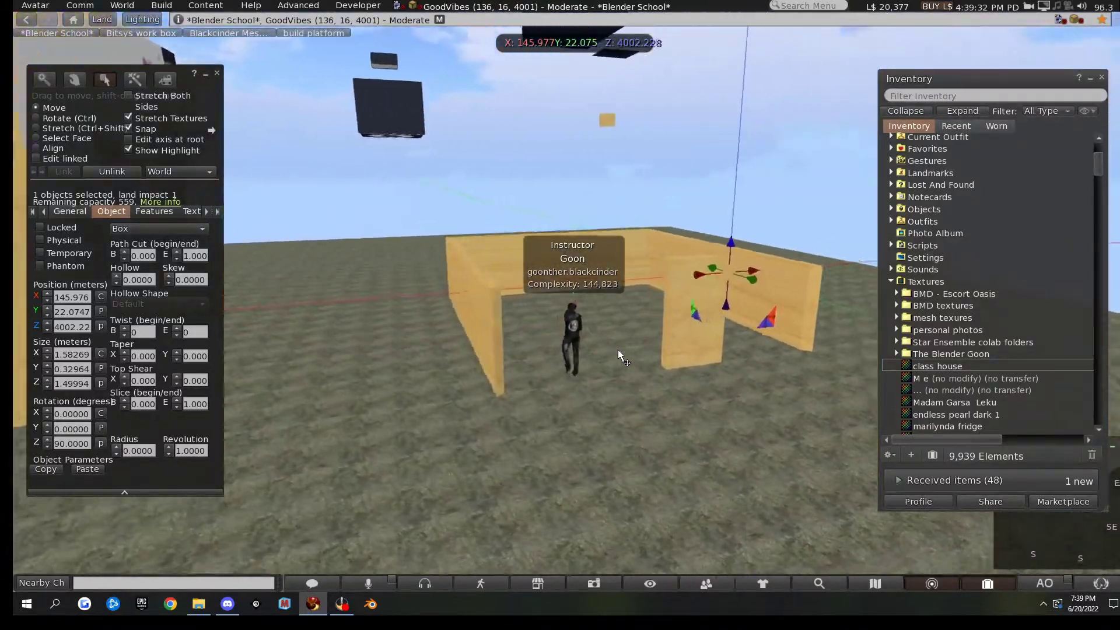
pyautogui.press('Up')
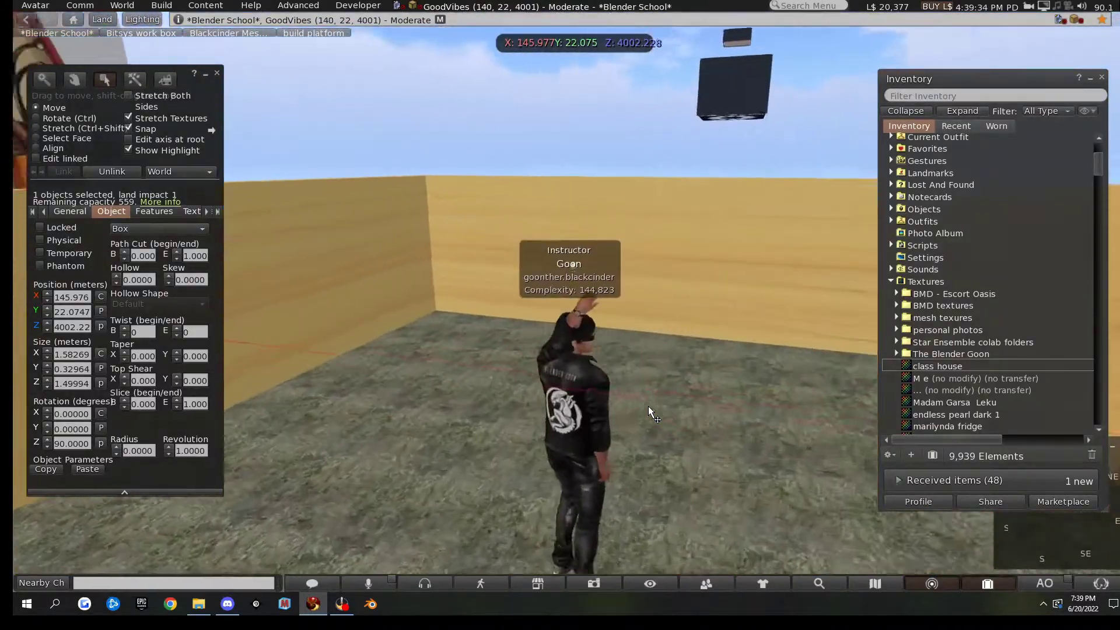
pyautogui.press('Left')
pyautogui.keyDown('alt'); pyautogui.moveTo(690, 162); pyautogui.dragTo(625, 229); pyautogui.keyUp('alt')
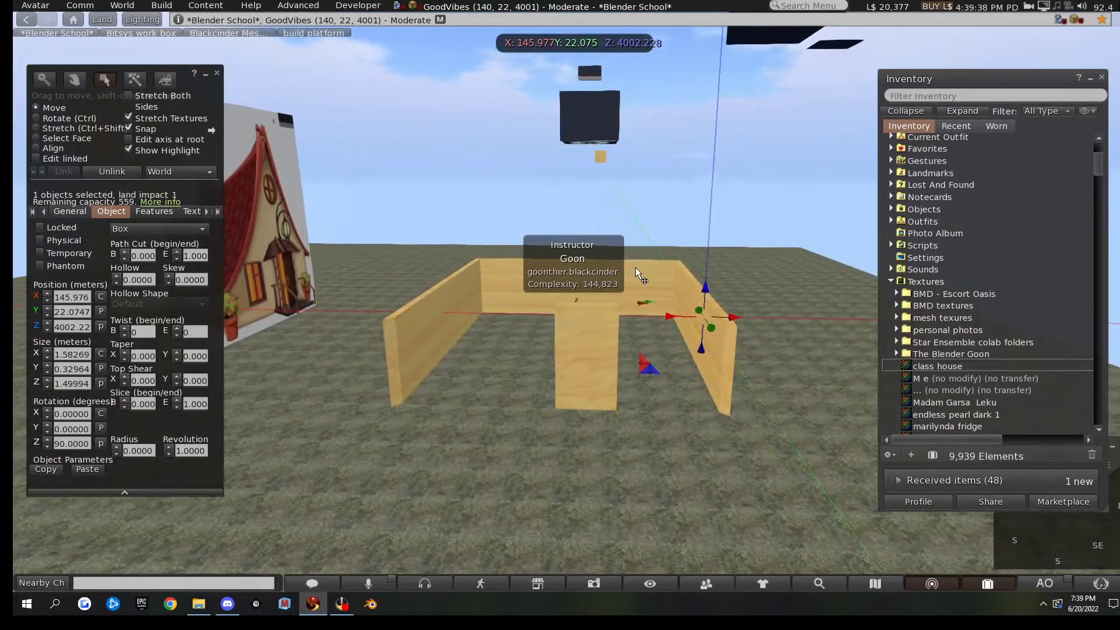
# - Select the small 0.5 m cube floating above the room and raise it to about 4010.08 m in Z
pyautogui.press('Escape')
pyautogui.click(603, 159)
pyautogui.moveTo(604, 126); pyautogui.dragTo(611, 88)
pyautogui.press('Down')
pyautogui.press('Left')
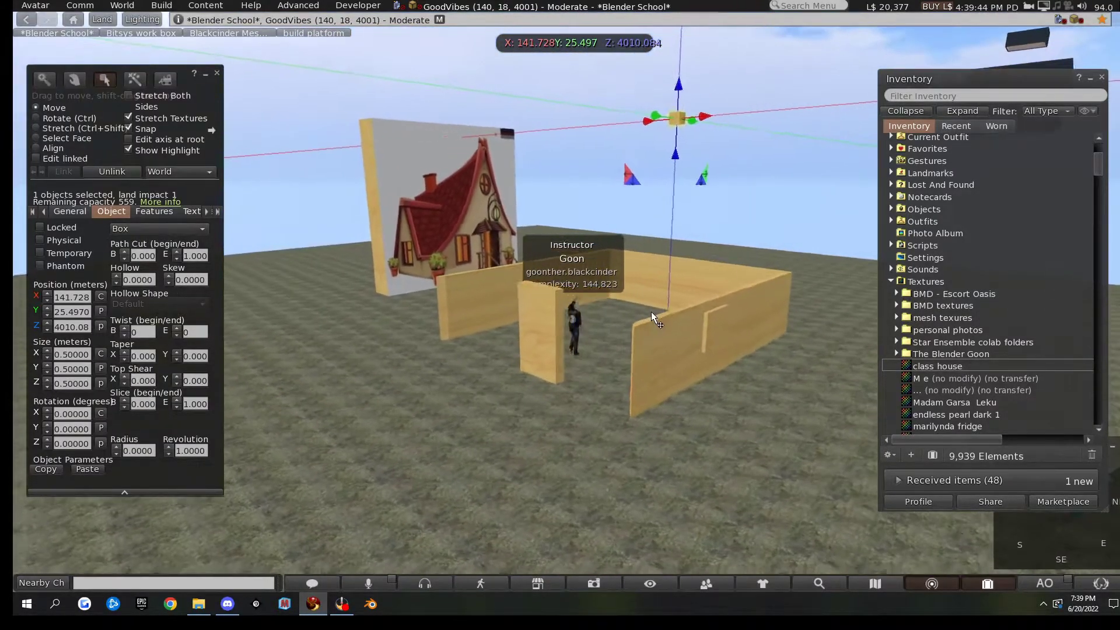
pyautogui.press('Up')
pyautogui.press('Left')
pyautogui.press('Right')
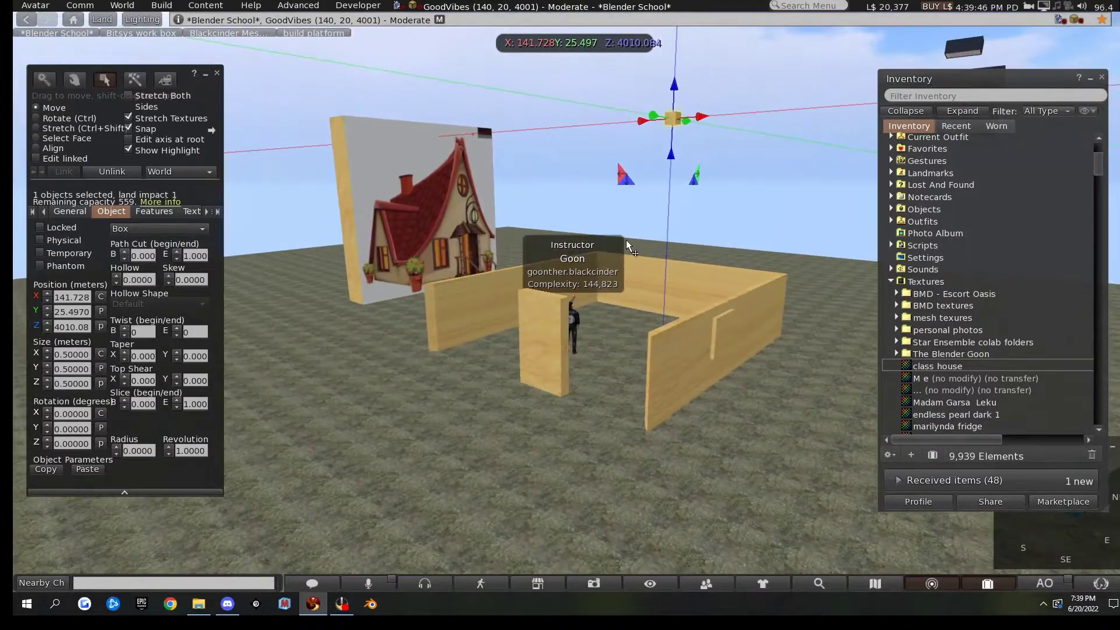
# - Stretch the floating cube downward into a post about 6.39 m long in Z
pyautogui.hotkey('ctrl', 'shift')
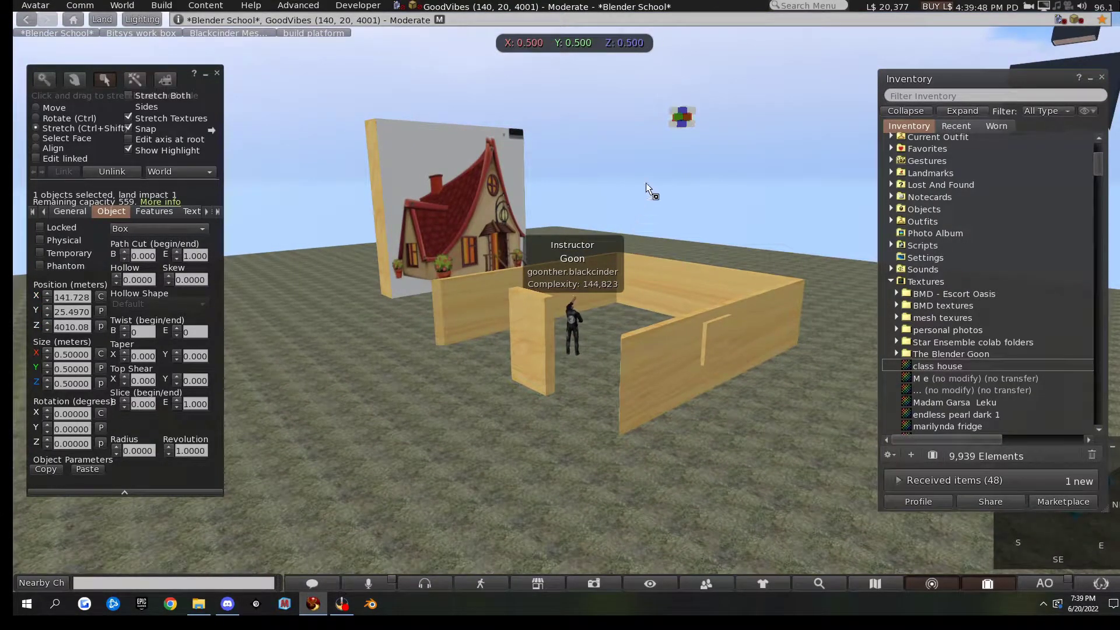
pyautogui.keyDown('alt'); pyautogui.click(680, 120); pyautogui.keyUp('alt')
pyautogui.moveTo(555, 327); pyautogui.dragTo(551, 582)
pyautogui.scroll(-4, 617, 444)
pyautogui.keyDown('ctrl'); pyautogui.keyDown('shift'); pyautogui.moveTo(562, 437); pyautogui.dragTo(566, 553); pyautogui.keyUp('shift'); pyautogui.keyUp('ctrl')
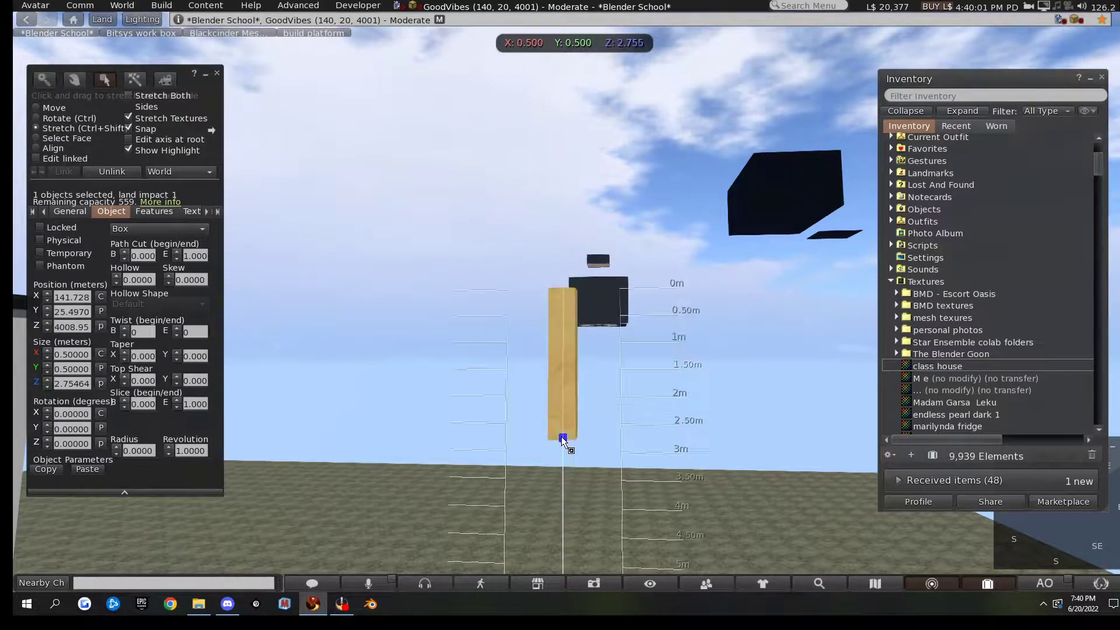
pyautogui.scroll(-5, 639, 514)
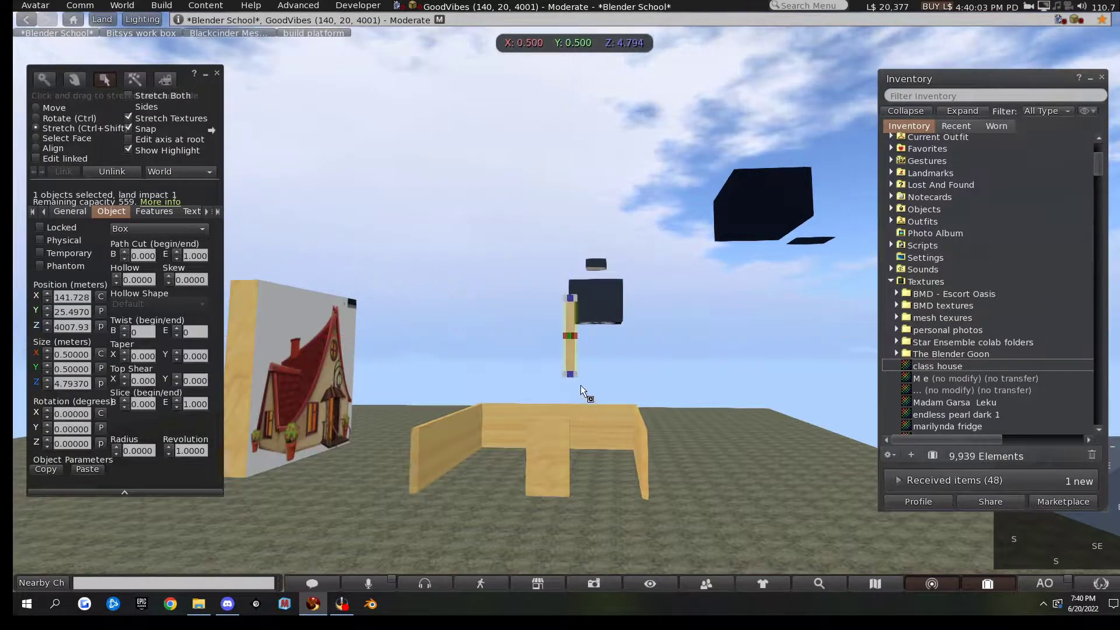
pyautogui.scroll(3, 569, 377)
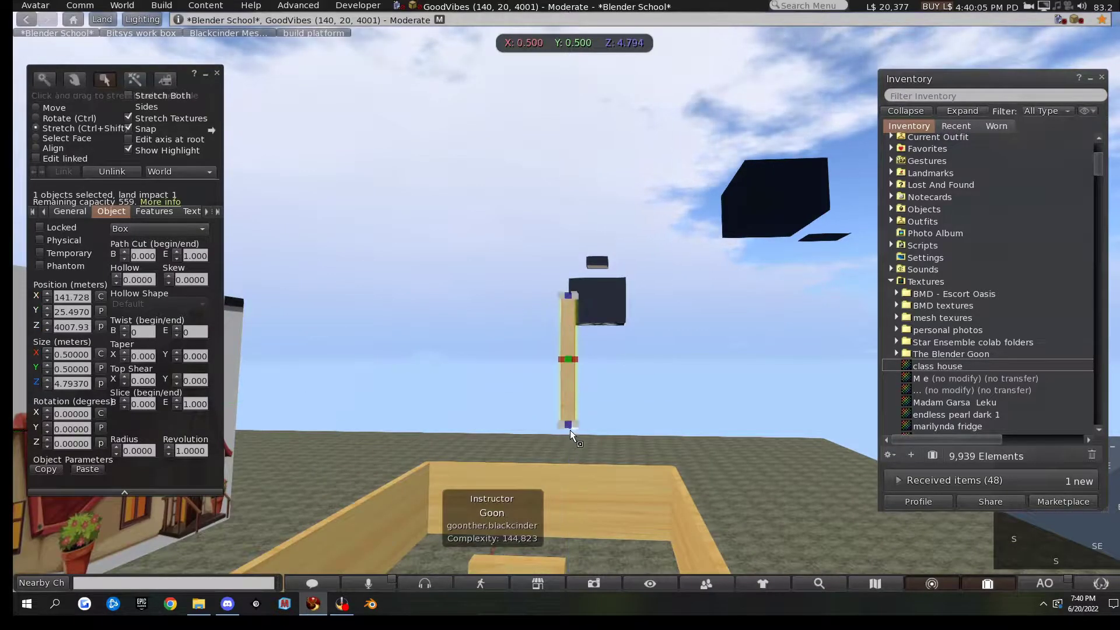
pyautogui.keyDown('ctrl'); pyautogui.keyDown('shift'); pyautogui.moveTo(568, 424); pyautogui.dragTo(565, 590); pyautogui.keyUp('shift'); pyautogui.keyUp('ctrl')
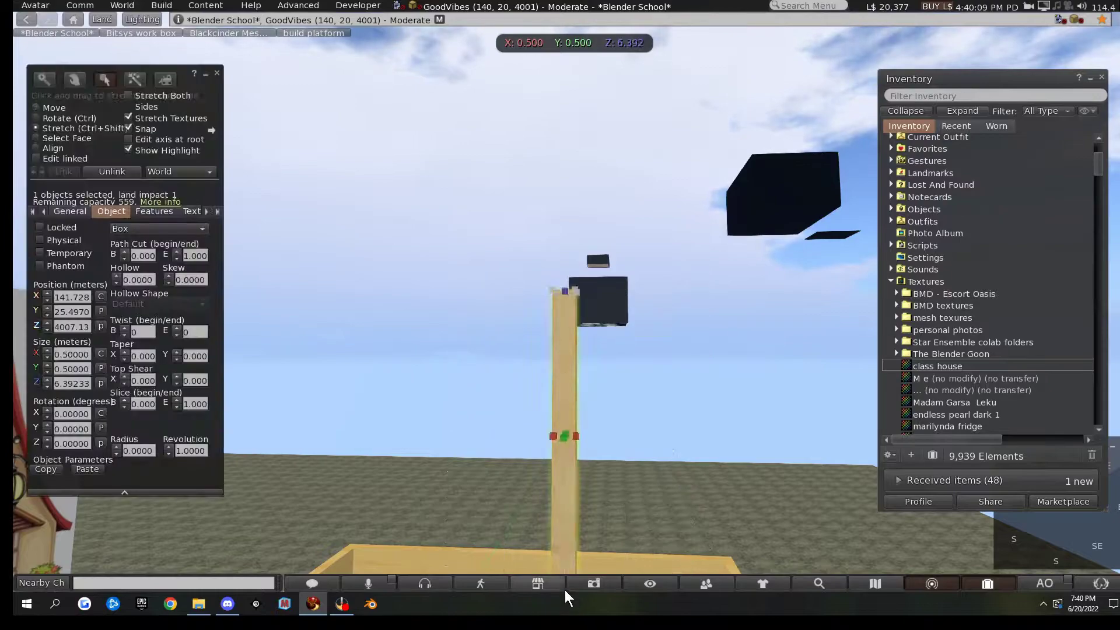
# - Rotate the post to 342° about the Y axis to tilt it like the cottage's roof slope
pyautogui.scroll(-5, 611, 496)
pyautogui.keyDown('alt'); pyautogui.moveTo(578, 402); pyautogui.dragTo(569, 299); pyautogui.keyUp('alt')
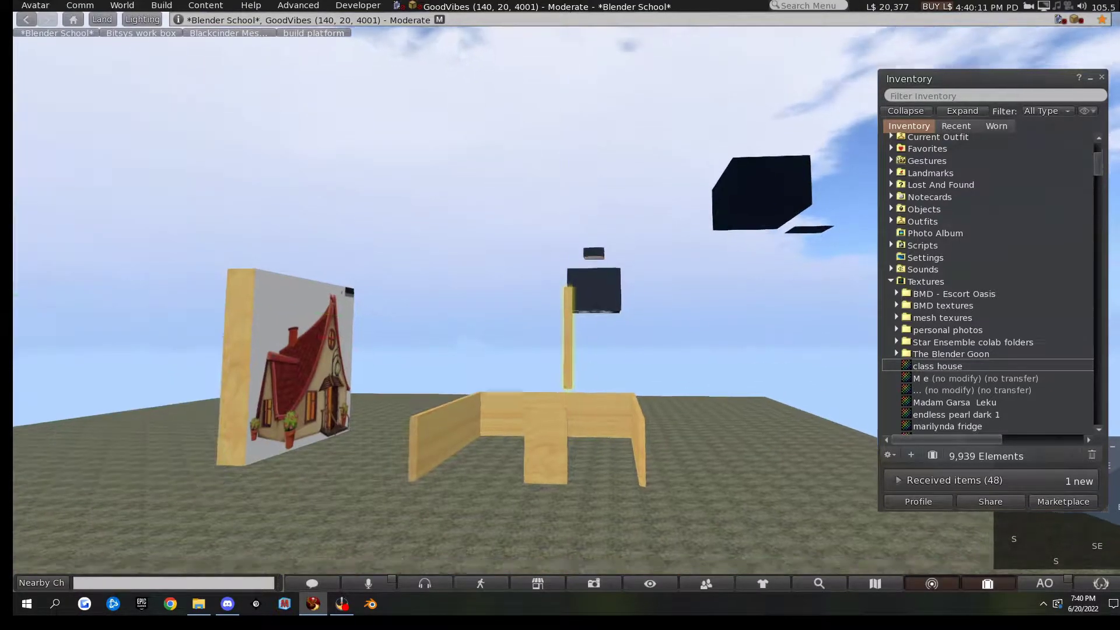
pyautogui.scroll(-4, 569, 299)
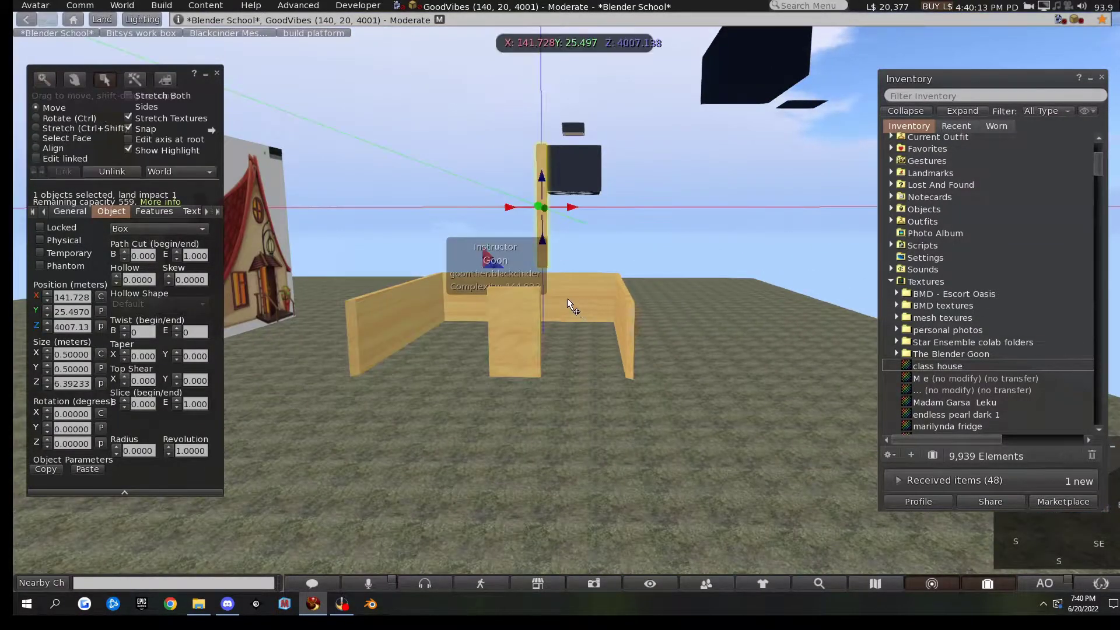
pyautogui.click(39, 118)
pyautogui.moveTo(573, 159)
pyautogui.mouseDown()
pyautogui.moveTo(557, 139)
pyautogui.moveTo(566, 150)
pyautogui.mouseUp()
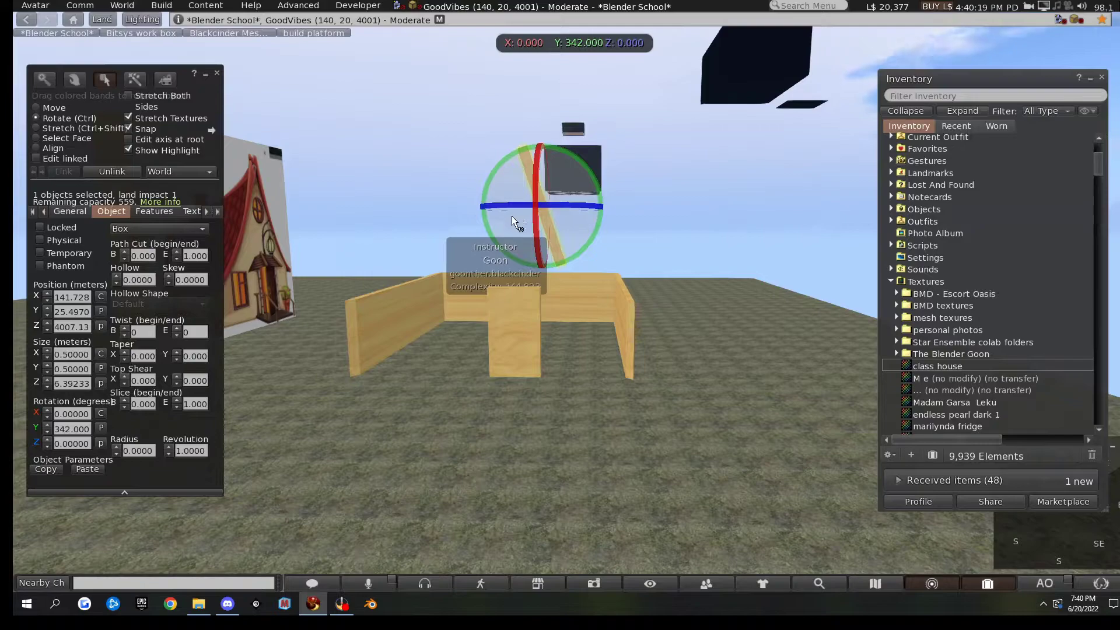
pyautogui.click(36, 108)
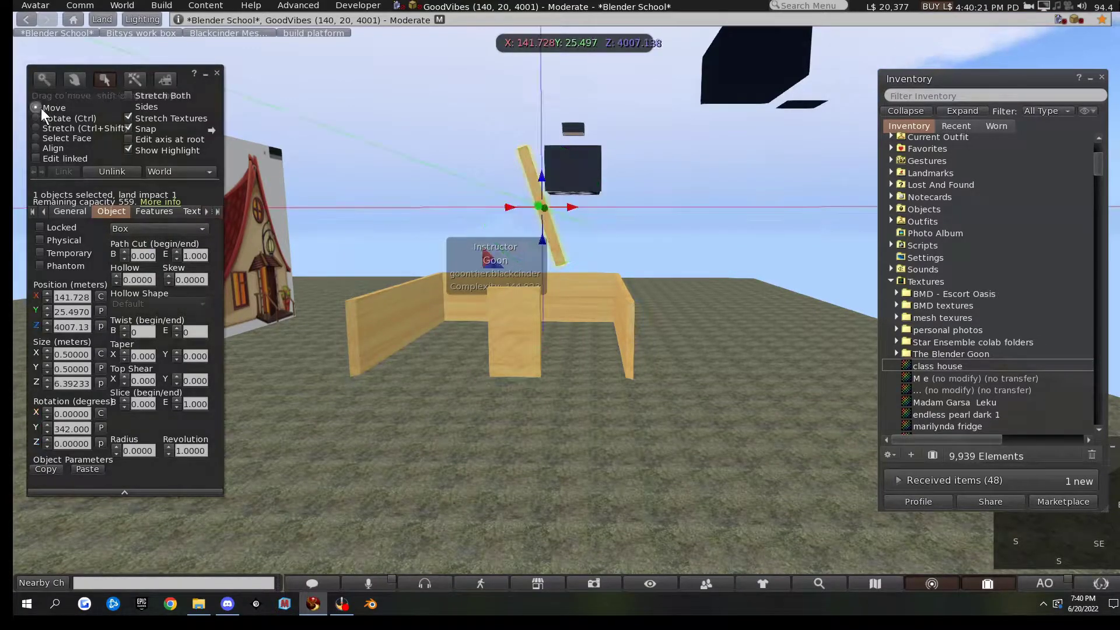
# - Move the tilted post over the window-side wall at about X 144.5 m and stretch it to about 7.26 m long
pyautogui.moveTo(605, 194); pyautogui.dragTo(621, 230)
pyautogui.scroll(4, 667, 300)
pyautogui.hotkey('ctrl', 'shift')
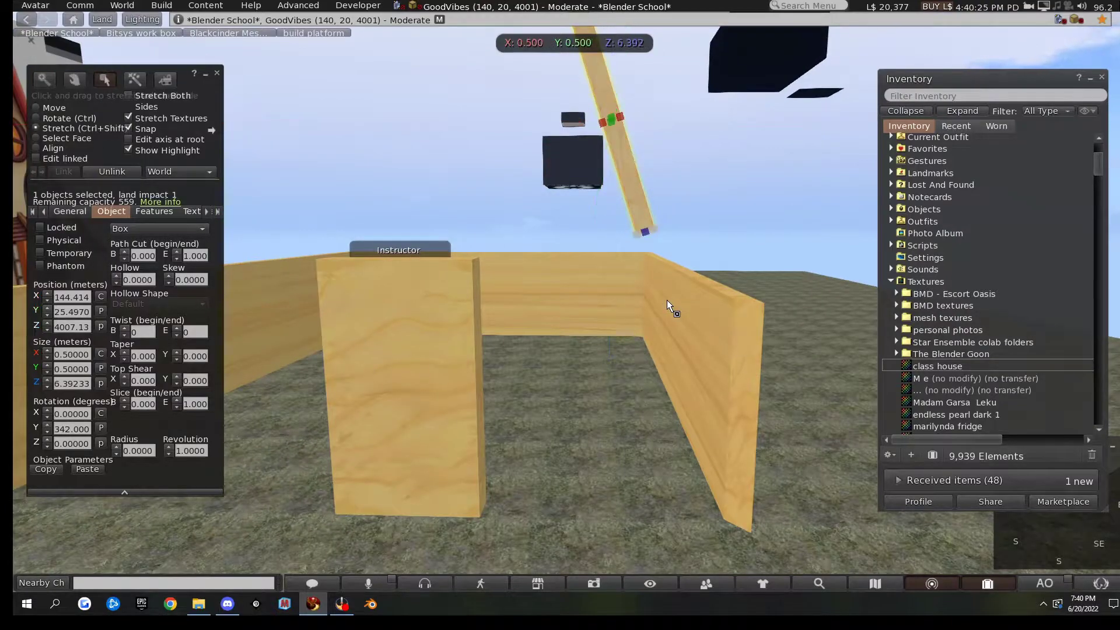
pyautogui.moveTo(645, 231)
pyautogui.keyDown('ctrl'); pyautogui.keyDown('shift'); pyautogui.mouseDown()
pyautogui.moveTo(663, 258)
pyautogui.moveTo(640, 252)
pyautogui.mouseUp(); pyautogui.keyUp('shift'); pyautogui.keyUp('ctrl')
pyautogui.scroll(-2, 665, 249)
pyautogui.press('alt')
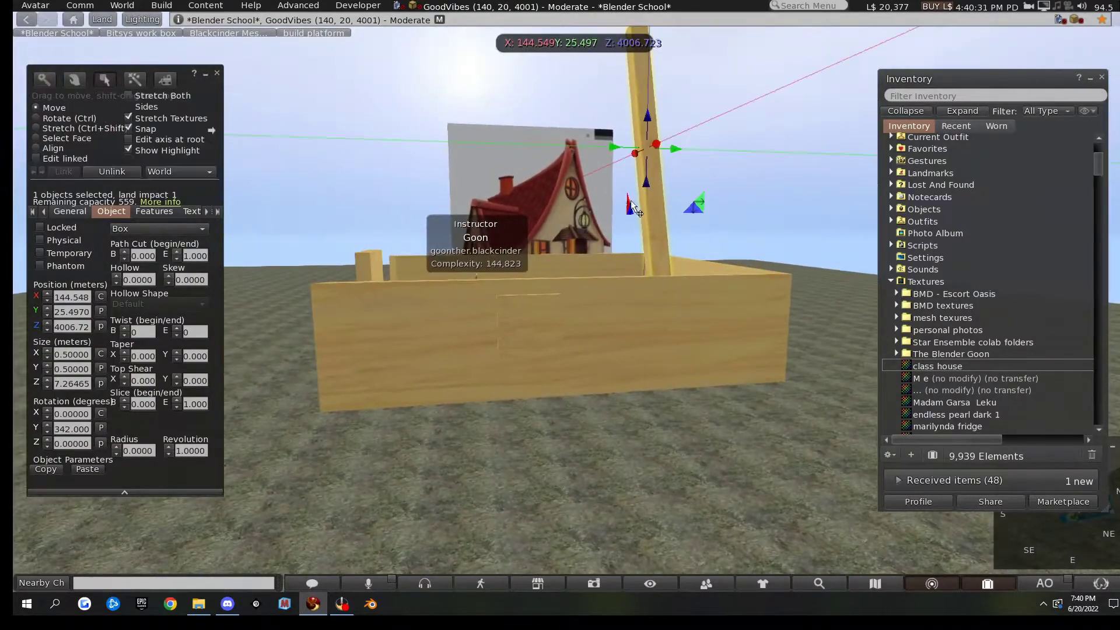
# - Move the roof beam along Y to about 17.4 m, at the open front end of the side wall
pyautogui.moveTo(615, 147); pyautogui.dragTo(294, 188)
pyautogui.moveTo(324, 139); pyautogui.dragTo(368, 144)
pyautogui.keyDown('alt'); pyautogui.moveTo(389, 185); pyautogui.dragTo(565, 211); pyautogui.keyUp('alt')
pyautogui.keyDown('alt'); pyautogui.scroll(-2, 564, 211); pyautogui.keyUp('alt')
pyautogui.keyDown('alt'); pyautogui.scroll(2, 566, 212); pyautogui.keyUp('alt')
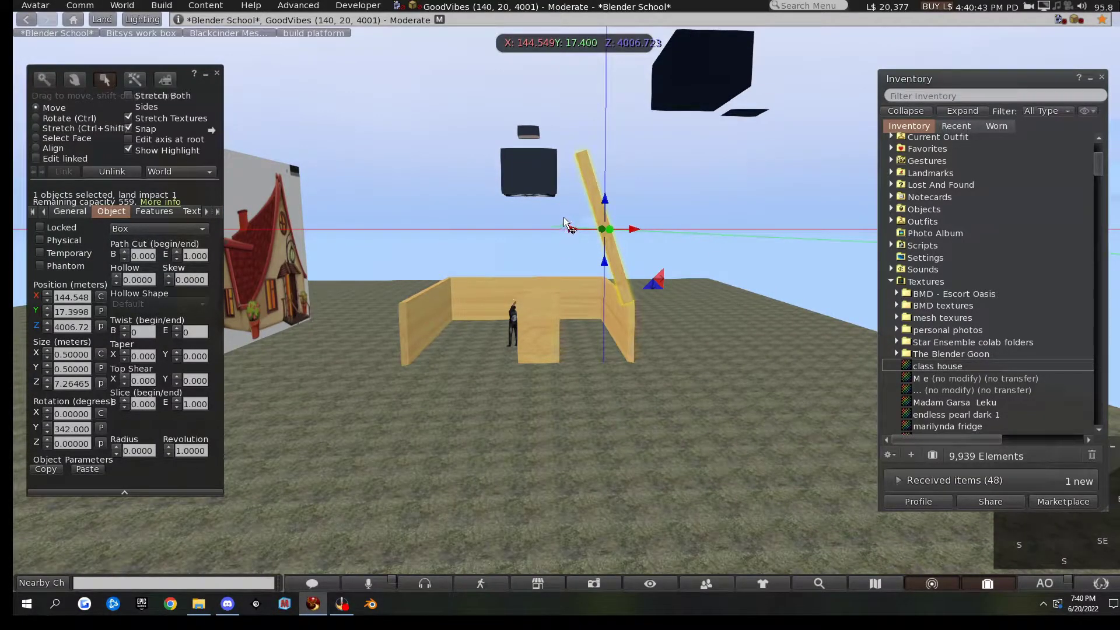
# - Adjust the beam's tilt to 334° in Y and seat its lower end on the wall at about X 144.21, Z 4006.55 m
pyautogui.keyDown('ctrl'); pyautogui.moveTo(577, 177); pyautogui.dragTo(567, 184); pyautogui.keyUp('ctrl')
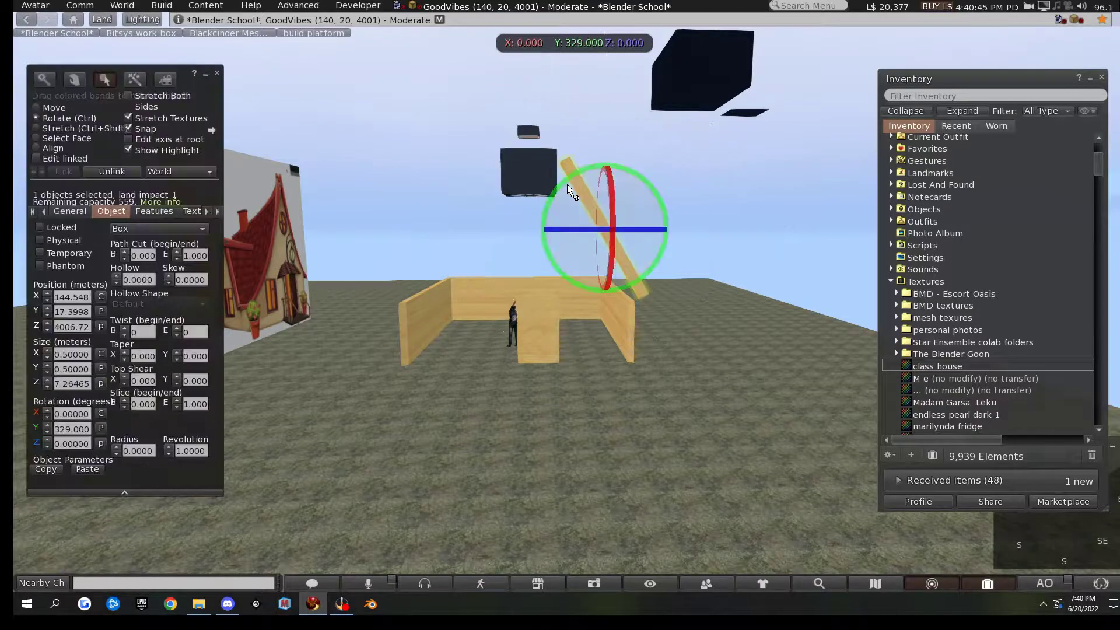
pyautogui.moveTo(576, 230); pyautogui.dragTo(555, 234)
pyautogui.keyDown('alt'); pyautogui.click(619, 278); pyautogui.keyUp('alt')
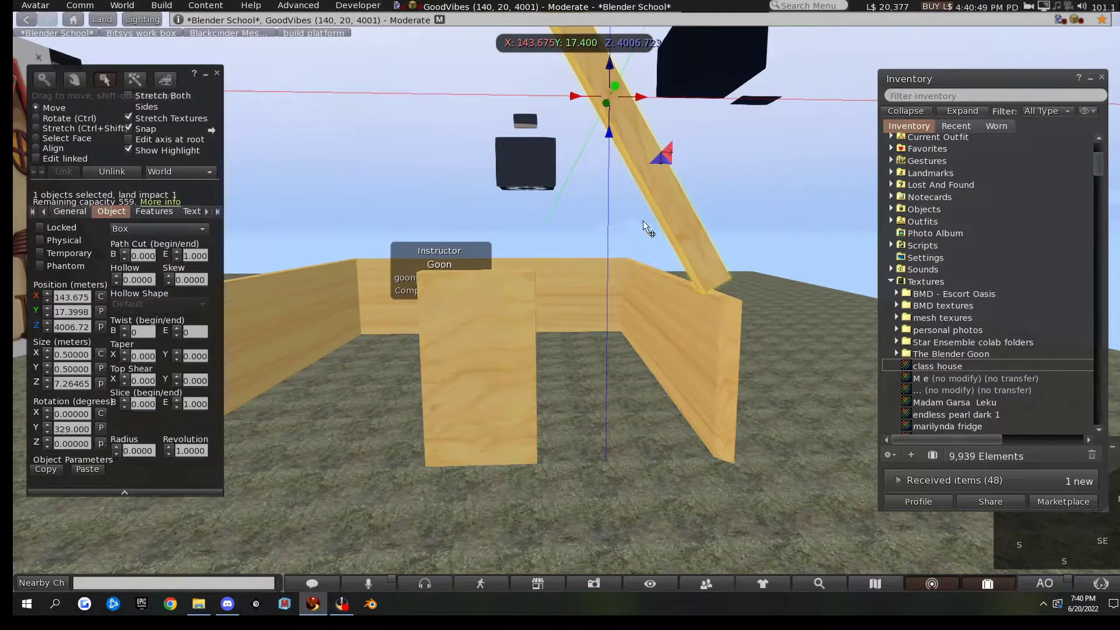
pyautogui.moveTo(608, 136); pyautogui.dragTo(612, 165)
pyautogui.scroll(-2, 612, 166)
pyautogui.scroll(-2, 613, 170)
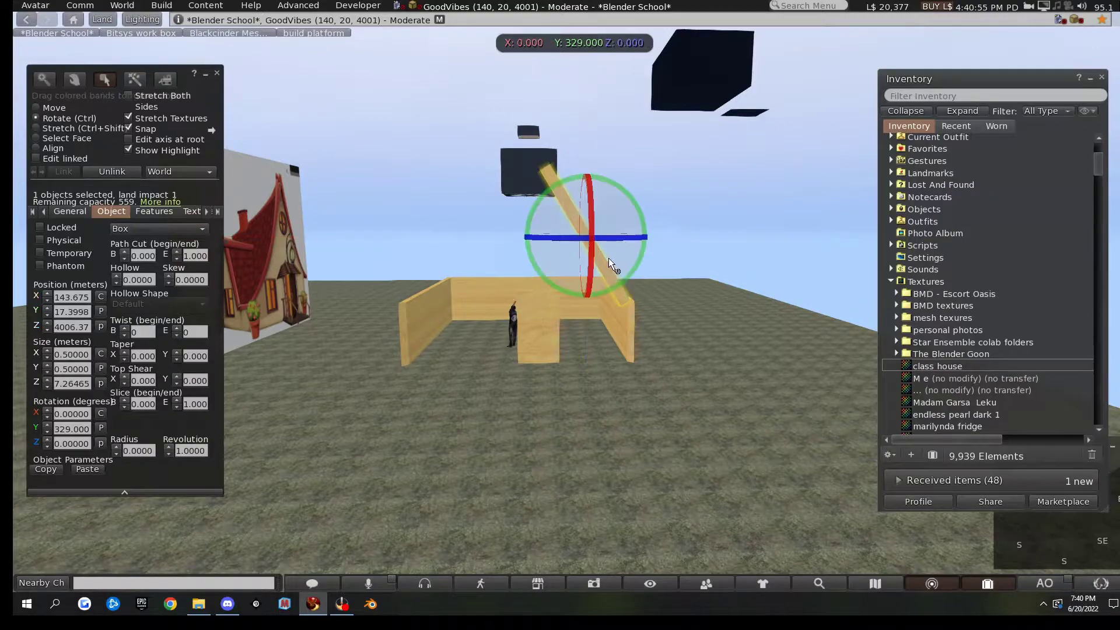
pyautogui.keyDown('ctrl'); pyautogui.moveTo(621, 179); pyautogui.dragTo(625, 186); pyautogui.keyUp('ctrl')
pyautogui.moveTo(618, 239); pyautogui.dragTo(629, 239)
pyautogui.scroll(3, 645, 316)
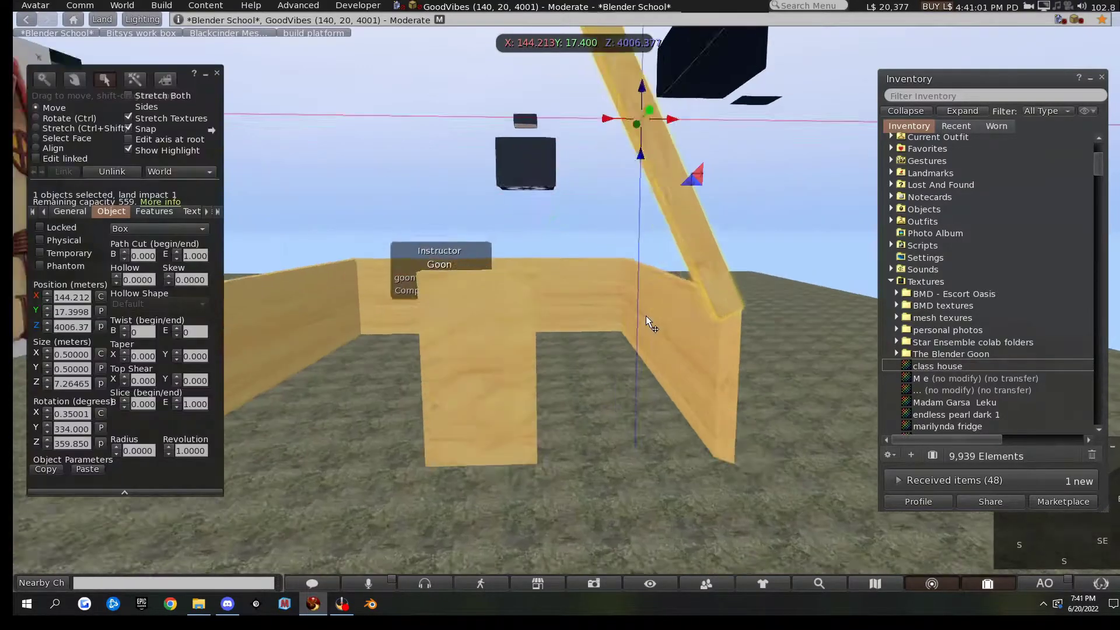
pyautogui.scroll(2, 646, 316)
pyautogui.moveTo(667, 86)
pyautogui.mouseDown()
pyautogui.moveTo(673, 57)
pyautogui.moveTo(674, 69)
pyautogui.mouseUp()
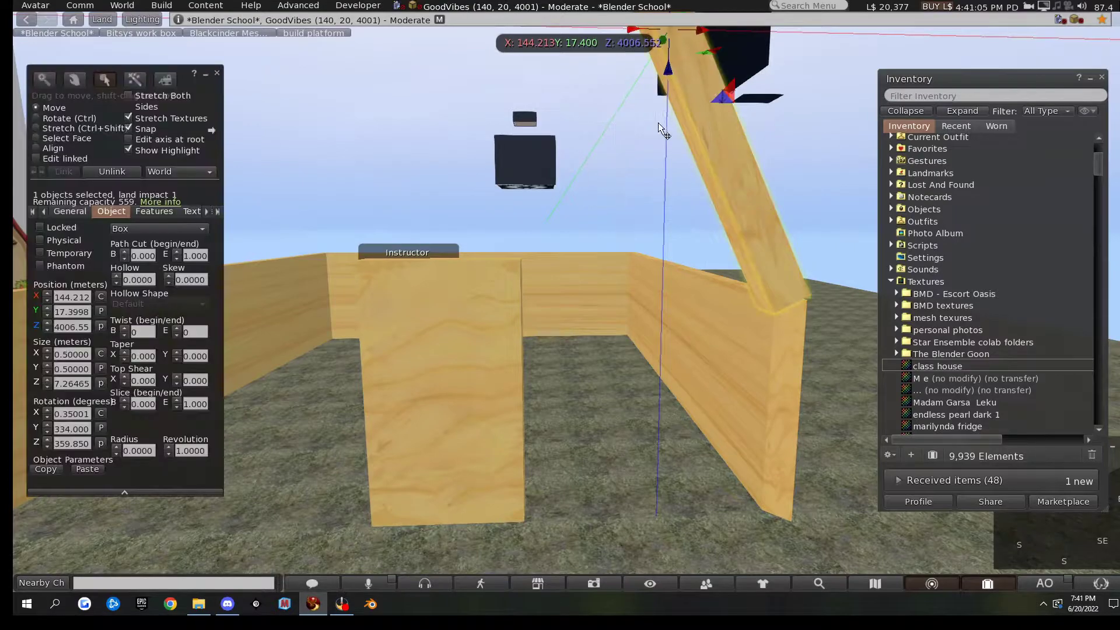
# - Copy the beam toward the opposite wall, rotate the copy to 47° in Y and place it at about X 138.95 m
pyautogui.scroll(-5, 647, 152)
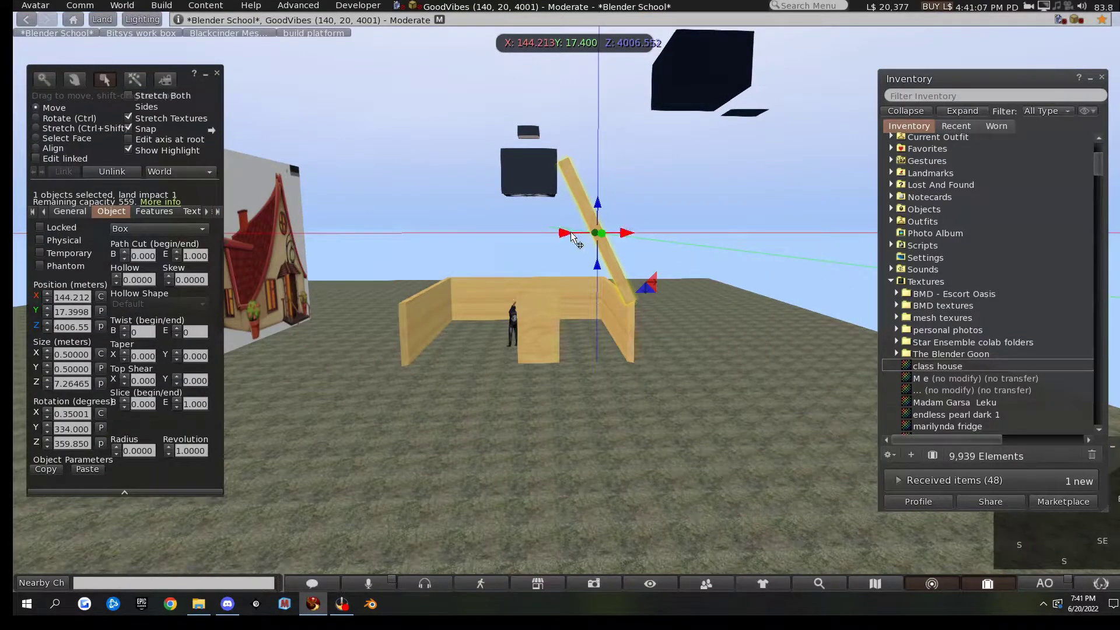
pyautogui.moveTo(567, 235); pyautogui.dragTo(342, 243)
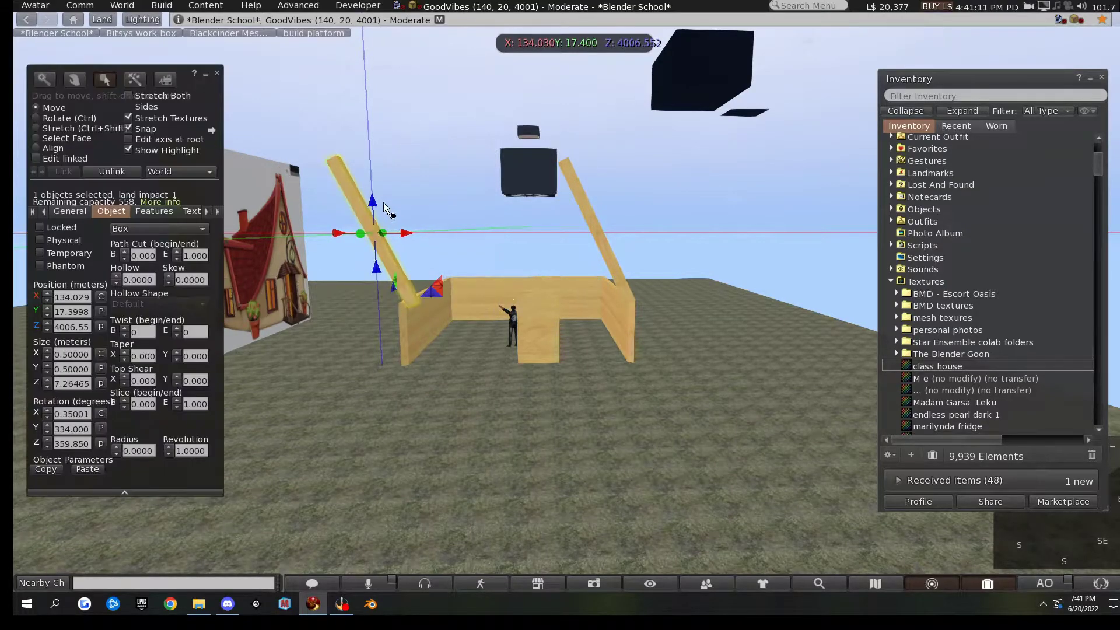
pyautogui.keyDown('ctrl'); pyautogui.moveTo(421, 198); pyautogui.dragTo(474, 268); pyautogui.keyUp('ctrl')
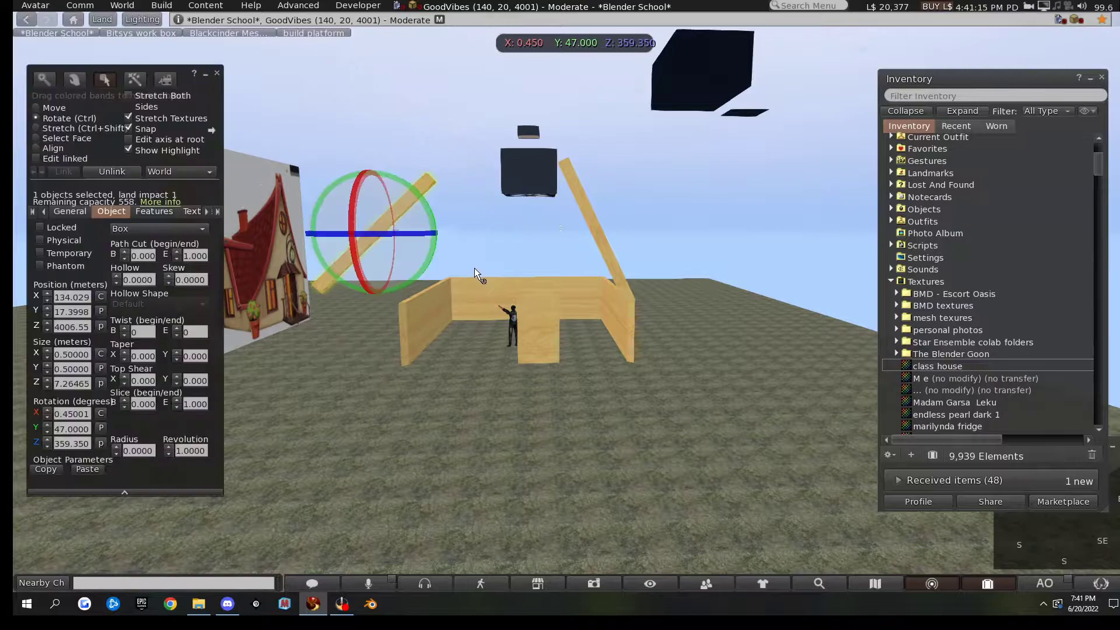
pyautogui.moveTo(406, 239); pyautogui.dragTo(509, 244)
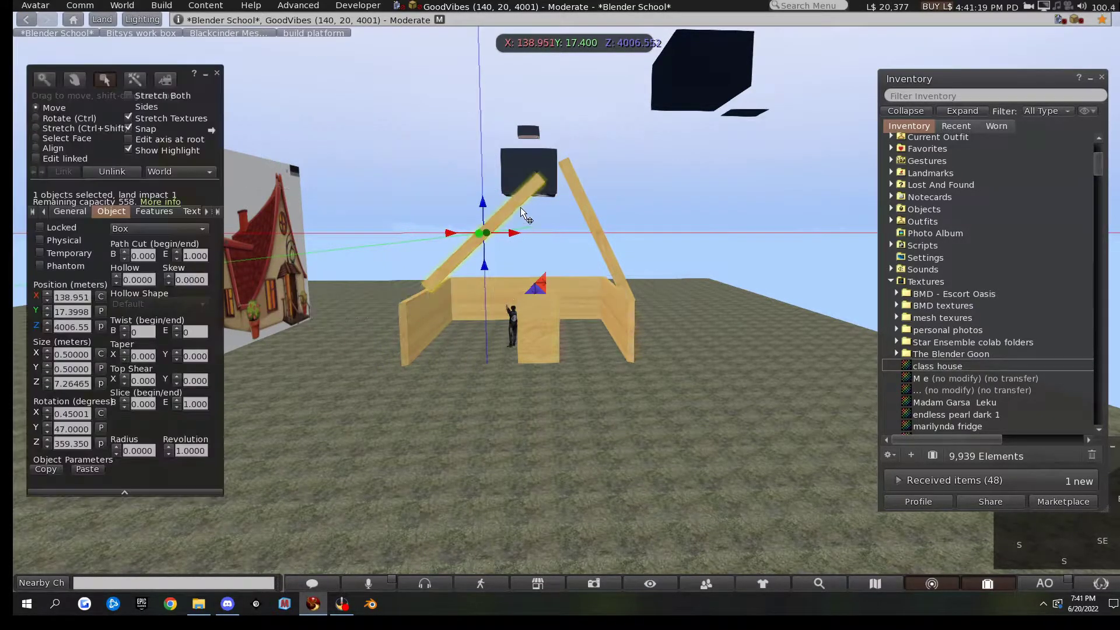
# - Stretch the copied beam at both ends to about 10.16 m so it spans from the wall to the first beam's peak
pyautogui.hotkey('ctrl', 'shift')
pyautogui.scroll(3, 541, 176)
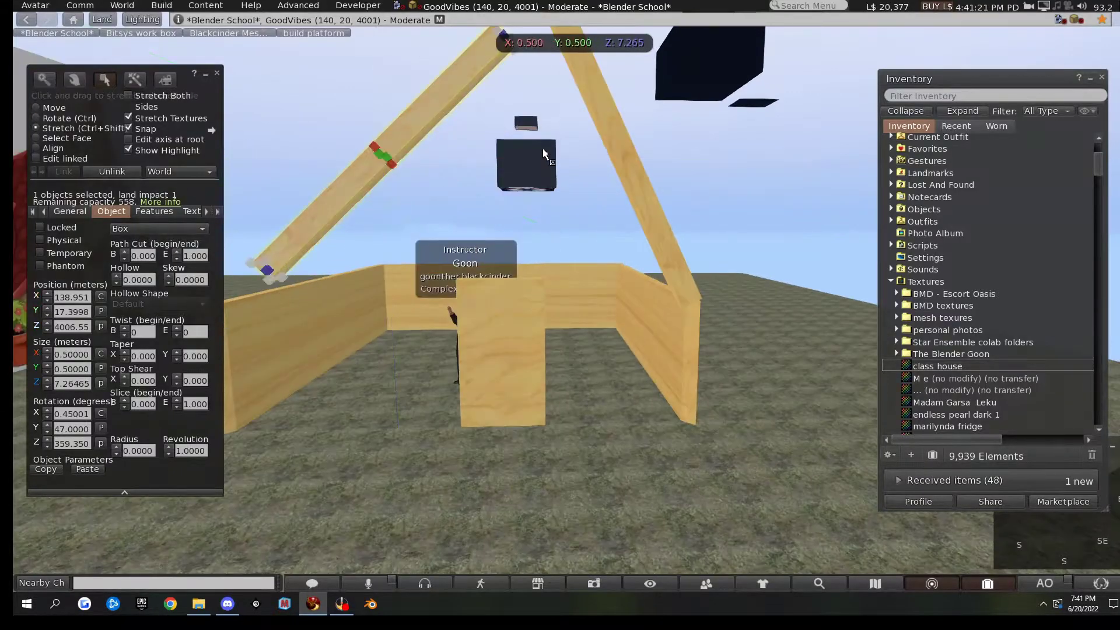
pyautogui.click(499, 62)
pyautogui.keyDown('alt'); pyautogui.moveTo(498, 62); pyautogui.dragTo(587, 327); pyautogui.keyUp('alt')
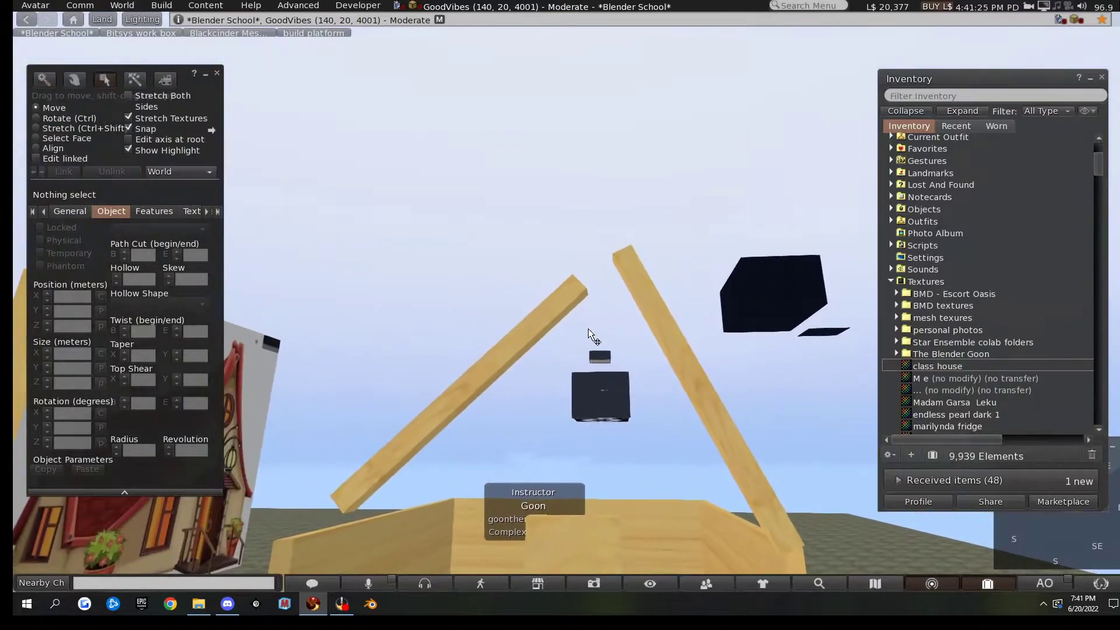
pyautogui.keyDown('ctrl'); pyautogui.keyDown('shift'); pyautogui.click(583, 294); pyautogui.keyUp('shift'); pyautogui.keyUp('ctrl')
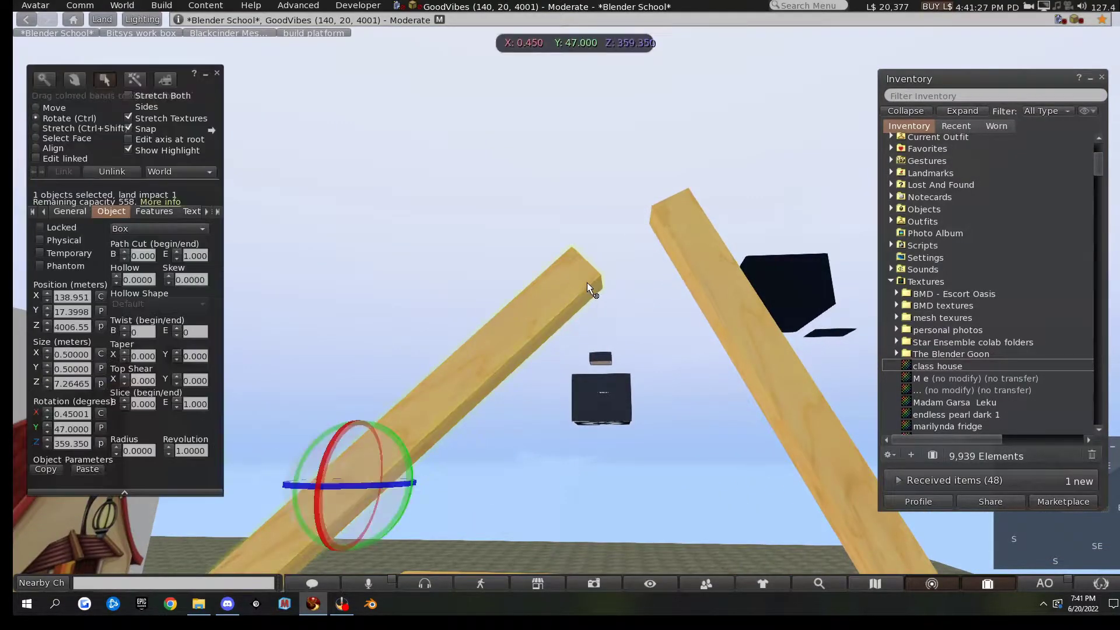
pyautogui.keyDown('ctrl'); pyautogui.keyDown('shift'); pyautogui.moveTo(588, 273); pyautogui.dragTo(541, 380); pyautogui.keyUp('shift'); pyautogui.keyUp('ctrl')
pyautogui.keyDown('ctrl'); pyautogui.keyDown('shift'); pyautogui.moveTo(345, 501); pyautogui.dragTo(593, 303); pyautogui.keyUp('shift'); pyautogui.keyUp('ctrl')
pyautogui.press('Escape')
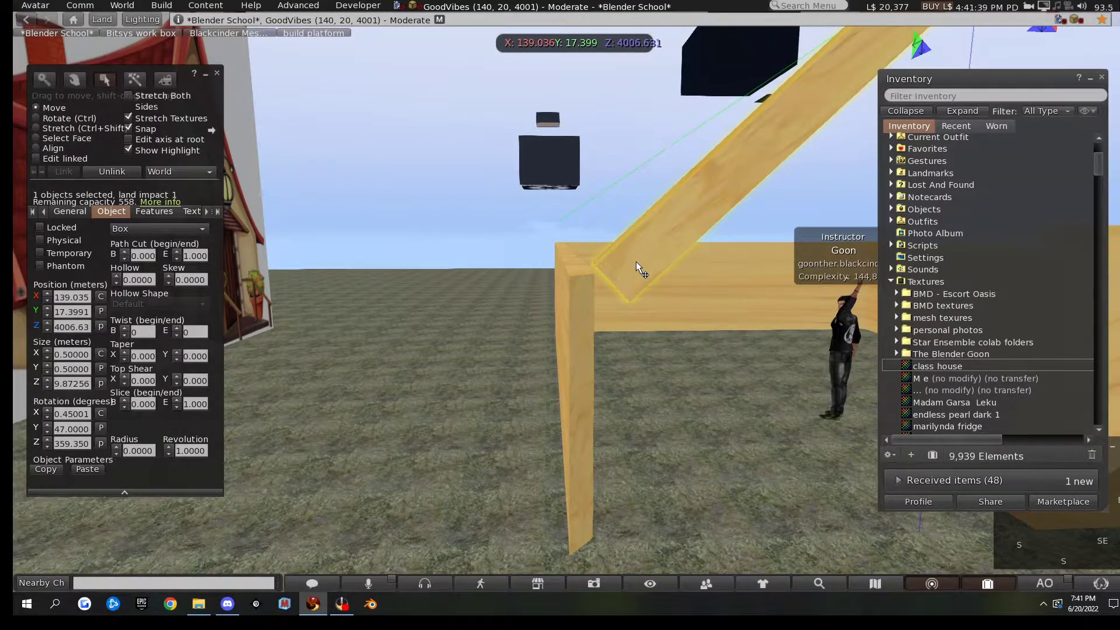
pyautogui.keyDown('ctrl'); pyautogui.keyDown('shift'); pyautogui.moveTo(610, 286); pyautogui.dragTo(592, 305); pyautogui.keyUp('shift'); pyautogui.keyUp('ctrl')
pyautogui.keyDown('alt'); pyautogui.moveTo(664, 267); pyautogui.dragTo(745, 243); pyautogui.keyUp('alt')
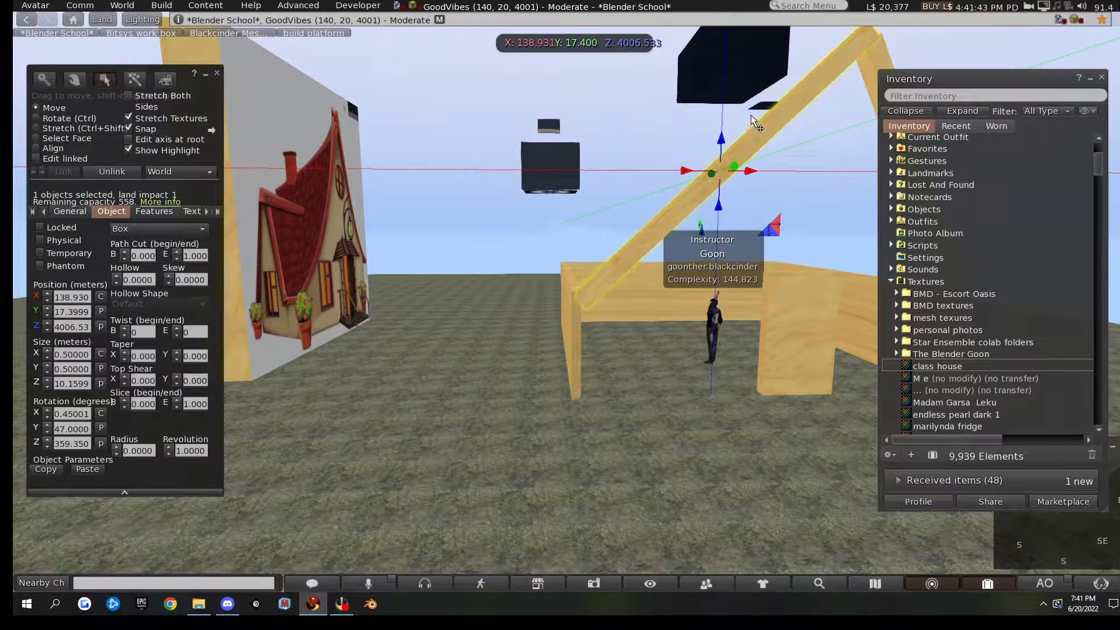
# - Raise the long roof beam to about 4006.62 m in Z and check the gable from the front
pyautogui.moveTo(721, 140); pyautogui.dragTo(724, 142)
pyautogui.keyDown('alt'); pyautogui.moveTo(729, 153); pyautogui.dragTo(765, 208); pyautogui.keyUp('alt')
pyautogui.keyDown('alt'); pyautogui.moveTo(748, 250); pyautogui.dragTo(469, 284); pyautogui.keyUp('alt')
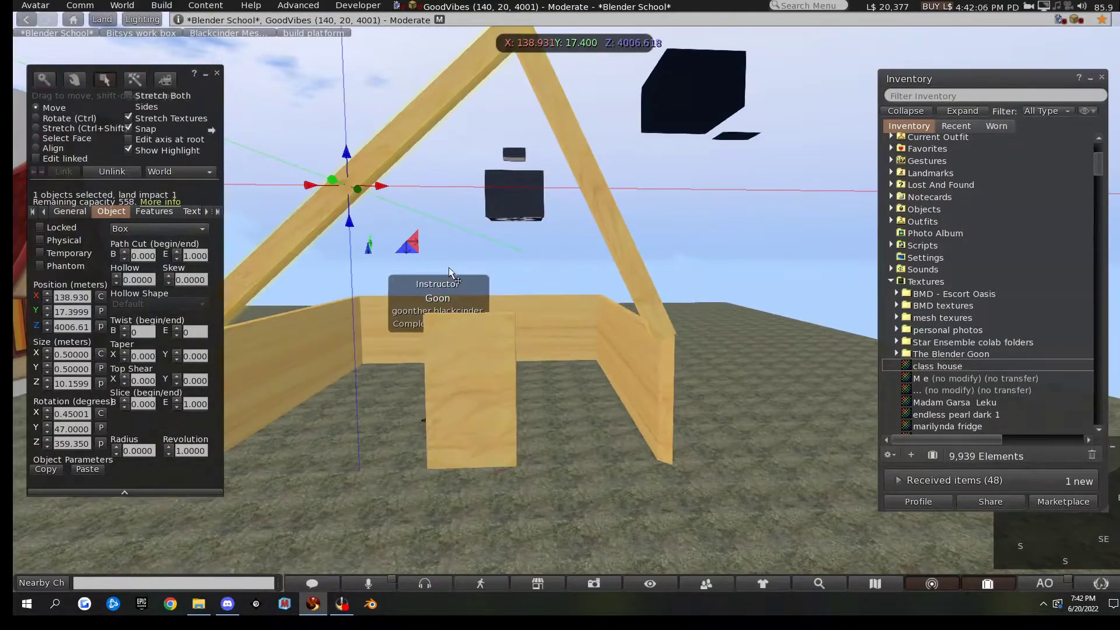
# - Select both gable beams, the door, the wall prim and the window together and link them into one object
pyautogui.scroll(-5, 396, 321)
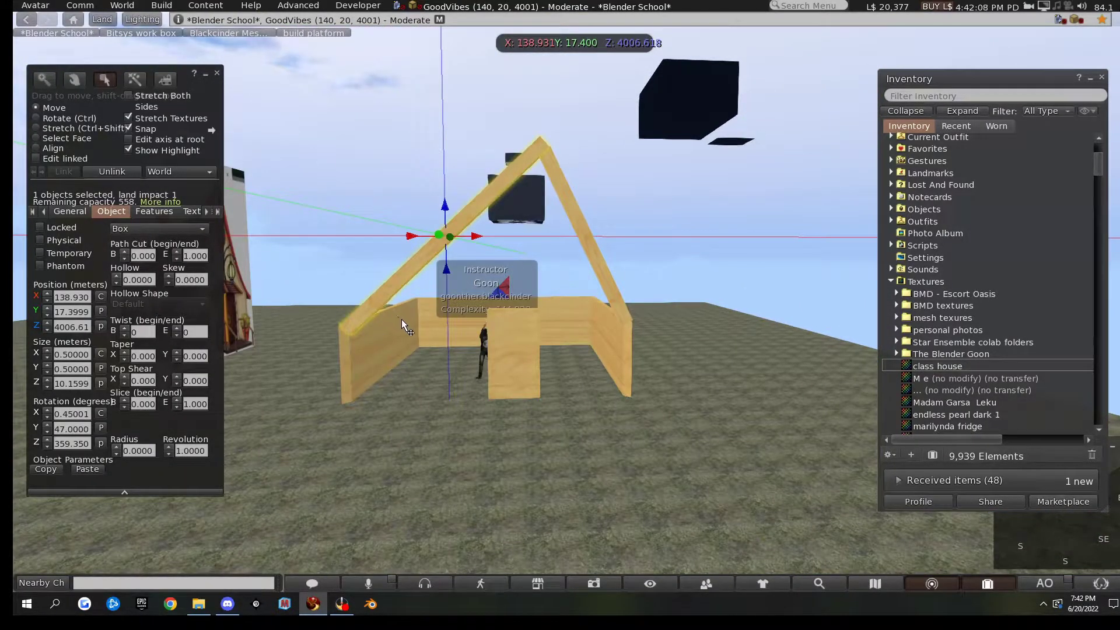
pyautogui.keyDown('shift'); pyautogui.click(401, 320); pyautogui.keyUp('shift')
pyautogui.keyDown('shift'); pyautogui.click(588, 238); pyautogui.keyUp('shift')
pyautogui.keyDown('shift'); pyautogui.click(534, 336); pyautogui.keyUp('shift')
pyautogui.keyDown('alt'); pyautogui.moveTo(562, 333); pyautogui.dragTo(508, 332); pyautogui.keyUp('alt')
pyautogui.keyDown('shift'); pyautogui.click(565, 330); pyautogui.keyUp('shift')
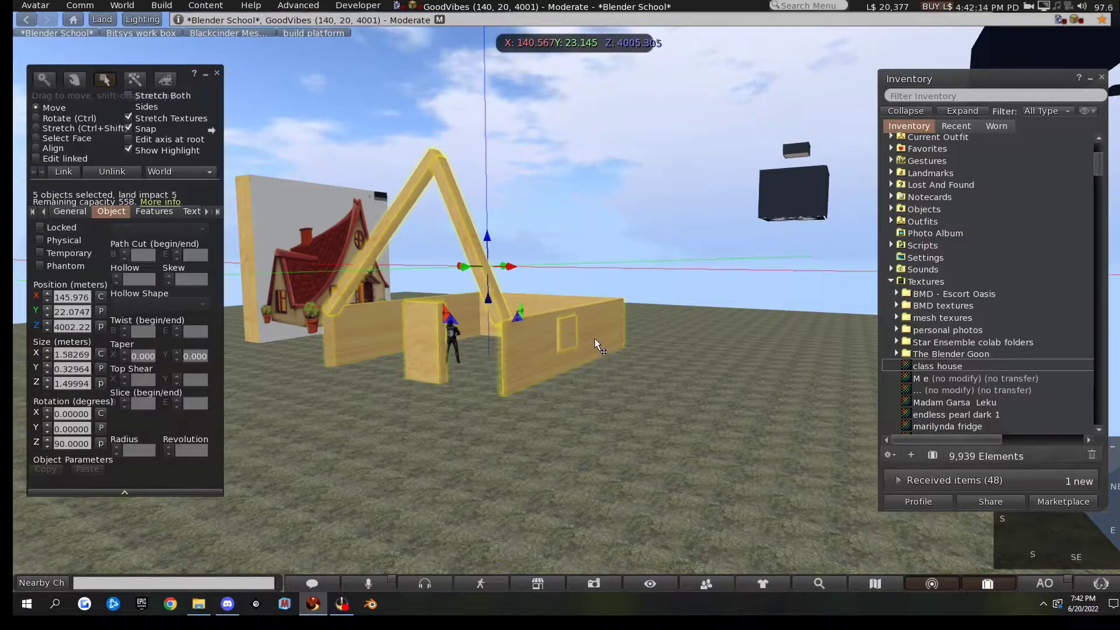
pyautogui.click(58, 171)
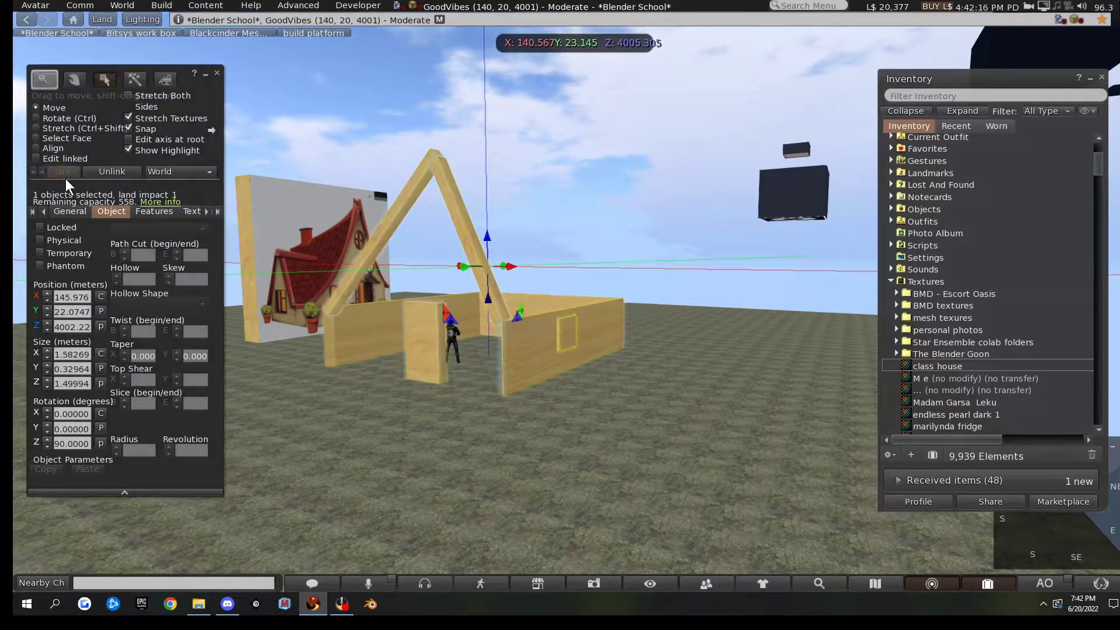
# - Shift the linked house frame along X until its root prim sits at about X 147.41 m, and finish editing
pyautogui.rightClick(428, 313)
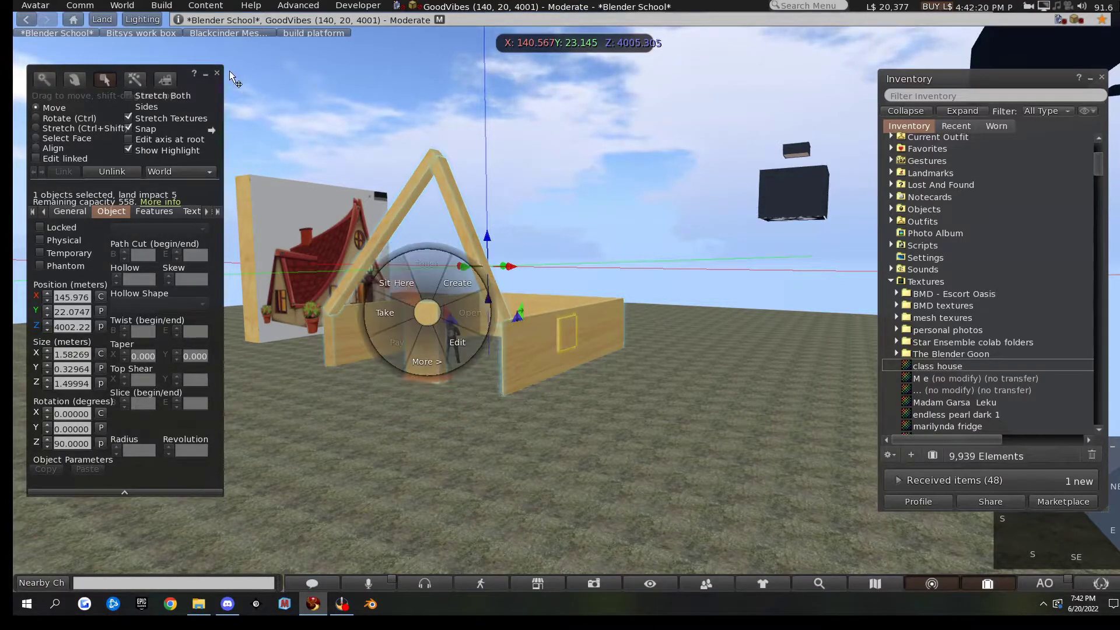
pyautogui.click(218, 75)
pyautogui.click(217, 73)
pyautogui.rightClick(435, 321)
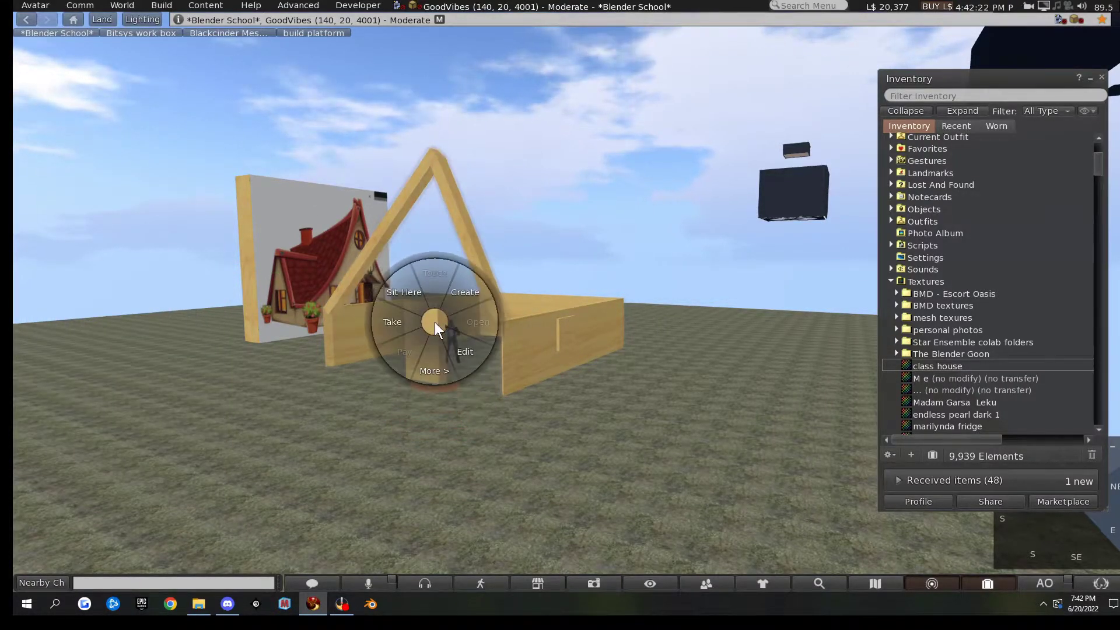
pyautogui.click(465, 351)
pyautogui.moveTo(496, 267); pyautogui.dragTo(500, 306)
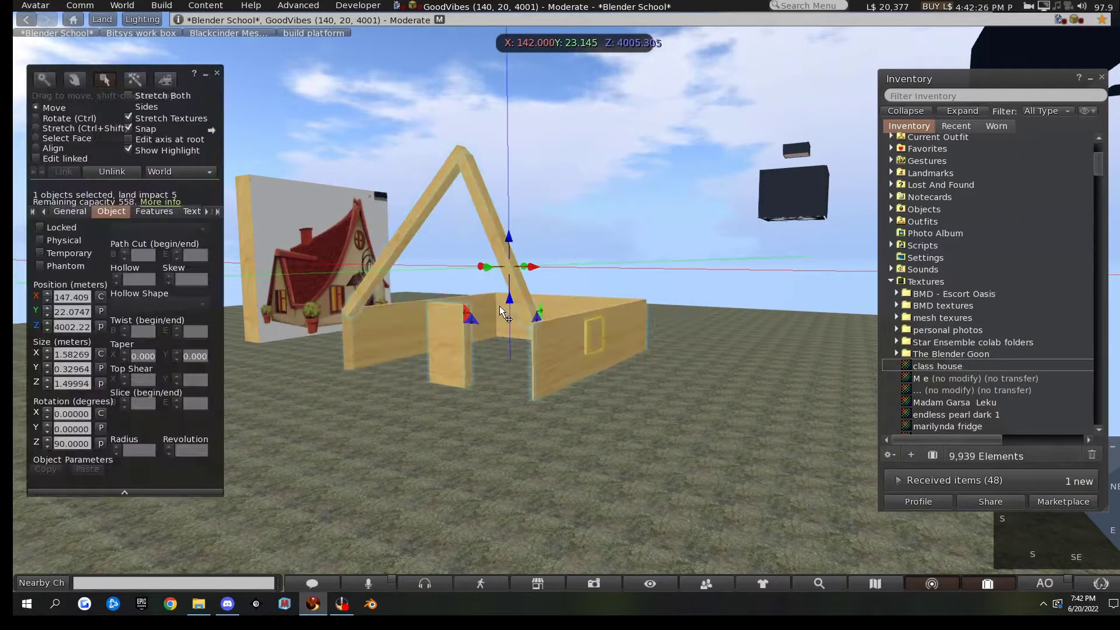
pyautogui.click(216, 73)
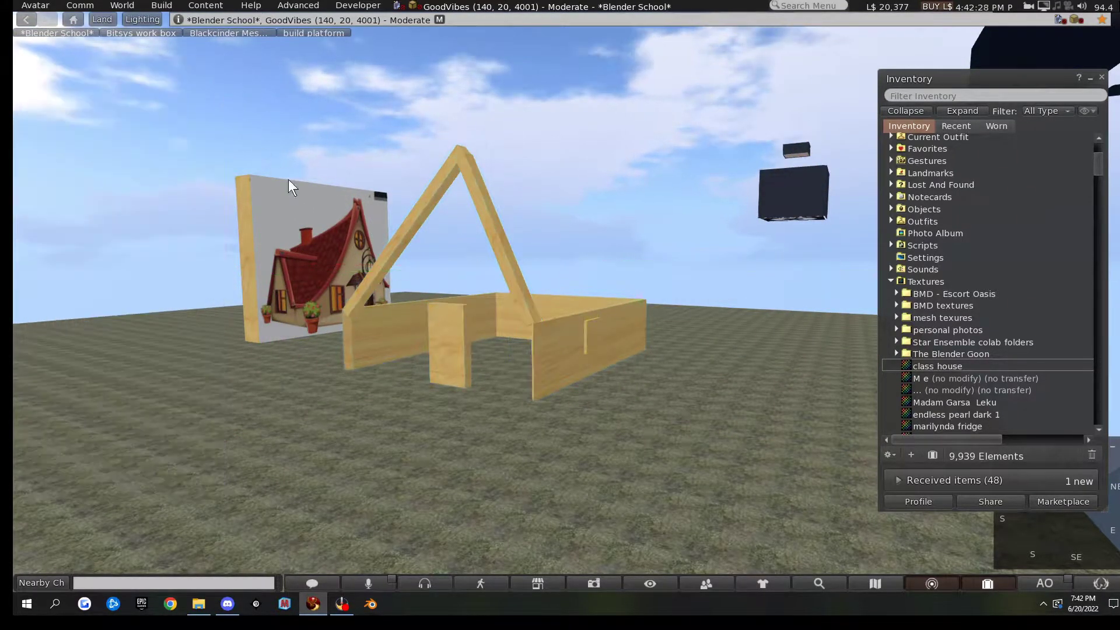
# - Export the linked house frame as a Collada file named "house base frame" to the Desktop
pyautogui.rightClick(454, 325)
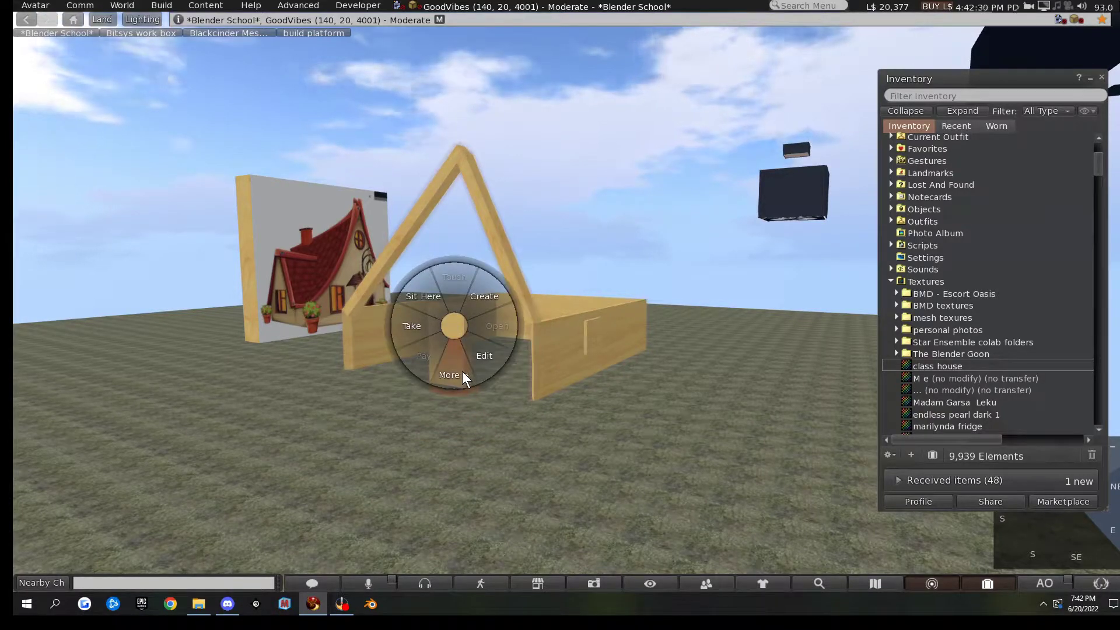
pyautogui.click(461, 372)
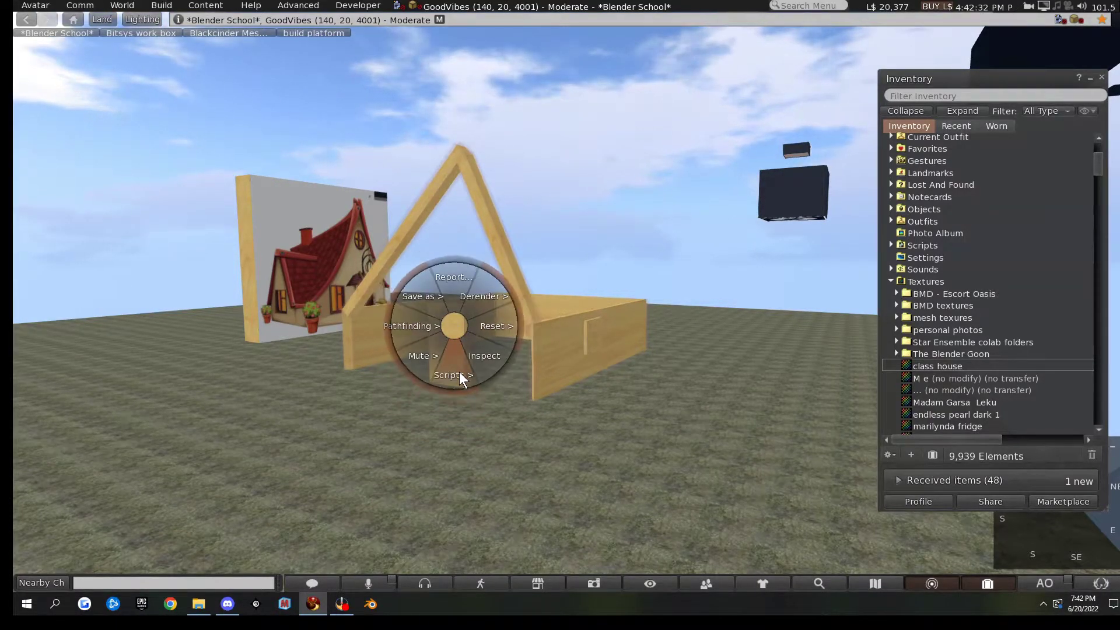
pyautogui.click(418, 292)
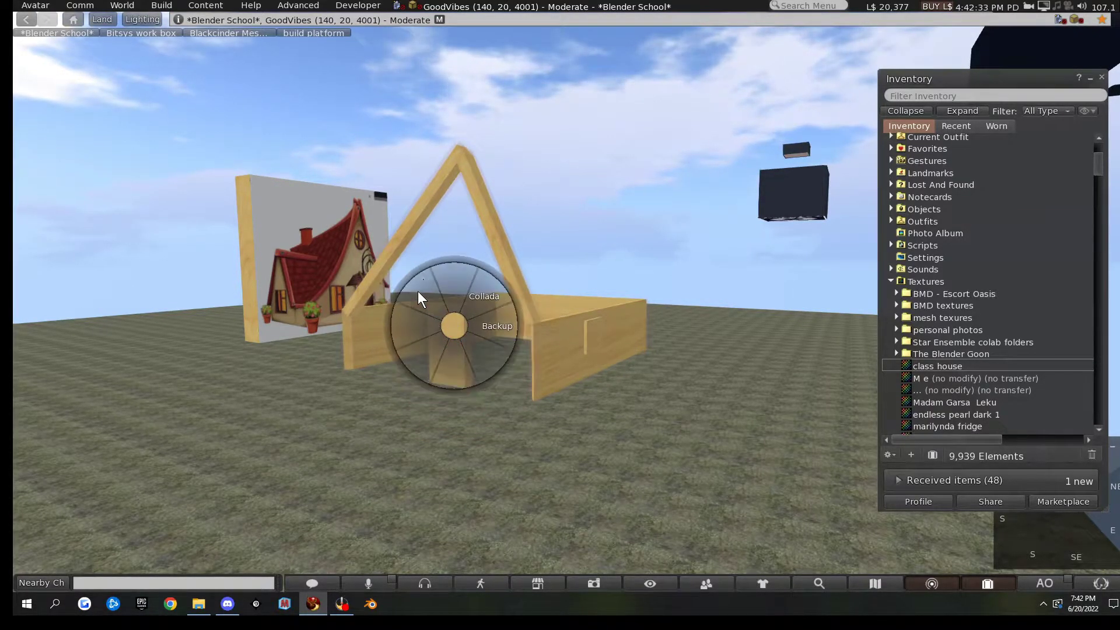
pyautogui.click(499, 290)
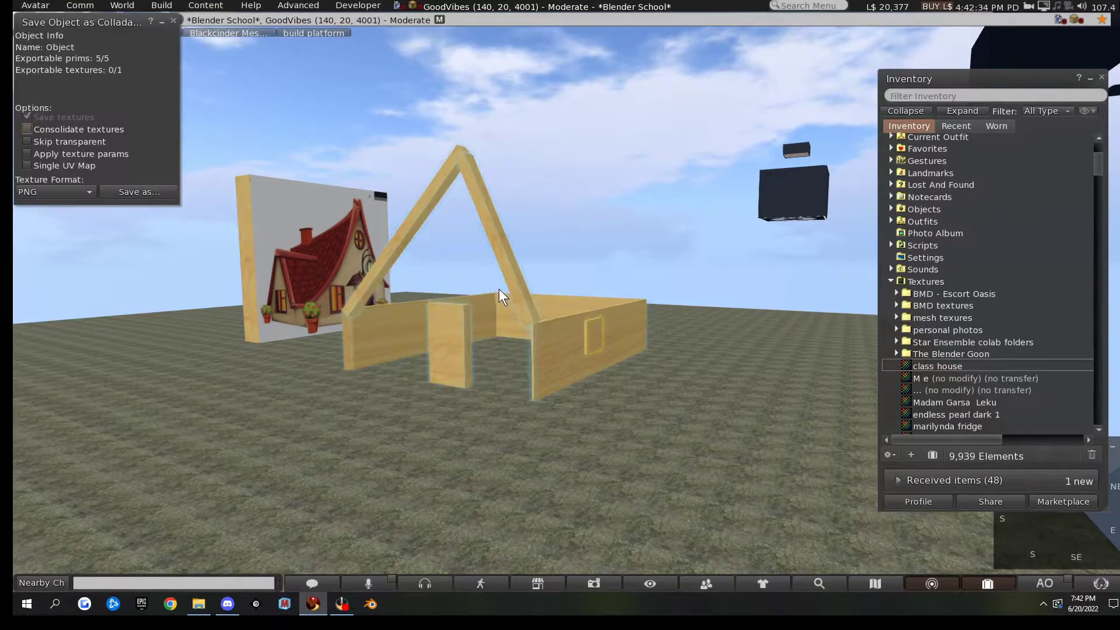
pyautogui.click(131, 191)
pyautogui.click(56, 156)
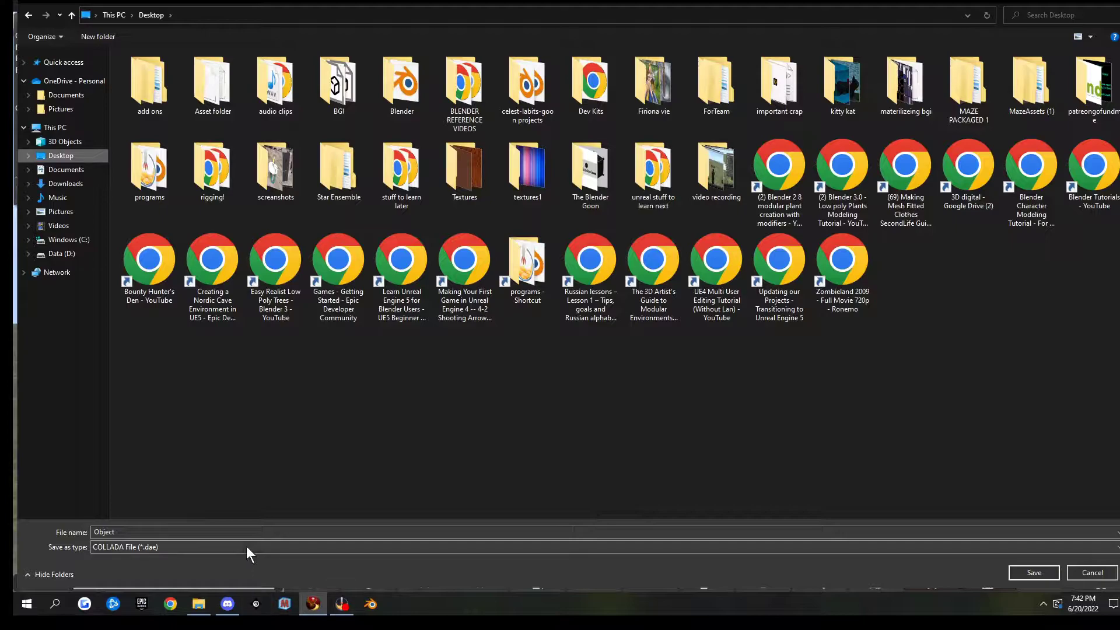
pyautogui.click(254, 531)
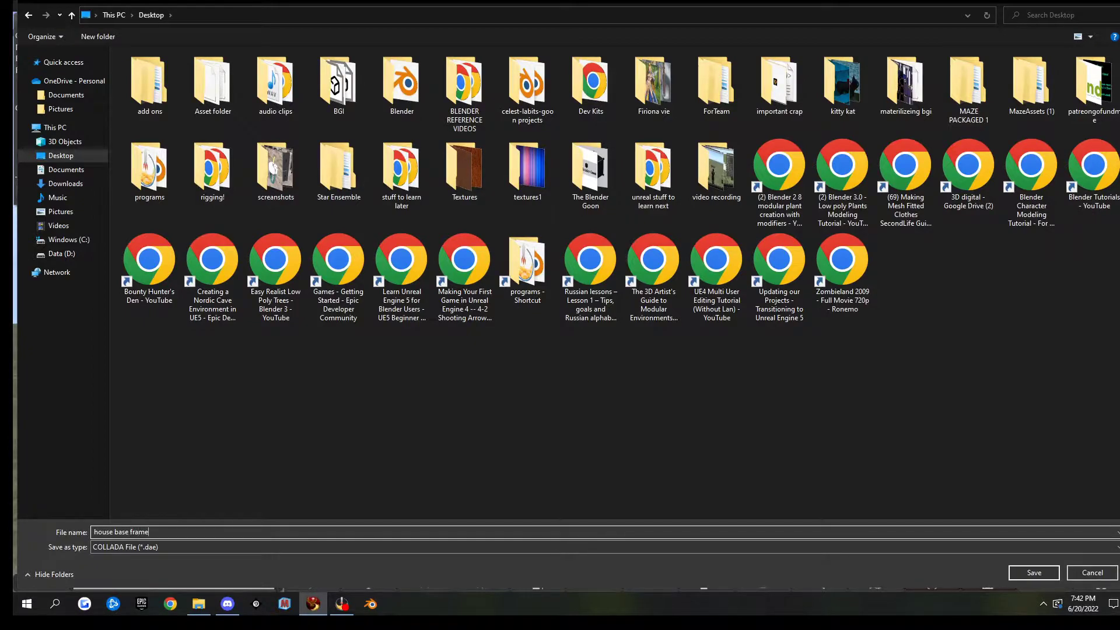
pyautogui.click(41, 154)
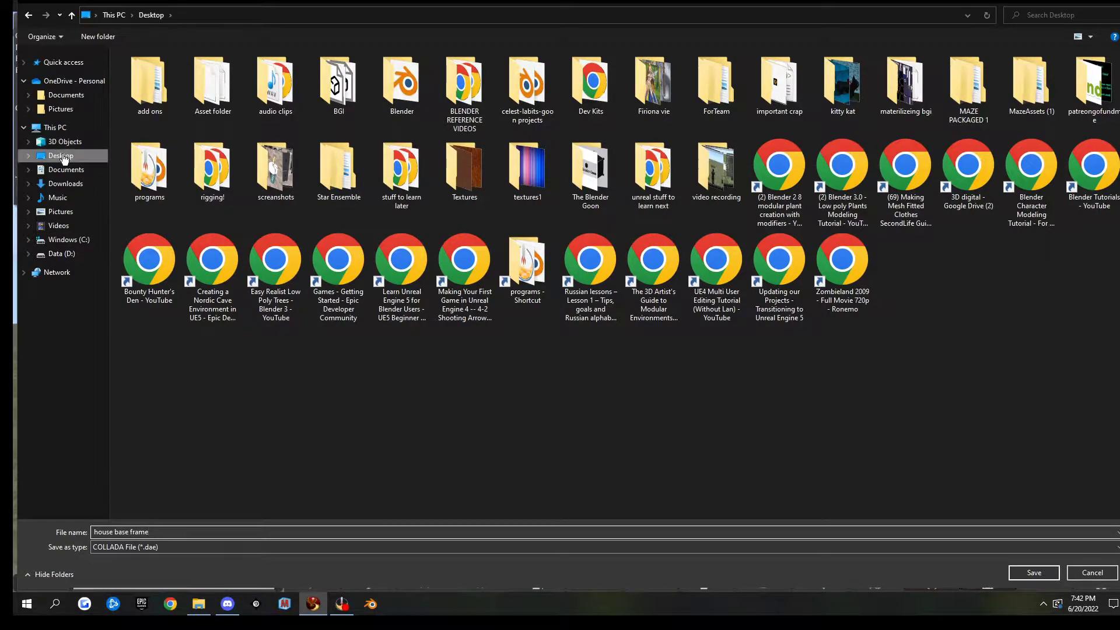
pyautogui.click(1034, 573)
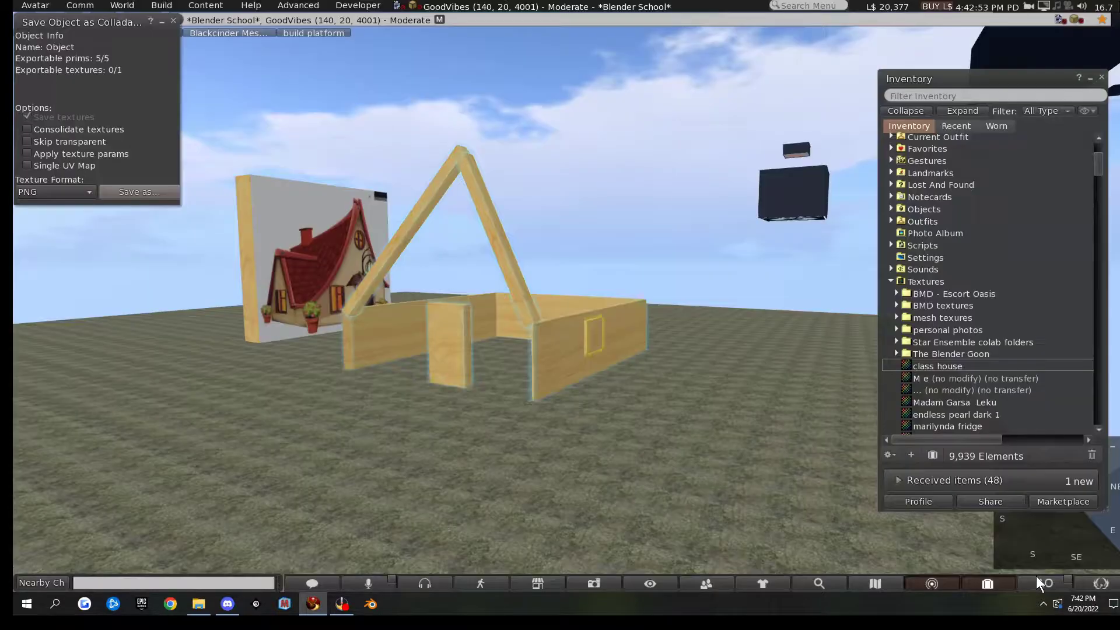
# - Quit the virtual-world viewer and switch to Blender, dismissing its splash screen to get an empty scene
pyautogui.moveTo(1028, 6)
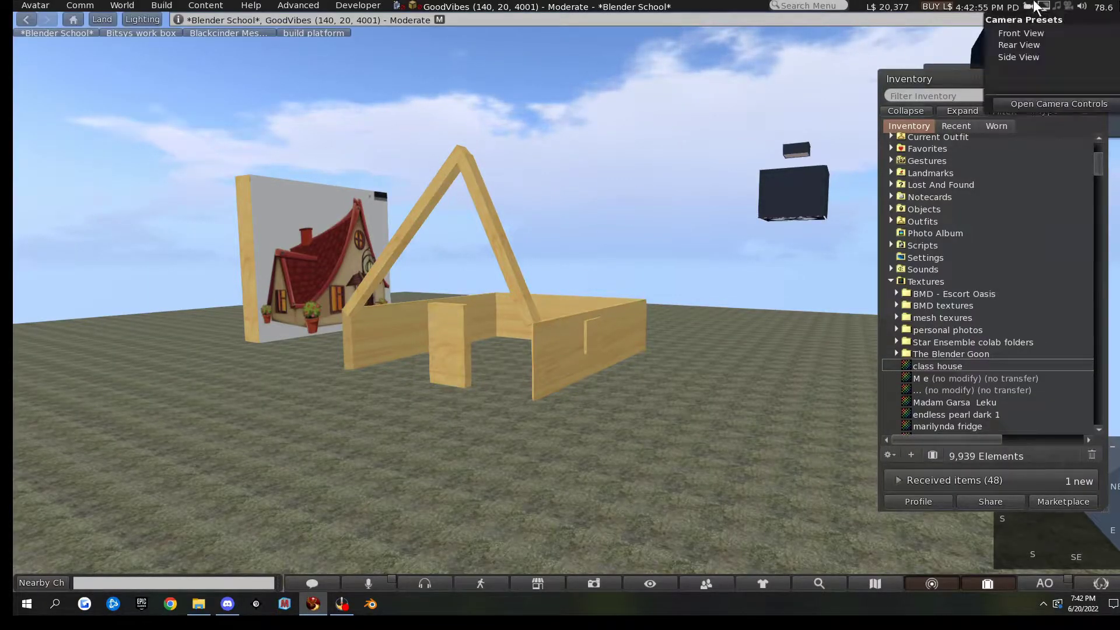
pyautogui.hotkey('ctrl', 'q')
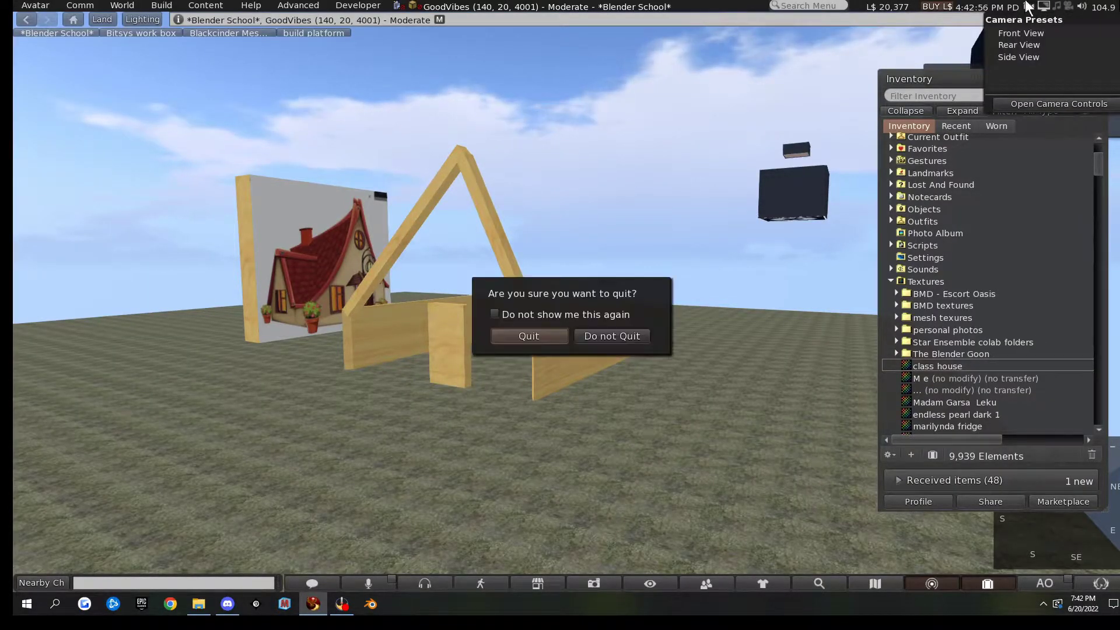
pyautogui.click(543, 333)
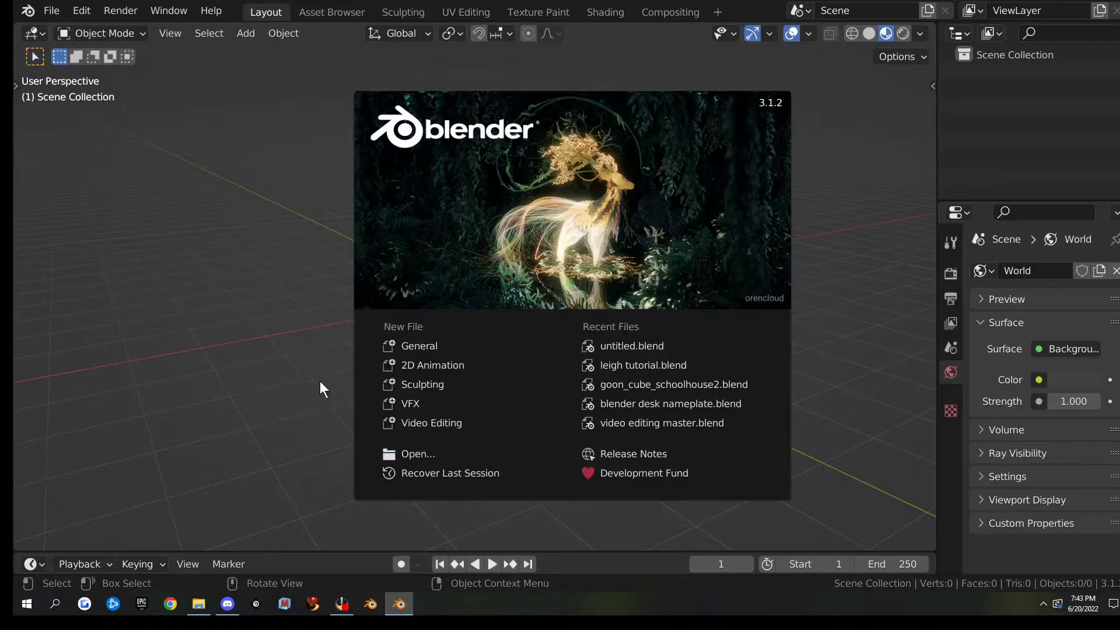
pyautogui.click(320, 382)
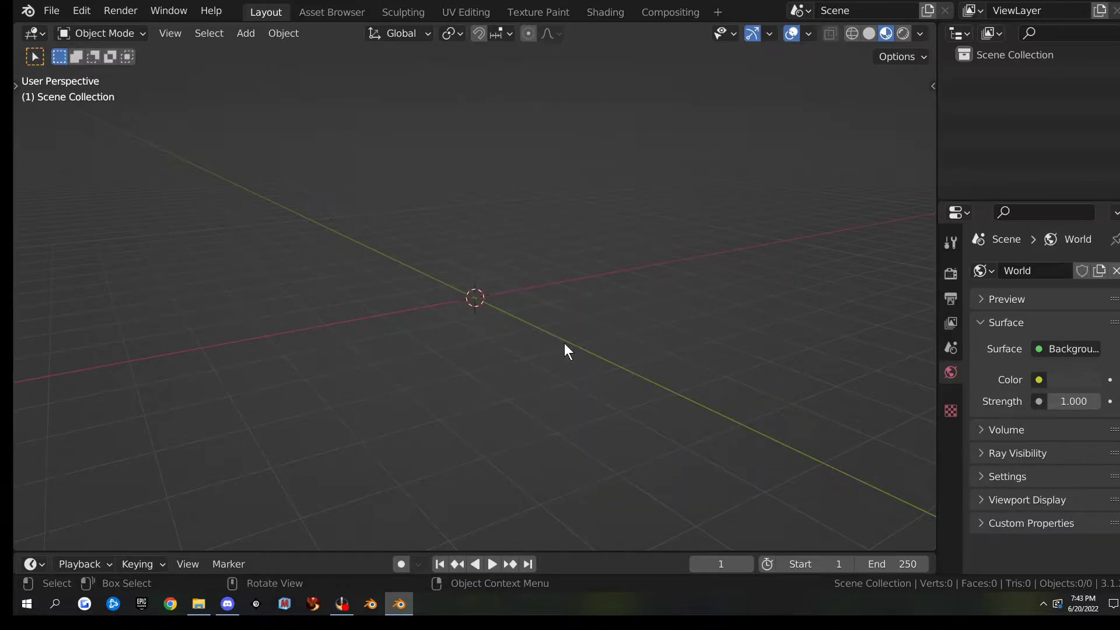
# - Import the Collada file "house base frame.dae" from the Desktop into the empty scene
pyautogui.click(52, 10)
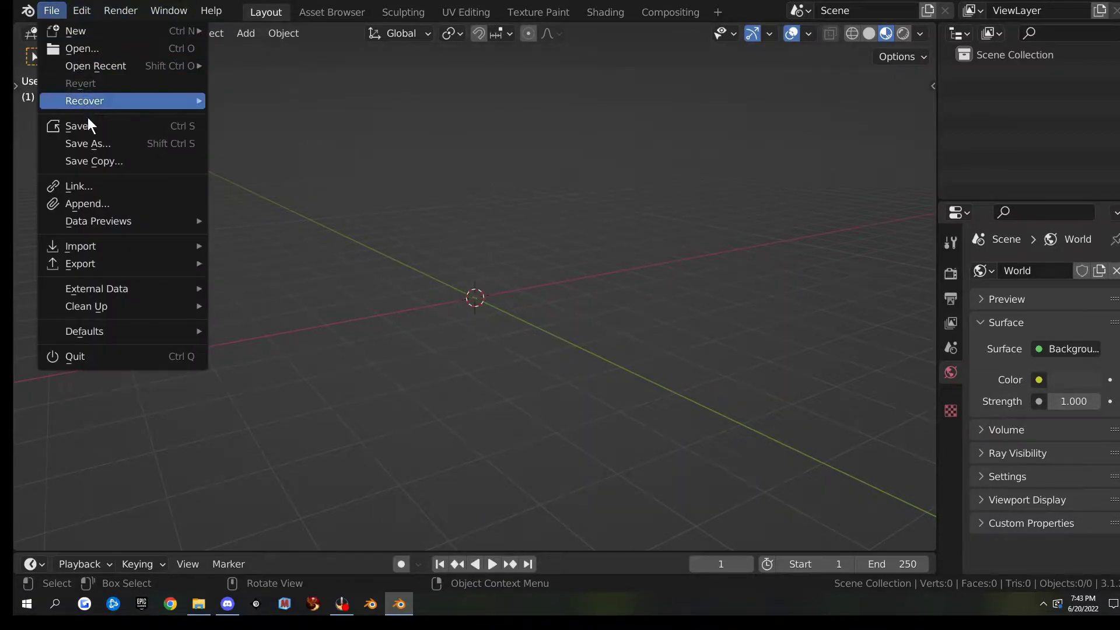
pyautogui.moveTo(117, 245)
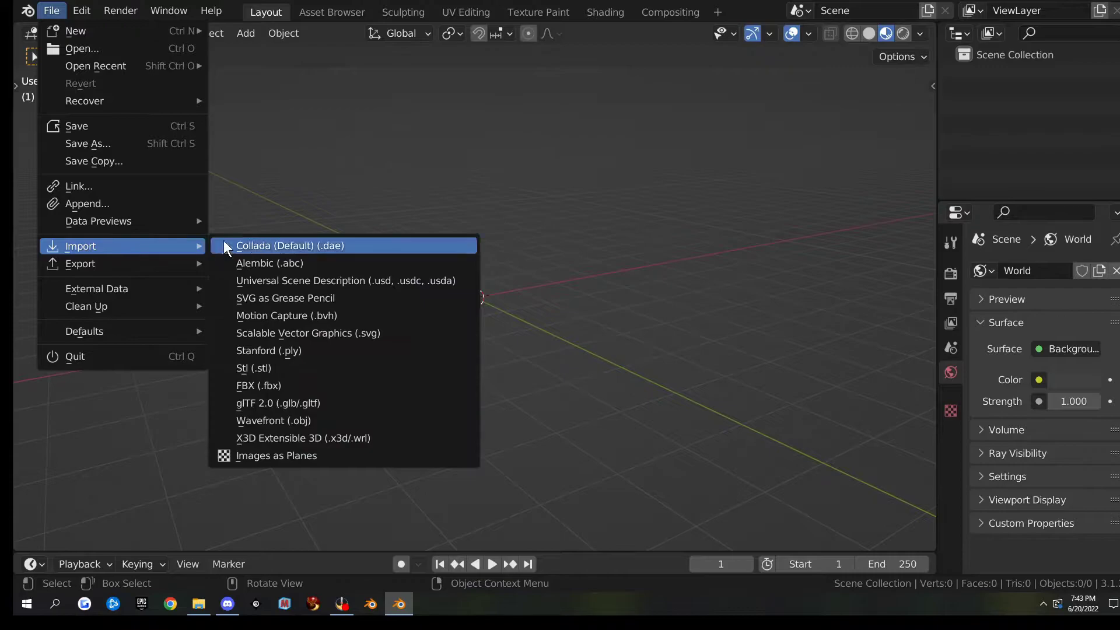
pyautogui.click(299, 243)
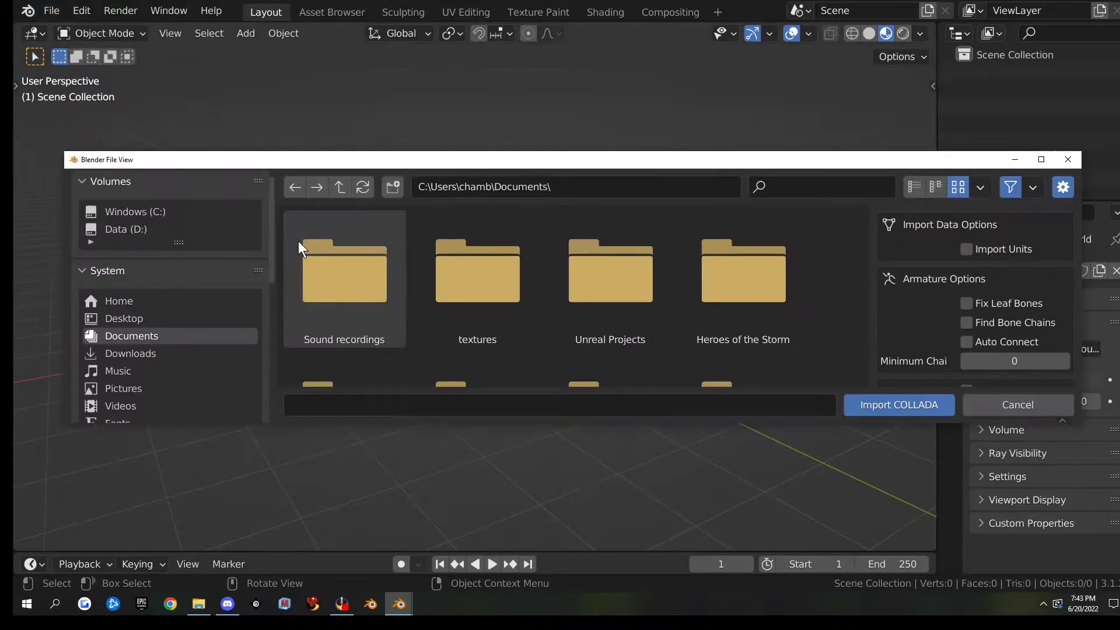
pyautogui.click(138, 318)
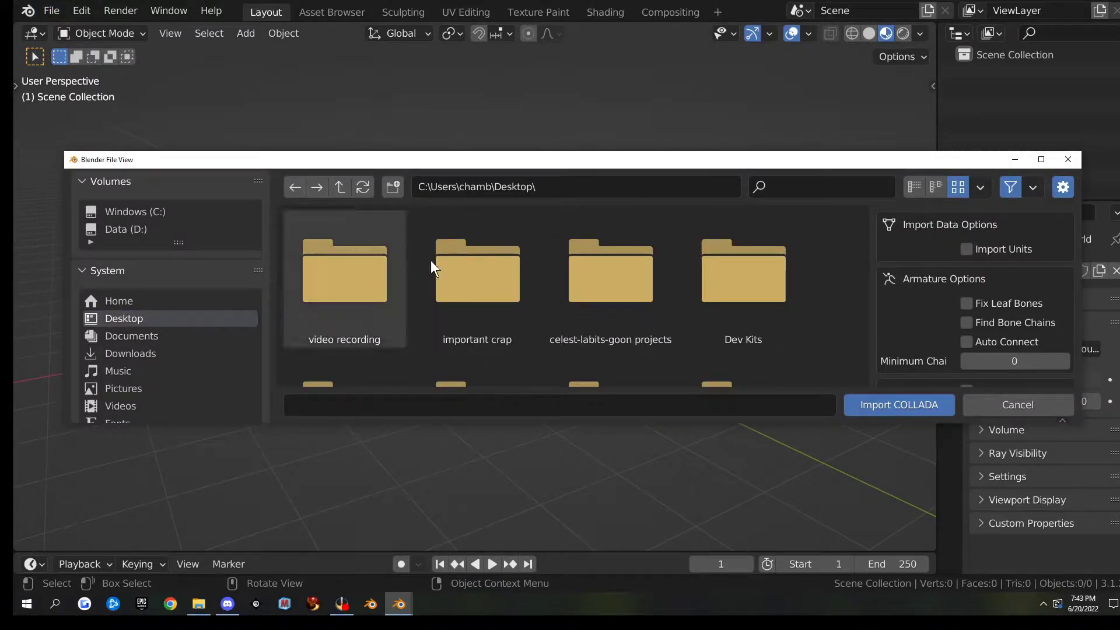
pyautogui.doubleClick(575, 160)
pyautogui.scroll(-2, 702, 342)
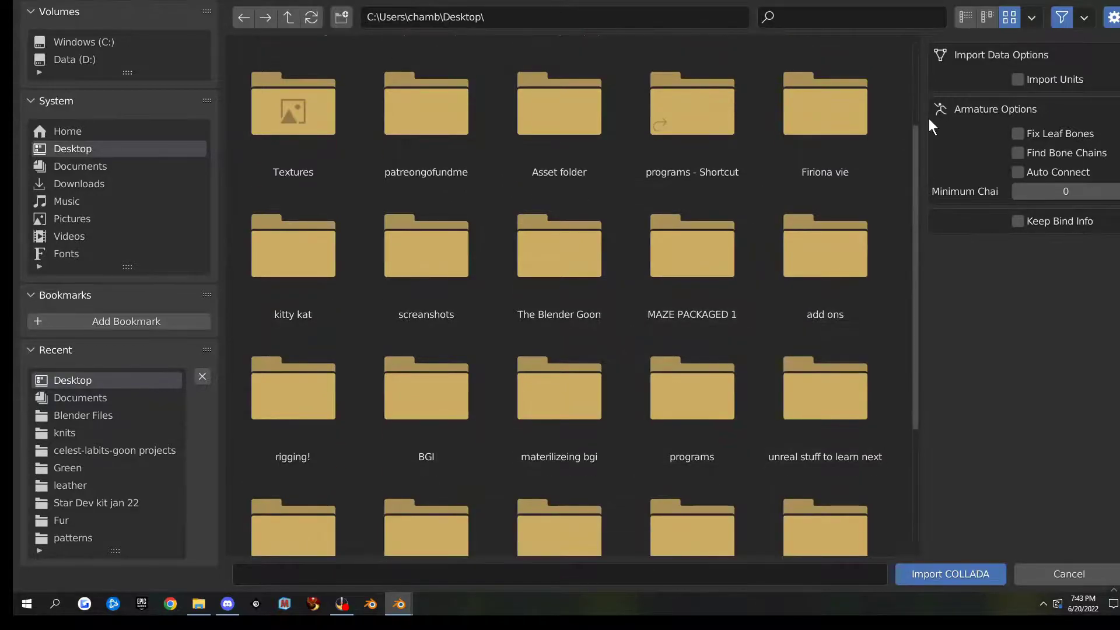
pyautogui.moveTo(919, 304); pyautogui.dragTo(878, 488)
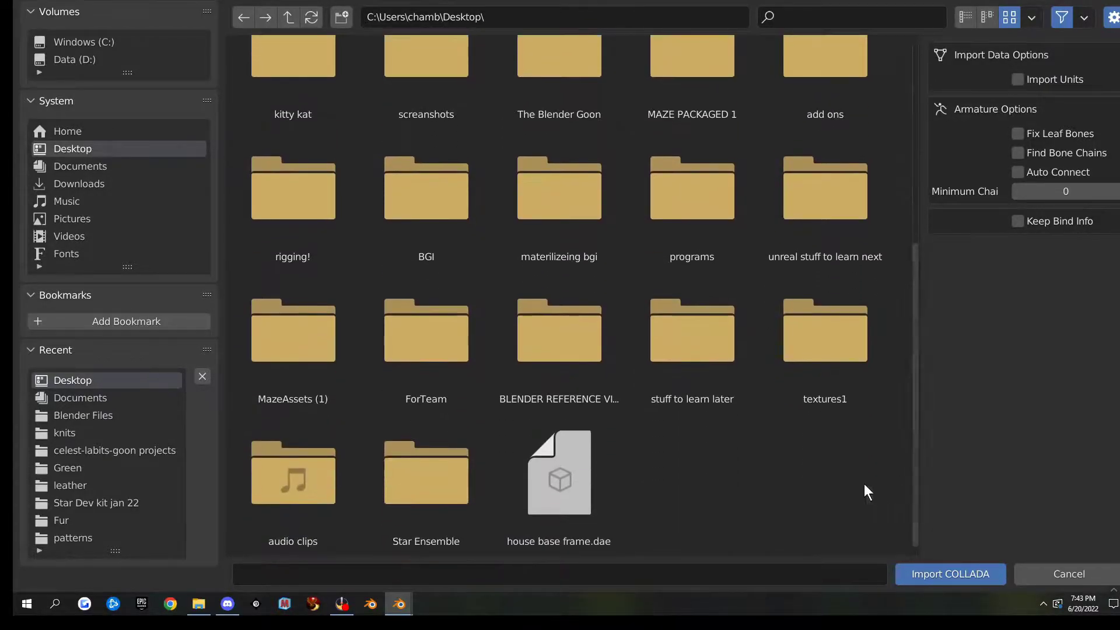
pyautogui.doubleClick(548, 490)
# - Inspect the imported house frame from the front and side, checking walls, door, window and gable beams
pyautogui.scroll(-6, 519, 426)
pyautogui.moveTo(483, 376)
pyautogui.mouseDown(button='middle')
pyautogui.moveTo(519, 380)
pyautogui.moveTo(478, 289)
pyautogui.moveTo(487, 351)
pyautogui.moveTo(479, 355)
pyautogui.mouseUp(button='middle')
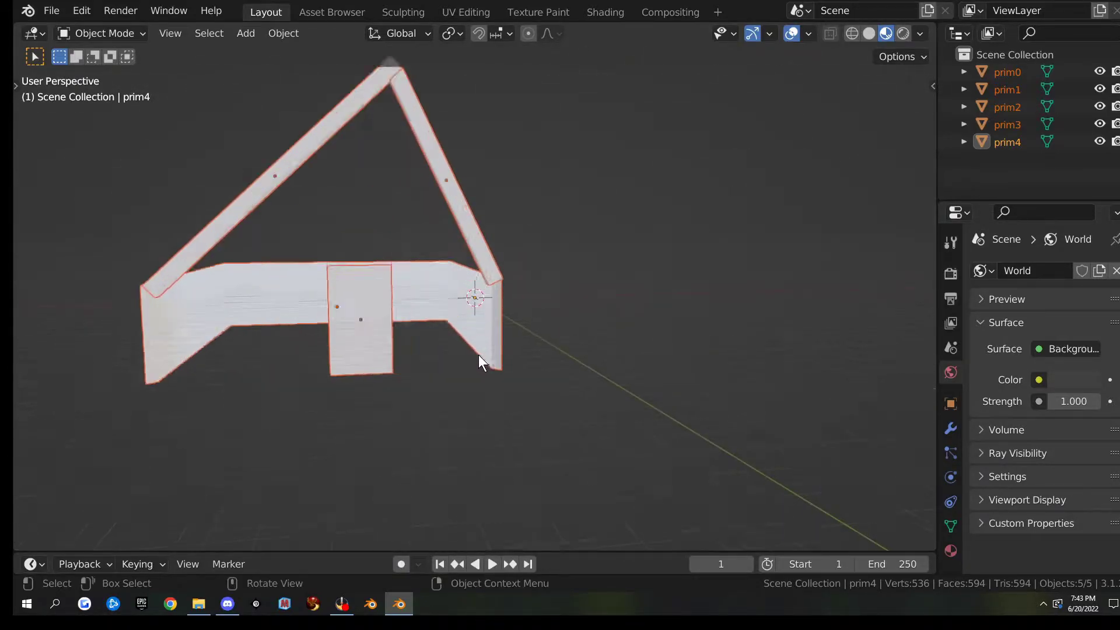
pyautogui.moveTo(384, 358); pyautogui.dragTo(640, 303, button='middle')
pyautogui.scroll(5, 585, 355)
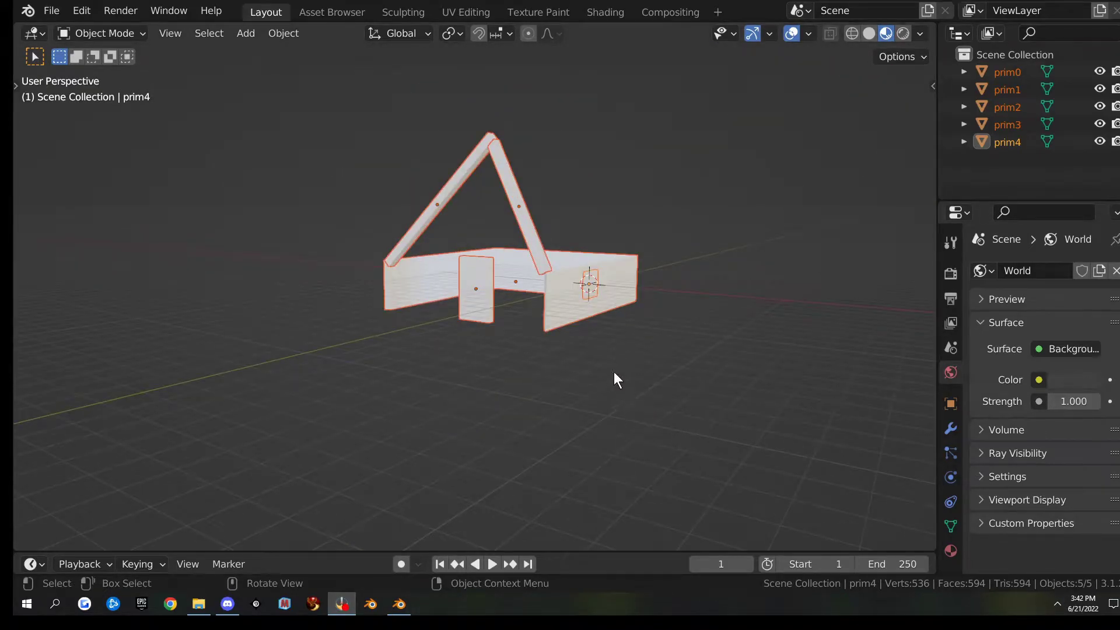
pyautogui.moveTo(491, 299)
pyautogui.mouseDown(button='middle')
pyautogui.moveTo(567, 355)
pyautogui.moveTo(500, 344)
pyautogui.moveTo(492, 312)
pyautogui.mouseUp(button='middle')
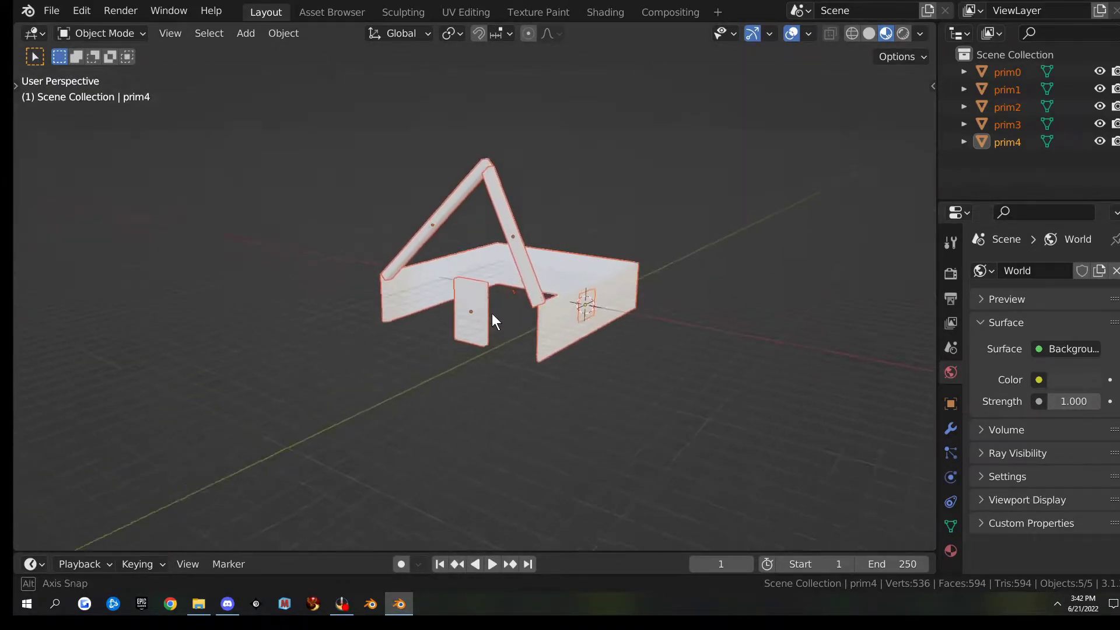
pyautogui.scroll(4, 493, 313)
pyautogui.scroll(-2, 493, 313)
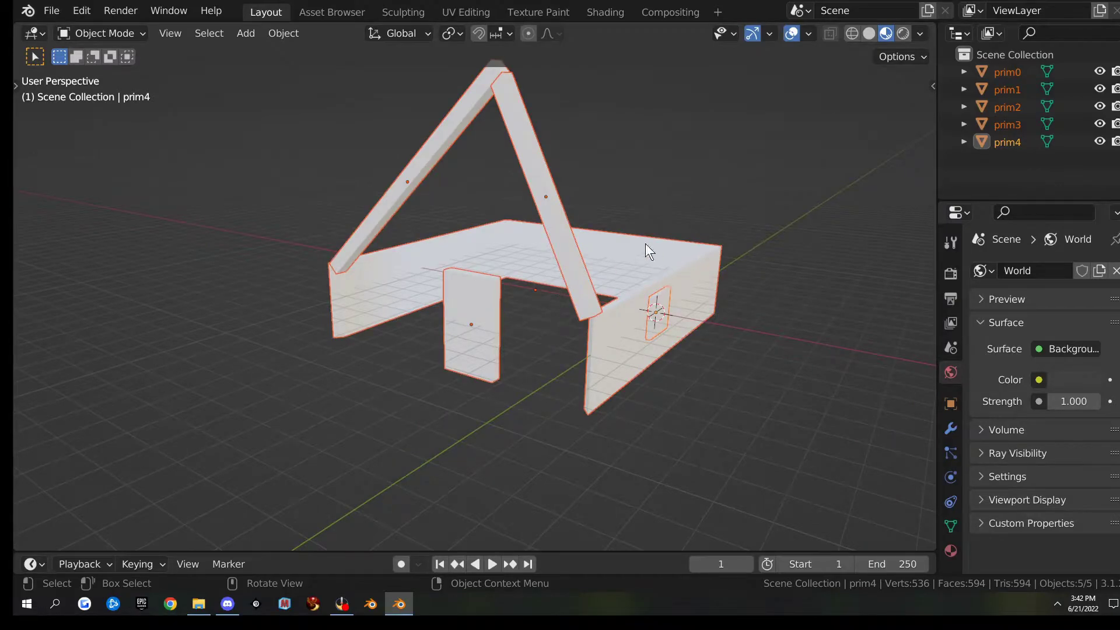
# - Add the cottage reference image from the desktop to the scene beside the house frame and restore the full-size window
pyautogui.moveTo(702, 3); pyautogui.dragTo(868, 9)
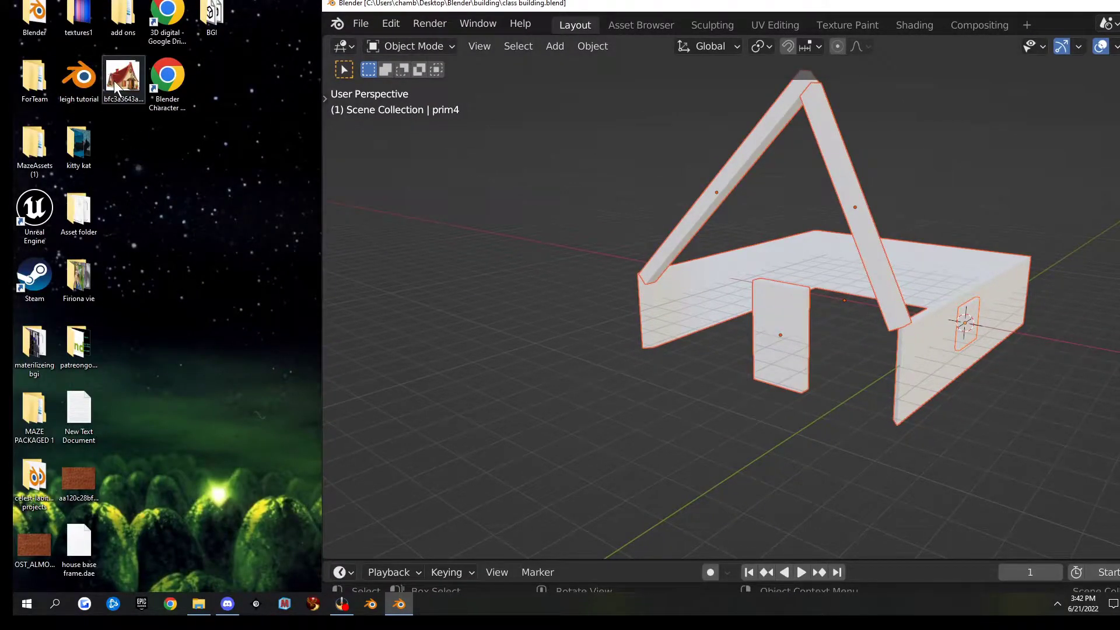
pyautogui.moveTo(578, 280); pyautogui.dragTo(577, 282)
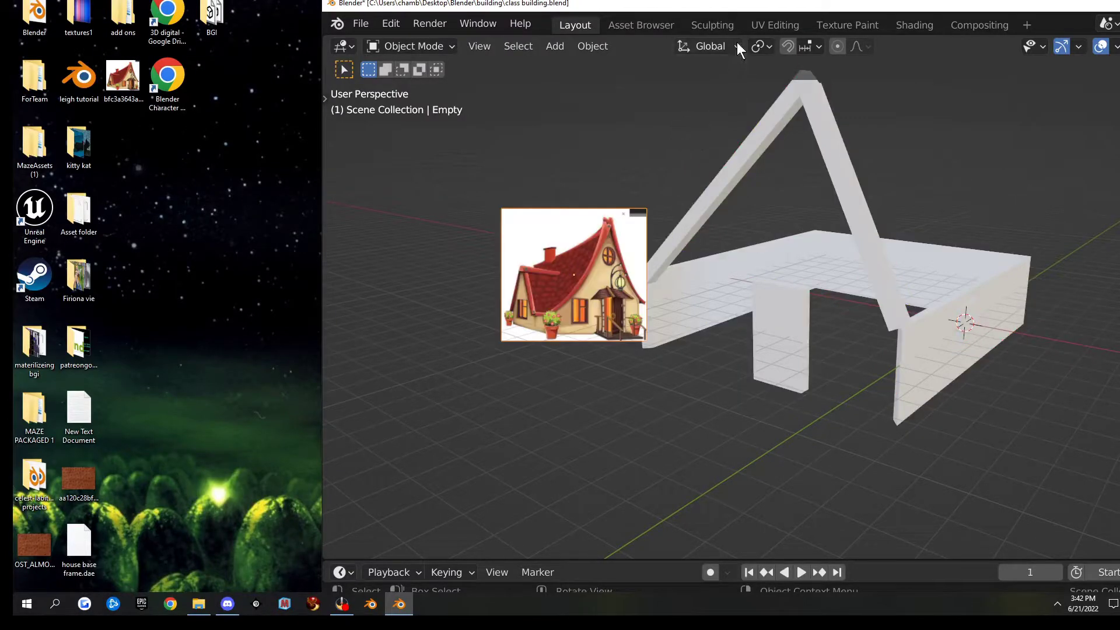
pyautogui.doubleClick(753, 5)
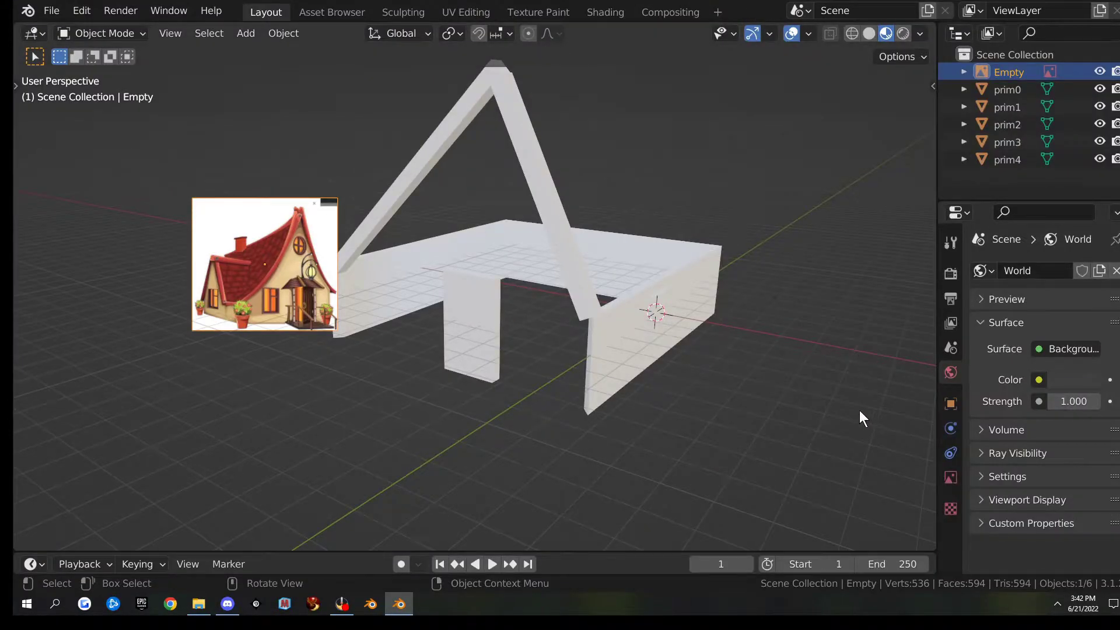
# - Turn on the Screencast Keys display in the 3D viewport
pyautogui.press('n')
pyautogui.click(925, 239)
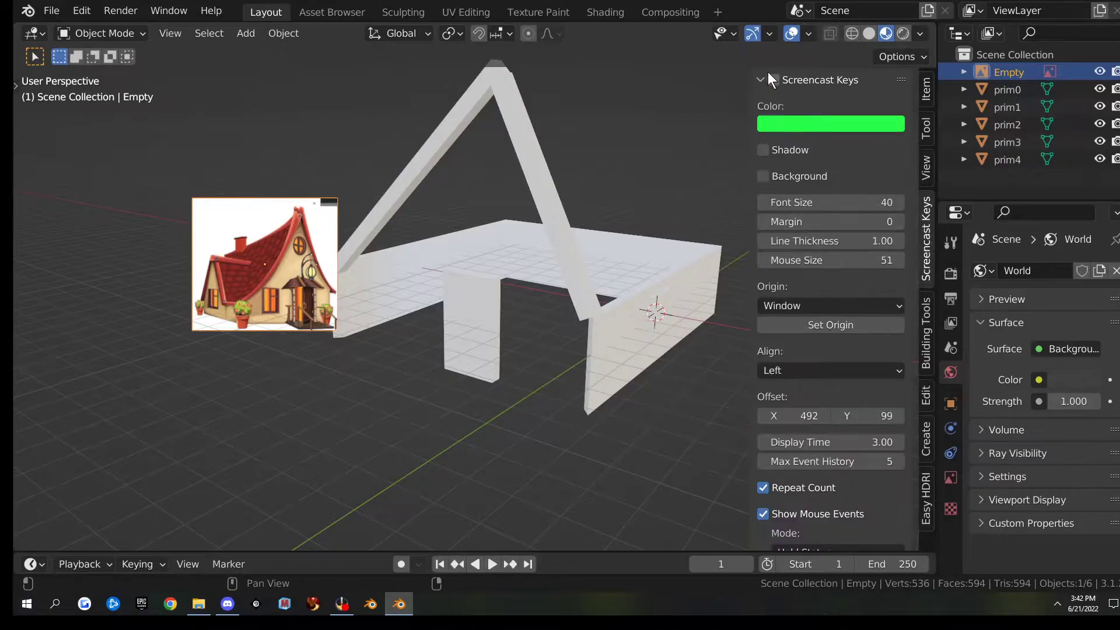
pyautogui.press('n')
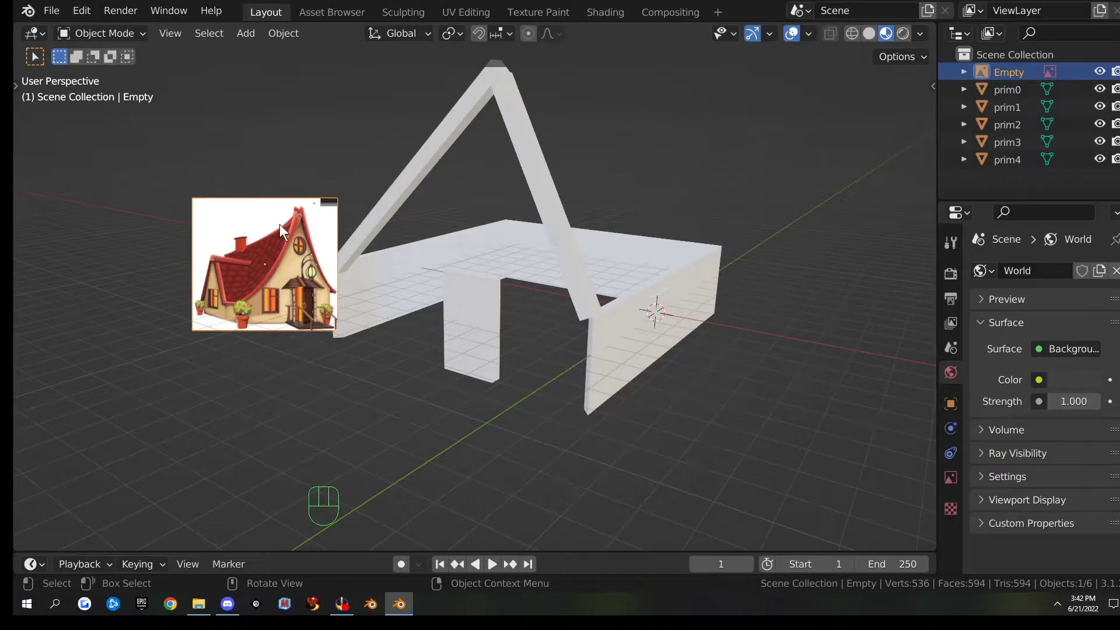
# - Clear the cottage reference image's location so it sits at the world origin
pyautogui.press('alt')
pyautogui.hotkey('alt', 'g')
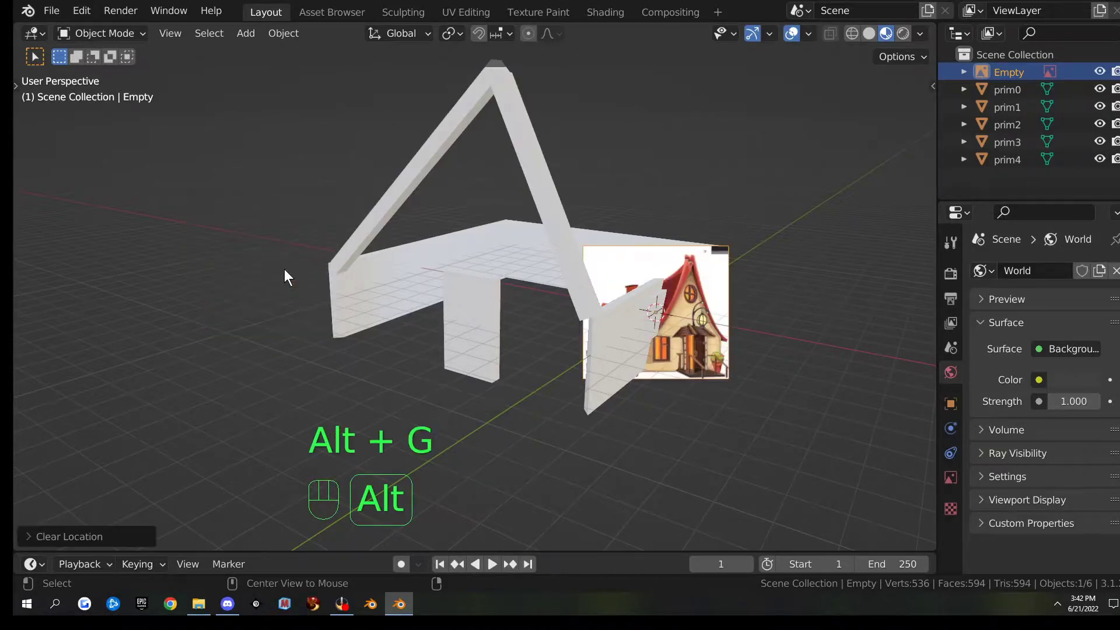
# - Clear the cottage reference image's rotation and rotate it 90 degrees about the global X axis so it stands upright
pyautogui.hotkey('alt', 'r')
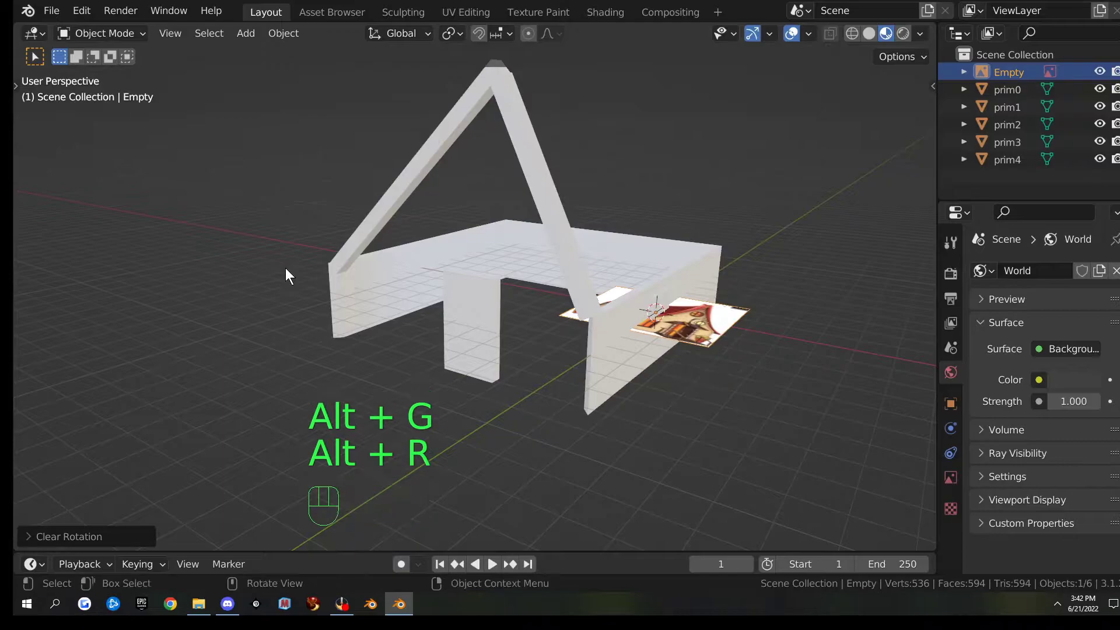
pyautogui.write('rx')
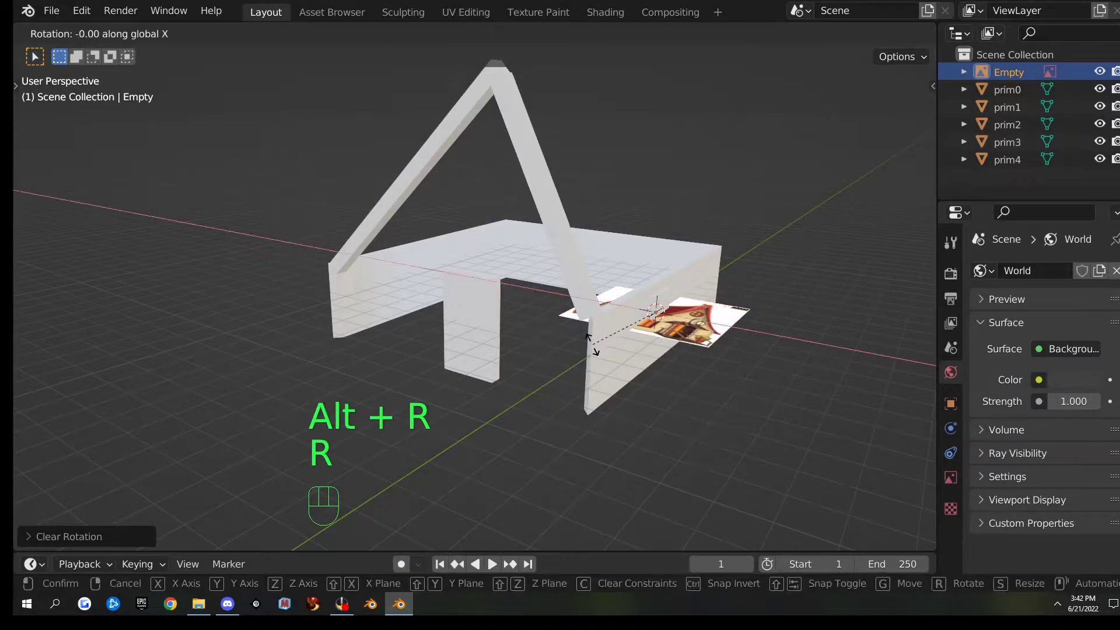
pyautogui.write('90')
pyautogui.press('Return')
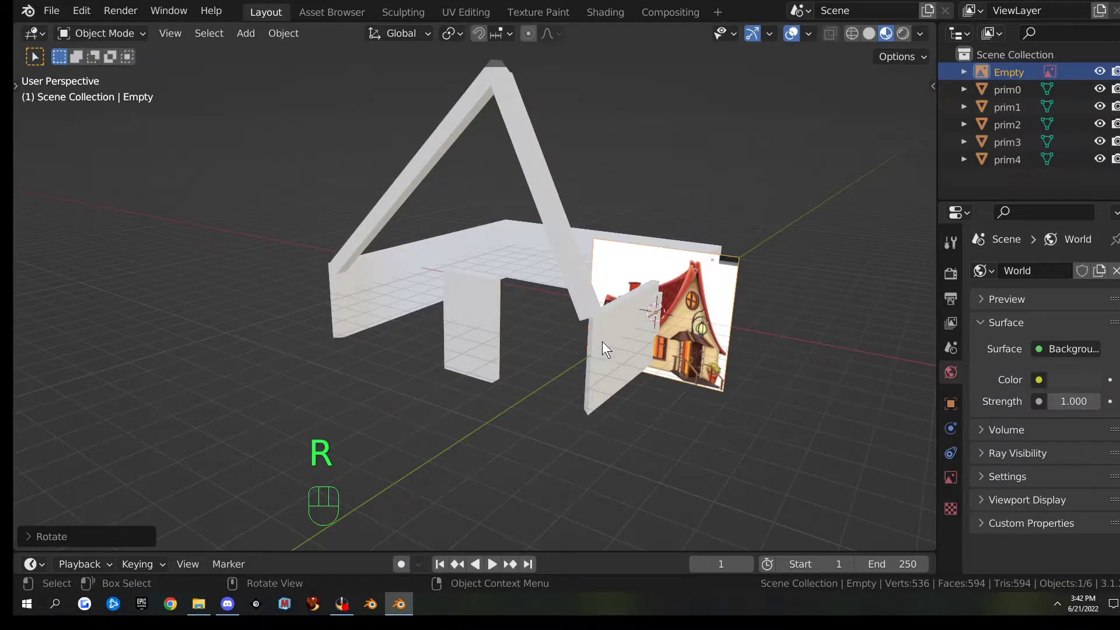
# - Move the cottage reference image along the Y axis to a spot well behind the house frame
pyautogui.press('g')
pyautogui.press('y')
pyautogui.click(746, 278)
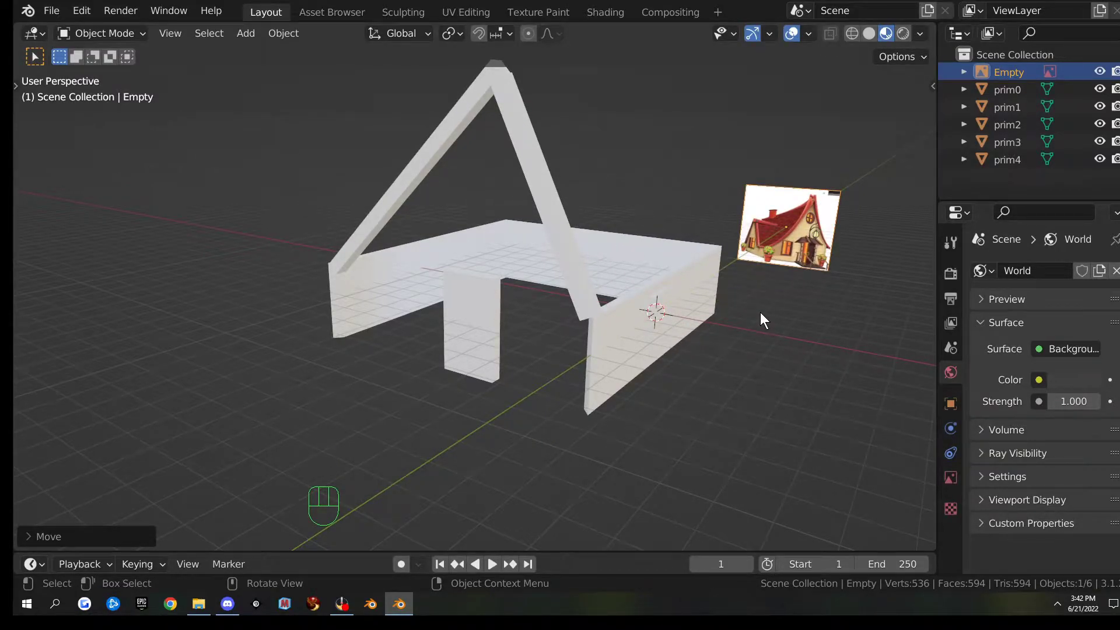
# - Select all house frame parts, prim0 to prim4, and move them in front view so the frame stands on the ground line around the world origin
pyautogui.press('KP_1')
pyautogui.scroll(2, 753, 326)
pyautogui.scroll(-2, 754, 326)
pyautogui.keyDown('shift'); pyautogui.moveTo(752, 327); pyautogui.dragTo(584, 361, button='middle'); pyautogui.keyUp('shift')
pyautogui.scroll(-4, 192, 132)
pyautogui.moveTo(268, 160); pyautogui.dragTo(579, 383)
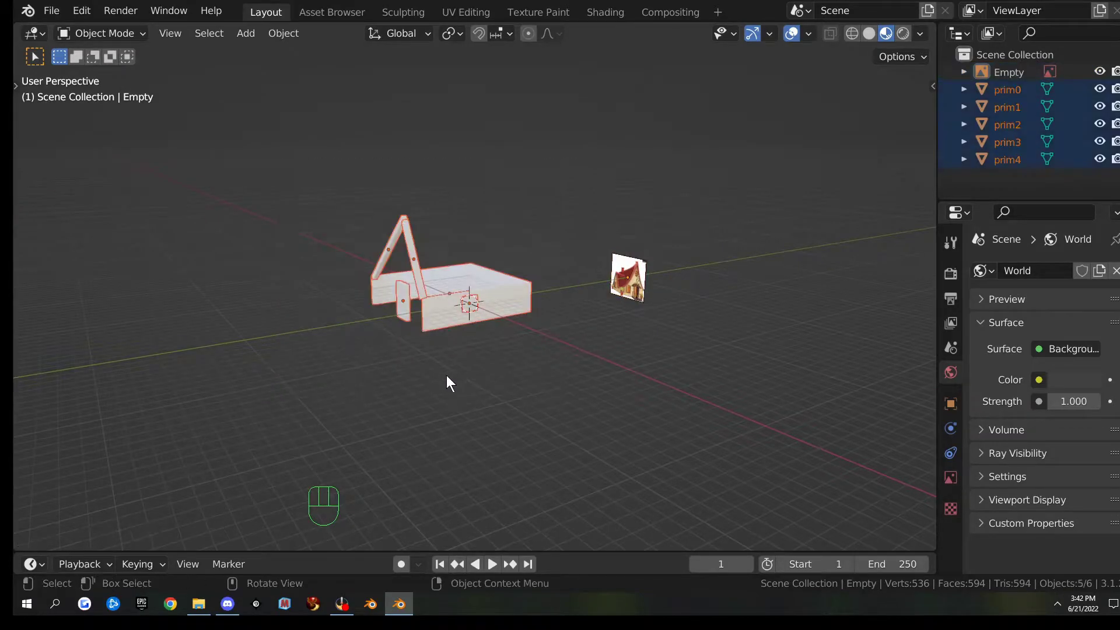
pyautogui.press('KP_1')
pyautogui.scroll(3, 452, 361)
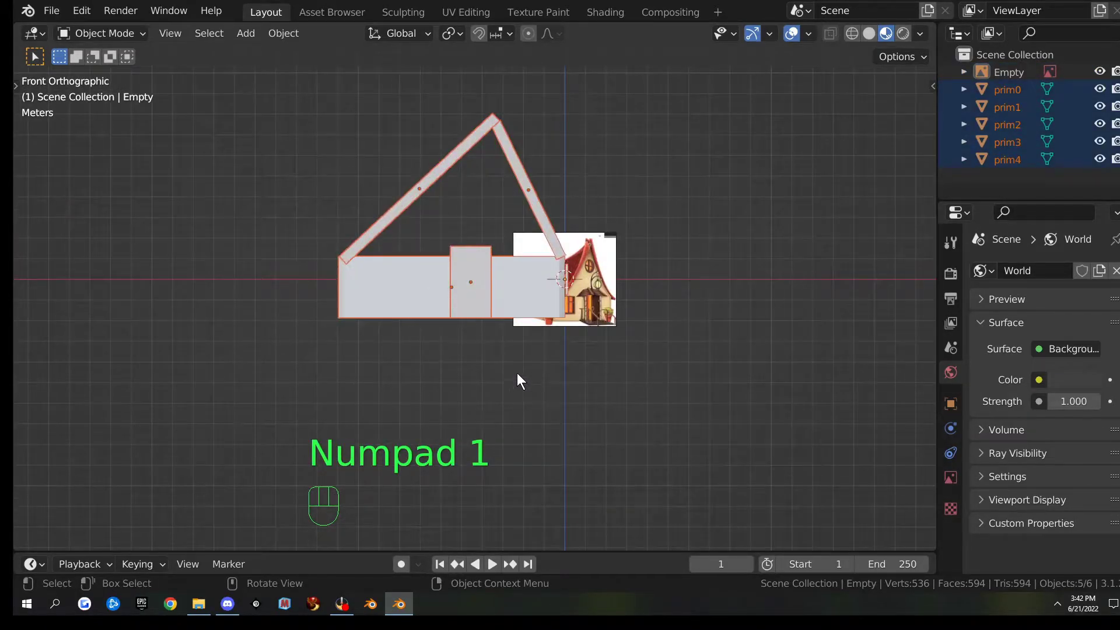
pyautogui.press('g')
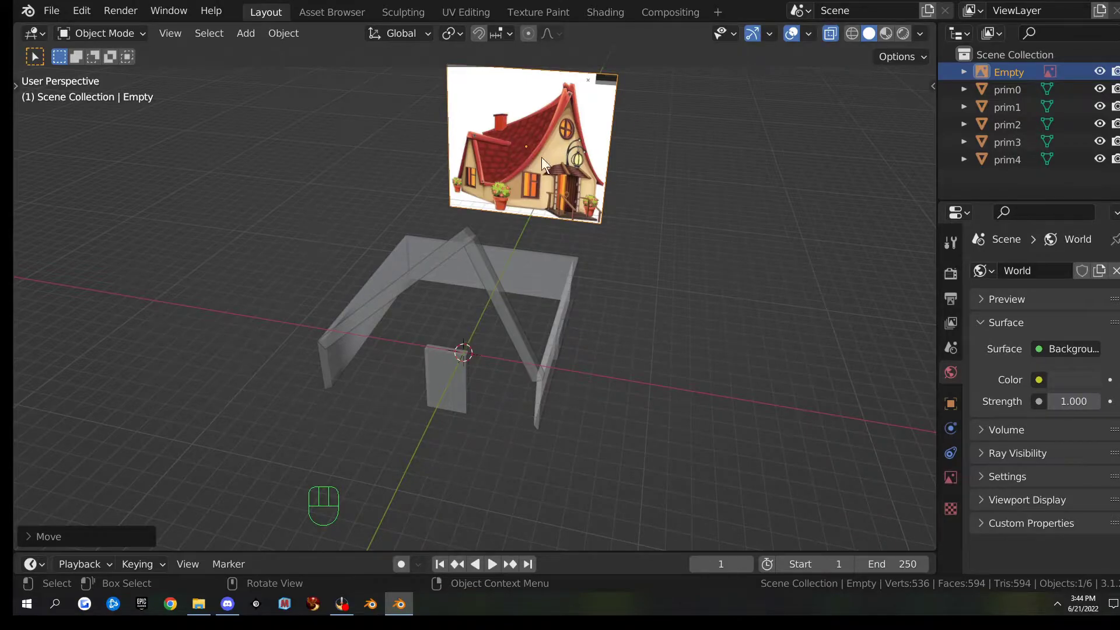
# - Place the cottage reference image beside the house frame on the negative X side, checking its position in front view
pyautogui.click(566, 169)
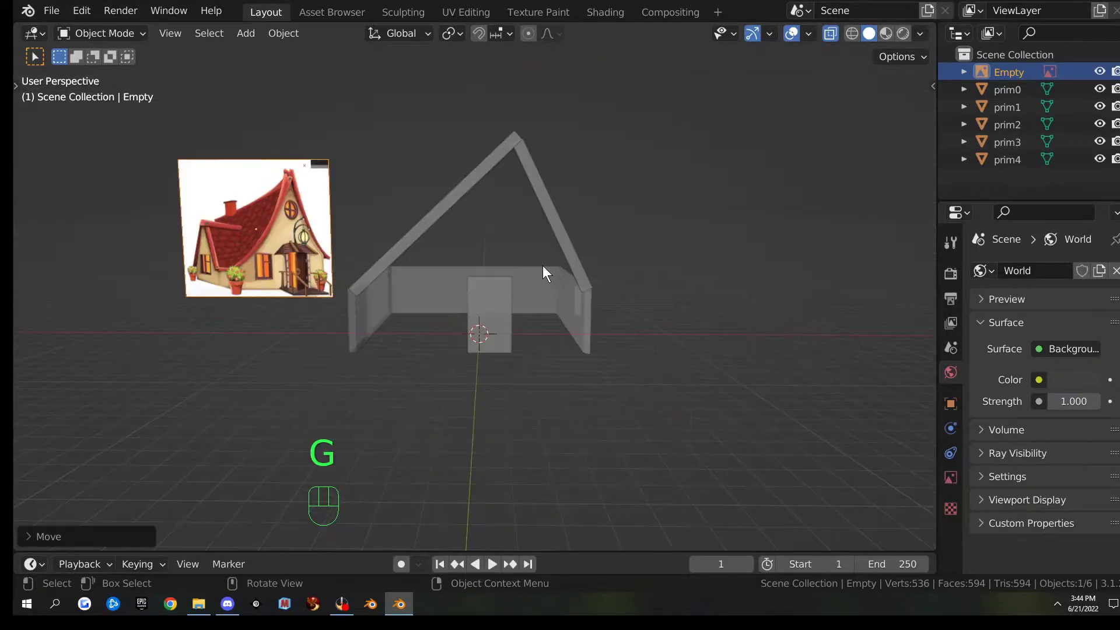
pyautogui.press('KP_1')
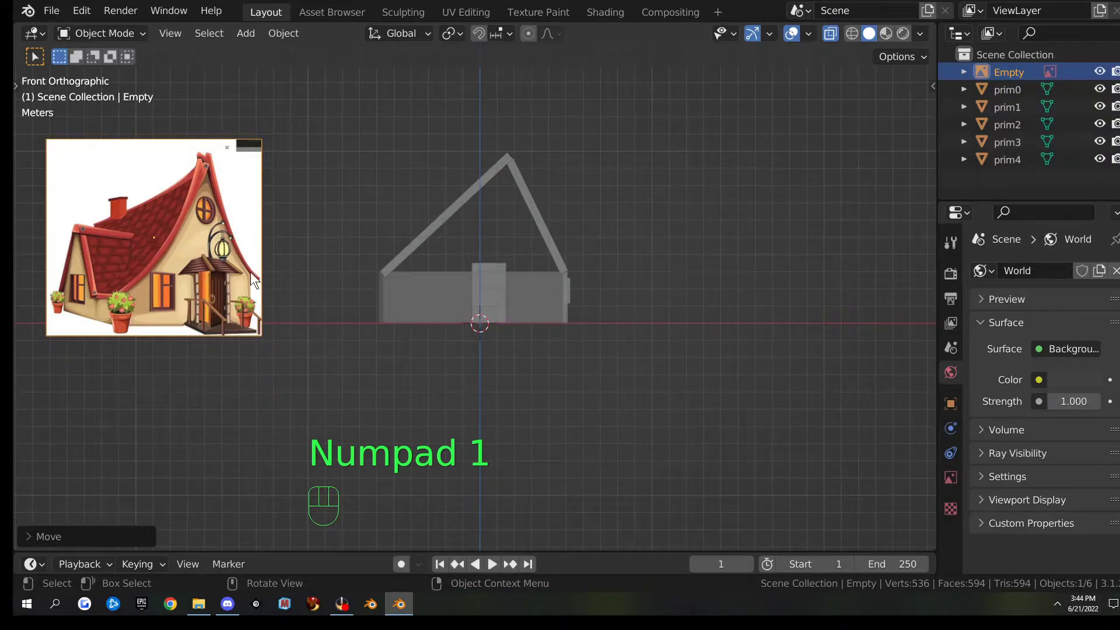
pyautogui.scroll(1, 659, 283)
pyautogui.scroll(-1, 613, 275)
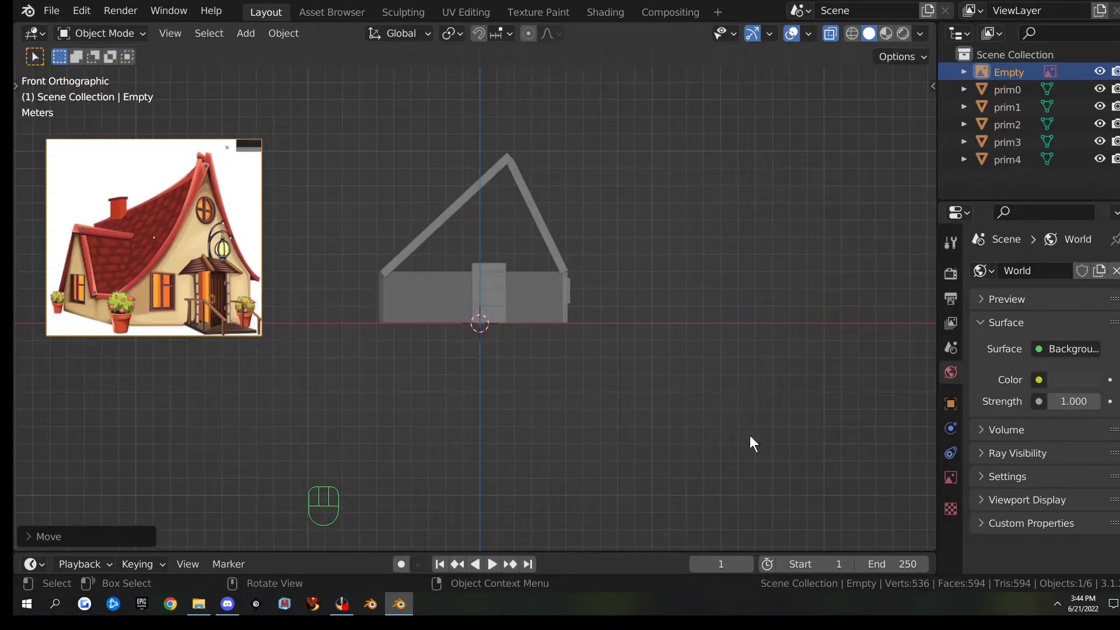
# - Examine the repositioned house frame from the front and in perspective, including its walls, door, window and gable beams
pyautogui.scroll(2, 479, 324)
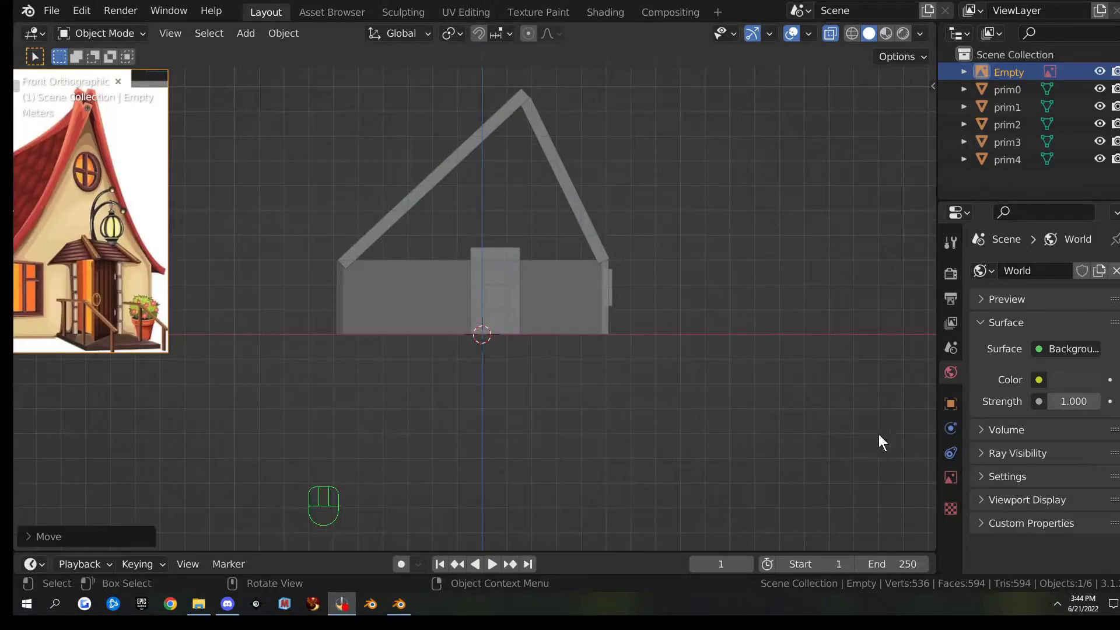
pyautogui.scroll(3, 637, 464)
pyautogui.scroll(-2, 618, 401)
pyautogui.scroll(-2, 617, 401)
pyautogui.moveTo(600, 370)
pyautogui.mouseDown(button='middle')
pyautogui.moveTo(625, 299)
pyautogui.moveTo(550, 350)
pyautogui.moveTo(611, 359)
pyautogui.mouseUp(button='middle')
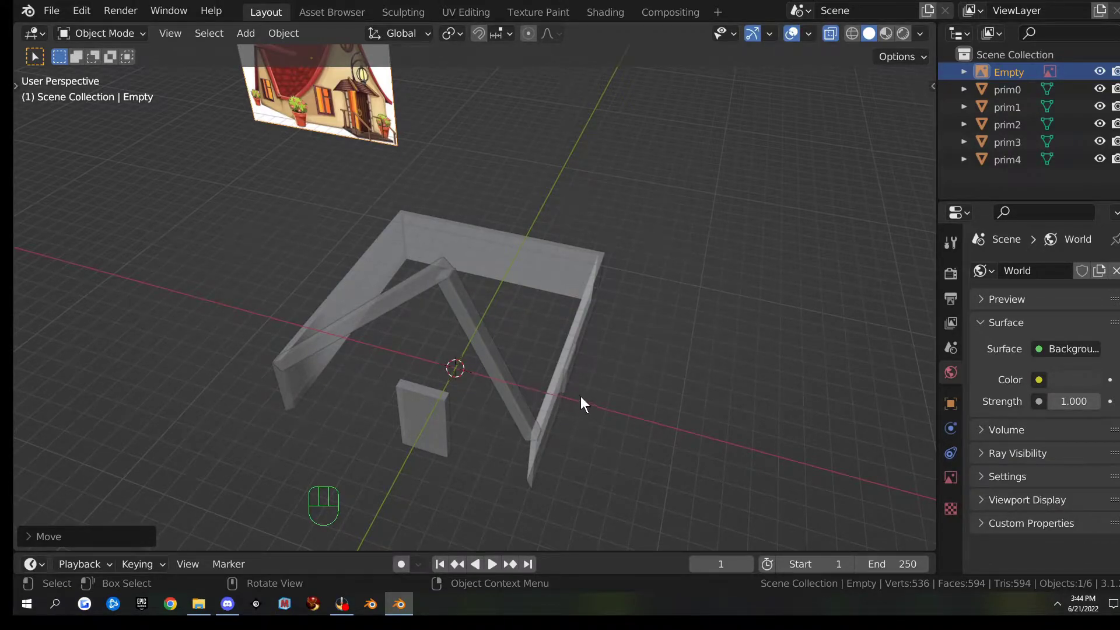
pyautogui.moveTo(649, 365); pyautogui.dragTo(614, 330, button='middle')
pyautogui.scroll(2, 592, 340)
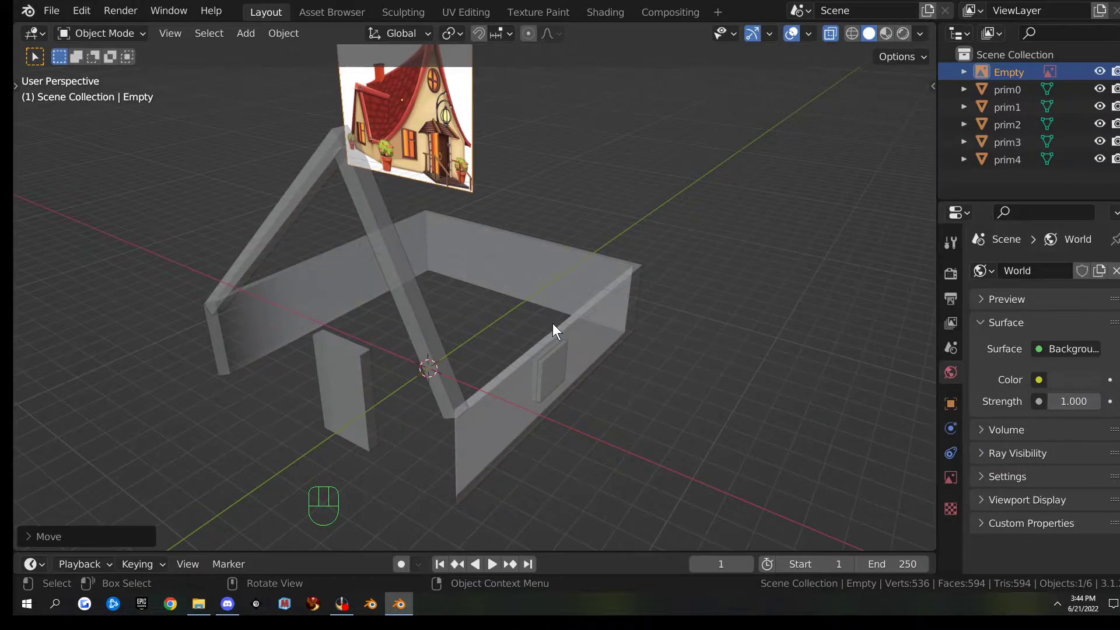
# - Add a plane at the world origin and scale it up uniformly in top view until it reaches the house frame's front
pyautogui.hotkey('shift', 'a')
pyautogui.moveTo(587, 241)
pyautogui.click(628, 239)
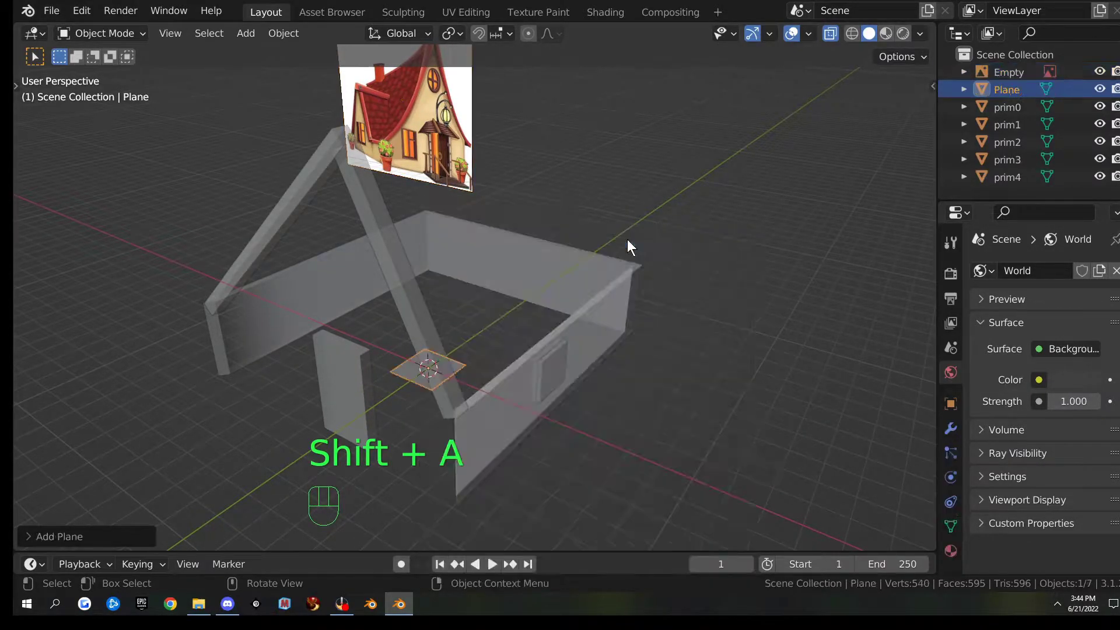
pyautogui.press('KP_7')
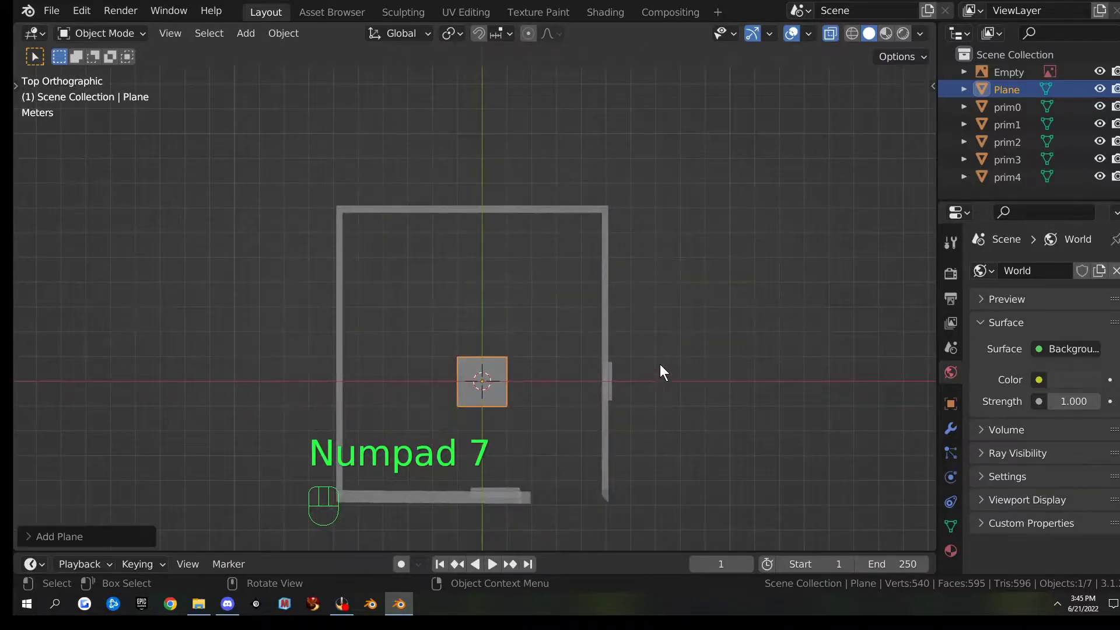
pyautogui.press('s')
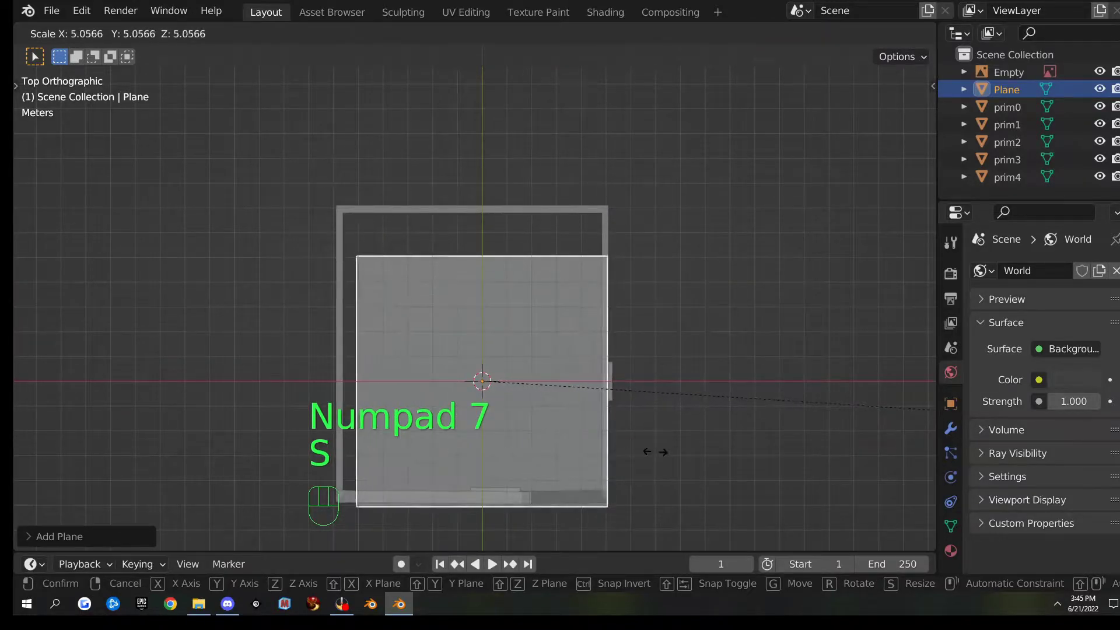
pyautogui.click(597, 447)
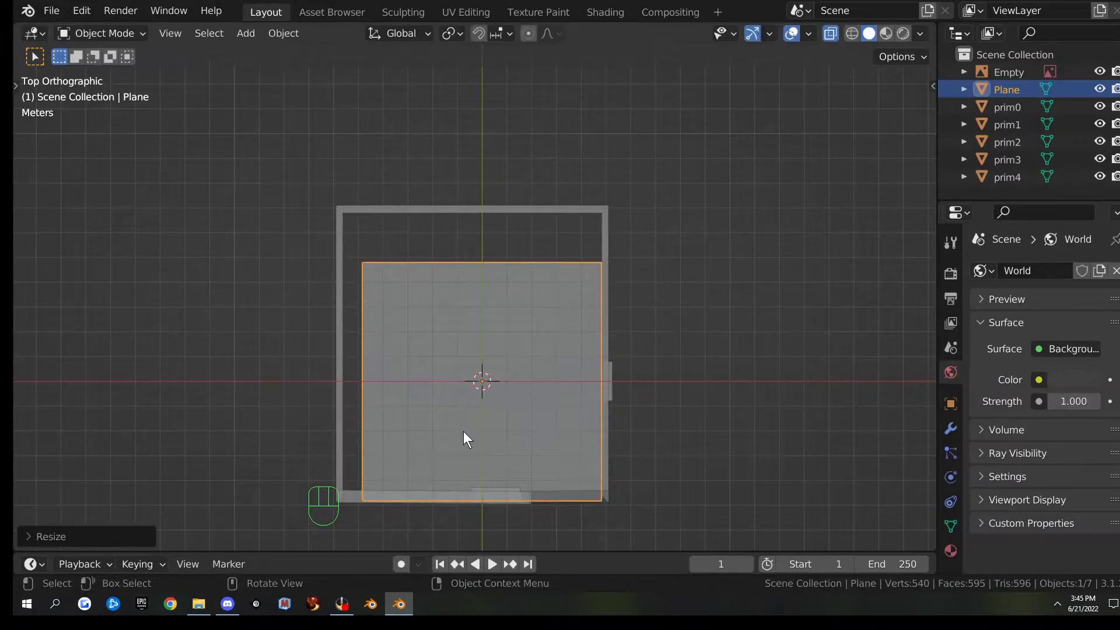
# - Start editing the plane's mesh in edge selection and set the snapping target to edges
pyautogui.press('Tab')
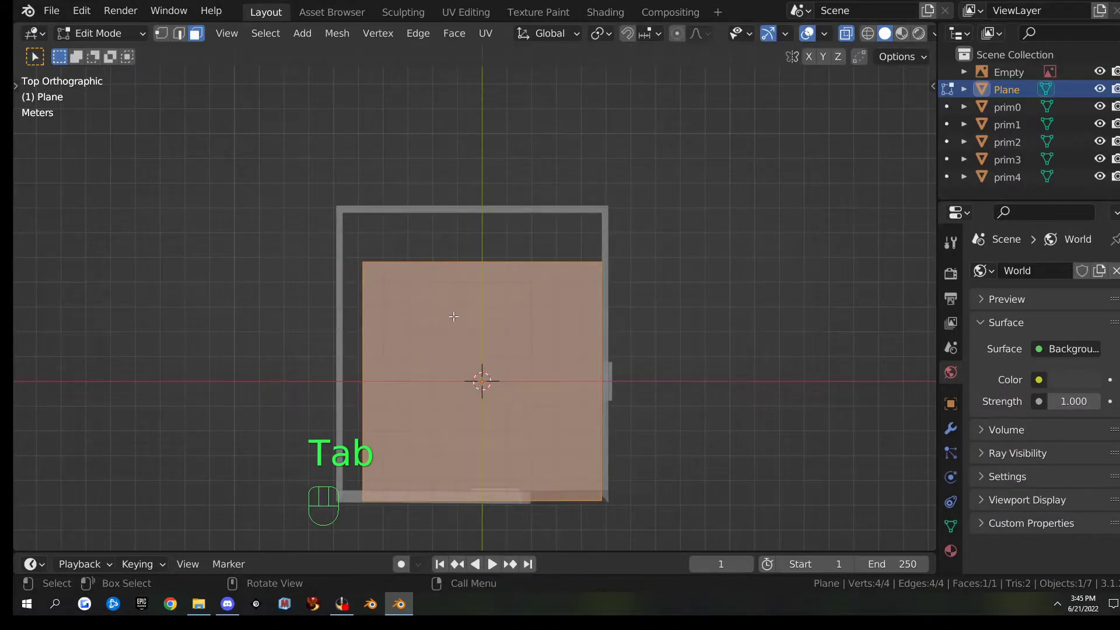
pyautogui.press('2')
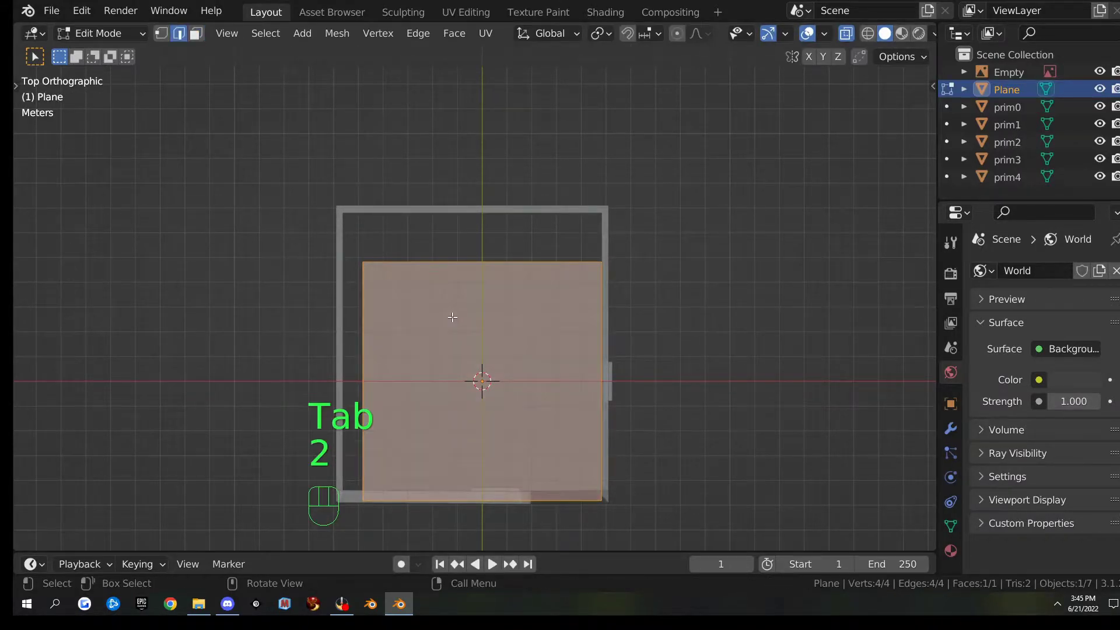
pyautogui.click(649, 34)
pyautogui.click(635, 122)
# - Move the plane's back edge along Y and snap it to the outer edge of the back wall
pyautogui.click(523, 264)
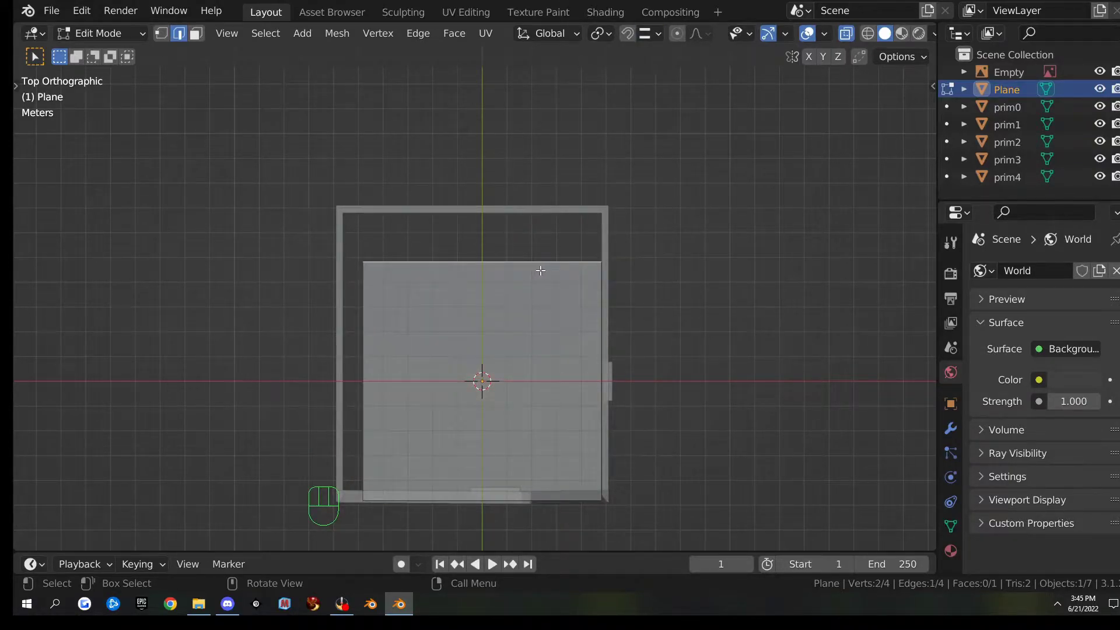
pyautogui.press('g')
pyautogui.press('ctrl')
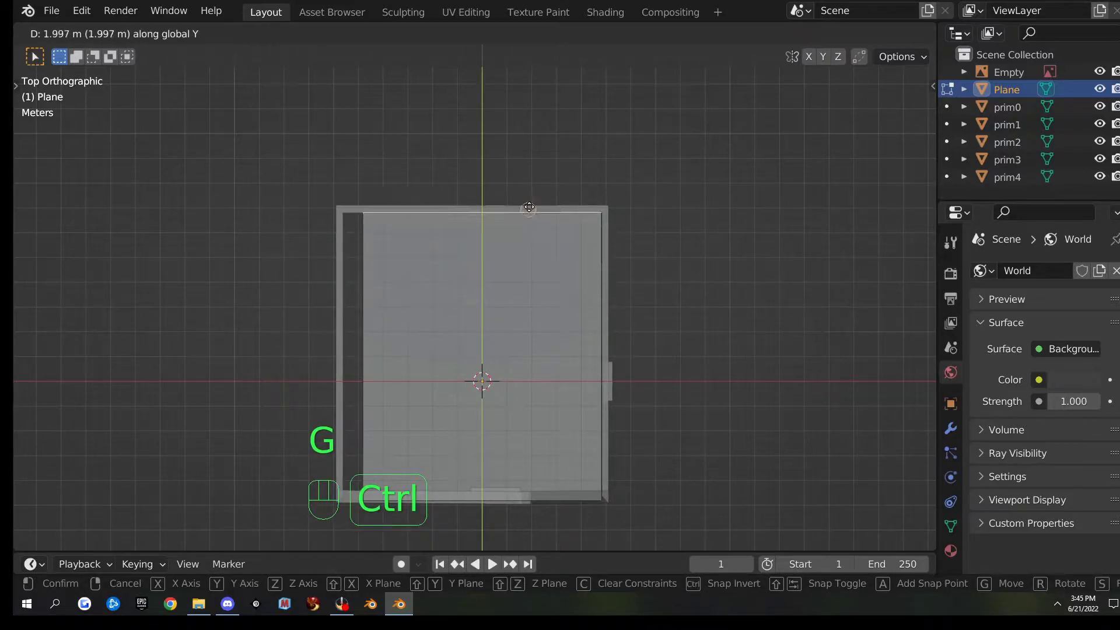
pyautogui.click(528, 205)
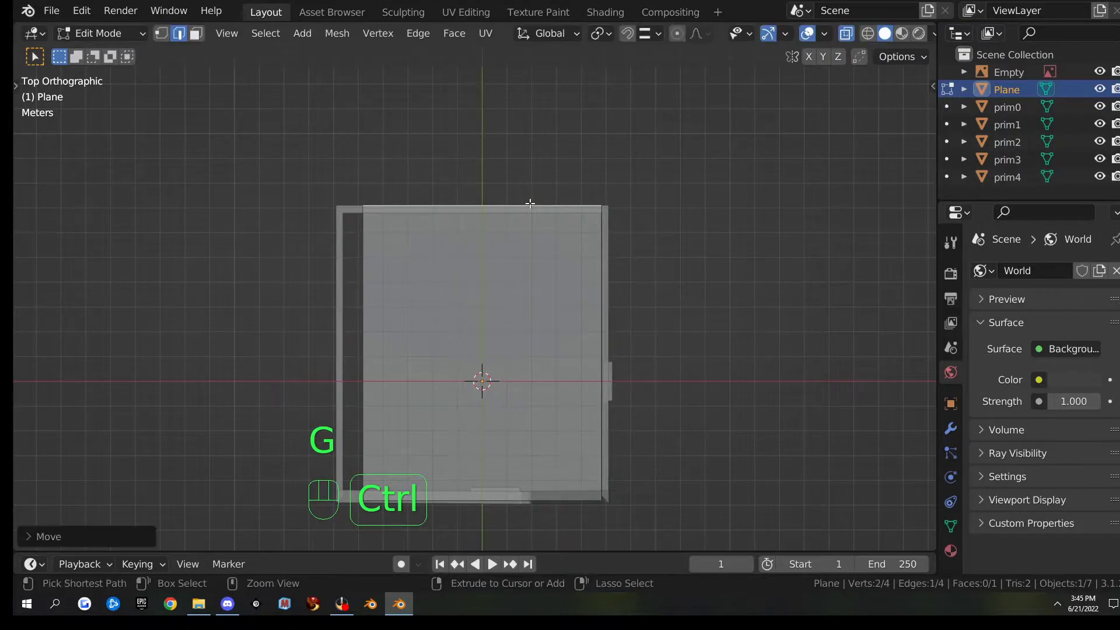
# - Move the plane's negative X edge outward and snap it to the outer edge of that side wall
pyautogui.click(368, 321)
pyautogui.press('g')
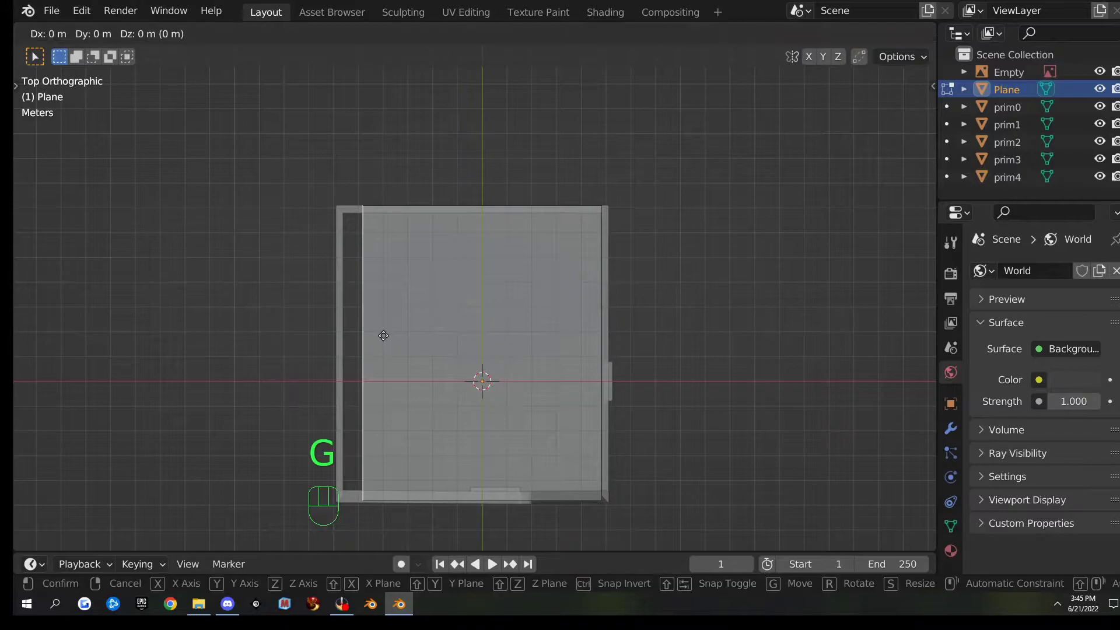
pyautogui.press('ctrl')
pyautogui.click(334, 339)
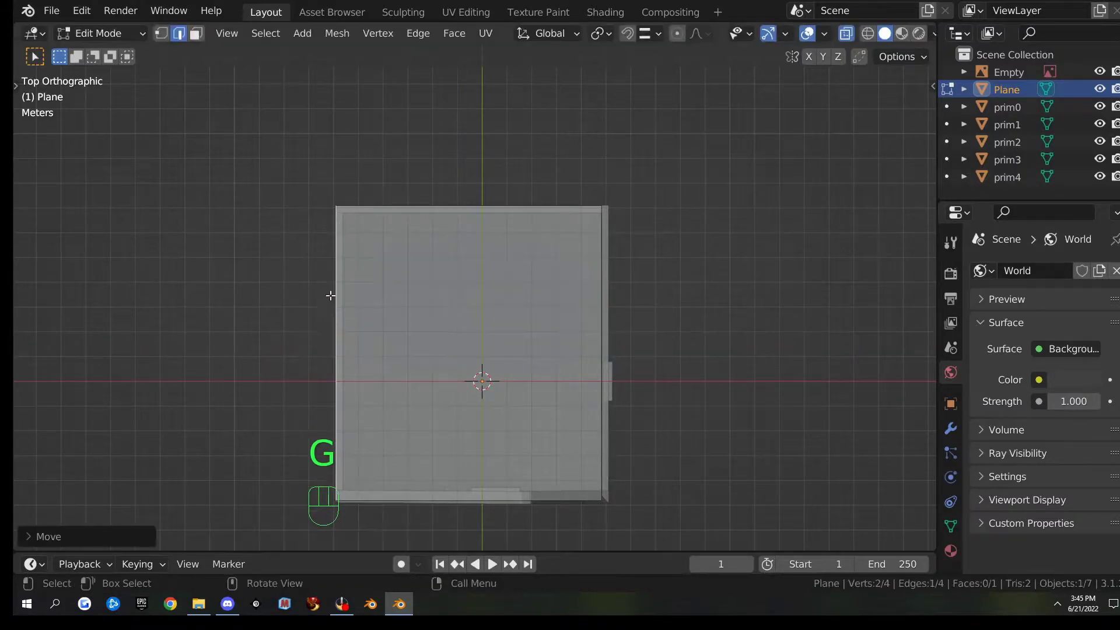
# - Move the plane's positive X edge along X and snap it to the outer face of the wall with the window
pyautogui.scroll(4, 330, 333)
pyautogui.keyDown('shift'); pyautogui.moveTo(375, 348); pyautogui.dragTo(275, 264, button='middle'); pyautogui.keyUp('shift')
pyautogui.click(465, 300)
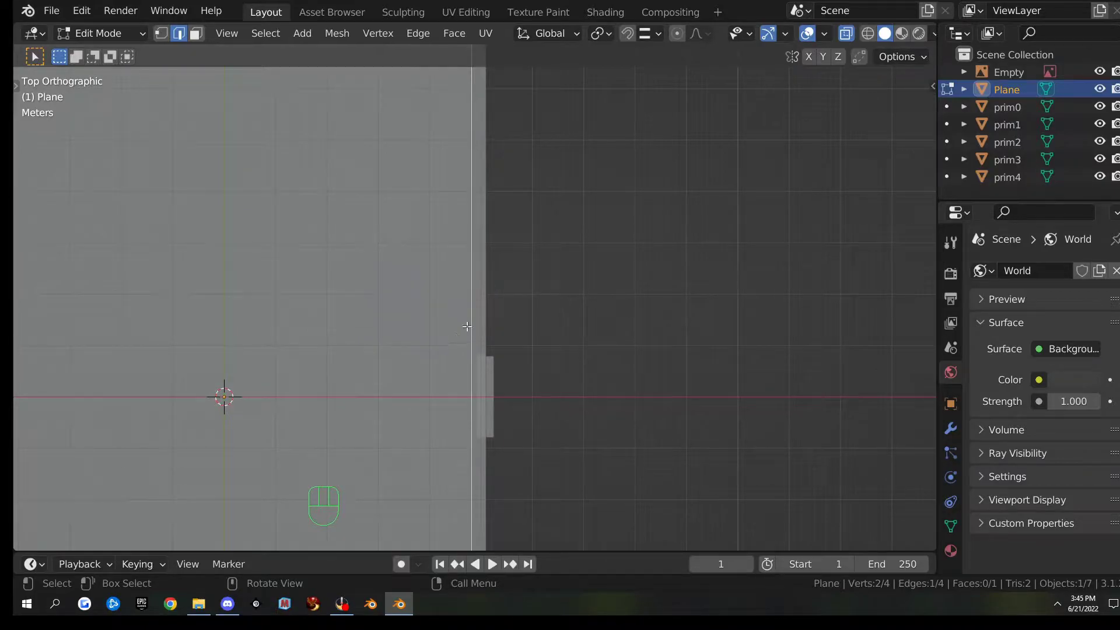
pyautogui.press('g')
pyautogui.press('x')
pyautogui.press('ctrl')
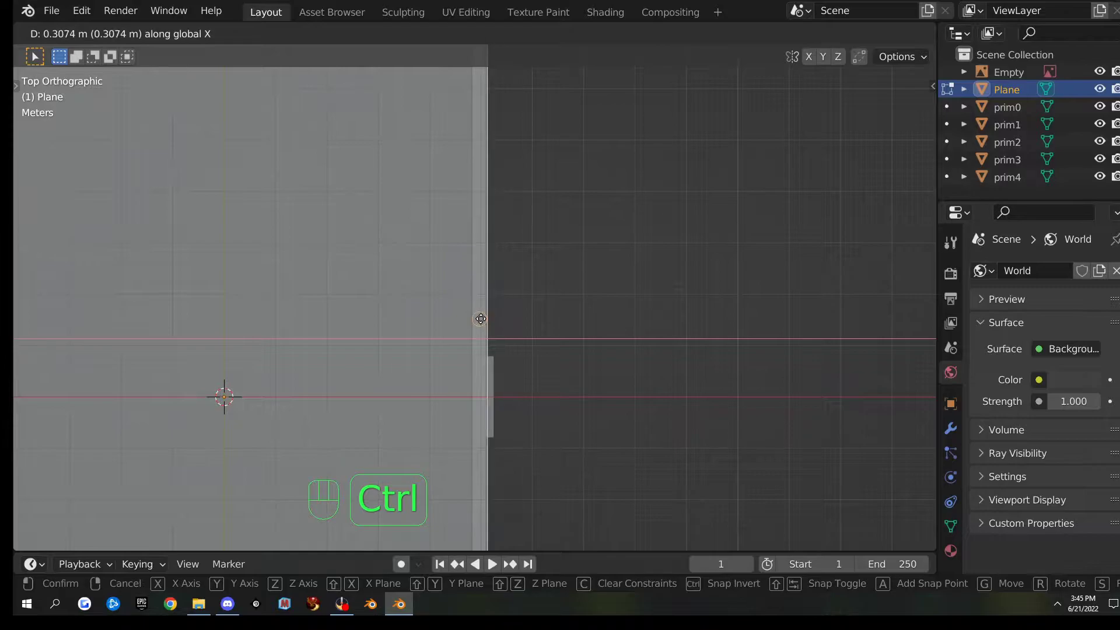
pyautogui.click(484, 319)
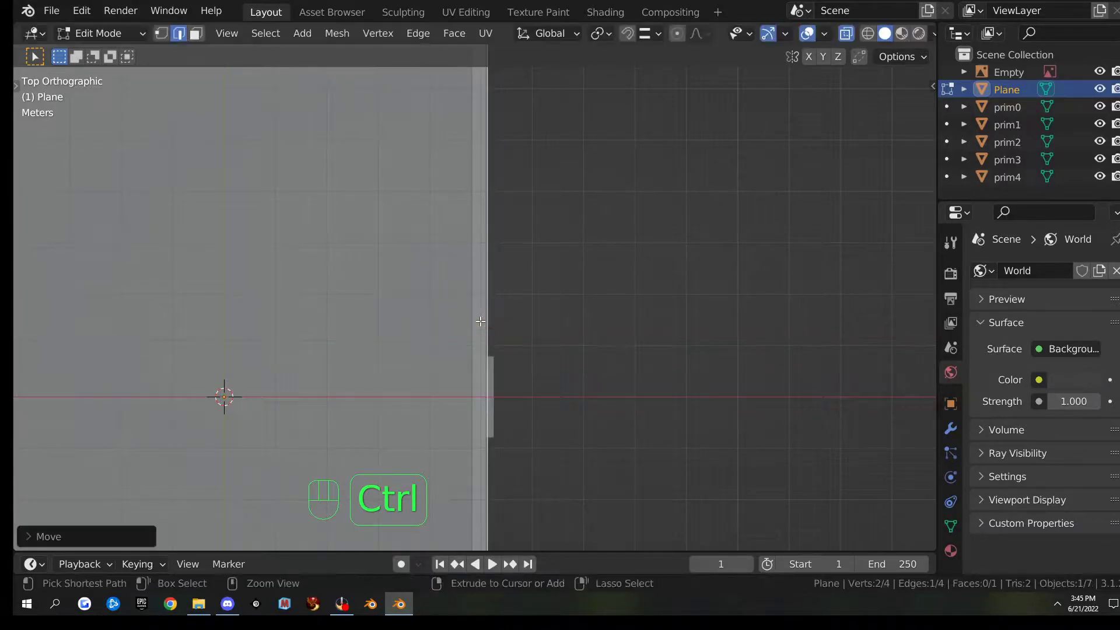
# - Move the plane's front edge along Y and snap it to the outermost front line of the house frame
pyautogui.scroll(-5, 414, 345)
pyautogui.keyDown('shift'); pyautogui.moveTo(413, 345); pyautogui.dragTo(472, 225, button='middle'); pyautogui.keyUp('shift')
pyautogui.scroll(4, 487, 263)
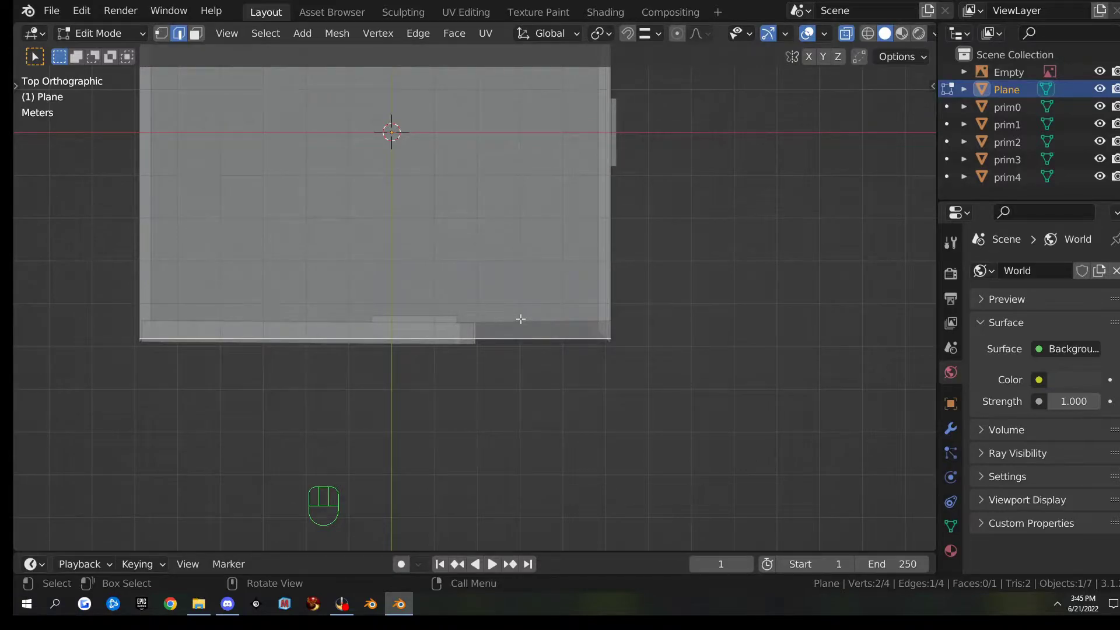
pyautogui.press('g')
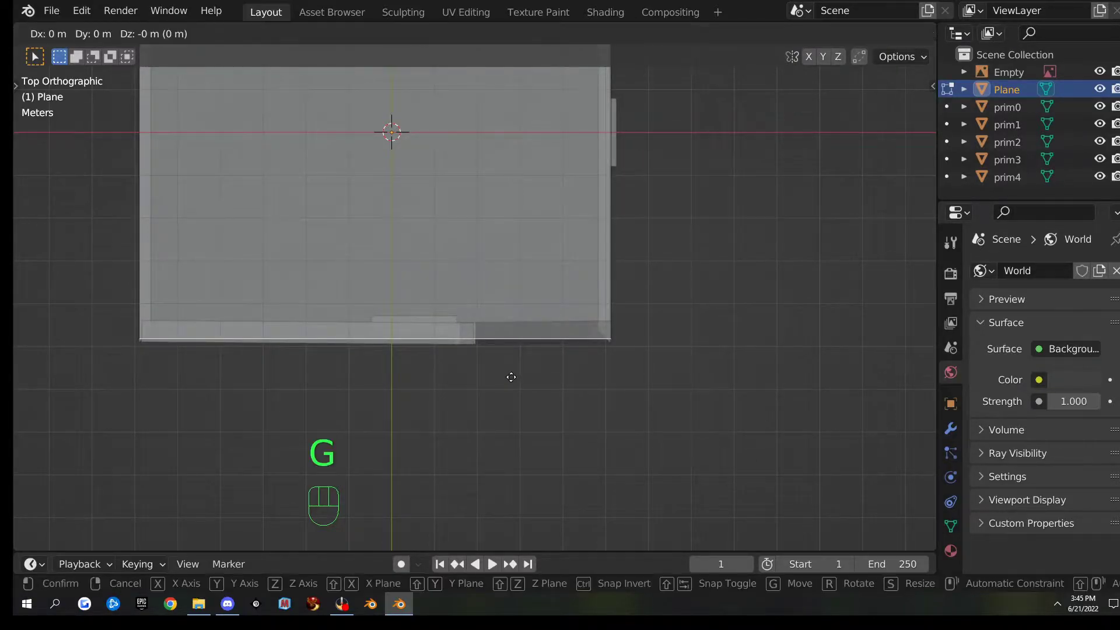
pyautogui.press('y')
pyautogui.press('ctrl')
pyautogui.click(390, 346)
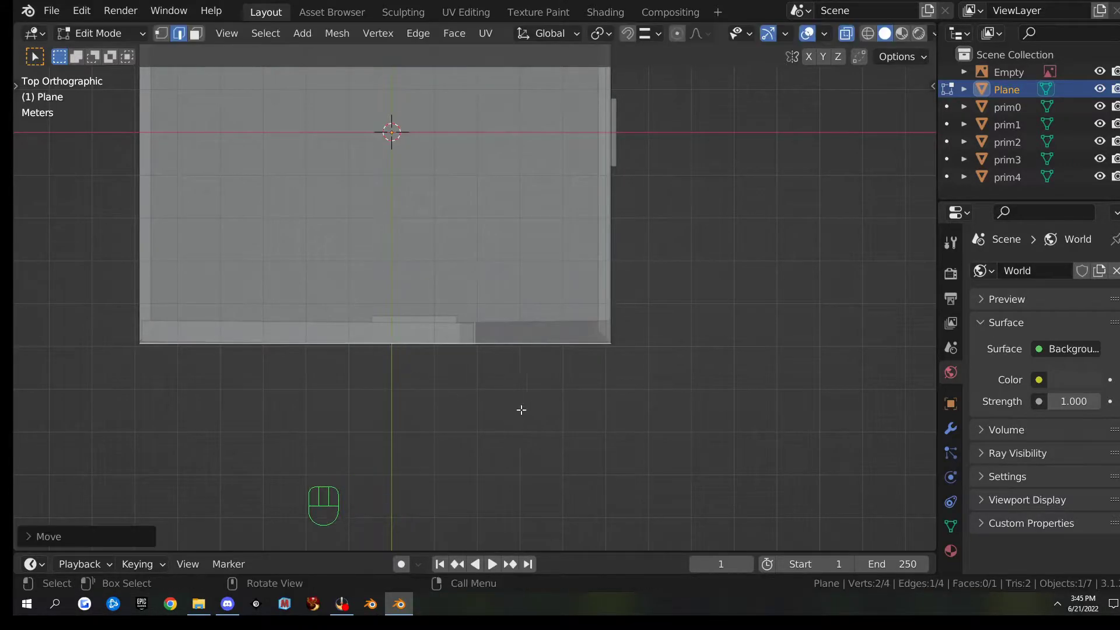
# - Extrude the plane's face by -1.5 m so the block extends below the walls as the house's base
pyautogui.scroll(-2, 512, 408)
pyautogui.moveTo(595, 370); pyautogui.dragTo(96, 253, button='middle')
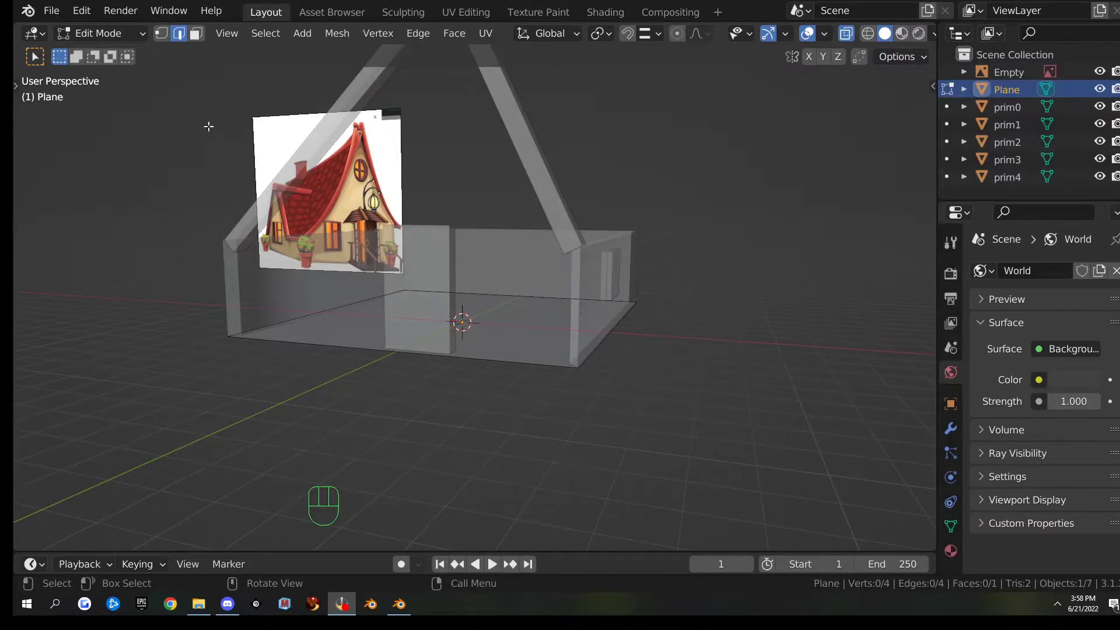
pyautogui.press('3')
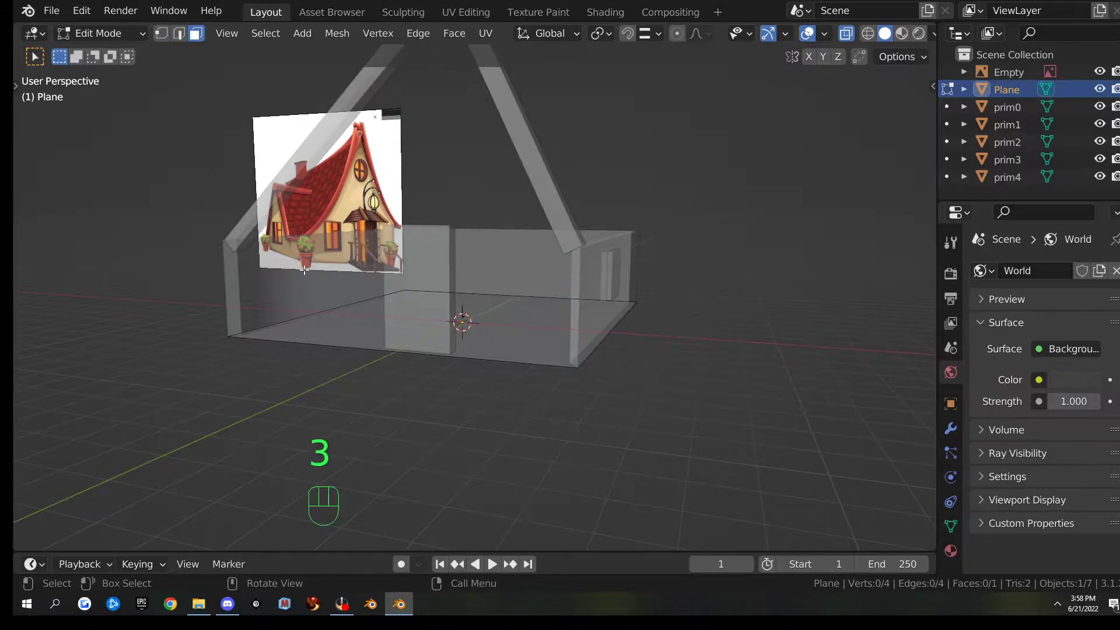
pyautogui.click(461, 321)
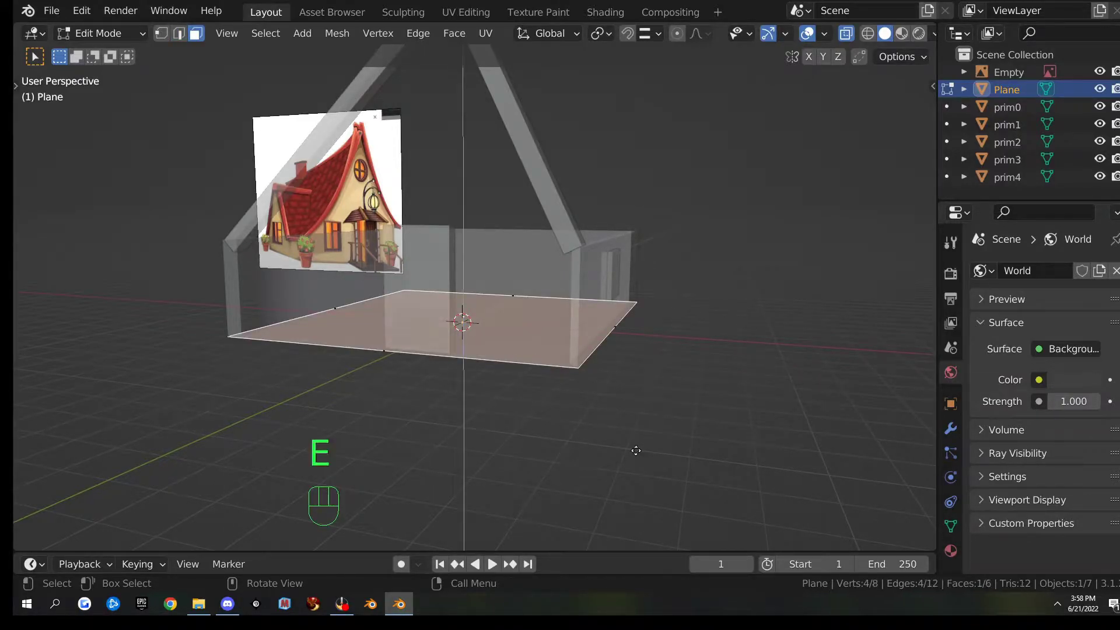
pyautogui.press('e')
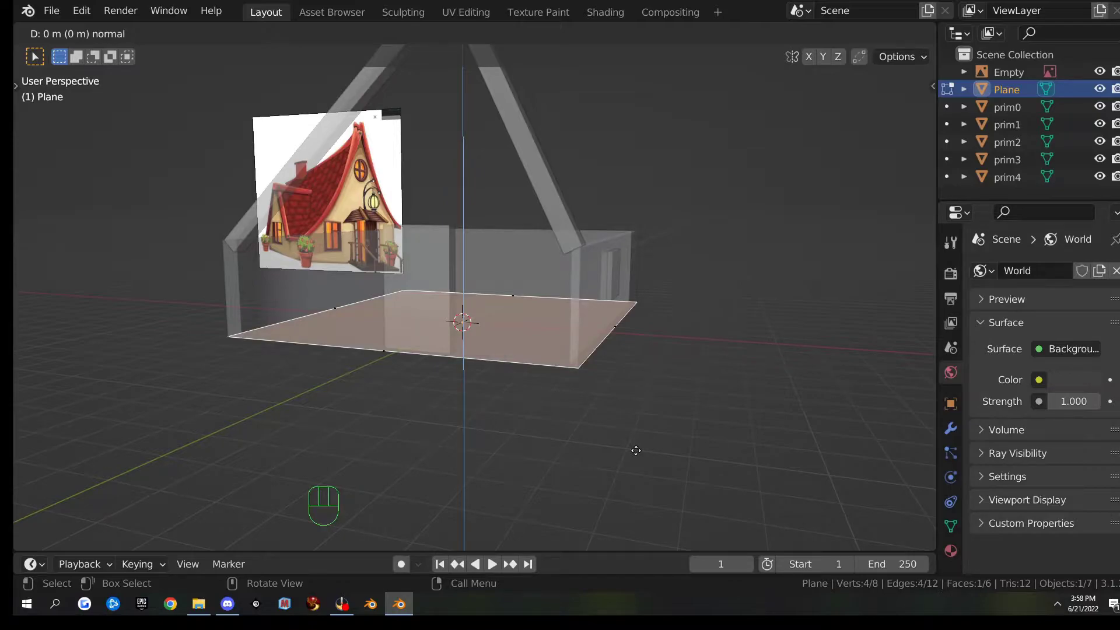
pyautogui.write('1.')
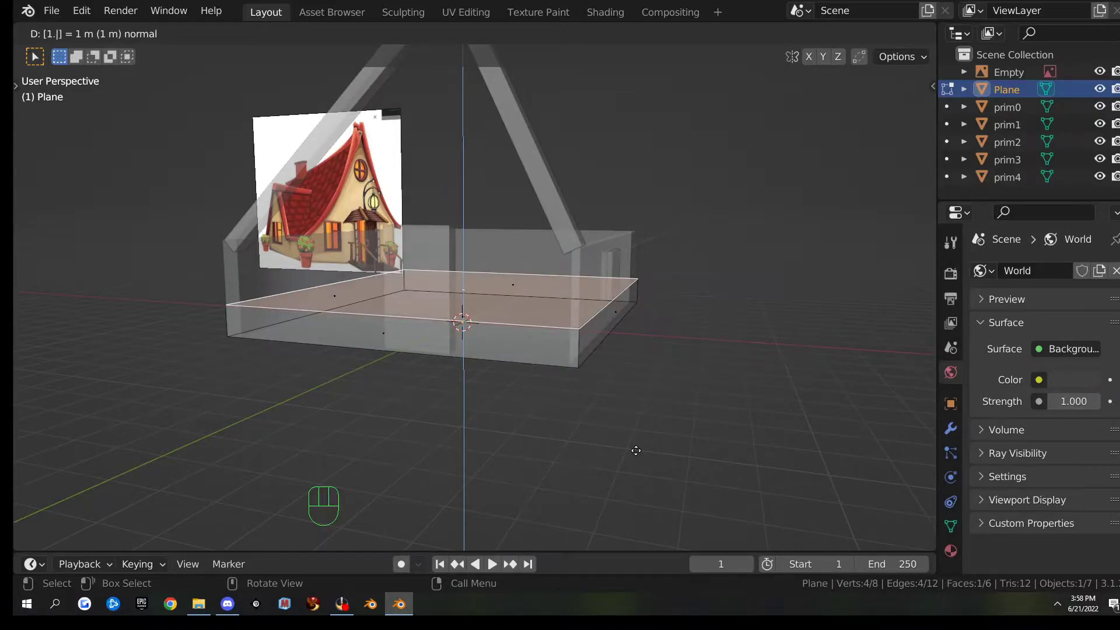
pyautogui.write('5')
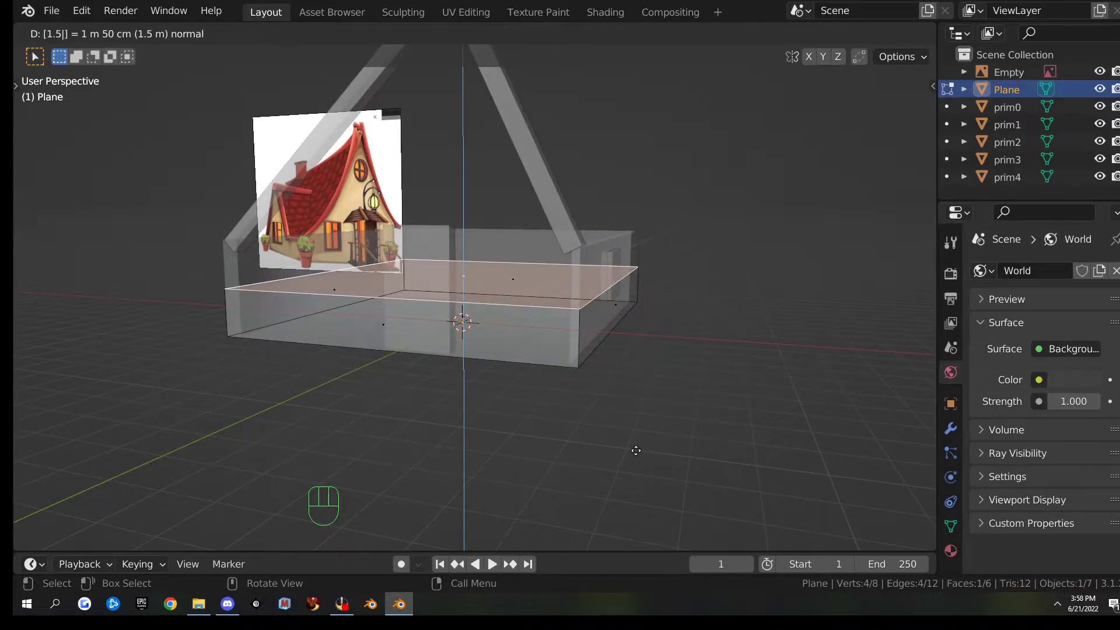
pyautogui.press('-')
pyautogui.press('Return')
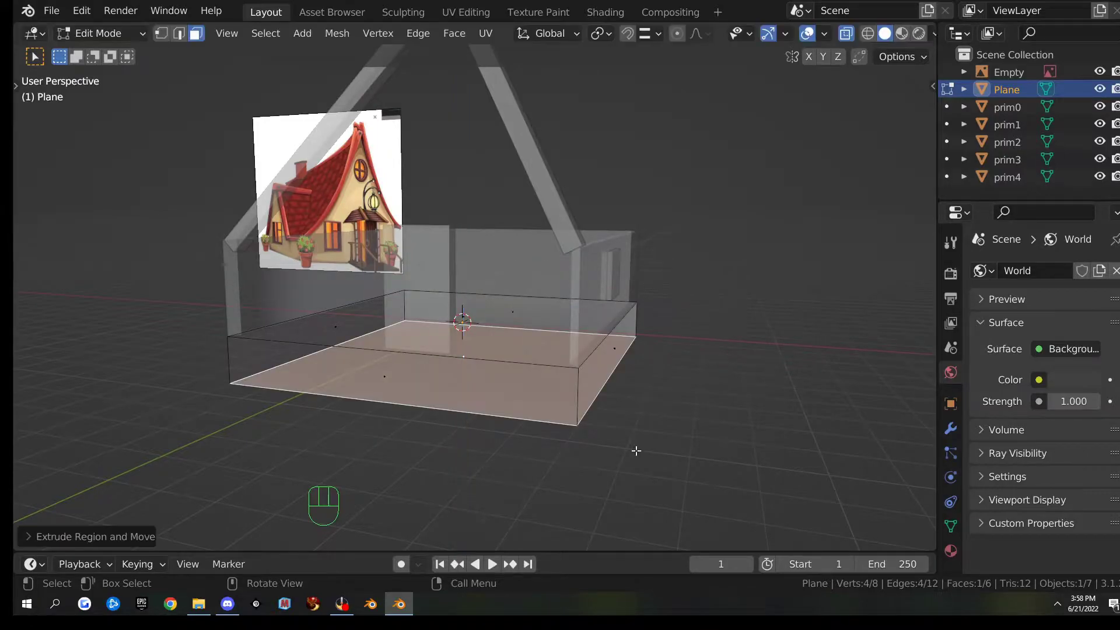
# - Turn off X-ray display and enable the Face Orientation overlay to check the normals of the extruded base
pyautogui.moveTo(636, 450); pyautogui.dragTo(326, 377, button='middle')
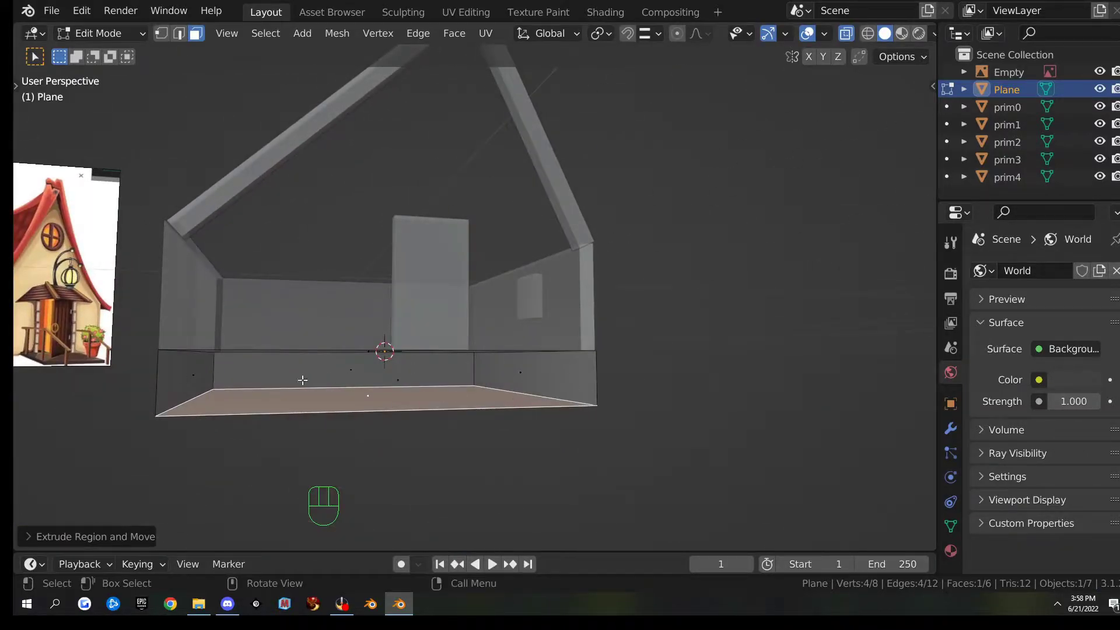
pyautogui.moveTo(787, 364); pyautogui.dragTo(897, 376, button='middle')
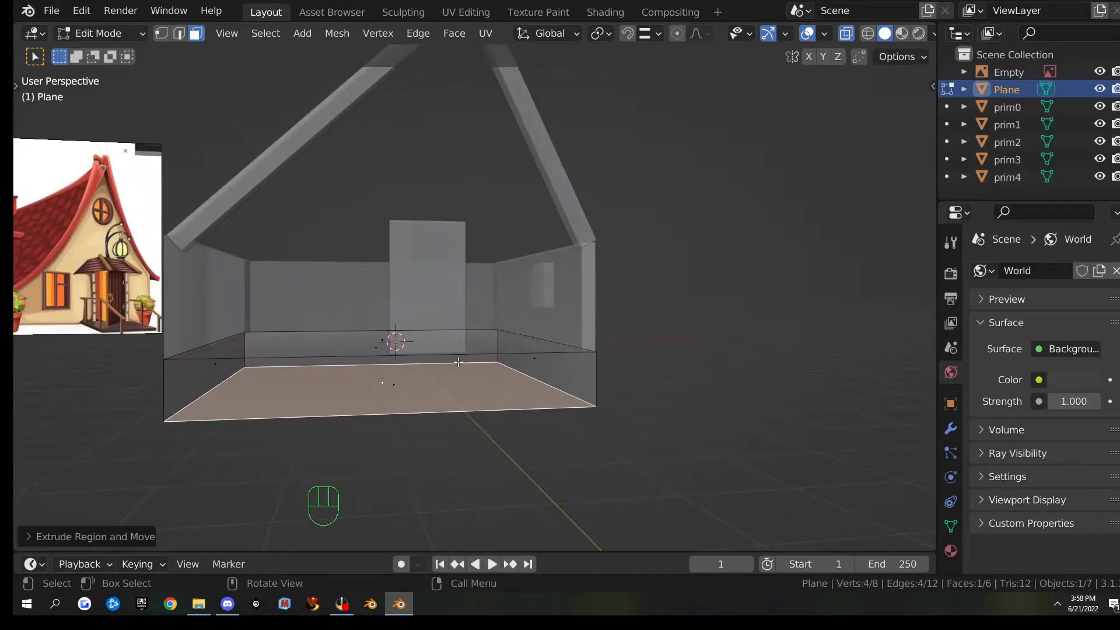
pyautogui.moveTo(709, 365); pyautogui.dragTo(542, 367, button='middle')
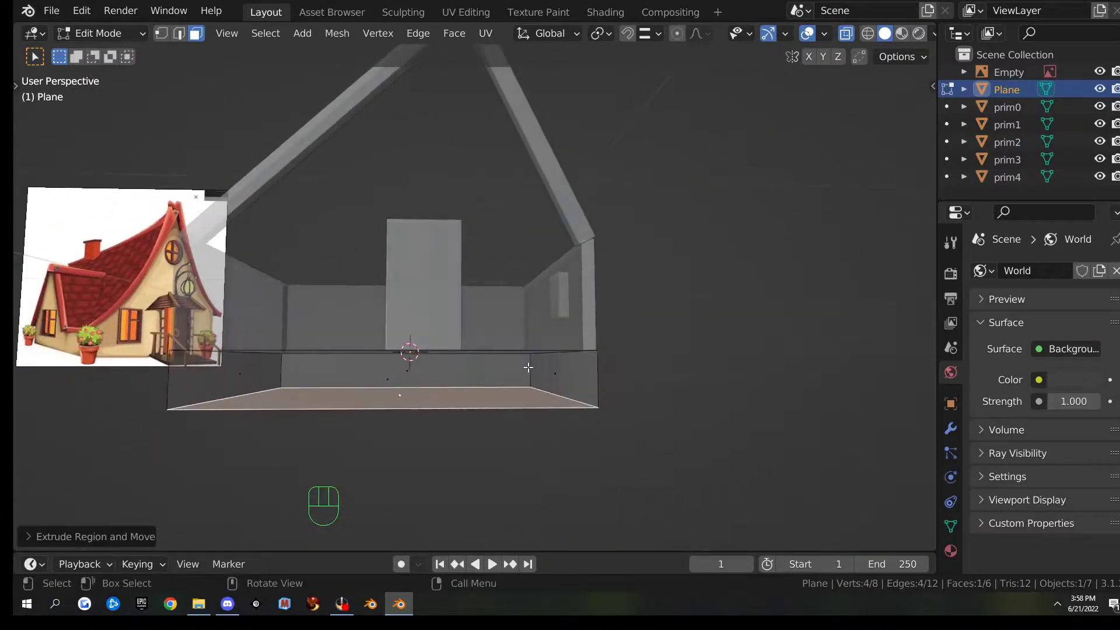
pyautogui.moveTo(640, 350); pyautogui.dragTo(612, 368, button='middle')
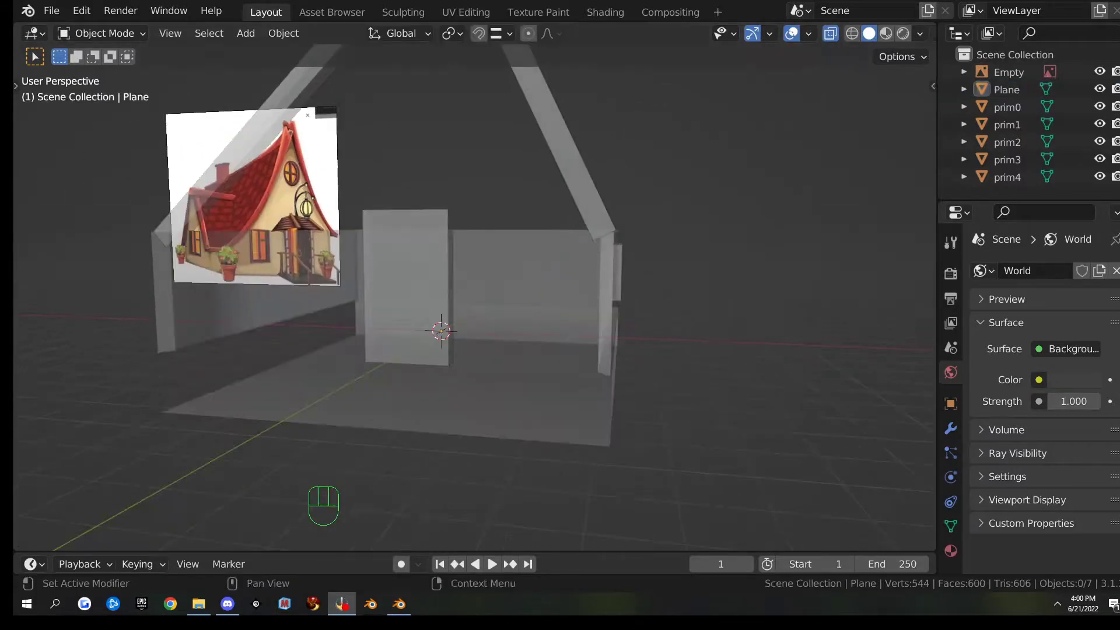
pyautogui.moveTo(505, 468); pyautogui.dragTo(519, 449, button='middle')
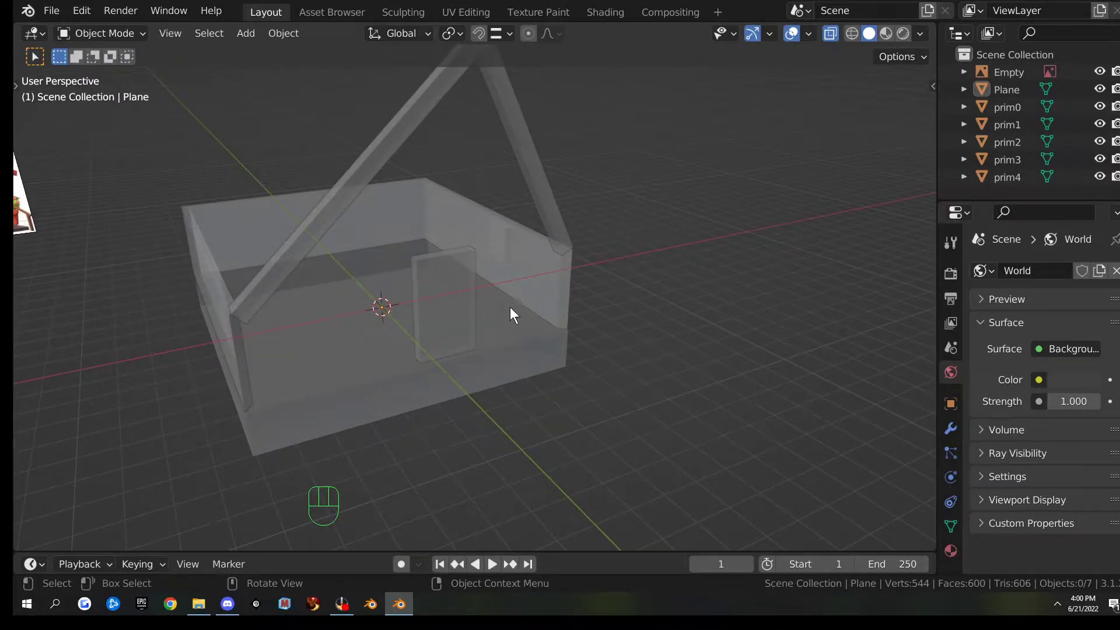
pyautogui.moveTo(289, 405); pyautogui.dragTo(601, 326, button='middle')
pyautogui.hotkey('alt', 'z')
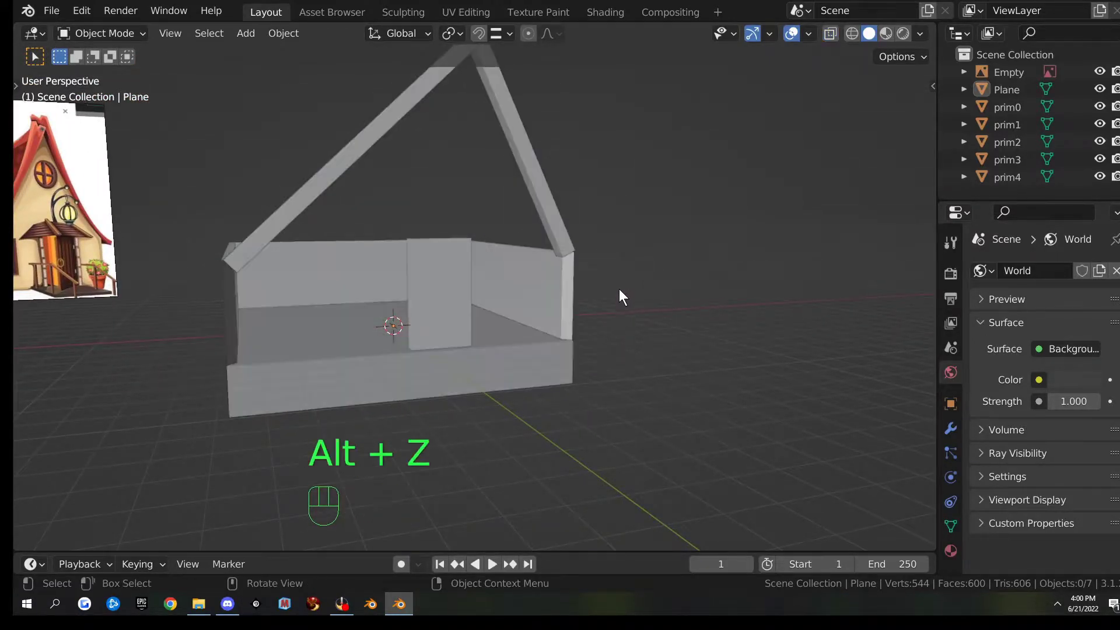
pyautogui.click(808, 32)
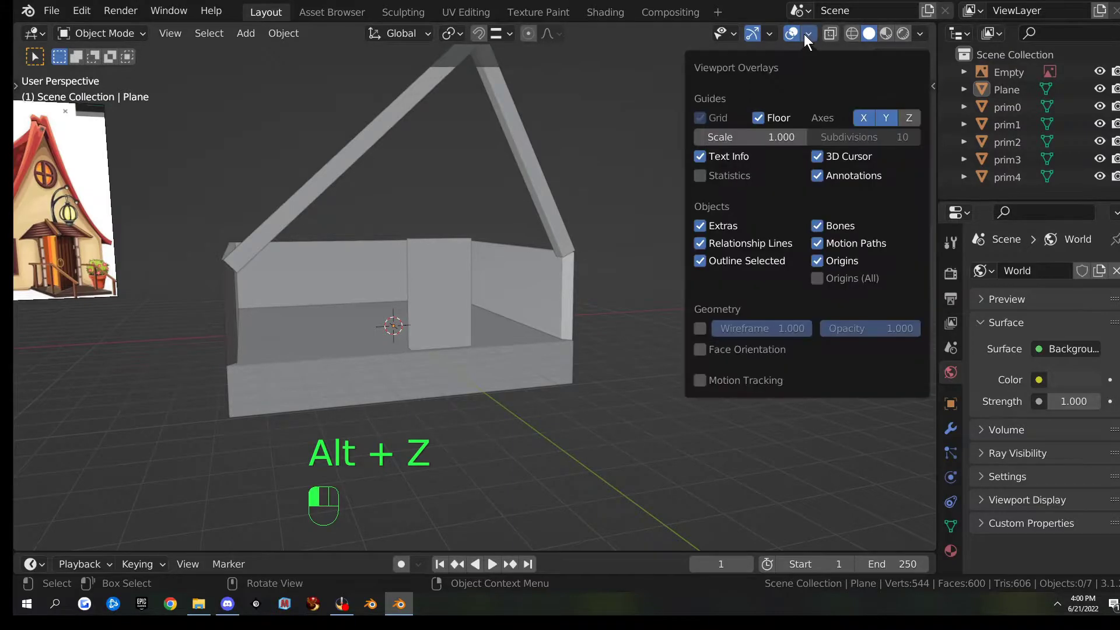
pyautogui.click(699, 350)
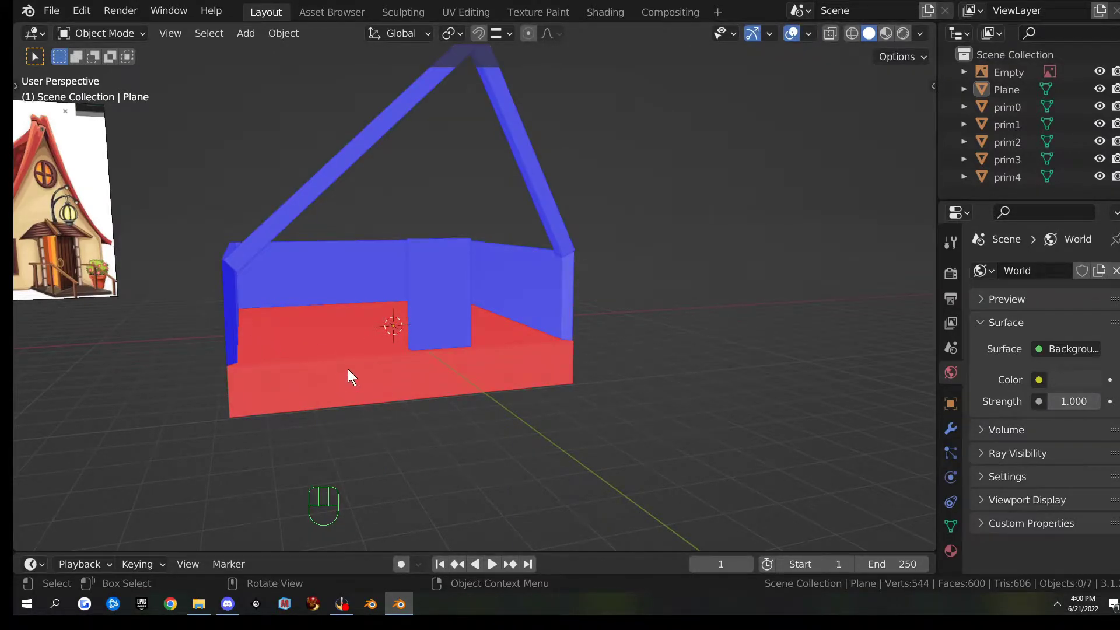
# - Recalculate the normals of all the base's faces to point outward and disable the Face Orientation overlay
pyautogui.click(348, 369)
pyautogui.press('Tab')
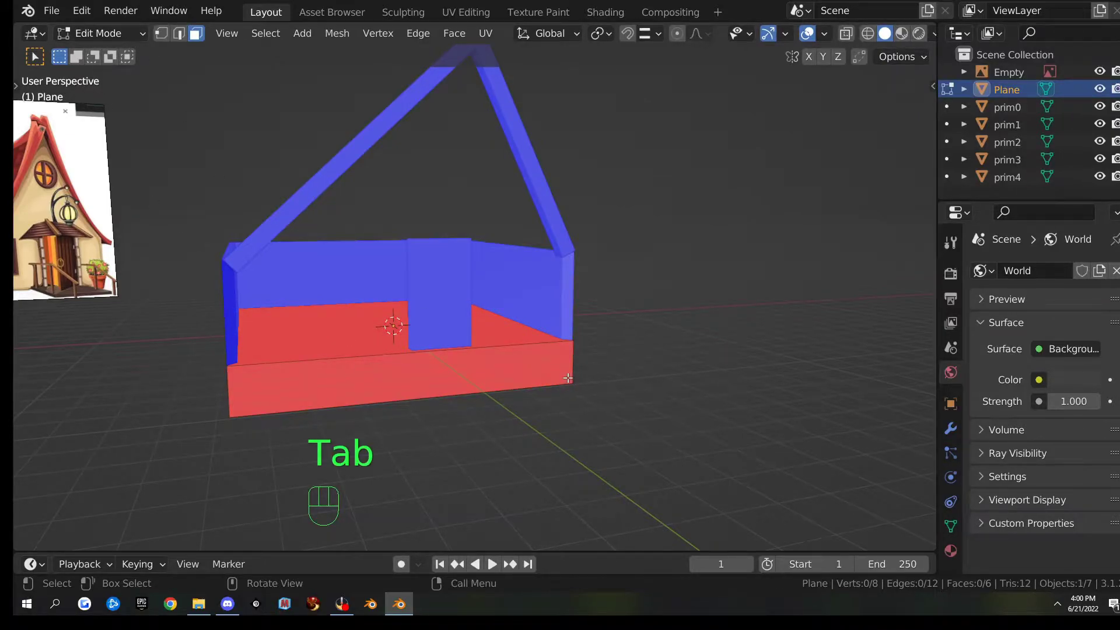
pyautogui.press('a')
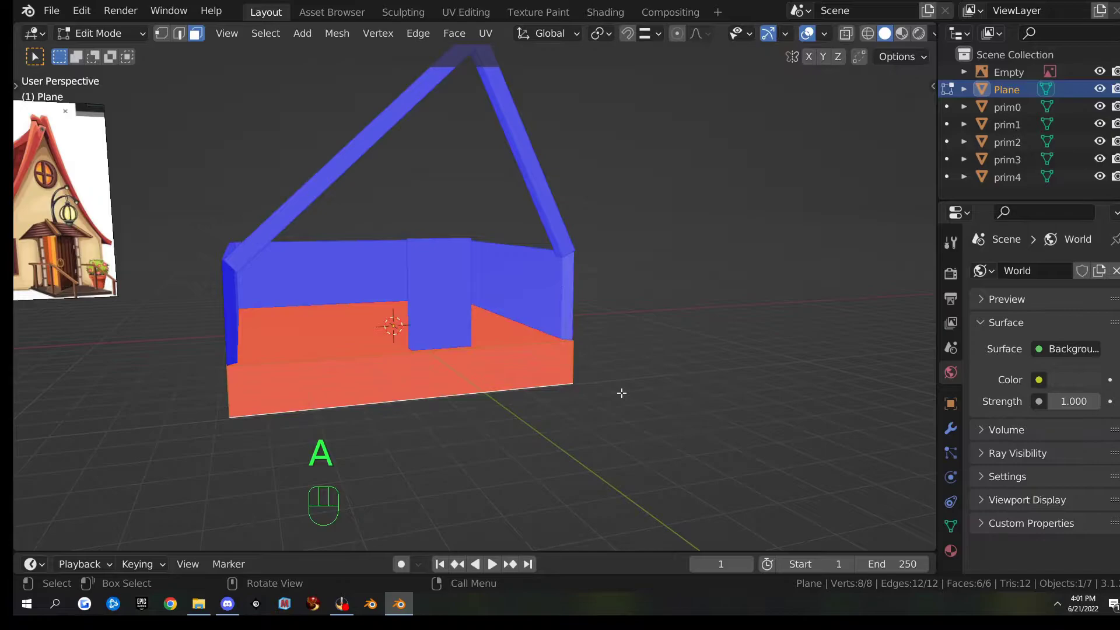
pyautogui.press('shift')
pyautogui.hotkey('shift', 'n')
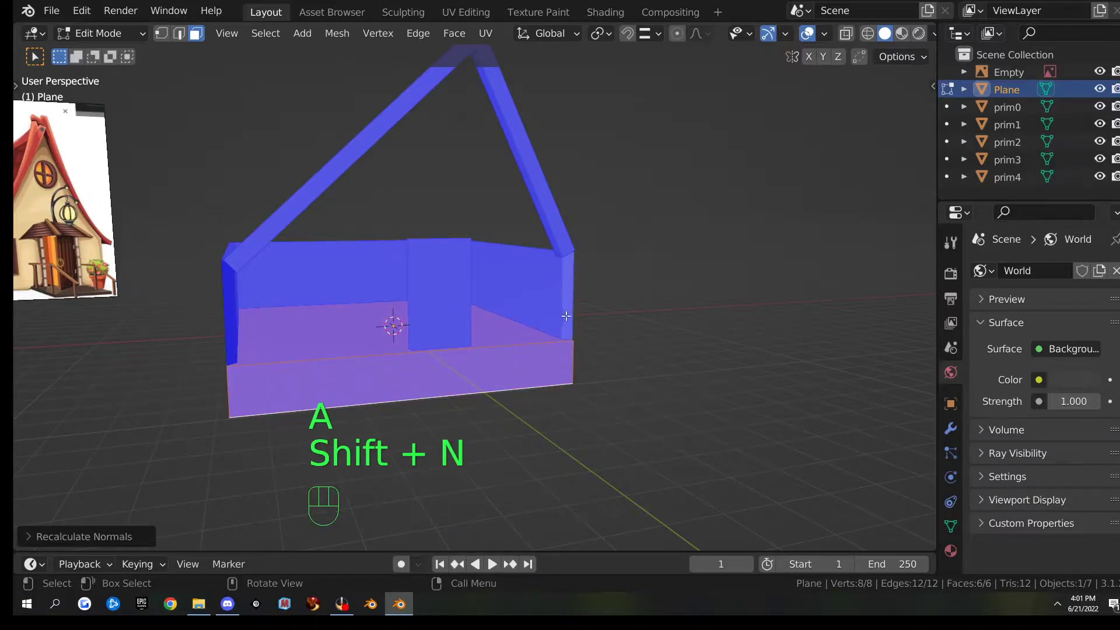
pyautogui.click(824, 33)
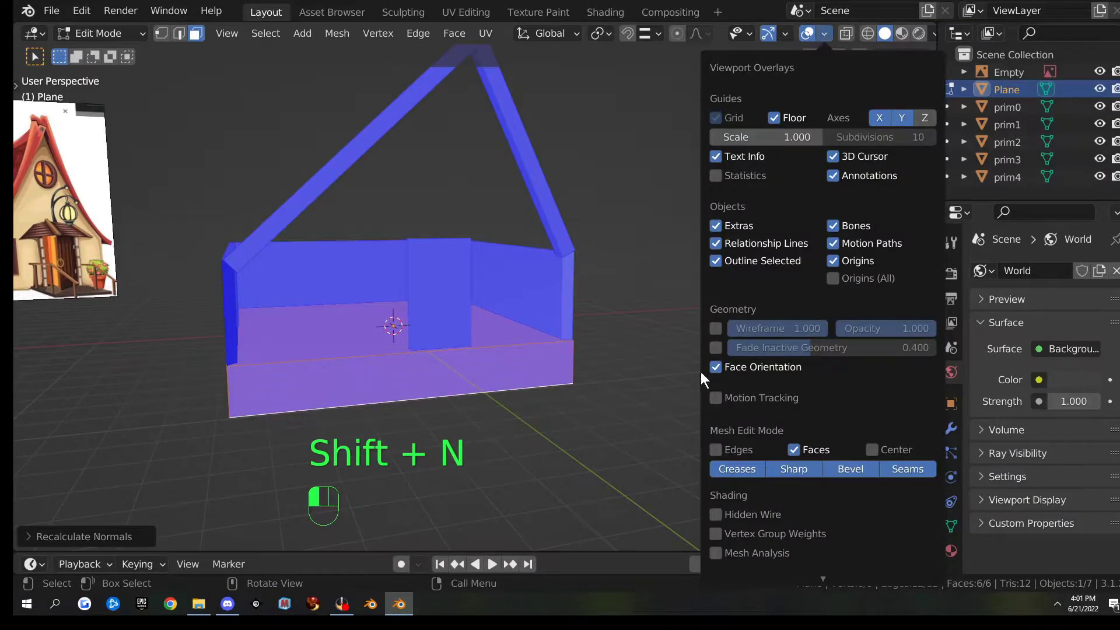
pyautogui.click(716, 367)
pyautogui.moveTo(620, 354); pyautogui.dragTo(559, 345, button='middle')
pyautogui.press('Tab')
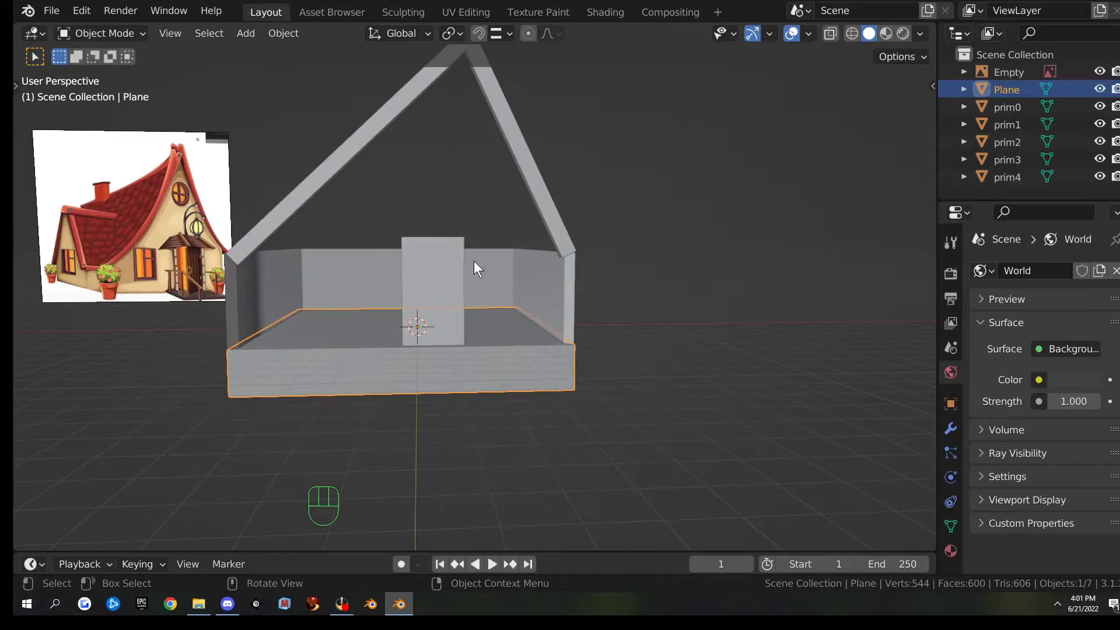
# - Add a cylinder mesh and rotate it 90° about X so its round cap faces the front view
pyautogui.press('KP_1')
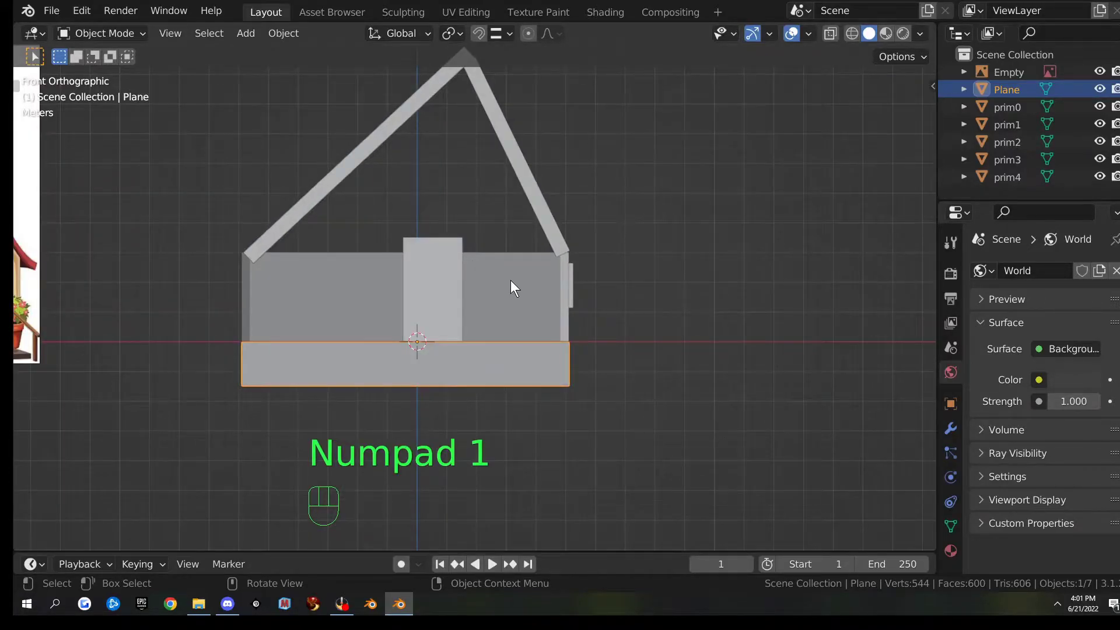
pyautogui.scroll(-3, 514, 286)
pyautogui.scroll(2, 517, 294)
pyautogui.scroll(-2, 516, 294)
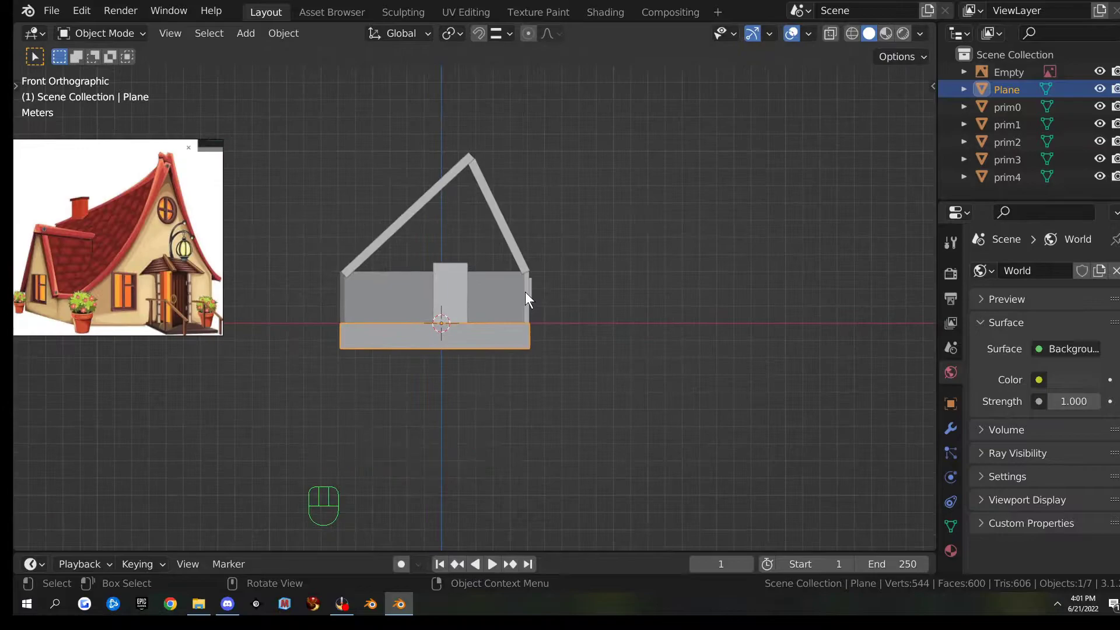
pyautogui.hotkey('shift', 'a')
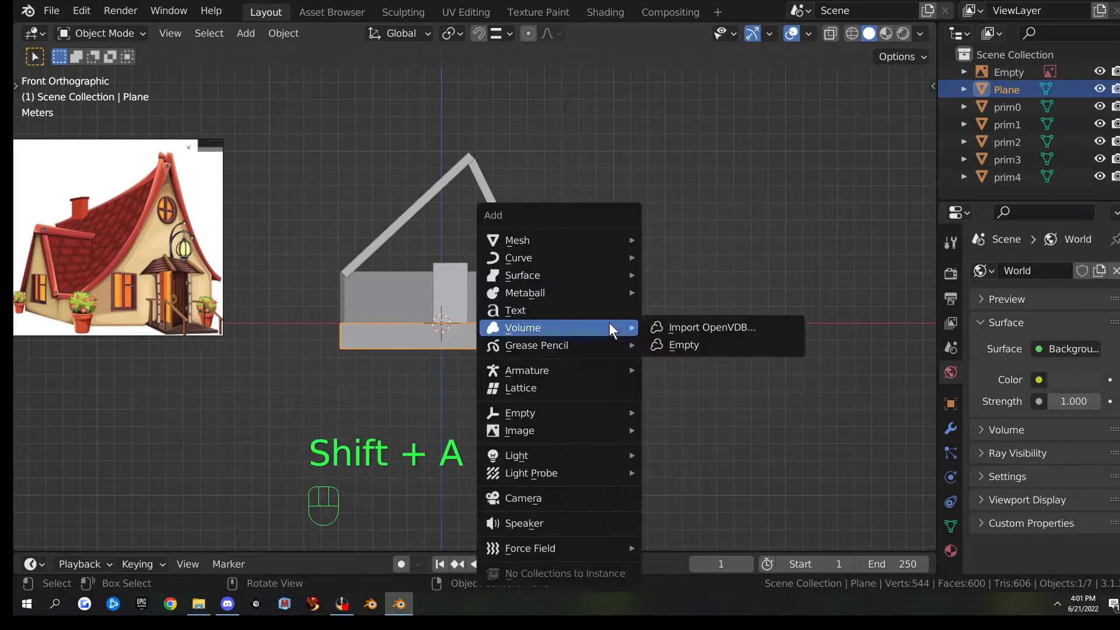
pyautogui.moveTo(590, 240)
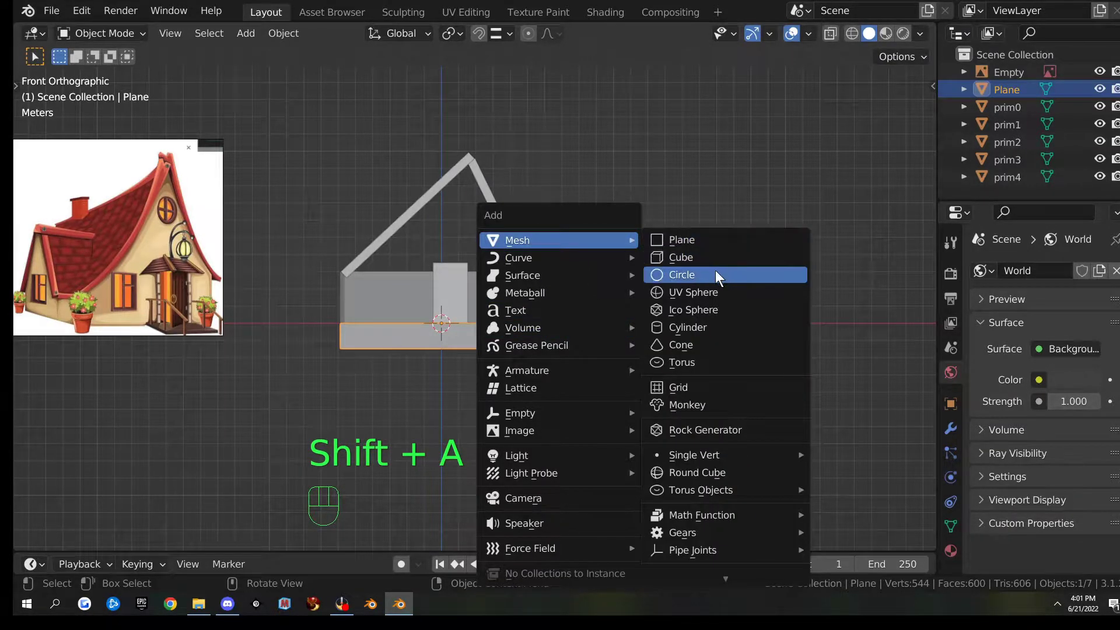
pyautogui.click(710, 325)
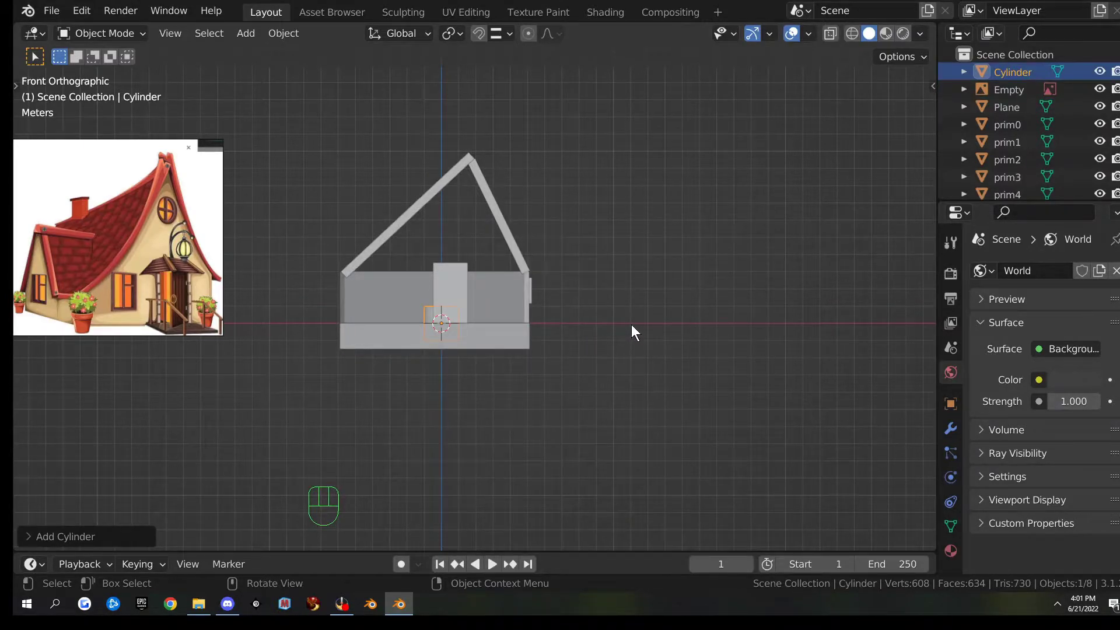
pyautogui.press('r')
pyautogui.write('0')
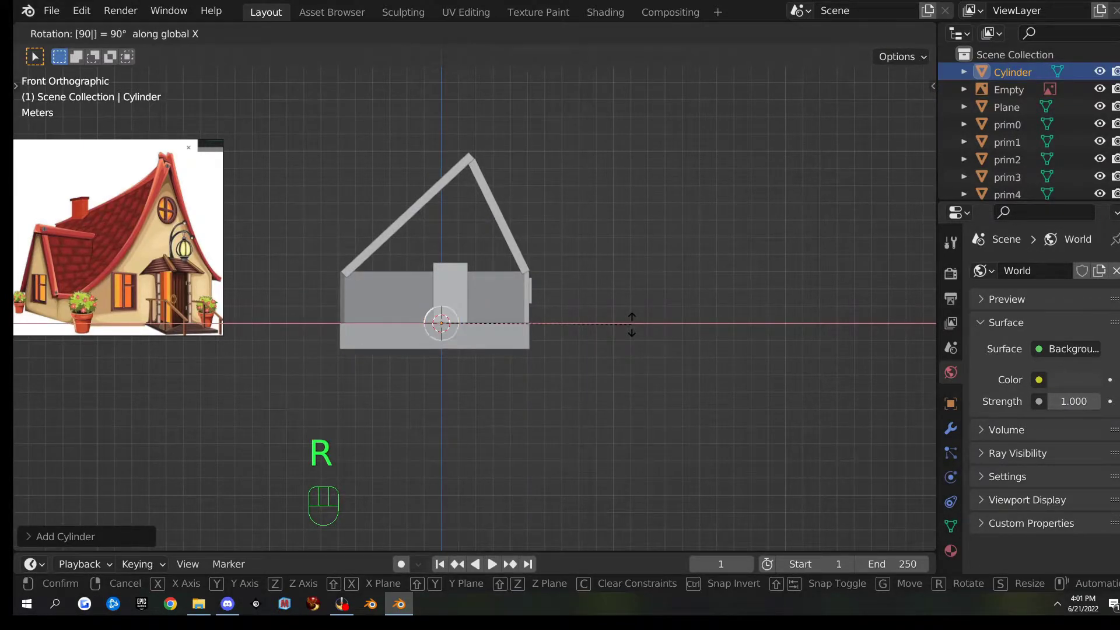
pyautogui.press('Return')
# - Enlarge the cylinder and, with X-ray on, move it so its outline curves along the steeper roof beam from ridge to eave
pyautogui.press('s')
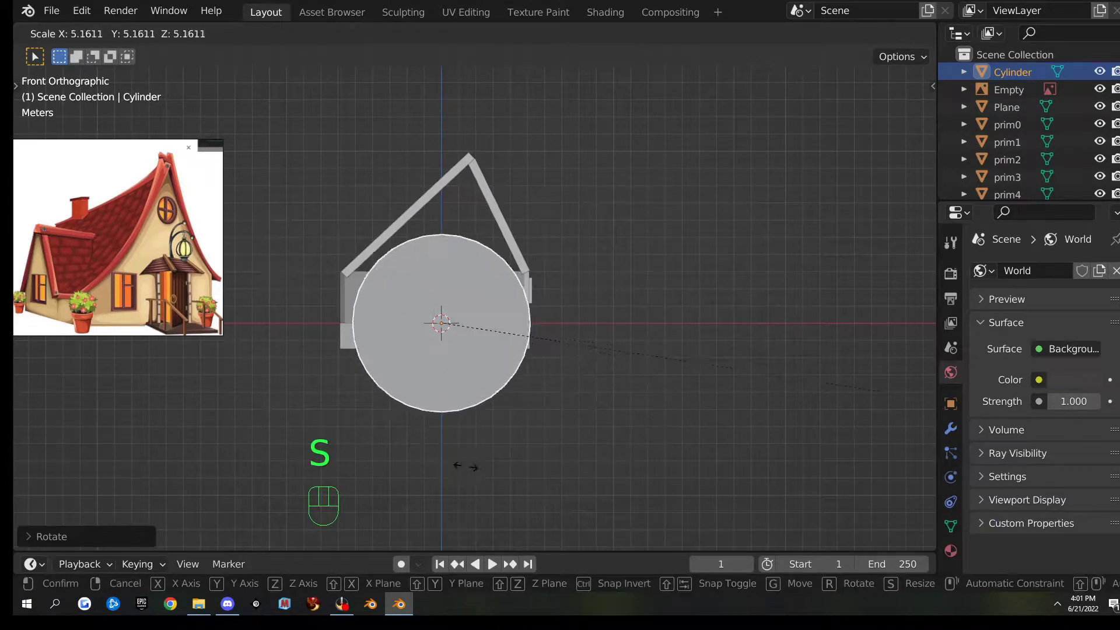
pyautogui.click(207, 465)
pyautogui.press('g')
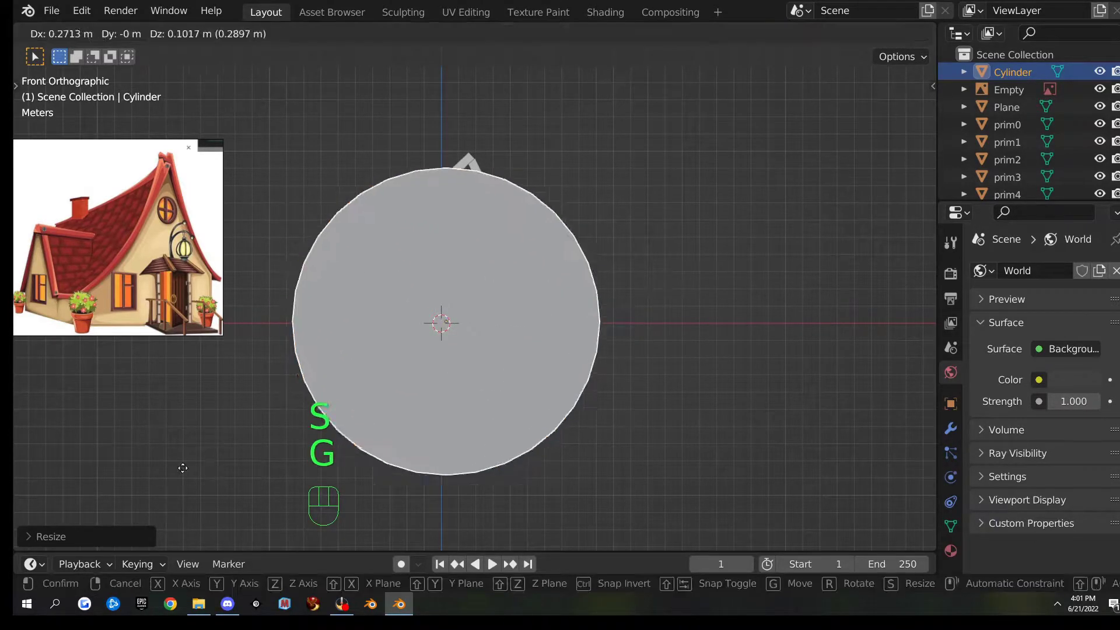
pyautogui.click(439, 444)
pyautogui.hotkey('alt', 'z')
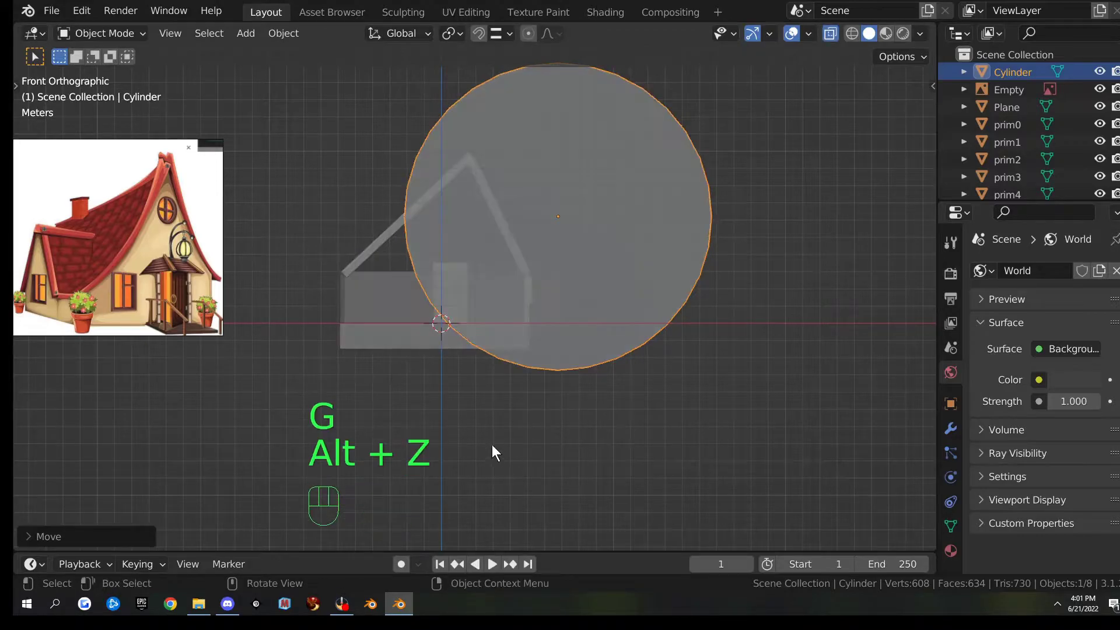
pyautogui.scroll(-1, 490, 444)
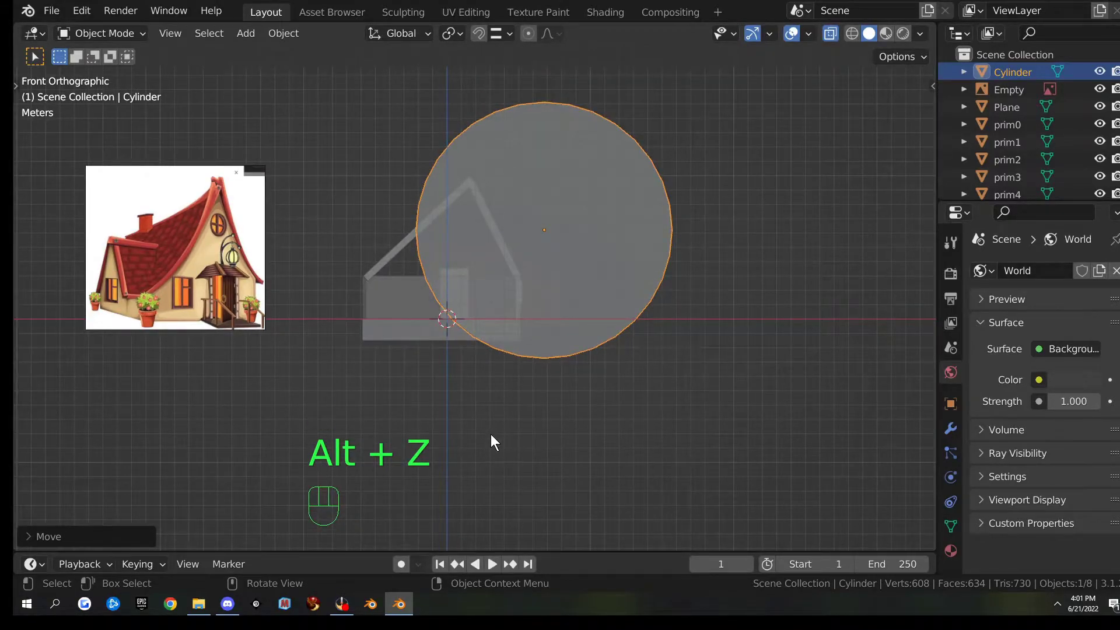
pyautogui.press('g')
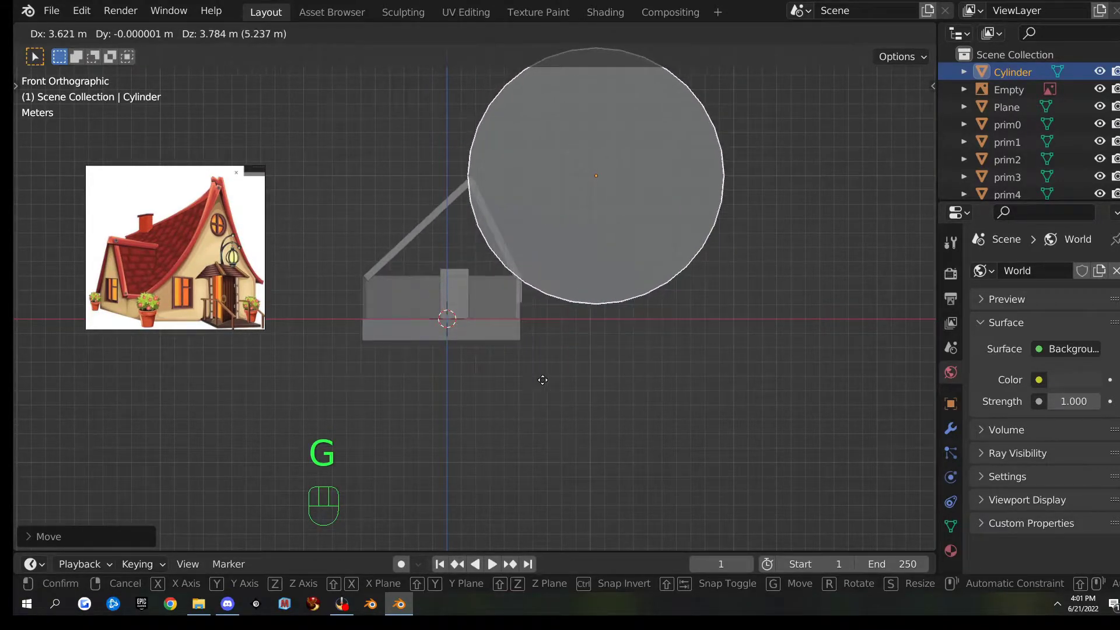
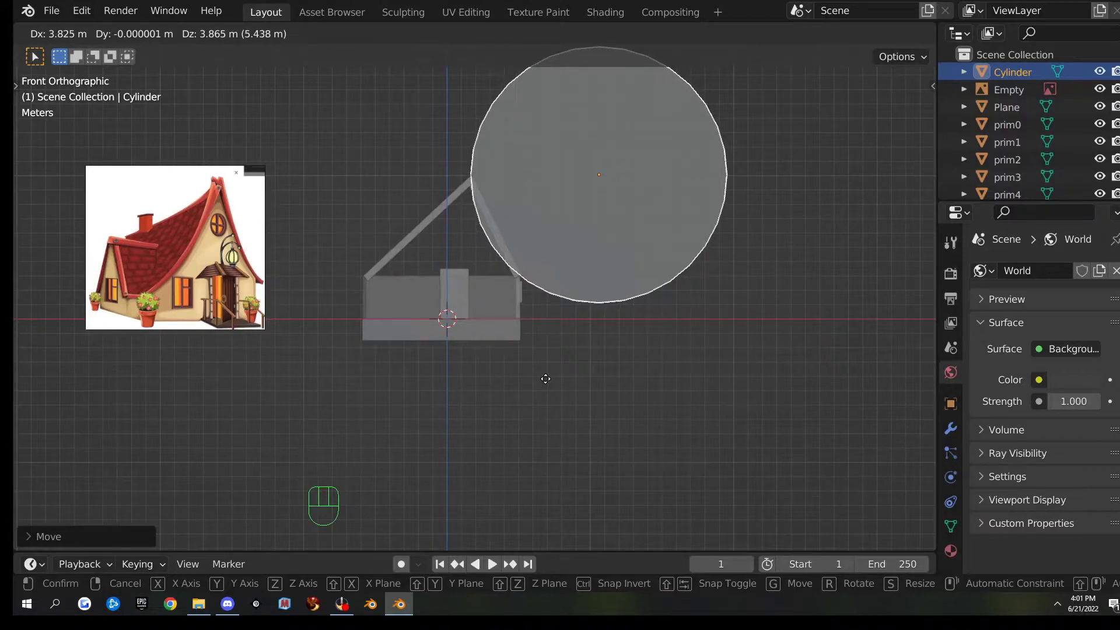
pyautogui.click(545, 380)
pyautogui.scroll(3, 580, 367)
pyautogui.keyDown('shift'); pyautogui.scroll(3, 583, 359); pyautogui.keyUp('shift')
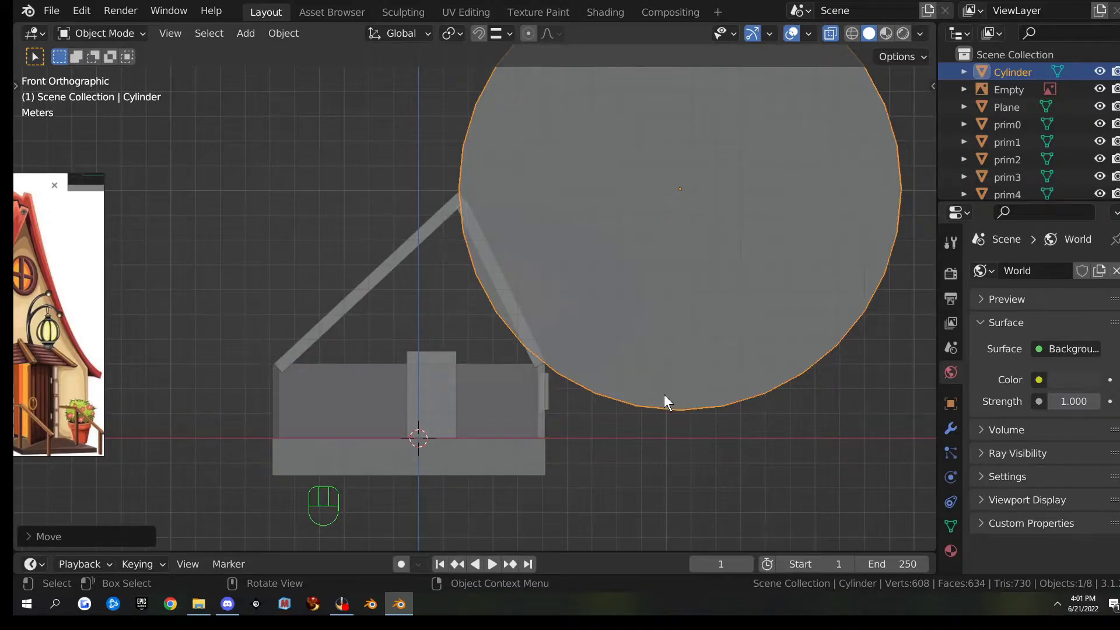
# - Scale the cylinder up further and realign its flatter arc with the ridge and eave of the steeper roof beam
pyautogui.press('s')
pyautogui.click(880, 470)
pyautogui.press('g')
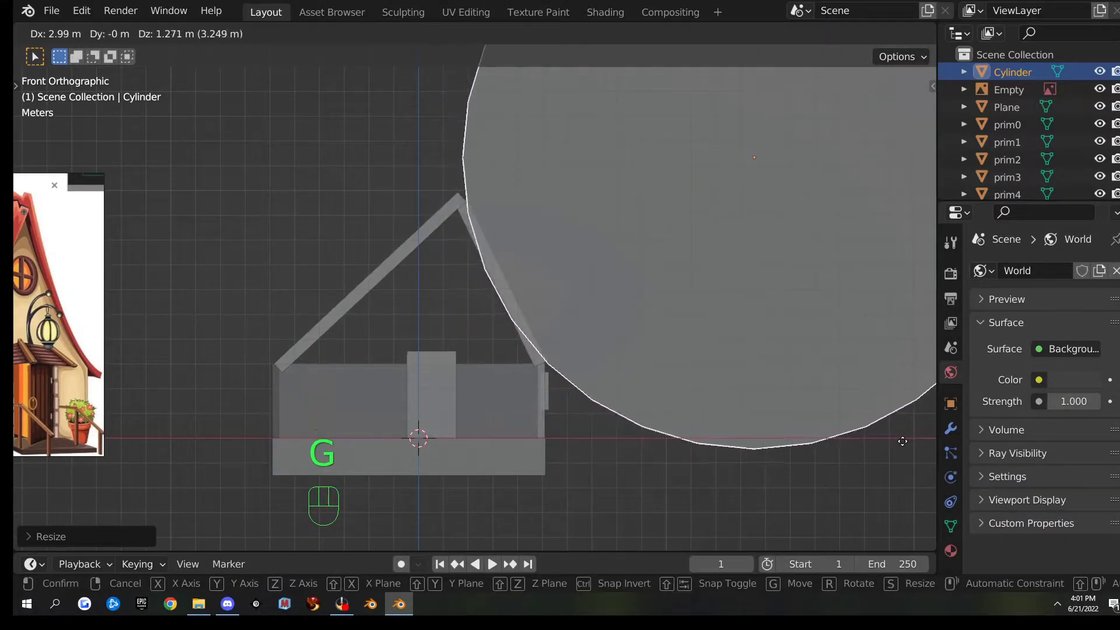
pyautogui.click(897, 443)
# - In Edit Mode, scale the cylinder mesh up by about 1.08 and realign its vertices with the steeper roof beam's ridge and eave
pyautogui.press('1')
pyautogui.press('Tab')
pyautogui.press('1')
pyautogui.press('2')
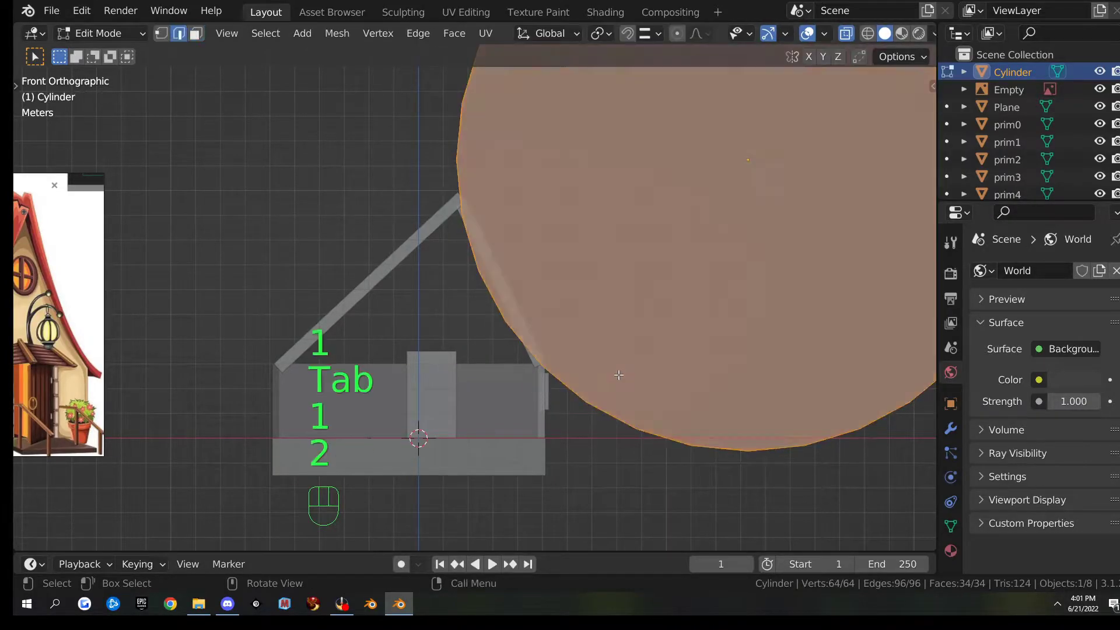
pyautogui.press('1')
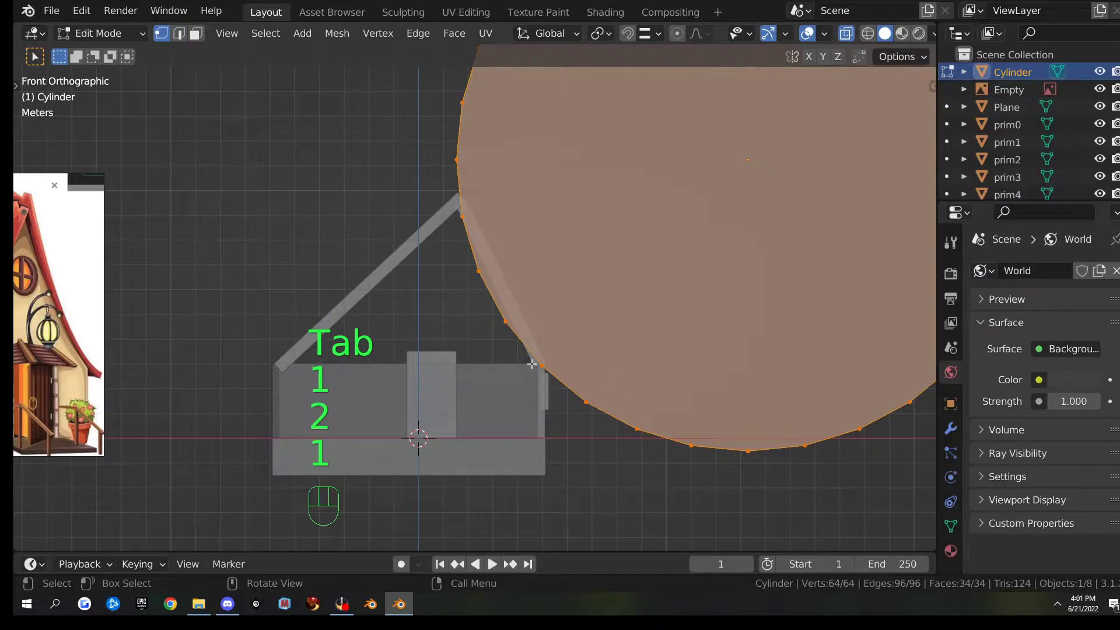
pyautogui.scroll(-1, 624, 400)
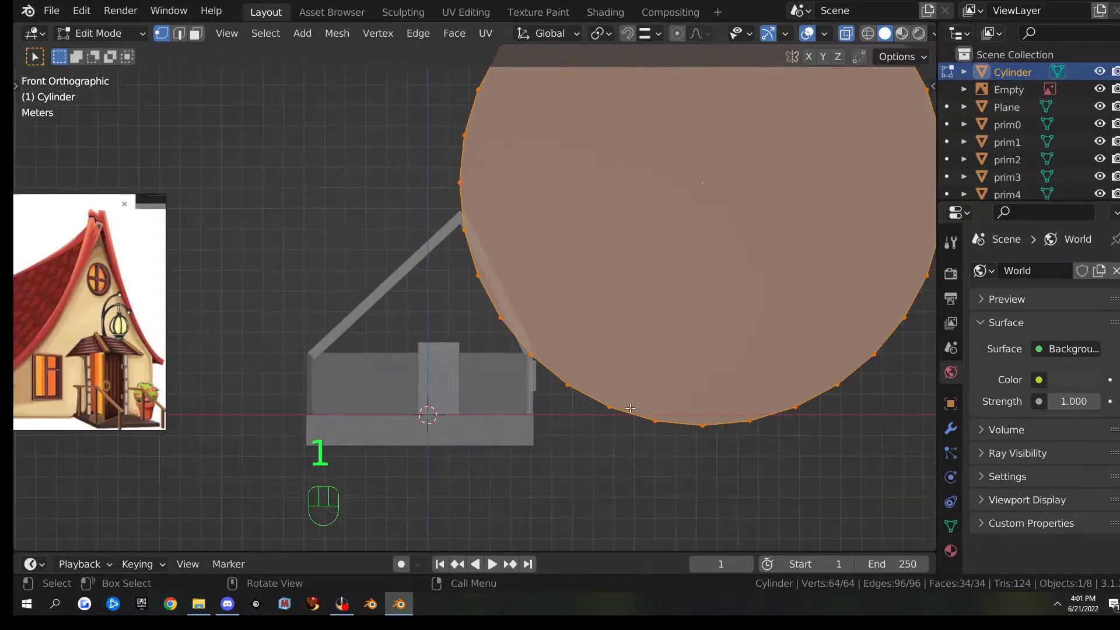
pyautogui.press('s')
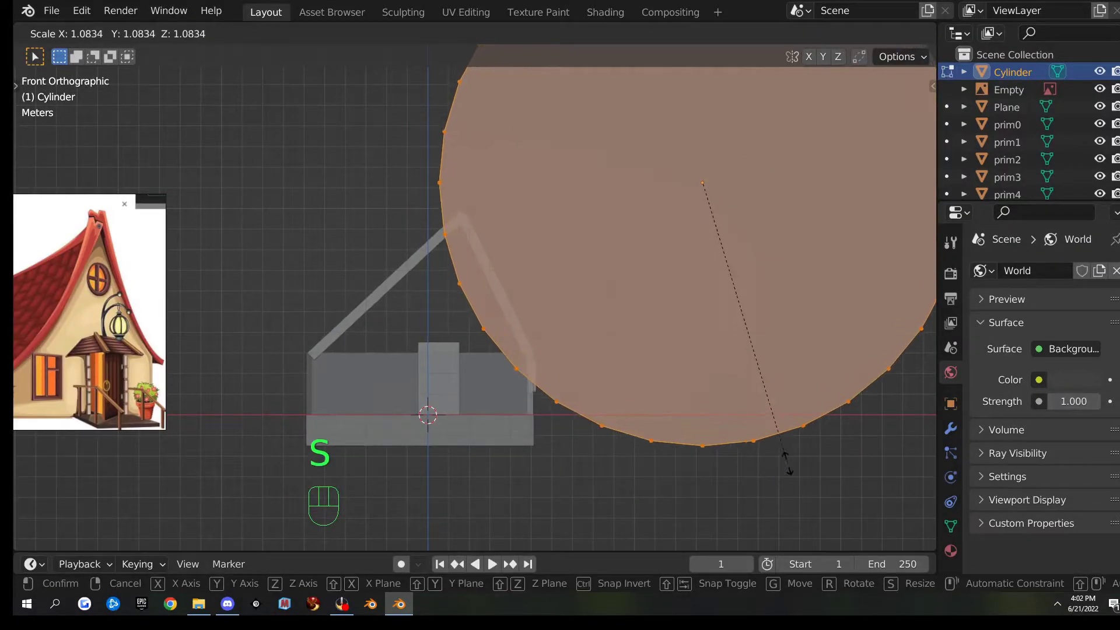
pyautogui.click(786, 463)
pyautogui.press('g')
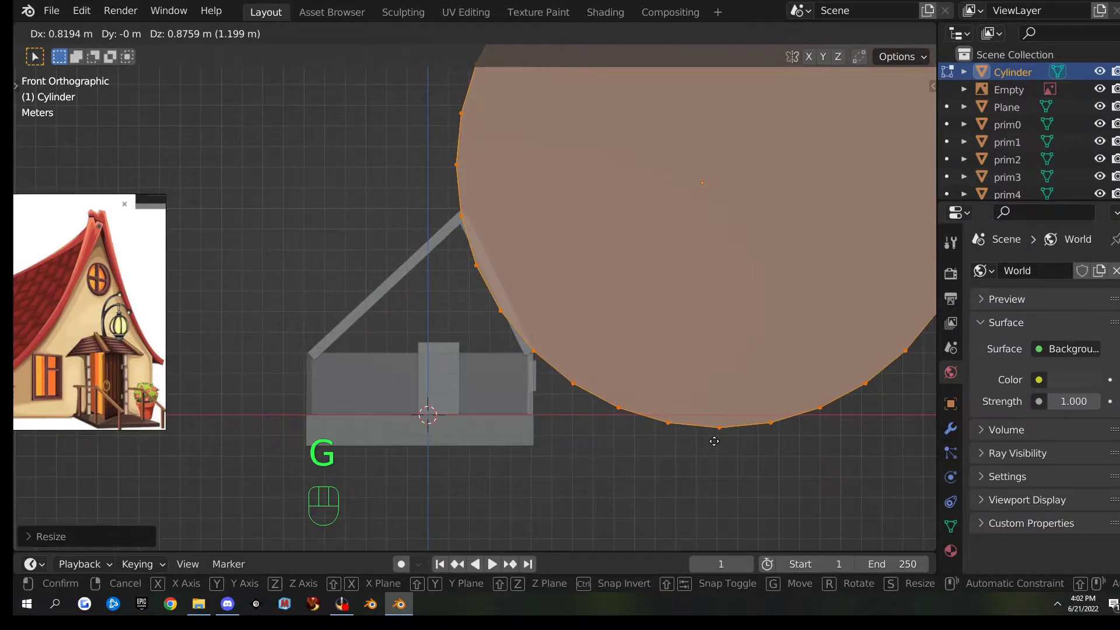
pyautogui.click(715, 441)
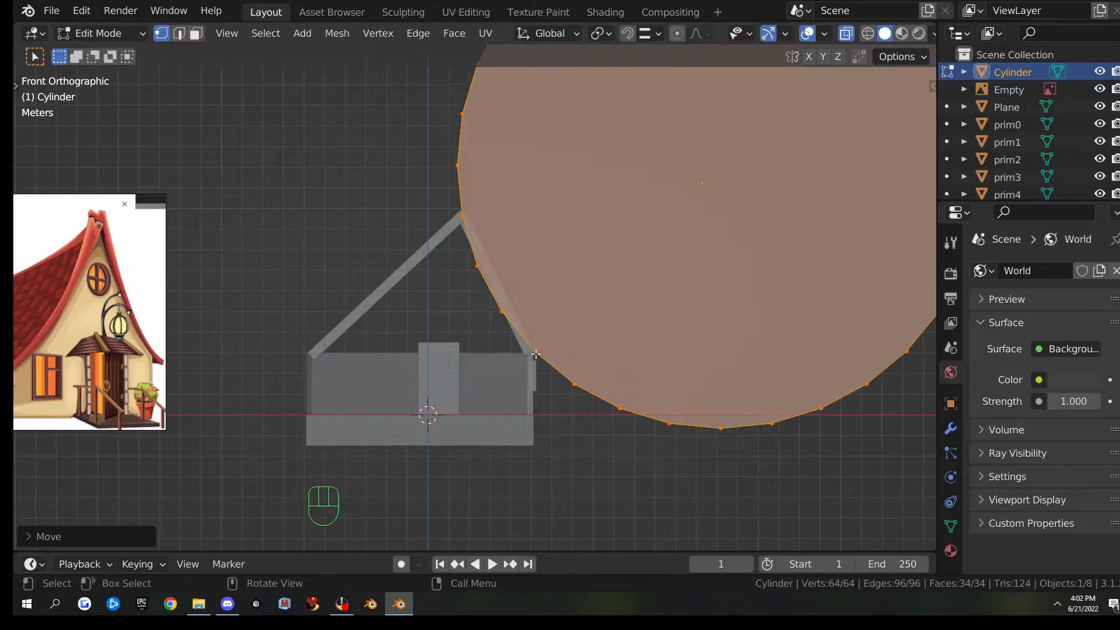
# - Try deleting all cylinder vertices except those forming the arc along the steeper roof beam
pyautogui.scroll(-5, 574, 303)
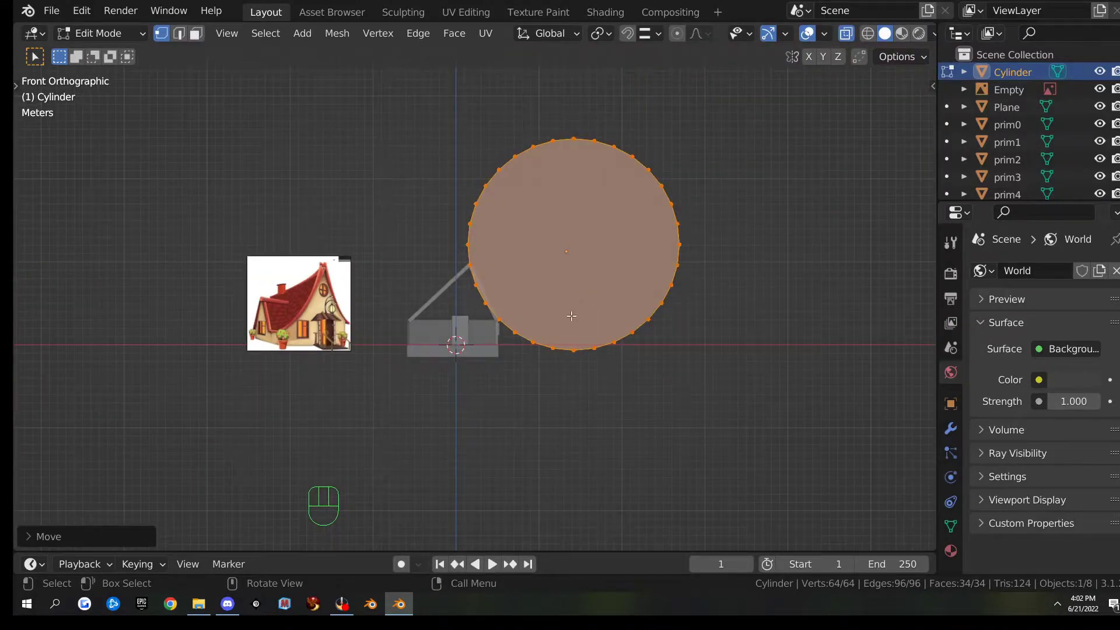
pyautogui.click(718, 380)
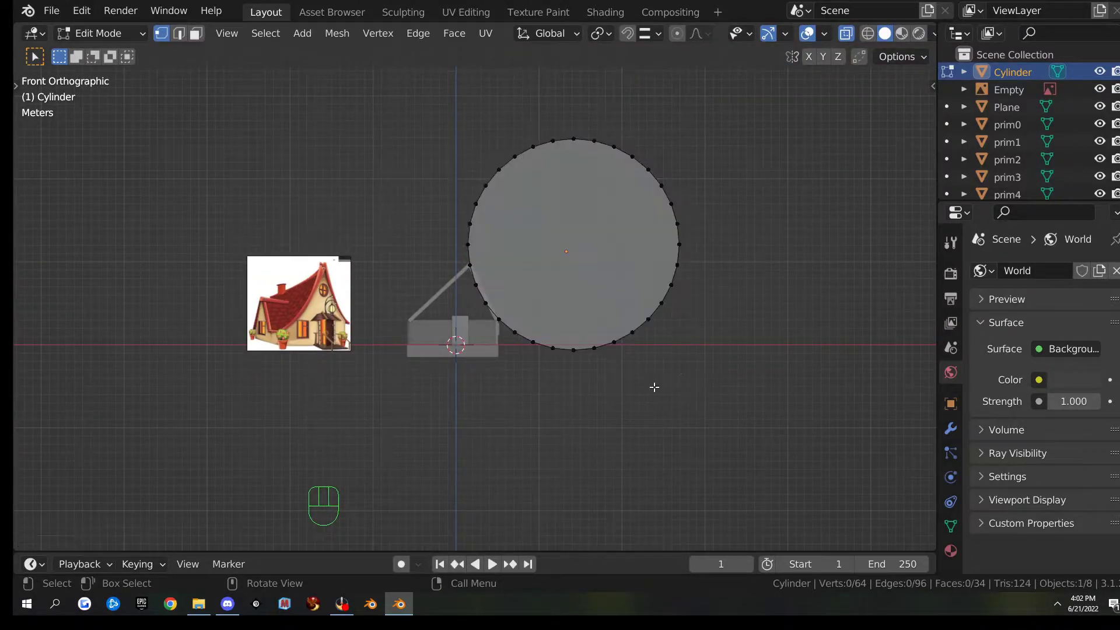
pyautogui.press('c')
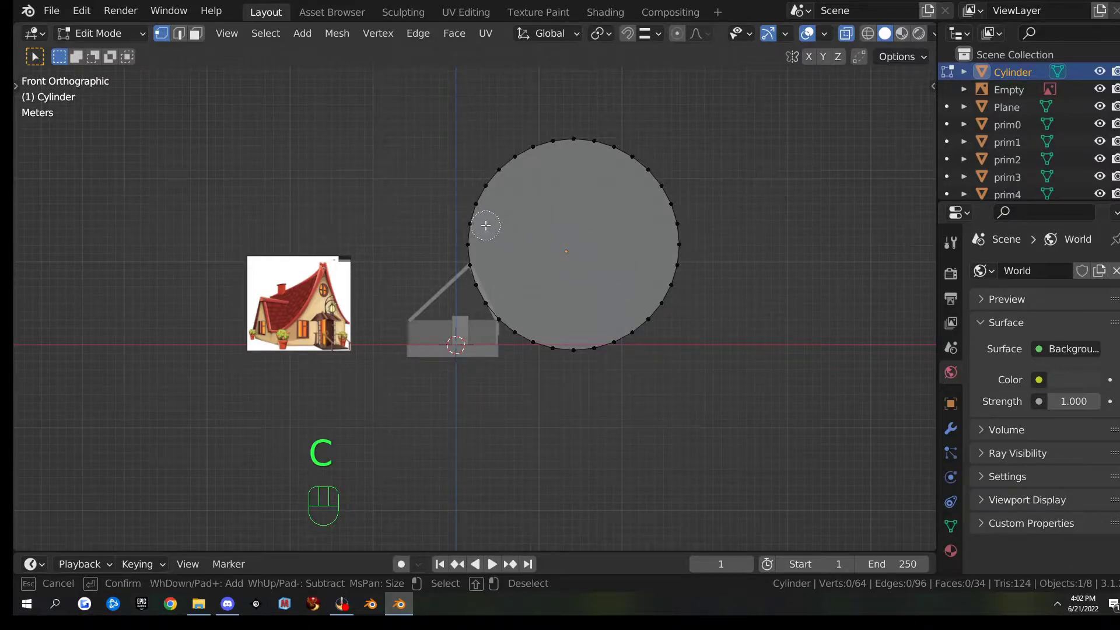
pyautogui.moveTo(467, 223)
pyautogui.mouseDown()
pyautogui.moveTo(473, 191)
pyautogui.moveTo(618, 150)
pyautogui.moveTo(675, 305)
pyautogui.moveTo(550, 357)
pyautogui.moveTo(525, 338)
pyautogui.mouseUp()
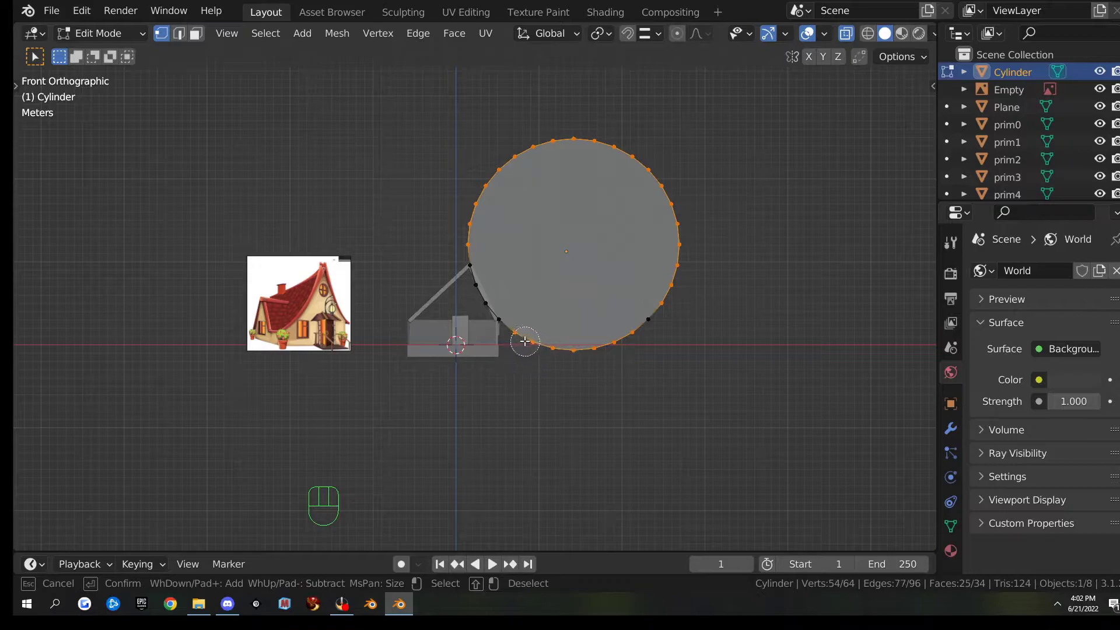
pyautogui.moveTo(642, 278); pyautogui.dragTo(733, 412)
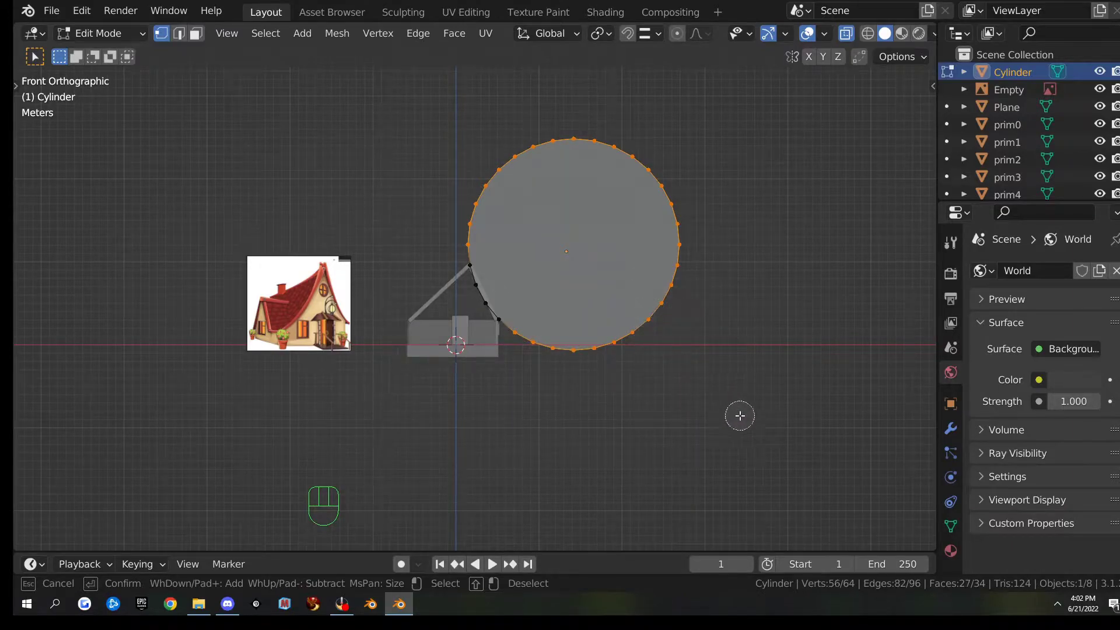
pyautogui.rightClick(692, 375)
pyautogui.press('x')
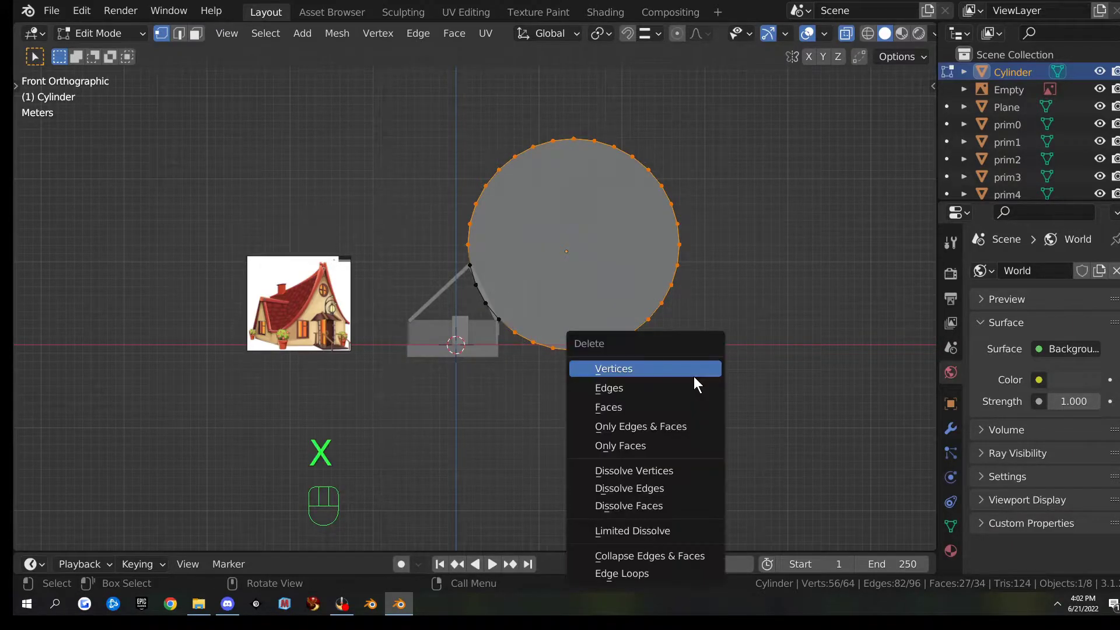
pyautogui.click(662, 366)
# - Inspect the remaining curved strip in perspective and front view, and undo the vertex deletion
pyautogui.scroll(3, 607, 350)
pyautogui.moveTo(606, 350)
pyautogui.mouseDown(button='middle')
pyautogui.moveTo(642, 343)
pyautogui.moveTo(510, 333)
pyautogui.moveTo(610, 329)
pyautogui.mouseUp(button='middle')
pyautogui.moveTo(416, 244); pyautogui.dragTo(516, 222, button='middle')
pyautogui.hotkey('alt', 'z')
pyautogui.hotkey('alt', 'z')
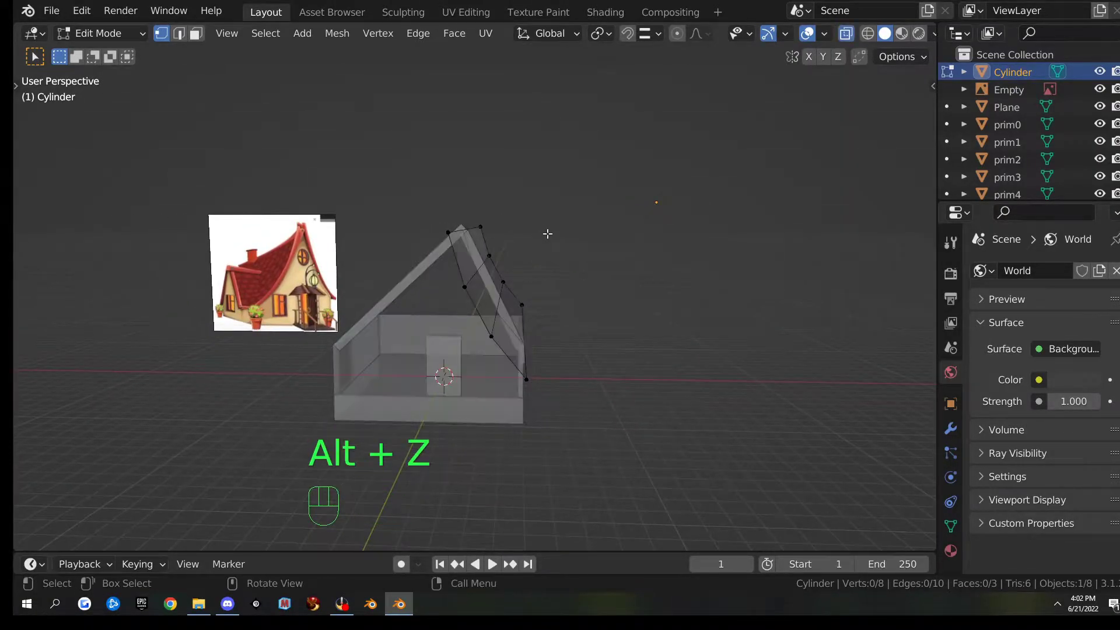
pyautogui.moveTo(560, 303); pyautogui.dragTo(564, 299, button='middle')
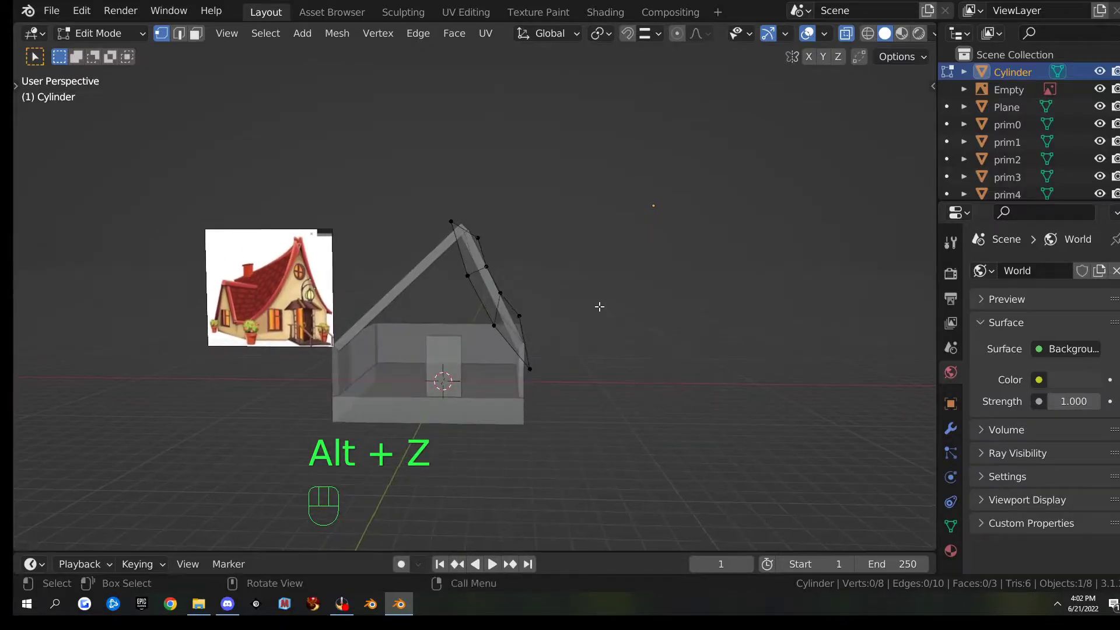
pyautogui.press('KP_1')
pyautogui.scroll(-2, 585, 302)
pyautogui.scroll(2, 586, 303)
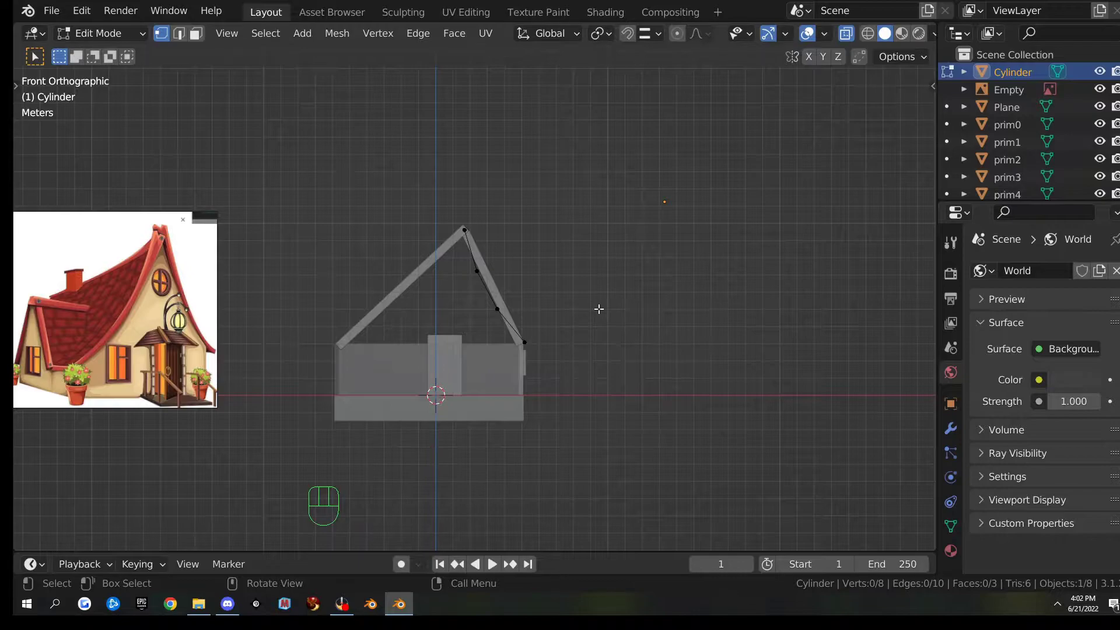
pyautogui.hotkey('ctrl', 'z')
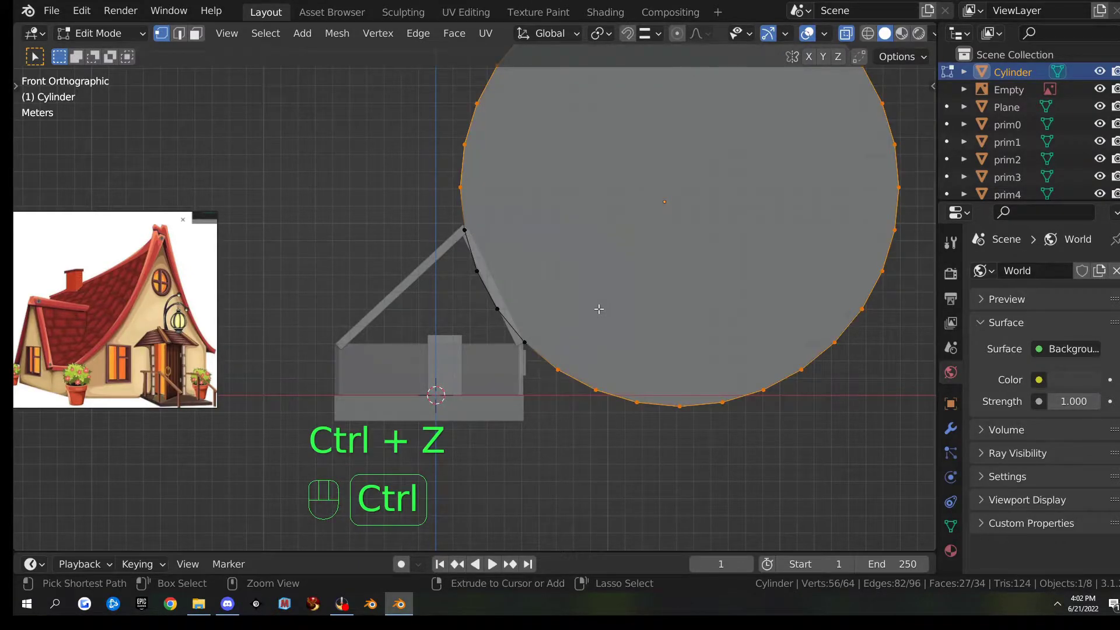
# - Duplicate the whole cylinder mesh and slide the copy about 41 m along negative X, past the gentler roof slope
pyautogui.scroll(-2, 606, 313)
pyautogui.press('a')
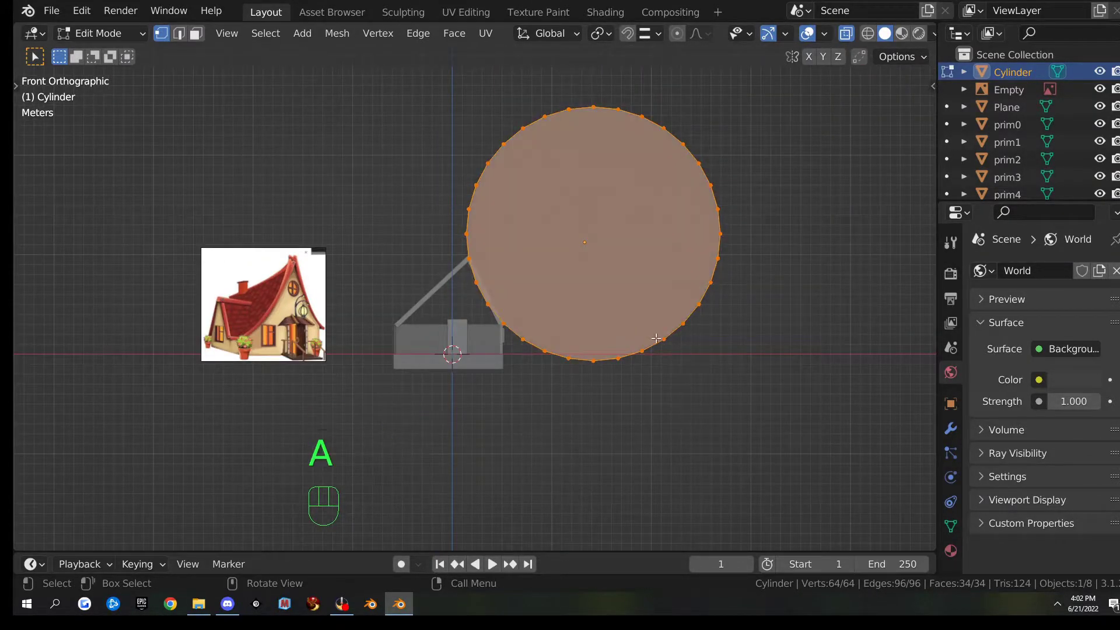
pyautogui.scroll(-1, 708, 378)
pyautogui.hotkey('shift', 'd')
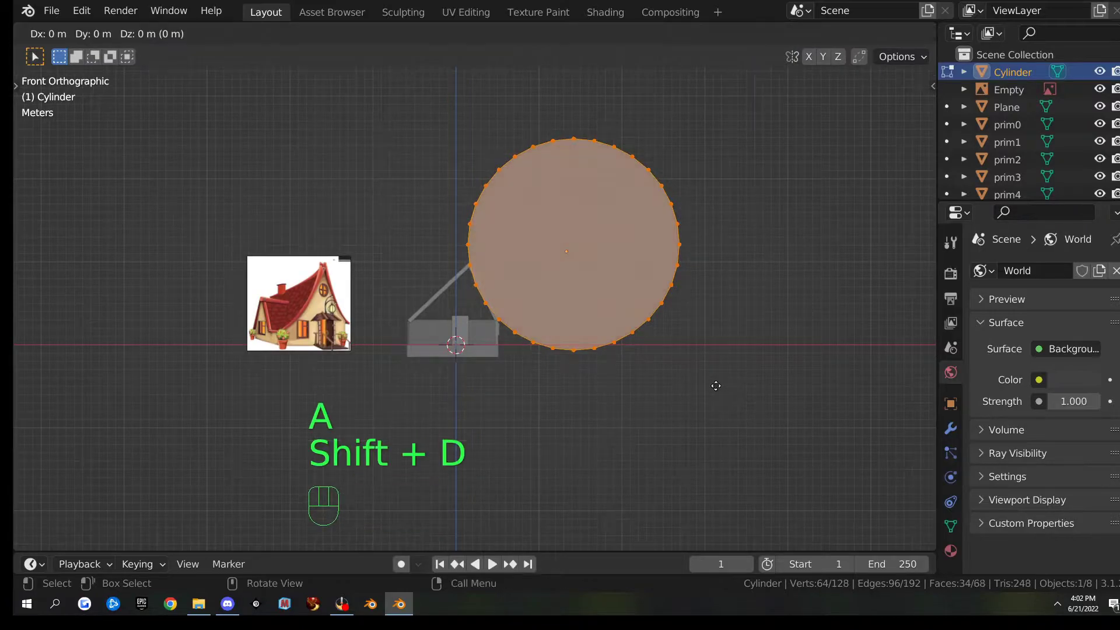
pyautogui.press('x')
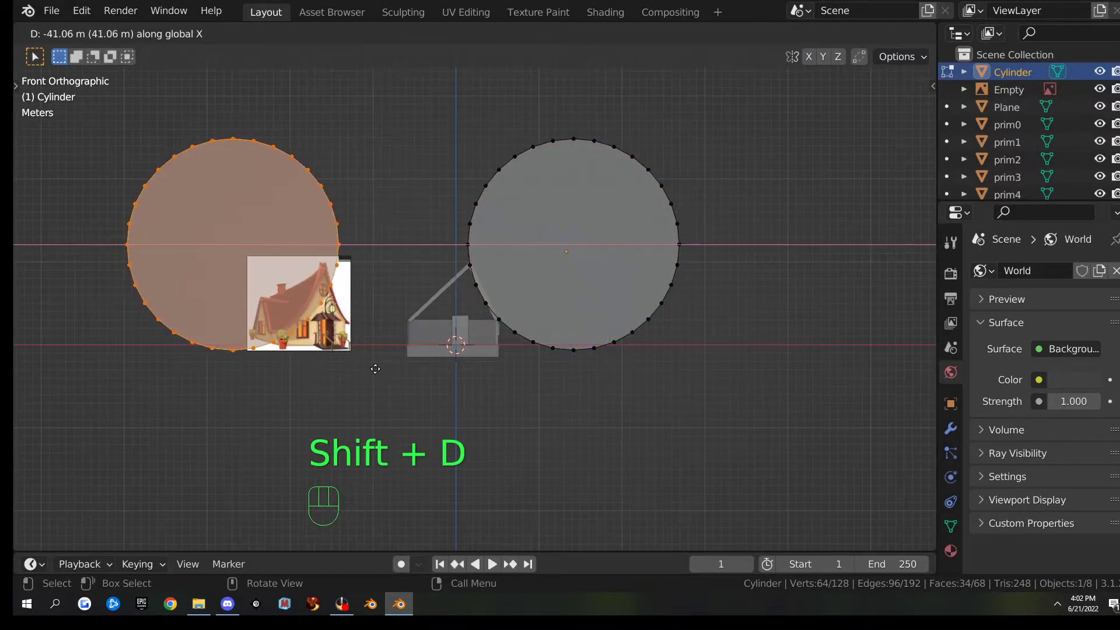
pyautogui.click(367, 368)
pyautogui.scroll(1, 530, 290)
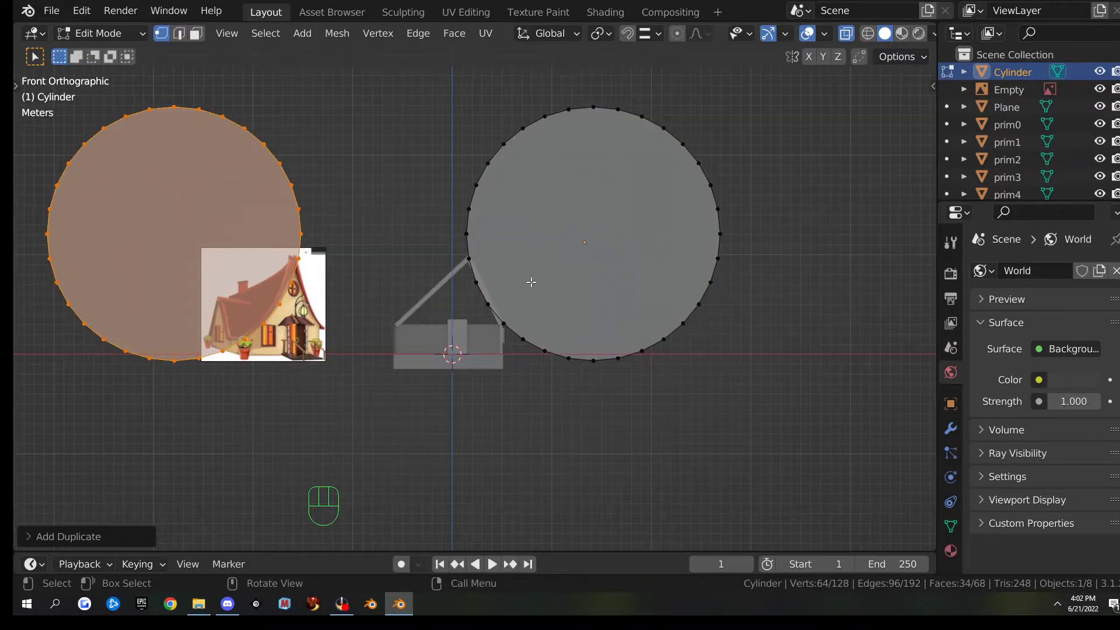
# - Delete the original cylinder's vertices except those on the arc between the steeper beam's ridge and eave
pyautogui.click(423, 203)
pyautogui.press('c')
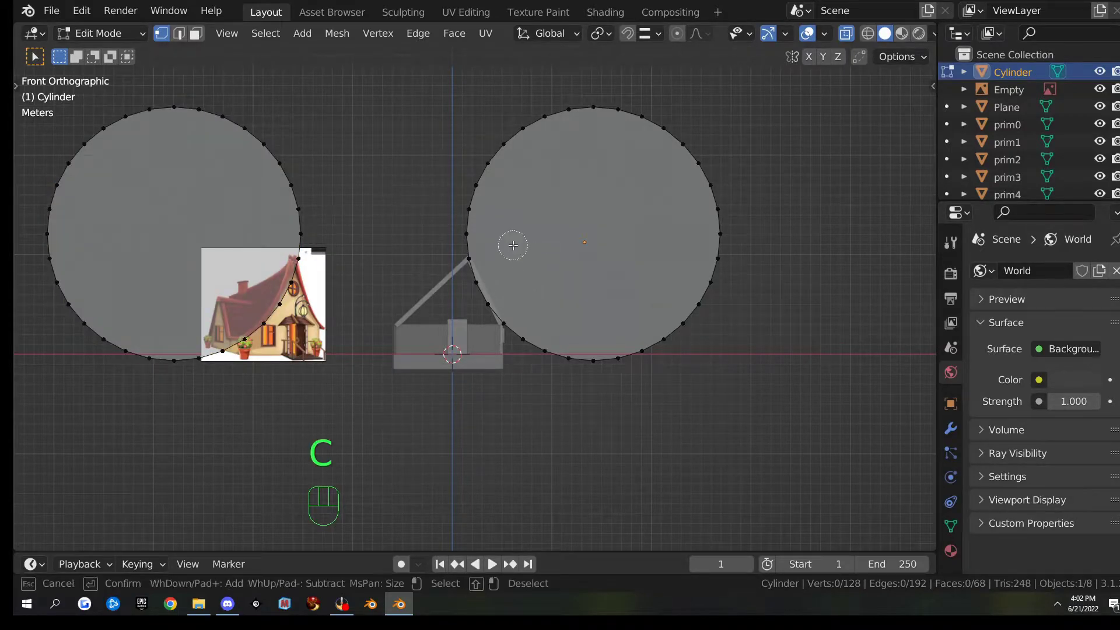
pyautogui.moveTo(476, 228)
pyautogui.mouseDown()
pyautogui.moveTo(485, 163)
pyautogui.moveTo(585, 103)
pyautogui.moveTo(680, 153)
pyautogui.moveTo(708, 288)
pyautogui.moveTo(603, 357)
pyautogui.moveTo(533, 343)
pyautogui.mouseUp()
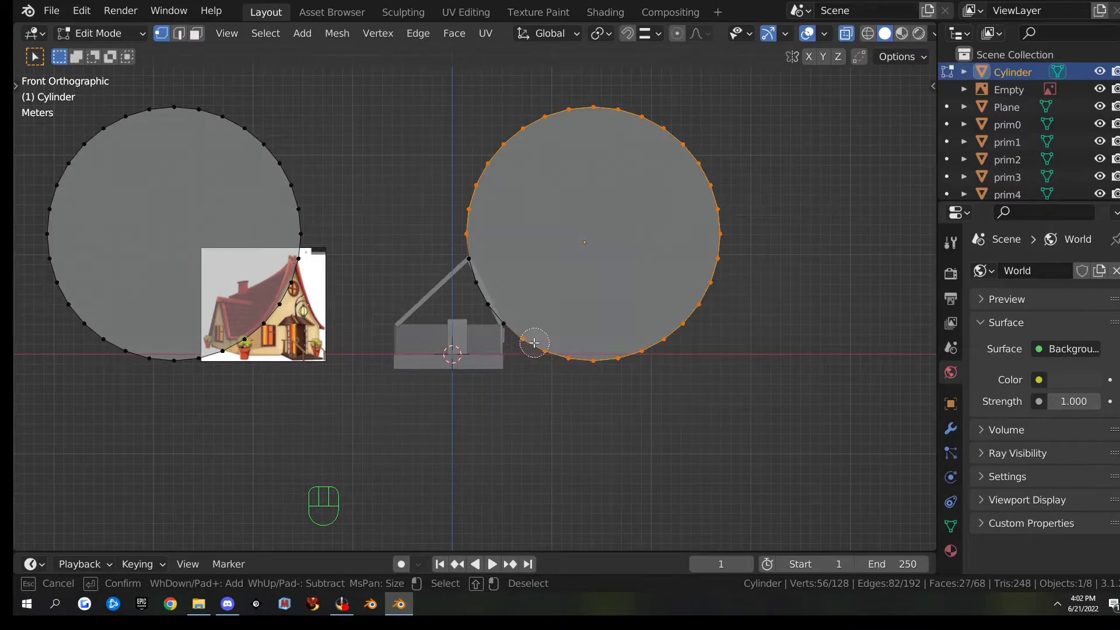
pyautogui.press('Escape')
pyautogui.press('x')
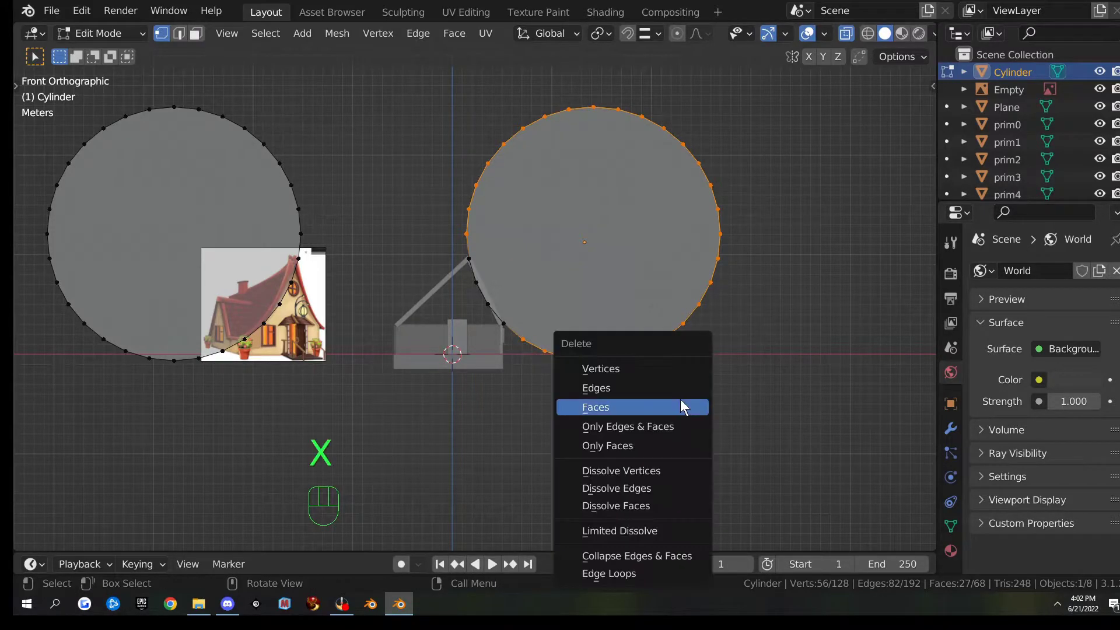
pyautogui.click(654, 368)
pyautogui.scroll(4, 600, 368)
pyautogui.scroll(-4, 399, 258)
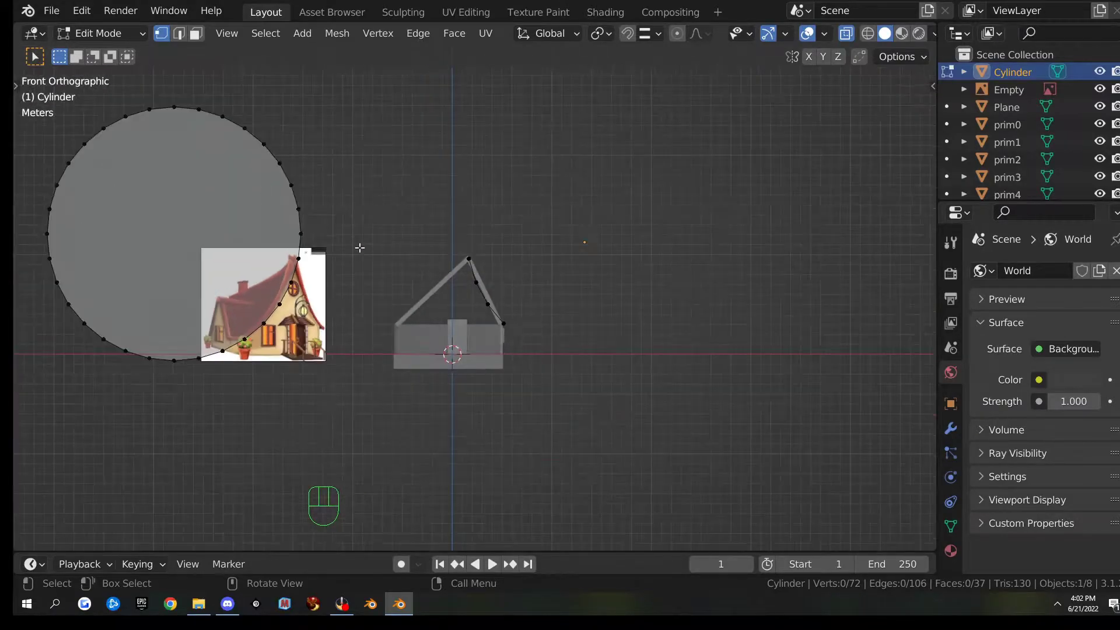
# - Select the entire duplicated cylinder, shrink it slightly and place its edge against the roof ridge above the gentler slope
pyautogui.click(281, 163)
pyautogui.keyDown('shift'); pyautogui.click(264, 144); pyautogui.keyUp('shift')
pyautogui.hotkey('ctrl', 'l')
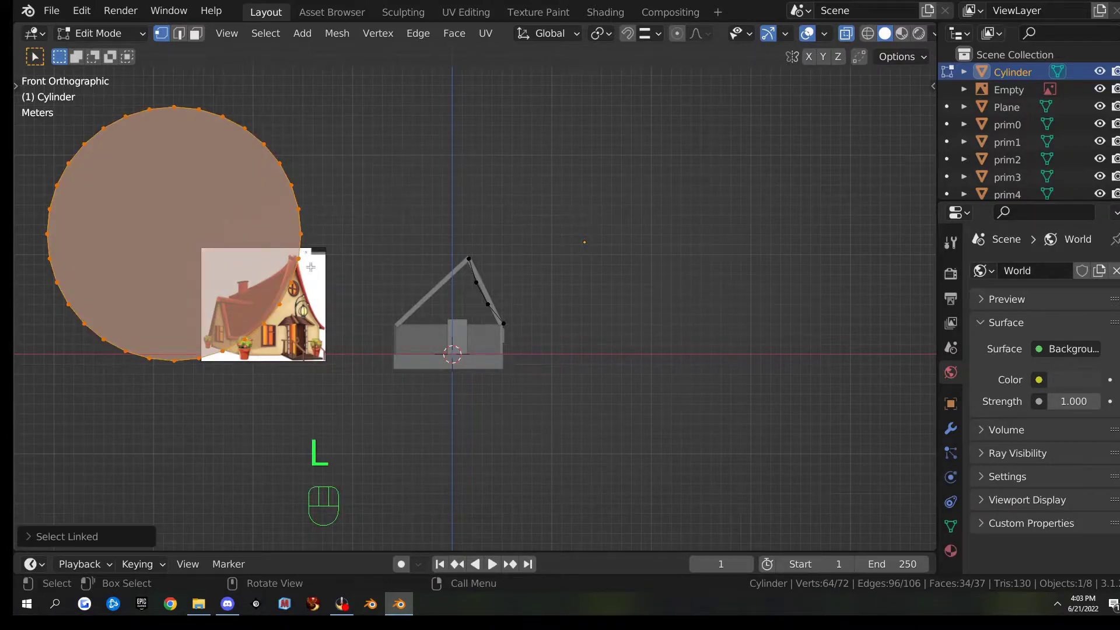
pyautogui.press('KP_1')
pyautogui.press('g')
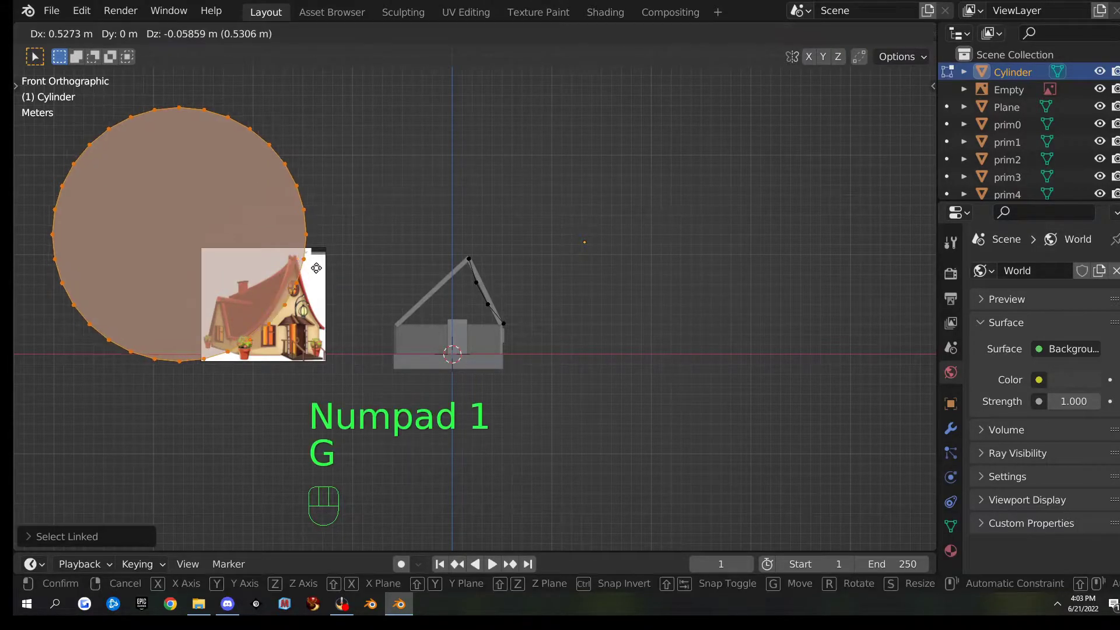
pyautogui.press('x')
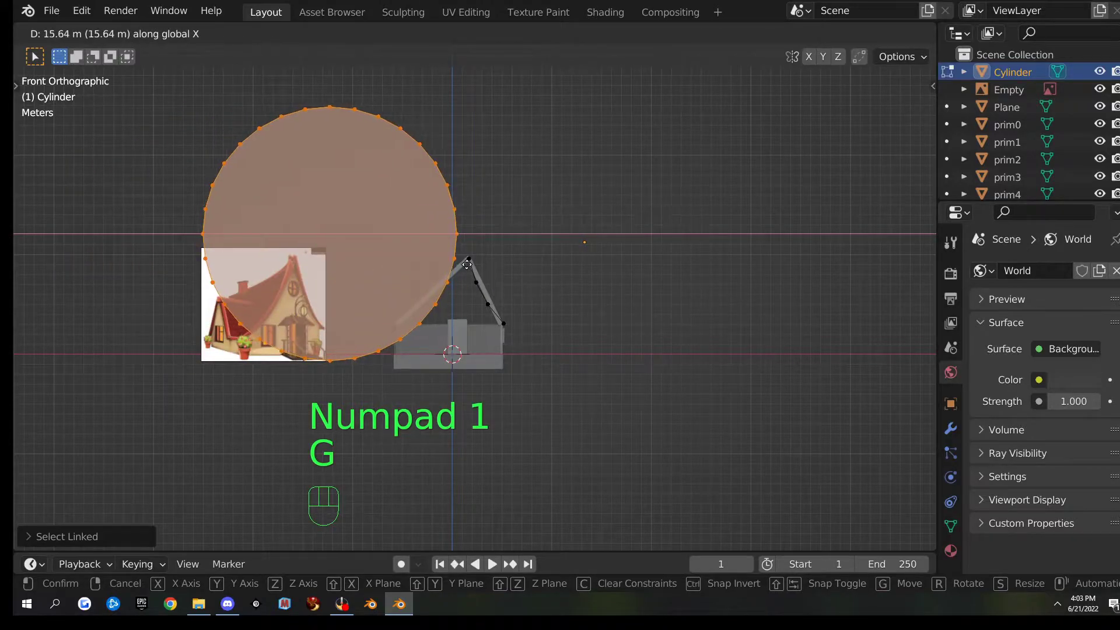
pyautogui.click(469, 265)
pyautogui.scroll(1, 469, 264)
pyautogui.press('g')
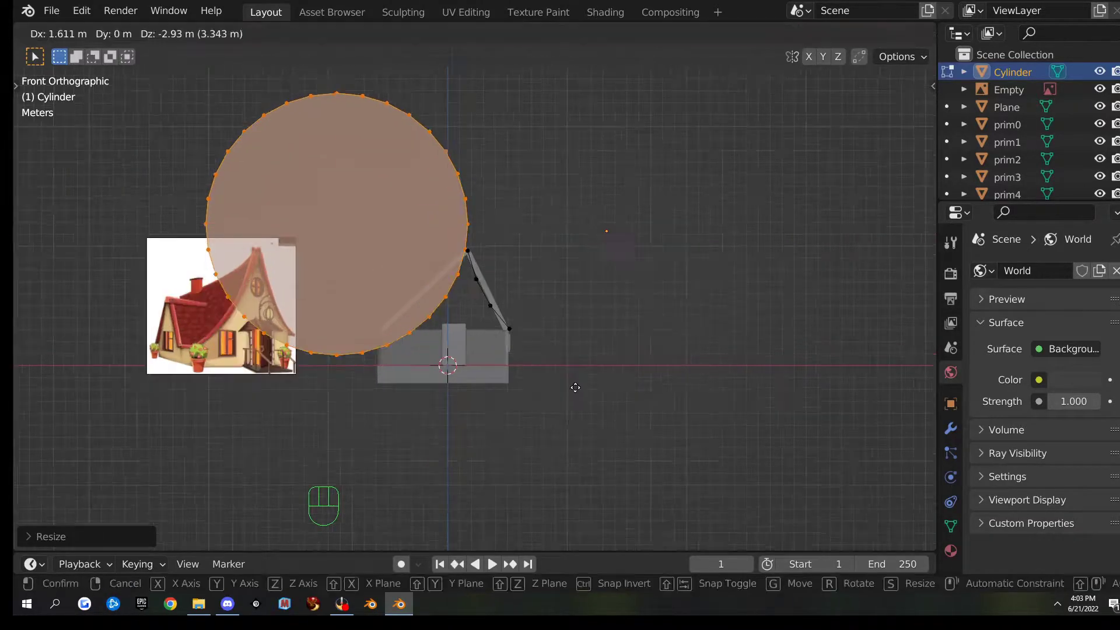
pyautogui.click(442, 280)
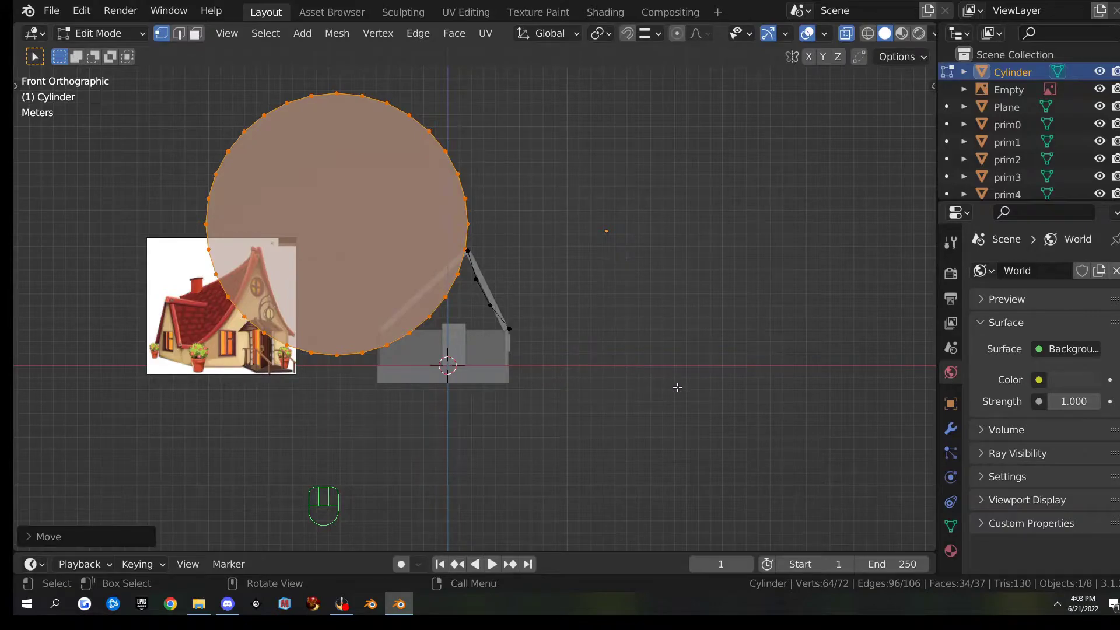
# - Narrow the duplicated cylinder along X into an oval, rotate it about 10° and move its edge back to the ridge
pyautogui.press('s')
pyautogui.press('x')
pyautogui.click(635, 376)
pyautogui.press('r')
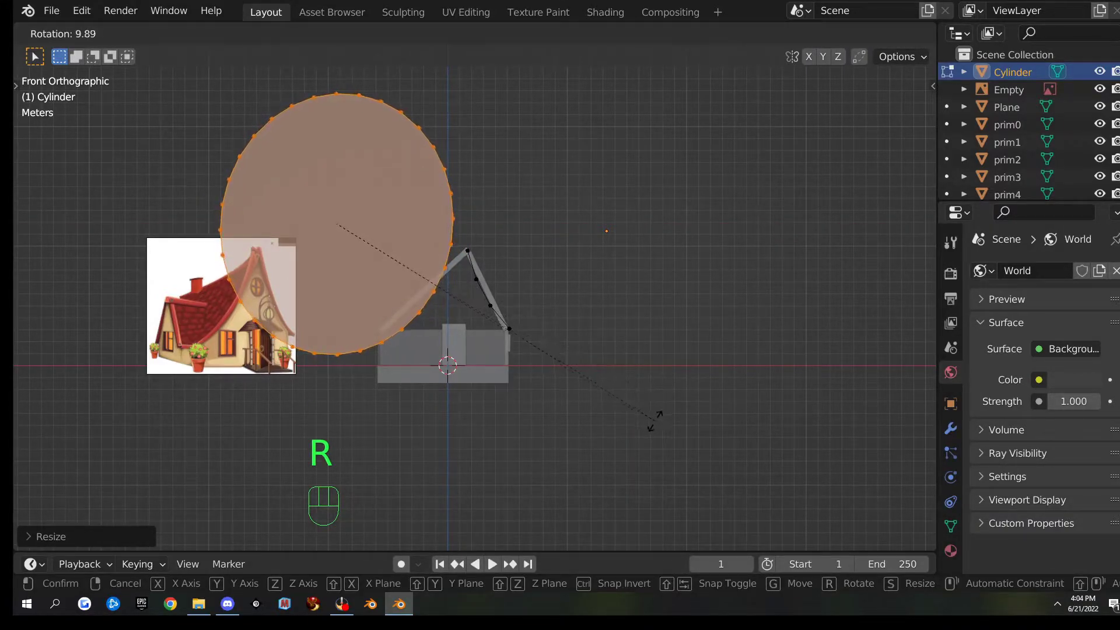
pyautogui.click(645, 429)
pyautogui.press('g')
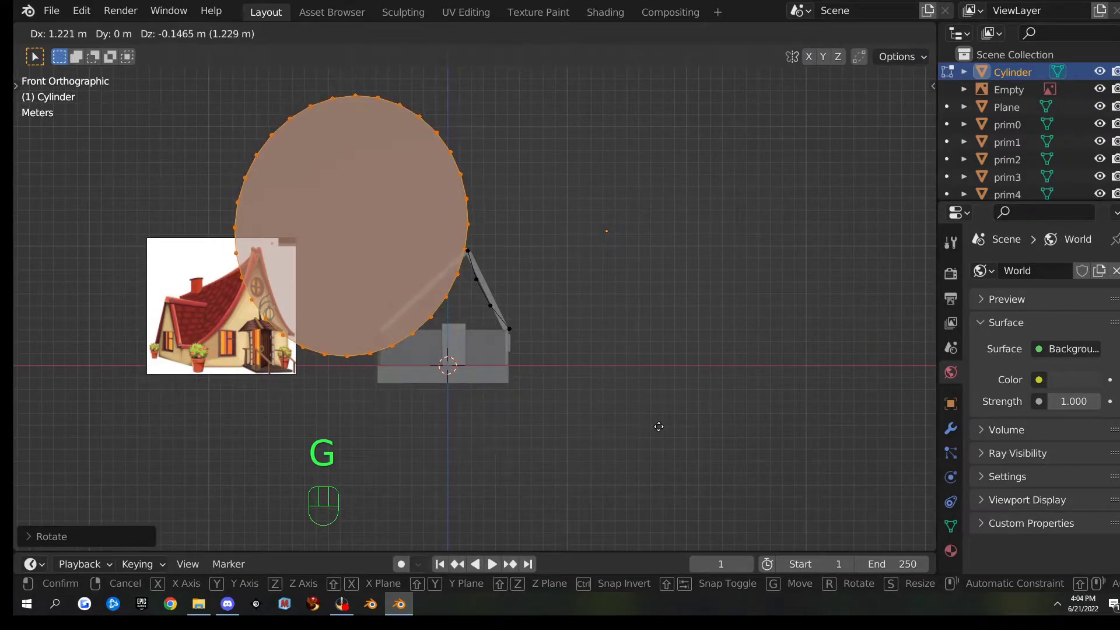
pyautogui.click(659, 427)
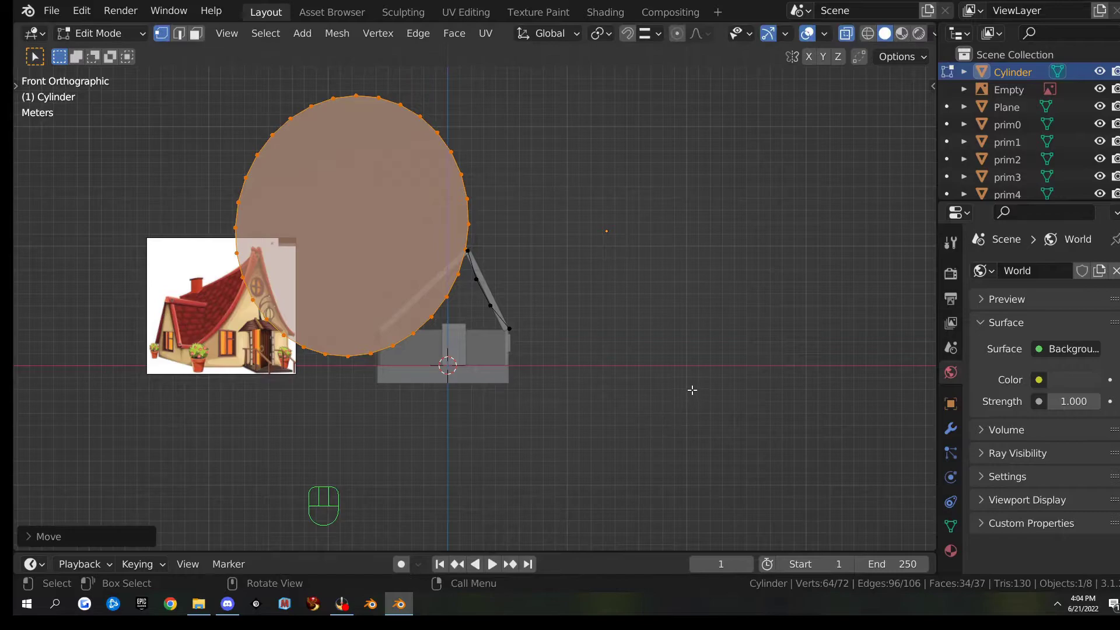
# - Rotate the duplicated cylinder about 9° and move its edge back to the roof ridge
pyautogui.press('r')
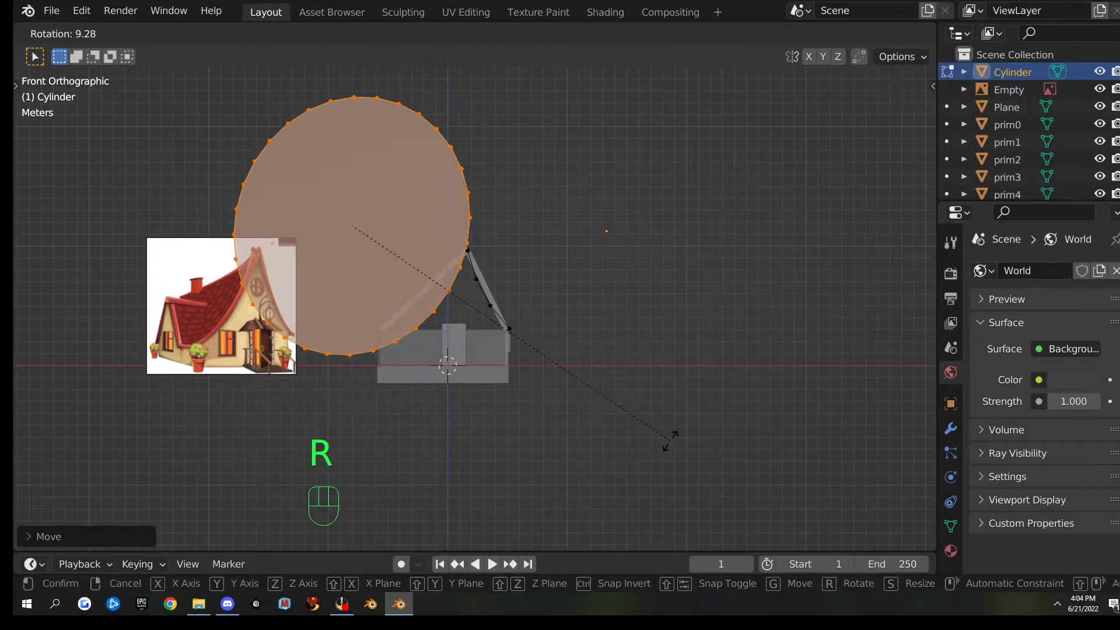
pyautogui.click(670, 440)
pyautogui.press('g')
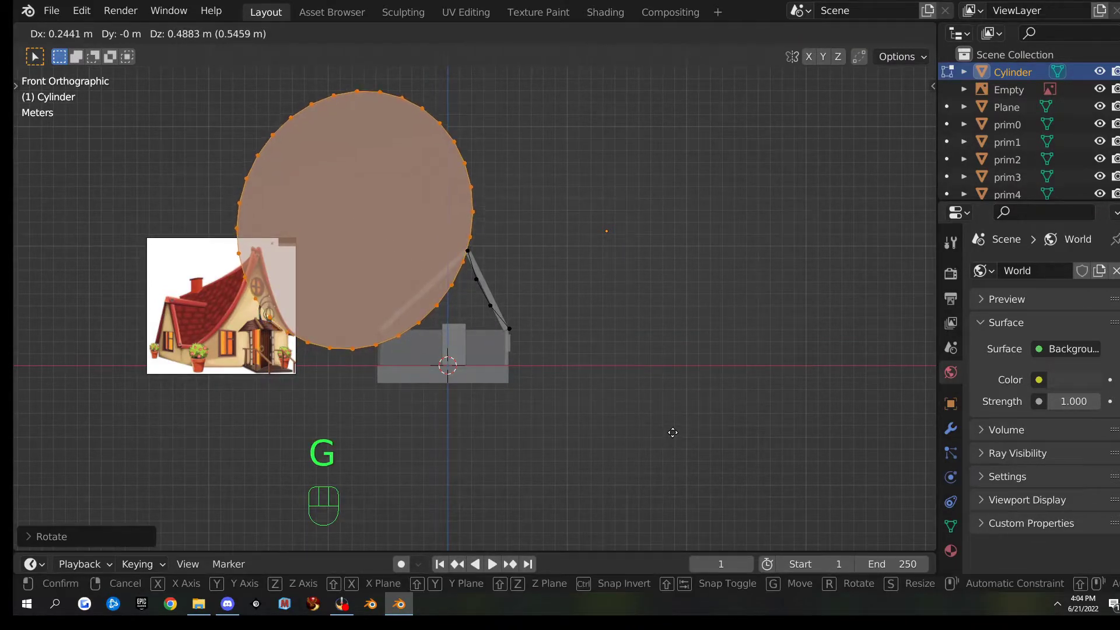
pyautogui.click(675, 427)
pyautogui.press('e')
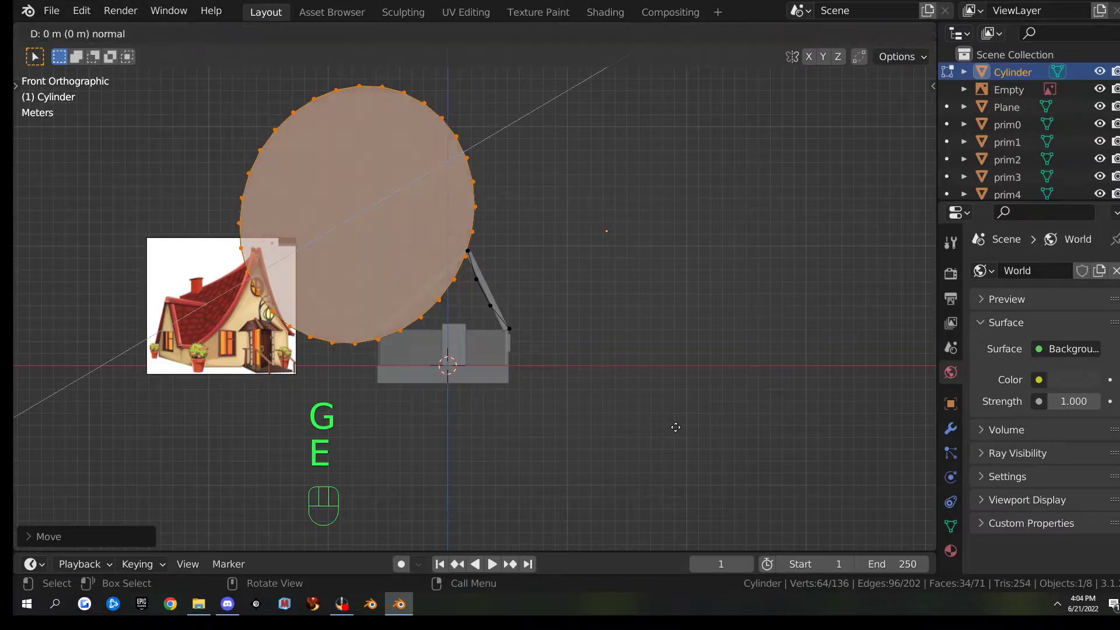
pyautogui.click(676, 416)
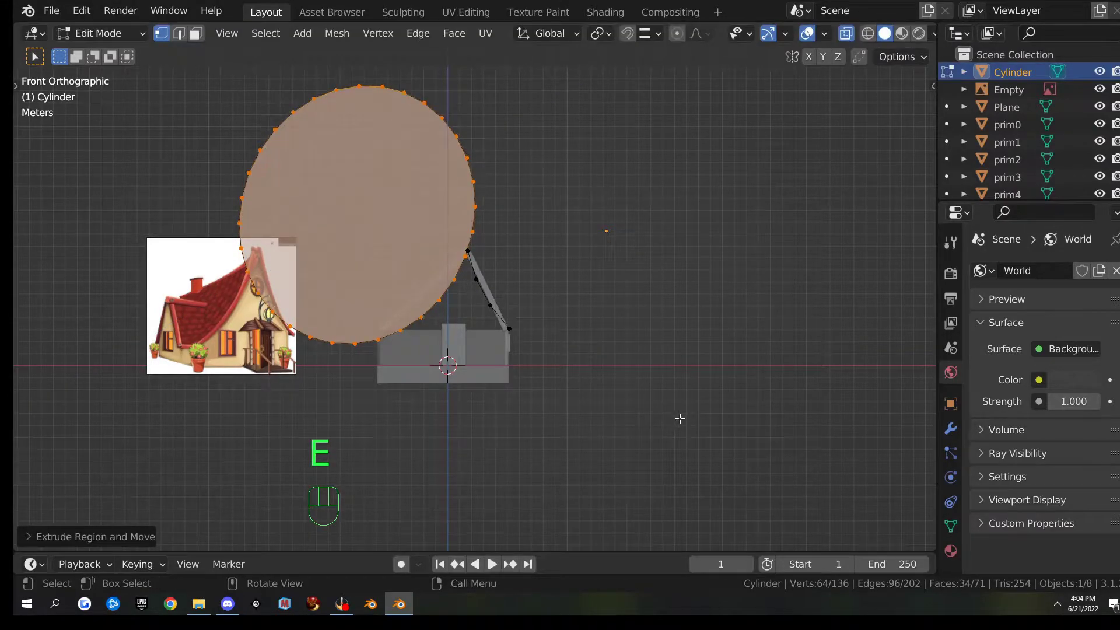
pyautogui.hotkey('ctrl', 'z')
# - Rotate the duplicated cylinder slightly back counter-clockwise and lower it so its edge meets the roof ridge
pyautogui.press('r')
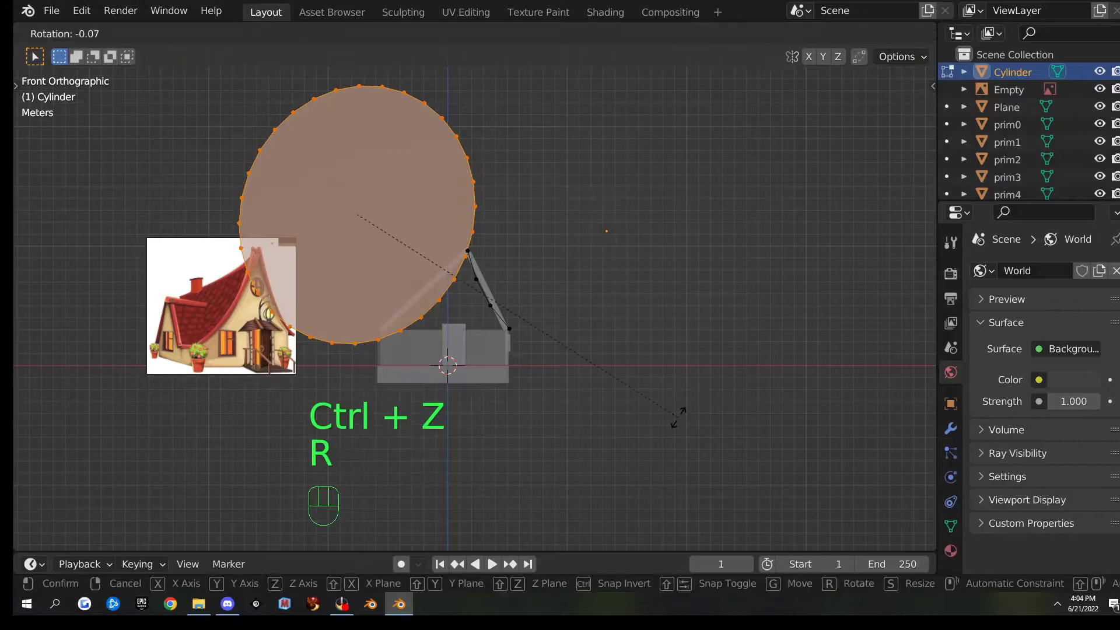
pyautogui.click(670, 385)
pyautogui.press('g')
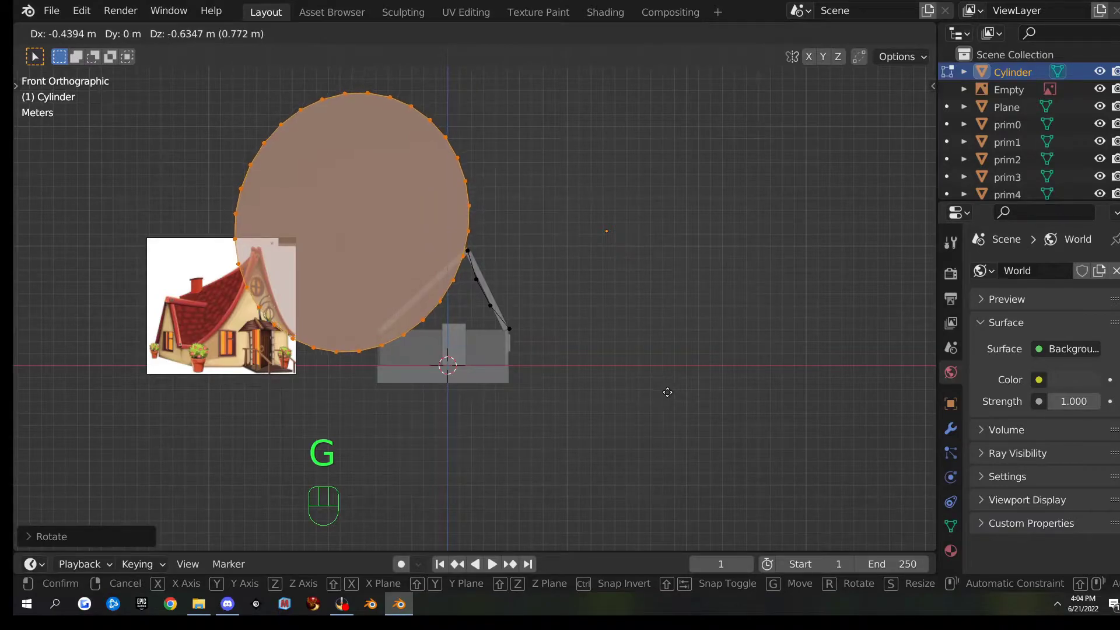
pyautogui.click(669, 393)
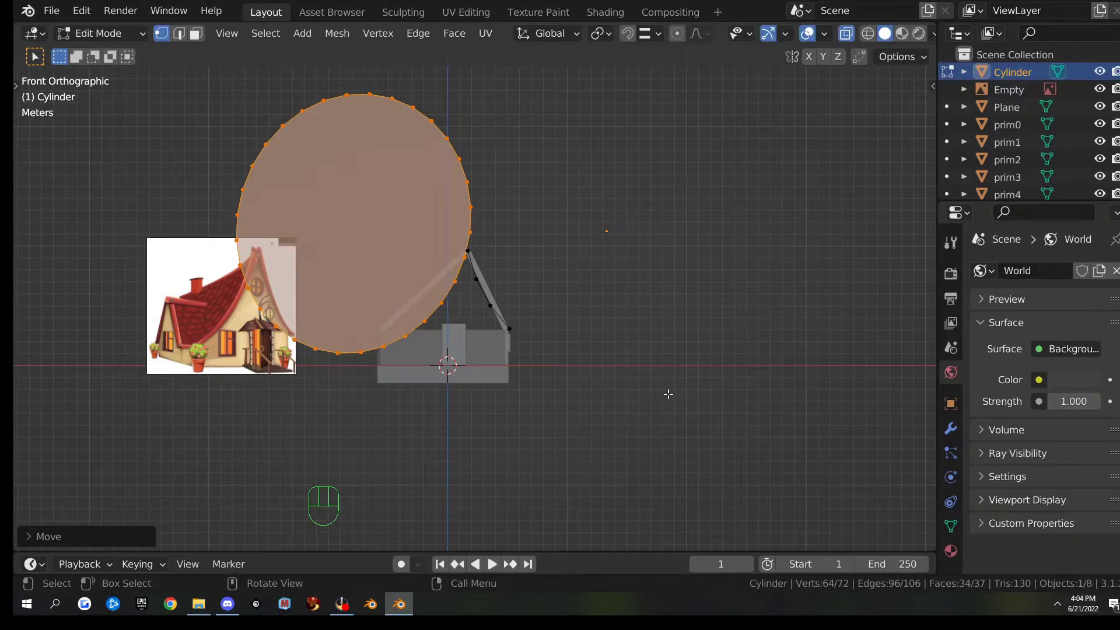
# - Edge-slide the cylinder's vertices nearest the ridge along the outline onto the ridge end of the steeper curve
pyautogui.scroll(4, 577, 343)
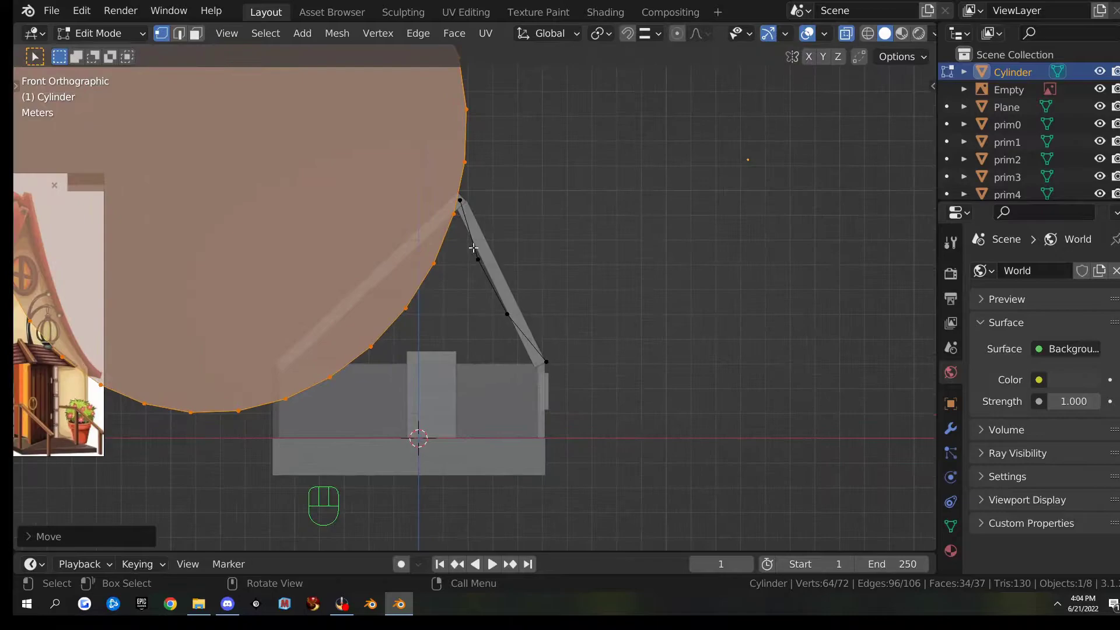
pyautogui.click(454, 214)
pyautogui.press('g')
pyautogui.press('g')
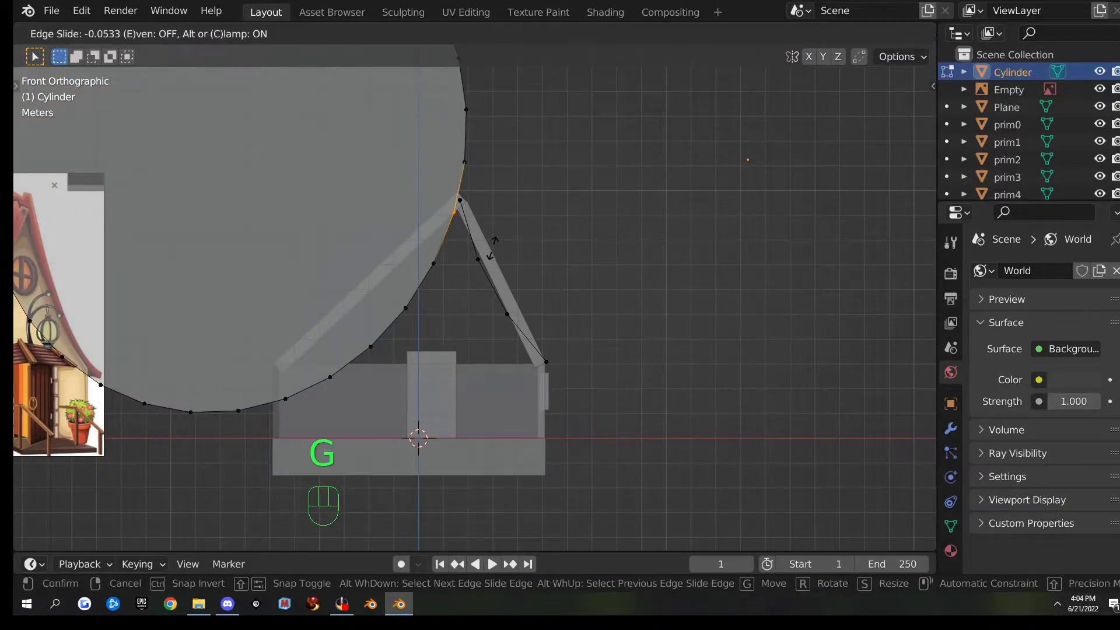
pyautogui.click(504, 245)
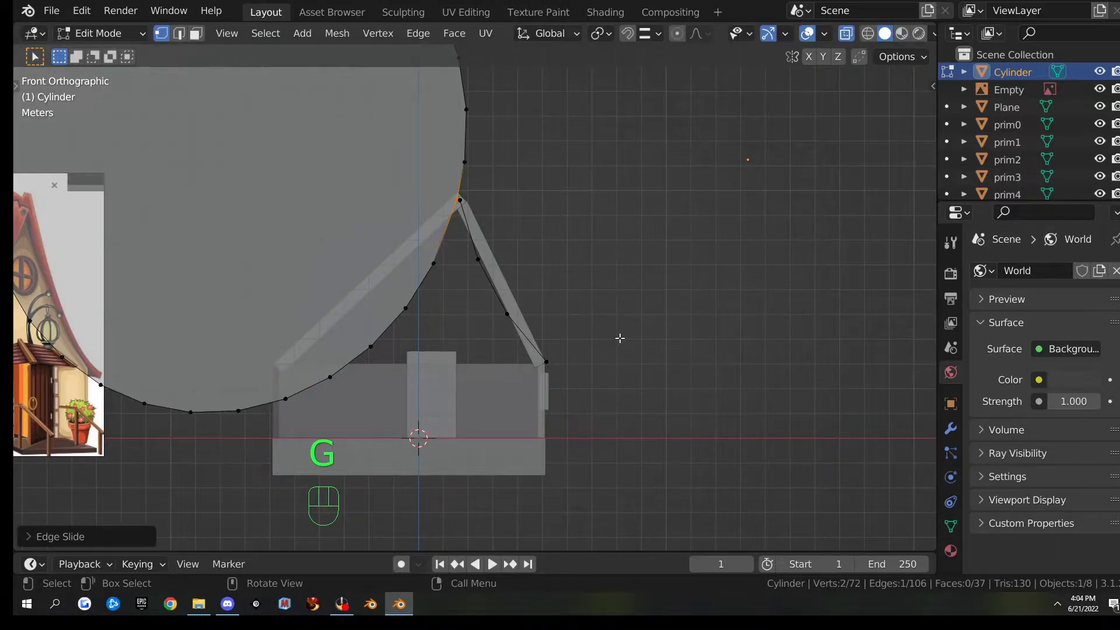
# - Edge-slide the oval's lower vertices along its outline to line up with the base's side wall below the gentler slope
pyautogui.scroll(1, 619, 338)
pyautogui.scroll(-5, 619, 338)
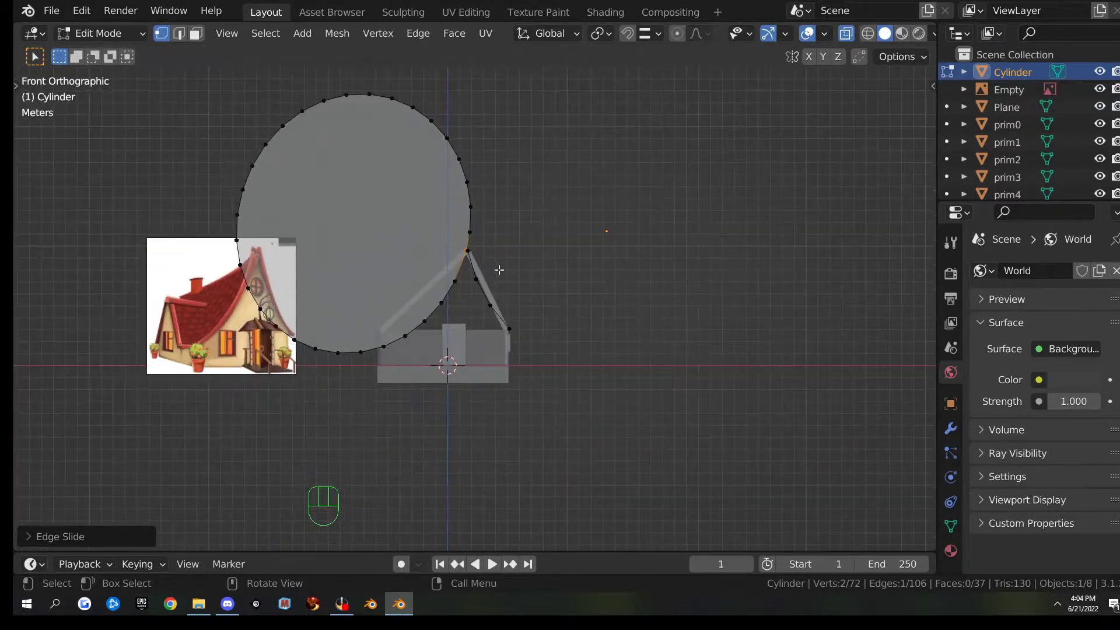
pyautogui.scroll(2, 498, 285)
pyautogui.click(330, 374)
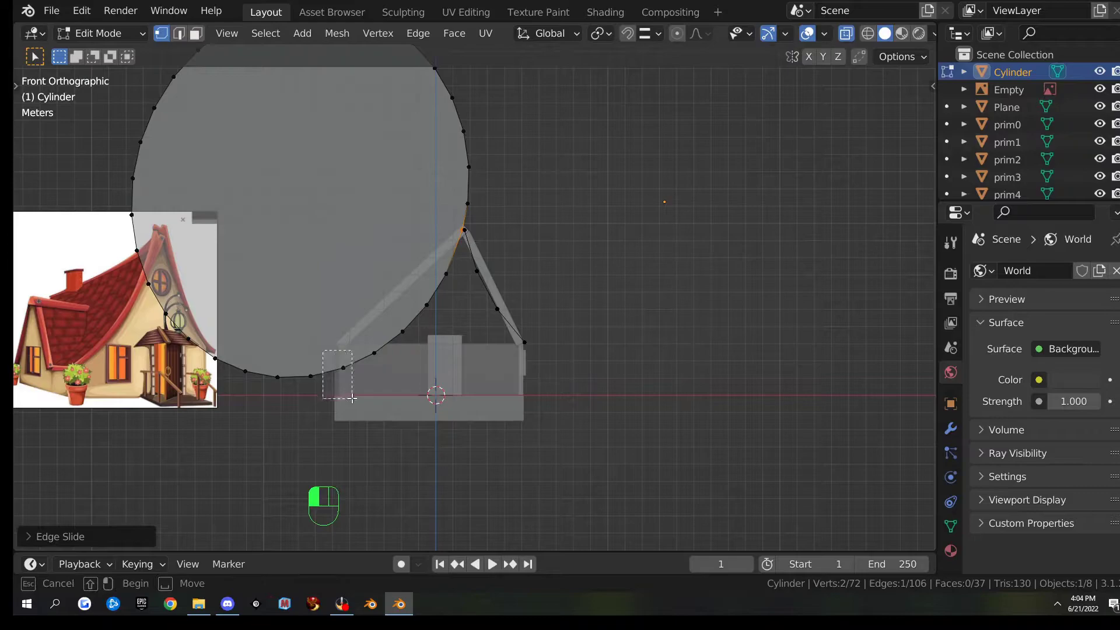
pyautogui.press('g')
pyautogui.press('g')
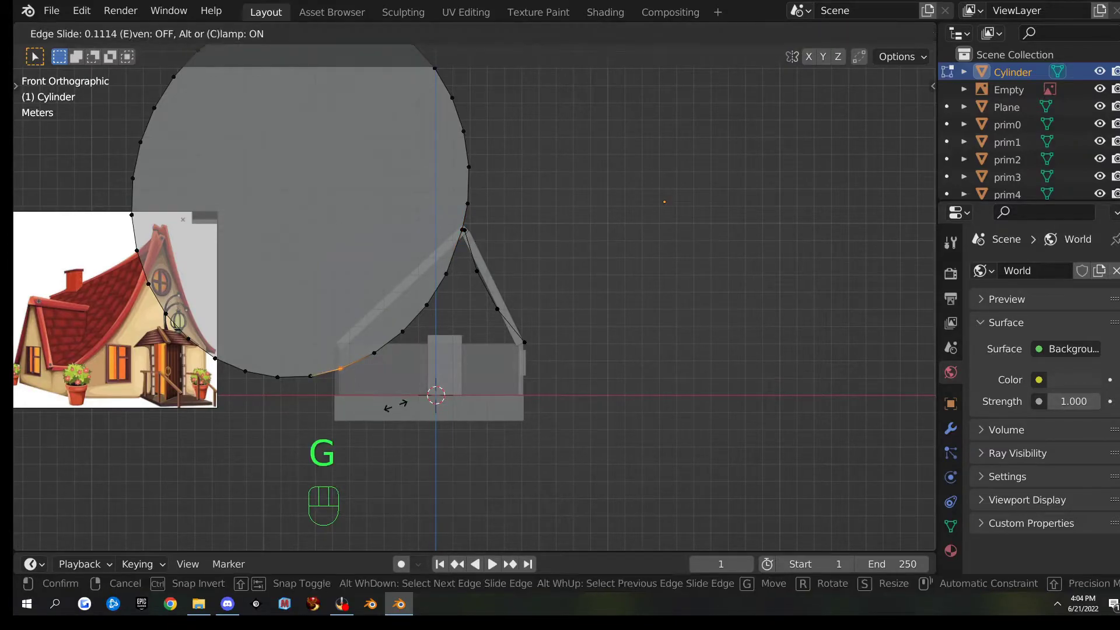
pyautogui.click(391, 407)
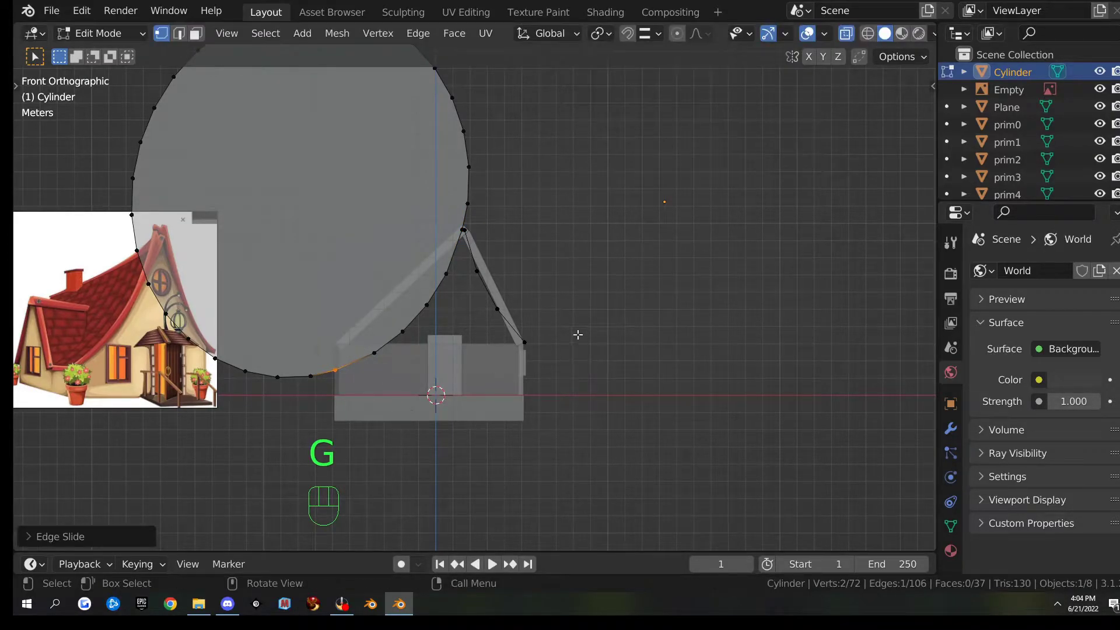
pyautogui.scroll(-4, 508, 299)
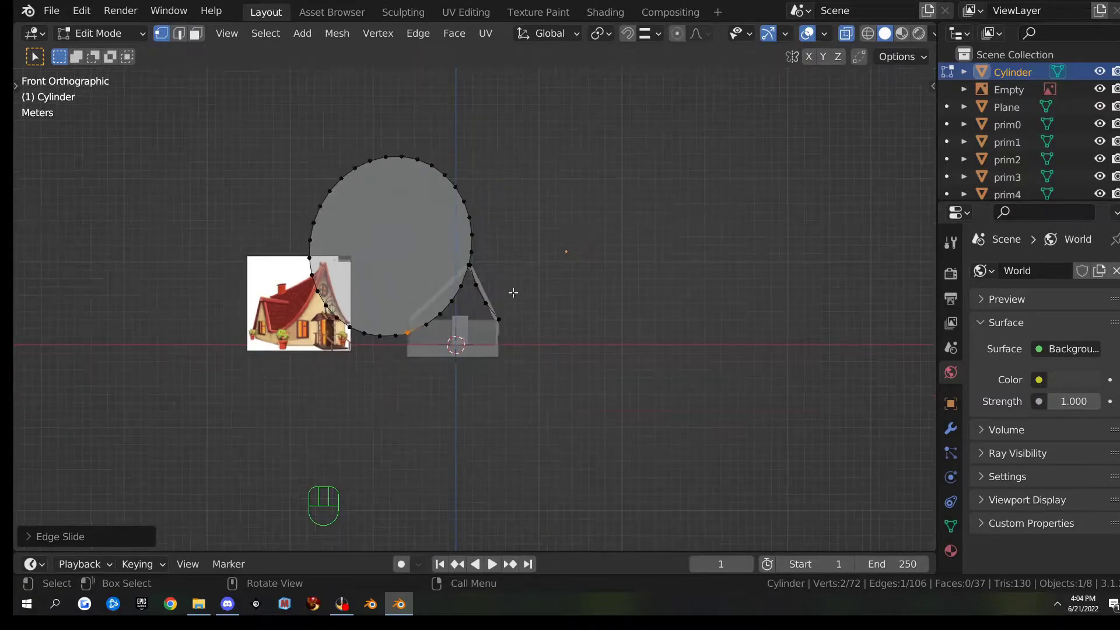
pyautogui.press('c')
pyautogui.moveTo(344, 306)
pyautogui.mouseDown()
pyautogui.moveTo(375, 332)
pyautogui.moveTo(399, 331)
pyautogui.mouseUp()
pyautogui.moveTo(283, 242)
pyautogui.mouseDown()
pyautogui.moveTo(312, 218)
pyautogui.moveTo(298, 301)
pyautogui.mouseUp()
pyautogui.press('Escape')
pyautogui.rightClick(342, 373)
pyautogui.click(401, 352)
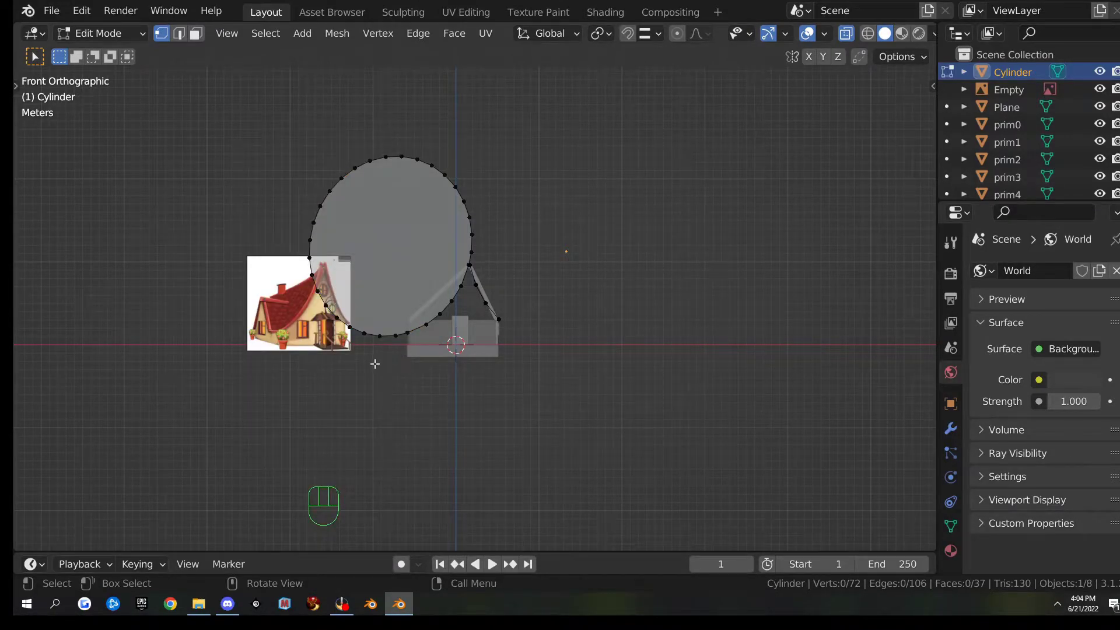
# - Delete the duplicated cylinder's vertices except those on the arc between the ridge and the base's side wall
pyautogui.press('c')
pyautogui.moveTo(385, 331)
pyautogui.mouseDown()
pyautogui.moveTo(326, 290)
pyautogui.moveTo(310, 230)
pyautogui.moveTo(388, 145)
pyautogui.moveTo(460, 175)
pyautogui.moveTo(475, 243)
pyautogui.mouseUp()
pyautogui.press('Escape')
pyautogui.press('x')
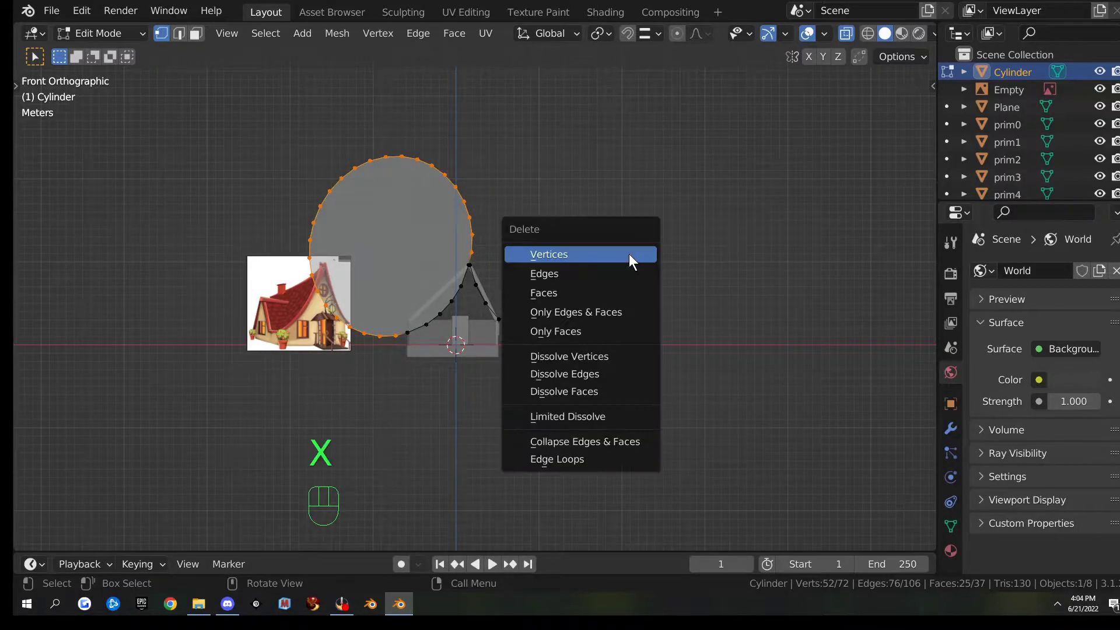
pyautogui.click(629, 254)
# - Flatten the front end vertices of both curved roof strips by scaling them to 0 along Y
pyautogui.moveTo(520, 292); pyautogui.dragTo(598, 348, button='middle')
pyautogui.moveTo(535, 188); pyautogui.dragTo(705, 473)
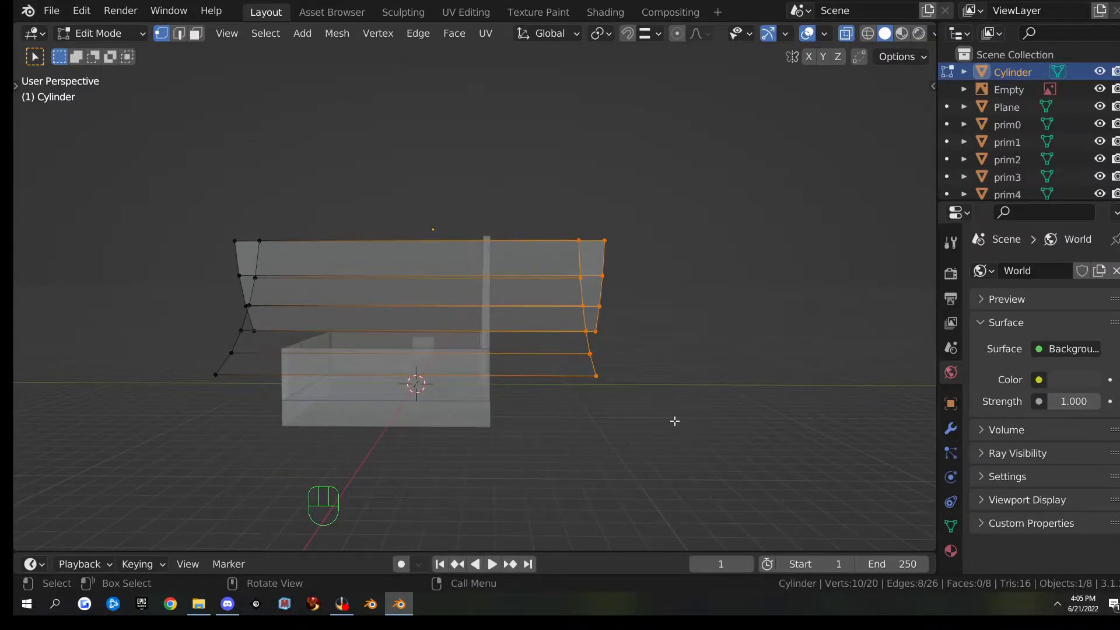
pyautogui.press('s')
pyautogui.press('y')
pyautogui.press('0')
pyautogui.press('Return')
# - Flatten the rear end vertices of both curved roof strips by scaling them to 0 along Y
pyautogui.moveTo(136, 185); pyautogui.dragTo(273, 439)
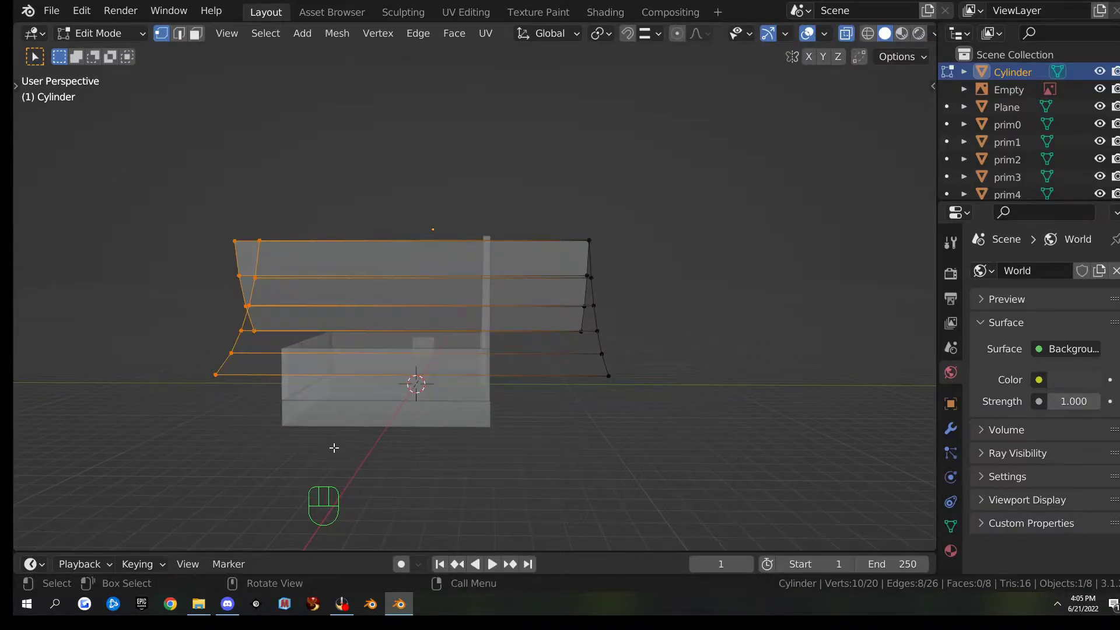
pyautogui.press('s')
pyautogui.press('y')
pyautogui.press('0')
pyautogui.press('Return')
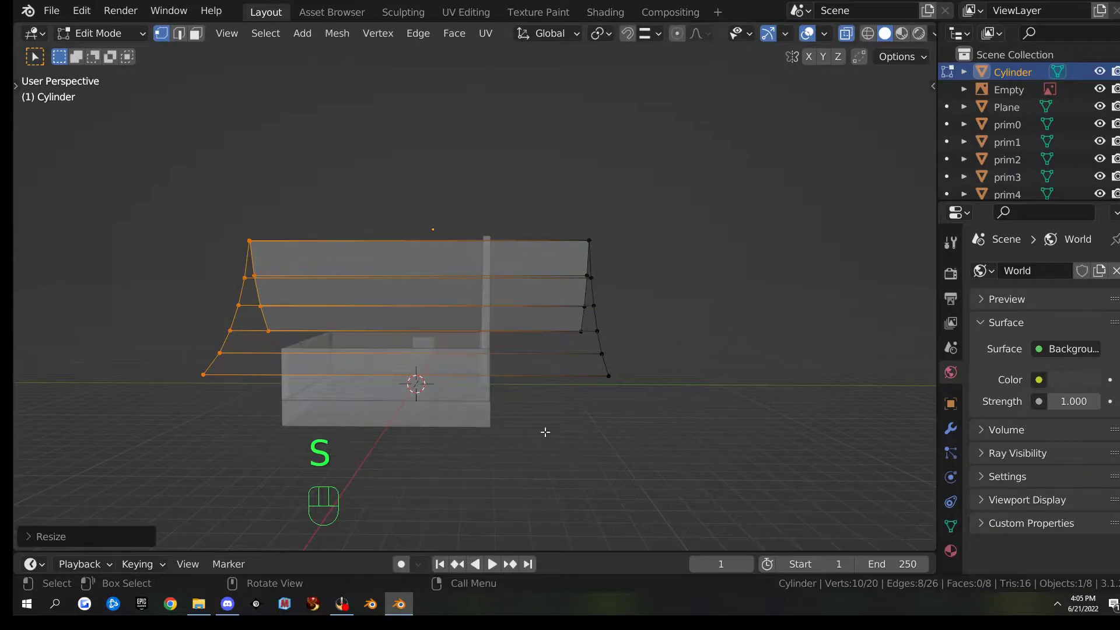
# - Set snapping to vertices and move the roof strips' front end along Y to the front of the cottage base
pyautogui.moveTo(546, 212); pyautogui.dragTo(688, 467)
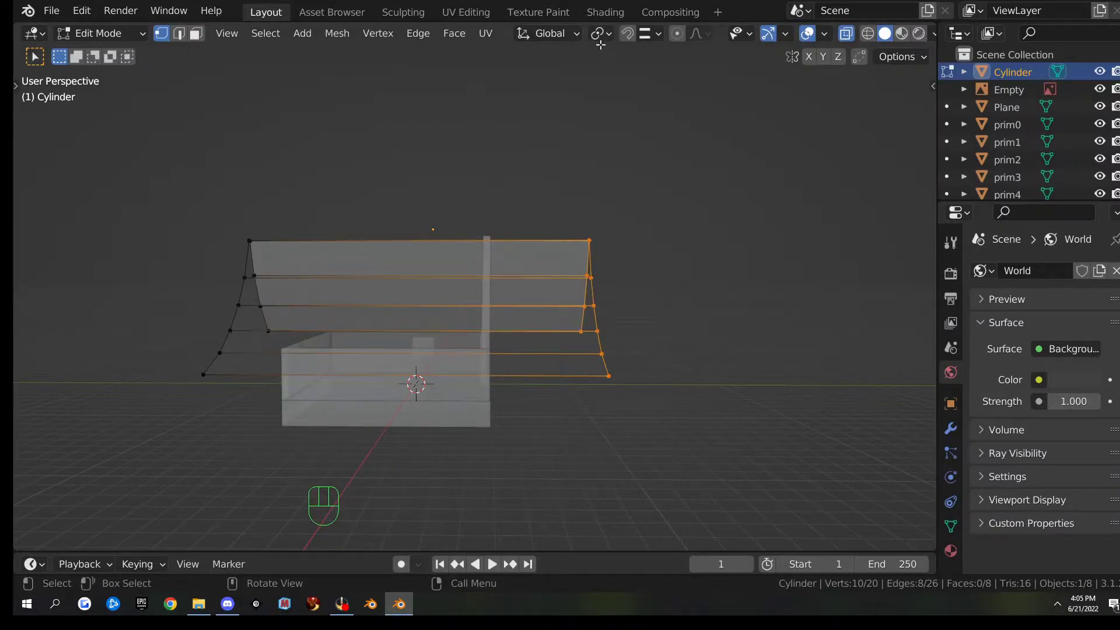
pyautogui.click(642, 36)
pyautogui.click(615, 104)
pyautogui.press('g')
pyautogui.press('y')
pyautogui.press('ctrl')
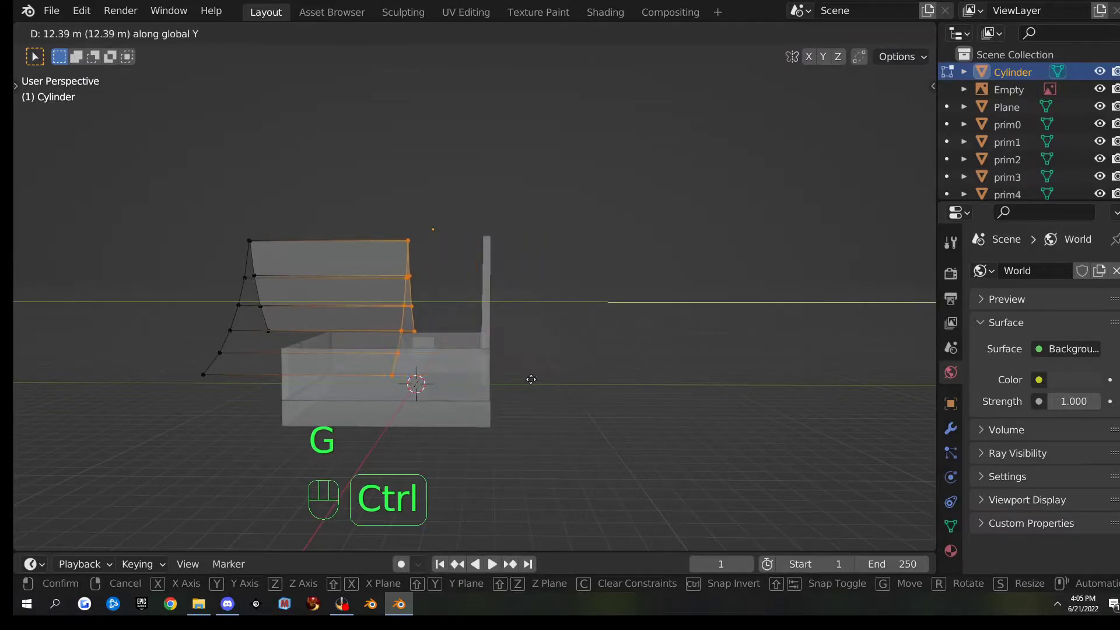
pyautogui.click(496, 388)
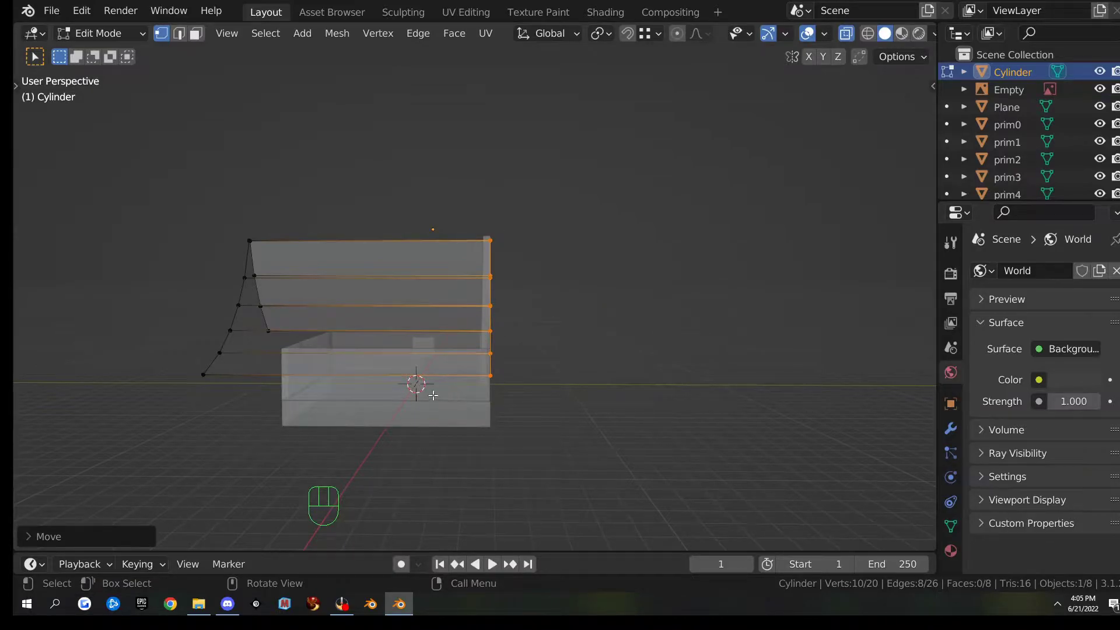
# - Move the roof strips' rear end along Y and snap it to the back of the cottage base
pyautogui.moveTo(139, 162); pyautogui.dragTo(304, 418)
pyautogui.press('g')
pyautogui.press('y')
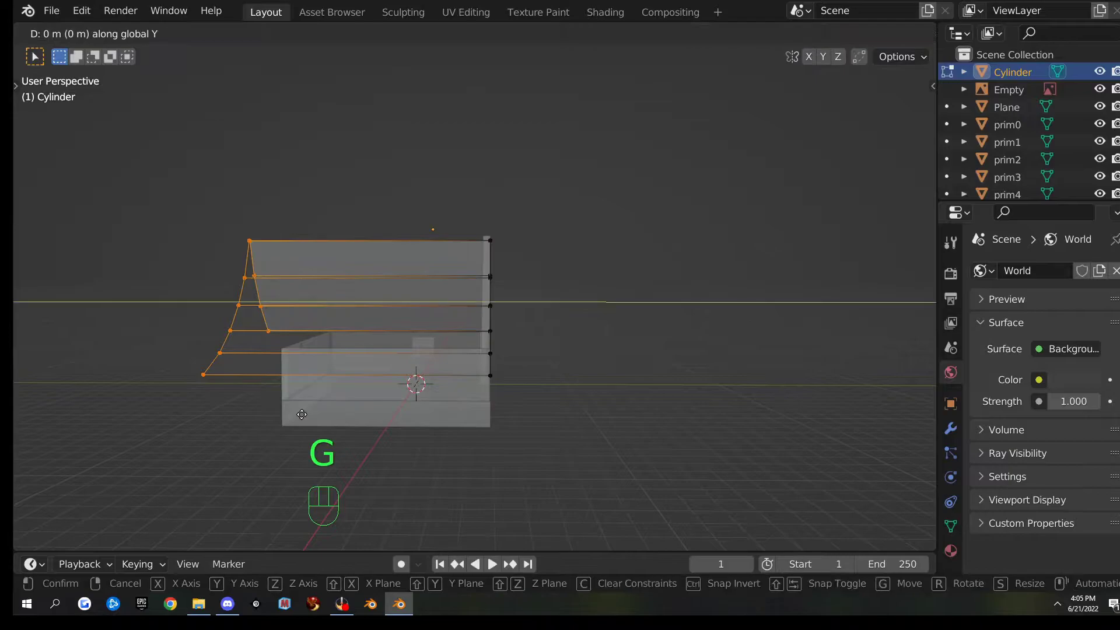
pyautogui.click(279, 347)
# - Turn off X-ray to show the cottage and its curved roof strips as solid surfaces
pyautogui.moveTo(280, 345); pyautogui.dragTo(12, 380, button='middle')
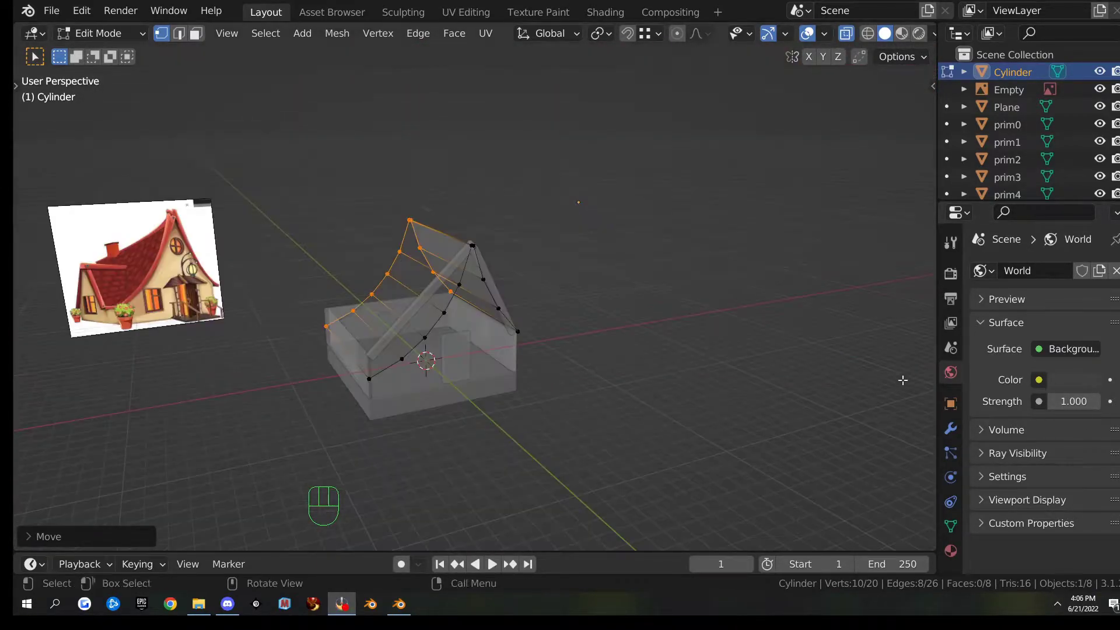
pyautogui.moveTo(798, 329); pyautogui.dragTo(386, 229, button='middle')
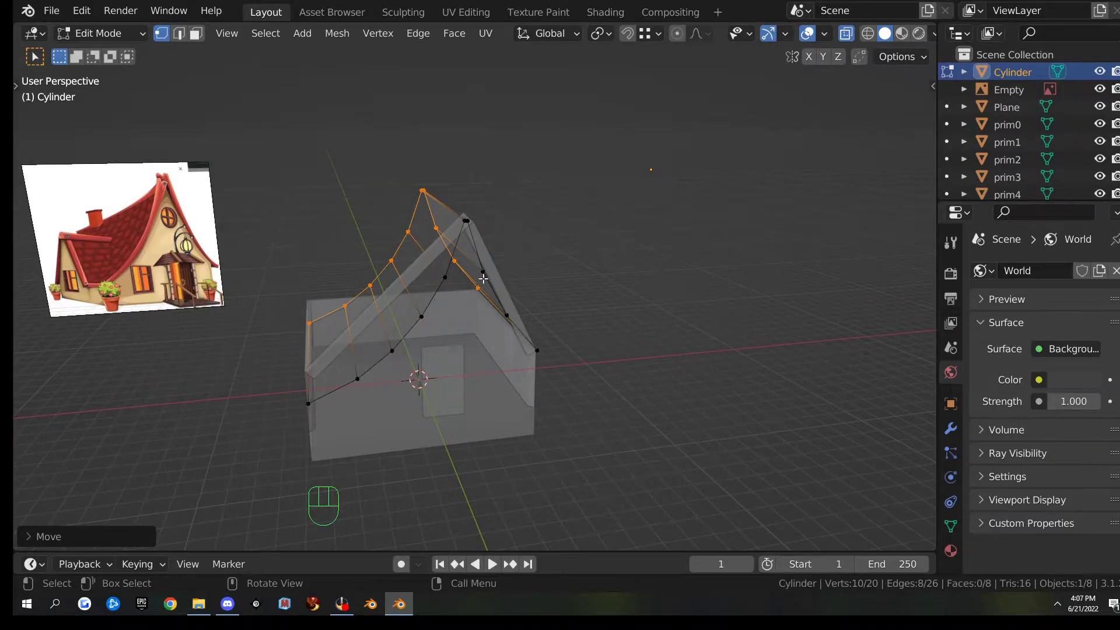
pyautogui.moveTo(490, 245); pyautogui.dragTo(546, 276, button='middle')
pyautogui.moveTo(485, 316); pyautogui.dragTo(411, 295, button='middle')
pyautogui.moveTo(495, 246); pyautogui.dragTo(529, 305, button='middle')
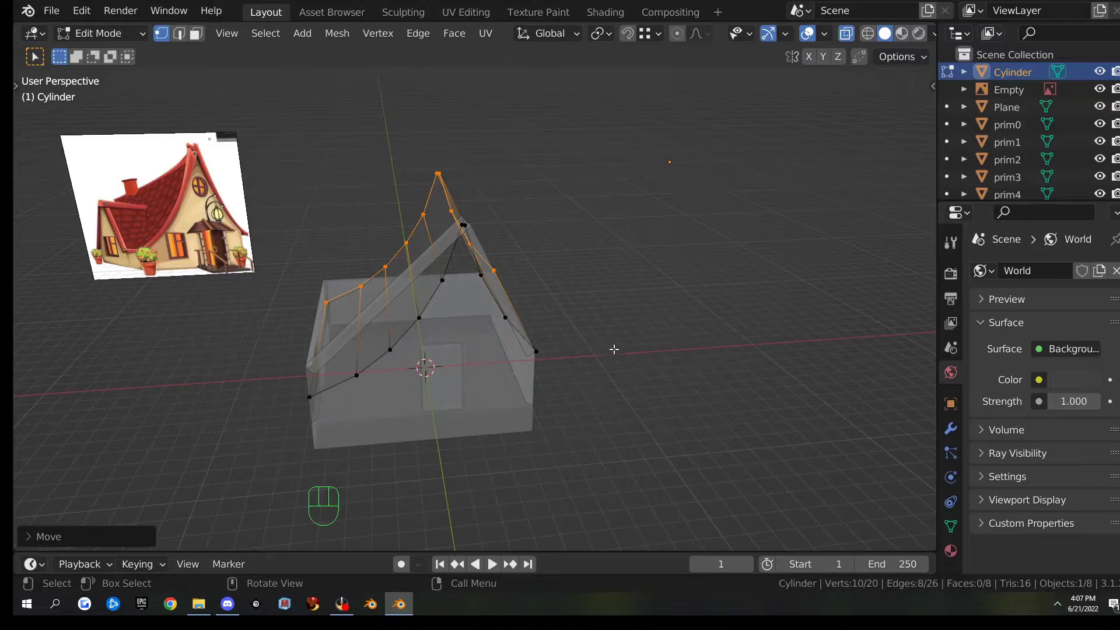
pyautogui.press('z')
pyautogui.hotkey('alt', 'z')
pyautogui.moveTo(688, 322); pyautogui.dragTo(780, 134, button='middle')
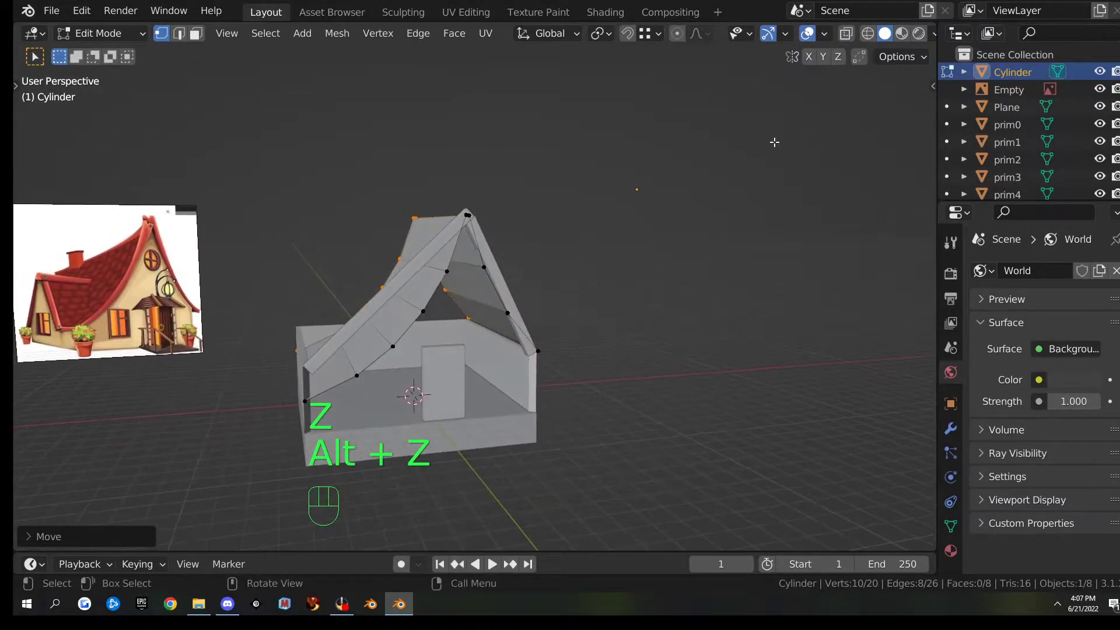
# - Leave mesh editing and turn on the Face Orientation overlay
pyautogui.press('q')
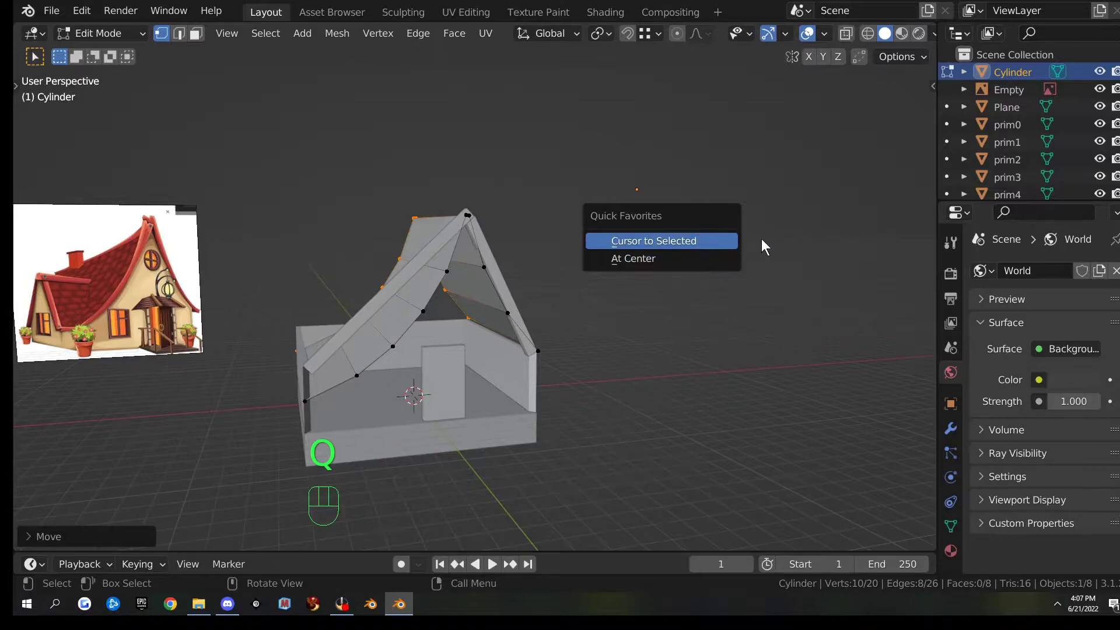
pyautogui.press('Tab')
pyautogui.press('q')
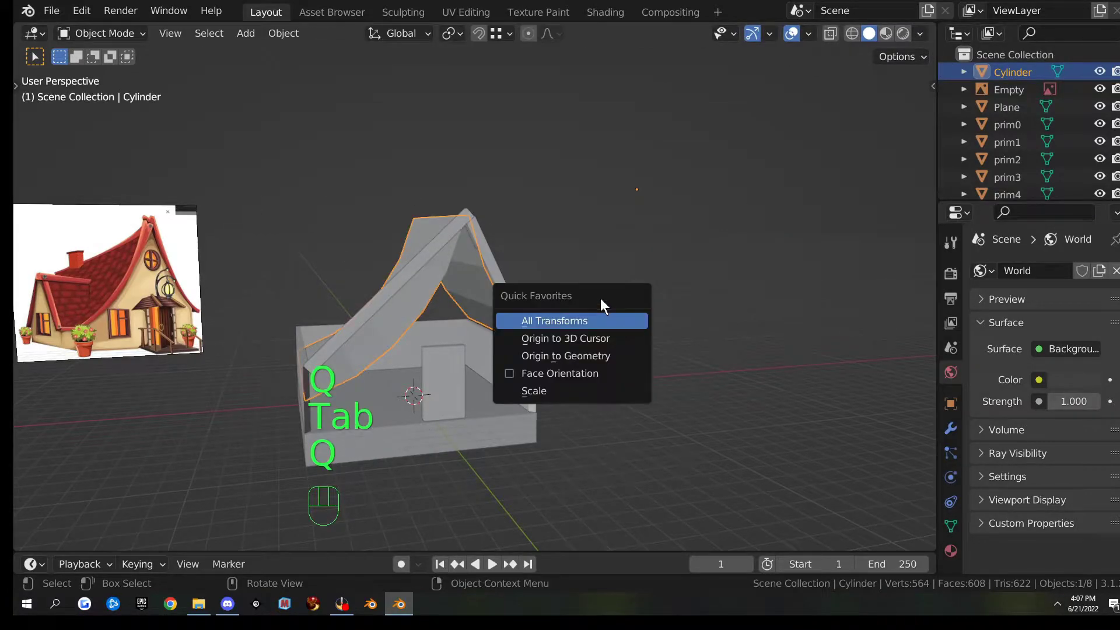
pyautogui.click(586, 376)
pyautogui.moveTo(423, 250); pyautogui.dragTo(664, 324, button='middle')
# - Recalculate the normals of all the roof strip faces with the Inside option enabled
pyautogui.press('Tab')
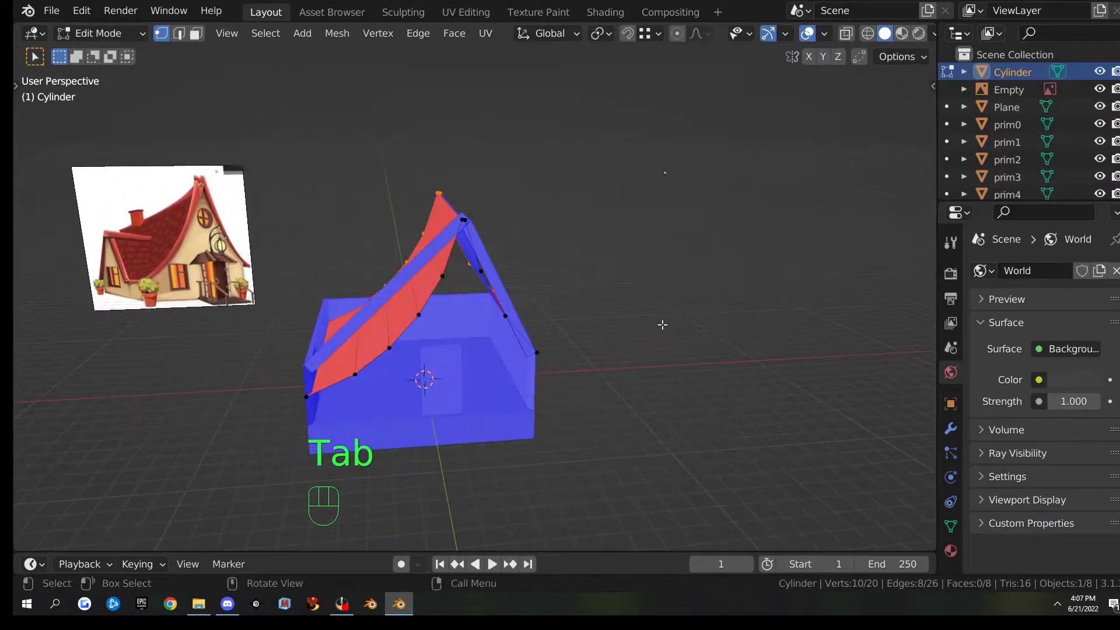
pyautogui.press('a')
pyautogui.press('shift')
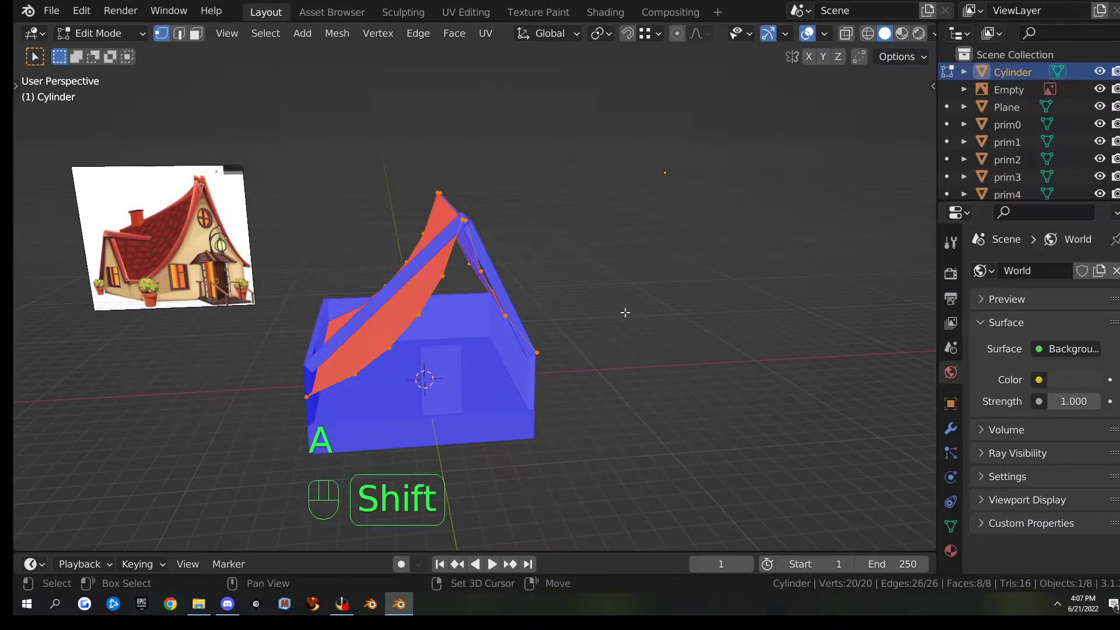
pyautogui.hotkey('shift', 'n')
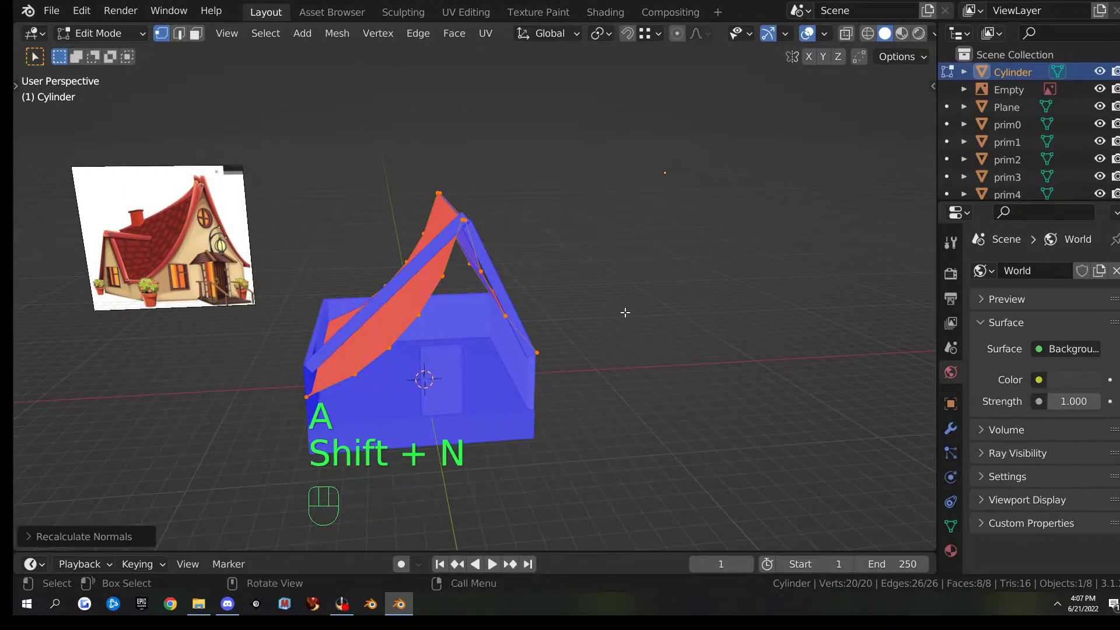
pyautogui.click(85, 537)
pyautogui.click(126, 532)
pyautogui.moveTo(615, 436); pyautogui.dragTo(584, 461, button='middle')
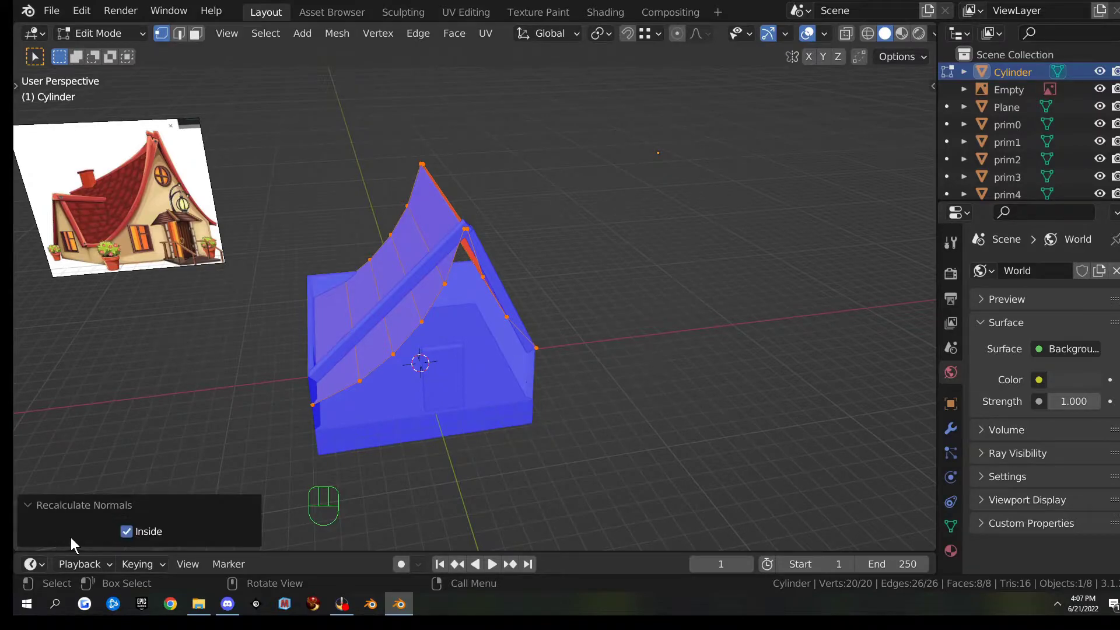
# - Leave mesh editing and hide the blockout's two straight roof slabs and its walls
pyautogui.moveTo(592, 409); pyautogui.dragTo(577, 391, button='middle')
pyautogui.press('Tab')
pyautogui.click(411, 259)
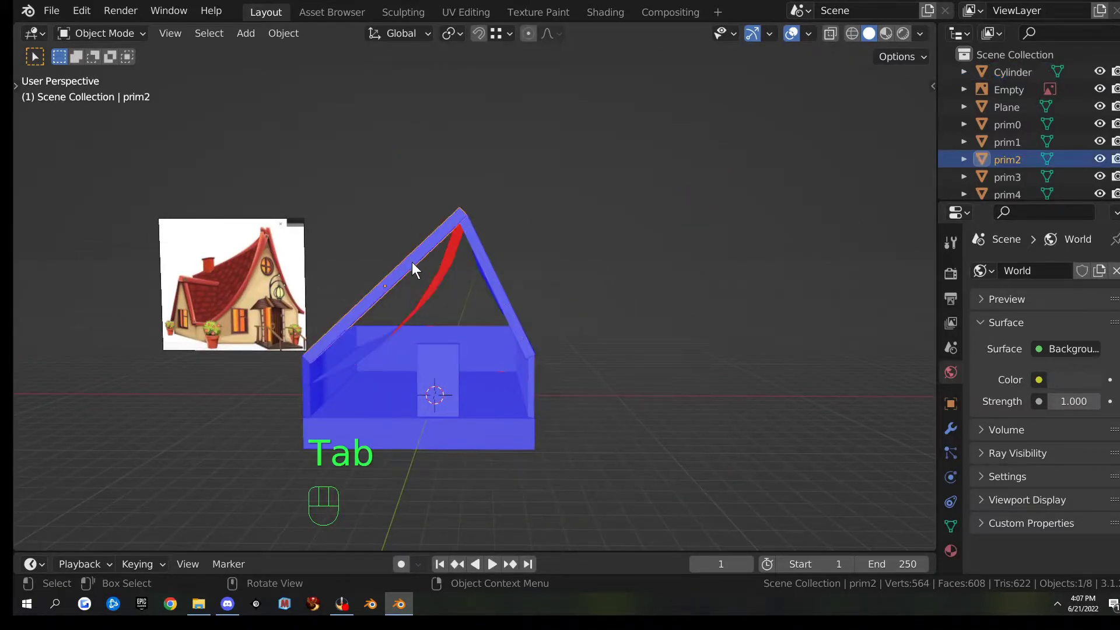
pyautogui.keyDown('shift'); pyautogui.click(495, 275); pyautogui.keyUp('shift')
pyautogui.moveTo(432, 341); pyautogui.dragTo(505, 361, button='middle')
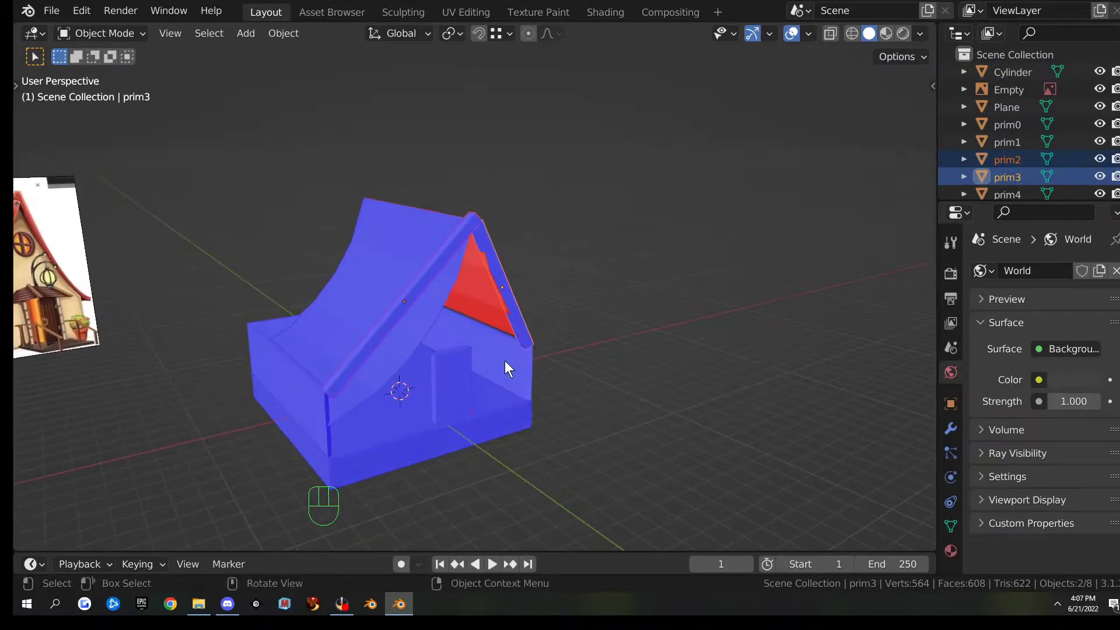
pyautogui.press('h')
pyautogui.moveTo(499, 400); pyautogui.dragTo(337, 353, button='middle')
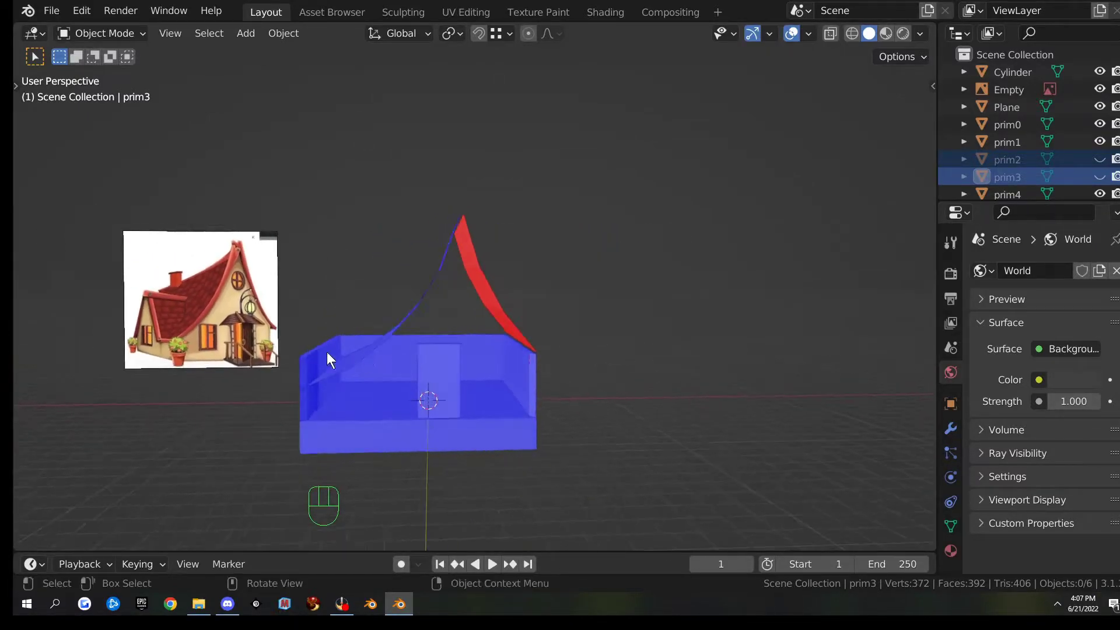
pyautogui.click(314, 351)
pyautogui.press('h')
pyautogui.moveTo(491, 376); pyautogui.dragTo(439, 371, button='middle')
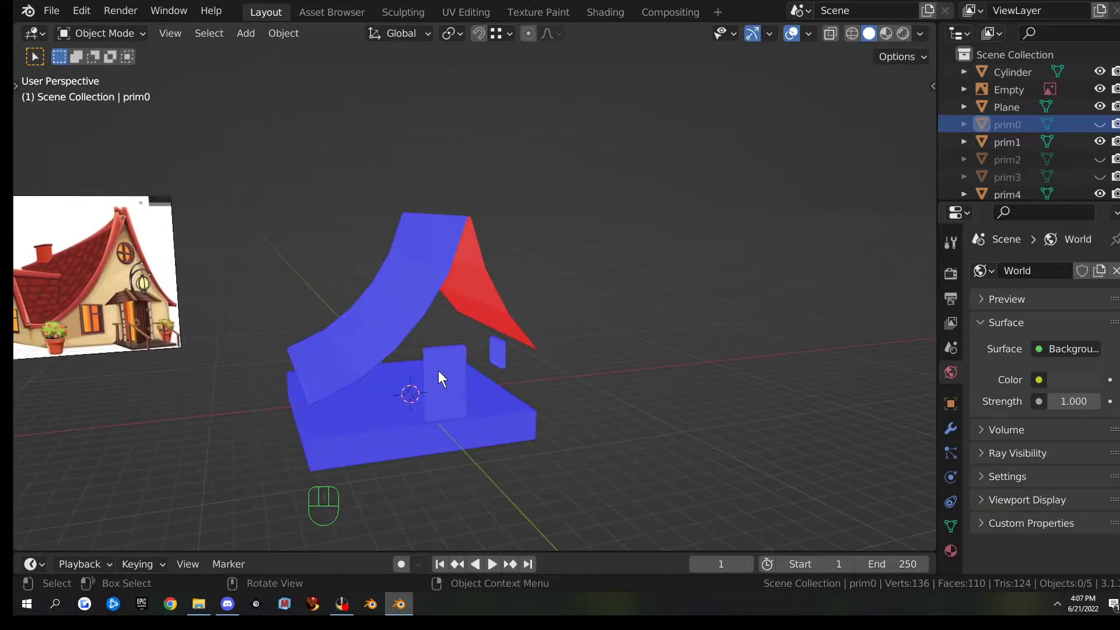
# - Apply Shade Smooth to the curved roof strips
pyautogui.click(396, 311)
pyautogui.rightClick(402, 299)
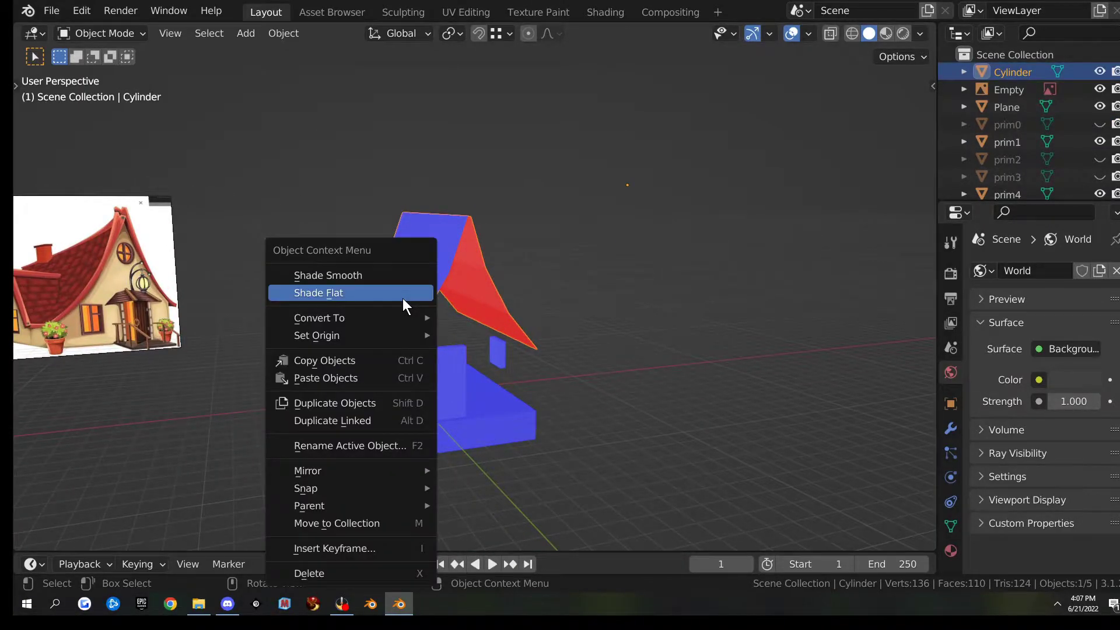
pyautogui.click(379, 275)
pyautogui.moveTo(398, 293); pyautogui.dragTo(428, 292, button='middle')
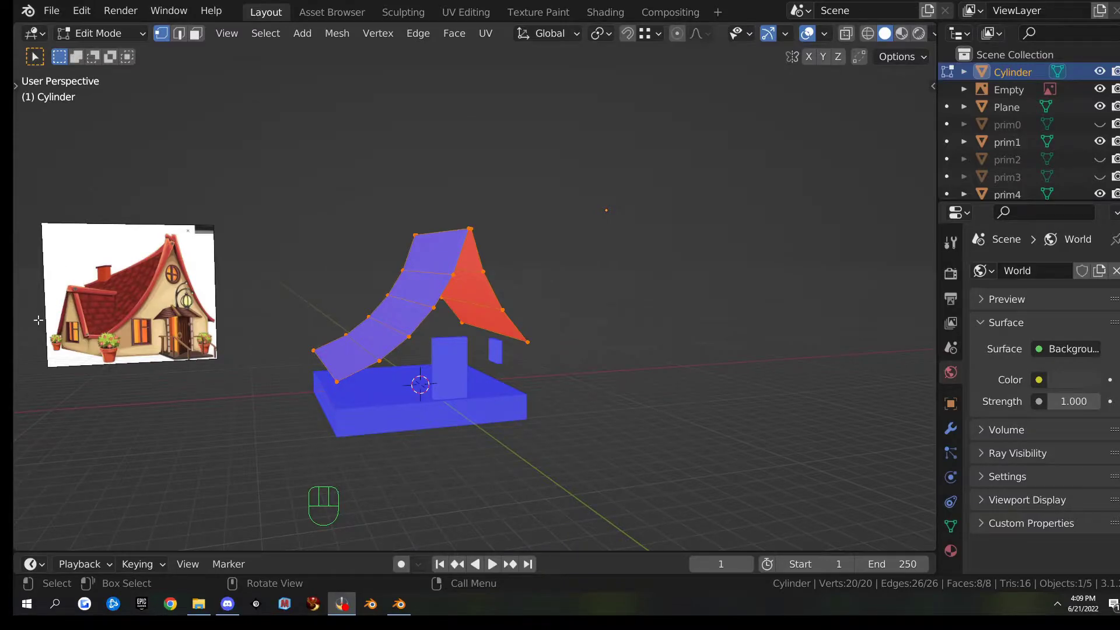
# - Return to Object Mode with the curved roof selected and turn off the Face Orientation overlay
pyautogui.moveTo(291, 351); pyautogui.dragTo(438, 392, button='middle')
pyautogui.moveTo(605, 353); pyautogui.dragTo(642, 358, button='middle')
pyautogui.hotkey('alt', 'z')
pyautogui.hotkey('alt', 'z')
pyautogui.press('q')
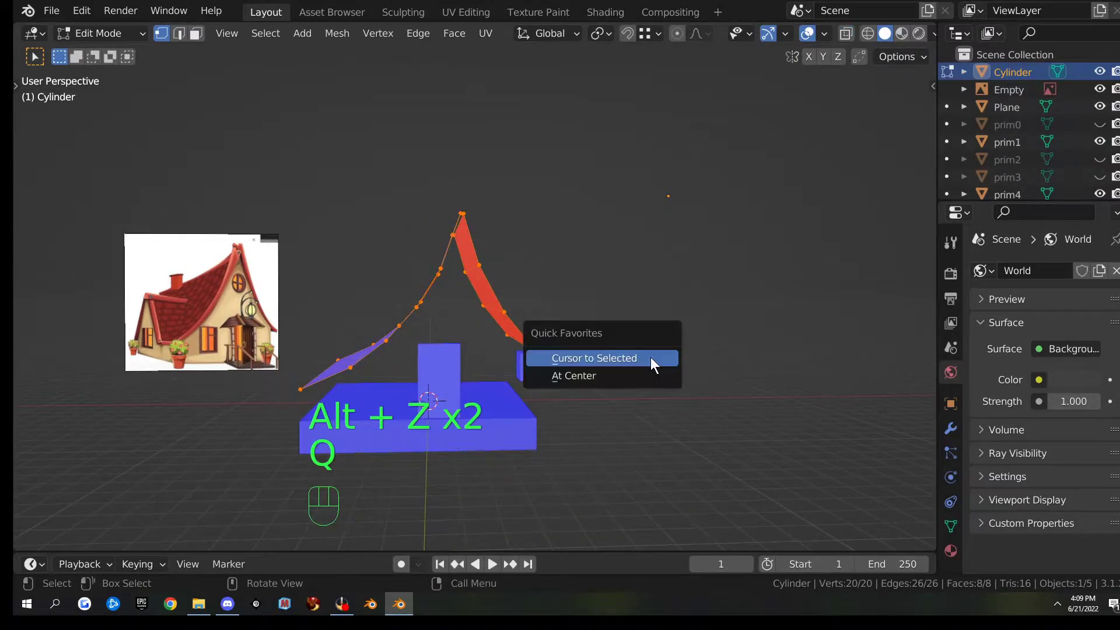
pyautogui.click(650, 358)
pyautogui.press('Tab')
pyautogui.press('q')
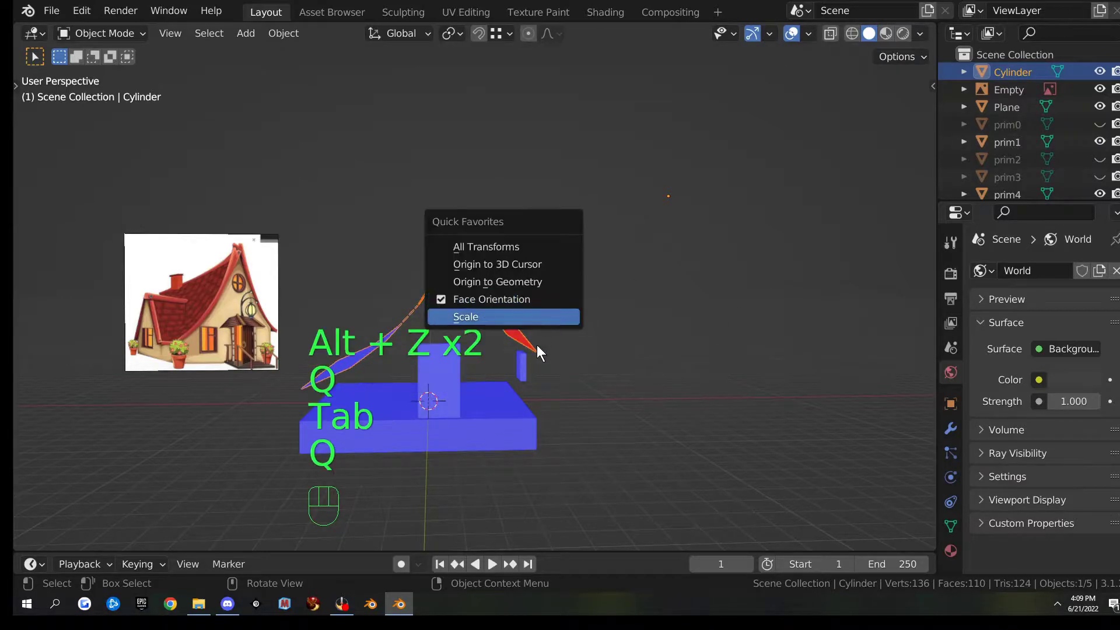
pyautogui.click(523, 299)
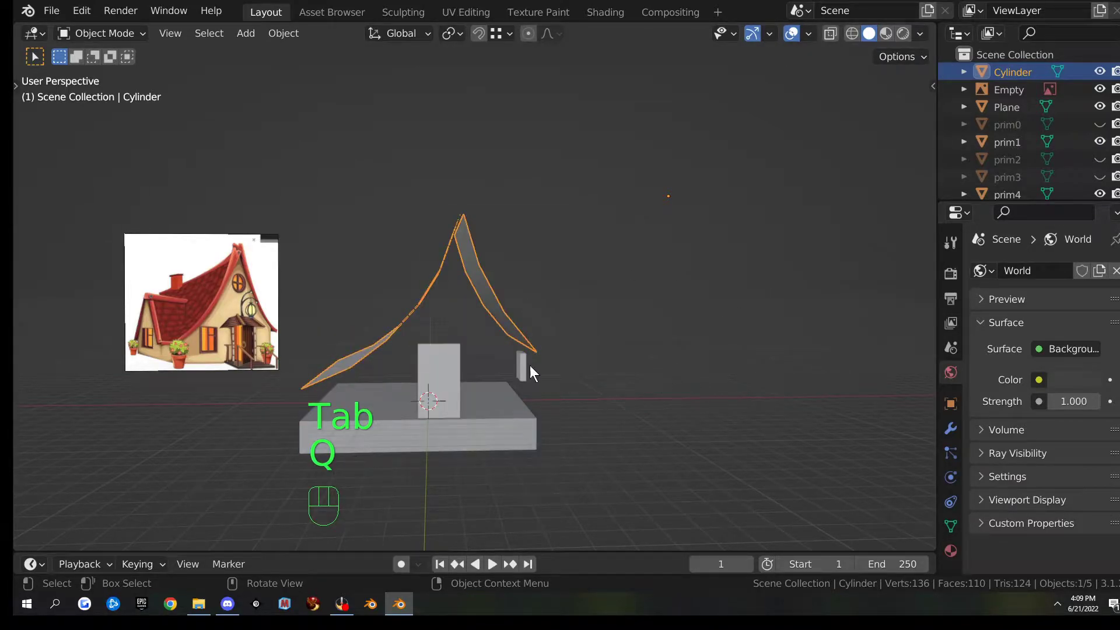
# - Resume mesh editing on the curved roof and switch the Face Orientation overlay on and off again
pyautogui.press('q')
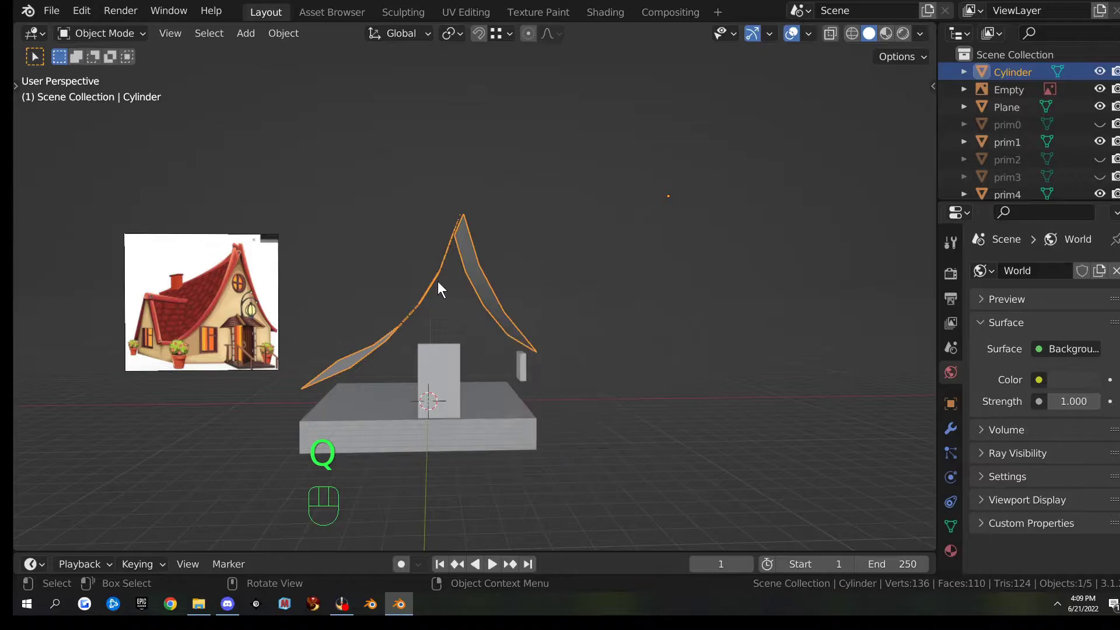
pyautogui.press('Tab')
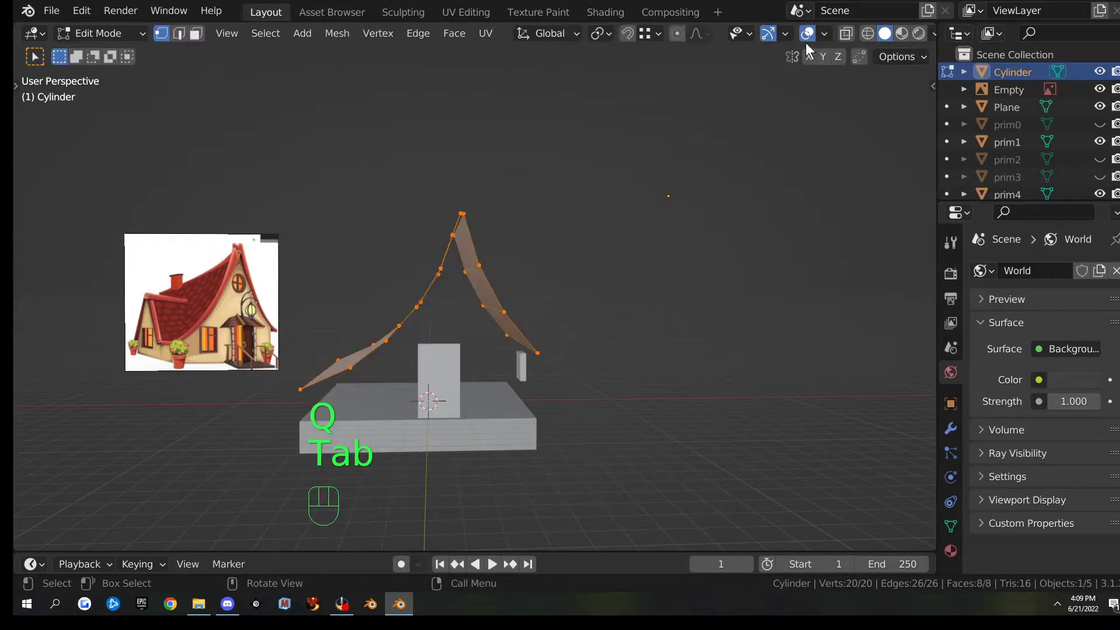
pyautogui.click(824, 34)
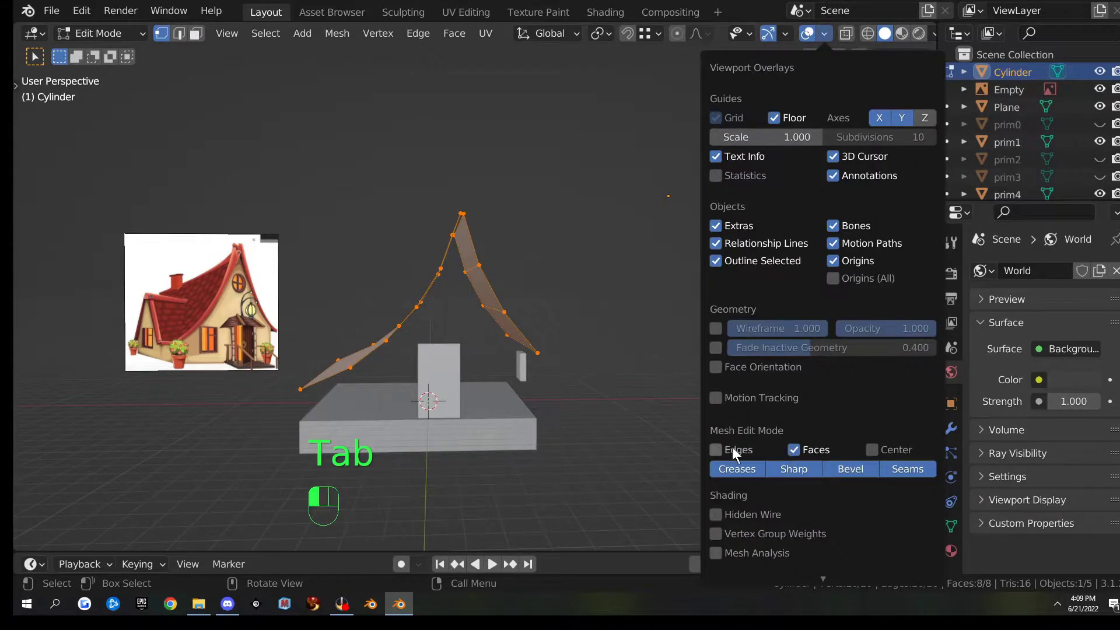
pyautogui.click(716, 368)
pyautogui.click(715, 368)
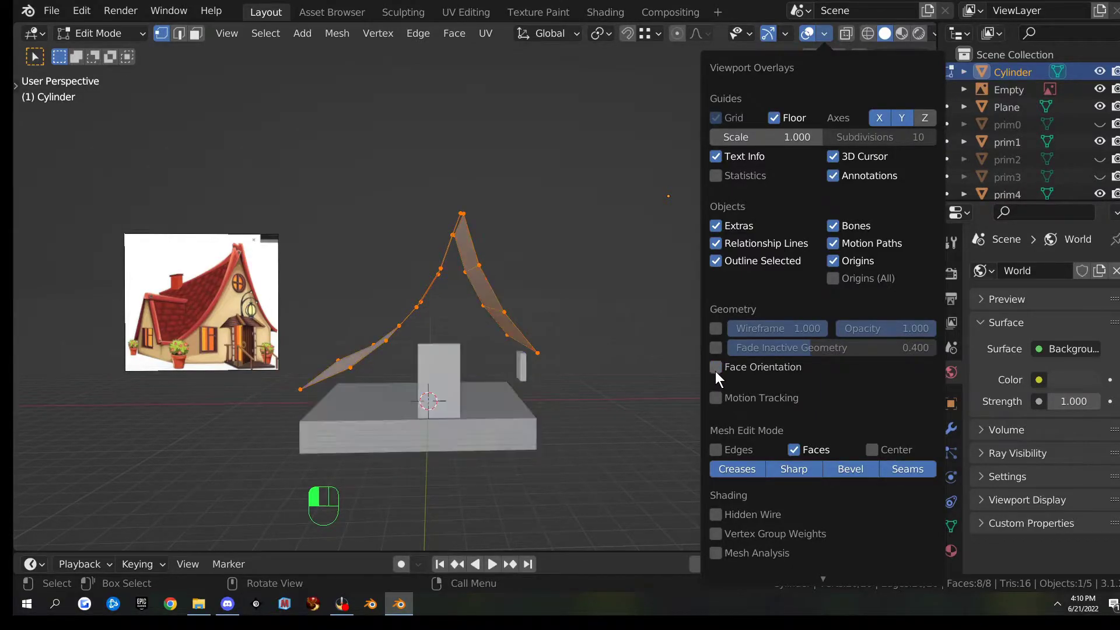
# - With X-ray on, duplicate the upper four faces around the roof ridge and place the copy about 9.5 m away along negative X
pyautogui.moveTo(591, 287)
pyautogui.mouseDown(button='middle')
pyautogui.moveTo(580, 270)
pyautogui.moveTo(593, 266)
pyautogui.mouseUp(button='middle')
pyautogui.hotkey('alt', 'z')
pyautogui.moveTo(382, 178); pyautogui.dragTo(542, 324)
pyautogui.moveTo(566, 330); pyautogui.dragTo(583, 305, button='middle')
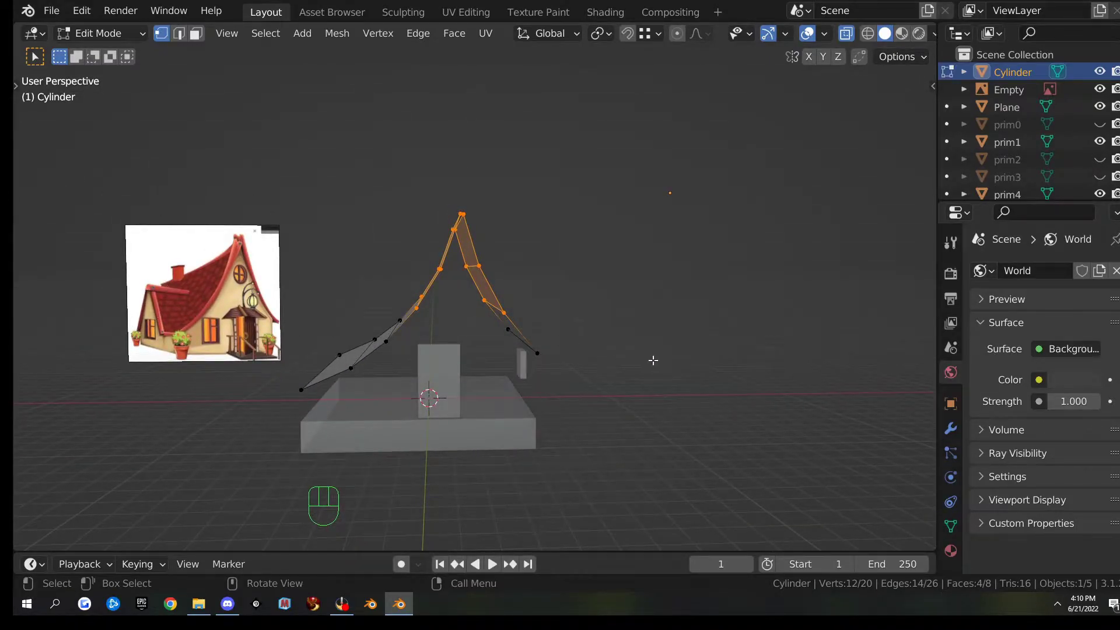
pyautogui.hotkey('shift', 'd')
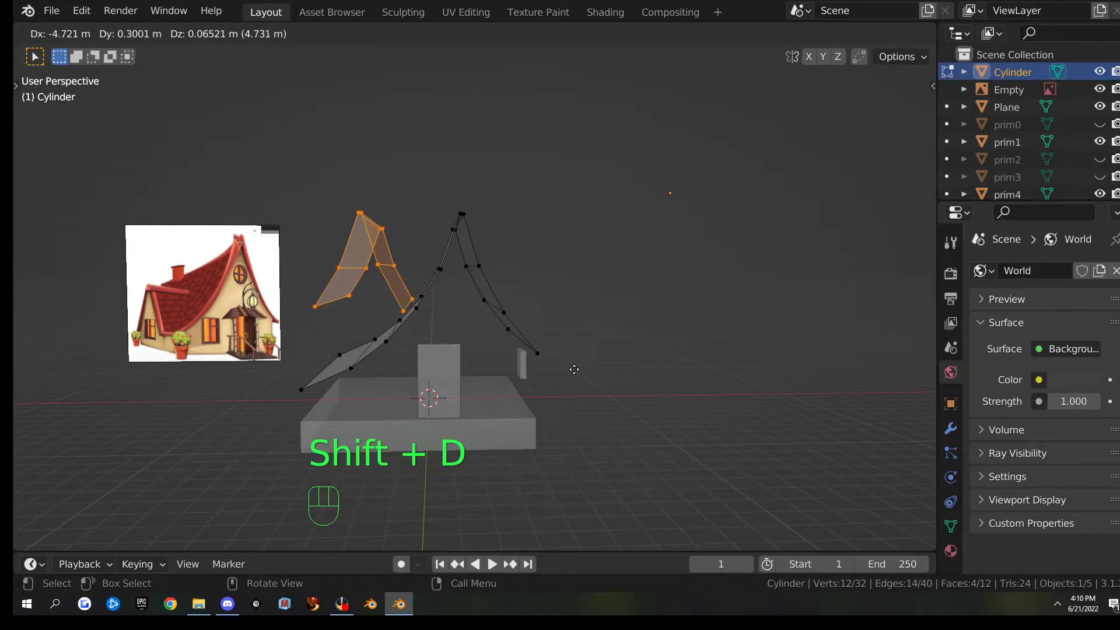
pyautogui.click(488, 374)
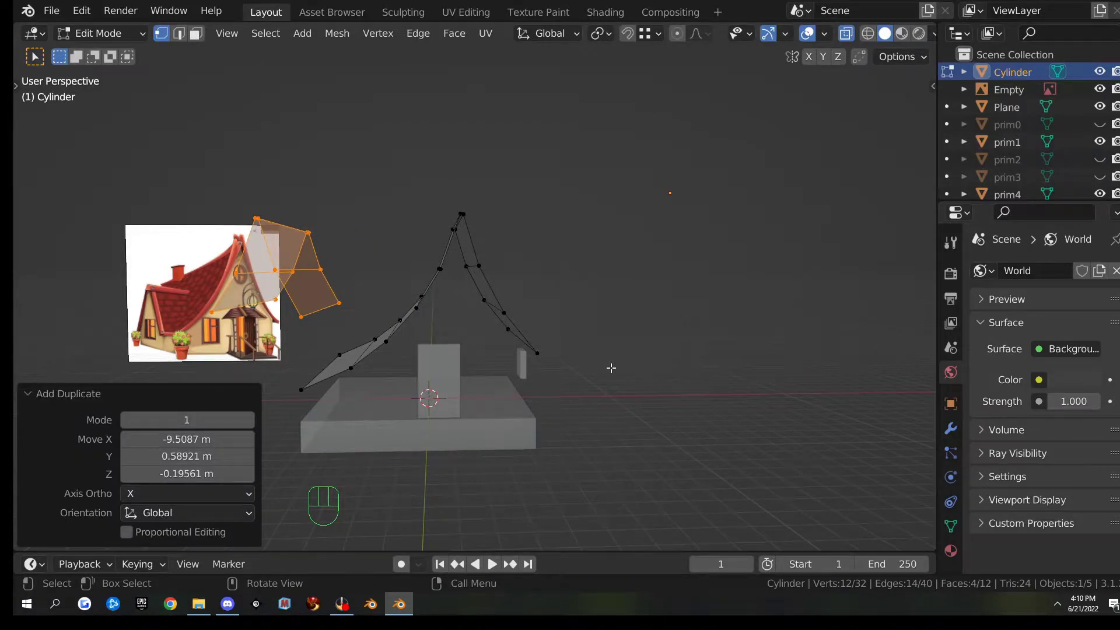
# - Separate the duplicated ridge faces into their own object and open that object for mesh editing
pyautogui.press('p')
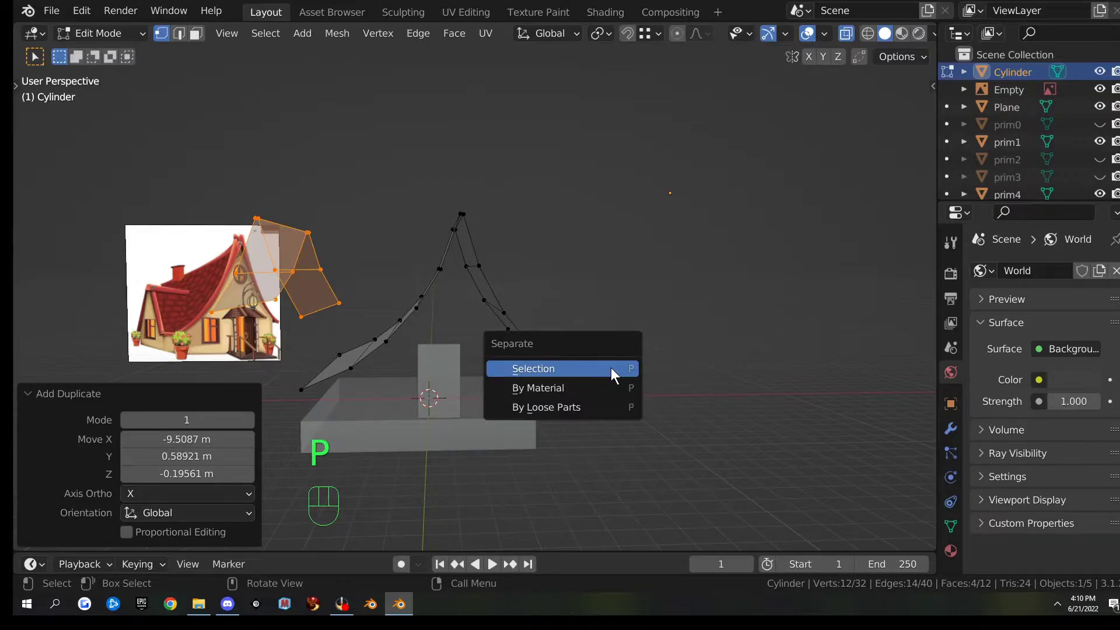
pyautogui.click(613, 368)
pyautogui.press('Tab')
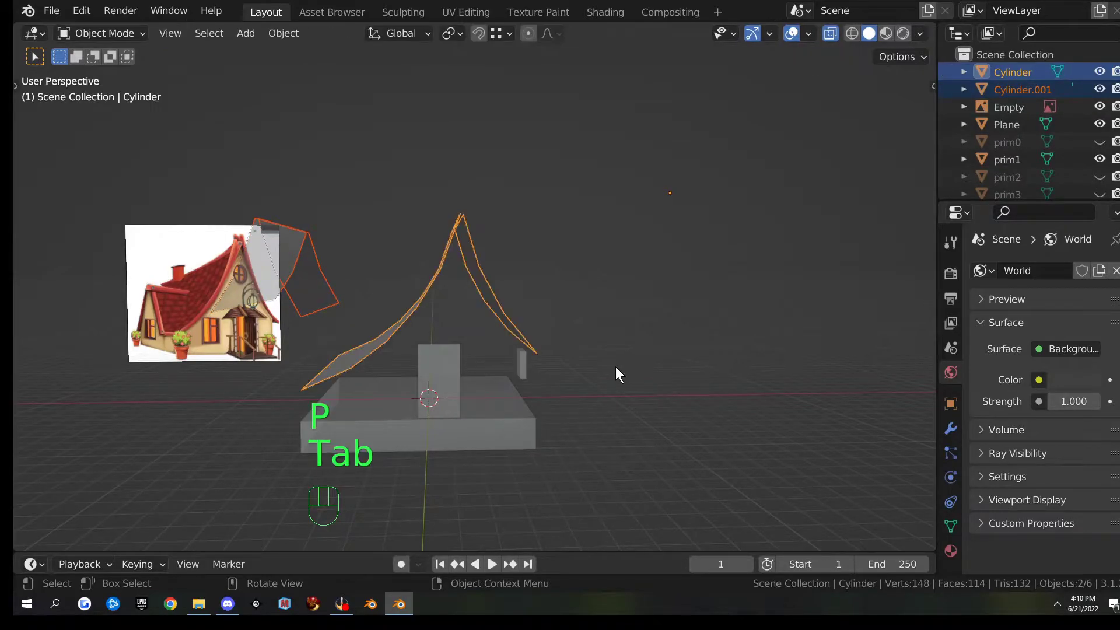
pyautogui.click(306, 295)
pyautogui.press('Tab')
pyautogui.moveTo(395, 324); pyautogui.dragTo(411, 173, button='middle')
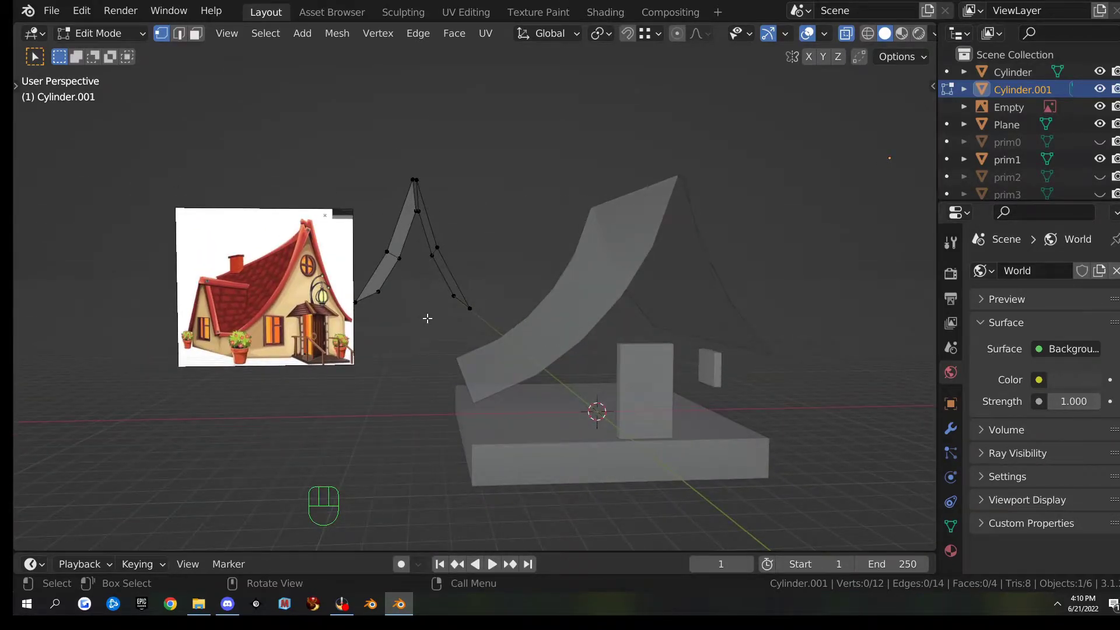
# - Scale the two bottom edges of the small roof copy along Z to level them
pyautogui.moveTo(352, 270); pyautogui.dragTo(495, 328)
pyautogui.press('s')
pyautogui.press('z')
pyautogui.press('Return')
# - Bevel the middle edges on both slopes of the small roof with 2 segments and a width of about 0.11 m
pyautogui.moveTo(542, 308); pyautogui.dragTo(492, 319, button='middle')
pyautogui.press('2')
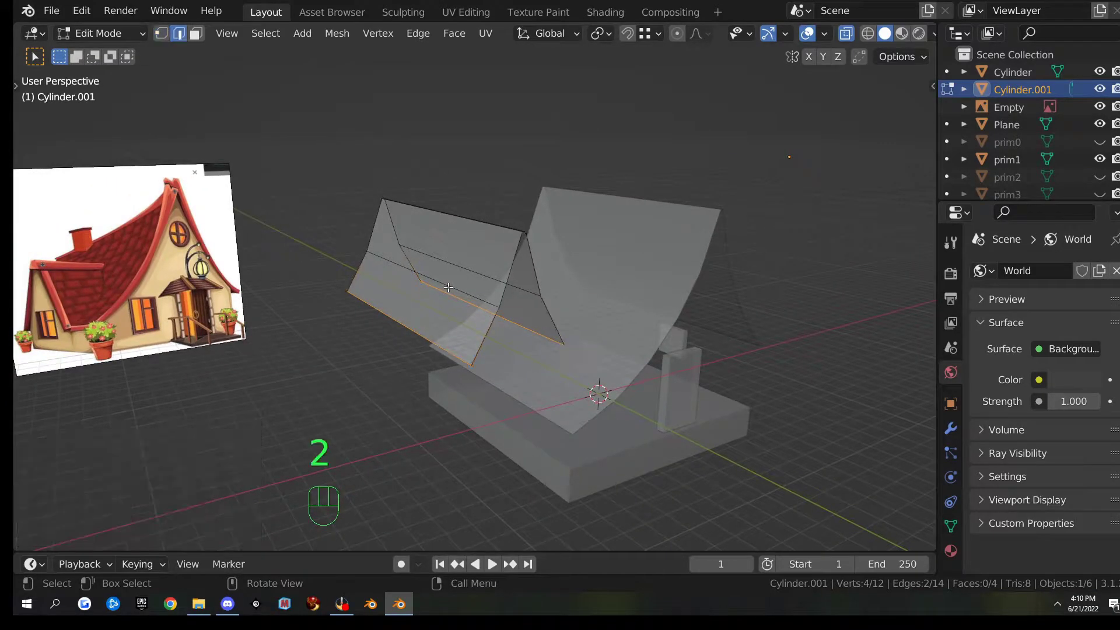
pyautogui.keyDown('shift'); pyautogui.click(448, 287); pyautogui.keyUp('shift')
pyautogui.moveTo(448, 287); pyautogui.dragTo(563, 334, button='middle')
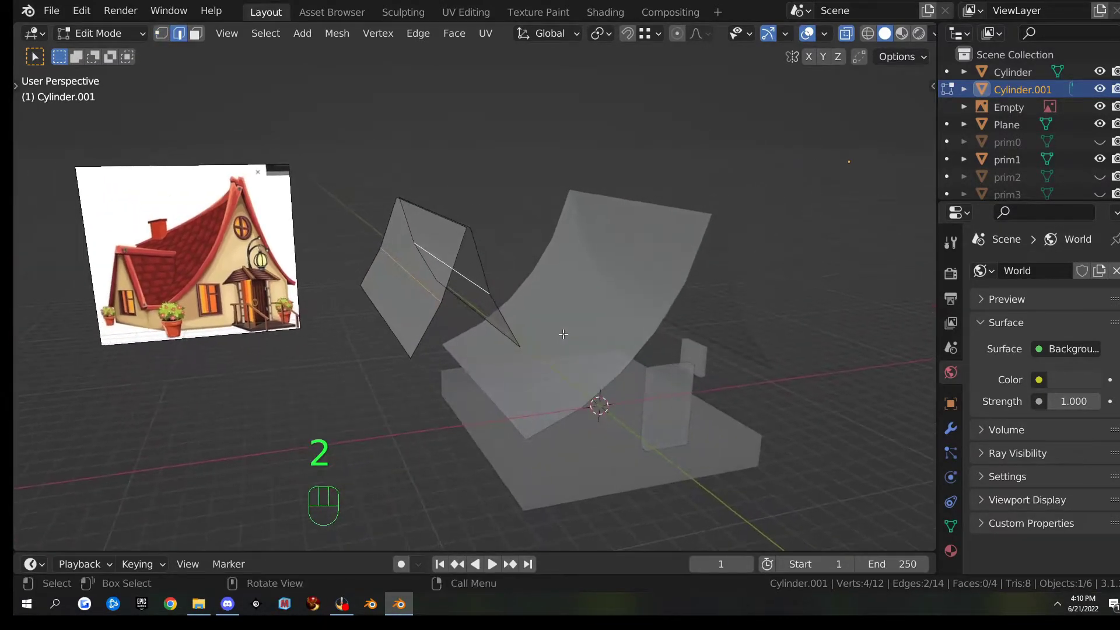
pyautogui.hotkey('ctrl', 'b')
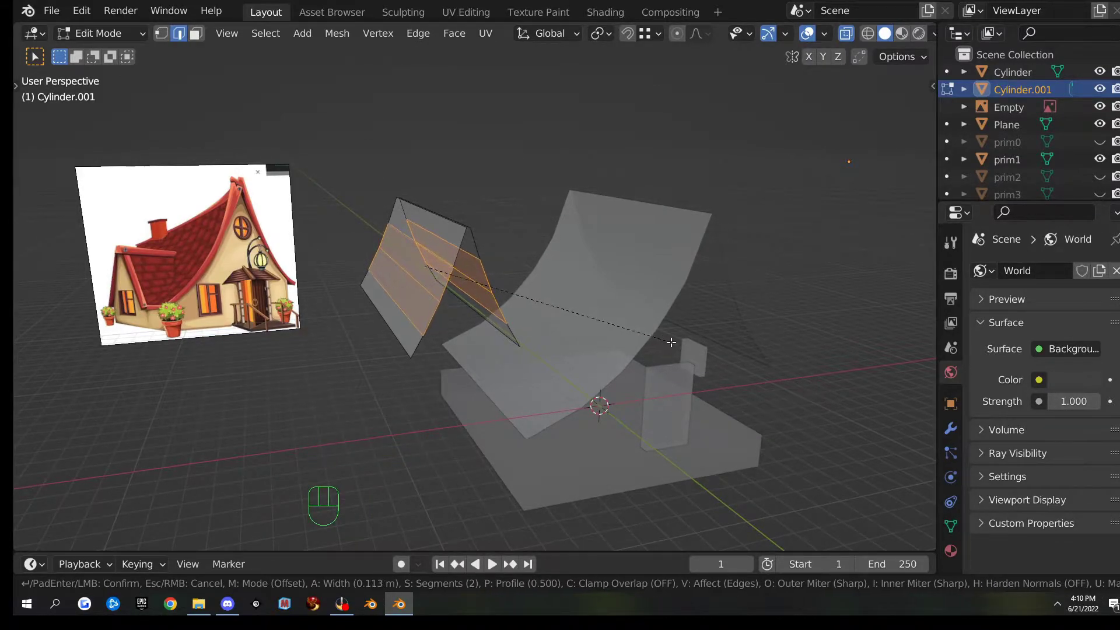
pyautogui.click(670, 342)
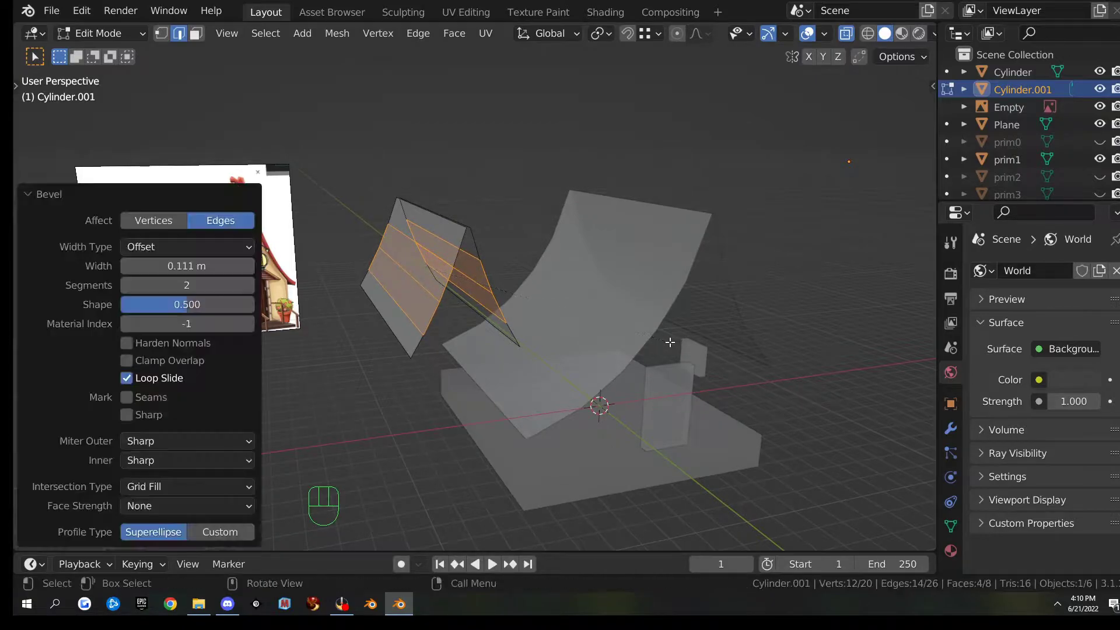
# - Leave mesh editing and scale the small roof along global Y to about 0.34
pyautogui.moveTo(653, 345); pyautogui.dragTo(879, 303, button='middle')
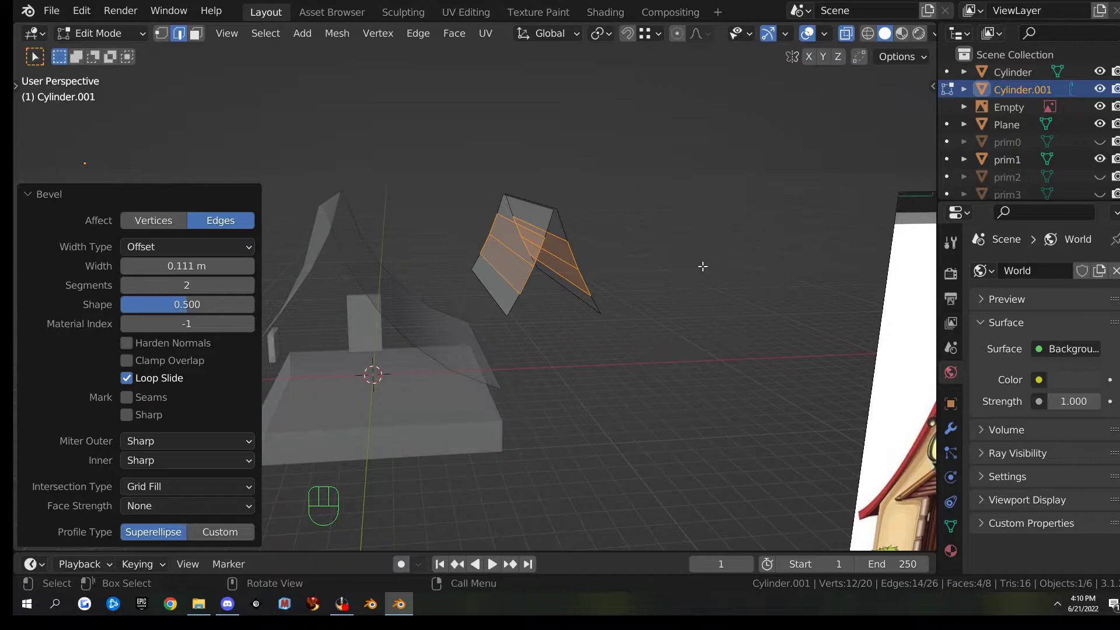
pyautogui.press('Tab')
pyautogui.moveTo(701, 268); pyautogui.dragTo(416, 302, button='middle')
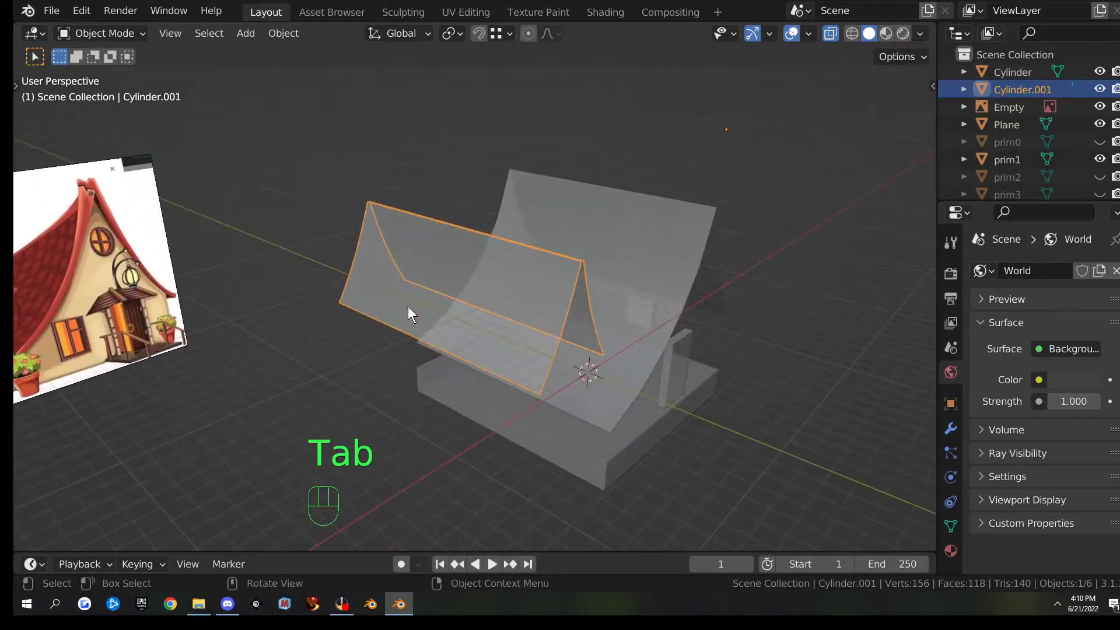
pyautogui.moveTo(467, 342); pyautogui.dragTo(752, 349, button='middle')
pyautogui.press('s')
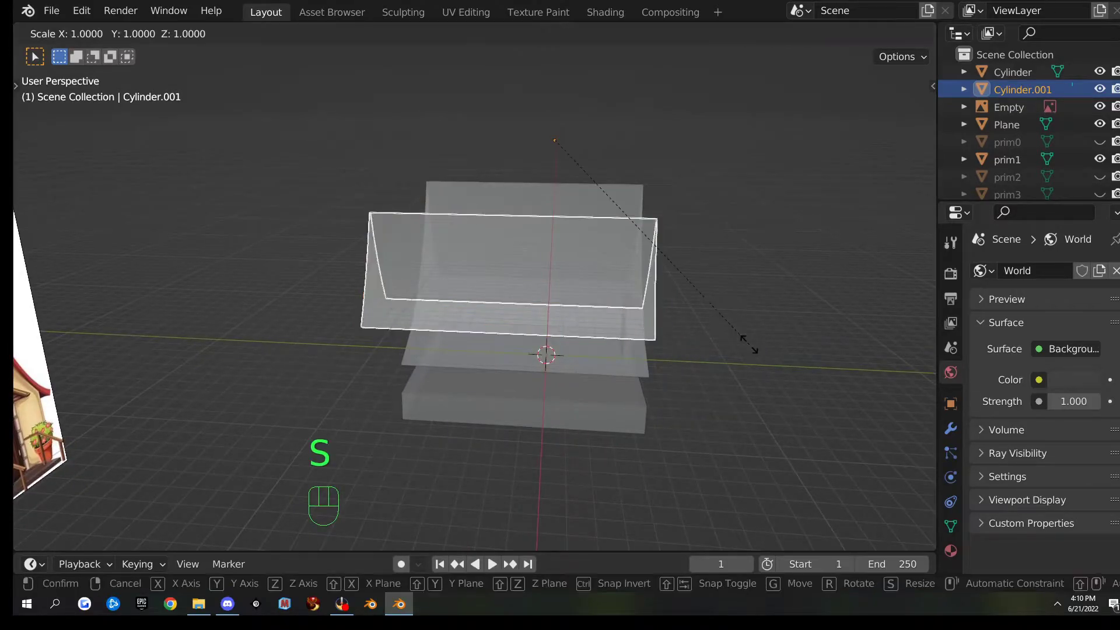
pyautogui.press('y')
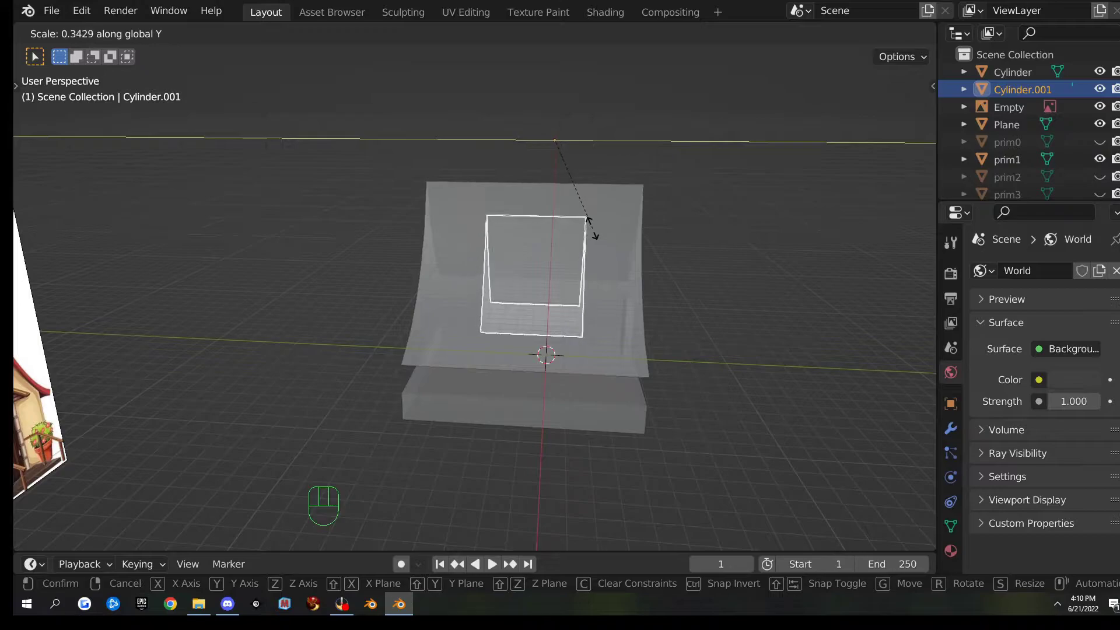
# - Scale the small roof copy to 0.35 along the global Y axis
pyautogui.click(585, 230)
pyautogui.moveTo(750, 299); pyautogui.dragTo(549, 306, button='middle')
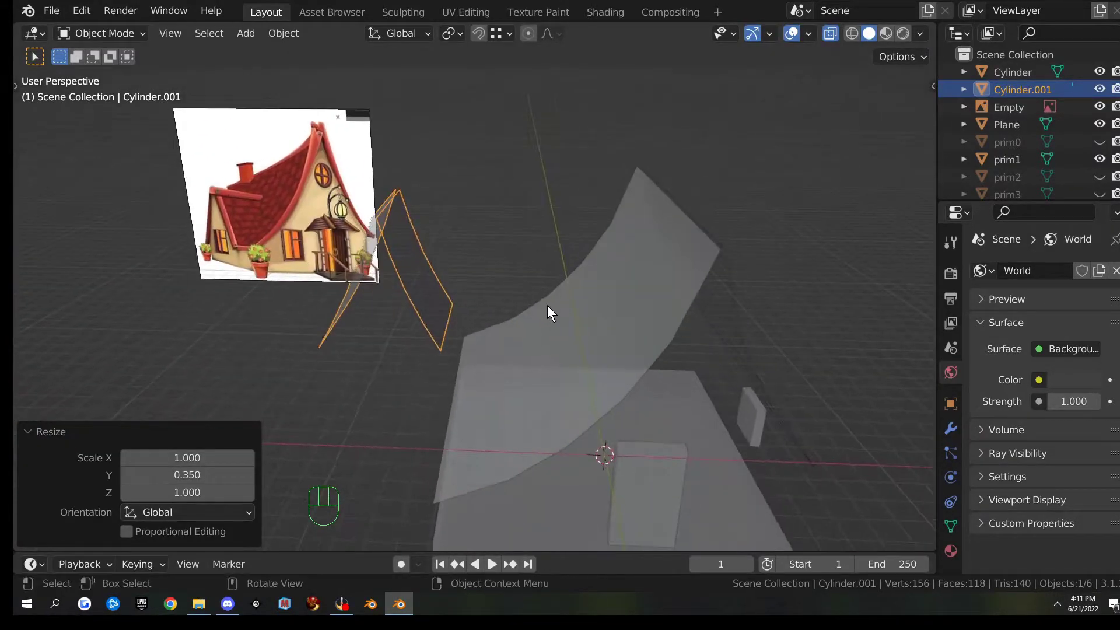
# - Set the small roof's origin to its geometry
pyautogui.write('r90')
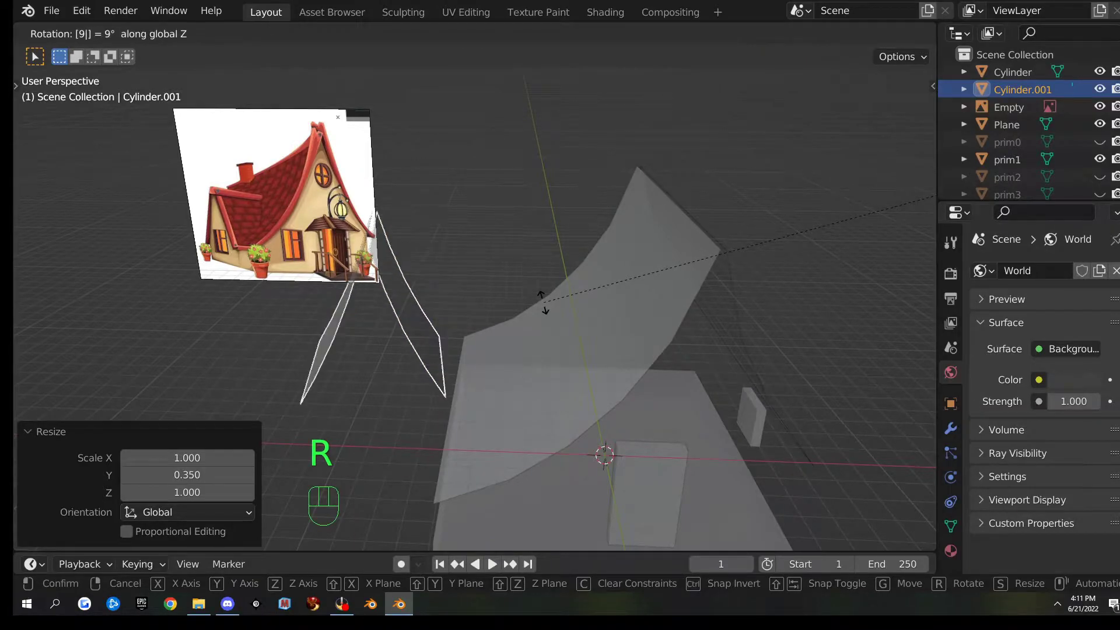
pyautogui.press('Return')
pyautogui.scroll(-3, 544, 302)
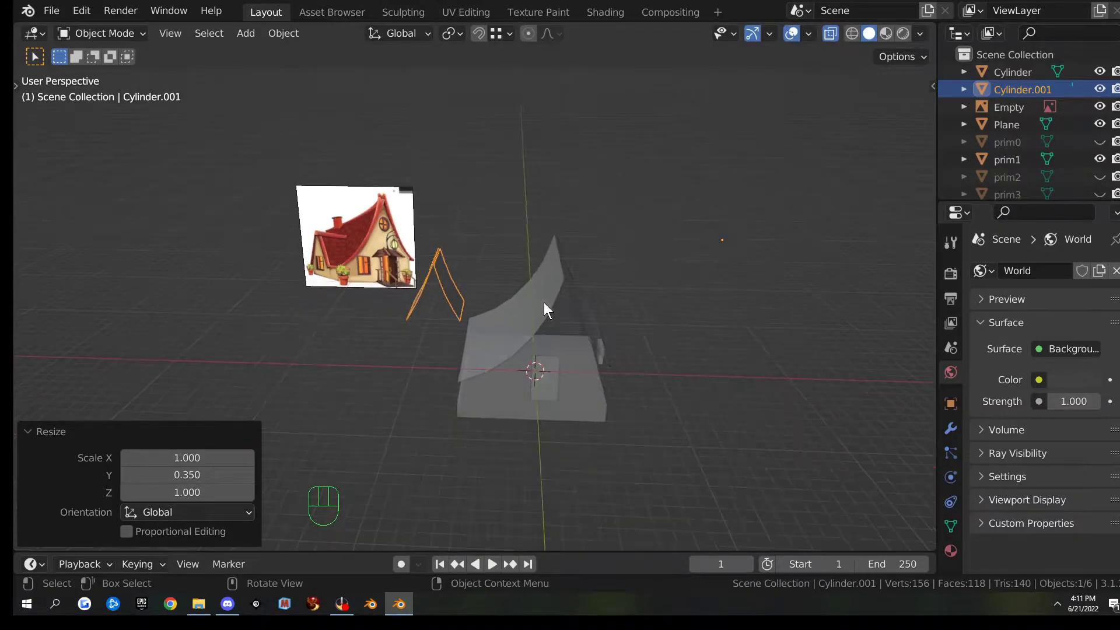
pyautogui.rightClick(514, 276)
pyautogui.rightClick(447, 209)
pyautogui.moveTo(425, 266)
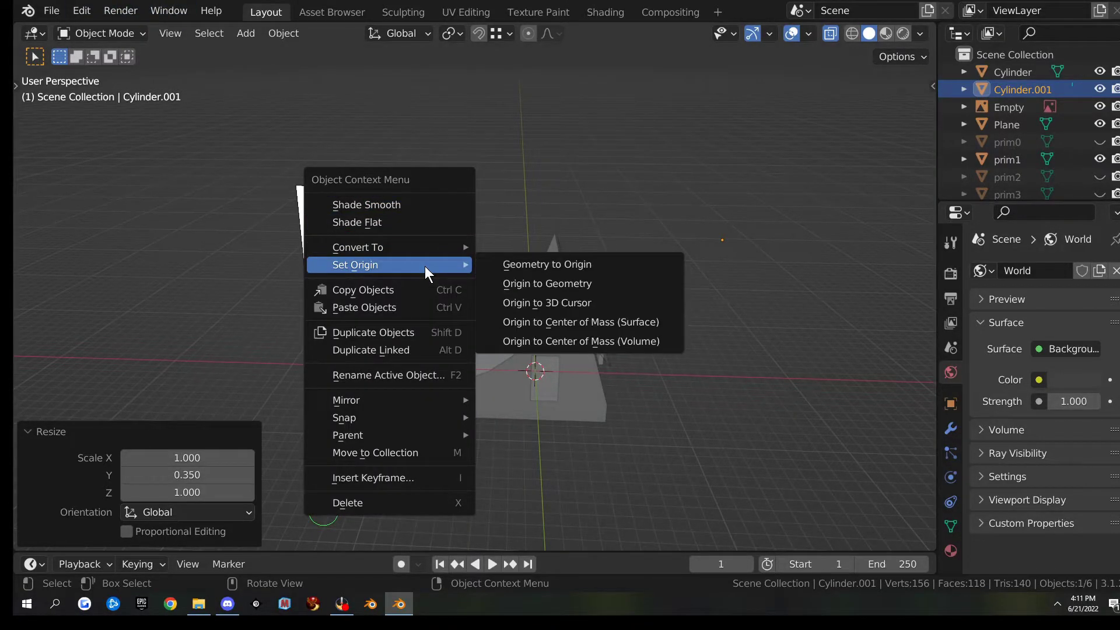
pyautogui.click(578, 285)
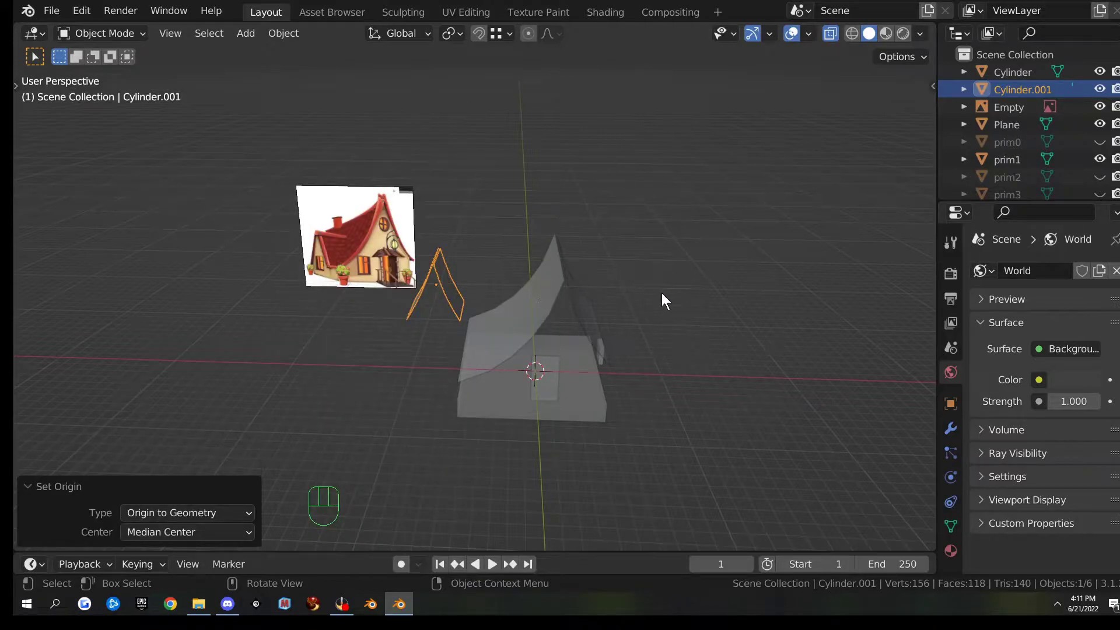
# - Rotate the small roof 90° around the Z axis and turn off X-ray display
pyautogui.write('rz90')
pyautogui.press('Return')
pyautogui.moveTo(667, 299); pyautogui.dragTo(604, 353, button='middle')
pyautogui.hotkey('alt', 'z')
# - Move the small roof about 4.56 m along the X axis toward the main roof
pyautogui.press('KP_1')
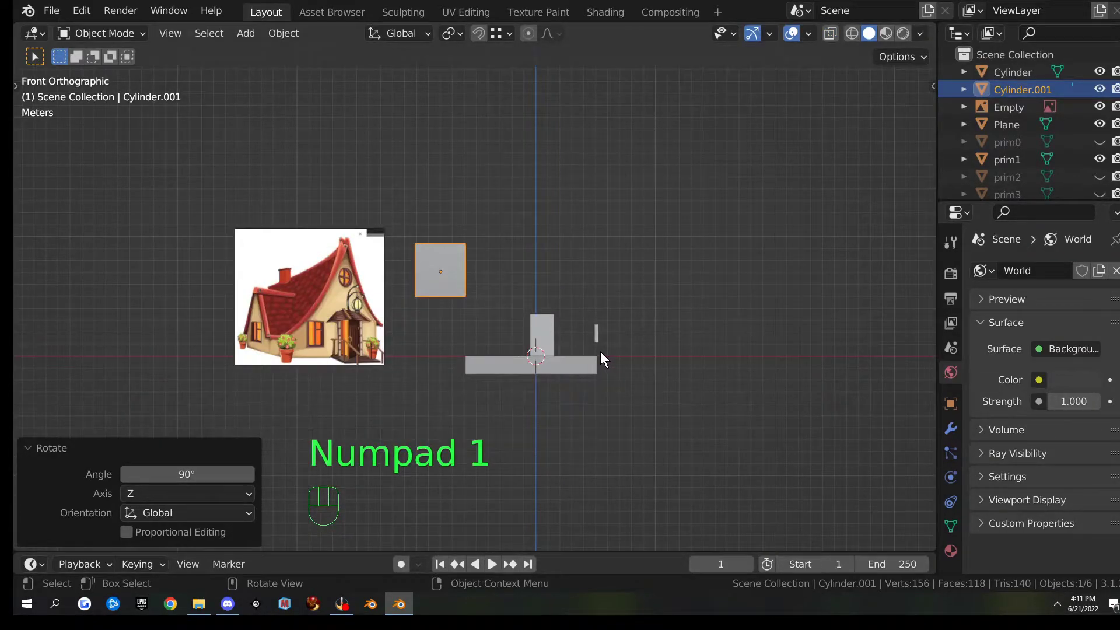
pyautogui.scroll(3, 595, 351)
pyautogui.moveTo(554, 337)
pyautogui.mouseDown(button='middle')
pyautogui.moveTo(576, 353)
pyautogui.moveTo(559, 349)
pyautogui.mouseUp(button='middle')
pyautogui.press('g')
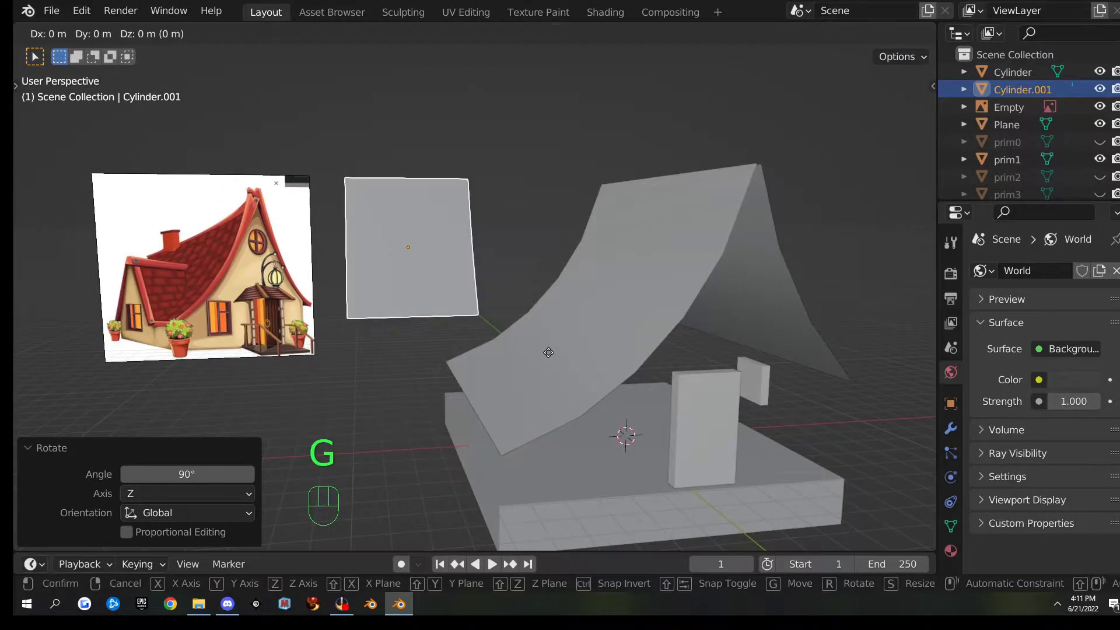
pyautogui.press('x')
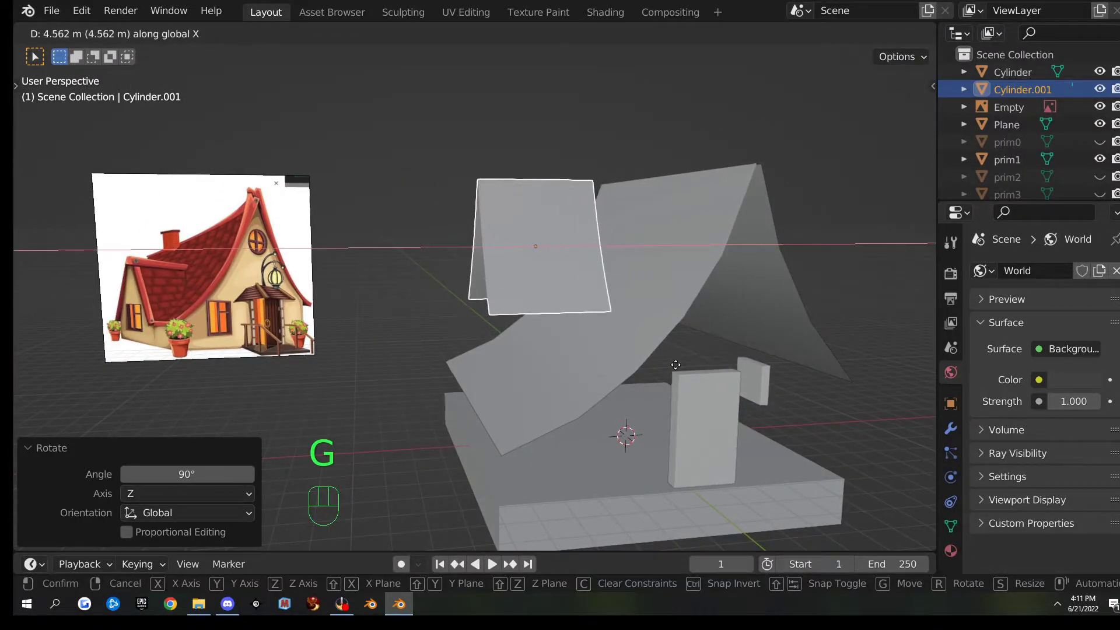
pyautogui.click(675, 365)
# - Lower the small roof about 3.7 m along Z, and fine-tune its height by moving it up about 0.14 m
pyautogui.moveTo(672, 366); pyautogui.dragTo(644, 361, button='middle')
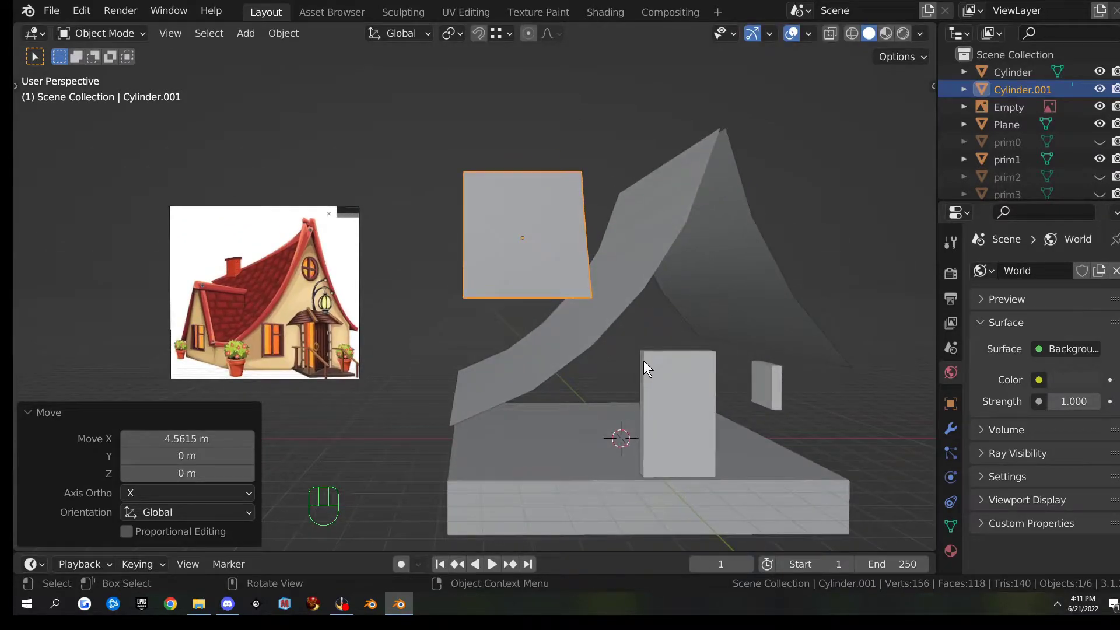
pyautogui.press('g')
pyautogui.press('z')
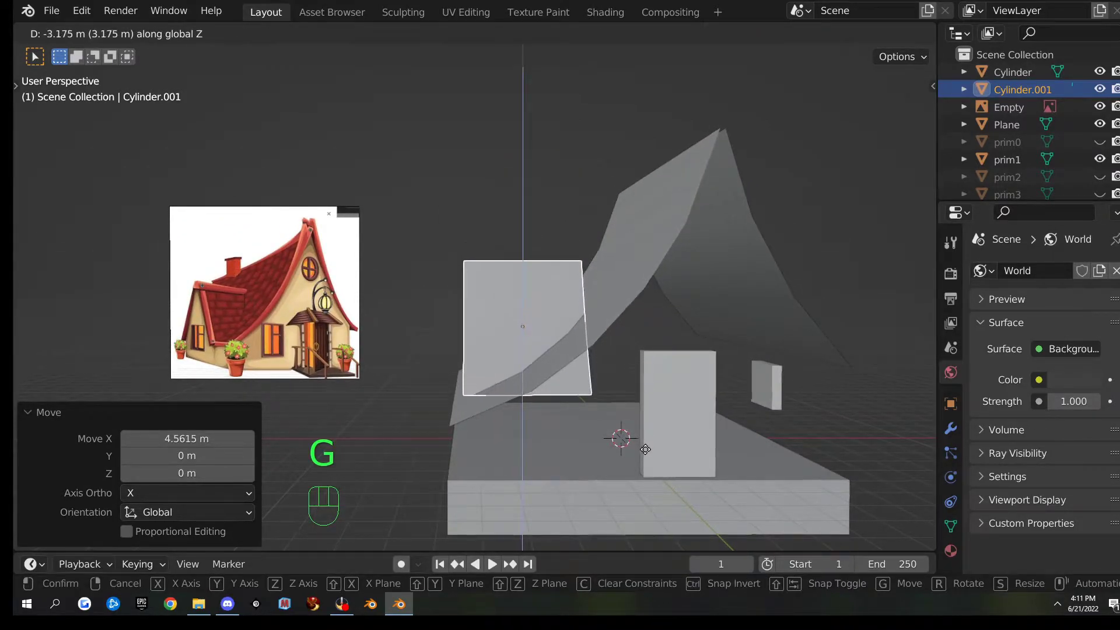
pyautogui.click(620, 458)
pyautogui.moveTo(621, 459); pyautogui.dragTo(727, 459, button='middle')
pyautogui.scroll(2, 712, 459)
pyautogui.press('g')
pyautogui.press('z')
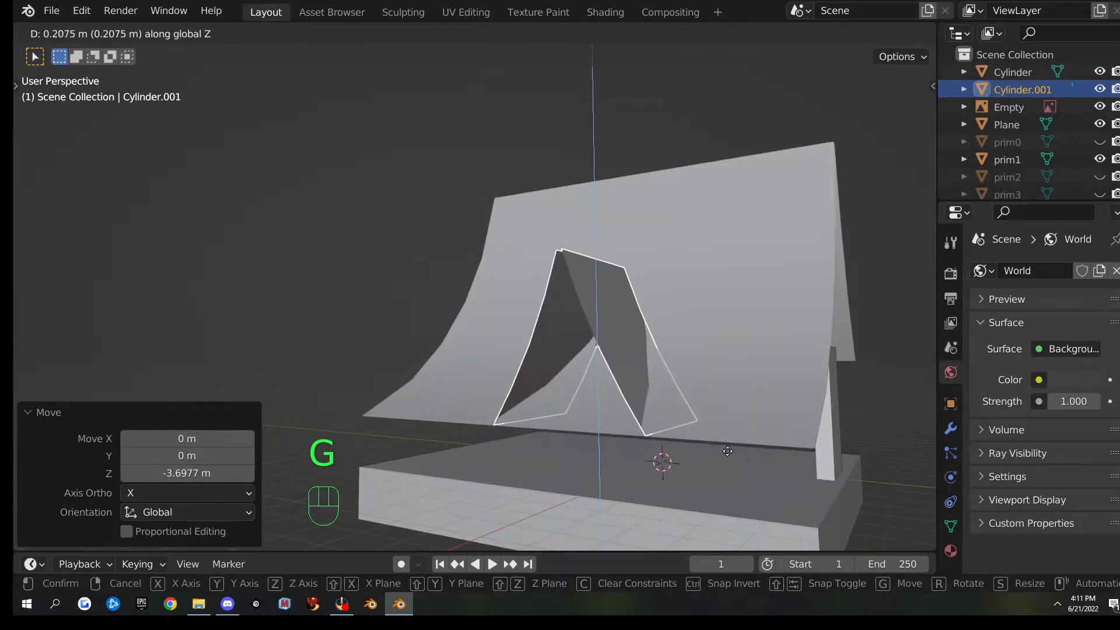
pyautogui.click(727, 453)
# - Move the small roof about -0.32 m along the X axis so it sits near the main roof's eave
pyautogui.moveTo(702, 456); pyautogui.dragTo(13, 482, button='middle')
pyautogui.scroll(2, 390, 425)
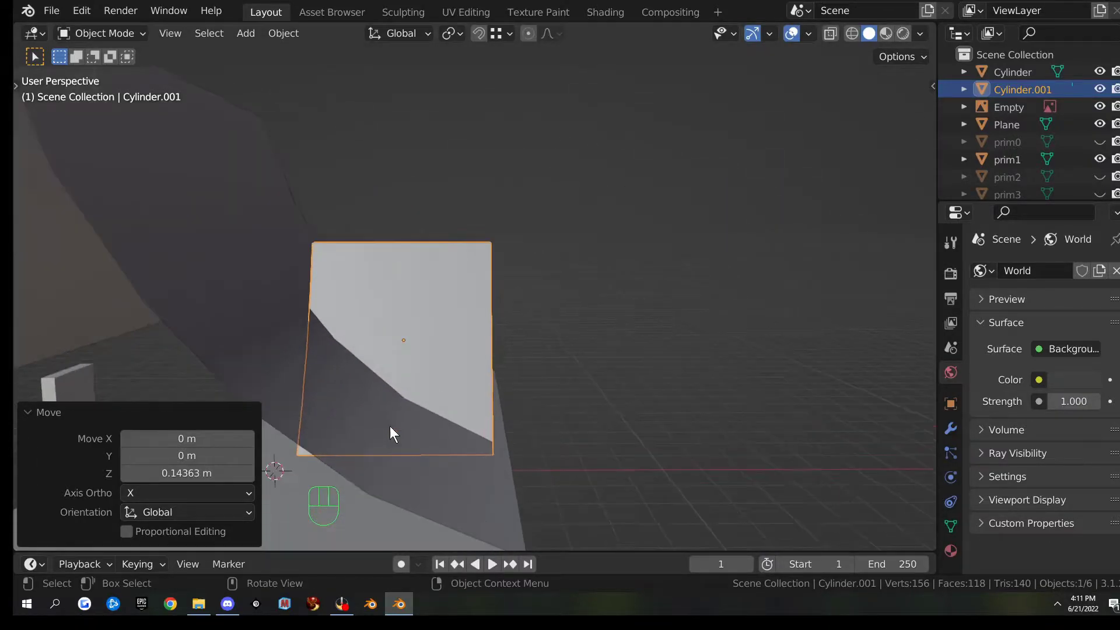
pyautogui.press('g')
pyautogui.press('x')
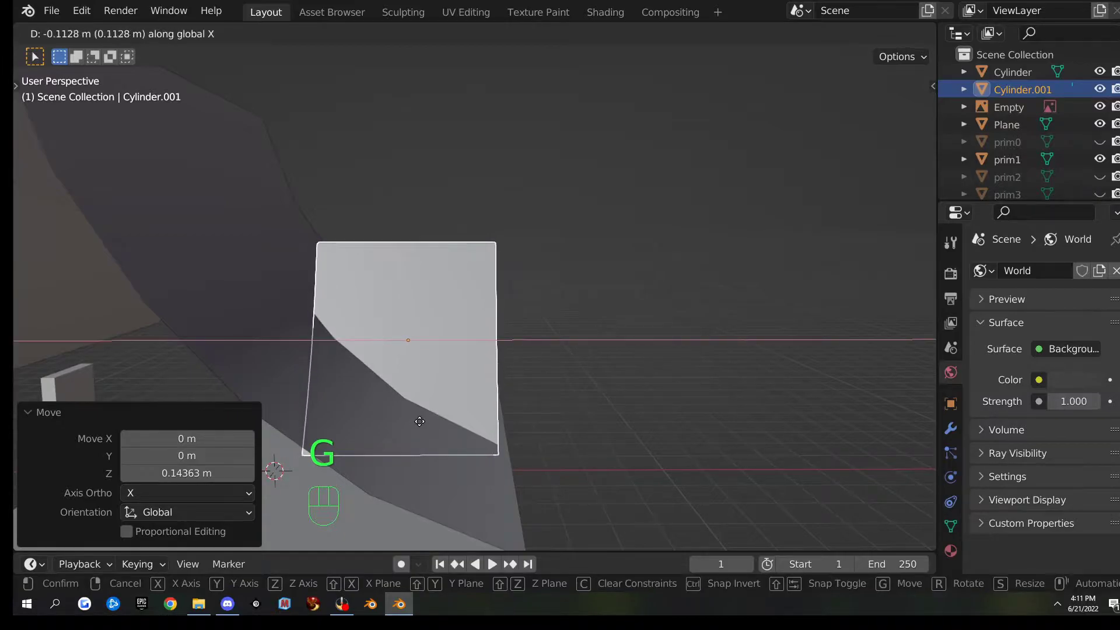
pyautogui.click(434, 424)
# - Raise the small roof about 0.1 m along Z to line up its lower corners with the main roof's eave
pyautogui.moveTo(574, 471); pyautogui.dragTo(486, 462, button='middle')
pyautogui.keyDown('shift'); pyautogui.moveTo(555, 475); pyautogui.dragTo(496, 404, button='middle'); pyautogui.keyUp('shift')
pyautogui.scroll(2, 496, 408)
pyautogui.keyDown('shift'); pyautogui.moveTo(523, 426); pyautogui.dragTo(565, 358, button='middle'); pyautogui.keyUp('shift')
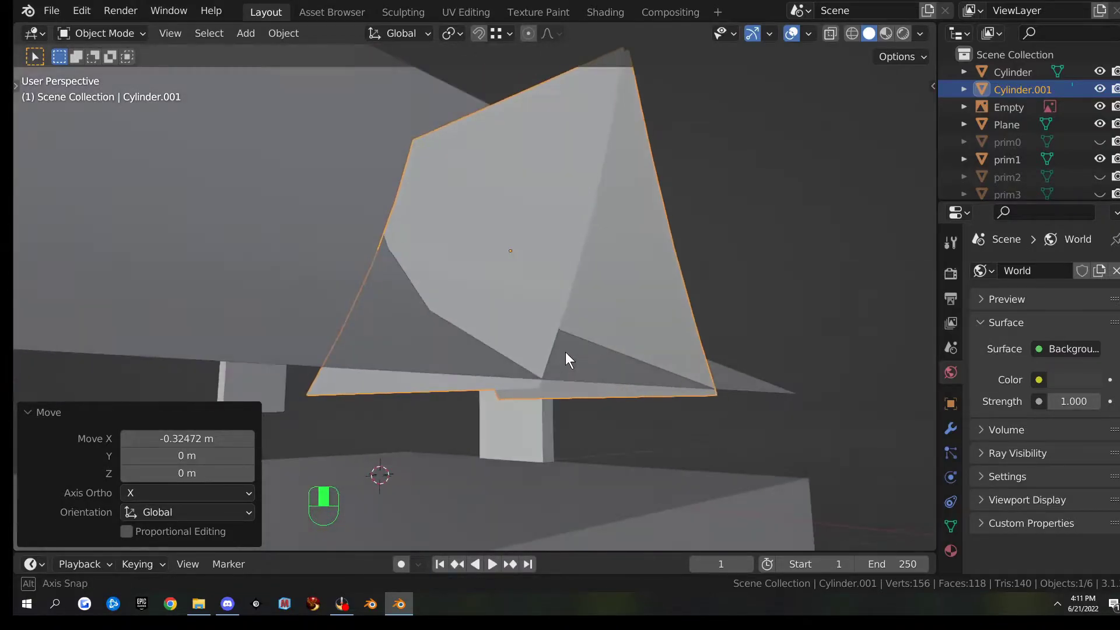
pyautogui.press('g')
pyautogui.press('z')
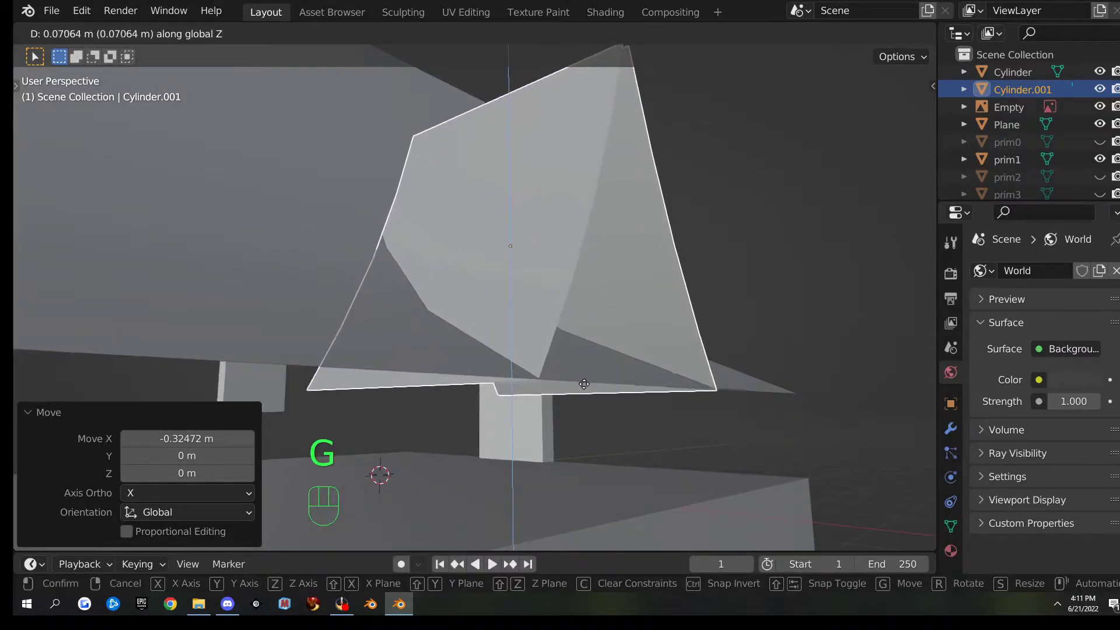
pyautogui.click(589, 383)
# - In Edit Mode, move the small roof's two outer lower corner vertices along X with edge snapping to meet the main roof's eave
pyautogui.moveTo(588, 383); pyautogui.dragTo(588, 438, button='middle')
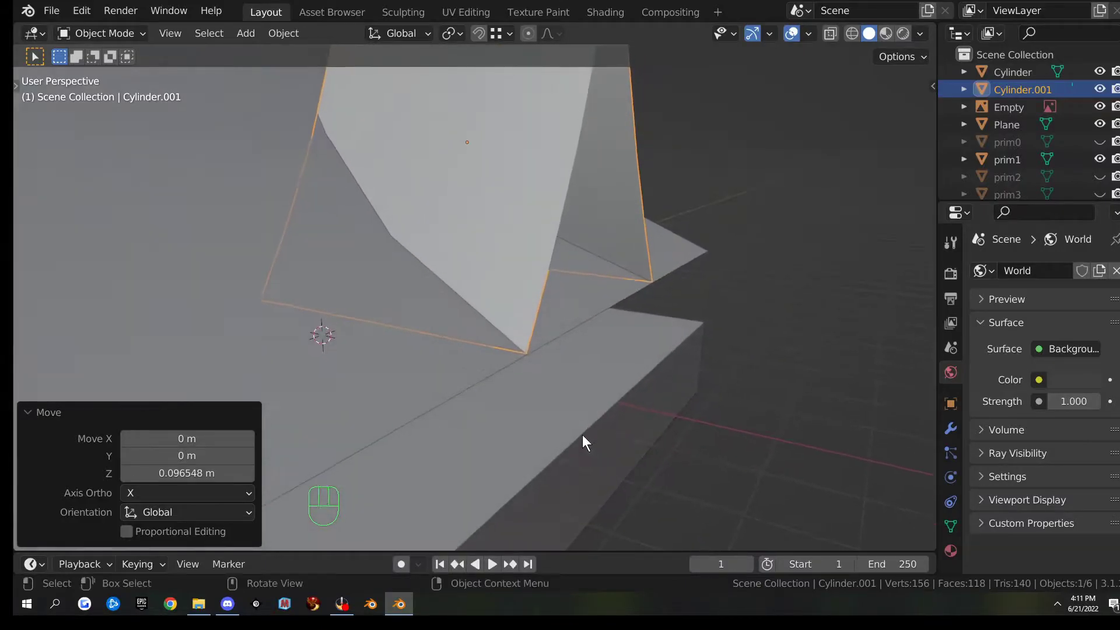
pyautogui.press('Tab')
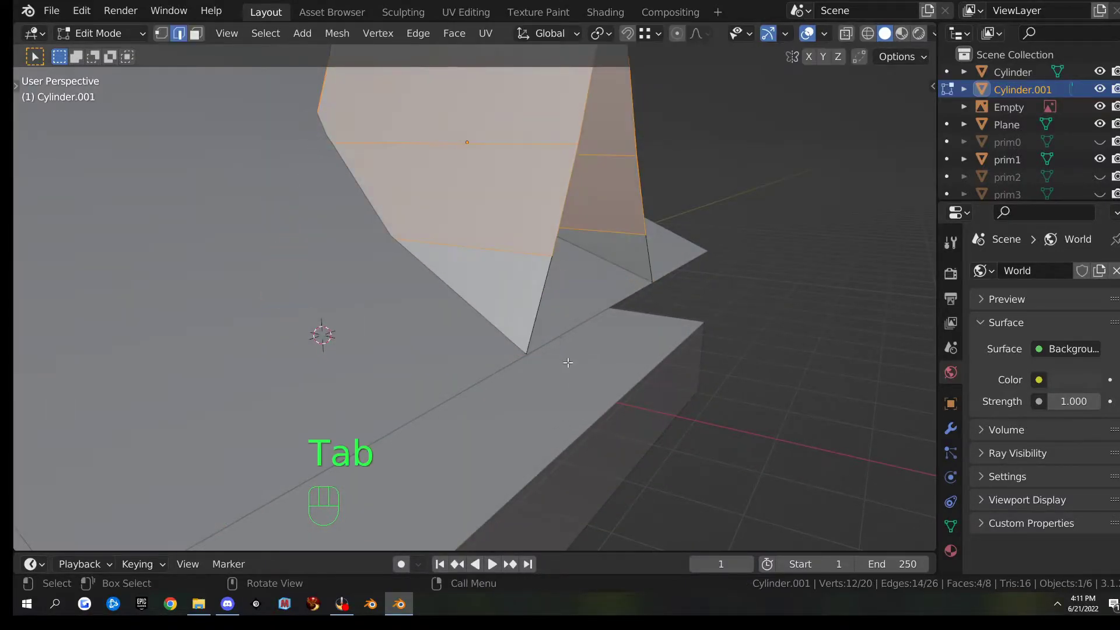
pyautogui.press('1')
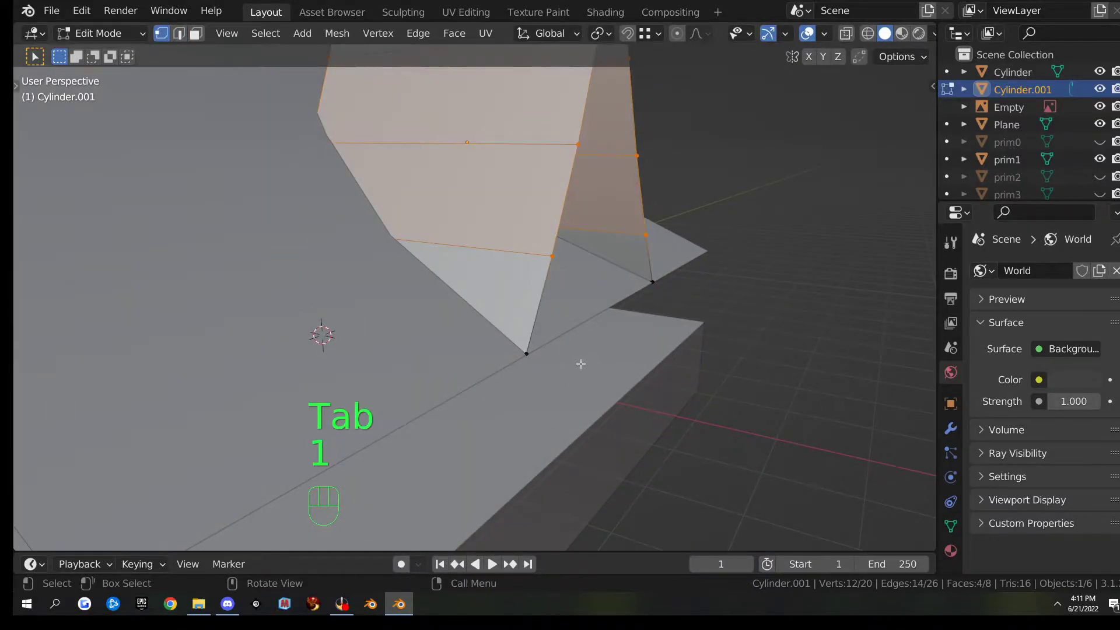
pyautogui.click(527, 353)
pyautogui.keyDown('shift'); pyautogui.click(653, 282); pyautogui.keyUp('shift')
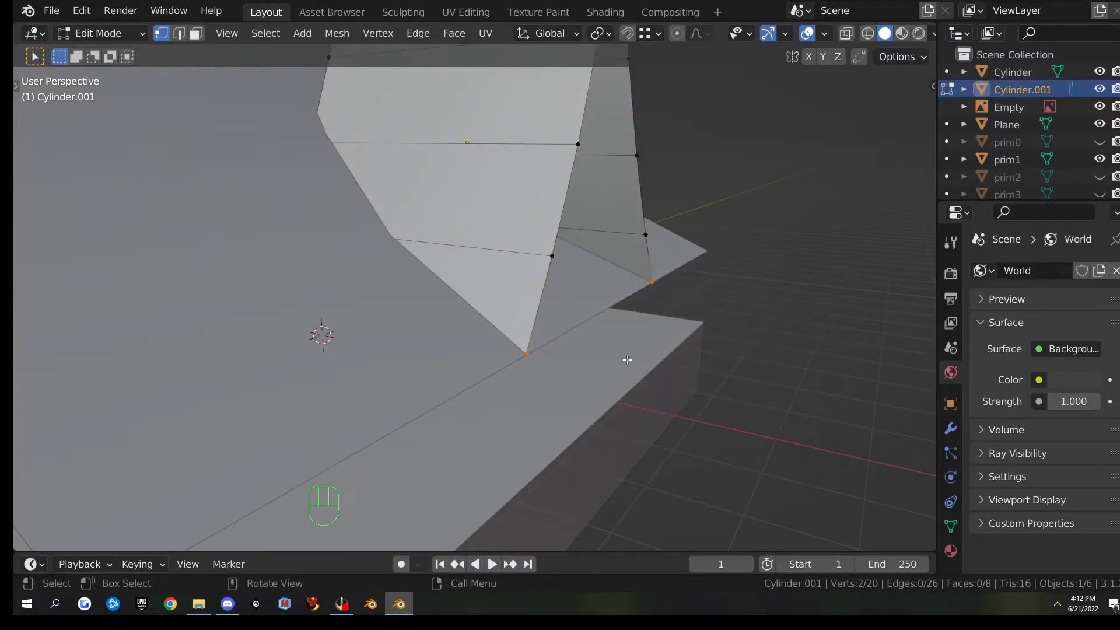
pyautogui.click(650, 36)
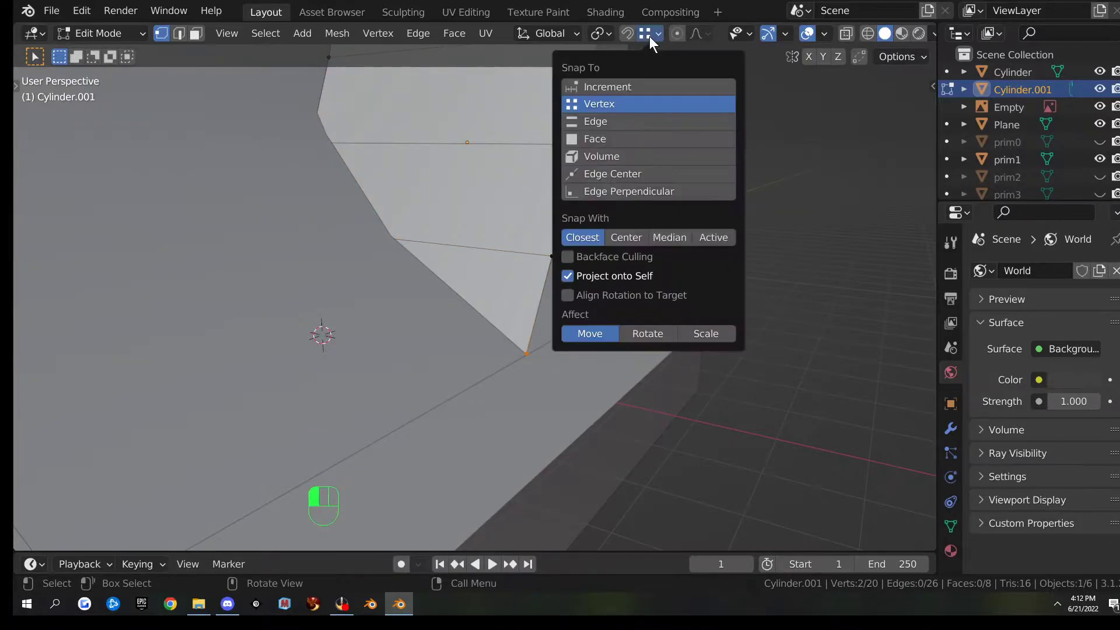
pyautogui.click(611, 121)
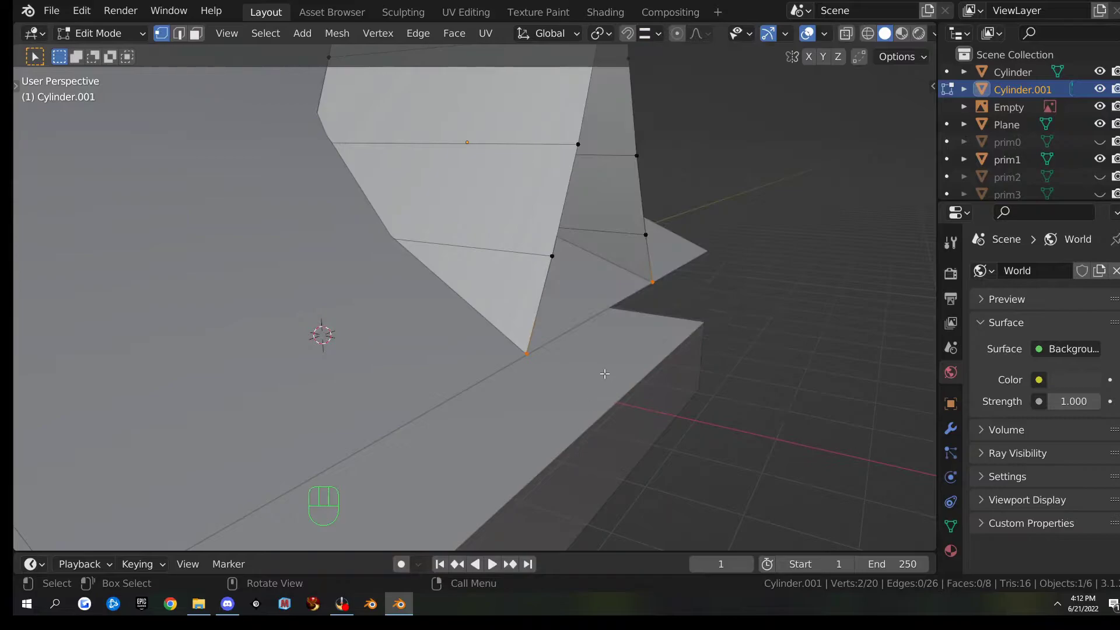
pyautogui.press('g')
pyautogui.press('x')
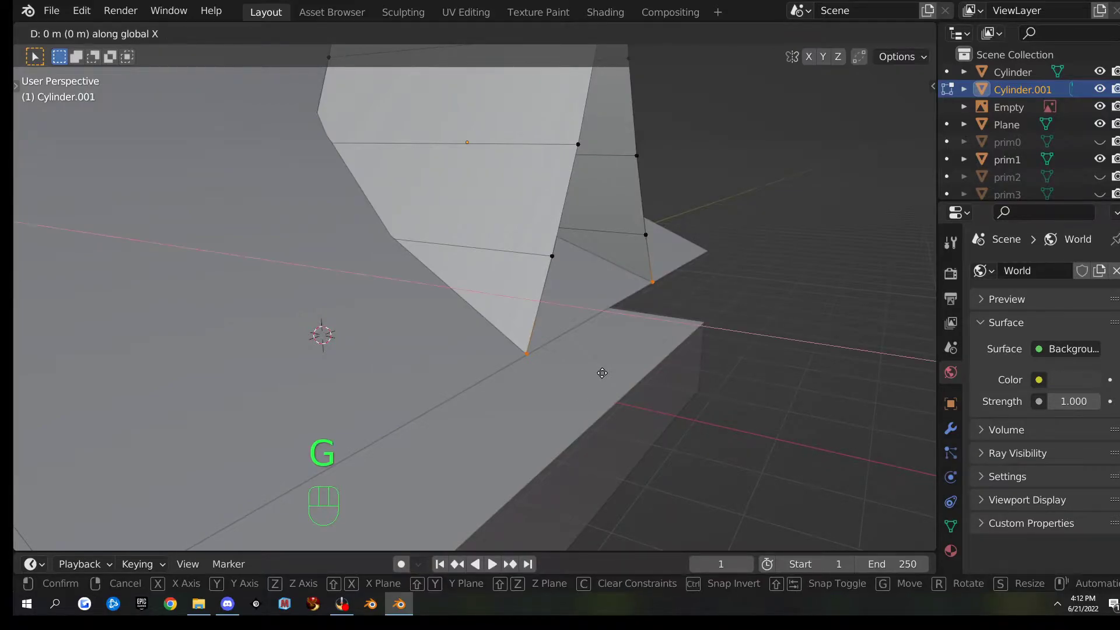
pyautogui.keyDown('ctrl'); pyautogui.click(596, 319); pyautogui.keyUp('ctrl')
# - Adjust the small roof's two inner lower corner vertices about -0.009 m along Z with edge snapping
pyautogui.moveTo(647, 302); pyautogui.dragTo(488, 295, button='middle')
pyautogui.moveTo(286, 410); pyautogui.dragTo(511, 517)
pyautogui.moveTo(286, 430); pyautogui.dragTo(514, 511)
pyautogui.moveTo(522, 486); pyautogui.dragTo(558, 511, button='middle')
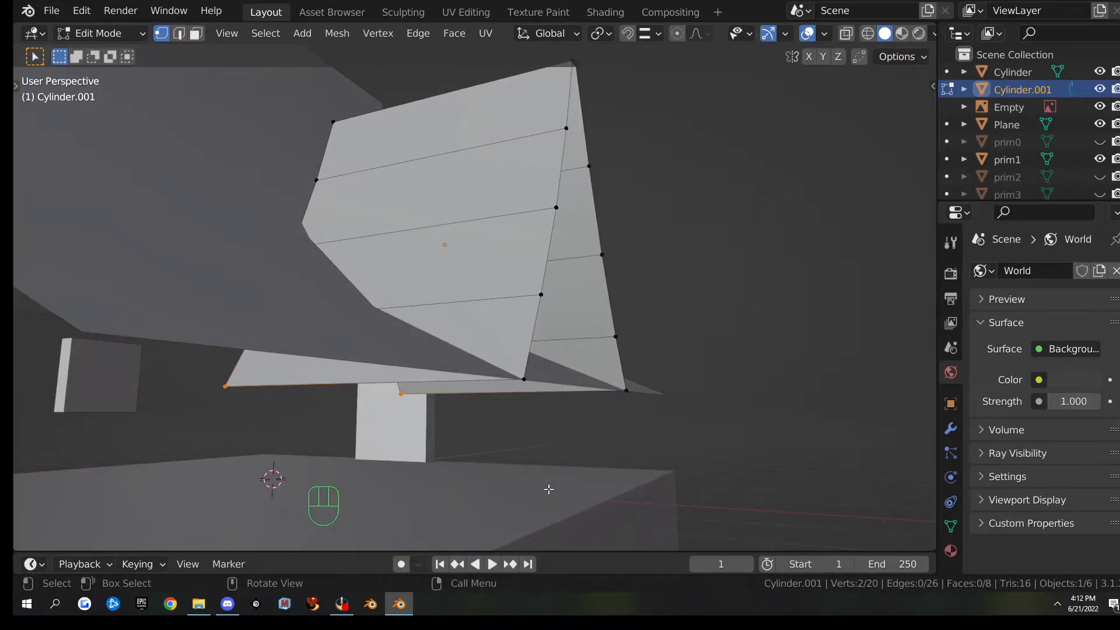
pyautogui.press('g')
pyautogui.press('z')
pyautogui.press('ctrl')
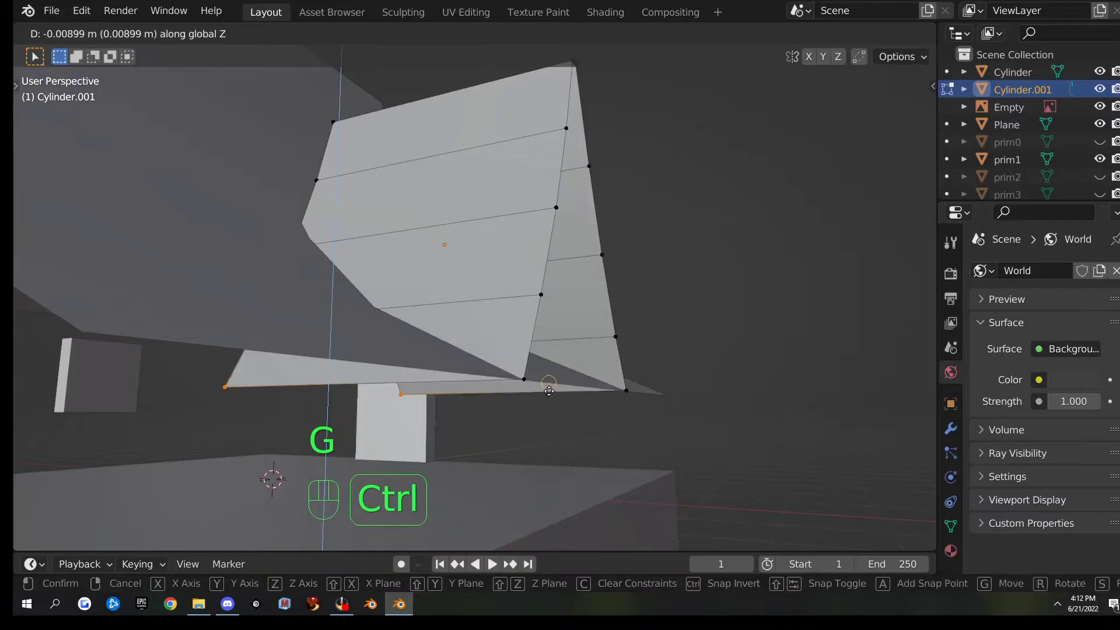
pyautogui.keyDown('ctrl'); pyautogui.click(553, 383); pyautogui.keyUp('ctrl')
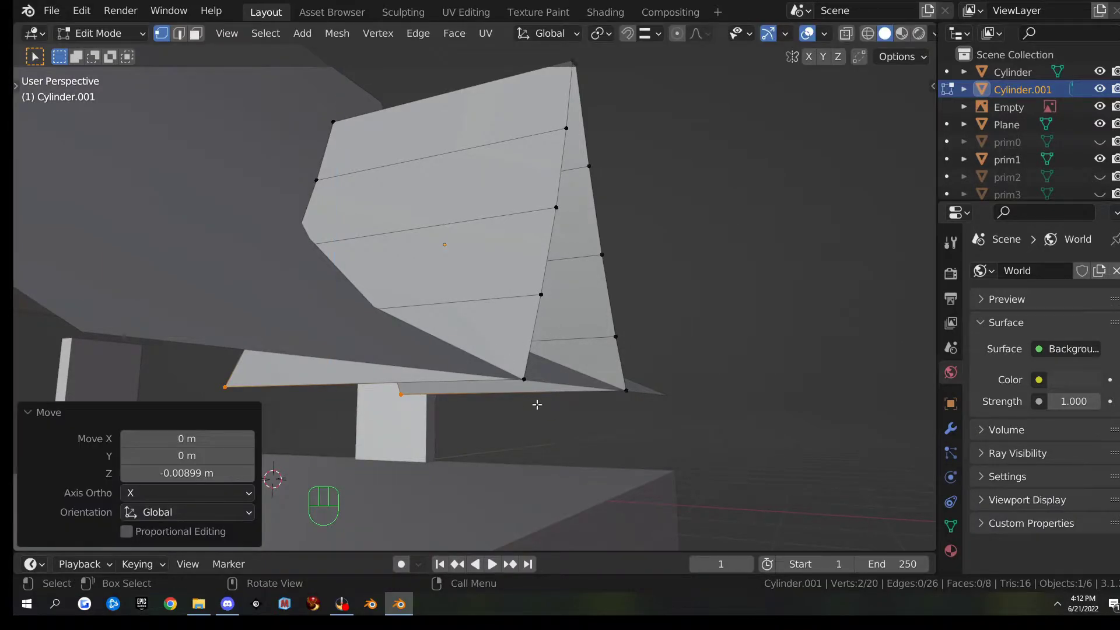
# - Widen the entire small roof mesh by scaling it to about 1.57 along the Y axis
pyautogui.moveTo(303, 464); pyautogui.dragTo(464, 443, button='middle')
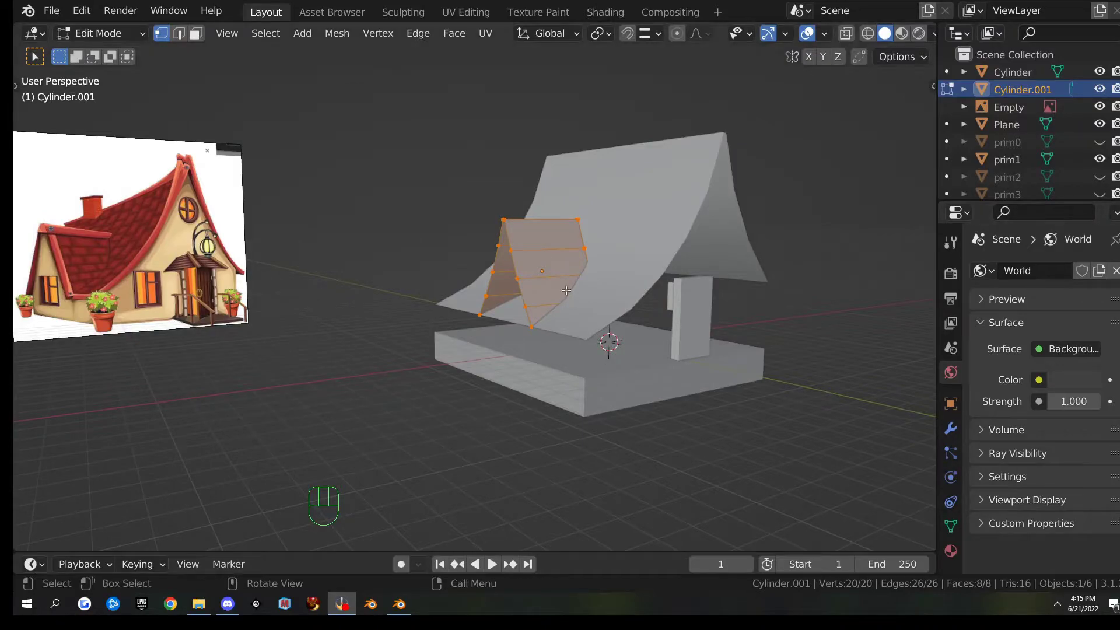
pyautogui.moveTo(549, 267)
pyautogui.mouseDown(button='middle')
pyautogui.moveTo(469, 302)
pyautogui.moveTo(543, 222)
pyautogui.moveTo(516, 238)
pyautogui.moveTo(569, 267)
pyautogui.mouseUp(button='middle')
pyautogui.moveTo(479, 319); pyautogui.dragTo(581, 304, button='middle')
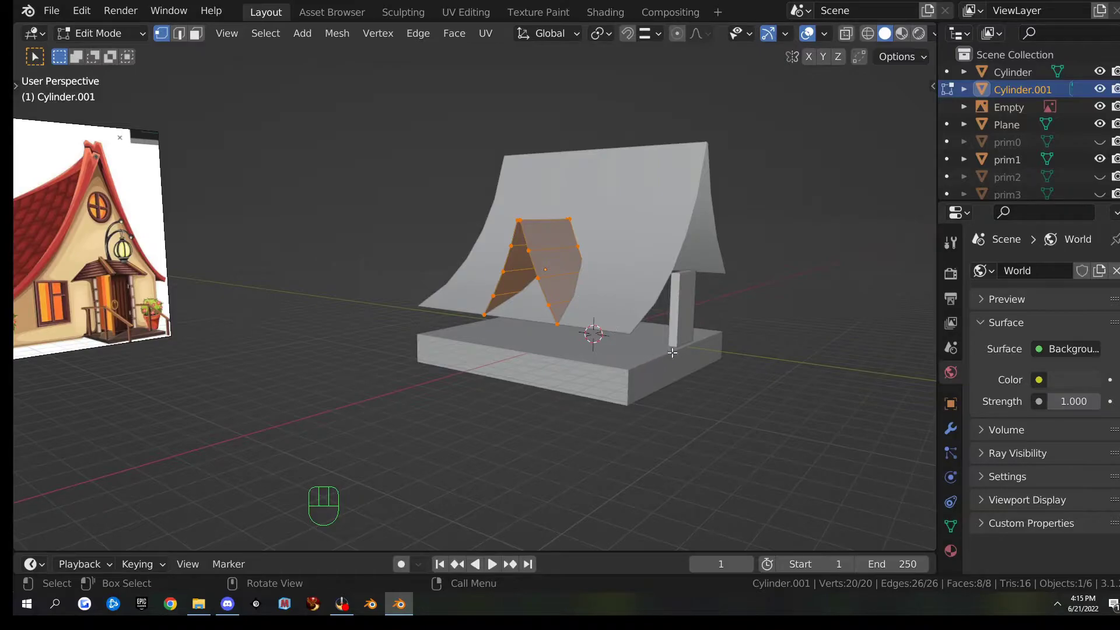
pyautogui.press('s')
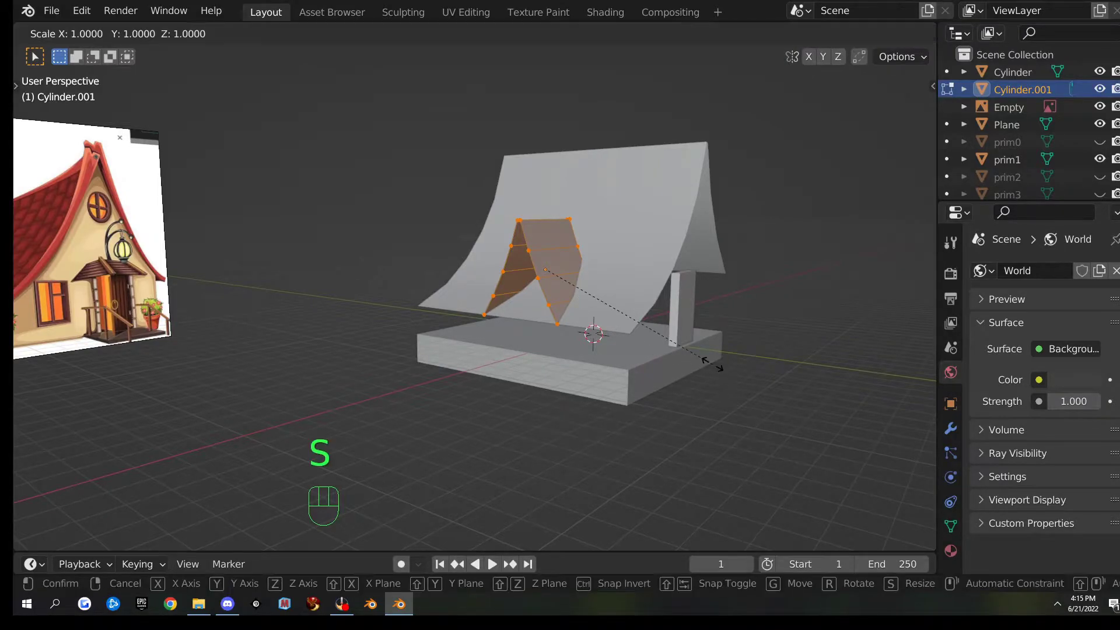
pyautogui.press('y')
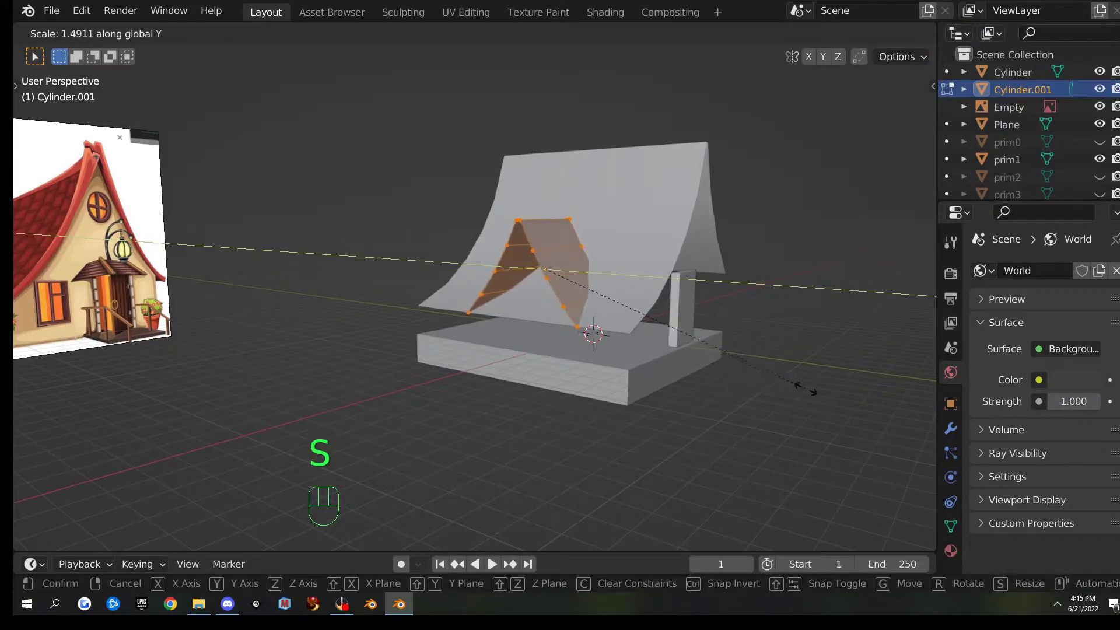
pyautogui.click(813, 391)
# - Shift the entire small roof mesh about 0.6 m along the Y axis across the main roof's slope
pyautogui.moveTo(818, 392); pyautogui.dragTo(773, 391, button='middle')
pyautogui.moveTo(700, 359); pyautogui.dragTo(733, 362, button='middle')
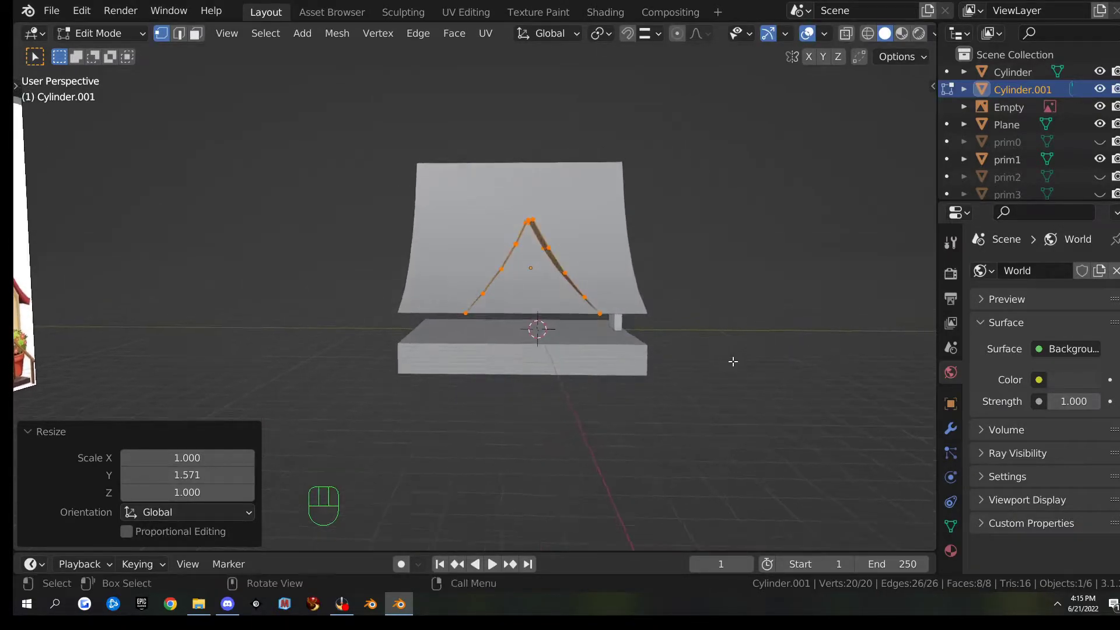
pyautogui.press('g')
pyautogui.press('y')
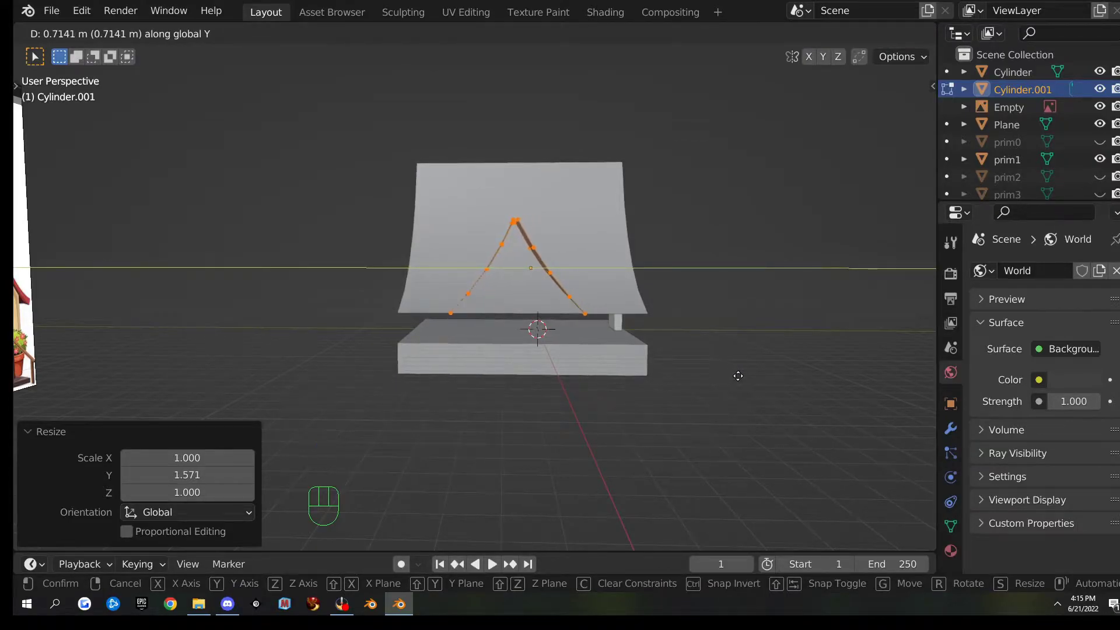
pyautogui.click(740, 374)
# - Select all vertices along the small roof's inner end and move them about 1.64 m along X through the main roof's slope
pyautogui.moveTo(740, 375); pyautogui.dragTo(545, 399, button='middle')
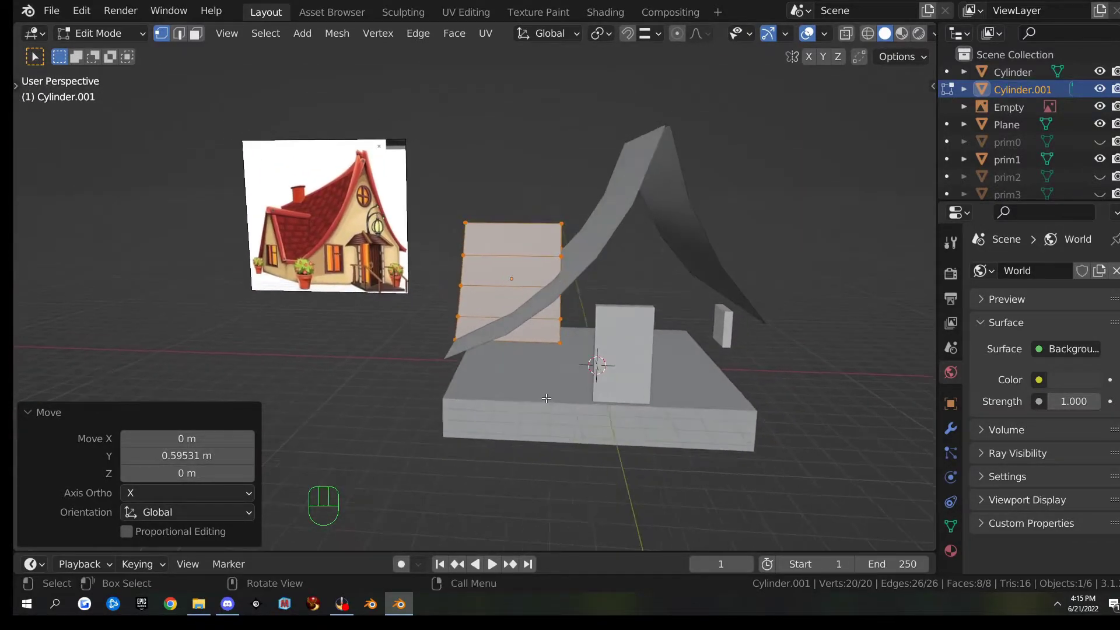
pyautogui.hotkey('alt', 'z')
pyautogui.moveTo(523, 188); pyautogui.dragTo(607, 396)
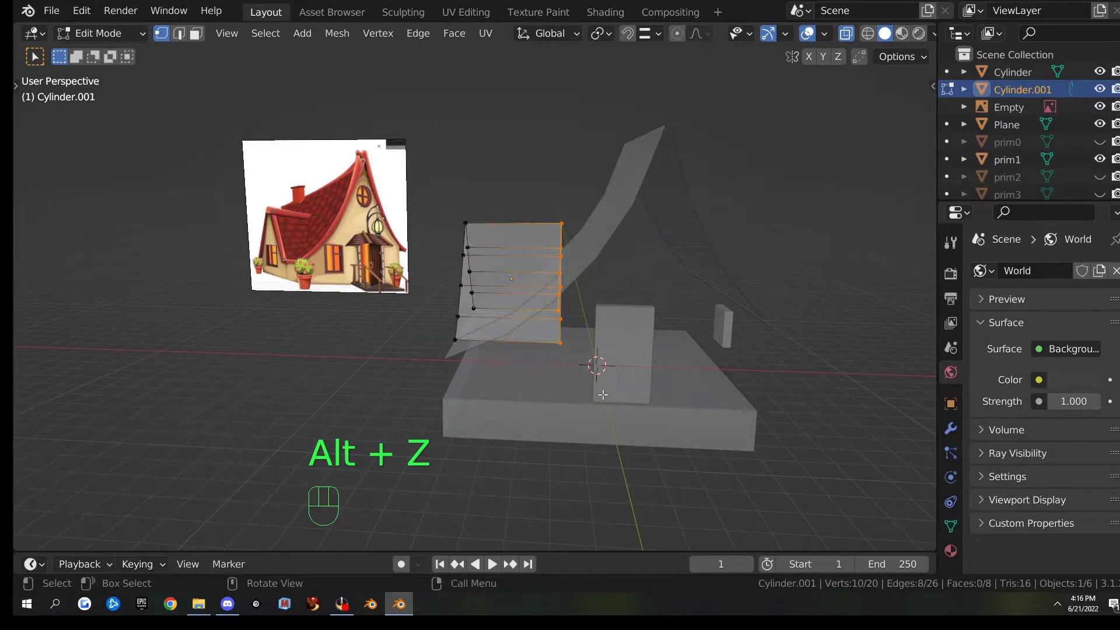
pyautogui.hotkey('alt', 'z')
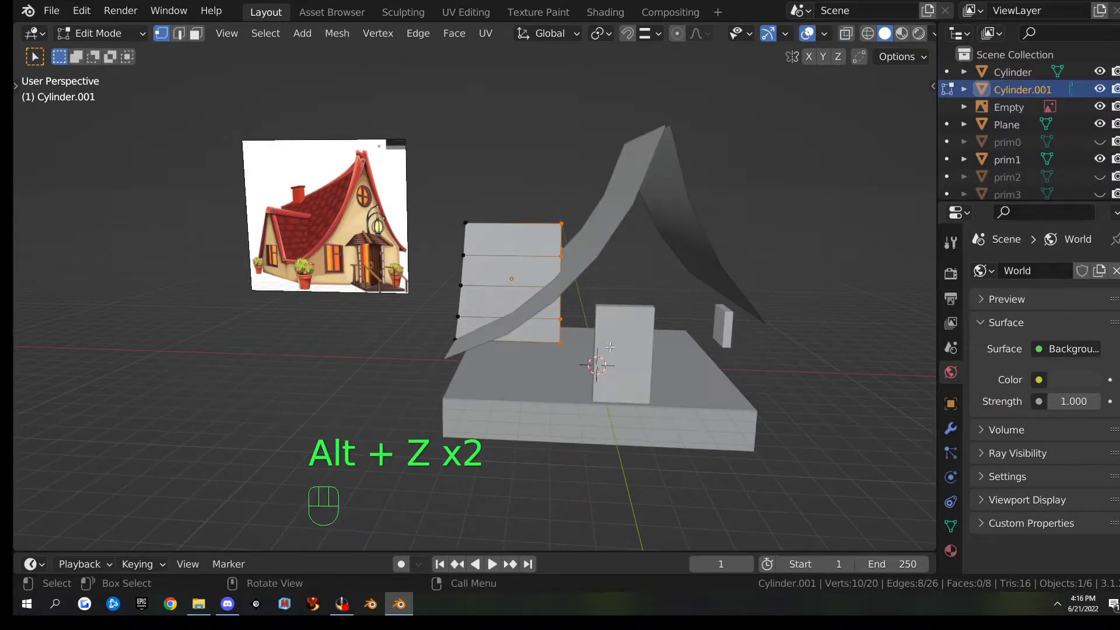
pyautogui.press('g')
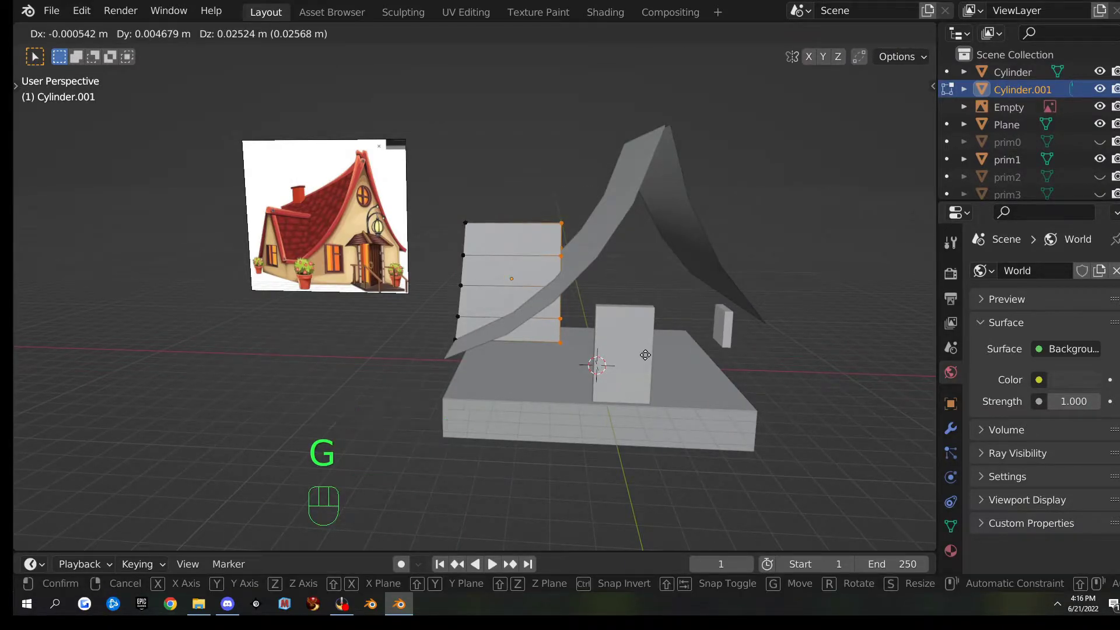
pyautogui.press('x')
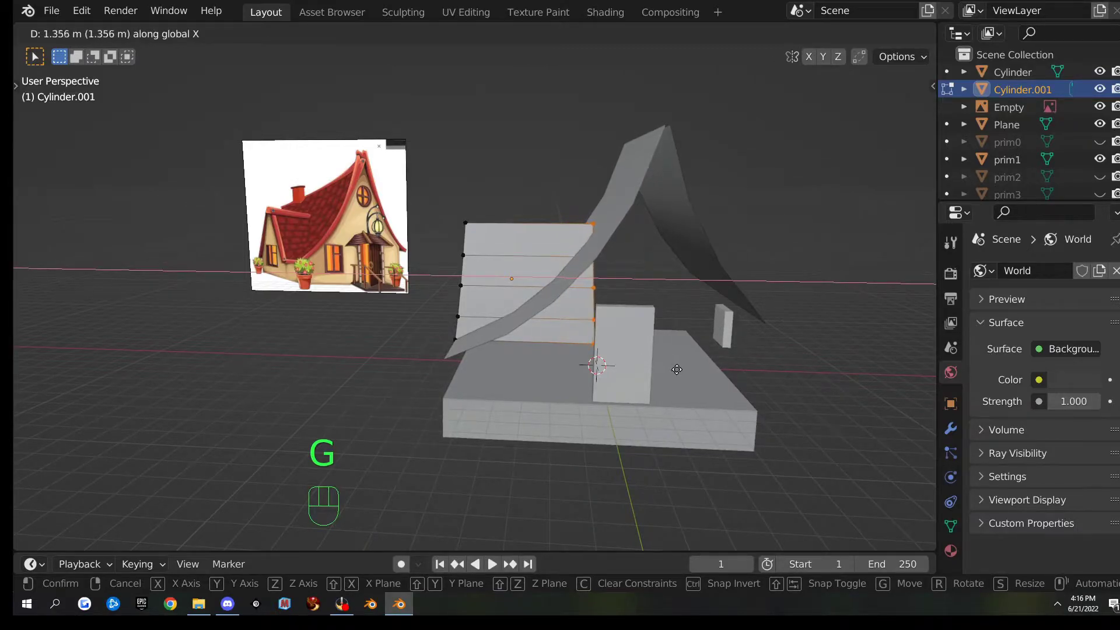
pyautogui.click(683, 374)
# - Pull the small roof's inner end vertices back about -0.11 m along X to meet the main roof's surface
pyautogui.moveTo(682, 374); pyautogui.dragTo(649, 386, button='middle')
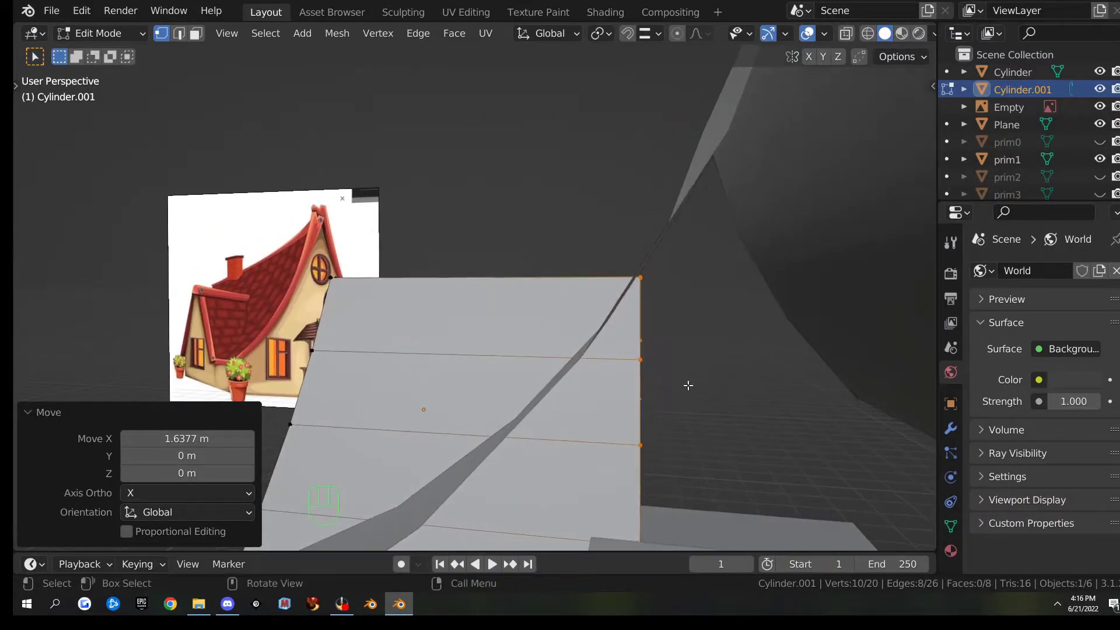
pyautogui.press('g')
pyautogui.press('y')
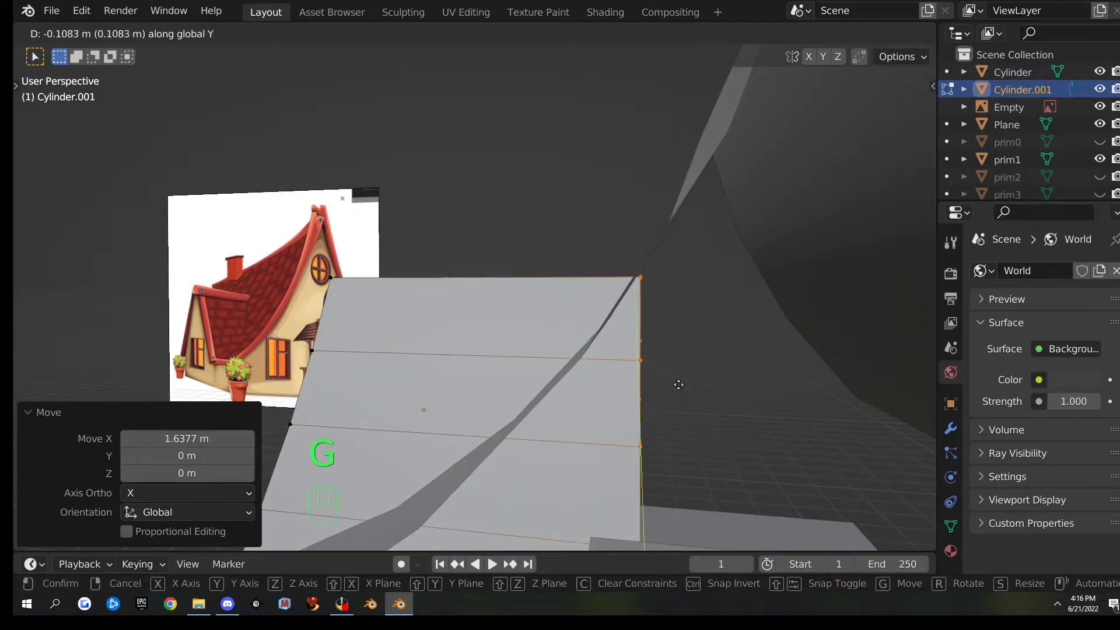
pyautogui.press('Escape')
pyautogui.press('g')
pyautogui.press('x')
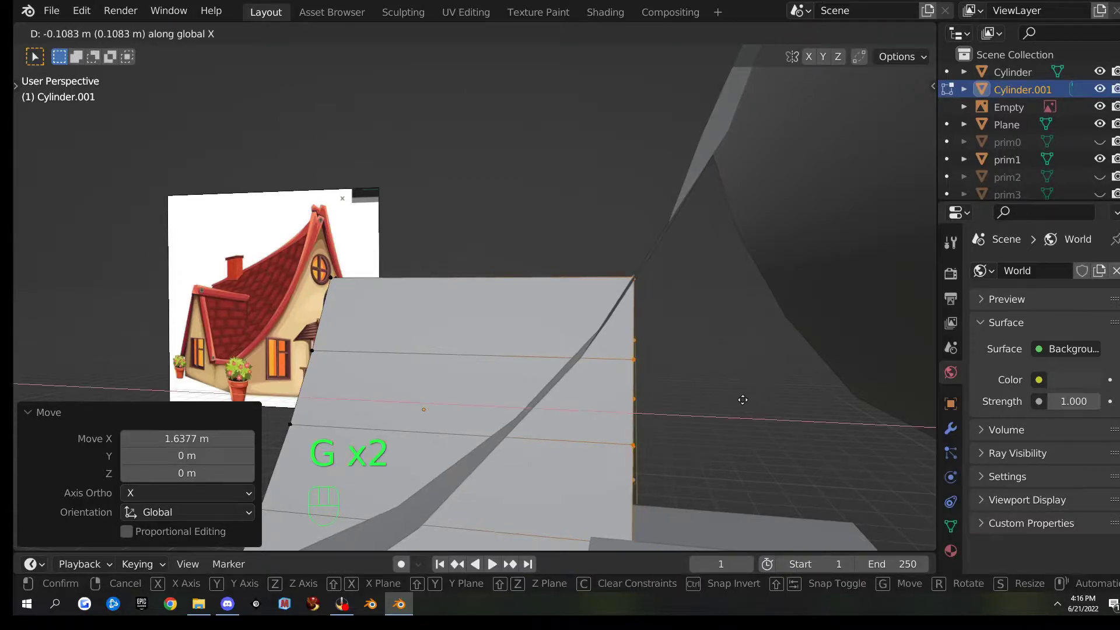
pyautogui.click(743, 400)
pyautogui.scroll(-5, 685, 372)
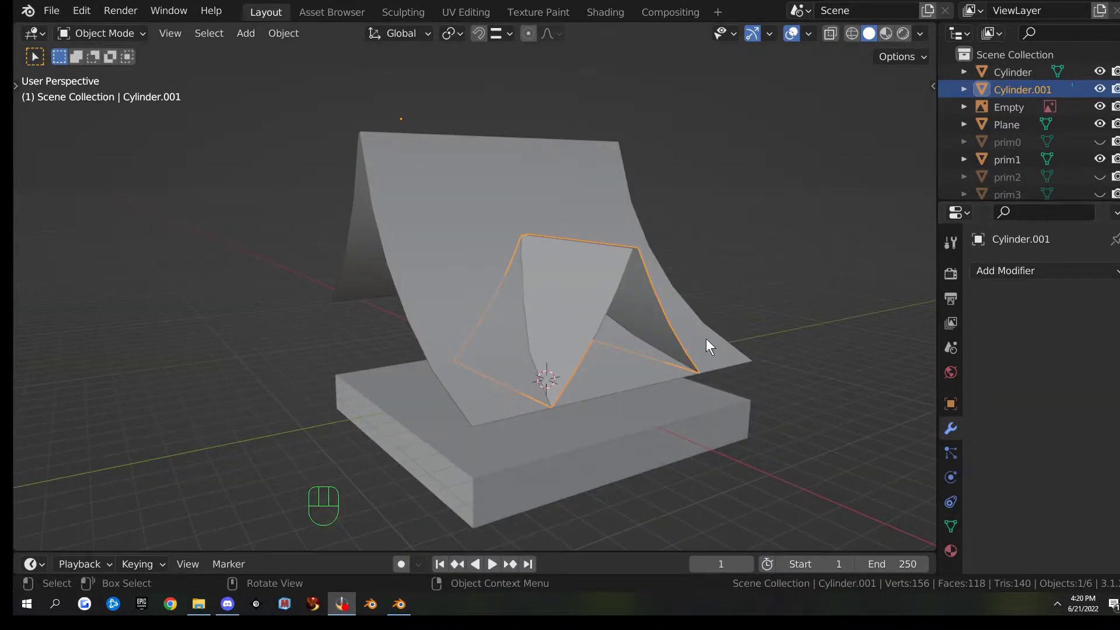
# - Duplicate the small roof and main roof in place, and hide both duplicates as backups
pyautogui.moveTo(706, 340); pyautogui.dragTo(533, 302, button='middle')
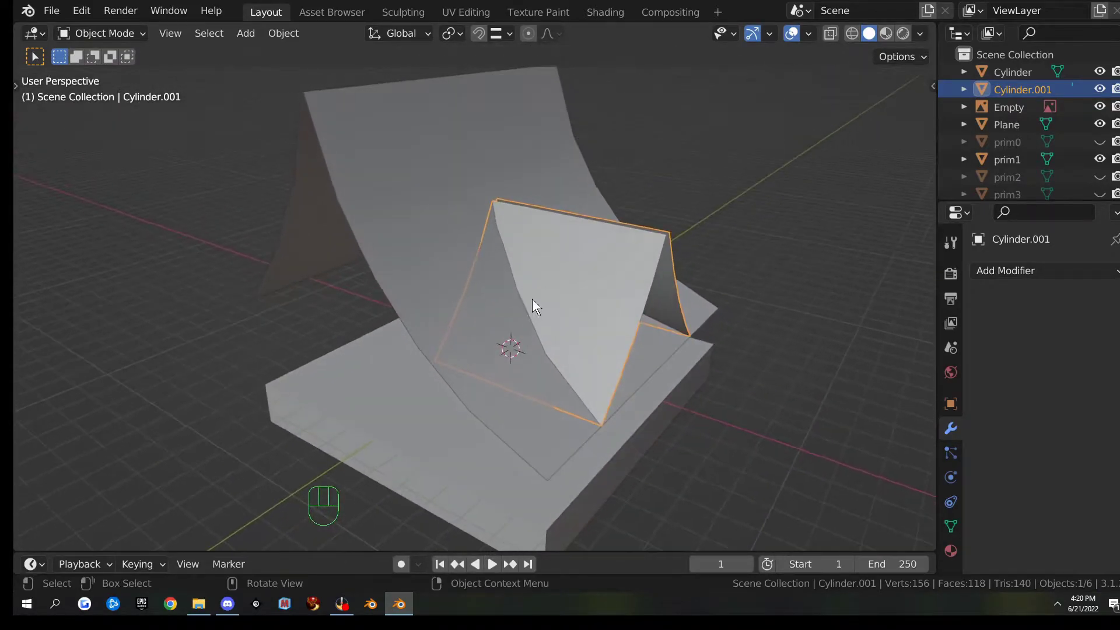
pyautogui.scroll(2, 531, 297)
pyautogui.keyDown('shift'); pyautogui.click(439, 160); pyautogui.keyUp('shift')
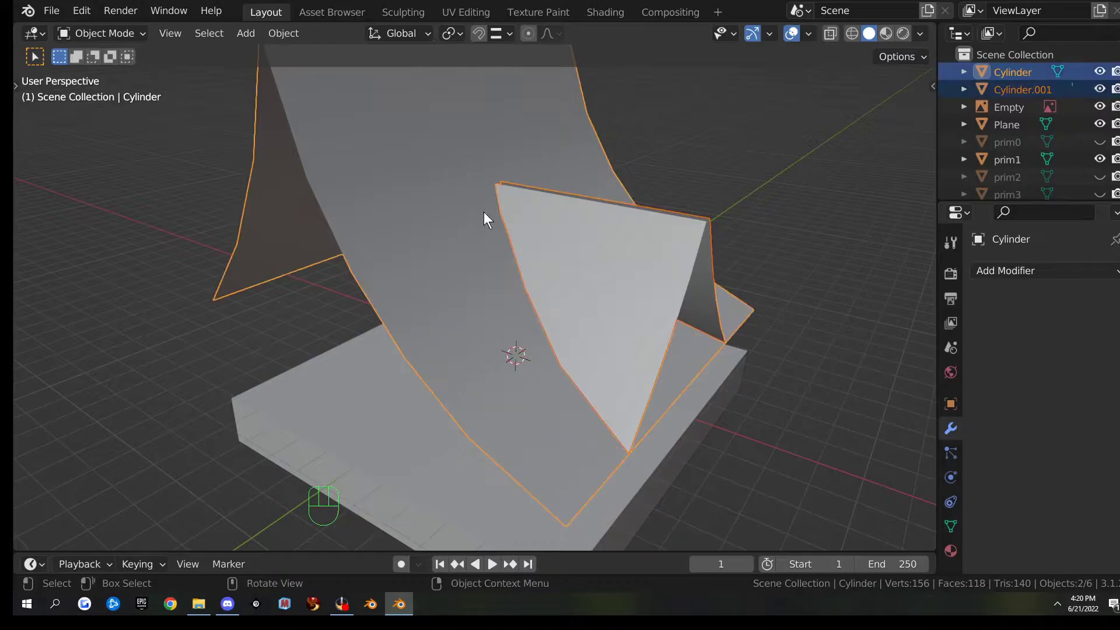
pyautogui.scroll(-3, 493, 245)
pyautogui.hotkey('shift', 'd')
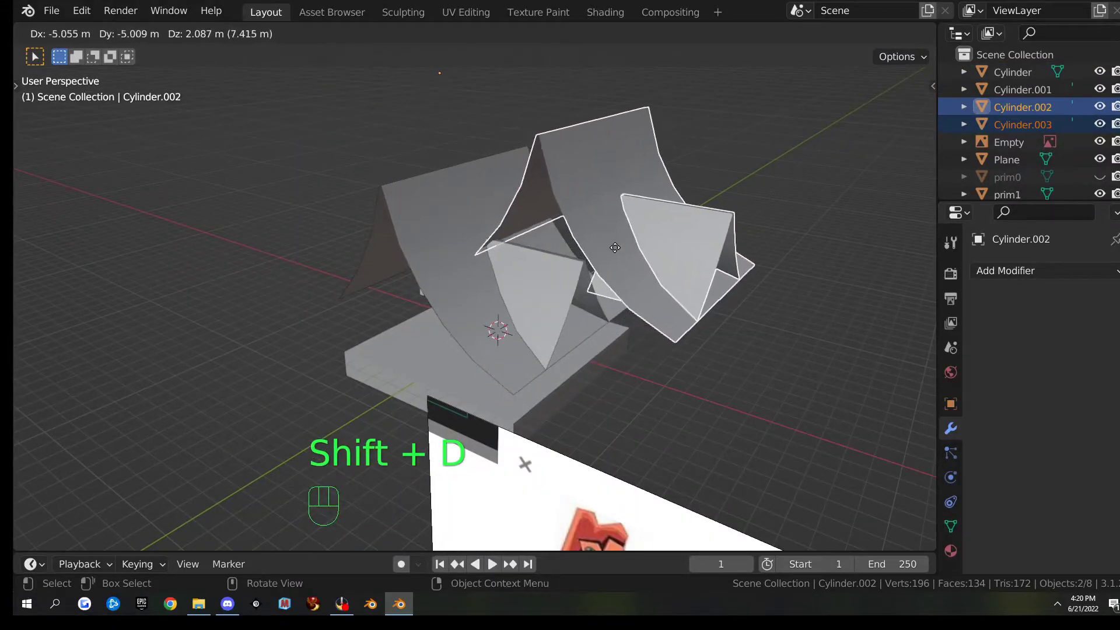
pyautogui.rightClick(666, 251)
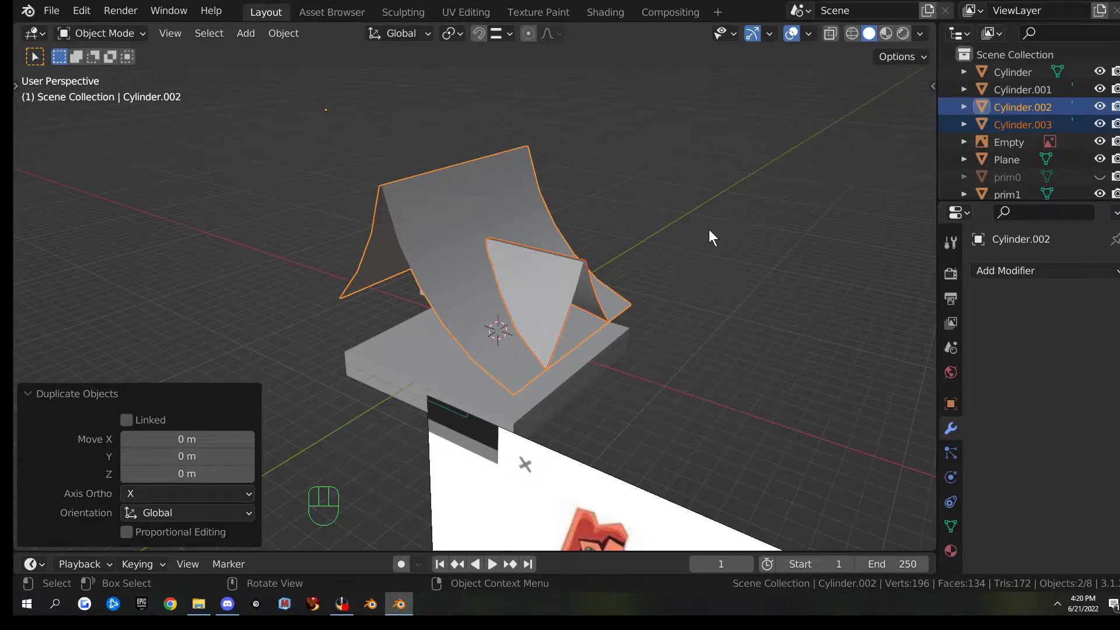
pyautogui.press('h')
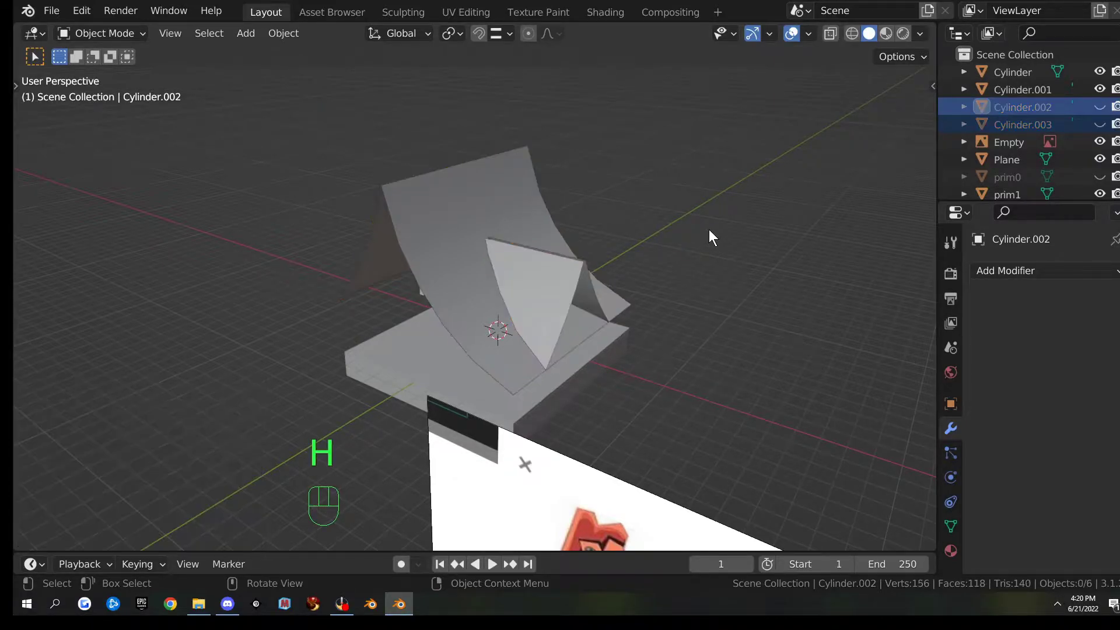
pyautogui.click(718, 228)
# - Subtract the small roof from the main roof with a Boolean Difference, and apply the modifier
pyautogui.click(523, 261)
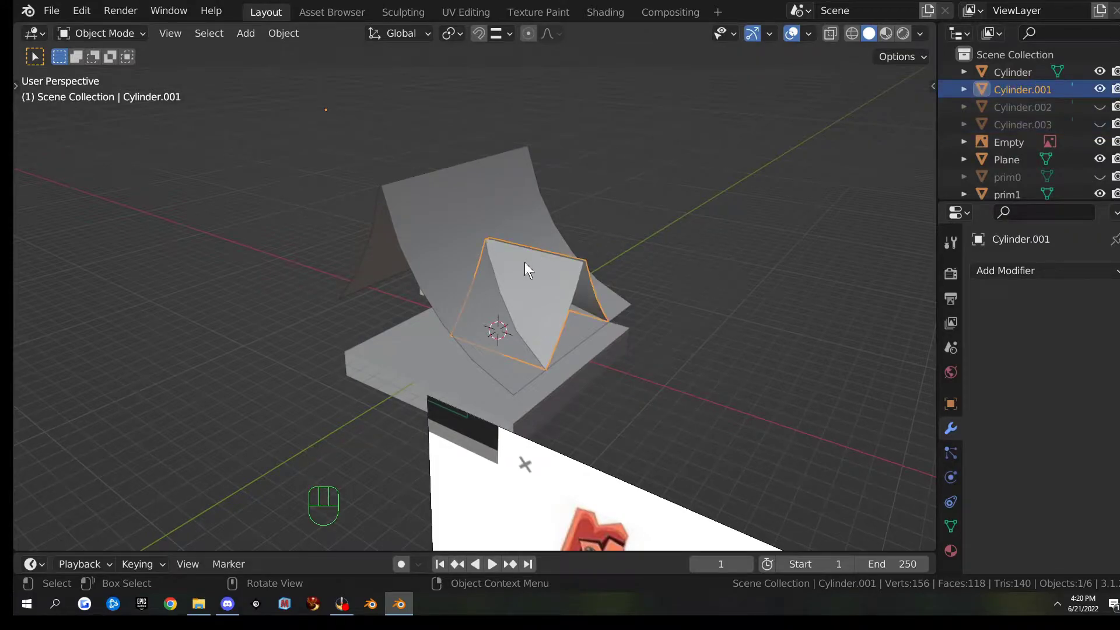
pyautogui.keyDown('shift'); pyautogui.click(471, 201); pyautogui.keyUp('shift')
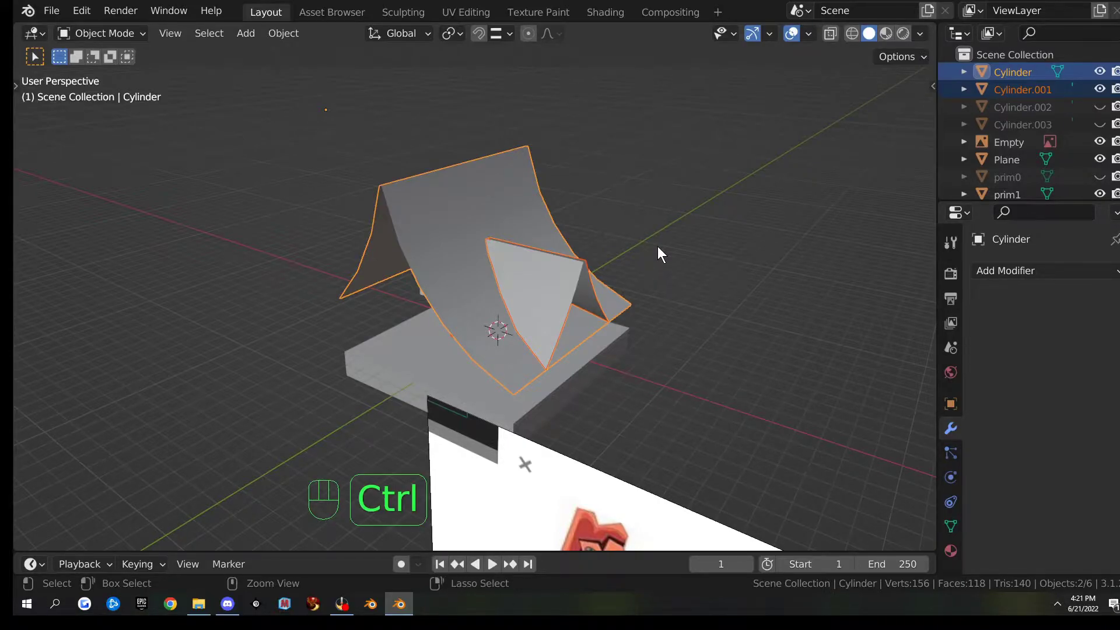
pyautogui.press('ctrl+KP_Subtract')
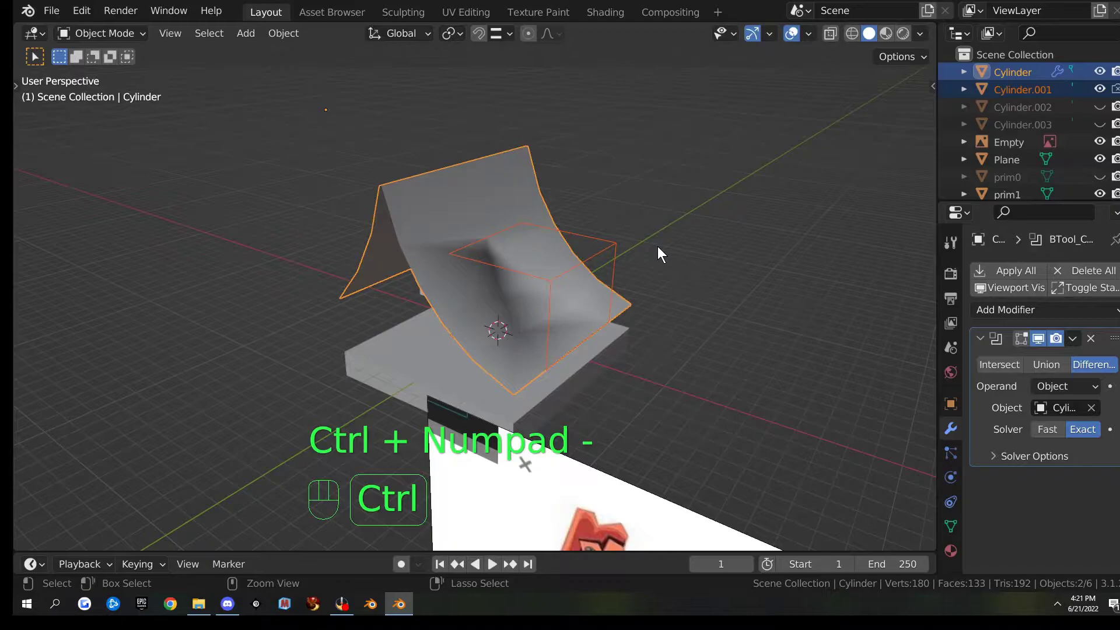
pyautogui.scroll(3, 627, 298)
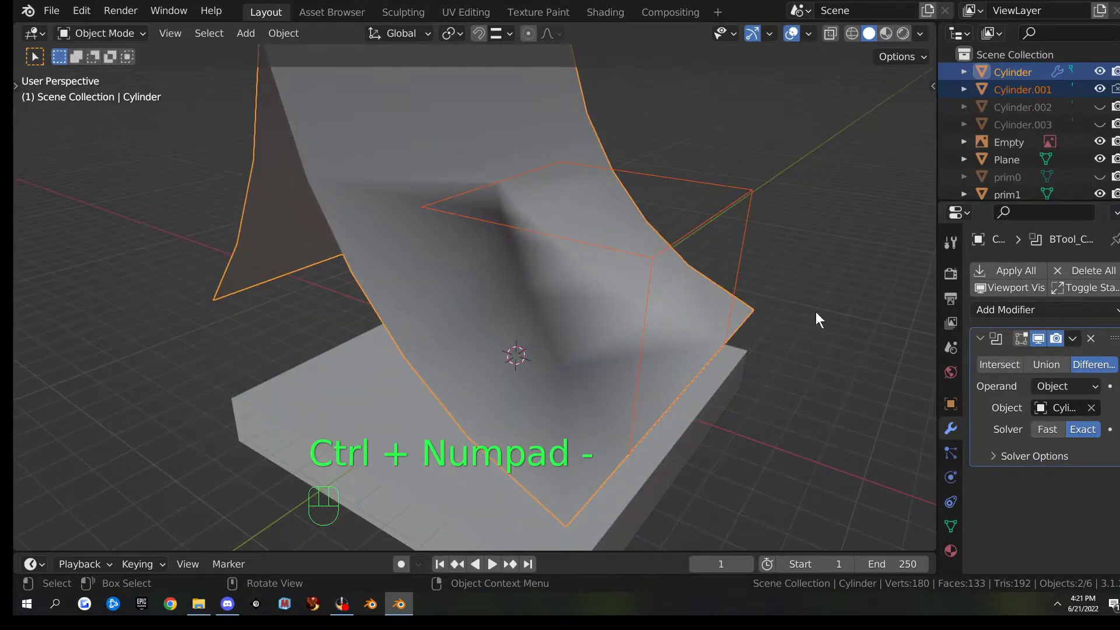
pyautogui.click(1073, 338)
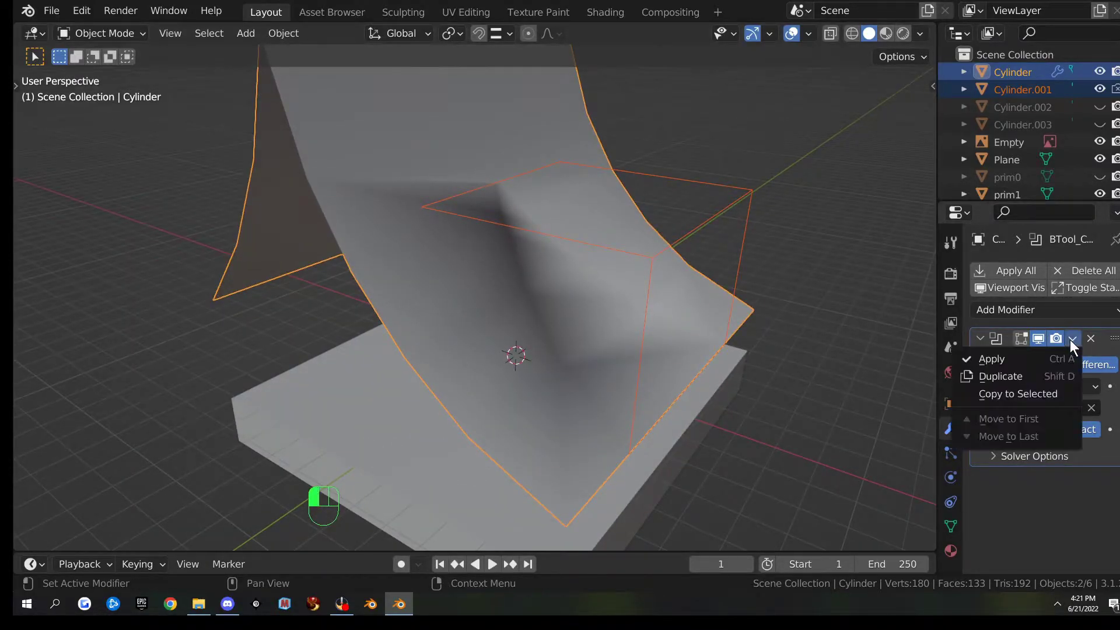
pyautogui.click(1028, 359)
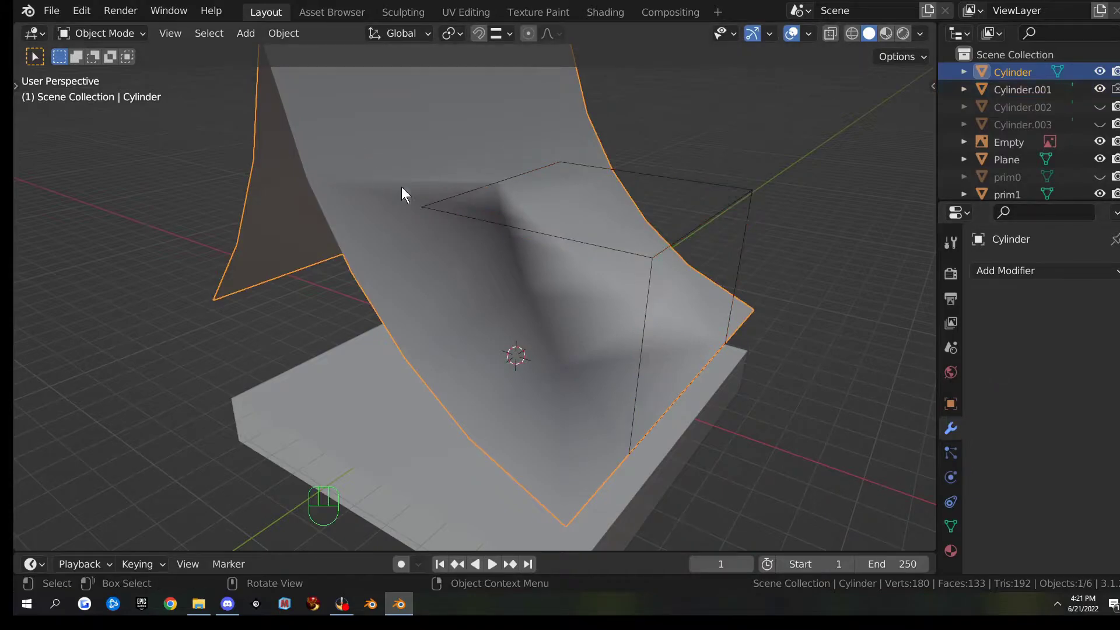
# - Delete the original small roof used as the Boolean cutter
pyautogui.click(600, 268)
pyautogui.moveTo(600, 267); pyautogui.dragTo(545, 275, button='middle')
pyautogui.click(559, 262)
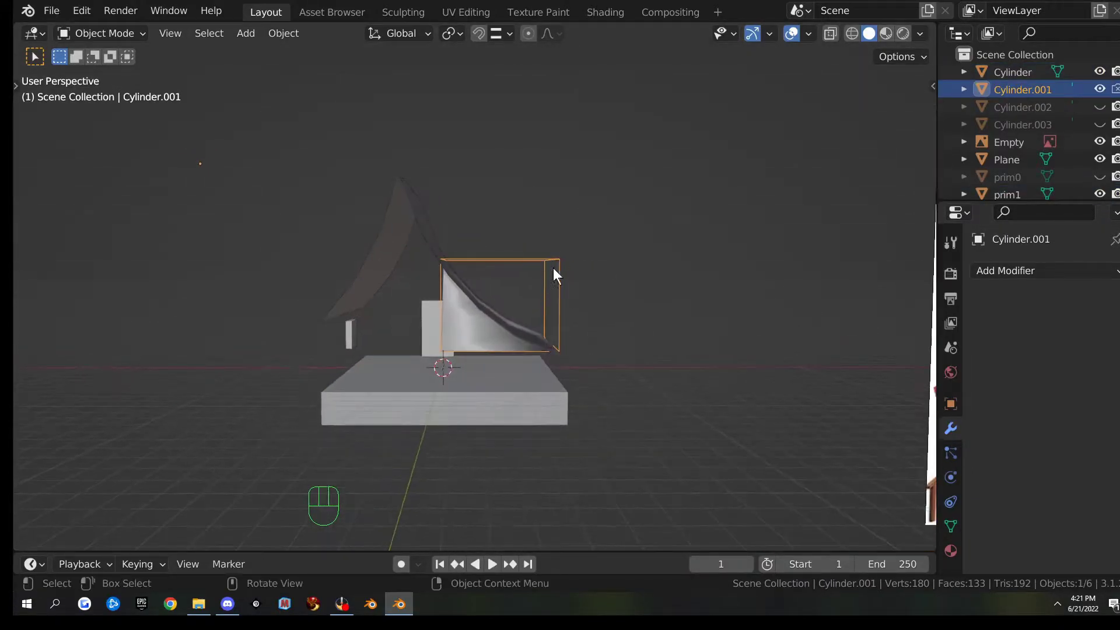
pyautogui.scroll(4, 586, 268)
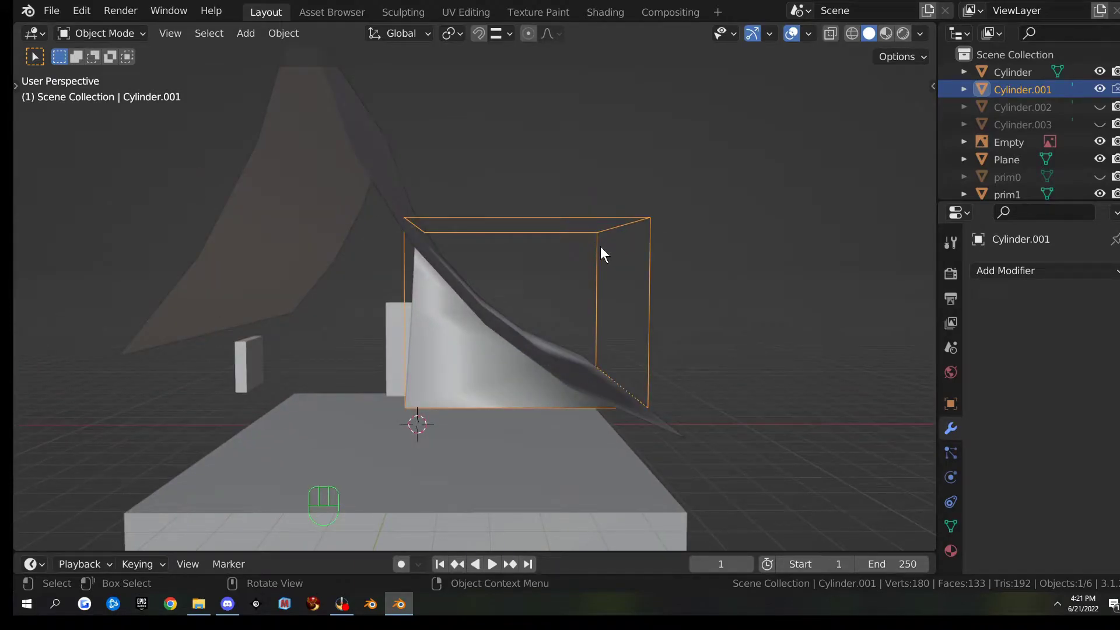
pyautogui.press('x')
pyautogui.click(600, 246)
# - Inspect the cut main roof's vertices and edges in Edit Mode around the small roof's intersection
pyautogui.moveTo(600, 247); pyautogui.dragTo(524, 294, button='middle')
pyautogui.click(523, 291)
pyautogui.press('Tab')
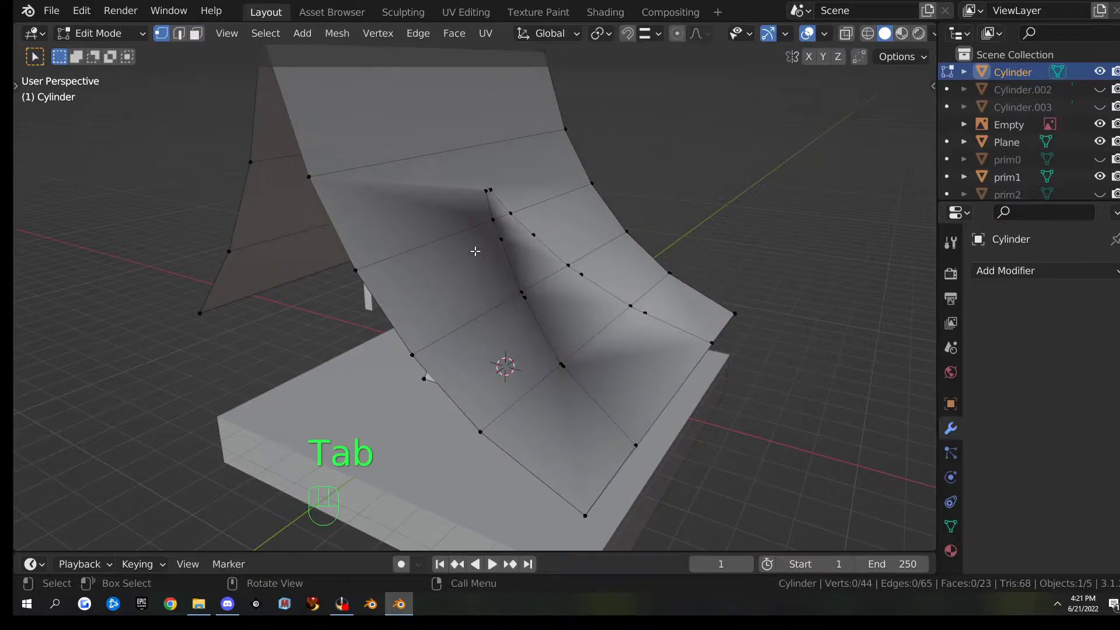
pyautogui.moveTo(476, 251); pyautogui.dragTo(597, 264, button='middle')
pyautogui.scroll(-3, 671, 217)
pyautogui.moveTo(671, 217); pyautogui.dragTo(583, 270, button='middle')
pyautogui.scroll(-2, 582, 270)
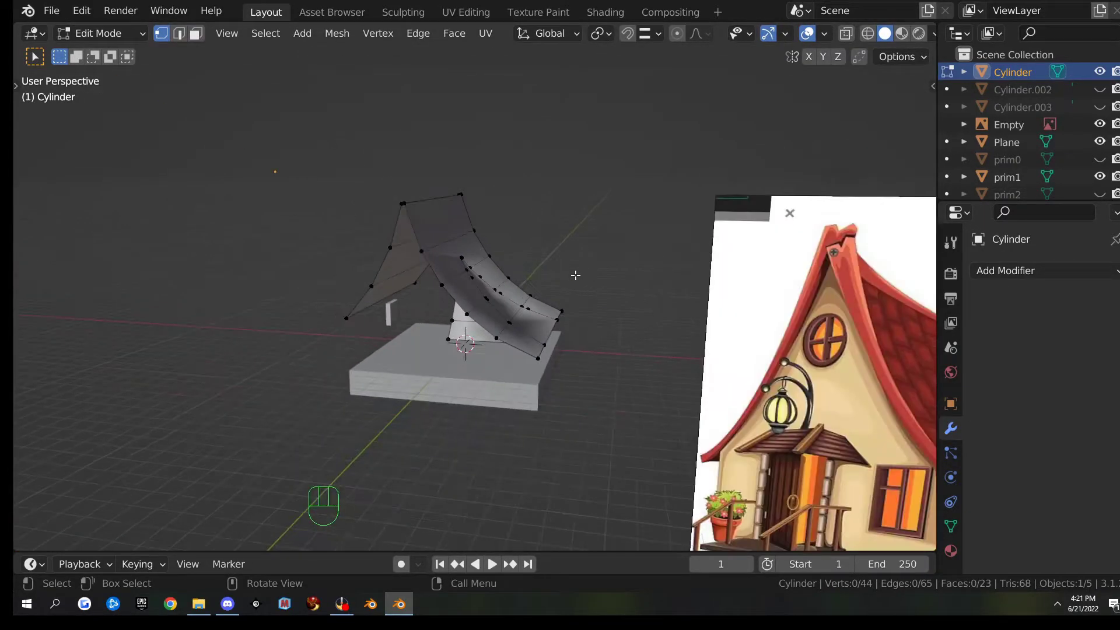
# - Hide the cut main roof in Object Mode and reveal the duplicates of the main and small roofs
pyautogui.press('Tab')
pyautogui.press('h')
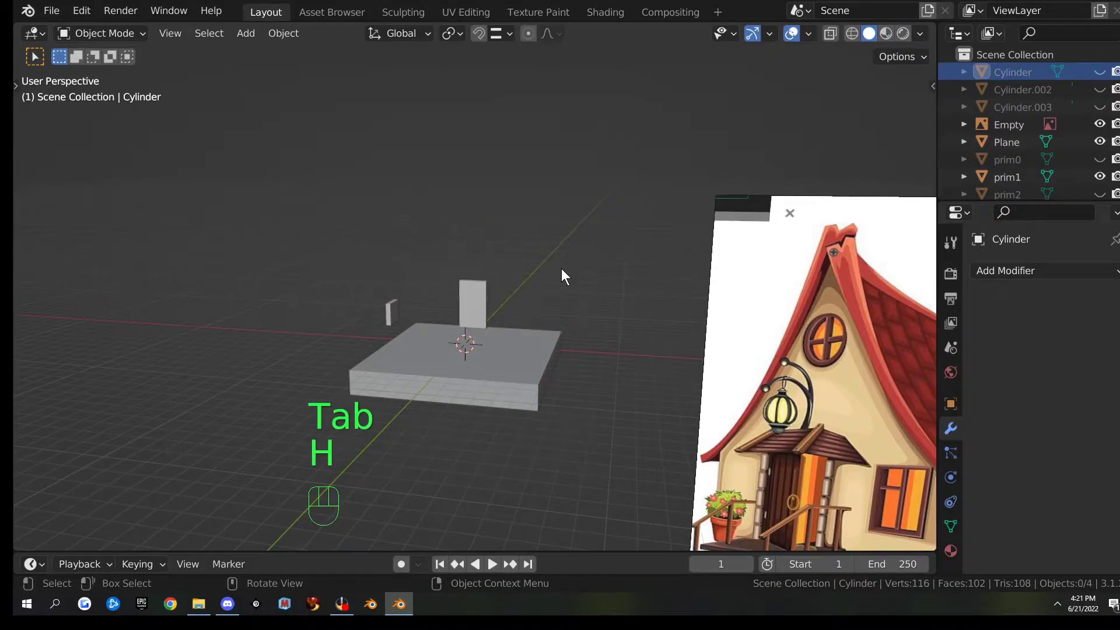
pyautogui.moveTo(589, 239); pyautogui.dragTo(523, 250, button='middle')
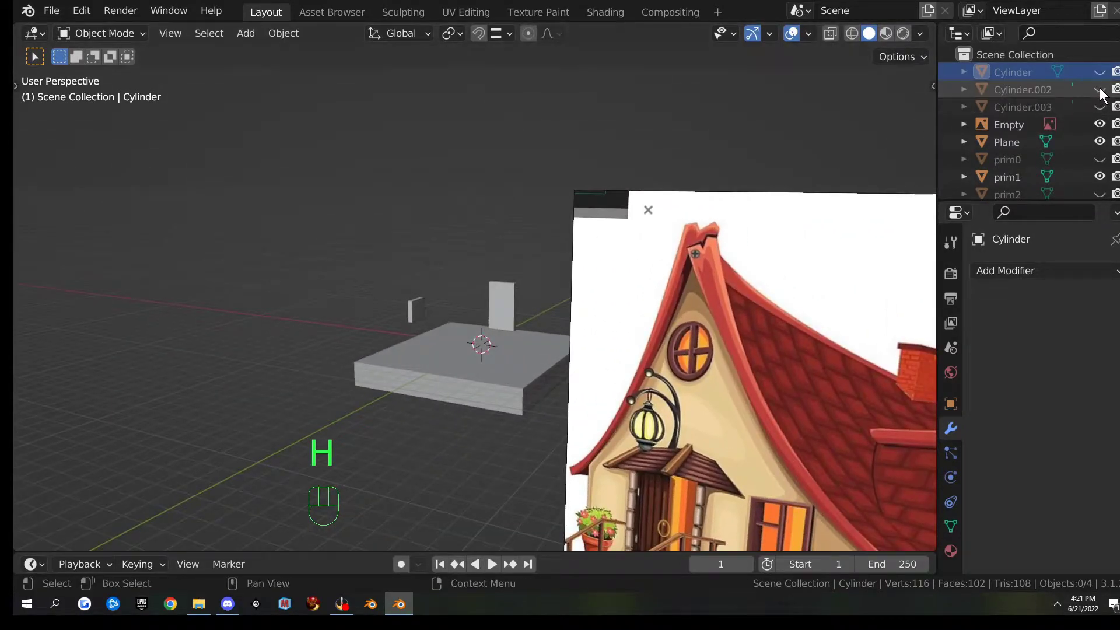
pyautogui.moveTo(1100, 89); pyautogui.dragTo(1100, 107)
pyautogui.moveTo(611, 125); pyautogui.dragTo(619, 177, button='middle')
pyautogui.scroll(3, 562, 225)
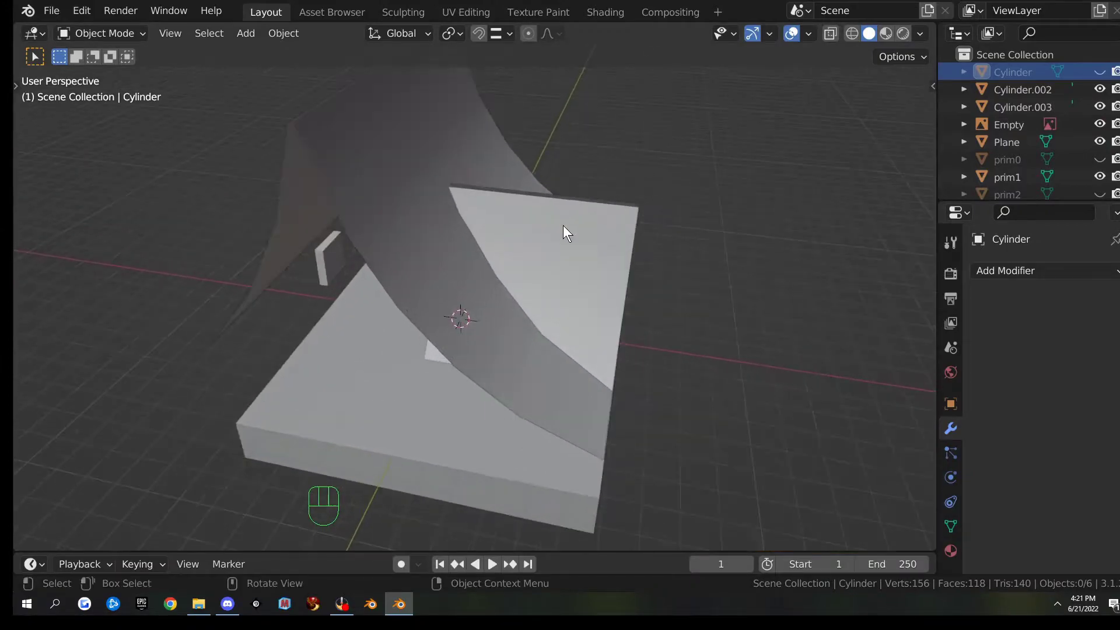
# - Subtract the duplicate main roof from the duplicate small roof with a Boolean Difference, and apply the modifier
pyautogui.click(393, 180)
pyautogui.keyDown('shift'); pyautogui.click(541, 220); pyautogui.keyUp('shift')
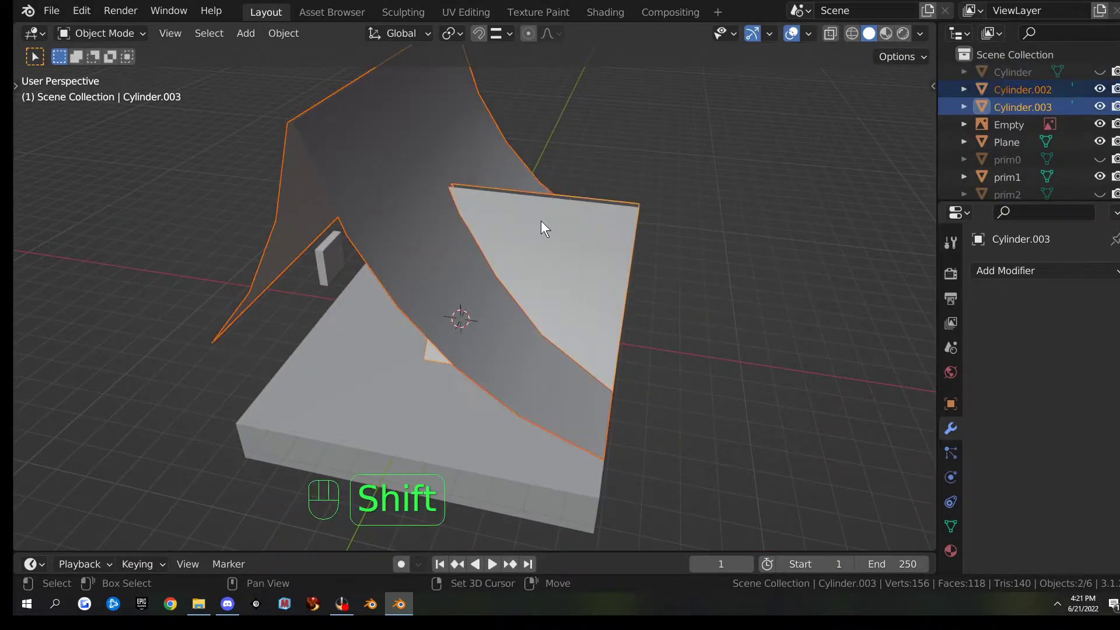
pyautogui.press('ctrl+KP_Subtract')
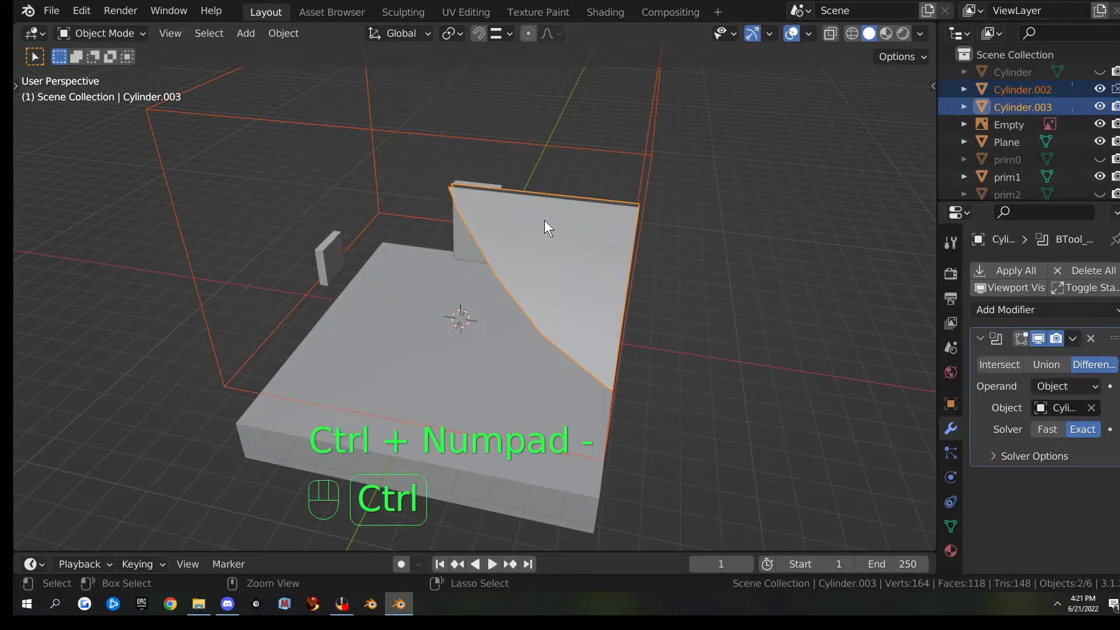
pyautogui.scroll(-2, 759, 274)
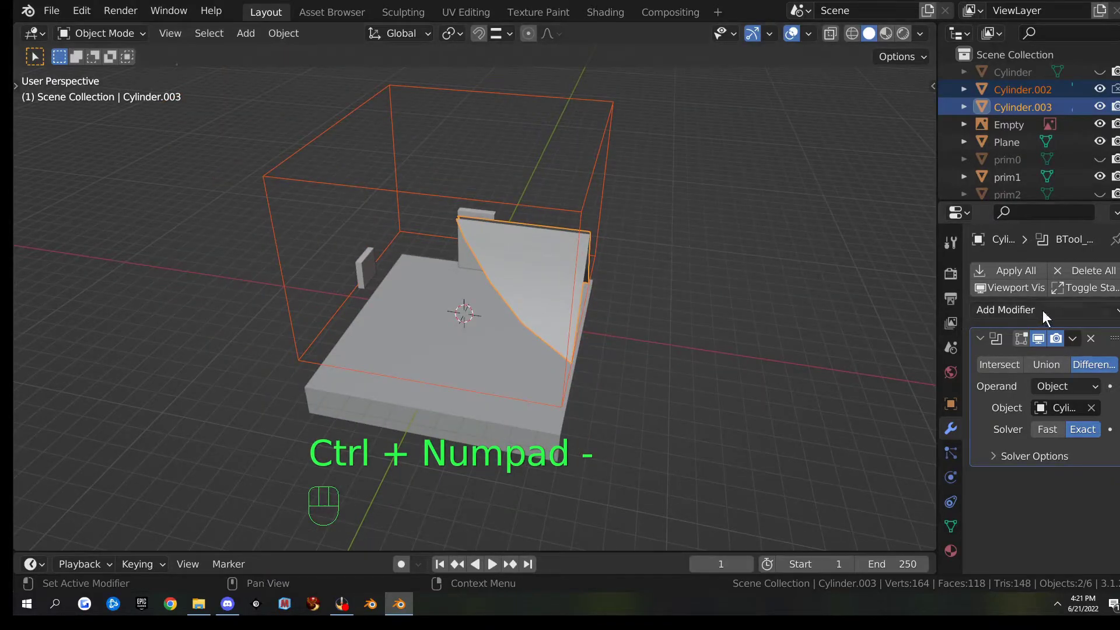
pyautogui.click(1073, 338)
pyautogui.click(1021, 357)
# - Delete the duplicate main roof used as the cutter, and select the trimmed small roof
pyautogui.moveTo(671, 309); pyautogui.dragTo(760, 283, button='middle')
pyautogui.moveTo(391, 292); pyautogui.dragTo(580, 228, button='middle')
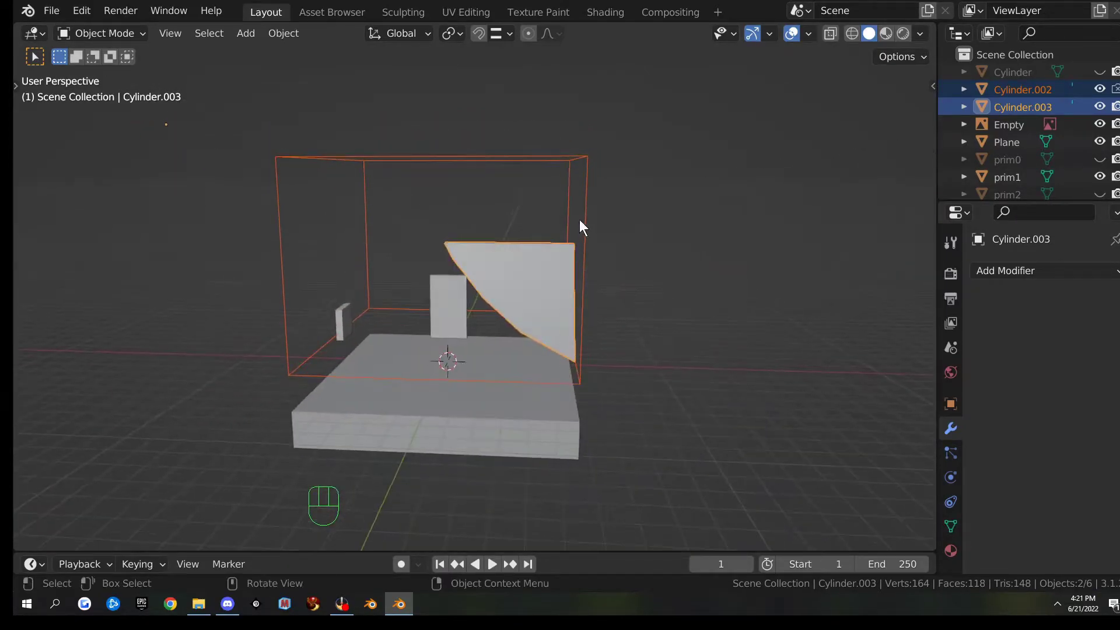
pyautogui.click(577, 181)
pyautogui.press('x')
pyautogui.click(622, 201)
pyautogui.click(549, 276)
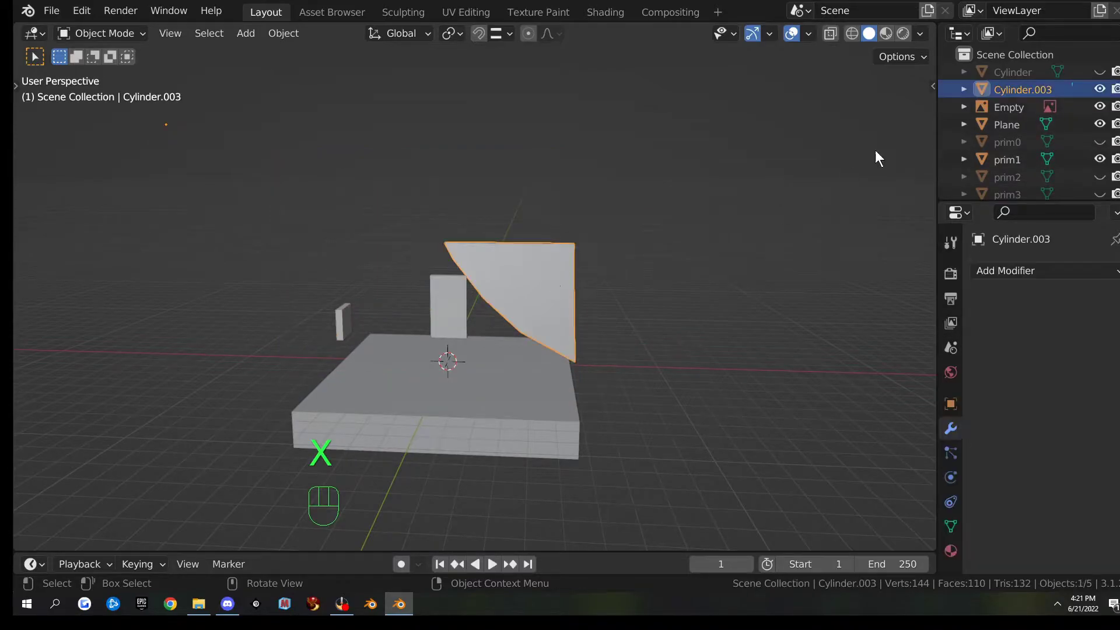
# - Reveal the cut main roof and hide the trimmed small roof
pyautogui.click(1100, 72)
pyautogui.moveTo(653, 169); pyautogui.dragTo(552, 282, button='middle')
pyautogui.click(552, 281)
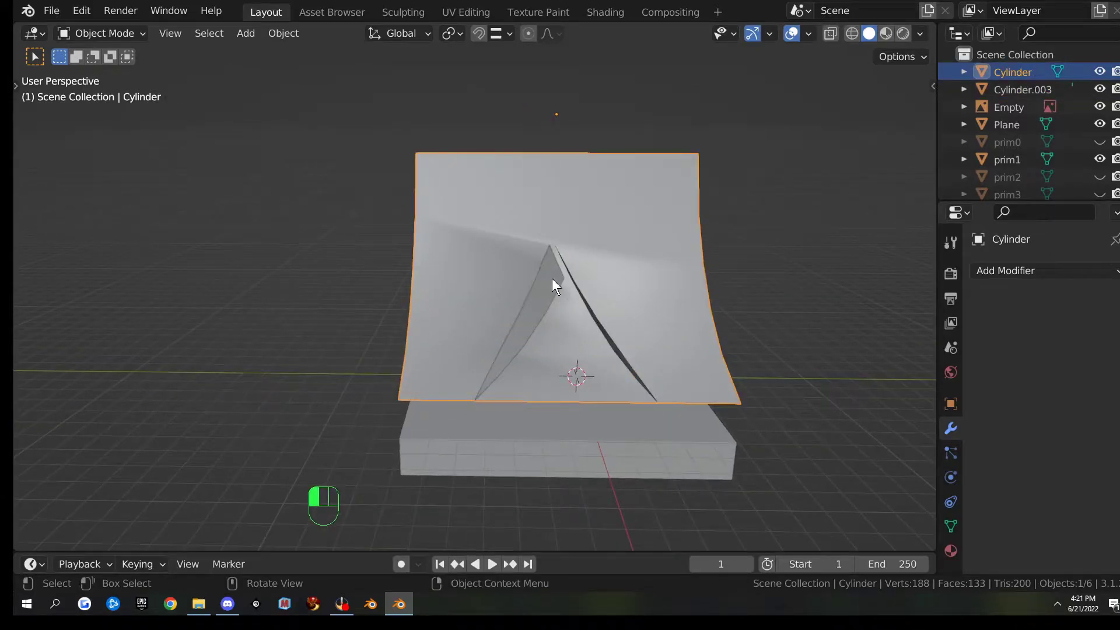
pyautogui.click(552, 281)
pyautogui.press('h')
# - Hide the trimmed small roof and enter Edit Mode on the cut main roof
pyautogui.click(547, 285)
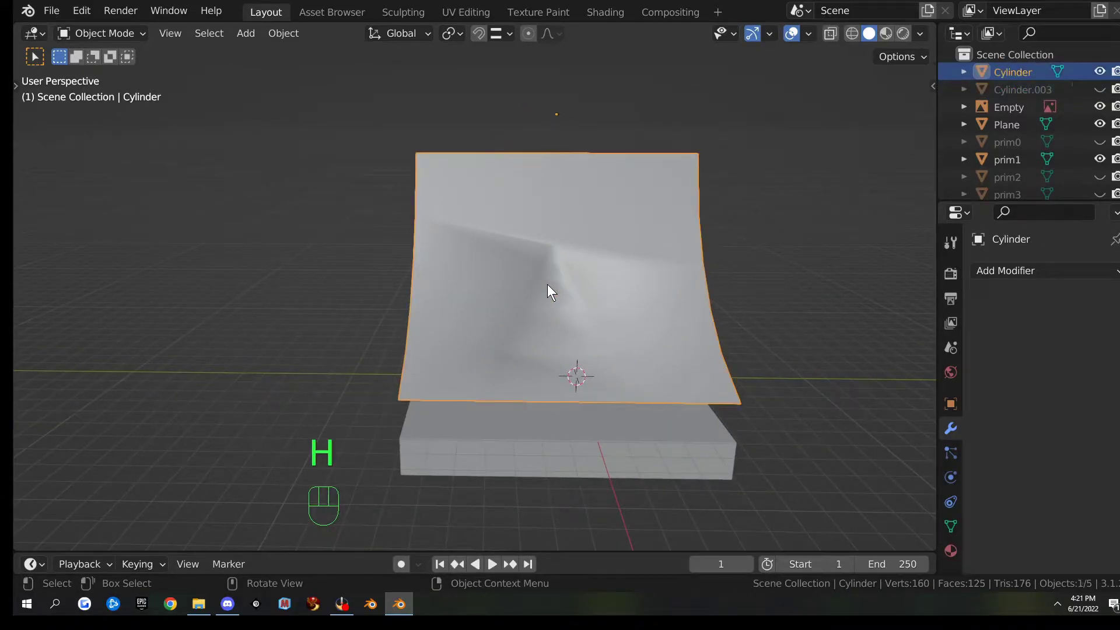
pyautogui.press('Tab')
pyautogui.scroll(3, 546, 288)
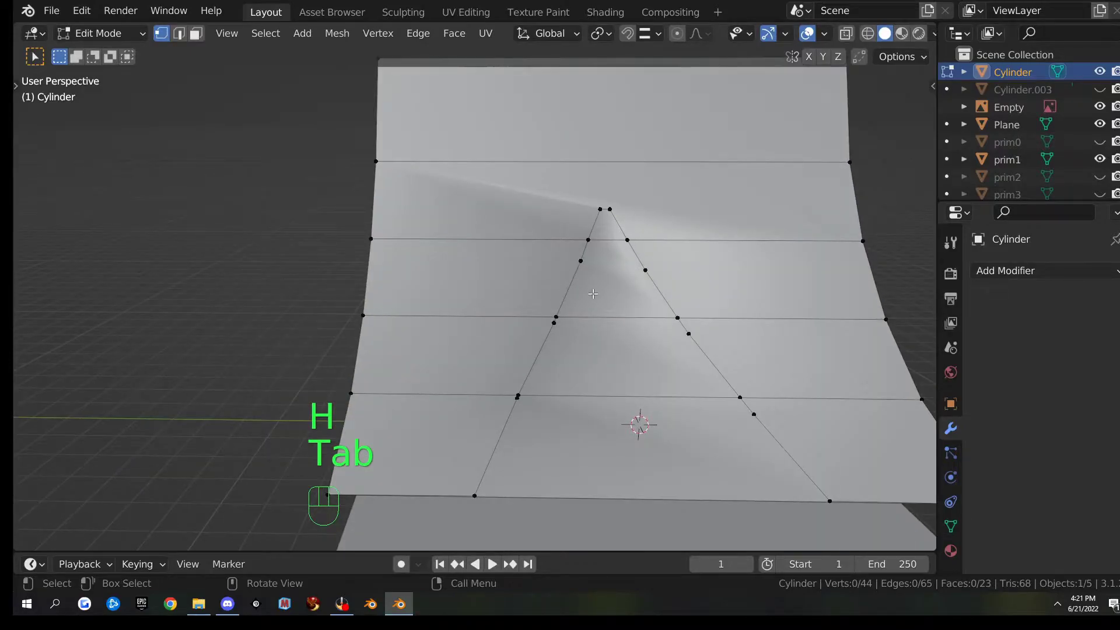
# - Delete the twelve leftover Boolean faces on the main roof: the four inside the triangular cut and the four along each inner side
pyautogui.press('3')
pyautogui.click(612, 232)
pyautogui.keyDown('shift'); pyautogui.click(615, 291); pyautogui.keyUp('shift')
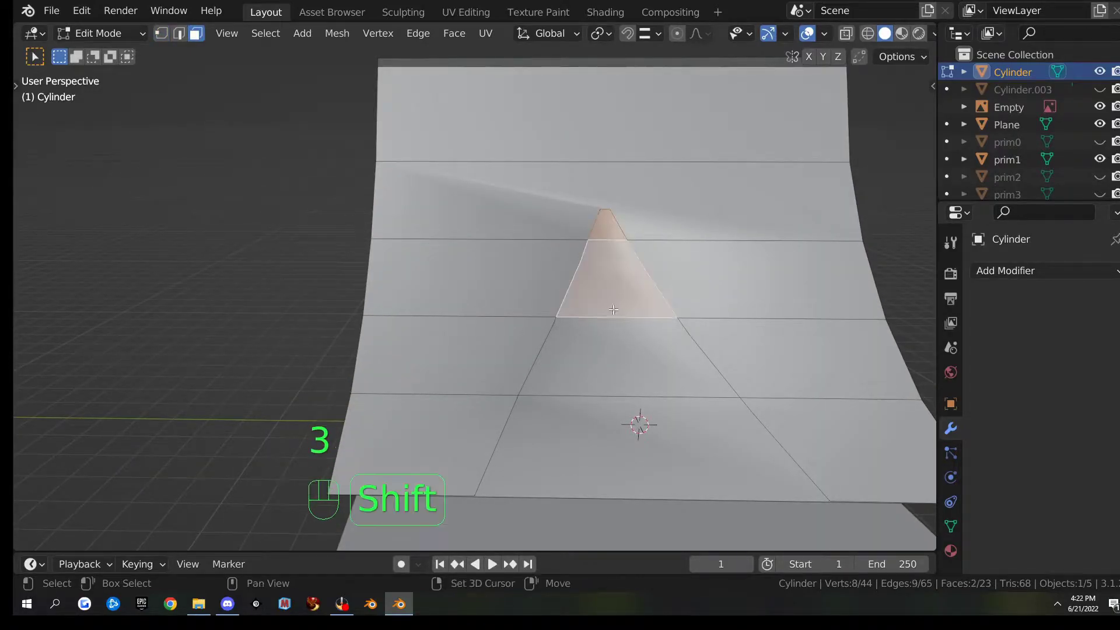
pyautogui.keyDown('shift'); pyautogui.click(609, 361); pyautogui.keyUp('shift')
pyautogui.keyDown('shift'); pyautogui.click(574, 420); pyautogui.keyUp('shift')
pyautogui.moveTo(575, 420); pyautogui.dragTo(439, 320, button='middle')
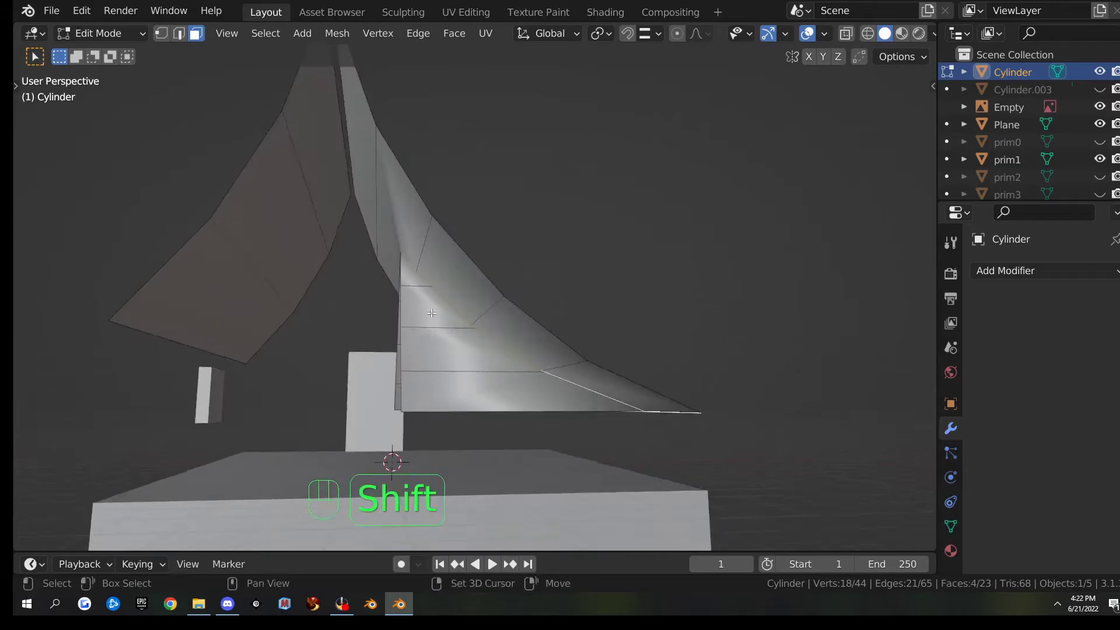
pyautogui.keyDown('shift'); pyautogui.click(413, 276); pyautogui.keyUp('shift')
pyautogui.keyDown('shift'); pyautogui.click(417, 310); pyautogui.keyUp('shift')
pyautogui.keyDown('shift'); pyautogui.click(434, 351); pyautogui.keyUp('shift')
pyautogui.keyDown('shift'); pyautogui.click(479, 388); pyautogui.keyUp('shift')
pyautogui.moveTo(481, 385); pyautogui.dragTo(727, 335, button='middle')
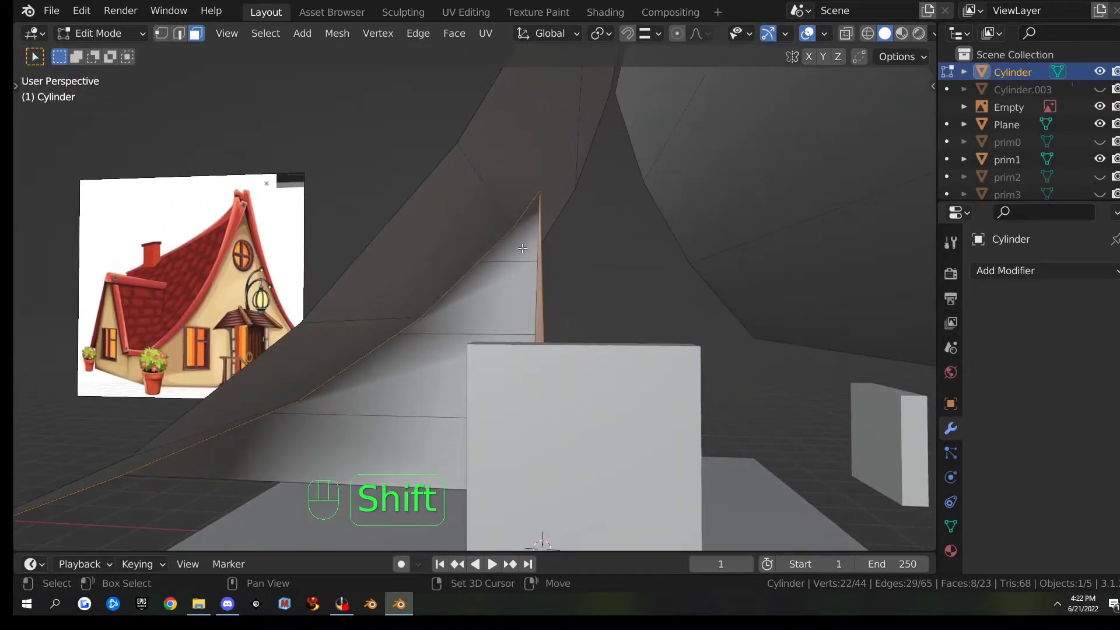
pyautogui.keyDown('shift'); pyautogui.click(517, 252); pyautogui.keyUp('shift')
pyautogui.keyDown('shift'); pyautogui.click(490, 293); pyautogui.keyUp('shift')
pyautogui.keyDown('shift'); pyautogui.click(401, 392); pyautogui.keyUp('shift')
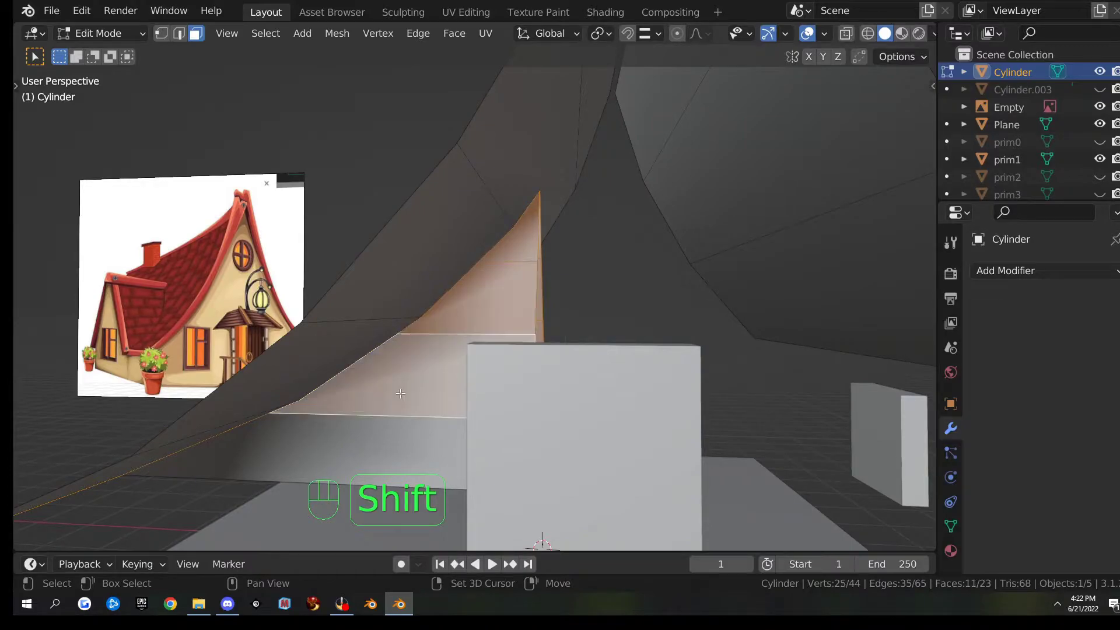
pyautogui.keyDown('shift'); pyautogui.click(355, 442); pyautogui.keyUp('shift')
pyautogui.press('x')
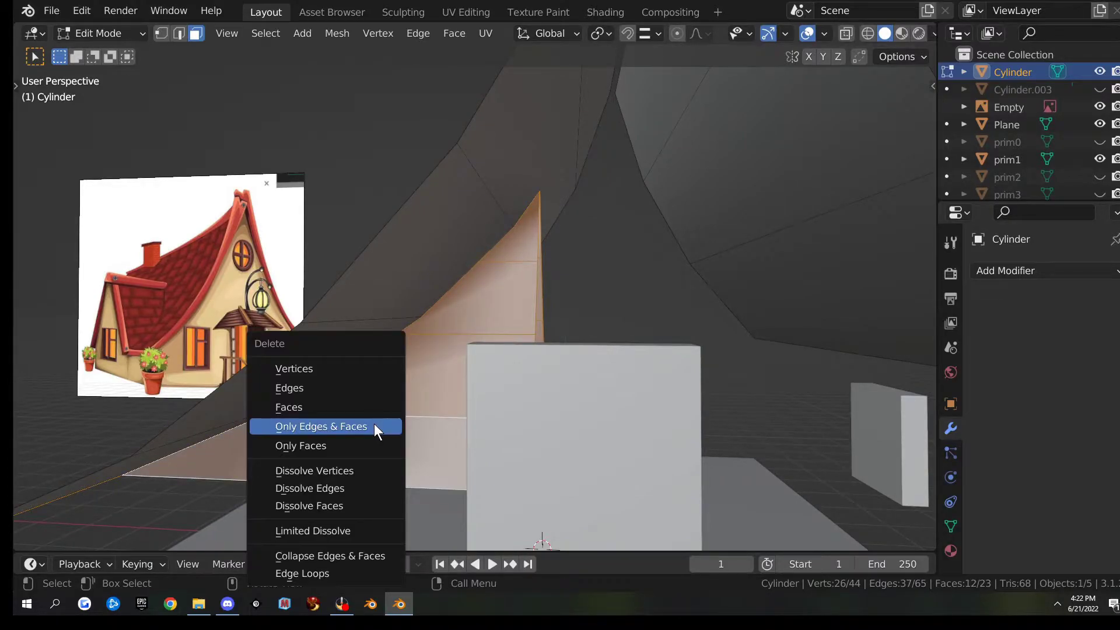
pyautogui.click(359, 406)
pyautogui.moveTo(358, 403); pyautogui.dragTo(420, 376, button='middle')
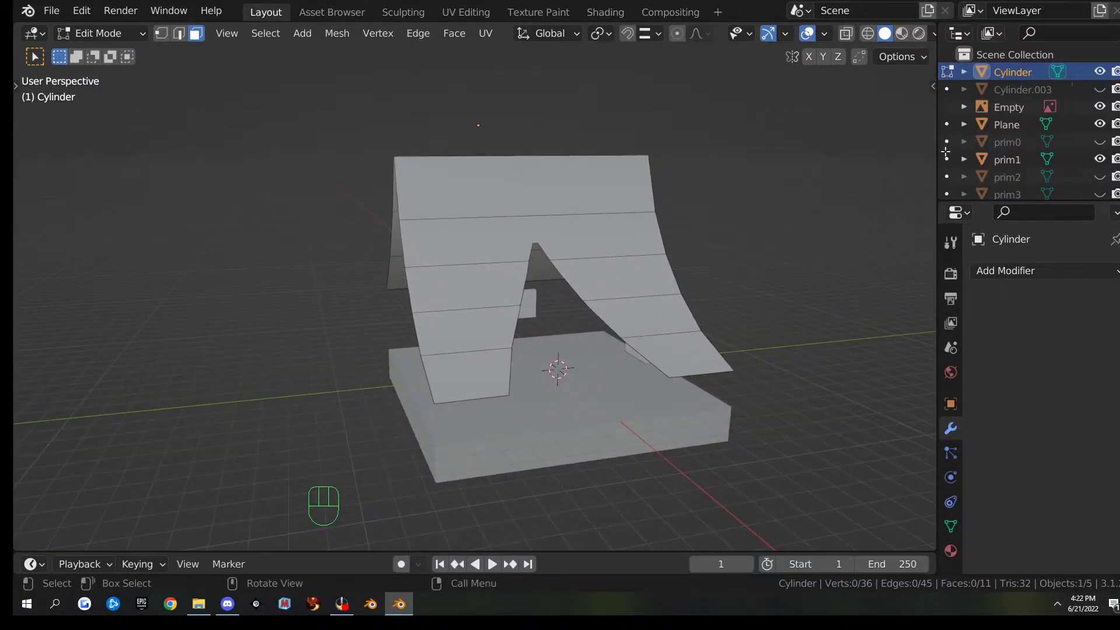
# - Reveal the trimmed small roof and join it with the main roof into one object in Object Mode
pyautogui.click(1099, 89)
pyautogui.moveTo(670, 257); pyautogui.dragTo(562, 328, button='middle')
pyautogui.scroll(3, 562, 328)
pyautogui.moveTo(663, 323); pyautogui.dragTo(669, 364, button='middle')
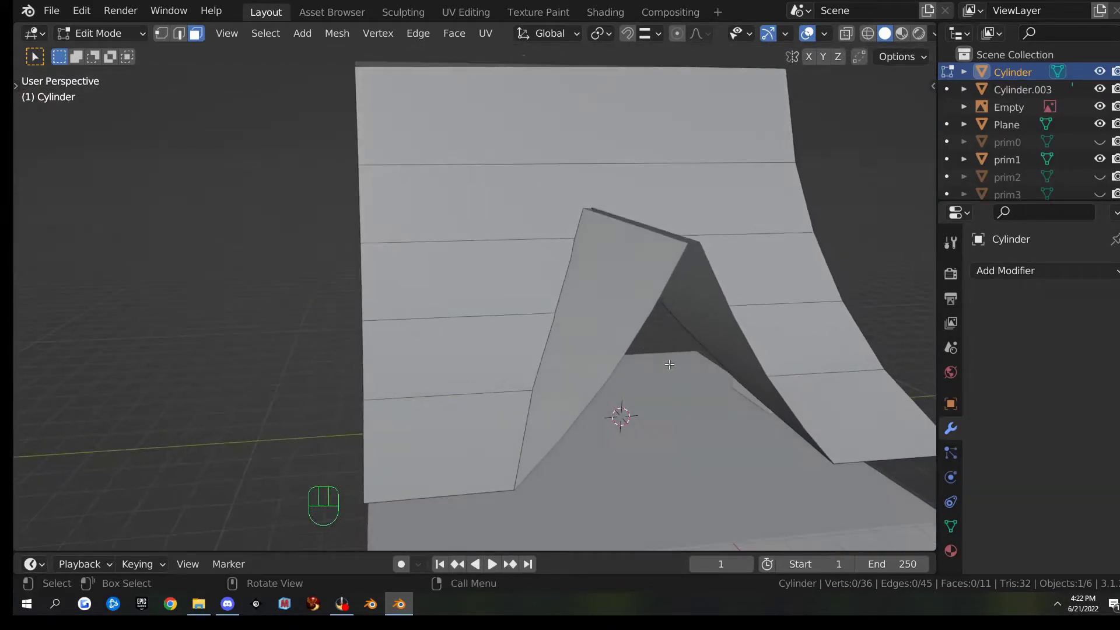
pyautogui.moveTo(651, 405); pyautogui.dragTo(607, 339, button='middle')
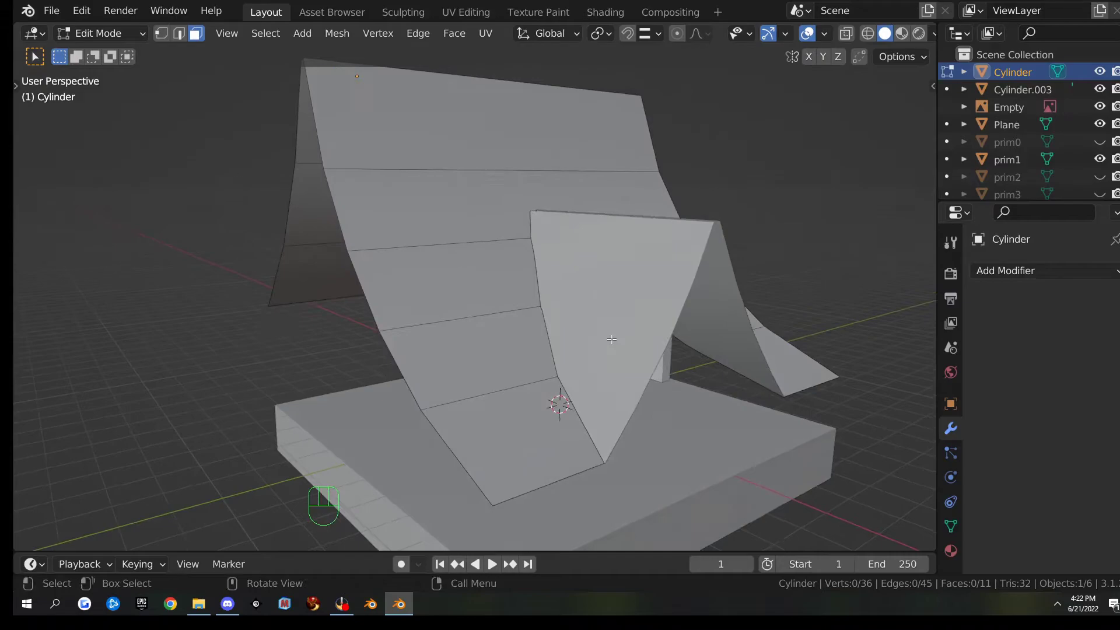
pyautogui.press('Tab')
pyautogui.keyDown('shift'); pyautogui.click(476, 247); pyautogui.keyUp('shift')
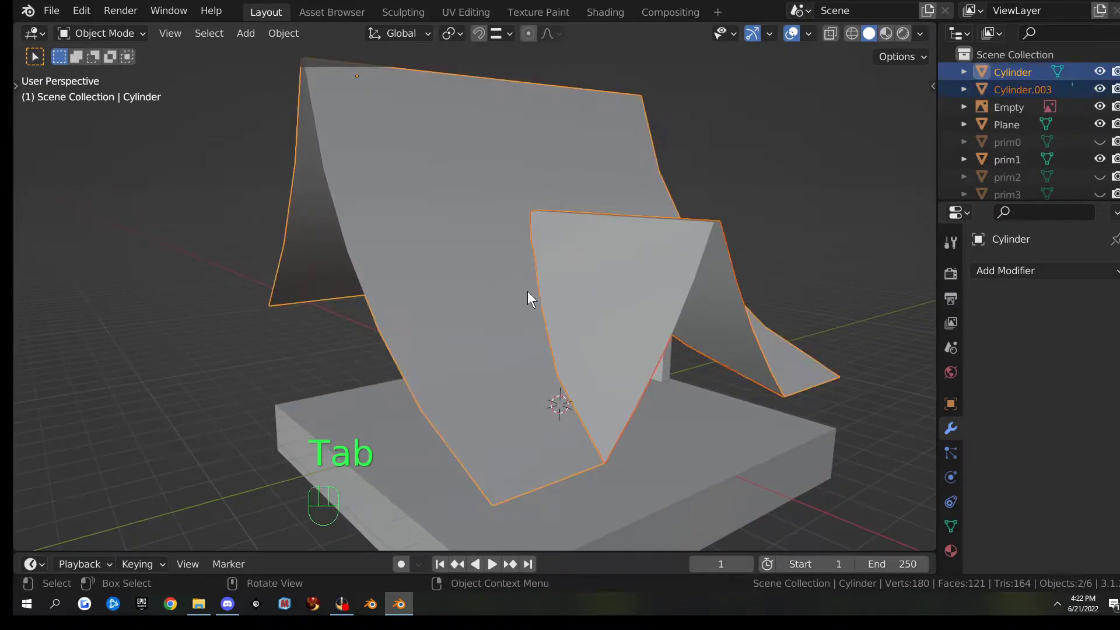
pyautogui.hotkey('ctrl', 'j')
# - In the joined roof's mesh, slide the small roof's upper seam vertex along its edge onto the neighbouring main roof vertex
pyautogui.press('Tab')
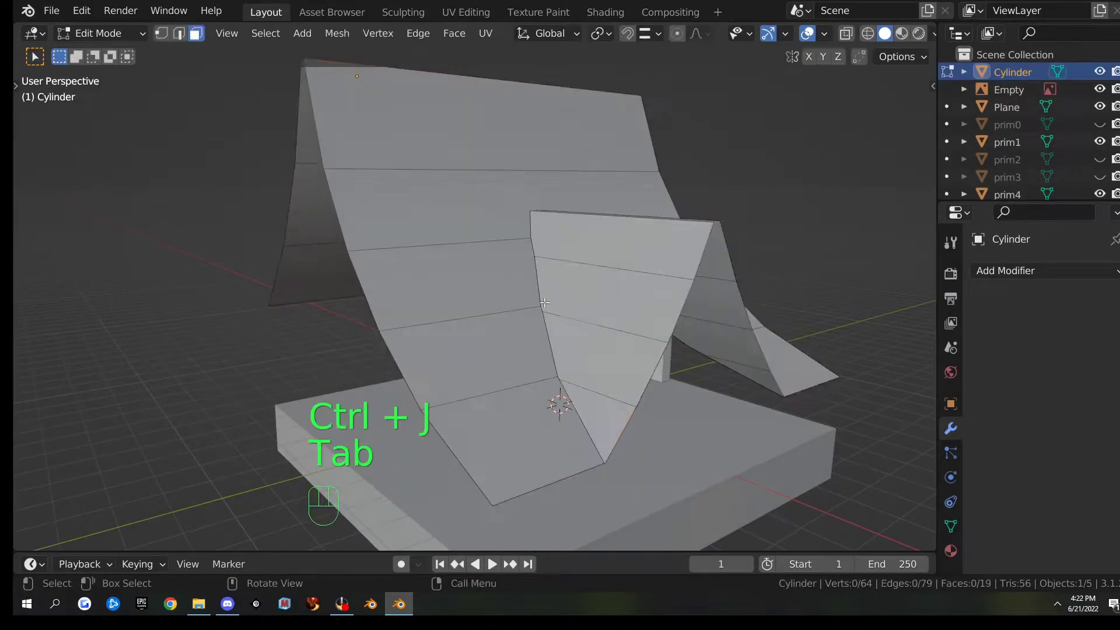
pyautogui.moveTo(568, 283); pyautogui.dragTo(525, 249, button='middle')
pyautogui.press('1')
pyautogui.press('shift')
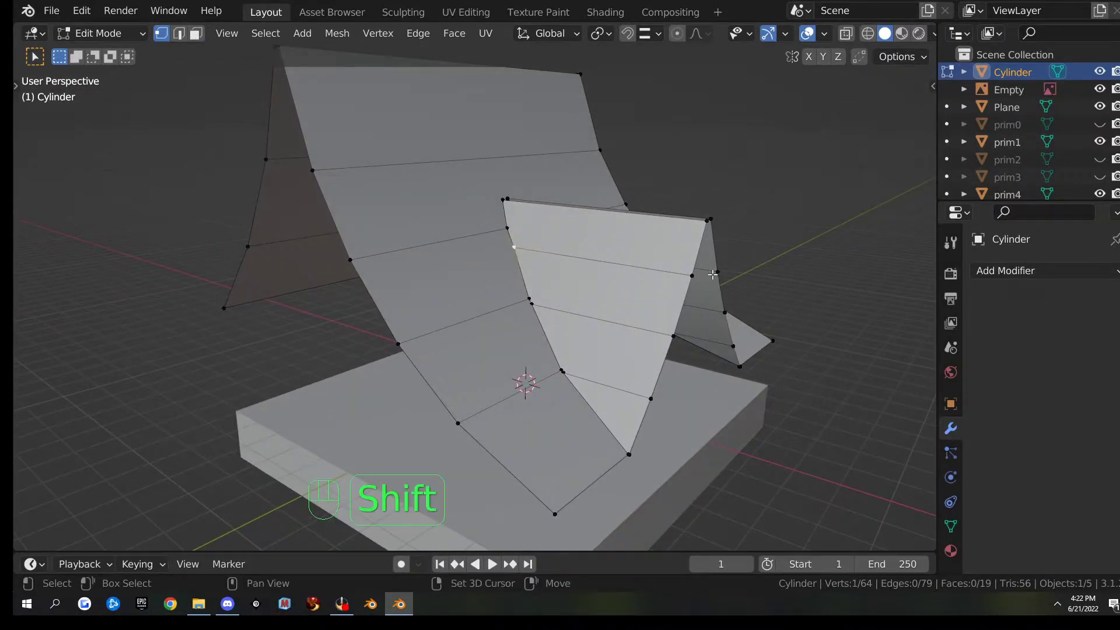
pyautogui.press('g')
pyautogui.press('g')
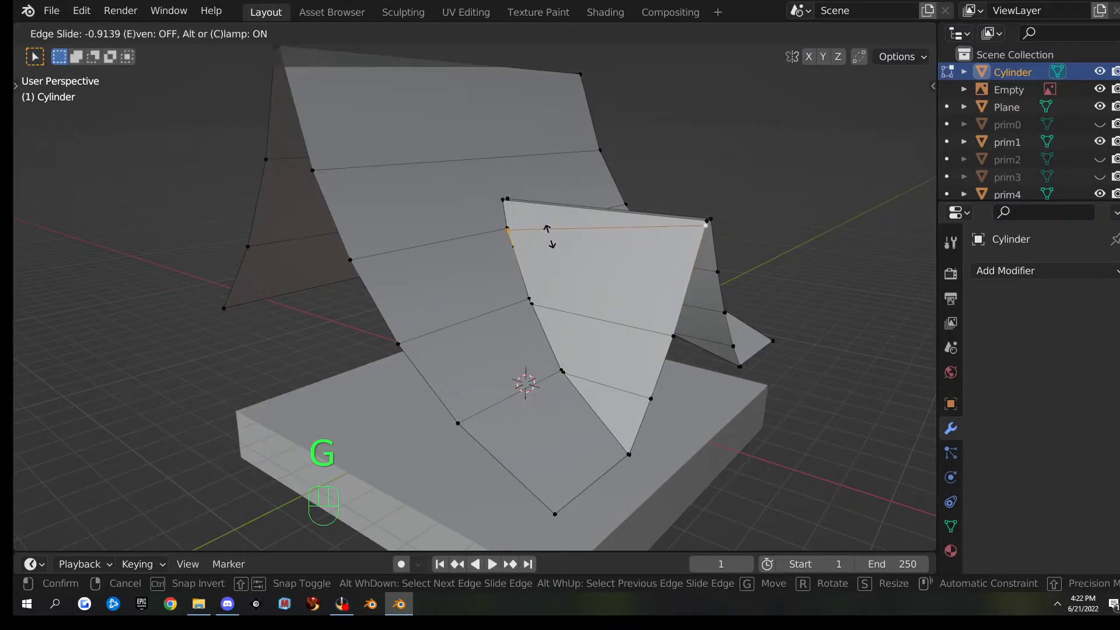
pyautogui.click(548, 237)
pyautogui.moveTo(548, 236); pyautogui.dragTo(551, 280, button='middle')
pyautogui.press('g')
pyautogui.press('g')
pyautogui.click(525, 240)
# - Slide the matching upper vertex on the small roof's outer edge upward to follow the moved seam vertex
pyautogui.moveTo(525, 241); pyautogui.dragTo(595, 289, button='middle')
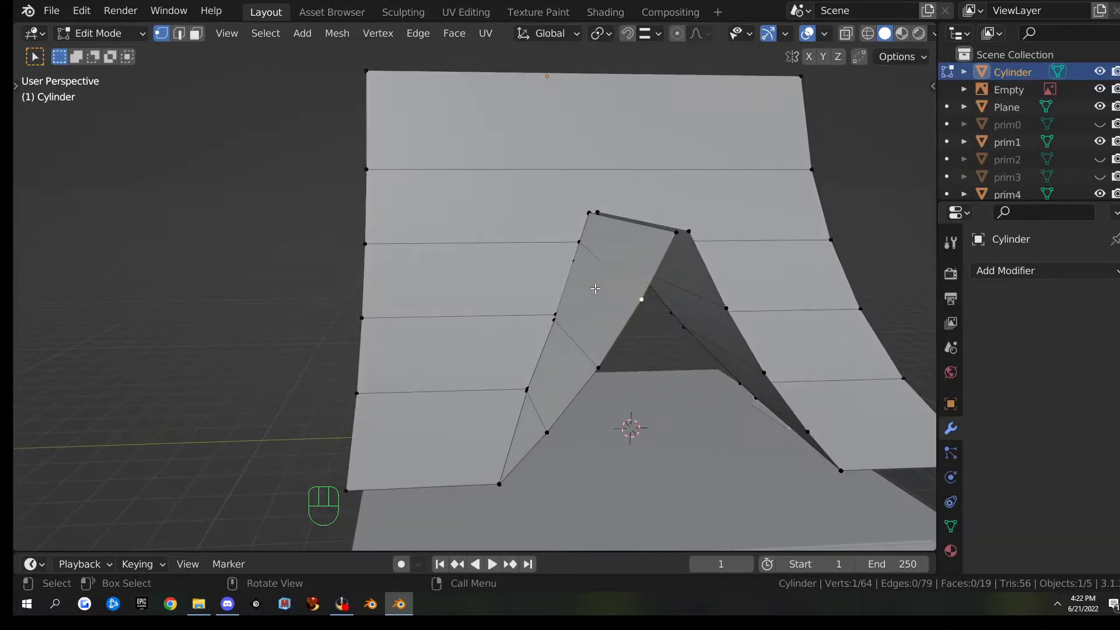
pyautogui.press('g')
pyautogui.press('g')
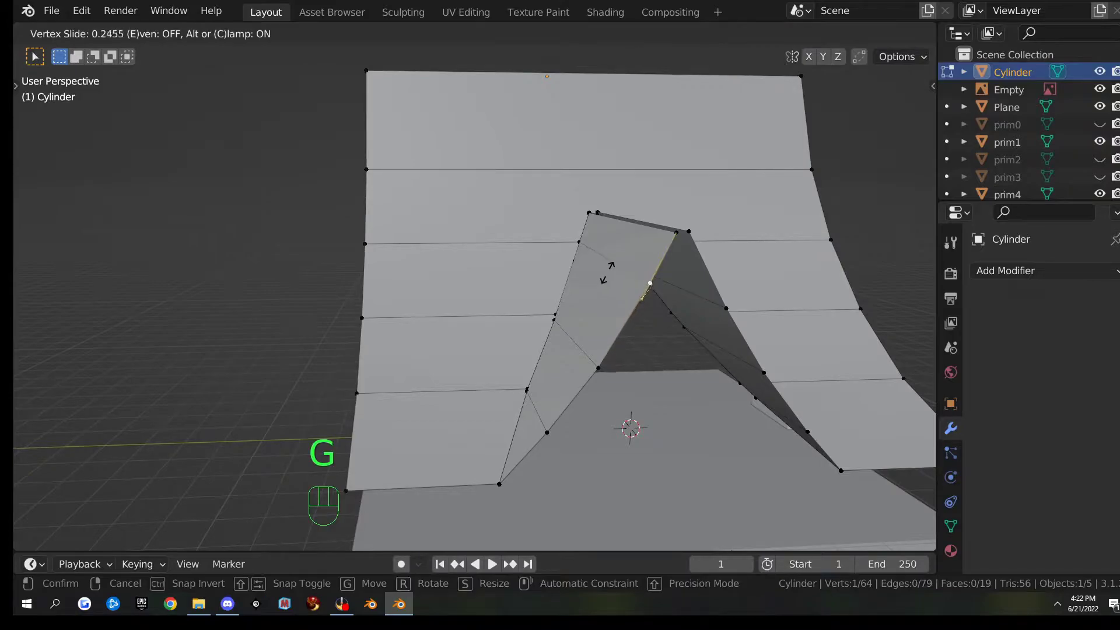
pyautogui.click(613, 263)
# - Slide the middle seam vertex onto the main roof's vertex and slide its matching outer-edge vertex upward on the small roof
pyautogui.moveTo(613, 264); pyautogui.dragTo(618, 298, button='middle')
pyautogui.press('g')
pyautogui.press('g')
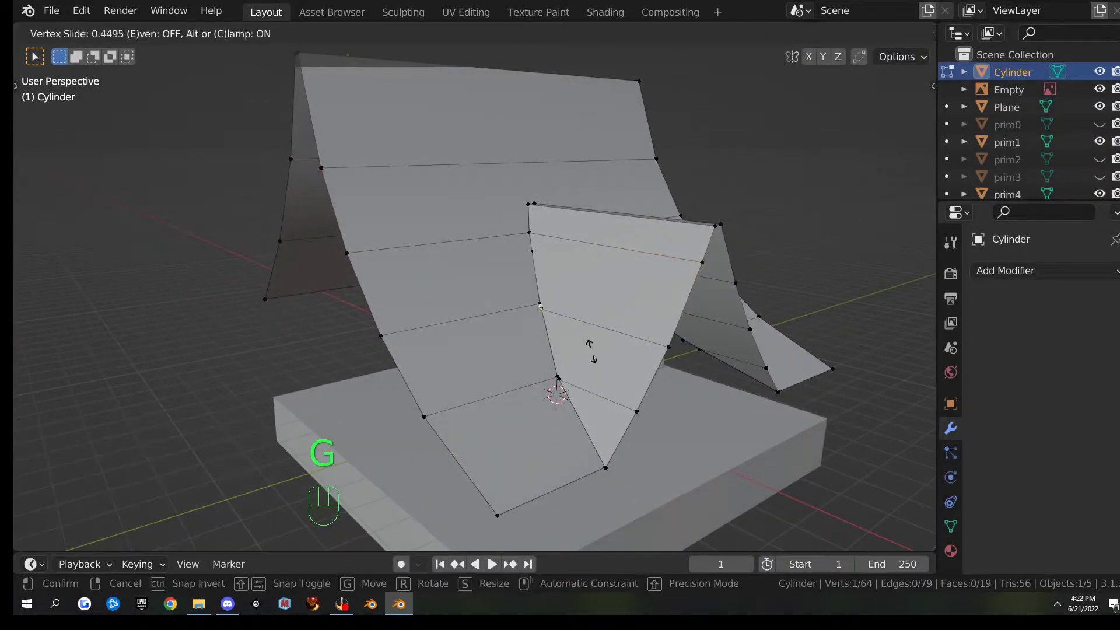
pyautogui.click(582, 339)
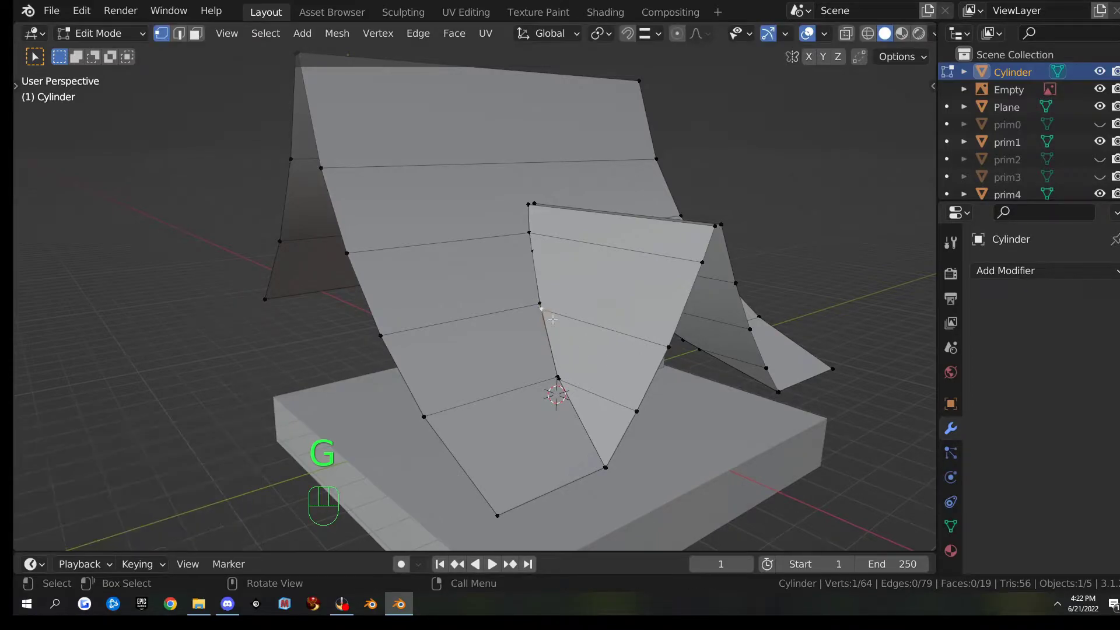
pyautogui.press('g')
pyautogui.press('g')
pyautogui.click(577, 324)
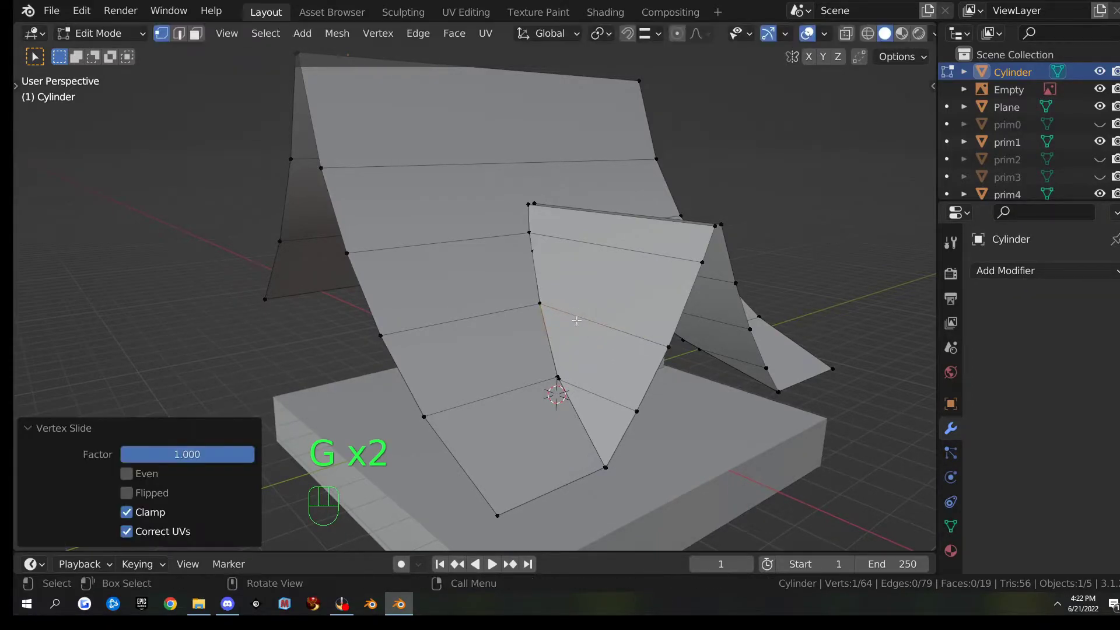
pyautogui.press('g')
pyautogui.press('g')
pyautogui.click(648, 346)
# - Slide the lowest intermediate seam vertex onto the main roof's vertex and adjust the matching vertex on the small roof's outer edge
pyautogui.moveTo(647, 345); pyautogui.dragTo(589, 379, button='middle')
pyautogui.press('g')
pyautogui.press('g')
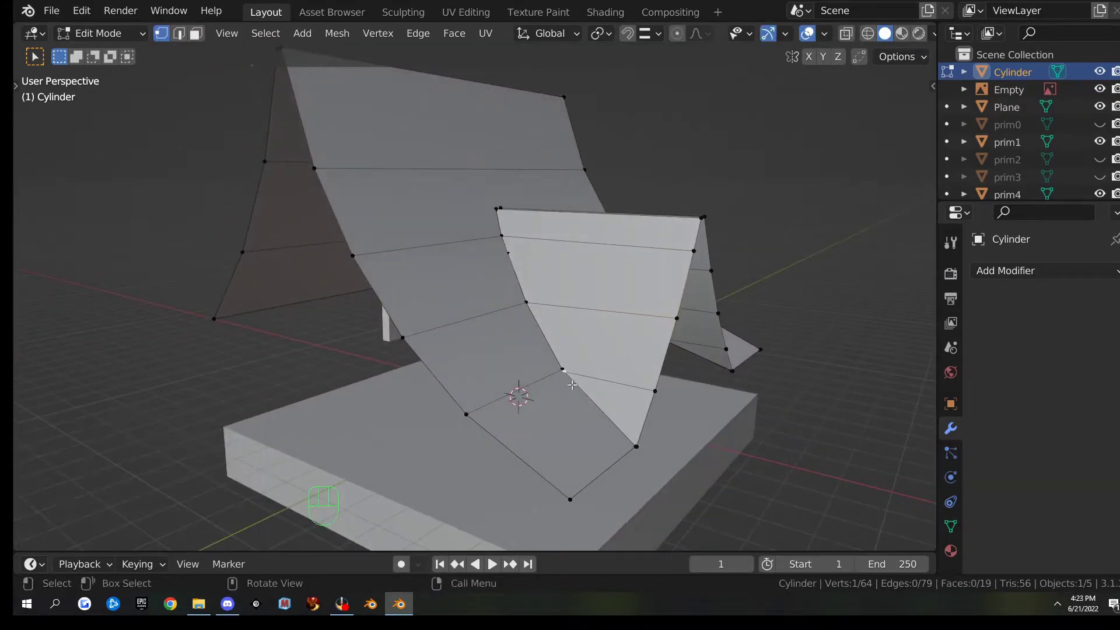
pyautogui.click(577, 389)
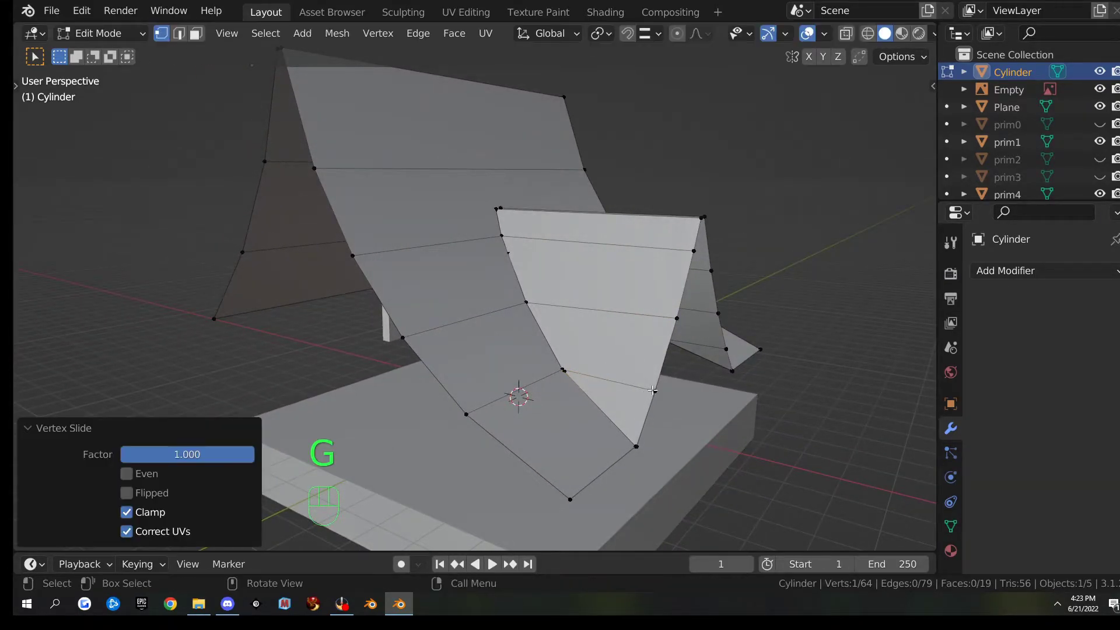
pyautogui.scroll(3, 589, 389)
pyautogui.press('g')
pyautogui.press('g')
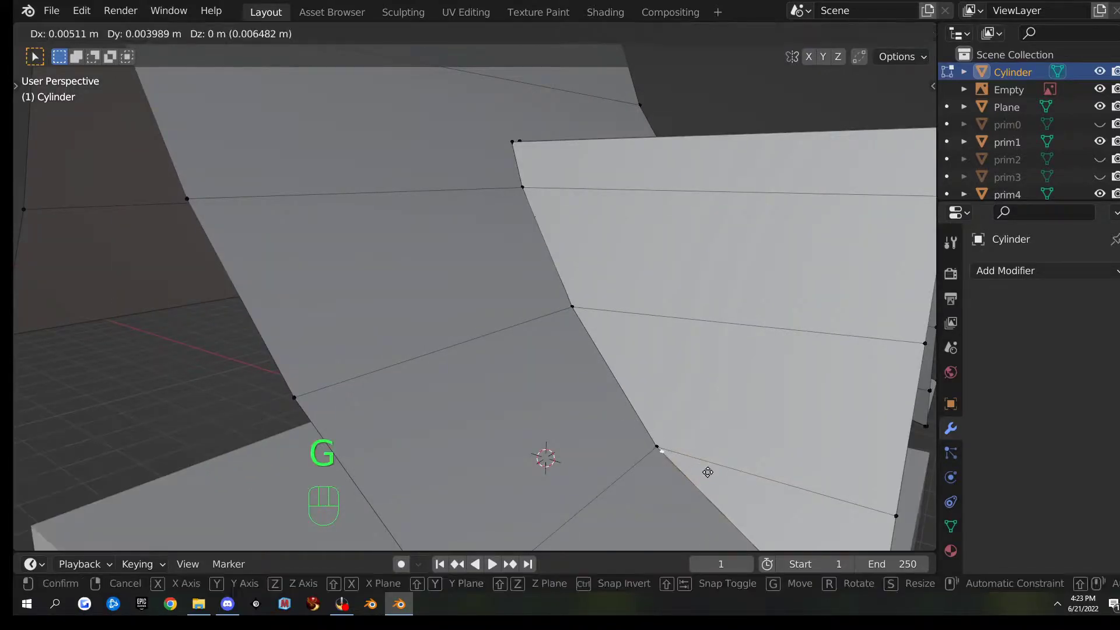
pyautogui.click(681, 456)
pyautogui.scroll(-2, 853, 499)
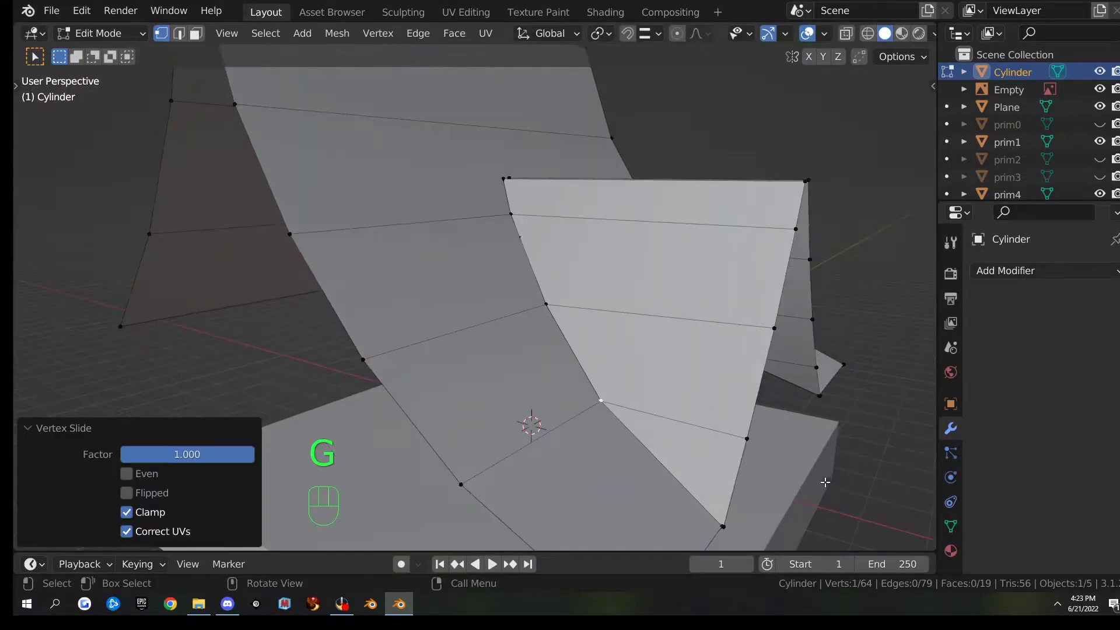
pyautogui.press('g')
pyautogui.press('g')
pyautogui.click(784, 445)
# - On the small roof's opposite side, turn on X-ray and slide the upper seam vertices fully onto the neighbouring main roof vertex
pyautogui.moveTo(785, 446); pyautogui.dragTo(642, 373, button='middle')
pyautogui.scroll(-3, 521, 429)
pyautogui.click(619, 361)
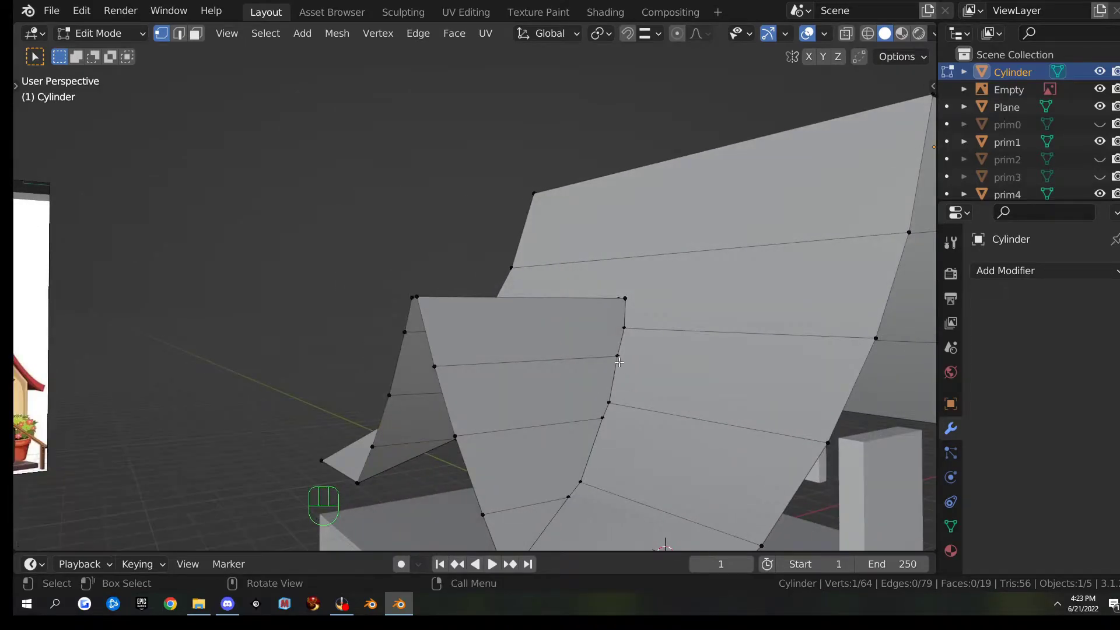
pyautogui.scroll(5, 616, 358)
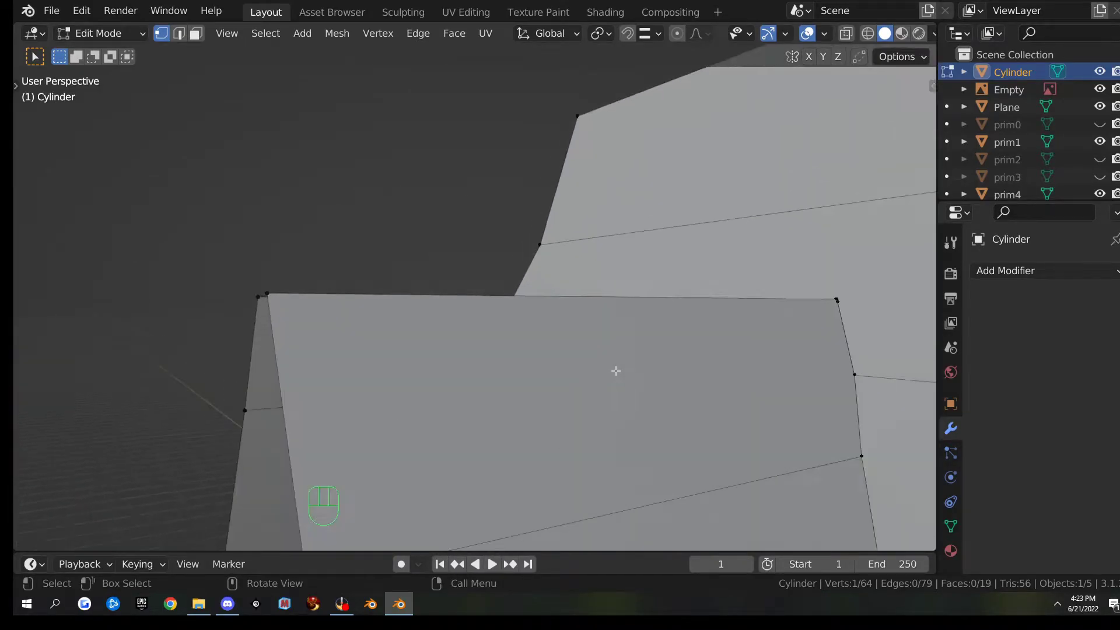
pyautogui.moveTo(615, 372); pyautogui.dragTo(610, 380, button='middle')
pyautogui.scroll(5, 611, 380)
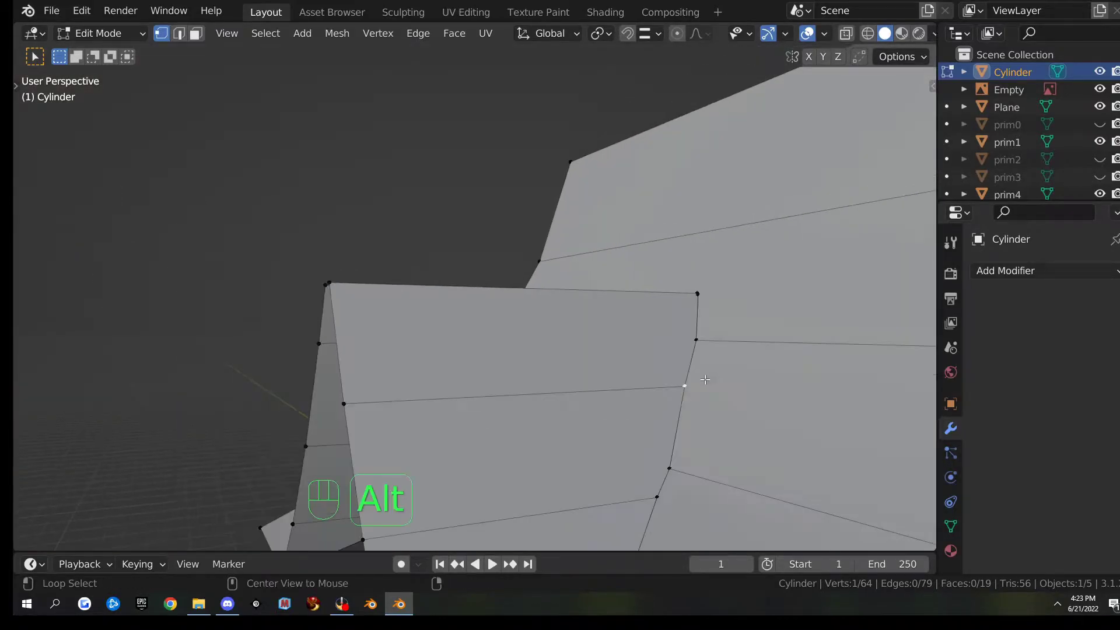
pyautogui.hotkey('alt', 'z')
pyautogui.moveTo(689, 387); pyautogui.dragTo(747, 406, button='middle')
pyautogui.keyDown('shift'); pyautogui.click(746, 401); pyautogui.keyUp('shift')
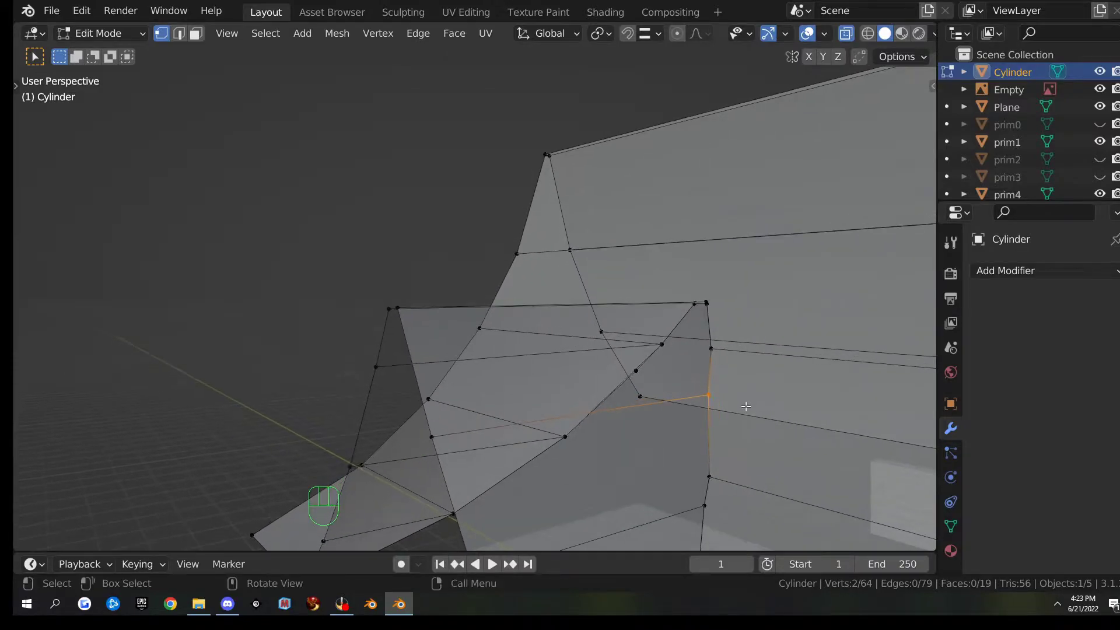
pyautogui.press('g')
pyautogui.press('g')
pyautogui.click(764, 349)
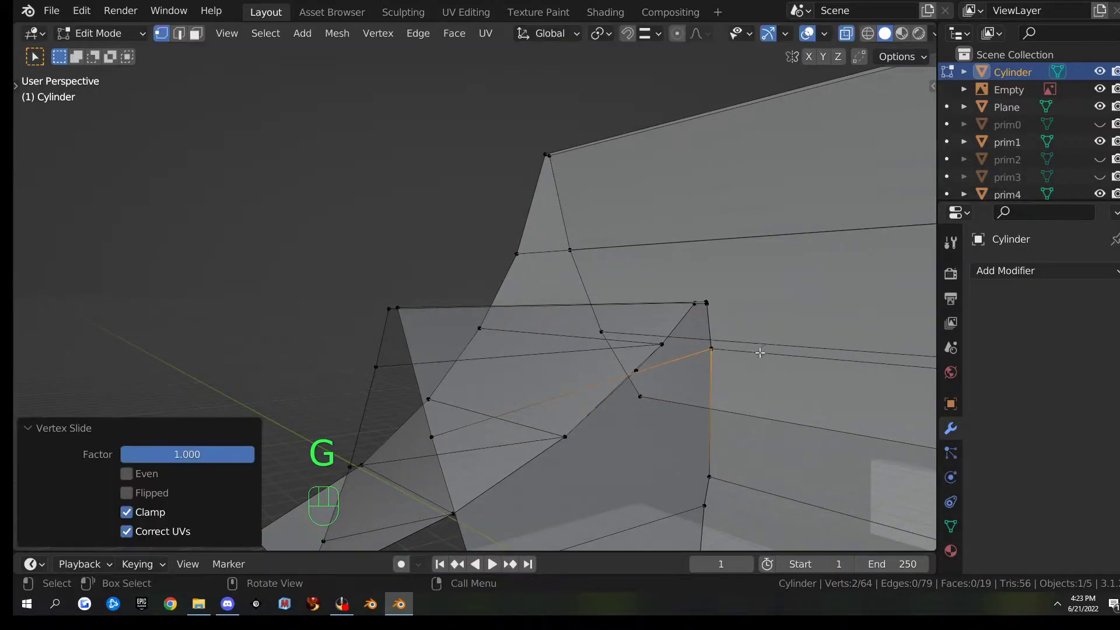
# - Slide the upper outer-edge vertex on this side upward by a factor of about 0.435
pyautogui.click(443, 438)
pyautogui.press('g')
pyautogui.press('g')
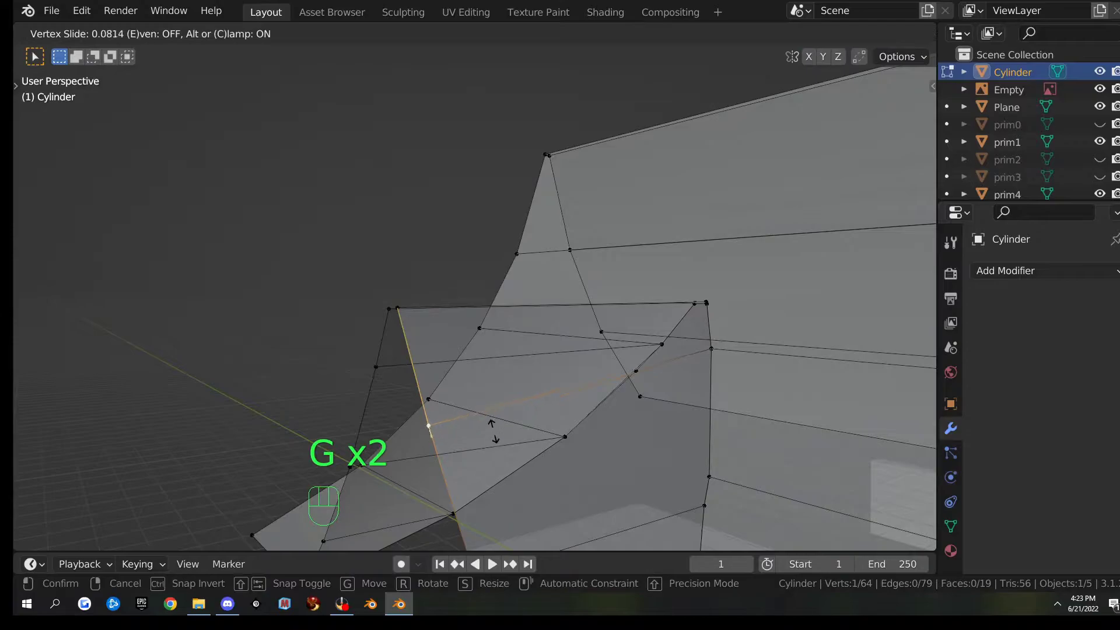
pyautogui.click(487, 385)
pyautogui.scroll(-1, 487, 385)
# - Slide this side's middle seam vertices fully onto the main roof's vertex and raise the matching outer-edge vertex
pyautogui.keyDown('shift'); pyautogui.moveTo(573, 428); pyautogui.dragTo(578, 353, button='middle'); pyautogui.keyUp('shift')
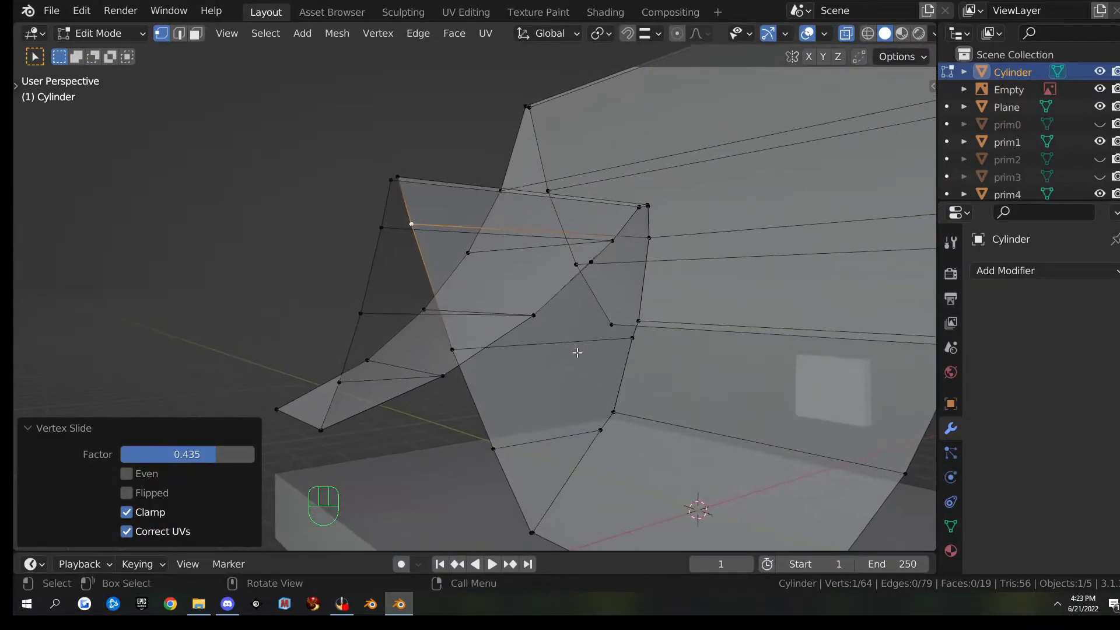
pyautogui.keyDown('shift'); pyautogui.click(625, 338); pyautogui.keyUp('shift')
pyautogui.press('g')
pyautogui.press('g')
pyautogui.click(673, 347)
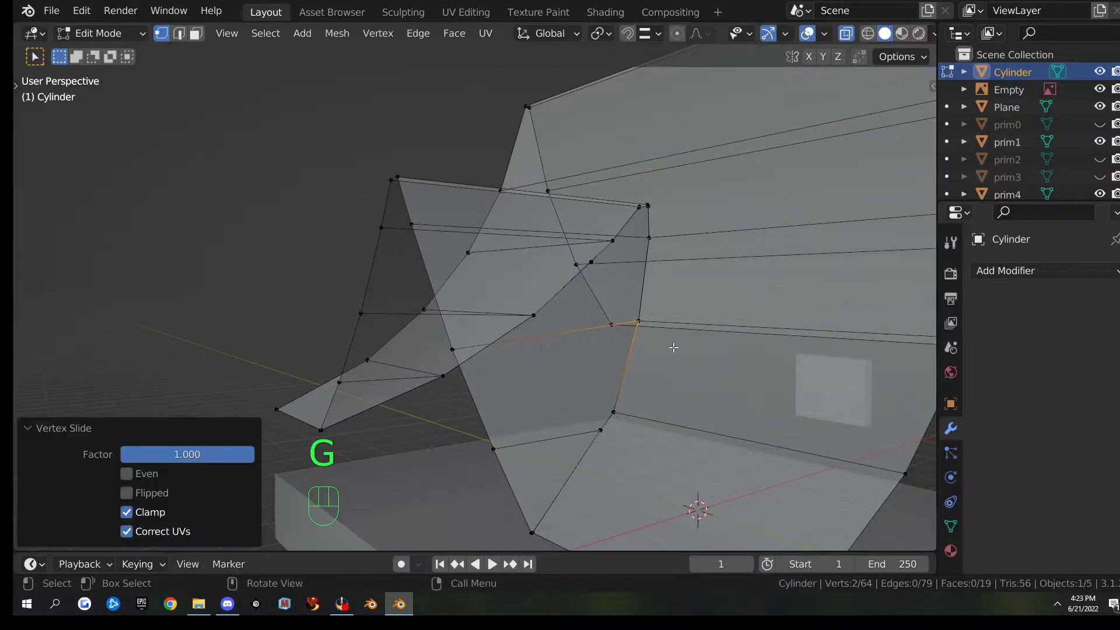
pyautogui.click(450, 345)
pyautogui.press('g')
pyautogui.press('g')
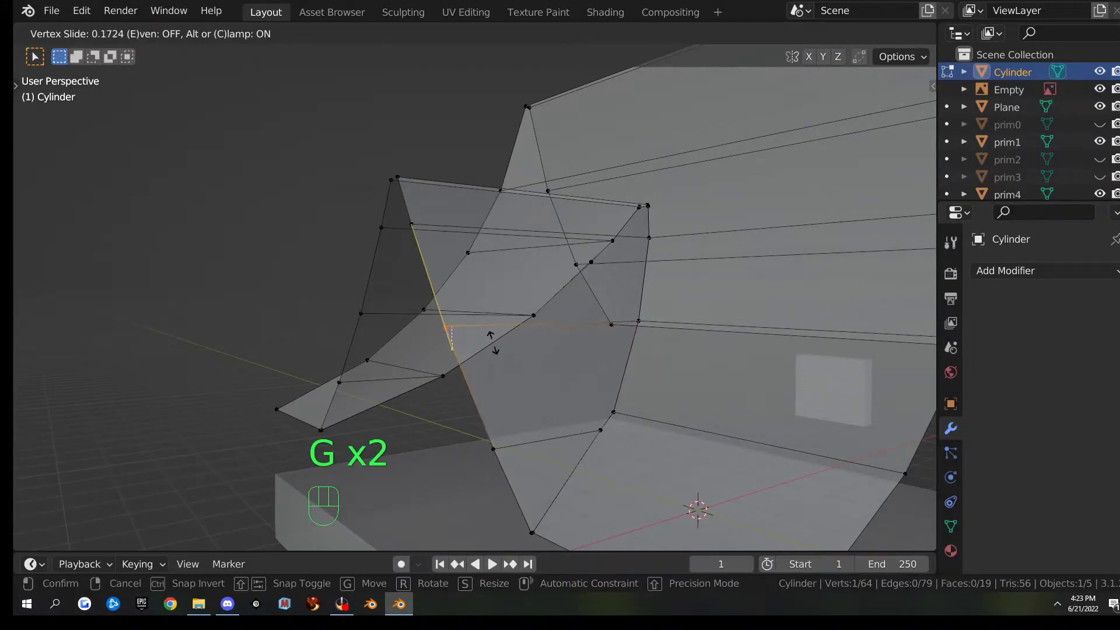
pyautogui.click(491, 333)
# - Slide this side's lowest intermediate seam vertex onto the main roof's vertex and raise its matching outer-edge vertex
pyautogui.click(609, 415)
pyautogui.press('g')
pyautogui.press('g')
pyautogui.click(648, 427)
pyautogui.click(493, 449)
pyautogui.press('g')
pyautogui.press('g')
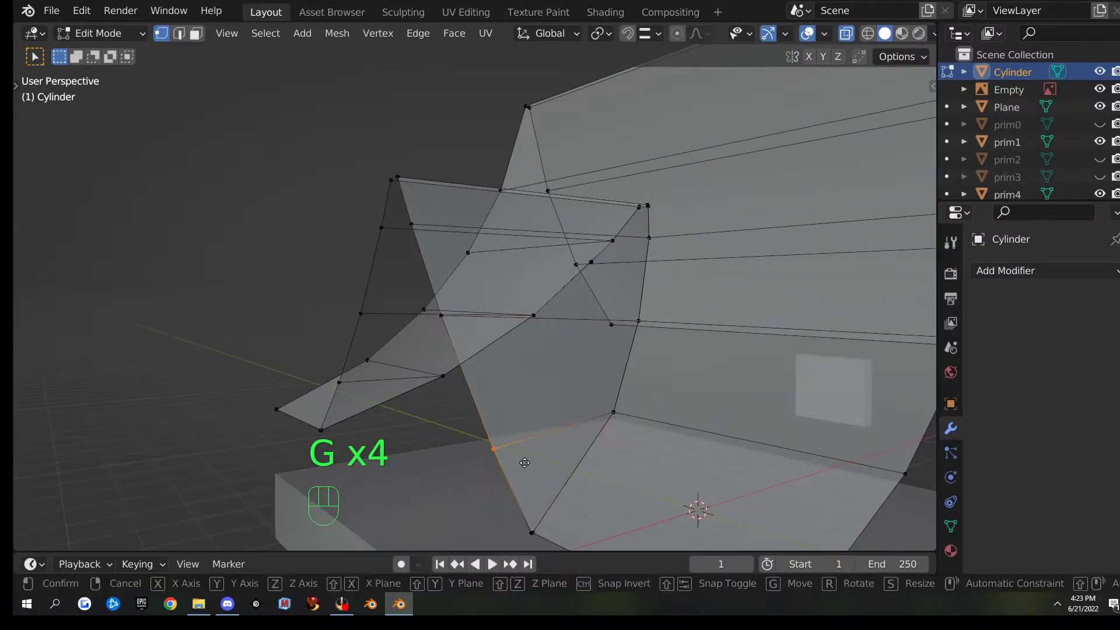
pyautogui.click(512, 439)
# - Merge all vertices of the joined roof by distance, using a merge distance of 0.0001 m
pyautogui.moveTo(527, 402); pyautogui.dragTo(678, 432, button='middle')
pyautogui.press('a')
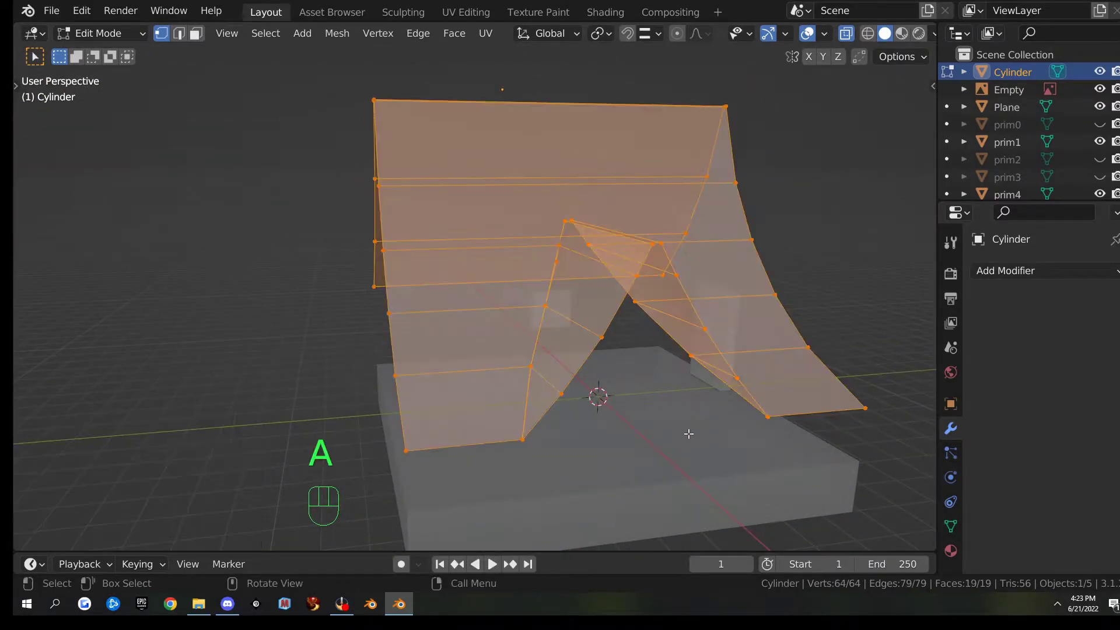
pyautogui.press('m')
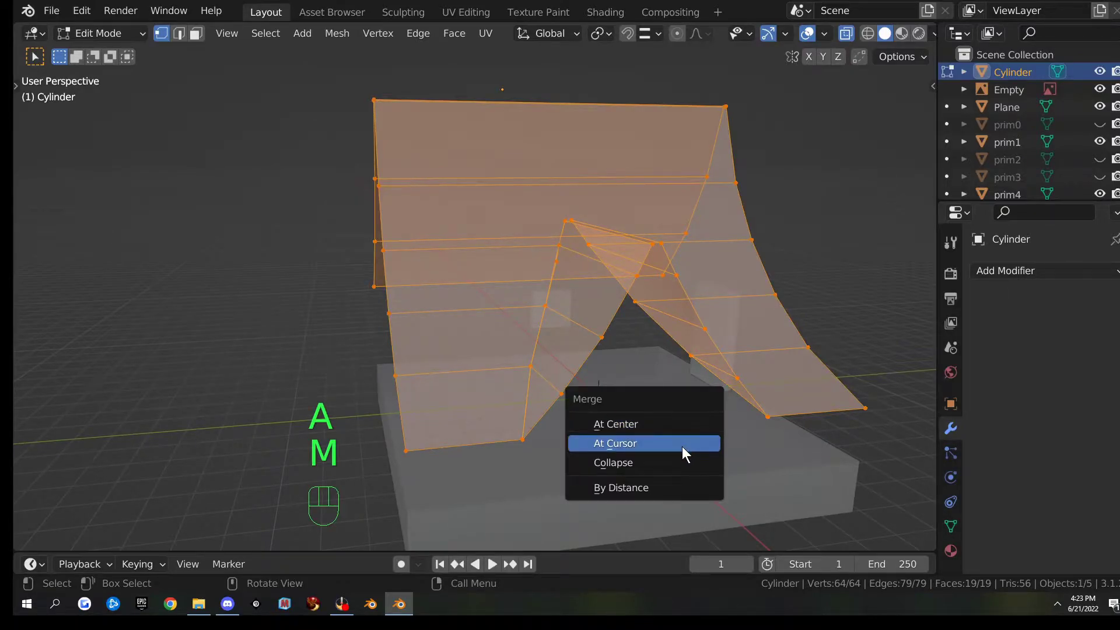
pyautogui.click(677, 482)
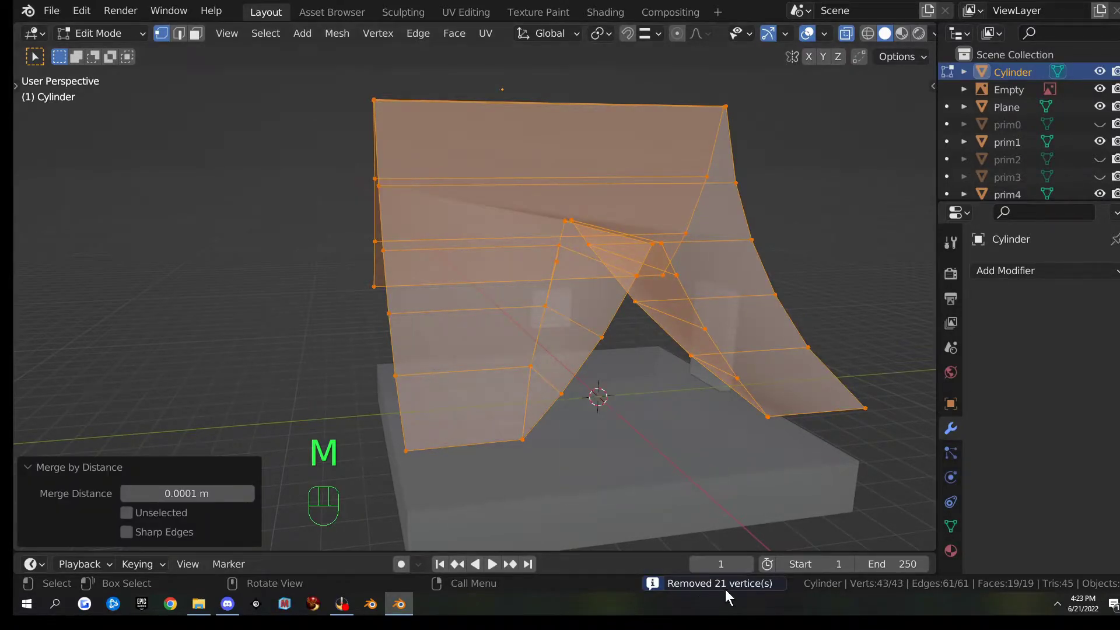
pyautogui.moveTo(536, 315); pyautogui.dragTo(600, 366, button='middle')
pyautogui.press('Tab')
pyautogui.moveTo(524, 340); pyautogui.dragTo(607, 288, button='middle')
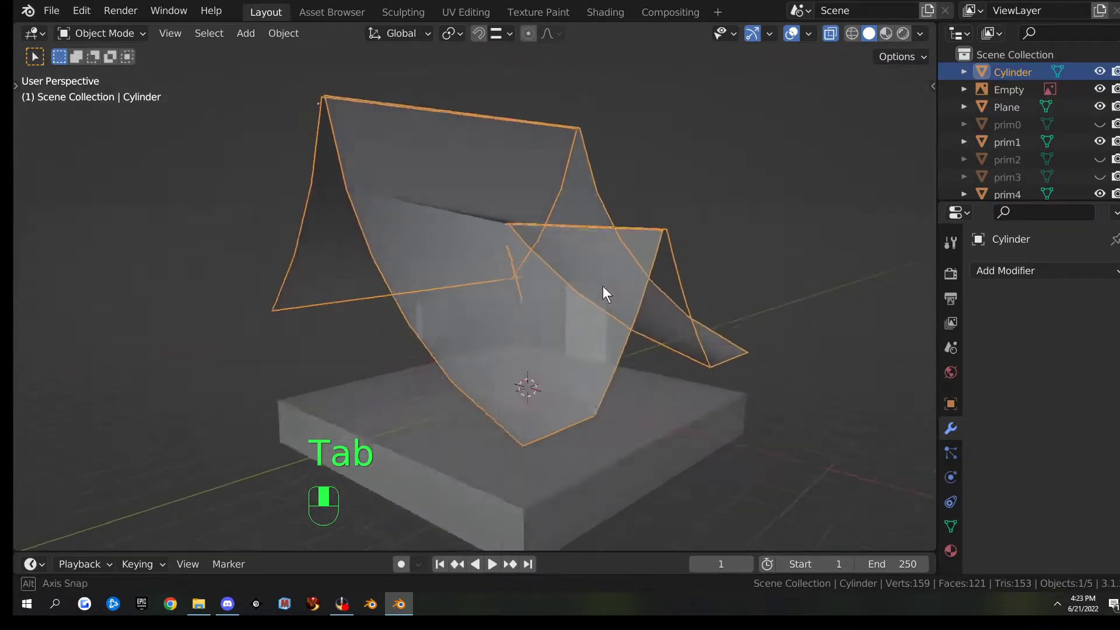
# - Slide the leftover vertex on the small roof's upper seam edge by a factor of 1.000 onto the neighbouring main roof vertex
pyautogui.press('Tab')
pyautogui.scroll(4, 575, 301)
pyautogui.scroll(-3, 559, 215)
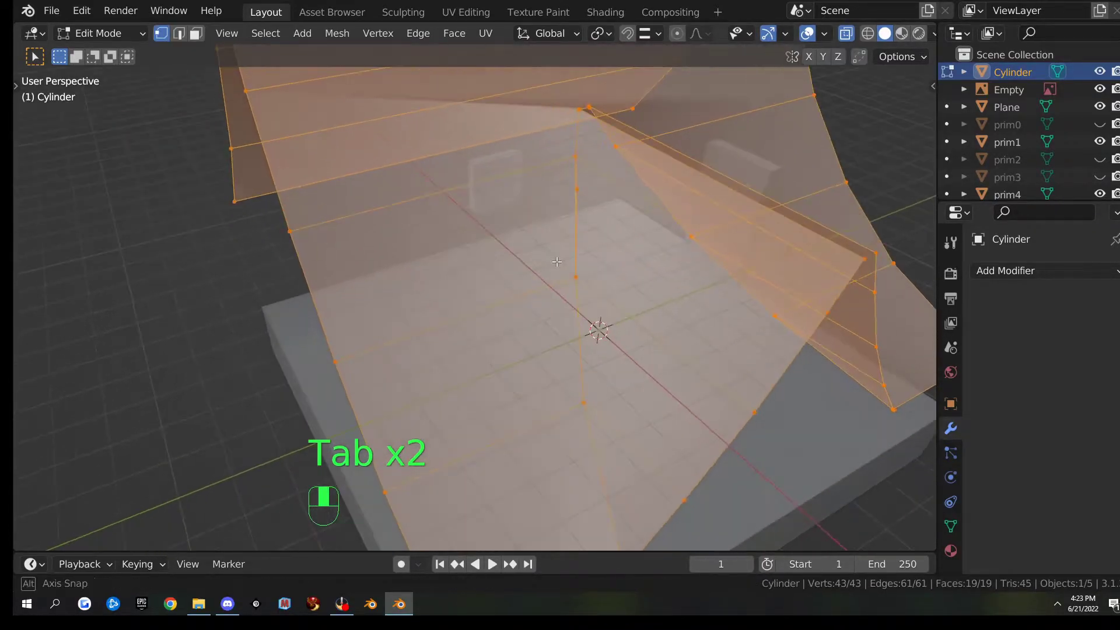
pyautogui.click(576, 190)
pyautogui.keyDown('shift'); pyautogui.moveTo(604, 238); pyautogui.dragTo(604, 352, button='middle'); pyautogui.keyUp('shift')
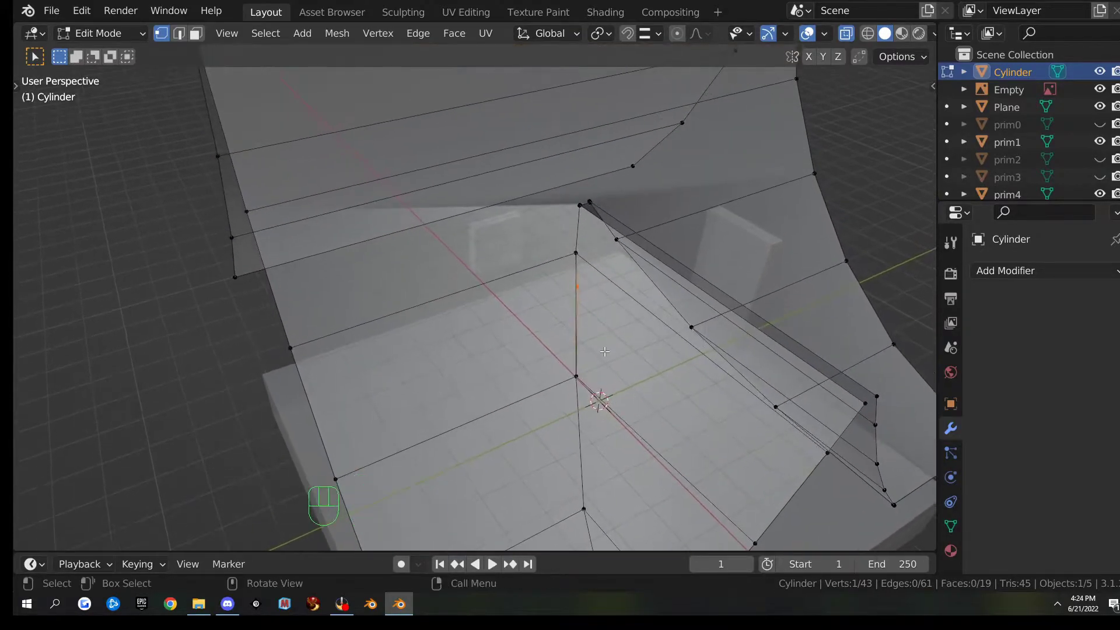
pyautogui.press('g')
pyautogui.press('g')
pyautogui.click(603, 277)
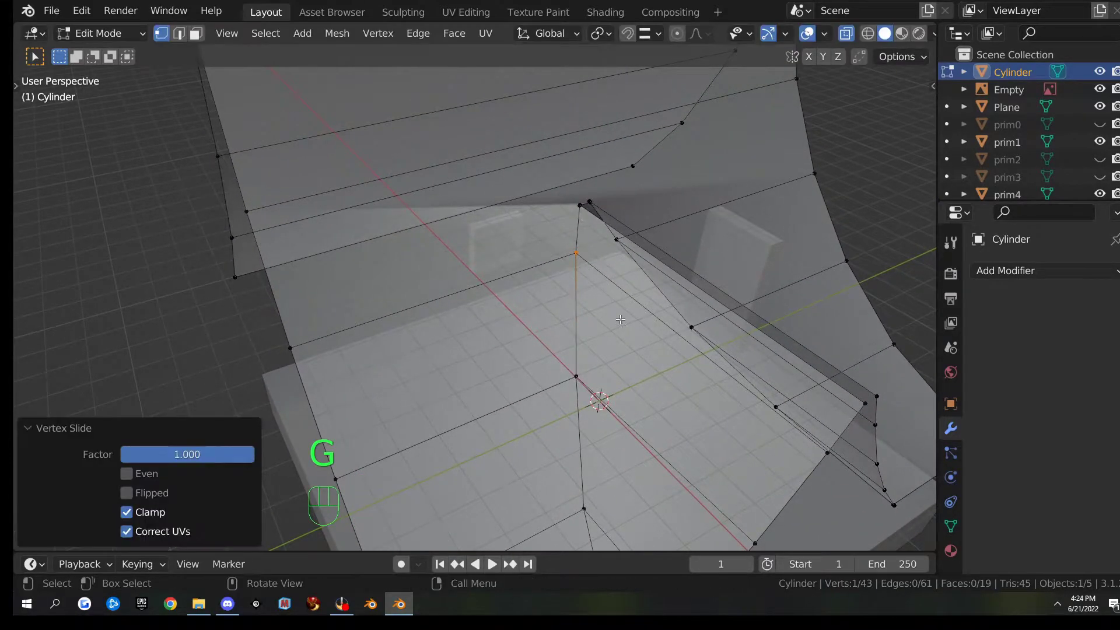
# - Merge the whole roof mesh by distance again at 0.0001 m to weld the repositioned seam vertex
pyautogui.press('a')
pyautogui.press('m')
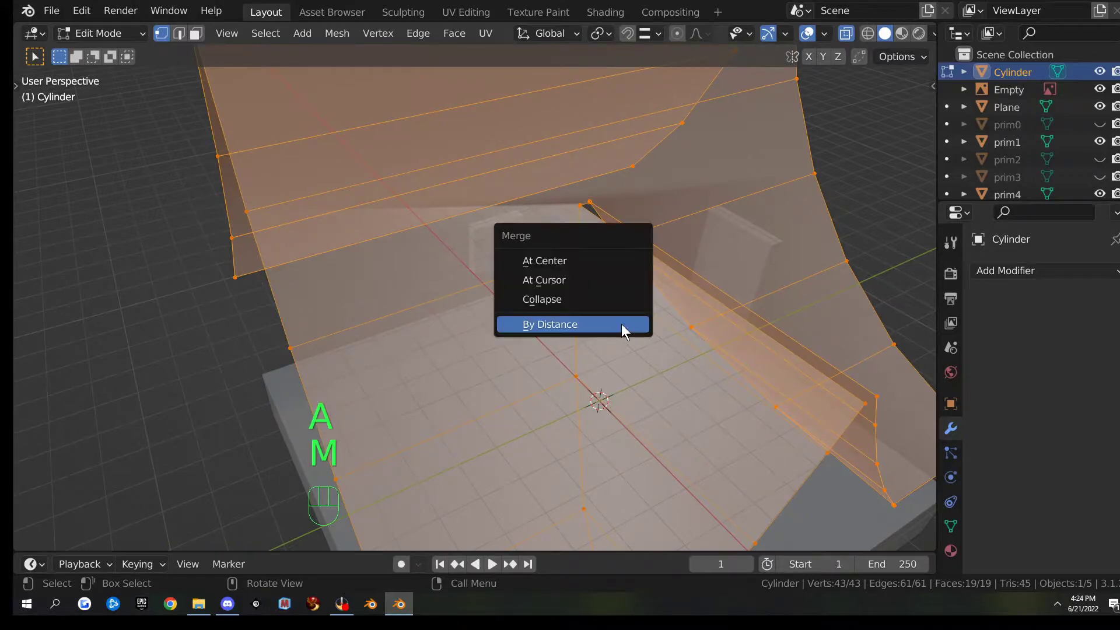
pyautogui.click(621, 324)
pyautogui.scroll(-5, 622, 324)
pyautogui.moveTo(621, 324); pyautogui.dragTo(687, 306, button='middle')
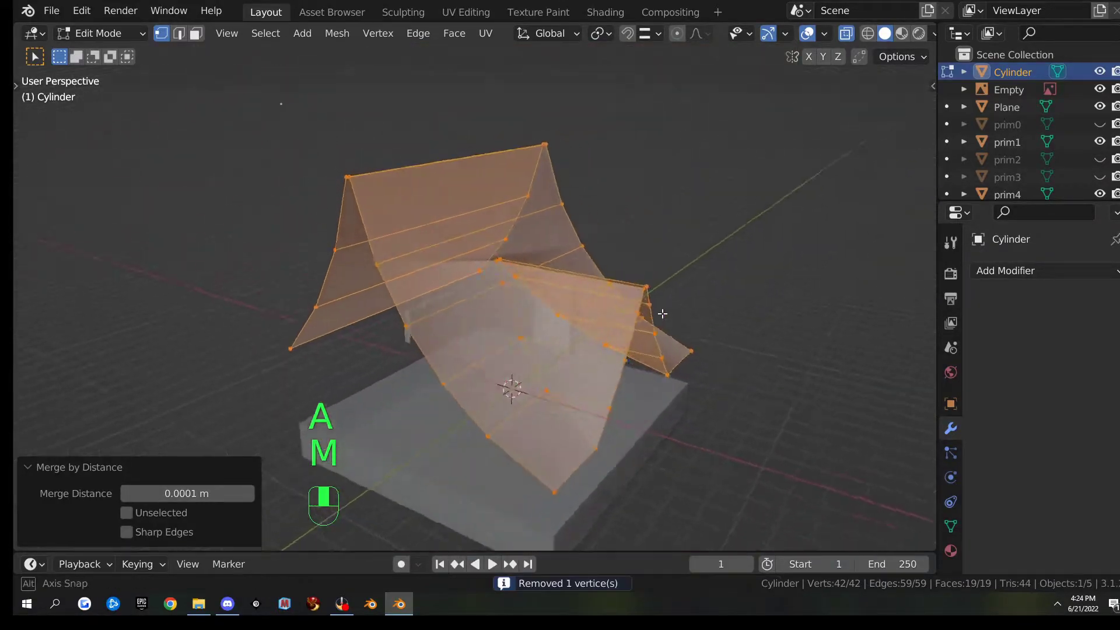
# - Return the roof to Object Mode and turn off X-ray display
pyautogui.press('Tab')
pyautogui.moveTo(754, 318); pyautogui.dragTo(562, 322, button='middle')
pyautogui.scroll(2, 599, 355)
pyautogui.scroll(-3, 594, 352)
pyautogui.hotkey('alt', 'z')
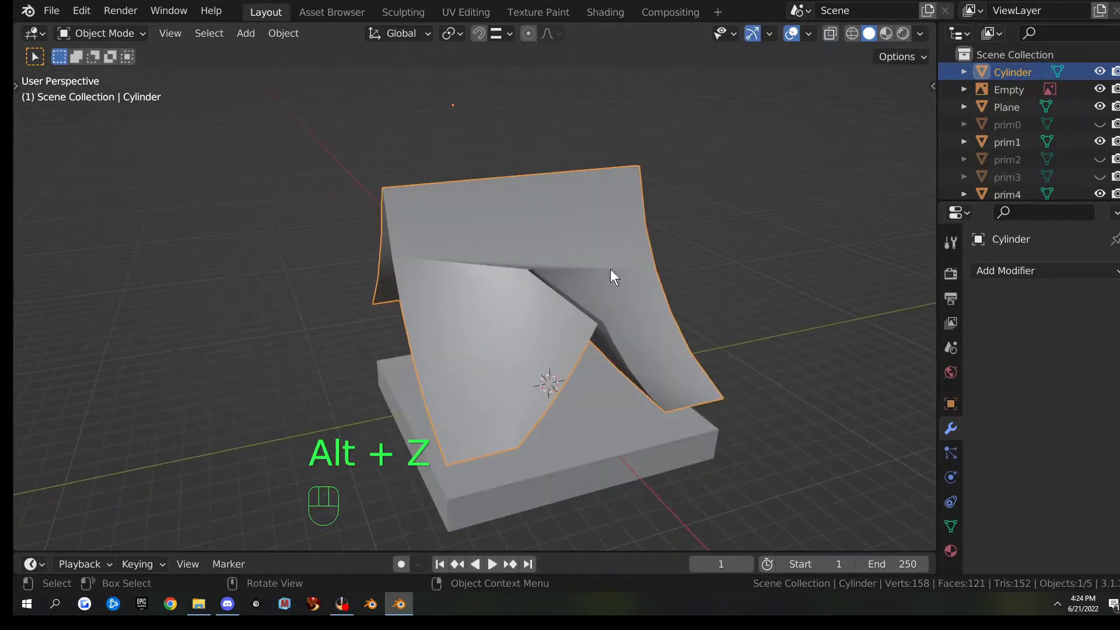
# - Knife-cut an edge across the main roof from its outer edge to the nearer inner vertex of the small roof's ridge
pyautogui.press('Tab')
pyautogui.moveTo(652, 257); pyautogui.dragTo(449, 274, button='middle')
pyautogui.scroll(2, 509, 273)
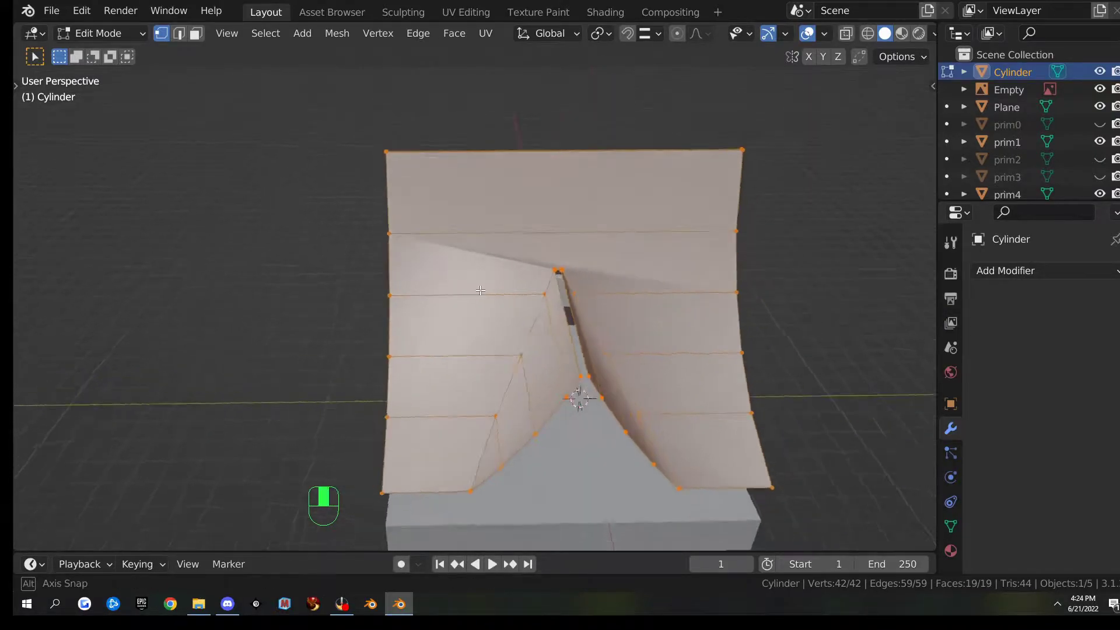
pyautogui.scroll(5, 449, 275)
pyautogui.keyDown('shift'); pyautogui.moveTo(461, 361); pyautogui.dragTo(380, 255, button='middle'); pyautogui.keyUp('shift')
pyautogui.scroll(1, 449, 344)
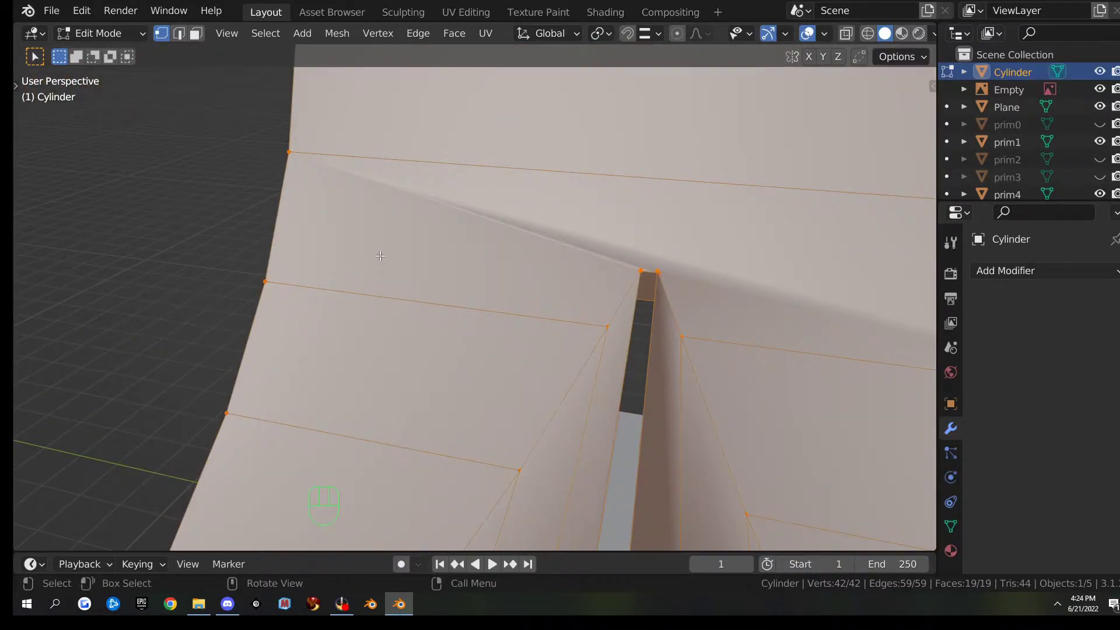
pyautogui.press('k')
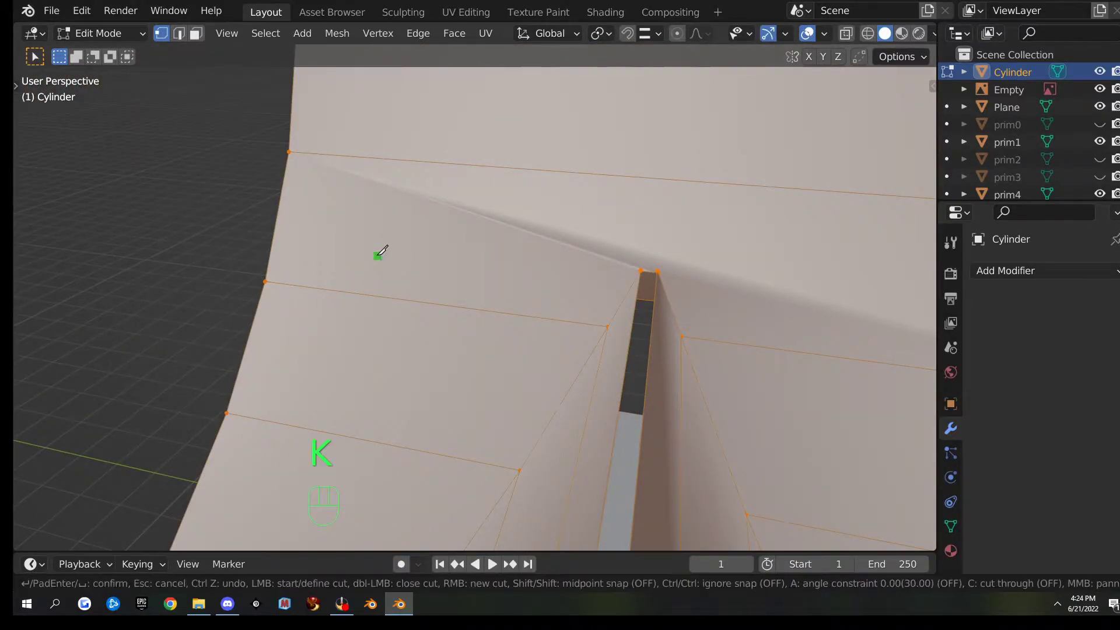
pyautogui.click(275, 227)
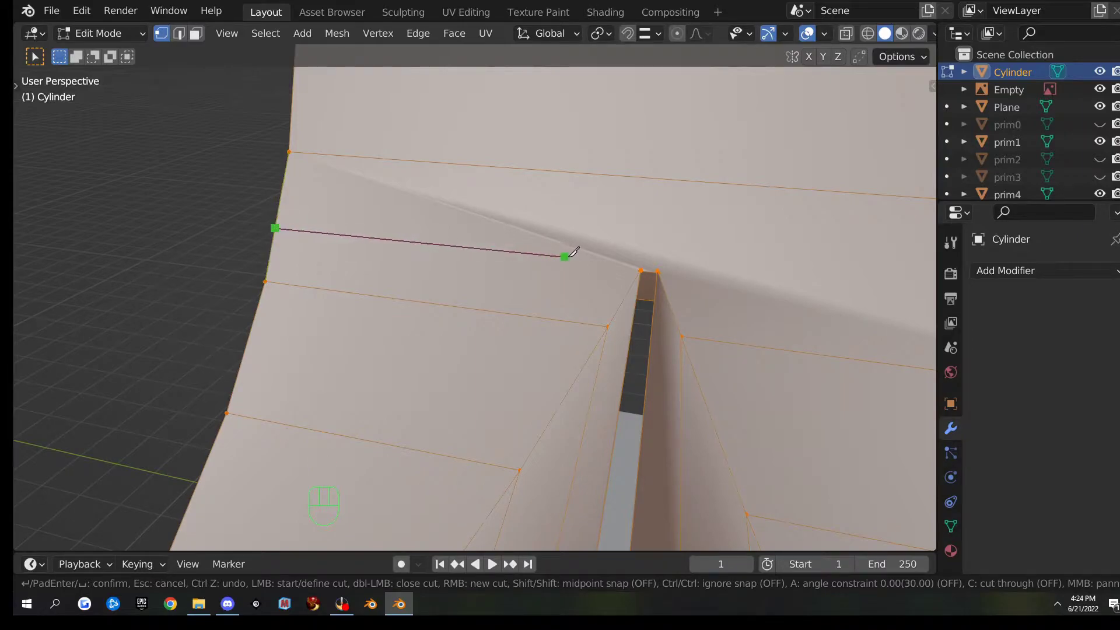
pyautogui.click(641, 270)
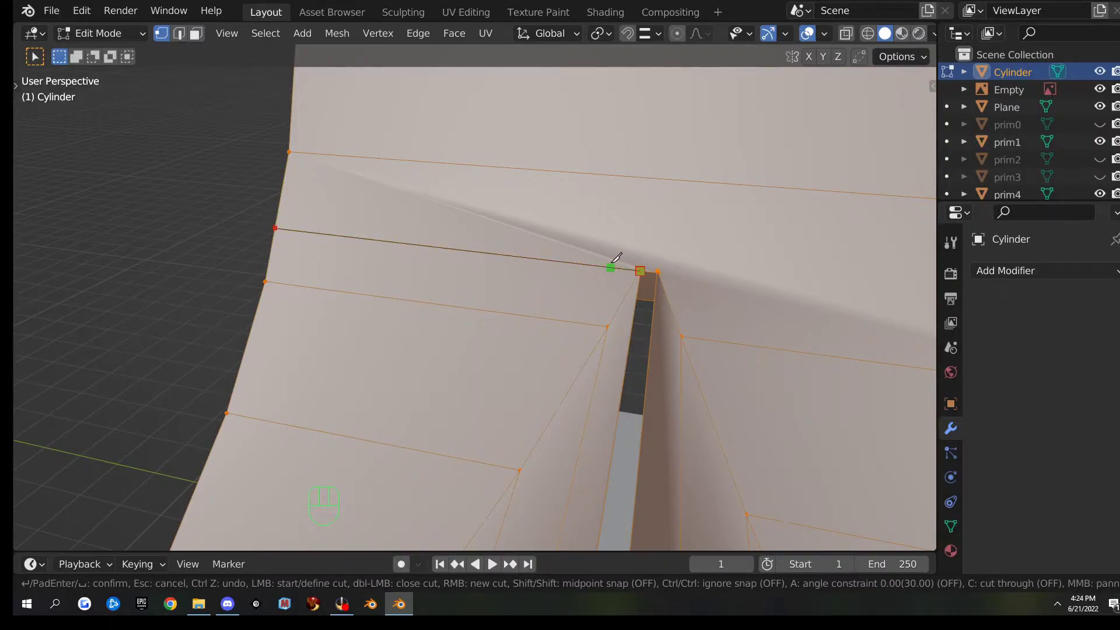
pyautogui.press('Return')
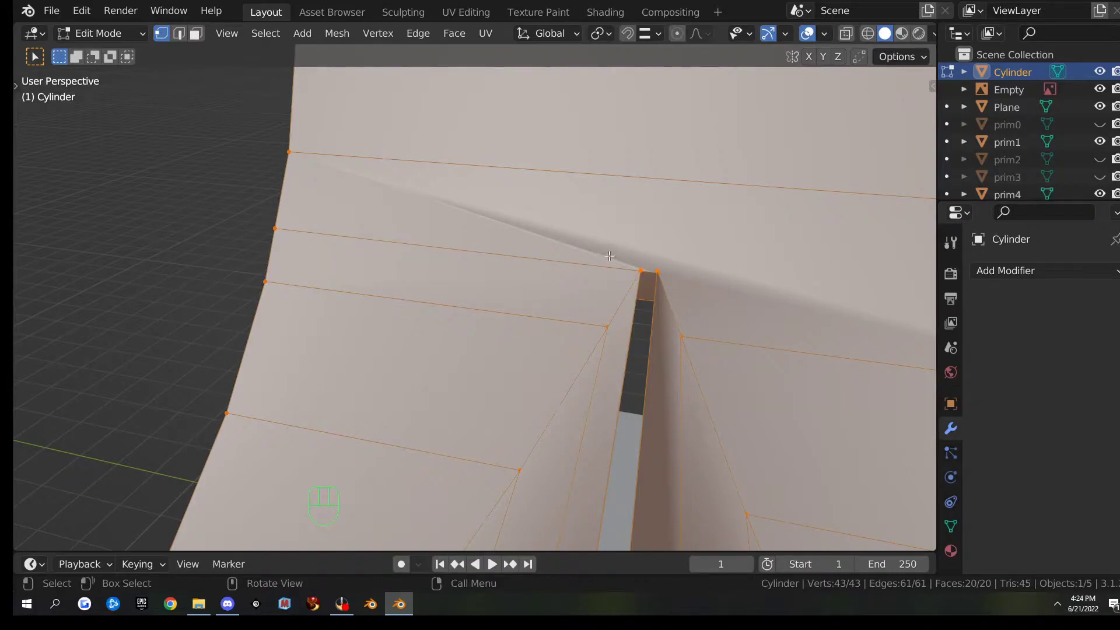
# - Merge the first pair of nearly coincident vertices at the small roof's inner ridge end using At Last
pyautogui.moveTo(541, 277); pyautogui.dragTo(545, 269, button='middle')
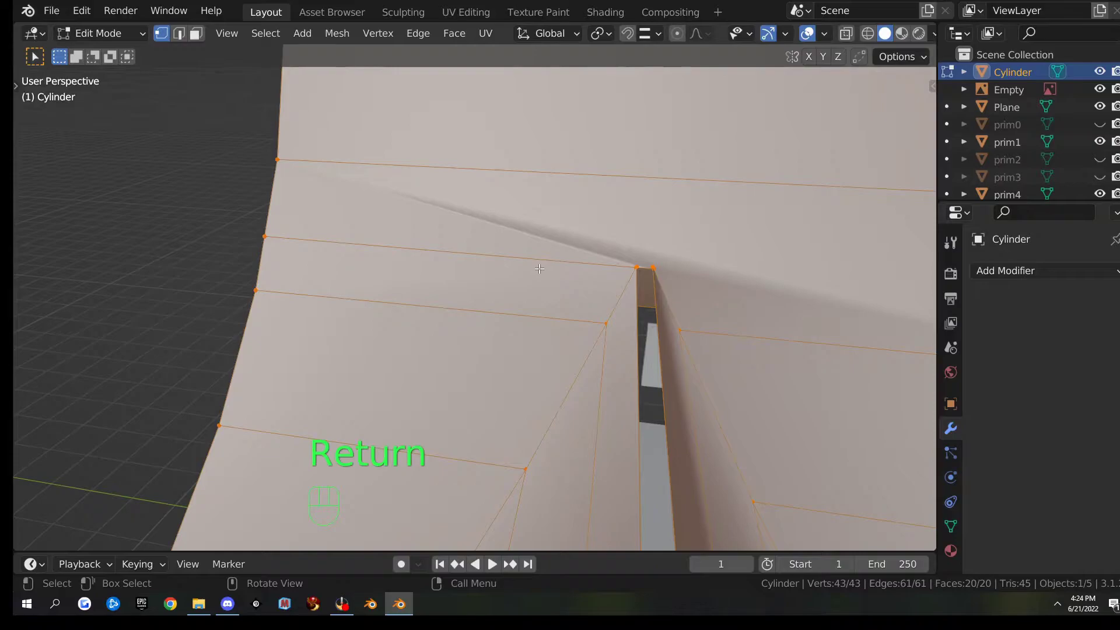
pyautogui.scroll(-5, 540, 268)
pyautogui.click(267, 267)
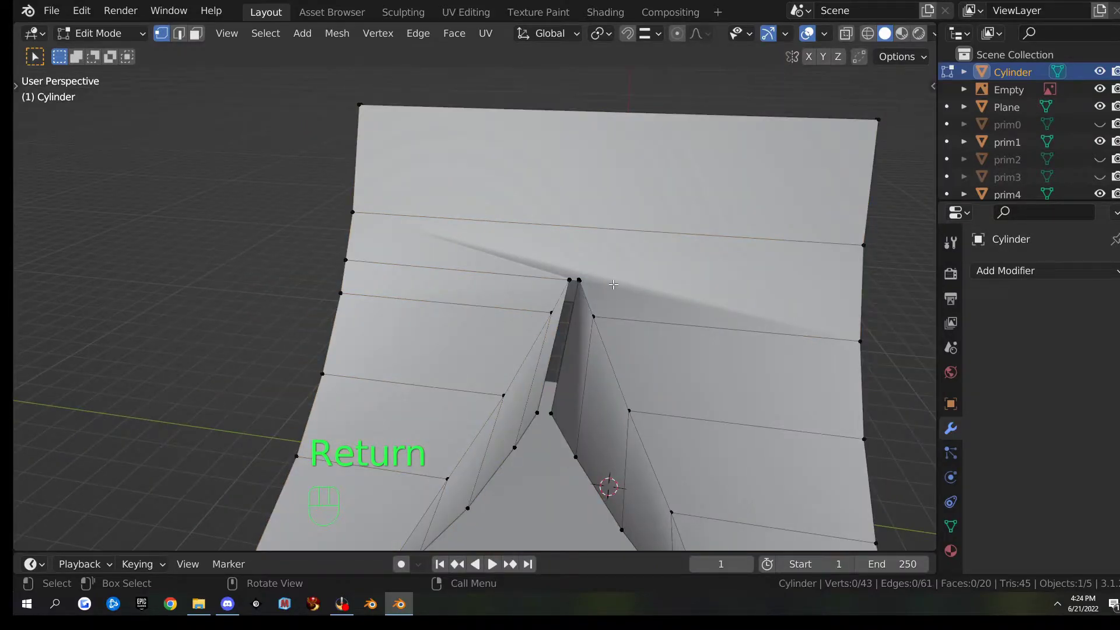
pyautogui.moveTo(614, 284); pyautogui.dragTo(618, 309, button='middle')
pyautogui.scroll(6, 619, 309)
pyautogui.moveTo(626, 363); pyautogui.dragTo(572, 353, button='middle')
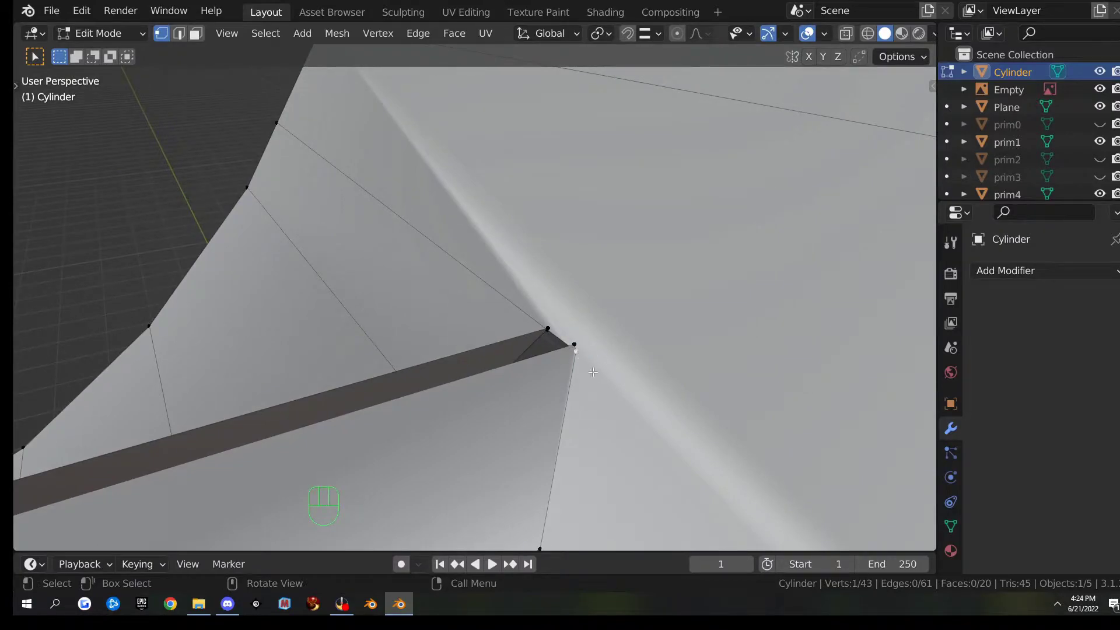
pyautogui.keyDown('shift'); pyautogui.click(574, 346); pyautogui.keyUp('shift')
pyautogui.press('m')
pyautogui.press('m')
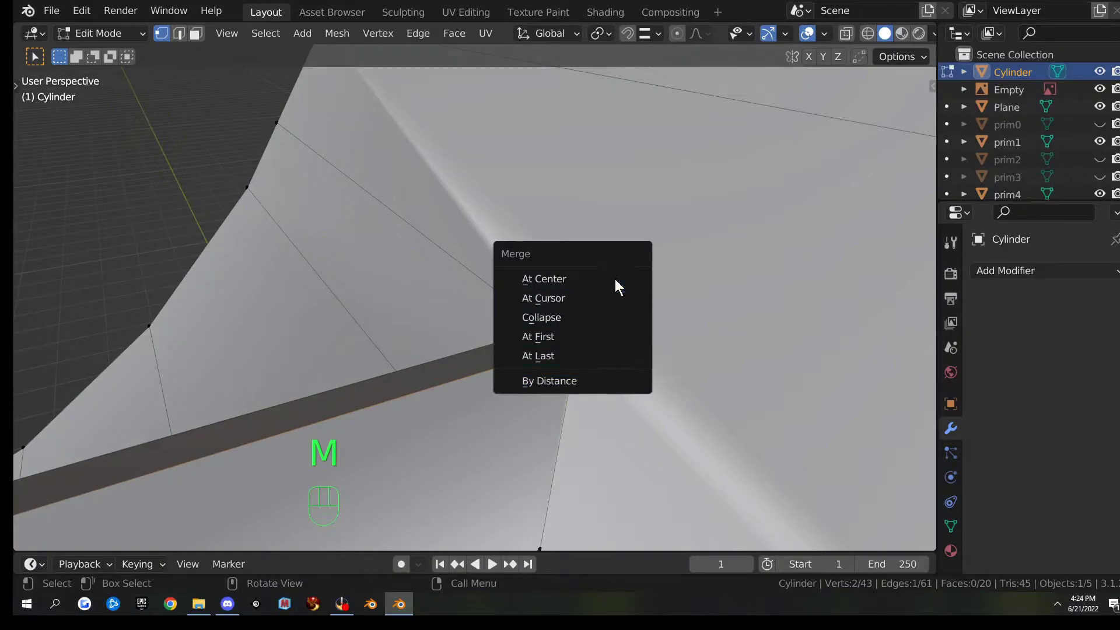
pyautogui.click(612, 354)
# - Merge the remaining close vertex pair where the new cut meets the small roof's ridge using At Last
pyautogui.moveTo(564, 391); pyautogui.dragTo(578, 344, button='middle')
pyautogui.keyDown('shift'); pyautogui.moveTo(651, 282); pyautogui.dragTo(562, 392, button='middle'); pyautogui.keyUp('shift')
pyautogui.click(628, 409)
pyautogui.moveTo(628, 409); pyautogui.dragTo(651, 378, button='middle')
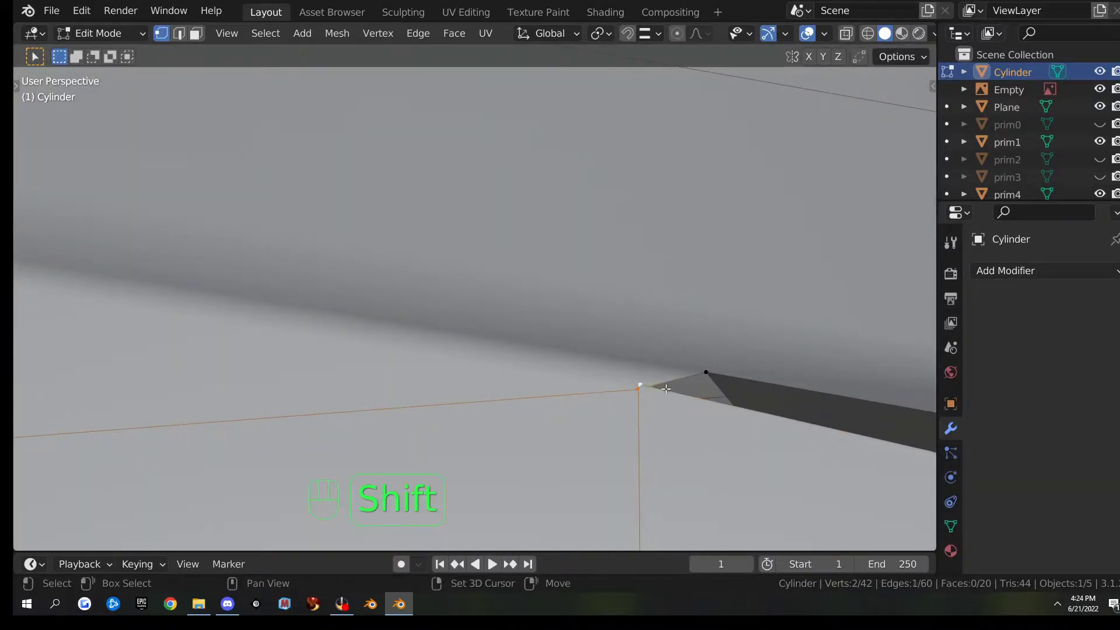
pyautogui.press('m')
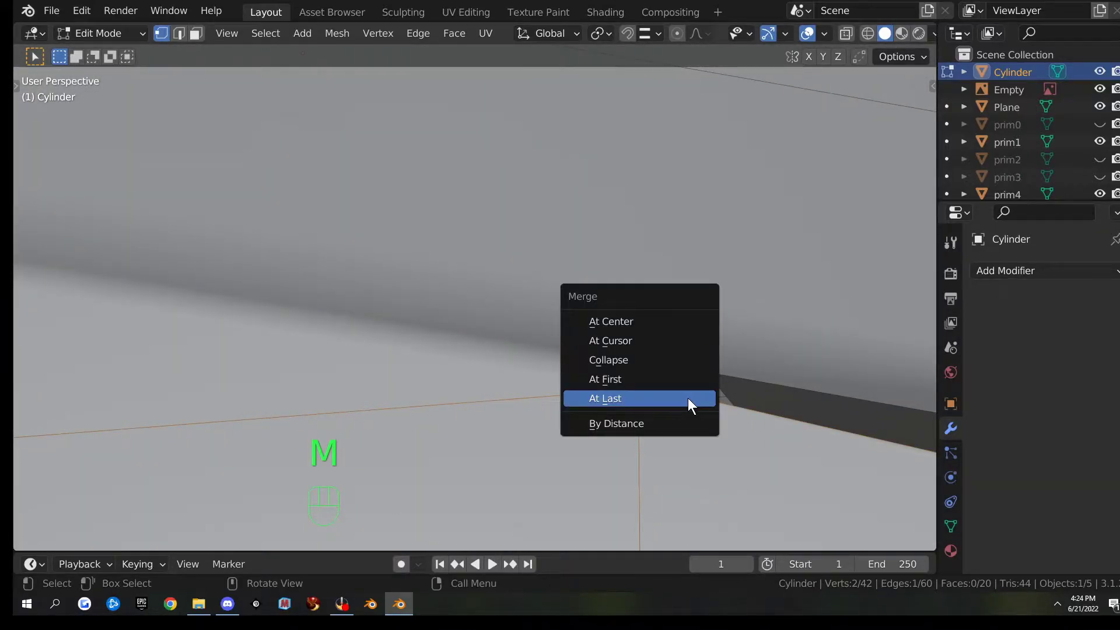
pyautogui.click(687, 400)
# - Select the four end vertices of the small roof's ridge and flatten them to one height by scaling Z to 0
pyautogui.moveTo(688, 408); pyautogui.dragTo(507, 322, button='middle')
pyautogui.click(507, 323)
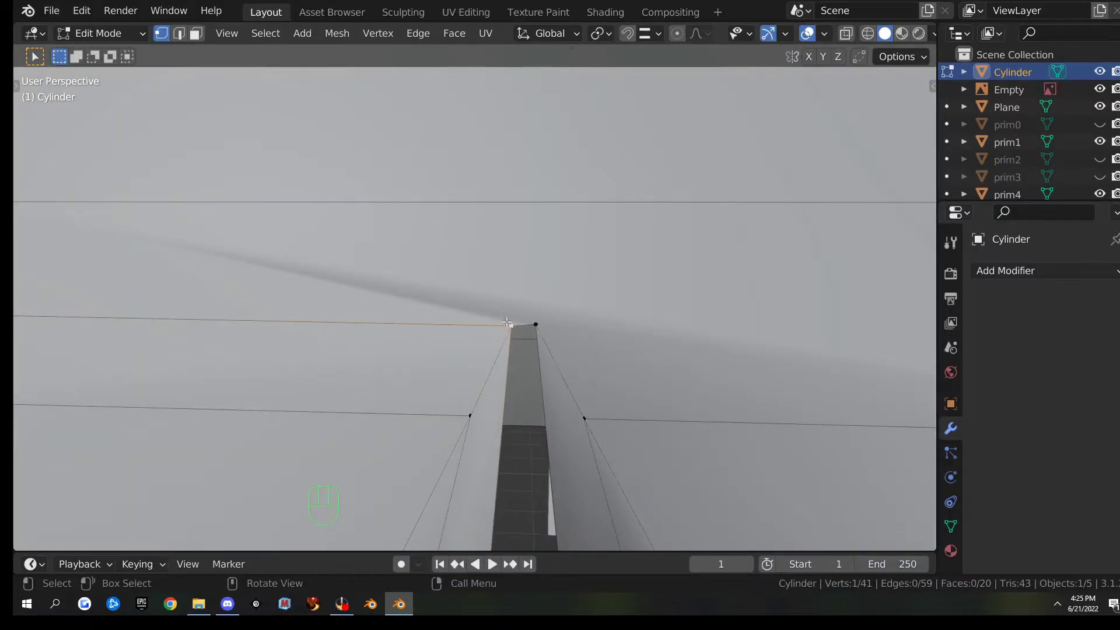
pyautogui.keyDown('shift'); pyautogui.click(546, 325); pyautogui.keyUp('shift')
pyautogui.scroll(-5, 587, 387)
pyautogui.moveTo(489, 435); pyautogui.dragTo(748, 363, button='middle')
pyautogui.write('sz')
pyautogui.write('0')
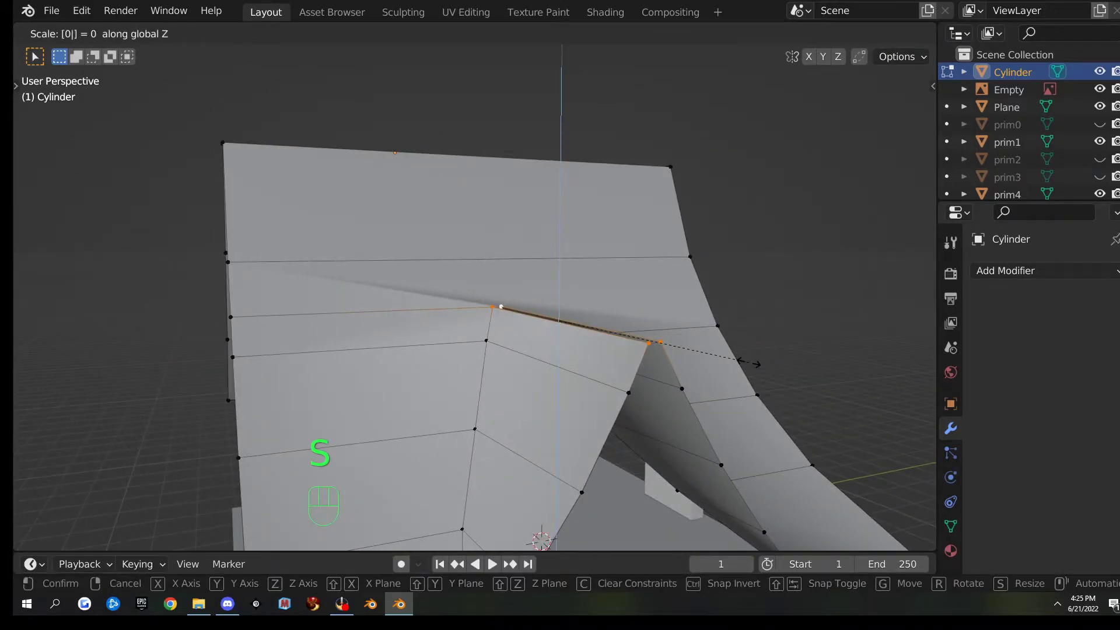
pyautogui.press('Return')
pyautogui.moveTo(766, 337); pyautogui.dragTo(514, 346, button='middle')
pyautogui.scroll(6, 642, 345)
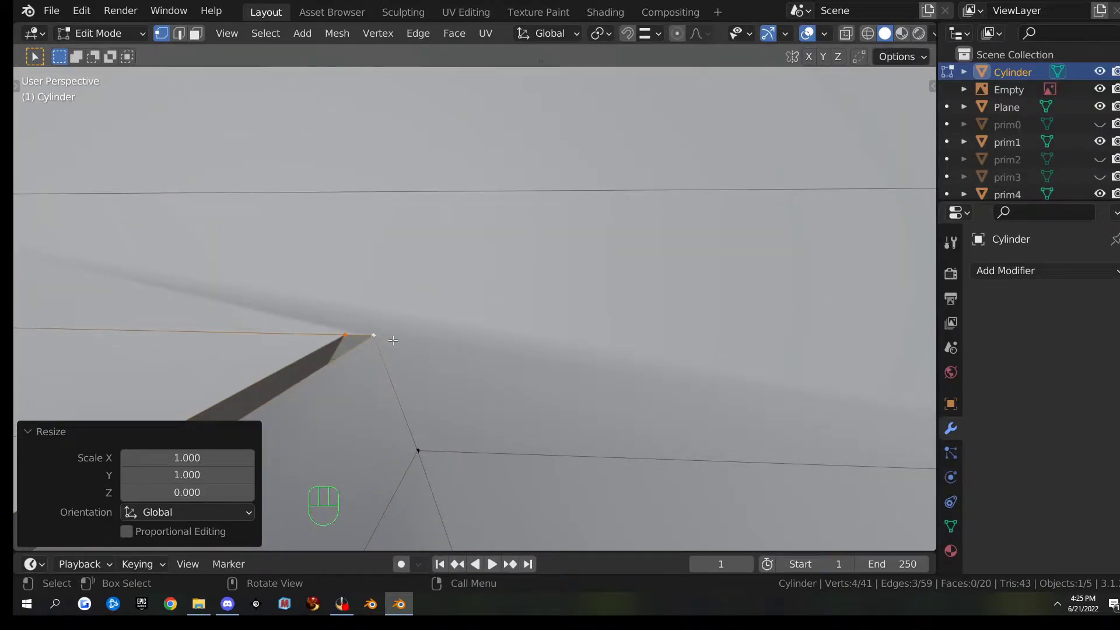
pyautogui.scroll(-4, 425, 357)
pyautogui.press('k')
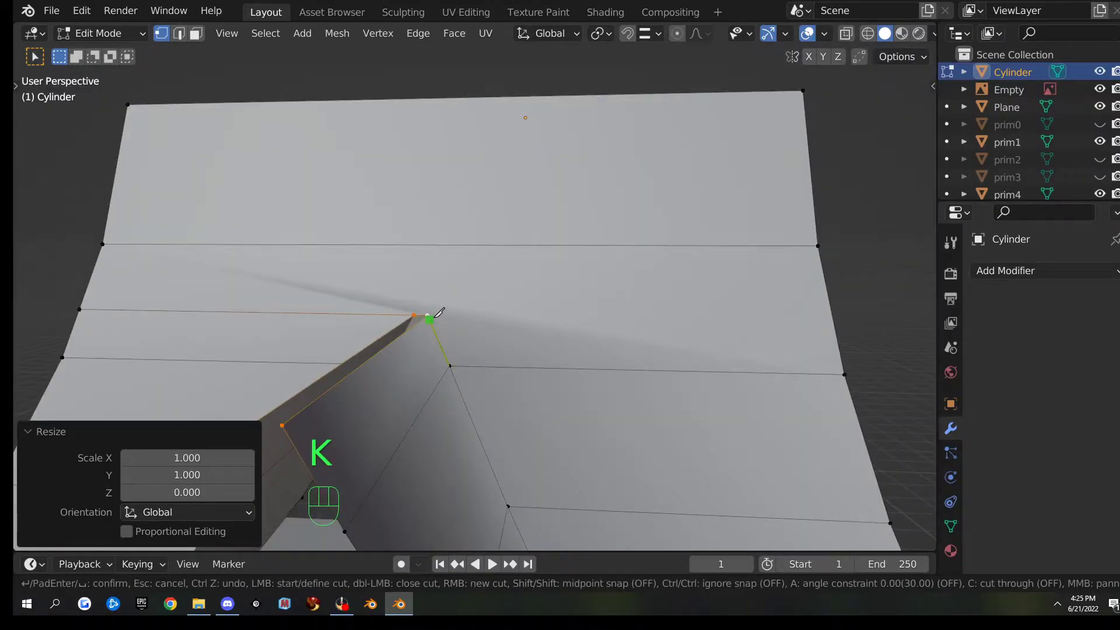
pyautogui.click(432, 311)
pyautogui.press('x')
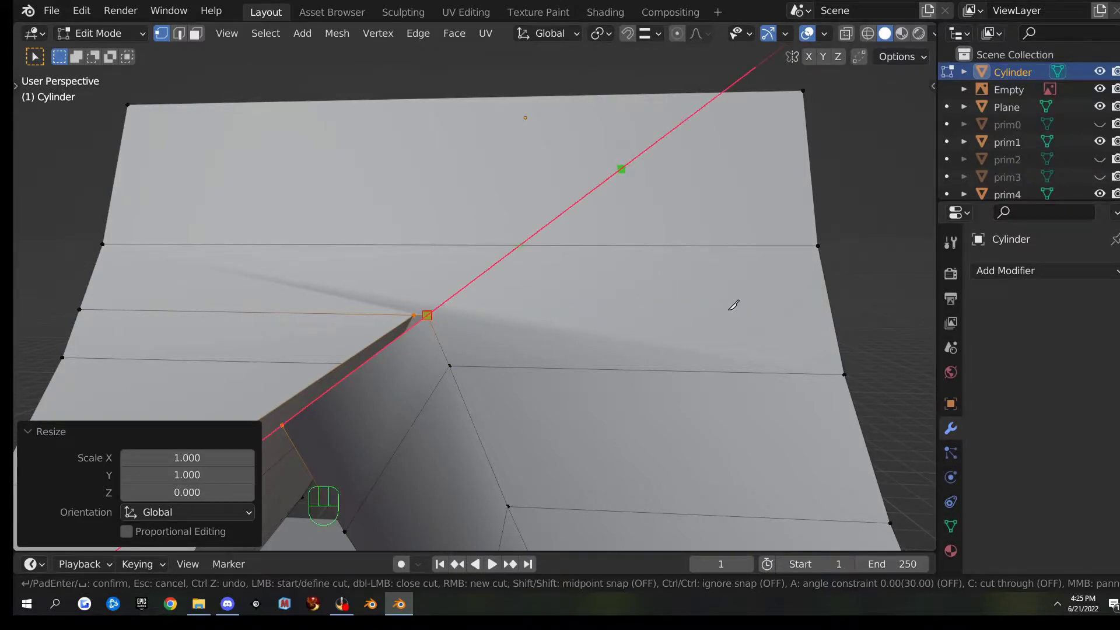
pyautogui.rightClick(724, 322)
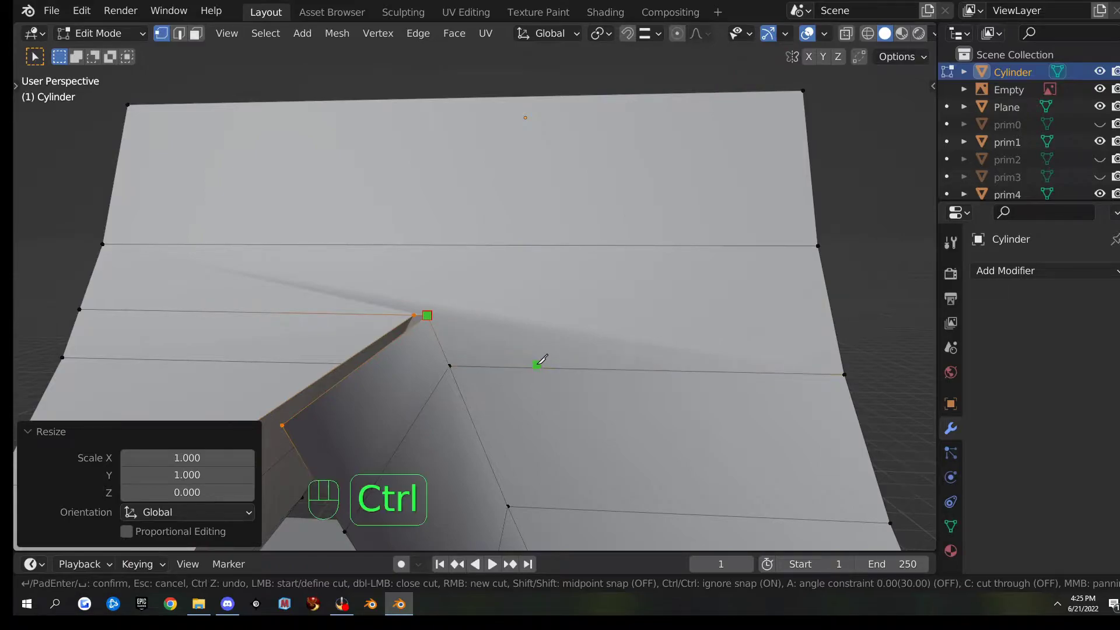
pyautogui.press('Escape')
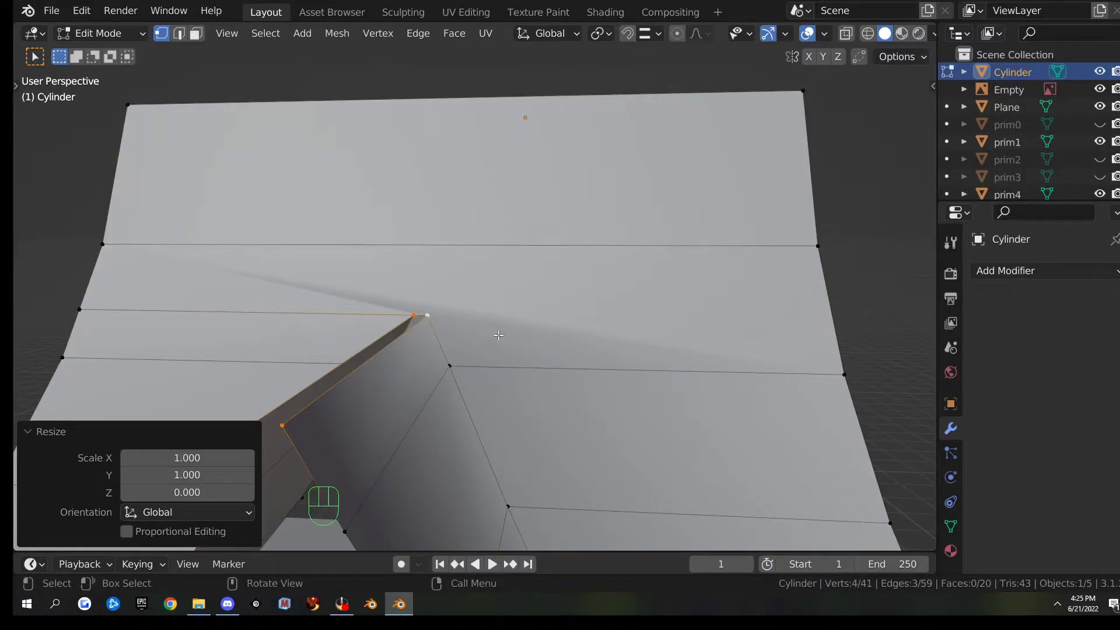
# - Knife-cut an edge from the ridge's other inner vertex across the main roof to its opposite outer edge
pyautogui.press('k')
pyautogui.click(428, 315)
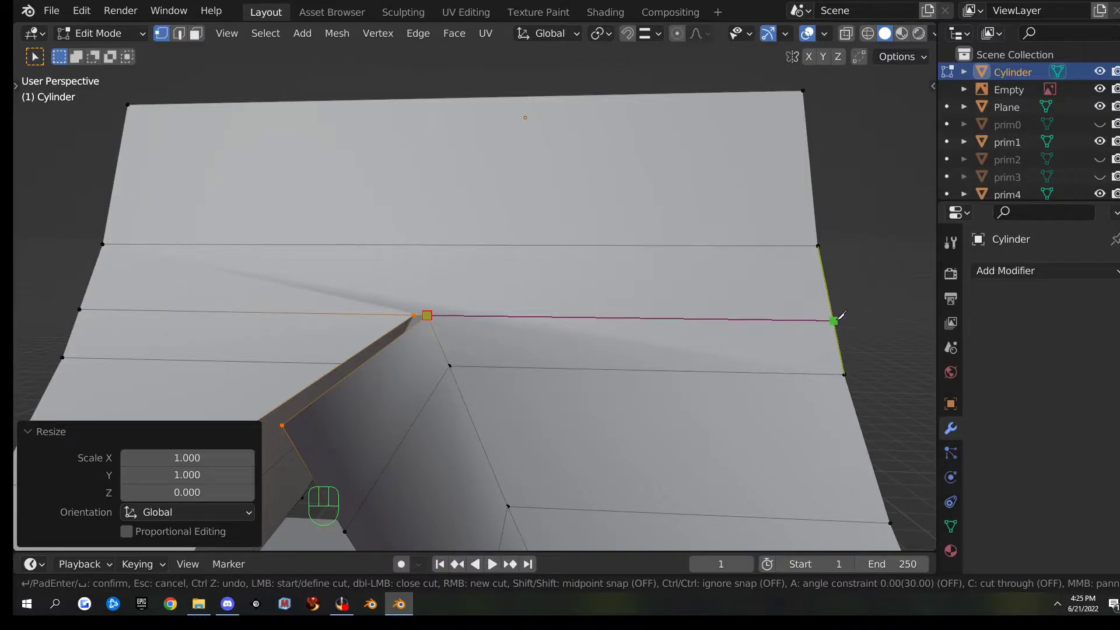
pyautogui.click(843, 311)
pyautogui.moveTo(835, 350); pyautogui.dragTo(783, 339, button='middle')
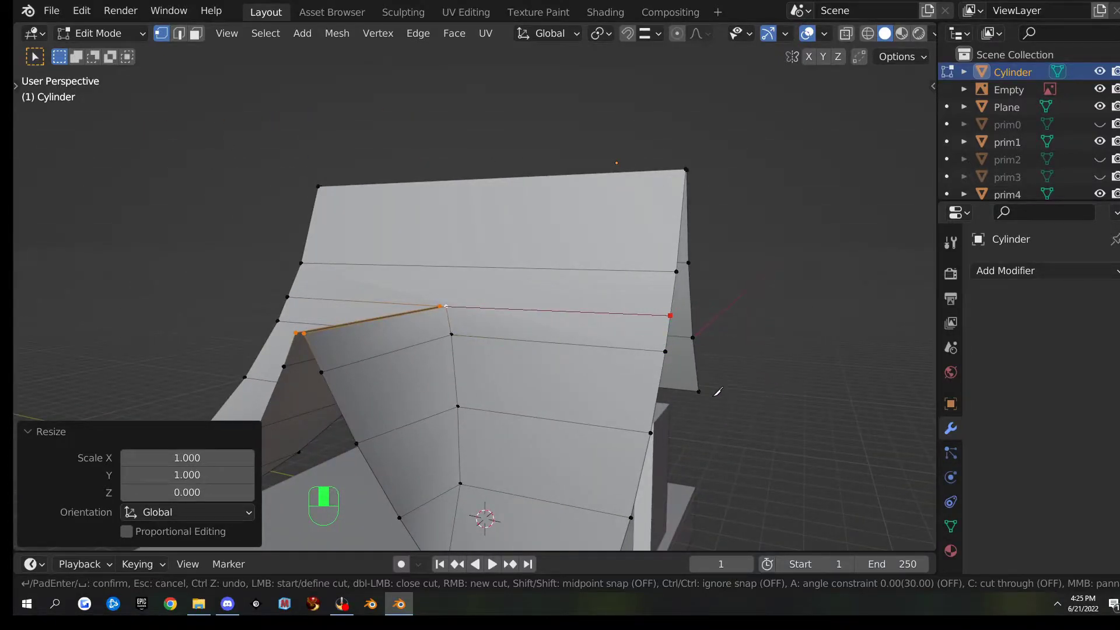
pyautogui.press('Return')
# - Select the entire roof mesh and merge its vertices by distance at 0.0001 m after the second knife cut
pyautogui.moveTo(708, 395); pyautogui.dragTo(612, 378, button='middle')
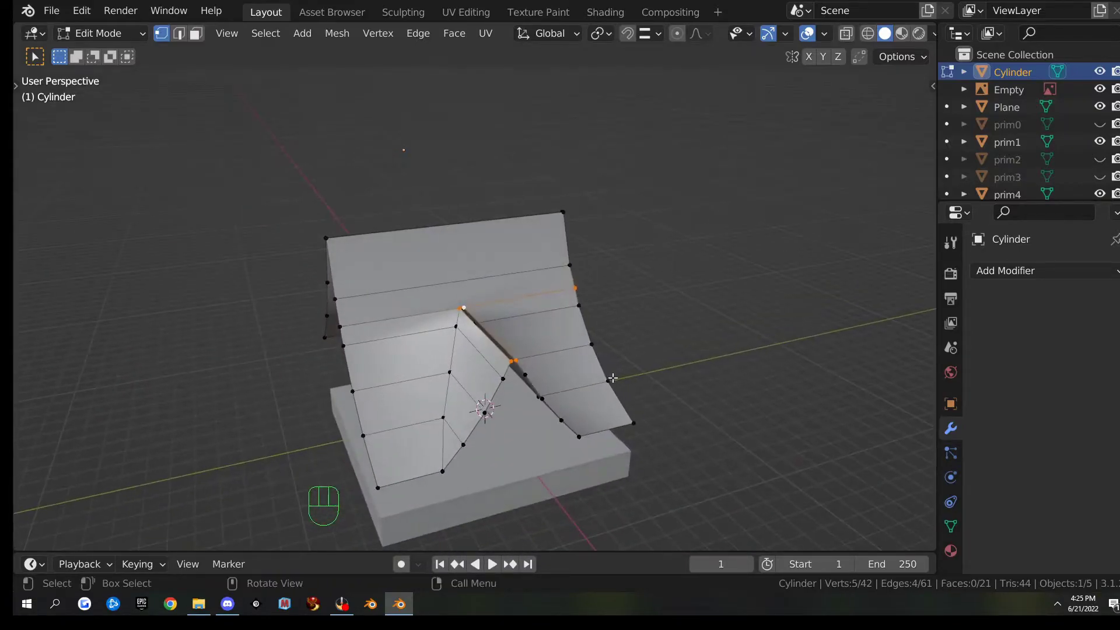
pyautogui.press('Tab')
pyautogui.press('Tab')
pyautogui.scroll(5, 534, 370)
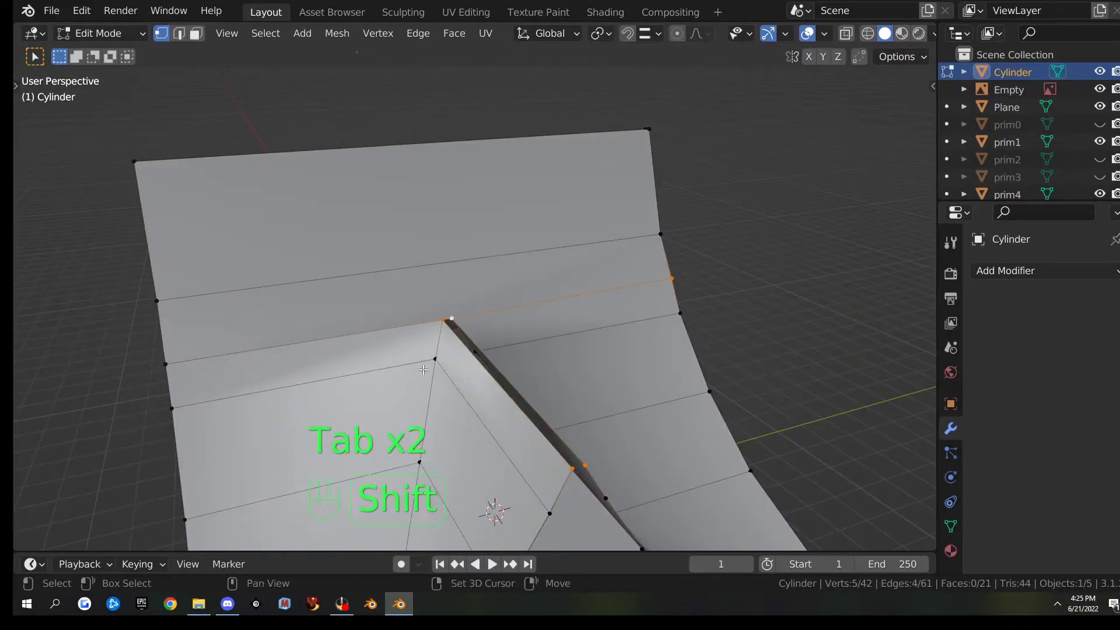
pyautogui.scroll(-3, 423, 370)
pyautogui.moveTo(424, 370); pyautogui.dragTo(586, 348, button='middle')
pyautogui.press('a')
pyautogui.press('m')
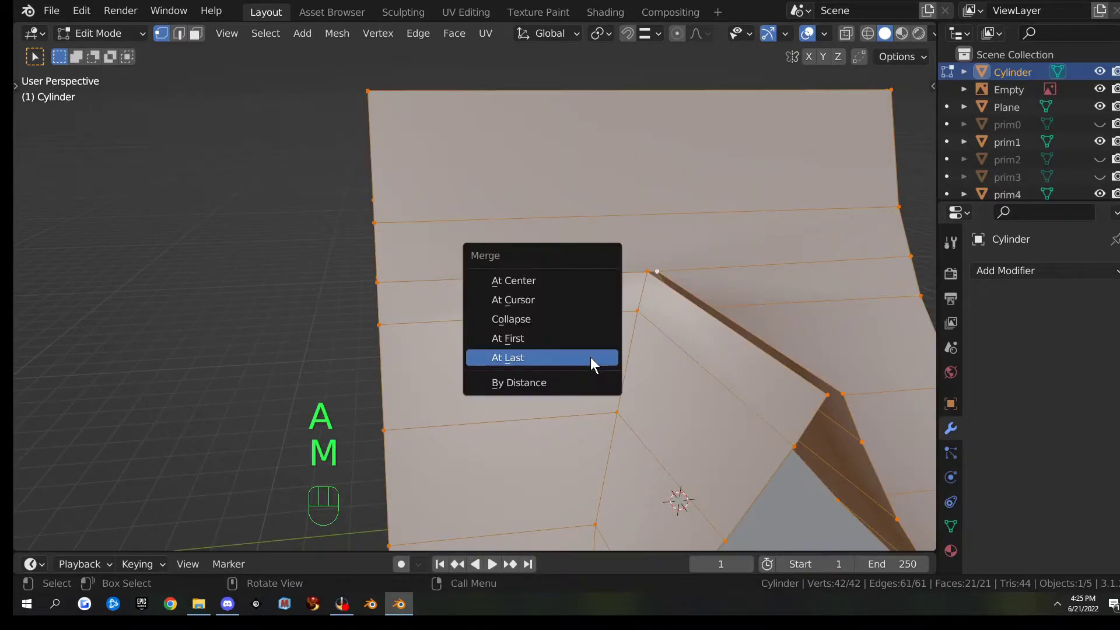
pyautogui.click(582, 381)
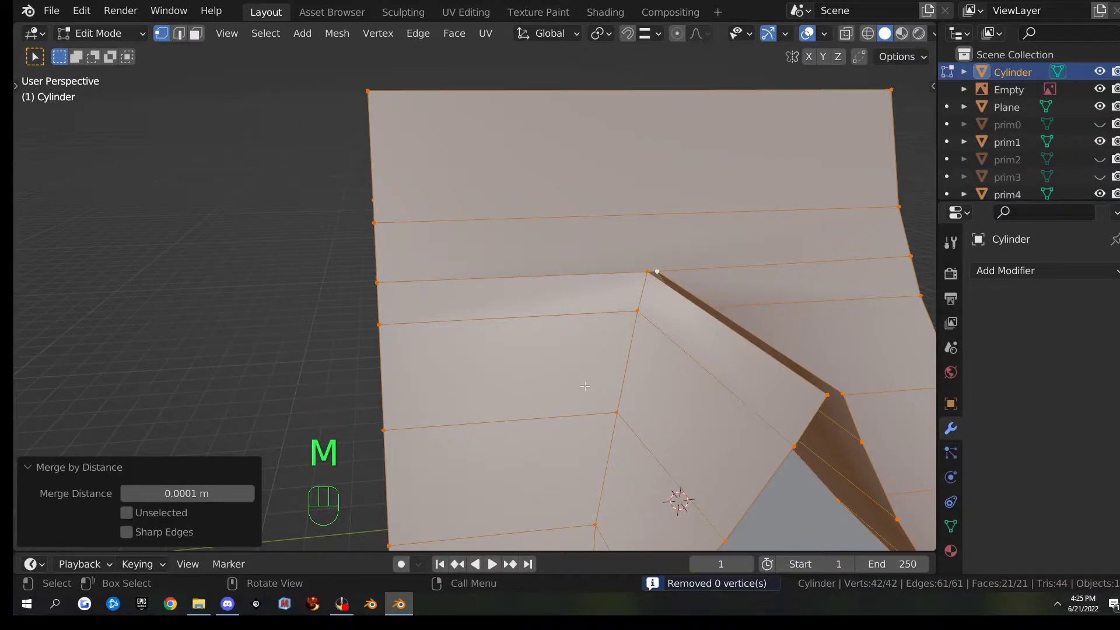
# - Raise the roof's merge distance to 0.0101 m to merge its near-duplicate vertices, and deselect the mesh
pyautogui.click(250, 495)
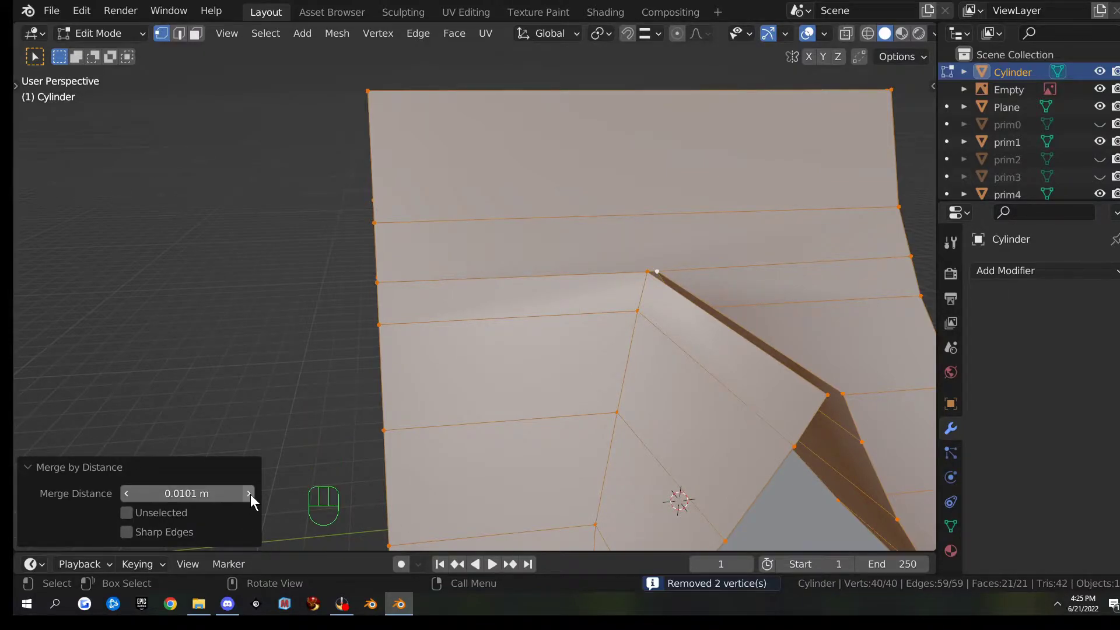
pyautogui.click(282, 300)
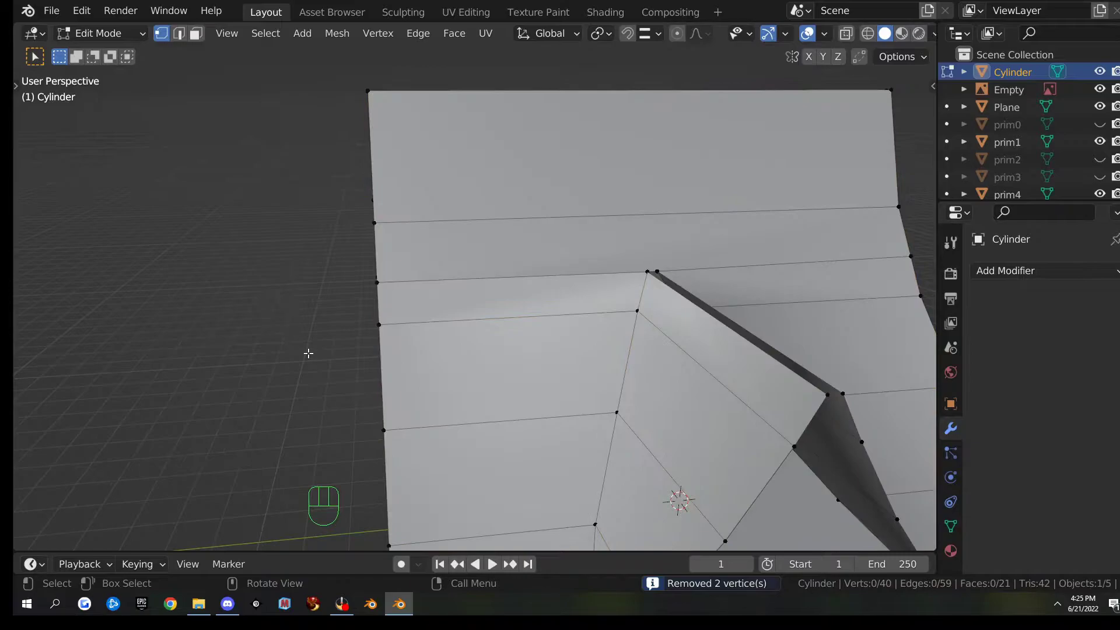
pyautogui.press('Tab')
pyautogui.moveTo(530, 334); pyautogui.dragTo(561, 331, button='middle')
pyautogui.press('Tab')
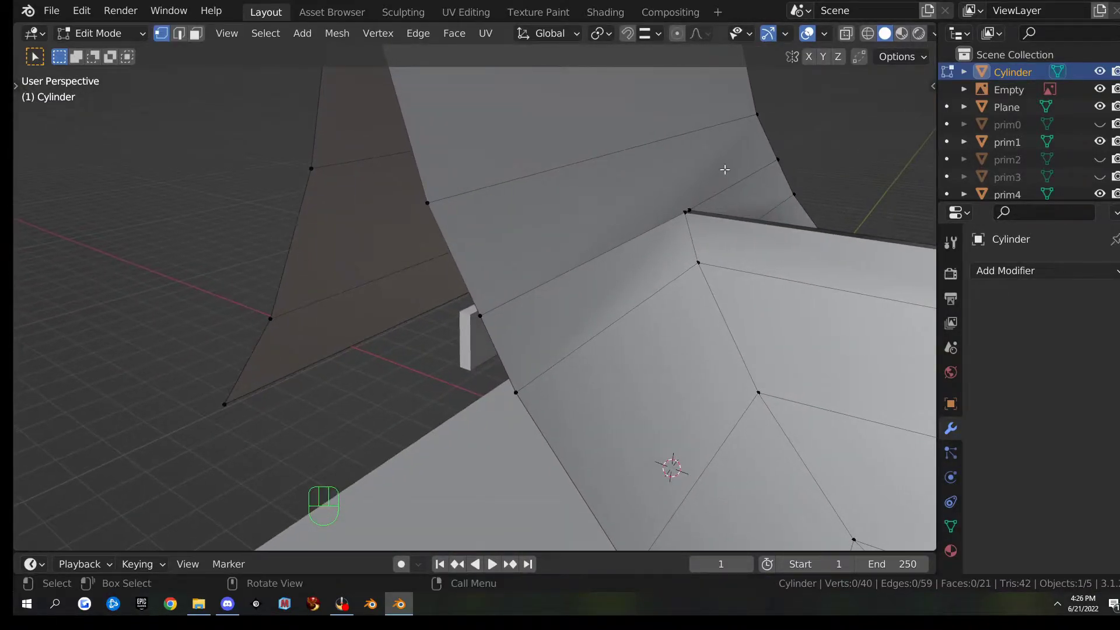
# - Add a two-cut edge loop across the main roof's upper panel above the small roof's ridge, without sliding it
pyautogui.scroll(4, 735, 161)
pyautogui.moveTo(761, 225); pyautogui.dragTo(608, 220, button='middle')
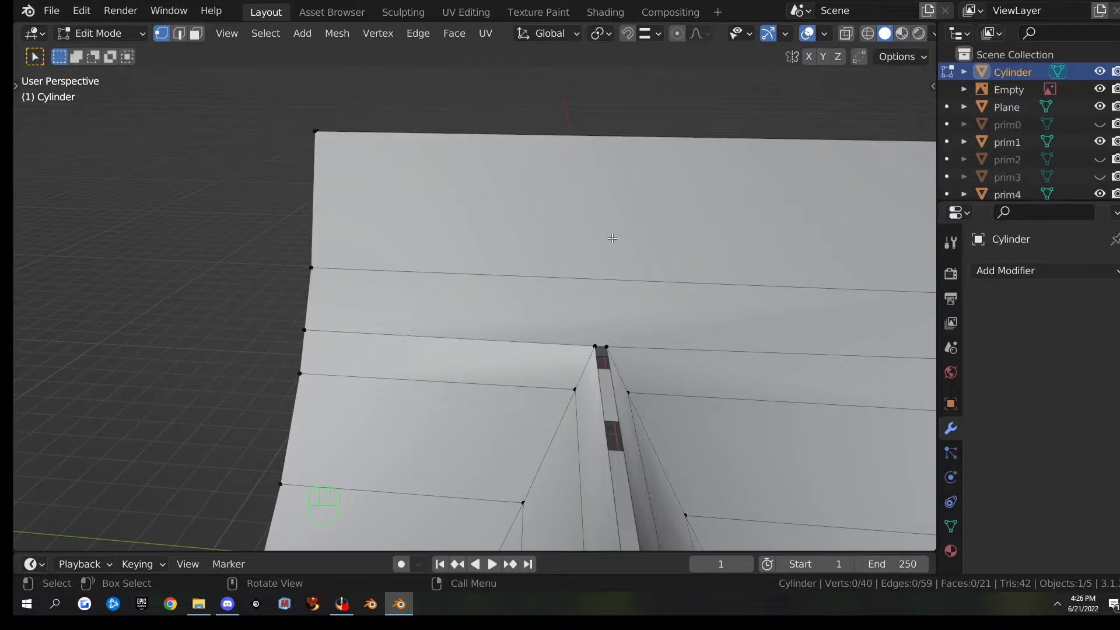
pyautogui.hotkey('ctrl', 'r')
pyautogui.scroll(1, 597, 143)
pyautogui.click(594, 142)
pyautogui.rightClick(684, 244)
pyautogui.press('s')
pyautogui.press('x')
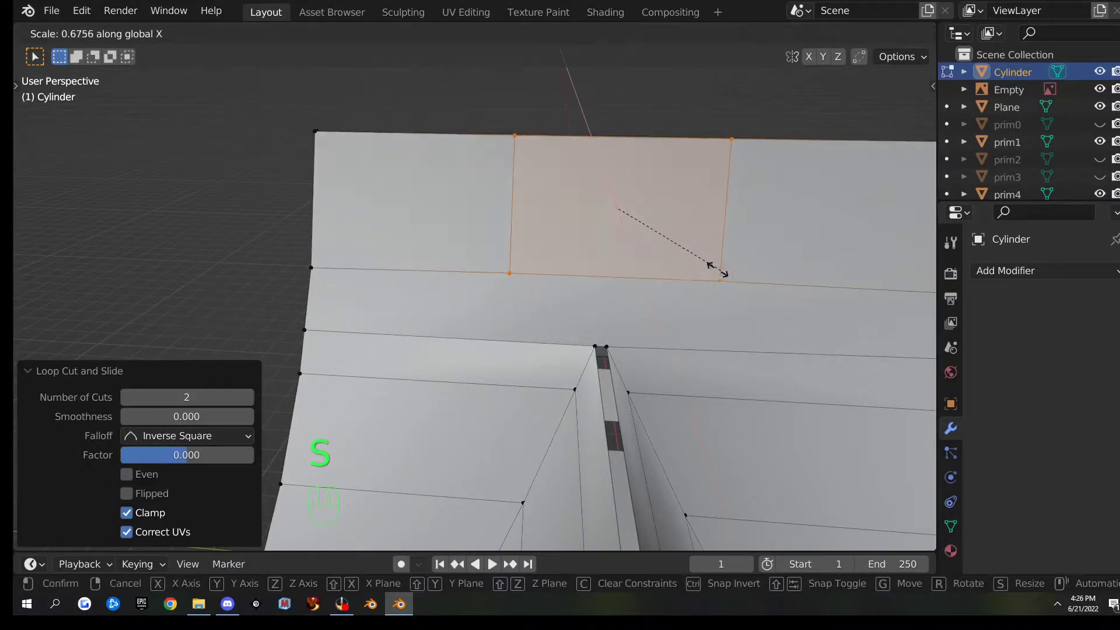
pyautogui.rightClick(719, 262)
# - Scale the two new cuts together along Y to about the ridge's width and move them 0.21 m along Y to align with it
pyautogui.press('s')
pyautogui.press('y')
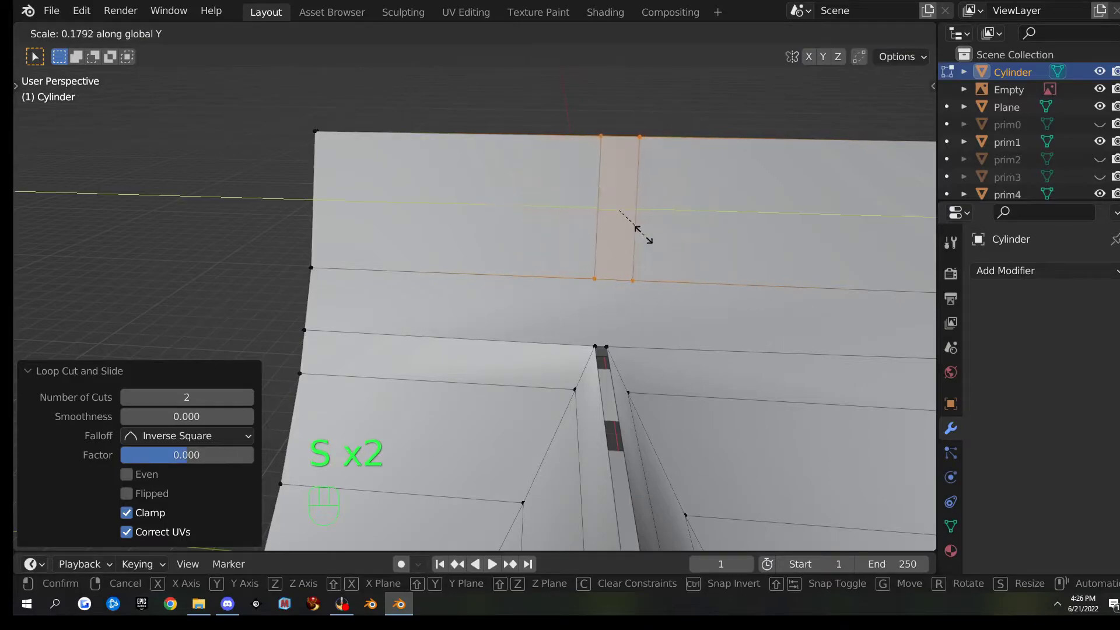
pyautogui.click(618, 221)
pyautogui.press('g')
pyautogui.press('y')
pyautogui.click(715, 287)
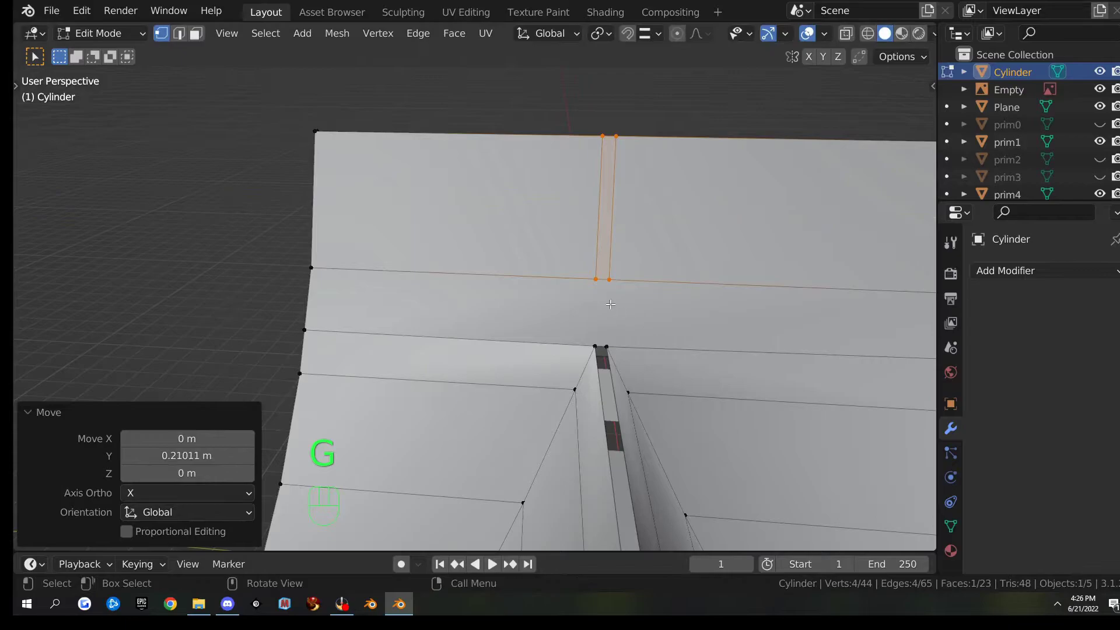
# - Connect the lower vertices of the two new cuts to the small roof's inner ridge vertices with joined edges
pyautogui.click(590, 283)
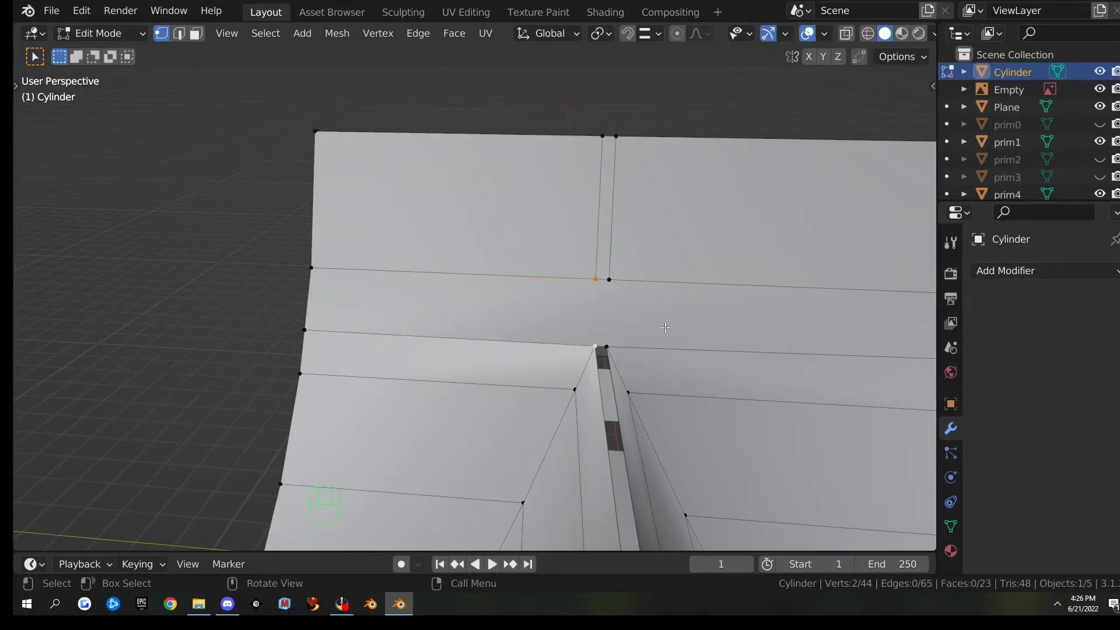
pyautogui.press('j')
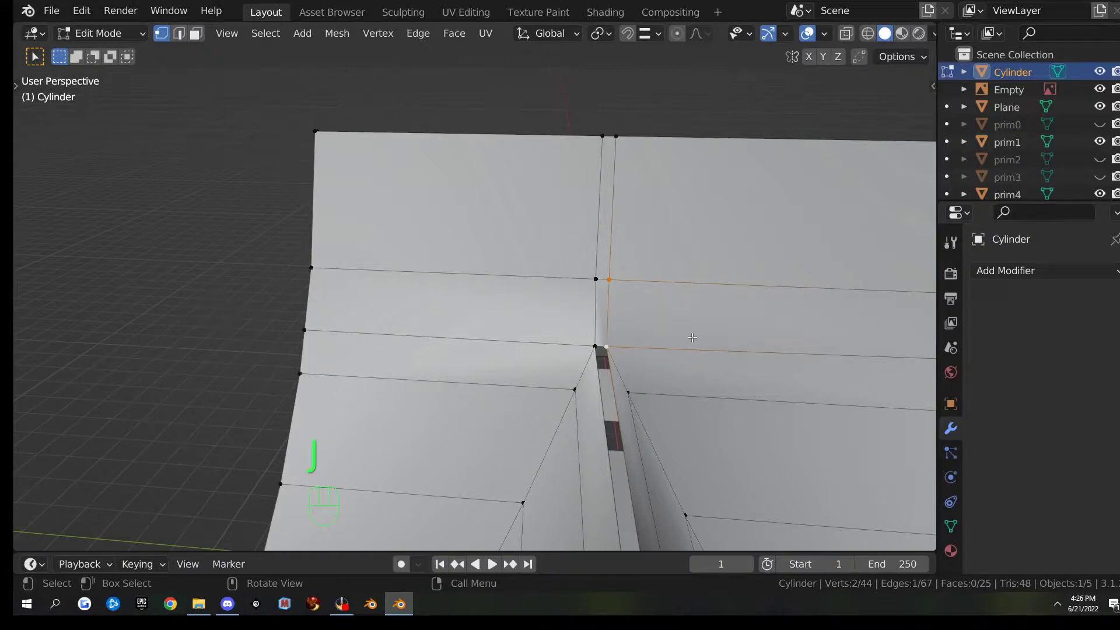
pyautogui.scroll(-8, 250, 252)
pyautogui.moveTo(250, 252); pyautogui.dragTo(330, 240, button='middle')
pyautogui.press('Tab')
pyautogui.scroll(5, 343, 278)
pyautogui.press('Tab')
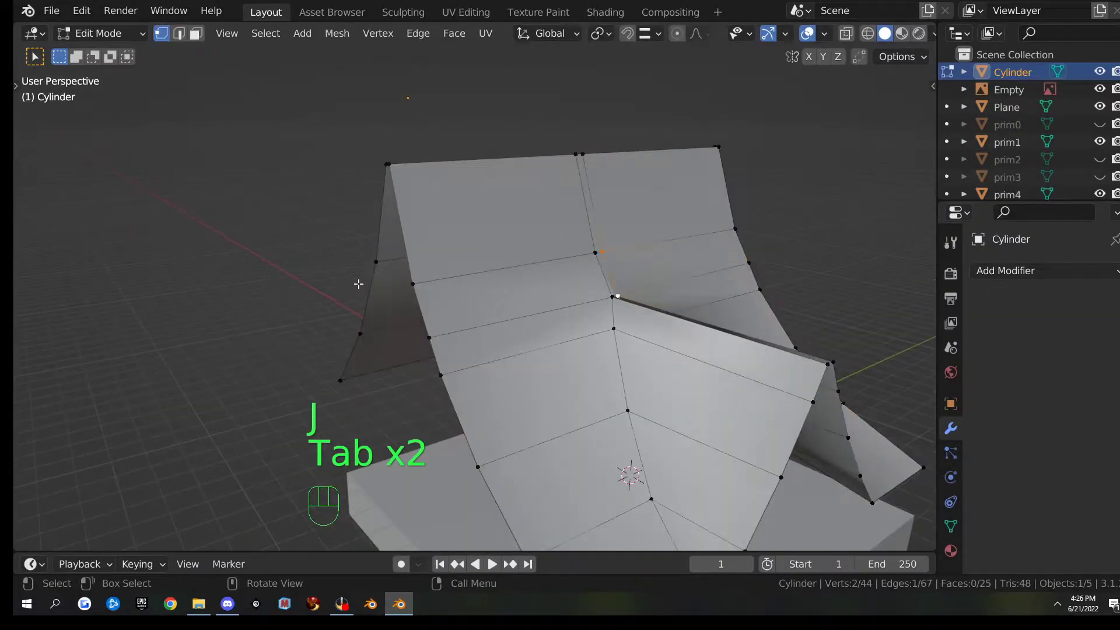
pyautogui.moveTo(387, 285); pyautogui.dragTo(382, 305, button='middle')
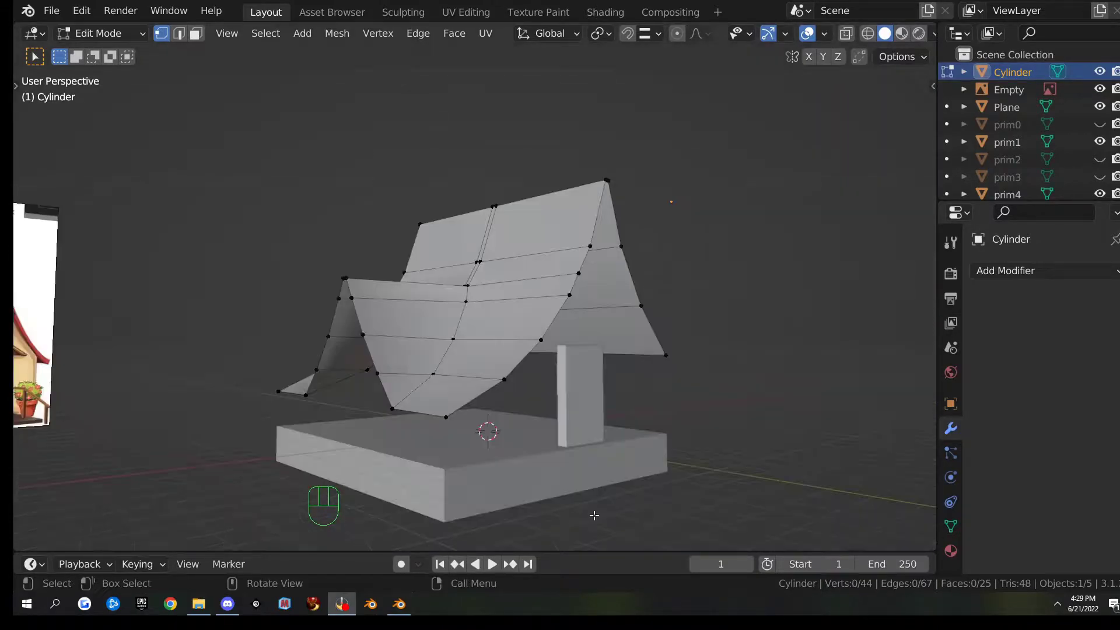
# - Select the four end vertices of the small roof's open ridge and fill the gap with a face
pyautogui.moveTo(510, 405); pyautogui.dragTo(542, 431, button='middle')
pyautogui.scroll(4, 590, 466)
pyautogui.moveTo(479, 458); pyautogui.dragTo(522, 405, button='middle')
pyautogui.press('shift')
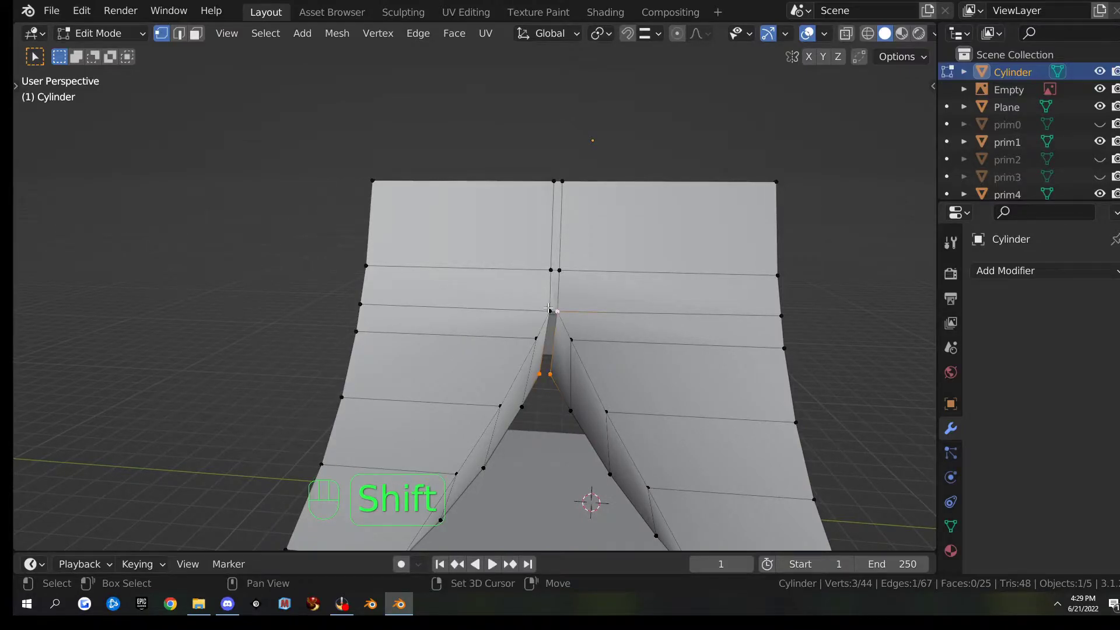
pyautogui.press('f')
pyautogui.moveTo(653, 360); pyautogui.dragTo(640, 383, button='middle')
pyautogui.hotkey('alt', 'a')
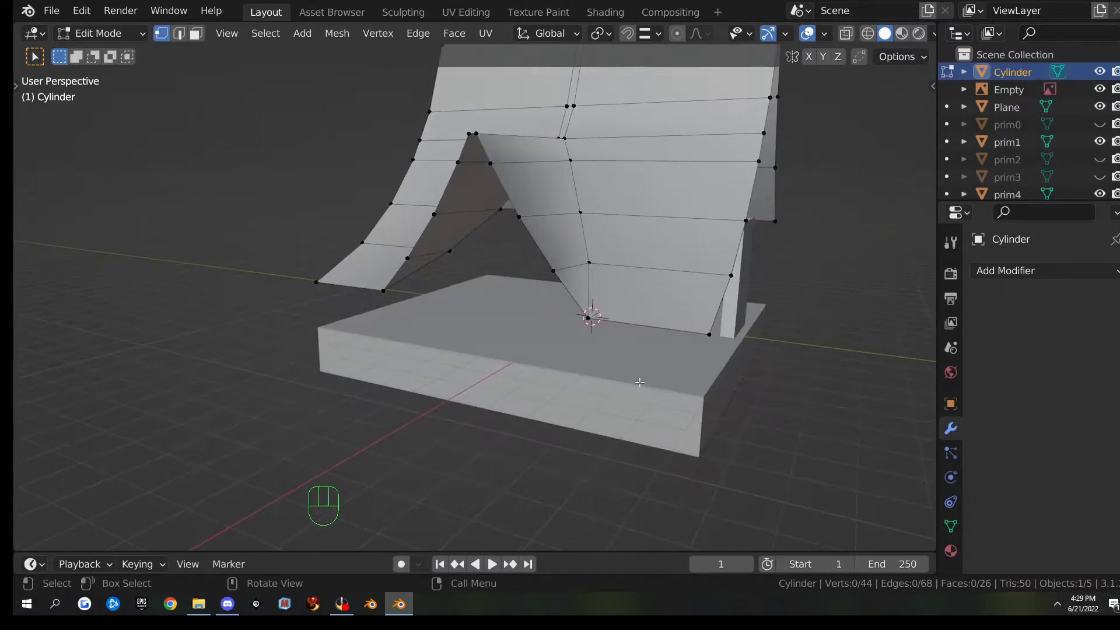
# - Extrude the base block's top face about 1.45 m upward, snapping it to the roof's lower corner
pyautogui.press('Tab')
pyautogui.click(640, 383)
pyautogui.press('Tab')
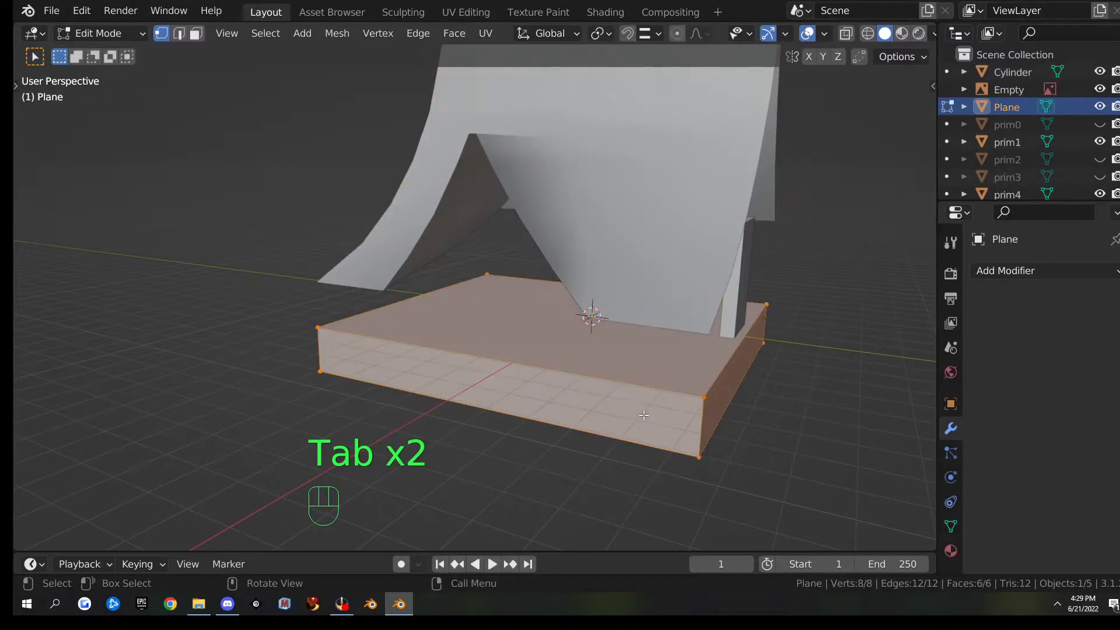
pyautogui.moveTo(586, 371); pyautogui.dragTo(592, 385, button='middle')
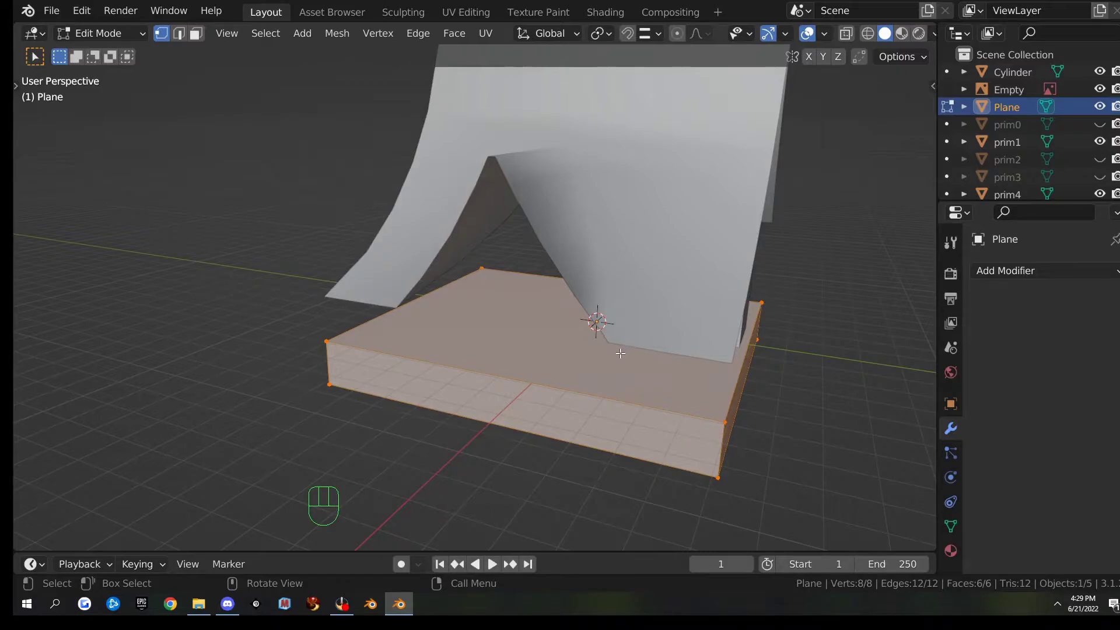
pyautogui.press('3')
pyautogui.click(486, 350)
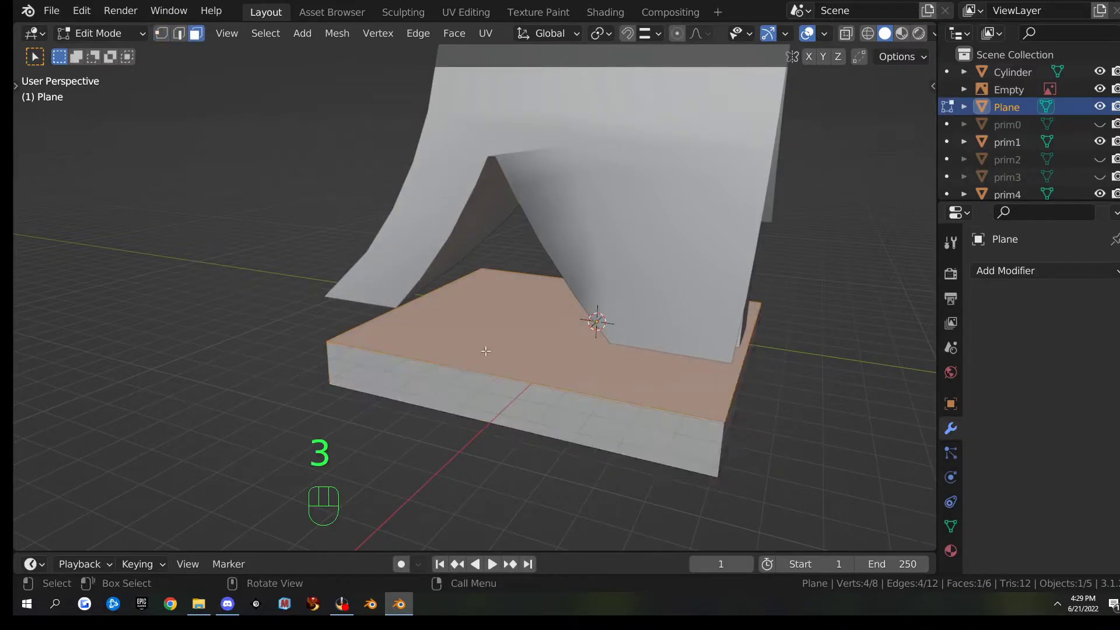
pyautogui.moveTo(563, 385); pyautogui.dragTo(582, 420, button='middle')
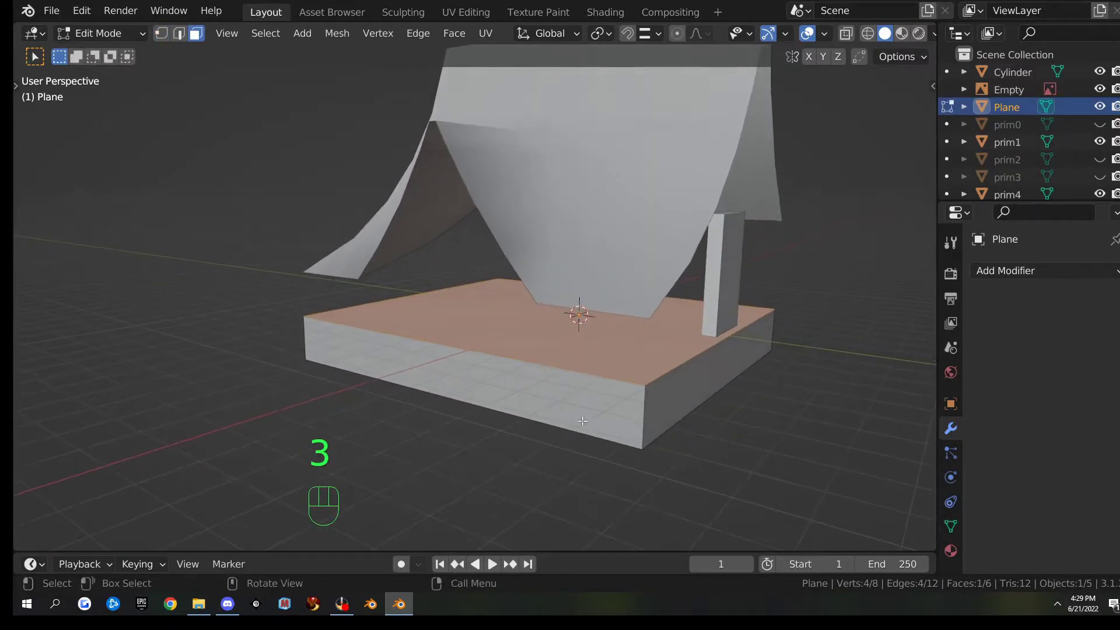
pyautogui.press('e')
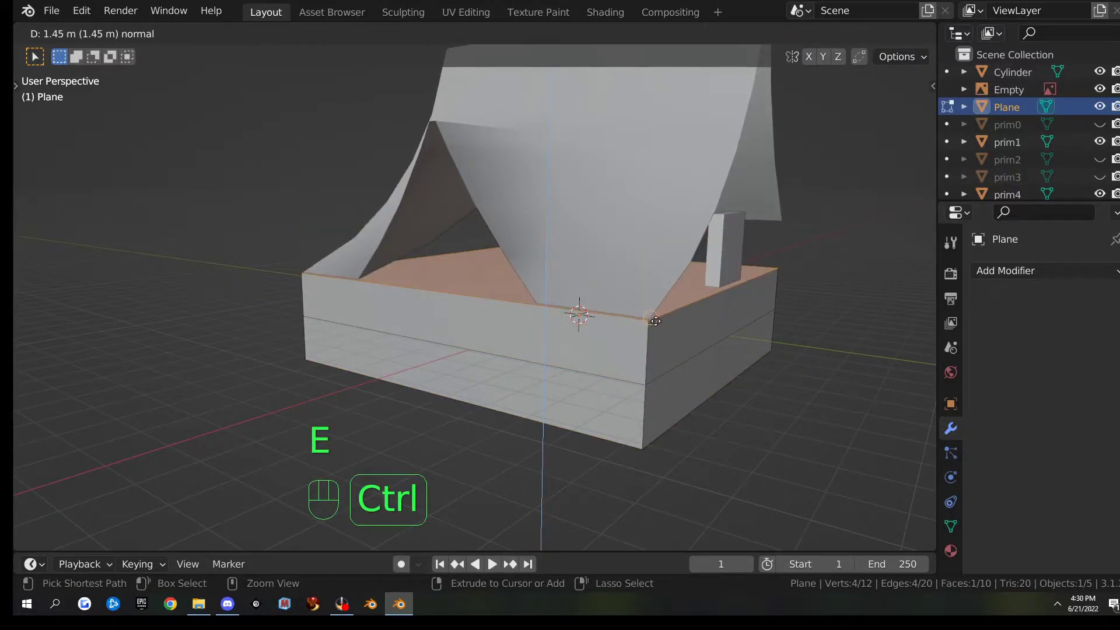
pyautogui.click(651, 314)
pyautogui.moveTo(651, 314); pyautogui.dragTo(304, 336, button='middle')
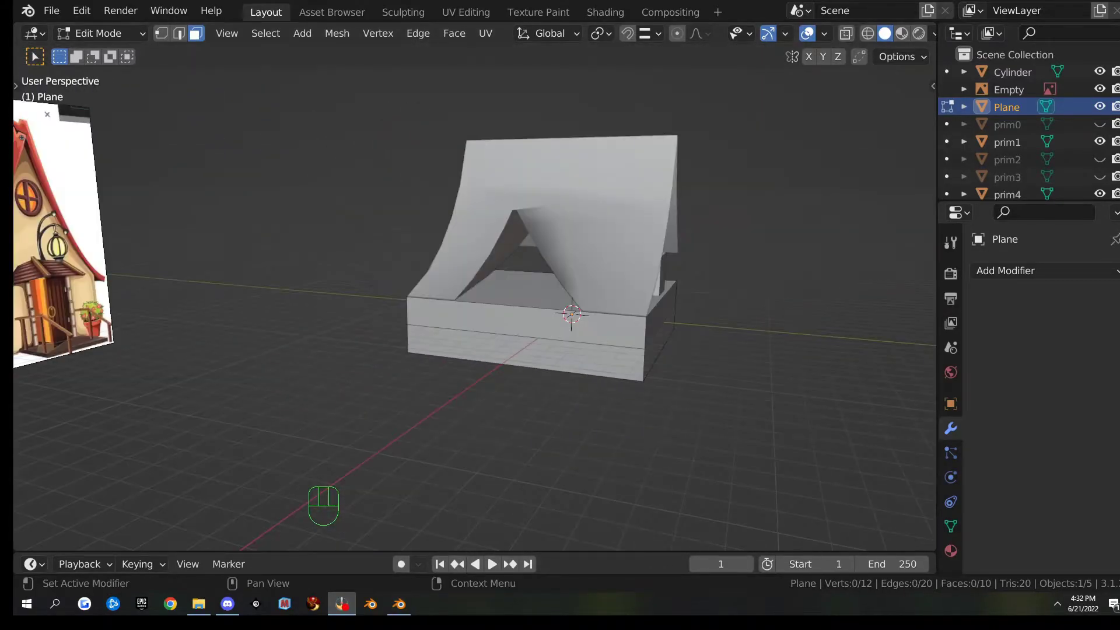
# - Delete the top face of the extruded base block to open up the interior
pyautogui.moveTo(551, 430); pyautogui.dragTo(570, 319, button='middle')
pyautogui.scroll(4, 519, 355)
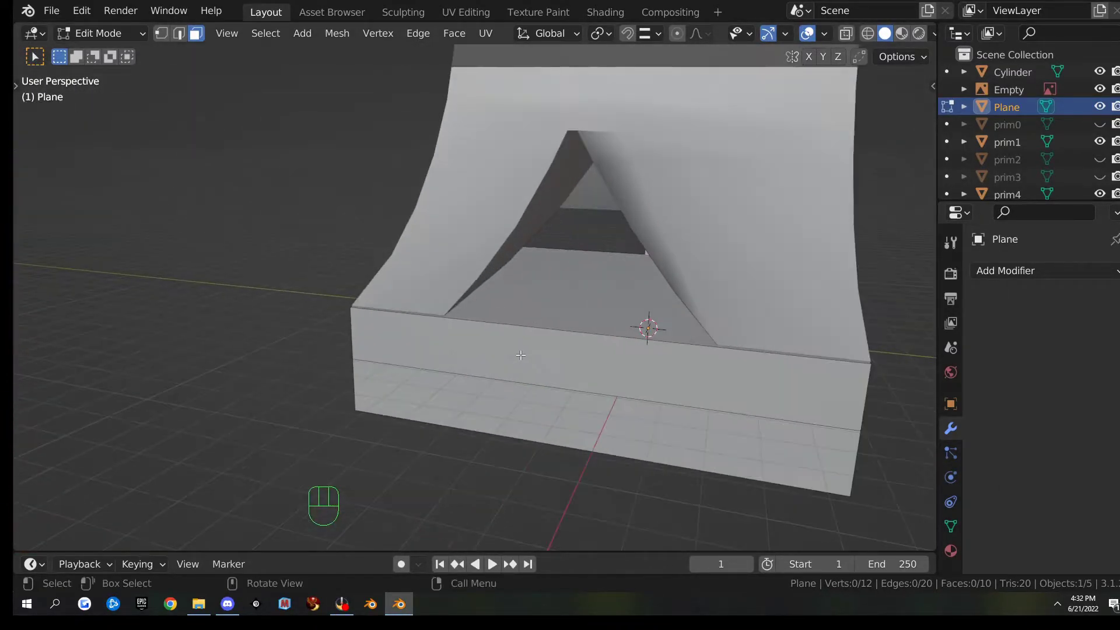
pyautogui.click(576, 294)
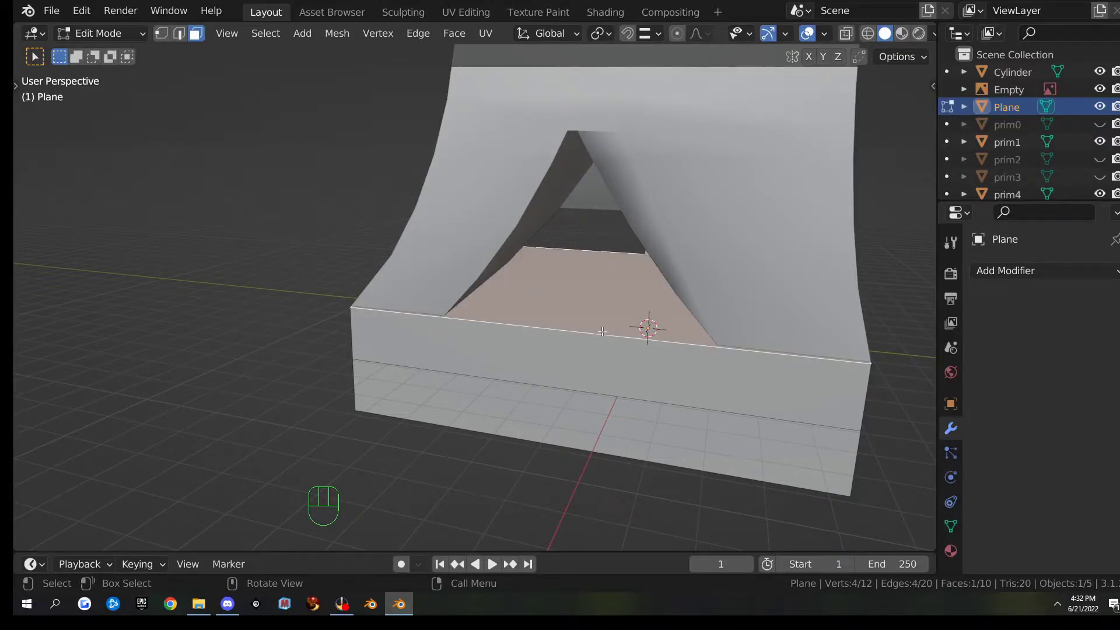
pyautogui.press('x')
pyautogui.click(582, 327)
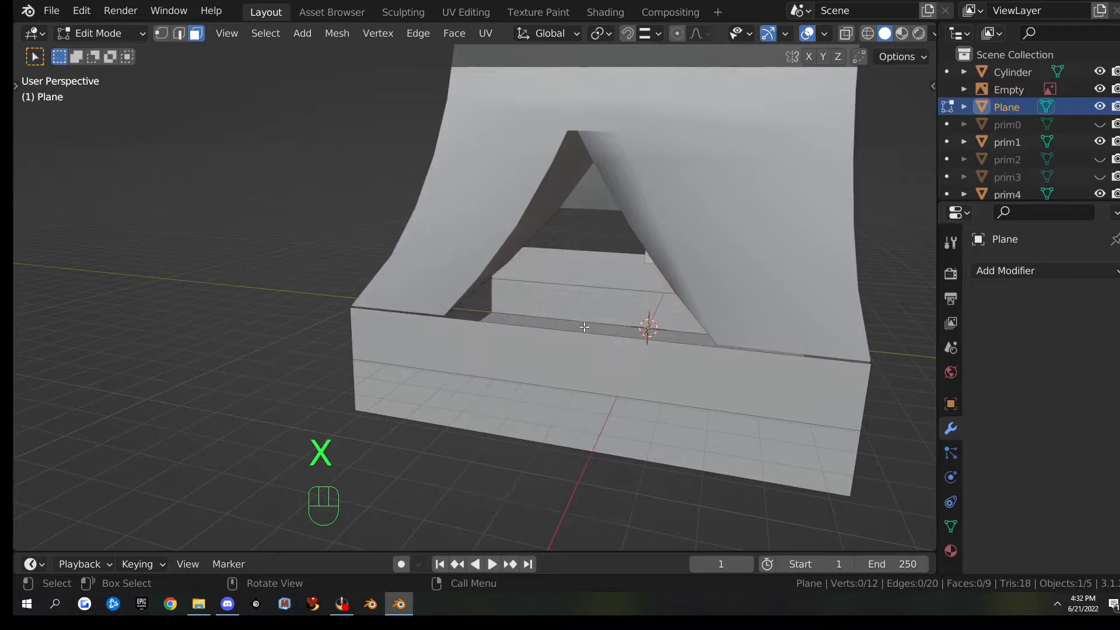
# - Extrude the back wall's top edge about 1.63 m upward, snapping it to the main roof's rear lower edge
pyautogui.moveTo(582, 327); pyautogui.dragTo(656, 333, button='middle')
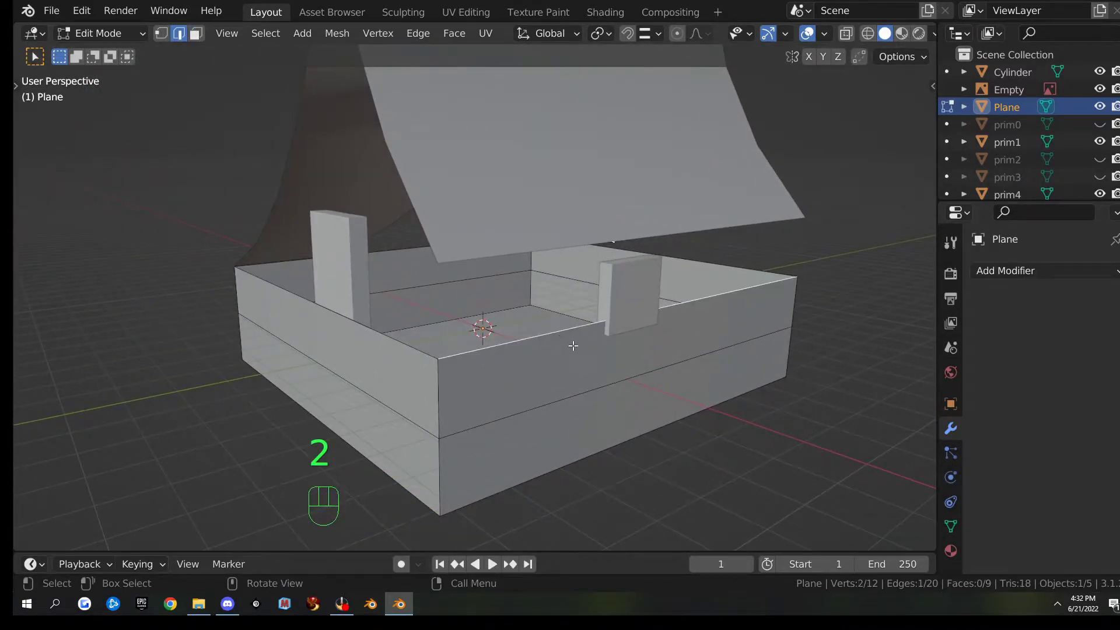
pyautogui.press('e')
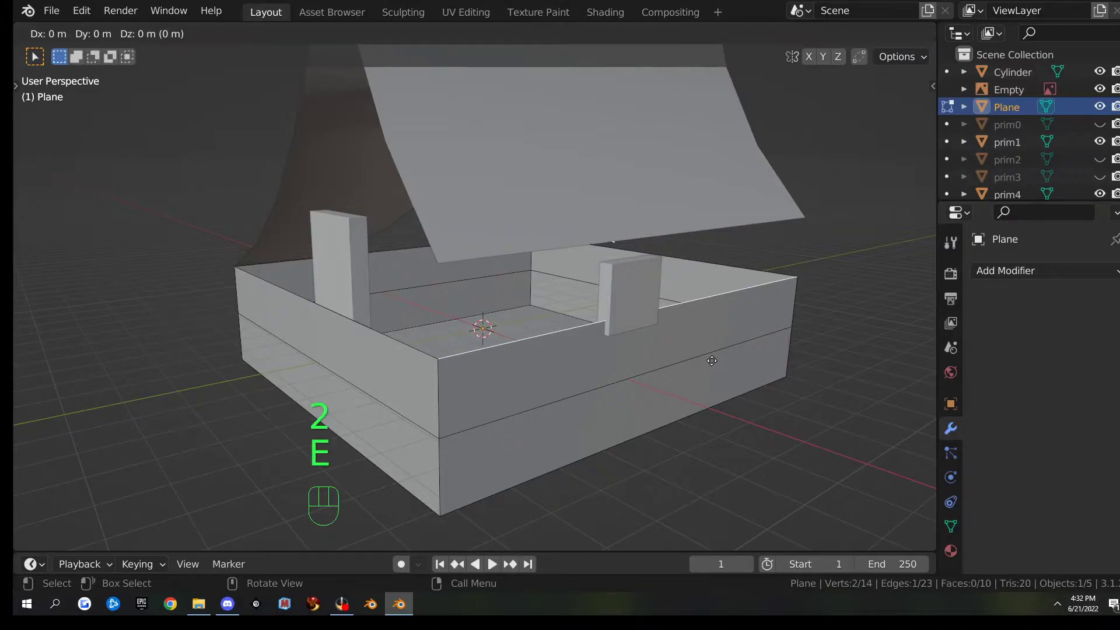
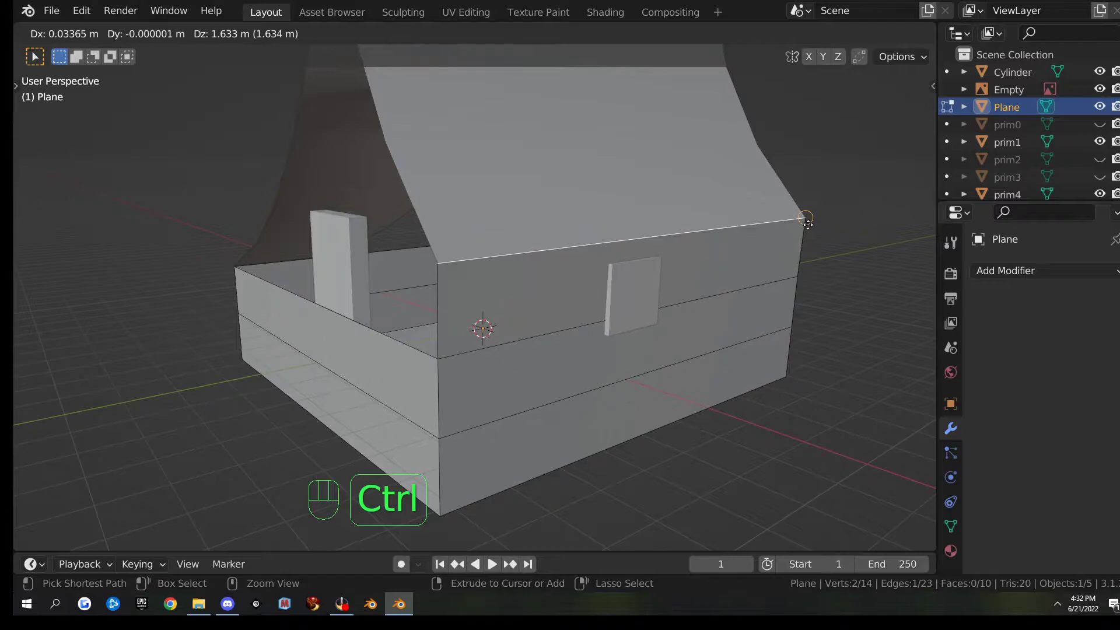
pyautogui.click(808, 224)
pyautogui.moveTo(751, 357); pyautogui.dragTo(17, 258, button='middle')
pyautogui.scroll(4, 539, 393)
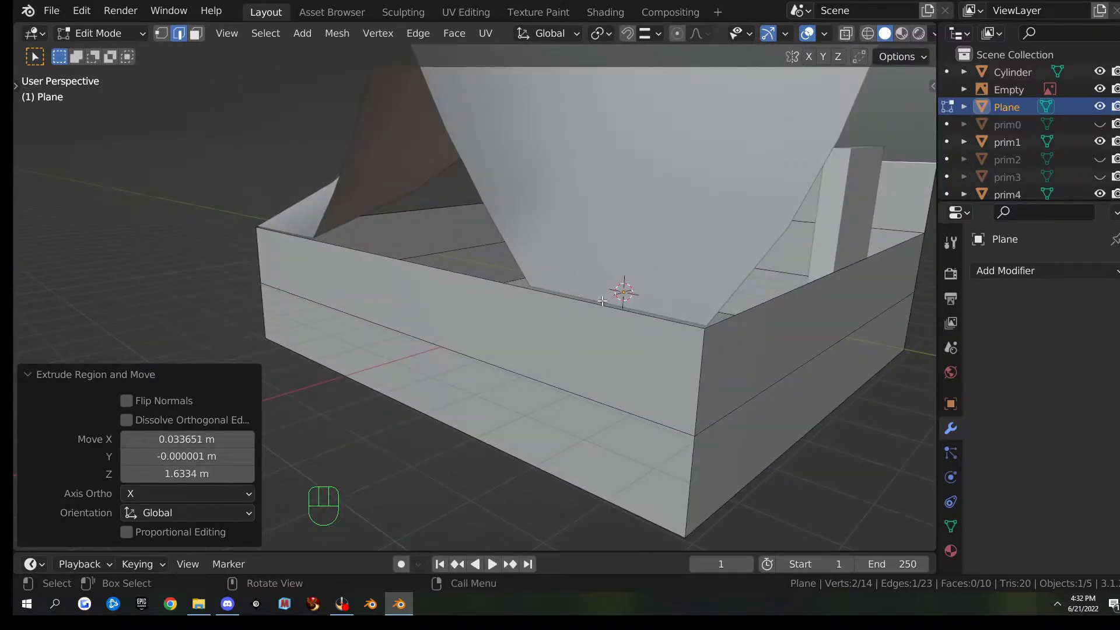
# - Leave the base mesh and open the roof mesh for editing
pyautogui.press('Tab')
pyautogui.click(656, 249)
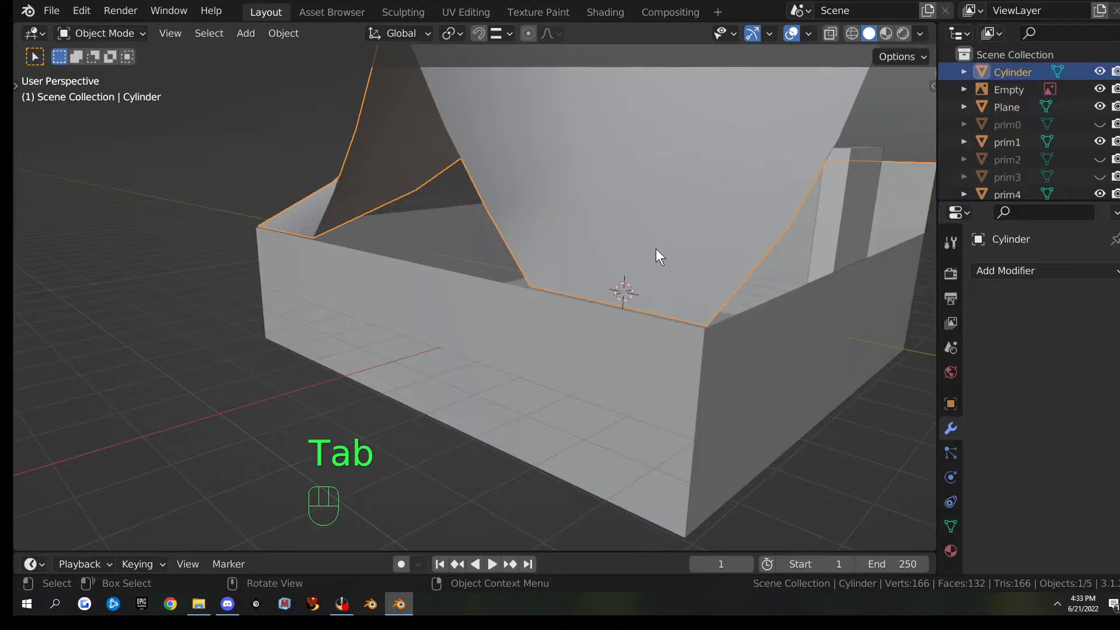
pyautogui.press('Tab')
# - Try to align the roof's lower front corner vertices with the wall by moving them -0.048 m along X with snapping
pyautogui.press('1')
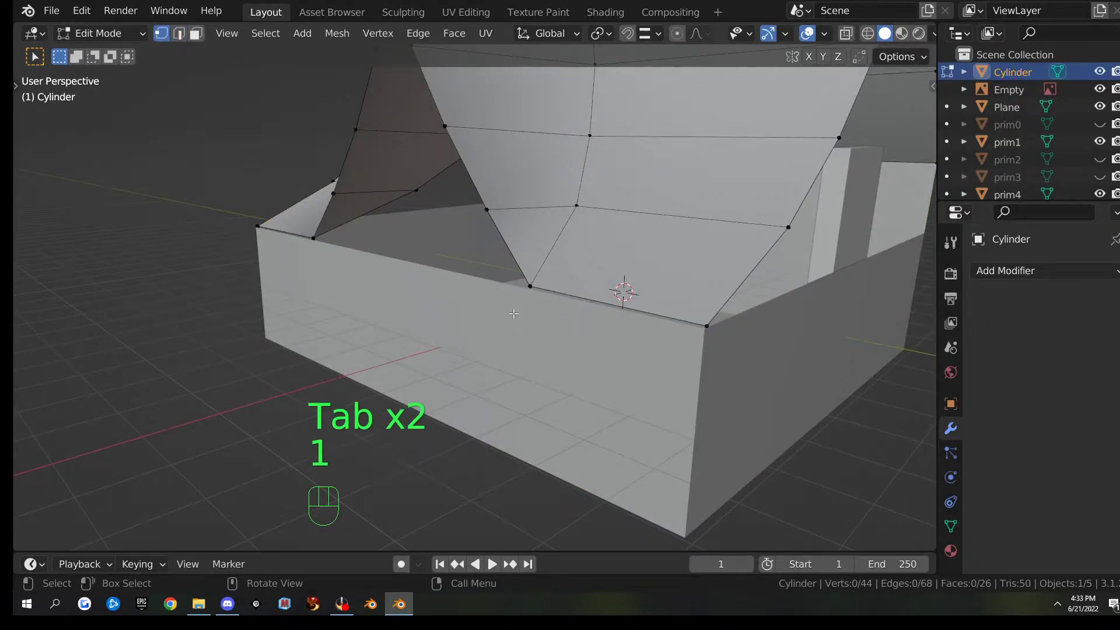
pyautogui.moveTo(232, 210); pyautogui.dragTo(373, 263)
pyautogui.keyDown('shift'); pyautogui.moveTo(533, 265); pyautogui.dragTo(732, 358); pyautogui.keyUp('shift')
pyautogui.moveTo(765, 401)
pyautogui.mouseDown(button='middle')
pyautogui.moveTo(778, 393)
pyautogui.moveTo(750, 396)
pyautogui.mouseUp(button='middle')
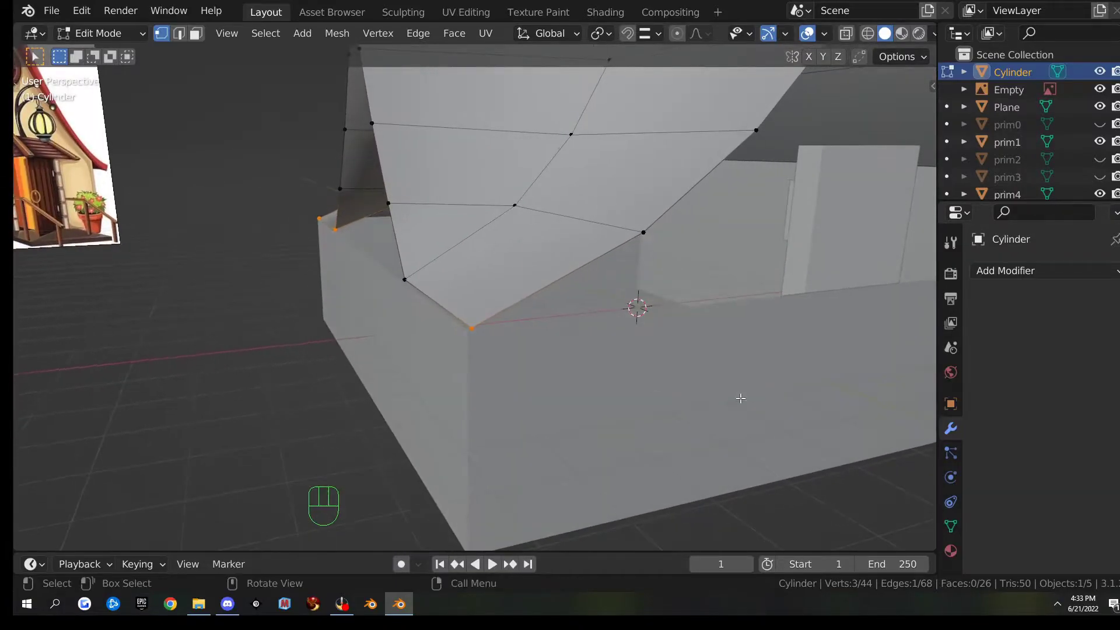
pyautogui.moveTo(575, 394); pyautogui.dragTo(605, 323, button='middle')
pyautogui.scroll(3, 710, 315)
pyautogui.scroll(-1, 463, 430)
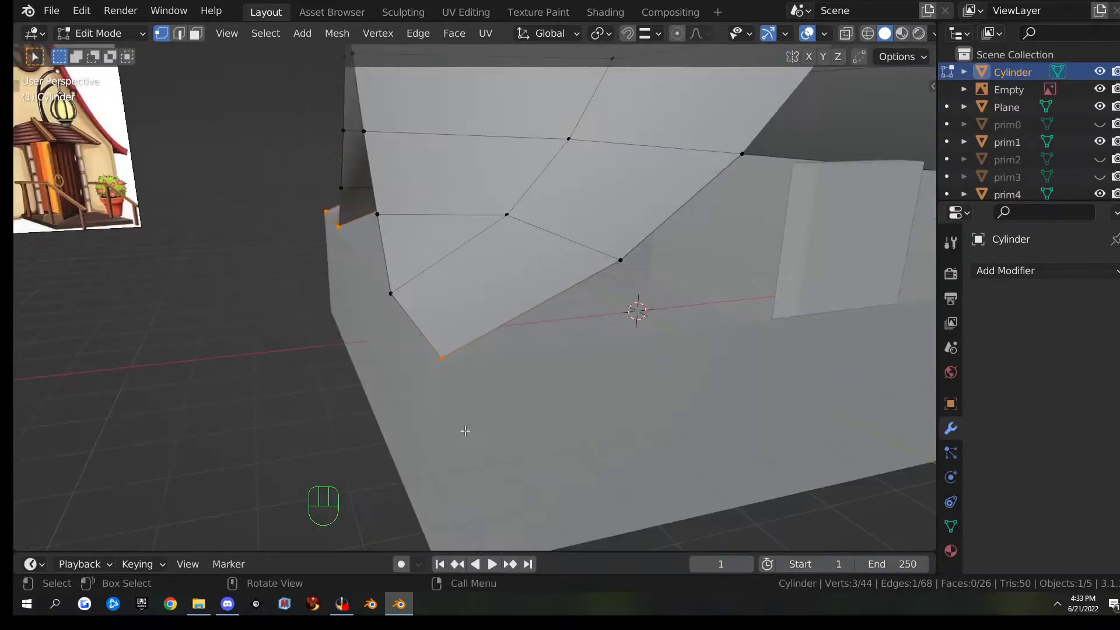
pyautogui.press('g')
pyautogui.press('x')
pyautogui.press('ctrl')
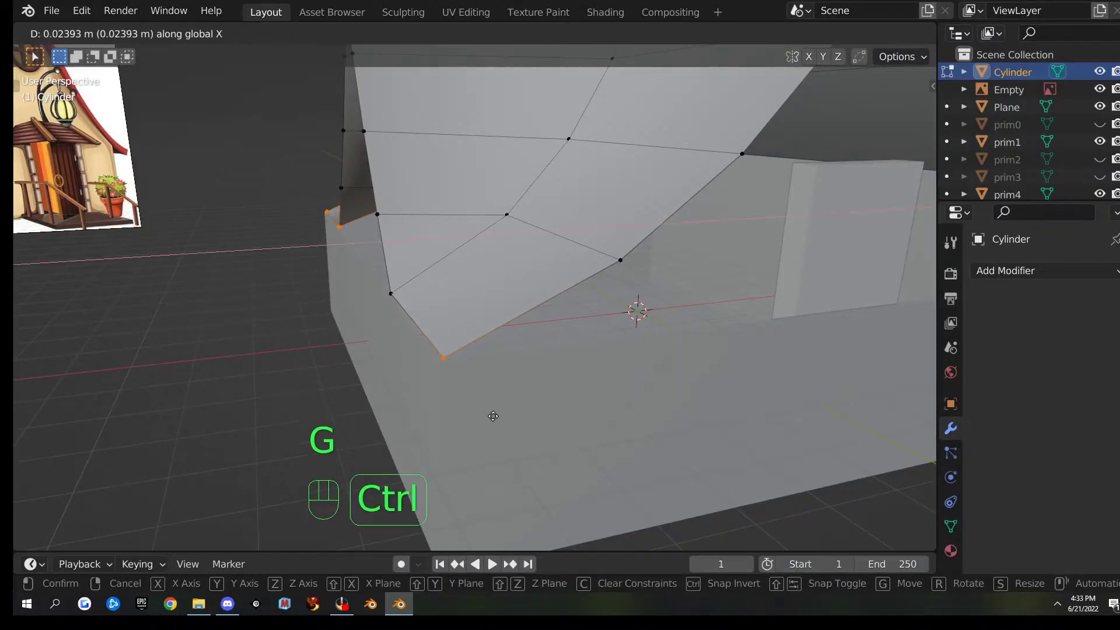
pyautogui.click(432, 360)
pyautogui.moveTo(432, 360); pyautogui.dragTo(404, 372, button='middle')
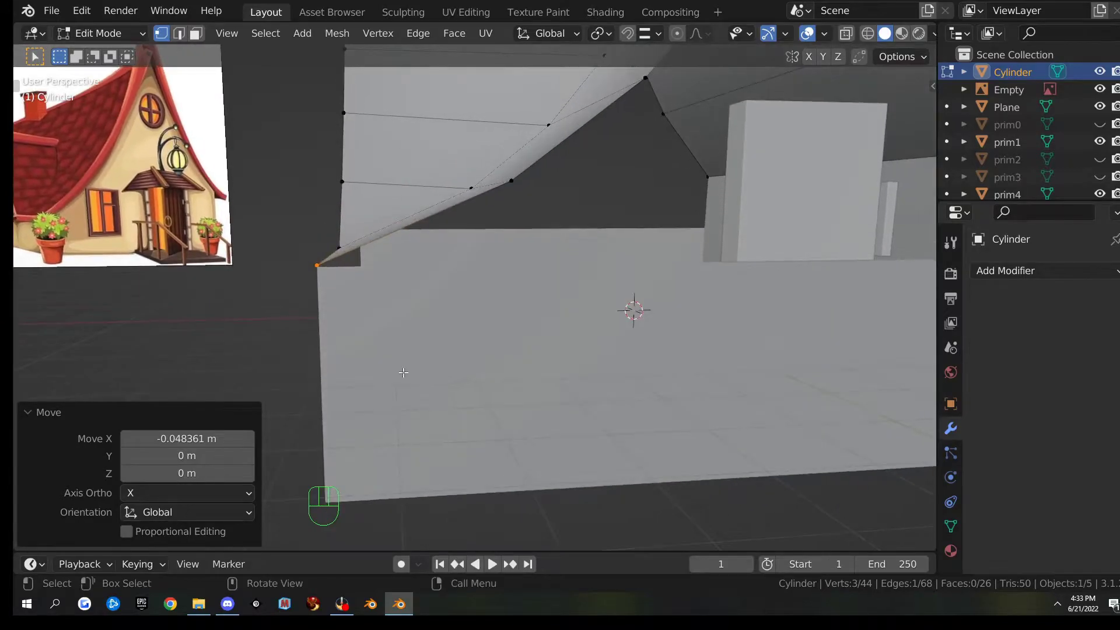
# - Try to lower the same roof corner vertices by 0.021 m along Z, snapping them to the wall's top edge
pyautogui.press('g')
pyautogui.press('z')
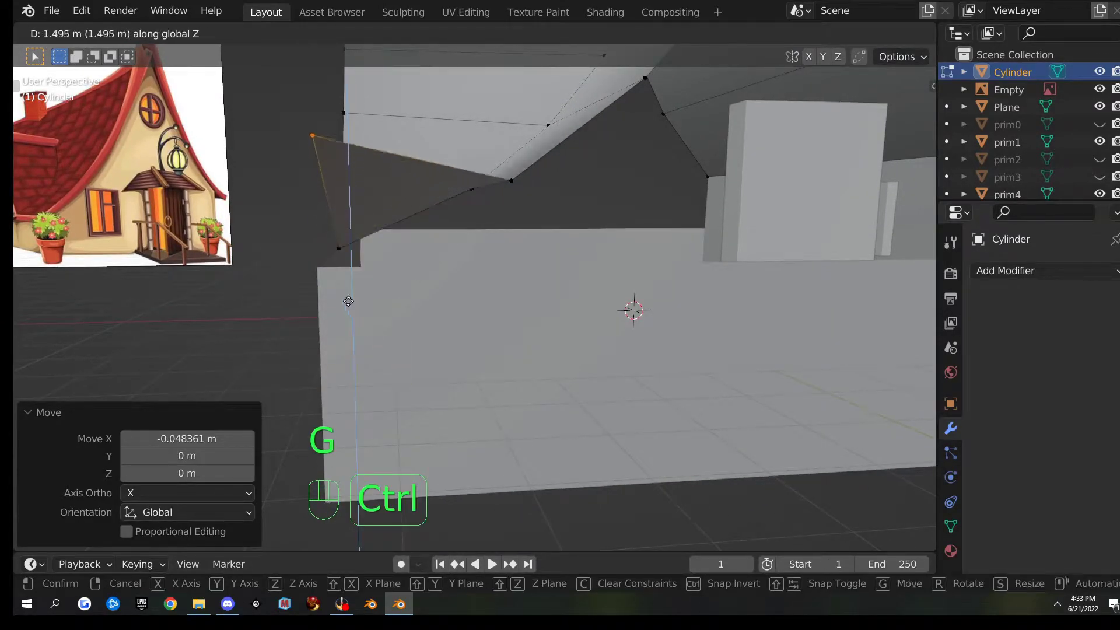
pyautogui.click(315, 260)
pyautogui.moveTo(315, 259); pyautogui.dragTo(331, 308, button='middle')
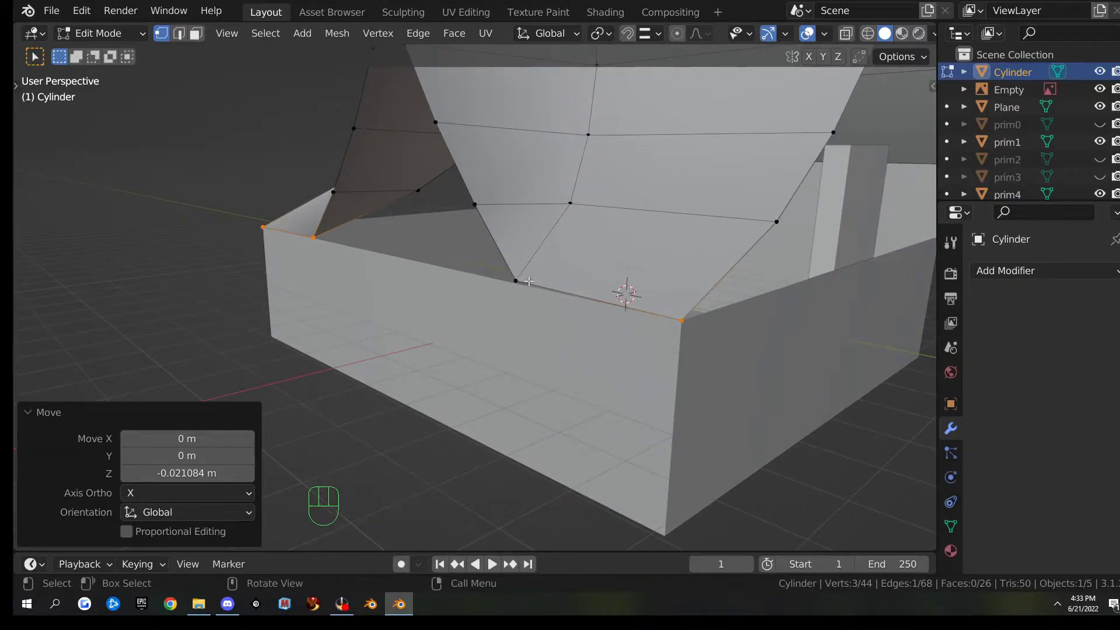
# - Undo the X and Z moves of the roof's corner vertices together with their selection
pyautogui.hotkey('ctrl', 'z')
pyautogui.hotkey('ctrl', 'z')
pyautogui.hotkey('ctrl', 'z')
pyautogui.hotkey('ctrl', 'z')
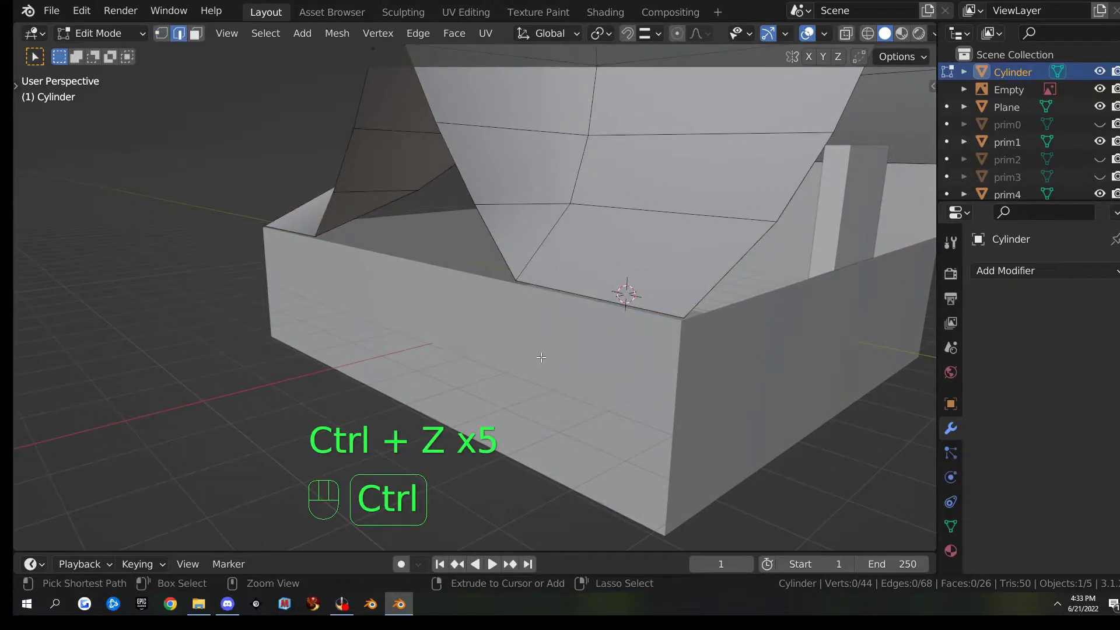
# - Move the roof's four lower front vertices -0.048 m along X, snapping them flush with the front wall
pyautogui.press('1')
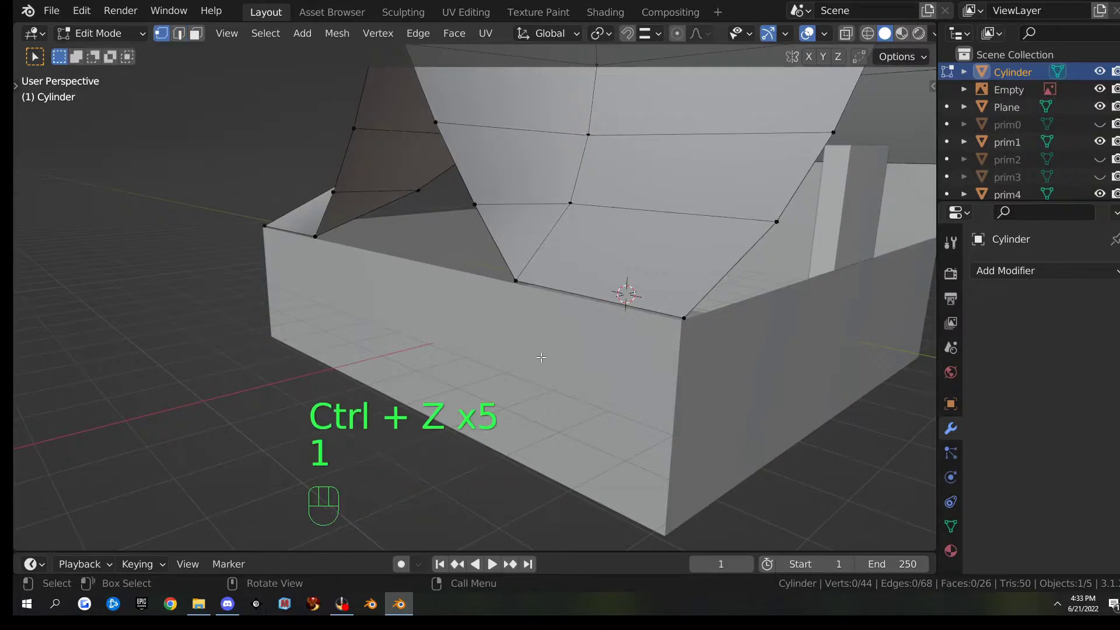
pyautogui.keyDown('shift'); pyautogui.click(316, 235); pyautogui.keyUp('shift')
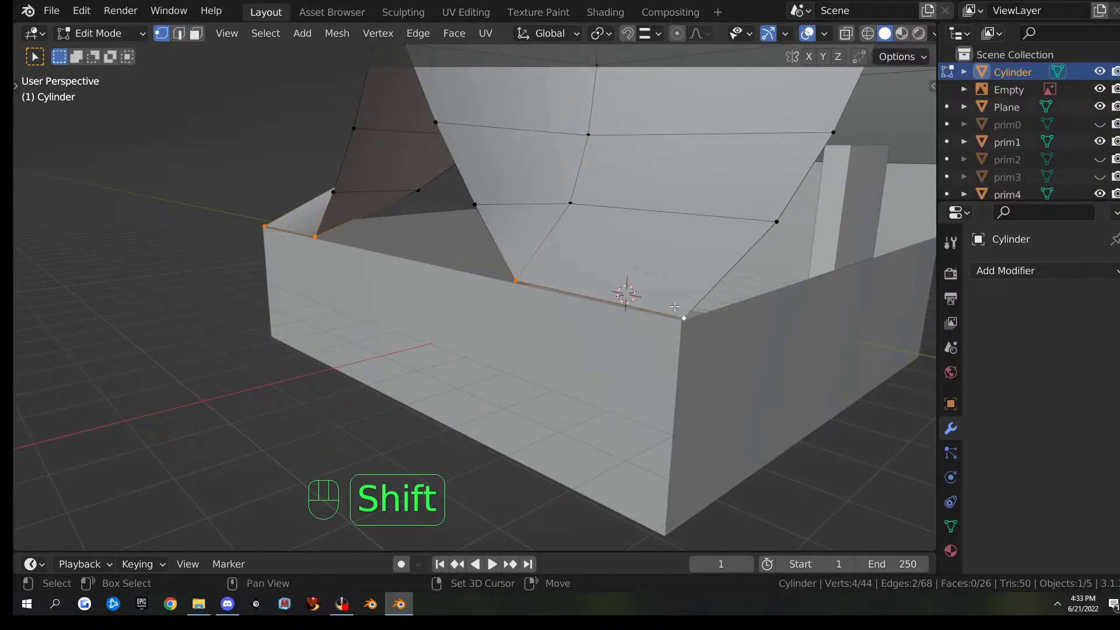
pyautogui.press('g')
pyautogui.press('x')
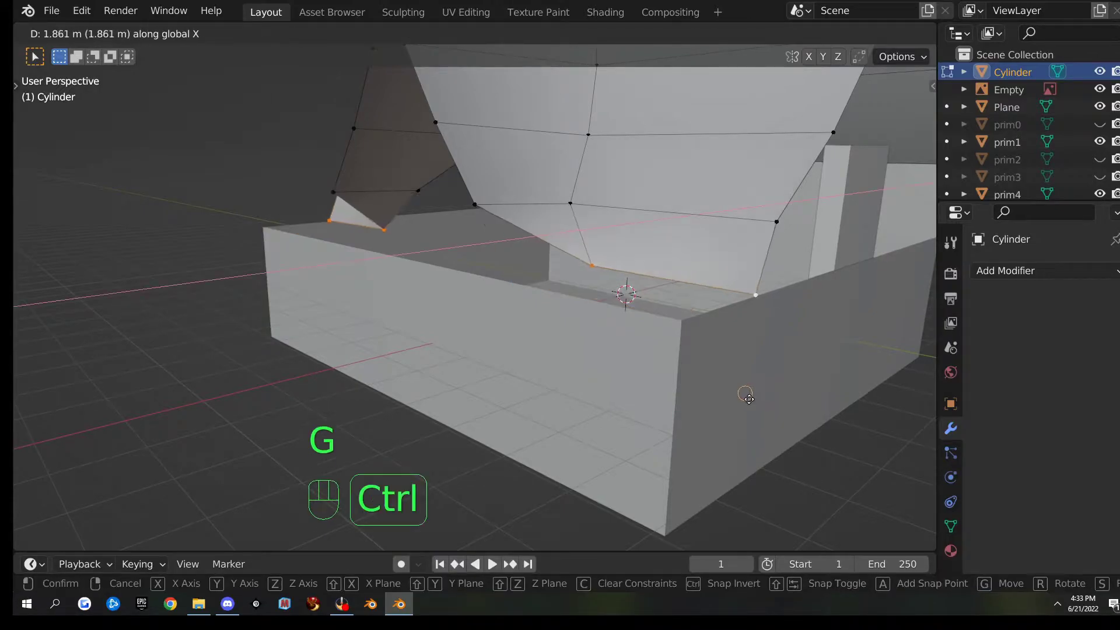
pyautogui.click(677, 320)
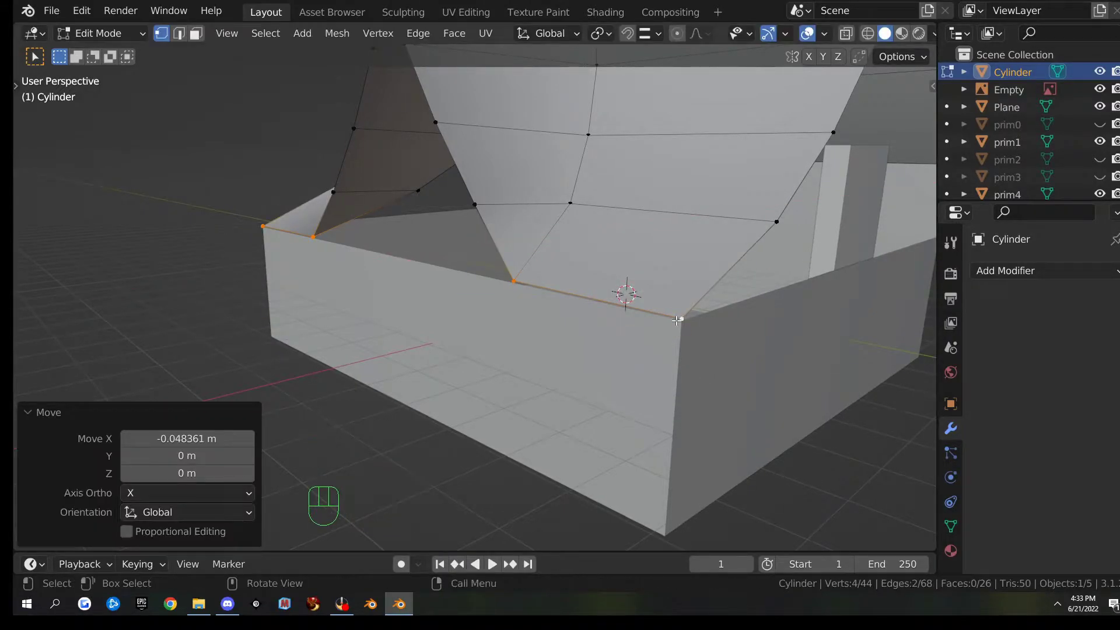
# - Lower the same four roof vertices along Z, snapping them to the wall's top edge, and leave the roof mesh
pyautogui.press('g')
pyautogui.press('z')
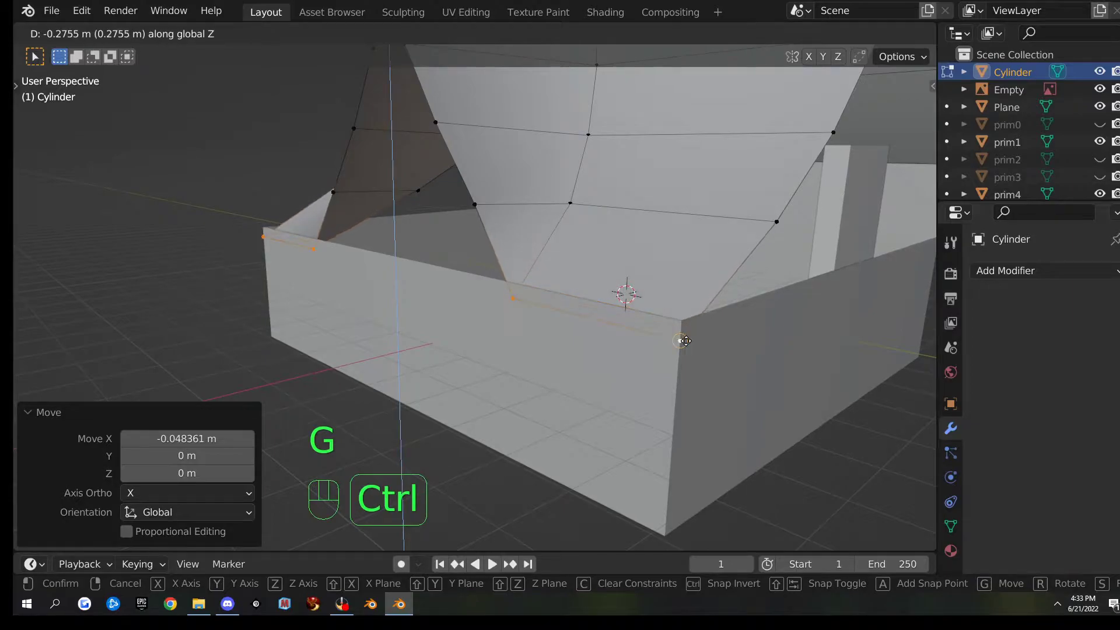
pyautogui.click(672, 316)
pyautogui.moveTo(672, 316); pyautogui.dragTo(237, 348, button='middle')
pyautogui.press('Tab')
pyautogui.click(737, 414)
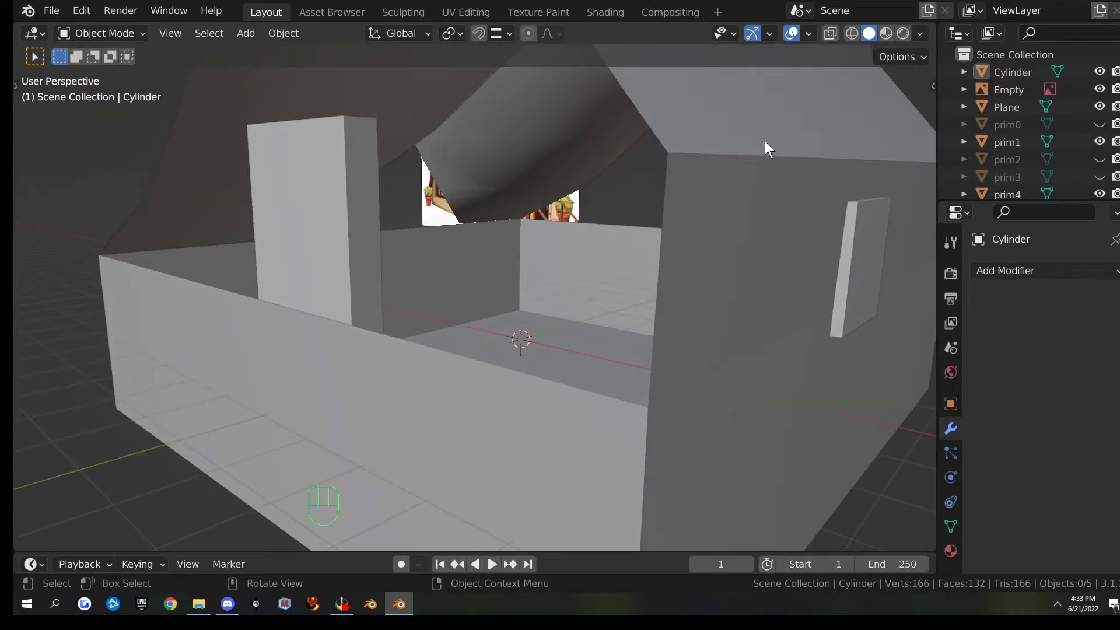
# - Switch the snap target to vertices and snap the roof's lower front corner vertex onto the adjoining wall corner
pyautogui.scroll(-5, 693, 226)
pyautogui.moveTo(693, 225); pyautogui.dragTo(752, 276, button='middle')
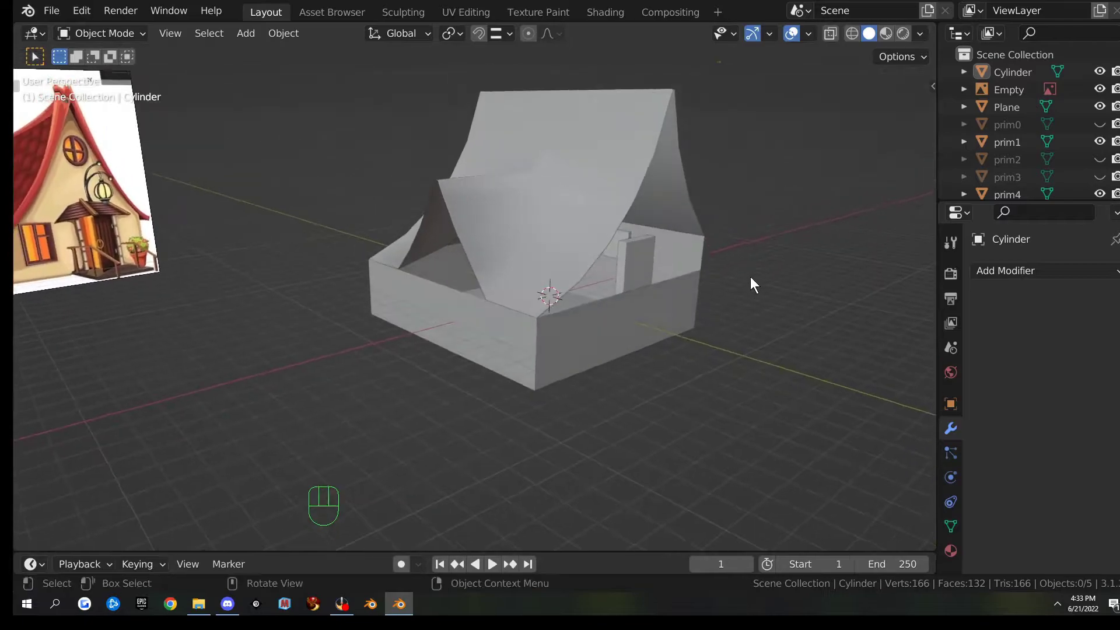
pyautogui.scroll(3, 751, 275)
pyautogui.scroll(-1, 730, 297)
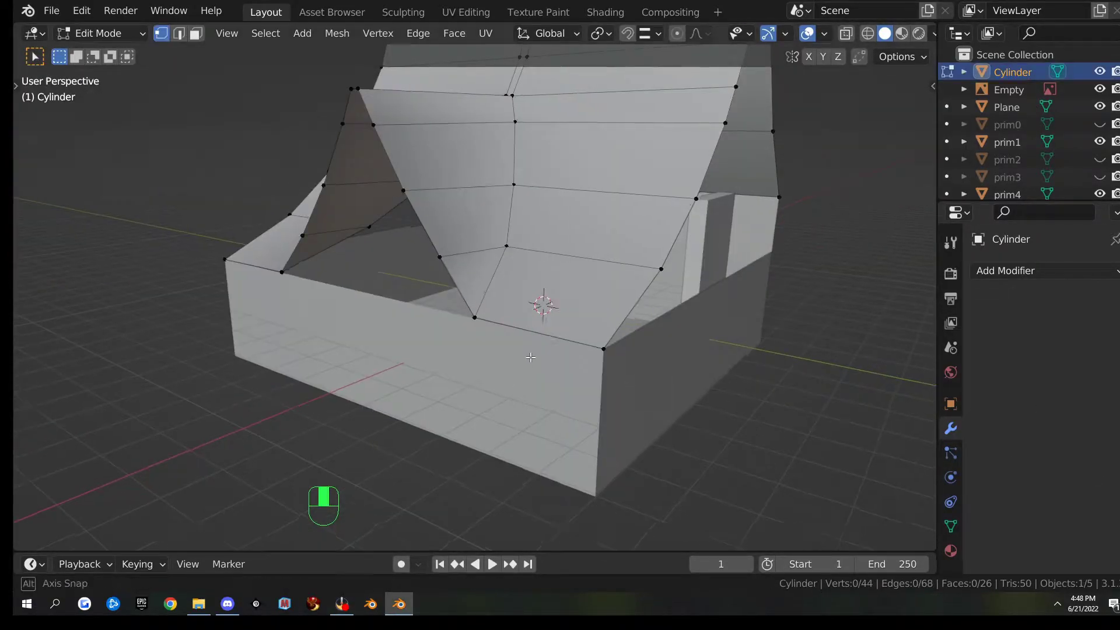
pyautogui.scroll(3, 544, 358)
pyautogui.scroll(4, 543, 358)
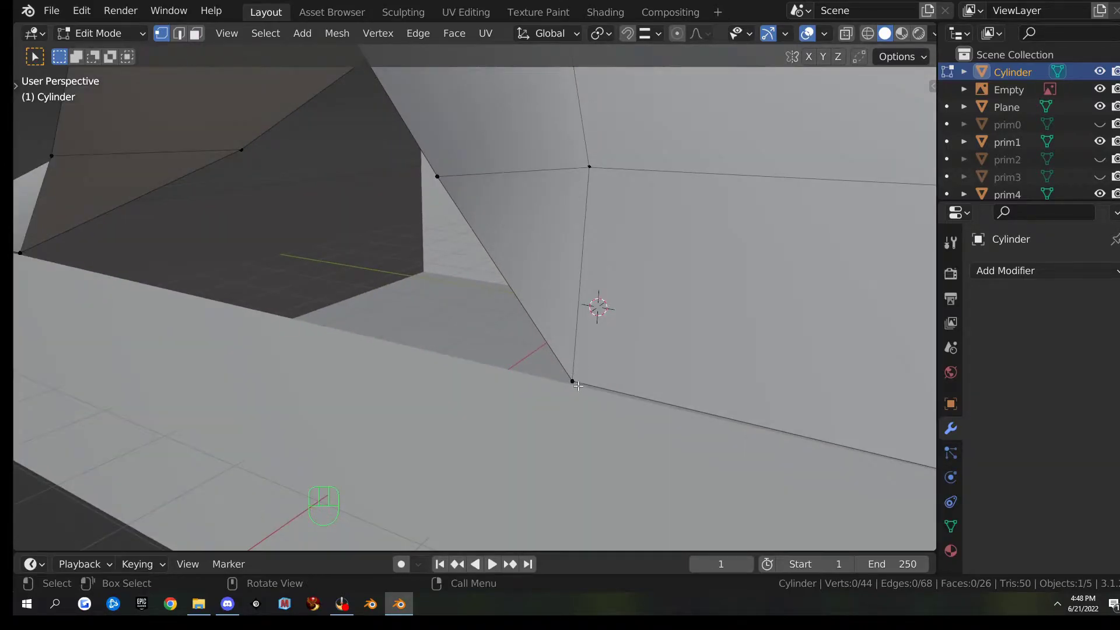
pyautogui.scroll(-2, 578, 387)
pyautogui.keyDown('shift'); pyautogui.moveTo(578, 388); pyautogui.dragTo(633, 360, button='middle'); pyautogui.keyUp('shift')
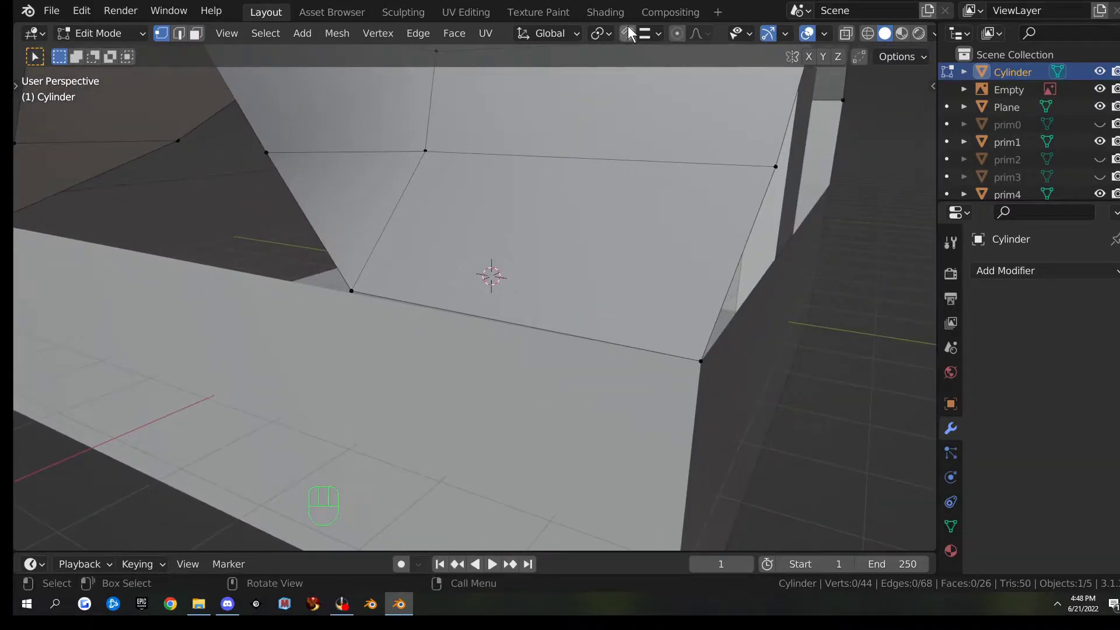
pyautogui.moveTo(642, 30); pyautogui.dragTo(612, 105)
pyautogui.moveTo(752, 382); pyautogui.dragTo(646, 370, button='middle')
pyautogui.press('g')
pyautogui.press('ctrl')
pyautogui.click(546, 372)
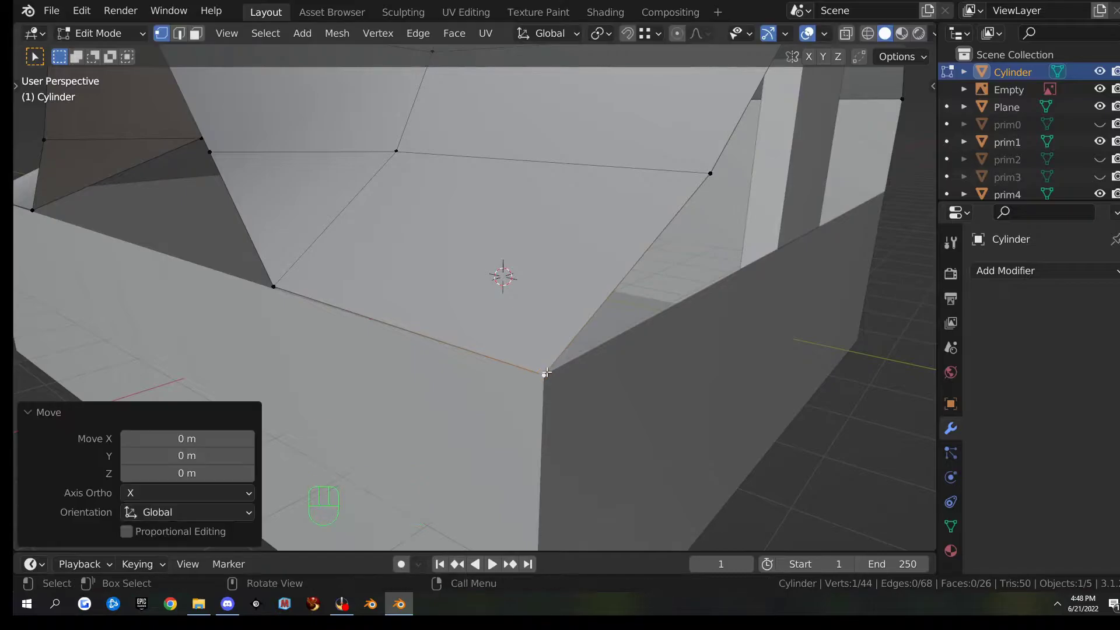
# - Snap the roof corner vertex at the opposite end of the front wall onto its wall corner
pyautogui.moveTo(365, 326); pyautogui.dragTo(331, 364, button='middle')
pyautogui.click(303, 411)
pyautogui.press('g')
pyautogui.press('ctrl')
pyautogui.click(294, 416)
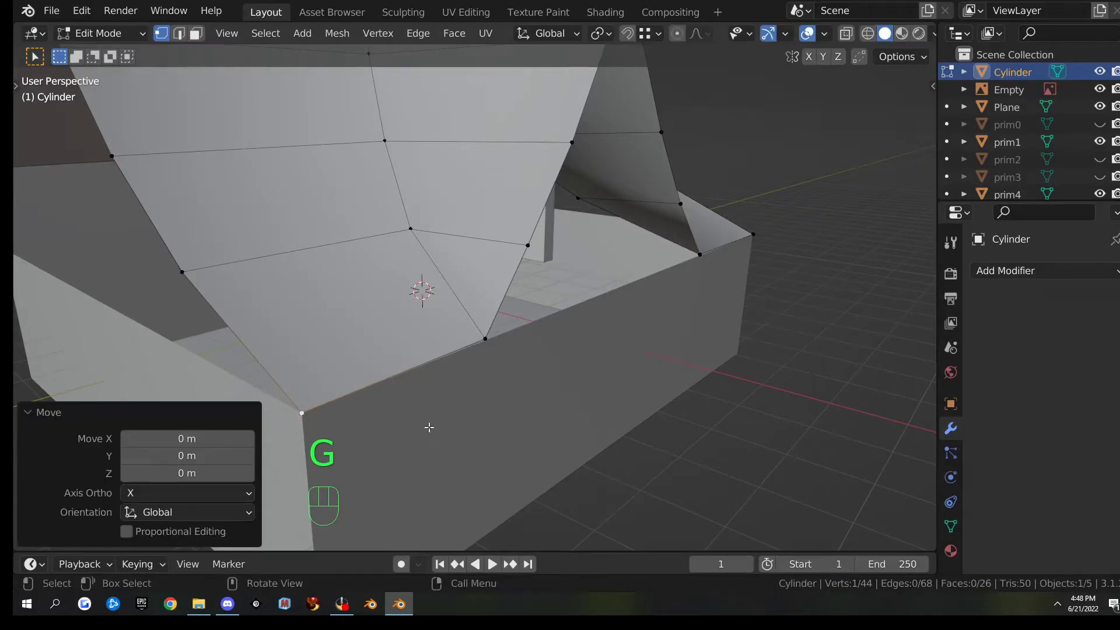
# - Lower the neighbouring gable base vertex 0.021 m along Z and align it along X, snapping both moves to the corner vertex
pyautogui.click(485, 349)
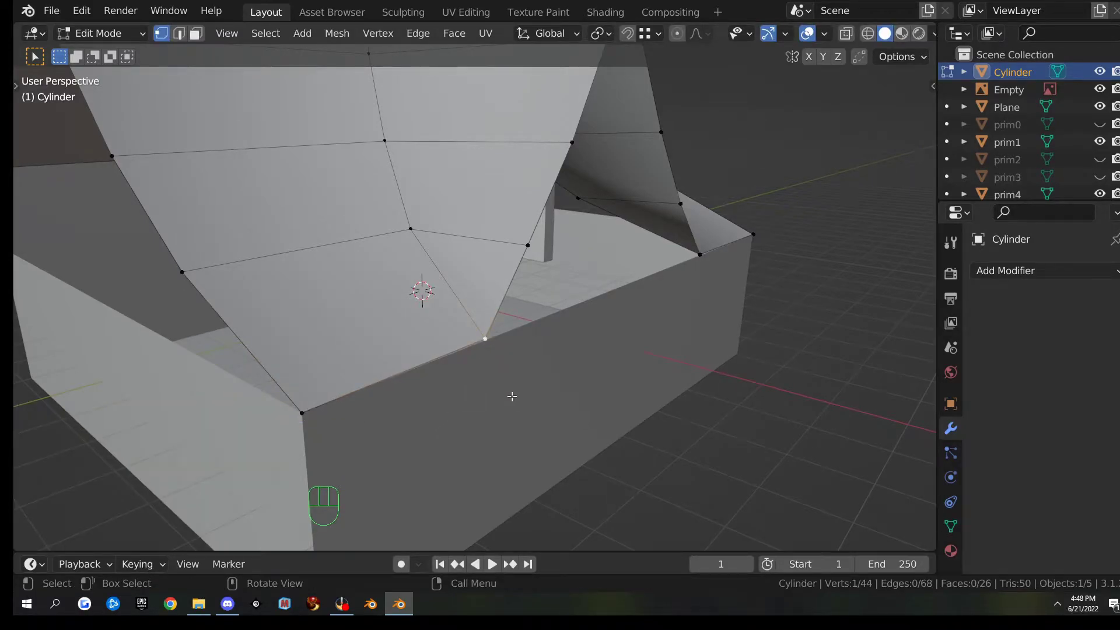
pyautogui.press('g')
pyautogui.press('z')
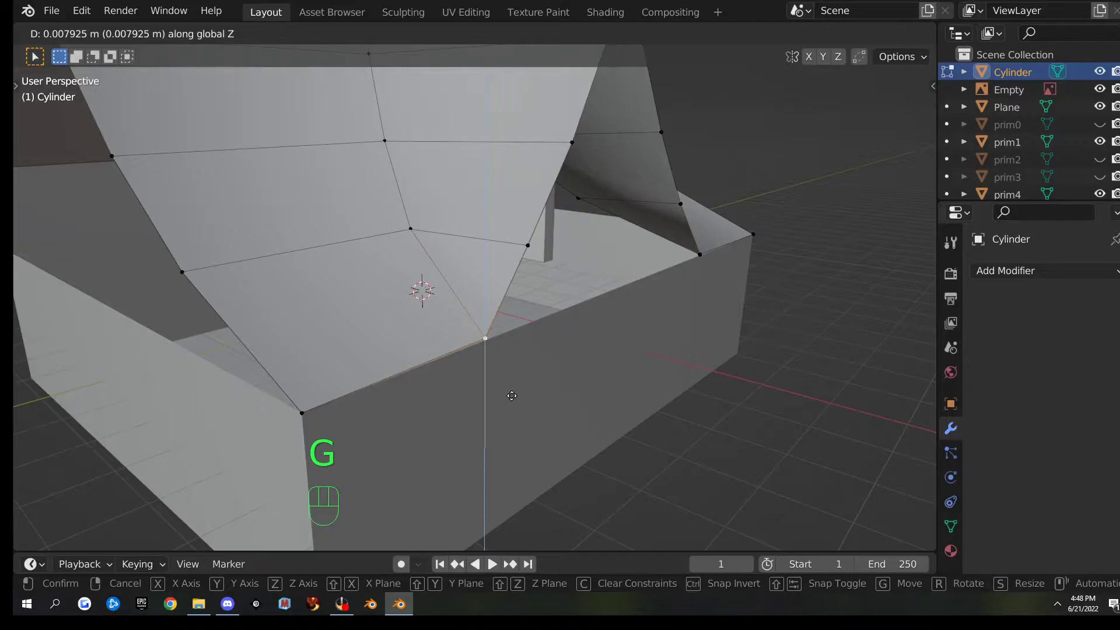
pyautogui.keyDown('ctrl'); pyautogui.click(299, 412); pyautogui.keyUp('ctrl')
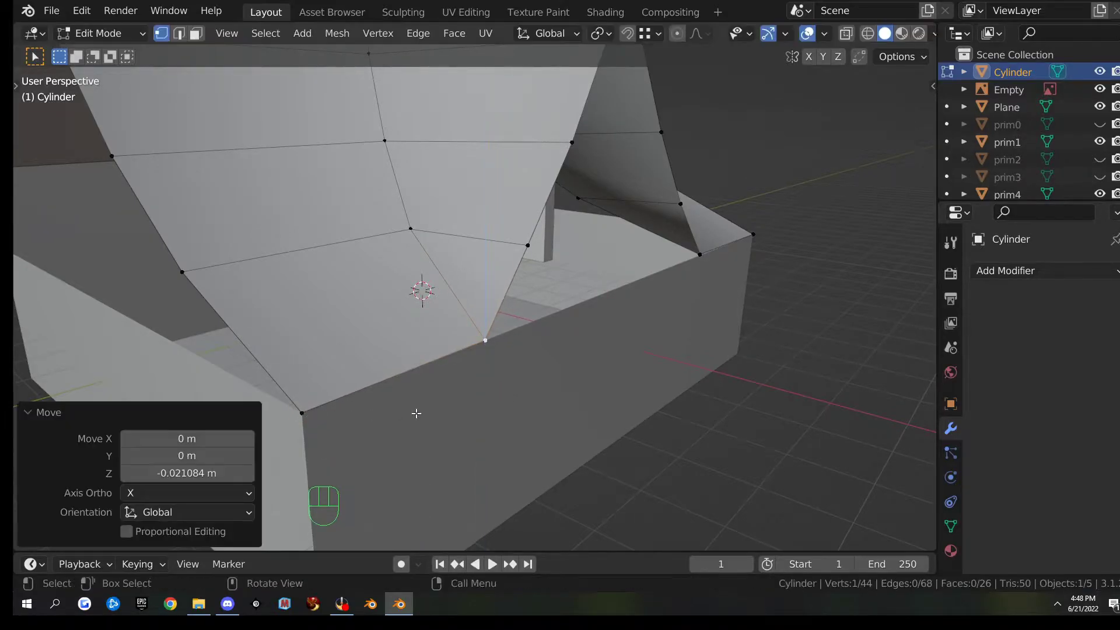
pyautogui.press('g')
pyautogui.press('x')
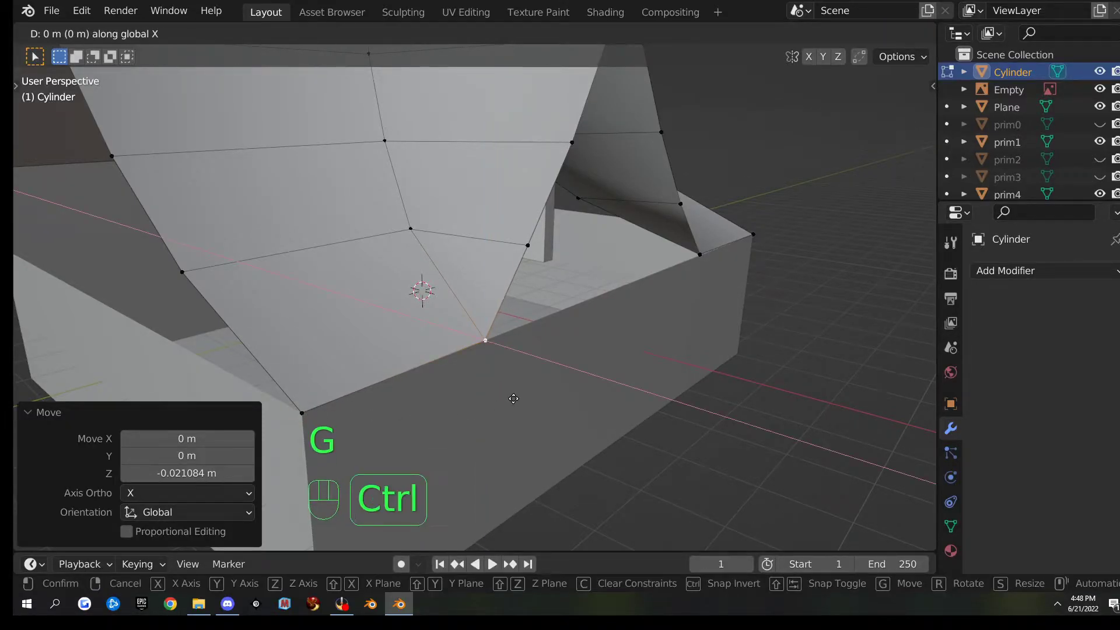
pyautogui.keyDown('ctrl'); pyautogui.click(303, 415); pyautogui.keyUp('ctrl')
pyautogui.scroll(4, 509, 397)
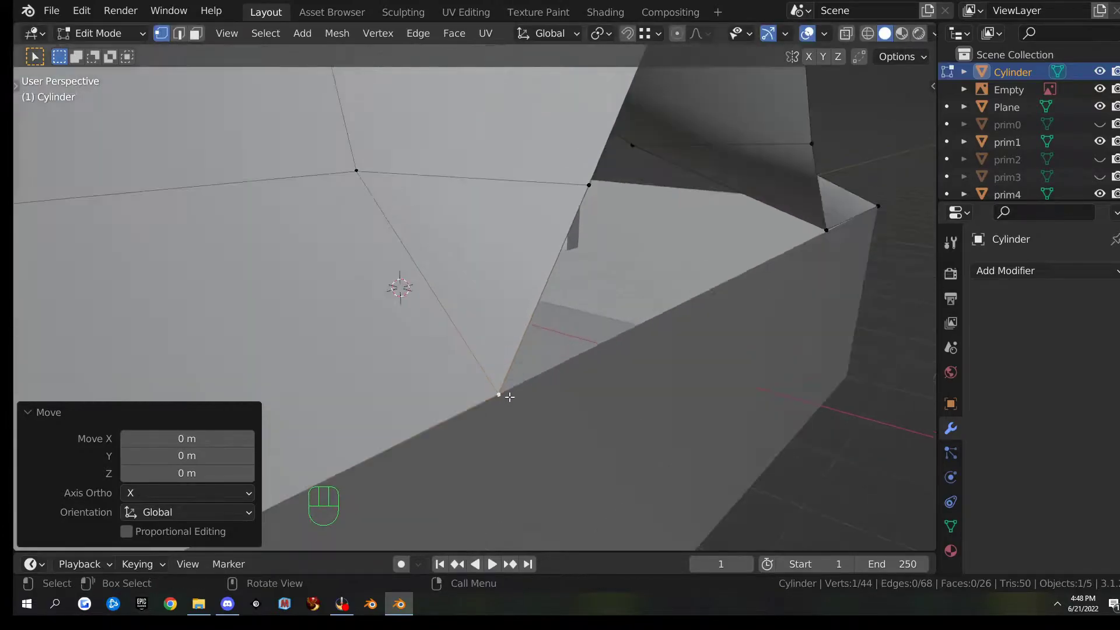
pyautogui.moveTo(516, 403); pyautogui.dragTo(467, 378, button='middle')
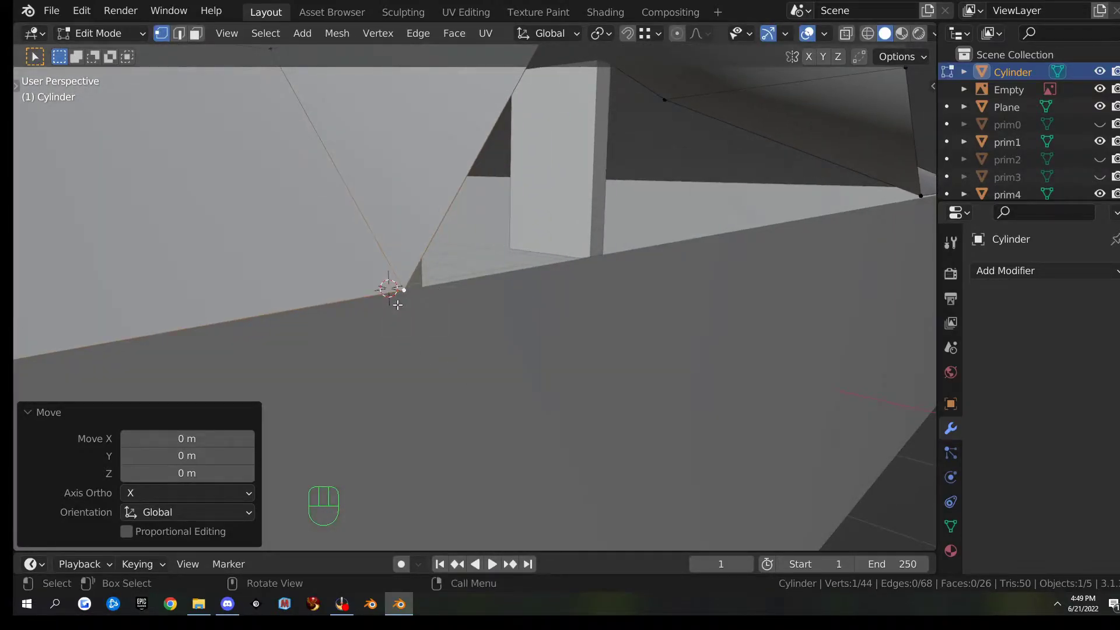
# - Lower the gable's other base vertex 0.021 m along Z, snapping it to the height of the nearest corner vertex
pyautogui.scroll(-5, 847, 316)
pyautogui.moveTo(849, 316); pyautogui.dragTo(544, 335, button='middle')
pyautogui.scroll(4, 540, 337)
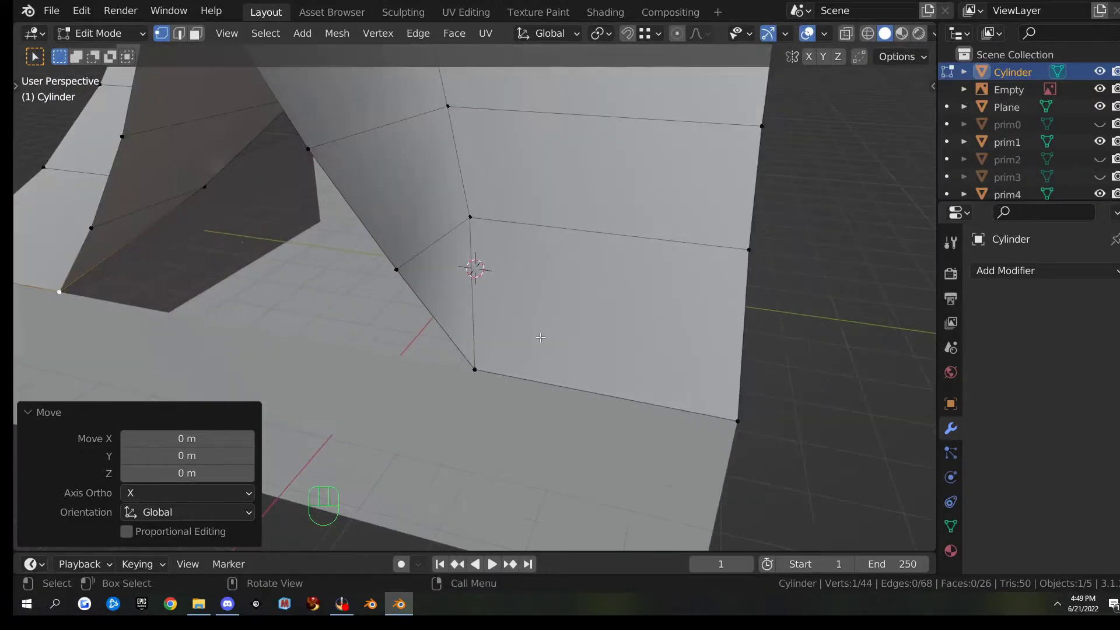
pyautogui.click(473, 369)
pyautogui.press('g')
pyautogui.press('z')
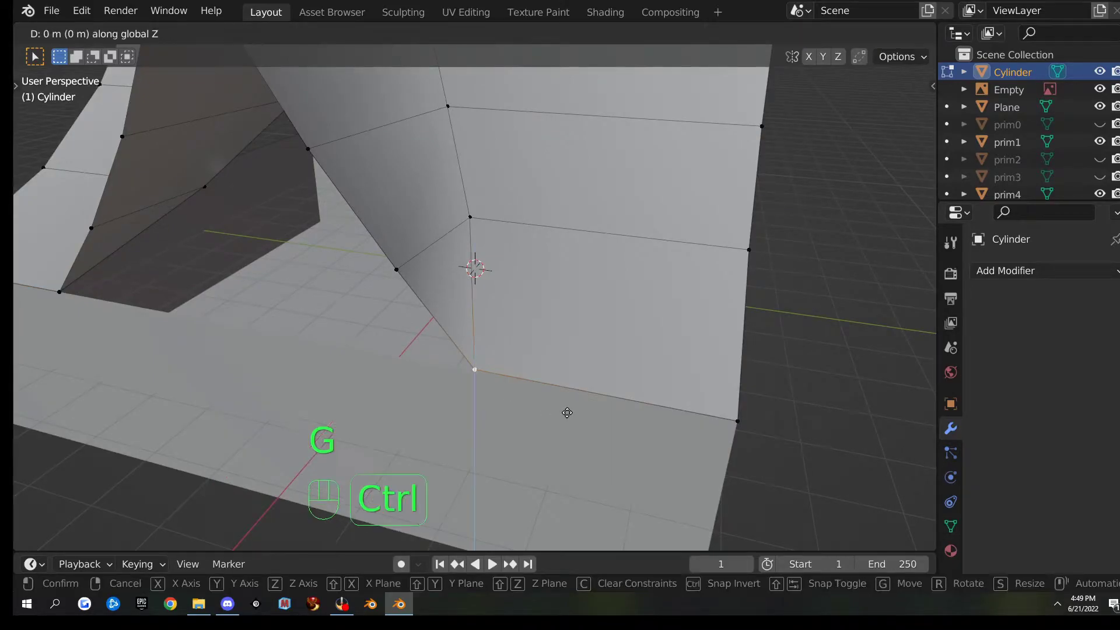
pyautogui.click(713, 426)
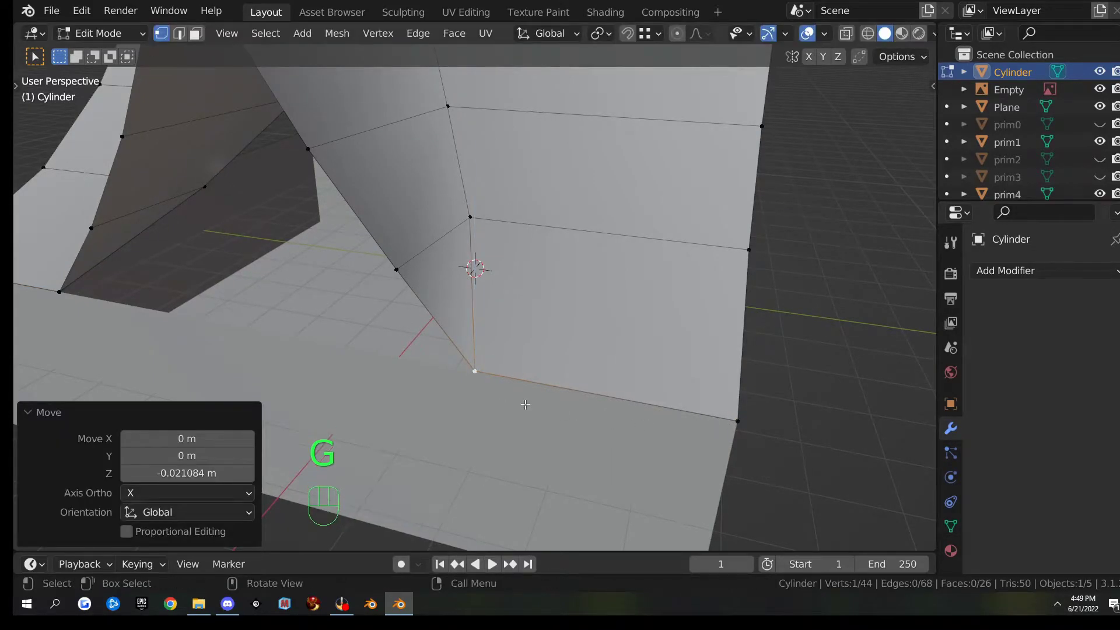
# - Align that second gable base vertex with the nearest corner vertex along X using snapping
pyautogui.press('g')
pyautogui.press('x')
pyautogui.press('ctrl')
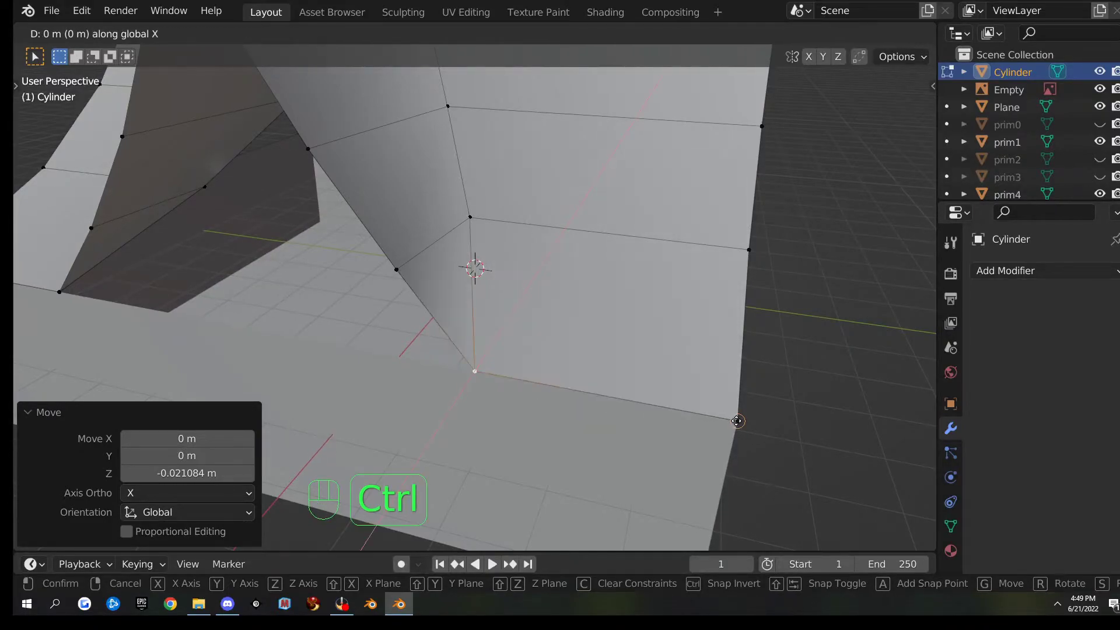
pyautogui.click(530, 409)
pyautogui.scroll(5, 529, 409)
pyautogui.moveTo(530, 409)
pyautogui.mouseDown(button='middle')
pyautogui.moveTo(527, 390)
pyautogui.moveTo(518, 396)
pyautogui.mouseUp(button='middle')
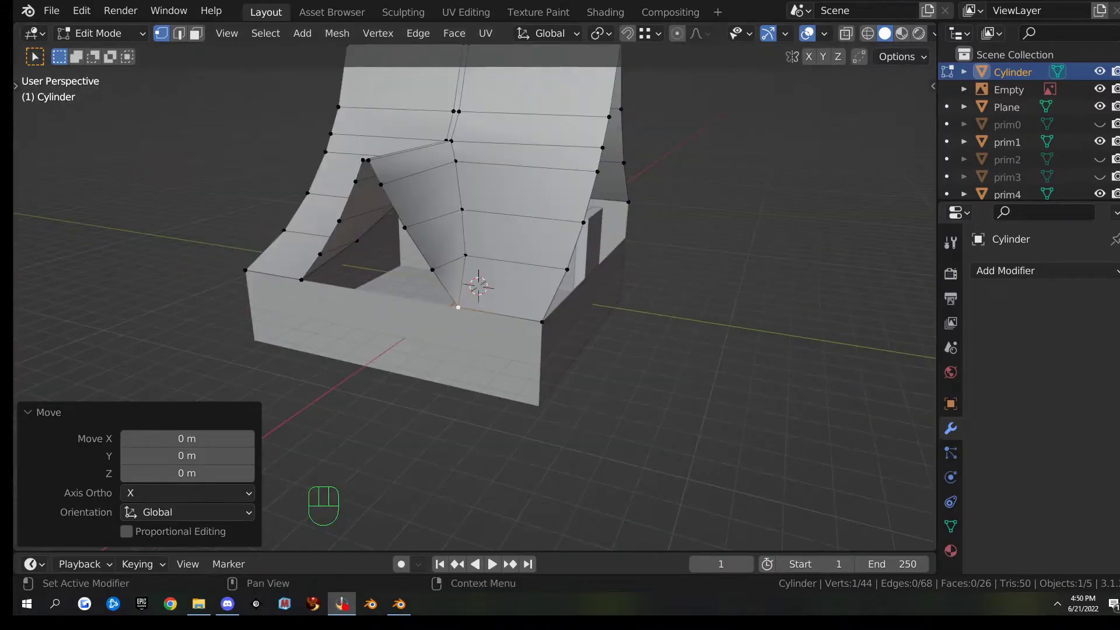
# - Leave the roof mesh and open the base wall mesh for editing
pyautogui.moveTo(499, 325); pyautogui.dragTo(520, 306, button='middle')
pyautogui.press('Tab')
pyautogui.click(469, 315)
pyautogui.press('Tab')
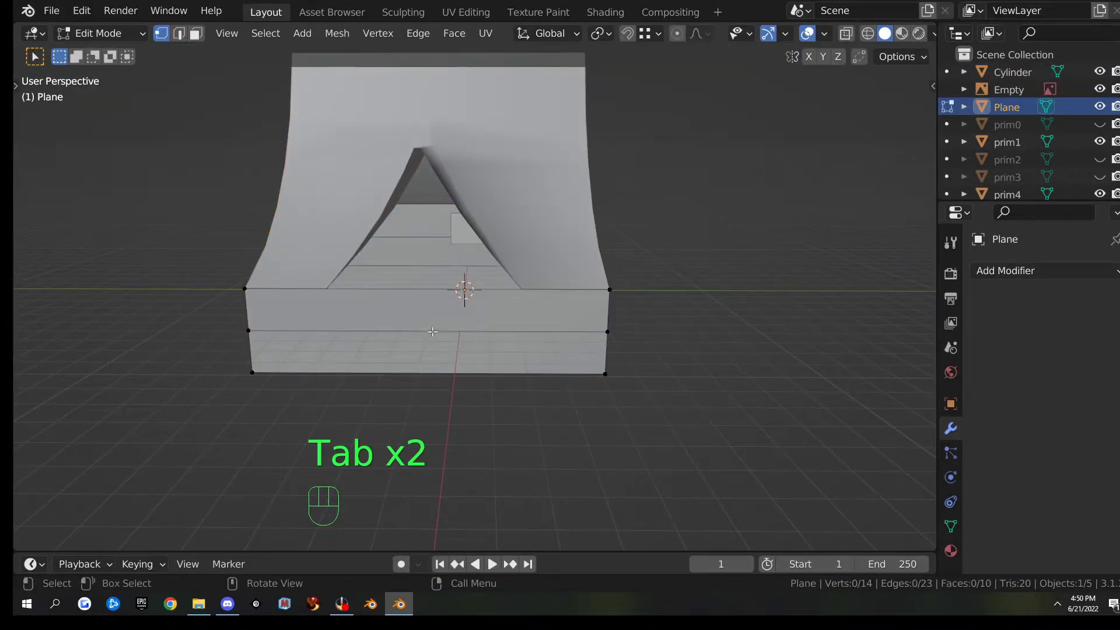
# - Add two evenly spaced vertical loop cuts across the front wall, without sliding them
pyautogui.scroll(3, 440, 363)
pyautogui.hotkey('ctrl', 'r')
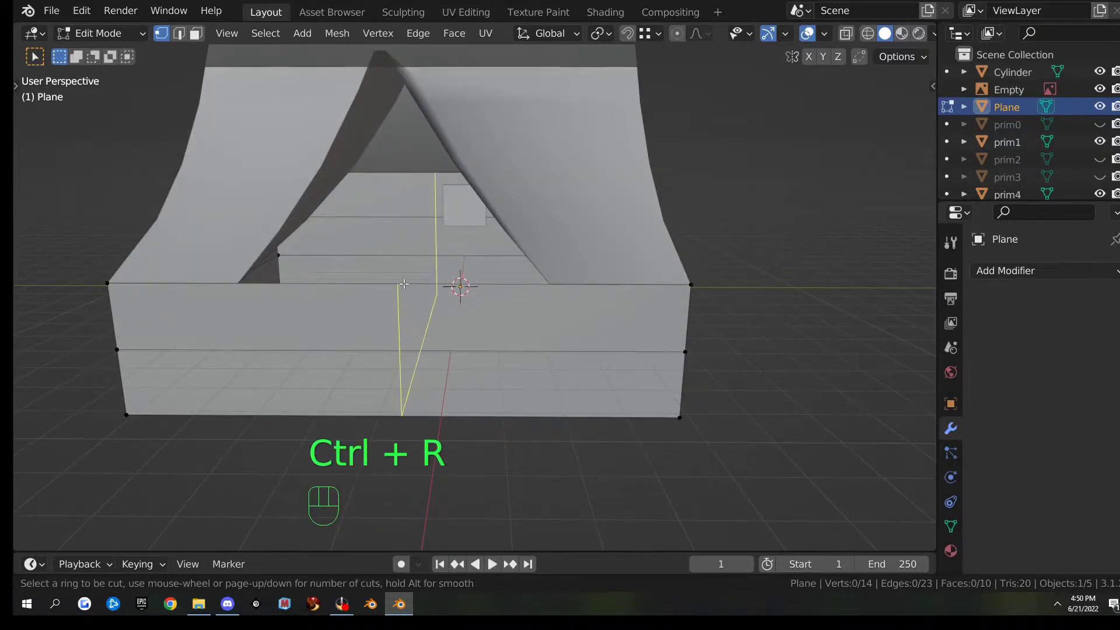
pyautogui.scroll(1, 403, 284)
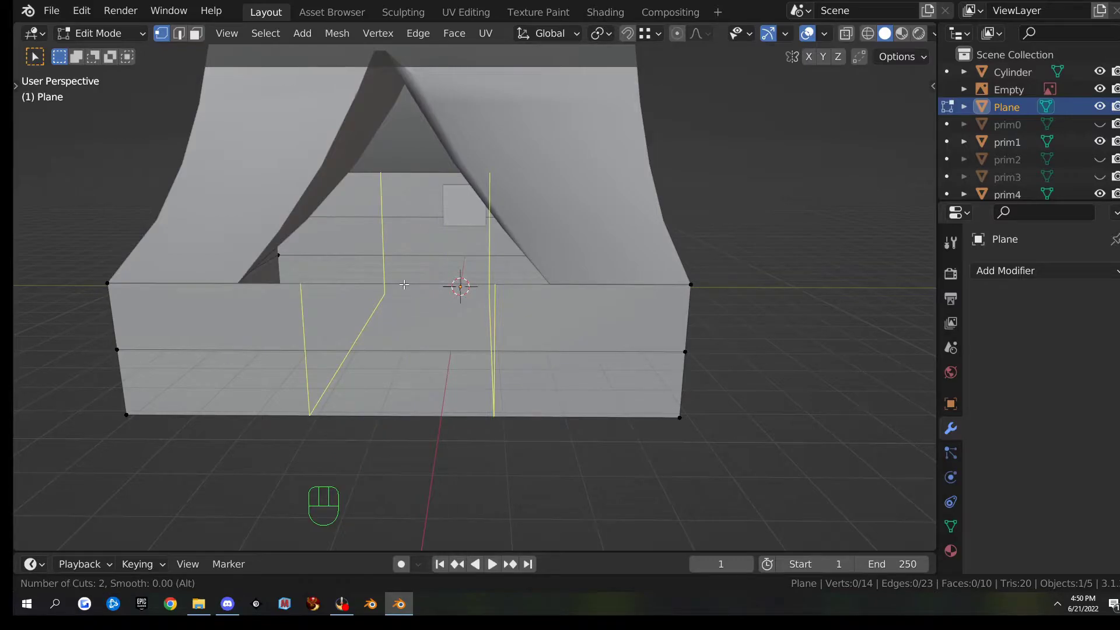
pyautogui.click(404, 284)
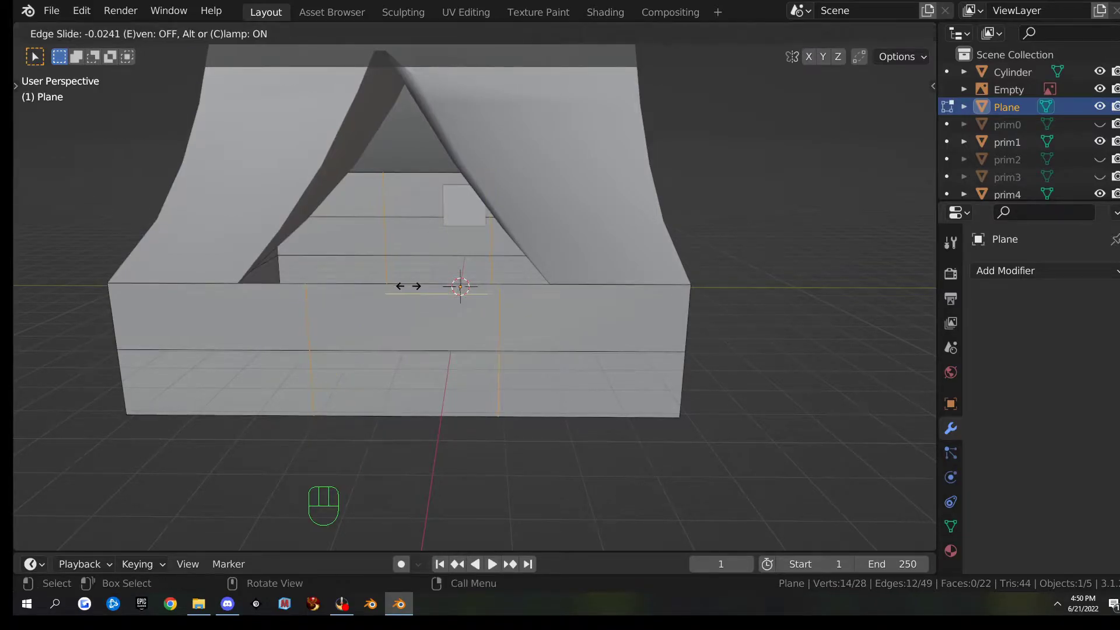
pyautogui.rightClick(413, 303)
# - Move one of the new edge loops 1.2994 m along Y, snapping it to the gable's nearest base vertex
pyautogui.moveTo(391, 344); pyautogui.dragTo(409, 334, button='middle')
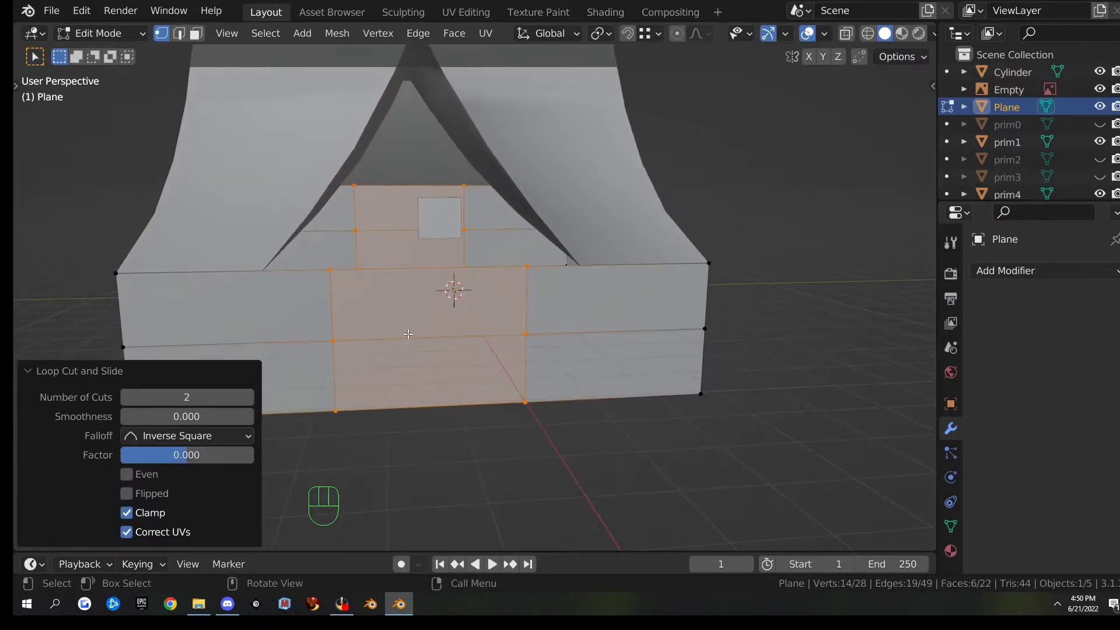
pyautogui.keyDown('alt'); pyautogui.click(333, 302); pyautogui.keyUp('alt')
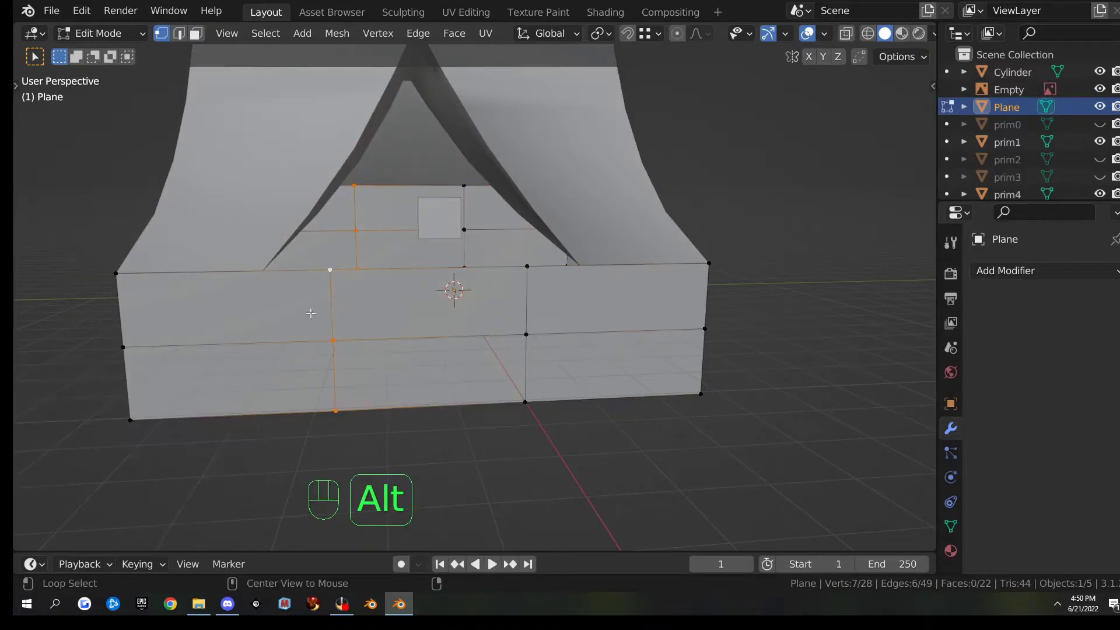
pyautogui.press('g')
pyautogui.press('y')
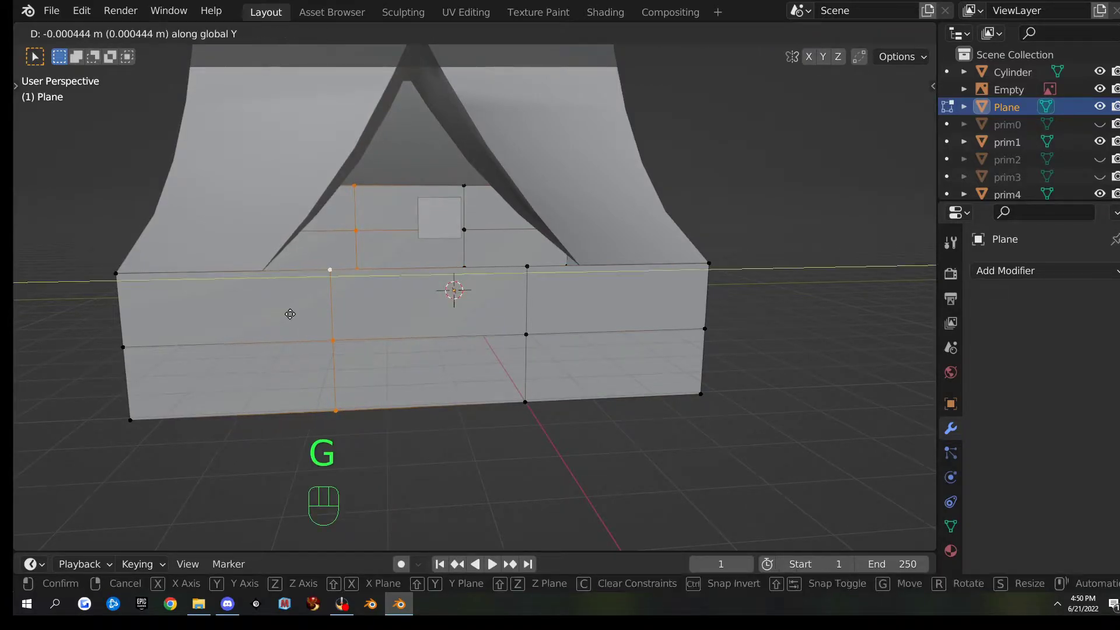
pyautogui.keyDown('ctrl'); pyautogui.click(270, 294); pyautogui.keyUp('ctrl')
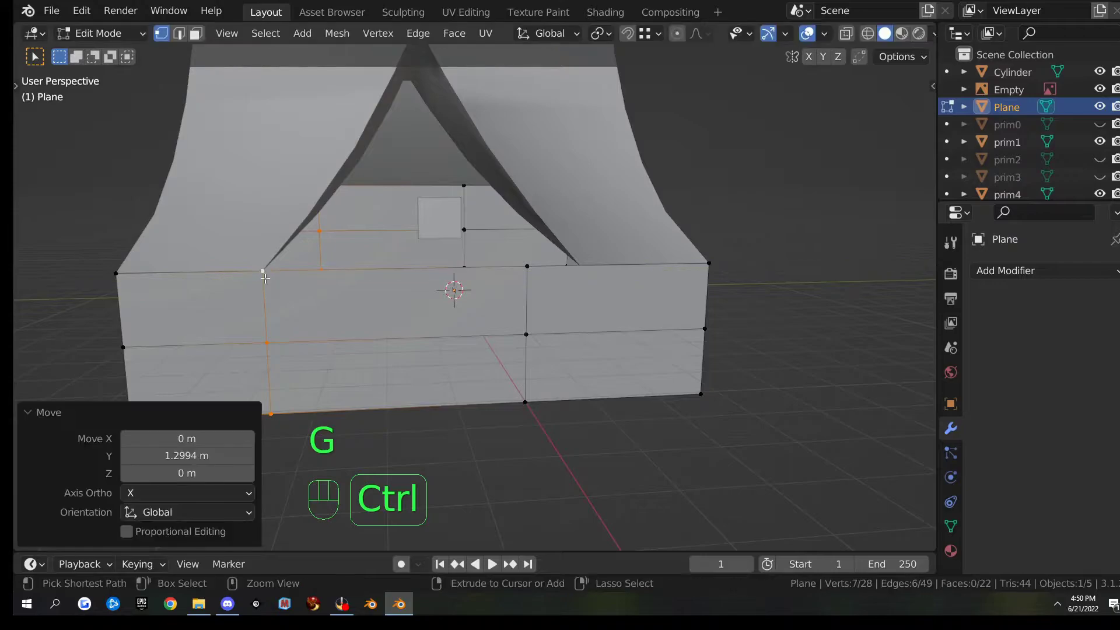
# - Move the other edge loop -1.125 m along Y, snapping it to the gable's opposite base vertex, and leave the wall mesh
pyautogui.keyDown('alt'); pyautogui.click(525, 300); pyautogui.keyUp('alt')
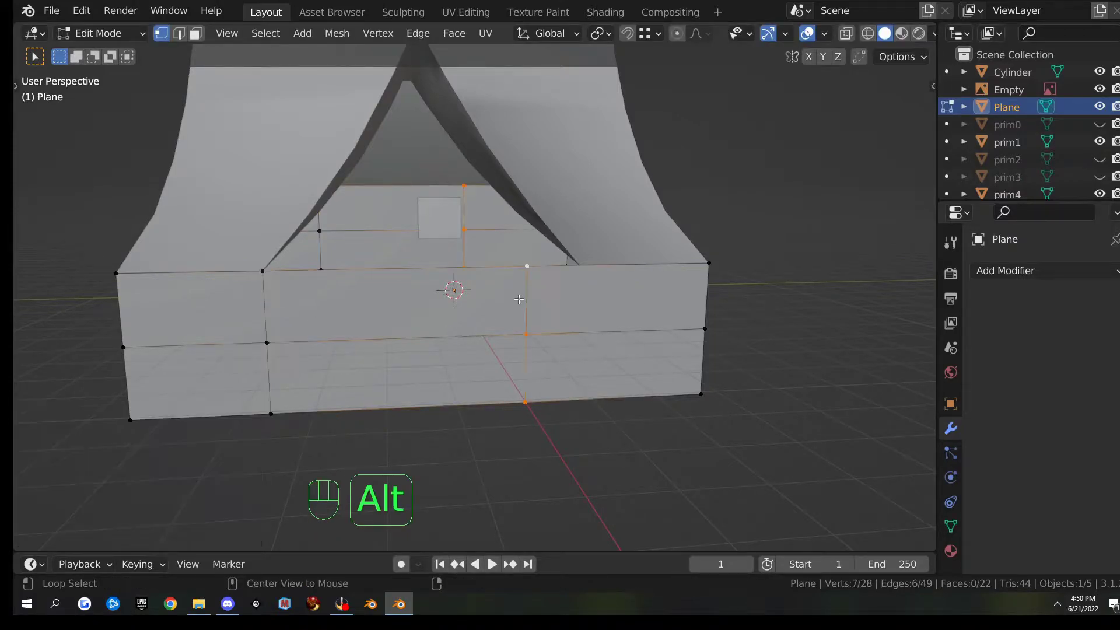
pyautogui.press('g')
pyautogui.press('y')
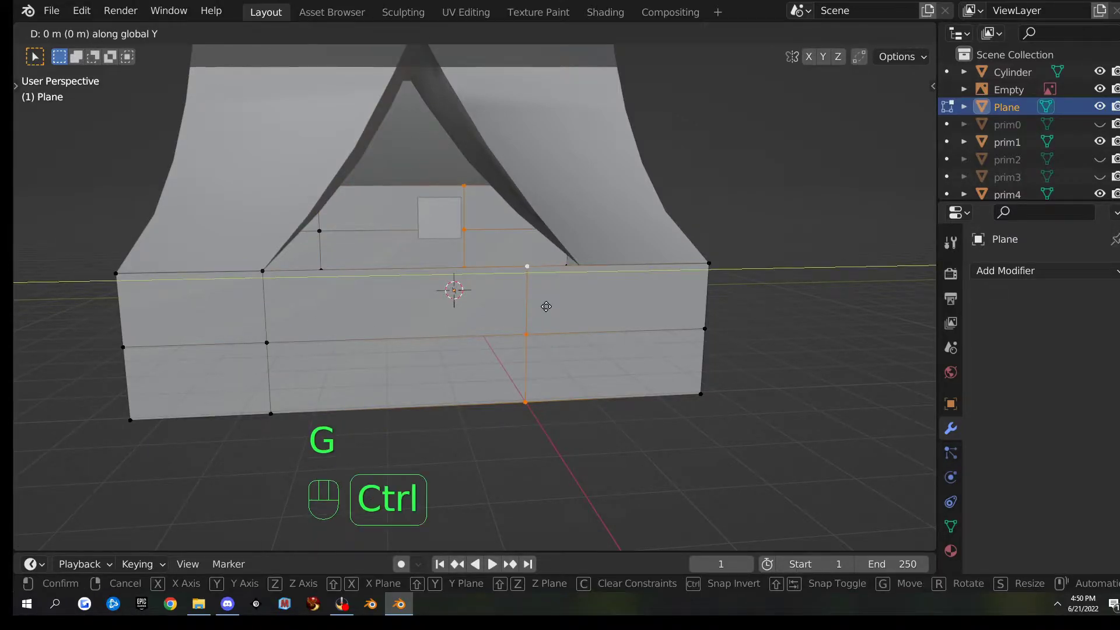
pyautogui.keyDown('ctrl'); pyautogui.click(581, 263); pyautogui.keyUp('ctrl')
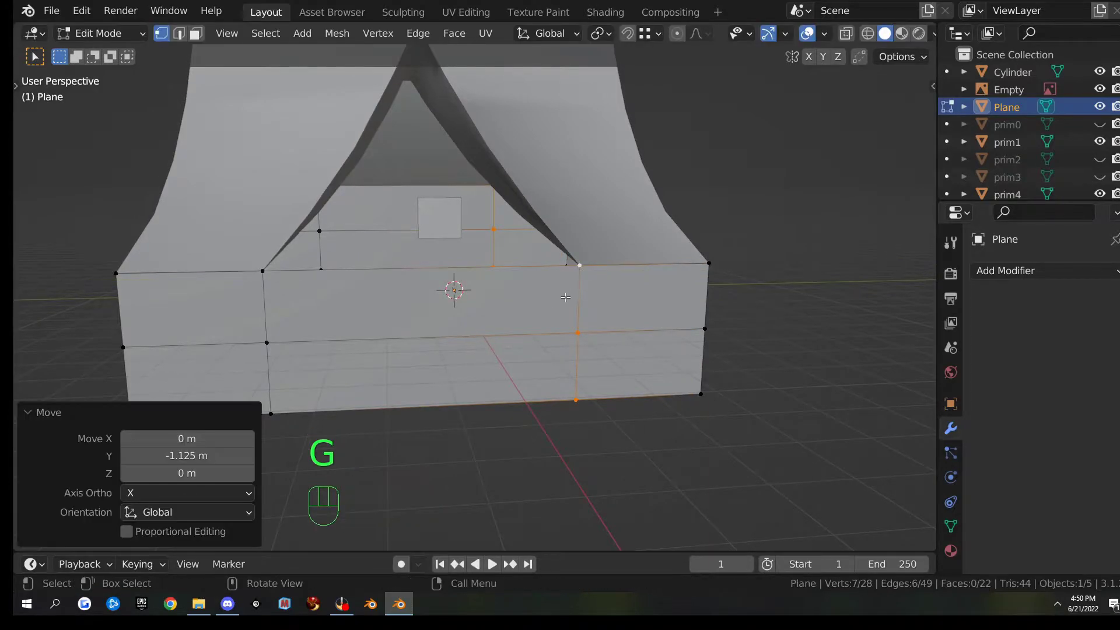
pyautogui.scroll(-3, 486, 295)
pyautogui.moveTo(315, 267); pyautogui.dragTo(770, 402, button='middle')
pyautogui.press('Tab')
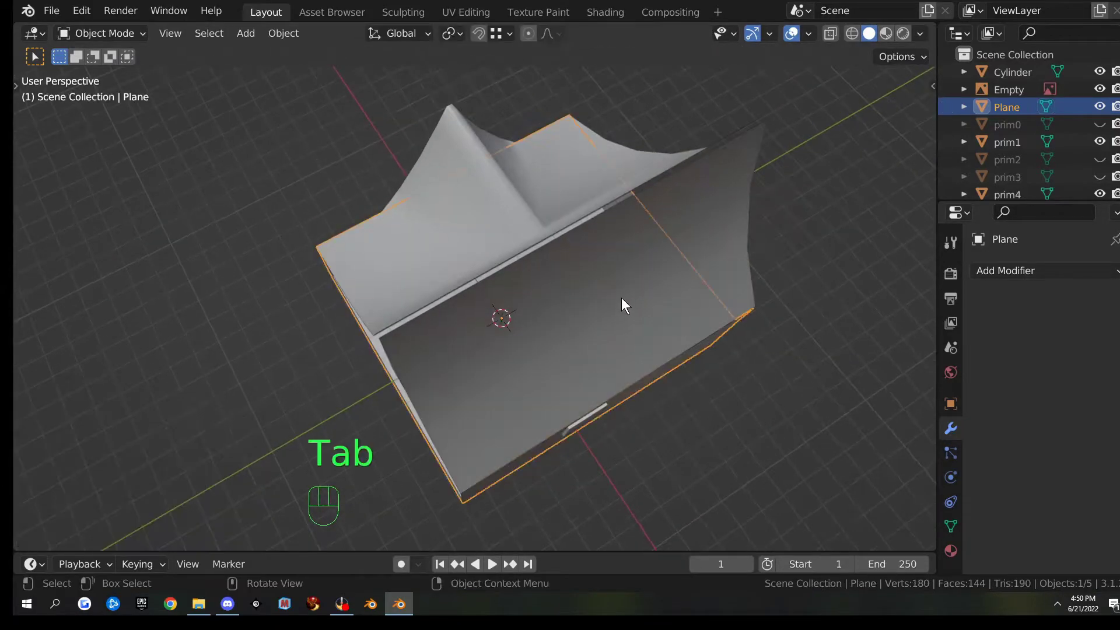
# - Select the roof, open its mesh for editing, and bring its long rear slope into view
pyautogui.click(596, 276)
pyautogui.moveTo(564, 342); pyautogui.dragTo(698, 300, button='middle')
pyautogui.press('Tab')
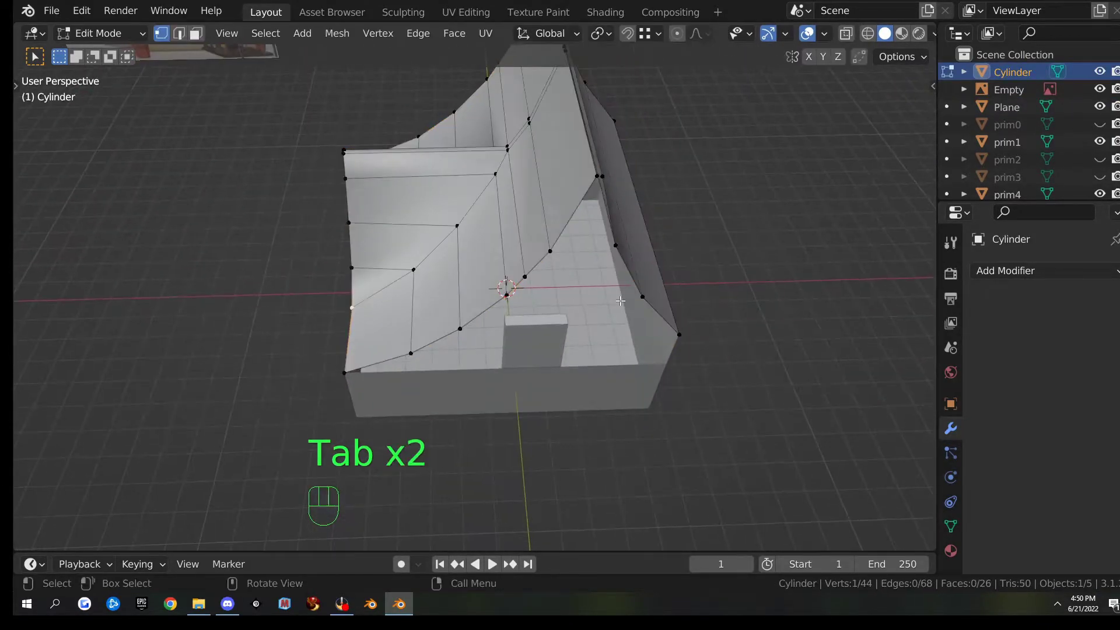
pyautogui.keyDown('shift'); pyautogui.moveTo(624, 301); pyautogui.dragTo(559, 331, button='middle'); pyautogui.keyUp('shift')
pyautogui.moveTo(567, 276); pyautogui.dragTo(428, 294, button='middle')
pyautogui.hotkey('ctrl', 'r')
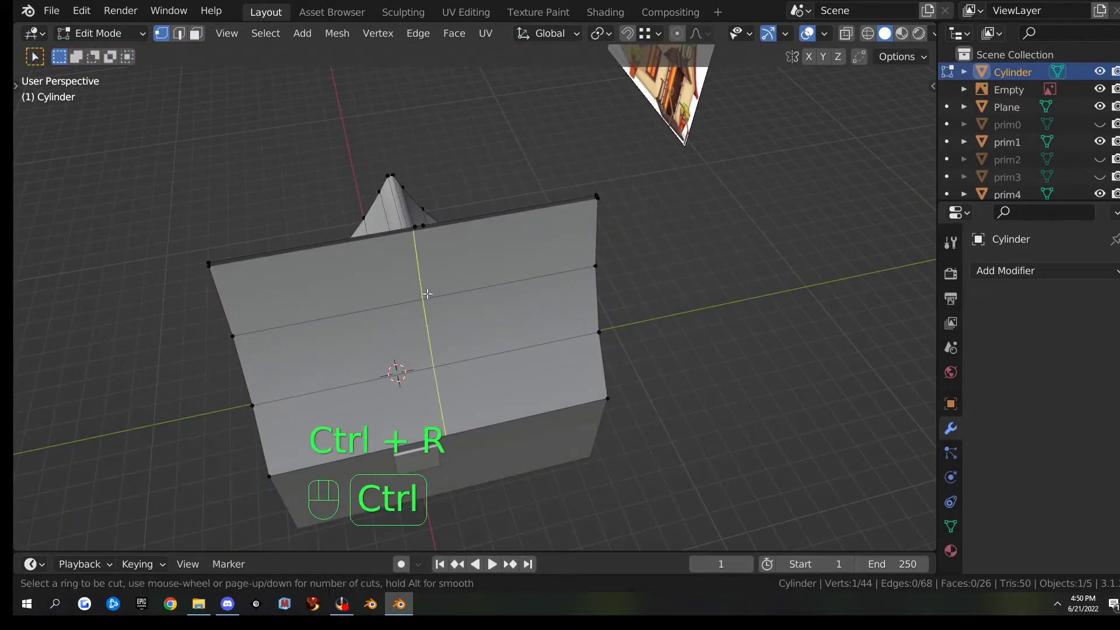
pyautogui.scroll(1, 427, 294)
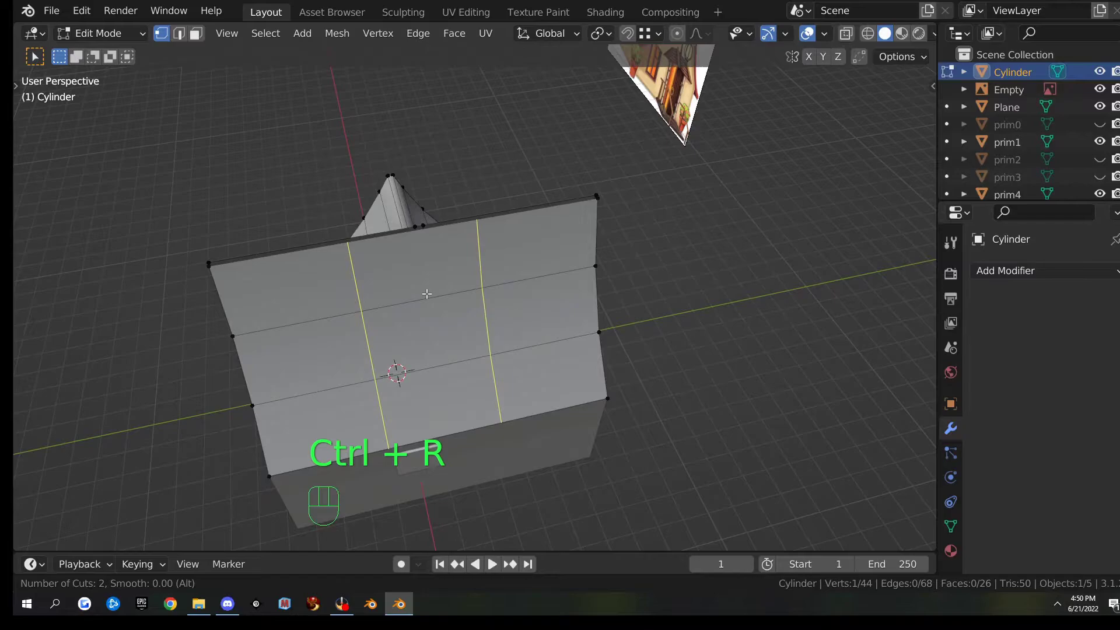
pyautogui.rightClick(443, 286)
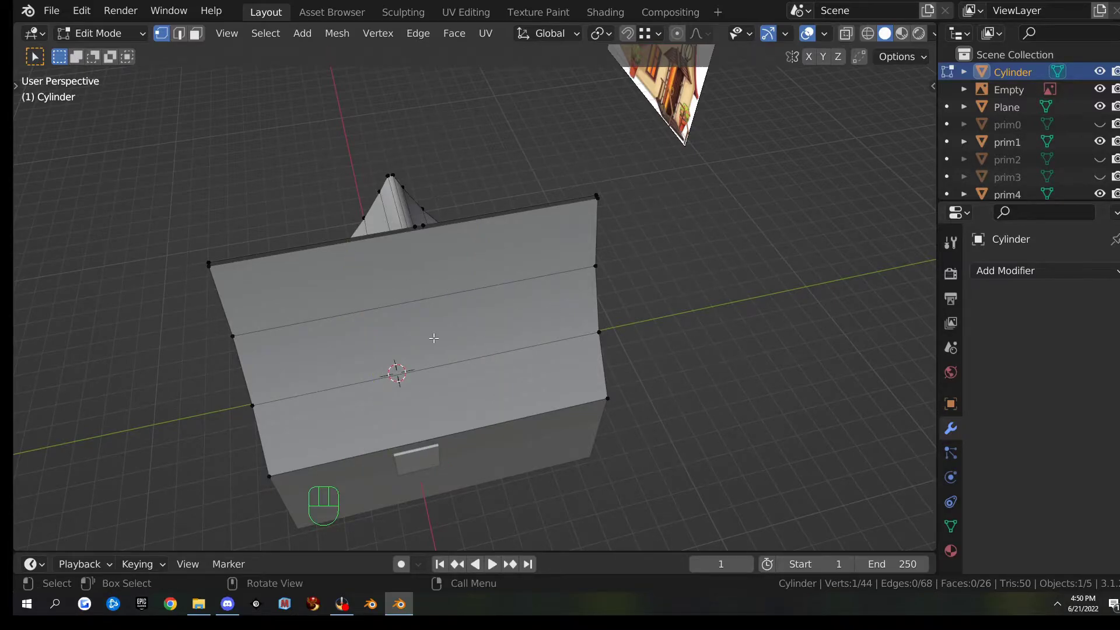
# - Add two evenly spaced loop cuts running from ridge to eave across the rear roof slope, without sliding them
pyautogui.hotkey('ctrl', 'r')
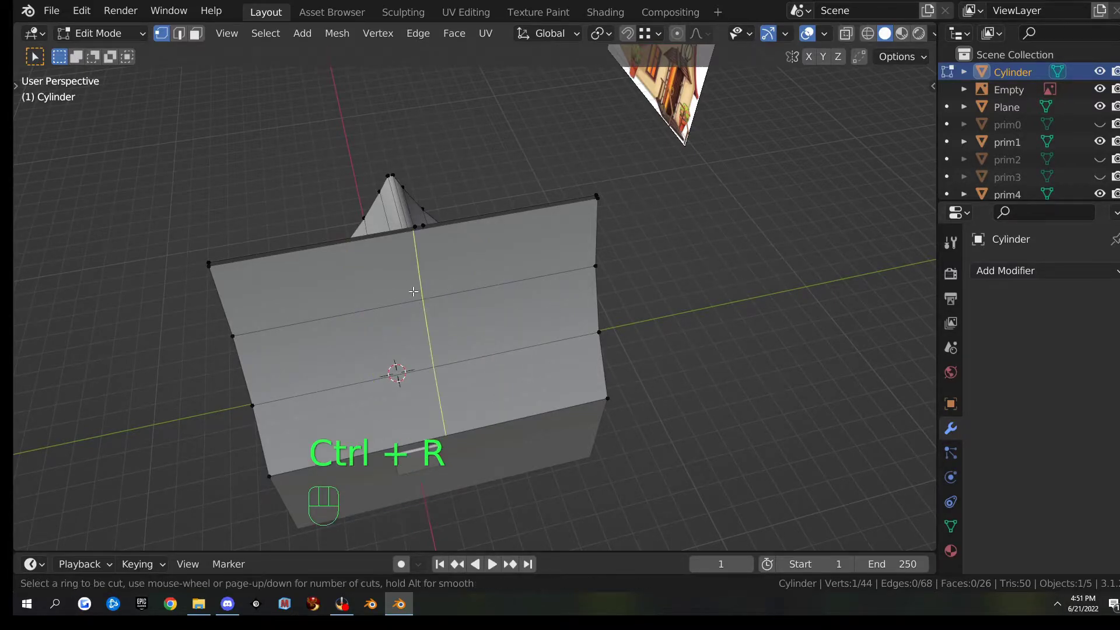
pyautogui.scroll(1, 415, 294)
pyautogui.click(416, 295)
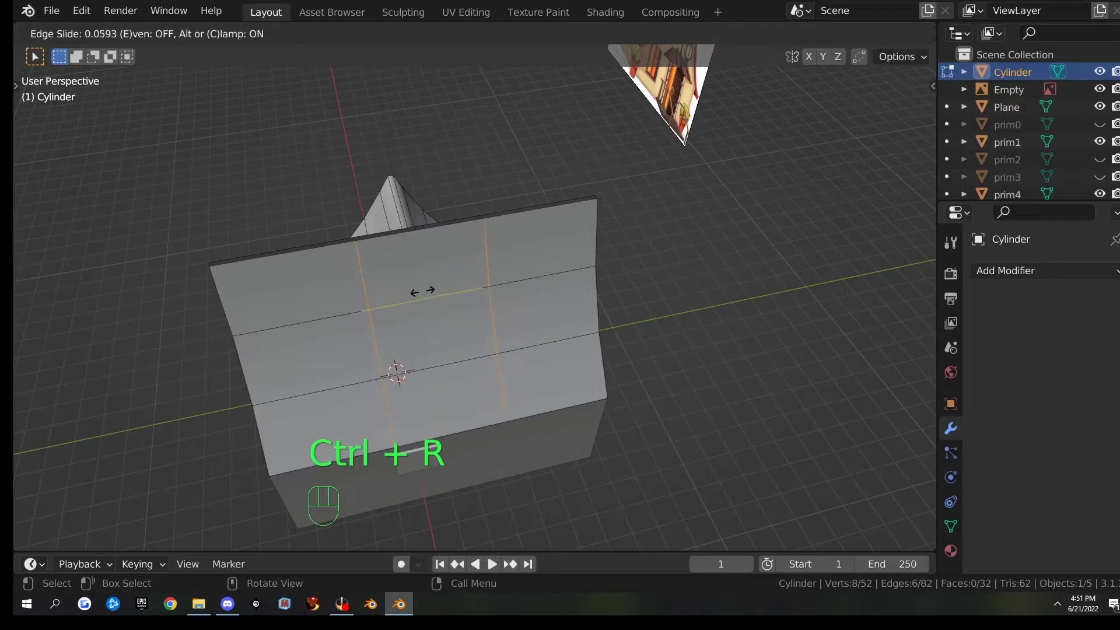
pyautogui.rightClick(434, 292)
pyautogui.press('super')
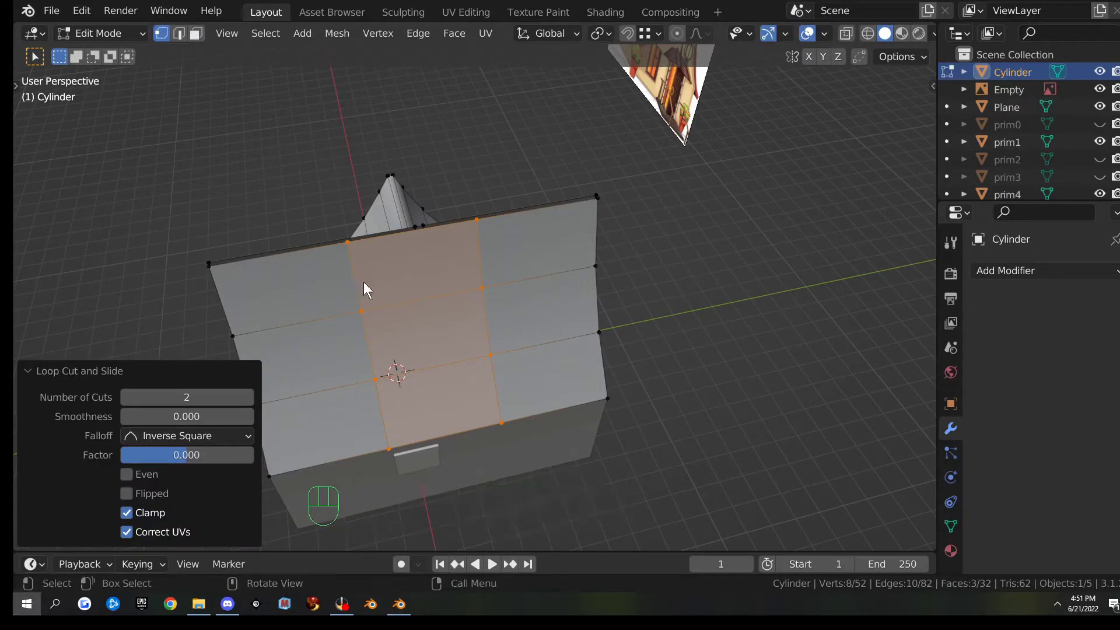
# - Move one of the rear slope's new edge loops 2.087 m along Y, snapping it to the nearer vertex where the gables' ridges meet
pyautogui.click(388, 284)
pyautogui.keyDown('alt'); pyautogui.click(359, 281); pyautogui.keyUp('alt')
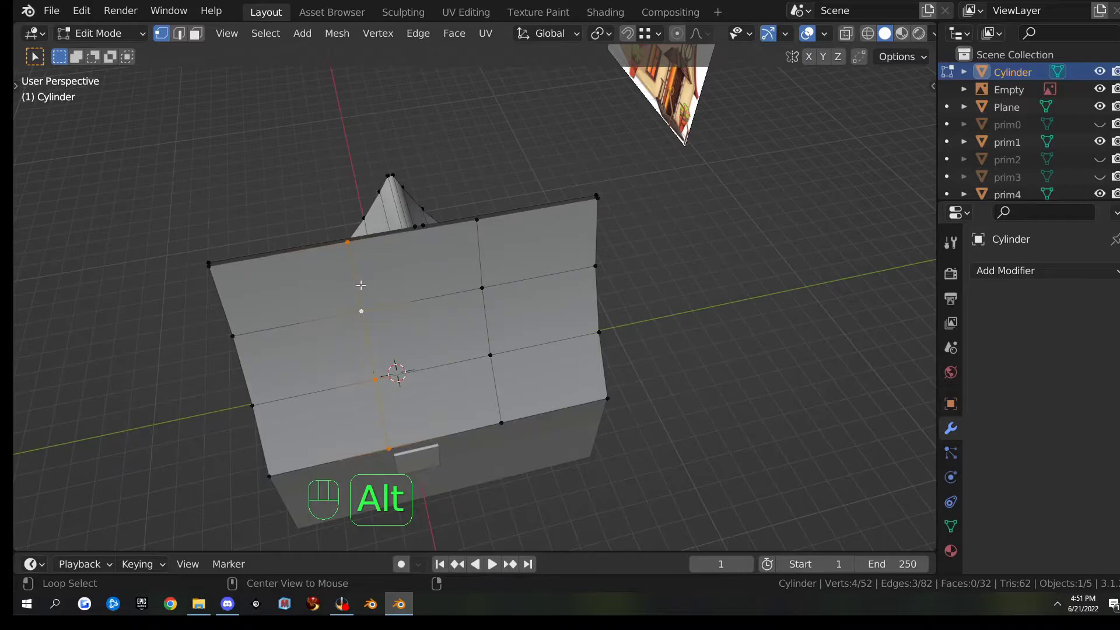
pyautogui.moveTo(360, 282); pyautogui.dragTo(382, 317, button='middle')
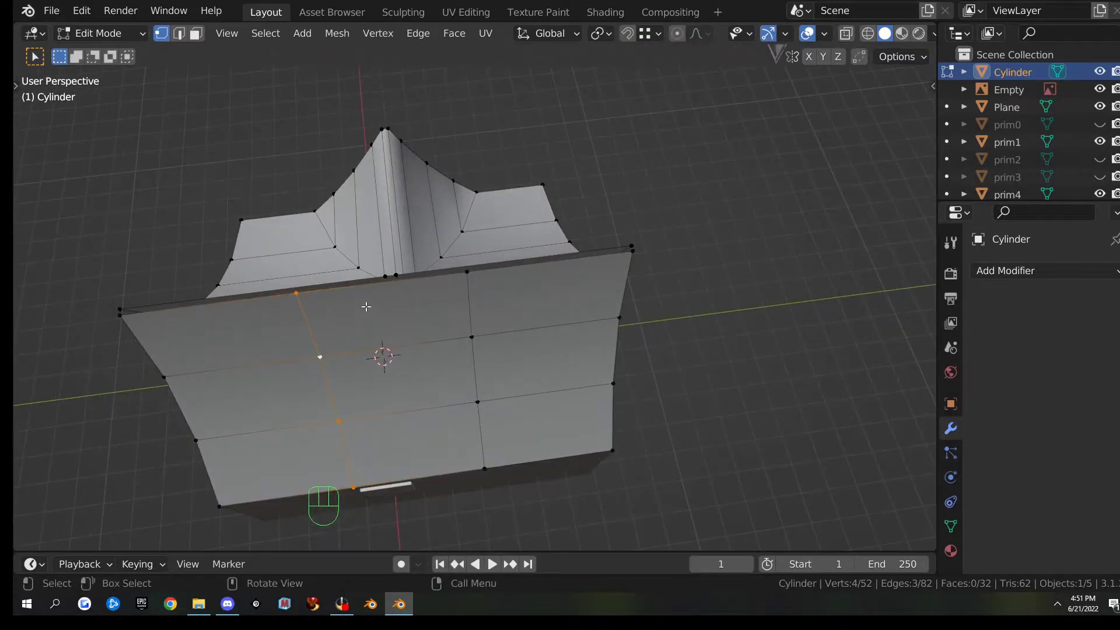
pyautogui.press('g')
pyautogui.press('y')
pyautogui.press('ctrl')
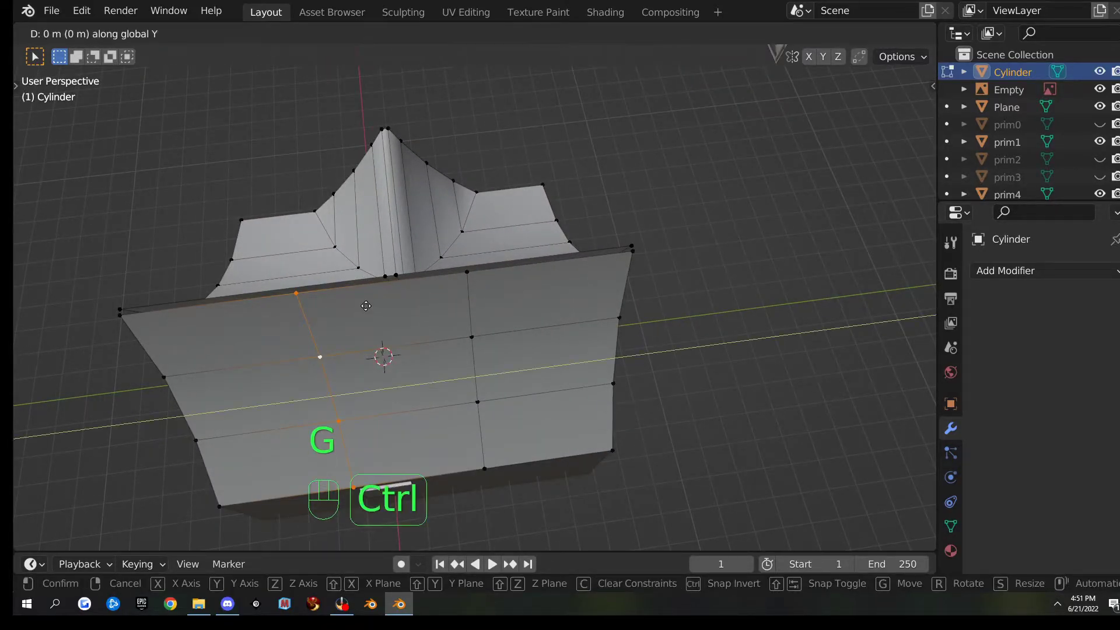
pyautogui.click(376, 266)
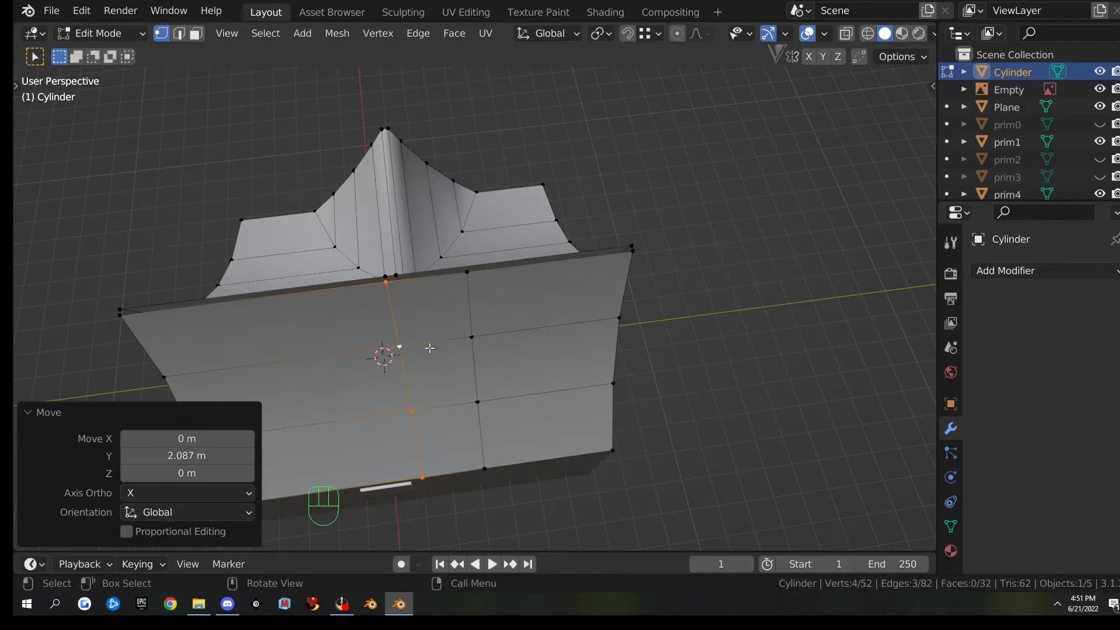
# - Move the rear slope's other new edge loop along Y, snapping it to the second ridge junction vertex, and leave the roof mesh
pyautogui.keyDown('alt'); pyautogui.click(465, 317); pyautogui.keyUp('alt')
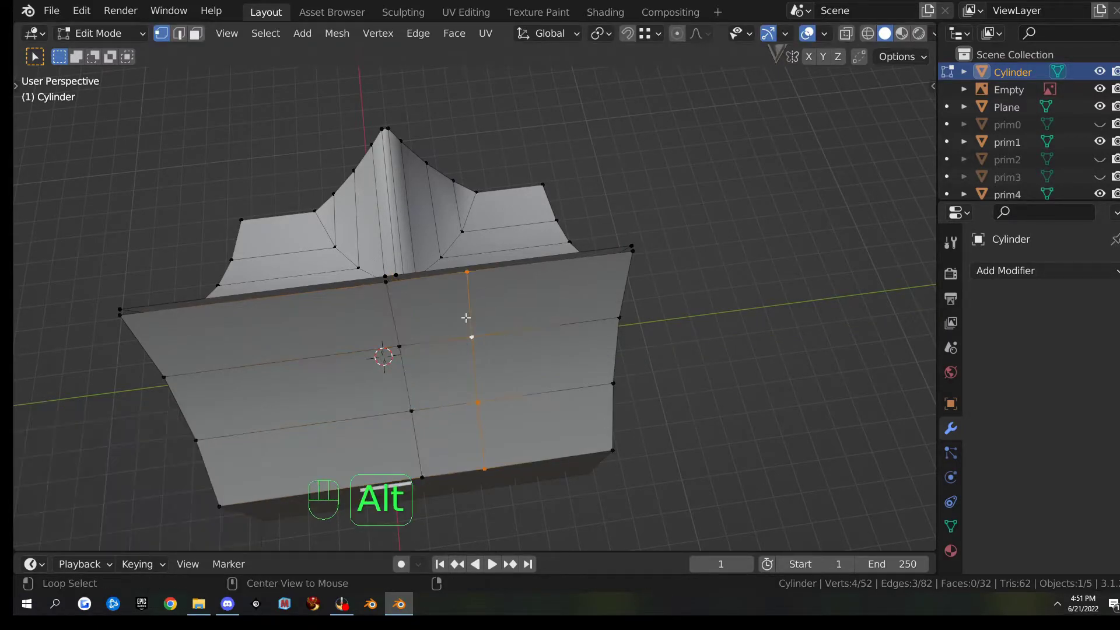
pyautogui.press('g')
pyautogui.press('y')
pyautogui.press('ctrl')
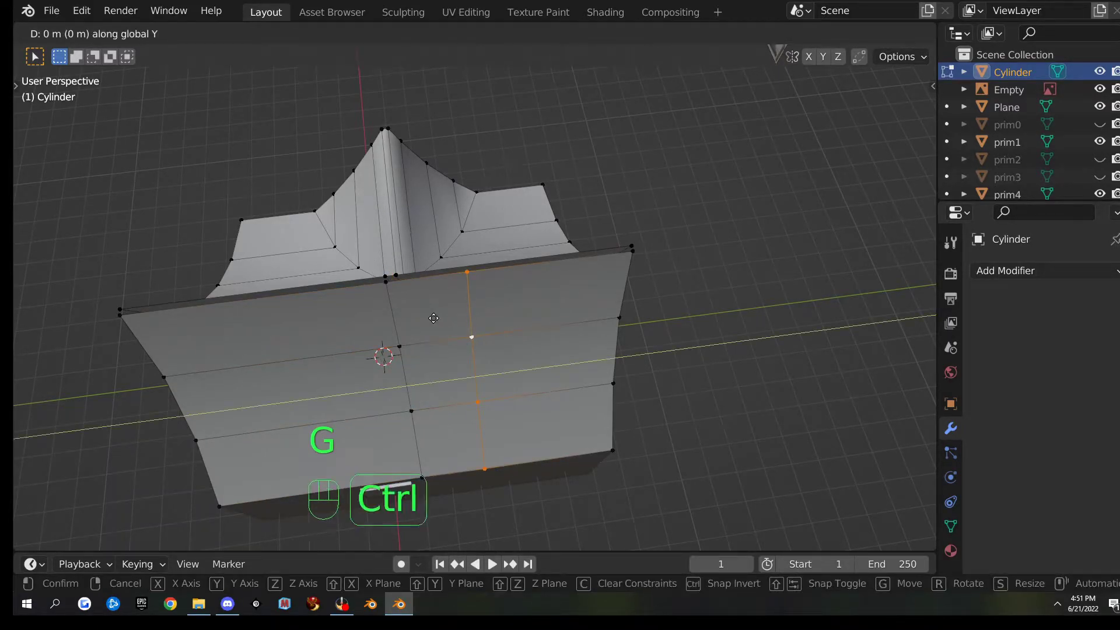
pyautogui.click(402, 269)
pyautogui.moveTo(401, 269); pyautogui.dragTo(435, 304, button='middle')
pyautogui.moveTo(525, 417); pyautogui.dragTo(604, 379, button='middle')
pyautogui.press('Tab')
# - Select the base walls and the roof together and open both meshes for editing
pyautogui.click(550, 359)
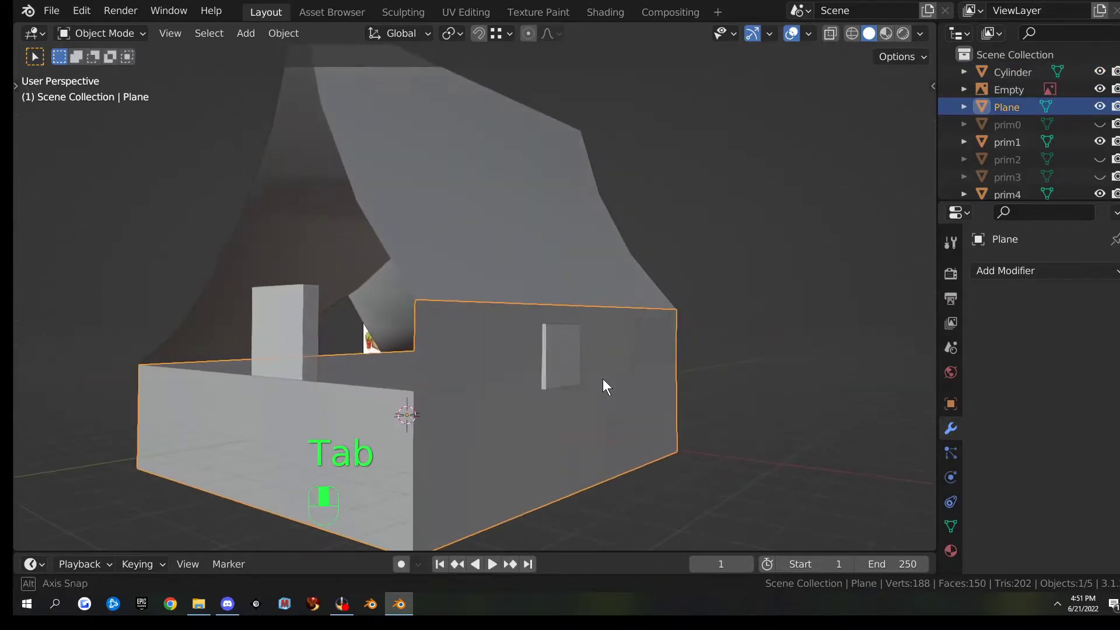
pyautogui.press('Tab')
pyautogui.moveTo(600, 418); pyautogui.dragTo(500, 402, button='middle')
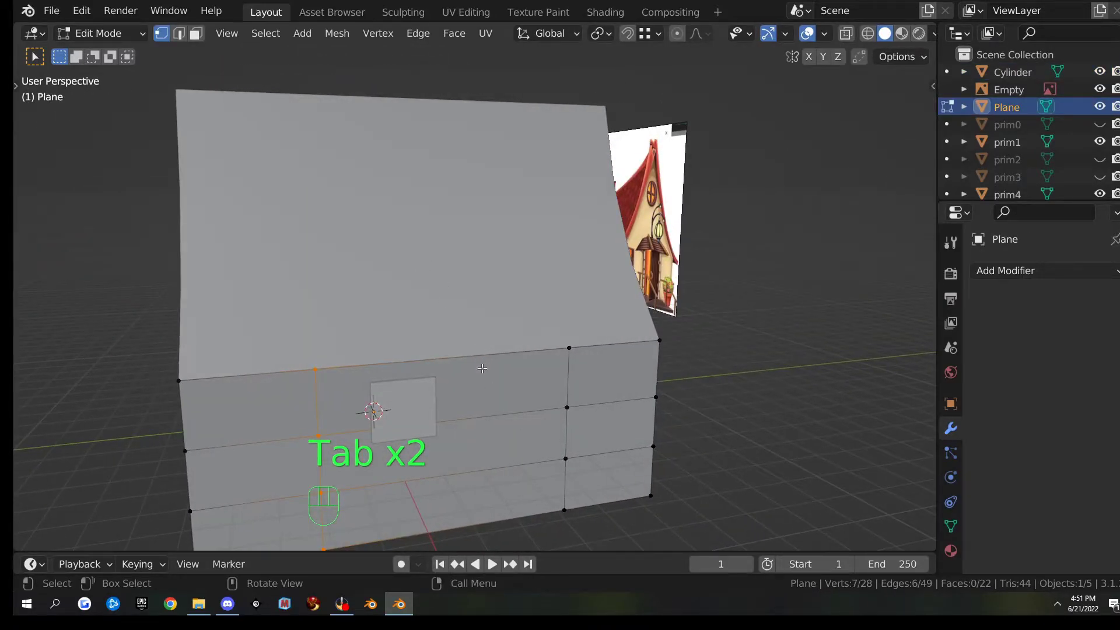
pyautogui.press('Tab')
pyautogui.keyDown('shift'); pyautogui.click(446, 251); pyautogui.keyUp('shift')
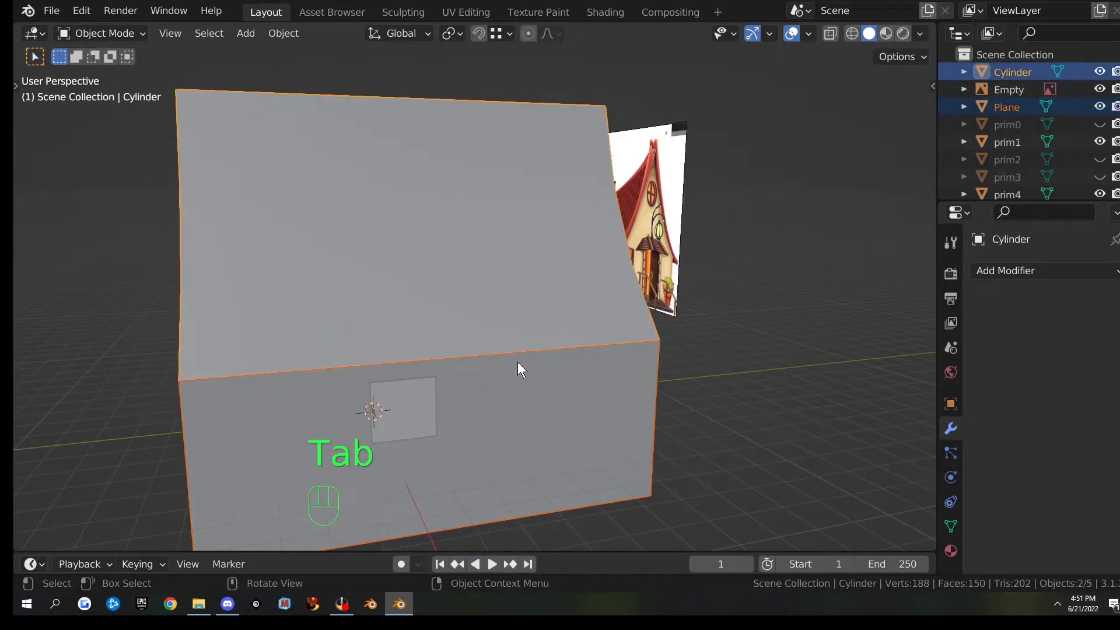
pyautogui.press('Tab')
# - Select the lower three vertices of one vertical edge loop on the rear wall below the long roof slope
pyautogui.moveTo(525, 387); pyautogui.dragTo(516, 311, button='middle')
pyautogui.click(405, 396)
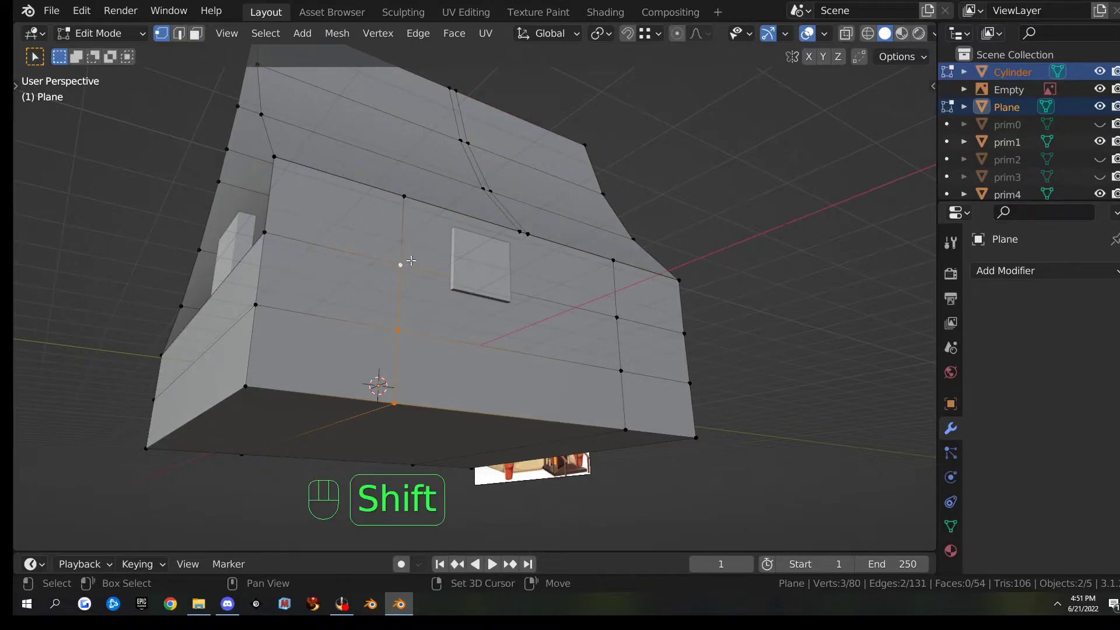
pyautogui.moveTo(554, 332); pyautogui.dragTo(512, 337, button='middle')
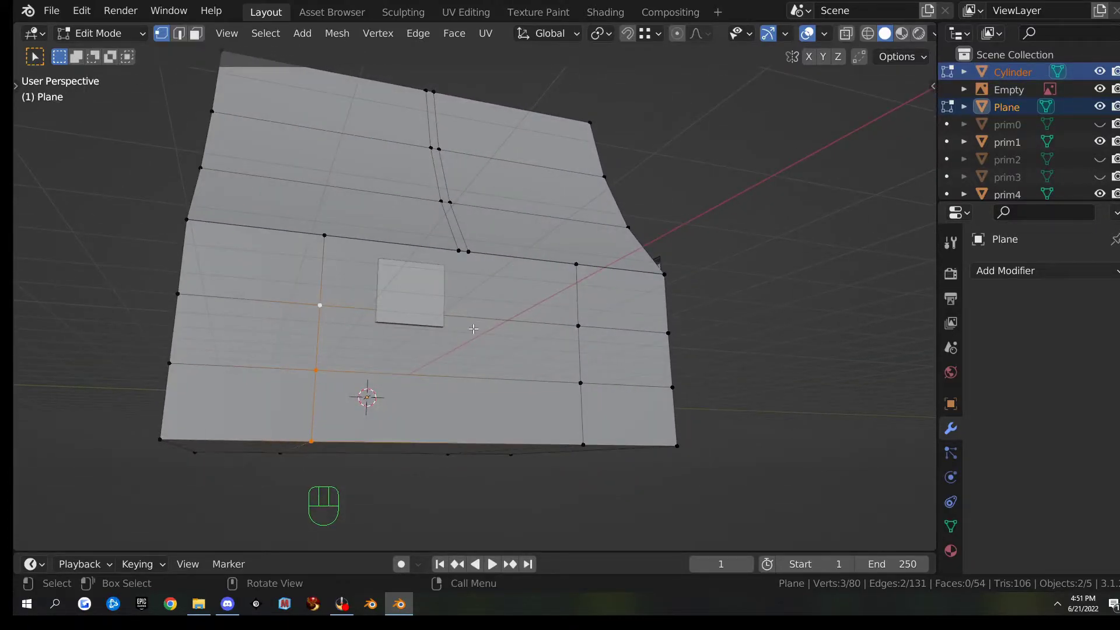
pyautogui.press('g')
pyautogui.press('y')
pyautogui.press('ctrl')
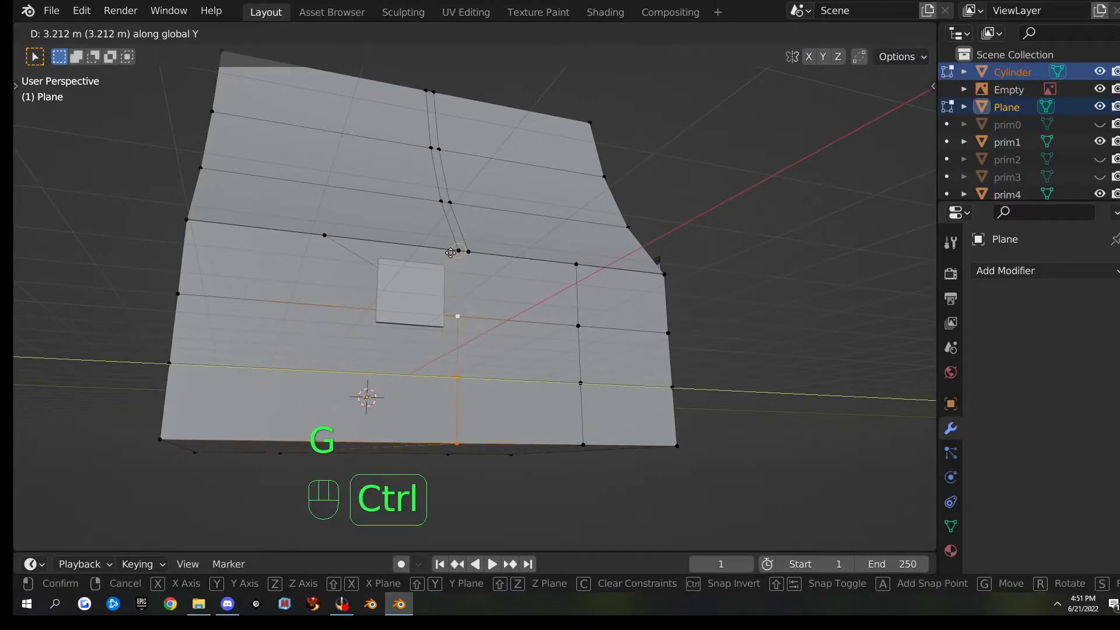
# - Add the loop's top vertex to the selection and move the four vertices 3.2121 m along Y, snapping to the roof's nearer eave vertex
pyautogui.click(324, 252)
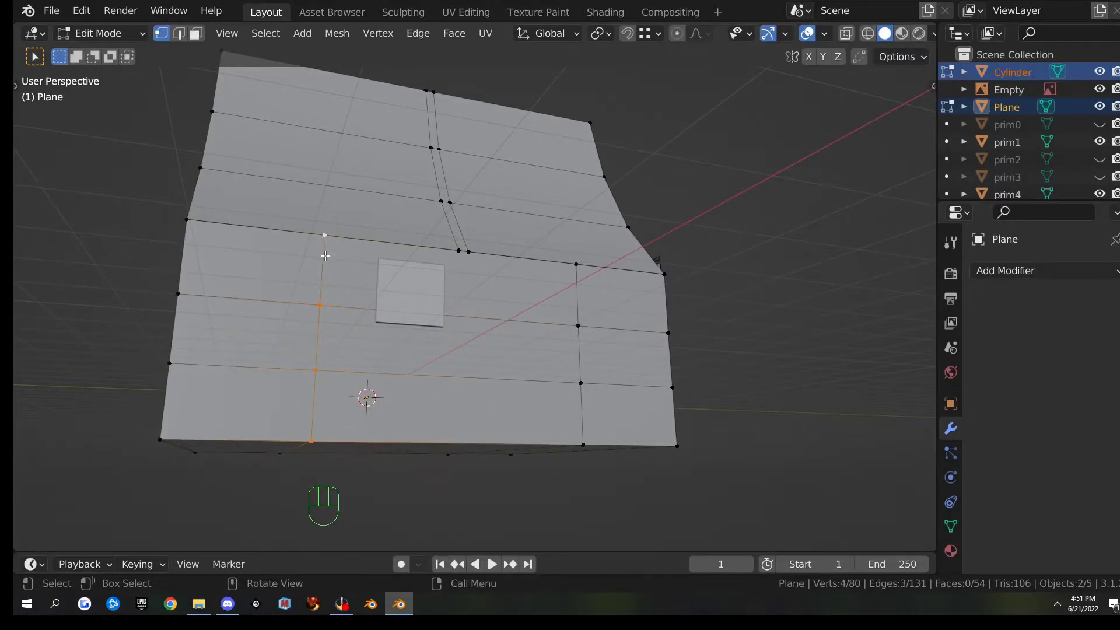
pyautogui.press('g')
pyautogui.press('y')
pyautogui.press('ctrl')
pyautogui.click(453, 252)
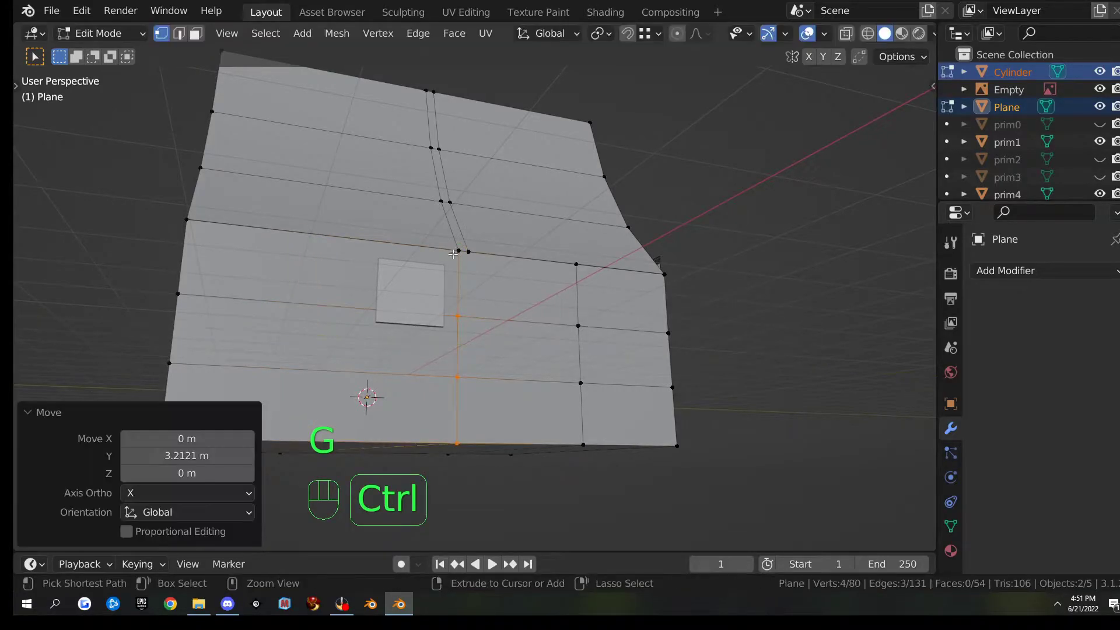
# - Move the rear wall's other vertical line of vertices -2.9662 m along Y, snapping it to the second roof eave vertex
pyautogui.click(582, 418)
pyautogui.keyDown('shift'); pyautogui.click(580, 383); pyautogui.keyUp('shift')
pyautogui.keyDown('shift'); pyautogui.click(578, 326); pyautogui.keyUp('shift')
pyautogui.press('g')
pyautogui.press('y')
pyautogui.press('ctrl')
pyautogui.click(411, 265)
# - Leave mesh editing and join the roof and base walls into one object
pyautogui.moveTo(411, 266); pyautogui.dragTo(366, 248, button='middle')
pyautogui.moveTo(286, 278); pyautogui.dragTo(328, 344, button='middle')
pyautogui.moveTo(477, 225); pyautogui.dragTo(413, 326, button='middle')
pyautogui.scroll(6, 413, 325)
pyautogui.keyDown('shift'); pyautogui.moveTo(484, 361); pyautogui.dragTo(525, 313, button='middle'); pyautogui.keyUp('shift')
pyautogui.scroll(-10, 553, 196)
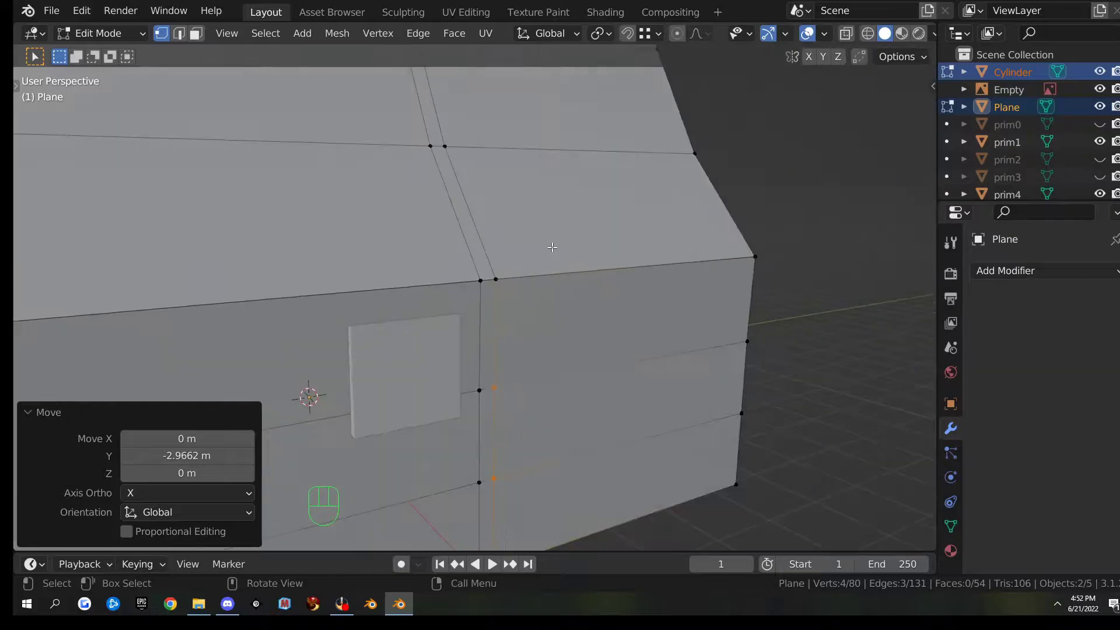
pyautogui.moveTo(554, 233); pyautogui.dragTo(597, 325, button='middle')
pyautogui.press('Tab')
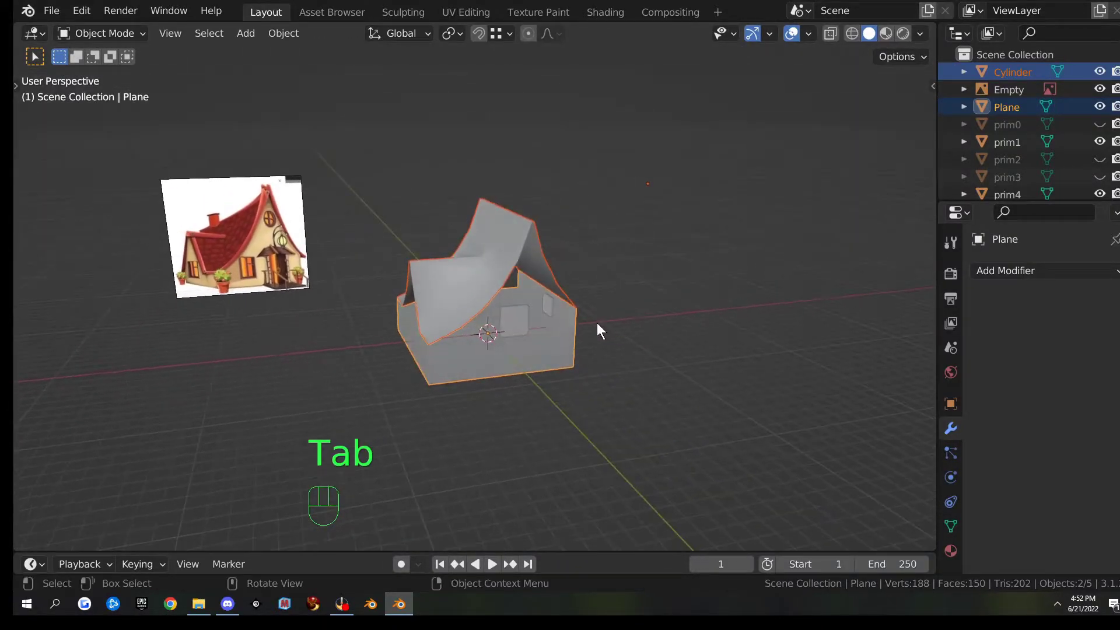
pyautogui.hotkey('ctrl', 'j')
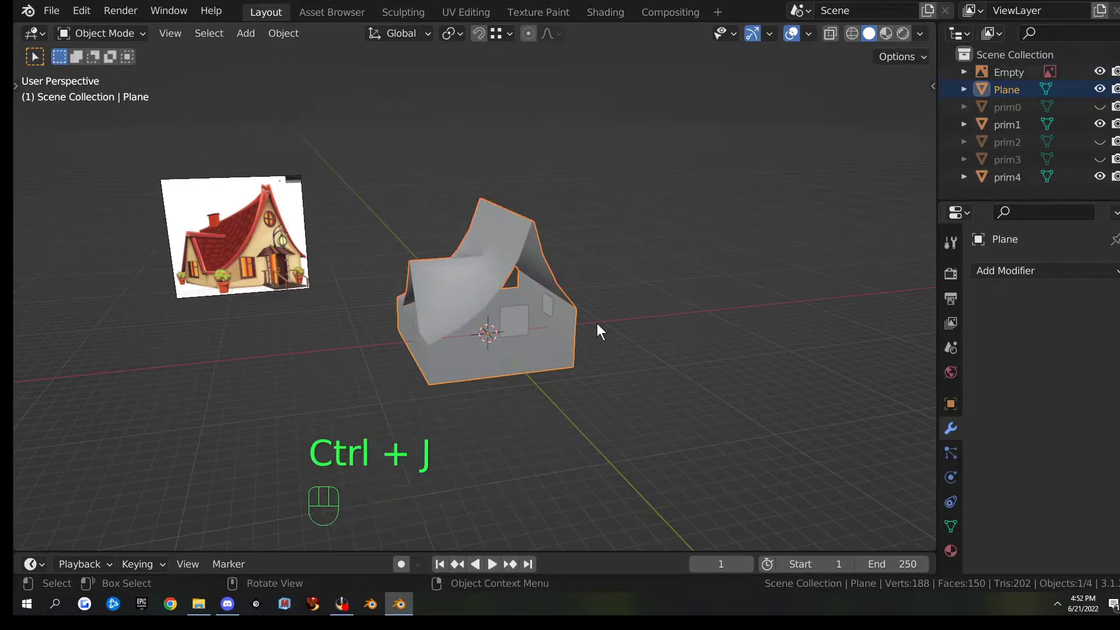
# - Open the joined house mesh and merge all its vertices by distance, using a merge distance of 0.0101 m
pyautogui.click(640, 370)
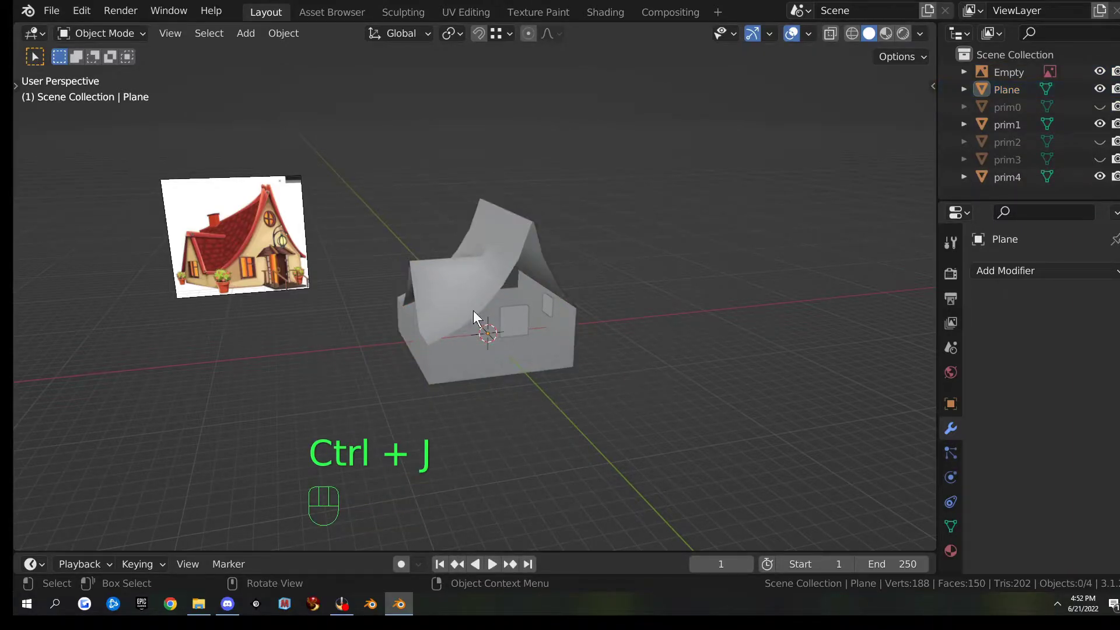
pyautogui.click(480, 324)
pyautogui.press('Tab')
pyautogui.scroll(3, 606, 387)
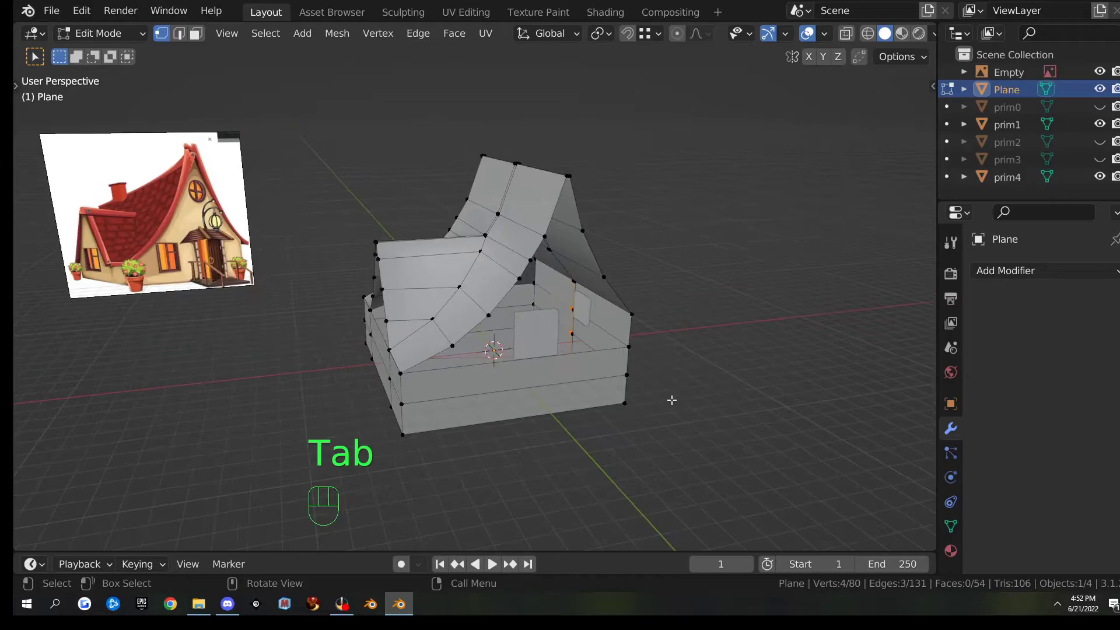
pyautogui.press('a')
pyautogui.press('m')
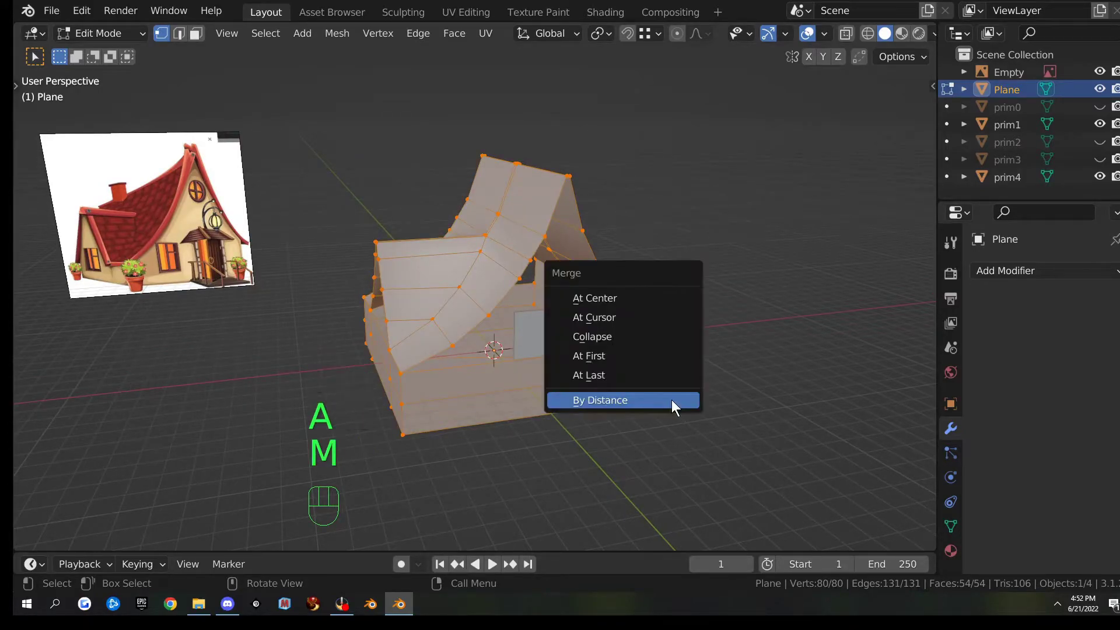
pyautogui.click(671, 401)
# - Examine the merged house from several sides, checking the gap along the main roof ridge in and out of mesh editing
pyautogui.moveTo(658, 485); pyautogui.dragTo(483, 393, button='middle')
pyautogui.moveTo(347, 341); pyautogui.dragTo(423, 374, button='middle')
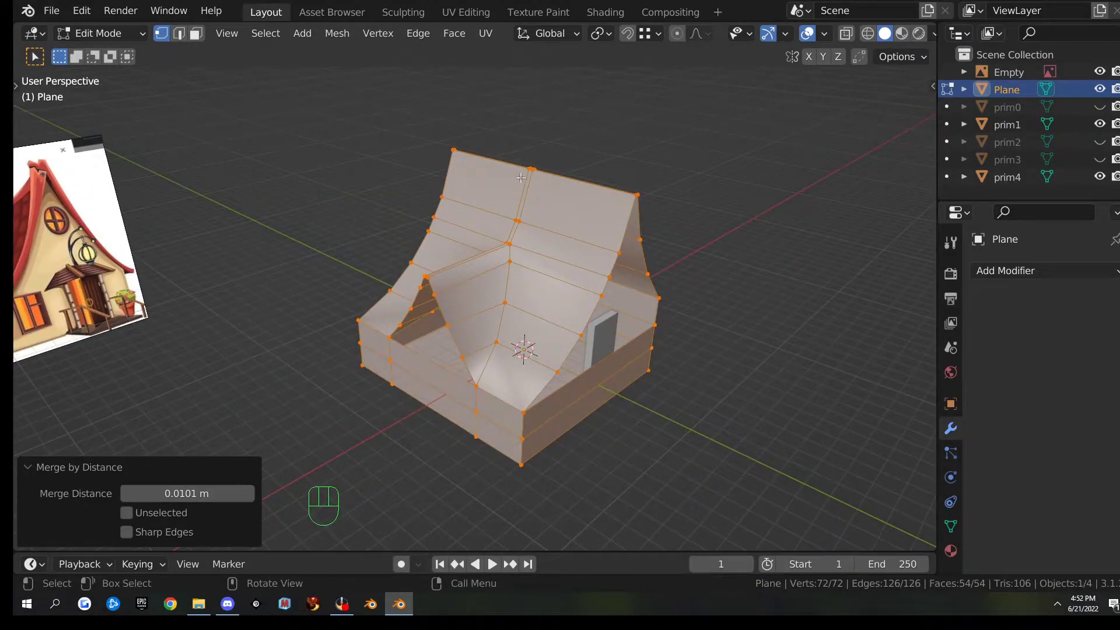
pyautogui.moveTo(561, 176); pyautogui.dragTo(441, 200, button='middle')
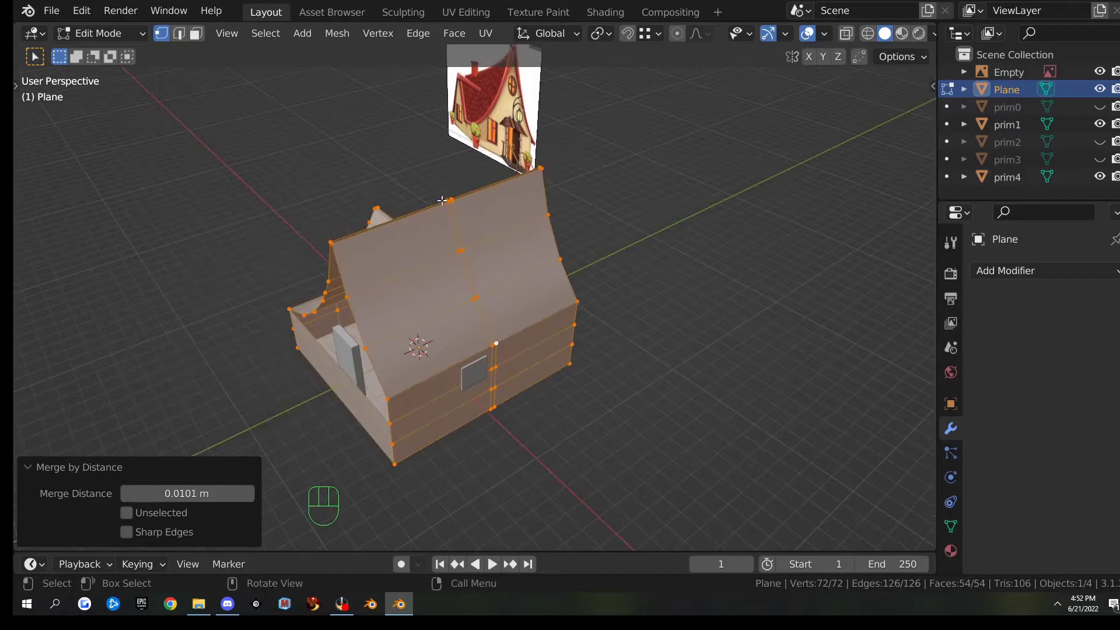
pyautogui.moveTo(658, 390); pyautogui.dragTo(620, 305, button='middle')
pyautogui.scroll(4, 603, 368)
pyautogui.moveTo(604, 367); pyautogui.dragTo(501, 273, button='middle')
pyautogui.press('Tab')
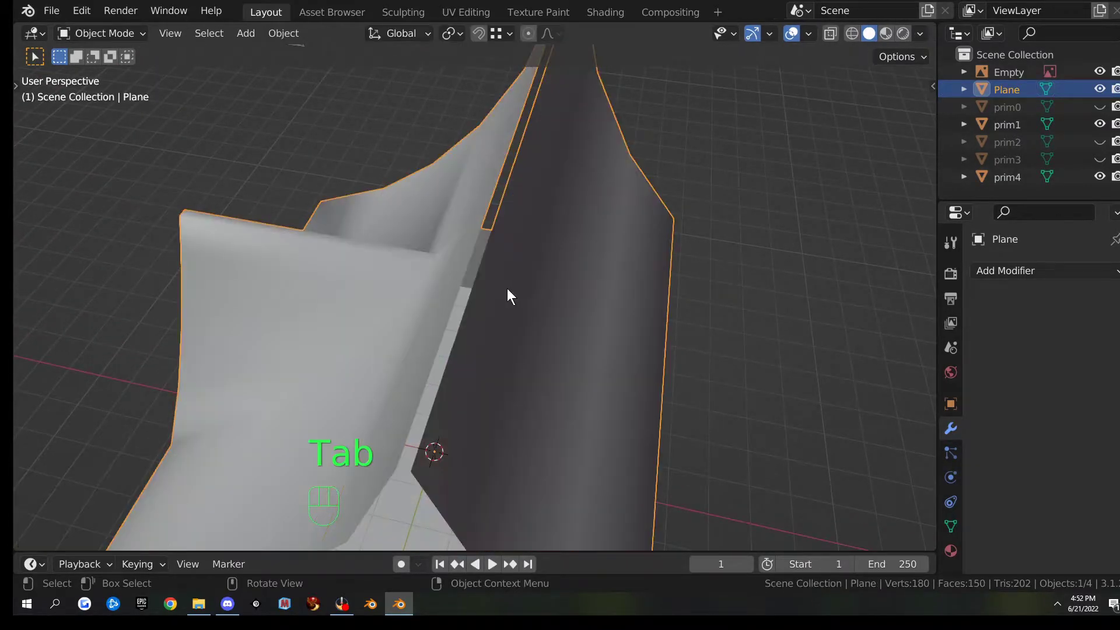
pyautogui.press('Tab')
# - Switch to edge selection and fill the front ridge gap with a face between its two long facing edges
pyautogui.click(477, 278)
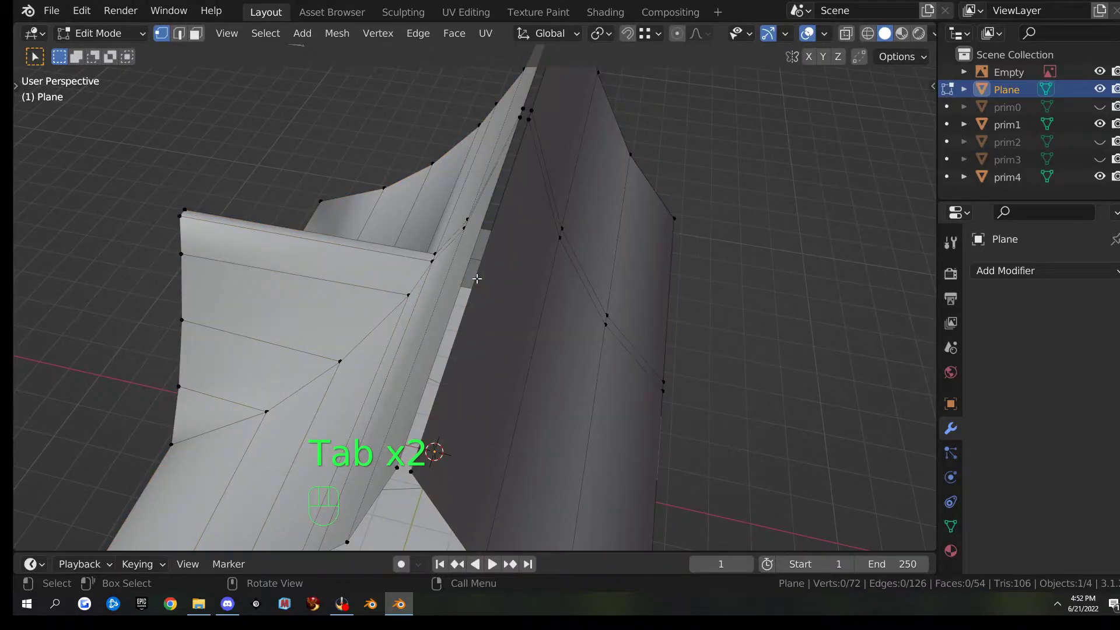
pyautogui.press('2')
pyautogui.click(475, 281)
pyautogui.keyDown('shift'); pyautogui.click(456, 303); pyautogui.keyUp('shift')
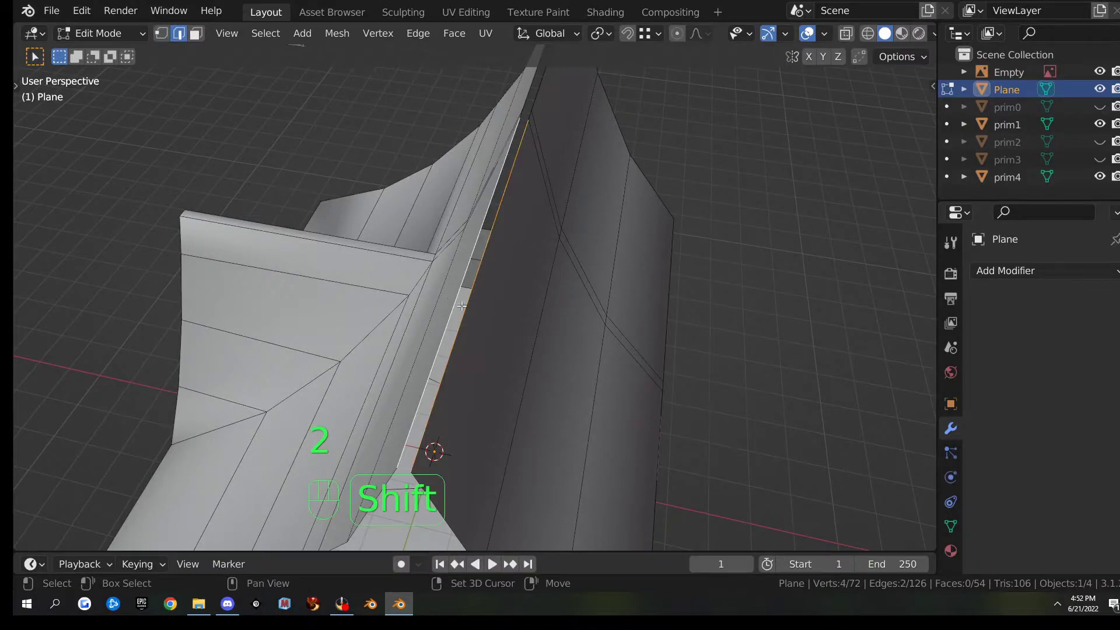
pyautogui.press('f')
# - Fill the remaining gap along the main ridge with two faces, starting from the short edge at the end of the filled part
pyautogui.keyDown('shift'); pyautogui.moveTo(551, 206); pyautogui.dragTo(472, 338, button='middle'); pyautogui.keyUp('shift')
pyautogui.scroll(3, 499, 337)
pyautogui.click(307, 243)
pyautogui.moveTo(374, 282); pyautogui.dragTo(419, 282, button='middle')
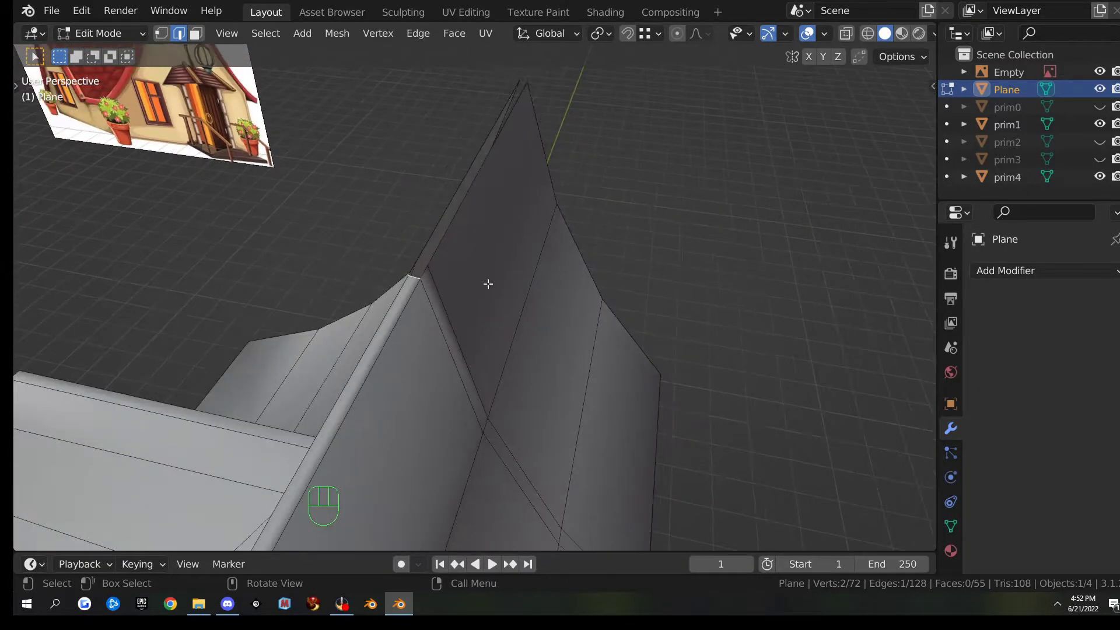
pyautogui.press('f')
pyautogui.press('f')
# - Select the open boundary loop around the front gable and wall top, and fill it with a face
pyautogui.moveTo(413, 319); pyautogui.dragTo(525, 385, button='middle')
pyautogui.scroll(-4, 525, 385)
pyautogui.keyDown('alt'); pyautogui.keyDown('shift'); pyautogui.click(511, 331); pyautogui.keyUp('shift'); pyautogui.keyUp('alt')
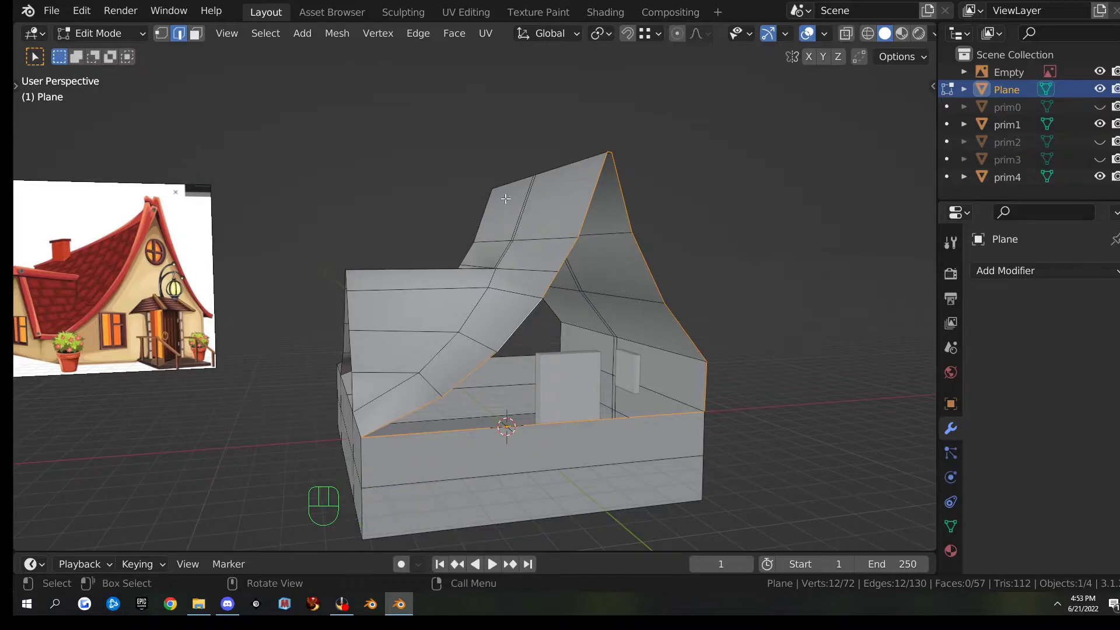
pyautogui.press('f')
pyautogui.moveTo(543, 355); pyautogui.dragTo(582, 347, button='middle')
pyautogui.keyDown('alt'); pyautogui.click(581, 347); pyautogui.keyUp('alt')
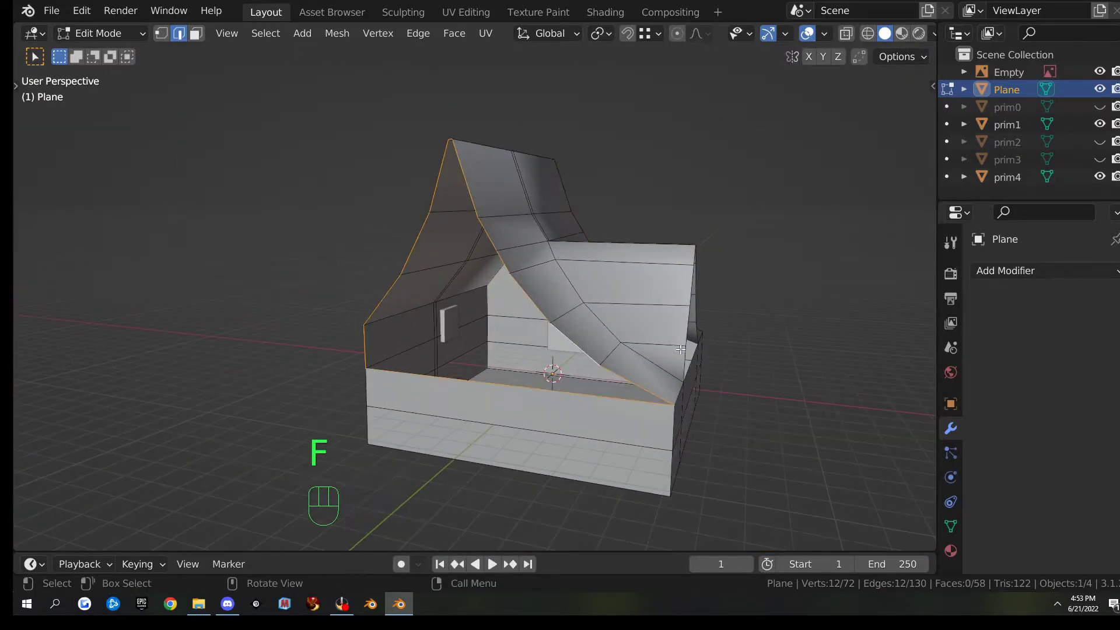
# - Fill the selected front gable loop with a face, and fill the side wing's triangular gable opening with another
pyautogui.press('f')
pyautogui.moveTo(667, 351); pyautogui.dragTo(640, 370, button='middle')
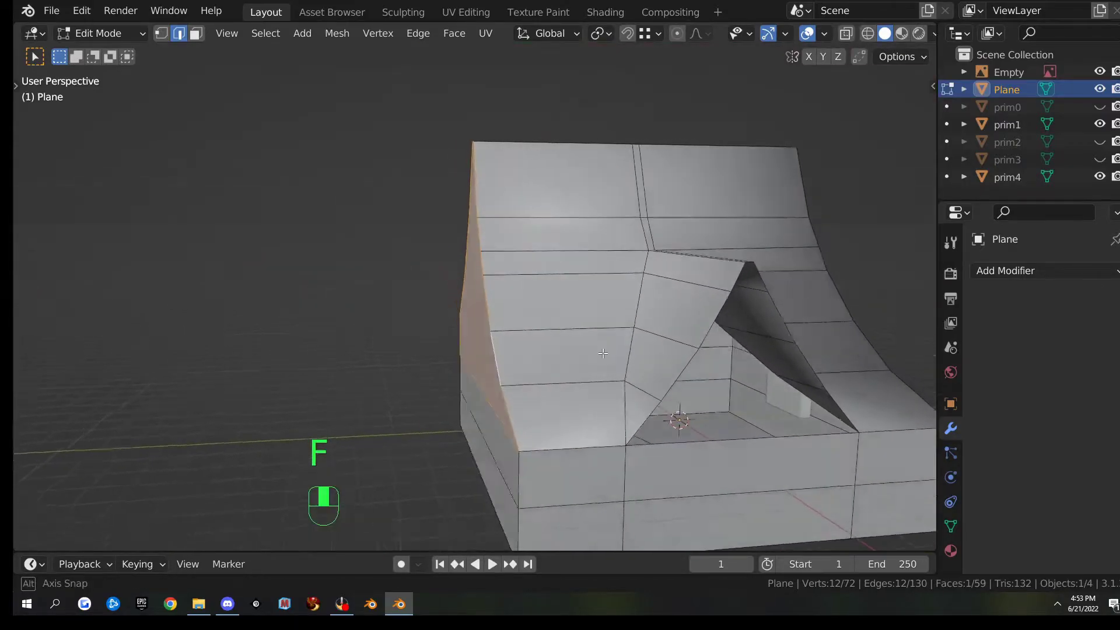
pyautogui.scroll(3, 640, 370)
pyautogui.keyDown('alt'); pyautogui.click(640, 370); pyautogui.keyUp('alt')
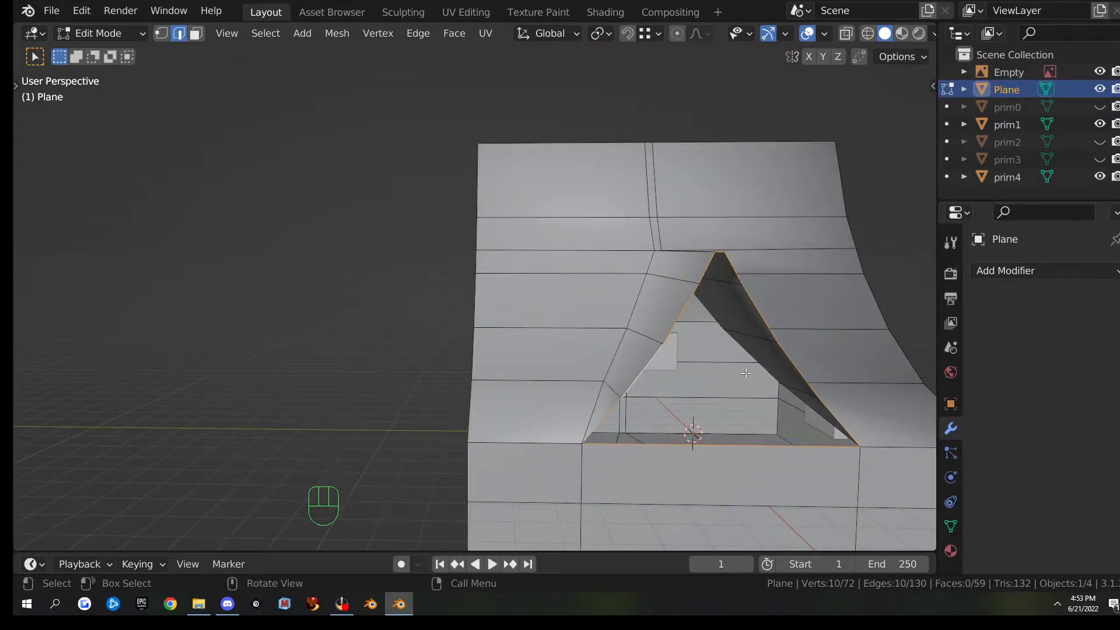
pyautogui.press('f')
# - Connect the three pairs of opposite vertices across the side wing's gable face with horizontal edges
pyautogui.scroll(-4, 746, 373)
pyautogui.moveTo(566, 347); pyautogui.dragTo(527, 380, button='middle')
pyautogui.scroll(4, 688, 441)
pyautogui.press('1')
pyautogui.click(526, 378)
pyautogui.keyDown('shift'); pyautogui.click(719, 380); pyautogui.keyUp('shift')
pyautogui.press('j')
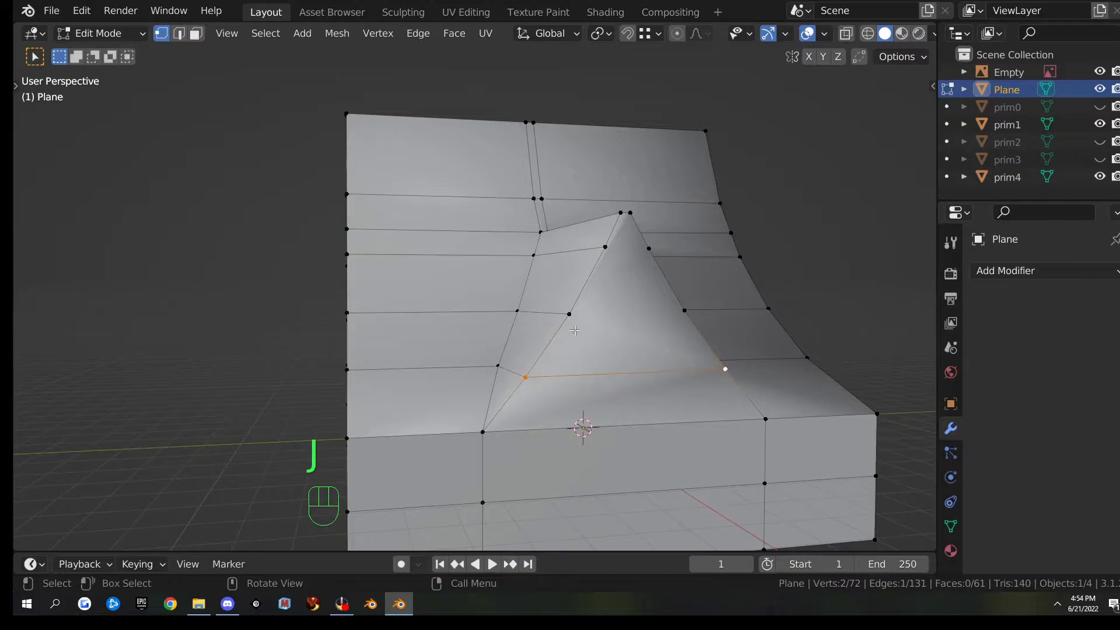
pyautogui.keyDown('shift'); pyautogui.click(674, 315); pyautogui.keyUp('shift')
pyautogui.press('j')
pyautogui.click(613, 248)
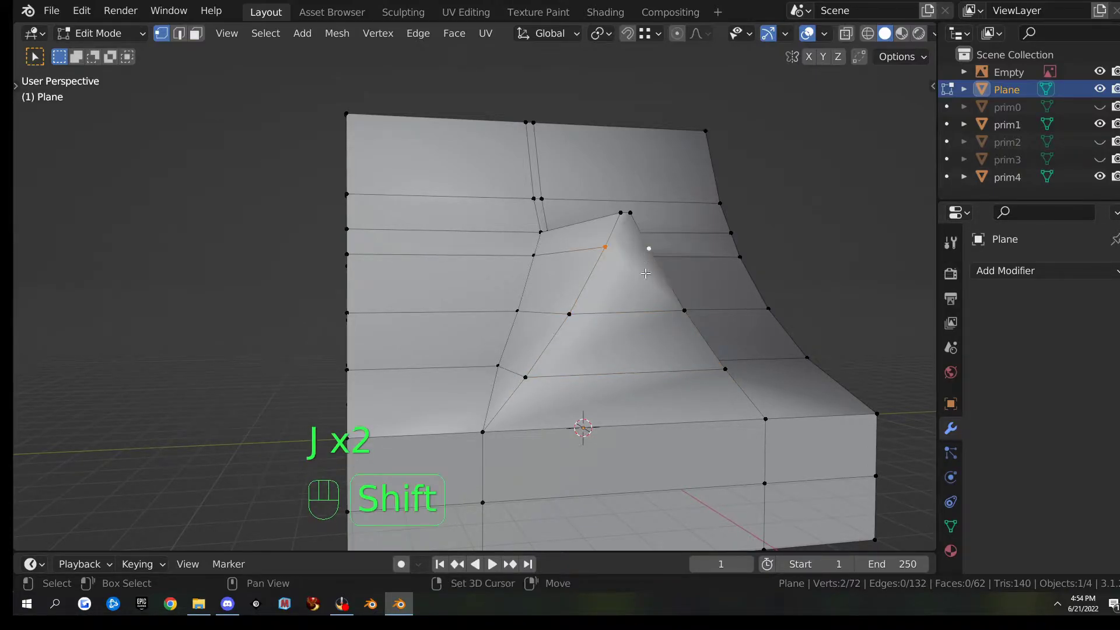
pyautogui.press('j')
# - Add one centred loop cut through the short wall row below the high eave, and connect its corner vertex across the gable to the lowest roof-curve vertex
pyautogui.moveTo(653, 351); pyautogui.dragTo(462, 385, button='middle')
pyautogui.press('ctrl')
pyautogui.hotkey('ctrl', 'r')
pyautogui.click(408, 410)
pyautogui.rightClick(407, 410)
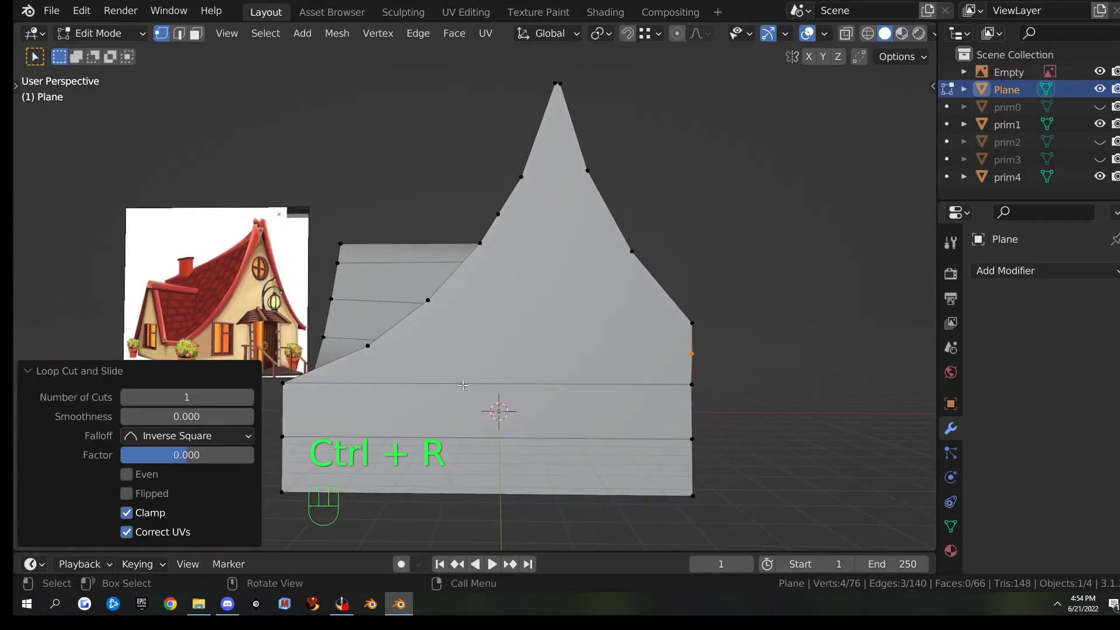
pyautogui.click(374, 348)
pyautogui.keyDown('shift'); pyautogui.click(672, 364); pyautogui.keyUp('shift')
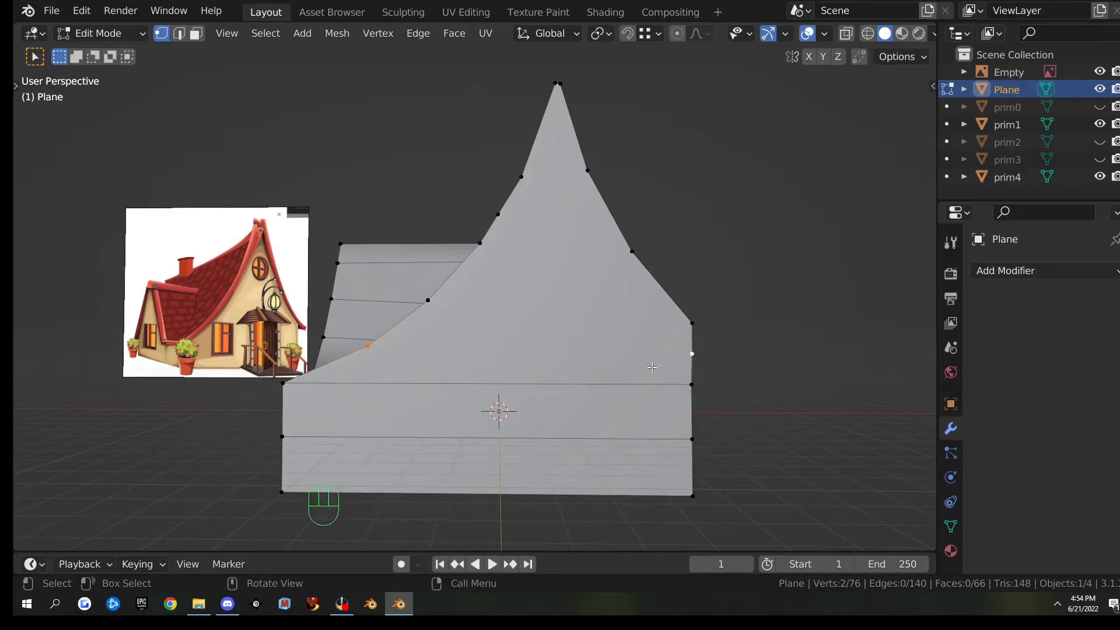
pyautogui.press('j')
# - On the gable at the opposite end, connect the two lowest vertex pairs above the wall top with horizontal edges
pyautogui.moveTo(869, 318); pyautogui.dragTo(517, 315, button='middle')
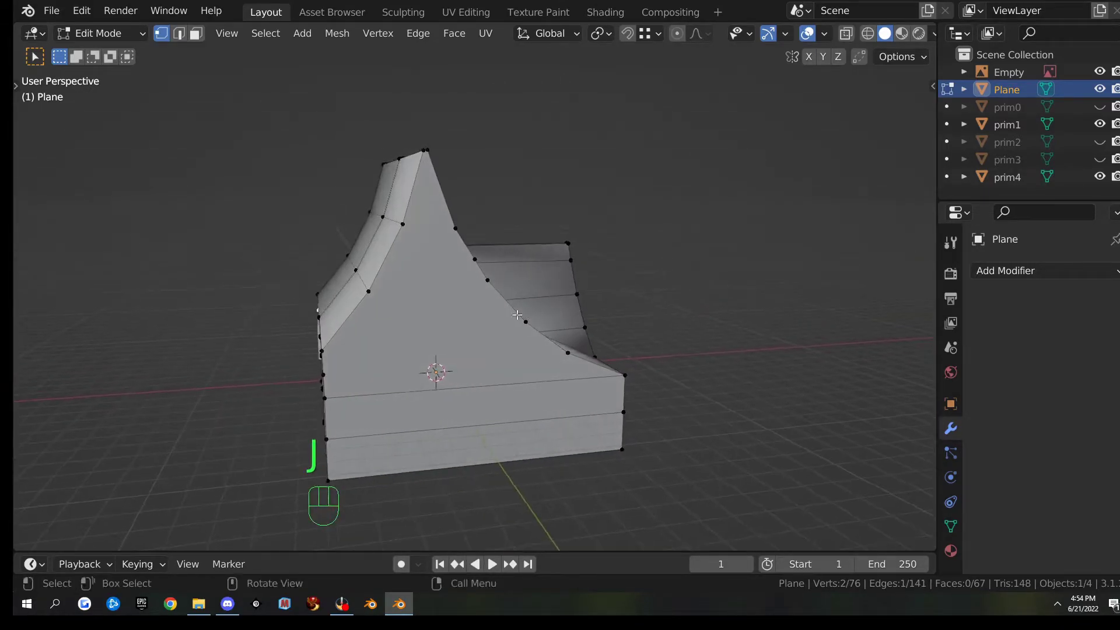
pyautogui.click(393, 374)
pyautogui.scroll(1, 392, 373)
pyautogui.moveTo(392, 374); pyautogui.dragTo(408, 363, button='middle')
pyautogui.click(317, 378)
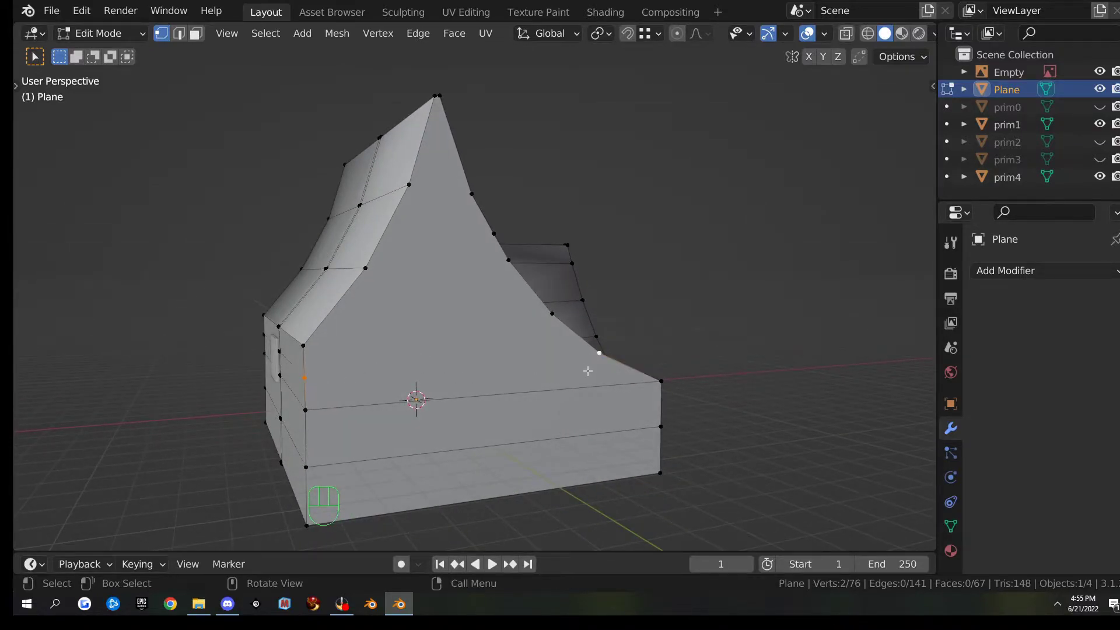
pyautogui.click(324, 346)
pyautogui.keyDown('shift'); pyautogui.click(531, 315); pyautogui.keyUp('shift')
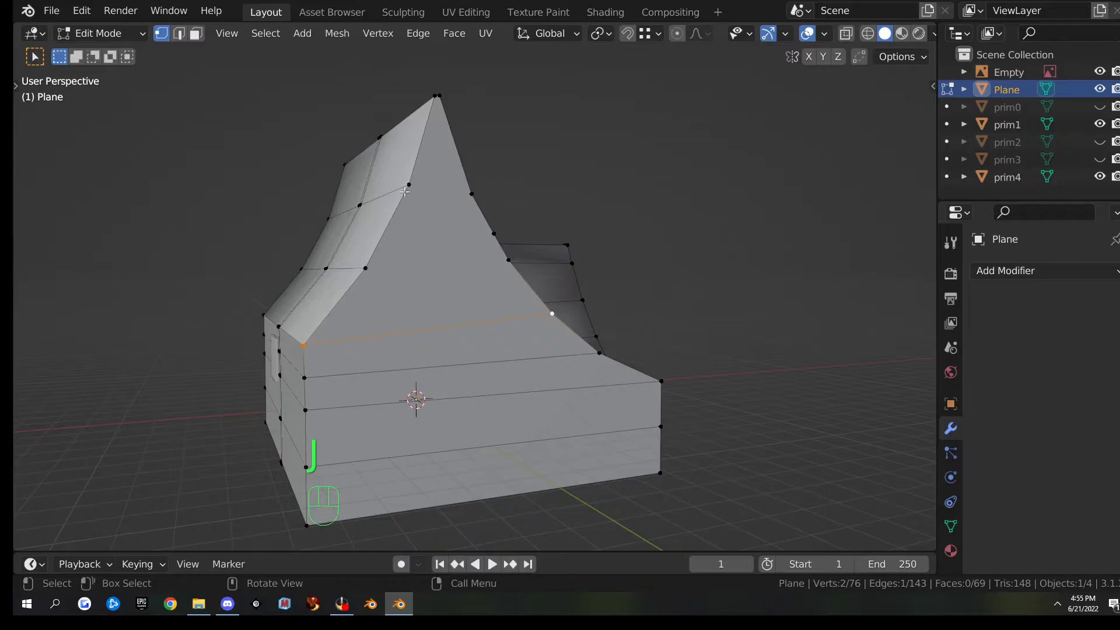
# - Add one centred loop cut along the short roof slope, and connect the gable's remaining upper vertex pairs with horizontal edges
pyautogui.hotkey('ctrl', 'r')
pyautogui.click(369, 233)
pyautogui.rightClick(419, 262)
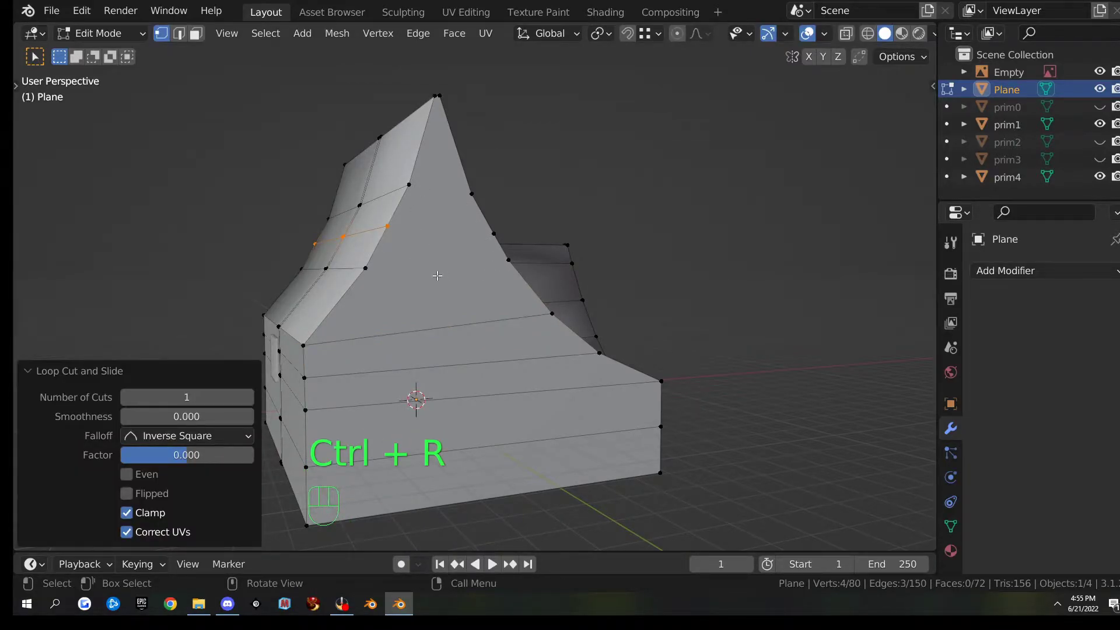
pyautogui.click(367, 270)
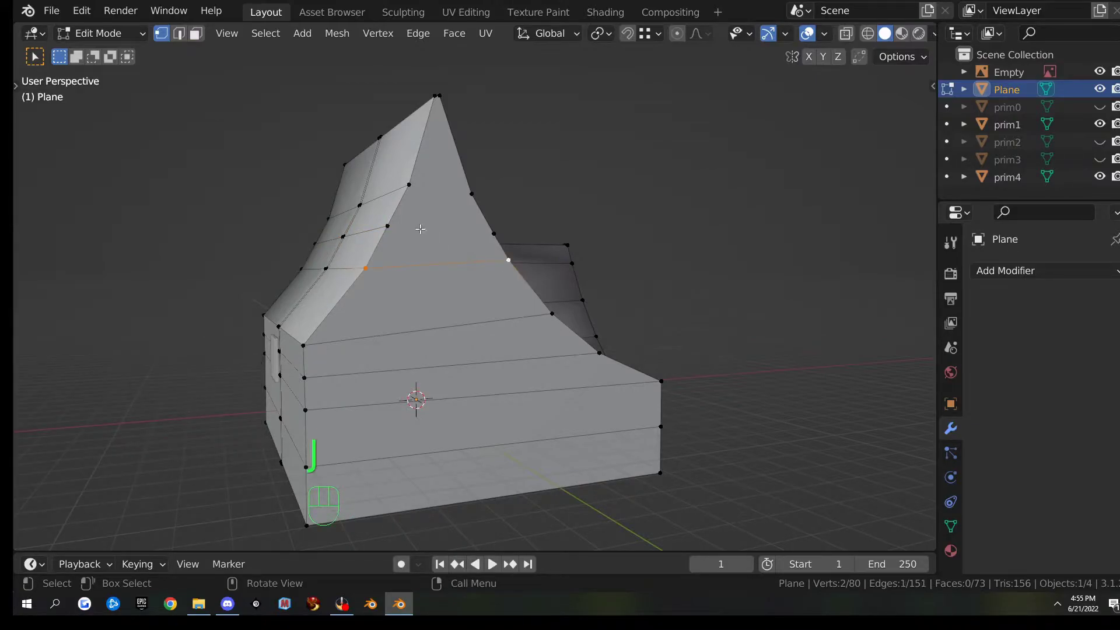
pyautogui.keyDown('shift'); pyautogui.click(480, 230); pyautogui.keyUp('shift')
pyautogui.keyDown('shift'); pyautogui.click(442, 199); pyautogui.keyUp('shift')
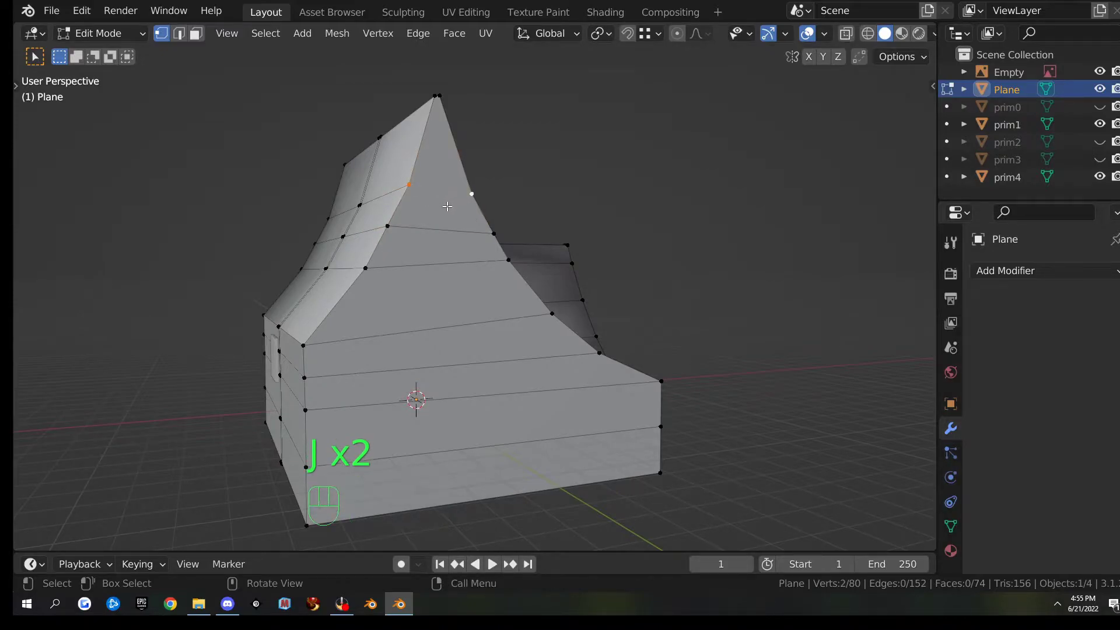
pyautogui.moveTo(449, 208); pyautogui.dragTo(486, 232, button='middle')
pyautogui.keyDown('shift'); pyautogui.click(495, 232); pyautogui.keyUp('shift')
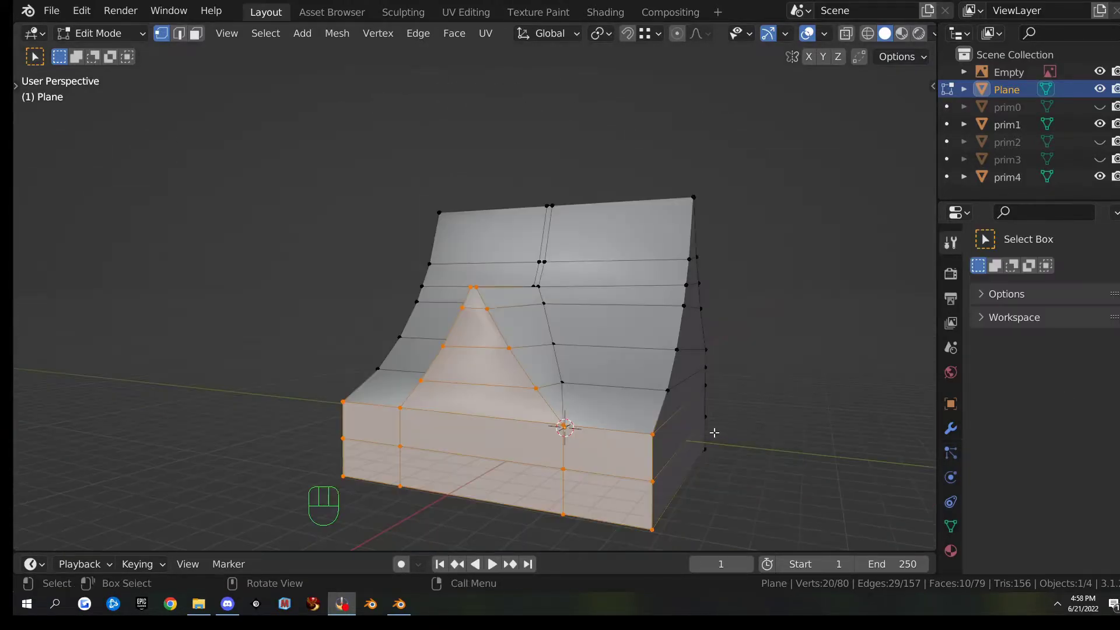
# - Leave mesh editing and enable Auto Smooth for the house mesh's normals
pyautogui.moveTo(713, 433); pyautogui.dragTo(797, 365, button='middle')
pyautogui.press('Tab')
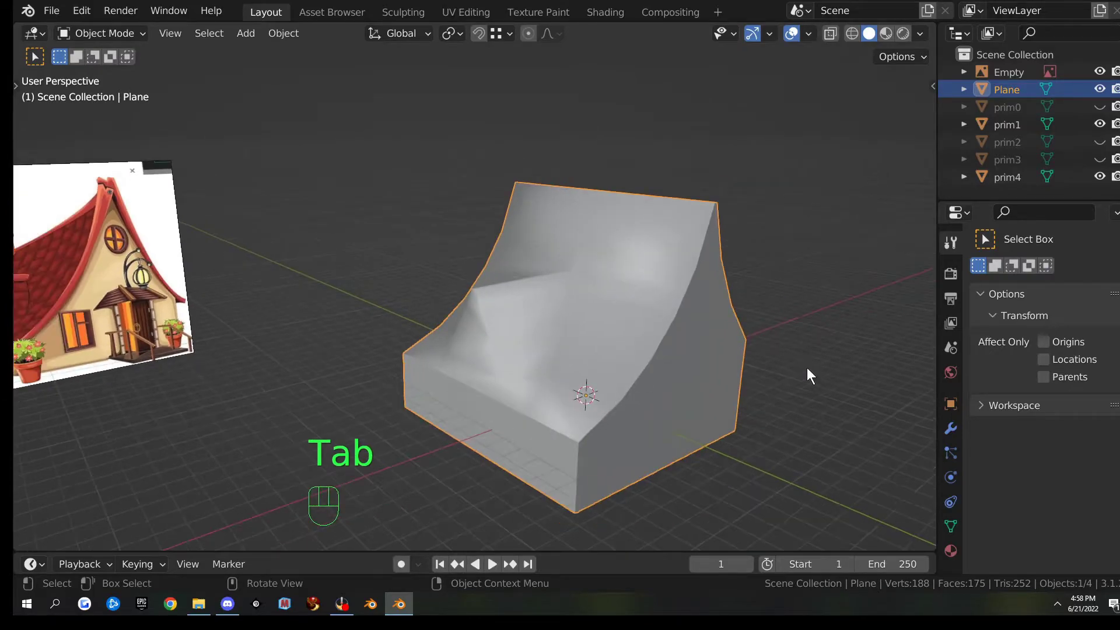
pyautogui.click(951, 526)
pyautogui.scroll(-4, 1002, 507)
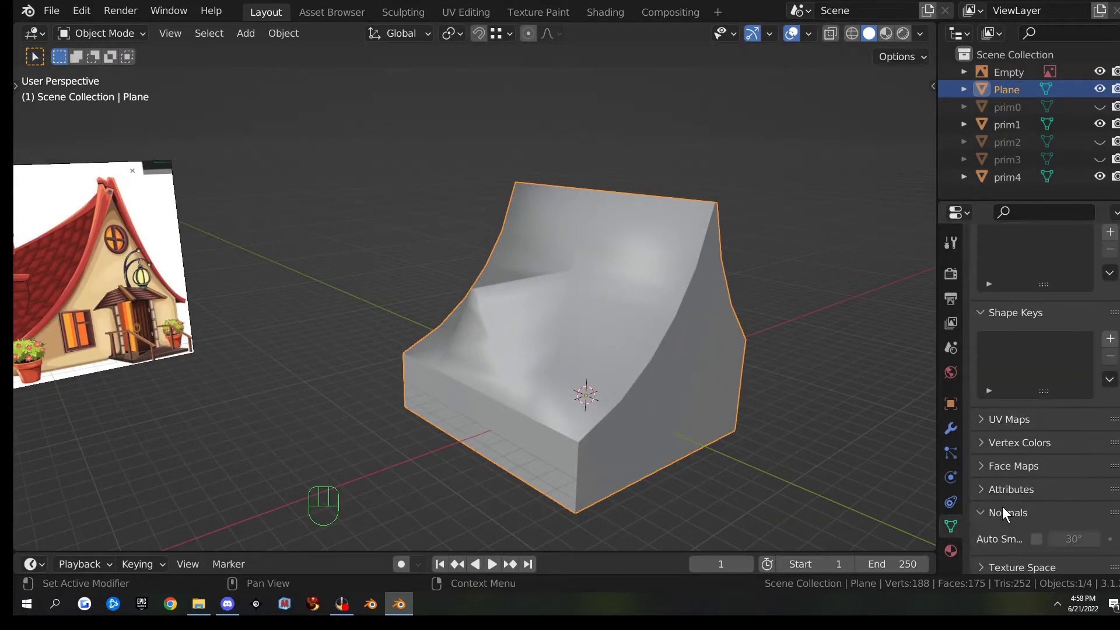
pyautogui.scroll(-3, 999, 505)
pyautogui.scroll(1, 986, 461)
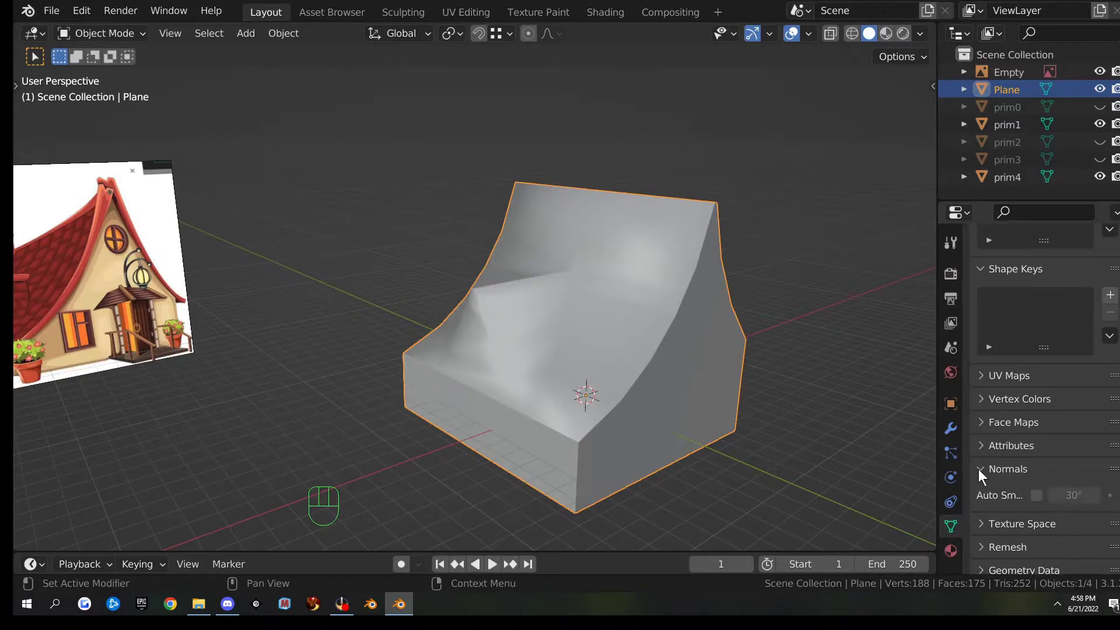
pyautogui.scroll(-1, 981, 471)
pyautogui.click(1037, 463)
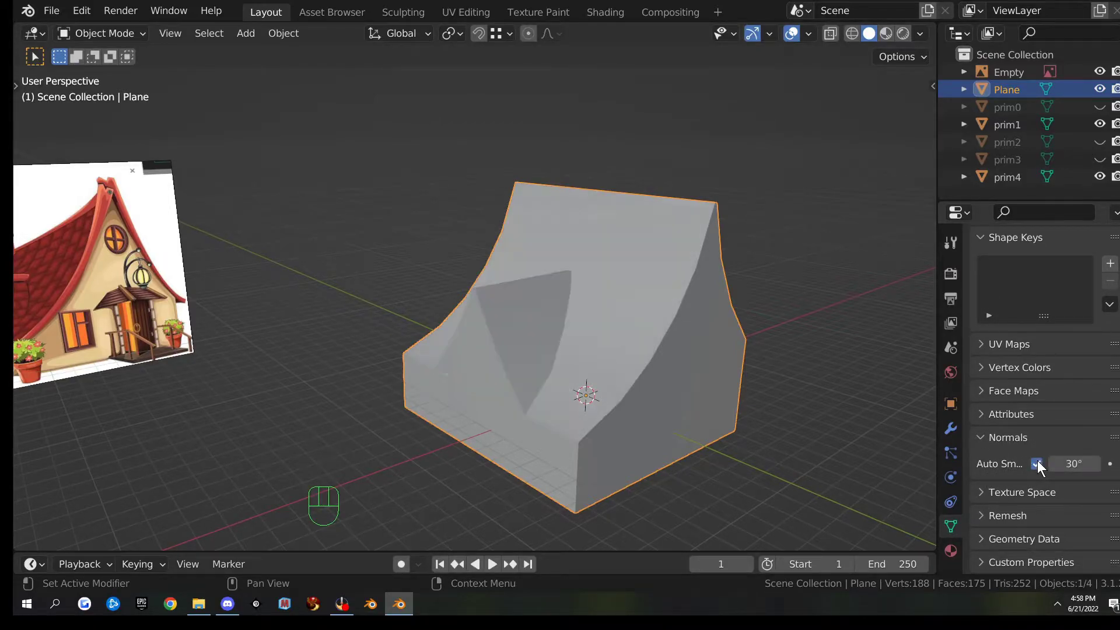
pyautogui.moveTo(846, 407)
pyautogui.mouseDown(button='middle')
pyautogui.moveTo(696, 343)
pyautogui.moveTo(906, 362)
pyautogui.moveTo(145, 388)
pyautogui.moveTo(325, 376)
pyautogui.moveTo(600, 389)
pyautogui.mouseUp(button='middle')
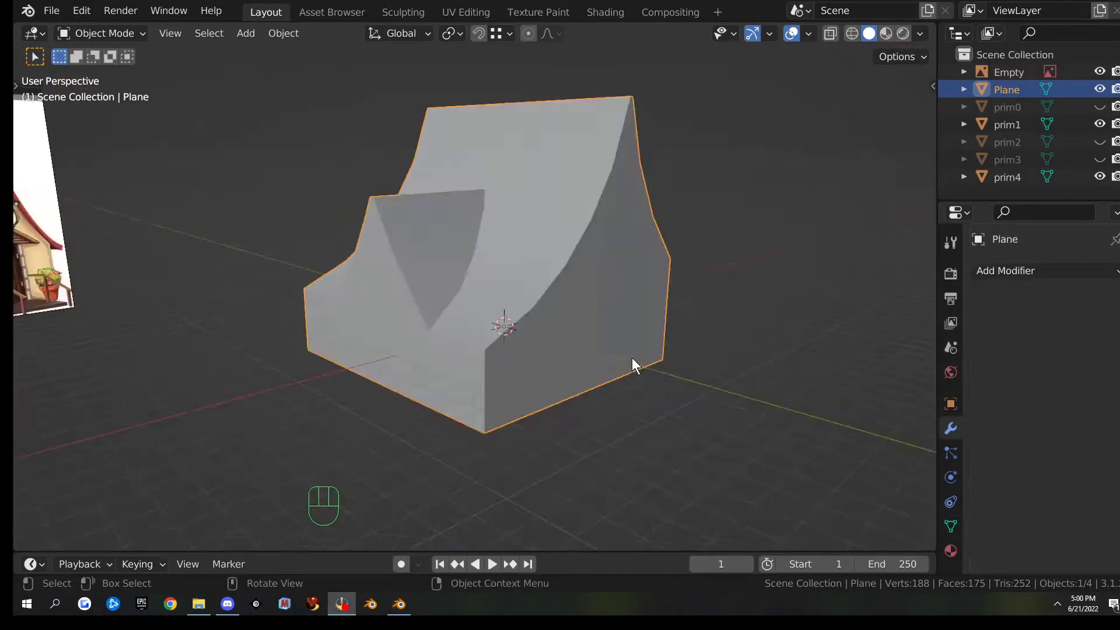
# - Select the three underside faces of the house mesh and grow the selection to include the lowest band of wall faces
pyautogui.moveTo(632, 359); pyautogui.dragTo(508, 350, button='middle')
pyautogui.scroll(5, 604, 393)
pyautogui.press('Tab')
pyautogui.scroll(-4, 494, 352)
pyautogui.scroll(4, 508, 350)
pyautogui.moveTo(536, 405); pyautogui.dragTo(473, 288, button='middle')
pyautogui.moveTo(468, 365); pyautogui.dragTo(466, 350, button='middle')
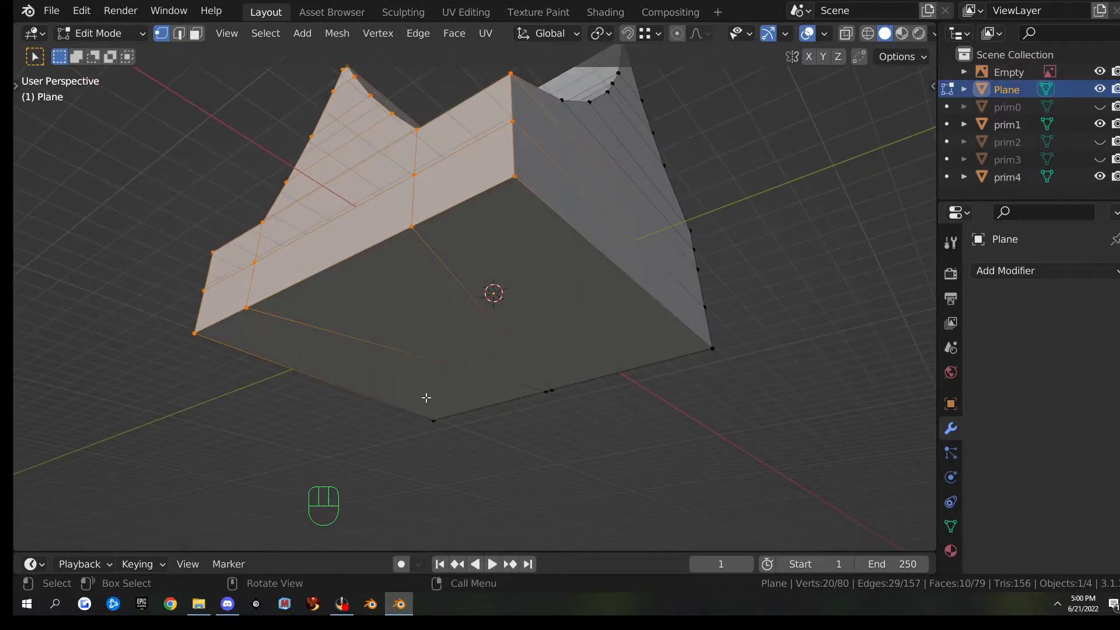
pyautogui.press('3')
pyautogui.click(359, 368)
pyautogui.keyDown('shift'); pyautogui.click(416, 313); pyautogui.keyUp('shift')
pyautogui.keyDown('shift'); pyautogui.click(552, 272); pyautogui.keyUp('shift')
pyautogui.moveTo(552, 271); pyautogui.dragTo(627, 426, button='middle')
pyautogui.press('ctrl+KP_Add')
pyautogui.scroll(5, 627, 426)
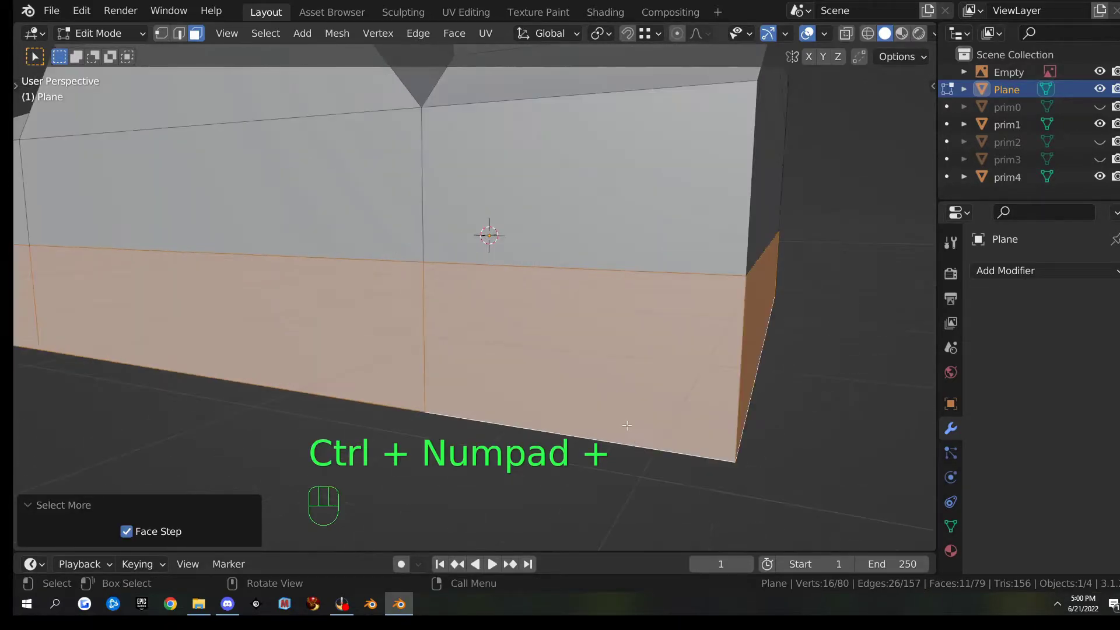
# - Separate the selected floor and lowest wall band into their own object, and select only the upper house body
pyautogui.scroll(-5, 626, 426)
pyautogui.press('p')
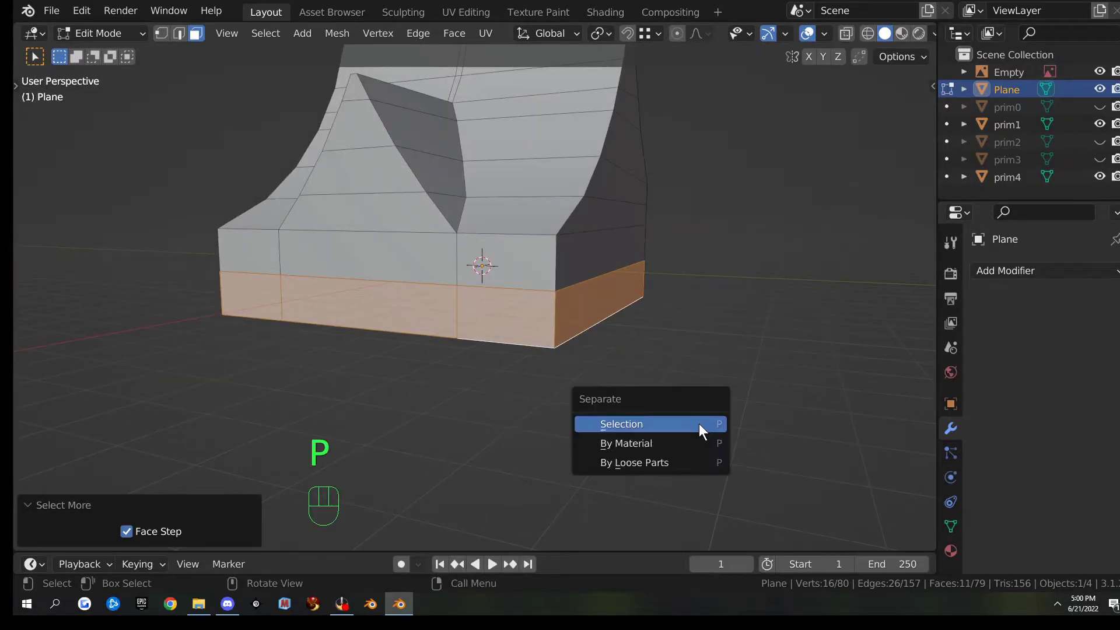
pyautogui.click(699, 423)
pyautogui.press('Tab')
pyautogui.click(559, 318)
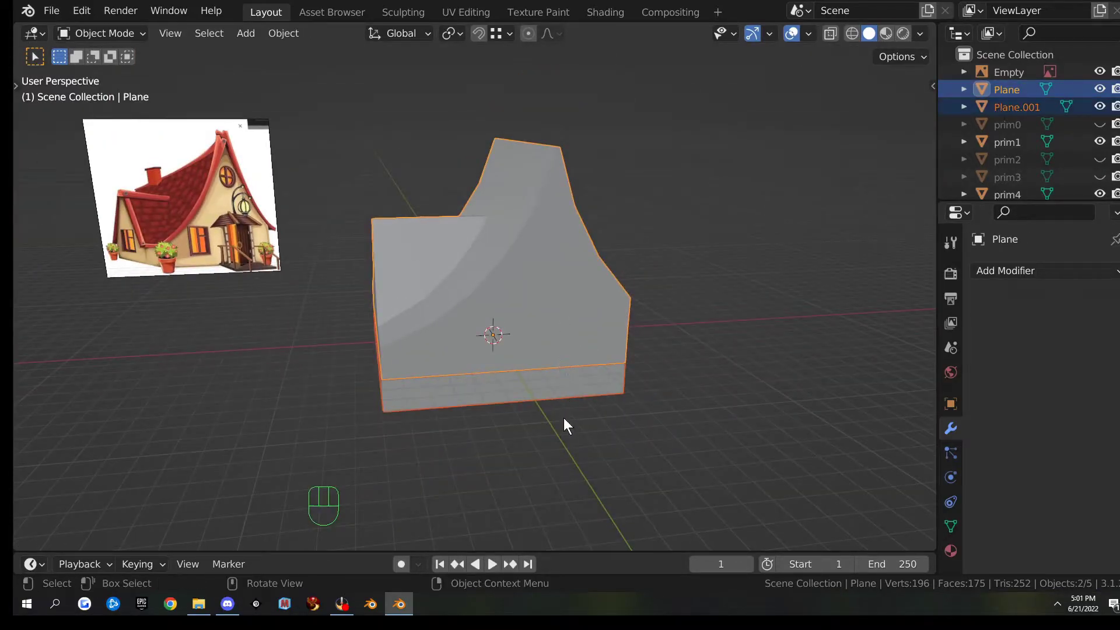
pyautogui.moveTo(563, 418); pyautogui.dragTo(730, 399, button='middle')
pyautogui.click(558, 249)
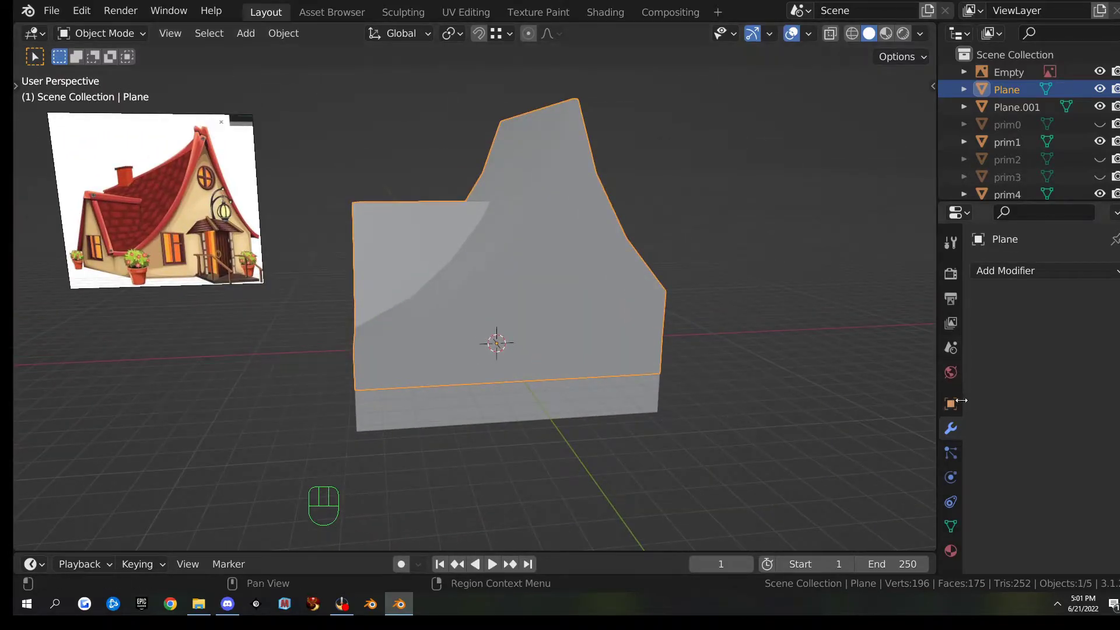
pyautogui.click(1013, 272)
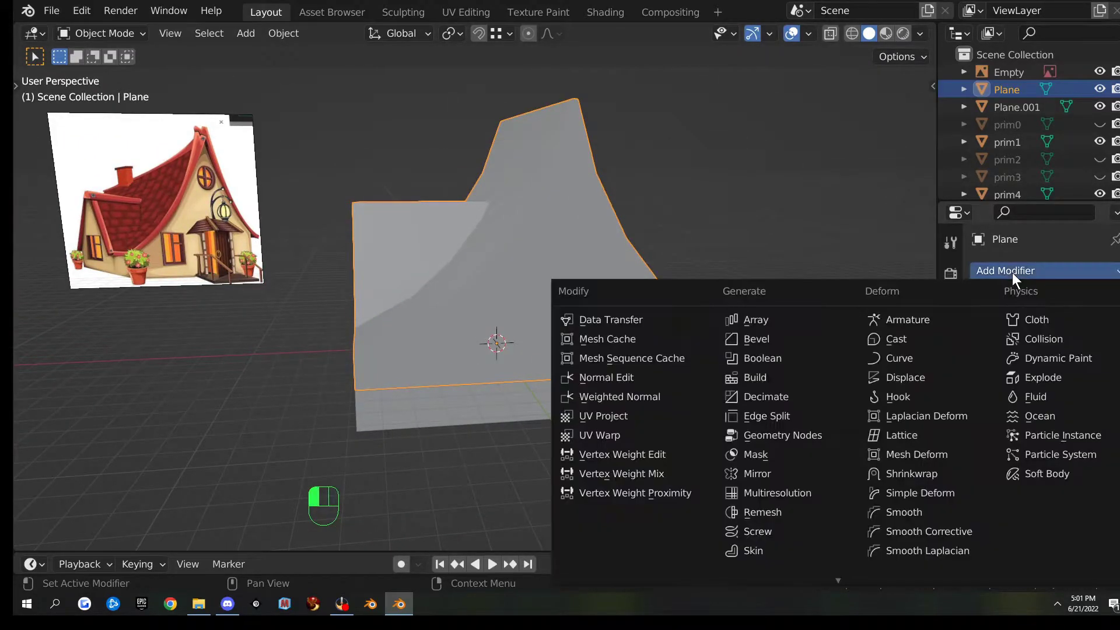
pyautogui.press('Escape')
pyautogui.click(951, 525)
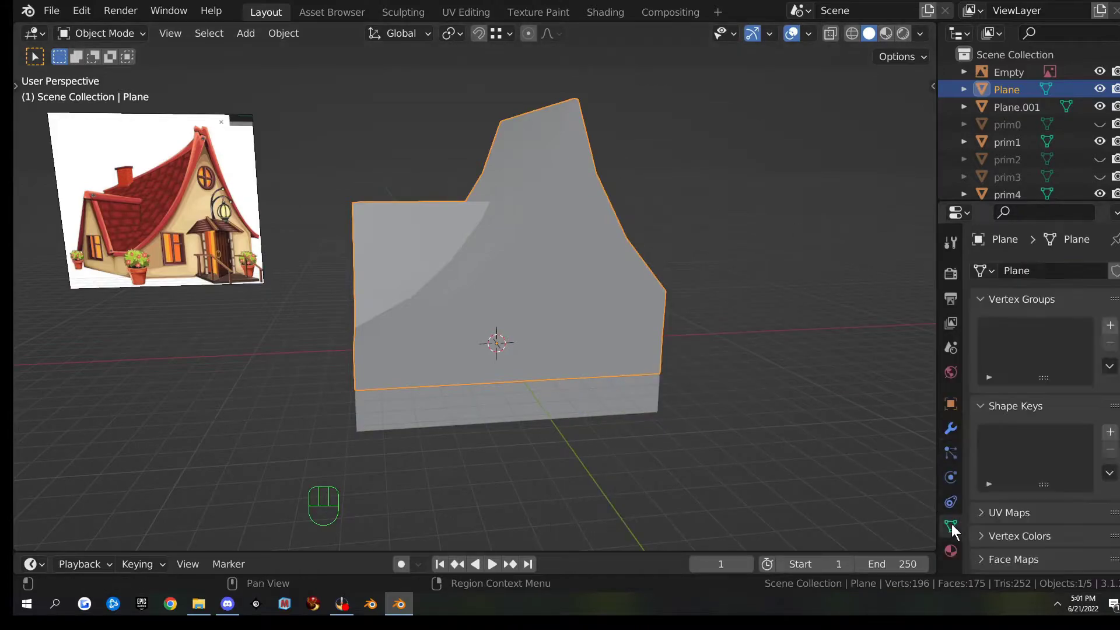
pyautogui.click(951, 429)
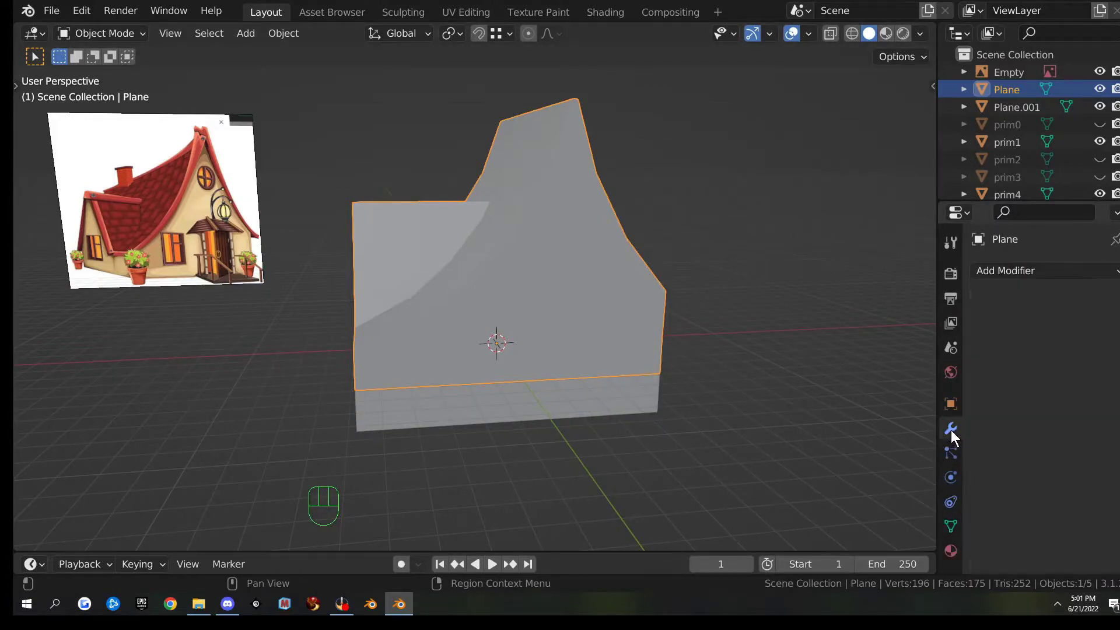
# - Add a Solidify modifier to the upper house body and turn on X-ray display for checking the wall thickness
pyautogui.click(1010, 274)
pyautogui.scroll(-5, 845, 579)
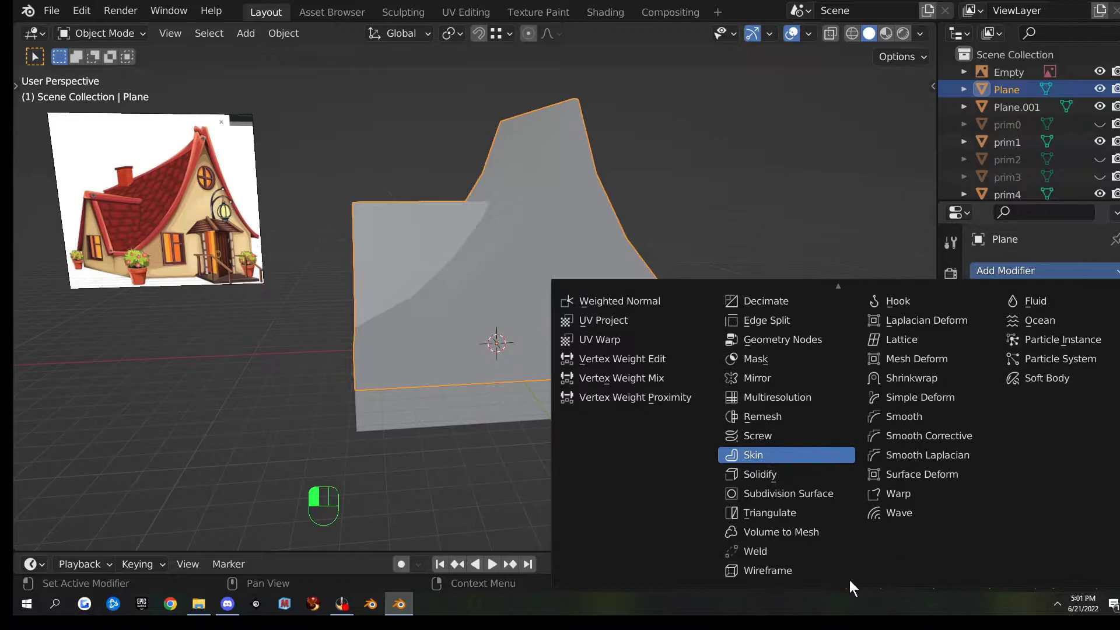
pyautogui.click(763, 473)
pyautogui.scroll(3, 601, 443)
pyautogui.scroll(-3, 597, 436)
pyautogui.hotkey('alt', 'z')
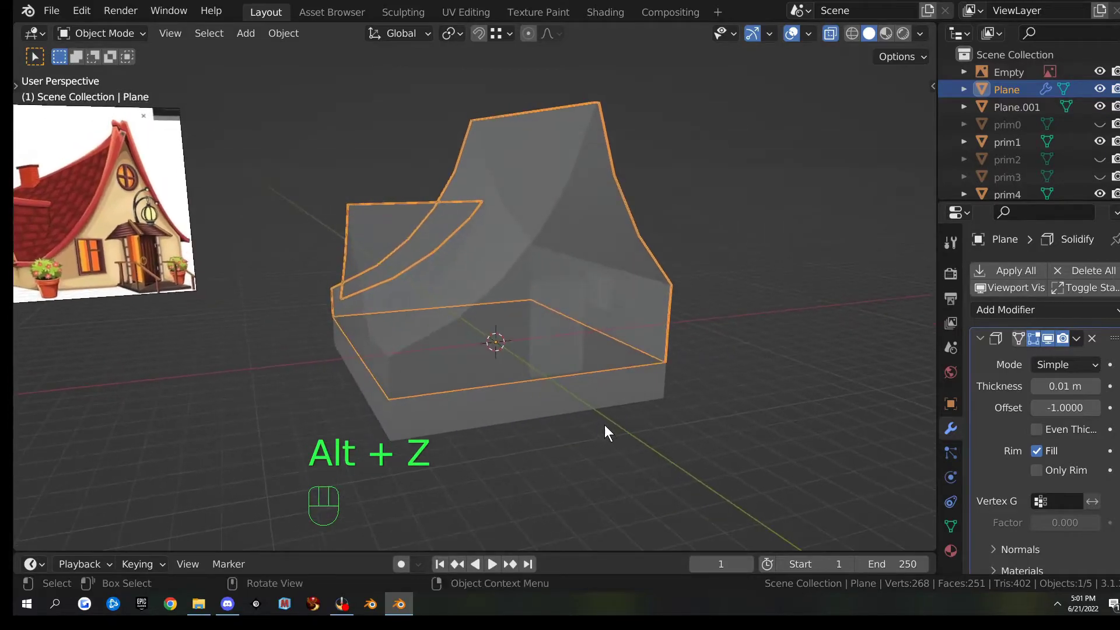
pyautogui.scroll(4, 604, 425)
pyautogui.keyDown('shift'); pyautogui.moveTo(699, 405); pyautogui.dragTo(687, 391, button='middle'); pyautogui.keyUp('shift')
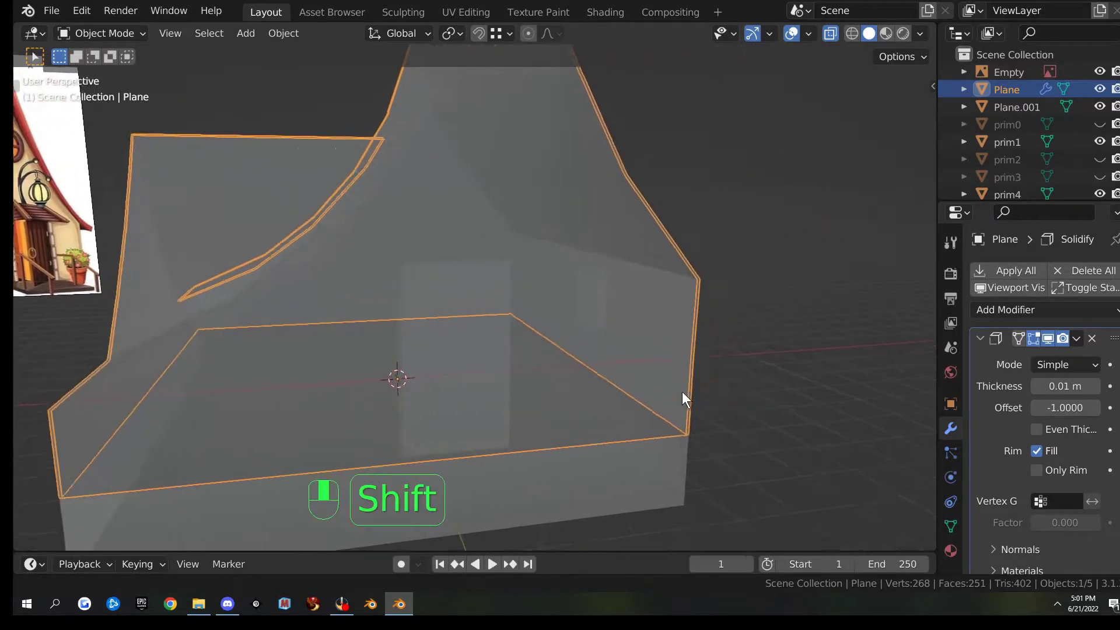
pyautogui.scroll(3, 676, 386)
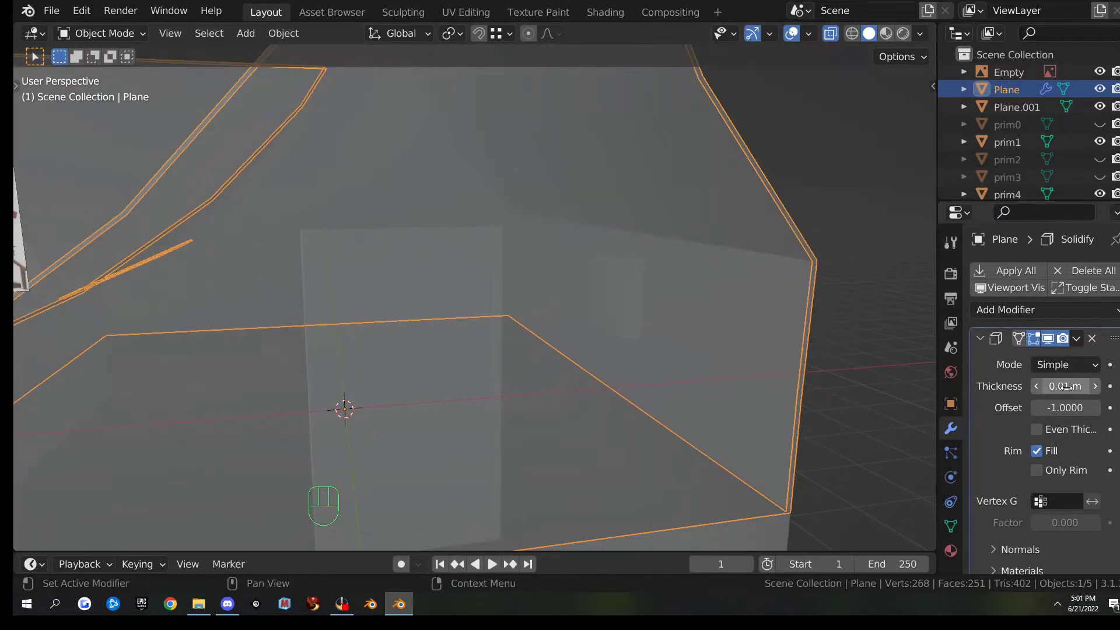
# - Set the Solidify thickness to 0.05 m and disable the rim fill
pyautogui.keyDown('shift'); pyautogui.moveTo(1070, 386); pyautogui.dragTo(1095, 386); pyautogui.keyUp('shift')
pyautogui.moveTo(919, 360); pyautogui.dragTo(664, 271, button='middle')
pyautogui.moveTo(734, 373); pyautogui.dragTo(776, 394, button='middle')
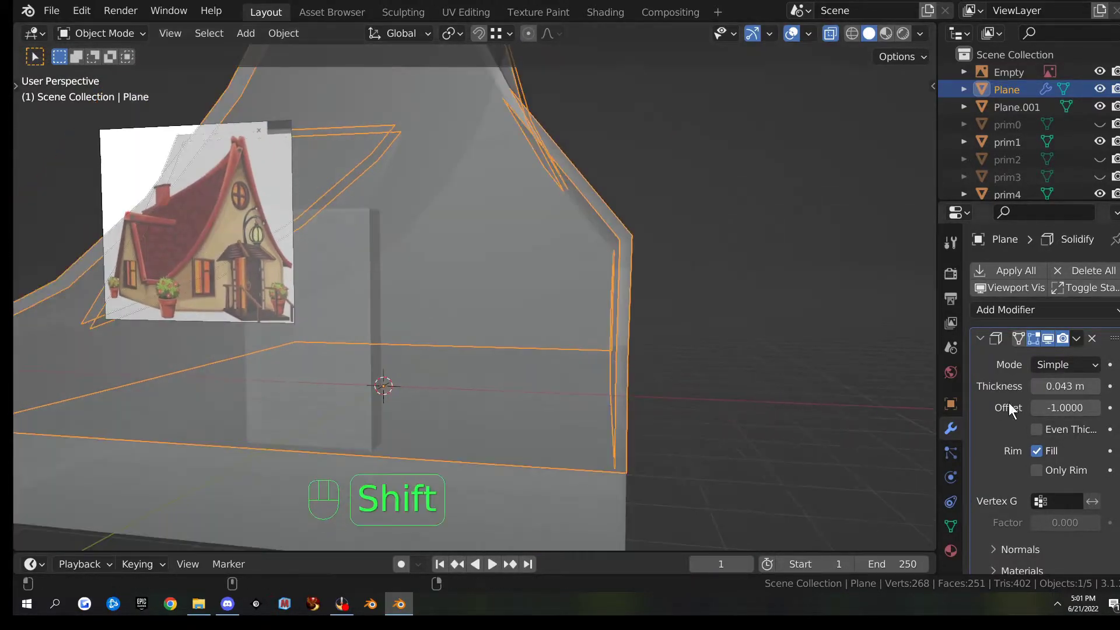
pyautogui.keyDown('shift'); pyautogui.moveTo(1064, 386); pyautogui.dragTo(1070, 385); pyautogui.keyUp('shift')
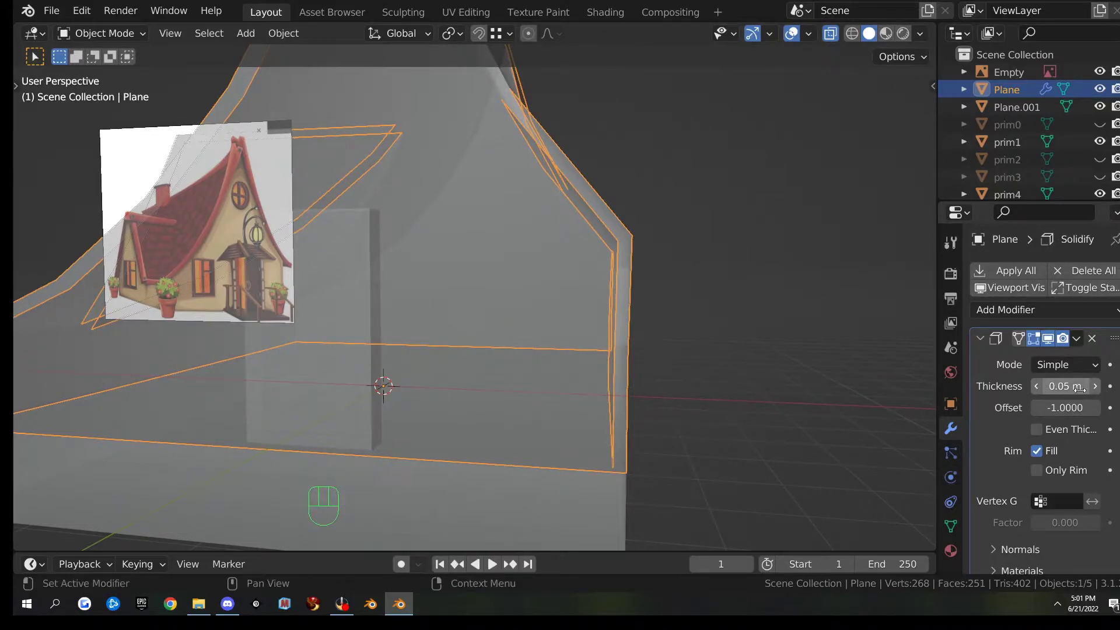
pyautogui.moveTo(575, 367); pyautogui.dragTo(700, 390, button='middle')
pyautogui.click(1035, 450)
pyautogui.scroll(-4, 632, 425)
pyautogui.moveTo(634, 424)
pyautogui.mouseDown(button='middle')
pyautogui.moveTo(608, 433)
pyautogui.moveTo(618, 436)
pyautogui.mouseUp(button='middle')
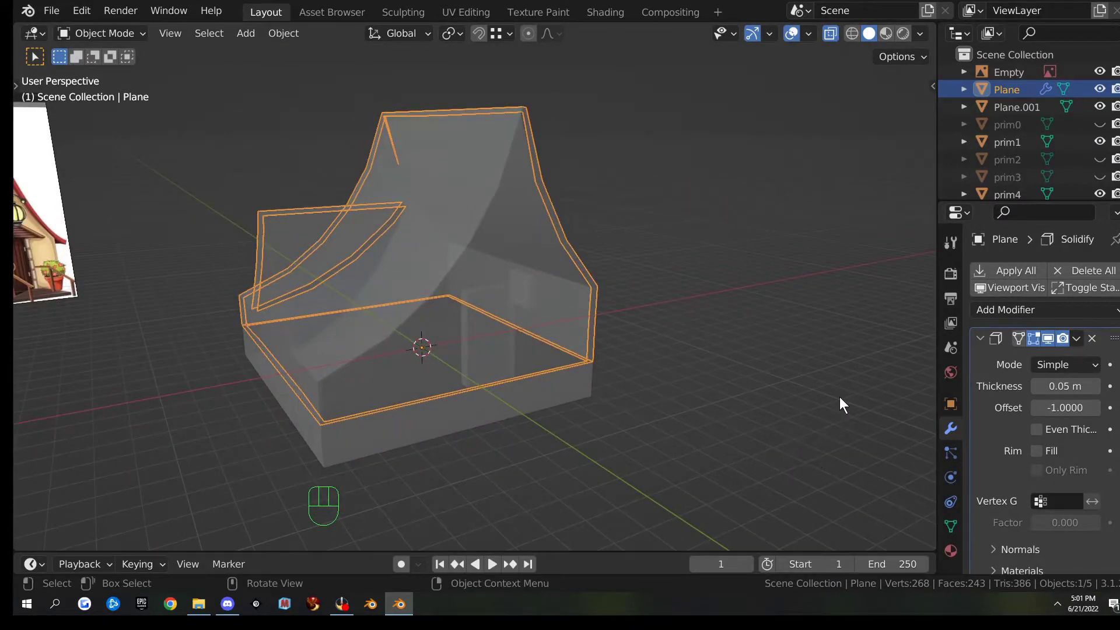
# - Apply the Solidify modifier and enter mesh editing on the upper house body
pyautogui.click(1077, 340)
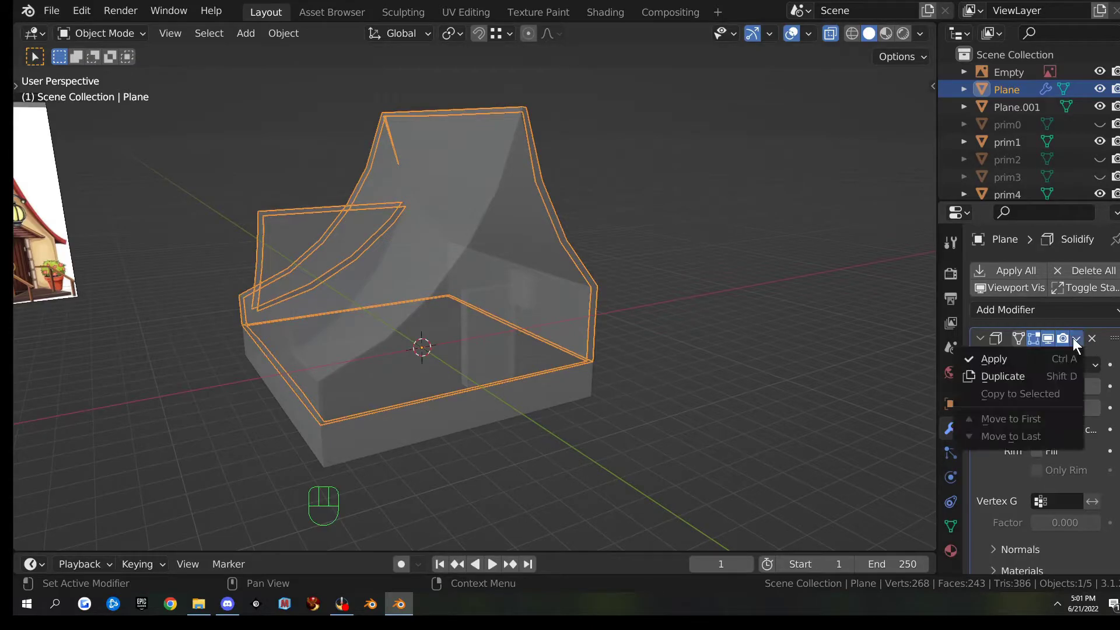
pyautogui.click(1038, 361)
pyautogui.press('Tab')
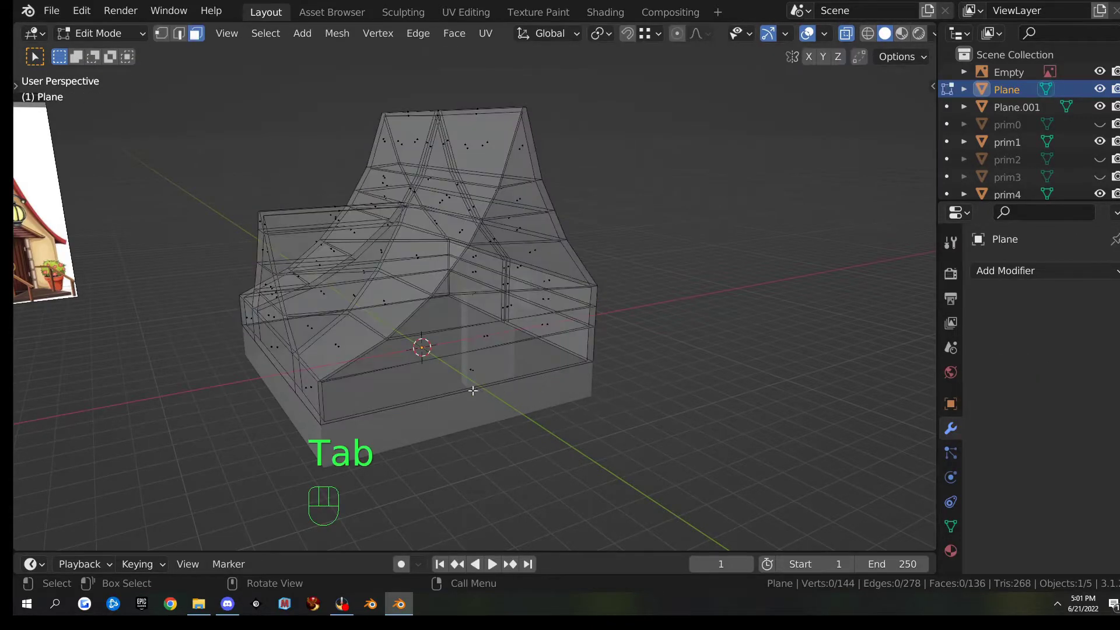
pyautogui.moveTo(540, 394); pyautogui.dragTo(573, 387, button='middle')
pyautogui.scroll(10, 607, 400)
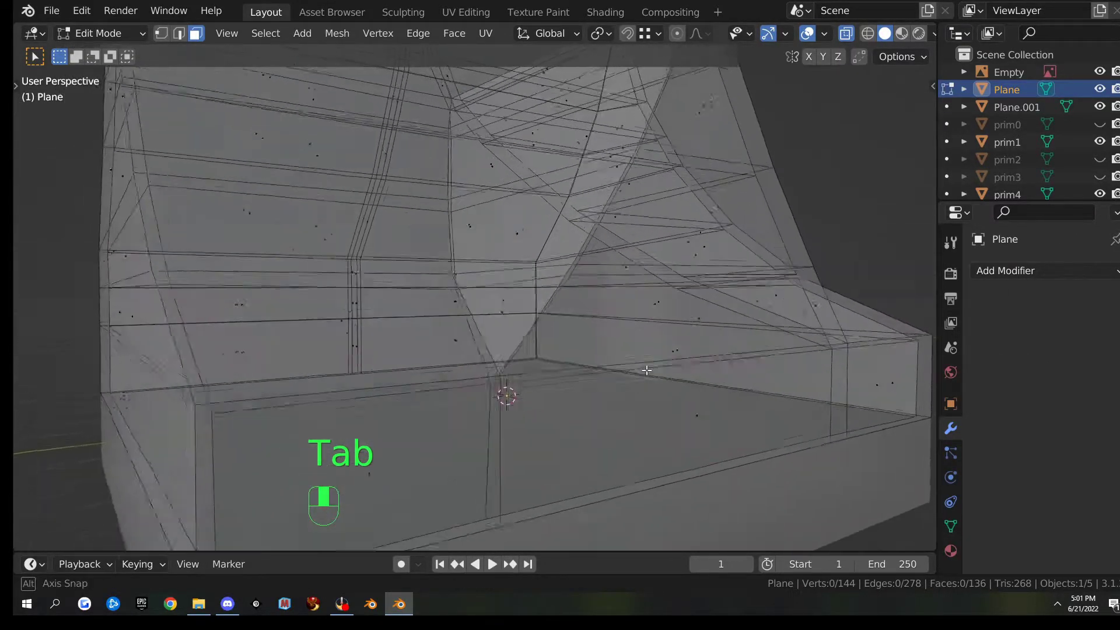
pyautogui.scroll(-3, 659, 352)
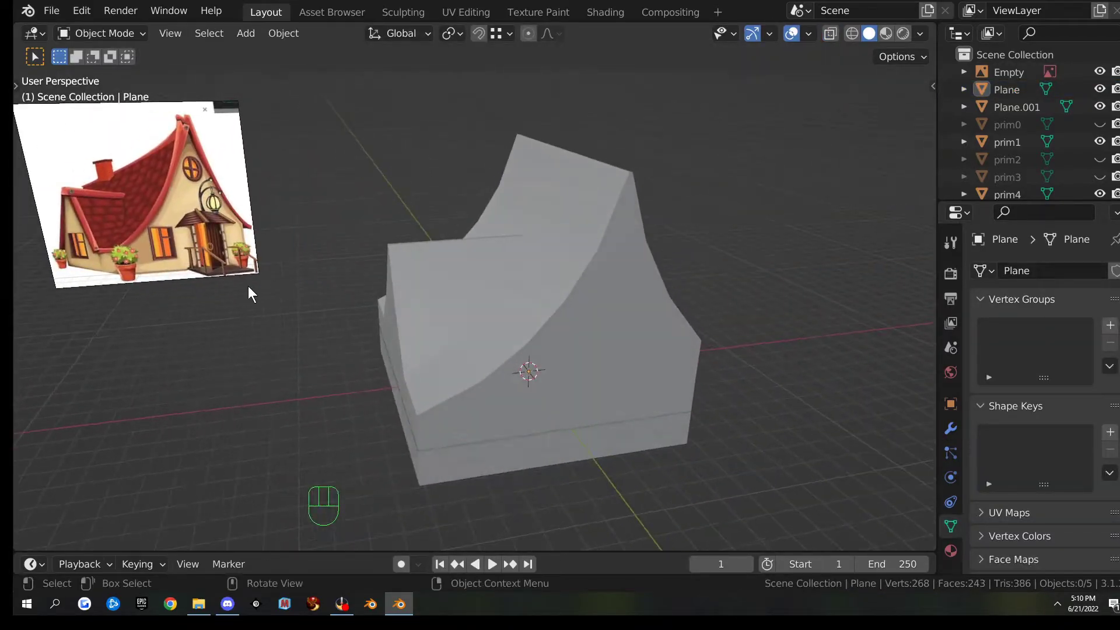
pyautogui.scroll(-3, 342, 303)
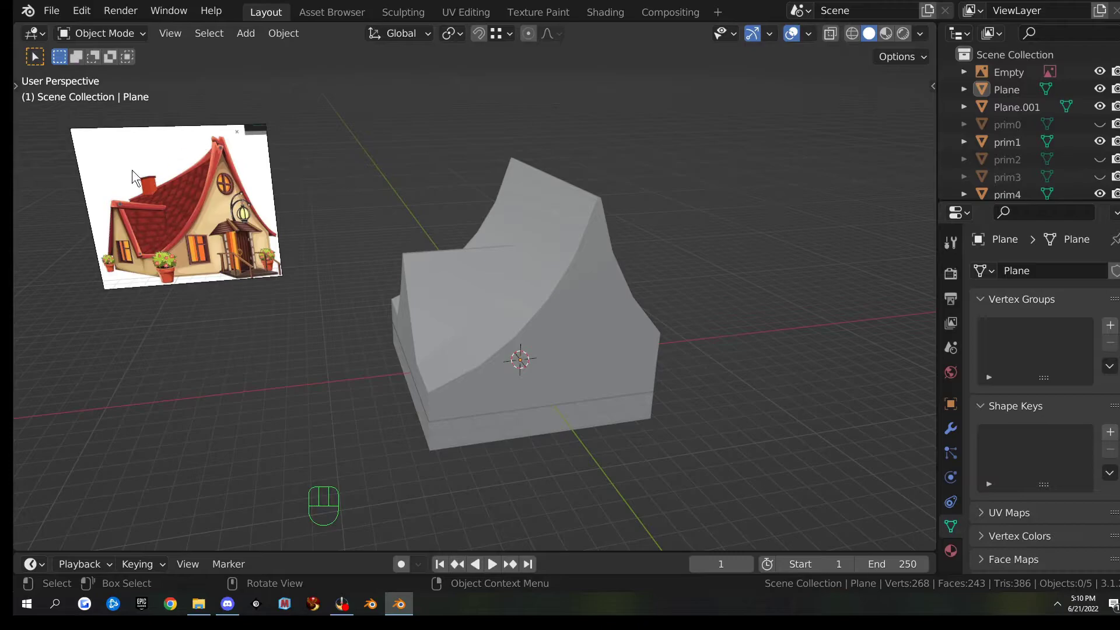
pyautogui.scroll(2, 546, 302)
pyautogui.scroll(-2, 543, 299)
# - Enter mesh editing on the upper house body and select the sloping roof edges of the front gable down to both eaves
pyautogui.click(550, 326)
pyautogui.press('Tab')
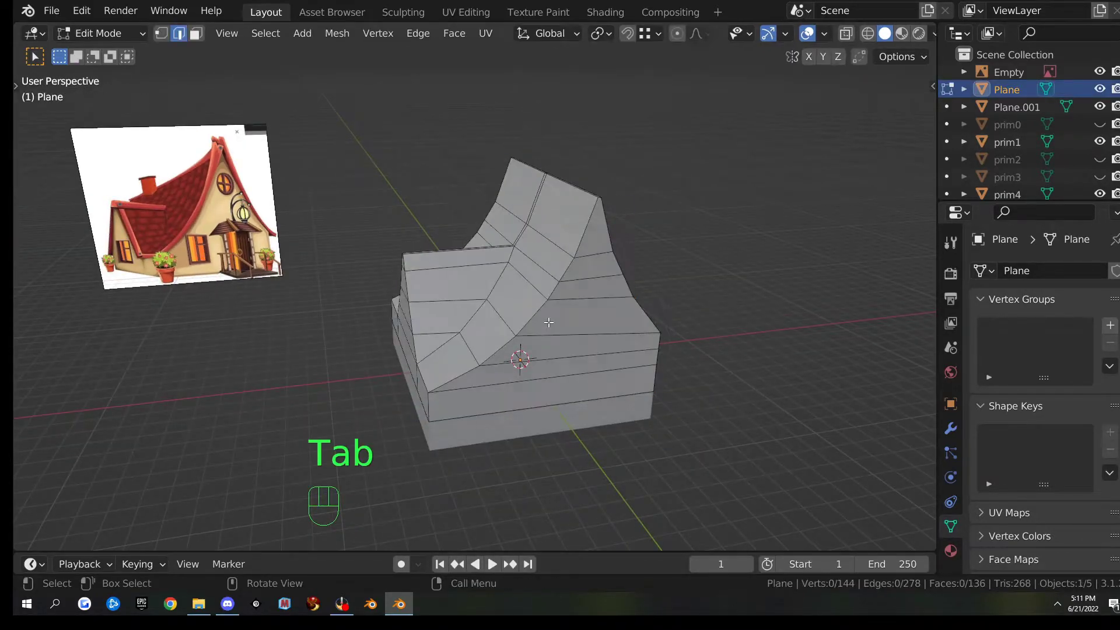
pyautogui.scroll(1, 516, 355)
pyautogui.moveTo(561, 274); pyautogui.dragTo(484, 373, button='middle')
pyautogui.scroll(2, 478, 386)
pyautogui.scroll(-2, 447, 439)
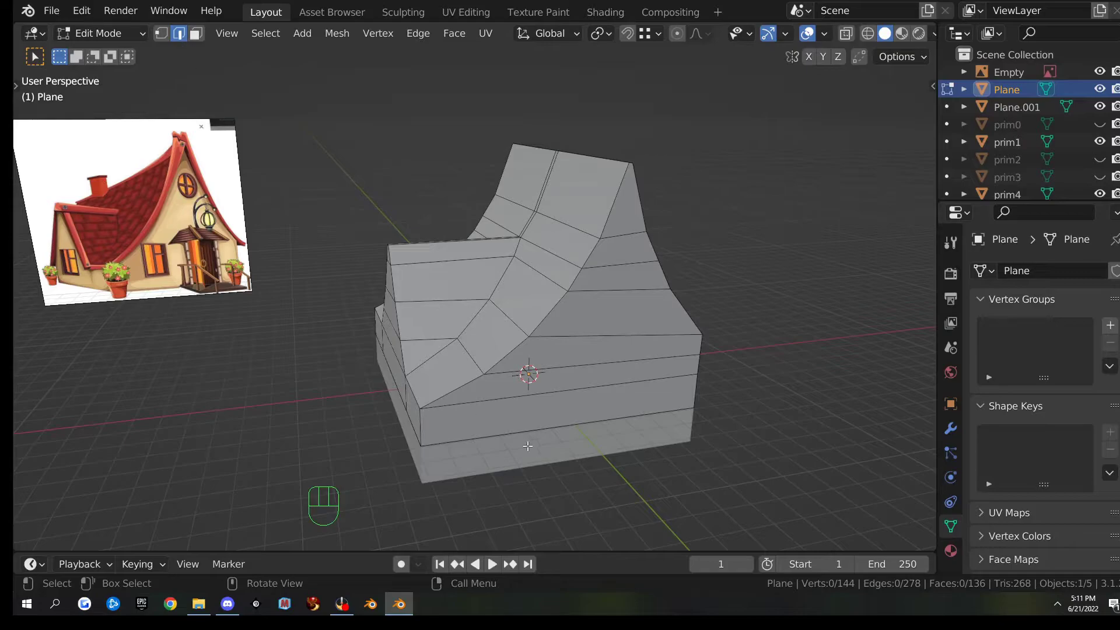
pyautogui.keyDown('ctrl'); pyautogui.click(607, 213); pyautogui.keyUp('ctrl')
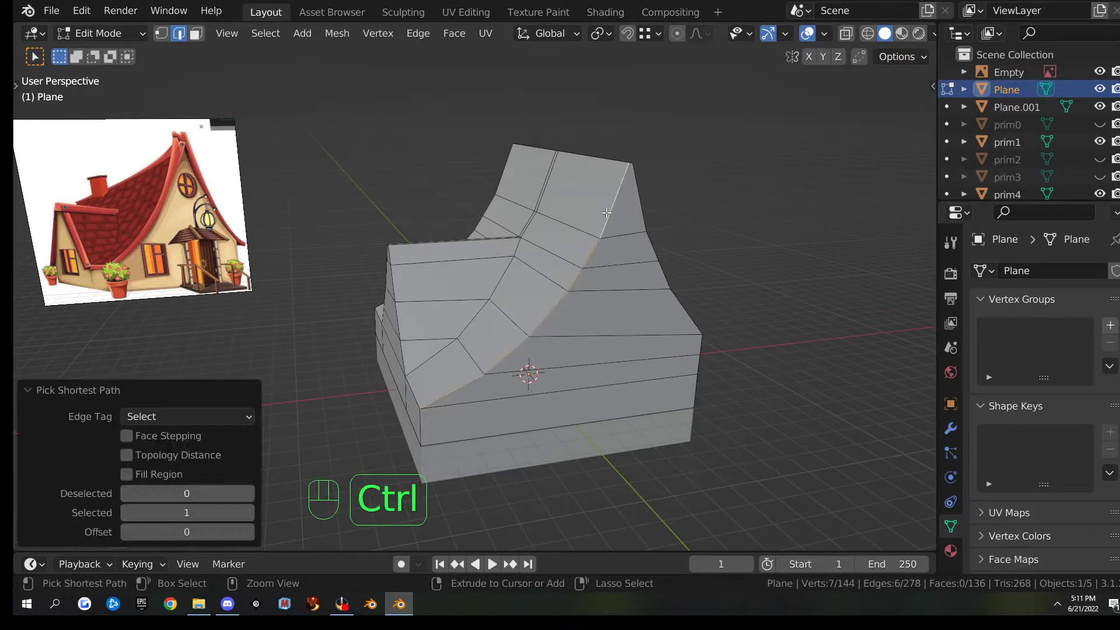
pyautogui.keyDown('ctrl'); pyautogui.click(686, 317); pyautogui.keyUp('ctrl')
# - Add the sloping roof edges on both sides of the opposite main gable to the selection
pyautogui.moveTo(770, 292); pyautogui.dragTo(396, 292, button='middle')
pyautogui.keyDown('shift'); pyautogui.click(358, 373); pyautogui.keyUp('shift')
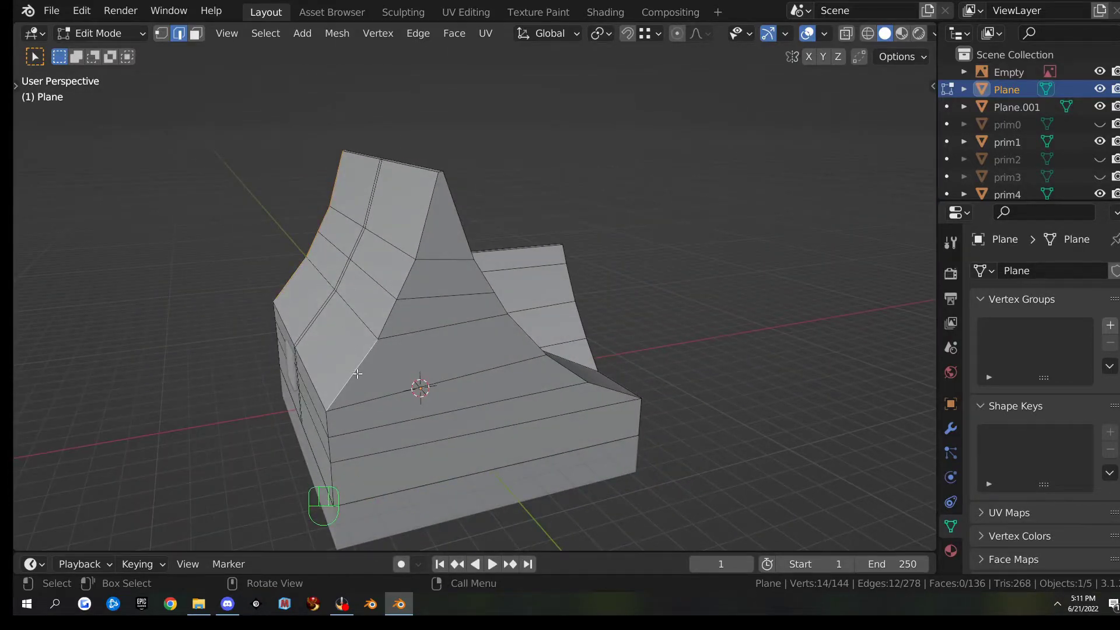
pyautogui.keyDown('ctrl'); pyautogui.click(437, 221); pyautogui.keyUp('ctrl')
pyautogui.keyDown('ctrl'); pyautogui.click(613, 393); pyautogui.keyUp('ctrl')
pyautogui.moveTo(613, 393); pyautogui.dragTo(507, 385, button='middle')
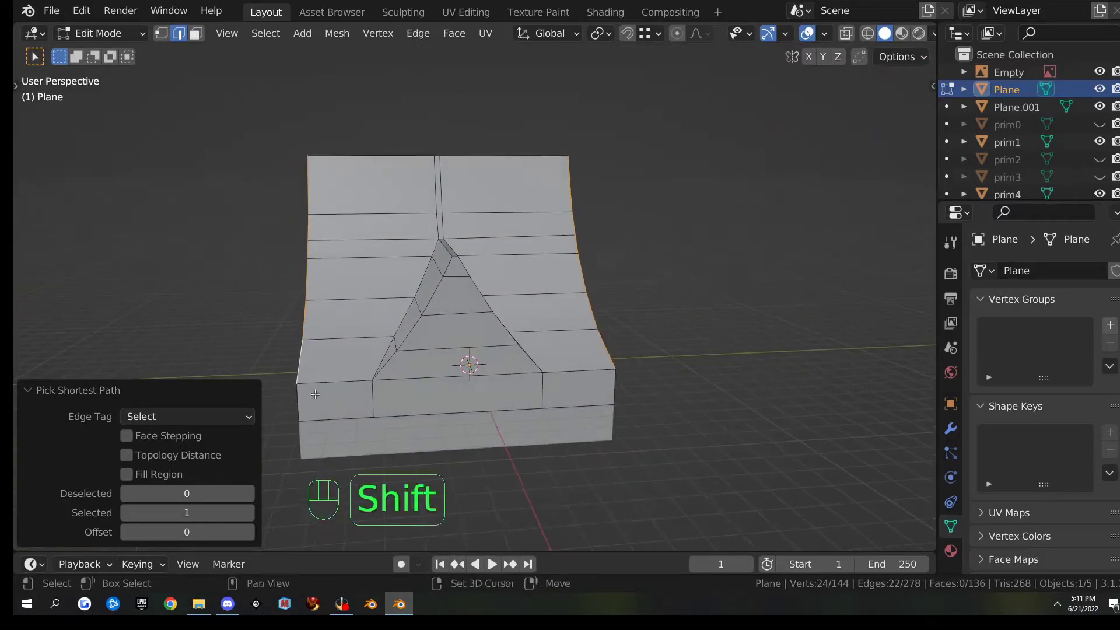
# - Extend the selection along the dormer side, covering the eave edges beside the dormer and both slopes of its small gable
pyautogui.keyDown('shift'); pyautogui.click(338, 387); pyautogui.keyUp('shift')
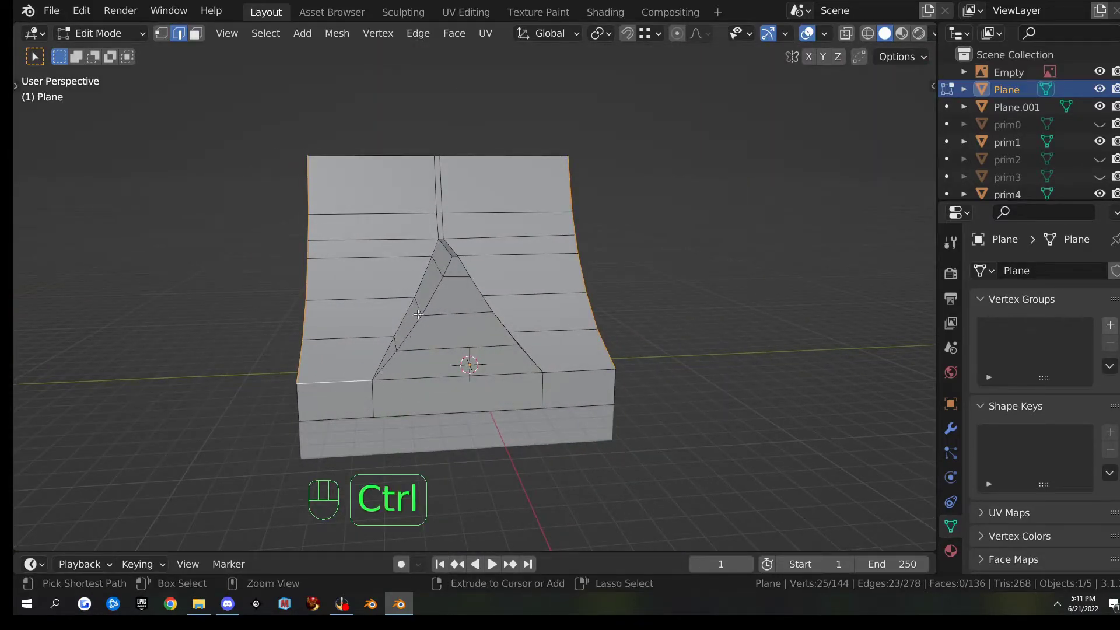
pyautogui.keyDown('ctrl'); pyautogui.click(449, 270); pyautogui.keyUp('ctrl')
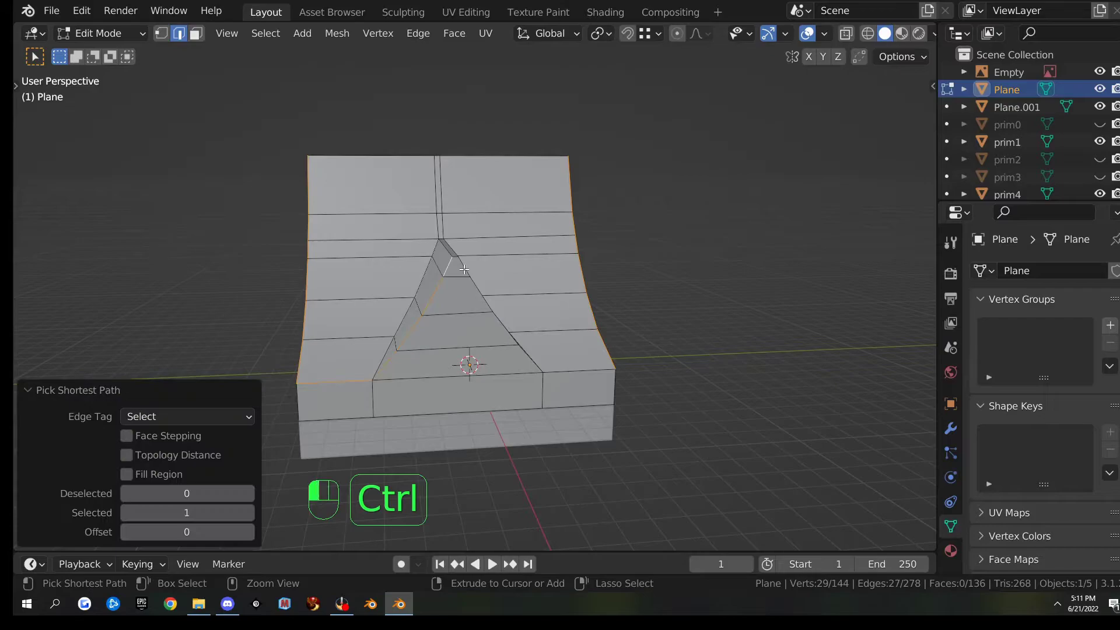
pyautogui.hotkey('ctrl', 'z')
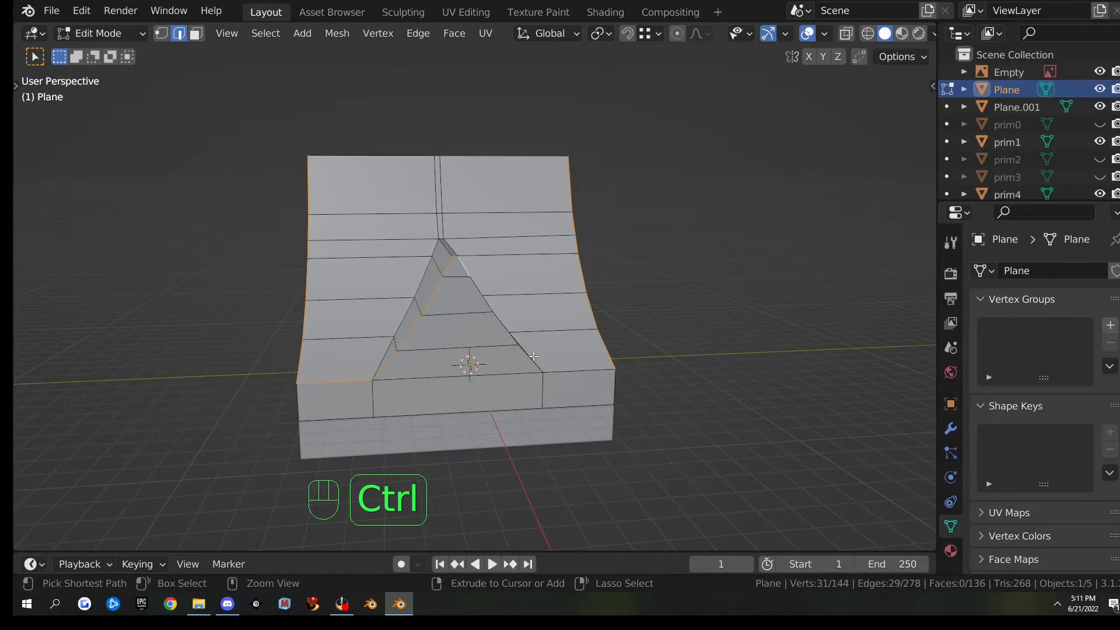
pyautogui.hotkey('ctrl', 'z')
pyautogui.moveTo(534, 361); pyautogui.dragTo(462, 362, button='middle')
pyautogui.keyDown('ctrl'); pyautogui.click(495, 380); pyautogui.keyUp('ctrl')
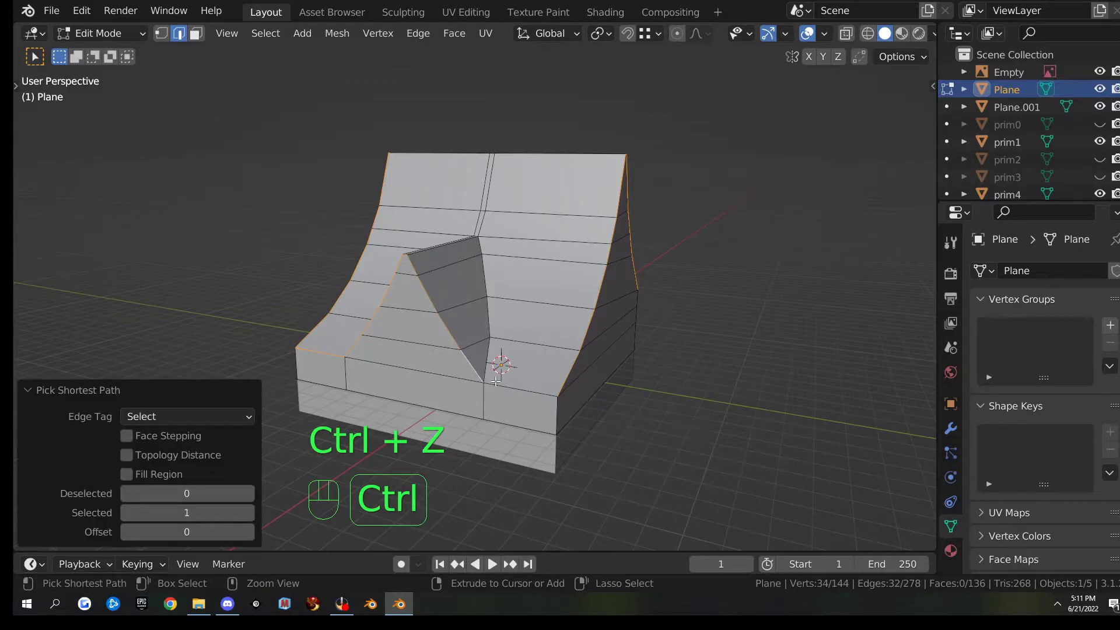
pyautogui.keyDown('shift'); pyautogui.click(523, 400); pyautogui.keyUp('shift')
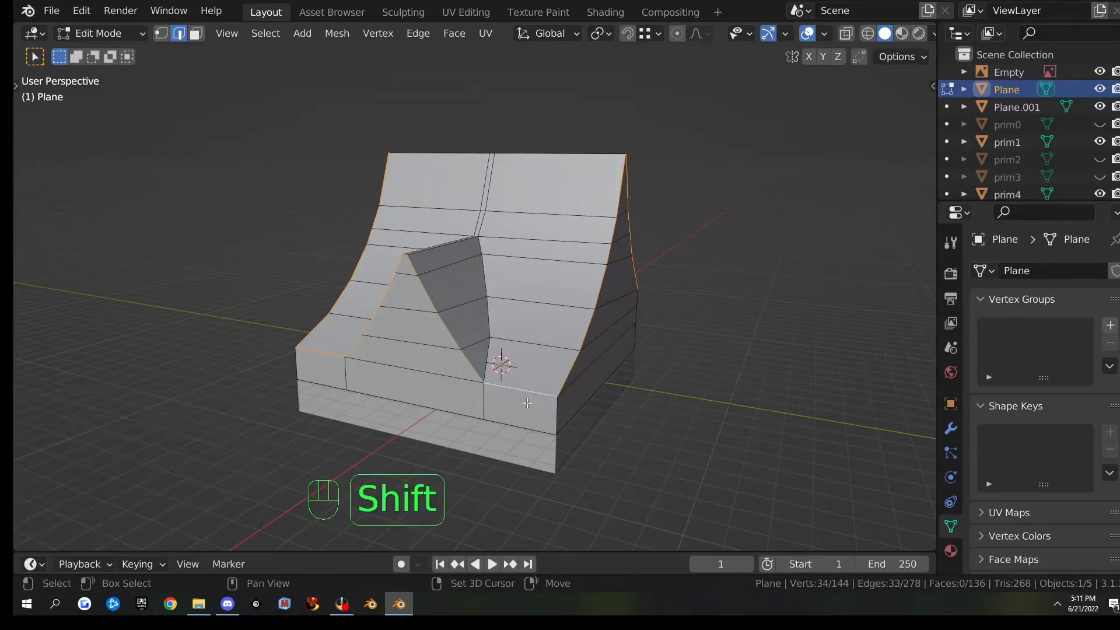
# - Add the eave edges along the long side opposite the dormer to close the roof outline selection
pyautogui.moveTo(500, 362); pyautogui.dragTo(348, 383, button='middle')
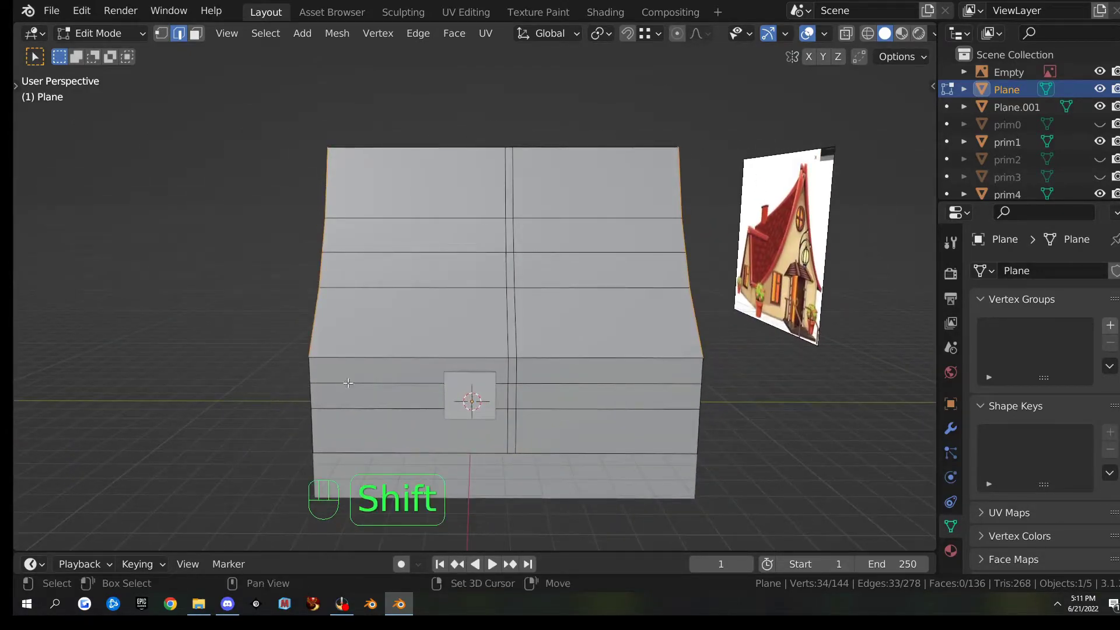
pyautogui.keyDown('ctrl'); pyautogui.click(556, 354); pyautogui.keyUp('ctrl')
pyautogui.moveTo(556, 354); pyautogui.dragTo(713, 438, button='middle')
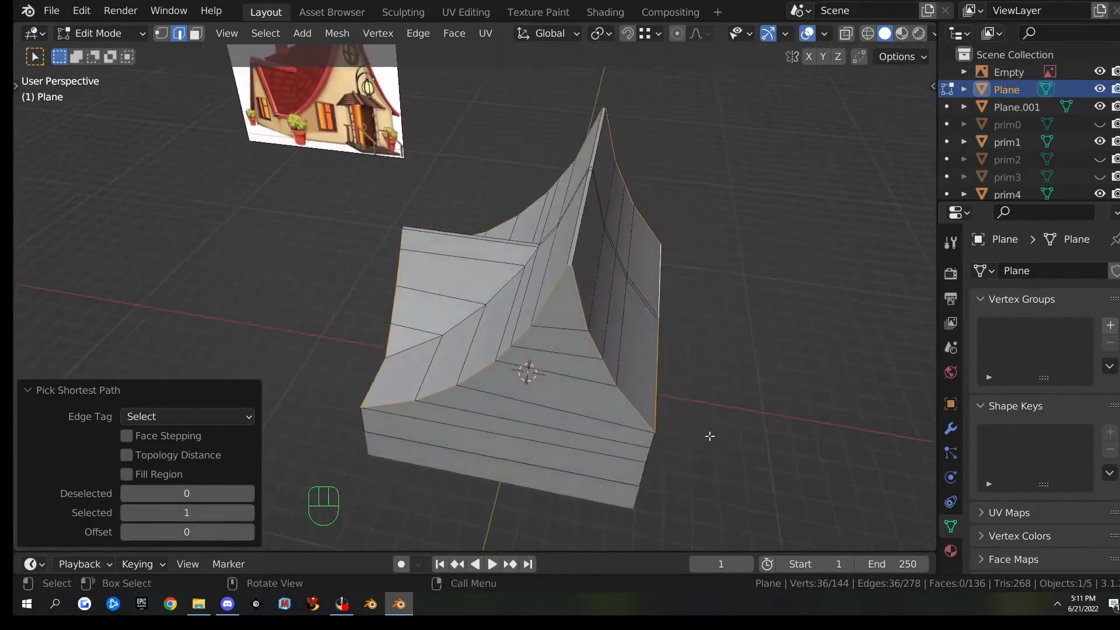
# - Duplicate the selected roof outline edges in place and separate the copy into its own object
pyautogui.scroll(2, 713, 438)
pyautogui.keyDown('shift'); pyautogui.moveTo(682, 375); pyautogui.dragTo(605, 437, button='middle'); pyautogui.keyUp('shift')
pyautogui.scroll(1, 601, 433)
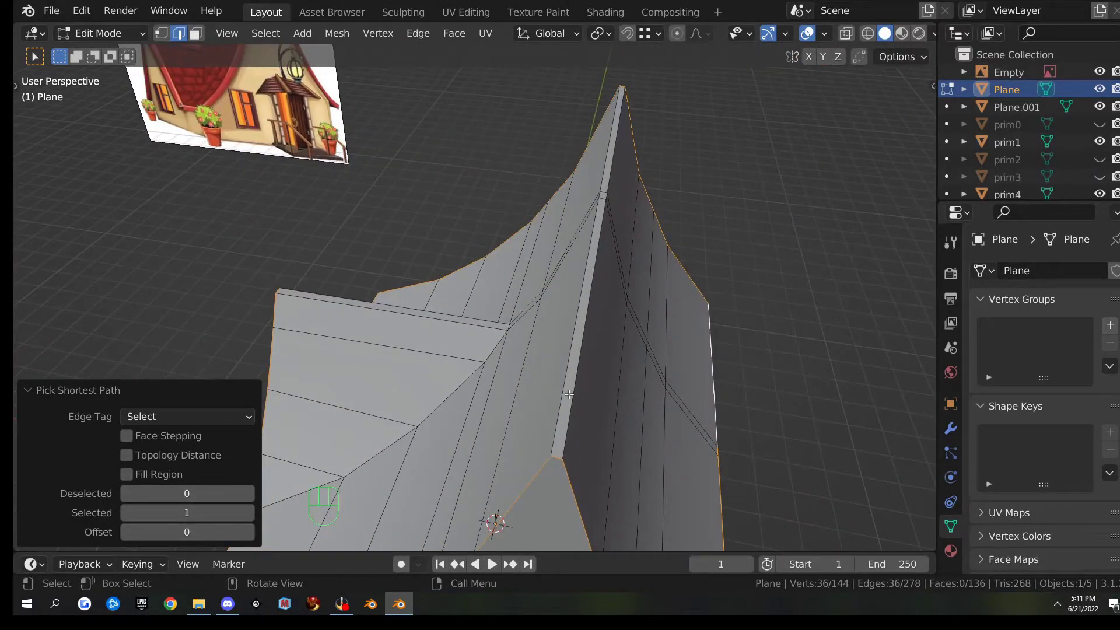
pyautogui.moveTo(596, 345); pyautogui.dragTo(492, 294, button='middle')
pyautogui.scroll(-2, 498, 321)
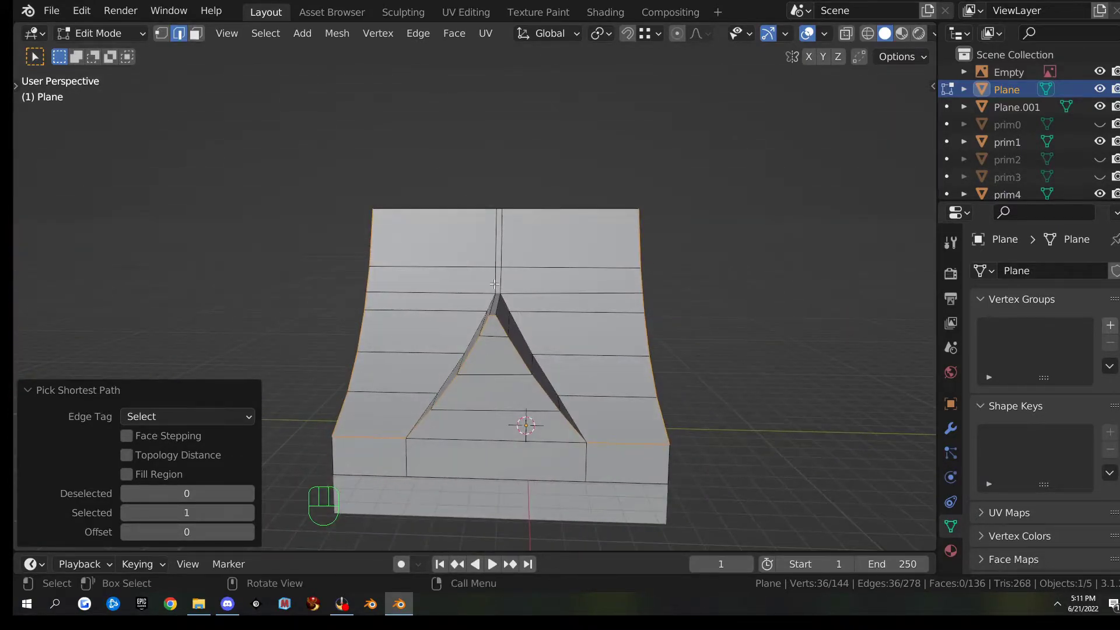
pyautogui.moveTo(577, 378); pyautogui.dragTo(454, 391, button='middle')
pyautogui.scroll(-2, 454, 391)
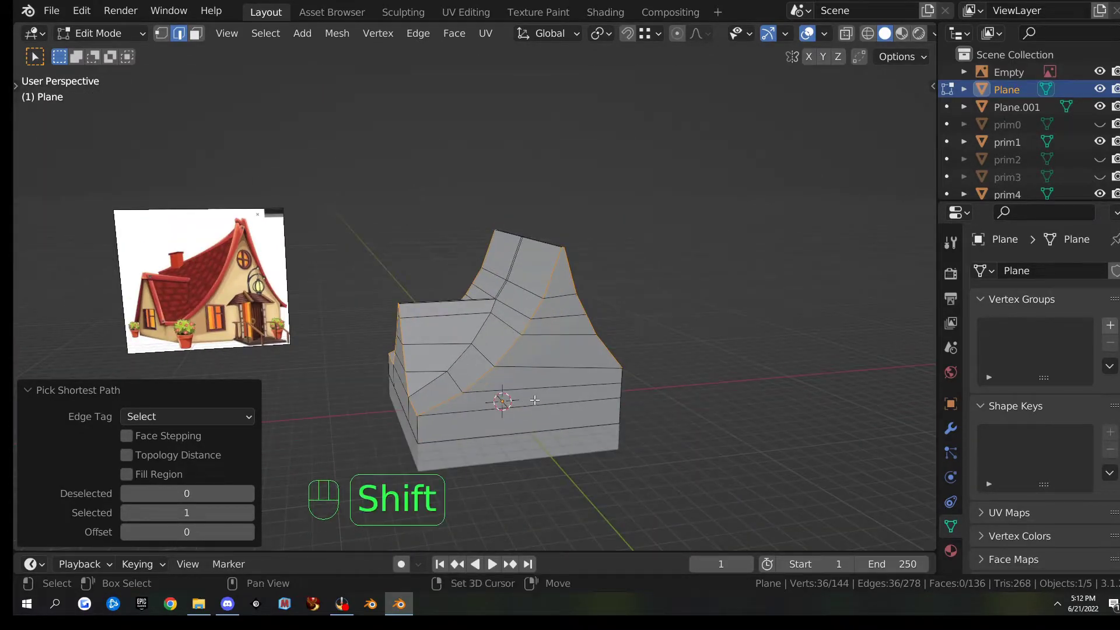
pyautogui.hotkey('shift', 'd')
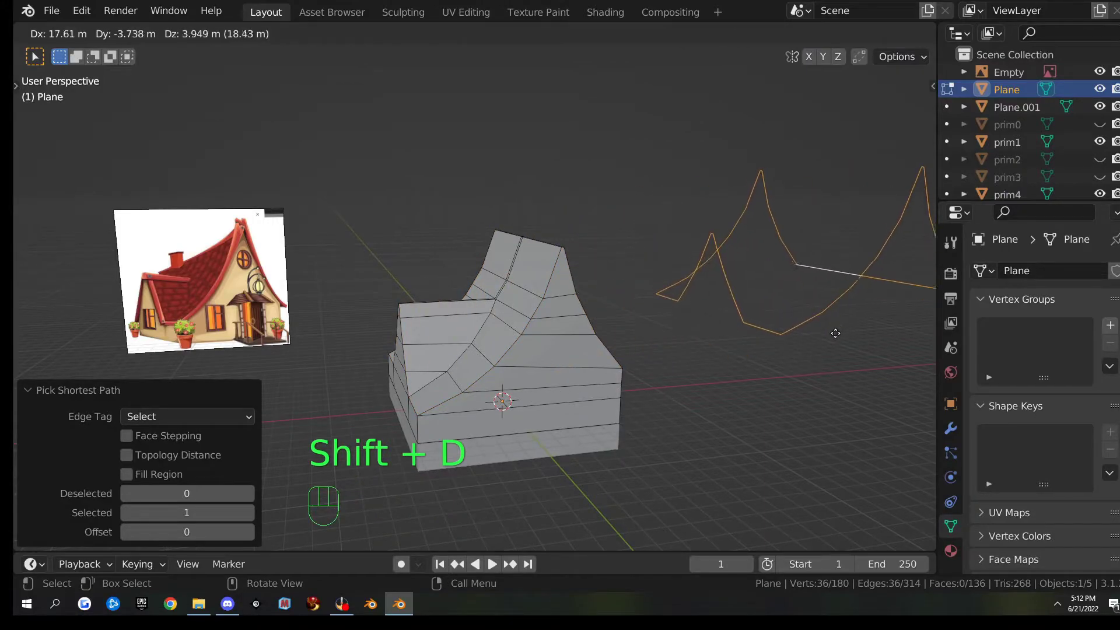
pyautogui.rightClick(824, 335)
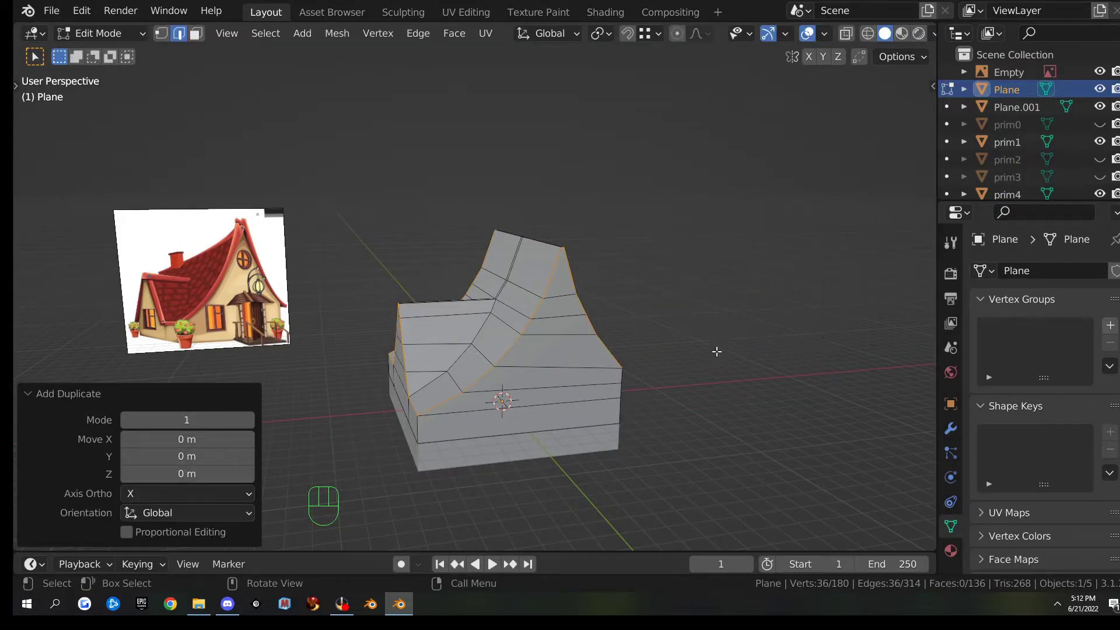
pyautogui.press('p')
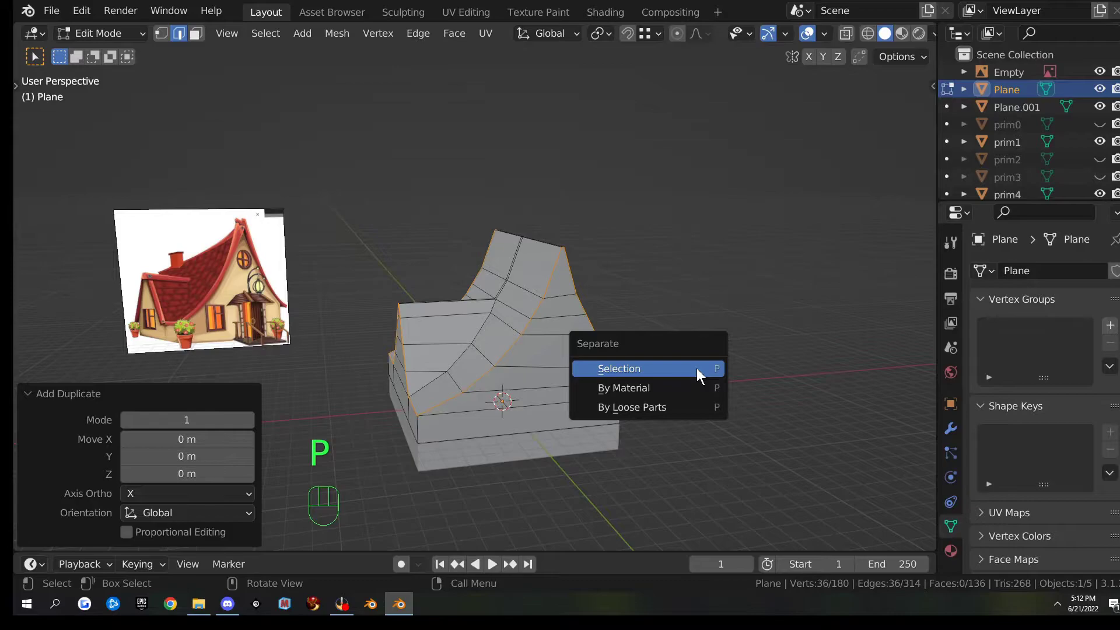
pyautogui.click(696, 369)
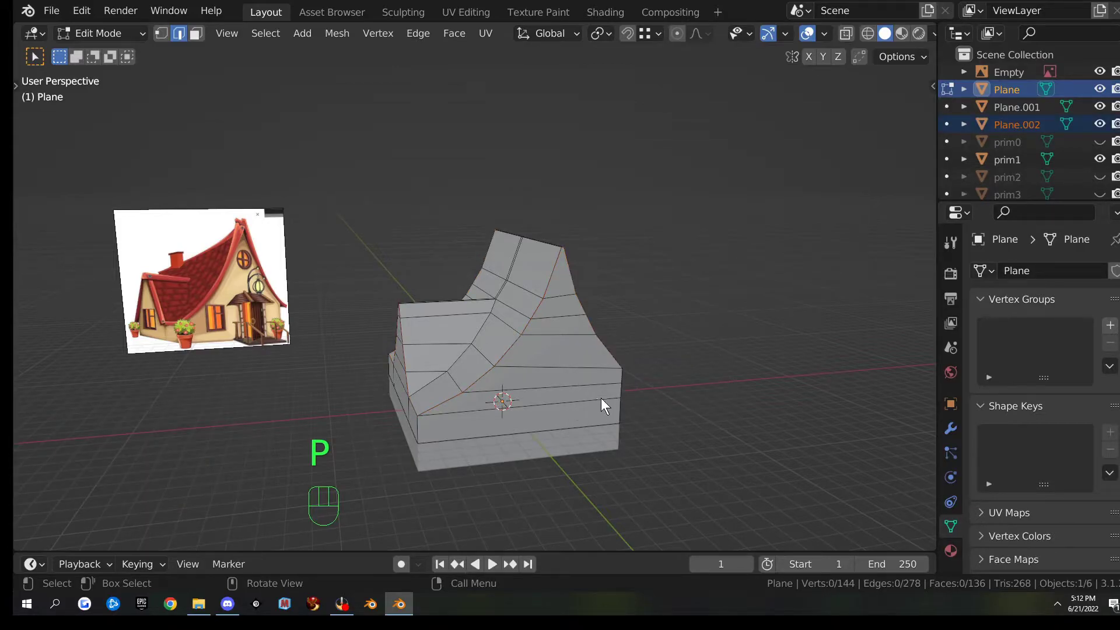
# - Select only the separated roof outline object in Object Mode and convert it to a curve
pyautogui.press('Tab')
pyautogui.click(505, 353)
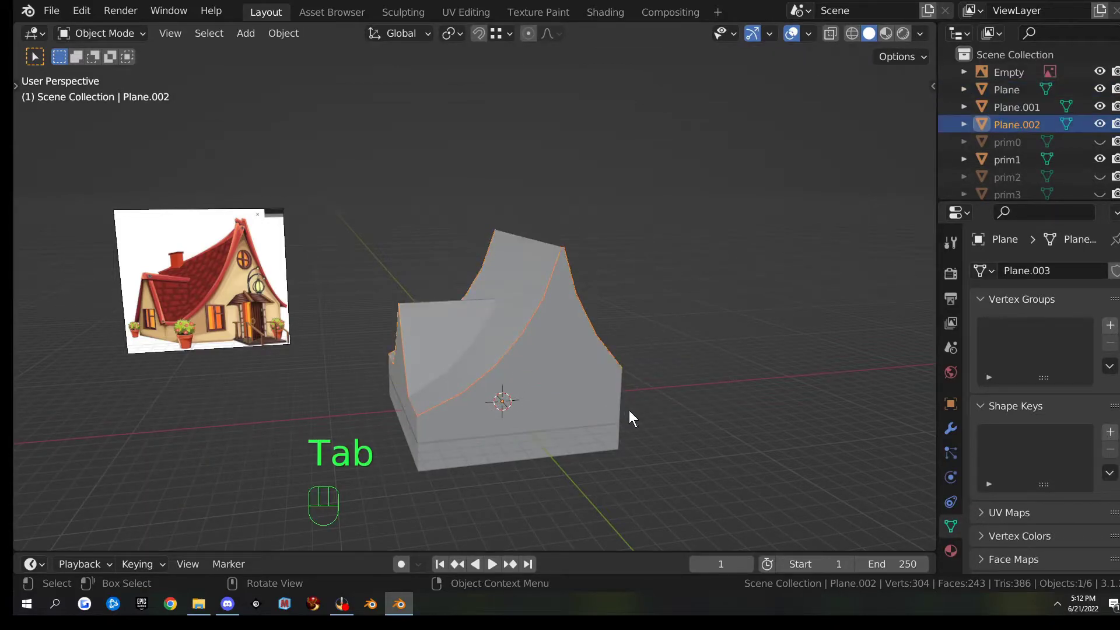
pyautogui.moveTo(732, 412); pyautogui.dragTo(573, 425, button='middle')
pyautogui.press('Tab')
pyautogui.press('a')
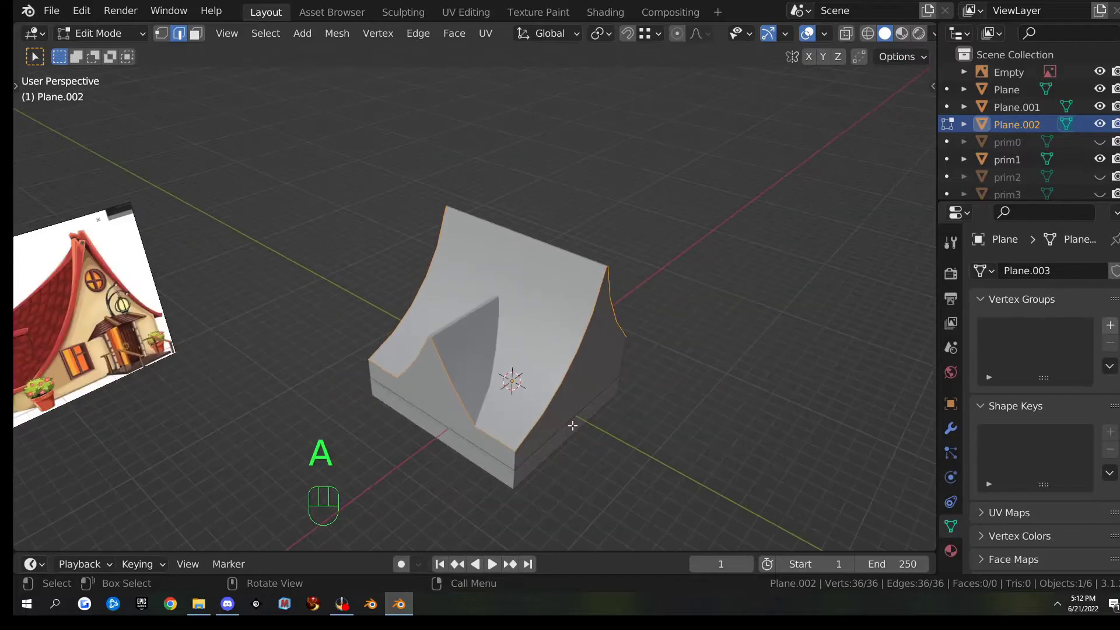
pyautogui.moveTo(577, 344); pyautogui.dragTo(567, 386, button='middle')
pyautogui.scroll(2, 567, 387)
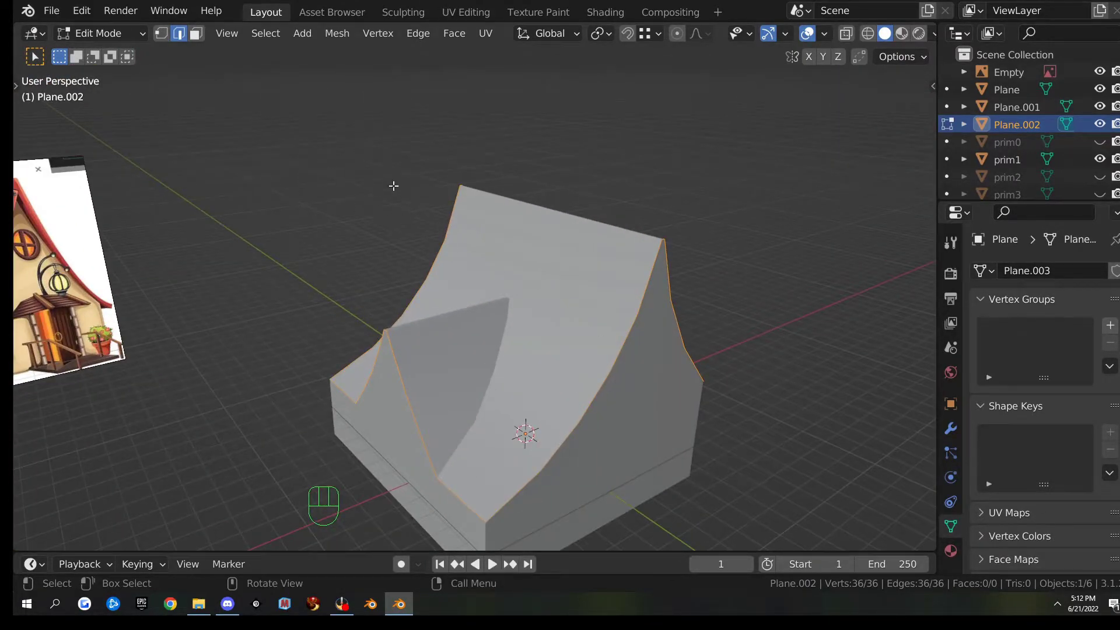
pyautogui.press('Tab')
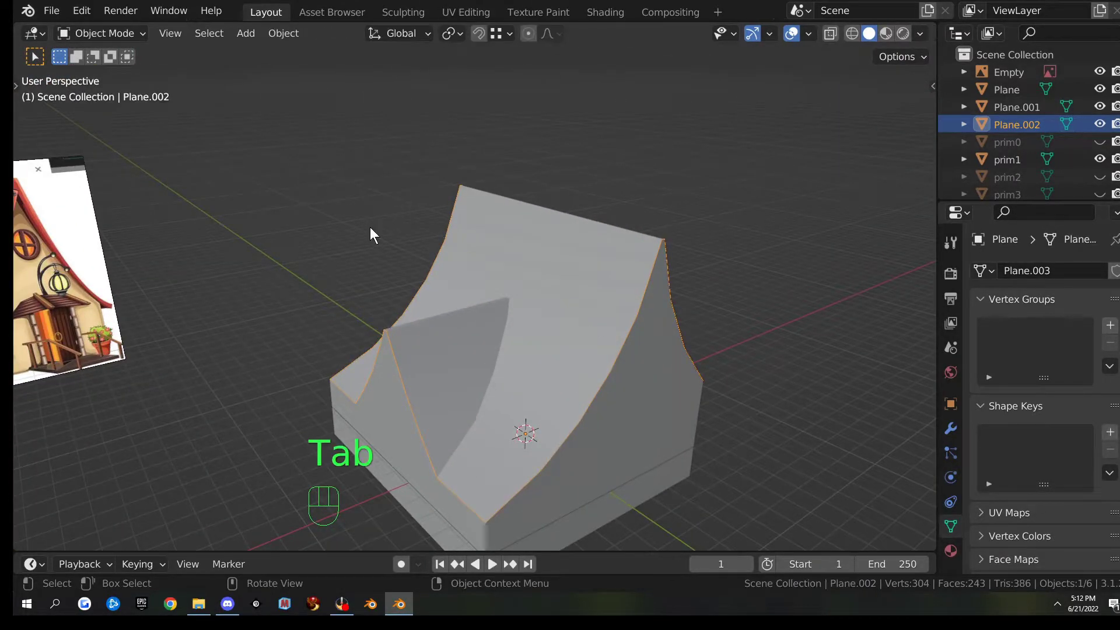
pyautogui.click(280, 34)
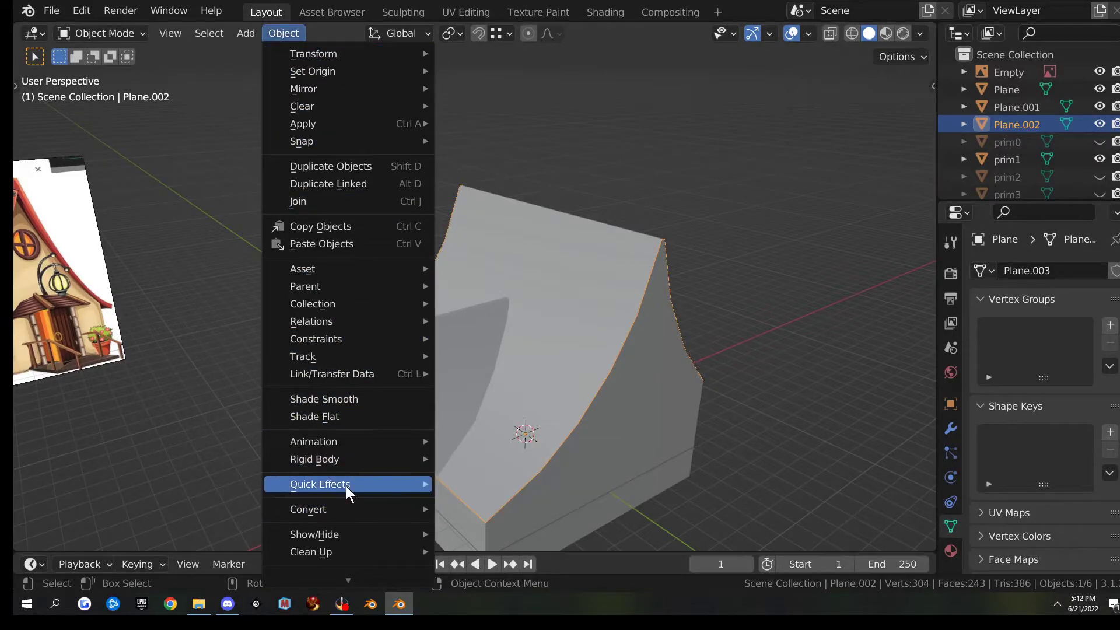
pyautogui.moveTo(346, 503)
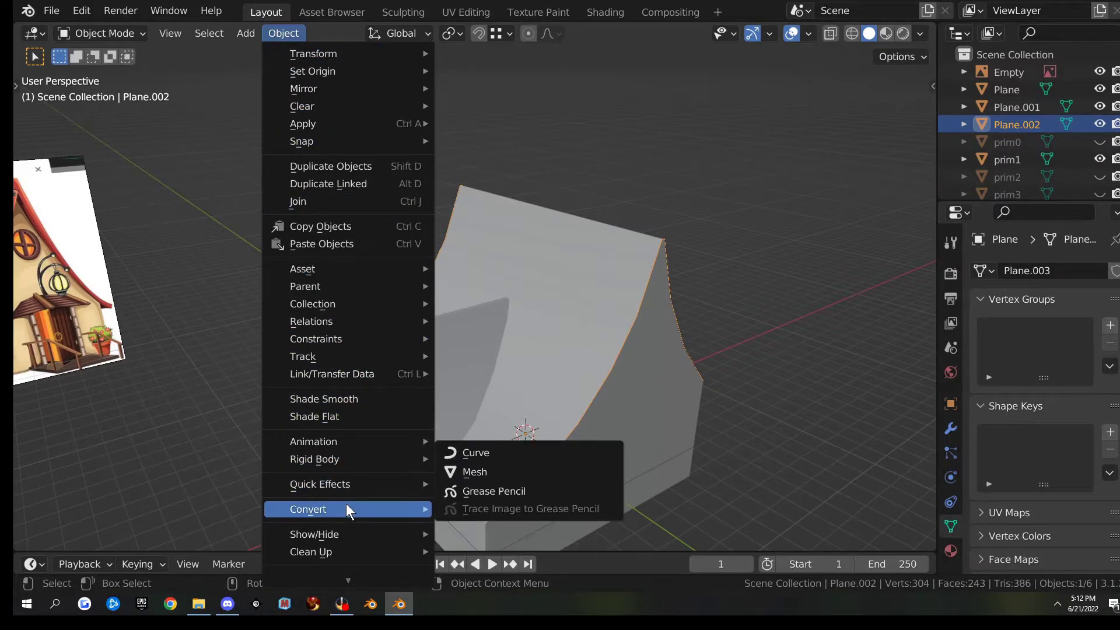
pyautogui.click(502, 455)
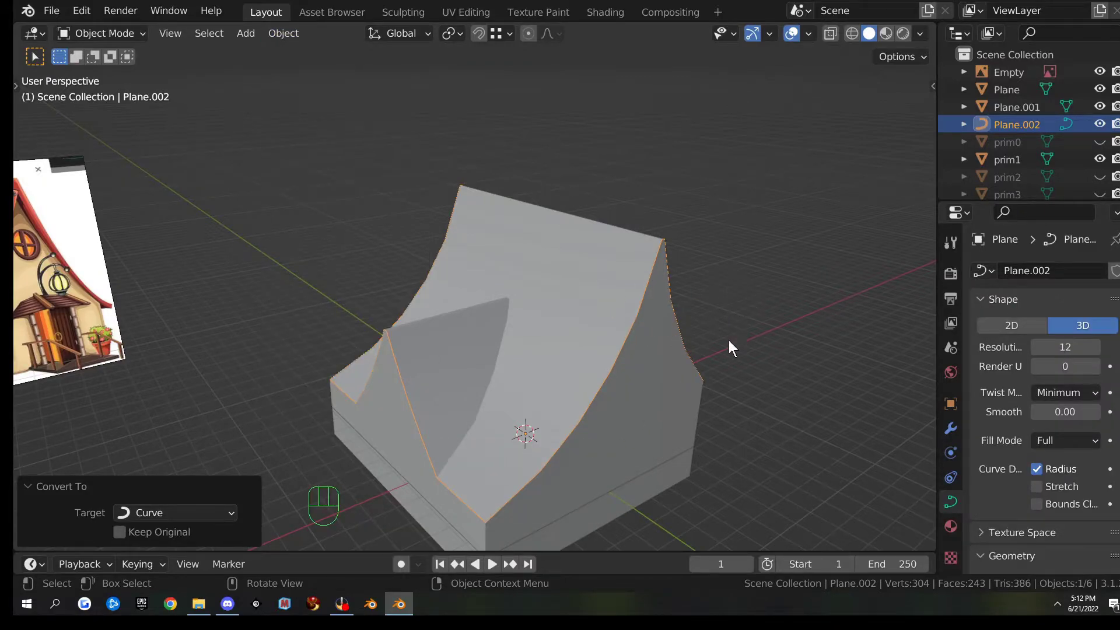
# - Enter editing on the roof outline curve and switch its geometry bevel type to Profile
pyautogui.press('Tab')
pyautogui.moveTo(558, 304); pyautogui.dragTo(836, 380, button='middle')
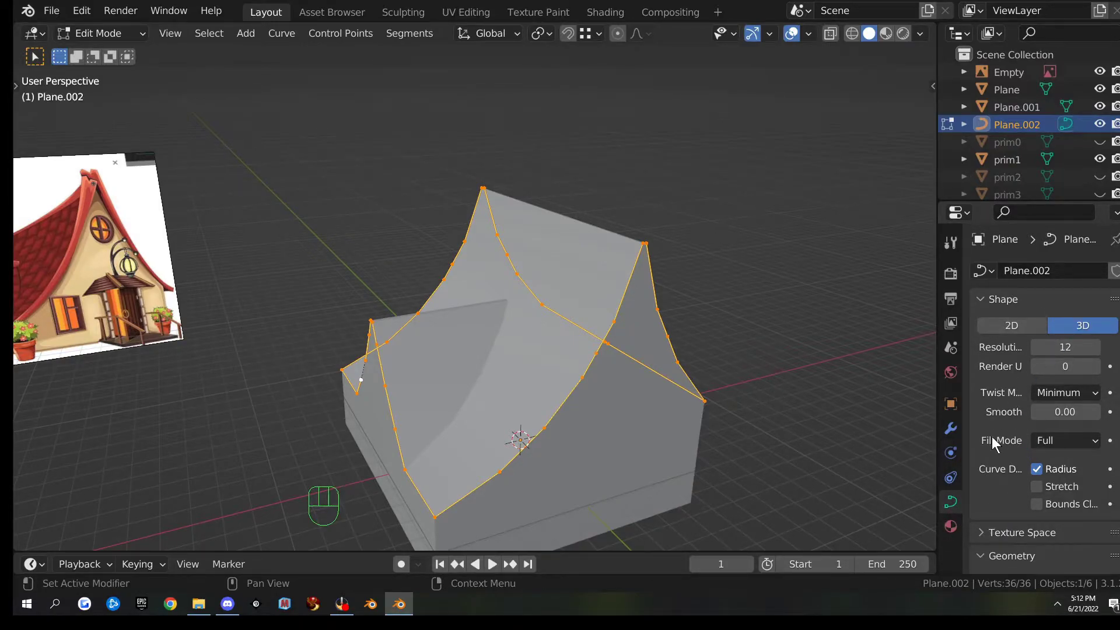
pyautogui.scroll(-6, 992, 437)
pyautogui.click(985, 373)
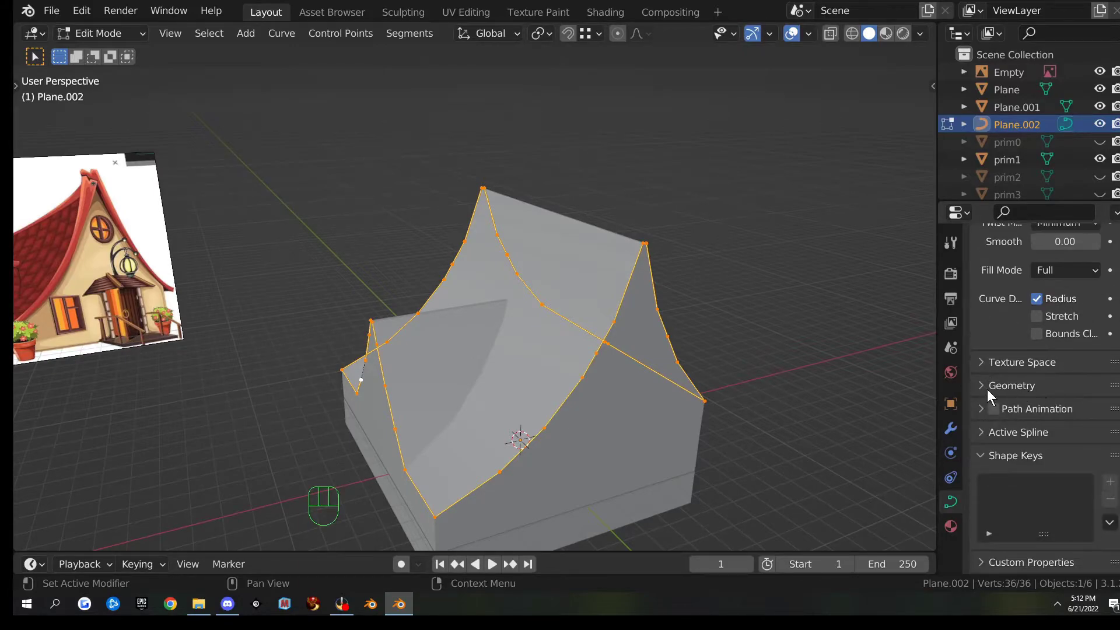
pyautogui.click(986, 386)
pyautogui.scroll(-4, 978, 400)
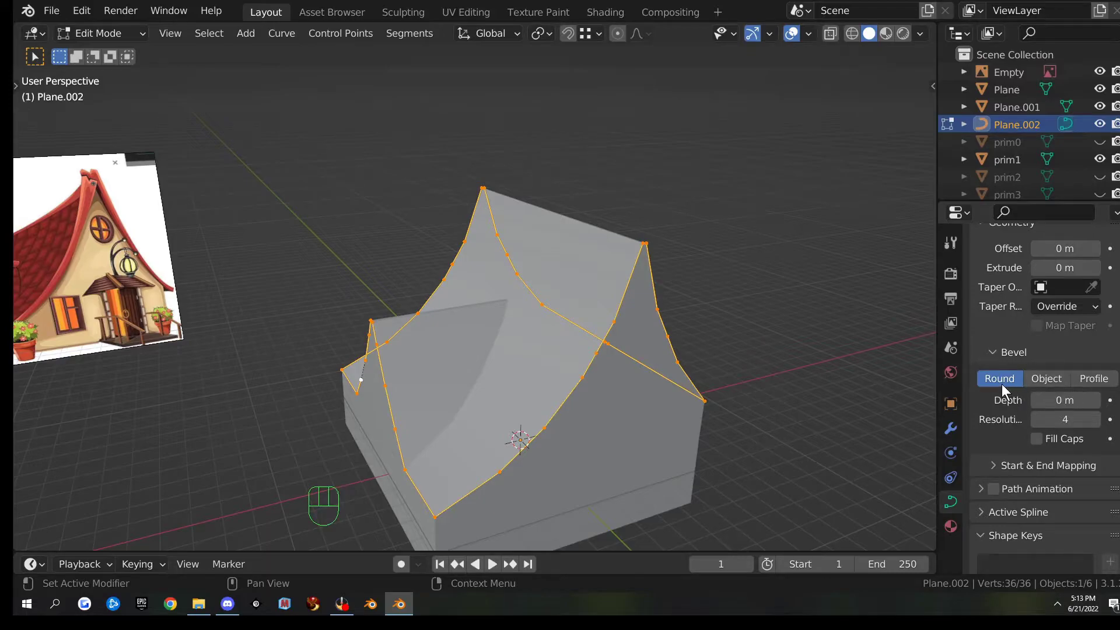
pyautogui.click(1086, 381)
# - Set the roof outline curve's bevel depth to 0.039 m and inspect the resulting trim around the gable peak
pyautogui.scroll(-1, 968, 425)
pyautogui.scroll(-2, 972, 425)
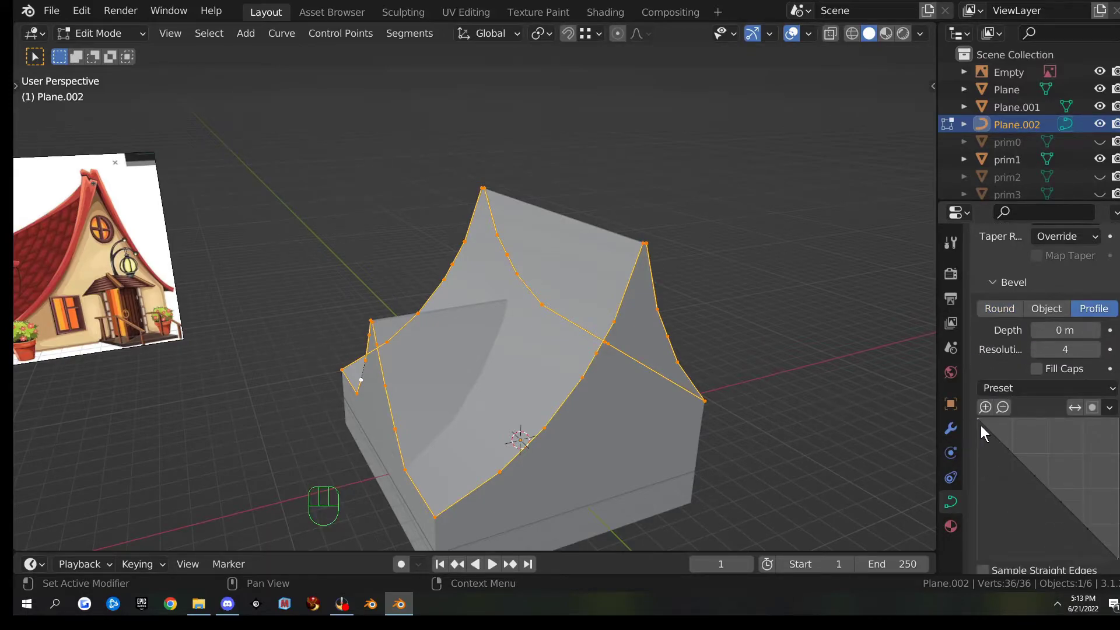
pyautogui.keyDown('shift'); pyautogui.moveTo(1062, 331); pyautogui.dragTo(1091, 331); pyautogui.keyUp('shift')
pyautogui.scroll(3, 800, 300)
pyautogui.keyDown('shift'); pyautogui.moveTo(800, 300); pyautogui.dragTo(750, 327, button='middle'); pyautogui.keyUp('shift')
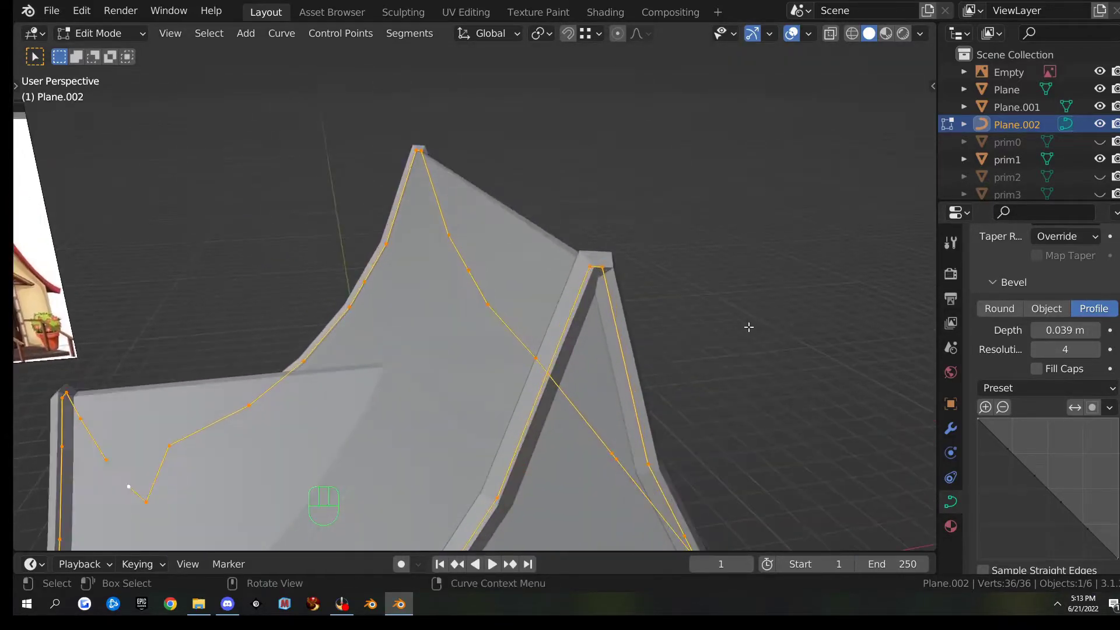
pyautogui.scroll(3, 812, 303)
pyautogui.keyDown('shift'); pyautogui.moveTo(812, 302); pyautogui.dragTo(638, 330, button='middle'); pyautogui.keyUp('shift')
pyautogui.moveTo(480, 331); pyautogui.dragTo(462, 313, button='middle')
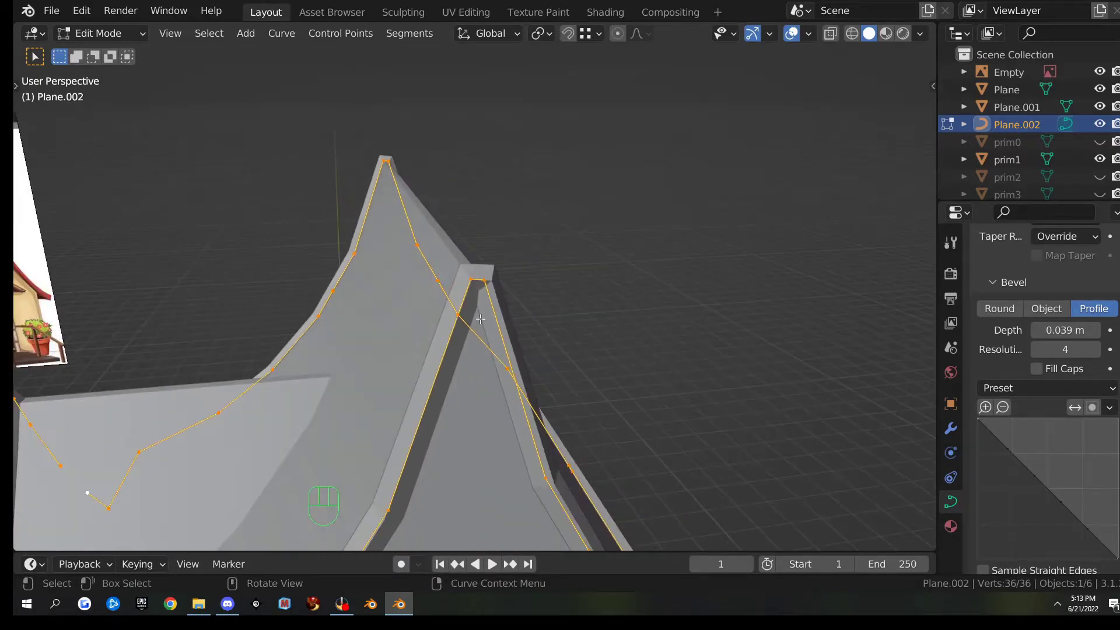
pyautogui.moveTo(634, 359); pyautogui.dragTo(588, 351, button='middle')
pyautogui.scroll(-4, 669, 328)
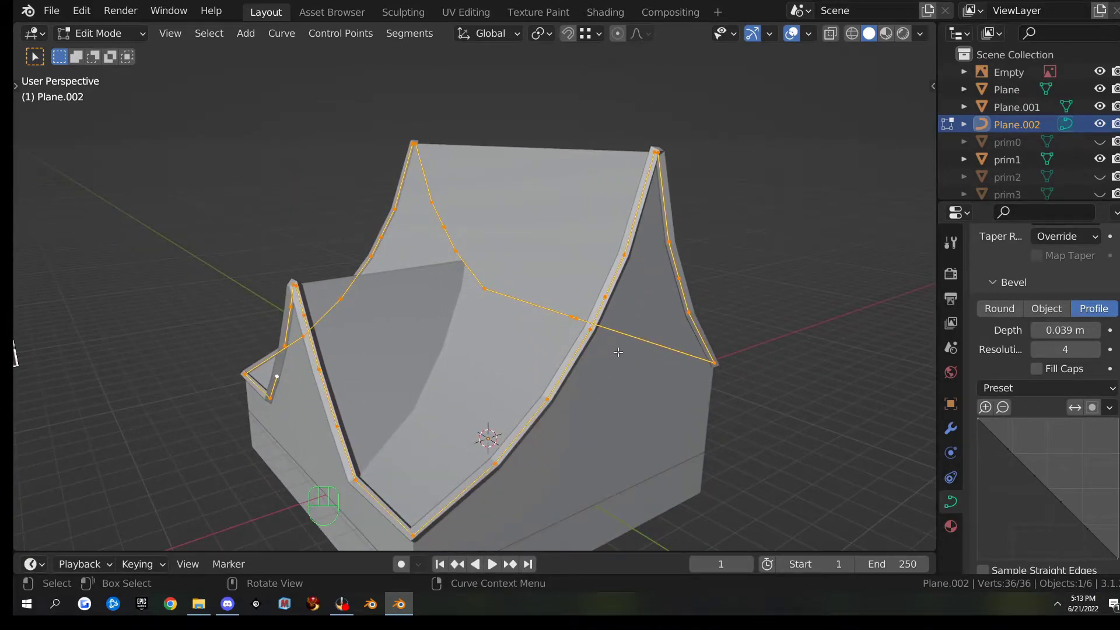
pyautogui.press('ctrl')
pyautogui.hotkey('ctrl', 't')
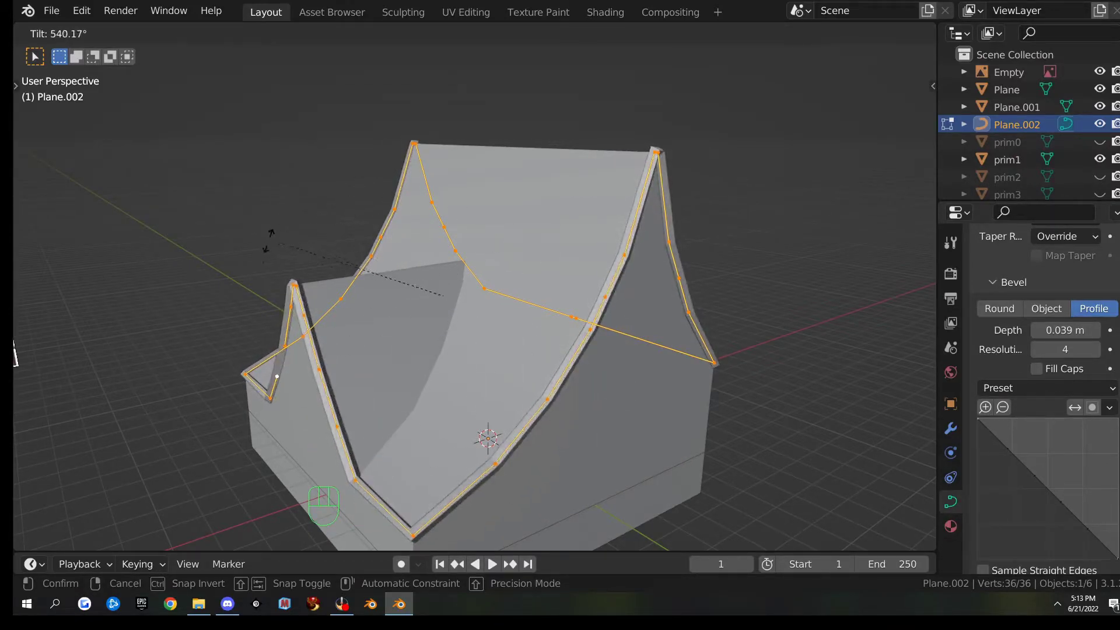
pyautogui.click(318, 343)
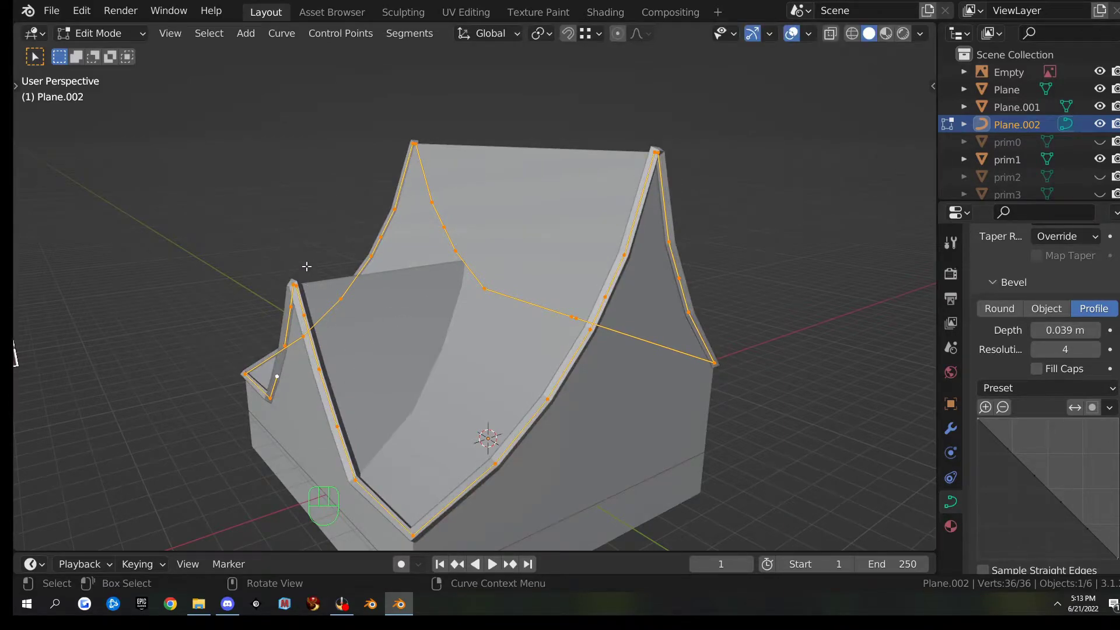
# - Tilt all control points of the roof outline curve by about -62.5° to align the square trim with the roof edges
pyautogui.moveTo(607, 219); pyautogui.dragTo(658, 250, button='middle')
pyautogui.scroll(3, 598, 291)
pyautogui.press('ctrl')
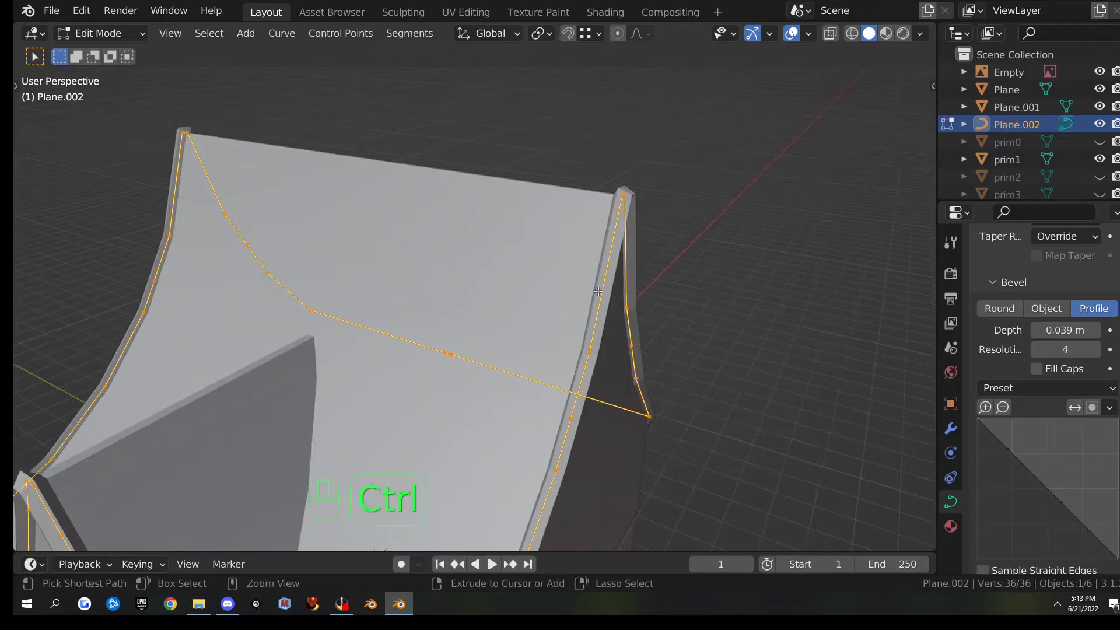
pyautogui.hotkey('ctrl', 't')
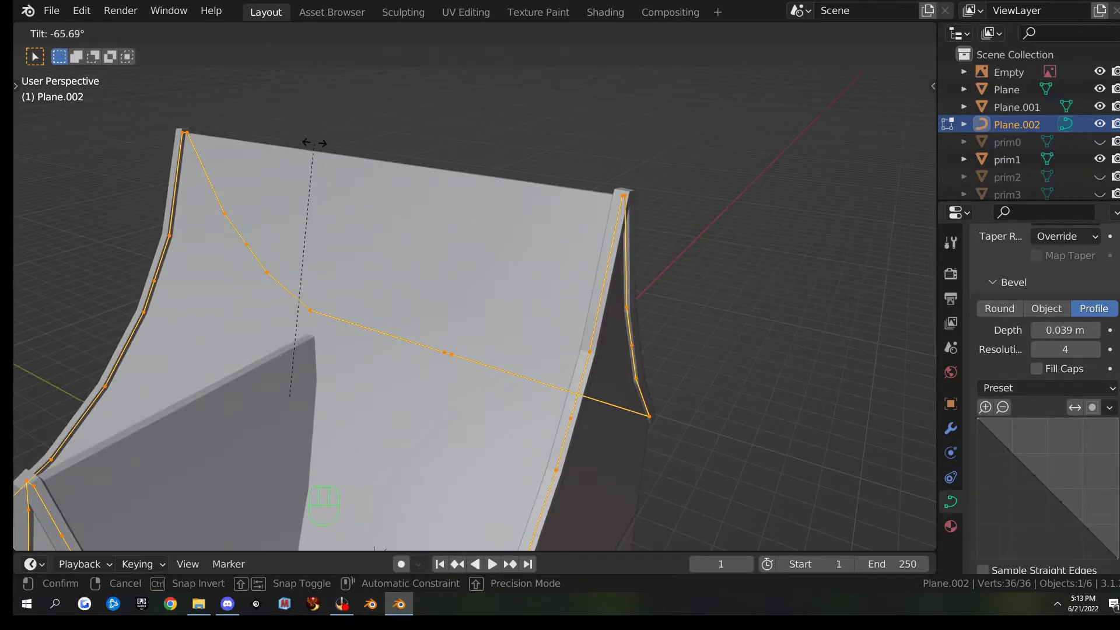
pyautogui.click(327, 152)
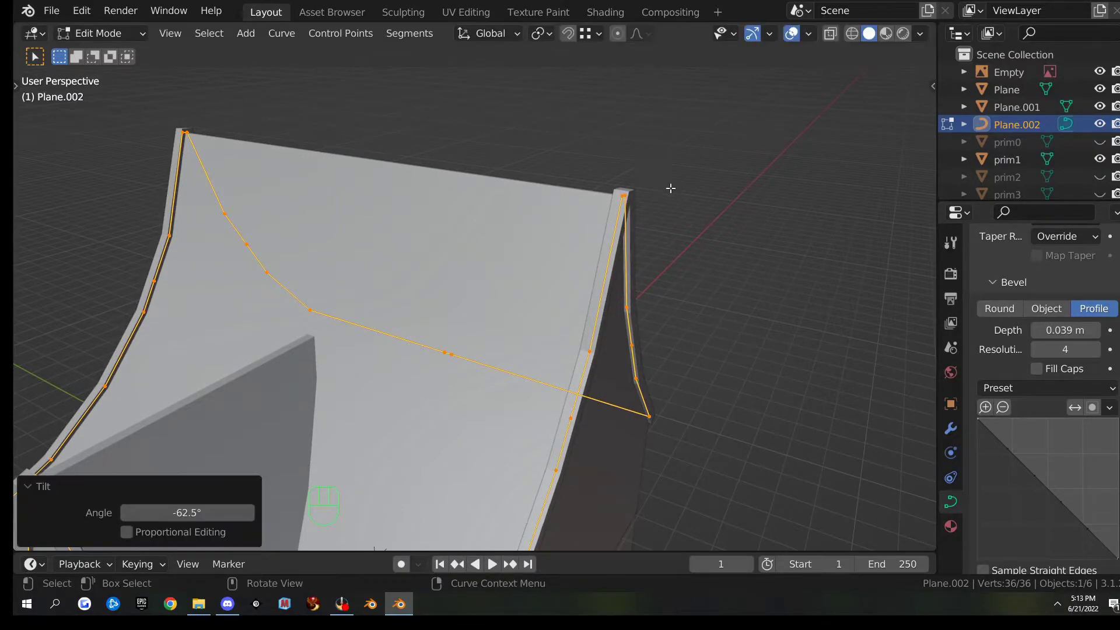
# - Adjust the tilt of the roof trim curve by another 3.3°, checking the profile at the gable peak
pyautogui.scroll(4, 659, 202)
pyautogui.keyDown('shift'); pyautogui.moveTo(823, 87); pyautogui.dragTo(655, 193, button='middle'); pyautogui.keyUp('shift')
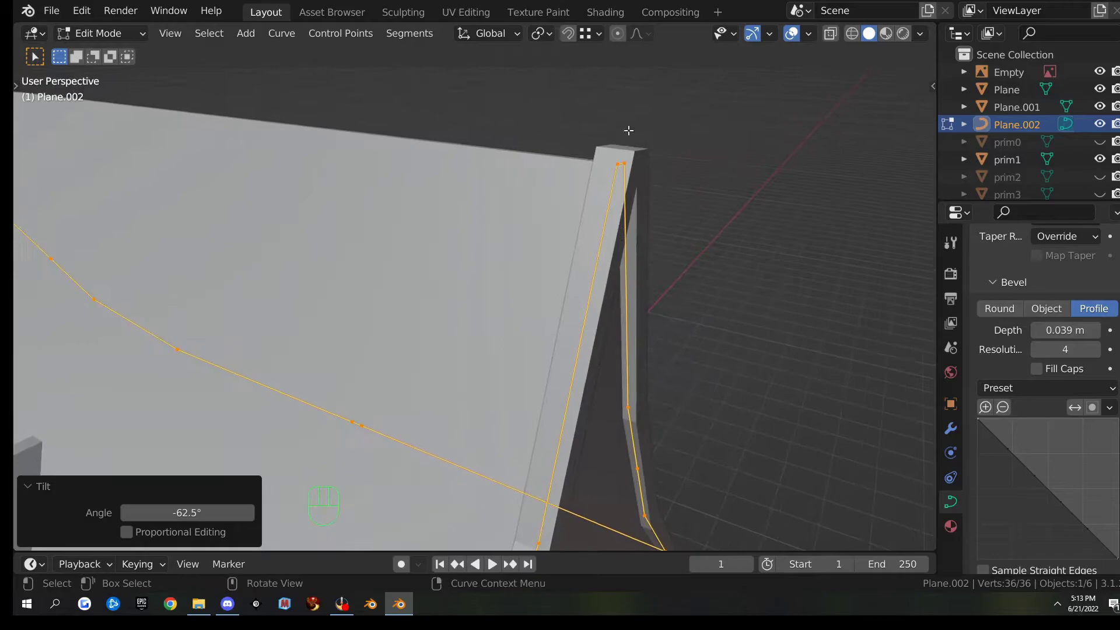
pyautogui.hotkey('ctrl', 't')
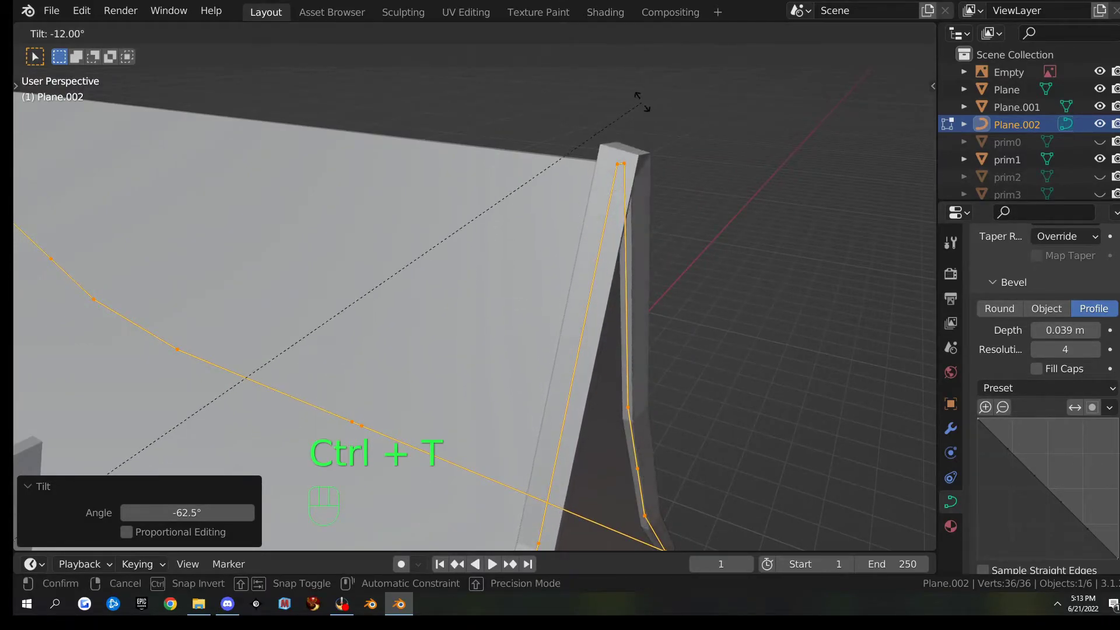
pyautogui.click(337, 435)
# - Fine-tune the tilt of all the roof trim's control points from a side view and return to Object Mode
pyautogui.moveTo(415, 433); pyautogui.dragTo(726, 374, button='middle')
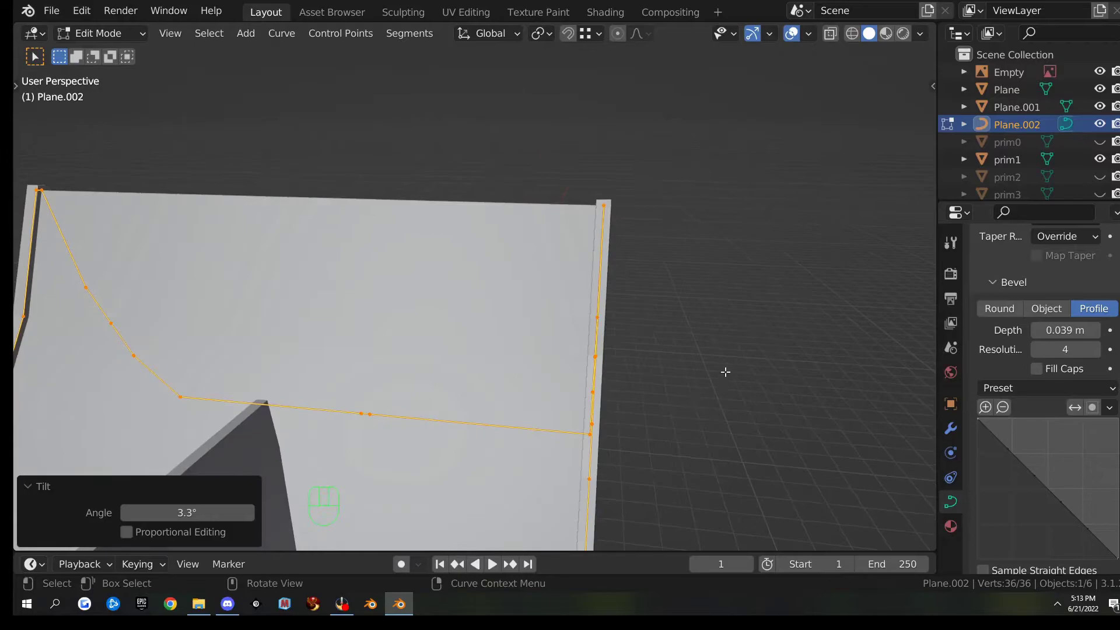
pyautogui.press('t')
pyautogui.press('t')
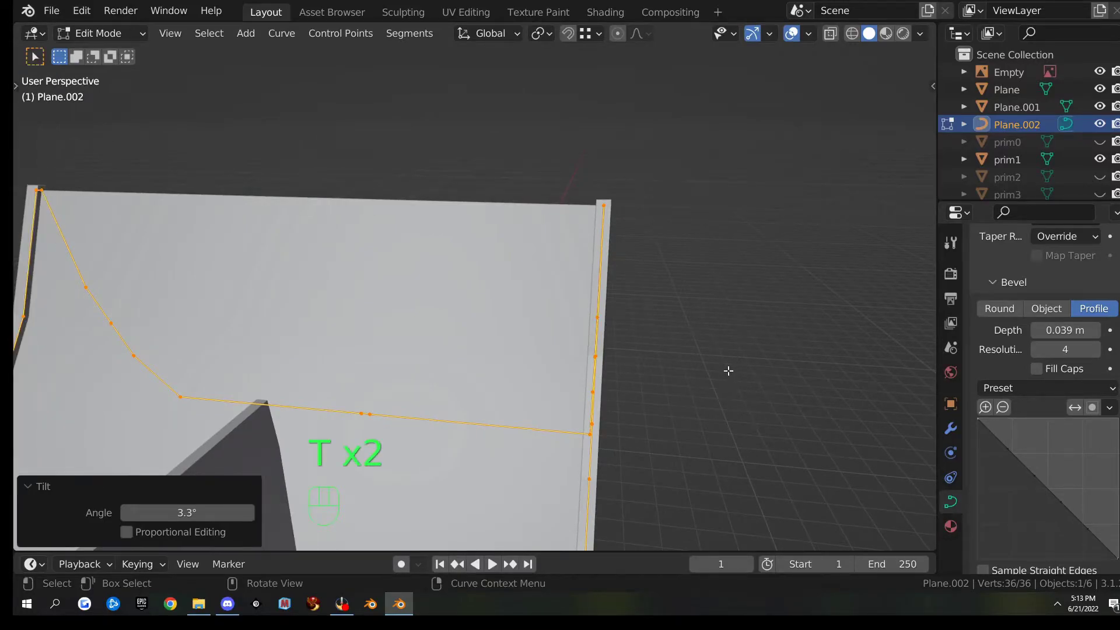
pyautogui.hotkey('ctrl', 't')
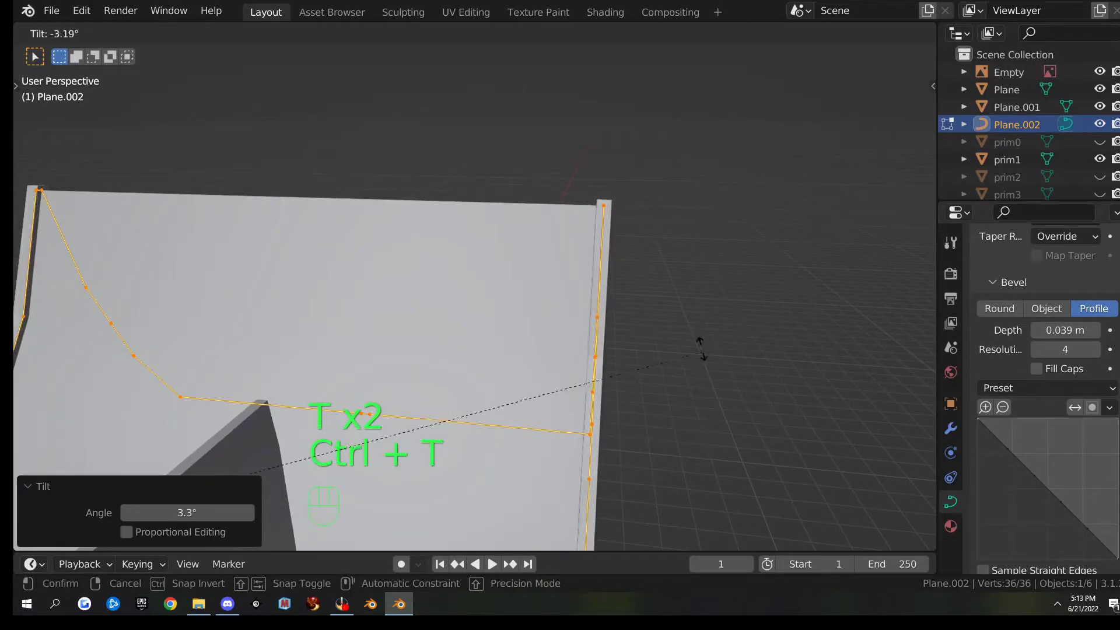
pyautogui.click(689, 316)
pyautogui.moveTo(688, 316); pyautogui.dragTo(510, 324, button='middle')
pyautogui.press('Tab')
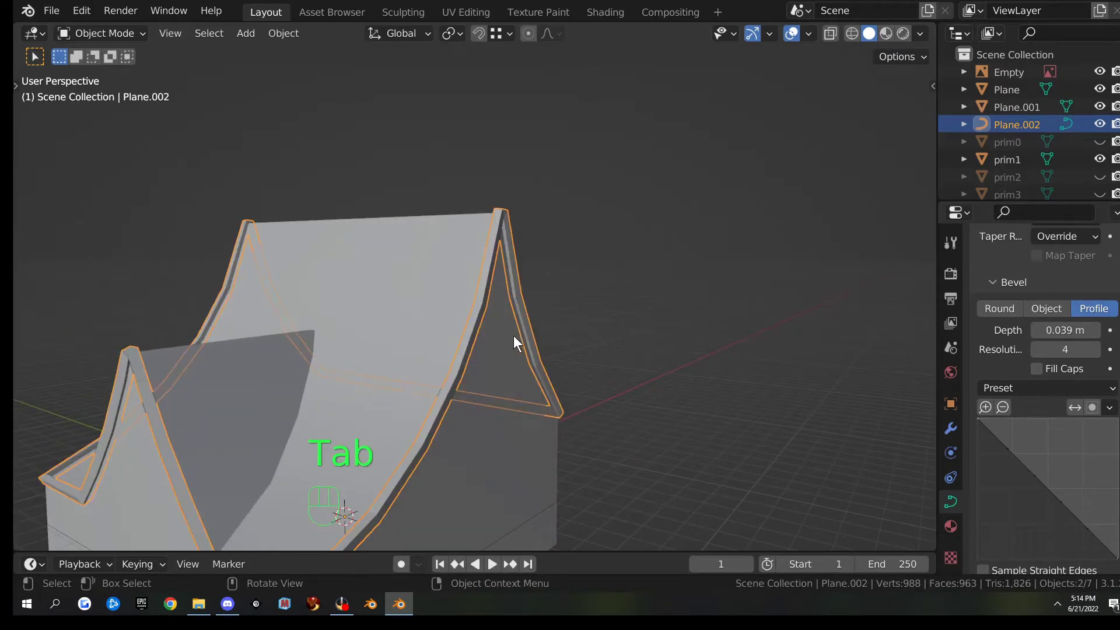
# - Try converting the roof trim curve to a mesh to check its edge density, and undo the conversion
pyautogui.click(285, 35)
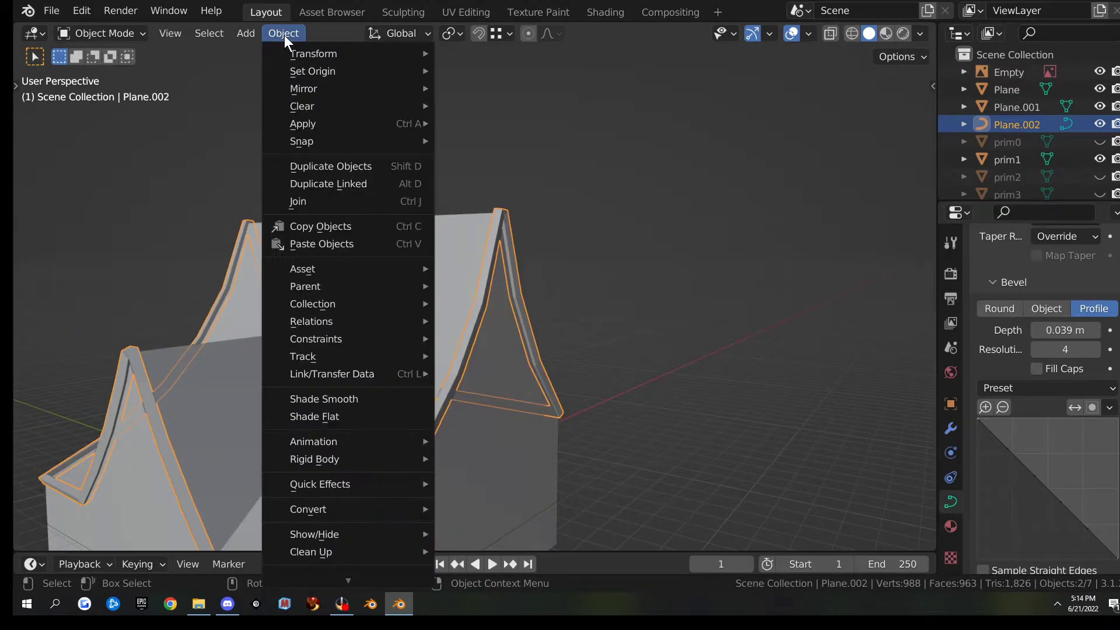
pyautogui.moveTo(329, 511)
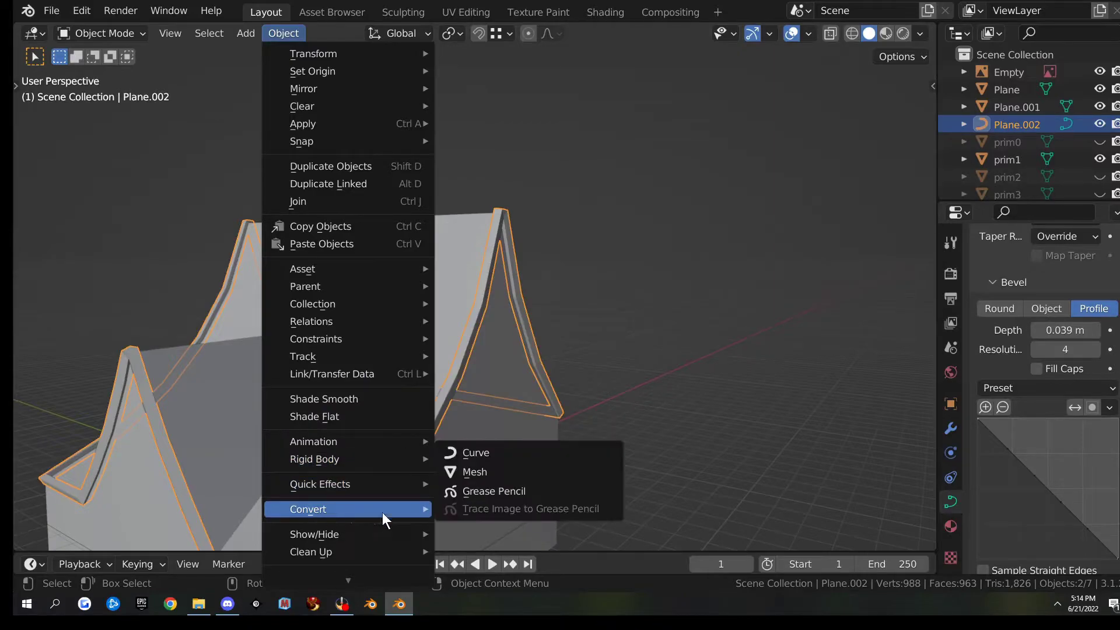
pyautogui.click(492, 473)
pyautogui.press('Tab')
pyautogui.moveTo(505, 368); pyautogui.dragTo(350, 461, button='middle')
pyautogui.scroll(3, 312, 416)
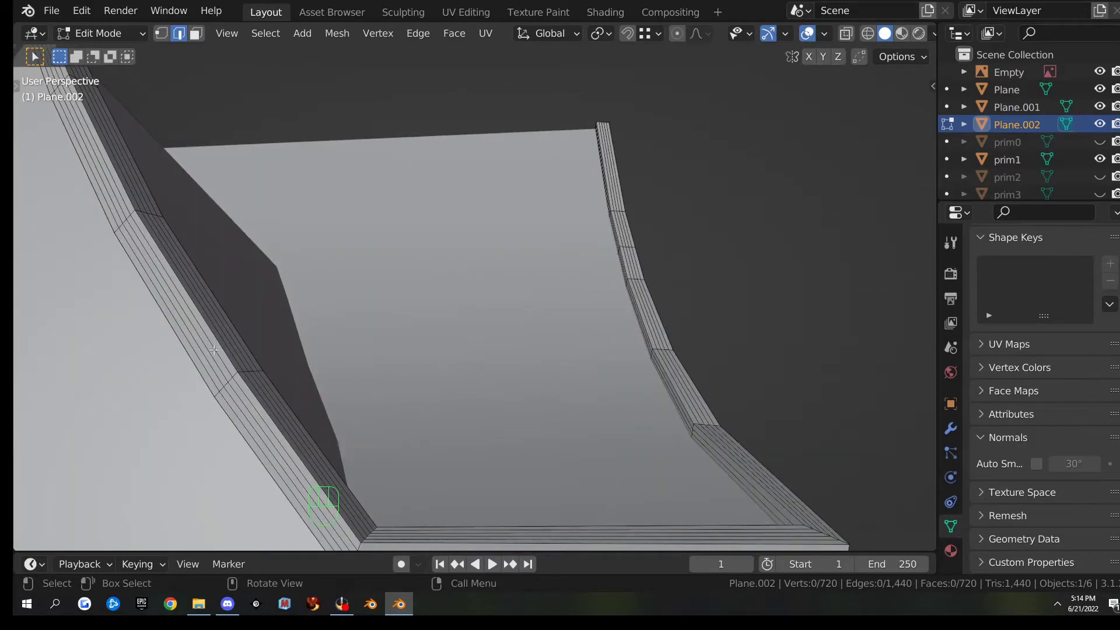
pyautogui.moveTo(205, 304); pyautogui.dragTo(362, 324, button='middle')
pyautogui.hotkey('ctrl', 'z')
pyautogui.hotkey('ctrl', 'z')
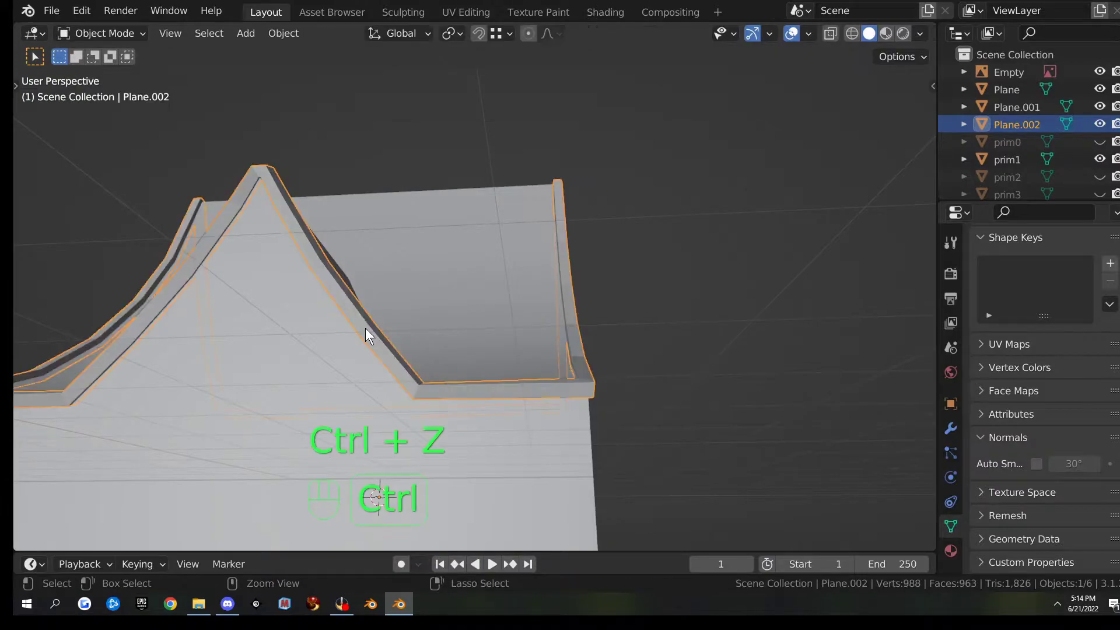
# - Set the roof trim curve's bevel resolution to 1 and convert it to a mesh
pyautogui.scroll(-6, 989, 401)
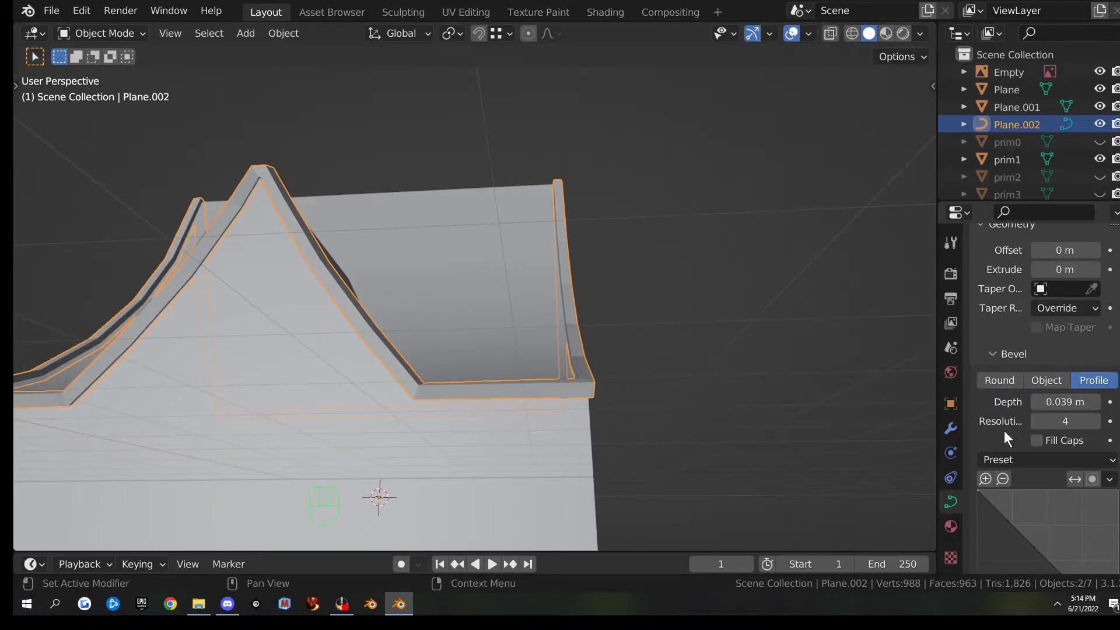
pyautogui.click(1038, 422)
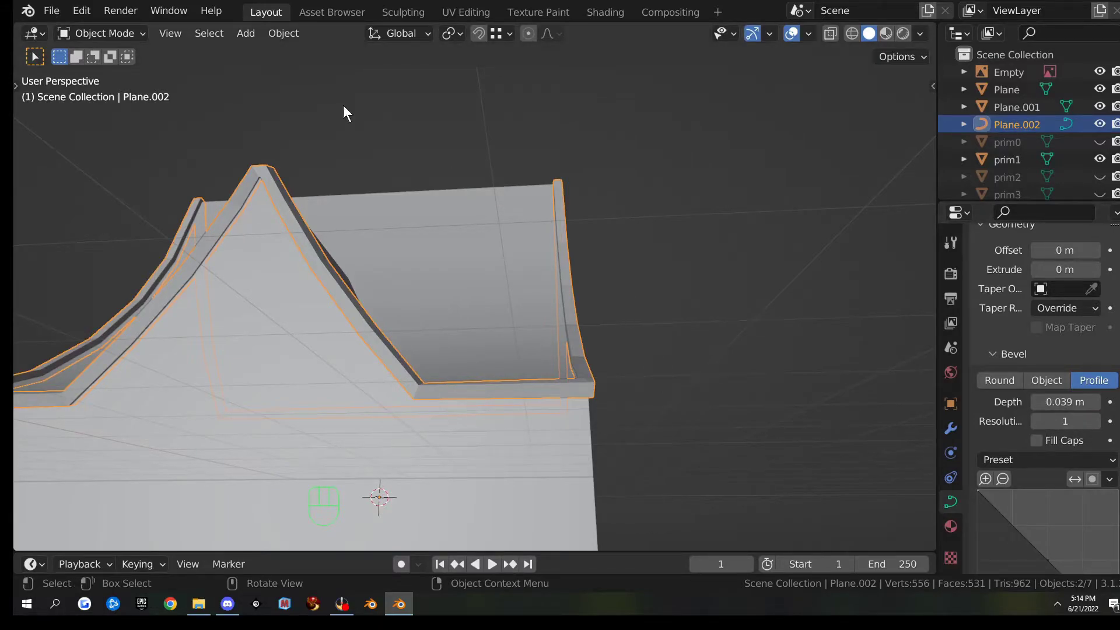
pyautogui.click(274, 33)
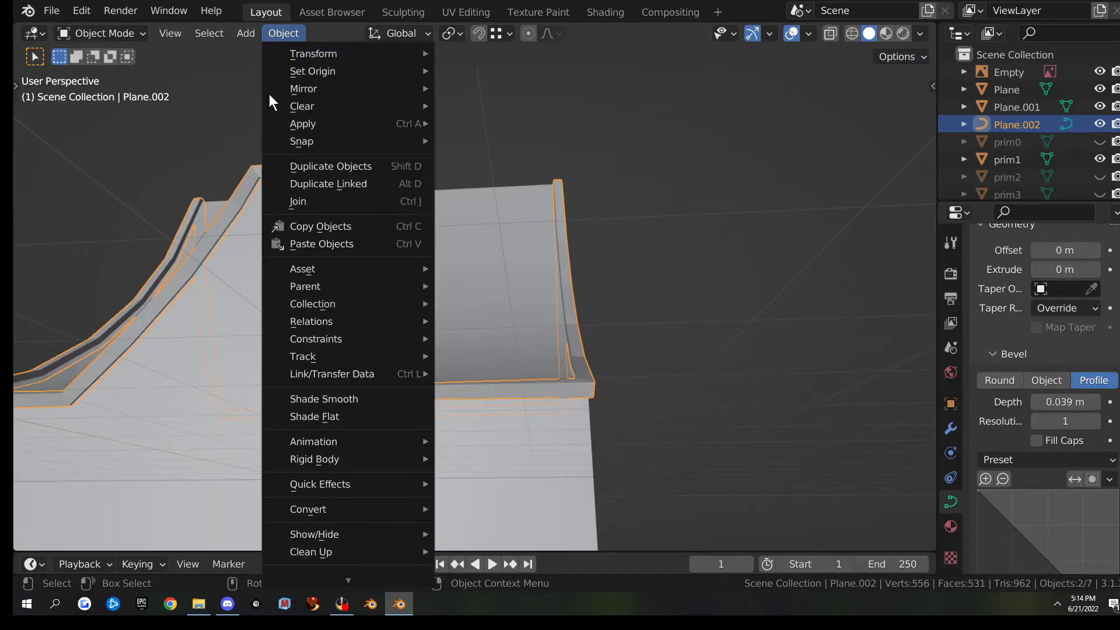
pyautogui.moveTo(352, 506)
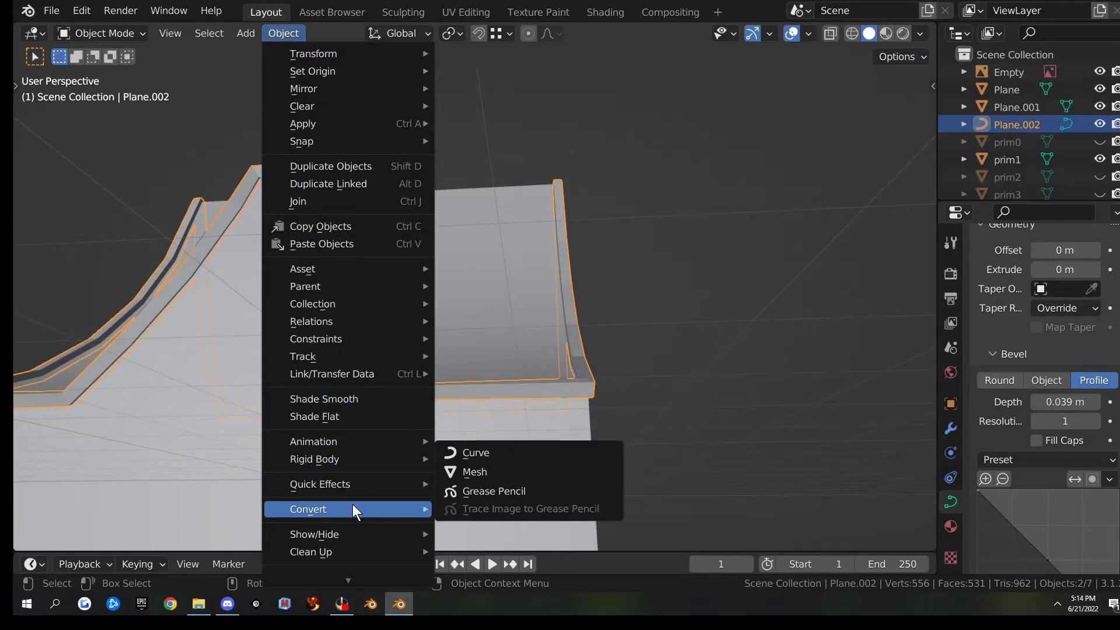
pyautogui.click(489, 474)
# - Inspect the converted roof trim's edge layout in Edit Mode from several sides and return to Object Mode
pyautogui.press('Tab')
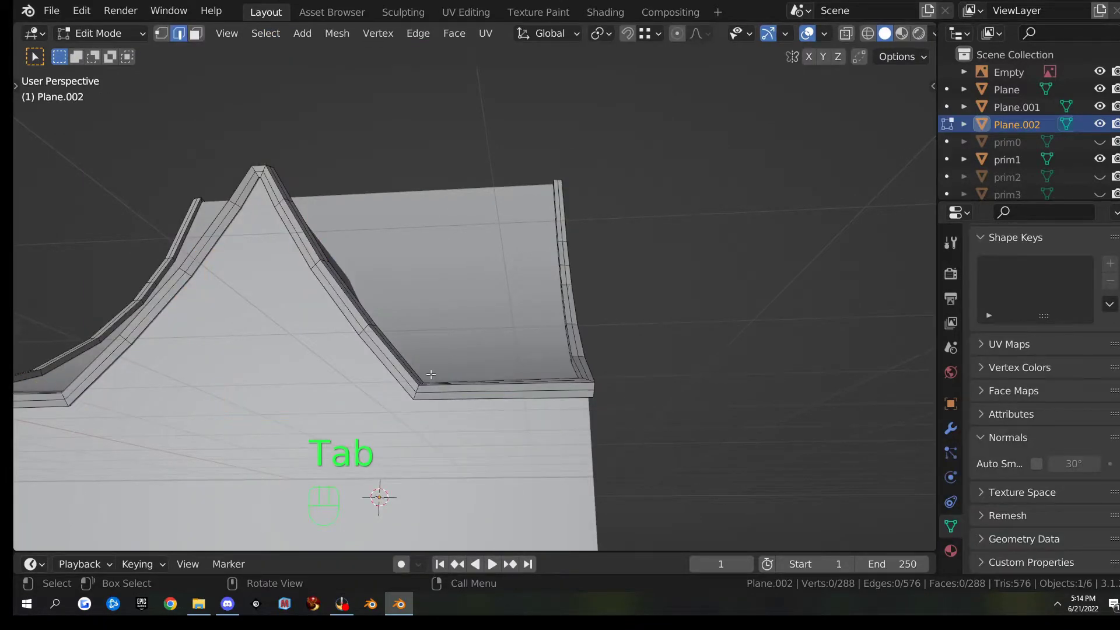
pyautogui.moveTo(70, 369); pyautogui.dragTo(560, 416, button='middle')
pyautogui.press('Tab')
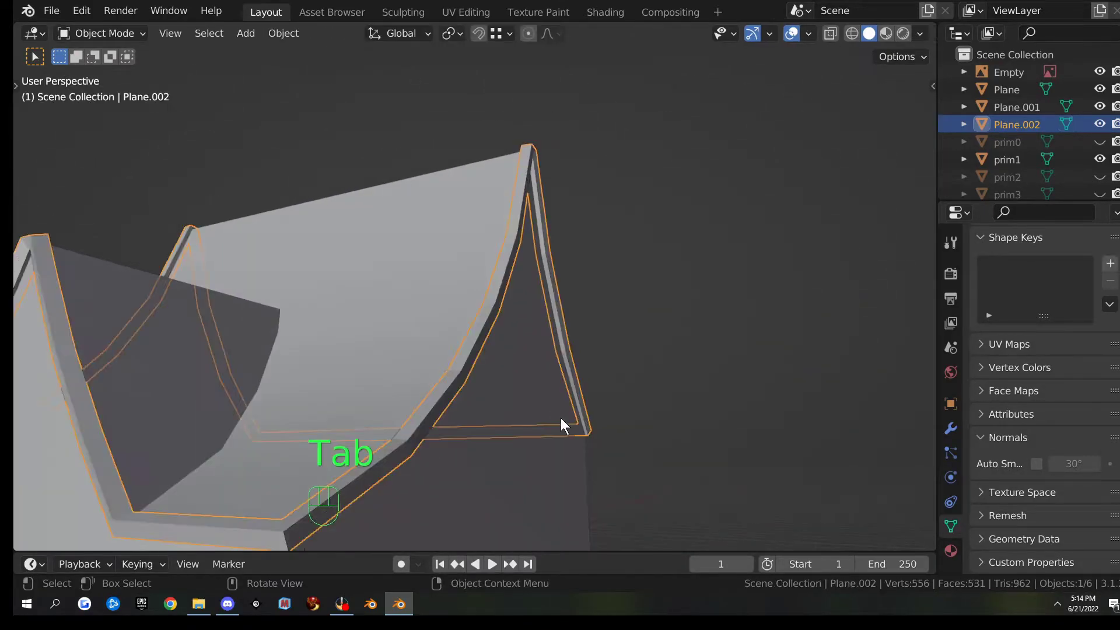
pyautogui.press('Tab')
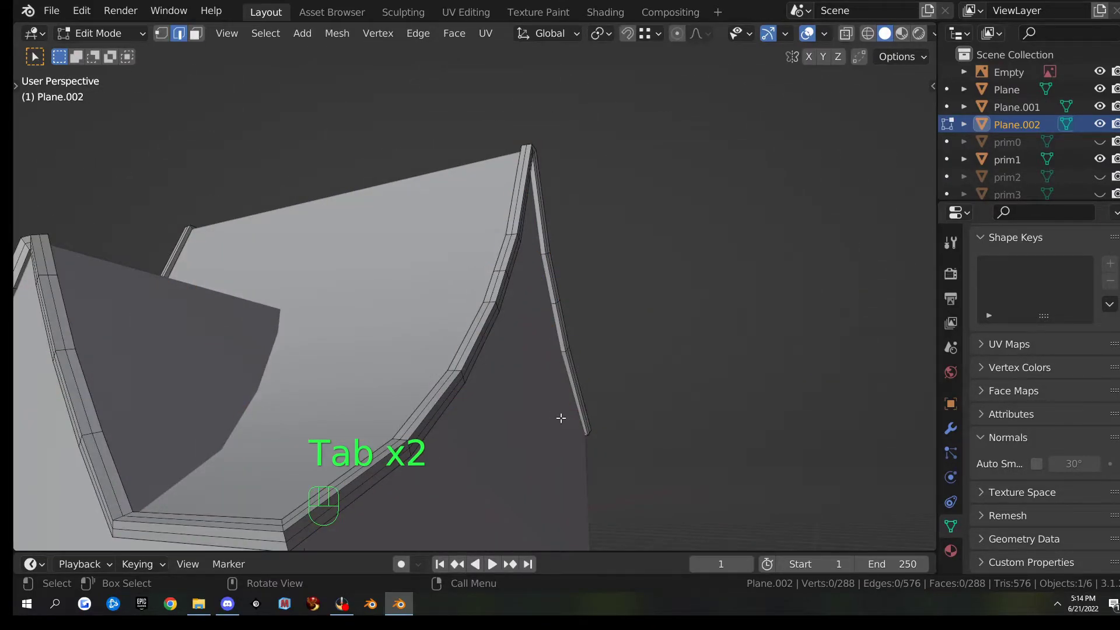
pyautogui.press('Tab')
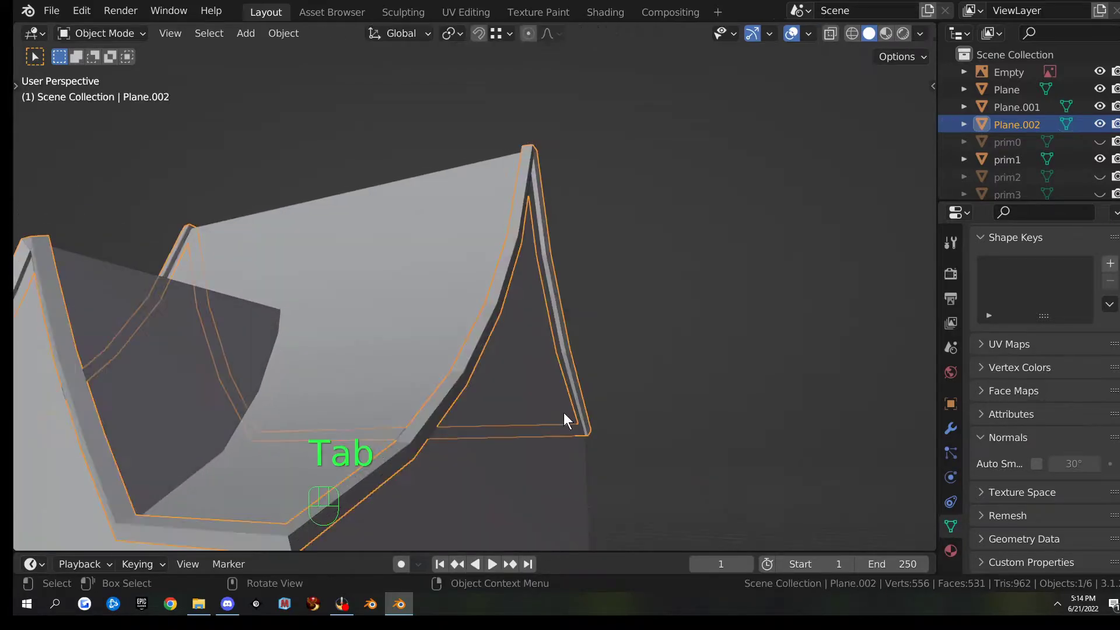
# - Undo the roof trim's mesh conversion and set the curve's bevel resolution to 0
pyautogui.hotkey('ctrl', 'z')
pyautogui.hotkey('ctrl', 'z')
pyautogui.hotkey('ctrl', 'z')
pyautogui.hotkey('ctrl', 'z')
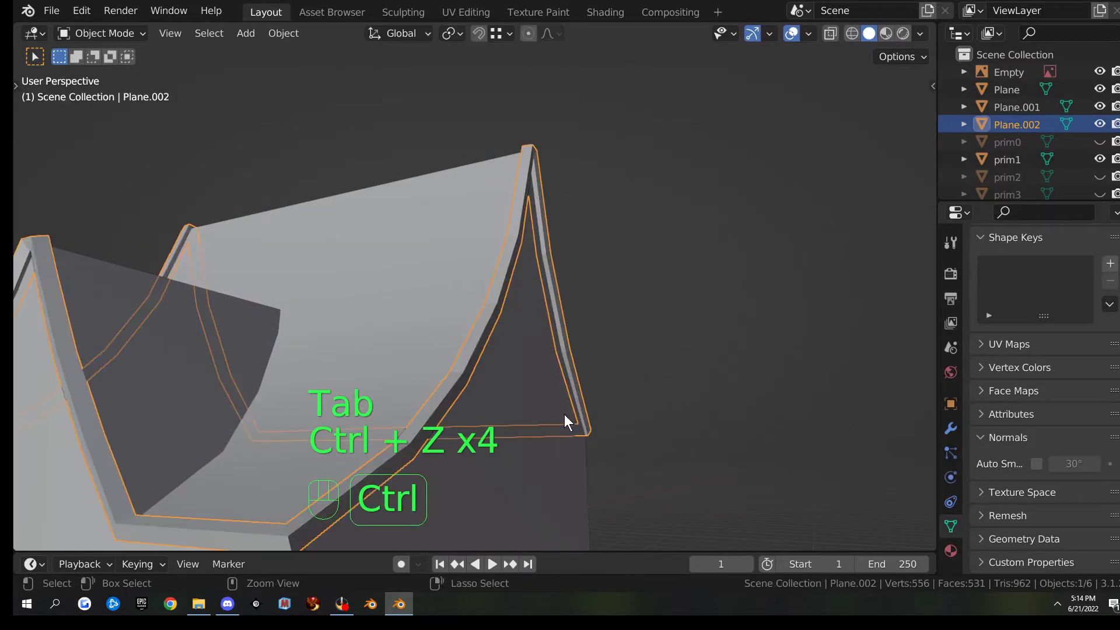
pyautogui.hotkey('ctrl', 'z')
pyautogui.scroll(-4, 997, 469)
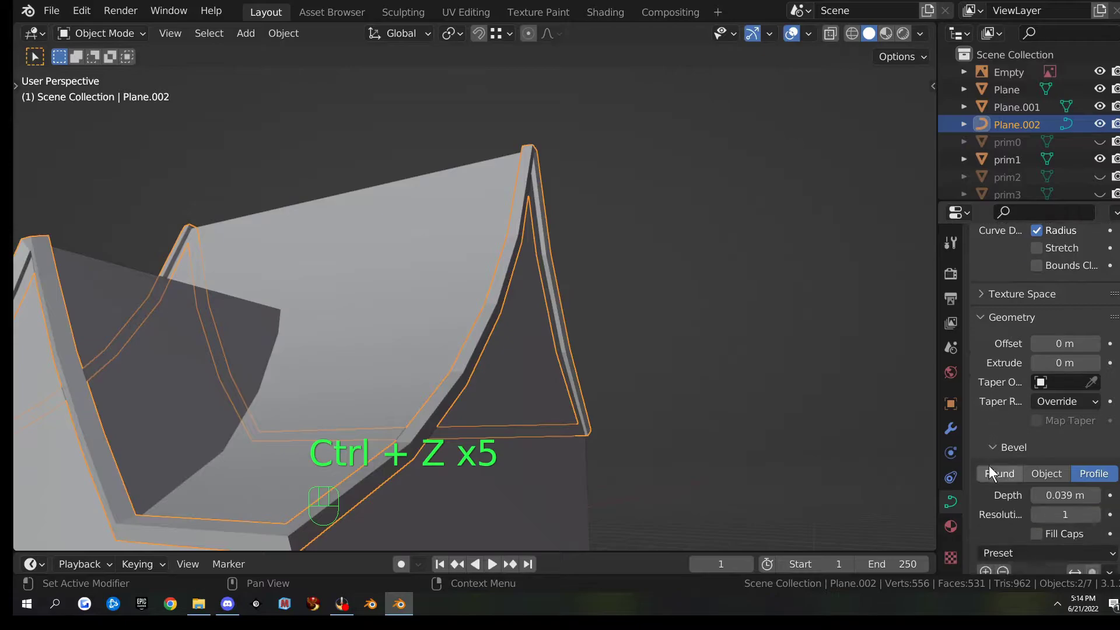
pyautogui.scroll(-2, 995, 453)
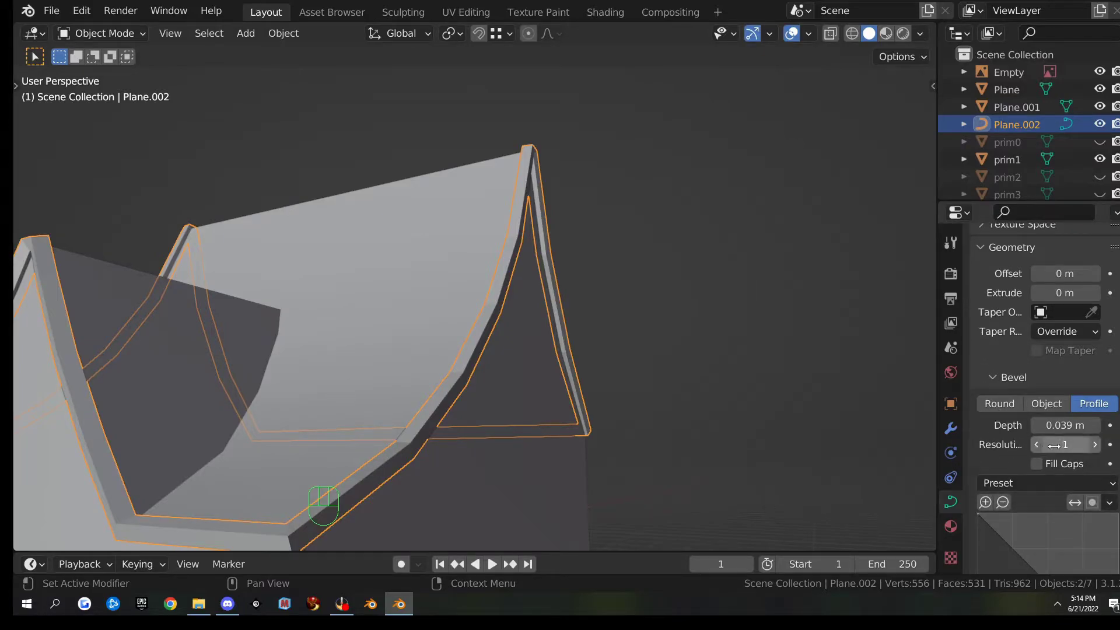
pyautogui.click(1034, 446)
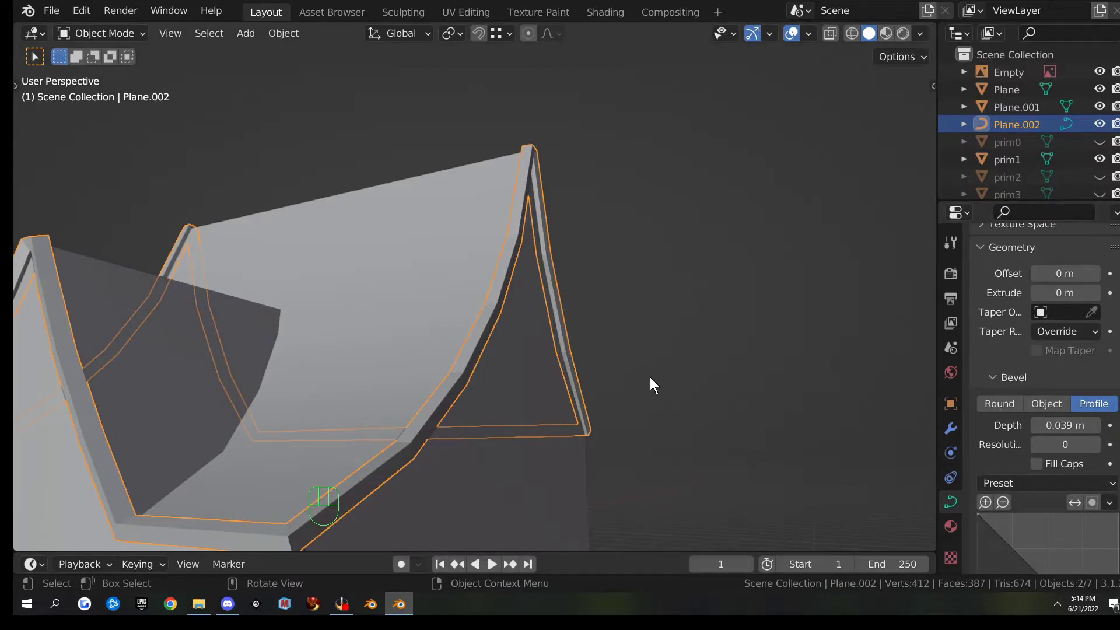
# - Convert the roof trim curve to a mesh and inspect its simplified geometry in Edit Mode
pyautogui.click(281, 33)
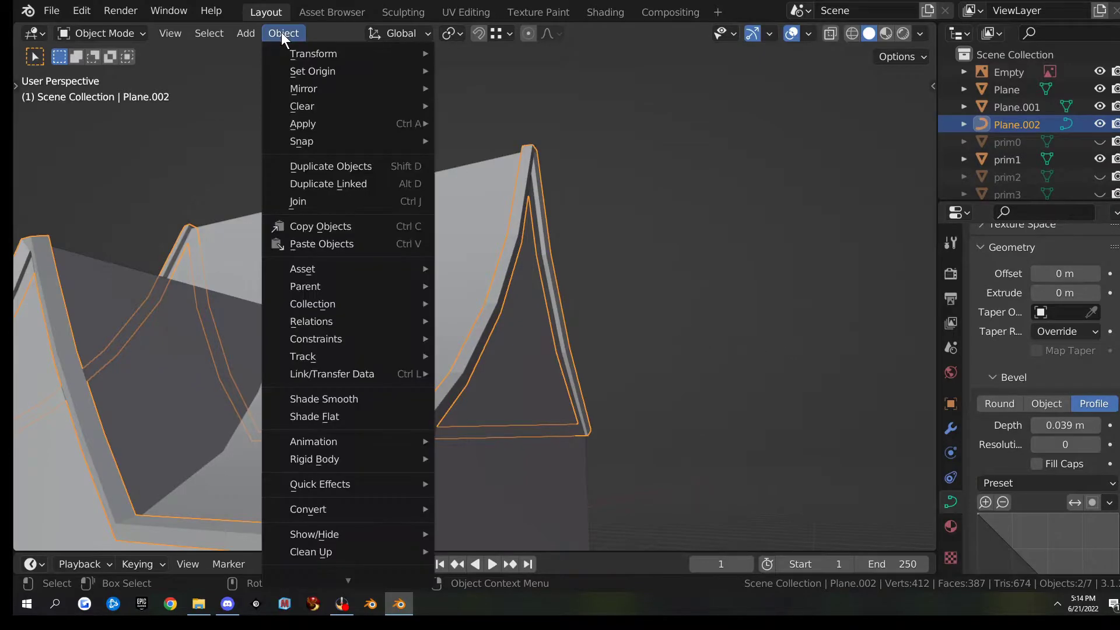
pyautogui.moveTo(437, 510)
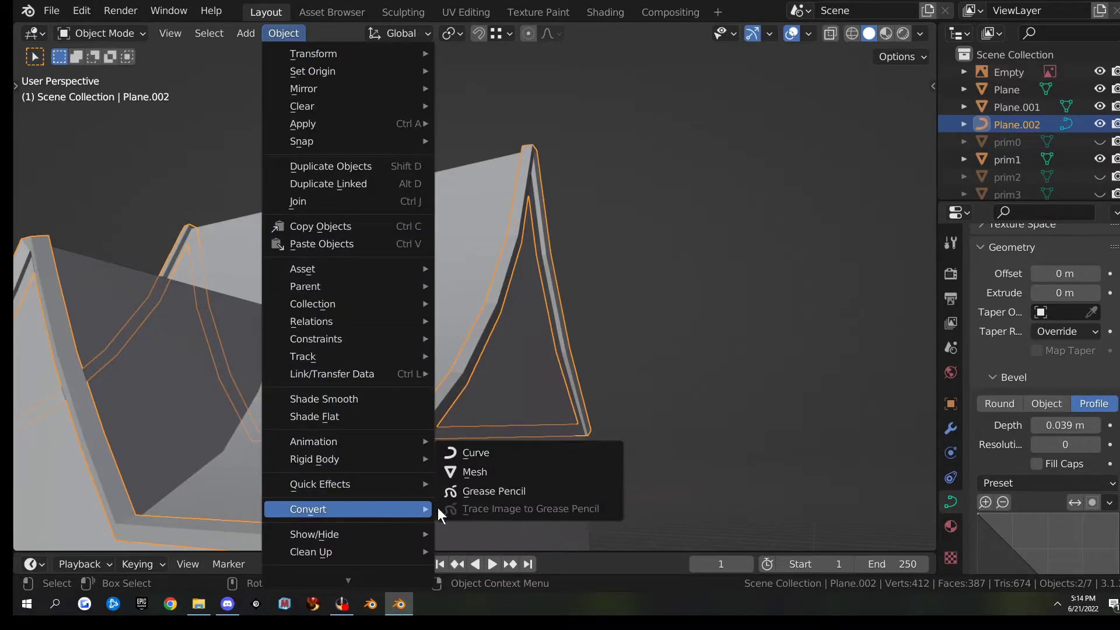
pyautogui.click(484, 472)
pyautogui.press('Tab')
pyautogui.scroll(3, 481, 394)
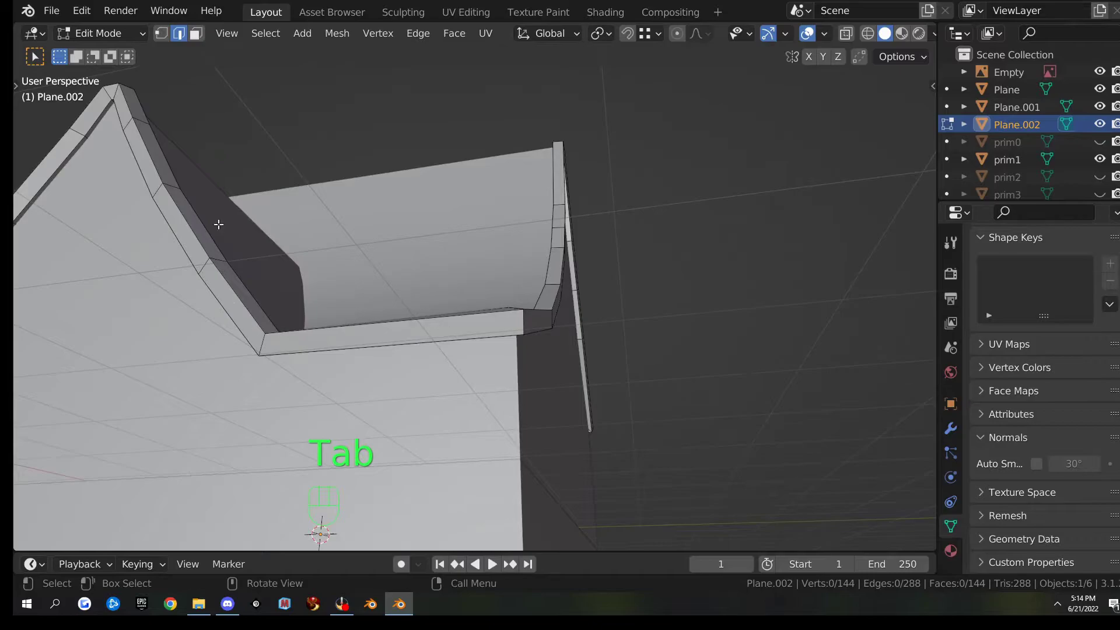
pyautogui.moveTo(146, 203); pyautogui.dragTo(467, 292, button='middle')
# - Hide the foundation block beneath the house walls
pyautogui.scroll(-3, 467, 292)
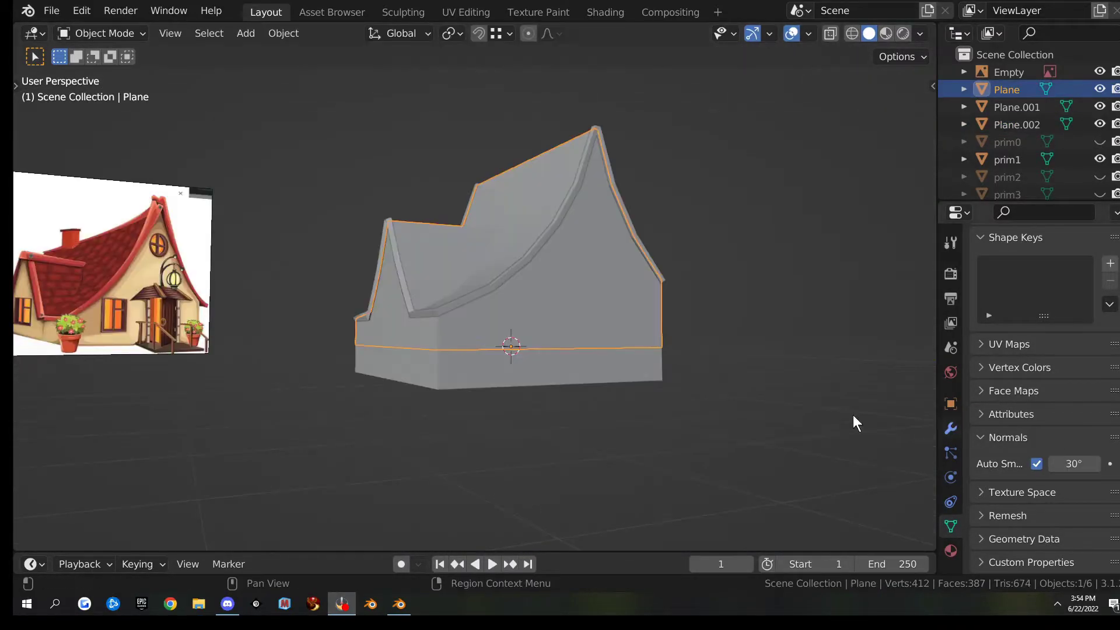
pyautogui.moveTo(731, 288); pyautogui.dragTo(675, 320, button='middle')
pyautogui.scroll(2, 597, 341)
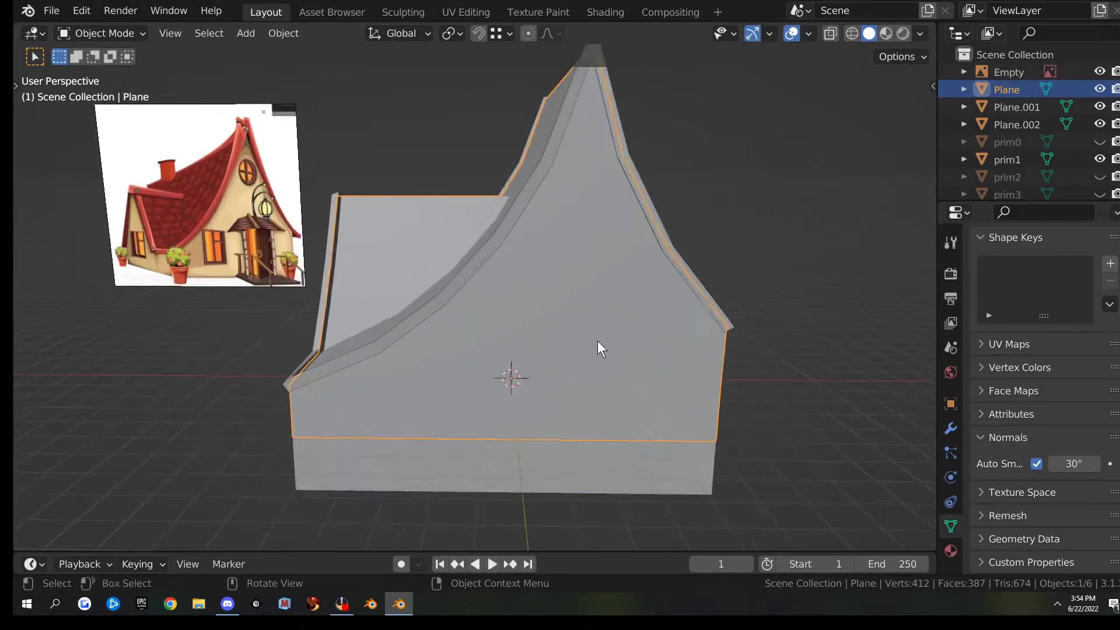
pyautogui.moveTo(486, 303)
pyautogui.mouseDown(button='middle')
pyautogui.moveTo(453, 293)
pyautogui.moveTo(560, 292)
pyautogui.moveTo(386, 286)
pyautogui.moveTo(355, 256)
pyautogui.moveTo(448, 279)
pyautogui.moveTo(465, 301)
pyautogui.mouseUp(button='middle')
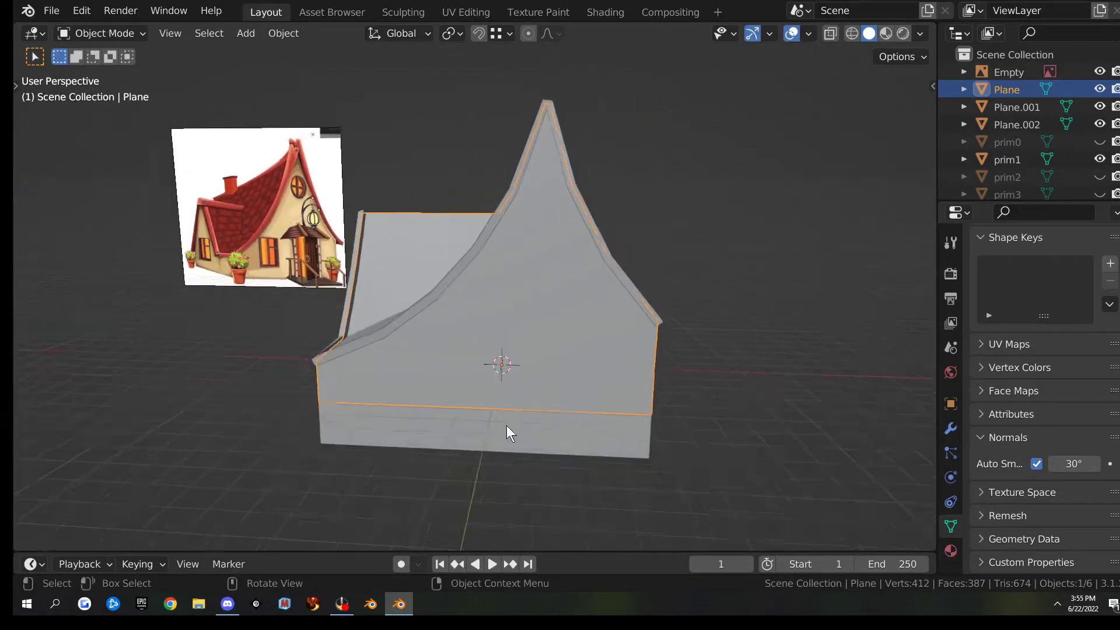
pyautogui.click(546, 427)
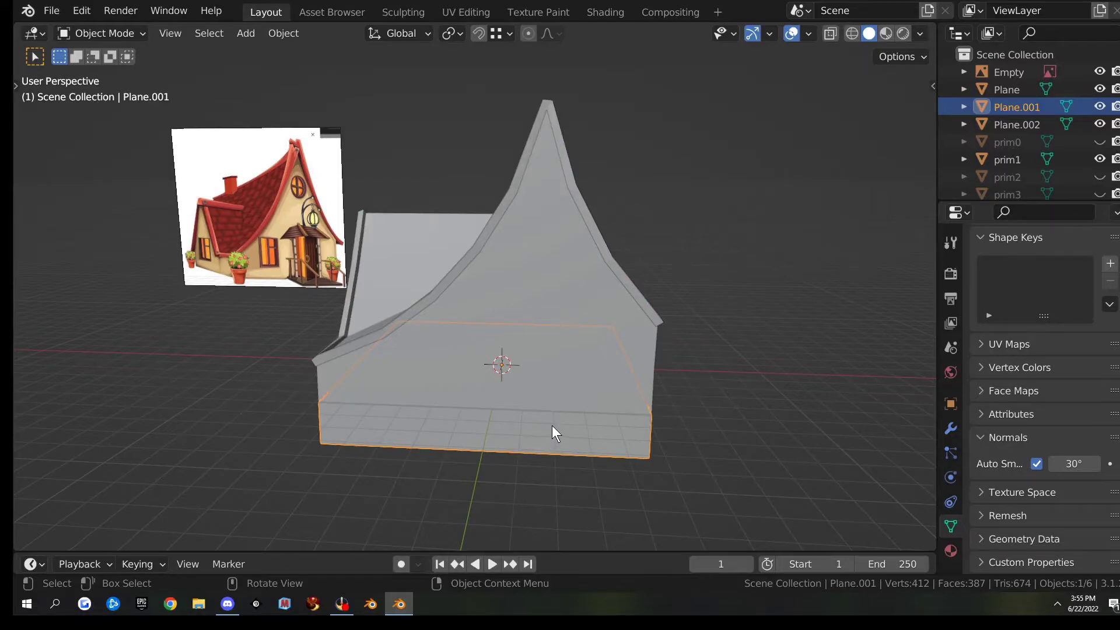
pyautogui.press('h')
# - Move the door block about -0.33 m along Y at the house's front wall
pyautogui.moveTo(632, 446); pyautogui.dragTo(533, 408, button='middle')
pyautogui.click(316, 338)
pyautogui.press('g')
pyautogui.press('y')
pyautogui.click(423, 411)
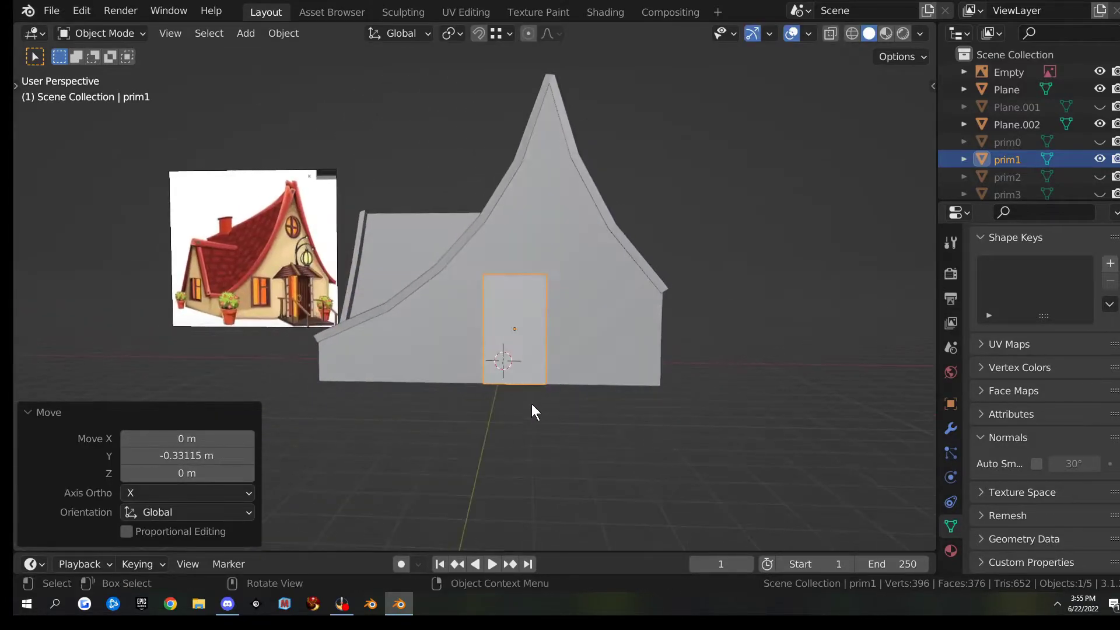
# - Shift the door block about 1.14 m along X so it sits beneath the gable peak
pyautogui.press('g')
pyautogui.press('x')
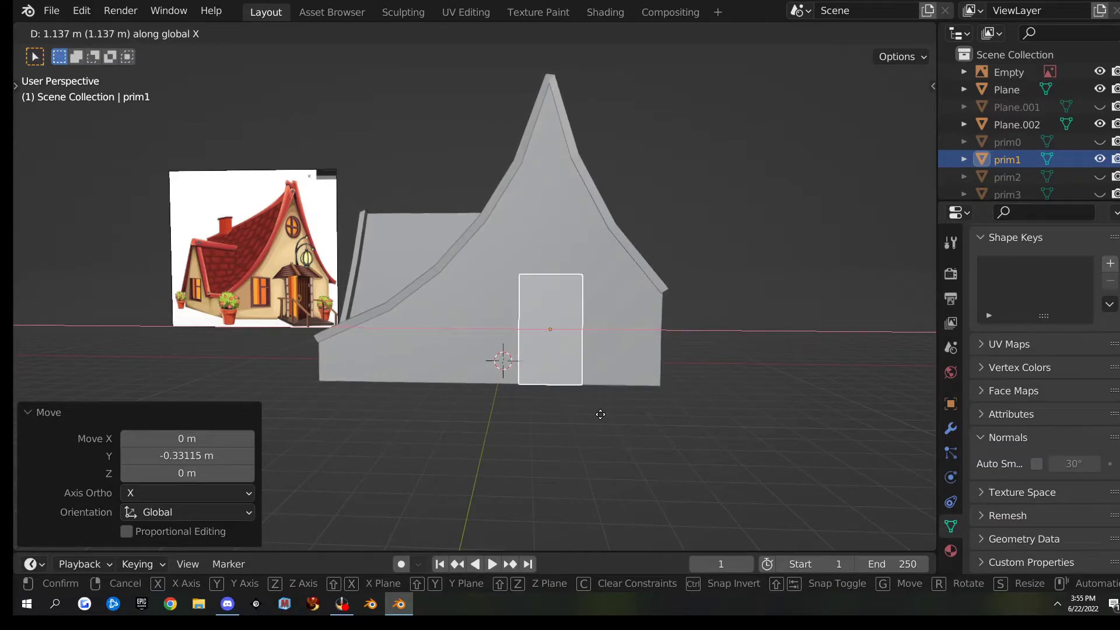
pyautogui.click(601, 414)
pyautogui.scroll(2, 596, 420)
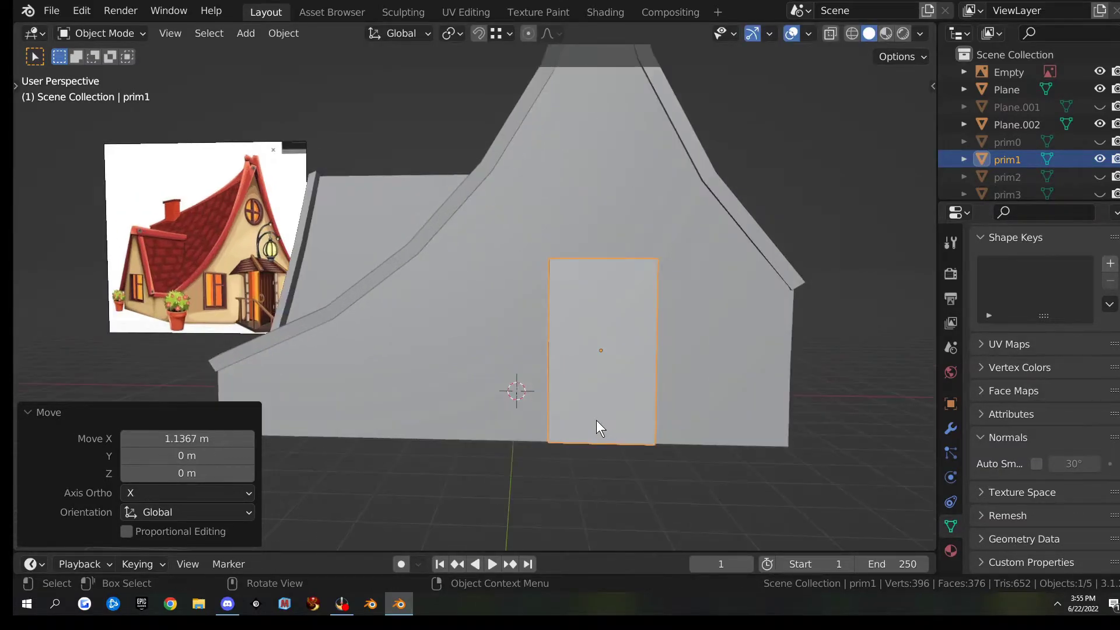
pyautogui.scroll(-1, 408, 339)
pyautogui.scroll(-1, 449, 426)
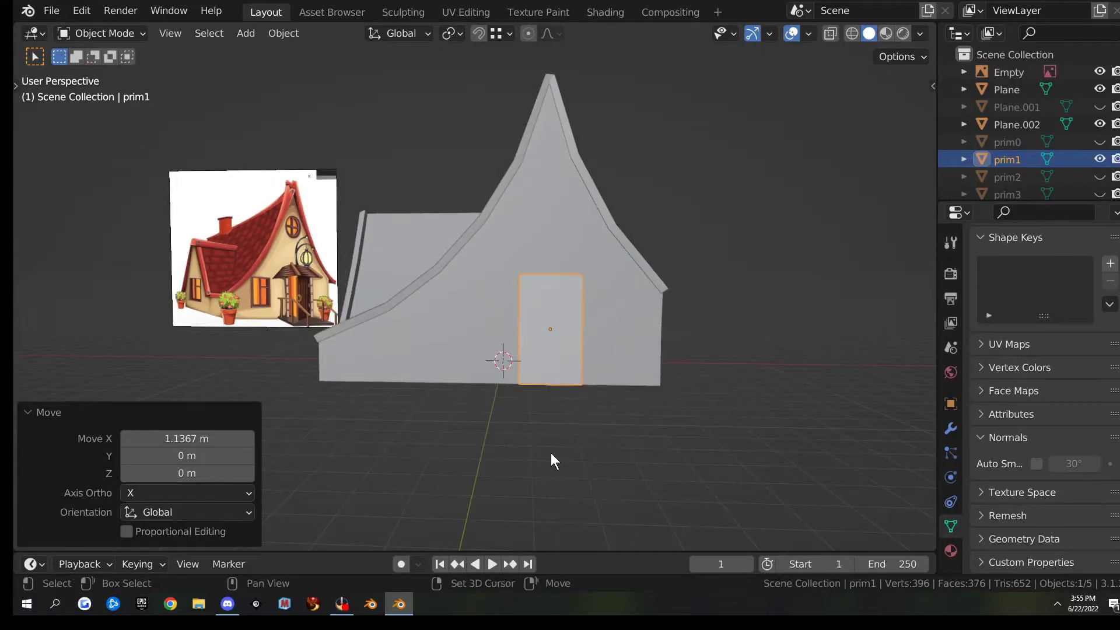
# - Add a cube mesh and move it about -6.71 m along Y, out in front of the house
pyautogui.hotkey('shift', 'a')
pyautogui.moveTo(495, 239)
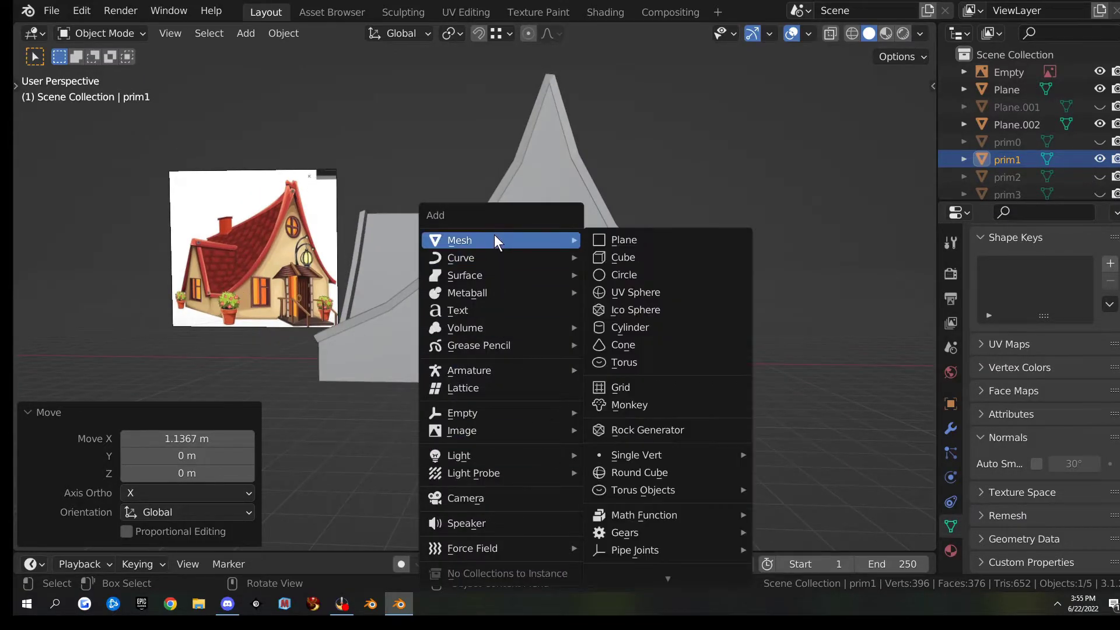
pyautogui.click(642, 250)
pyautogui.moveTo(645, 258); pyautogui.dragTo(629, 374, button='middle')
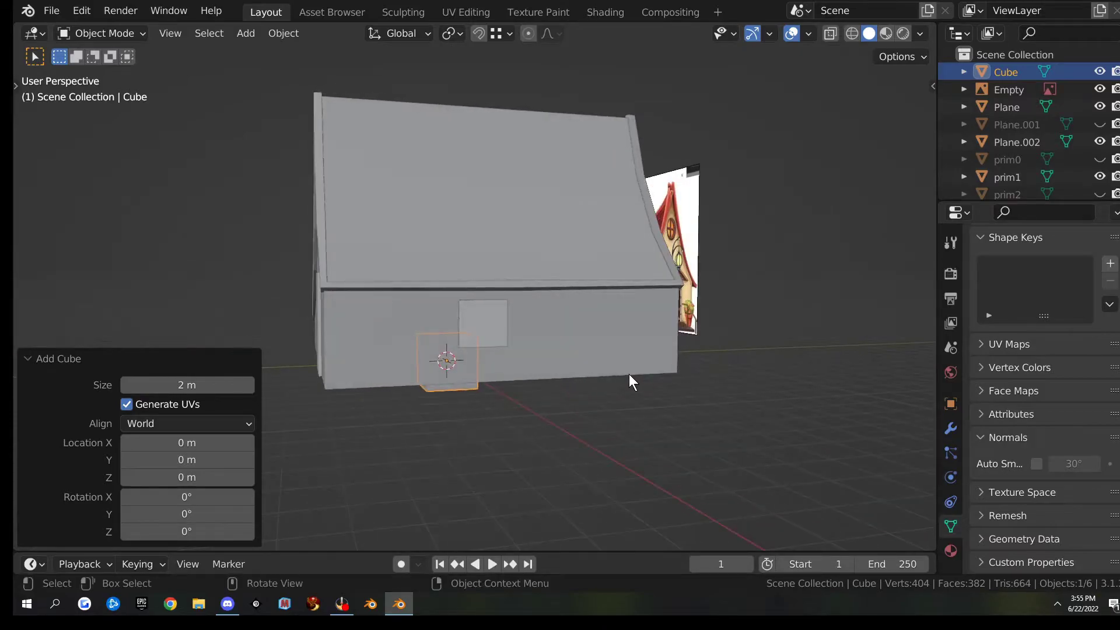
pyautogui.press('g')
pyautogui.press('y')
pyautogui.click(456, 369)
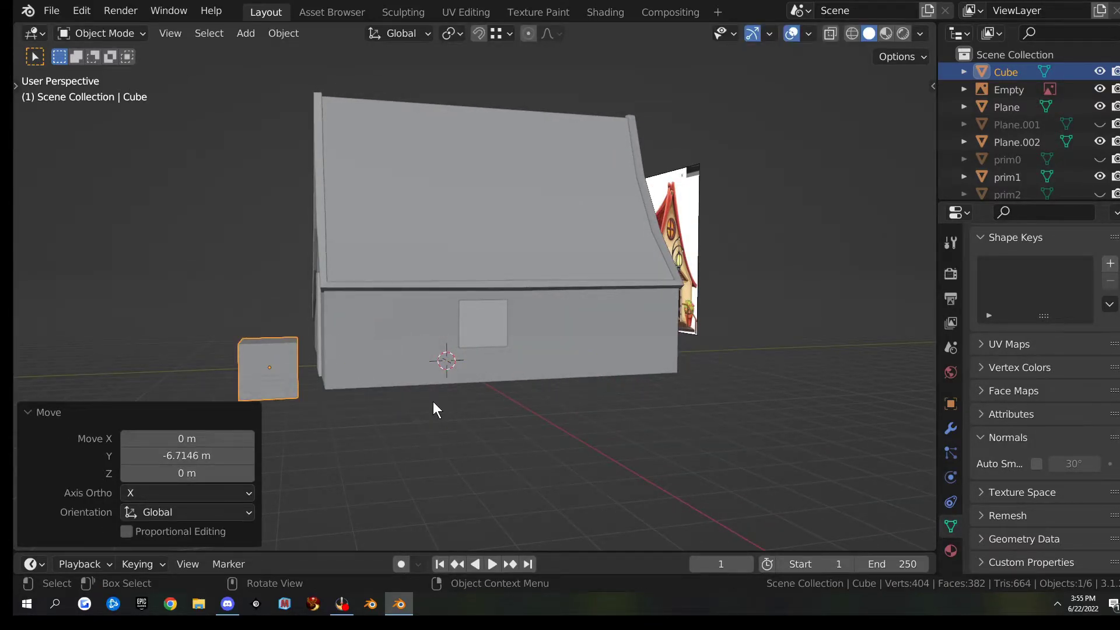
# - Move the cube about 5 m along X toward the house's side wall
pyautogui.moveTo(433, 403); pyautogui.dragTo(576, 412, button='middle')
pyautogui.press('g')
pyautogui.press('x')
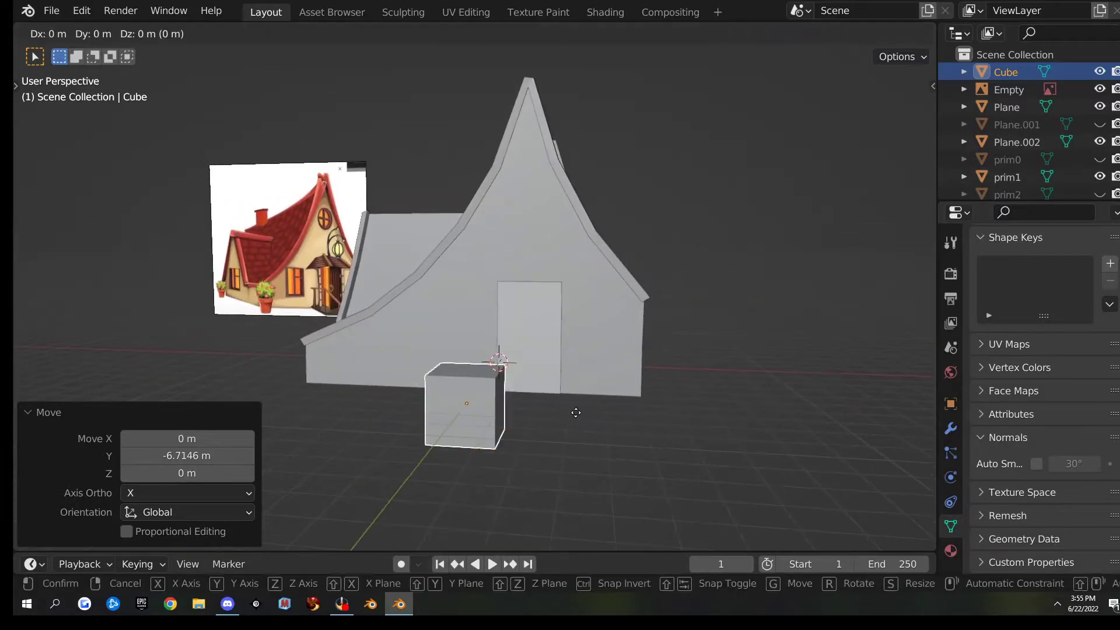
pyautogui.click(753, 432)
# - Move the cube about 6.77 m along Y to line it up with the square window block
pyautogui.moveTo(753, 432); pyautogui.dragTo(593, 430, button='middle')
pyautogui.press('g')
pyautogui.press('x')
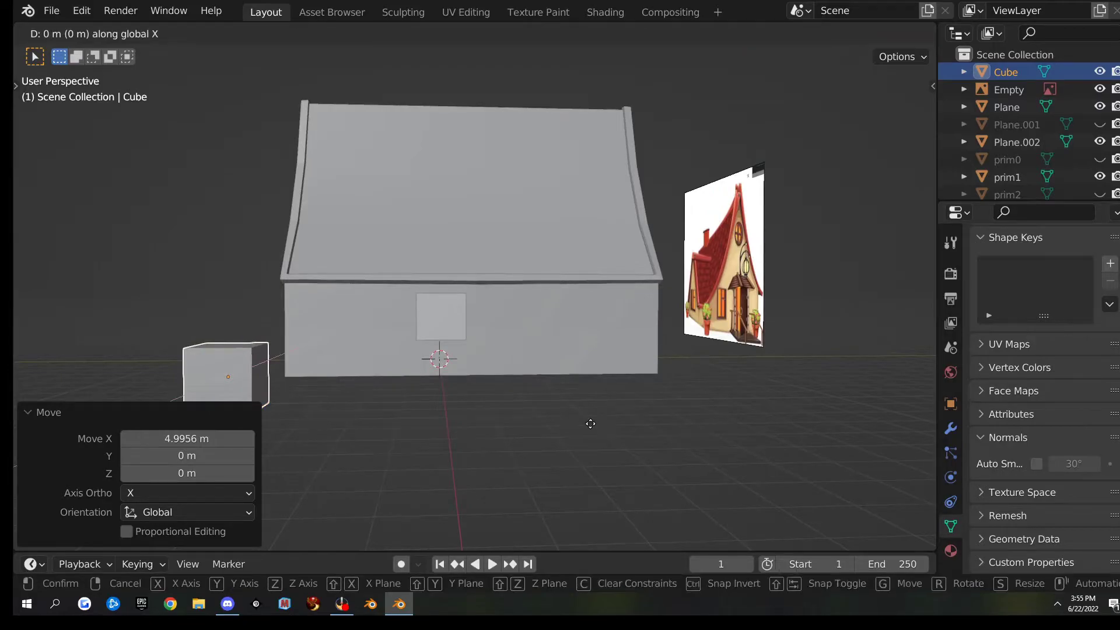
pyautogui.press('Escape')
pyautogui.press('g')
pyautogui.press('y')
pyautogui.click(719, 412)
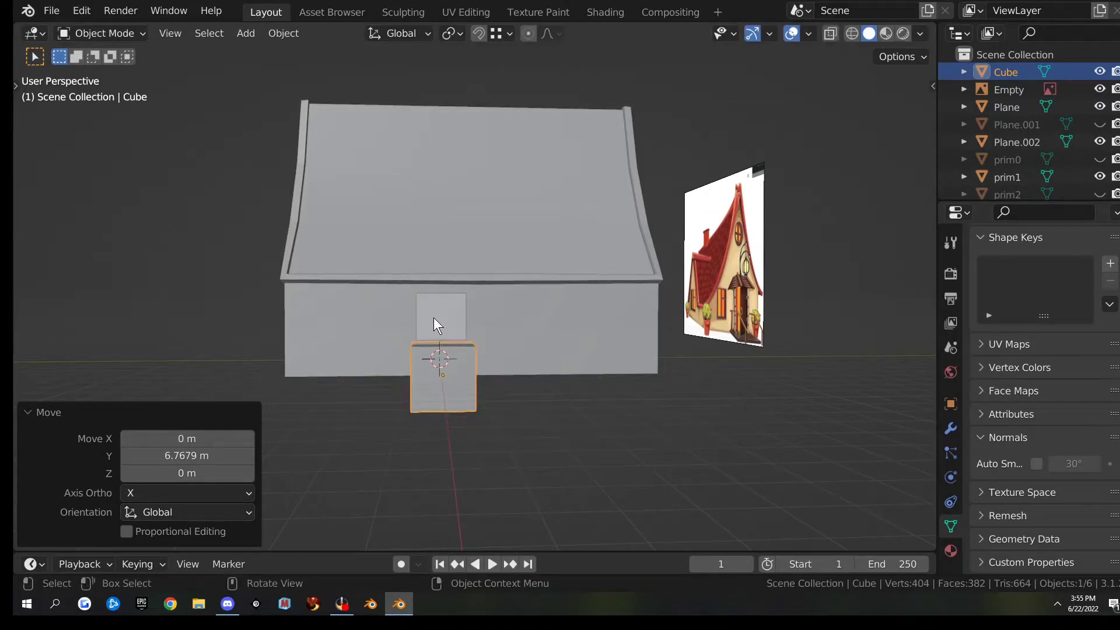
# - Raise the cube about 1.78 m in the right orthographic view so it overlaps the window block
pyautogui.press('KP_3')
pyautogui.scroll(5, 498, 390)
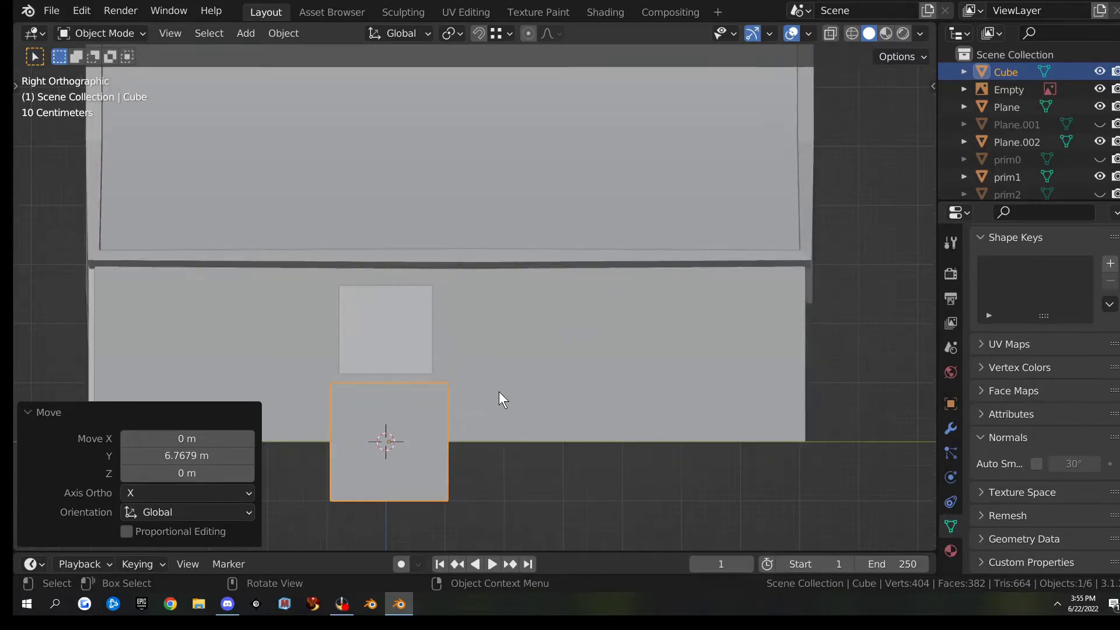
pyautogui.press('g')
pyautogui.click(506, 350)
# - Scale the cube to about 0.744 and nudge it up about 0.12 m to cover the window block
pyautogui.press('s')
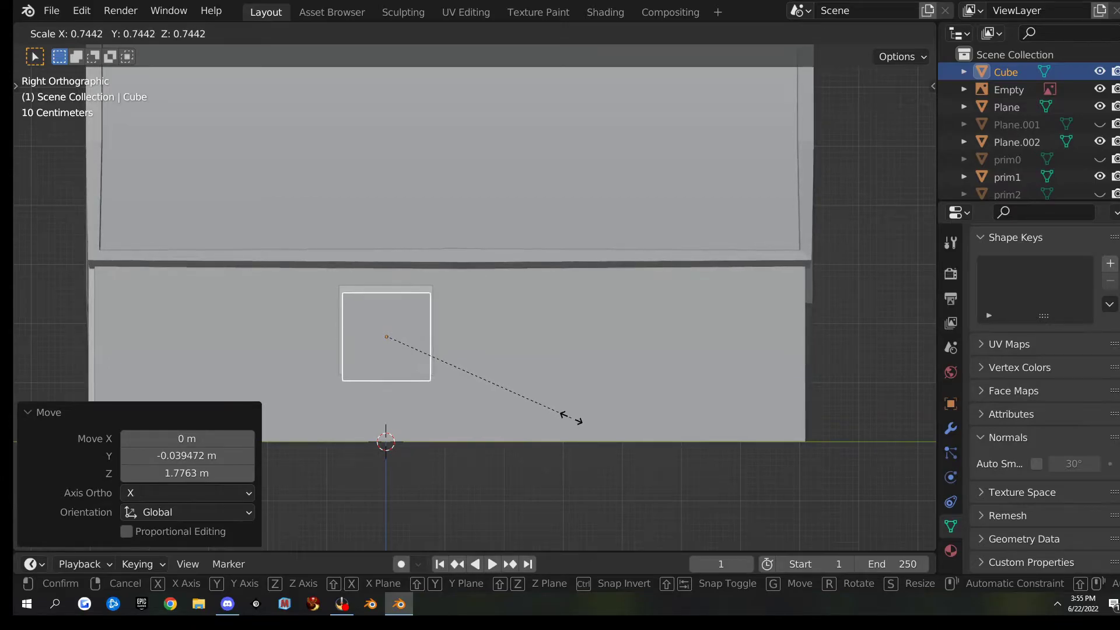
pyautogui.click(570, 426)
pyautogui.press('g')
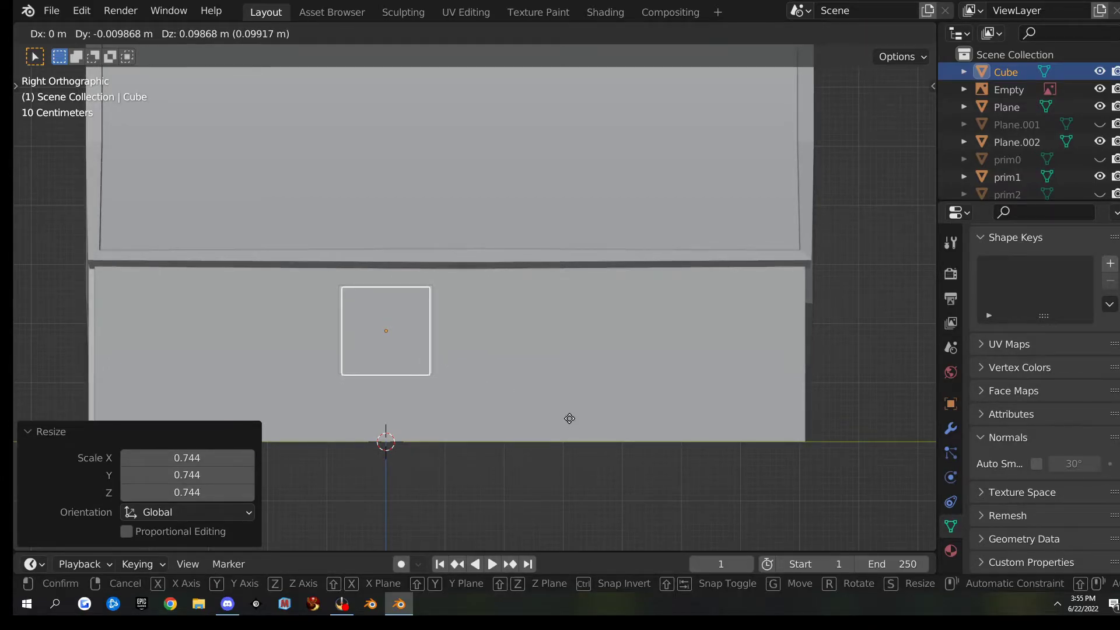
pyautogui.click(569, 418)
pyautogui.scroll(3, 535, 414)
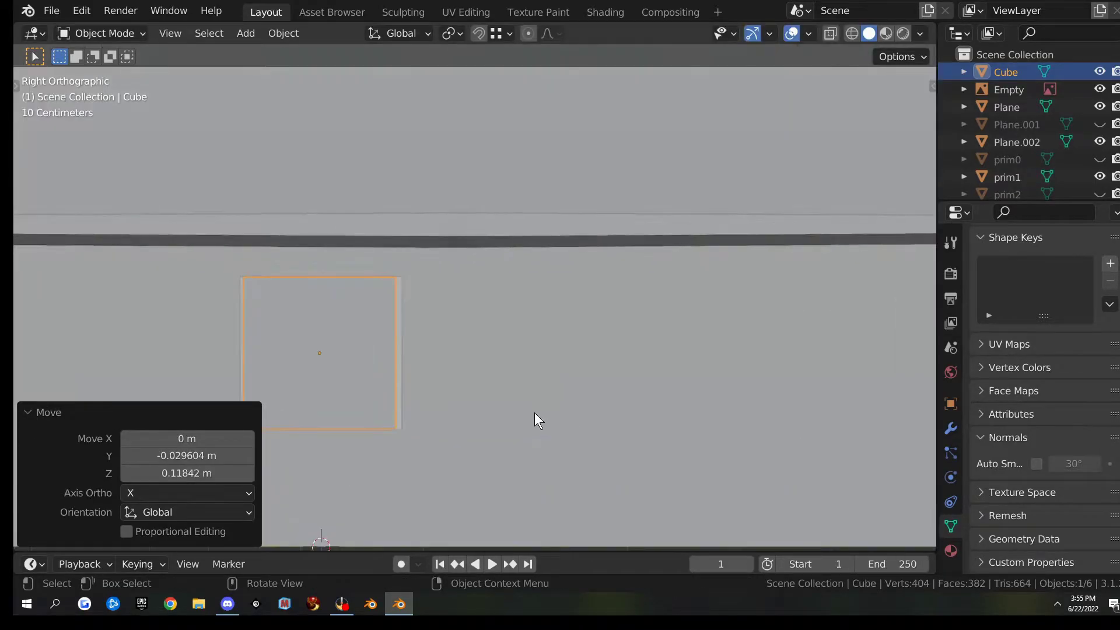
# - Scale the cube by about 1.026 along Y to match the window block's width
pyautogui.press('s')
pyautogui.press('x')
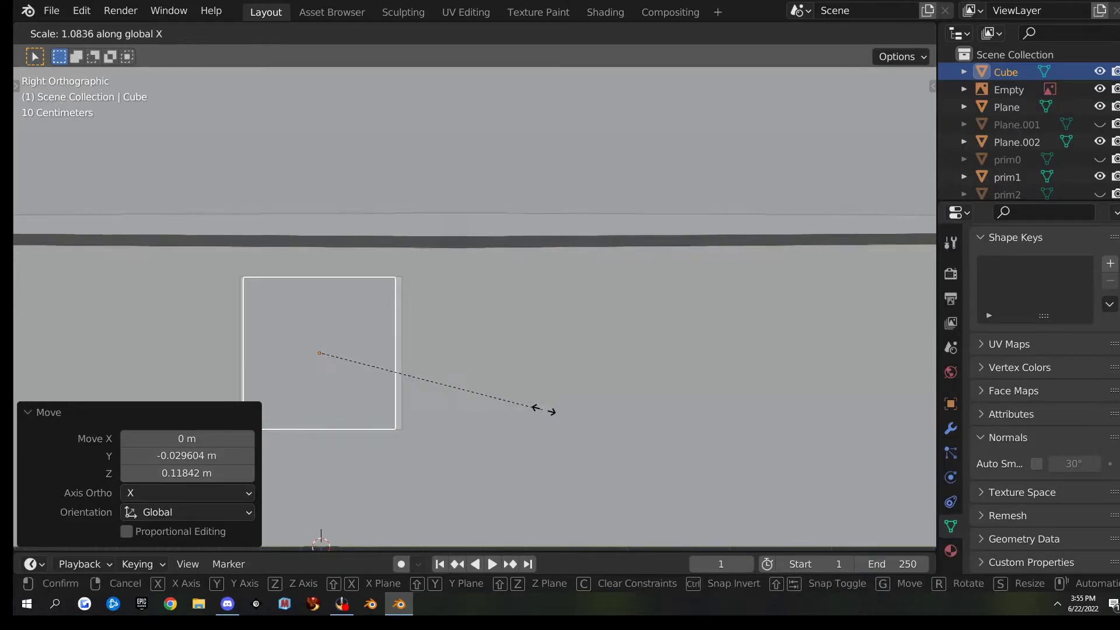
pyautogui.press('Escape')
pyautogui.press('s')
pyautogui.press('y')
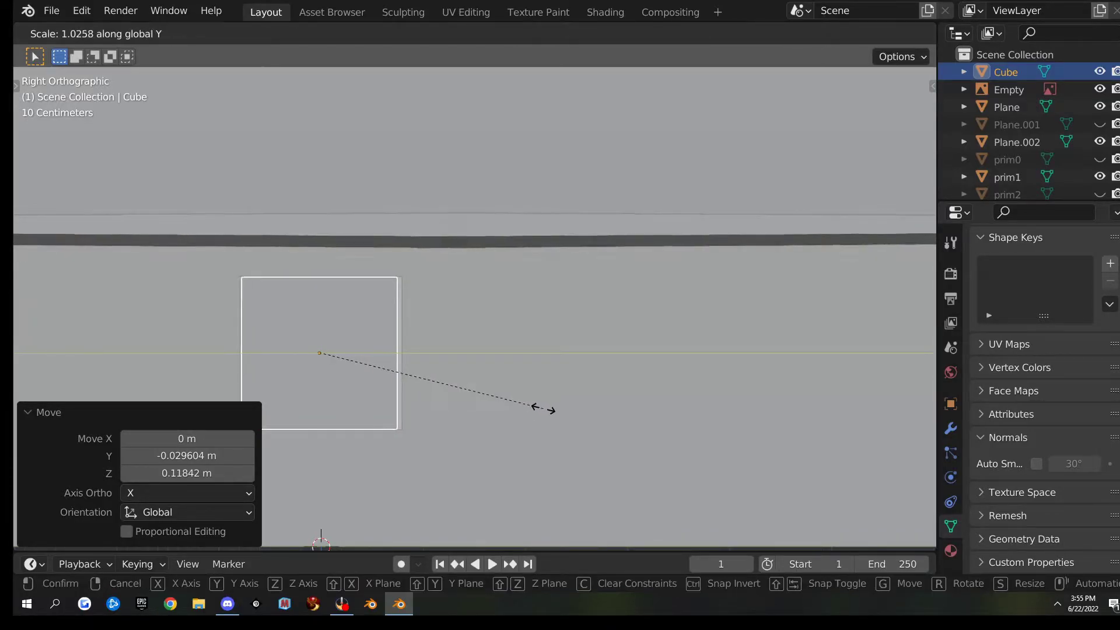
pyautogui.click(543, 408)
# - Flatten the cube into a thin panel by scaling it to about 0.086 along X
pyautogui.moveTo(543, 408)
pyautogui.mouseDown(button='middle')
pyautogui.moveTo(471, 408)
pyautogui.moveTo(555, 401)
pyautogui.mouseUp(button='middle')
pyautogui.scroll(-3, 551, 397)
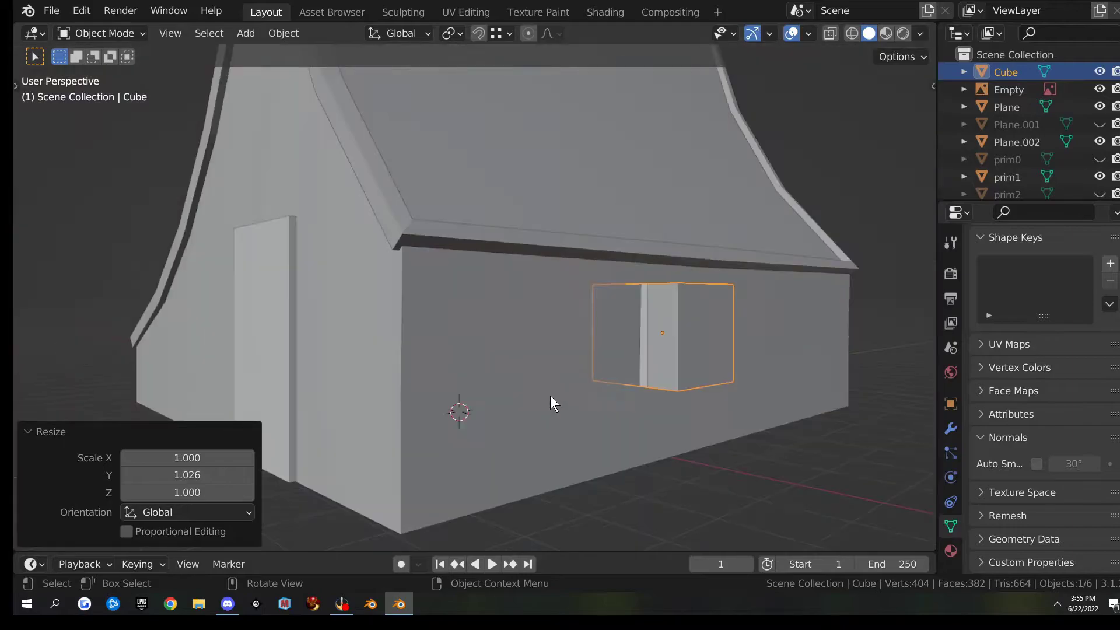
pyautogui.press('KP_Decimal')
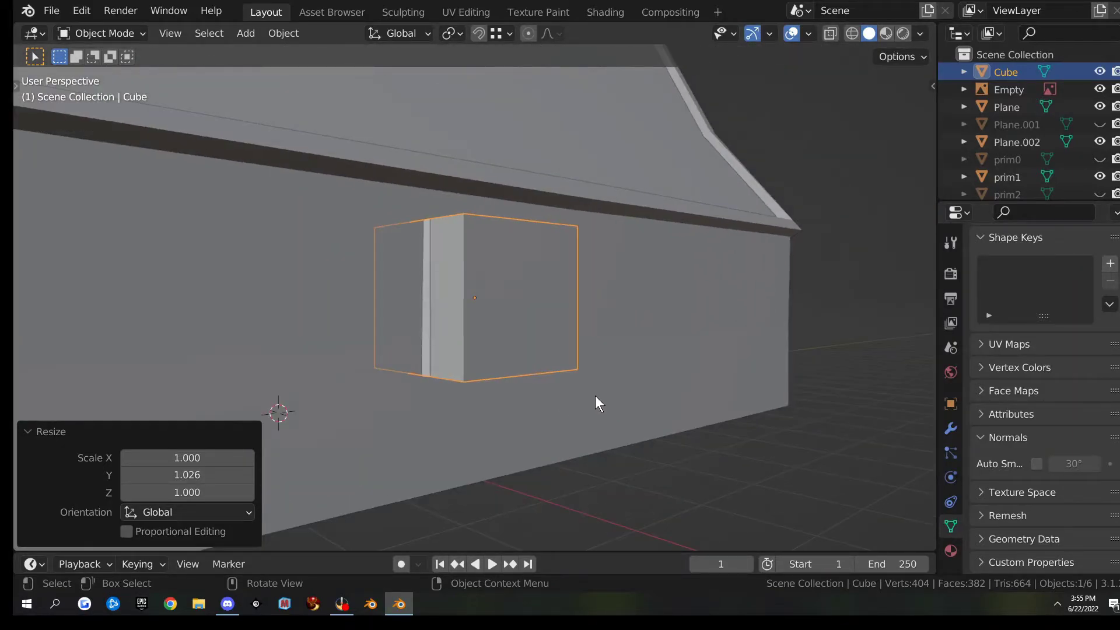
pyautogui.press('n')
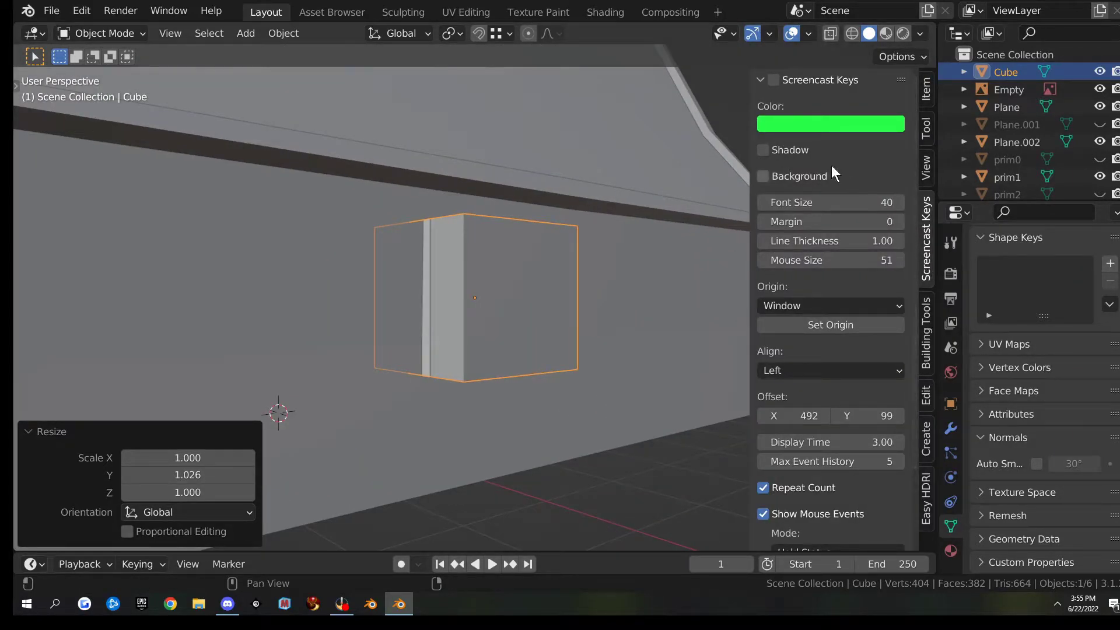
pyautogui.press('n')
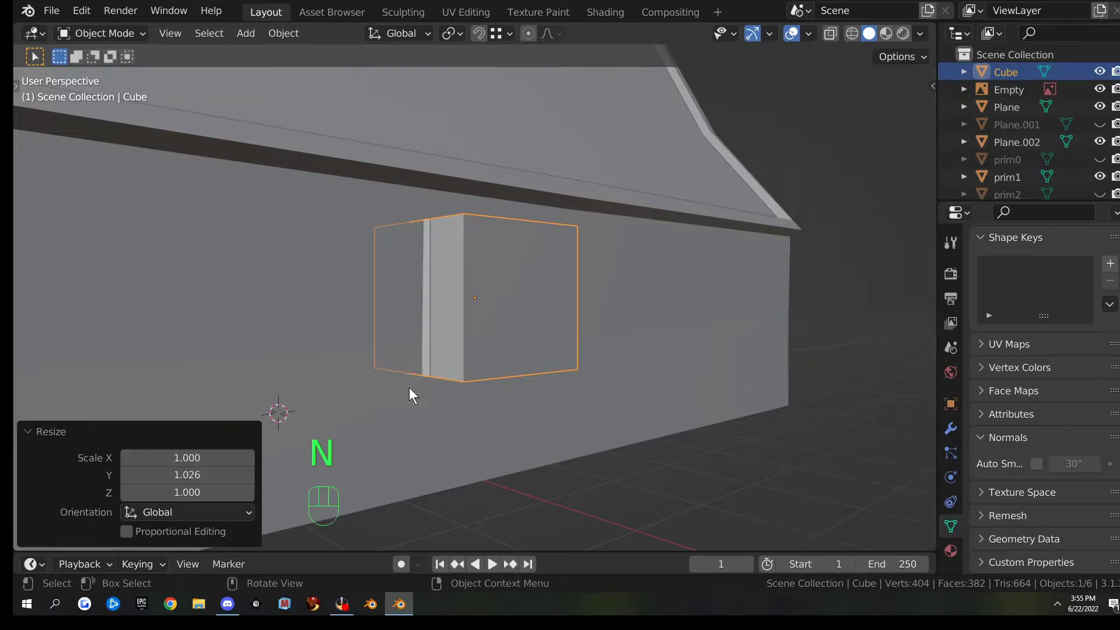
pyautogui.moveTo(385, 390); pyautogui.dragTo(535, 371, button='middle')
pyautogui.press('s')
pyautogui.press('x')
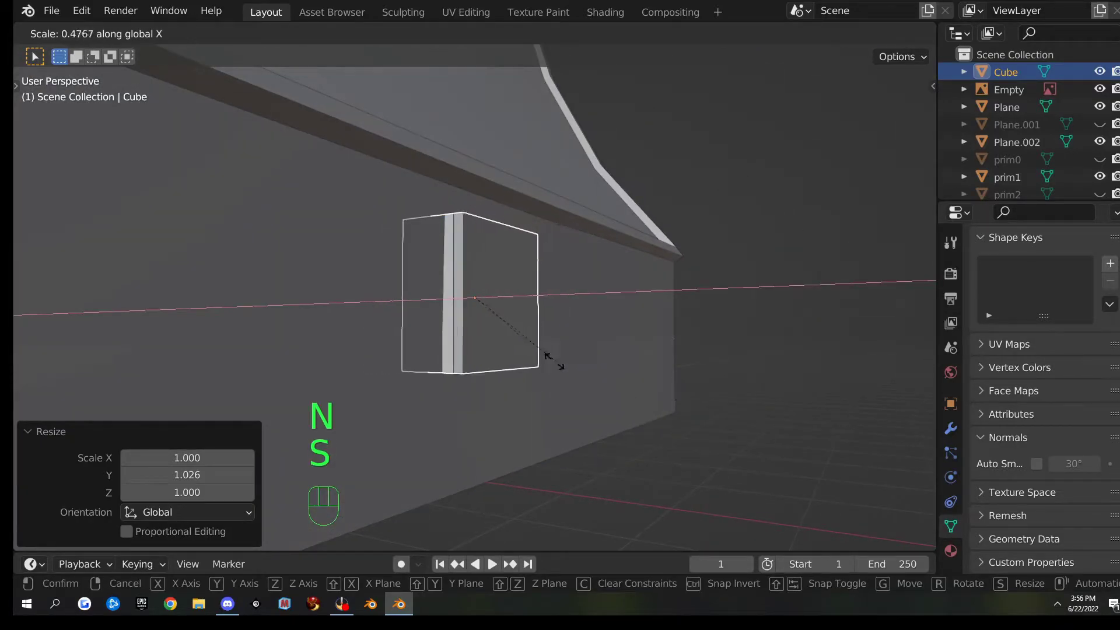
pyautogui.click(507, 340)
# - Move the thin panel about 0.82 m along X so it stands outside the side wall
pyautogui.press('g')
pyautogui.middleClick(523, 346)
pyautogui.rightClick(535, 351)
pyautogui.press('g')
pyautogui.middleClick(536, 351)
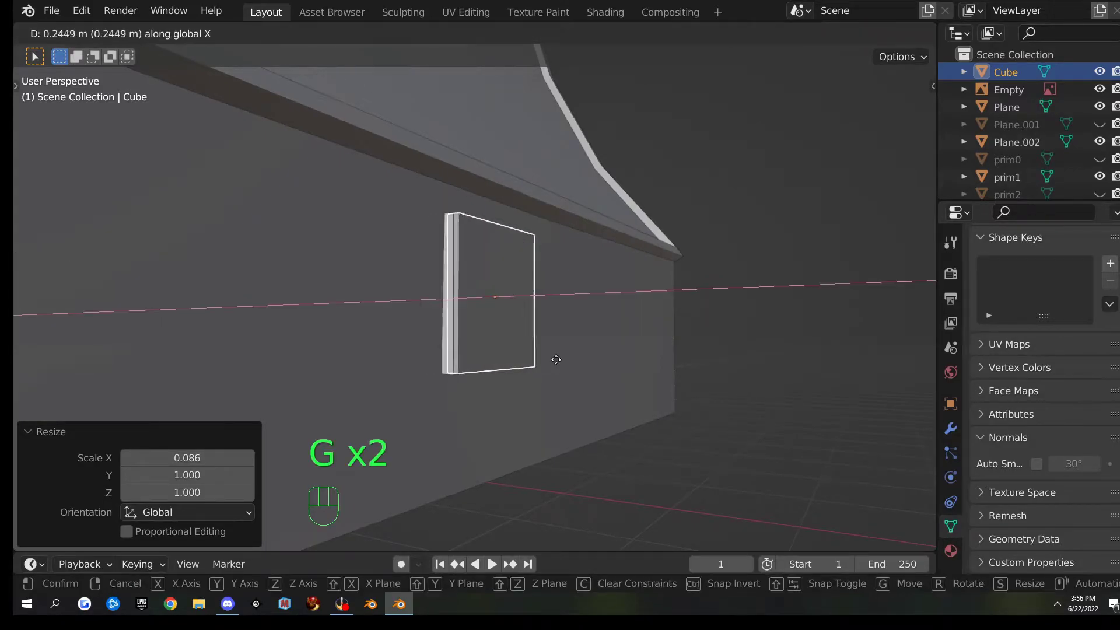
pyautogui.click(608, 389)
pyautogui.moveTo(616, 388); pyautogui.dragTo(489, 334, button='middle')
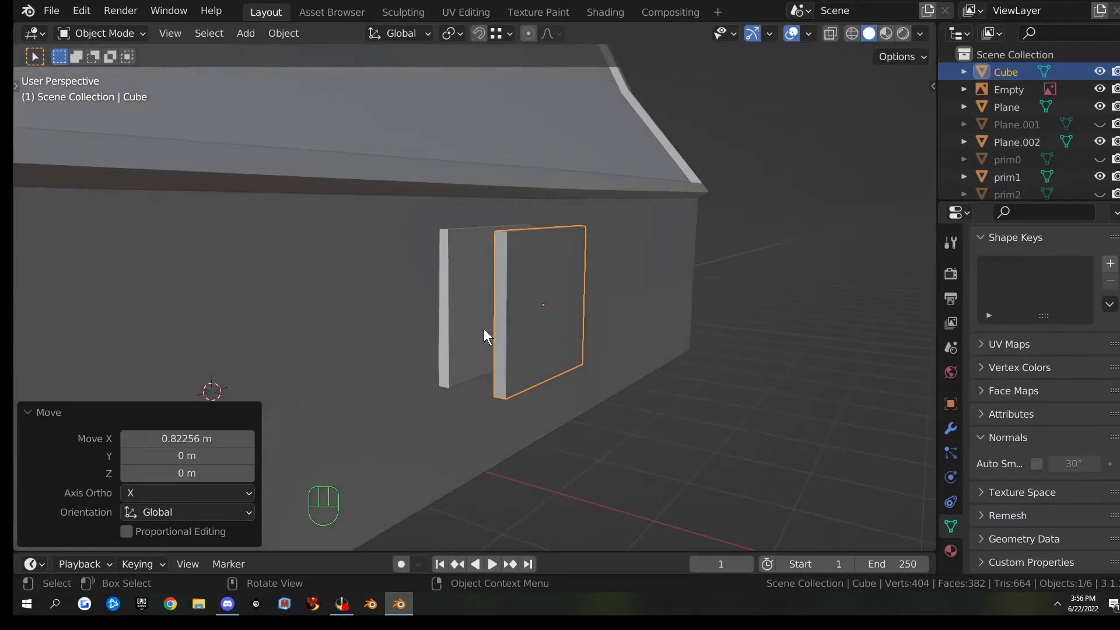
# - Delete the old window block behind the new panel
pyautogui.click(489, 337)
pyautogui.press('x')
pyautogui.click(484, 377)
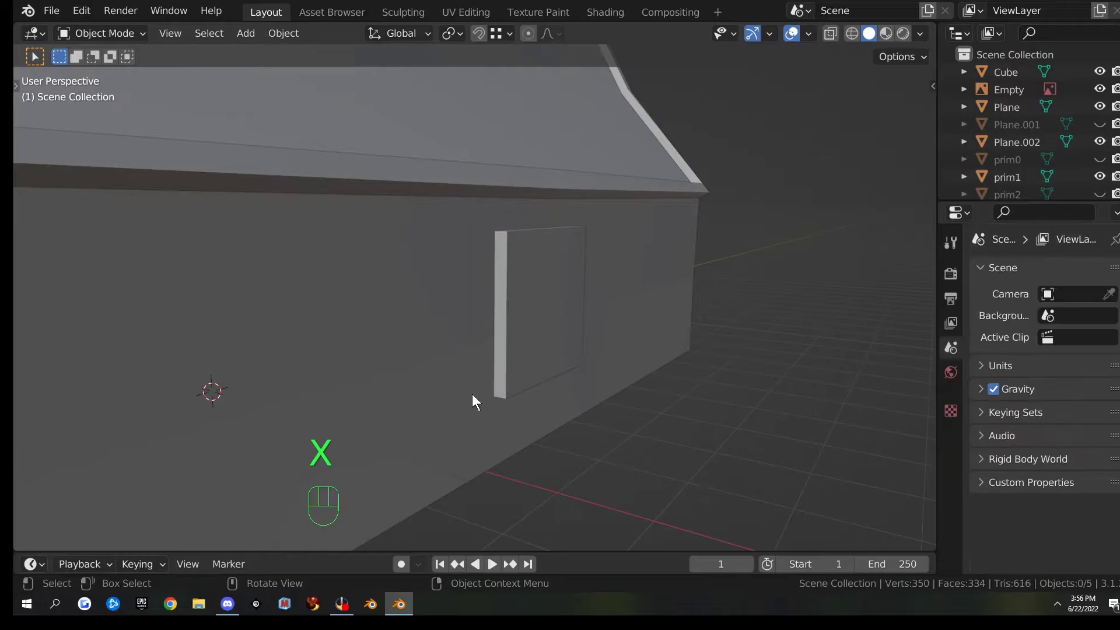
# - Duplicate the thin window panel and move the copy about 1.3 m along X, away from the side wall
pyautogui.click(568, 350)
pyautogui.moveTo(690, 401); pyautogui.dragTo(491, 376, button='middle')
pyautogui.scroll(-5, 590, 405)
pyautogui.scroll(2, 465, 370)
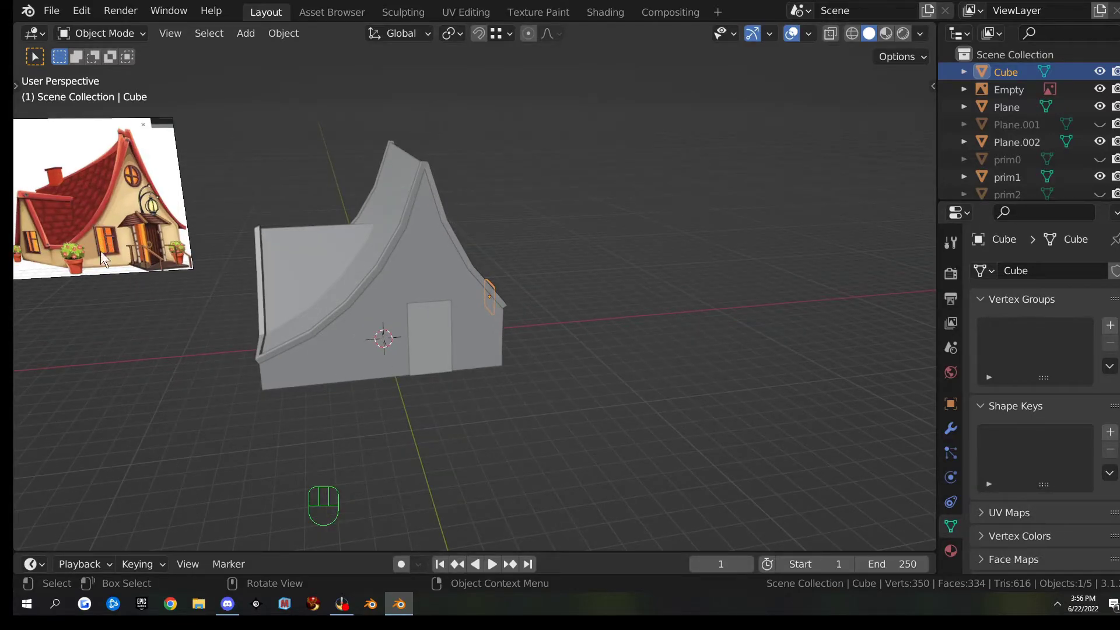
pyautogui.moveTo(365, 307); pyautogui.dragTo(520, 327, button='middle')
pyautogui.scroll(4, 525, 335)
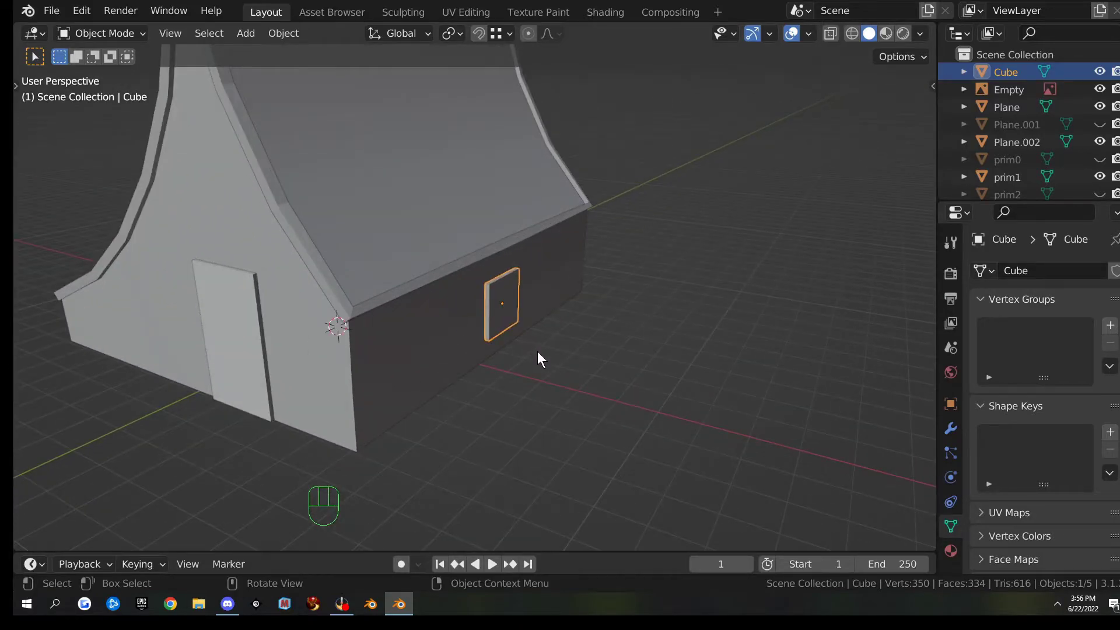
pyautogui.hotkey('shift', 'd')
pyautogui.press('x')
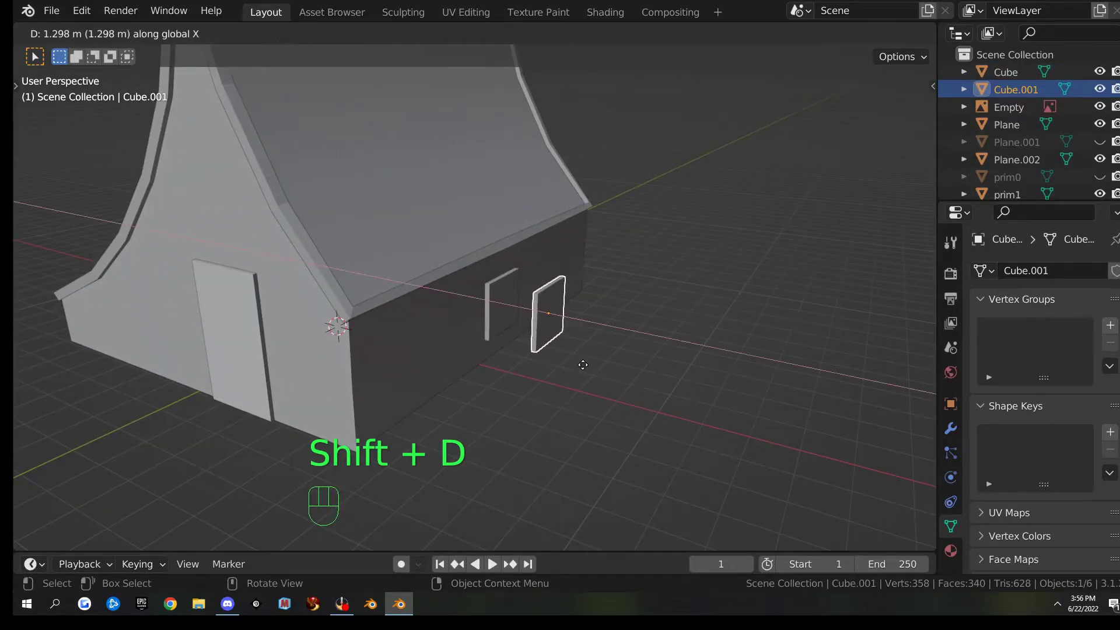
pyautogui.click(588, 369)
# - Thicken the duplicated panel into a block by scaling it to about 11.657 along X
pyautogui.press('s')
pyautogui.press('x')
pyautogui.click(930, 368)
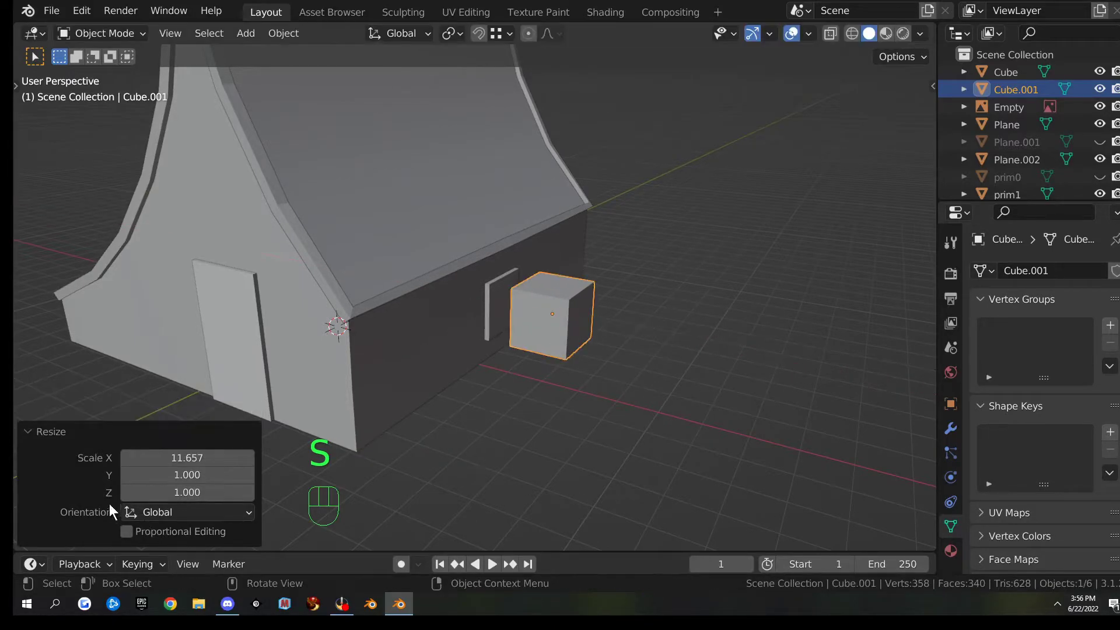
# - In the right side view, narrow the block along Y into a tall rectangle and scale it uniformly to about 0.885
pyautogui.moveTo(350, 454); pyautogui.dragTo(554, 401, button='middle')
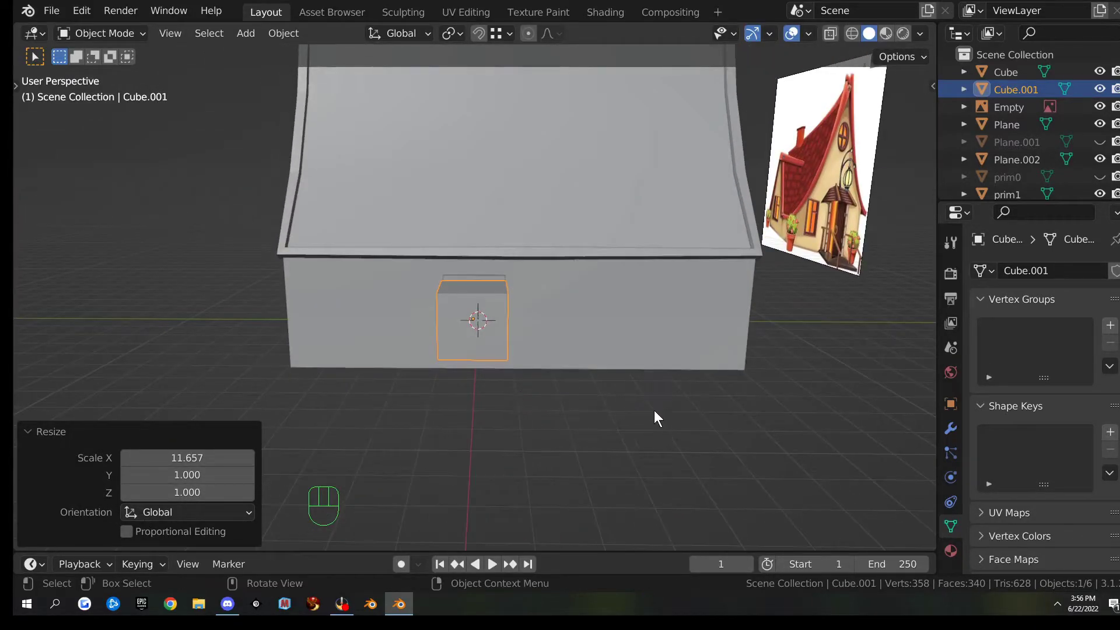
pyautogui.scroll(2, 671, 408)
pyautogui.press('KP_3')
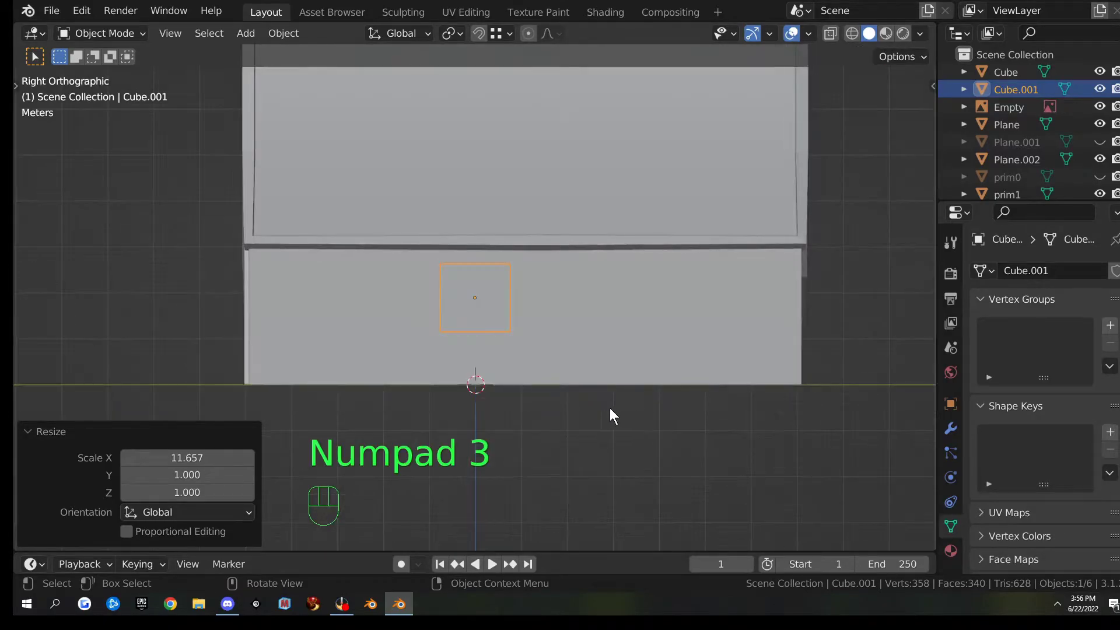
pyautogui.scroll(3, 615, 408)
pyautogui.press('s')
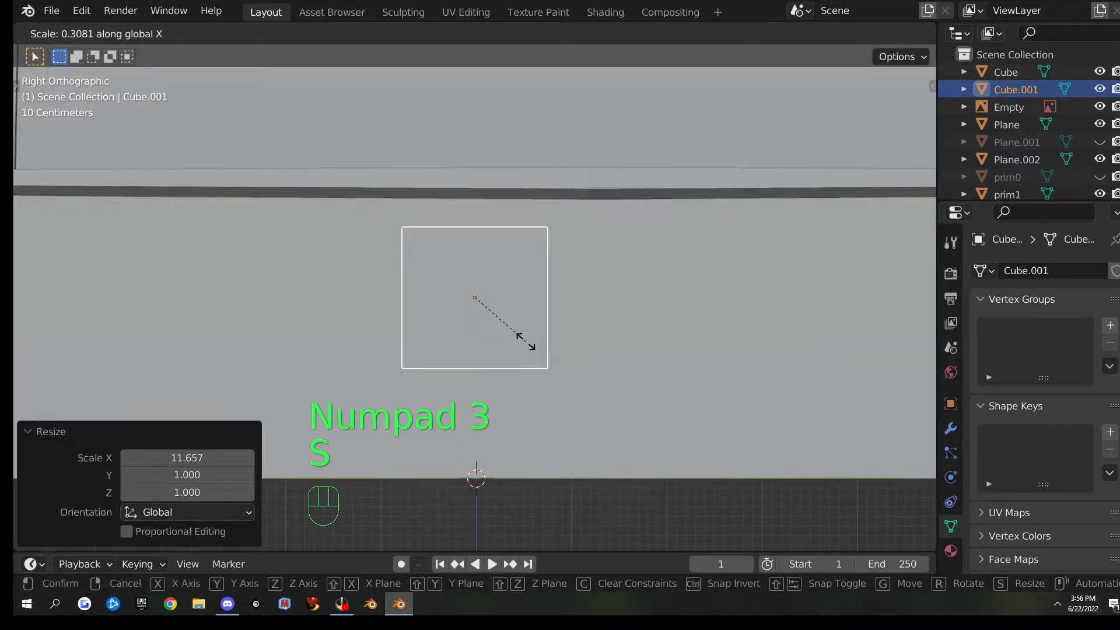
pyautogui.rightClick(616, 410)
pyautogui.press('s')
pyautogui.press('x')
pyautogui.rightClick(618, 413)
pyautogui.press('s')
pyautogui.press('y')
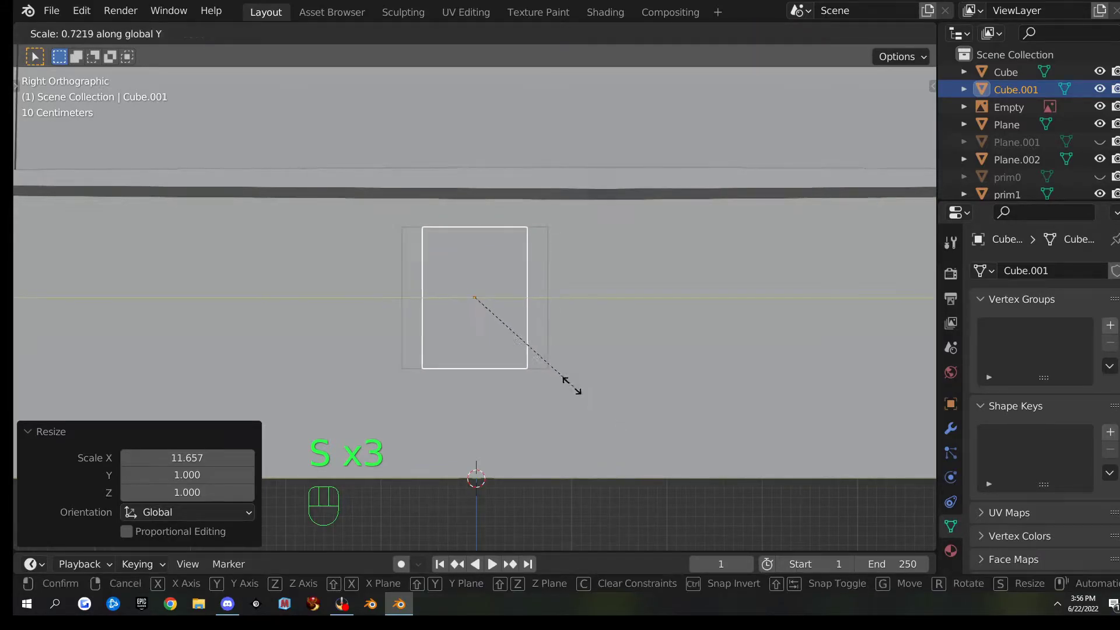
pyautogui.click(528, 363)
pyautogui.press('s')
pyautogui.click(605, 404)
# - Move the tall block about 0.39 m along Y toward one side of the window panel
pyautogui.press('g')
pyautogui.rightClick(619, 403)
pyautogui.press('g')
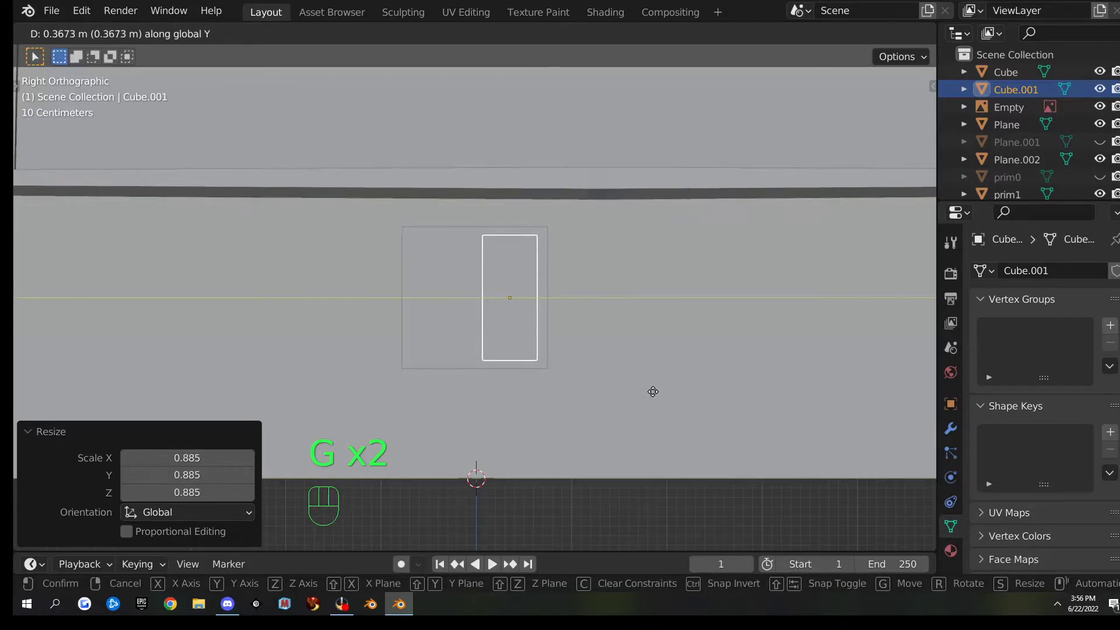
pyautogui.click(650, 391)
# - Duplicate the tall block and move the copy about -0.70 m along Y to the other half of the window panel
pyautogui.hotkey('shift', 'd')
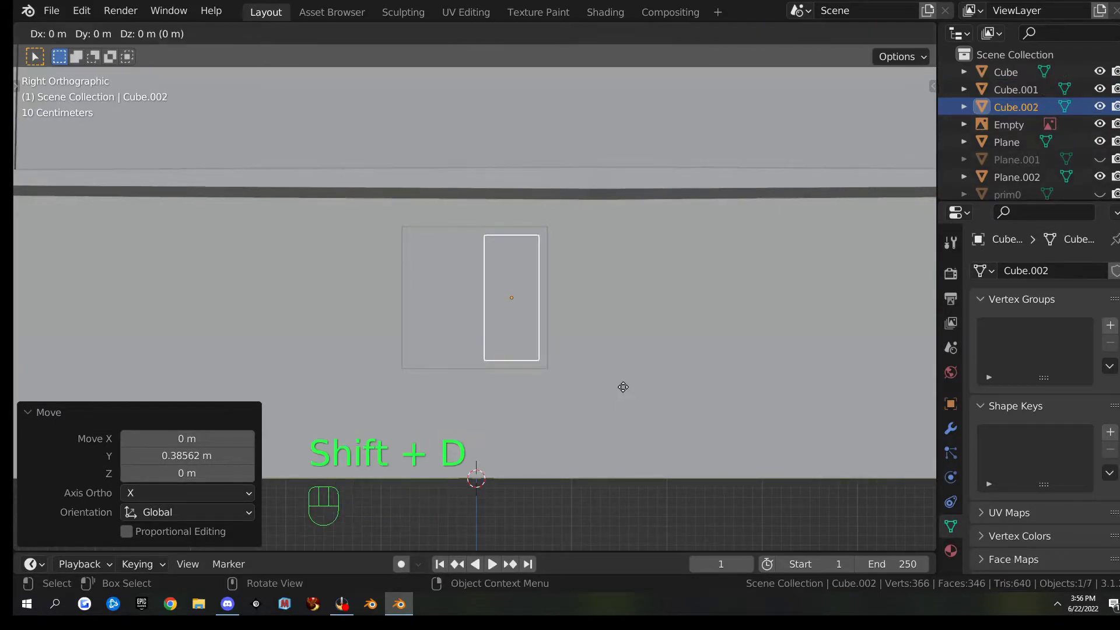
pyautogui.rightClick(608, 387)
pyautogui.press('g')
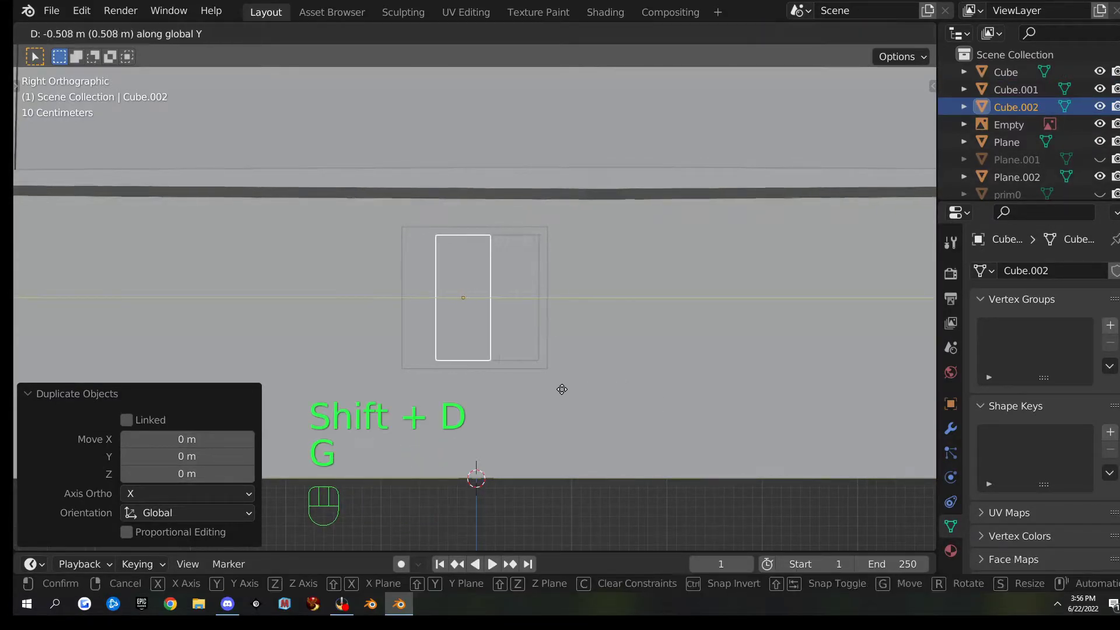
pyautogui.click(544, 388)
# - Shorten the duplicated block to about 0.389 along Z and raise it about 0.33 m to the panel's upper part
pyautogui.press('s')
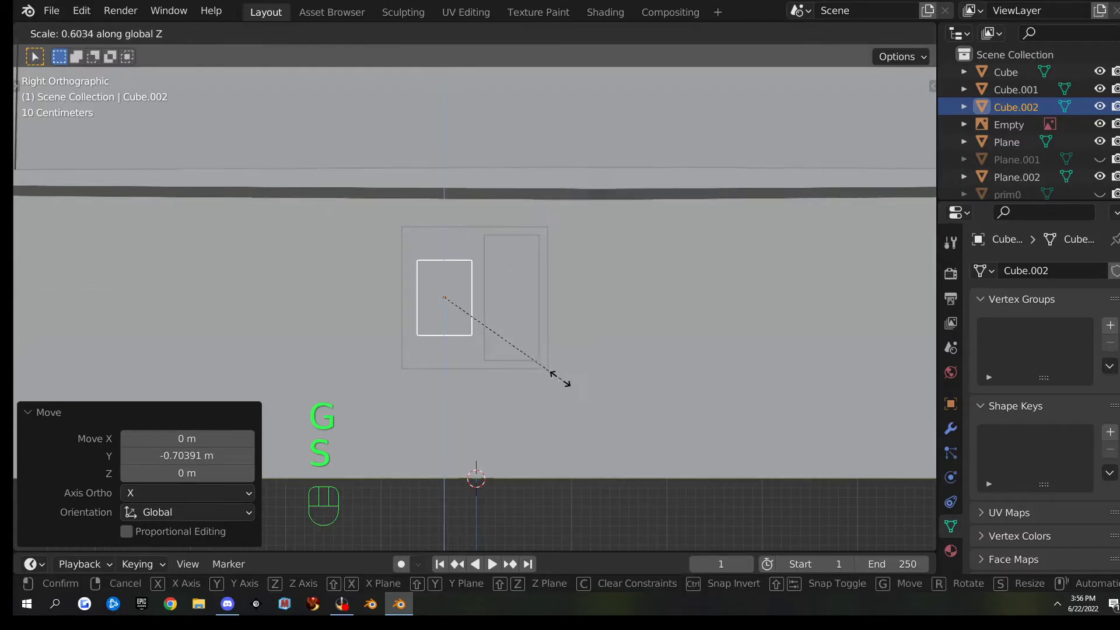
pyautogui.click(521, 360)
pyautogui.press('g')
pyautogui.press('z')
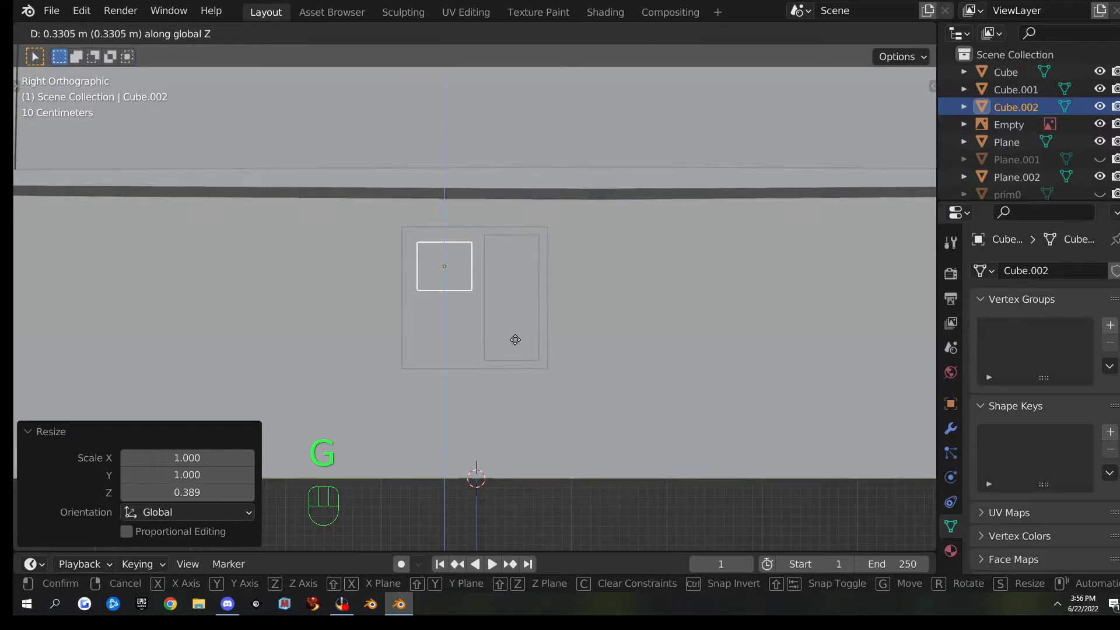
pyautogui.click(516, 339)
# - Move the tall block about -0.70 m along Y so it overlaps the short block's half of the panel
pyautogui.moveTo(516, 340); pyautogui.dragTo(579, 320, button='middle')
pyautogui.scroll(-4, 560, 324)
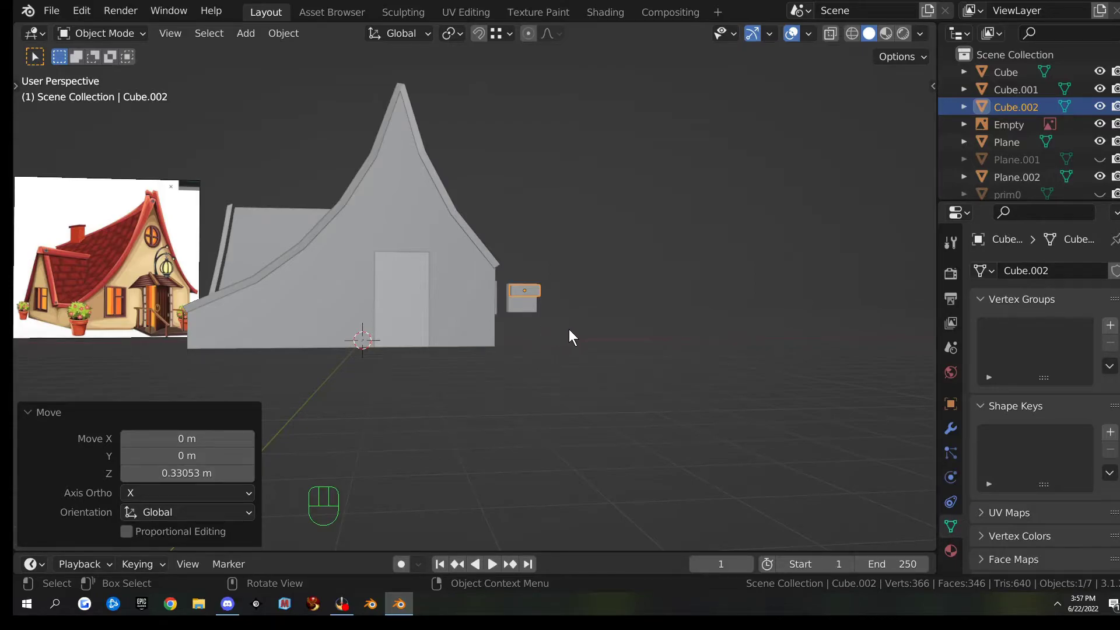
pyautogui.moveTo(616, 319); pyautogui.dragTo(441, 336, button='middle')
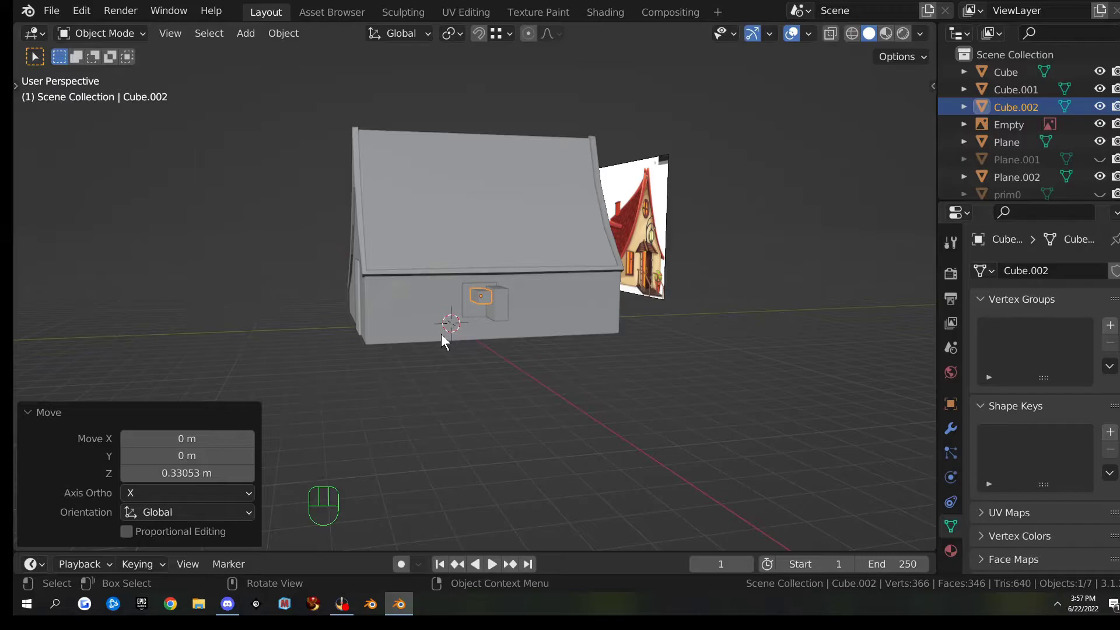
pyautogui.press('KP_3')
pyautogui.scroll(5, 449, 345)
pyautogui.click(495, 316)
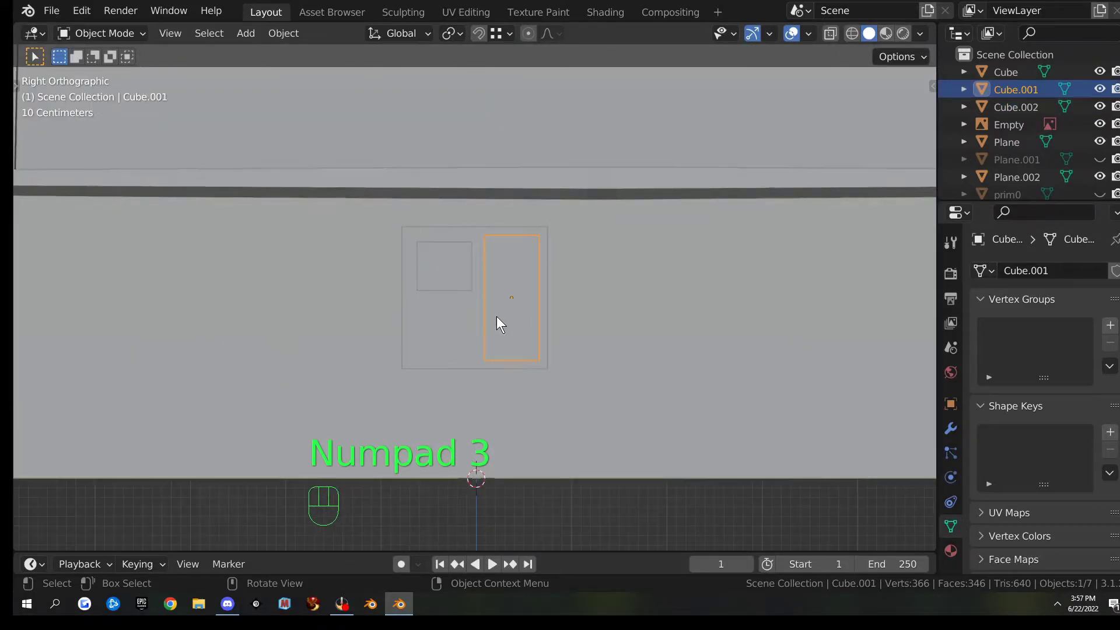
pyautogui.press('g')
pyautogui.rightClick(534, 330)
pyautogui.press('g')
pyautogui.click(466, 336)
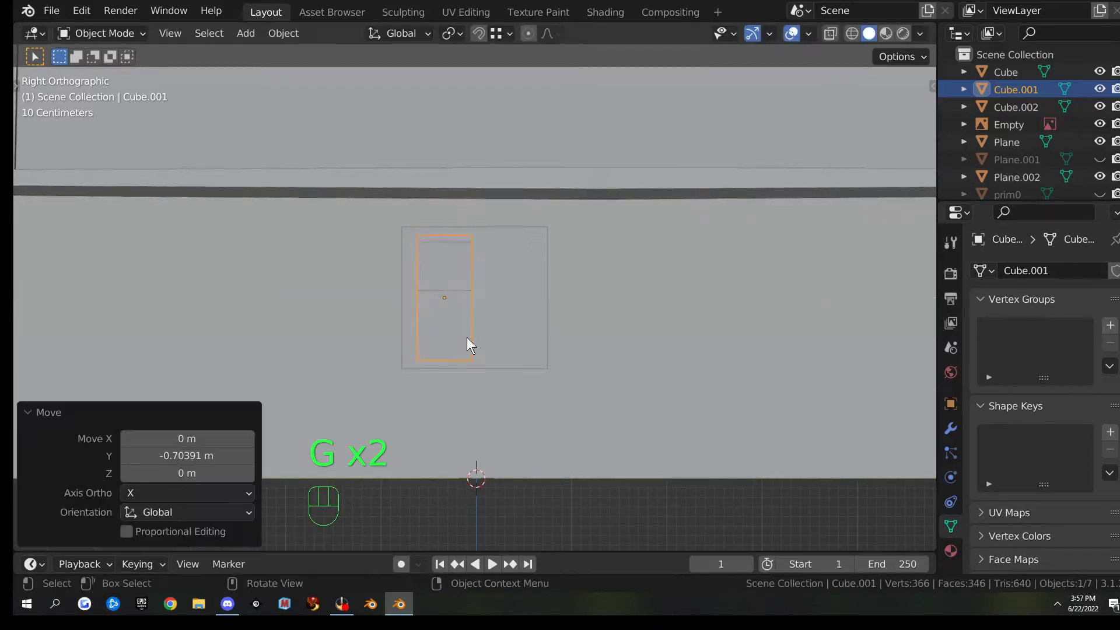
# - Move the short block about 0.68 m along Y to the panel's free half and raise it about 0.067 m
pyautogui.click(447, 281)
pyautogui.press('g')
pyautogui.middleClick(566, 337)
pyautogui.click(606, 342)
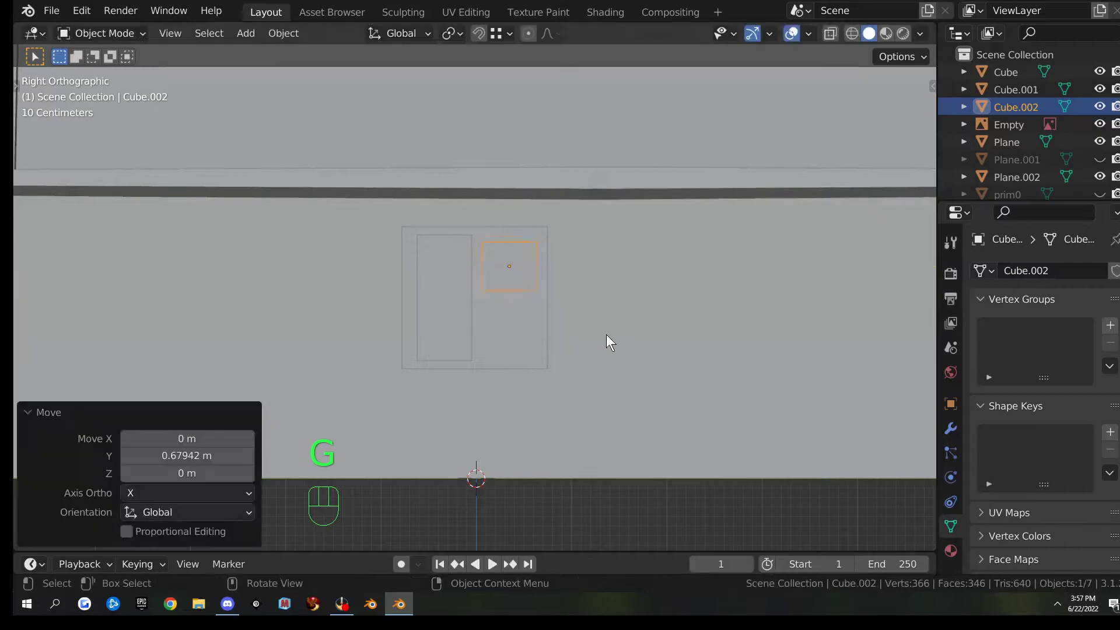
pyautogui.press('g')
pyautogui.press('z')
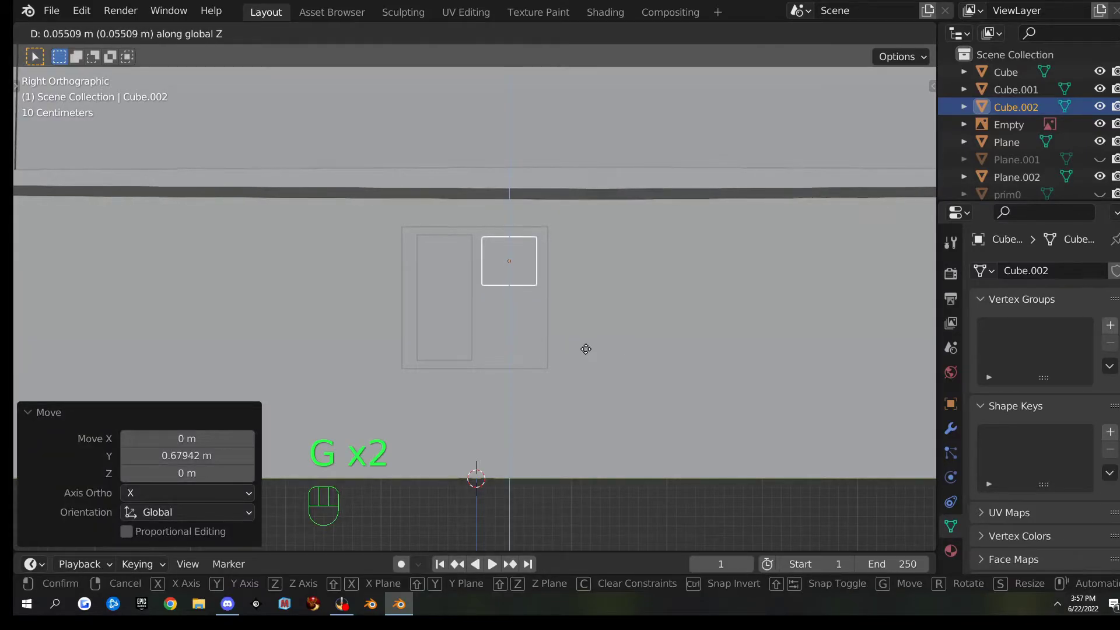
pyautogui.click(585, 348)
# - Shift the short block about -0.157 m along Y over the tall block's edge and raise it 0.005 m to align their tops
pyautogui.hotkey('shift', 'b')
pyautogui.moveTo(557, 295); pyautogui.dragTo(412, 191)
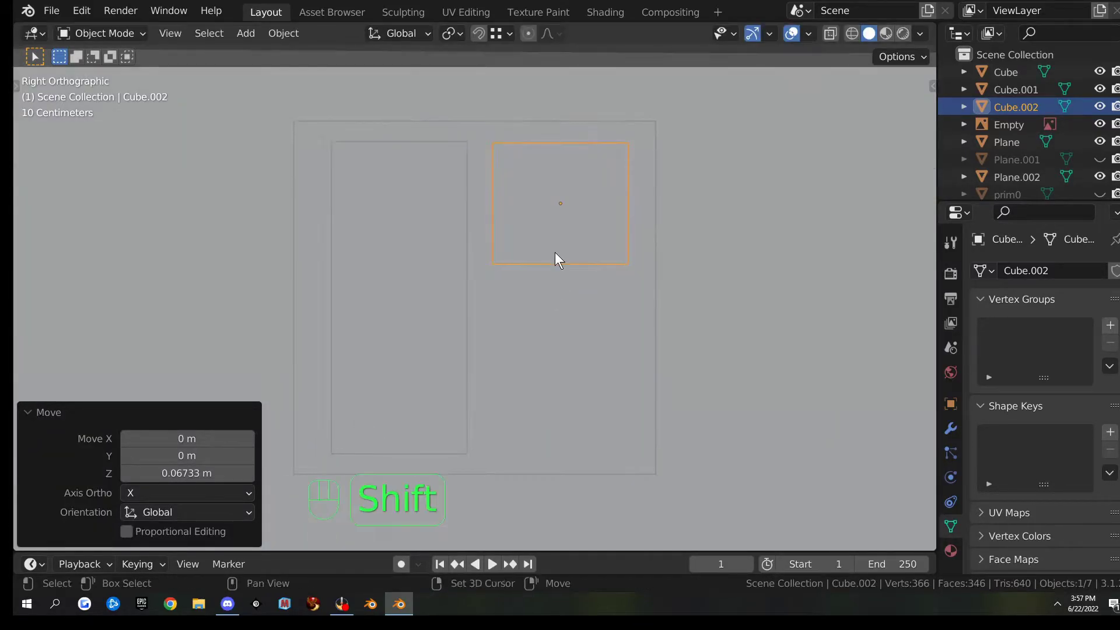
pyautogui.press('g')
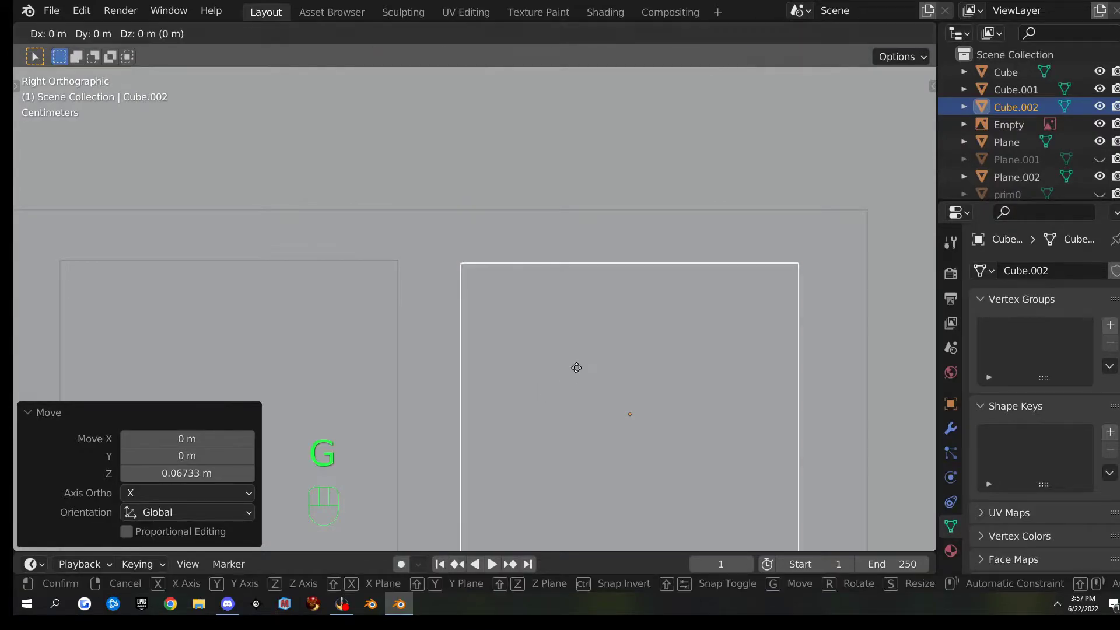
pyautogui.press('y')
pyautogui.click(483, 365)
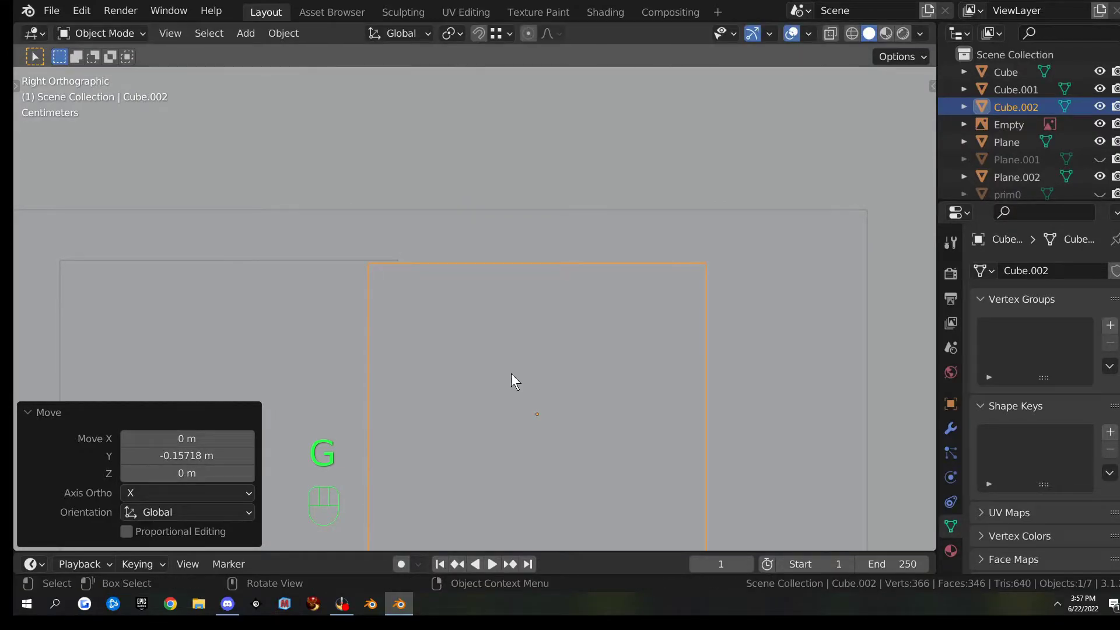
pyautogui.press('g')
pyautogui.press('z')
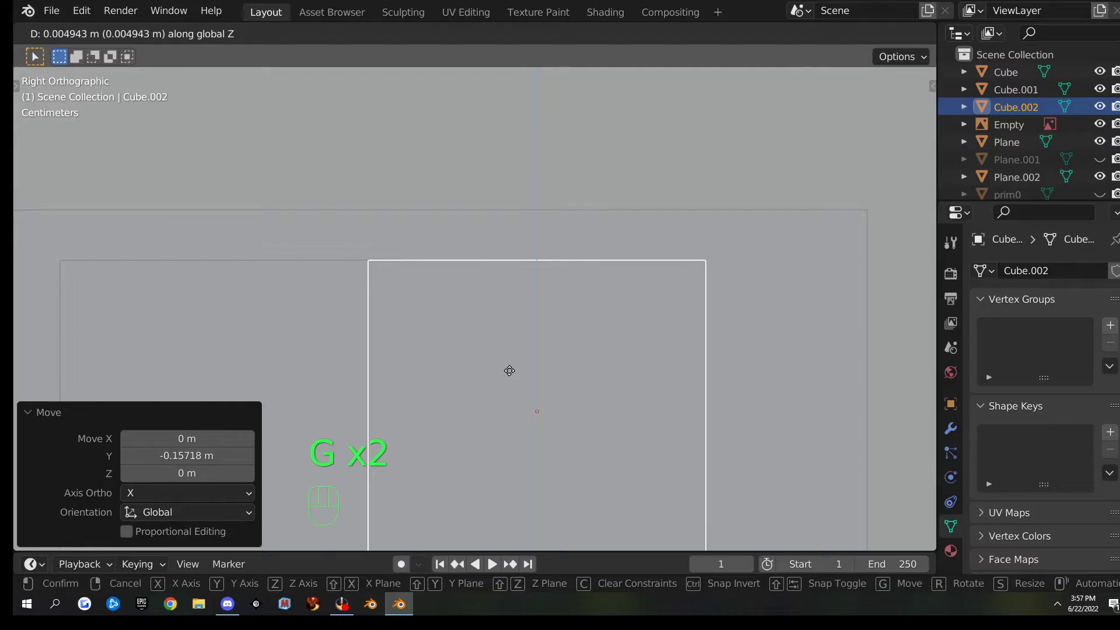
pyautogui.click(510, 371)
# - Move the short block about 0.174 m along Y, leaving a gap between it and the tall block
pyautogui.scroll(-2, 517, 373)
pyautogui.press('g')
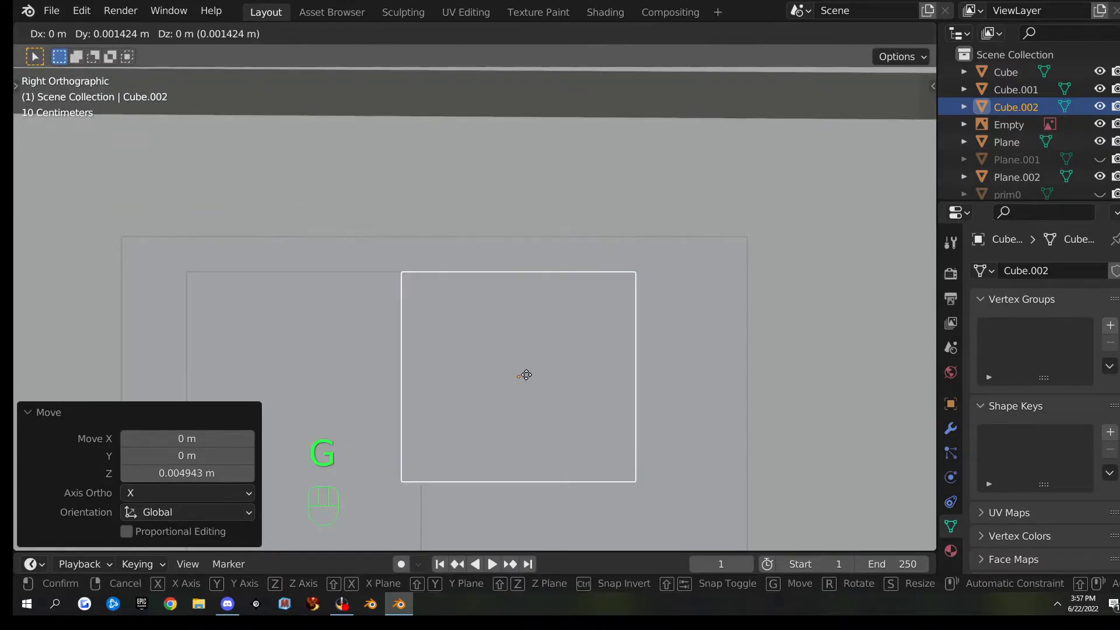
pyautogui.press('y')
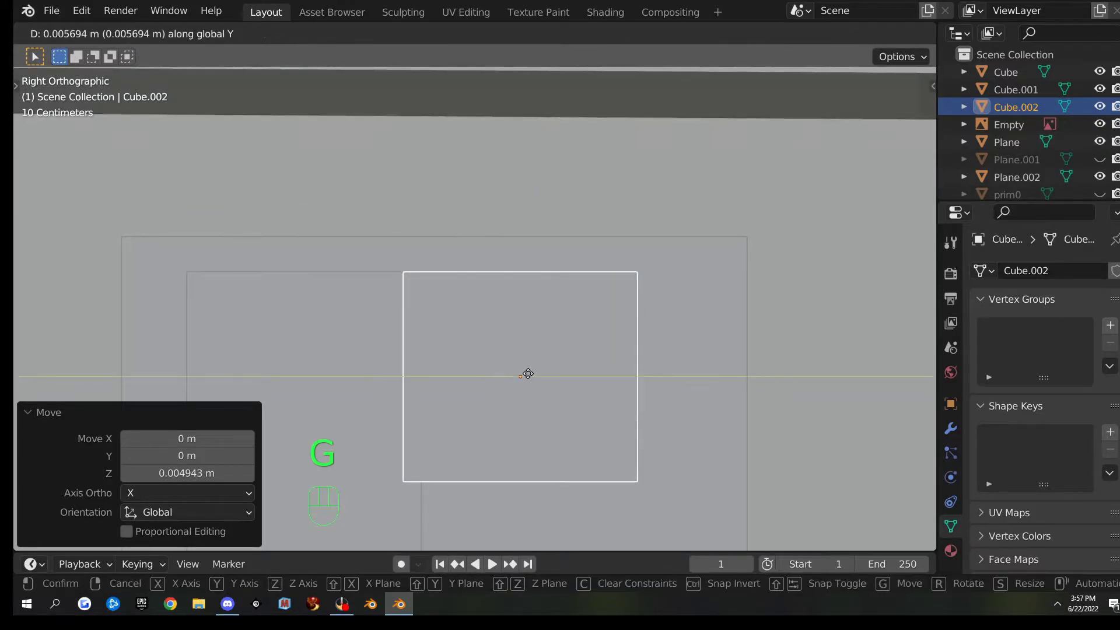
pyautogui.rightClick(534, 378)
pyautogui.press('g')
pyautogui.press('y')
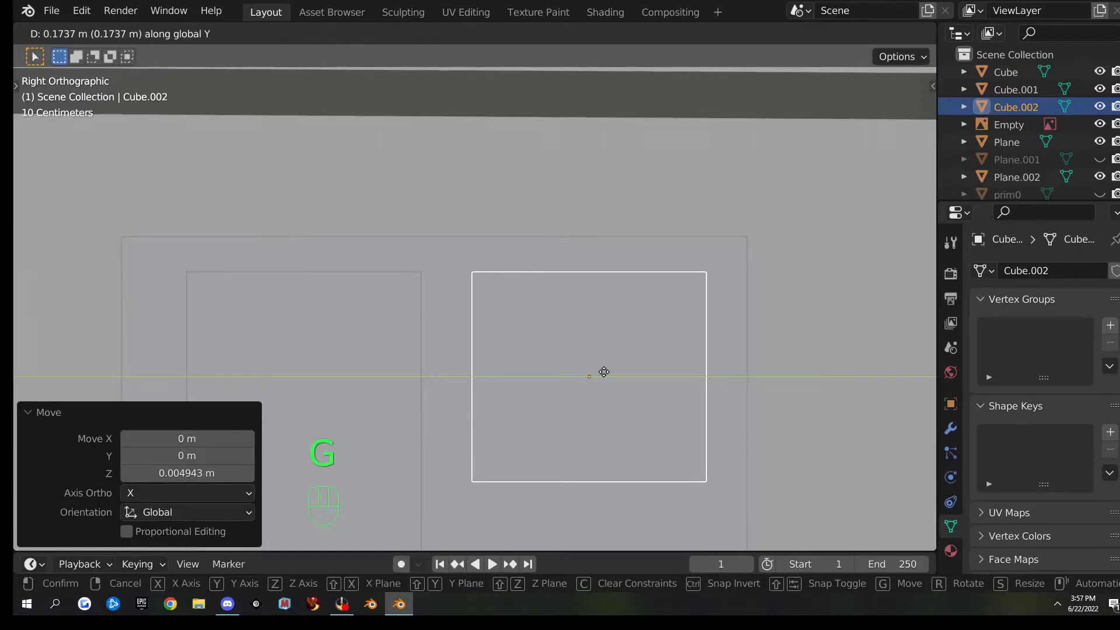
pyautogui.click(603, 371)
pyautogui.scroll(-5, 642, 373)
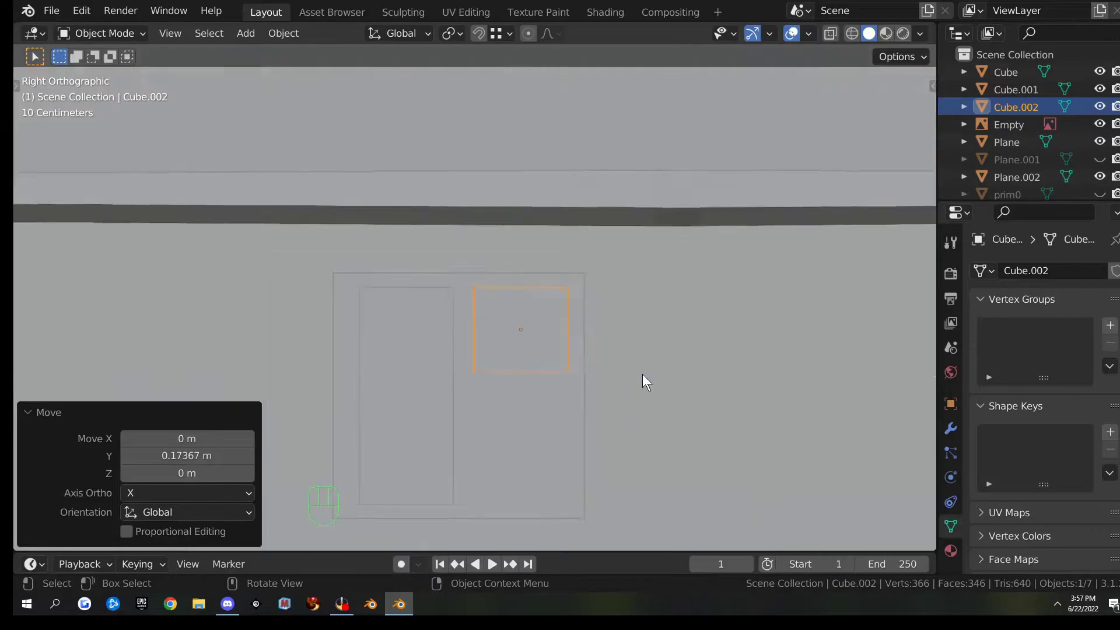
pyautogui.click(403, 368)
pyautogui.press('h')
pyautogui.rightClick(464, 387)
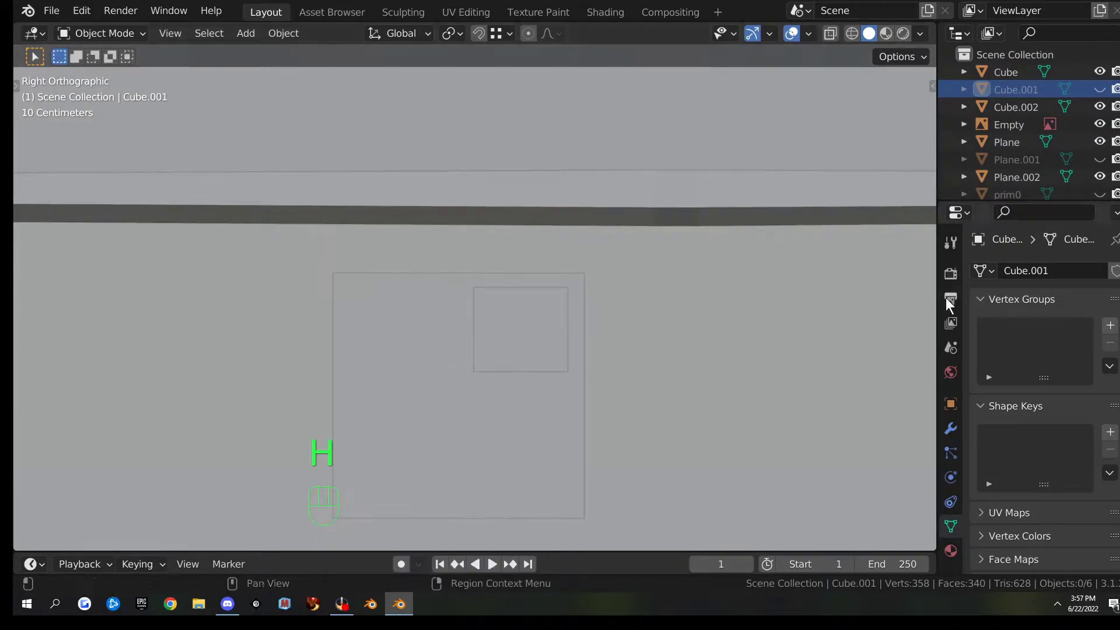
pyautogui.hotkey('ctrl', 'z')
pyautogui.hotkey('ctrl', 'z')
# - Widen the tall block to about 1.182 along Y and shift it about -0.018 m along Y within the panel
pyautogui.click(420, 349)
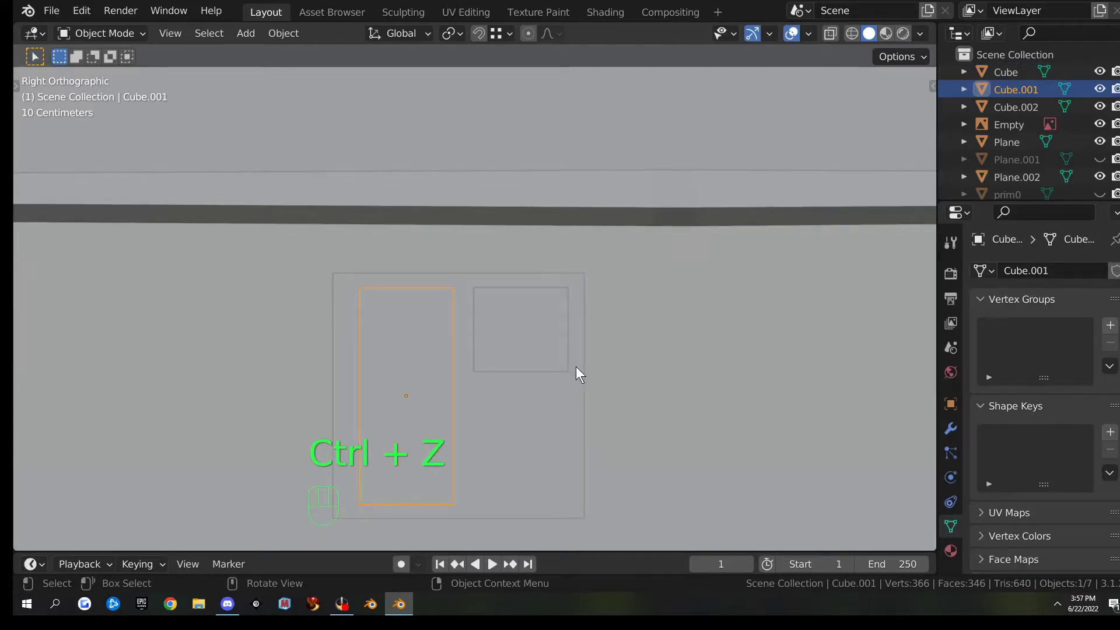
pyautogui.press('s')
pyautogui.press('y')
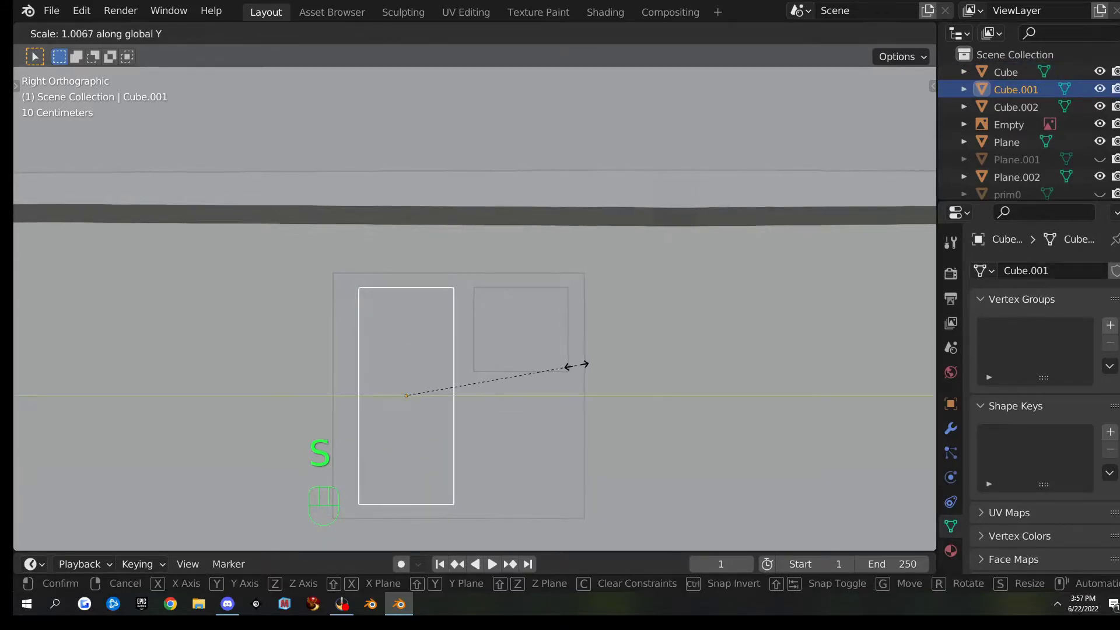
pyautogui.click(607, 368)
pyautogui.press('g')
pyautogui.press('y')
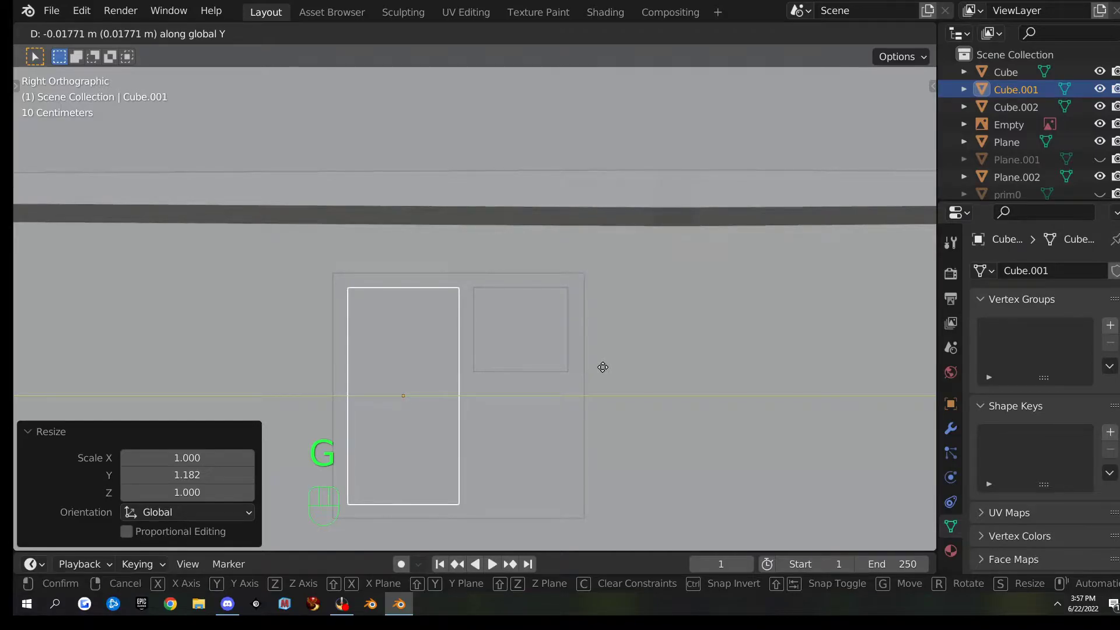
pyautogui.click(603, 367)
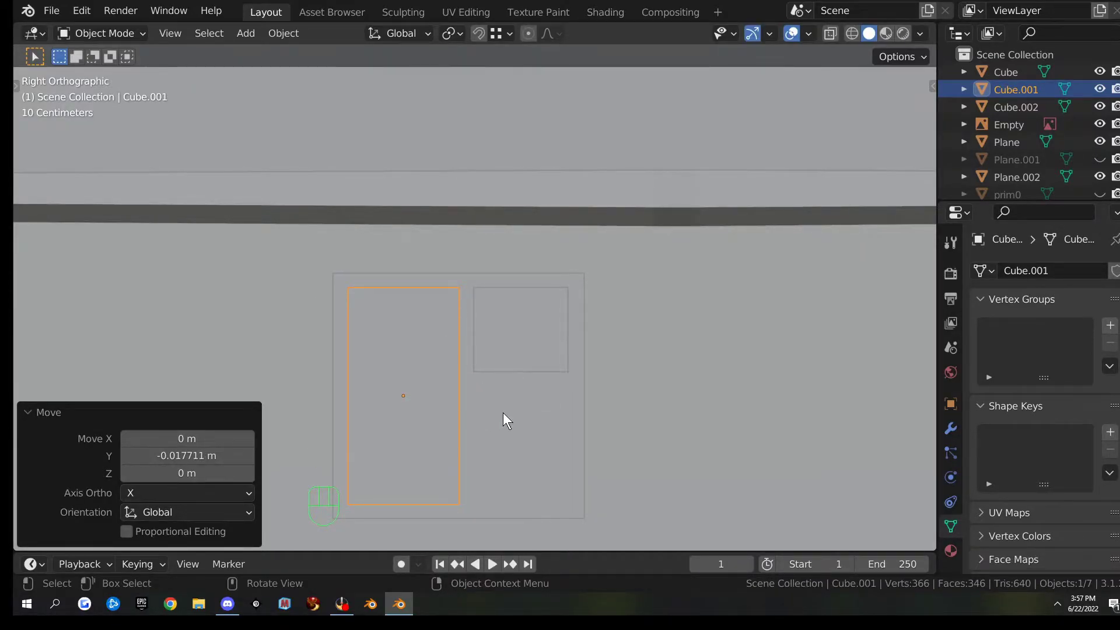
# - Duplicate the short block and move the copy about -0.69 m along Z into the space below it
pyautogui.click(505, 349)
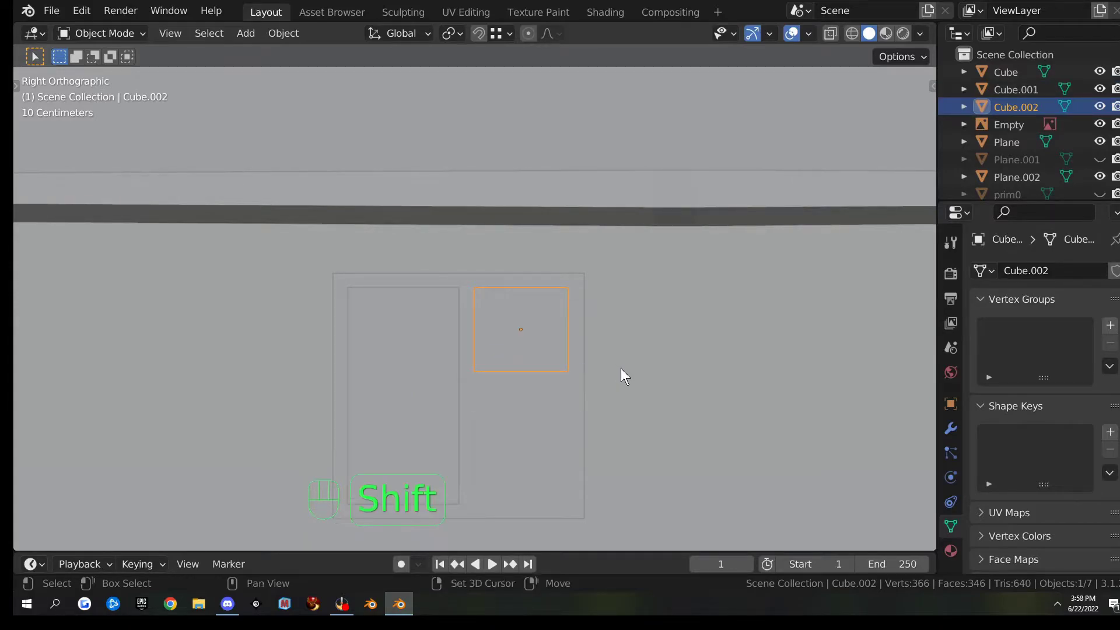
pyautogui.hotkey('shift', 'd')
pyautogui.press('z')
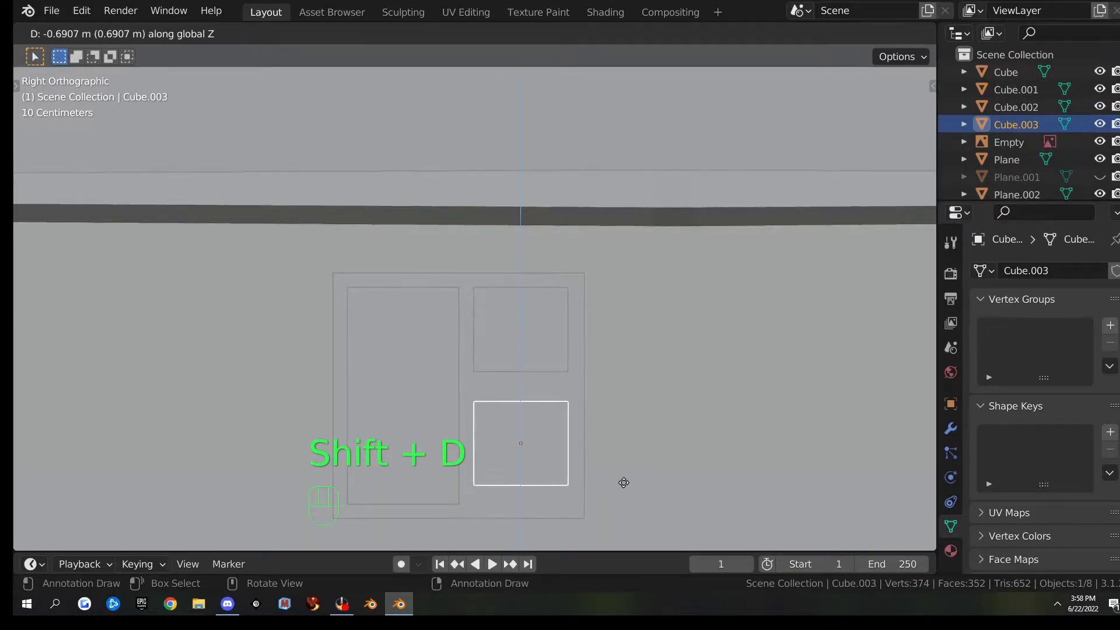
pyautogui.click(624, 483)
# - Stretch the lower duplicated block vertically by a factor of about 1.40 along Z
pyautogui.press('s')
pyautogui.press('z')
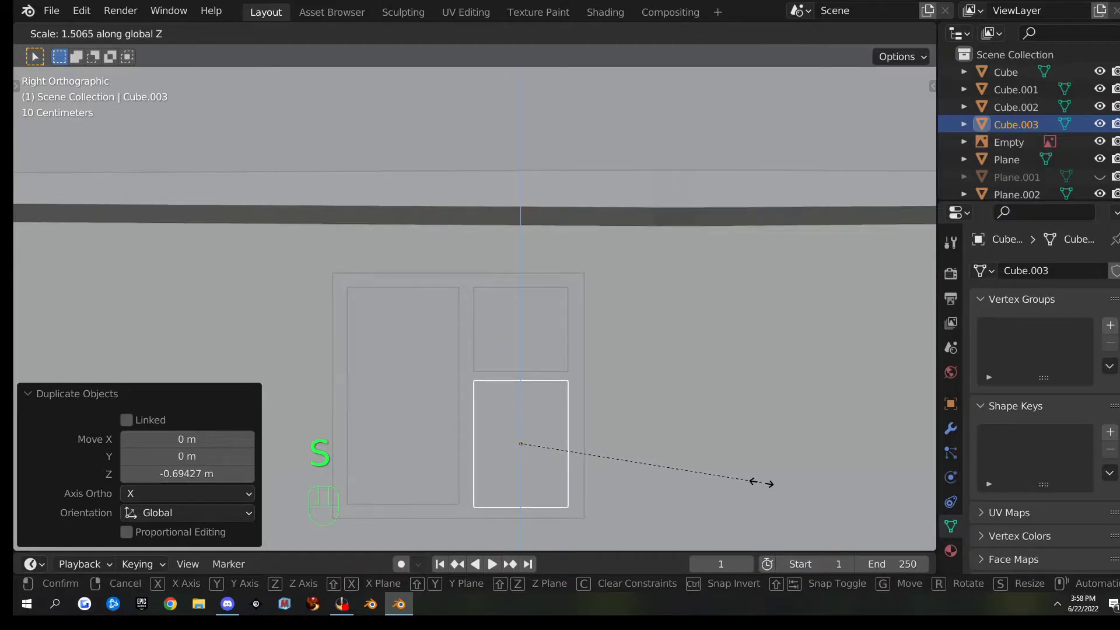
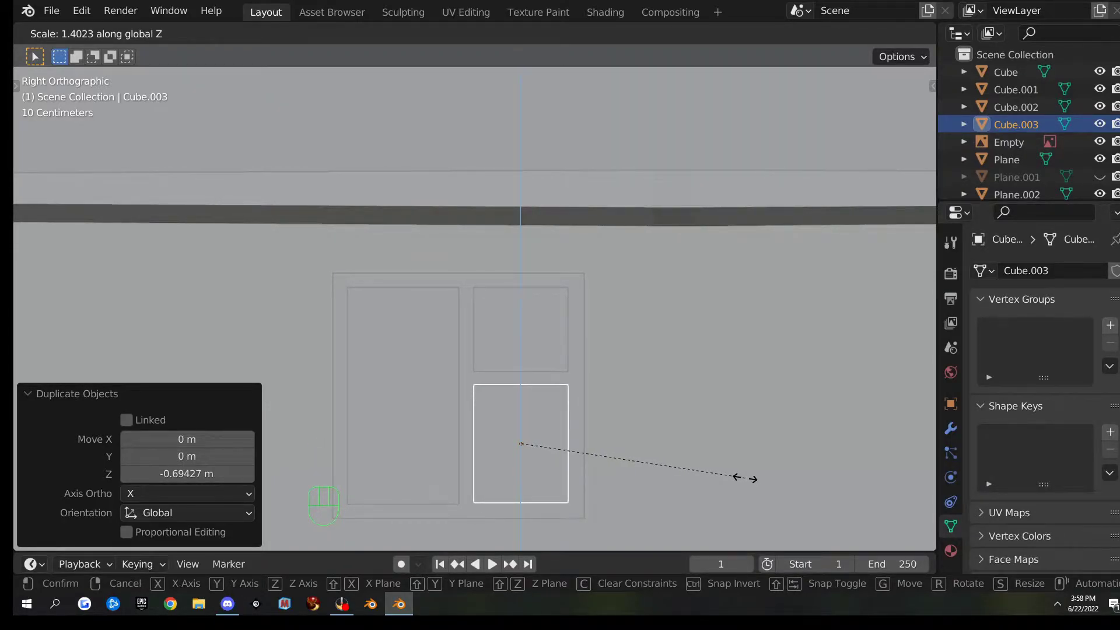
pyautogui.click(746, 477)
# - Shrink the upper short block to about 0.819 along Z and raise it about 0.046 m to align with the tall block's top
pyautogui.click(562, 341)
pyautogui.press('s')
pyautogui.press('z')
pyautogui.click(710, 422)
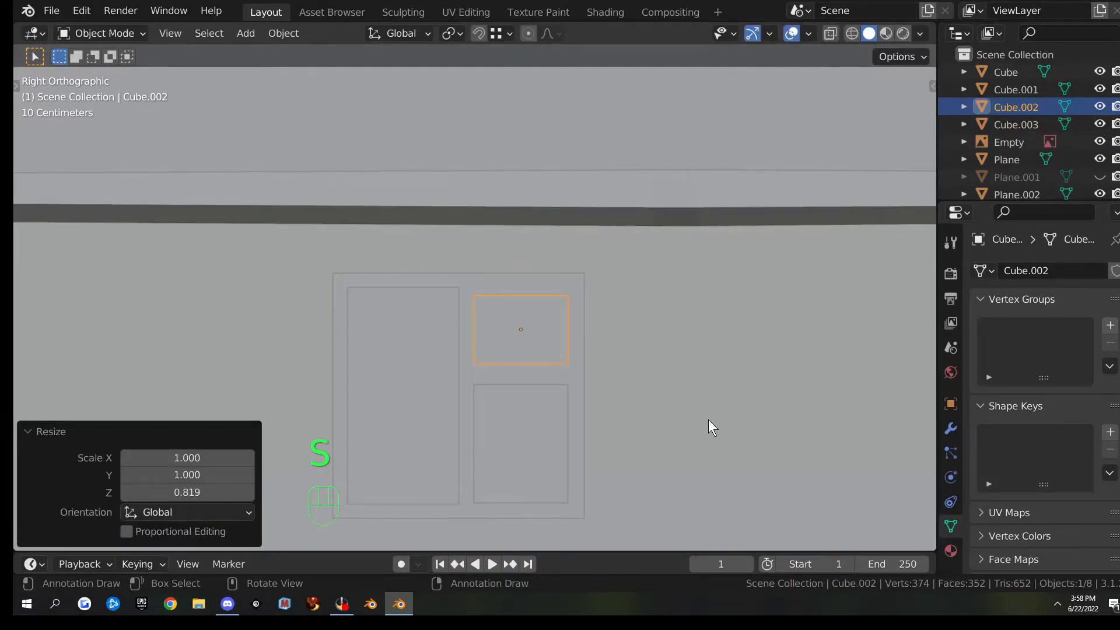
pyautogui.press('g')
pyautogui.press('z')
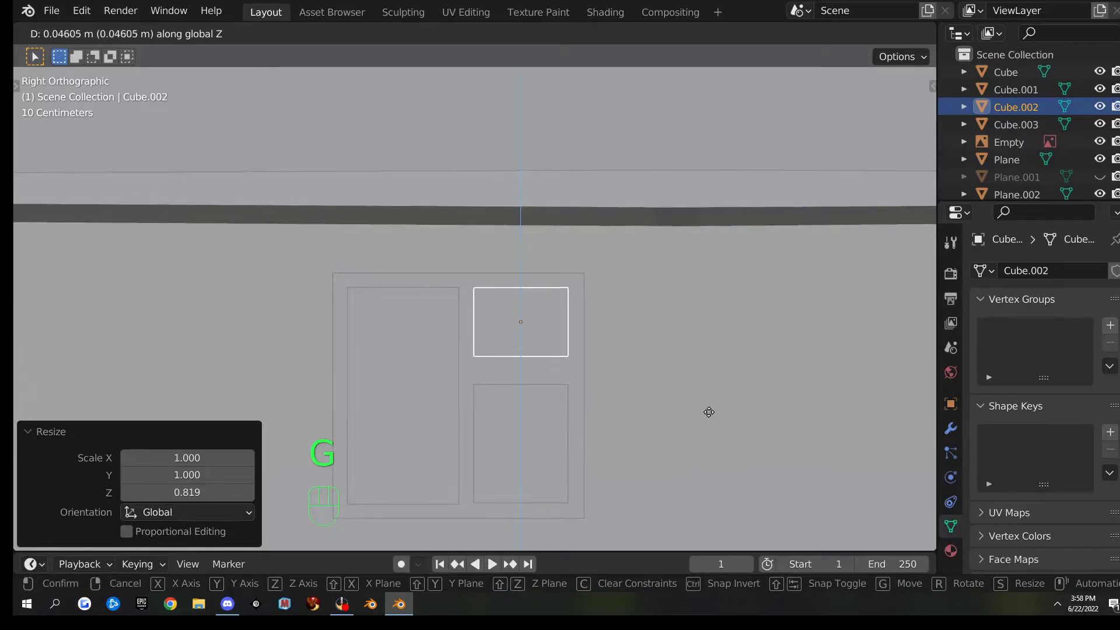
pyautogui.click(709, 413)
# - Stretch the lower short block by about 1.172 along Z and raise it about 0.053 m to align with the tall block's bottom
pyautogui.click(549, 419)
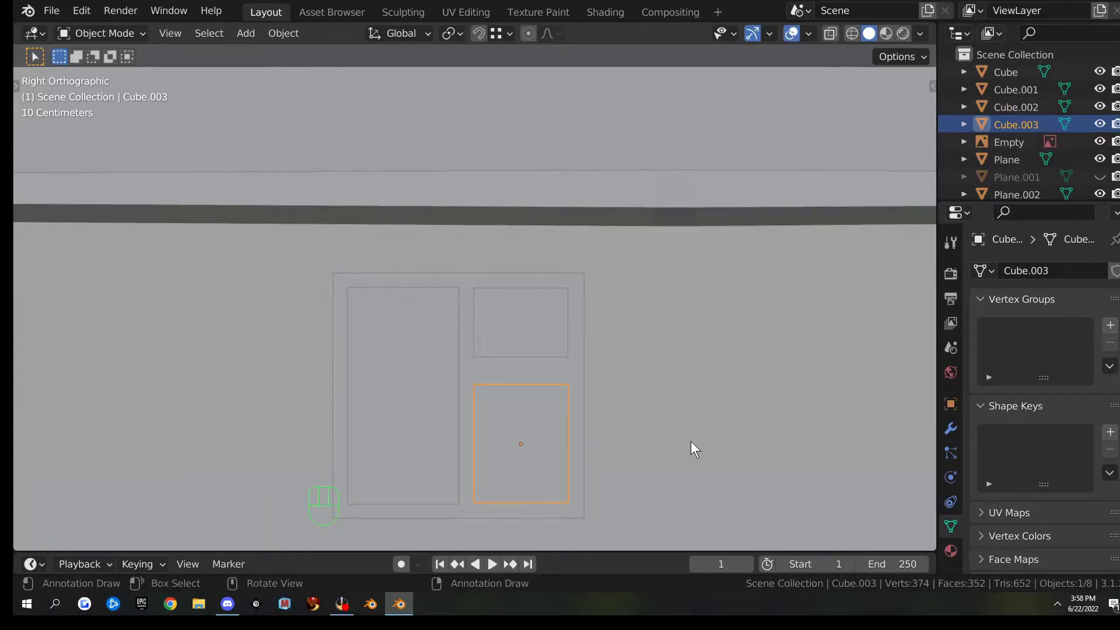
pyautogui.press('s')
pyautogui.press('z')
pyautogui.click(722, 451)
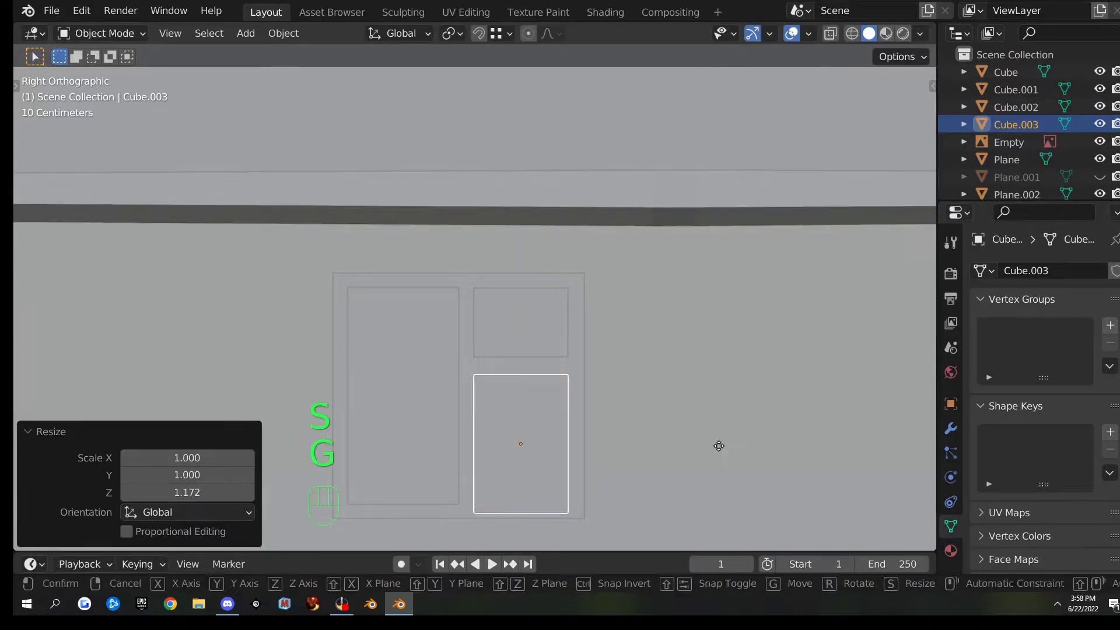
pyautogui.press('g')
pyautogui.press('z')
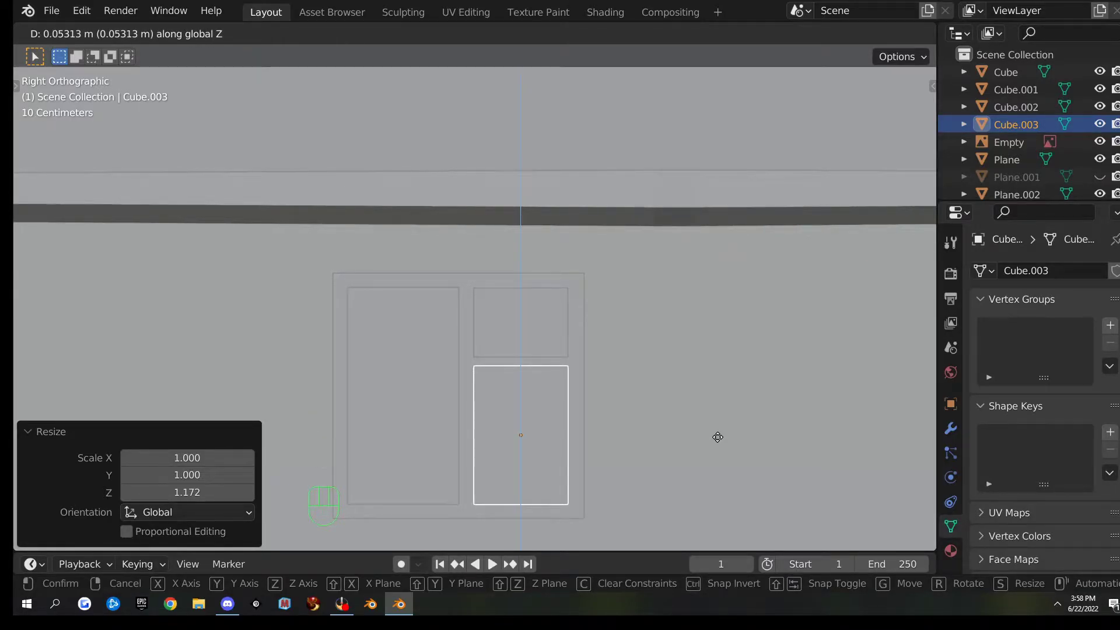
pyautogui.click(718, 437)
# - Lower the top face of the lower short block about 0.043 m along Z to widen the gap beneath the upper block
pyautogui.press('Tab')
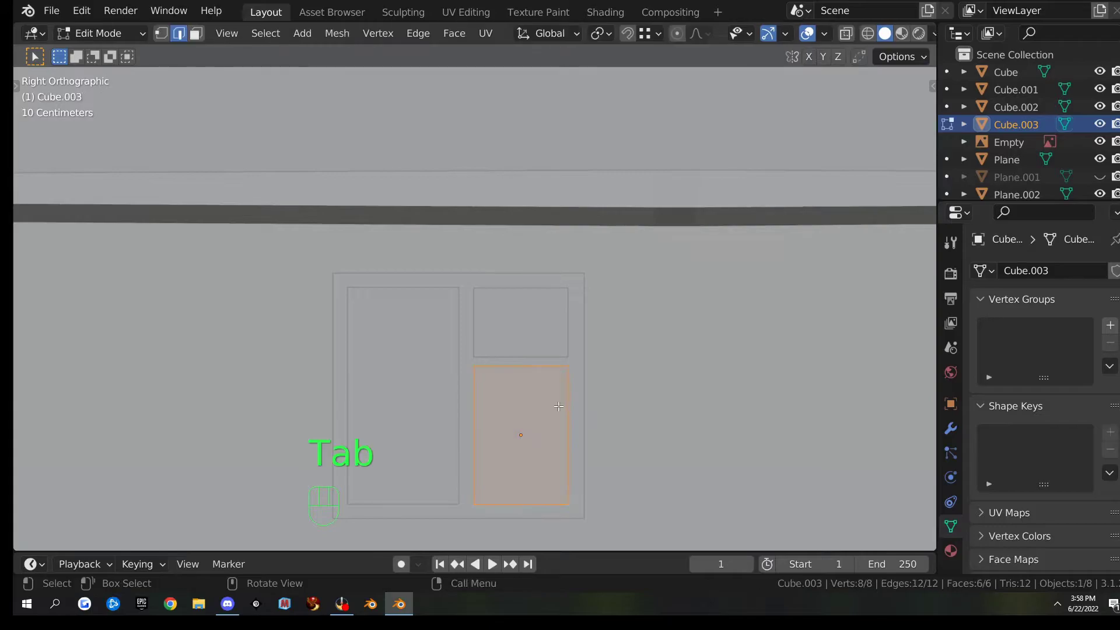
pyautogui.moveTo(550, 401); pyautogui.dragTo(531, 410, button='middle')
pyautogui.scroll(-5, 532, 410)
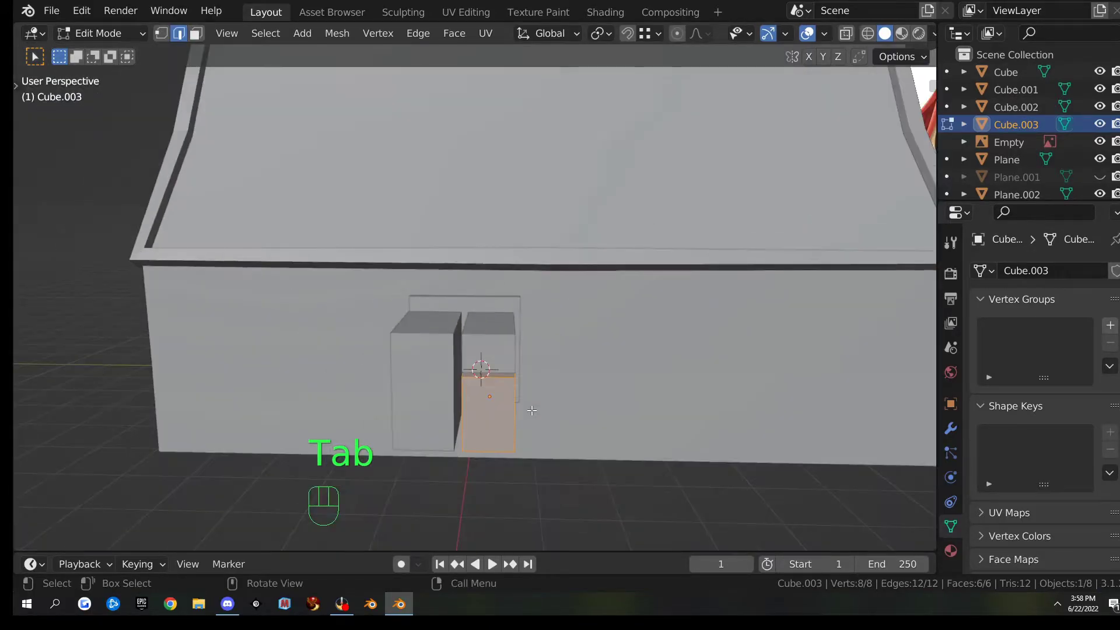
pyautogui.click(502, 375)
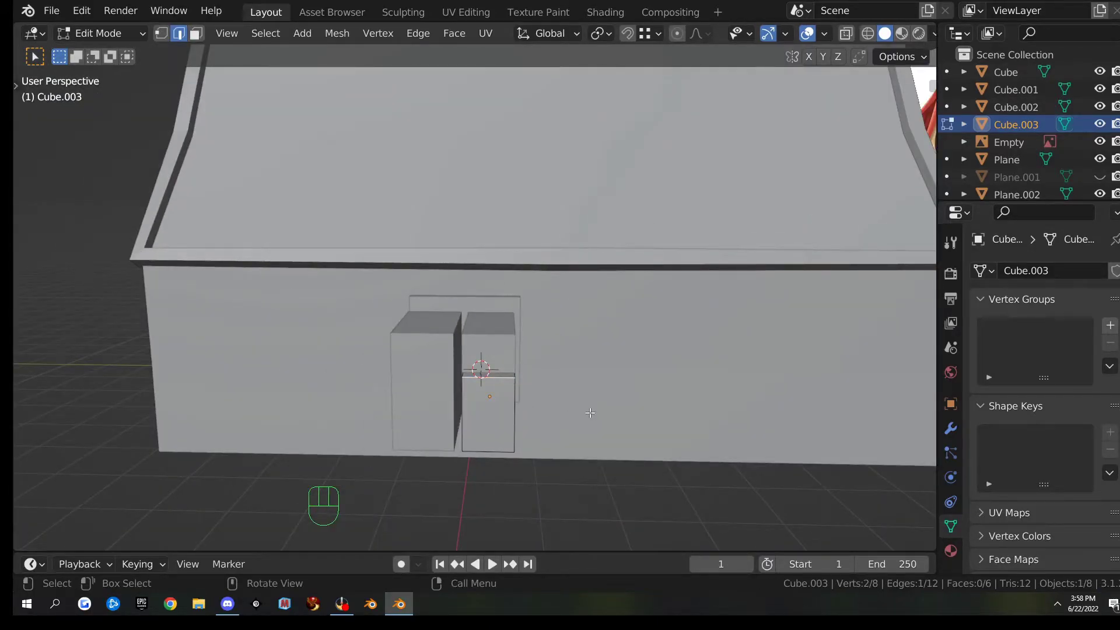
pyautogui.press('3')
pyautogui.click(495, 375)
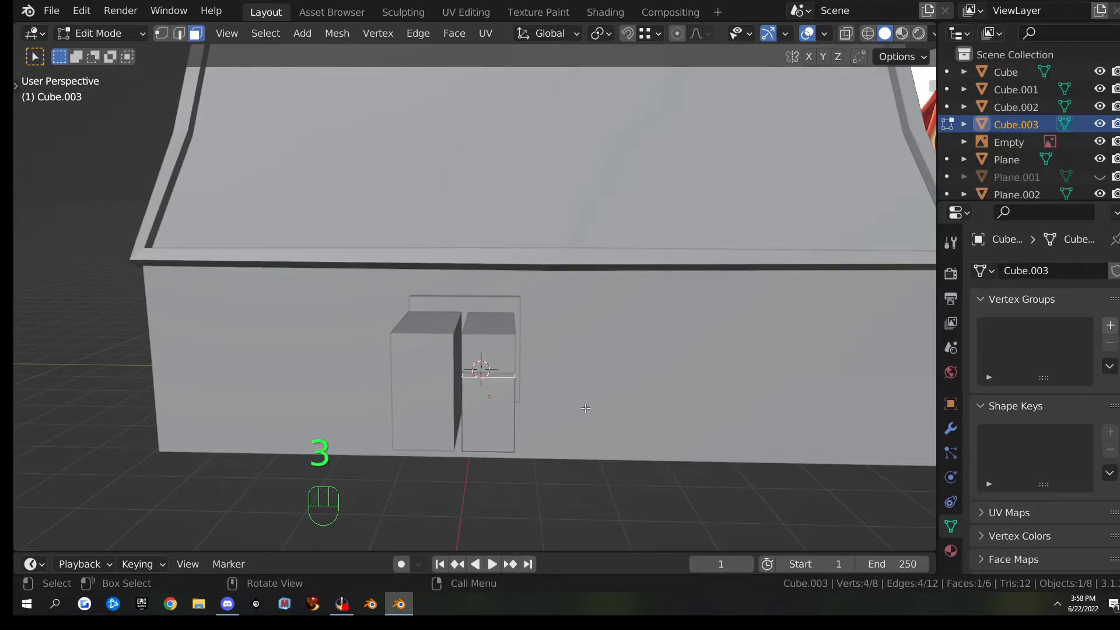
pyautogui.press('KP_3')
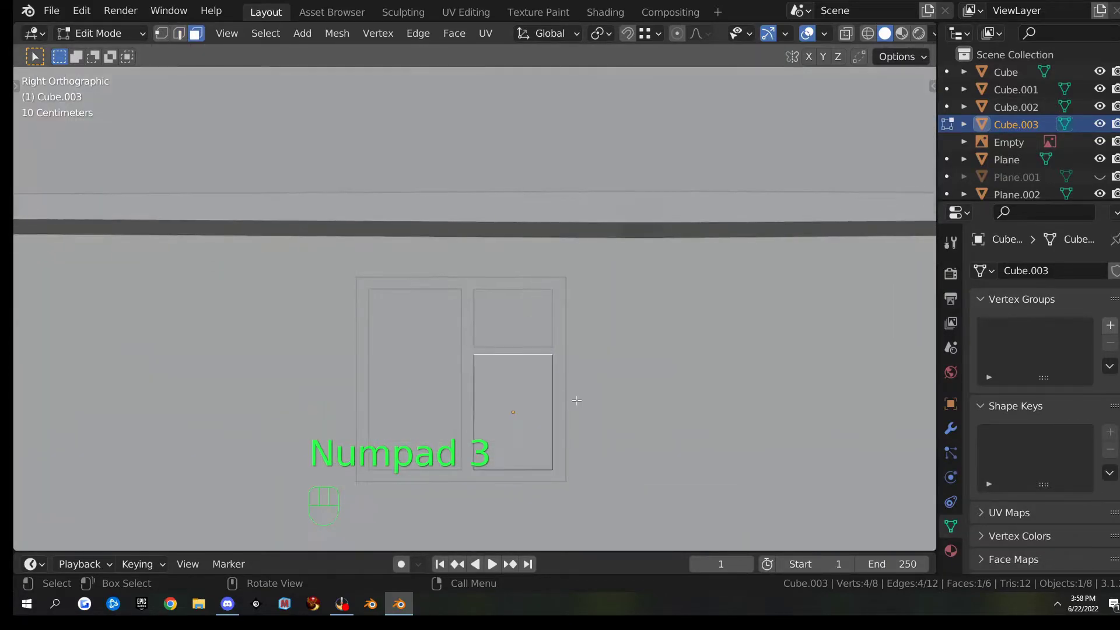
pyautogui.press('g')
pyautogui.press('z')
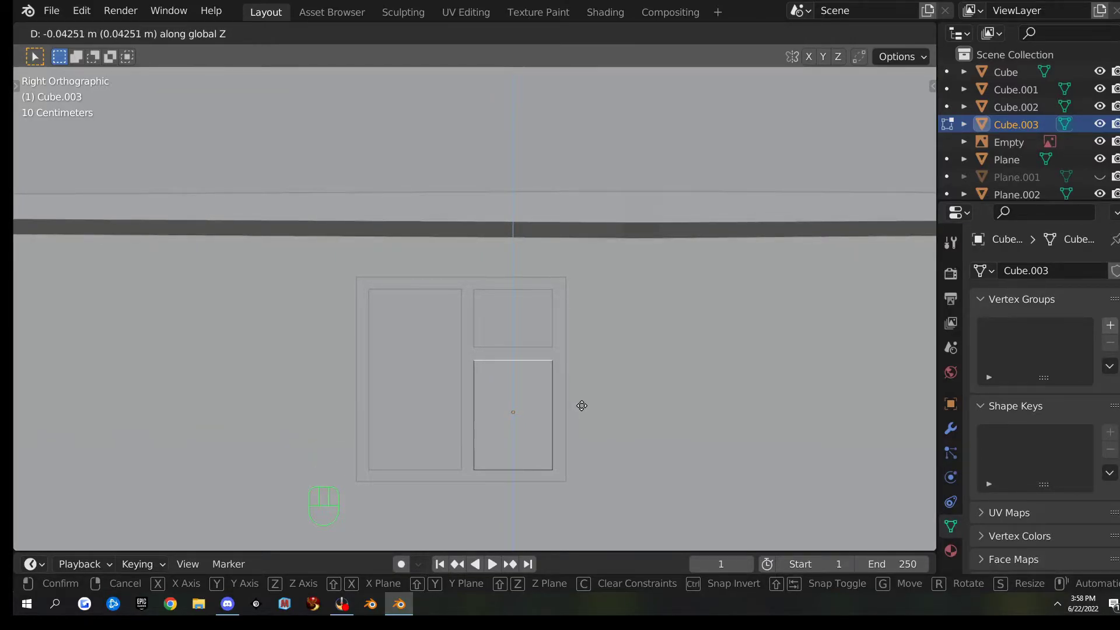
pyautogui.click(582, 406)
# - Join the tall block and both short blocks into a single cutter object
pyautogui.scroll(-4, 558, 398)
pyautogui.scroll(-4, 551, 391)
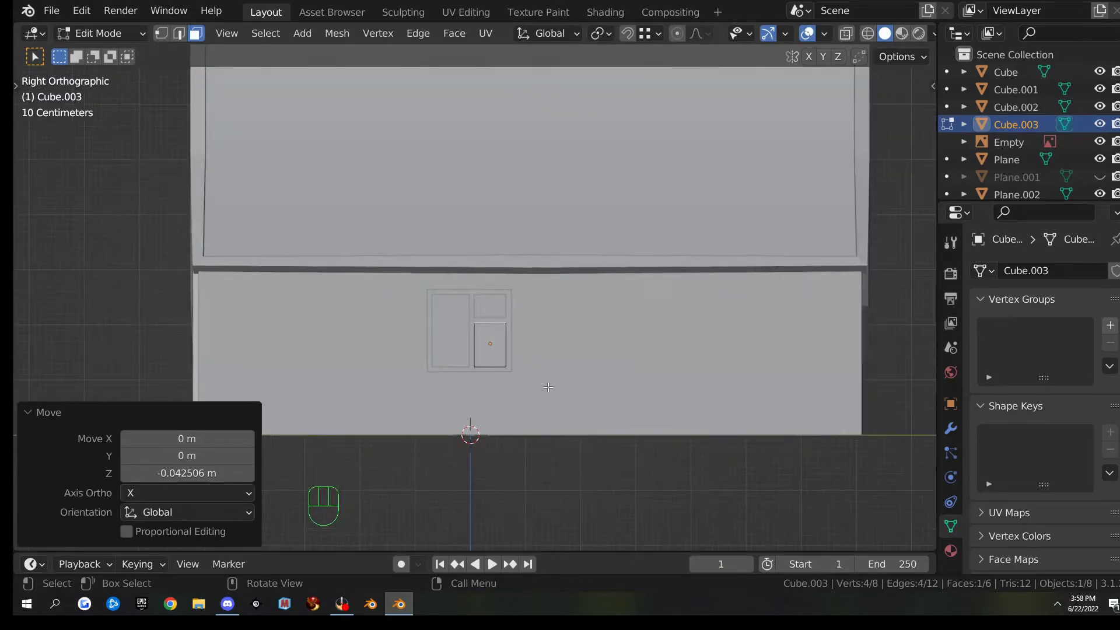
pyautogui.moveTo(519, 378); pyautogui.dragTo(448, 349, button='middle')
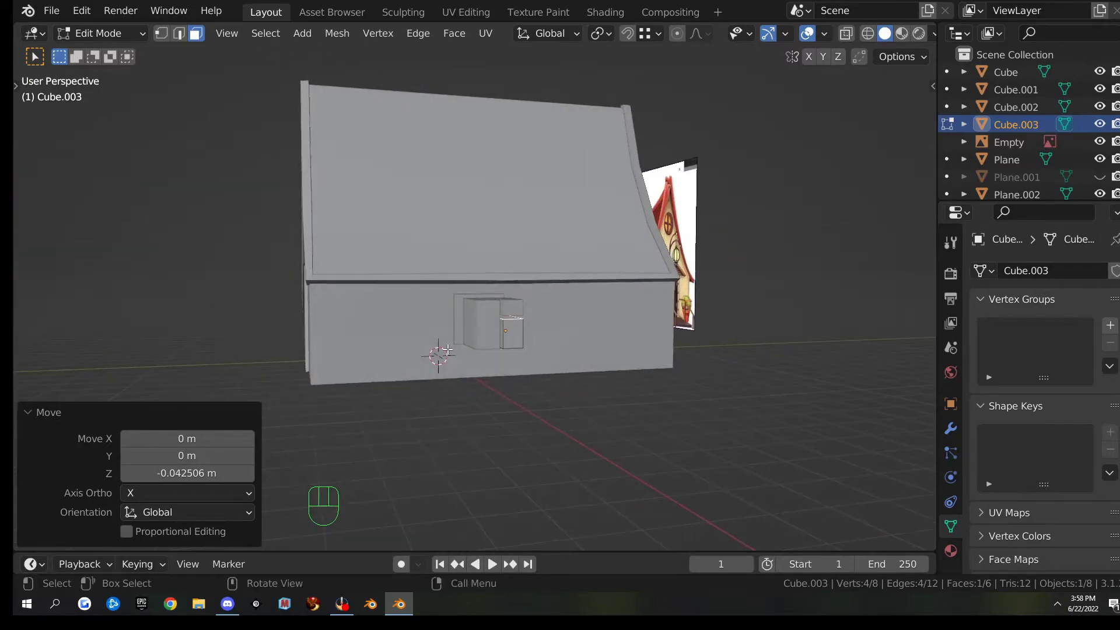
pyautogui.scroll(4, 549, 367)
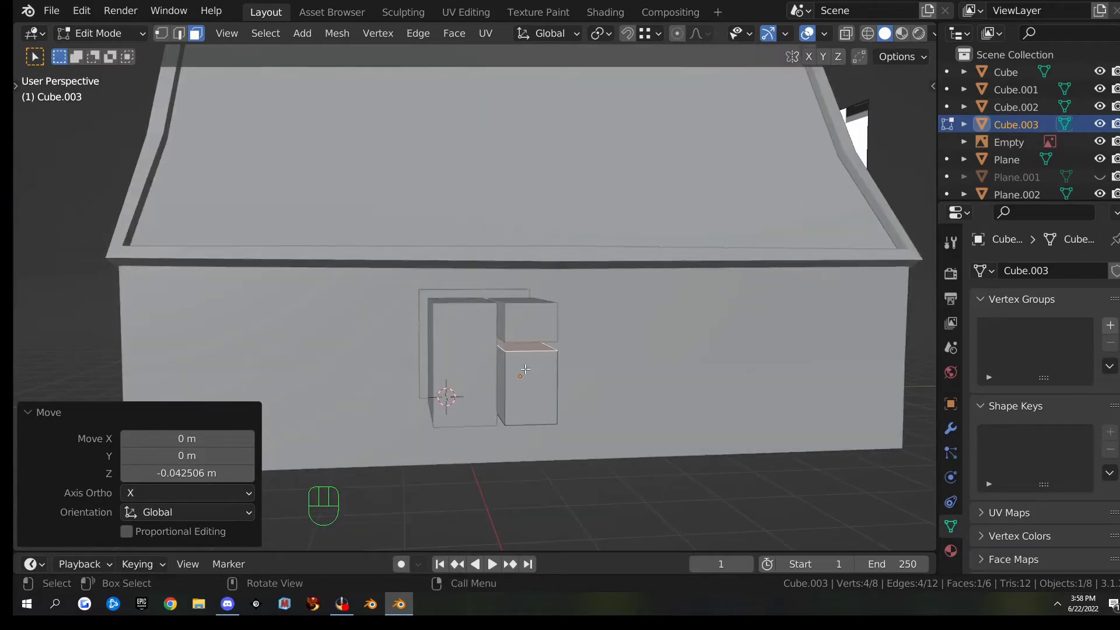
pyautogui.moveTo(461, 360); pyautogui.dragTo(521, 363, button='middle')
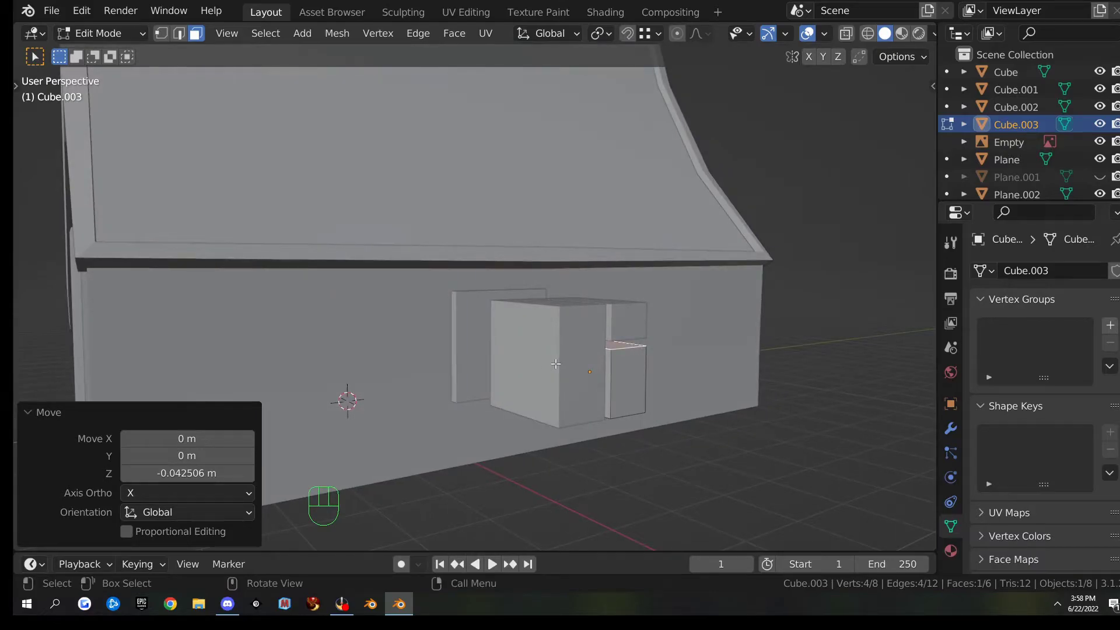
pyautogui.press('Tab')
pyautogui.click(562, 347)
pyautogui.keyDown('shift'); pyautogui.click(623, 331); pyautogui.keyUp('shift')
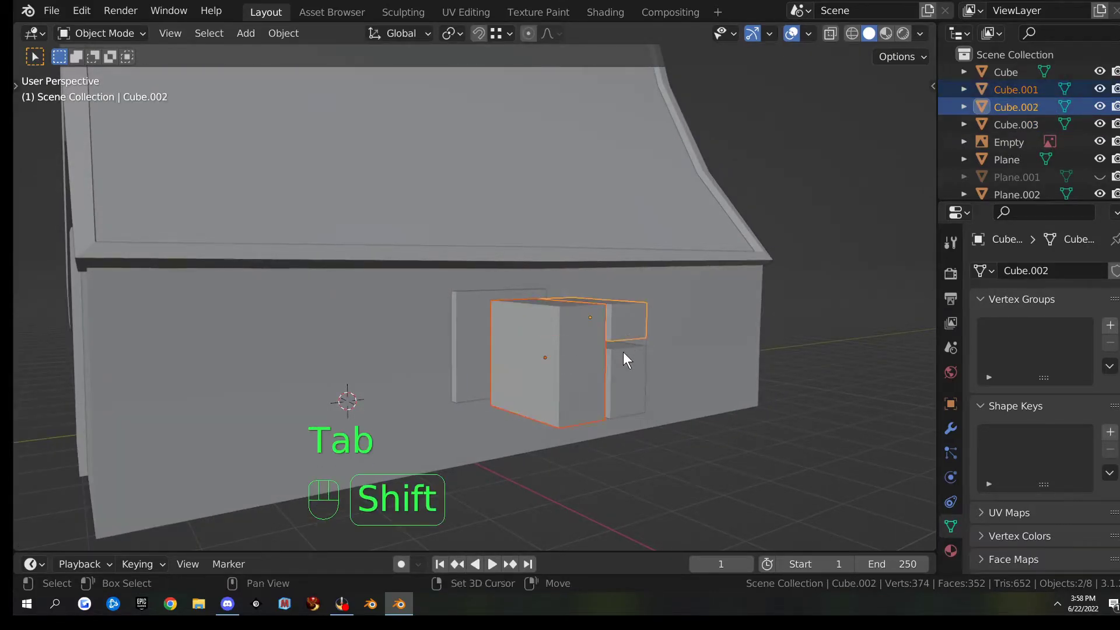
pyautogui.keyDown('shift'); pyautogui.click(635, 380); pyautogui.keyUp('shift')
pyautogui.press('ctrl')
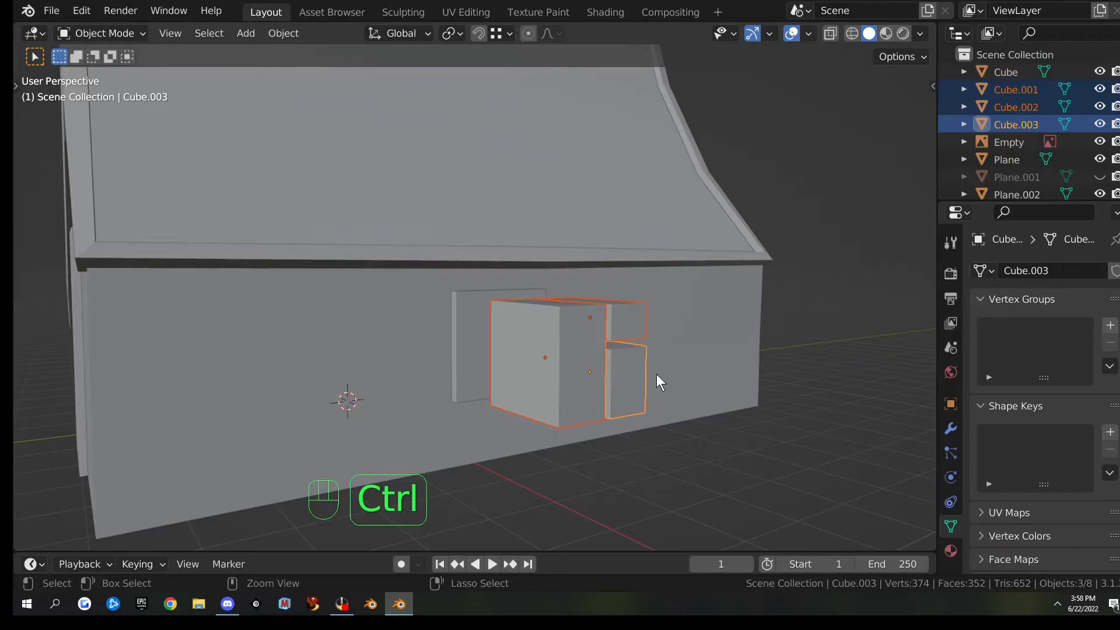
pyautogui.hotkey('ctrl', 'j')
# - Move the thin window panel about 1.329 m along X so the joined cutter blocks pass through it
pyautogui.moveTo(543, 380); pyautogui.dragTo(597, 384, button='middle')
pyautogui.click(521, 329)
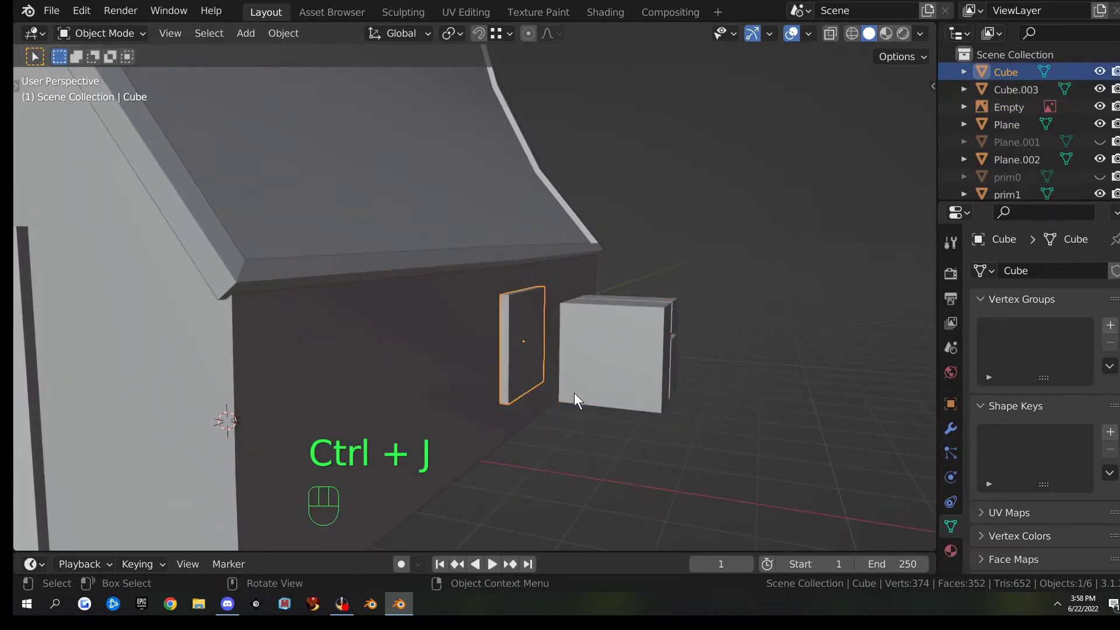
pyautogui.press('g')
pyautogui.press('y')
pyautogui.rightClick(639, 404)
pyautogui.press('g')
pyautogui.press('x')
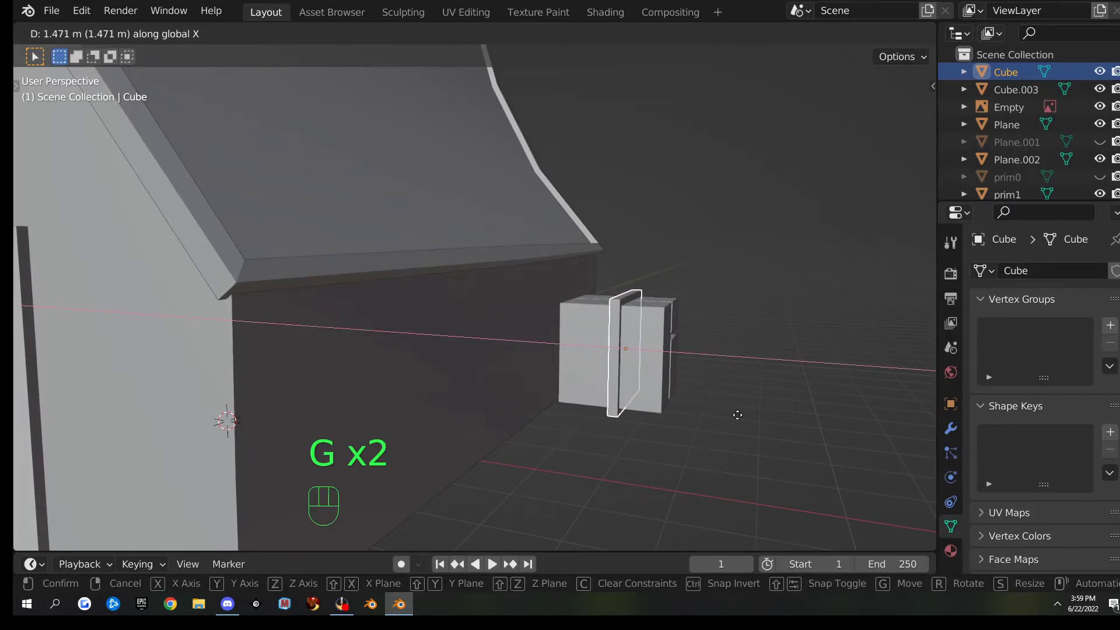
pyautogui.click(727, 414)
# - Cut the joined blocks out of the thin panel with a Boolean difference to open the three window panes
pyautogui.moveTo(691, 405); pyautogui.dragTo(666, 413, button='middle')
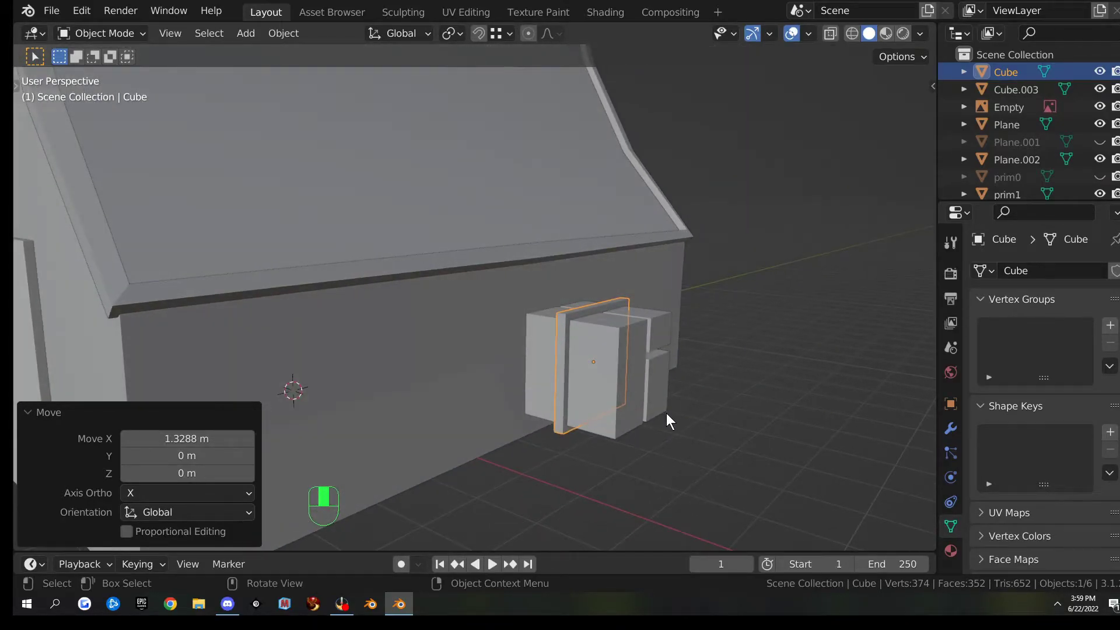
pyautogui.click(628, 336)
pyautogui.scroll(3, 682, 368)
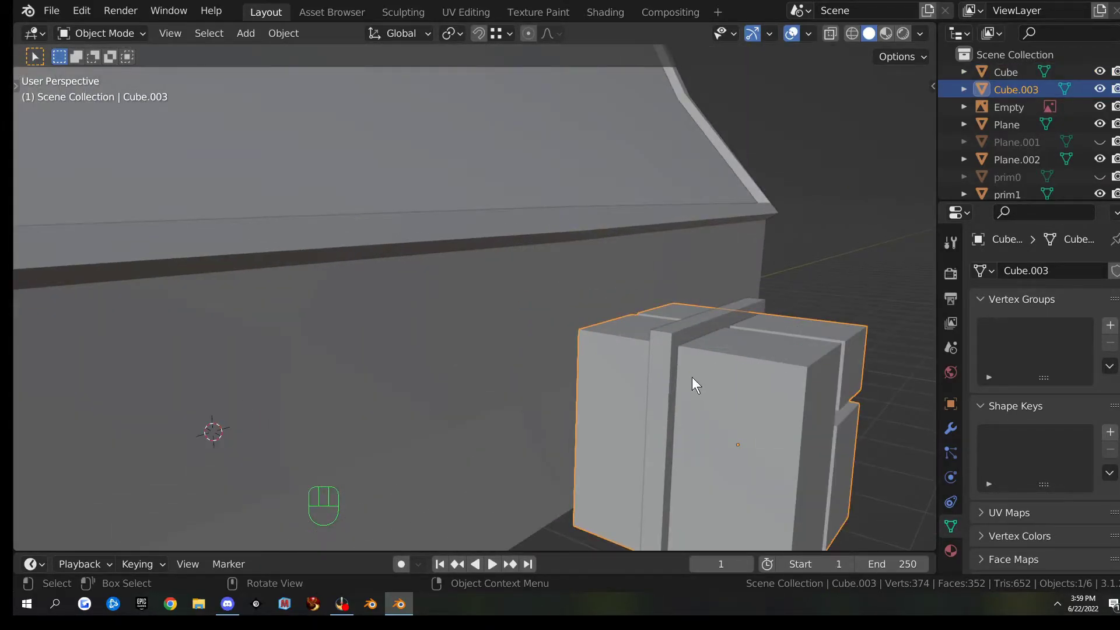
pyautogui.keyDown('shift'); pyautogui.click(669, 345); pyautogui.keyUp('shift')
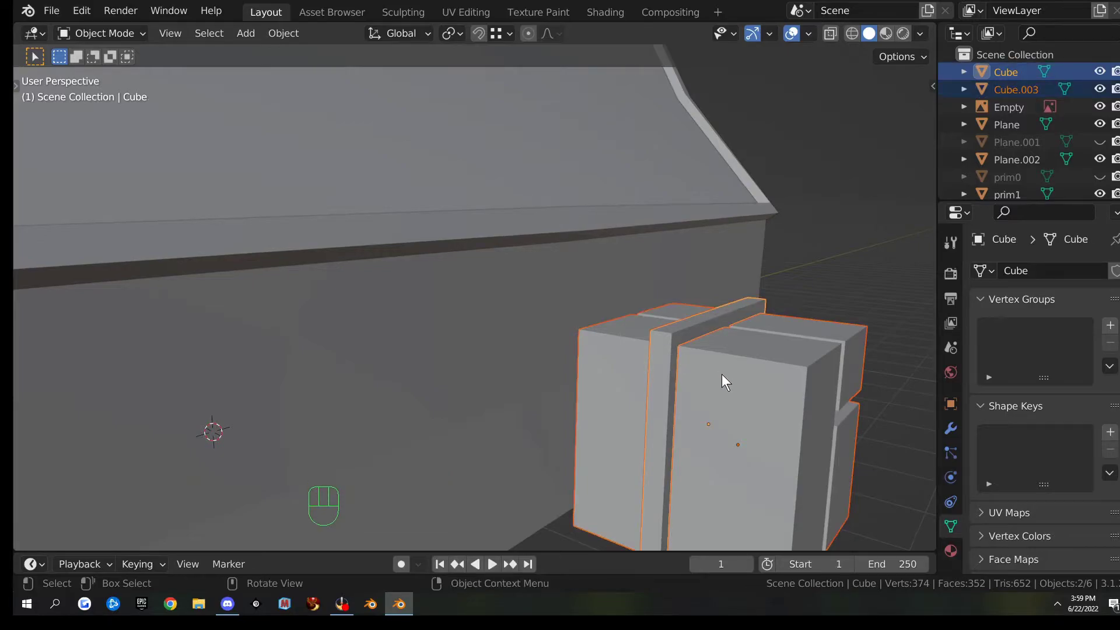
pyautogui.press('ctrl+KP_Subtract')
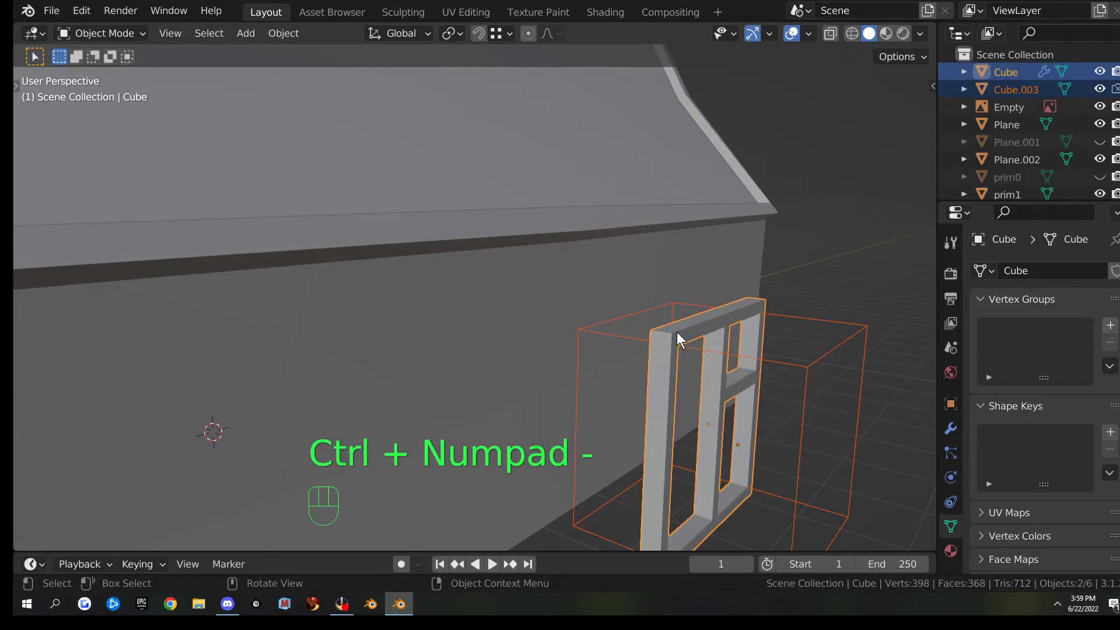
# - Apply the Boolean difference modifier on the window frame
pyautogui.click(713, 325)
pyautogui.click(950, 429)
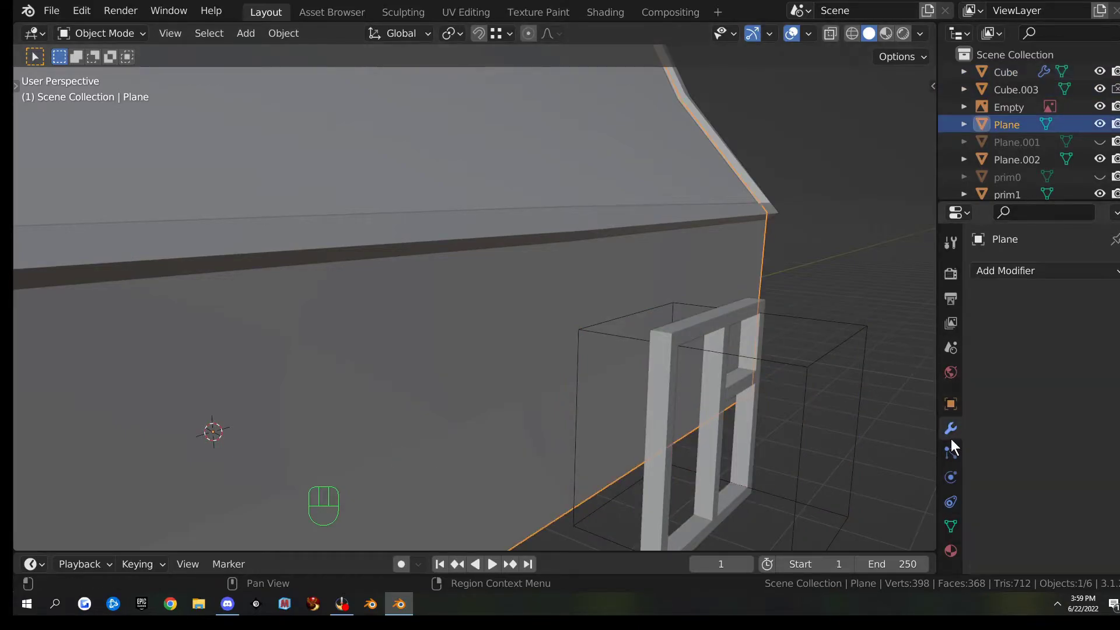
pyautogui.click(700, 341)
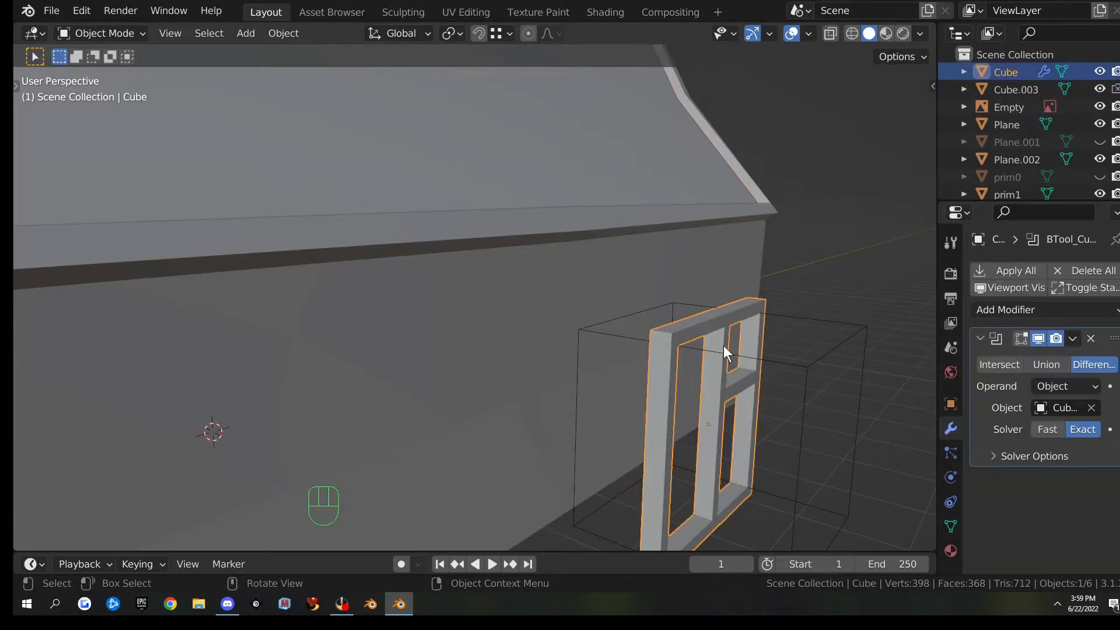
pyautogui.click(1073, 337)
pyautogui.click(1030, 358)
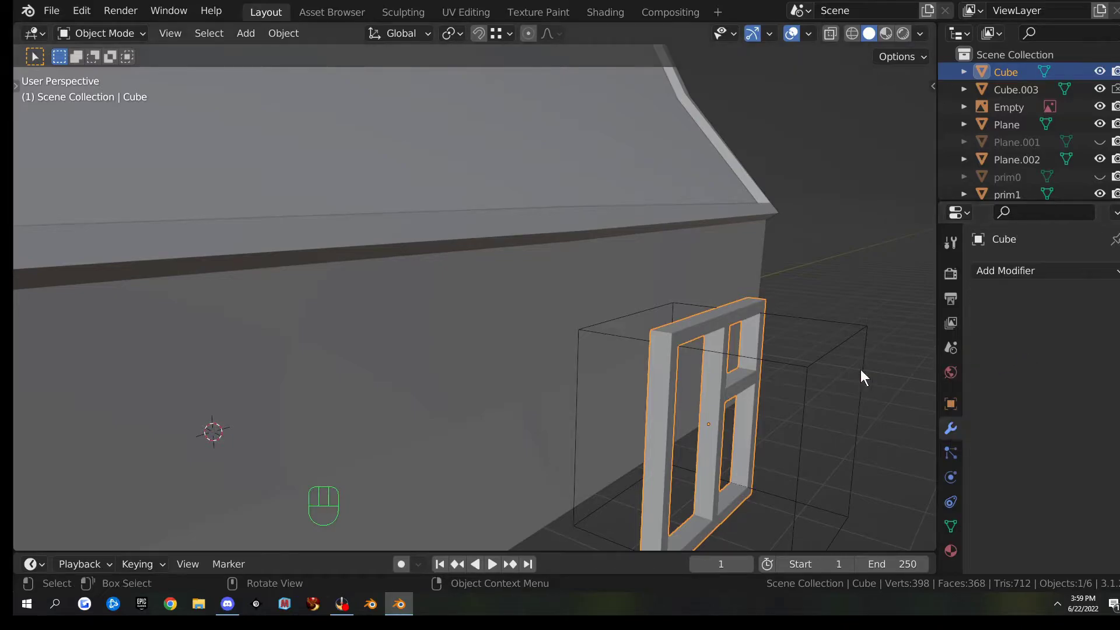
# - Delete the leftover cutter object and select the window frame
pyautogui.click(799, 373)
pyautogui.press('x')
pyautogui.click(805, 376)
pyautogui.click(743, 370)
# - Add a 2 m cube and move it 1.815 m up along Z and about -0.013 m along Y, level with the window frame
pyautogui.moveTo(743, 369); pyautogui.dragTo(666, 408, button='middle')
pyautogui.scroll(-8, 636, 397)
pyautogui.moveTo(608, 386); pyautogui.dragTo(650, 393, button='middle')
pyautogui.scroll(3, 654, 394)
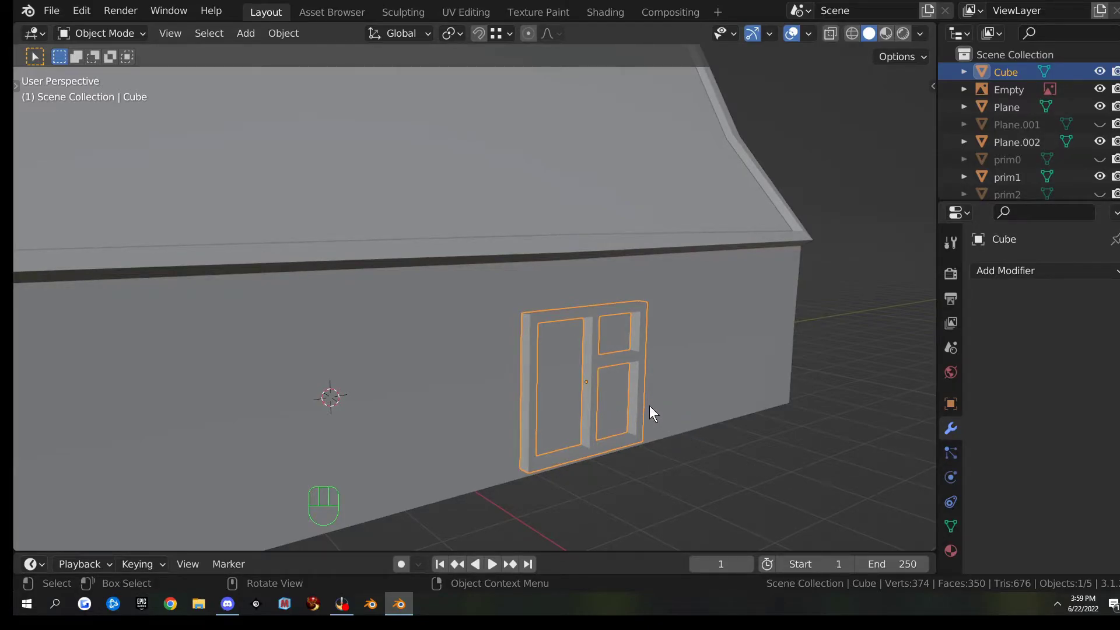
pyautogui.hotkey('shift', 'a')
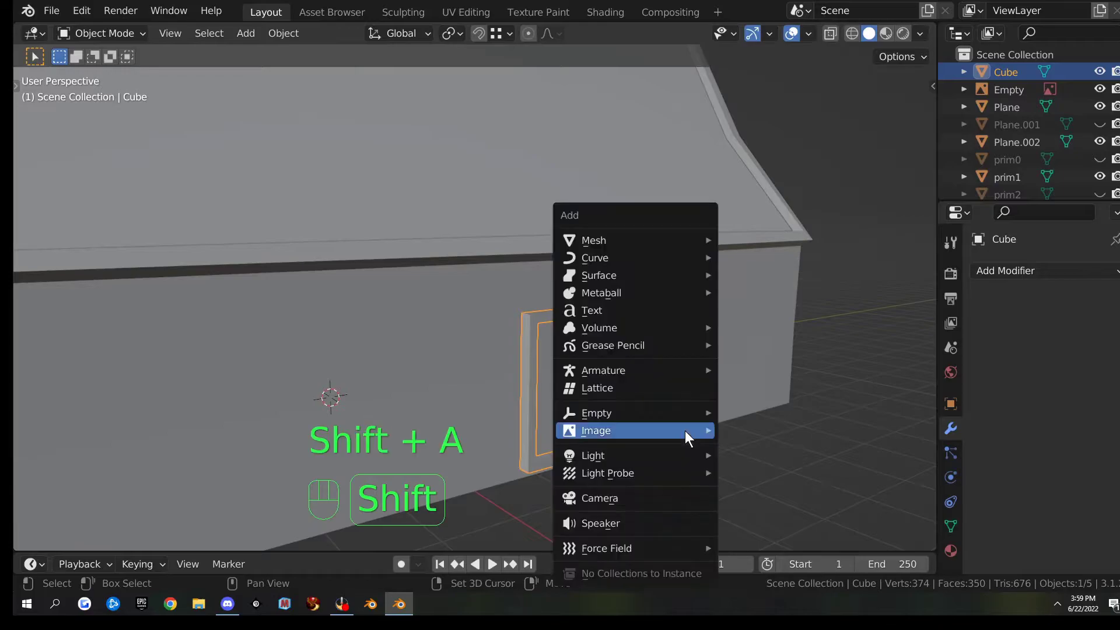
pyautogui.moveTo(660, 241)
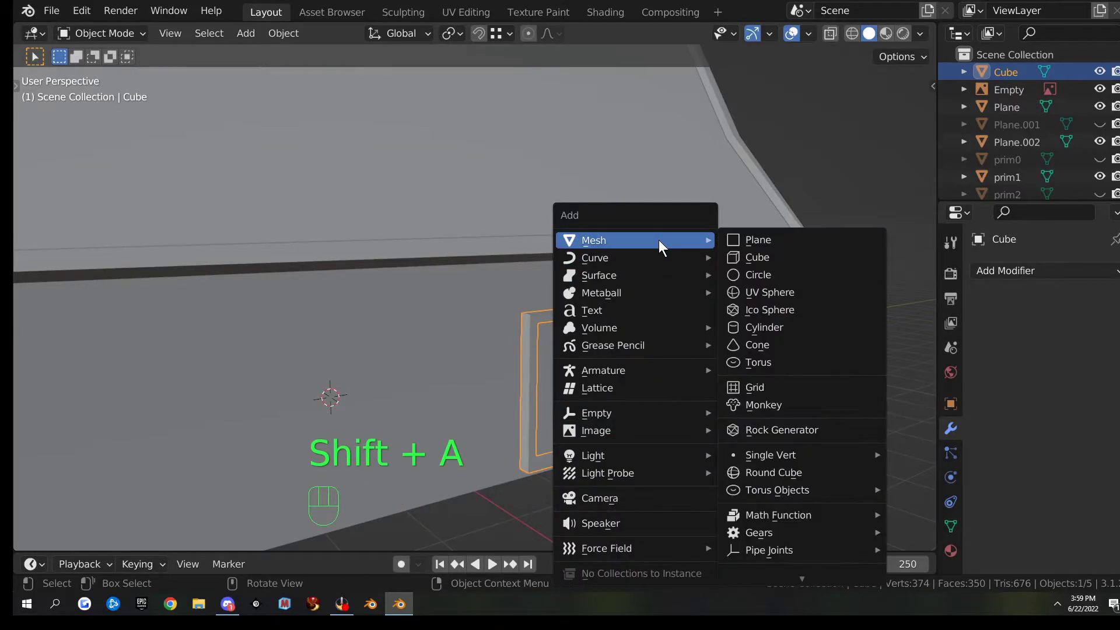
pyautogui.click(771, 257)
pyautogui.scroll(-3, 566, 447)
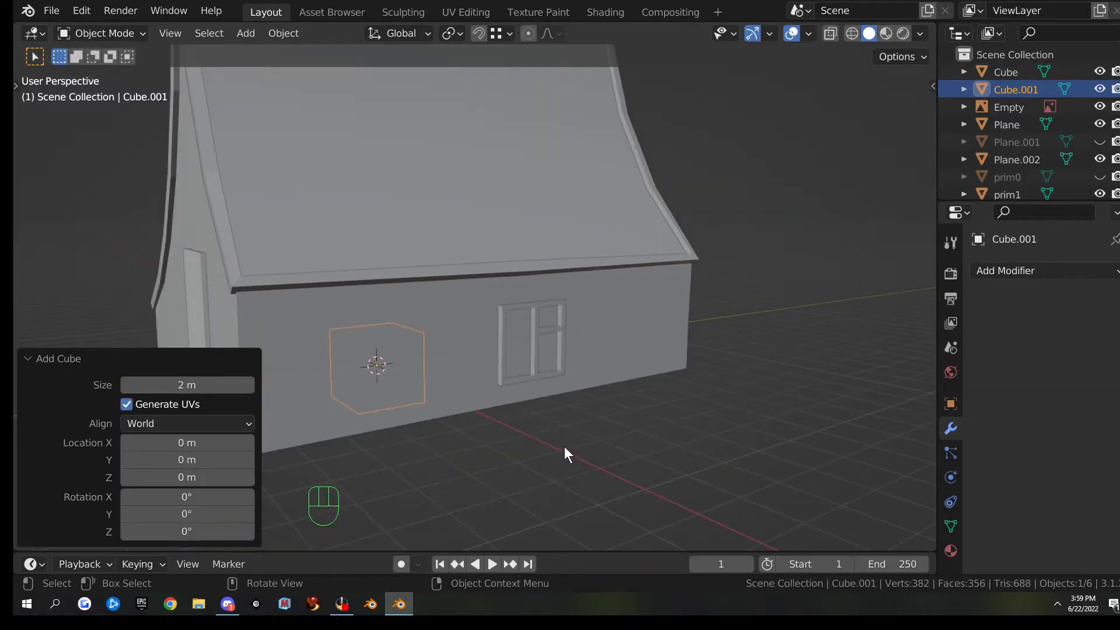
pyautogui.press('KP_3')
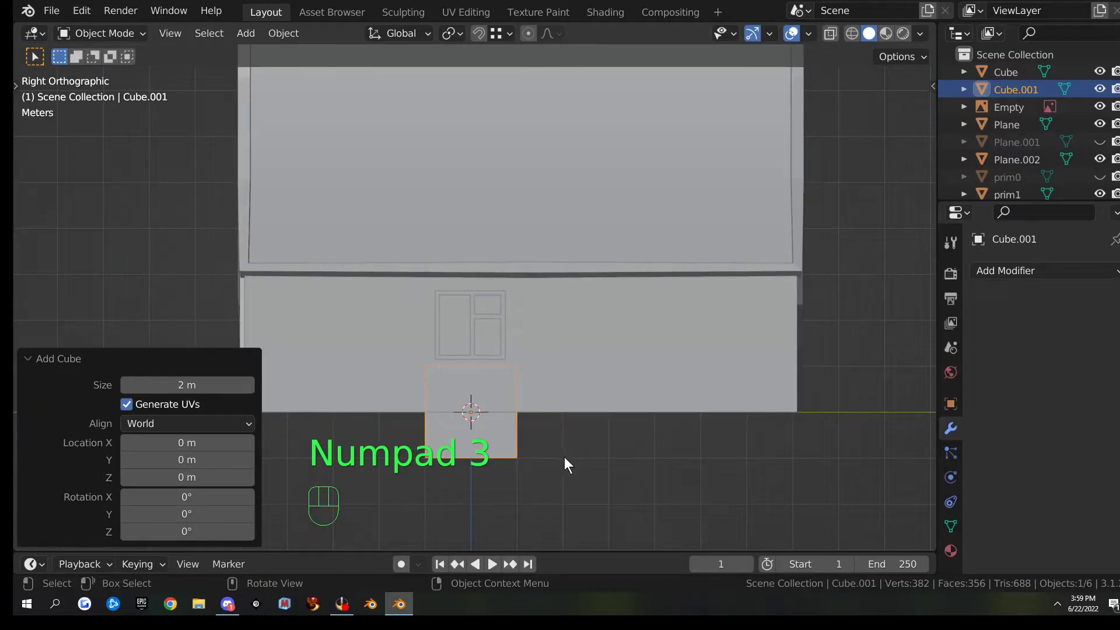
pyautogui.press('g')
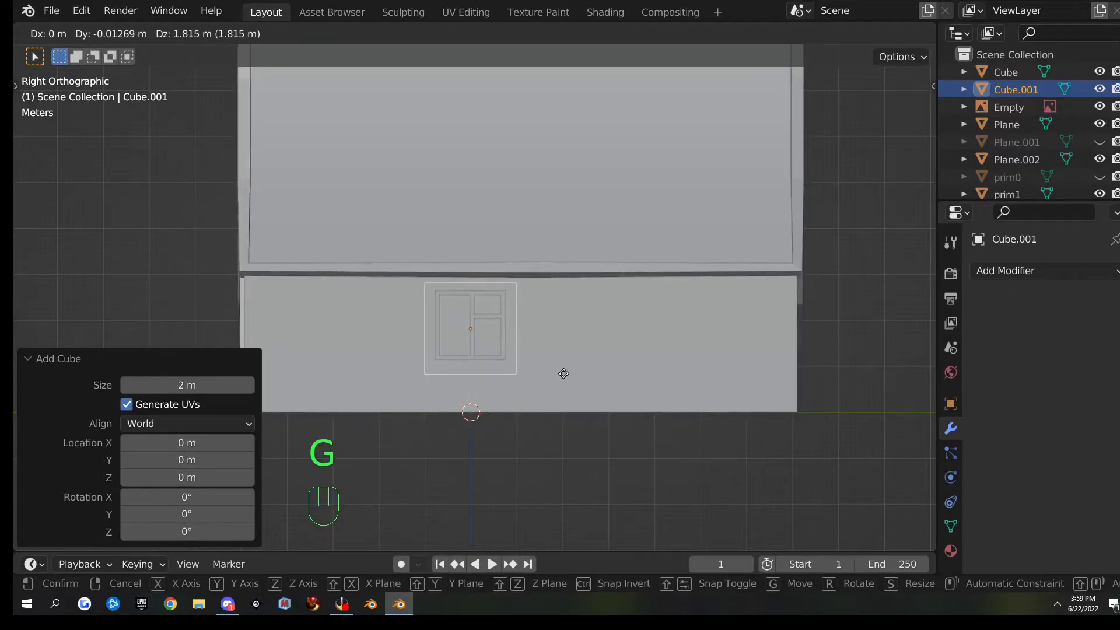
pyautogui.click(564, 373)
pyautogui.press('KP_1')
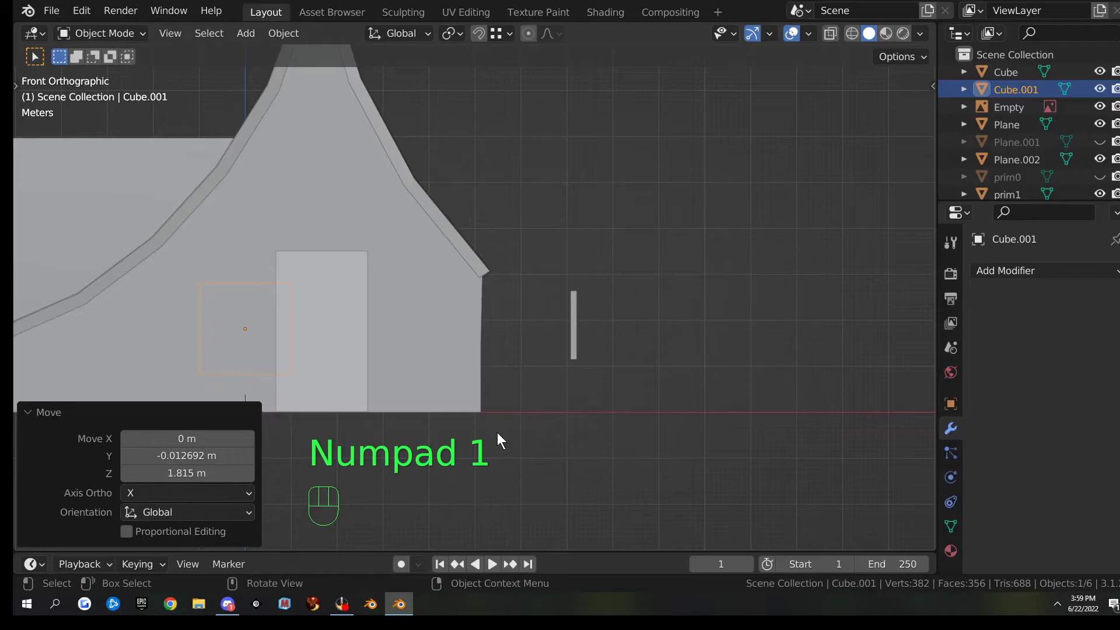
# - Move the new cube about 7.21 m along X and 0.063 m up along Z so it surrounds the window frame
pyautogui.press('g')
pyautogui.click(806, 430)
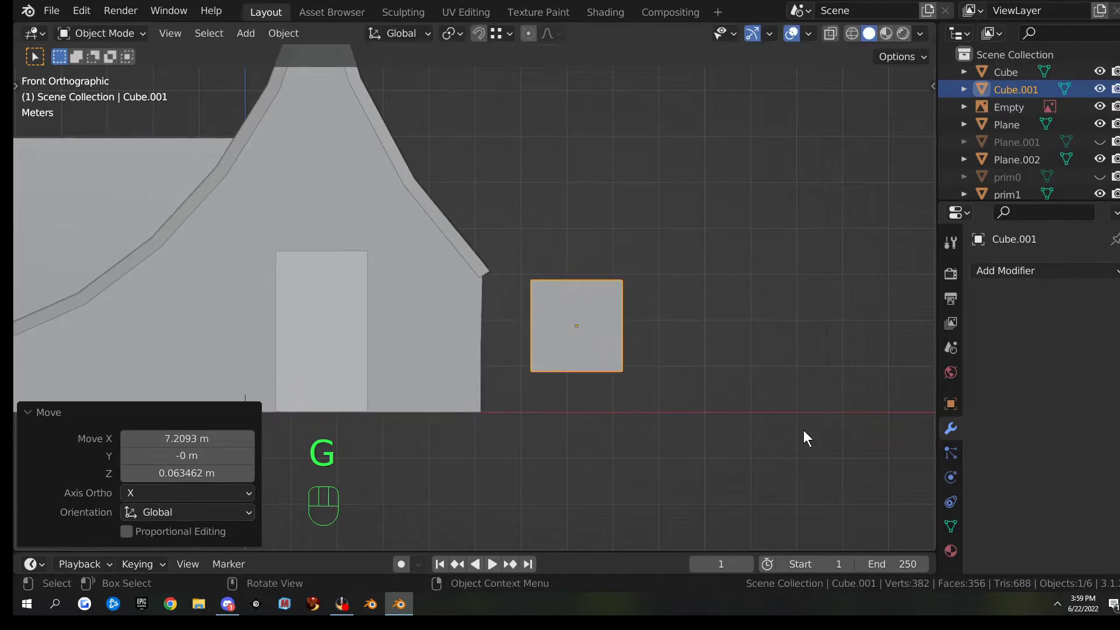
pyautogui.hotkey('alt', 'z')
pyautogui.scroll(3, 787, 425)
pyautogui.keyDown('shift'); pyautogui.moveTo(825, 393); pyautogui.dragTo(753, 407, button='middle'); pyautogui.keyUp('shift')
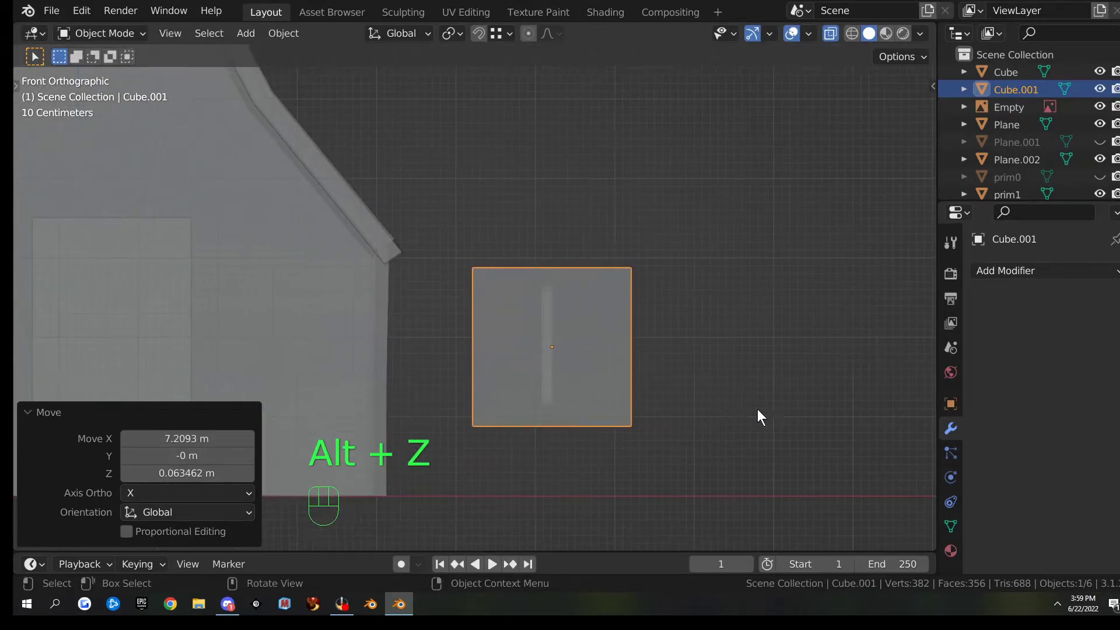
# - Scale the cube uniformly by 0.760, 0.943 and 1.032 in turn to match the window frame's outer size
pyautogui.press('s')
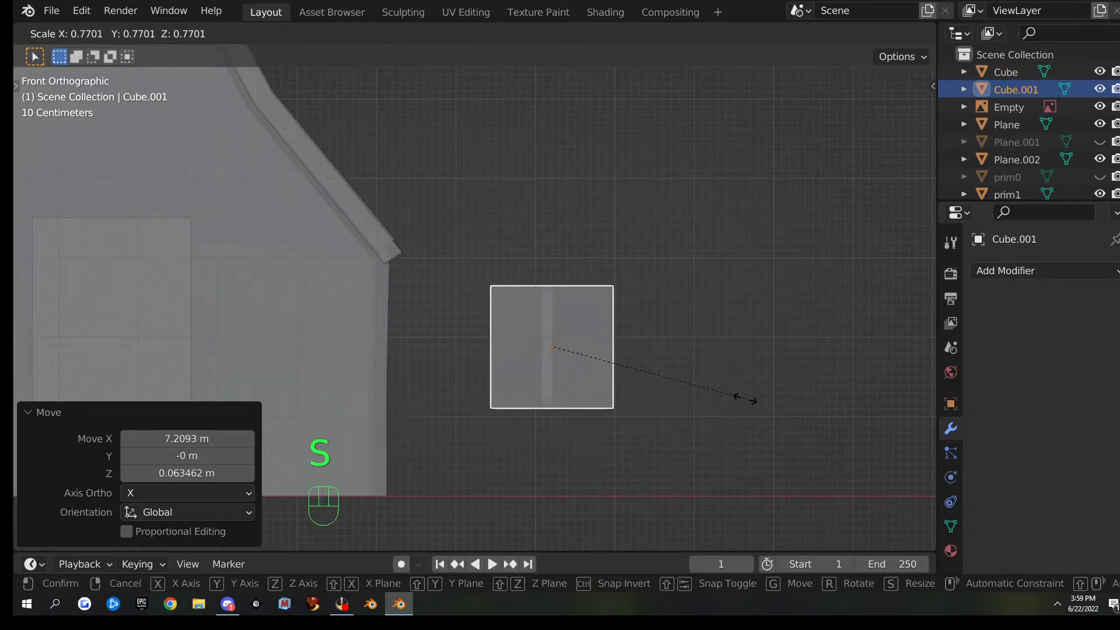
pyautogui.click(743, 398)
pyautogui.moveTo(743, 398); pyautogui.dragTo(574, 394, button='middle')
pyautogui.scroll(3, 574, 393)
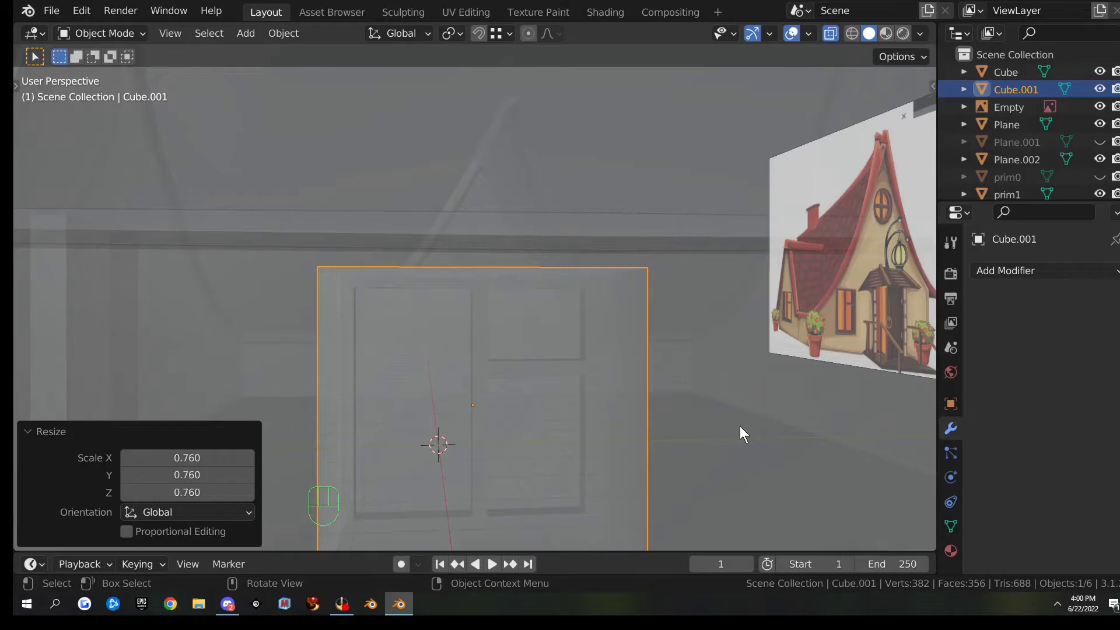
pyautogui.press('KP_3')
pyautogui.press('s')
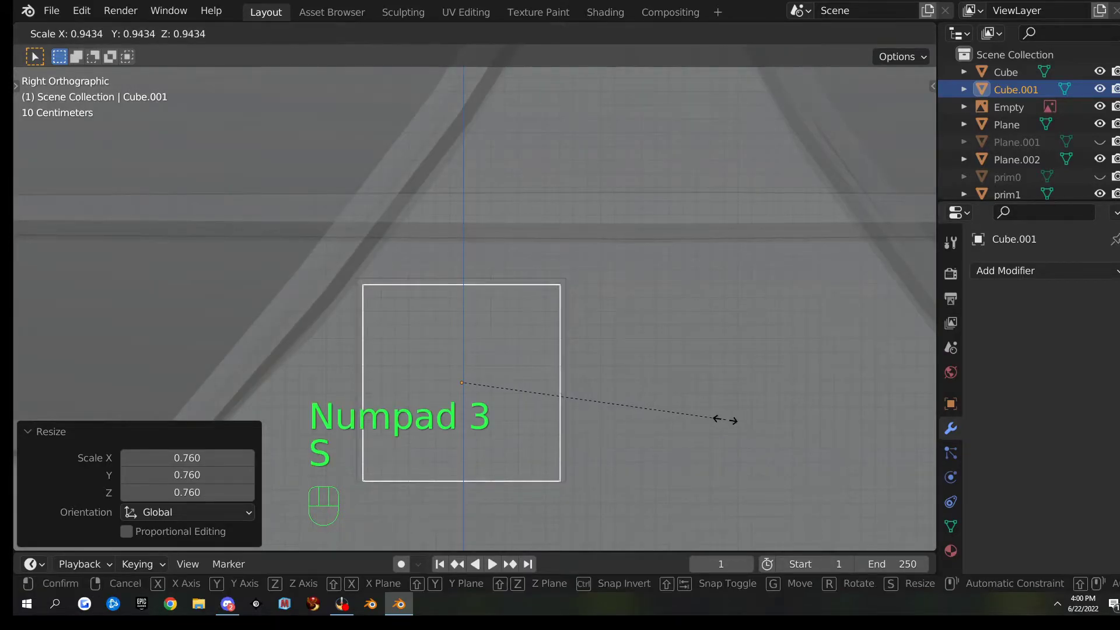
pyautogui.click(726, 426)
pyautogui.press('s')
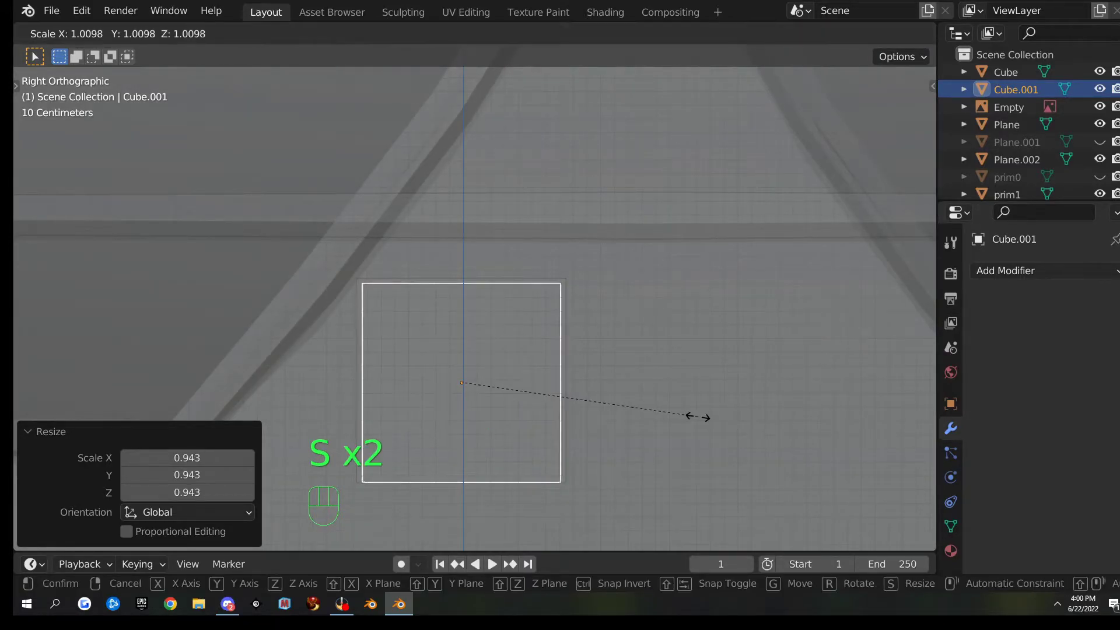
pyautogui.click(702, 417)
# - Scale the cube by 0.970 along Z and raise it about 0.018 m to centre it on the window frame
pyautogui.moveTo(664, 423)
pyautogui.mouseDown(button='middle')
pyautogui.moveTo(635, 425)
pyautogui.moveTo(680, 419)
pyautogui.moveTo(724, 370)
pyautogui.moveTo(733, 332)
pyautogui.moveTo(656, 339)
pyautogui.moveTo(656, 442)
pyautogui.moveTo(661, 432)
pyautogui.moveTo(646, 423)
pyautogui.mouseUp(button='middle')
pyautogui.scroll(-5, 651, 439)
pyautogui.press('KP_1')
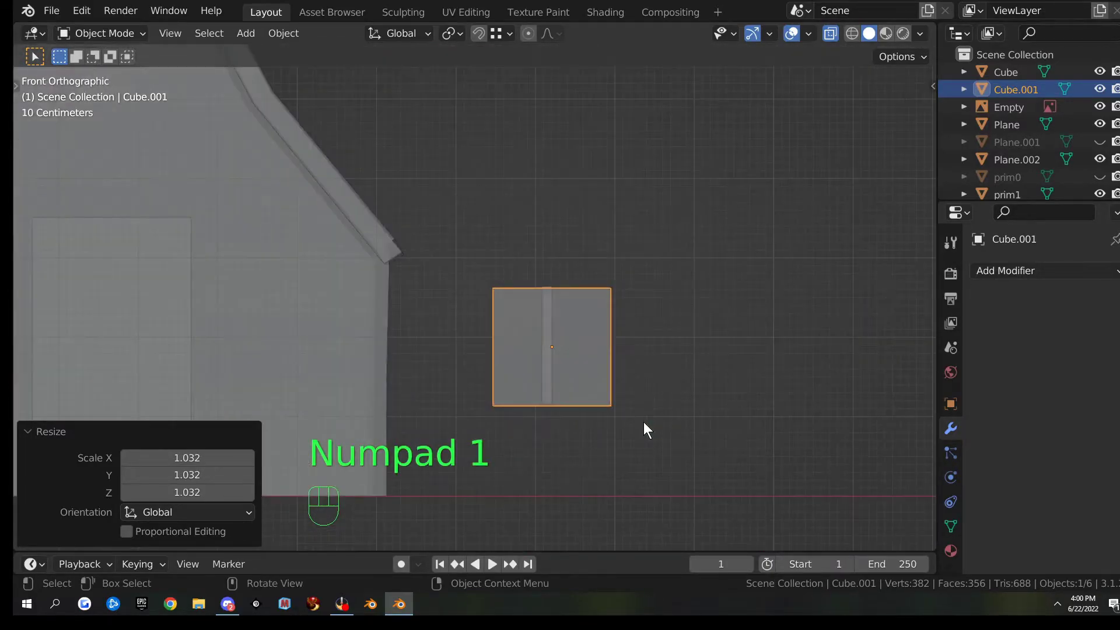
pyautogui.press('KP_3')
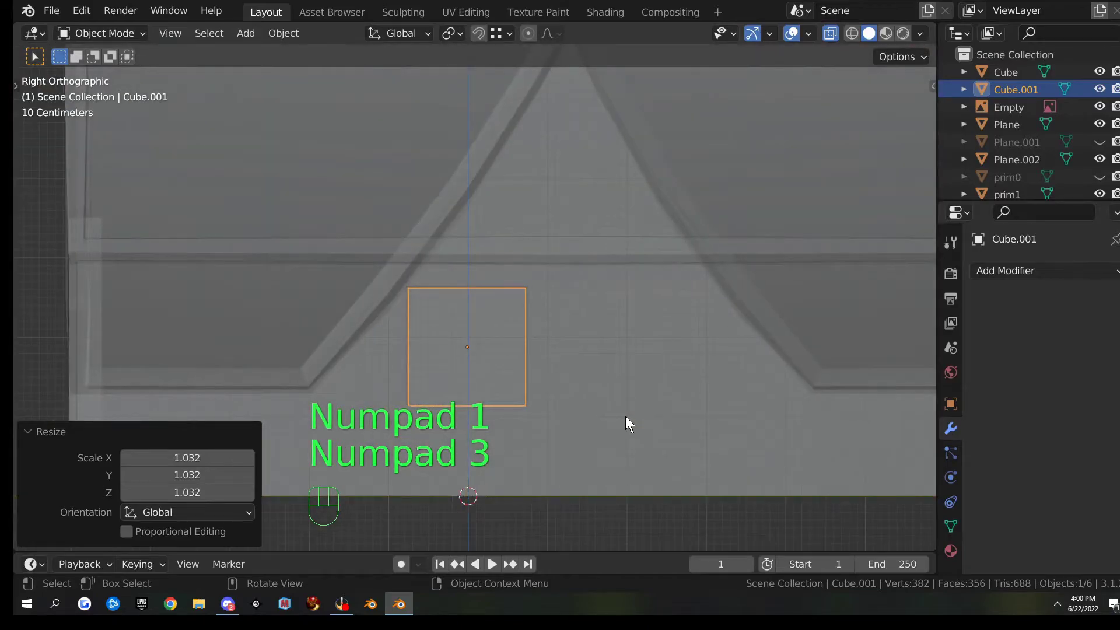
pyautogui.hotkey('alt', 'z')
pyautogui.scroll(4, 624, 416)
pyautogui.scroll(2, 605, 416)
pyautogui.keyDown('shift'); pyautogui.moveTo(604, 412); pyautogui.dragTo(642, 331, button='middle'); pyautogui.keyUp('shift')
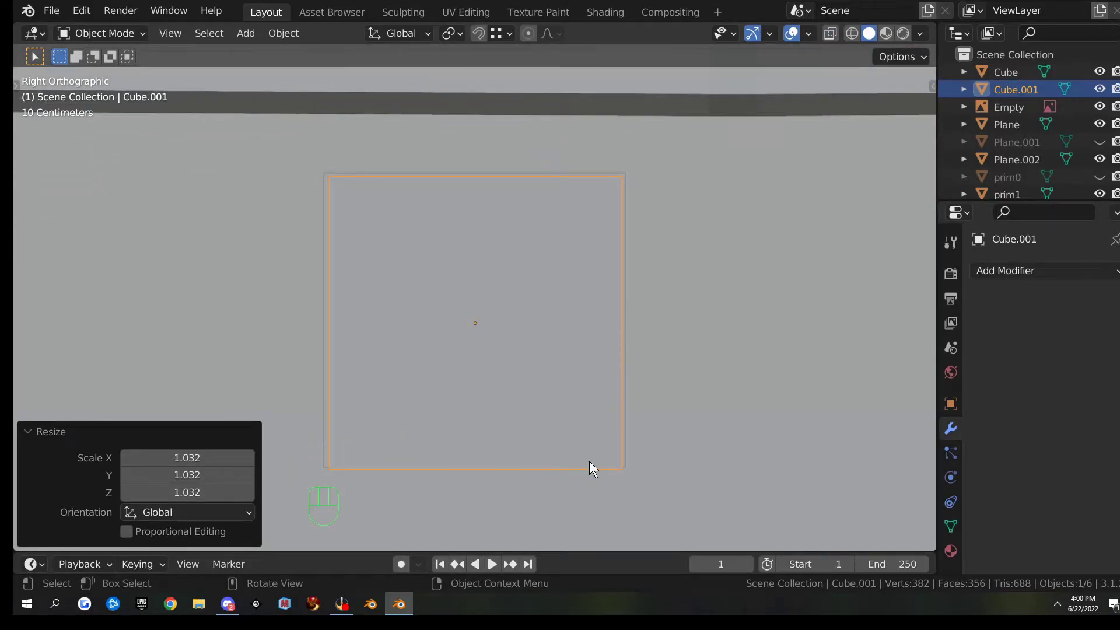
pyautogui.press('s')
pyautogui.press('z')
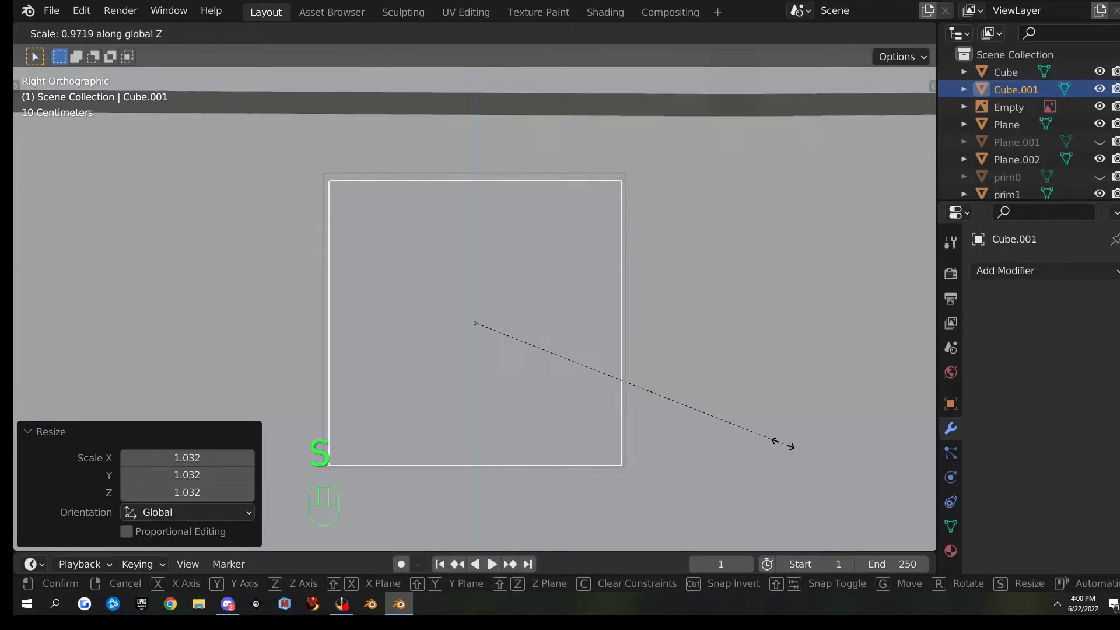
pyautogui.click(782, 443)
pyautogui.press('g')
pyautogui.press('z')
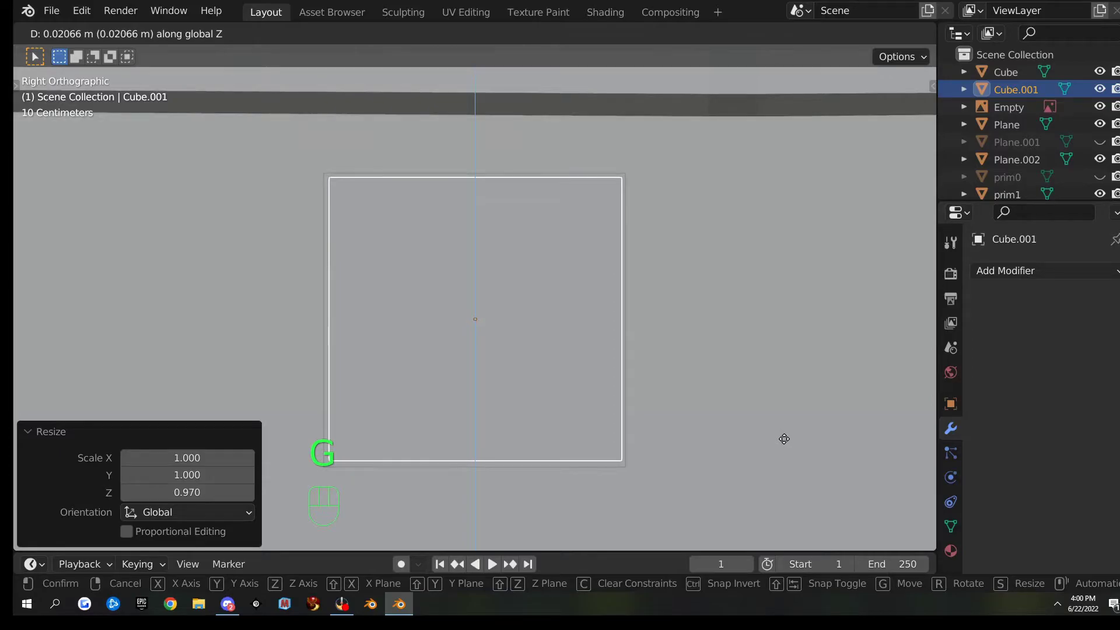
pyautogui.click(784, 439)
# - Scale the cube by 0.992 along Y and by 1.012 uniformly so it sits just inside the frame's outline
pyautogui.press('s')
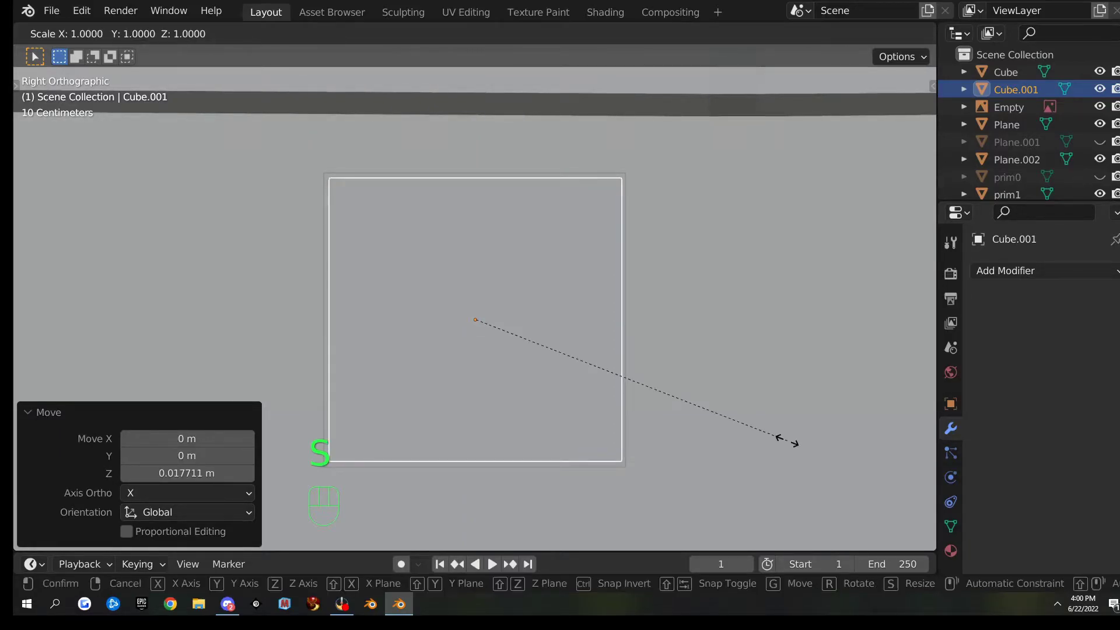
pyautogui.press('y')
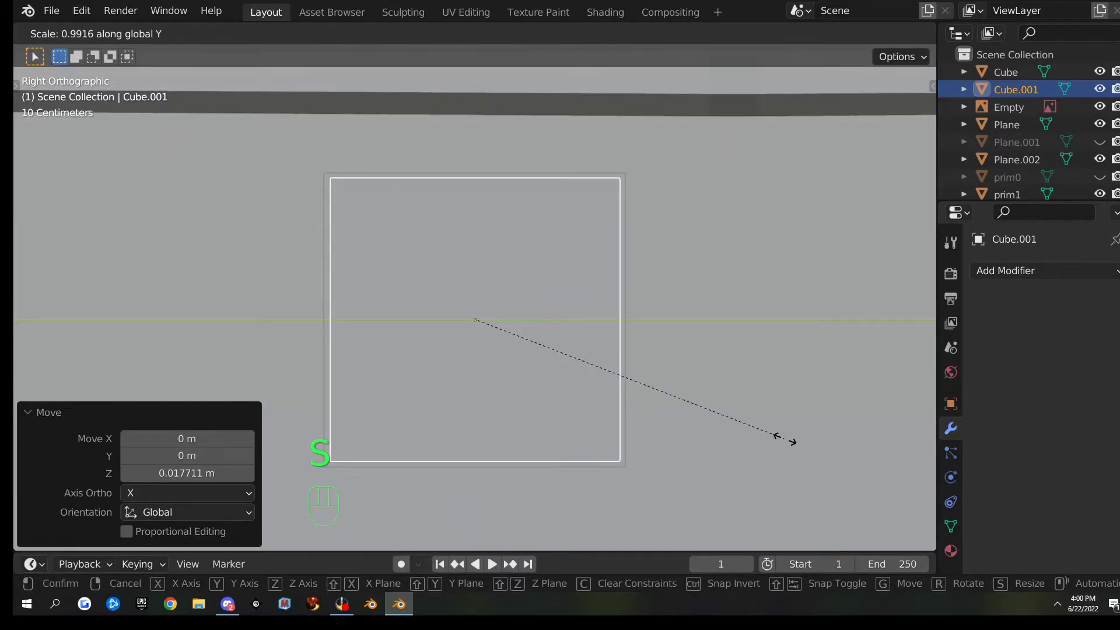
pyautogui.click(786, 439)
pyautogui.press('s')
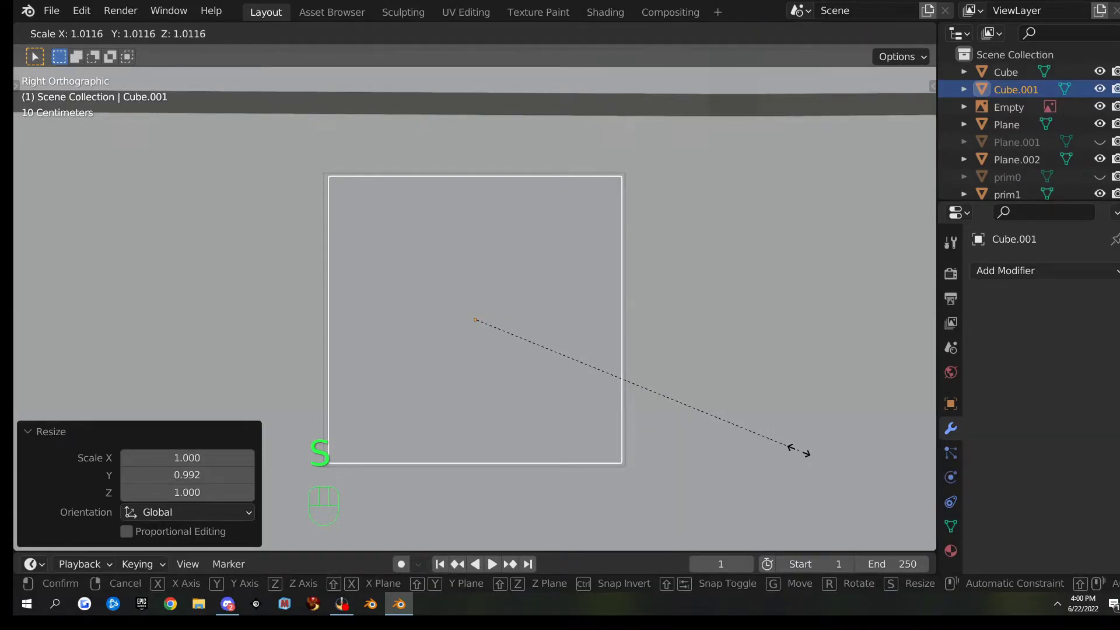
pyautogui.click(799, 450)
# - Move the cube and window frame together -9.778 m in X and -7.822 m in Y, before the front wall, and rotate them 90° about Z
pyautogui.scroll(-6, 724, 401)
pyautogui.moveTo(586, 366); pyautogui.dragTo(677, 400, button='middle')
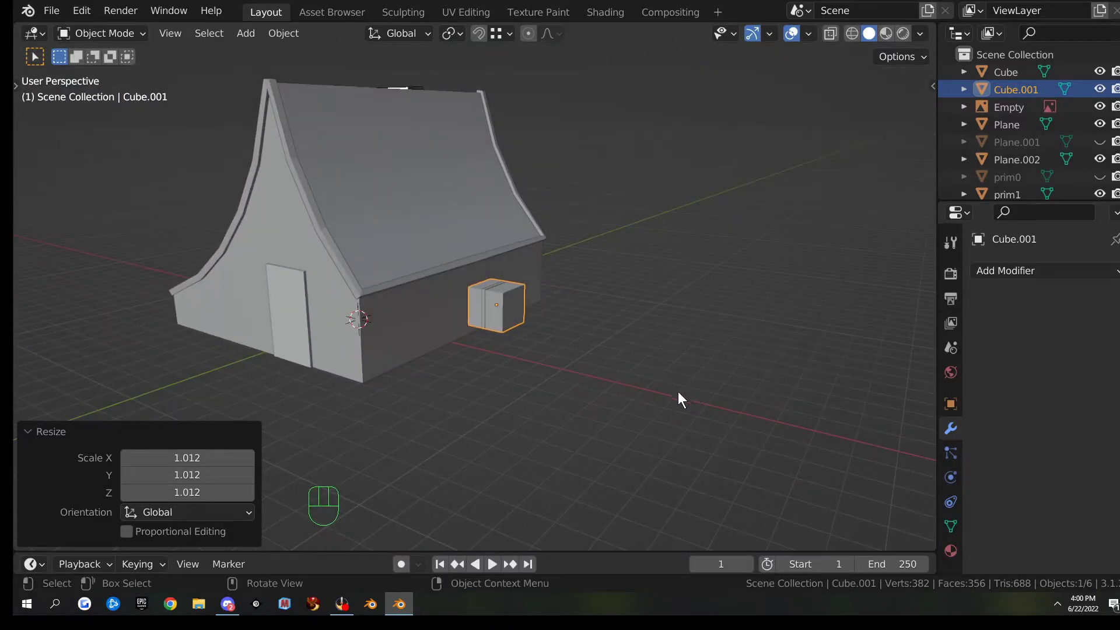
pyautogui.keyDown('shift'); pyautogui.click(484, 290); pyautogui.keyUp('shift')
pyautogui.scroll(-5, 537, 345)
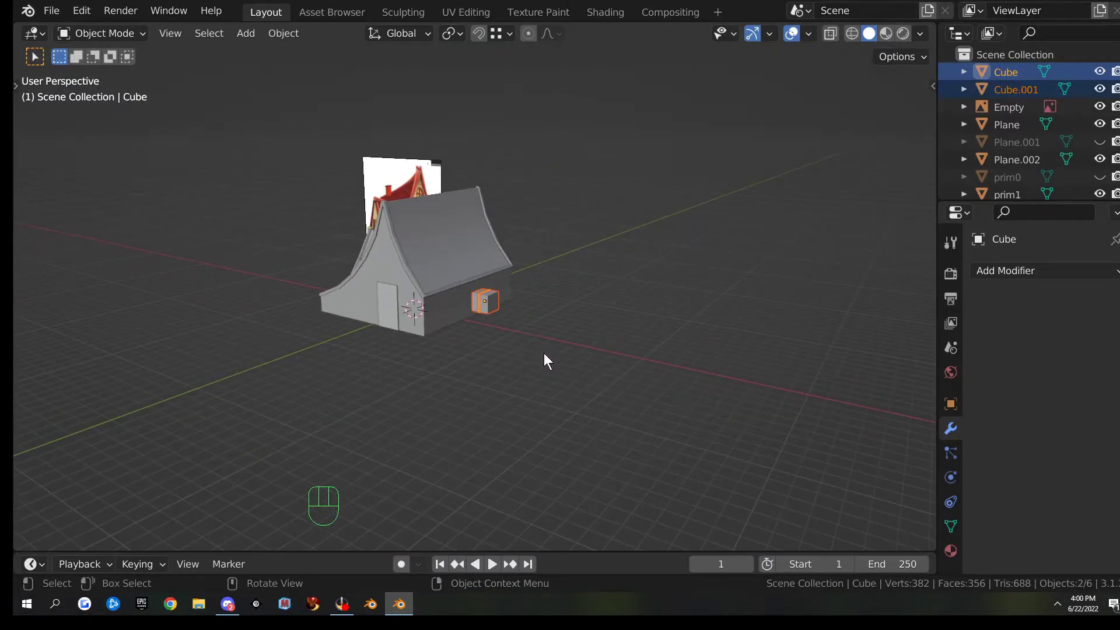
pyautogui.press('KP_7')
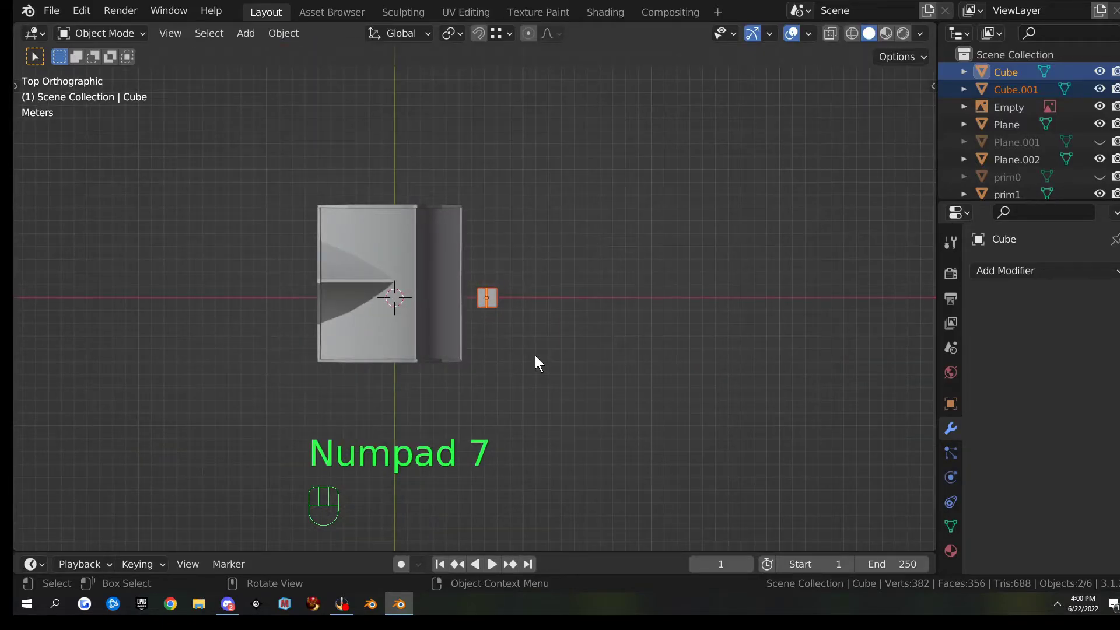
pyautogui.press('g')
pyautogui.click(444, 467)
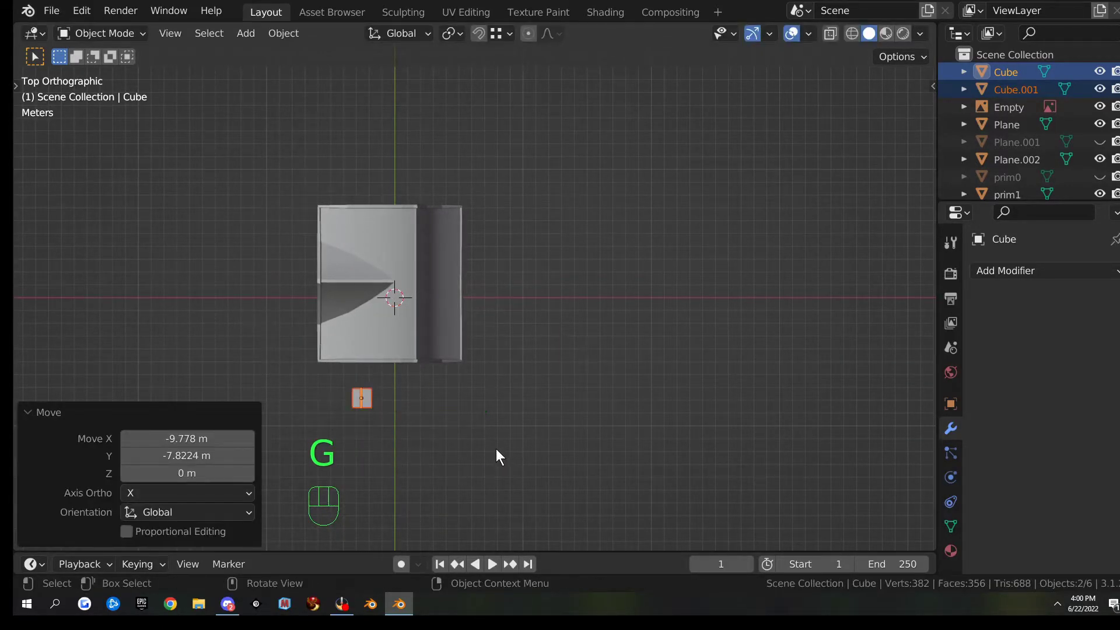
pyautogui.write('r90')
pyautogui.press('Return')
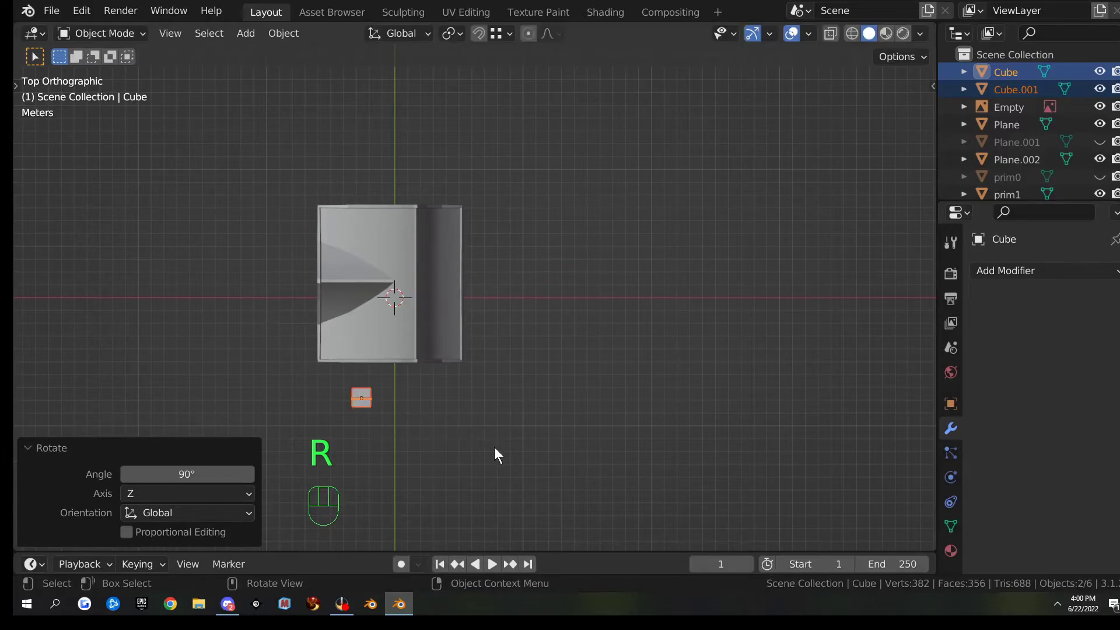
# - Shift the cube and window frame about 1.228 m along X and -0.307 m along Z, beside the front door
pyautogui.moveTo(495, 447); pyautogui.dragTo(495, 300, button='middle')
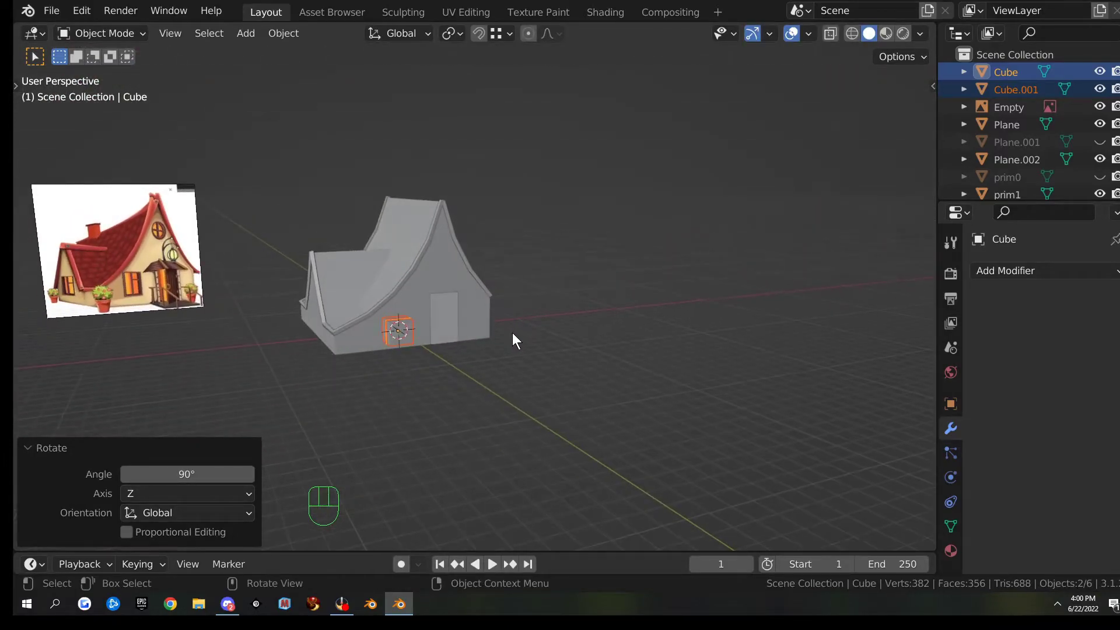
pyautogui.press('KP_1')
pyautogui.scroll(4, 514, 346)
pyautogui.keyDown('shift'); pyautogui.moveTo(350, 400); pyautogui.dragTo(613, 382, button='middle'); pyautogui.keyUp('shift')
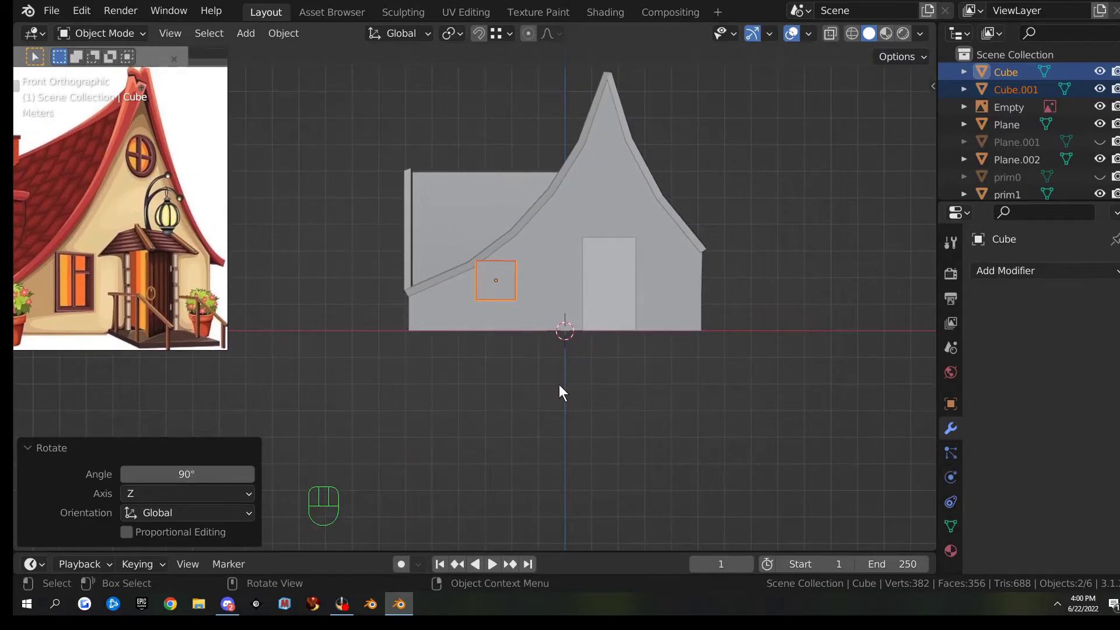
pyautogui.press('g')
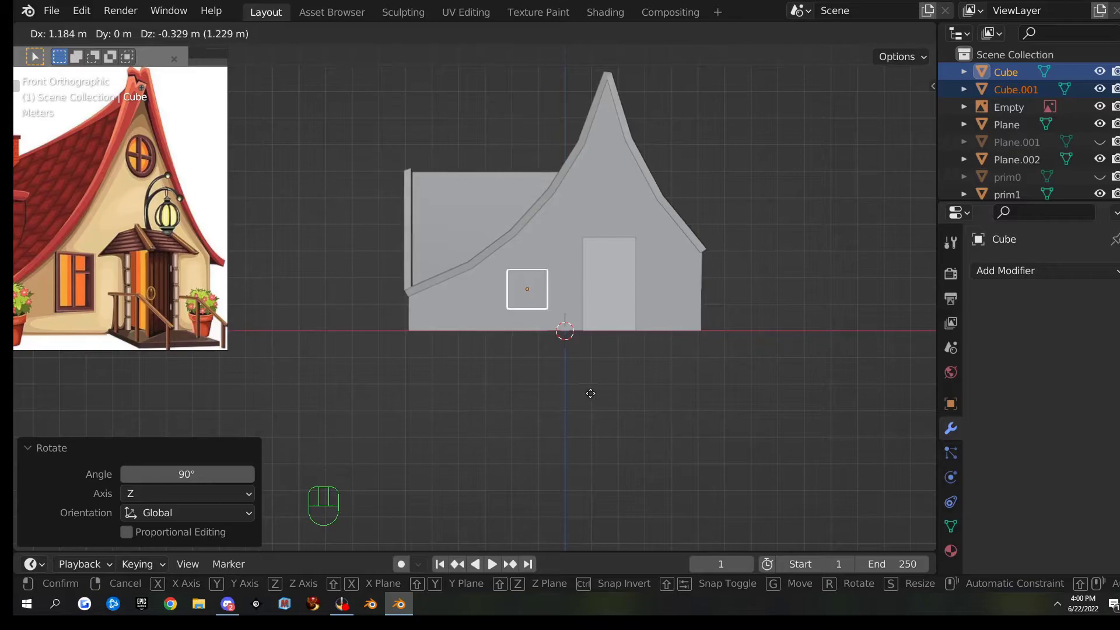
pyautogui.click(591, 393)
# - Stretch the cube and window frame by 1.401 along Z and raise them about 0.073 m
pyautogui.scroll(1, 591, 392)
pyautogui.scroll(1, 590, 390)
pyautogui.scroll(-1, 596, 389)
pyautogui.press('s')
pyautogui.press('z')
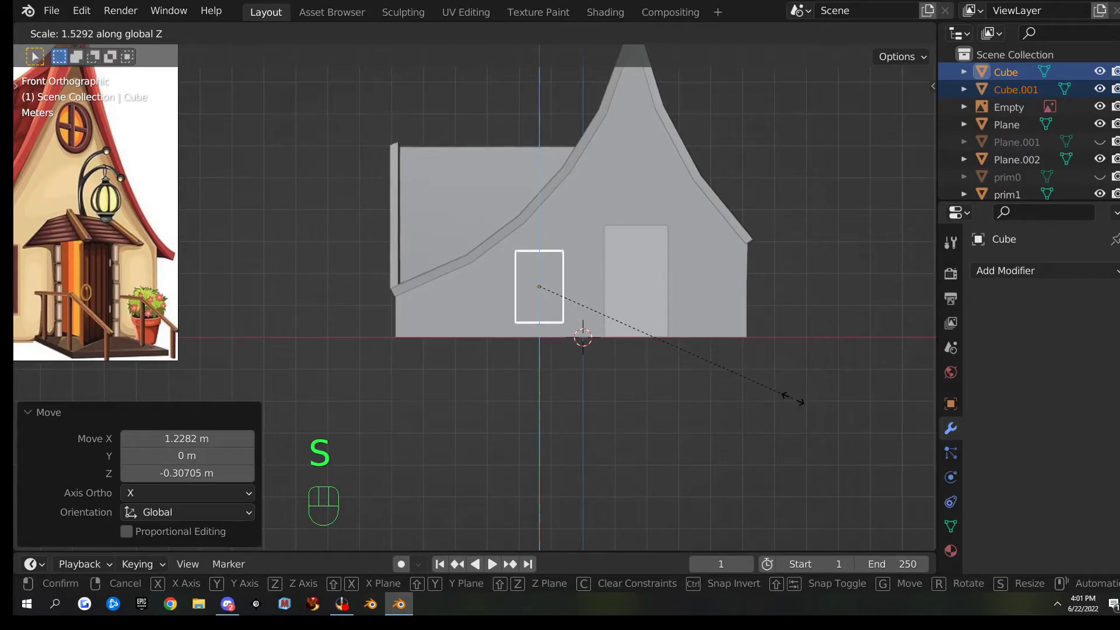
pyautogui.click(771, 392)
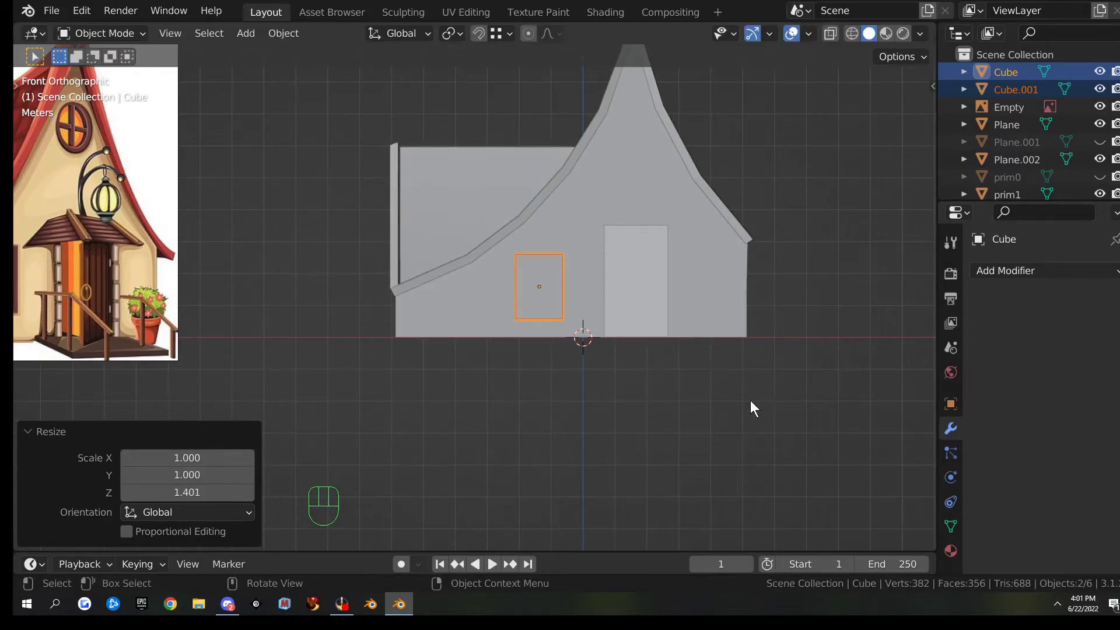
pyautogui.press('g')
pyautogui.press('z')
pyautogui.click(744, 400)
pyautogui.scroll(-1, 685, 385)
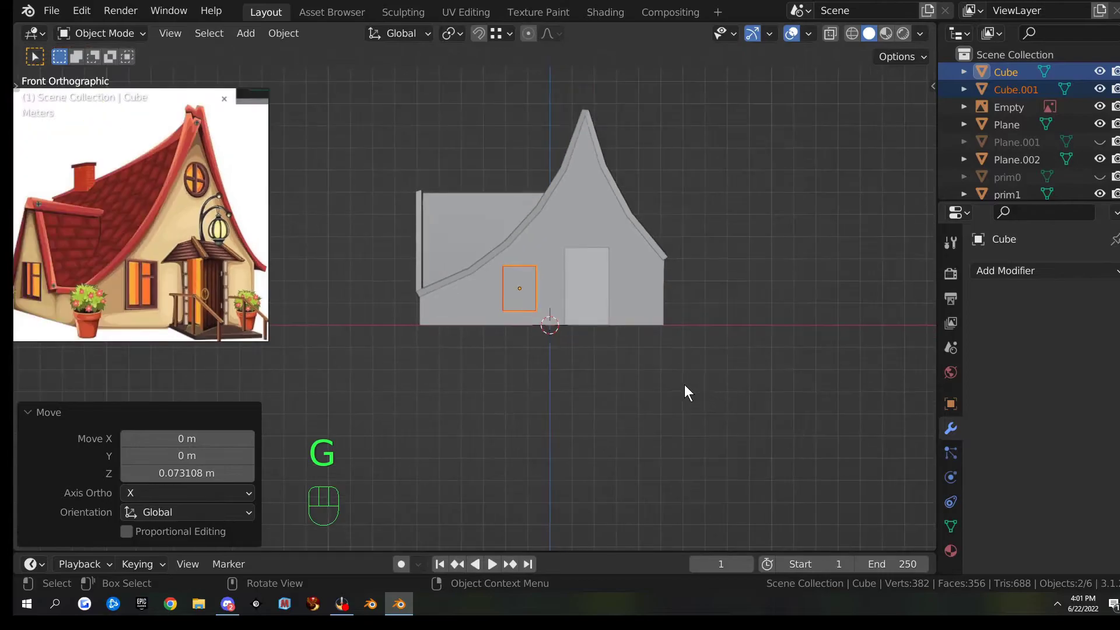
# - Move only the cube about 2.847 m along Y so it pushes partway into the cottage's front wall
pyautogui.scroll(4, 683, 384)
pyautogui.moveTo(671, 386)
pyautogui.mouseDown(button='middle')
pyautogui.moveTo(601, 392)
pyautogui.moveTo(653, 375)
pyautogui.mouseUp(button='middle')
pyautogui.click(851, 350)
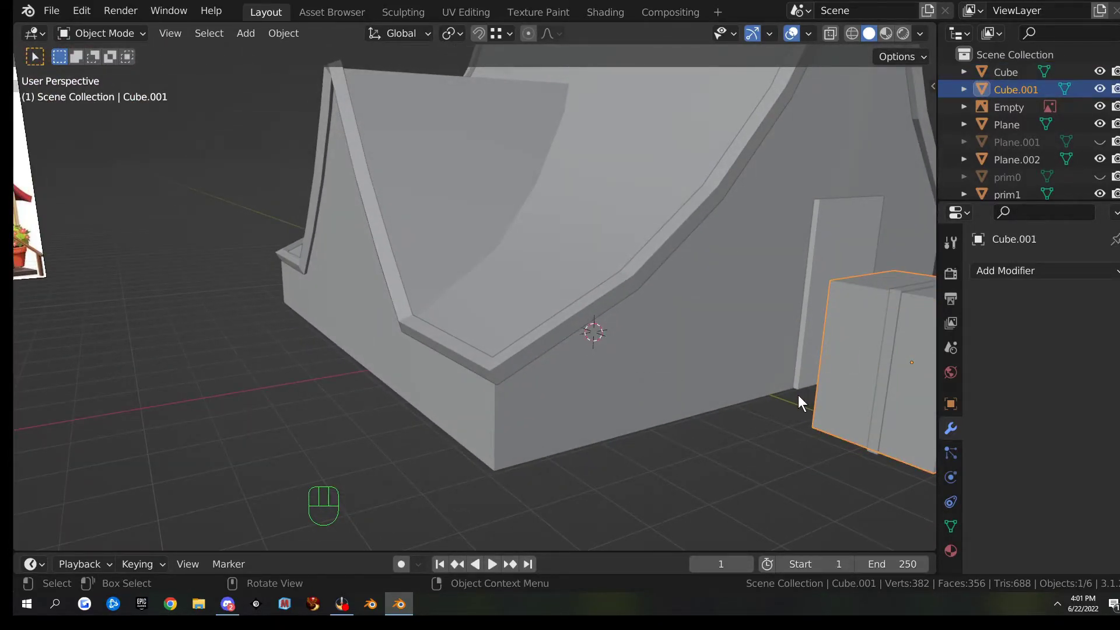
pyautogui.press('g')
pyautogui.press('x')
pyautogui.rightClick(717, 373)
pyautogui.press('g')
pyautogui.press('y')
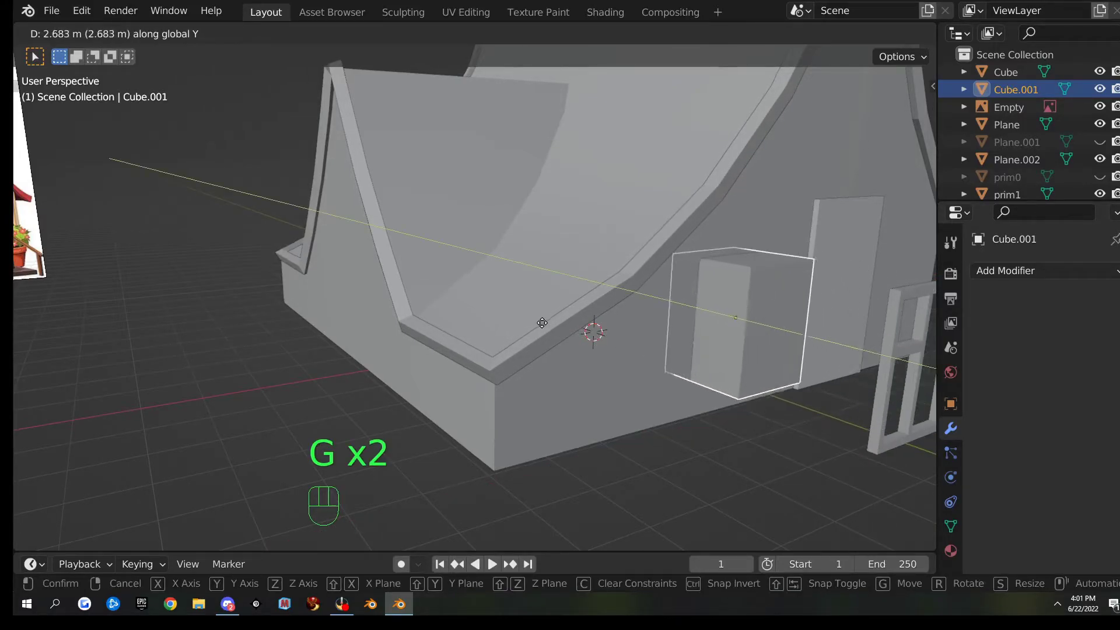
pyautogui.click(540, 320)
pyautogui.moveTo(540, 319); pyautogui.dragTo(712, 315, button='middle')
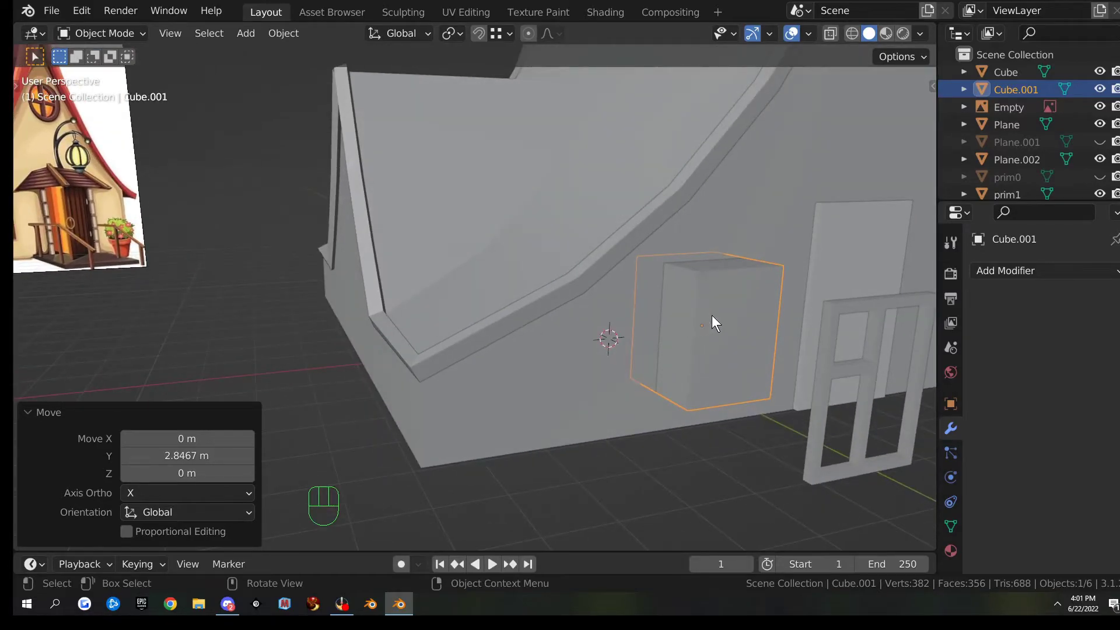
# - Duplicate the cutter cube in place and hide the copy
pyautogui.keyDown('shift'); pyautogui.click(583, 342); pyautogui.keyUp('shift')
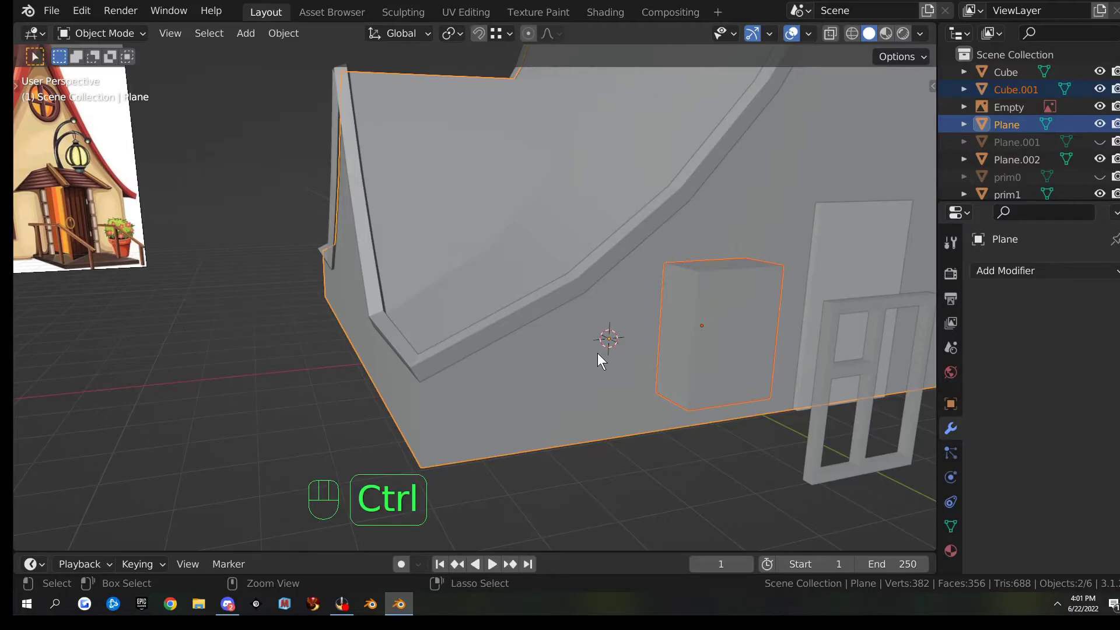
pyautogui.click(720, 277)
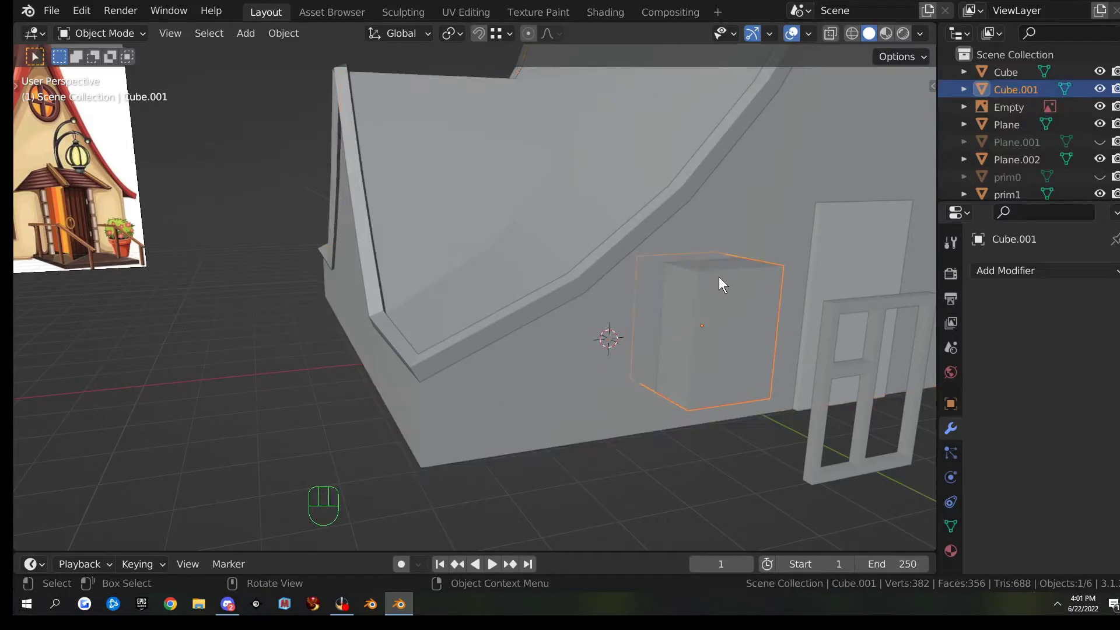
pyautogui.click(726, 298)
pyautogui.click(725, 299)
pyautogui.hotkey('shift', 'd')
pyautogui.rightClick(755, 323)
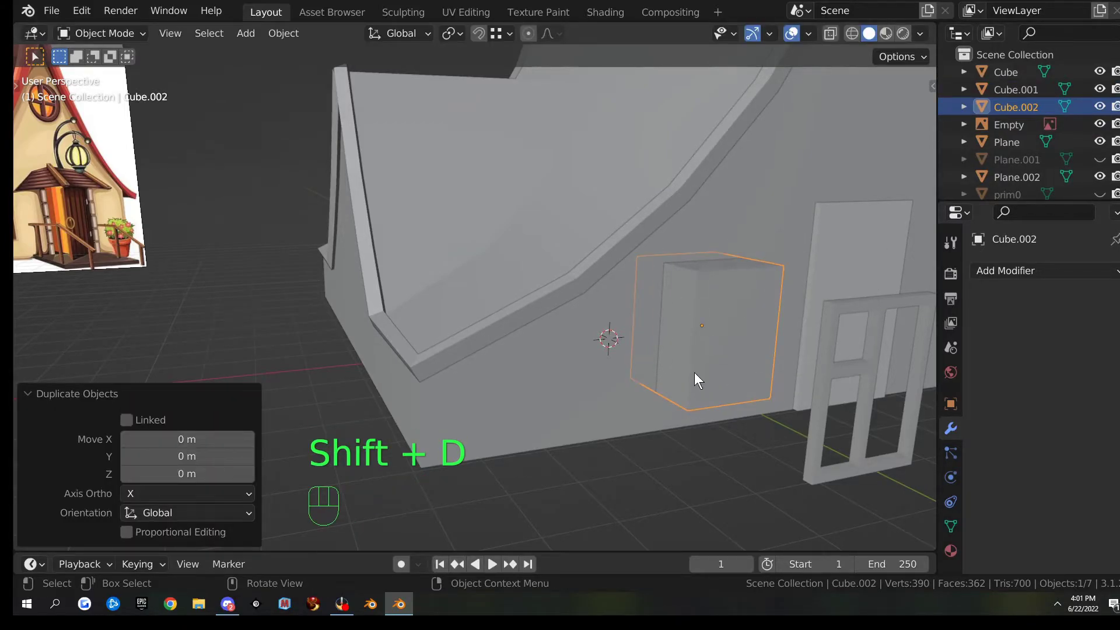
pyautogui.press('h')
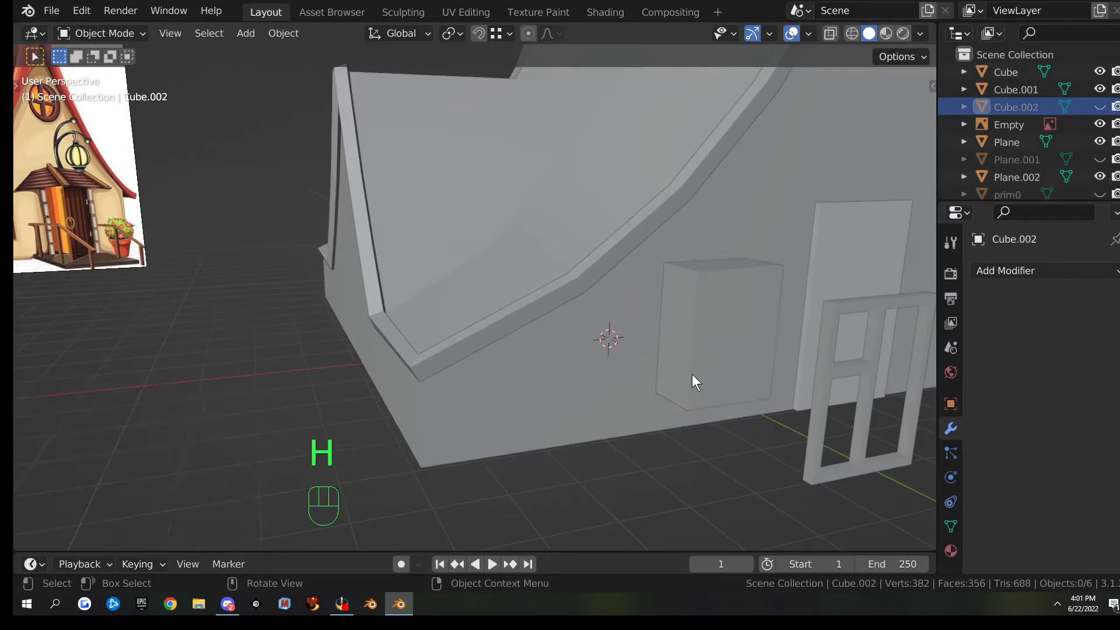
# - Cut the remaining cube out of the cottage body with a Boolean difference to open the front window hole
pyautogui.click(719, 356)
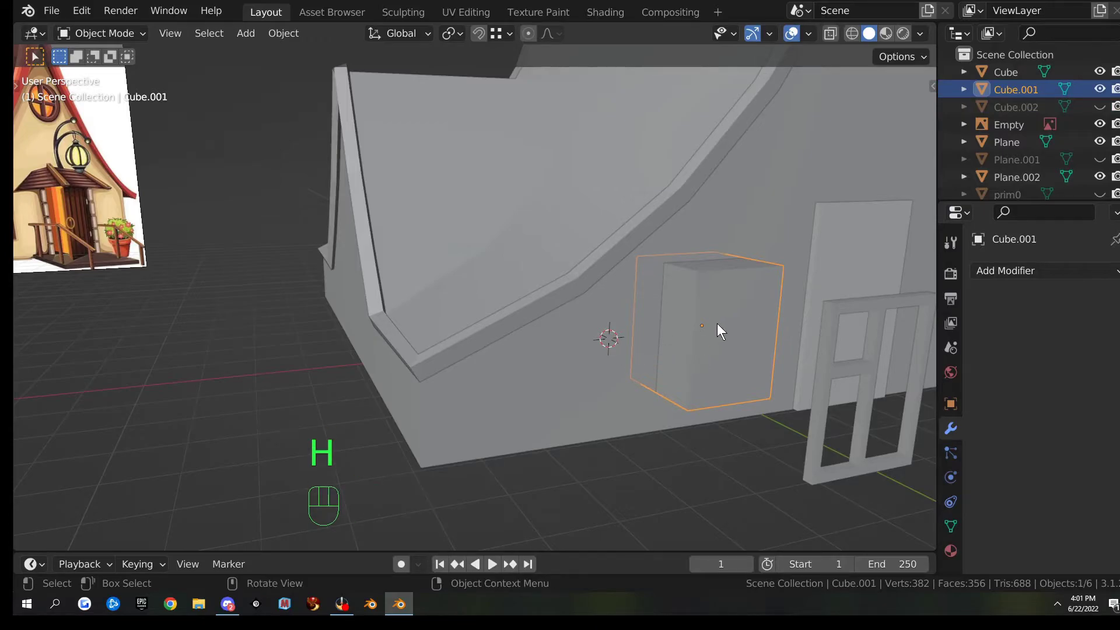
pyautogui.keyDown('shift'); pyautogui.click(681, 363); pyautogui.keyUp('shift')
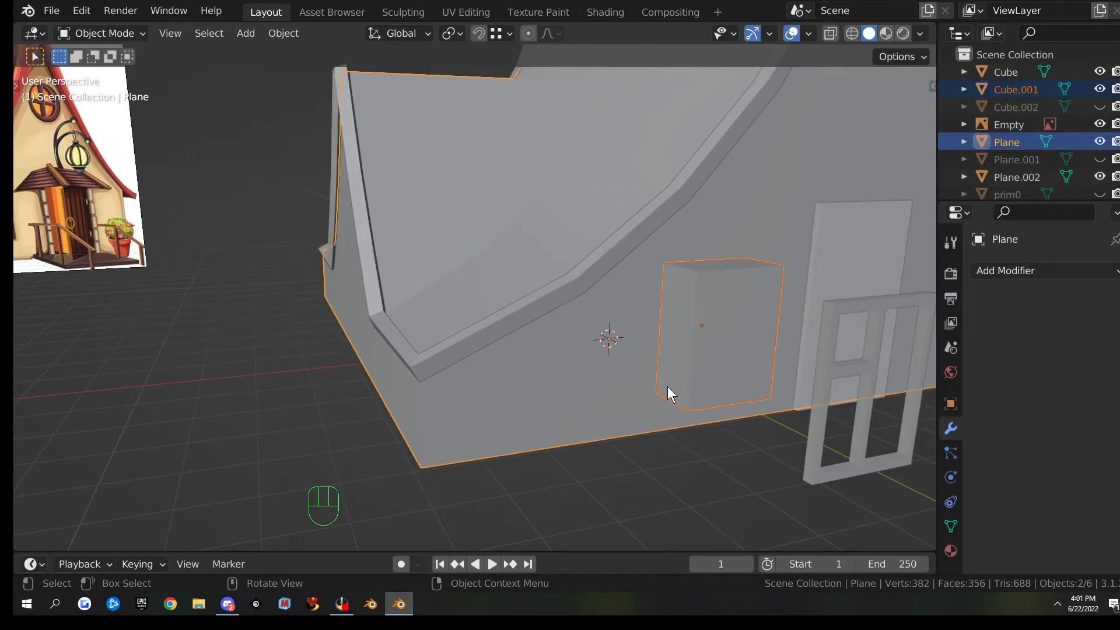
pyautogui.press('ctrl+KP_Subtract')
pyautogui.moveTo(667, 386); pyautogui.dragTo(726, 398, button='middle')
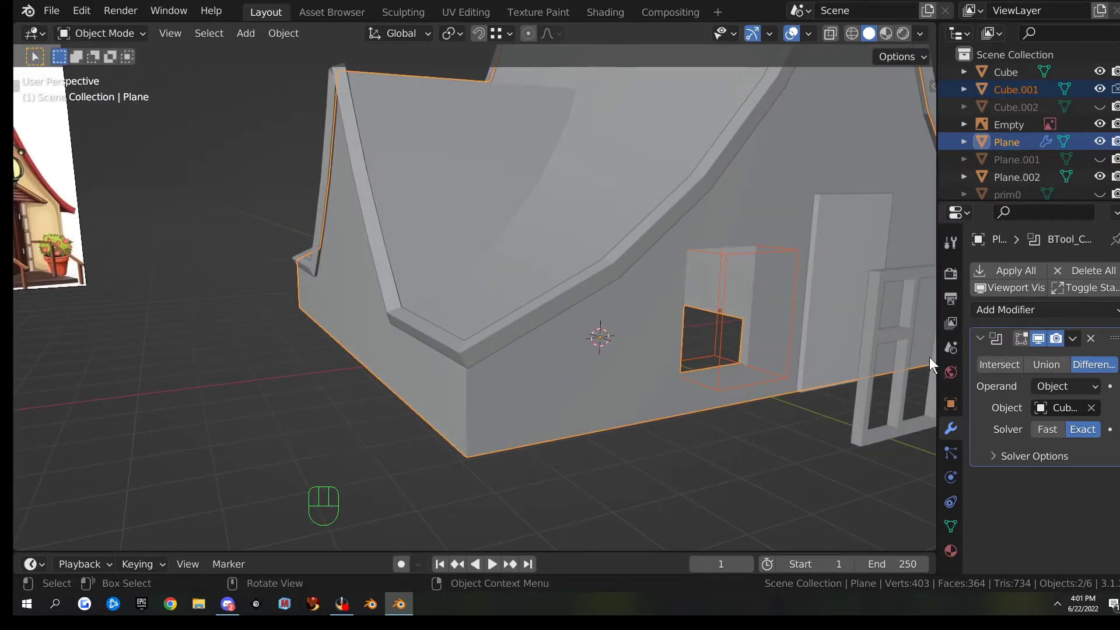
# - Apply the Boolean difference modifier on the cottage body to make the front window hole permanent
pyautogui.click(632, 358)
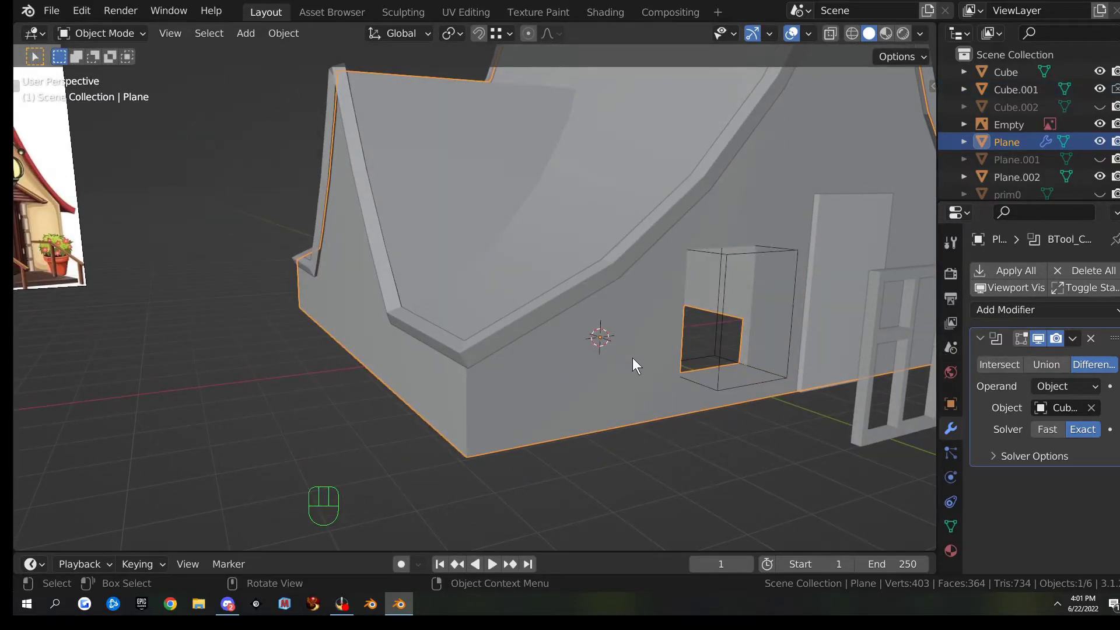
pyautogui.click(1072, 338)
pyautogui.click(997, 356)
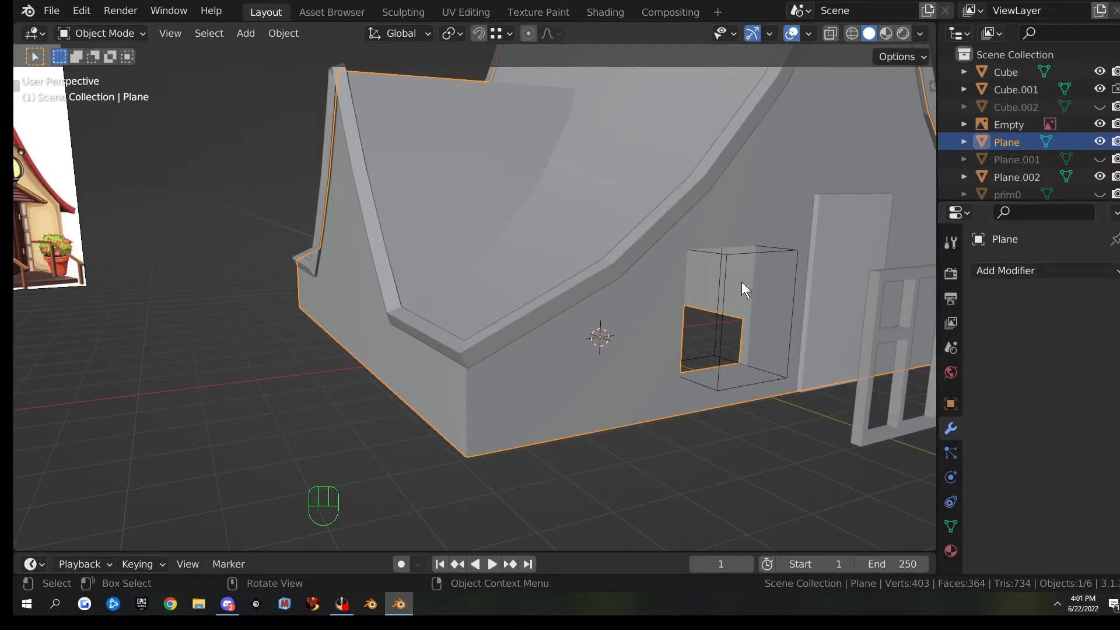
# - Pull the used cutter cube out of the front window hole and delete it
pyautogui.click(736, 254)
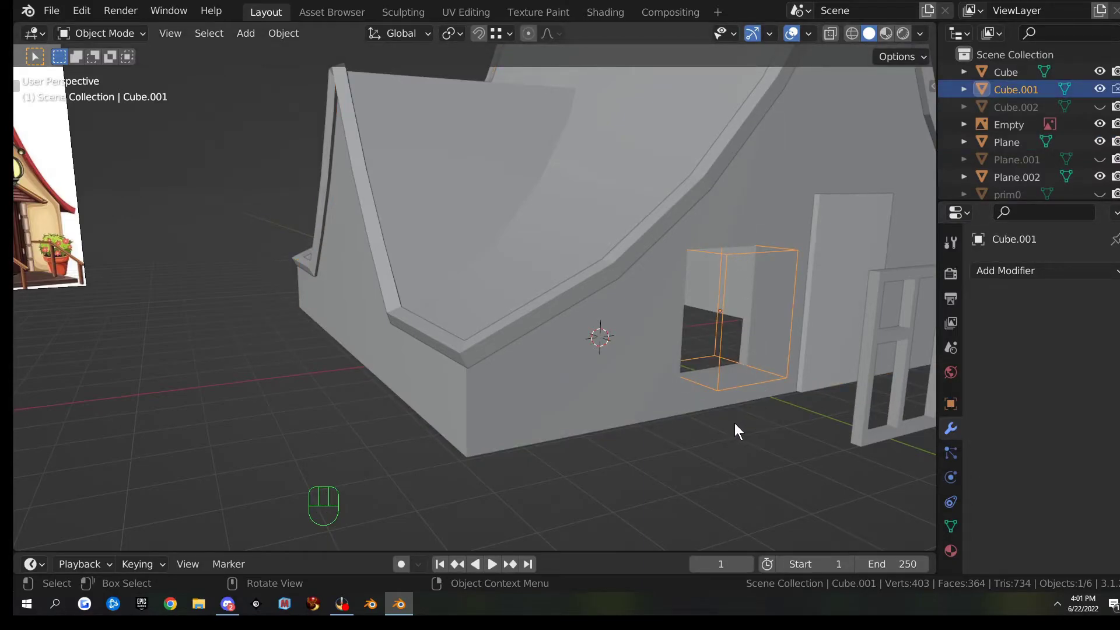
pyautogui.press('g')
pyautogui.click(459, 435)
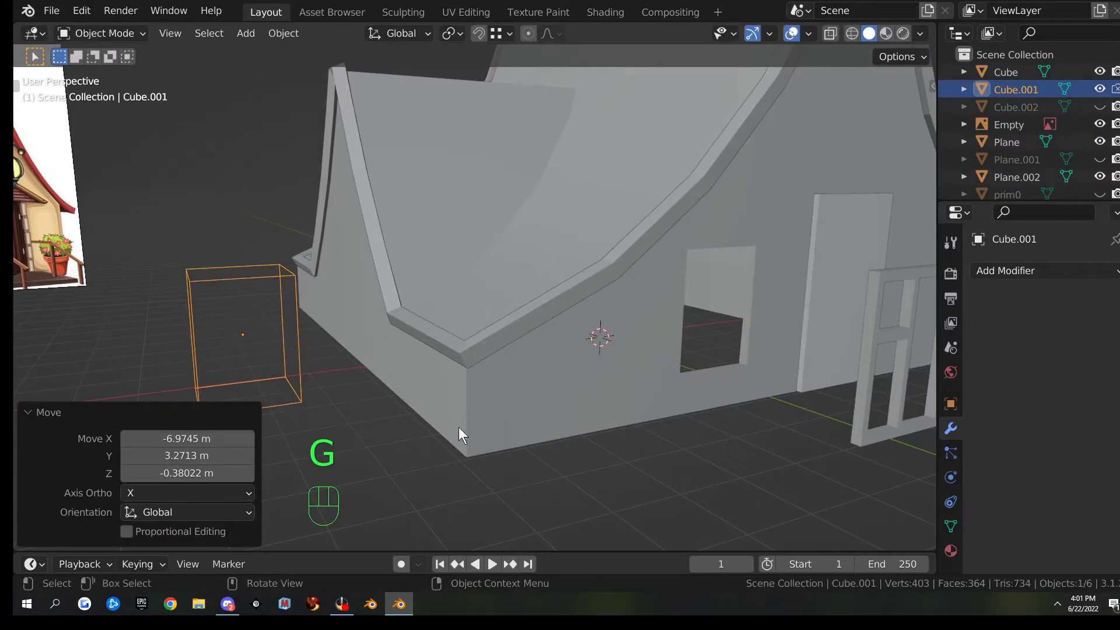
pyautogui.press('x')
pyautogui.click(351, 397)
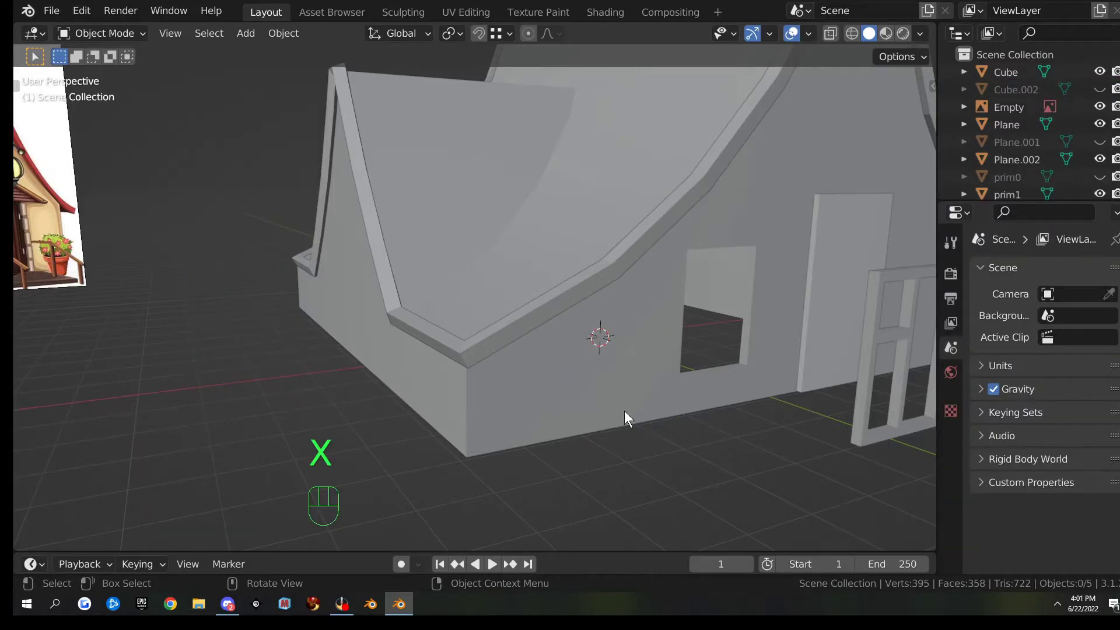
# - Move the window frame about 3.03 m along Y into the front wall opening
pyautogui.click(878, 331)
pyautogui.press('g')
pyautogui.press('y')
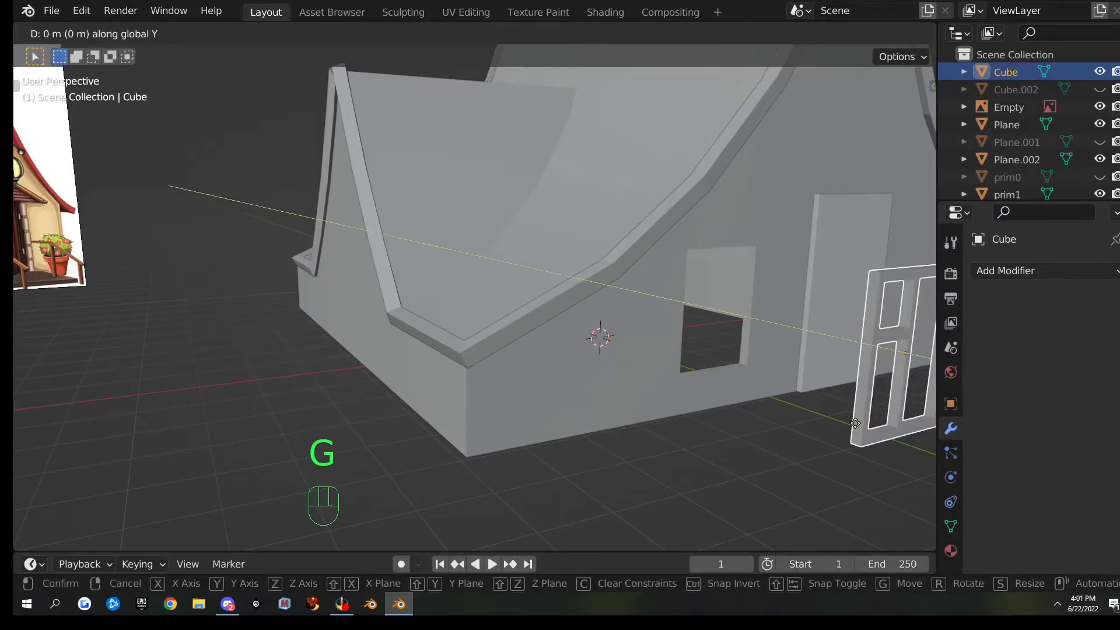
pyautogui.click(663, 386)
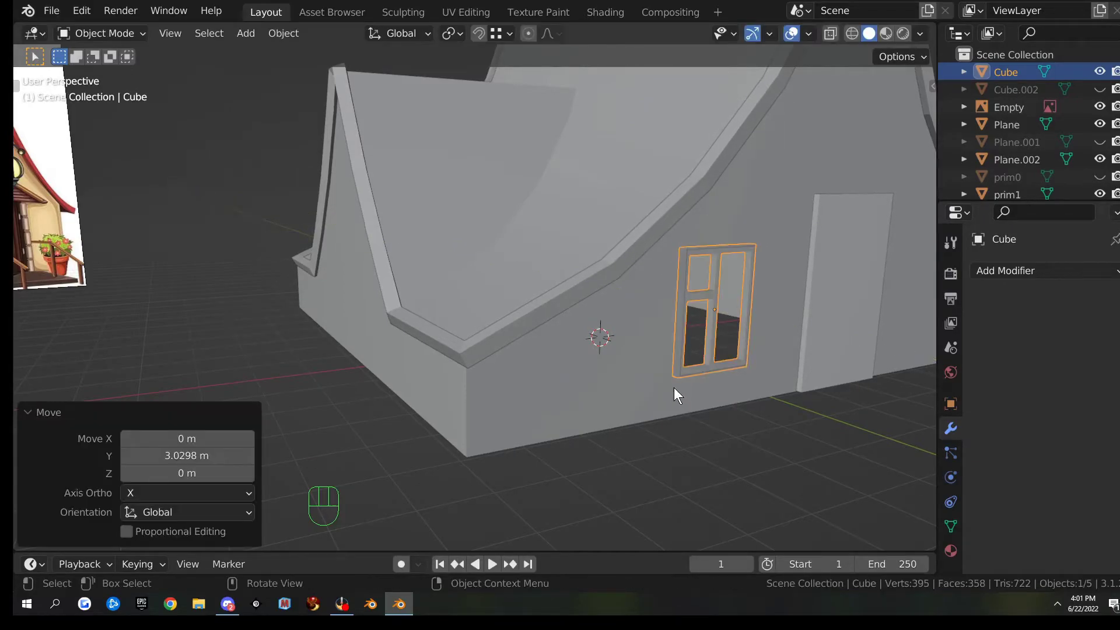
# - Thicken the window frame by 1.340 along Y and shift it about -0.036 m along Y
pyautogui.scroll(3, 686, 430)
pyautogui.moveTo(686, 430); pyautogui.dragTo(670, 371, button='middle')
pyautogui.scroll(2, 645, 365)
pyautogui.press('s')
pyautogui.press('y')
pyautogui.moveTo(610, 394); pyautogui.dragTo(589, 375, button='middle')
pyautogui.press('g')
pyautogui.press('y')
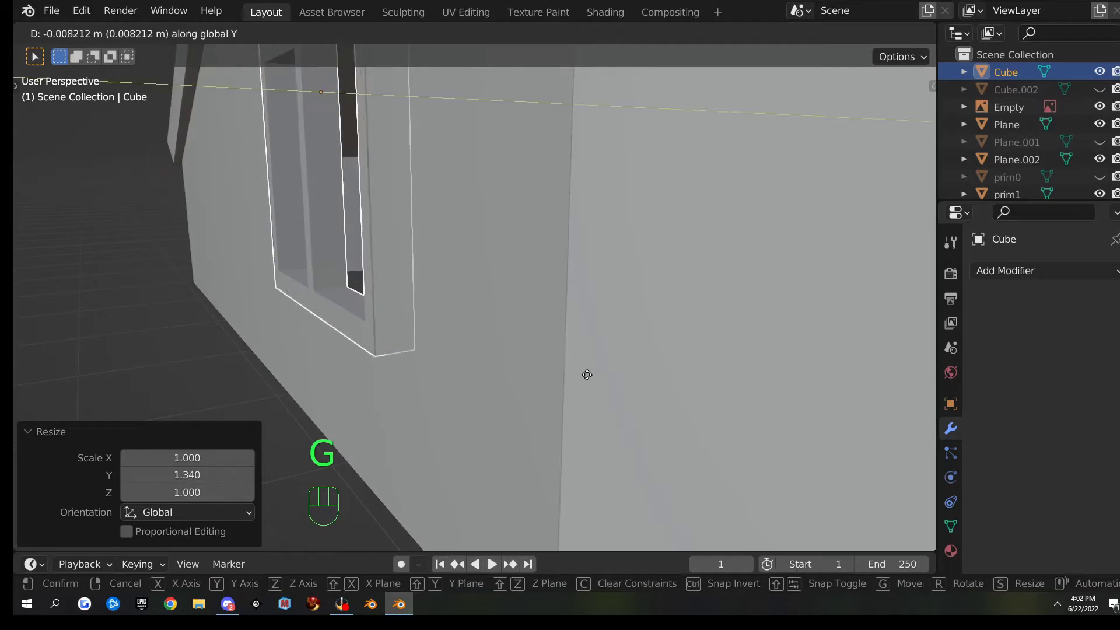
pyautogui.click(581, 376)
# - Thicken the window frame further along Y to suit the inner wall and shift it about 0.018 m along Y
pyautogui.moveTo(572, 387); pyautogui.dragTo(586, 362, button='middle')
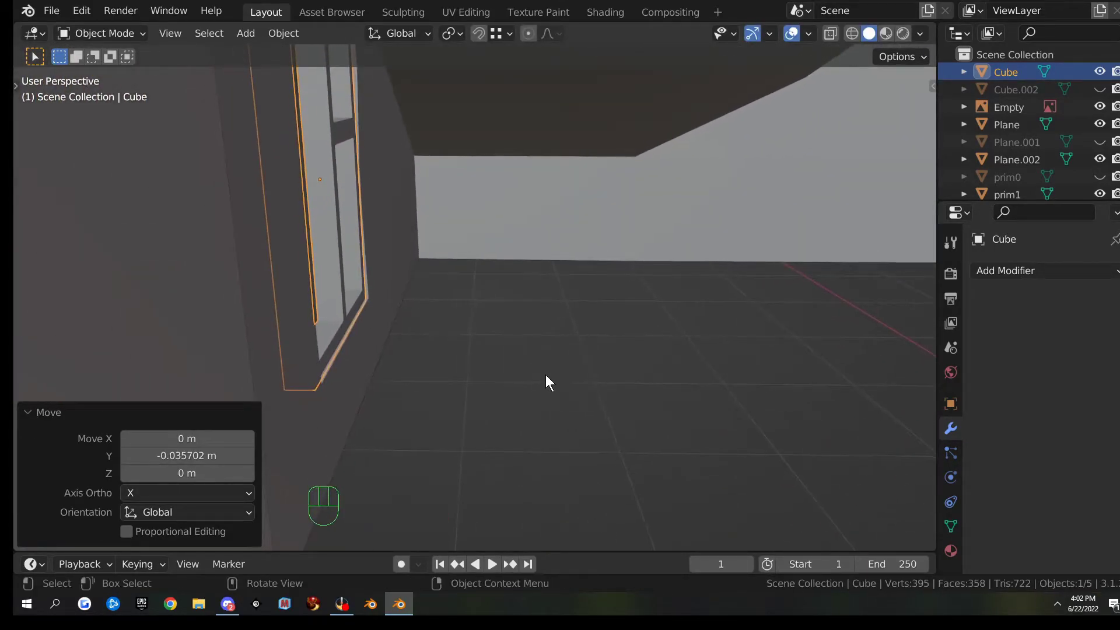
pyautogui.press('s')
pyautogui.press('y')
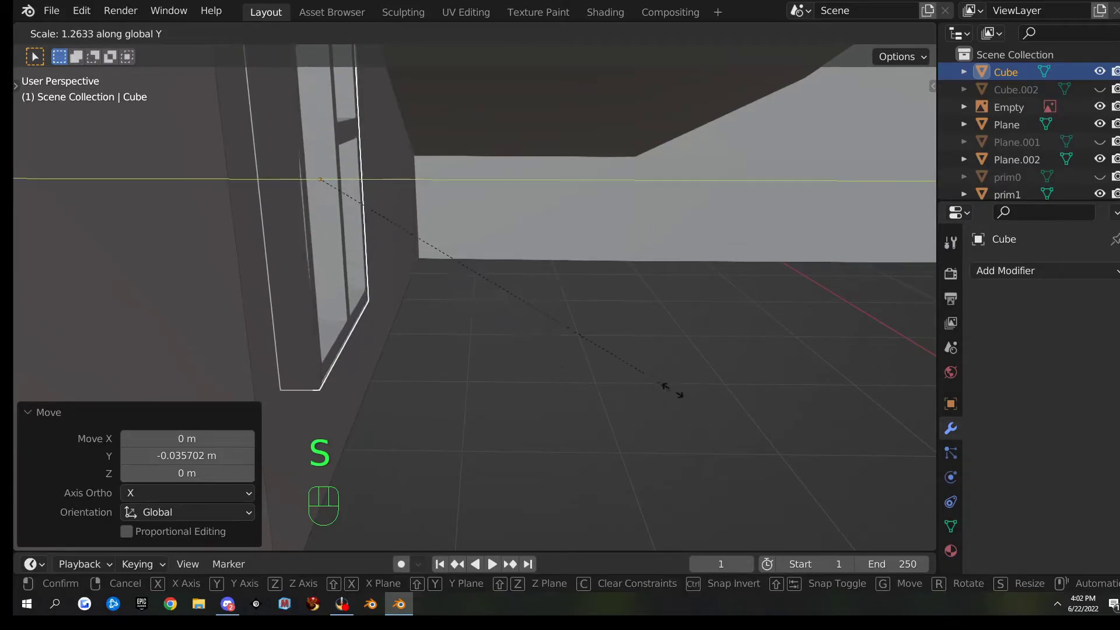
pyautogui.click(721, 394)
pyautogui.press('g')
pyautogui.press('y')
pyautogui.click(712, 393)
pyautogui.moveTo(712, 394); pyautogui.dragTo(535, 375, button='middle')
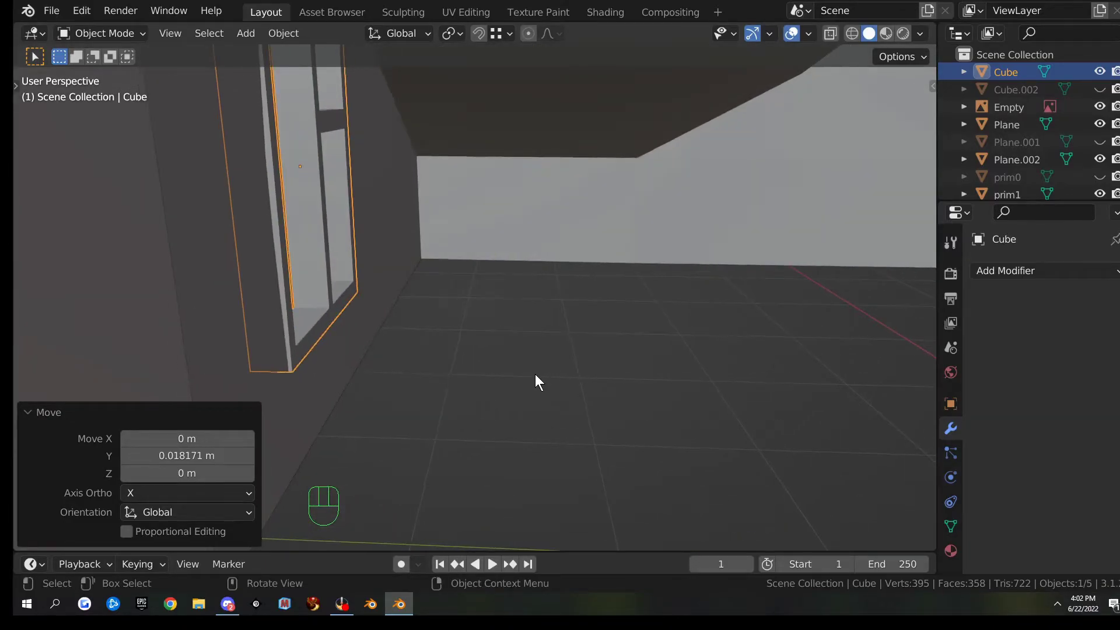
# - Move the window frame along Y to adjust how far it sits in the front wall, and deselect it
pyautogui.moveTo(285, 327); pyautogui.dragTo(491, 344, button='middle')
pyautogui.moveTo(575, 338); pyautogui.dragTo(755, 413, button='middle')
pyautogui.press('g')
pyautogui.press('y')
pyautogui.click(560, 354)
pyautogui.click(636, 390)
pyautogui.scroll(5, 690, 399)
pyautogui.keyDown('shift'); pyautogui.moveTo(689, 400); pyautogui.dragTo(601, 404, button='middle'); pyautogui.keyUp('shift')
pyautogui.scroll(3, 610, 388)
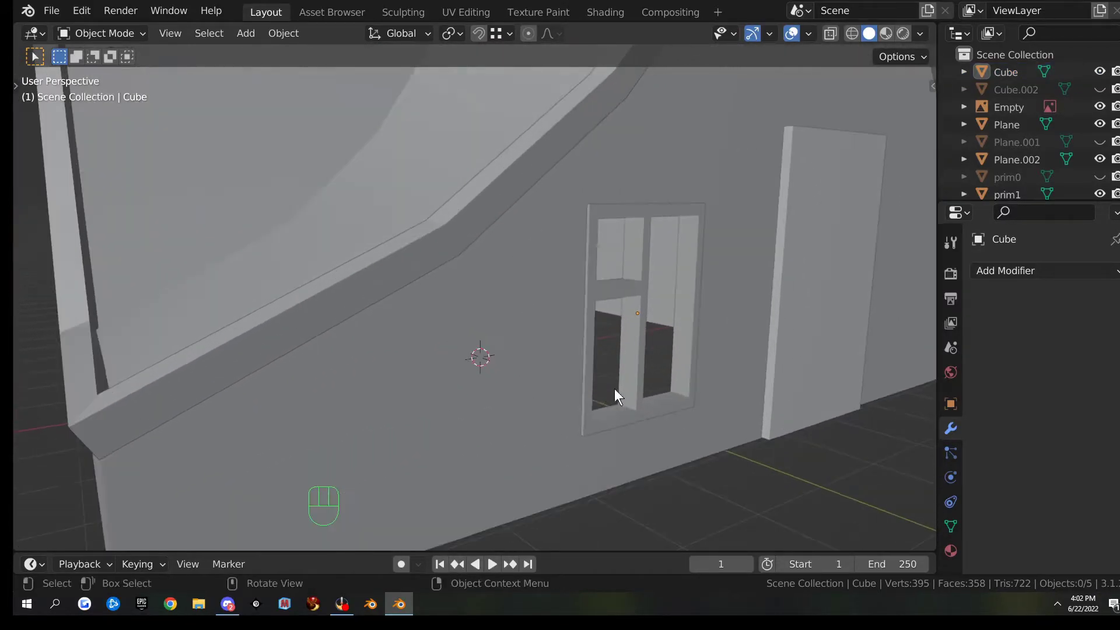
# - Scale the window frame deeper along Y and reposition it along Y within the front wall
pyautogui.click(633, 388)
pyautogui.press('s')
pyautogui.press('y')
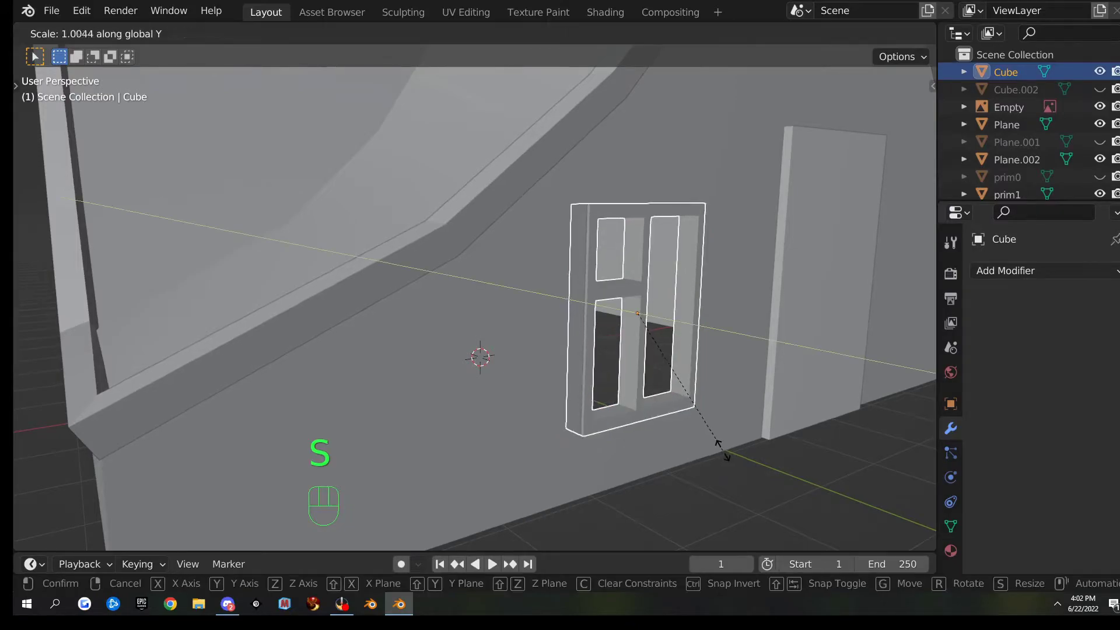
pyautogui.click(782, 465)
pyautogui.moveTo(784, 465); pyautogui.dragTo(470, 376, button='middle')
pyautogui.press('g')
pyautogui.press('y')
pyautogui.click(470, 448)
pyautogui.scroll(-5, 642, 419)
pyautogui.click(642, 465)
# - Unhide the spare cutter cube at the front window and select it
pyautogui.moveTo(781, 404); pyautogui.dragTo(539, 386, button='middle')
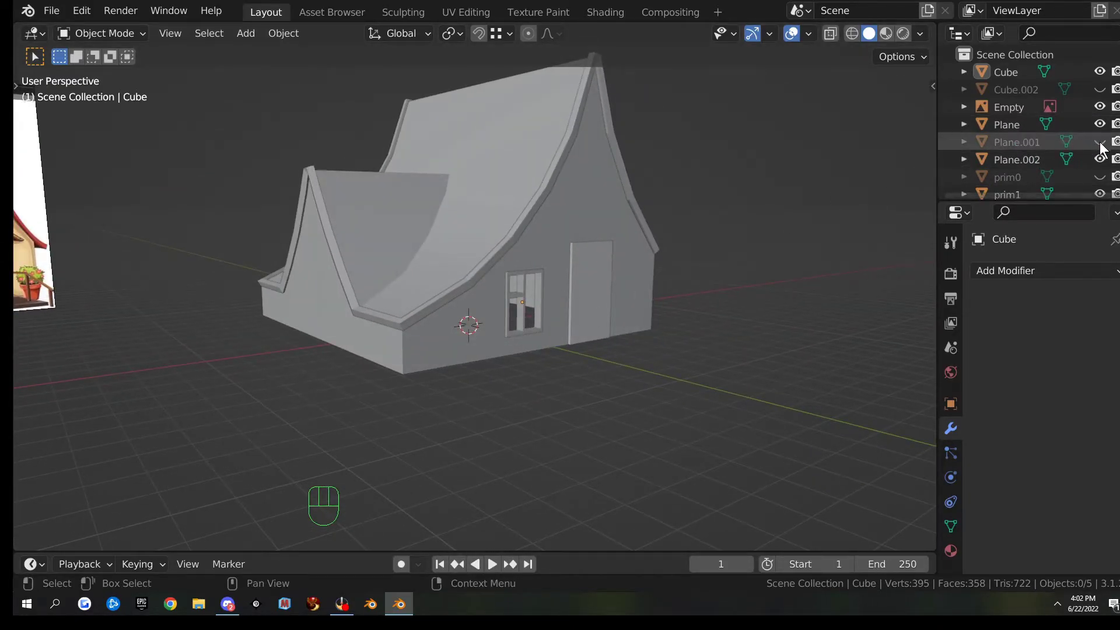
pyautogui.click(1099, 90)
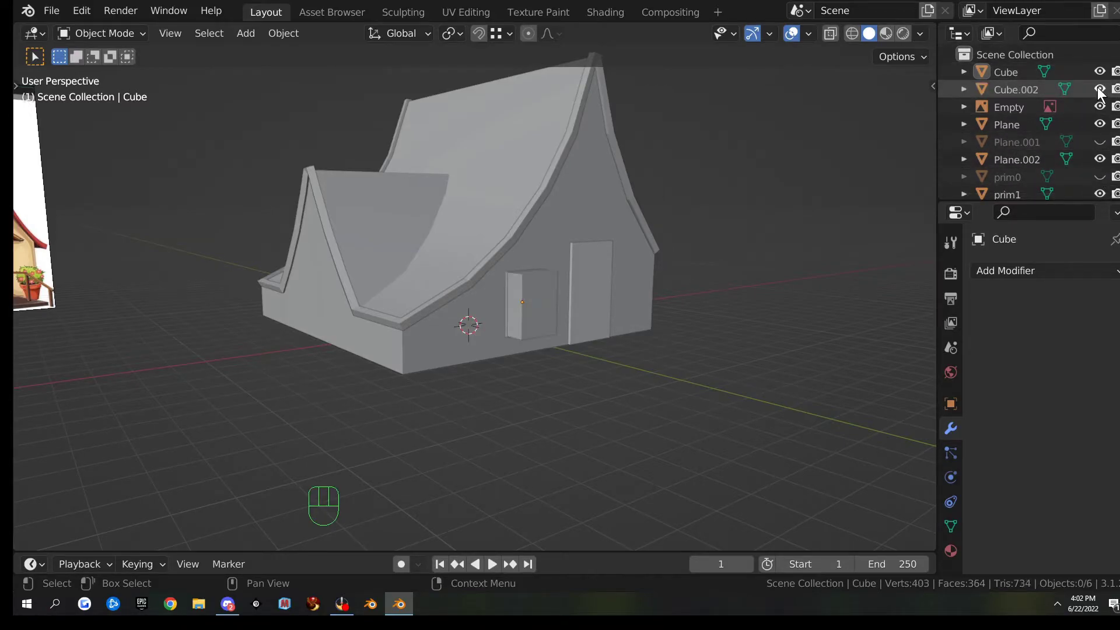
pyautogui.click(531, 320)
pyautogui.moveTo(593, 355); pyautogui.dragTo(653, 382, button='middle')
# - Try moving the spare cutter cube out in front of the cottage and duplicating it over to the side gable wall
pyautogui.press('g')
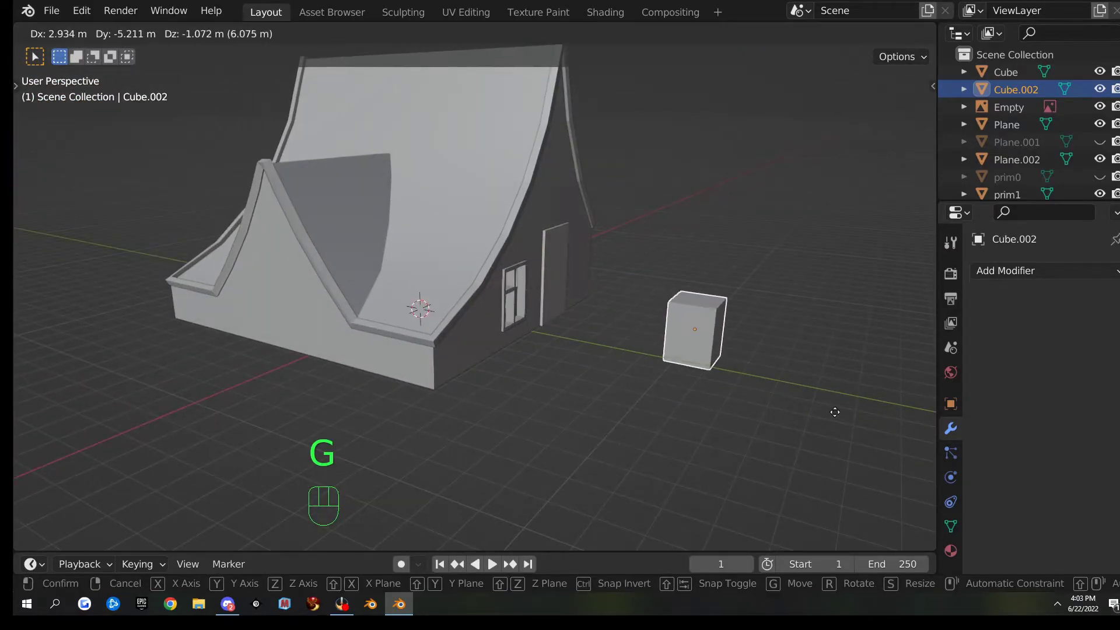
pyautogui.click(835, 411)
pyautogui.hotkey('shift', 'd')
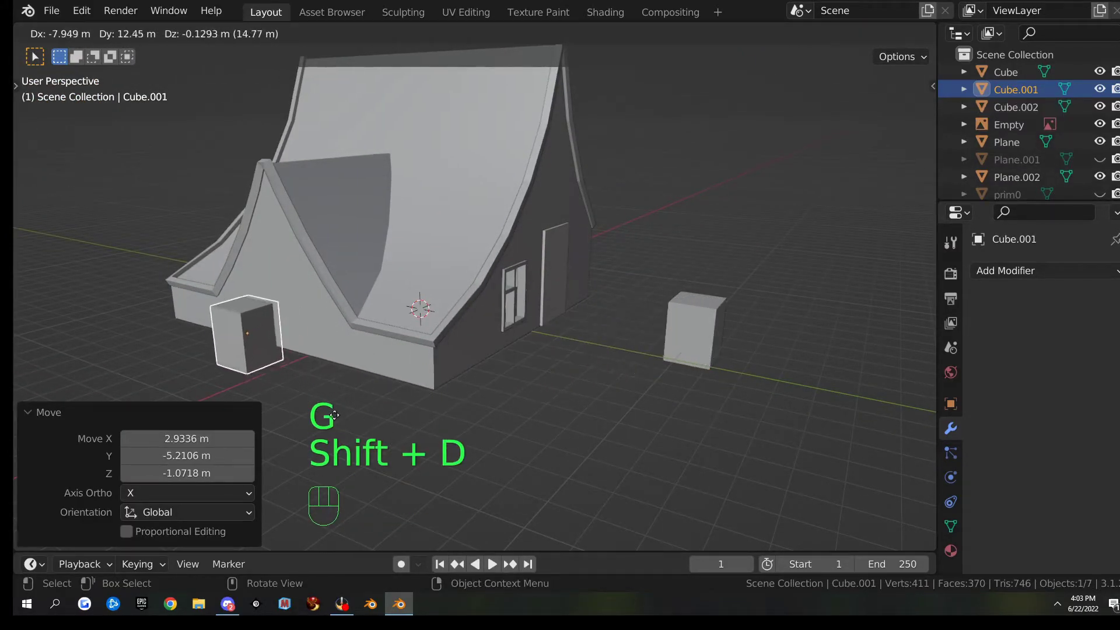
pyautogui.click(366, 382)
# - Rotate the duplicated cutter 90° about Z and position it on the side gable wall in left view
pyautogui.press('r')
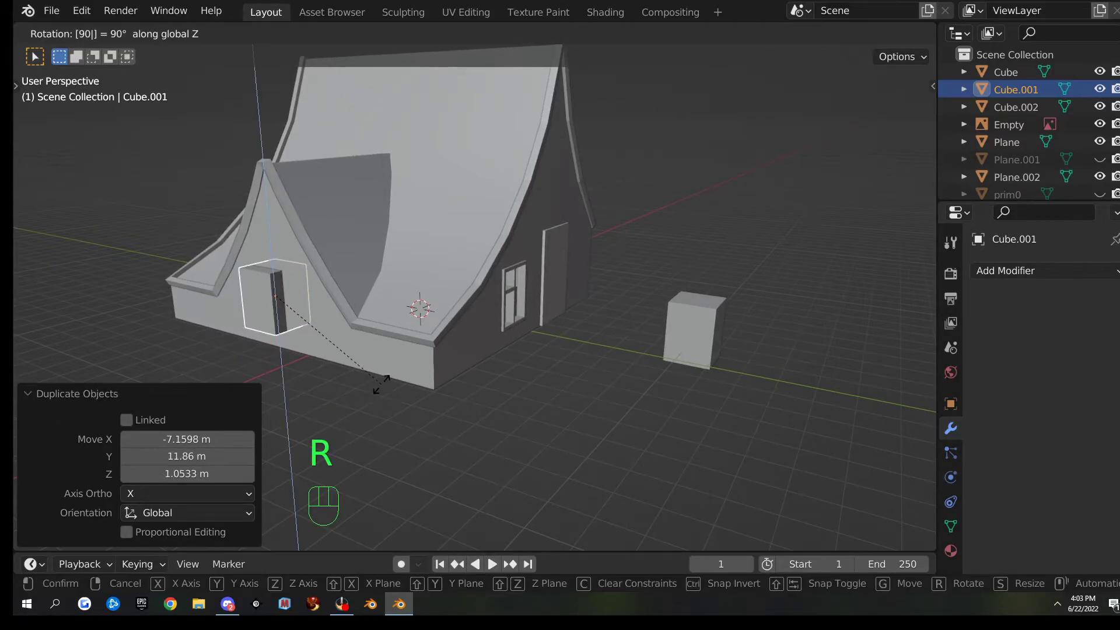
pyautogui.press('Return')
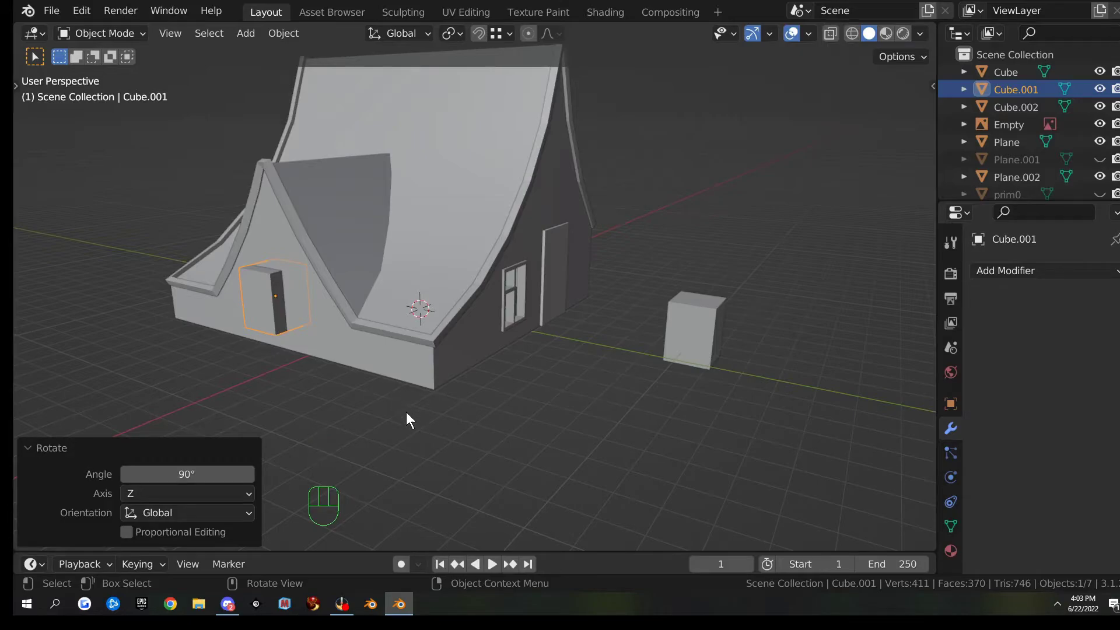
pyautogui.press('KP_3')
pyautogui.press('KP_9')
pyautogui.scroll(2, 290, 370)
pyautogui.keyDown('shift'); pyautogui.moveTo(290, 369); pyautogui.dragTo(495, 362, button='middle'); pyautogui.keyUp('shift')
pyautogui.press('g')
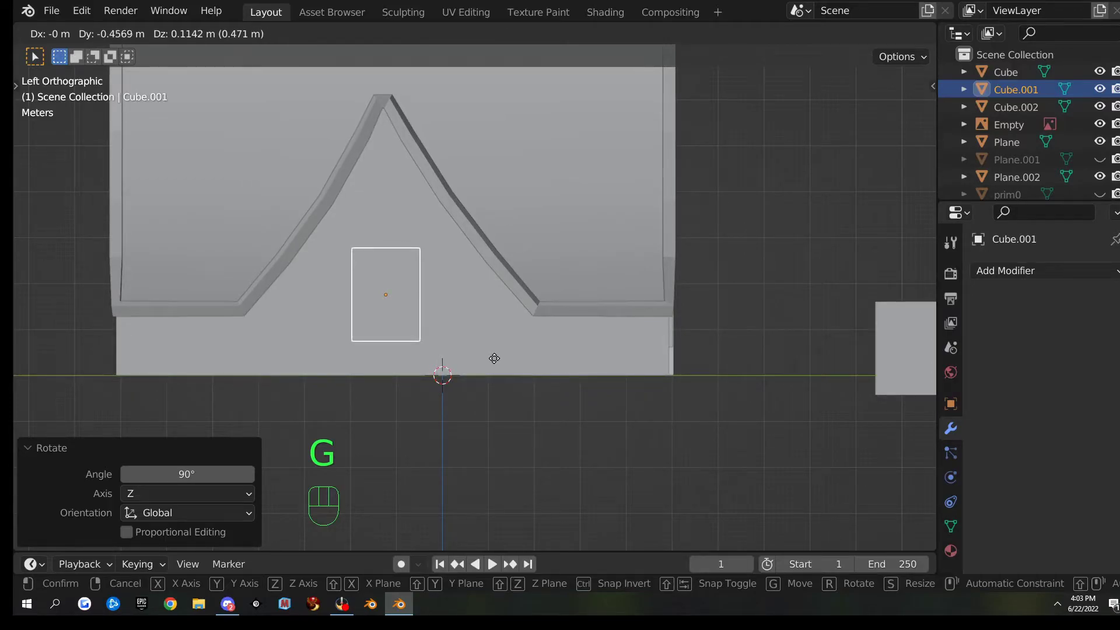
pyautogui.click(495, 358)
pyautogui.moveTo(691, 380); pyautogui.dragTo(610, 380, button='middle')
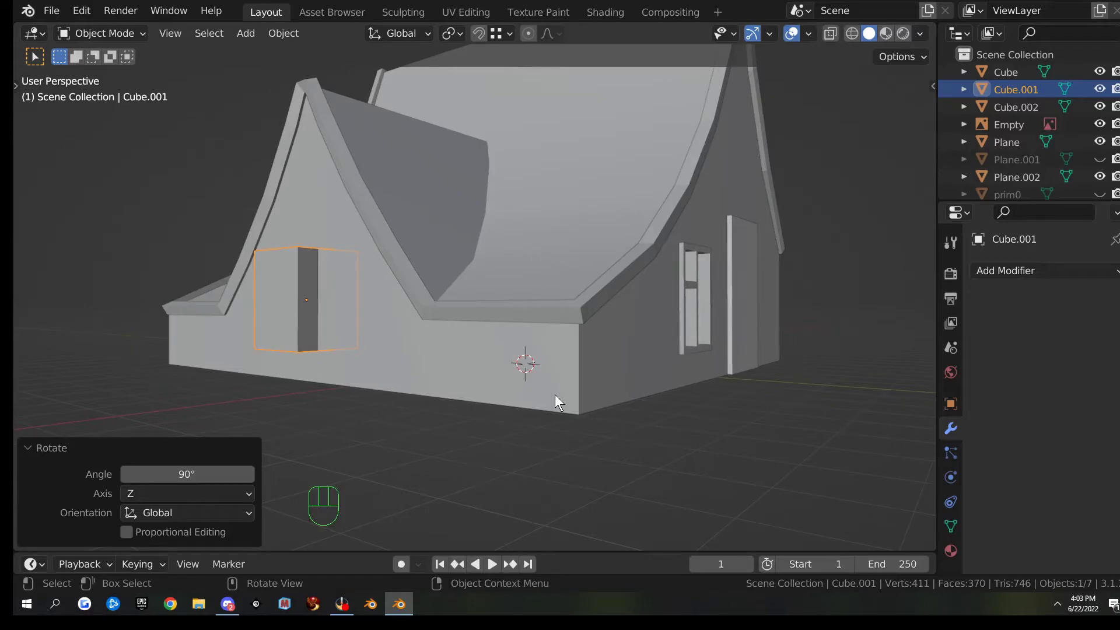
# - Undo the cutter's duplication, rotation and moves back to its place at the front window
pyautogui.hotkey('ctrl', 'z')
pyautogui.hotkey('ctrl', 'z')
pyautogui.hotkey('ctrl', 'z')
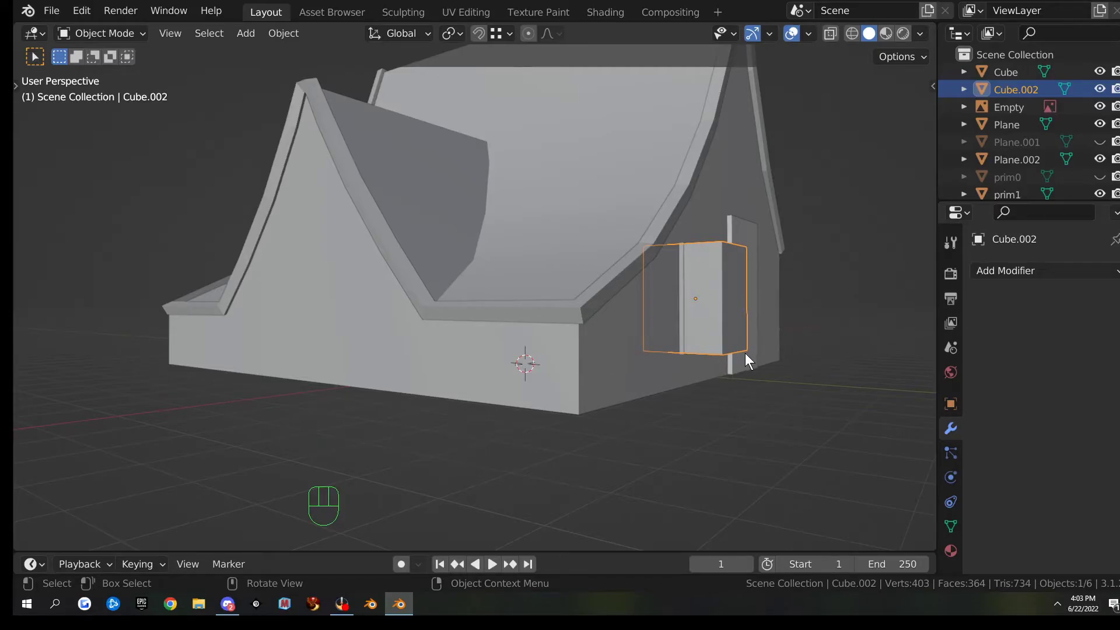
# - Duplicate the cutter cube in place and rotate the copy 90° about Z in top view
pyautogui.press('shift')
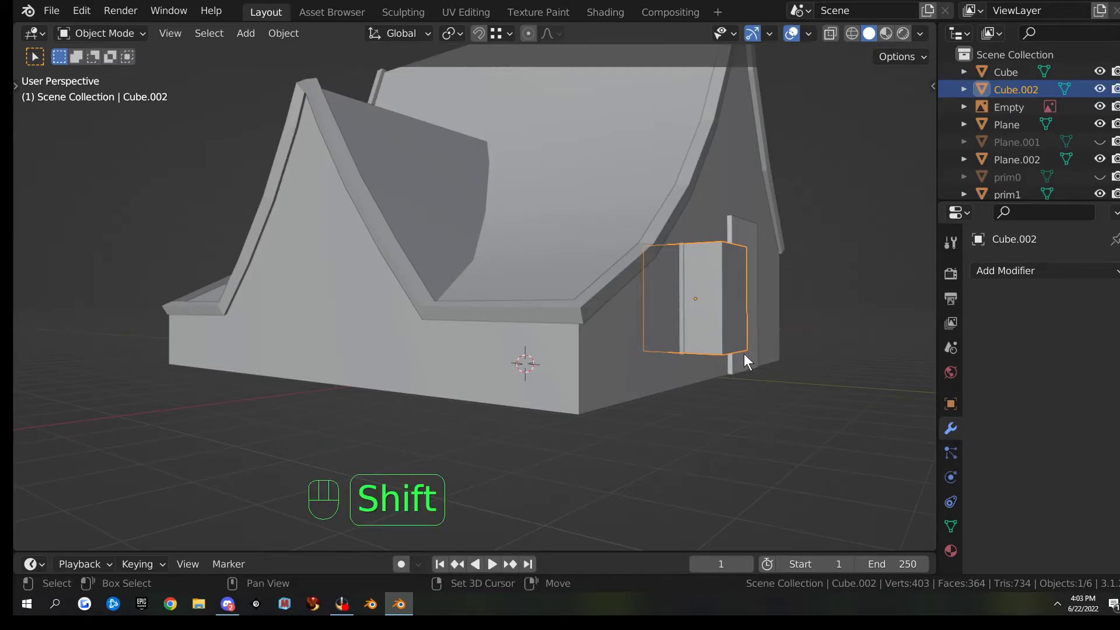
pyautogui.hotkey('shift', 'd')
pyautogui.rightClick(643, 356)
pyautogui.press('KP_7')
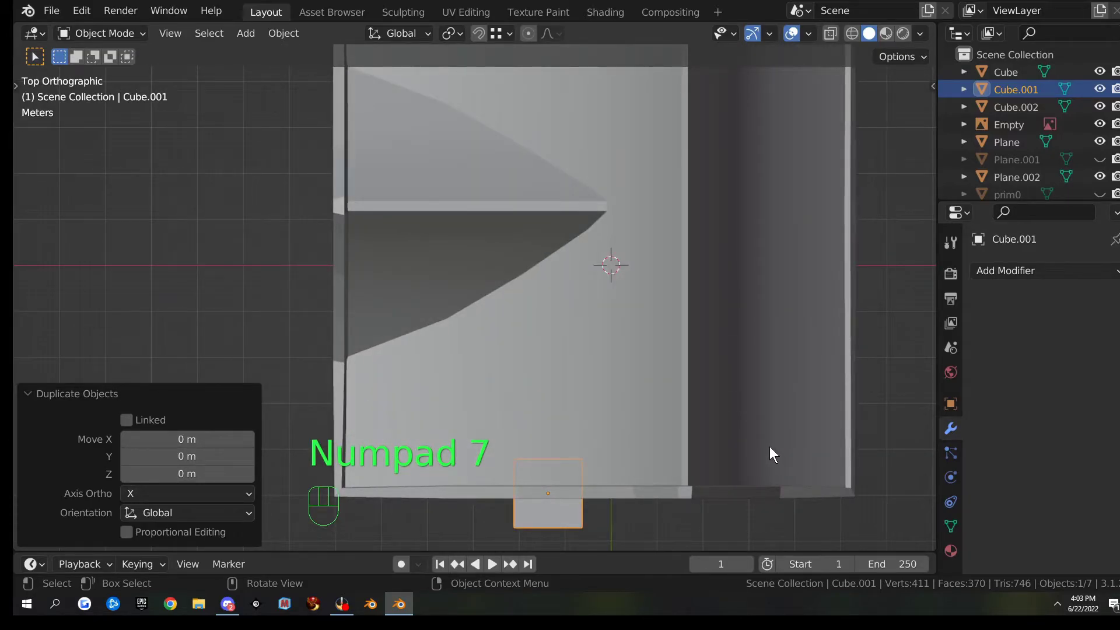
pyautogui.press('r')
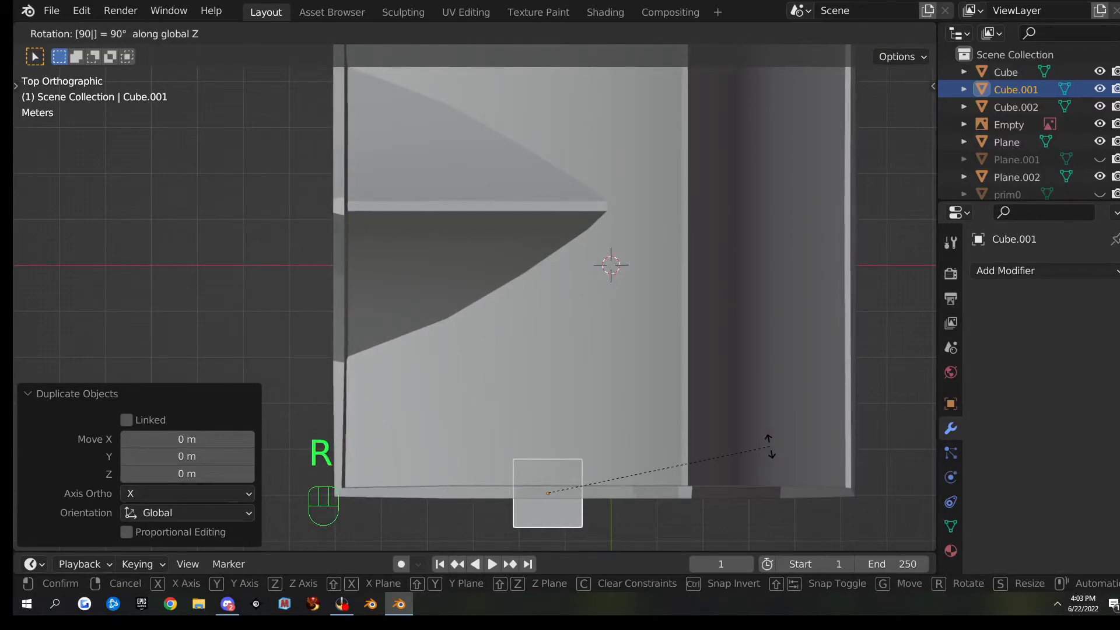
pyautogui.press('Return')
# - Move the rotated cutter about -4.557 m in X and 6.219 m in Y so it straddles the side gable wall under the peak
pyautogui.press('g')
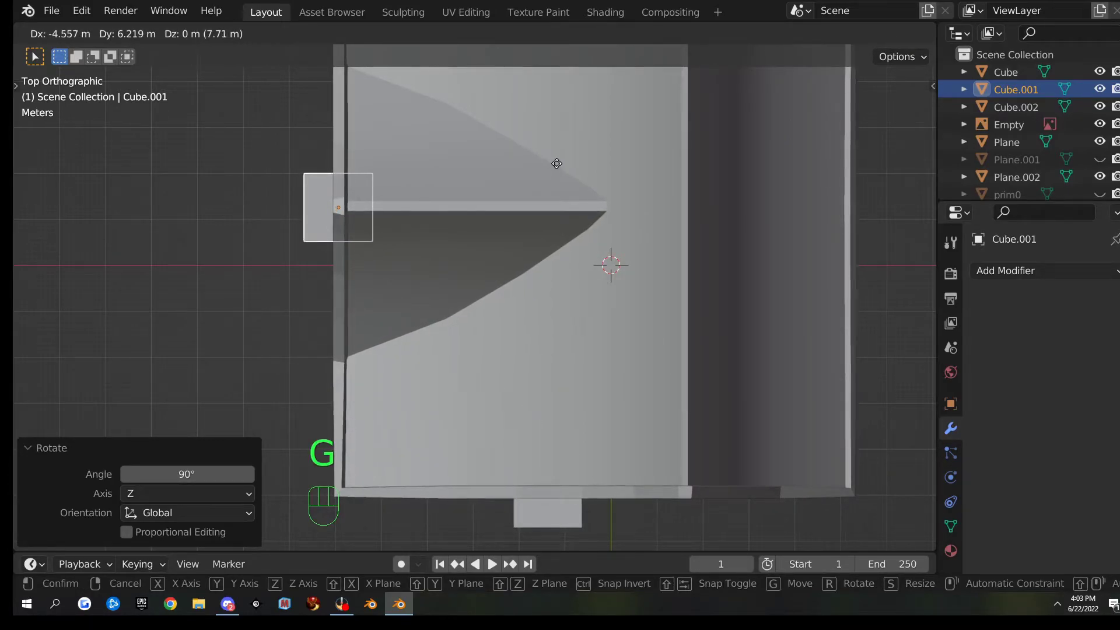
pyautogui.click(557, 164)
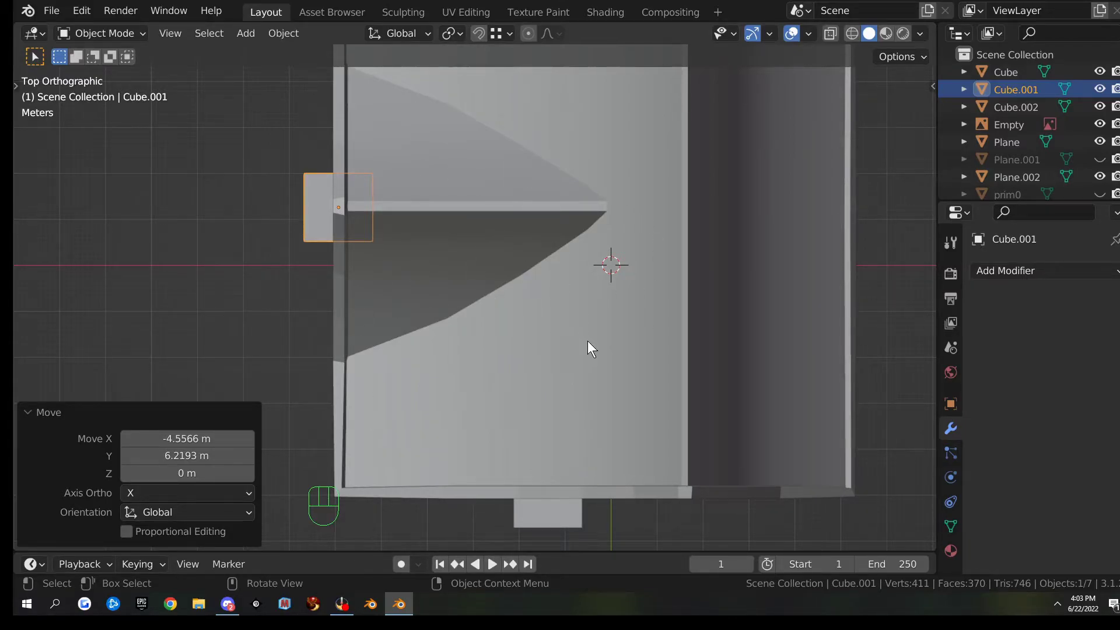
pyautogui.press('KP_3')
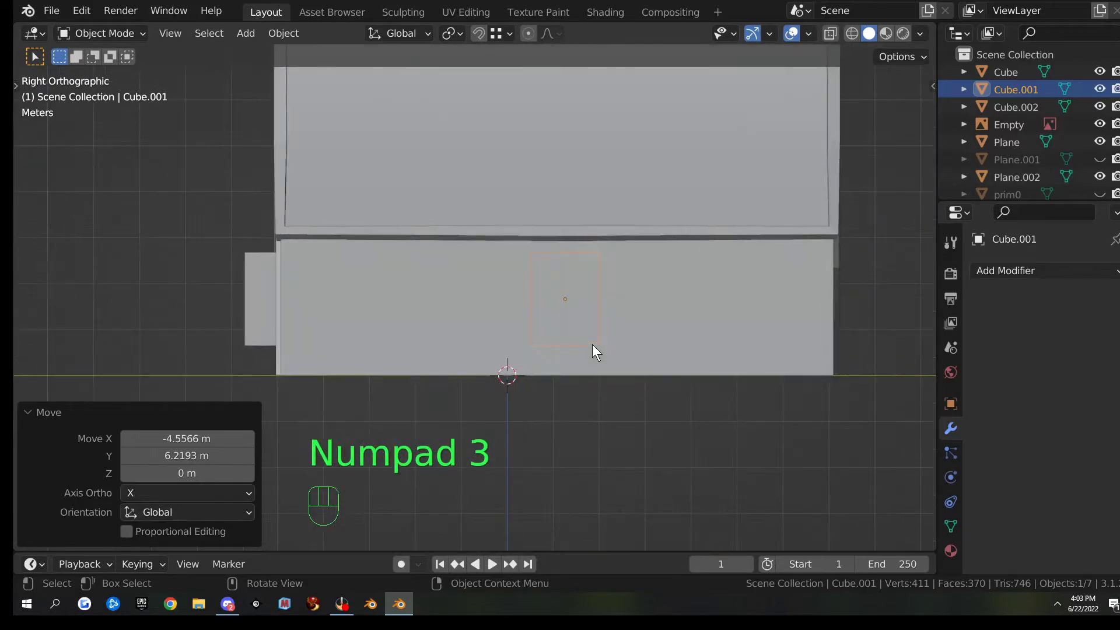
pyautogui.press('KP_9')
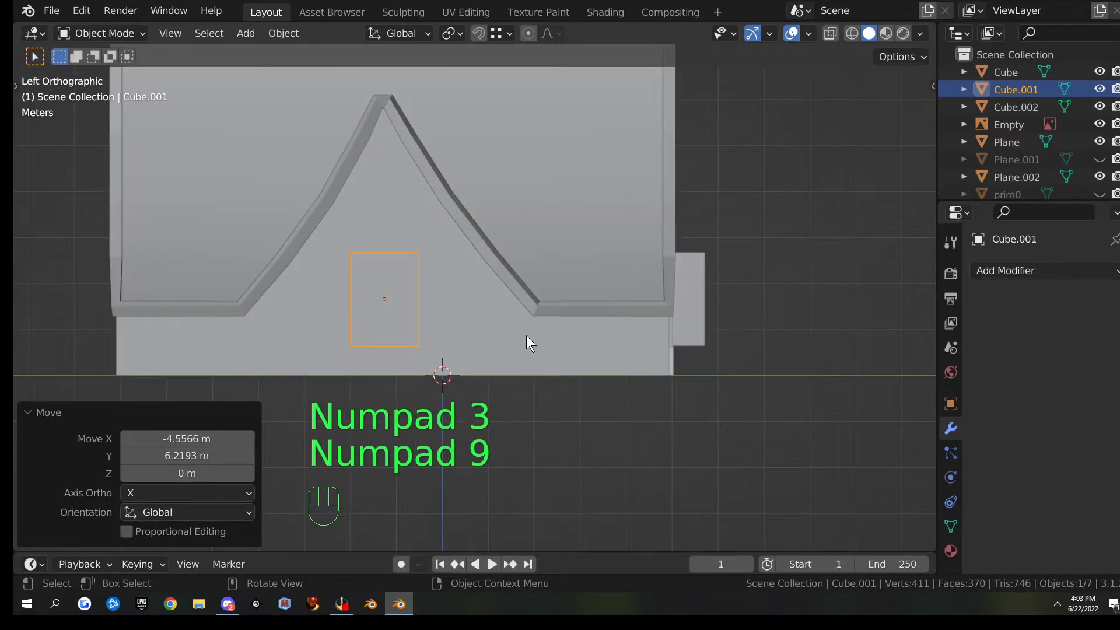
pyautogui.press('g')
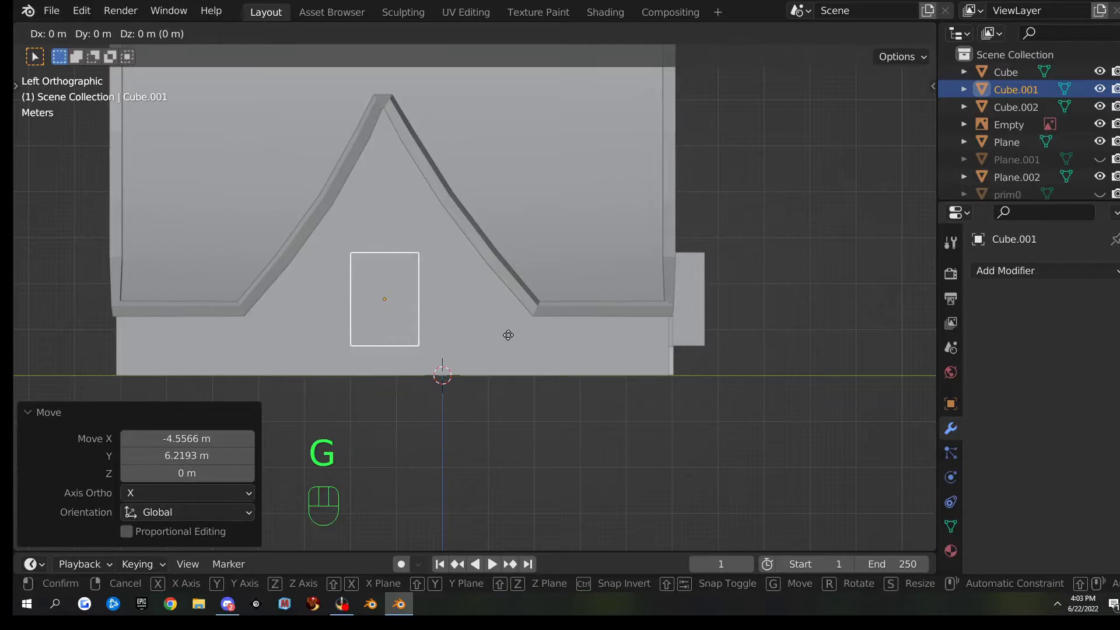
pyautogui.press('y')
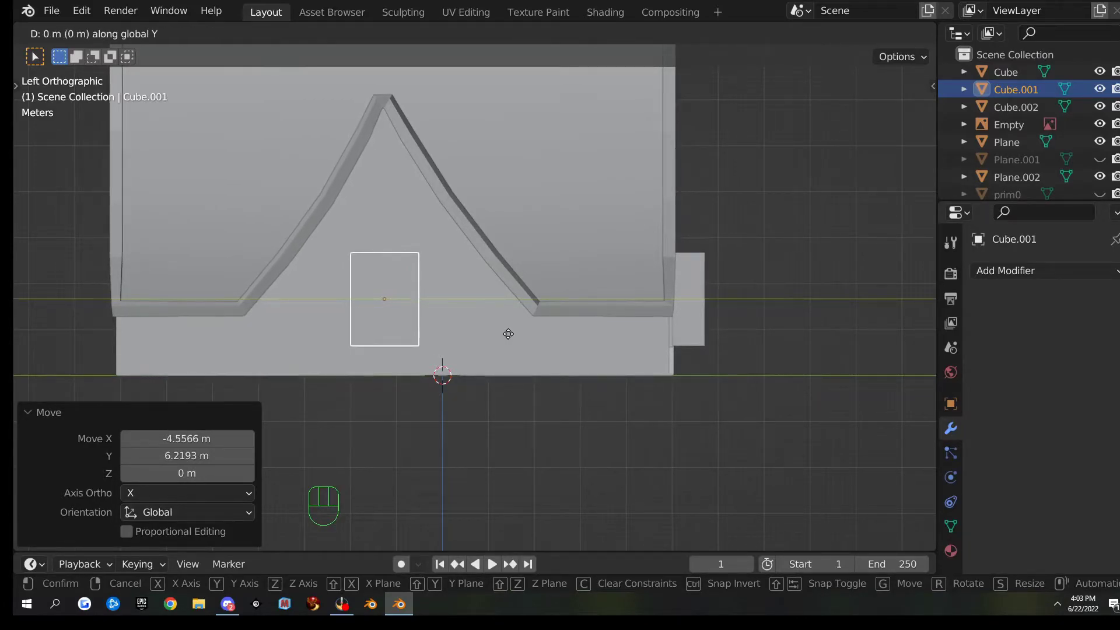
pyautogui.click(506, 334)
# - Cut the side cutter cube out of the cottage body with a Boolean difference to open the gable window hole
pyautogui.moveTo(482, 336); pyautogui.dragTo(541, 359, button='middle')
pyautogui.keyDown('shift'); pyautogui.click(550, 337); pyautogui.keyUp('shift')
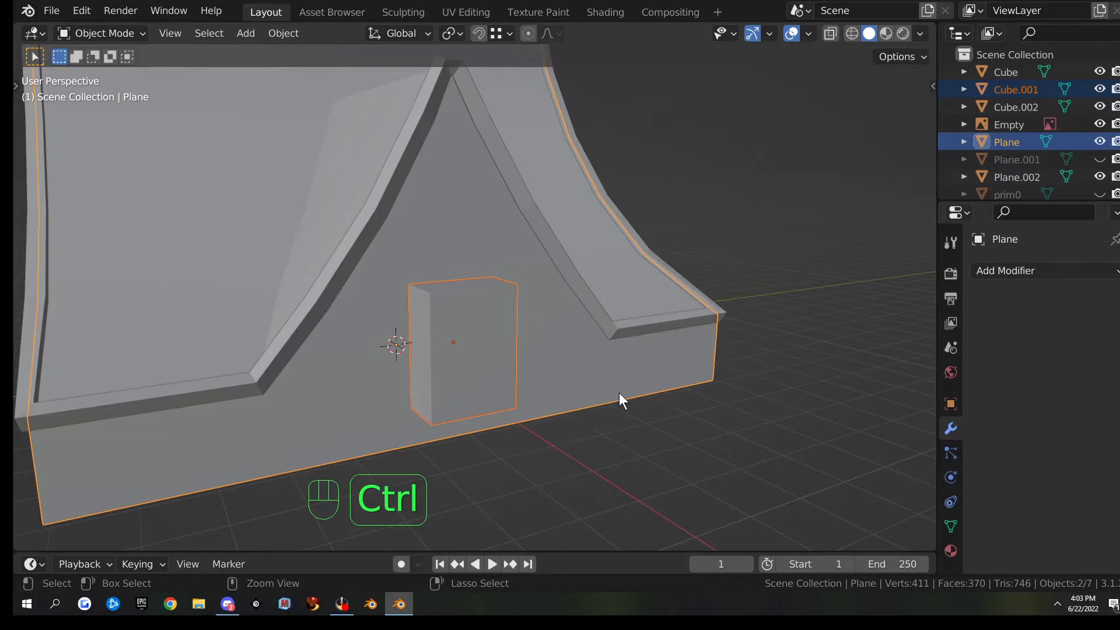
pyautogui.press('ctrl+KP_Subtract')
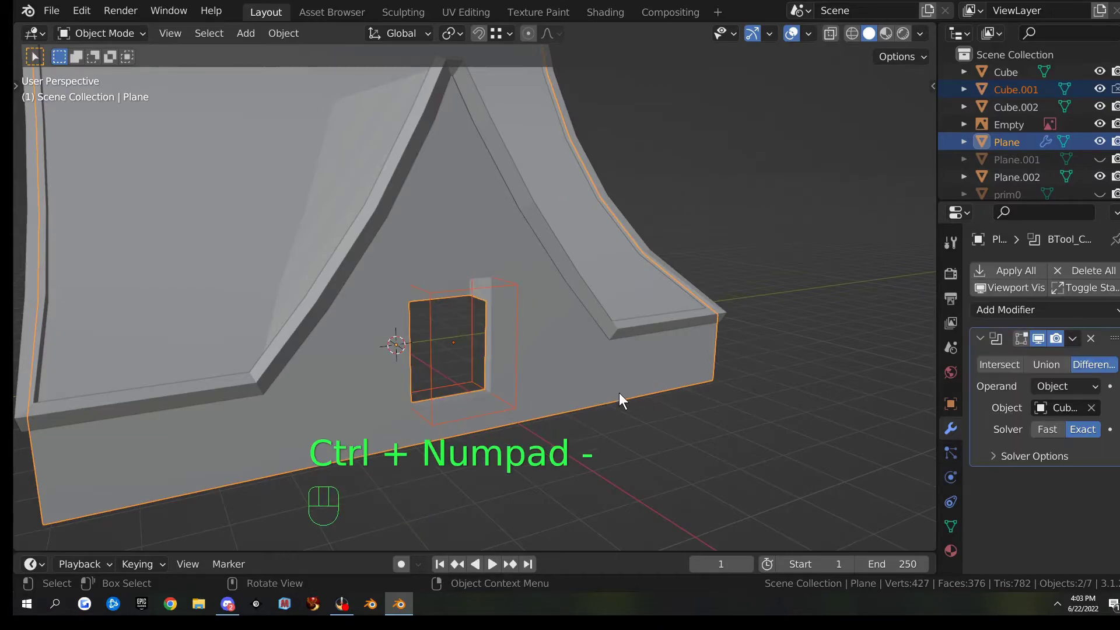
# - Apply the Boolean modifier on the cottage body and delete the side cutter cube from the gable opening
pyautogui.click(516, 359)
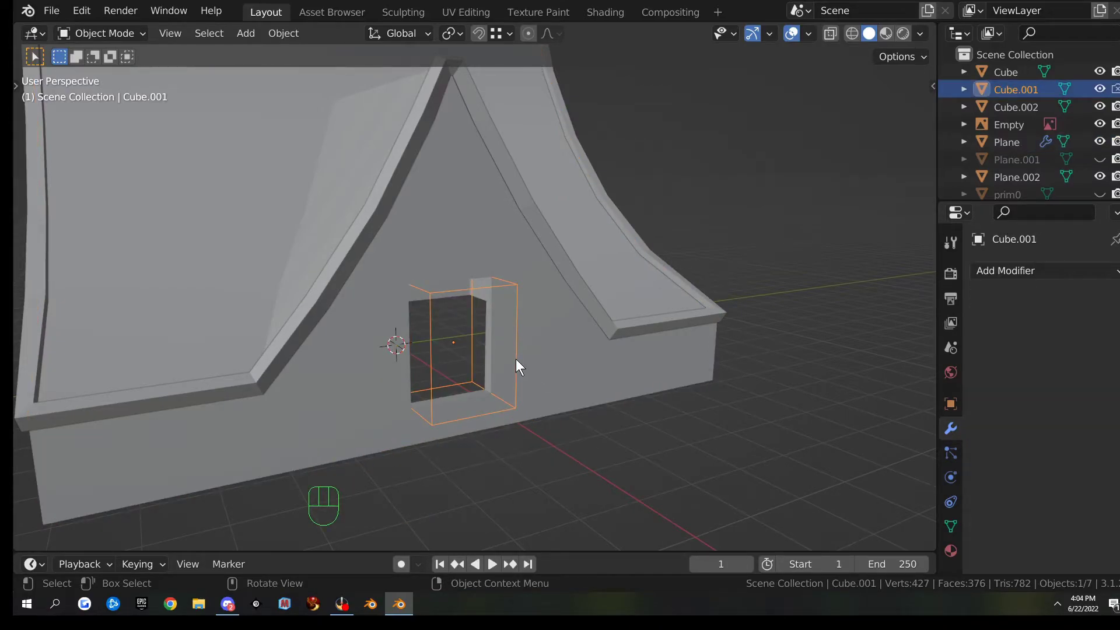
pyautogui.click(550, 340)
pyautogui.click(1071, 338)
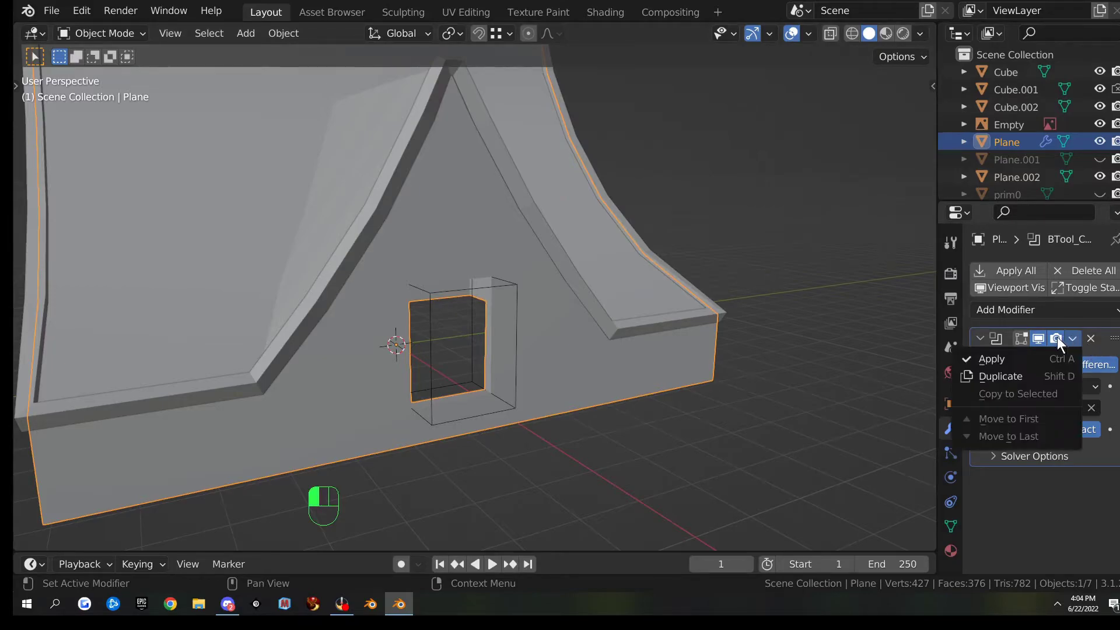
pyautogui.click(1025, 361)
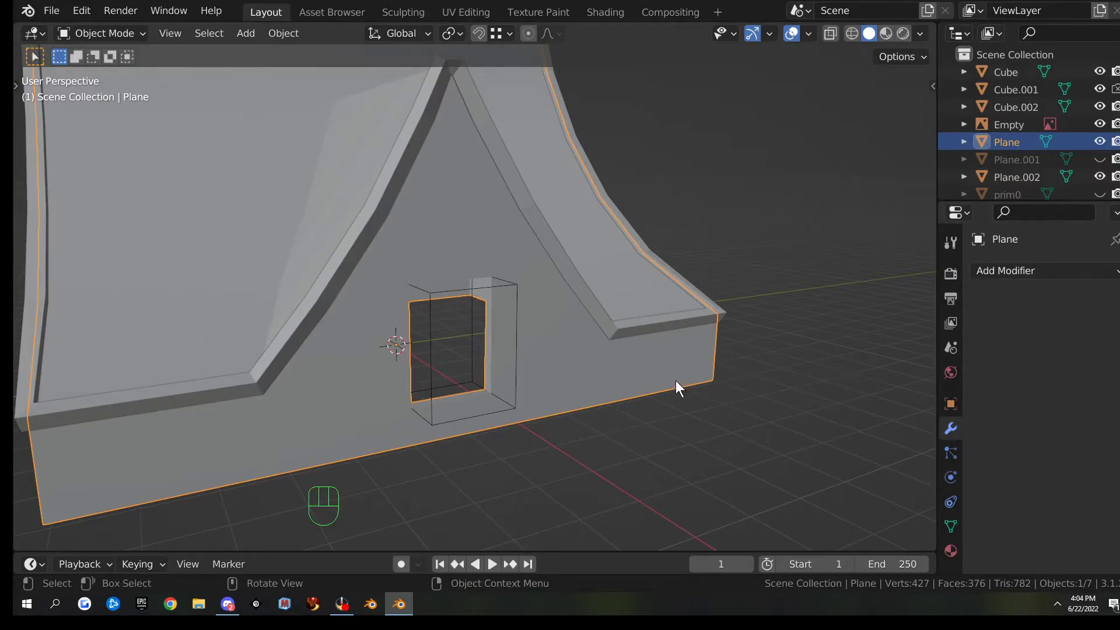
pyautogui.click(517, 346)
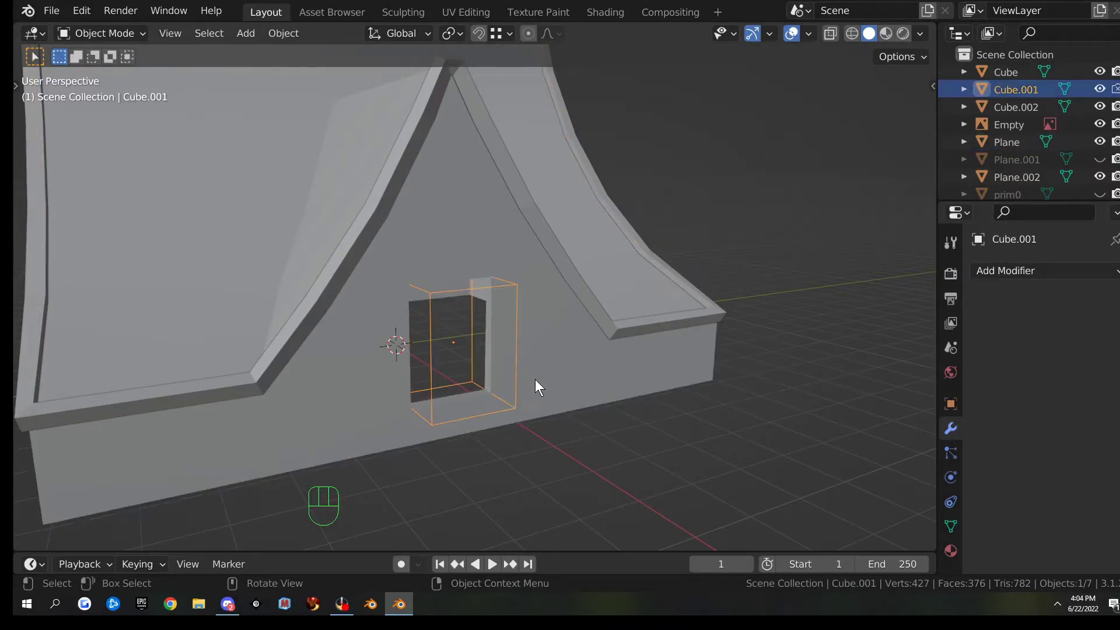
pyautogui.press('x')
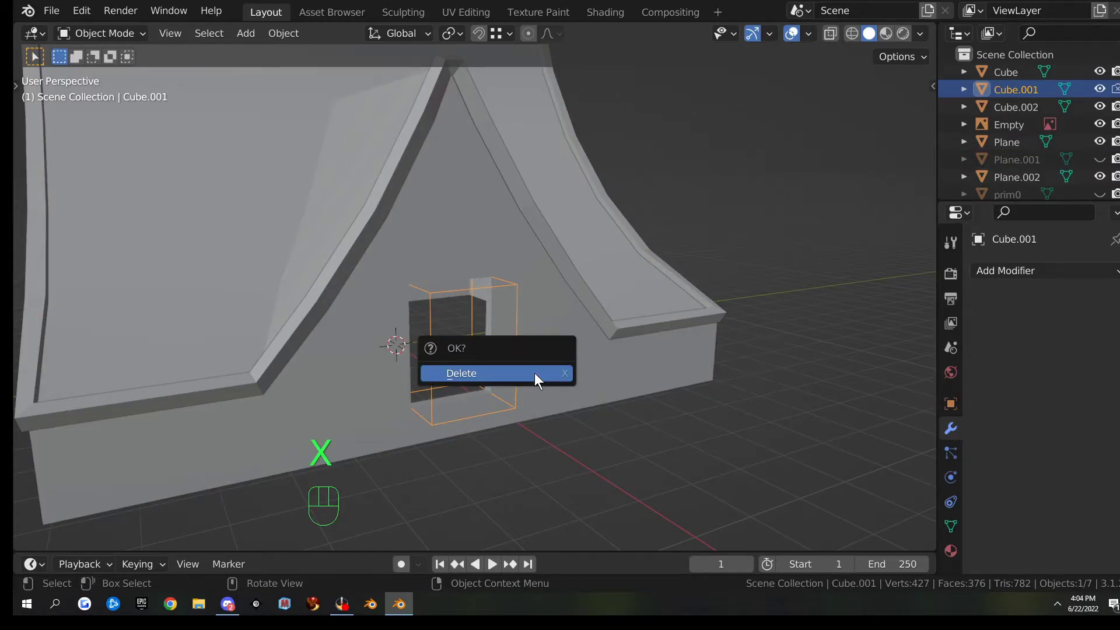
pyautogui.click(545, 378)
# - Duplicate the front window frame and place the copy at the side gable wall, about -4.671 m in X and 5.953 m in Y
pyautogui.moveTo(554, 384); pyautogui.dragTo(631, 347, button='middle')
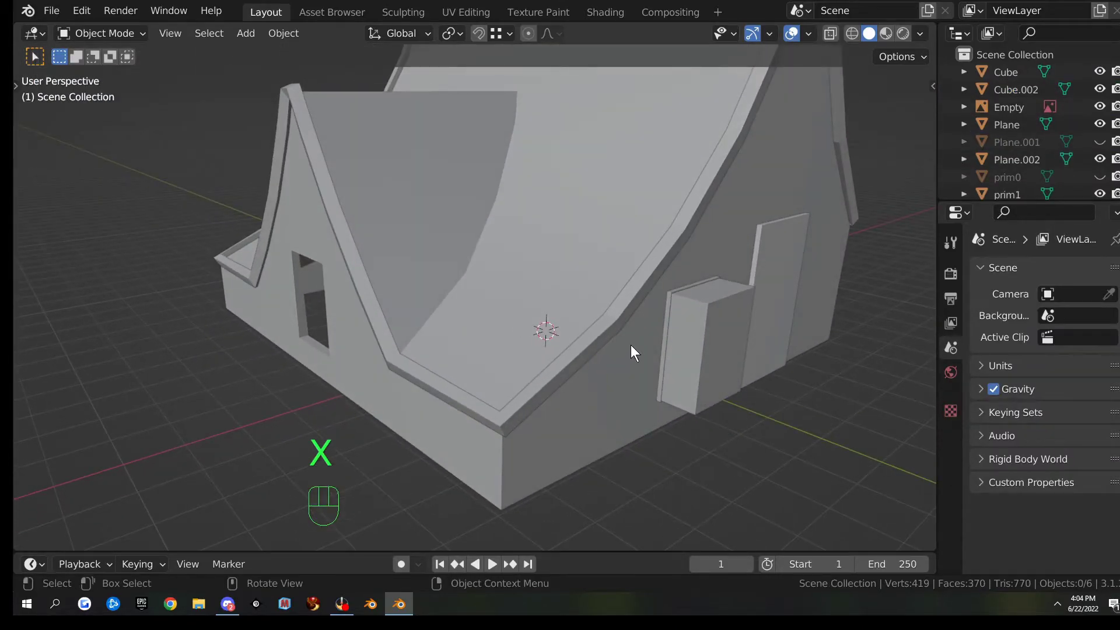
pyautogui.click(669, 312)
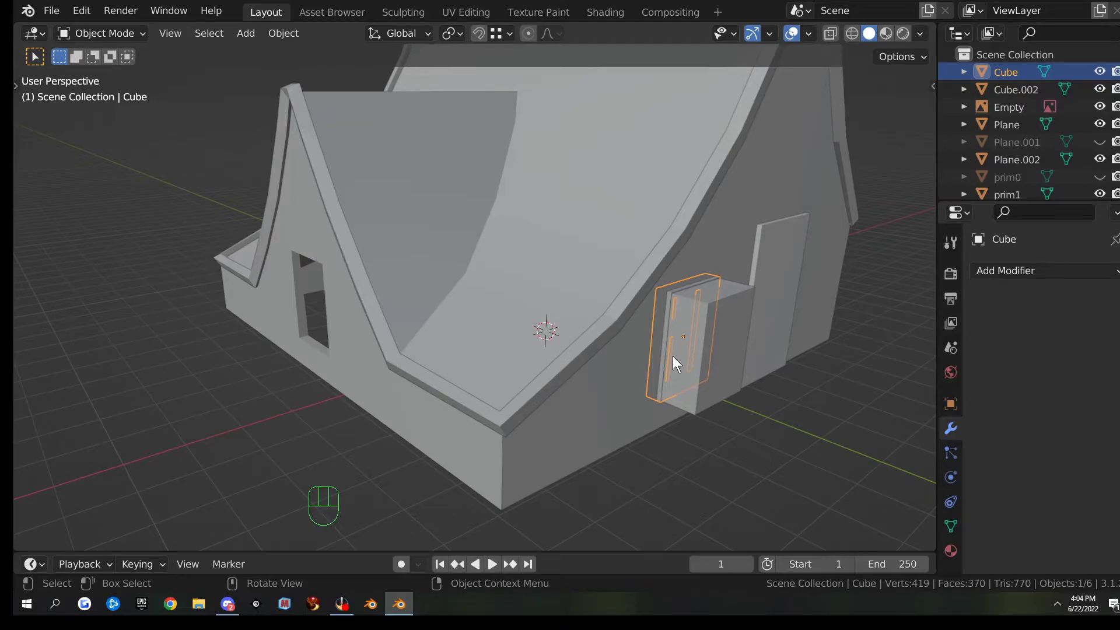
pyautogui.press('KP_7')
pyautogui.hotkey('shift', 'd')
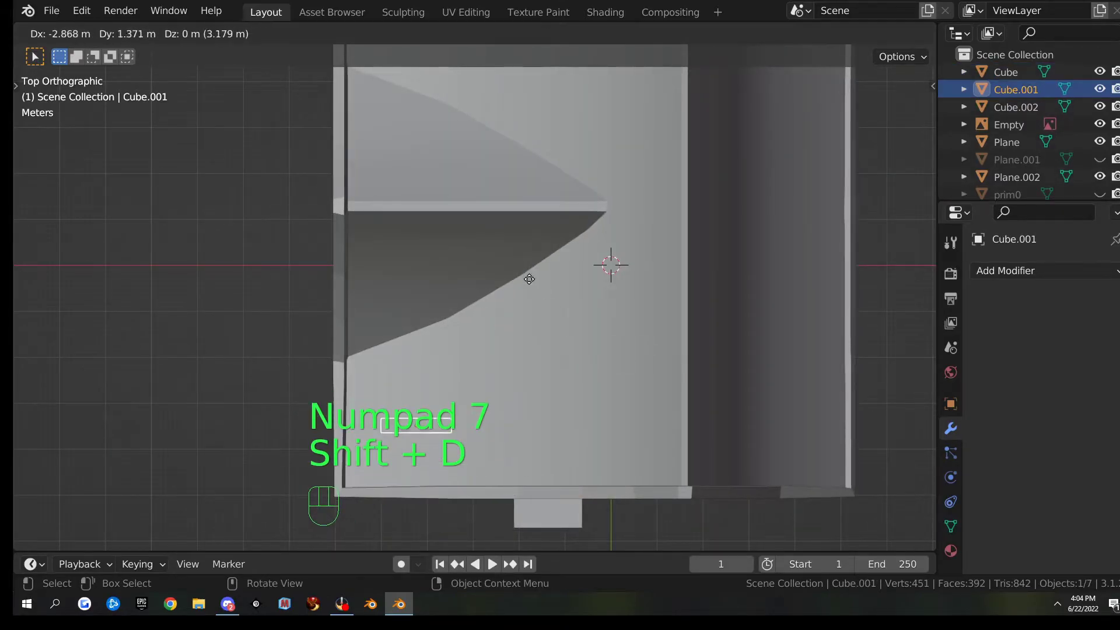
pyautogui.click(452, 76)
# - Rotate the copied window frame 90° about Z to align it with the side gable wall
pyautogui.press('r')
pyautogui.press('z')
pyautogui.rightClick(538, 257)
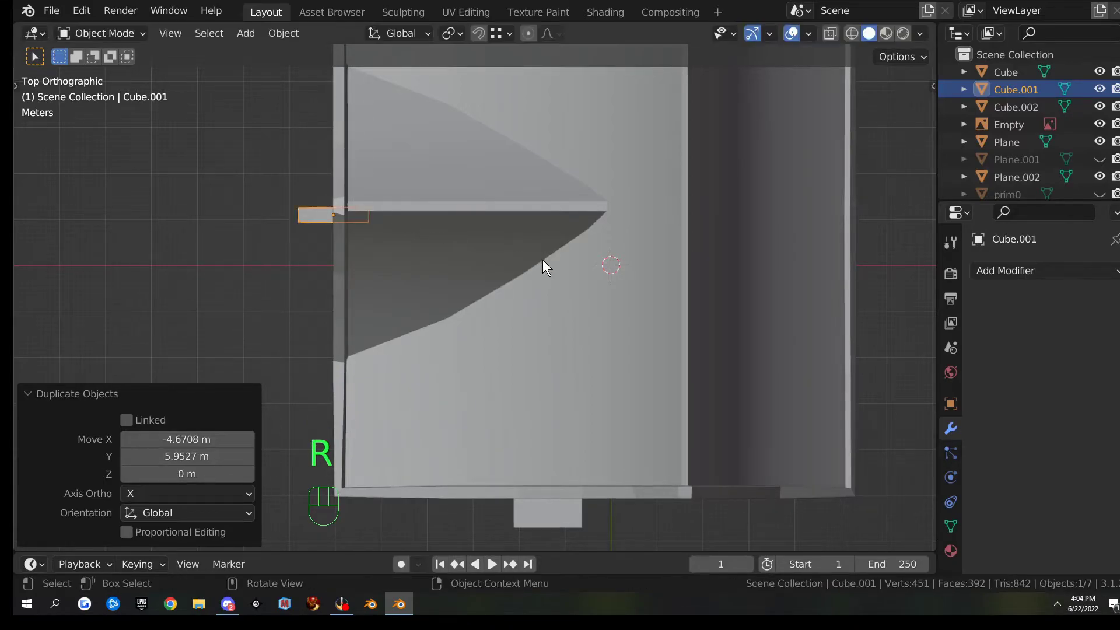
pyautogui.press('r')
pyautogui.press('z')
pyautogui.click(525, 313)
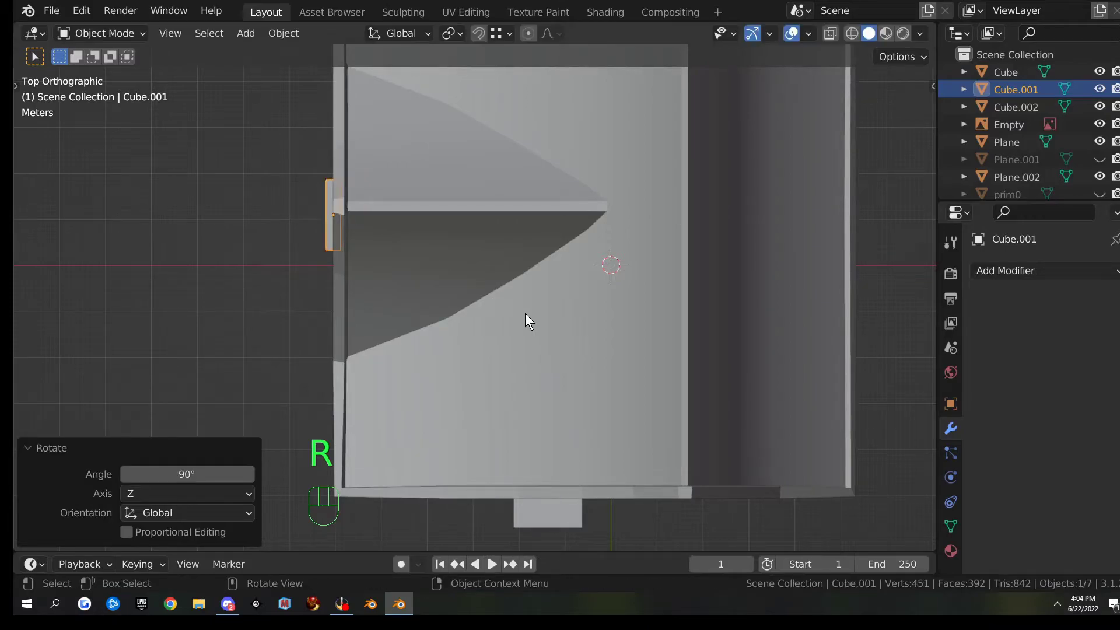
# - Shift the copied window frame along X and about 0.177 m along Y to line it up with the gable opening
pyautogui.press('KP_3')
pyautogui.press('KP_9')
pyautogui.scroll(2, 501, 315)
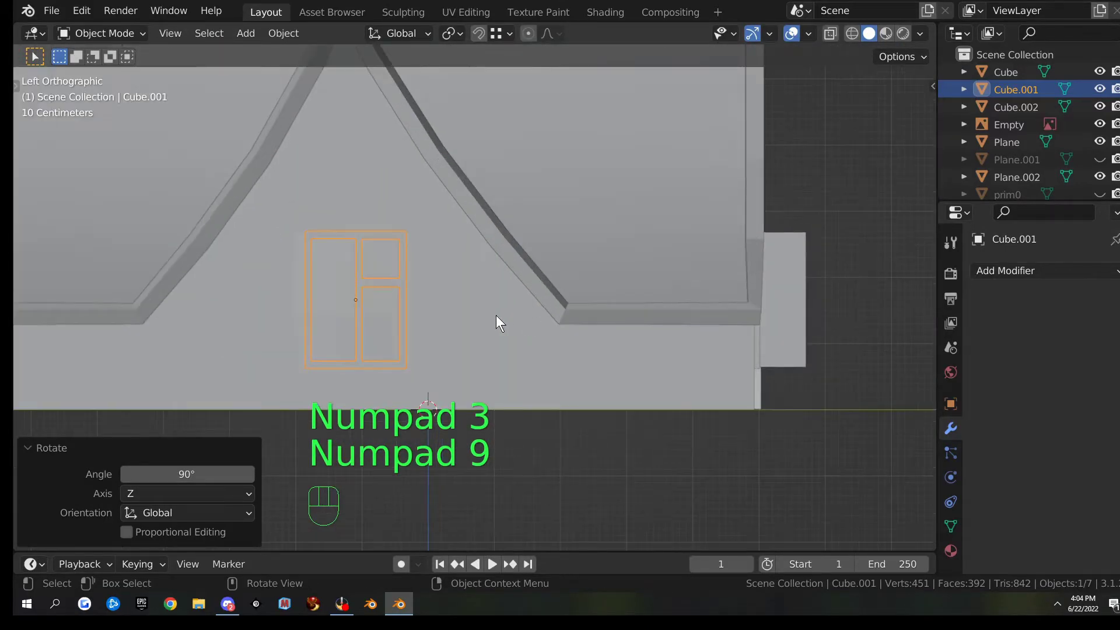
pyautogui.moveTo(488, 306); pyautogui.dragTo(505, 317, button='middle')
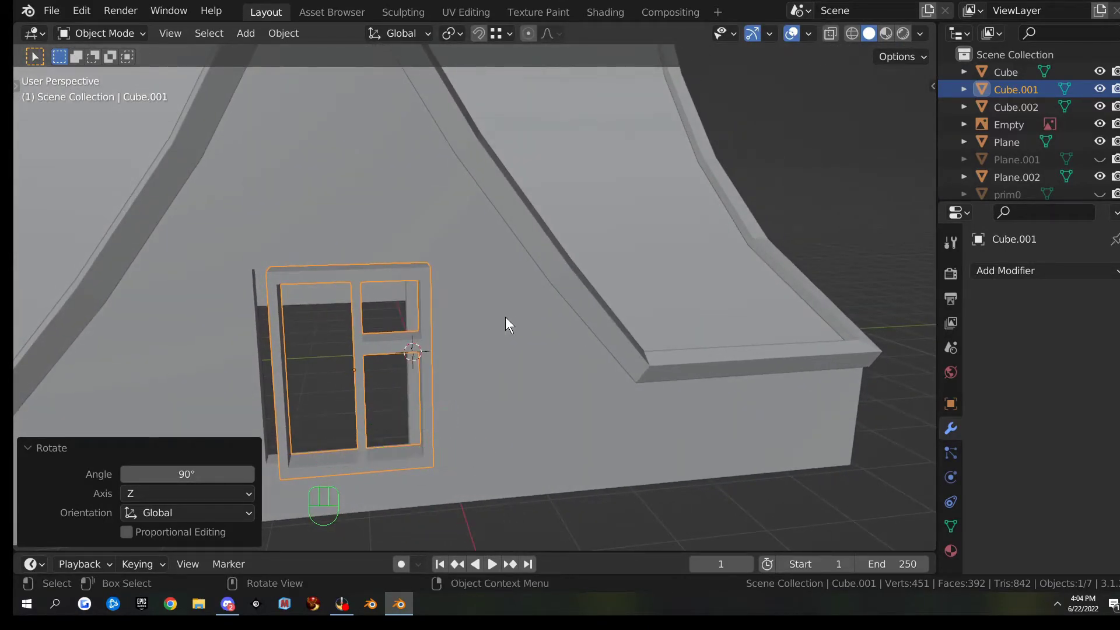
pyautogui.press('g')
pyautogui.press('x')
pyautogui.click(493, 320)
pyautogui.press('g')
pyautogui.press('y')
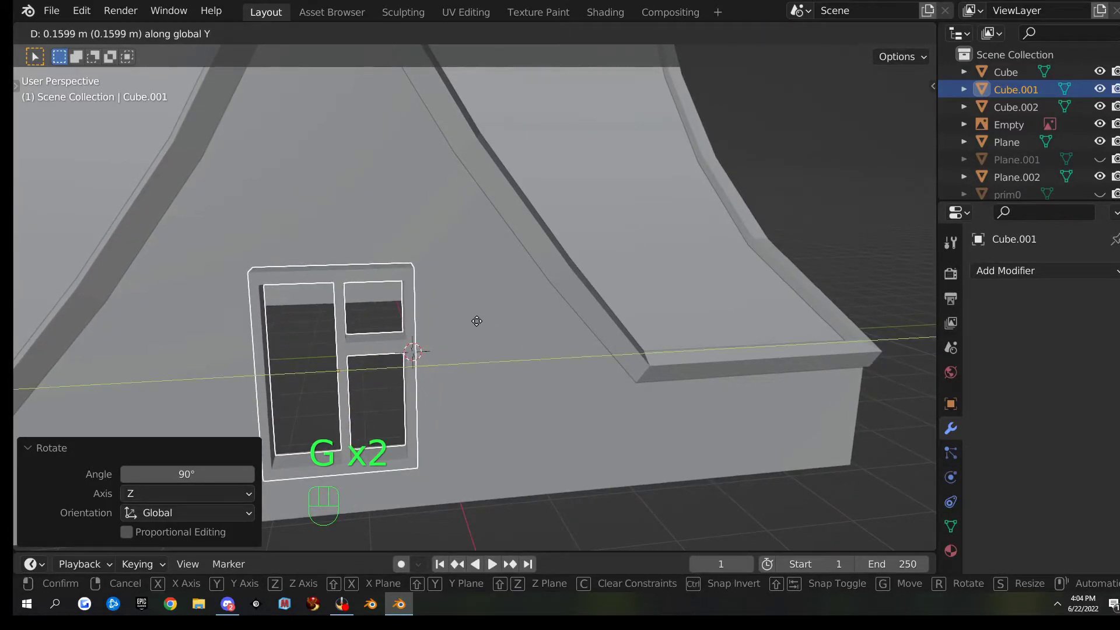
pyautogui.click(476, 321)
# - Fine-tune the gable window frame along X, checking from inside and outside, so it sits within the wall's thickness
pyautogui.moveTo(475, 321); pyautogui.dragTo(645, 352, button='middle')
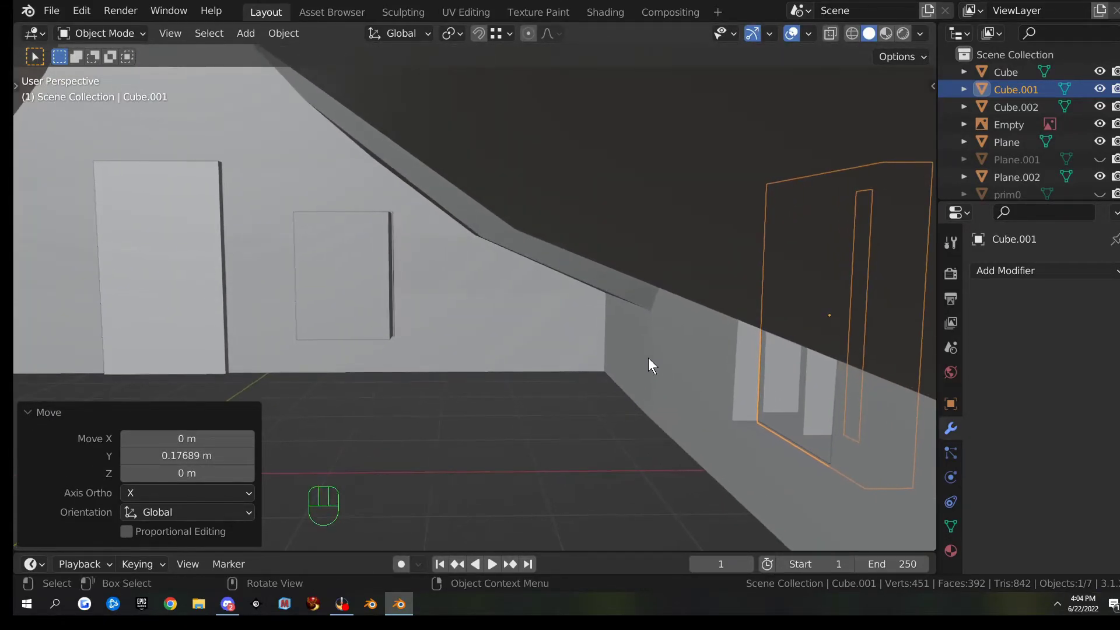
pyautogui.press('g')
pyautogui.press('x')
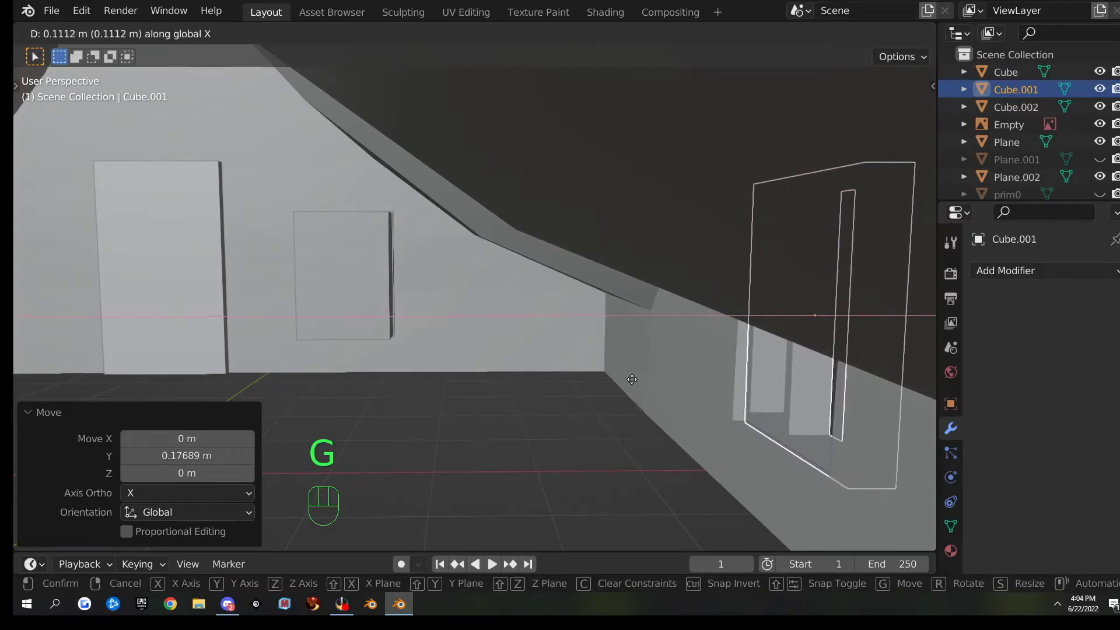
pyautogui.click(618, 382)
pyautogui.moveTo(619, 383); pyautogui.dragTo(291, 255, button='middle')
pyautogui.press('g')
pyautogui.press('x')
pyautogui.click(609, 383)
pyautogui.press('g')
pyautogui.press('x')
pyautogui.click(646, 386)
pyautogui.scroll(-10, 643, 380)
pyautogui.click(626, 397)
# - Duplicate the front window cutter cube and move the copy about 11.899 m along Y to the back wall
pyautogui.scroll(-8, 259, 323)
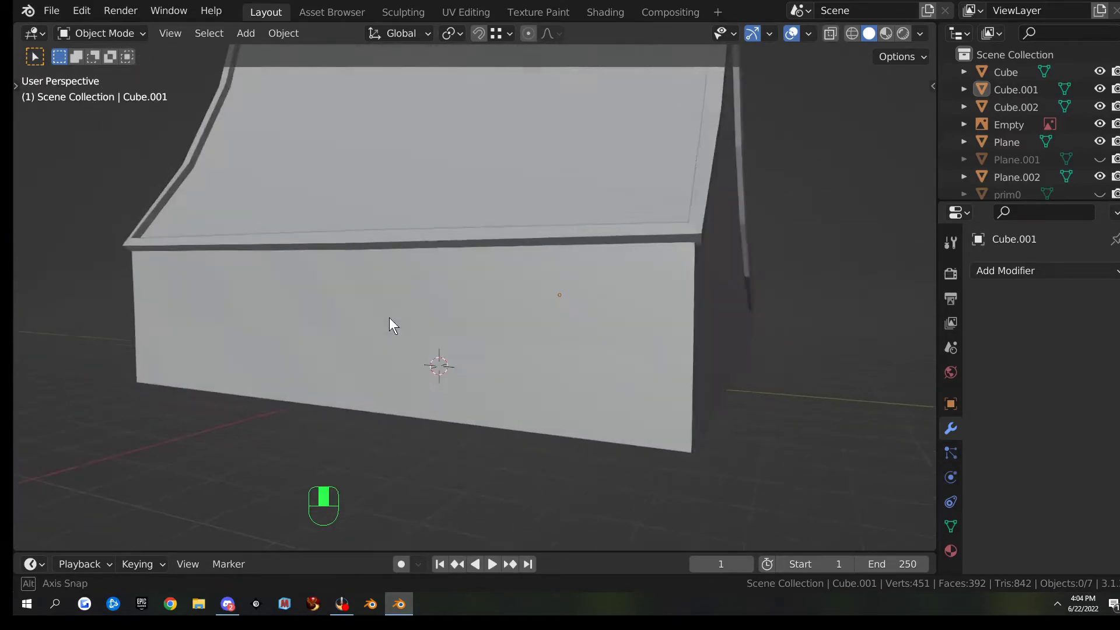
pyautogui.moveTo(383, 330); pyautogui.dragTo(622, 341, button='middle')
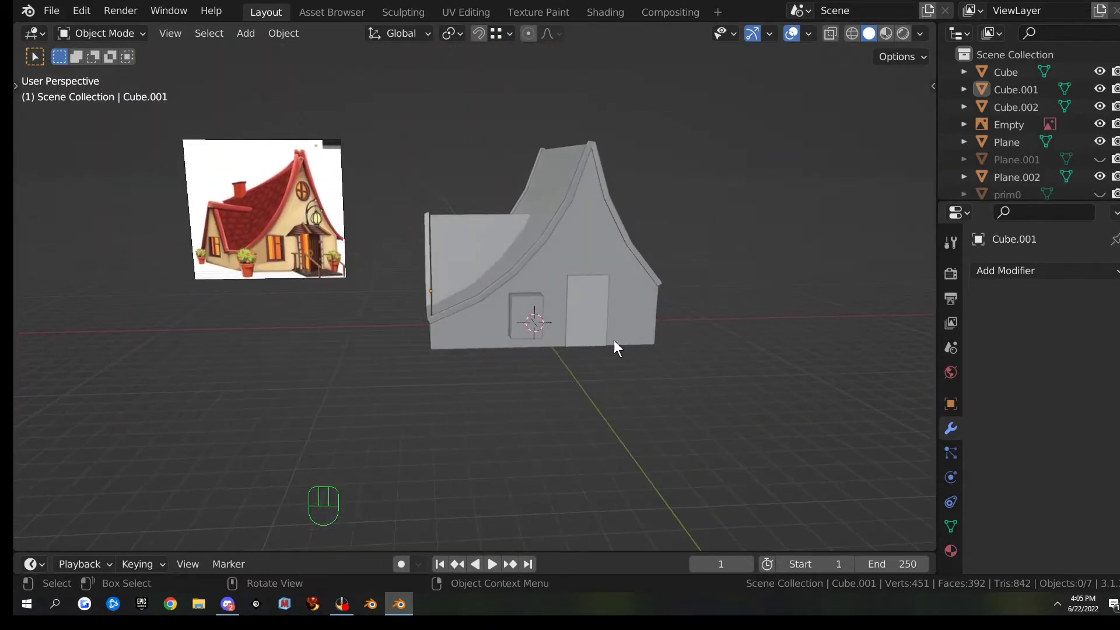
pyautogui.click(516, 295)
pyautogui.moveTo(516, 296); pyautogui.dragTo(561, 406, button='middle')
pyautogui.hotkey('shift', 'd')
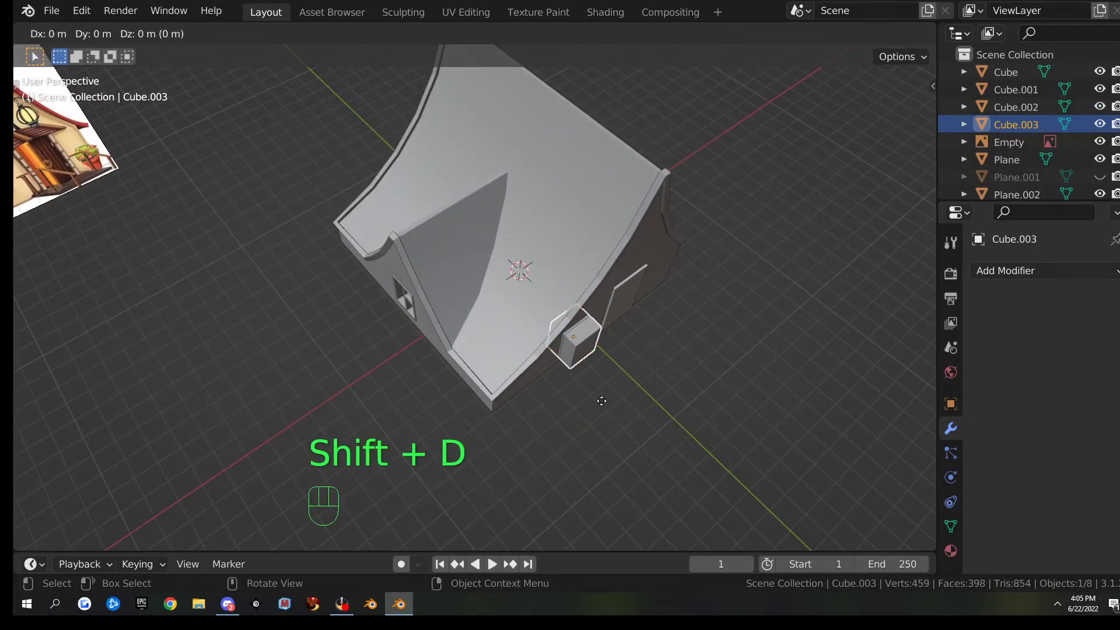
pyautogui.click(389, 299)
pyautogui.moveTo(389, 298); pyautogui.dragTo(693, 232, button='middle')
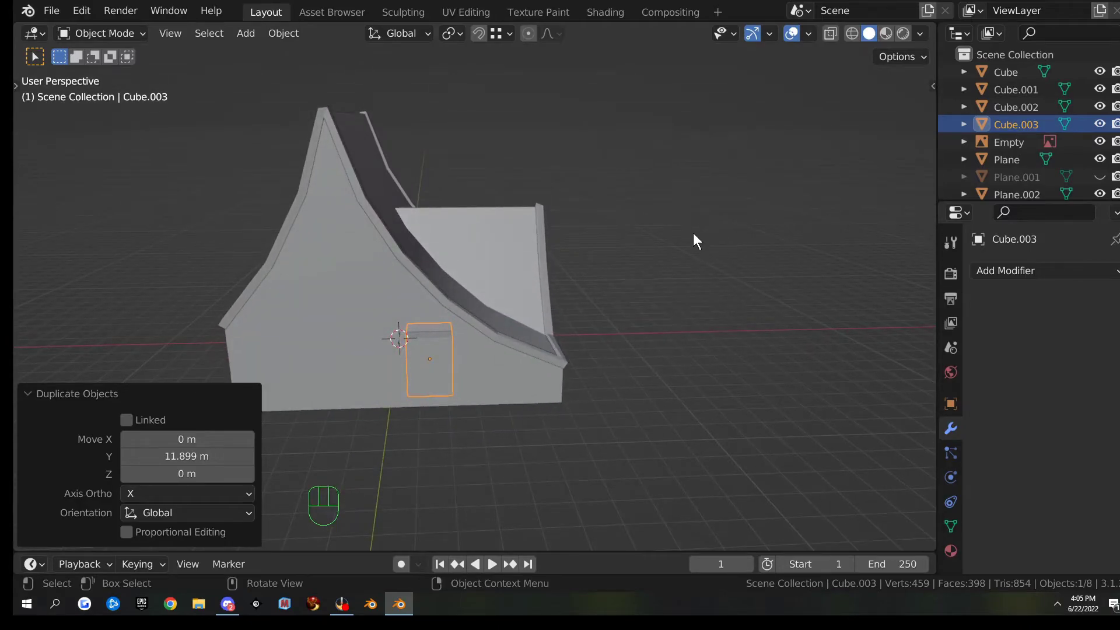
# - Duplicate the back wall cutter in back view and move the copy along X towards the wall's outer corner away from the side gable
pyautogui.press('KP_1')
pyautogui.press('KP_9')
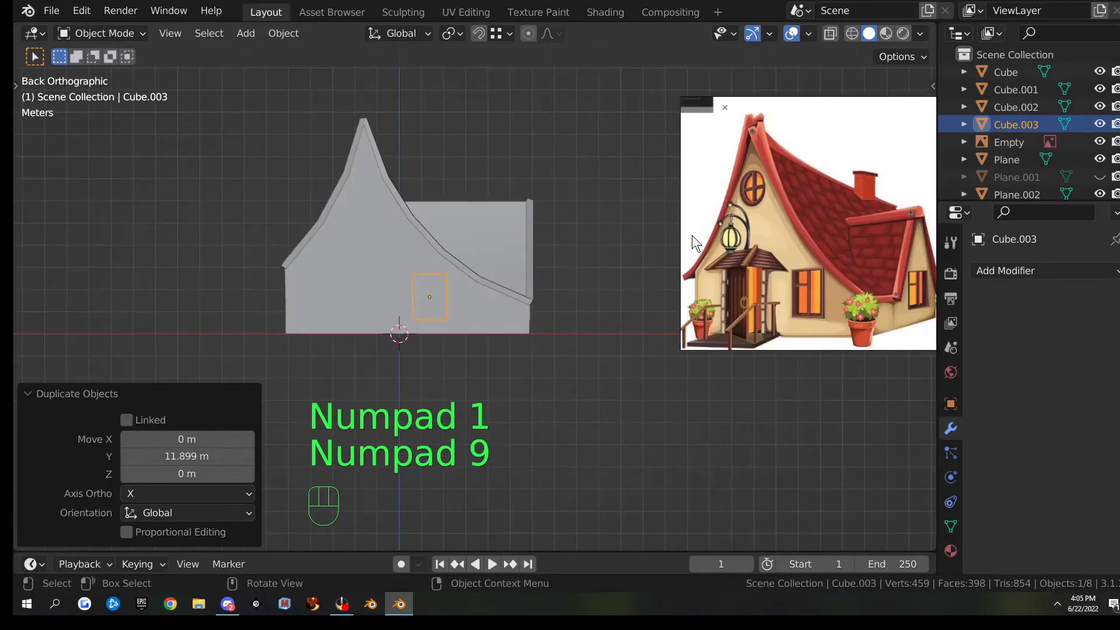
pyautogui.scroll(1, 575, 310)
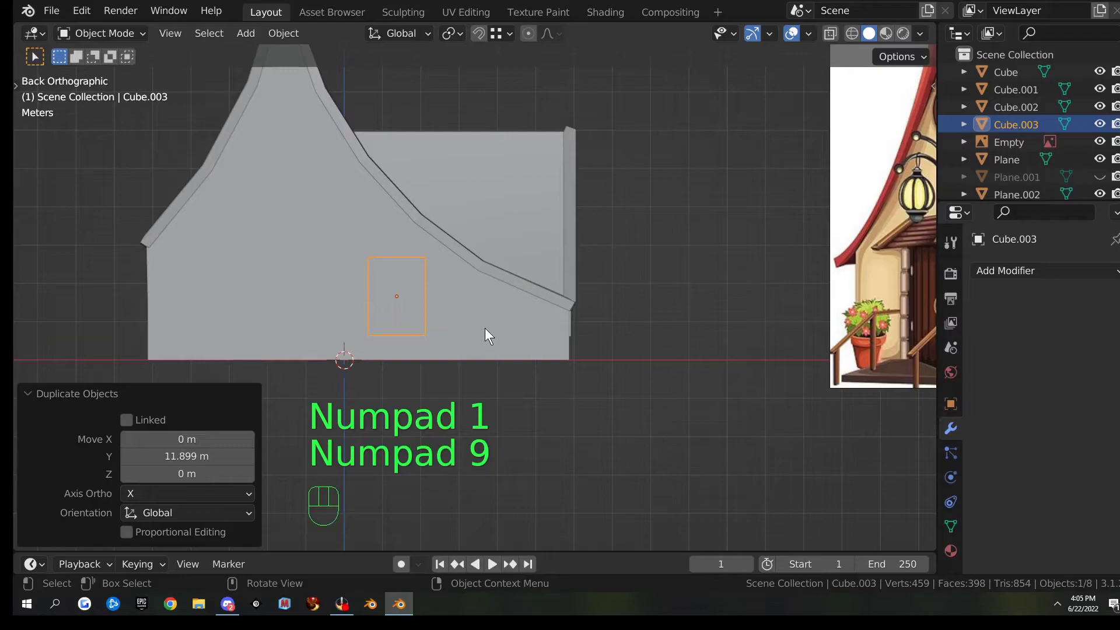
pyautogui.hotkey('shift', 'd')
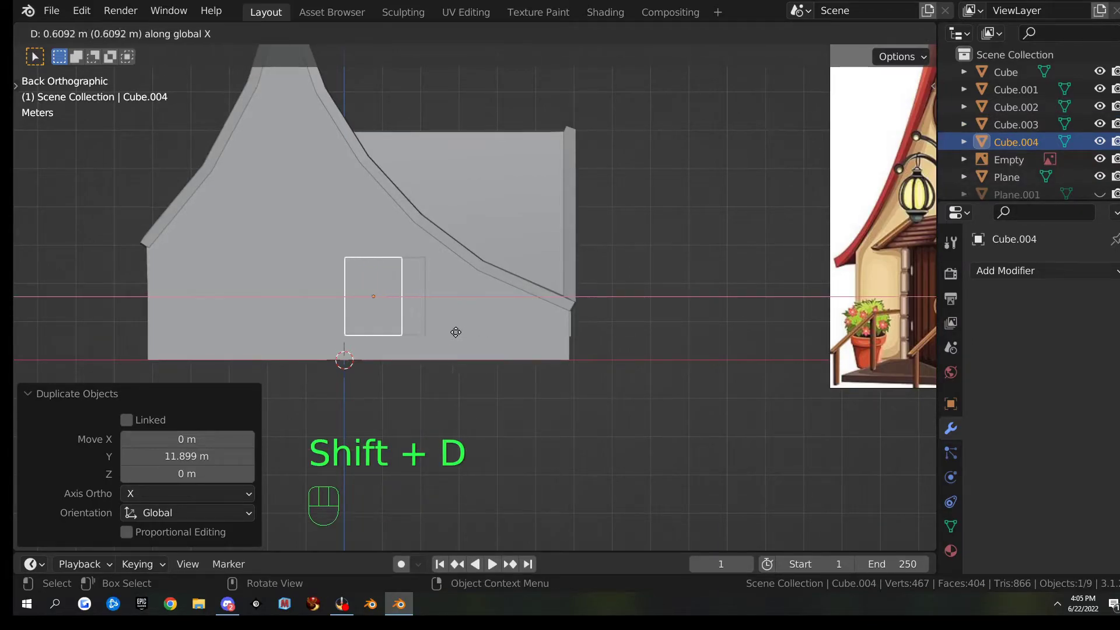
pyautogui.click(327, 325)
# - Move the first back wall cutter about 2.163 m along X, next to the second one
pyautogui.click(404, 293)
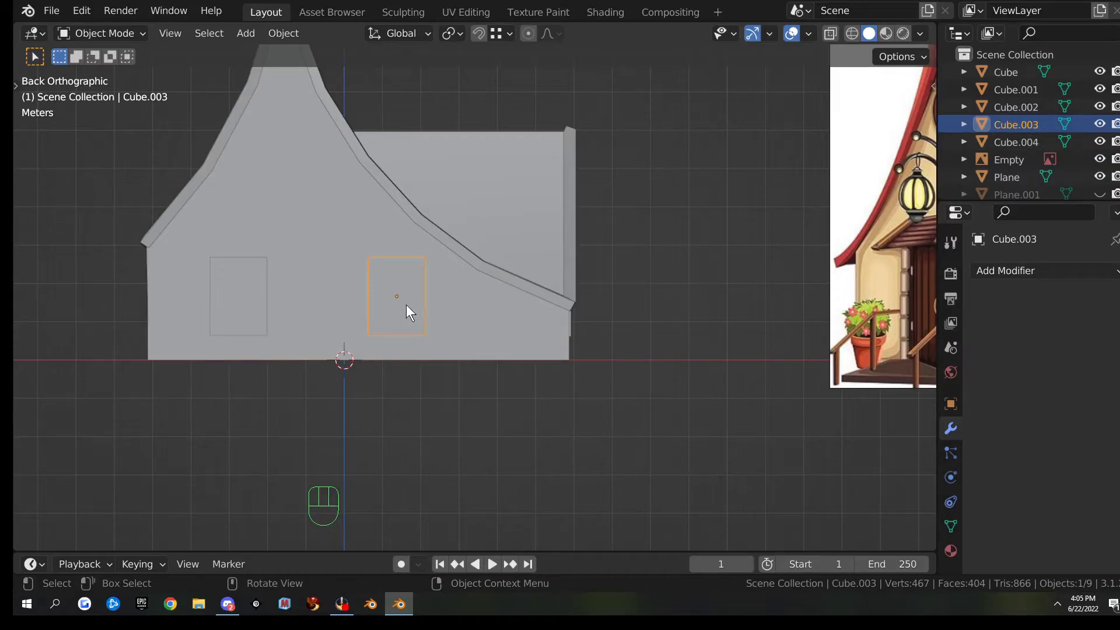
pyautogui.press('g')
pyautogui.press('x')
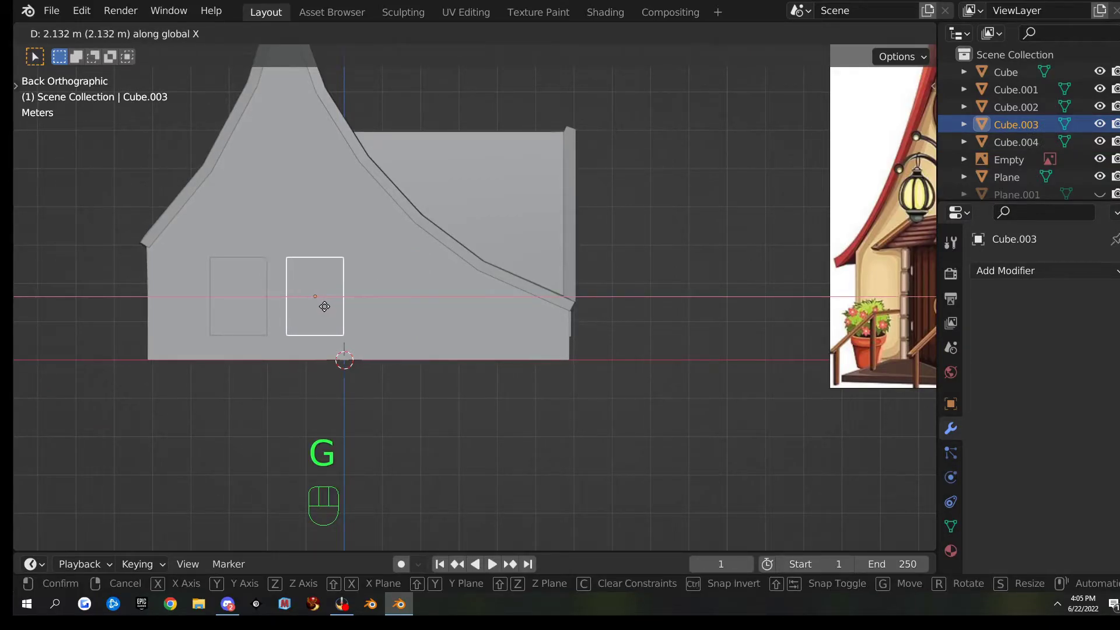
pyautogui.click(323, 306)
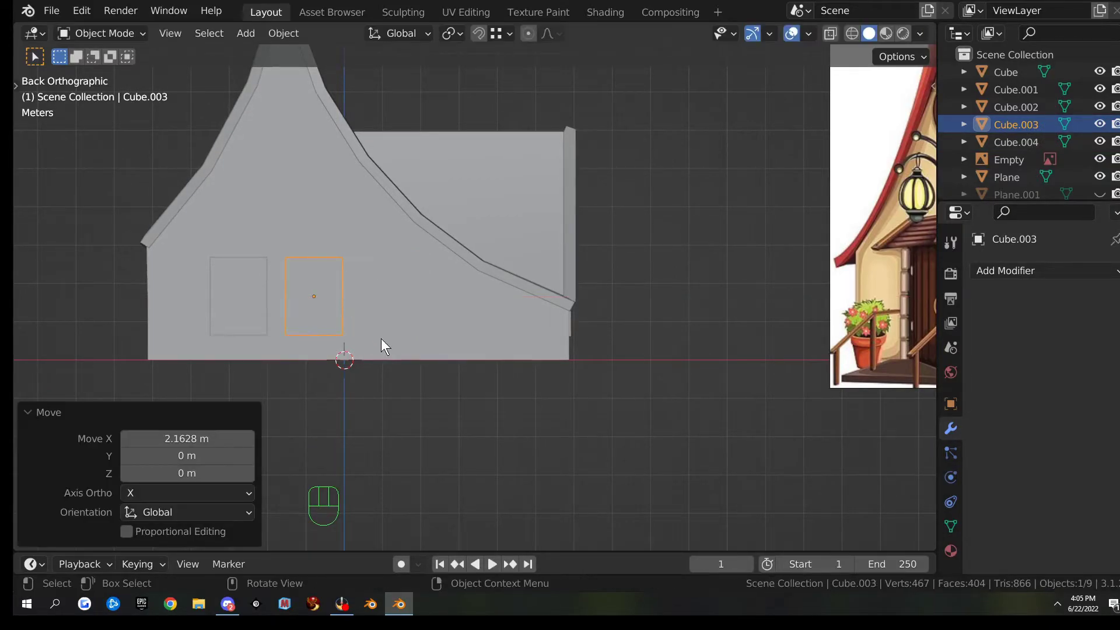
# - Delete the first back wall cutter, keeping only the one nearer the wall's outer corner
pyautogui.scroll(4, 380, 339)
pyautogui.moveTo(380, 339); pyautogui.dragTo(463, 345, button='middle')
pyautogui.scroll(-5, 436, 336)
pyautogui.press('x')
pyautogui.click(464, 344)
# - Move the remaining back wall cutter about -1.904 m along X towards the middle of the wall in back view
pyautogui.press('KP_1')
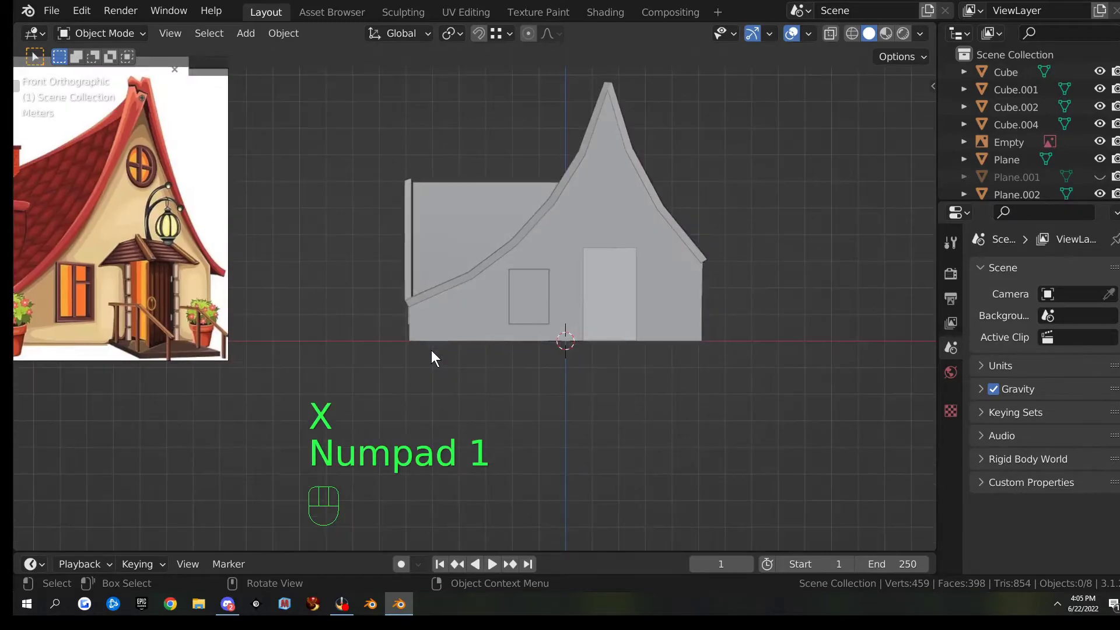
pyautogui.press('KP_9')
pyautogui.scroll(2, 424, 350)
pyautogui.keyDown('shift'); pyautogui.moveTo(350, 288); pyautogui.dragTo(462, 304, button='middle'); pyautogui.keyUp('shift')
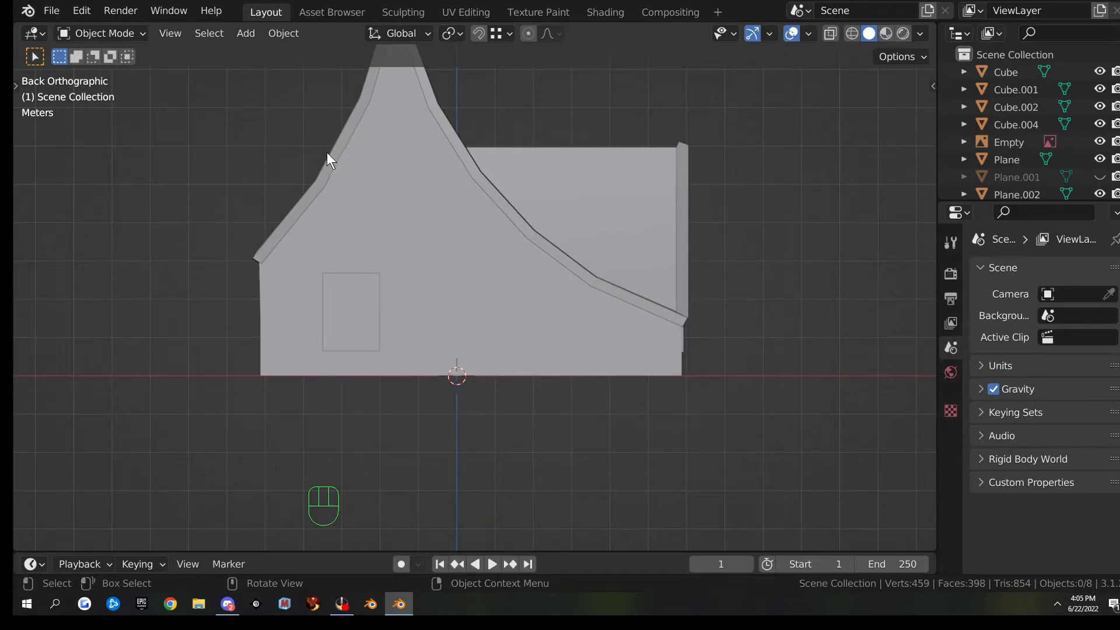
pyautogui.press('g')
pyautogui.press('x')
pyautogui.click(364, 299)
pyautogui.press('g')
pyautogui.press('x')
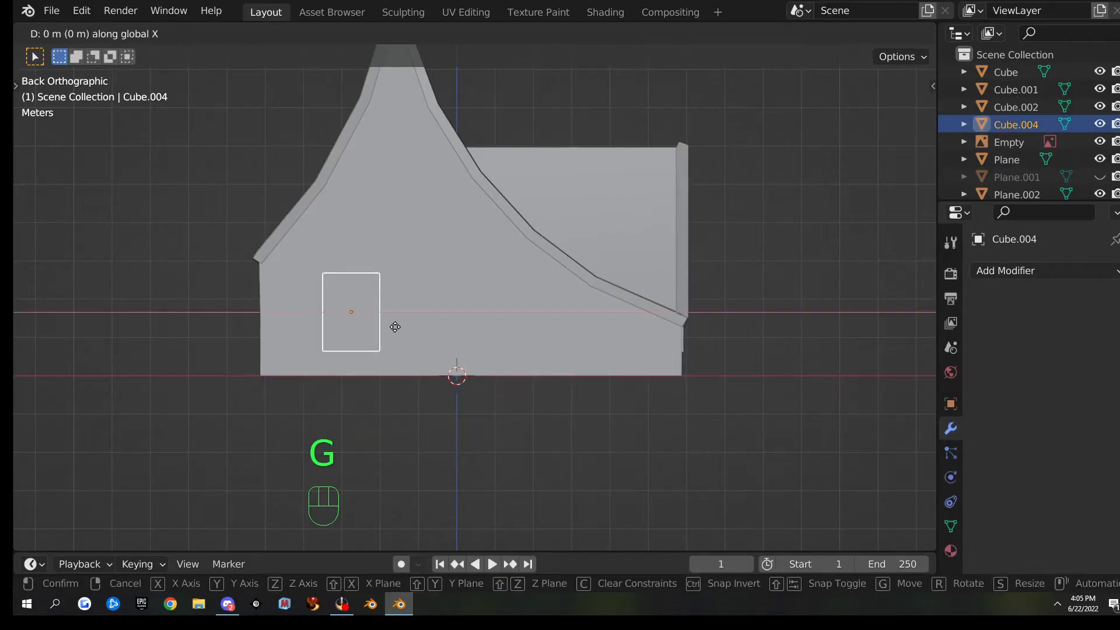
pyautogui.click(468, 329)
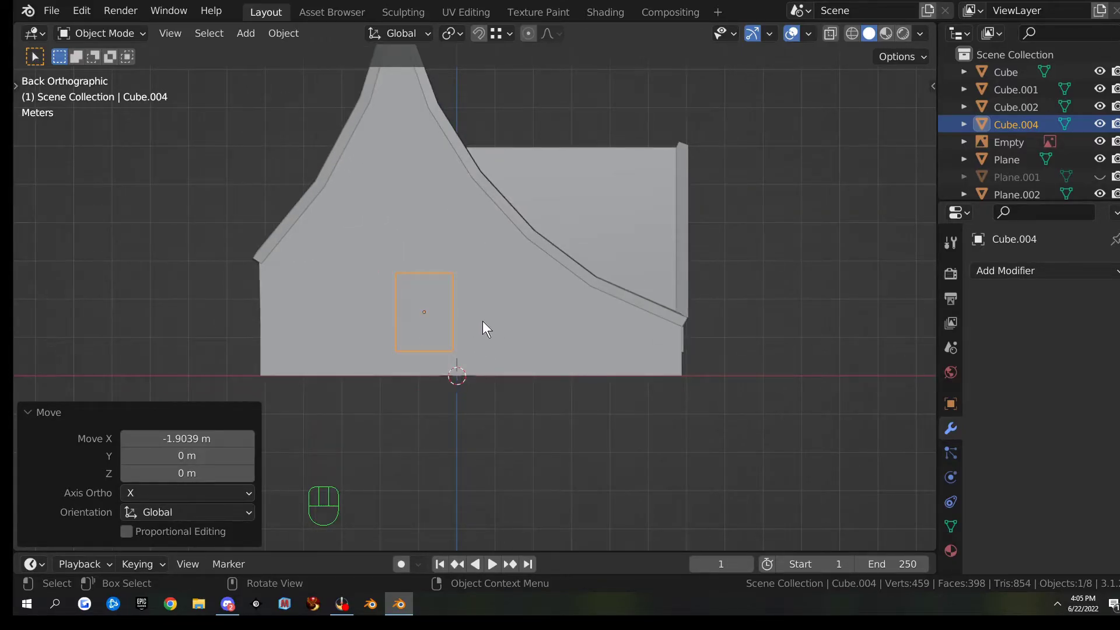
# - Shift the back wall cutter about another -0.635 m along X to centre it better on the wall
pyautogui.scroll(3, 492, 334)
pyautogui.keyDown('shift'); pyautogui.moveTo(492, 334); pyautogui.dragTo(592, 328, button='middle'); pyautogui.keyUp('shift')
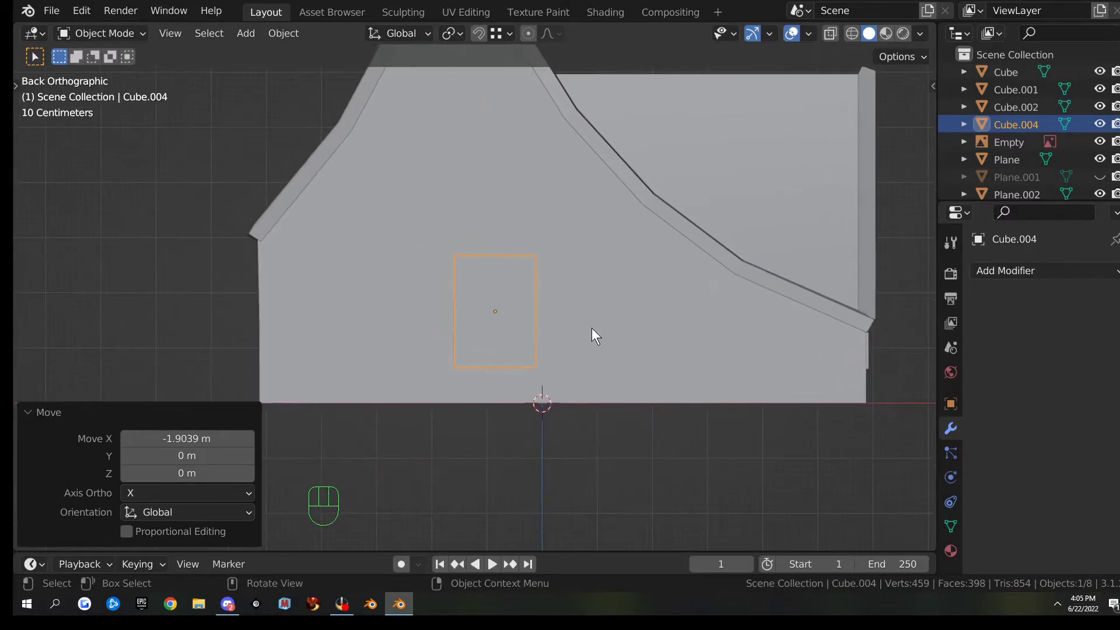
pyautogui.scroll(1, 592, 328)
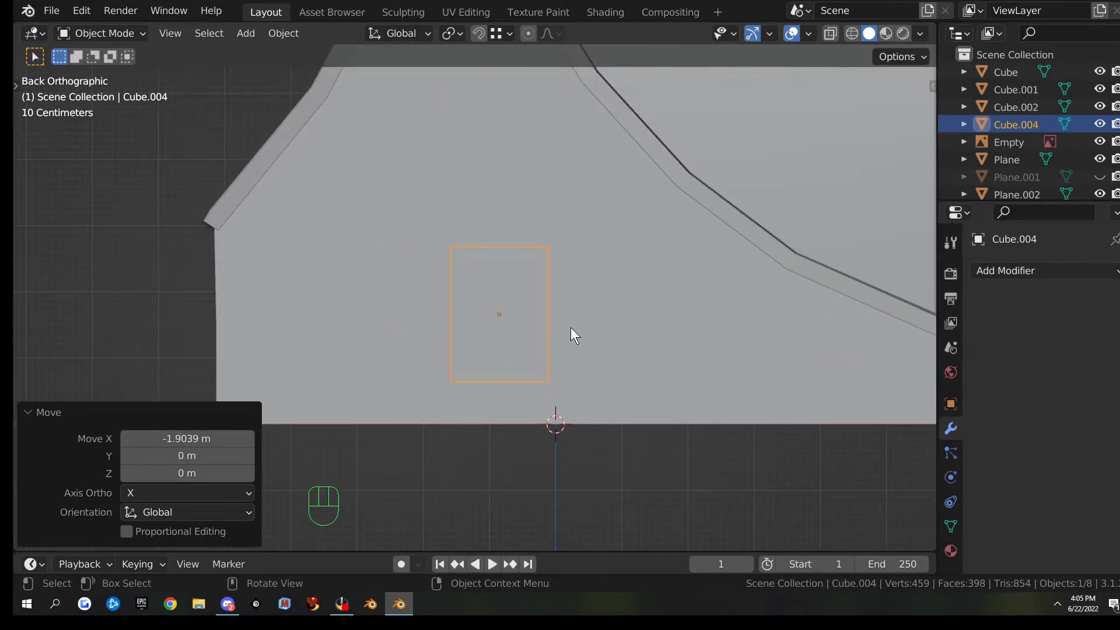
pyautogui.press('g')
pyautogui.press('x')
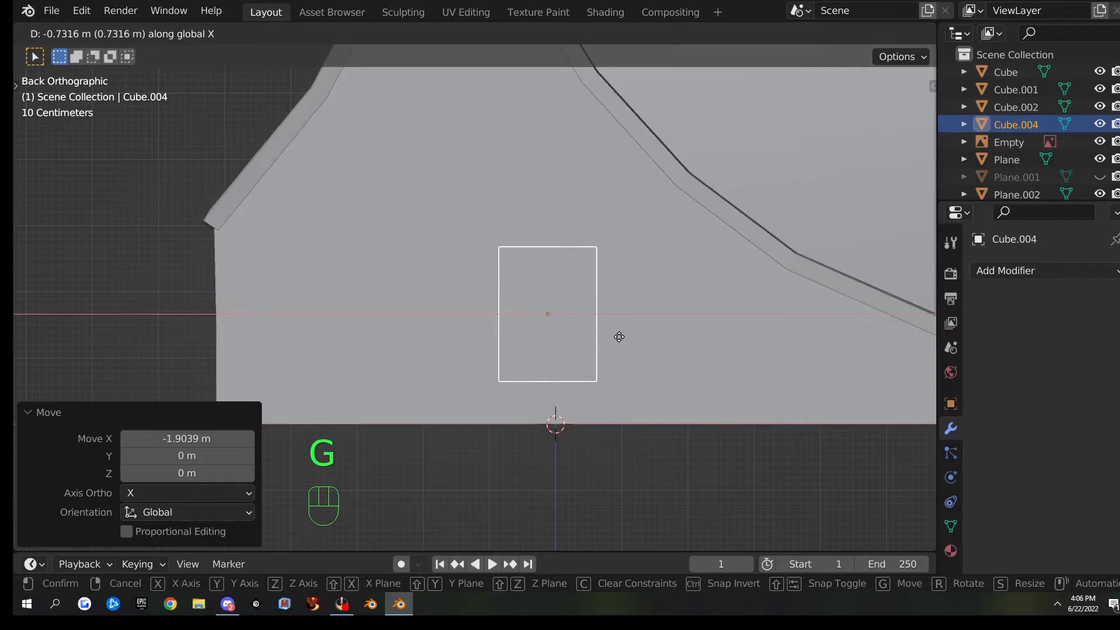
pyautogui.click(612, 338)
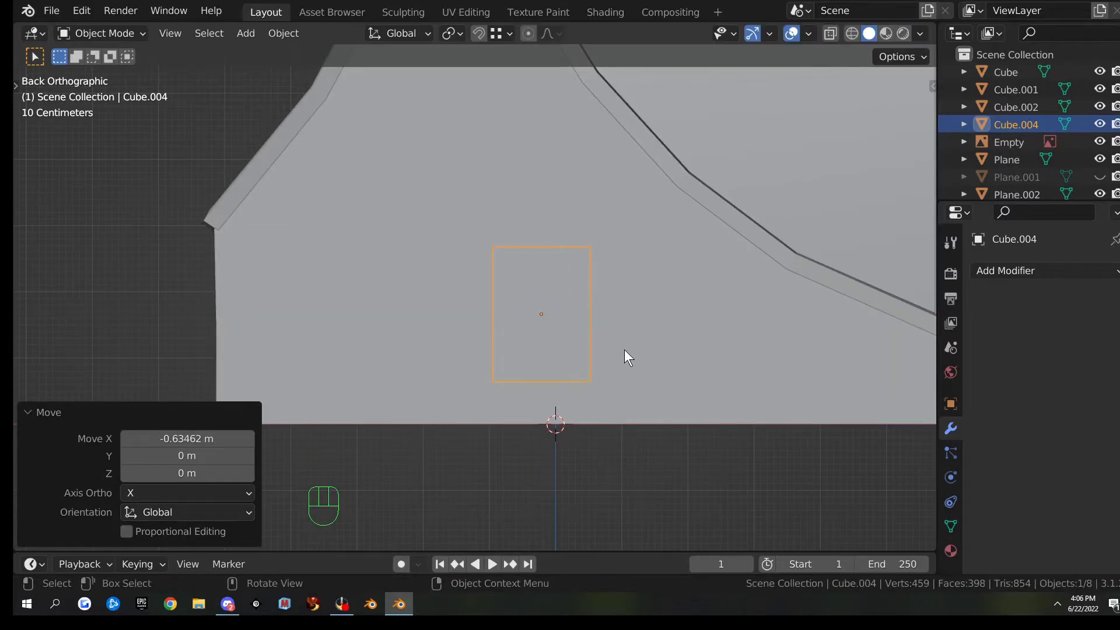
# - Cut the back wall window opening by subtracting the cutter from the cottage walls with a Boolean difference, and apply the modifier
pyautogui.moveTo(608, 362); pyautogui.dragTo(338, 321, button='middle')
pyautogui.scroll(-4, 535, 326)
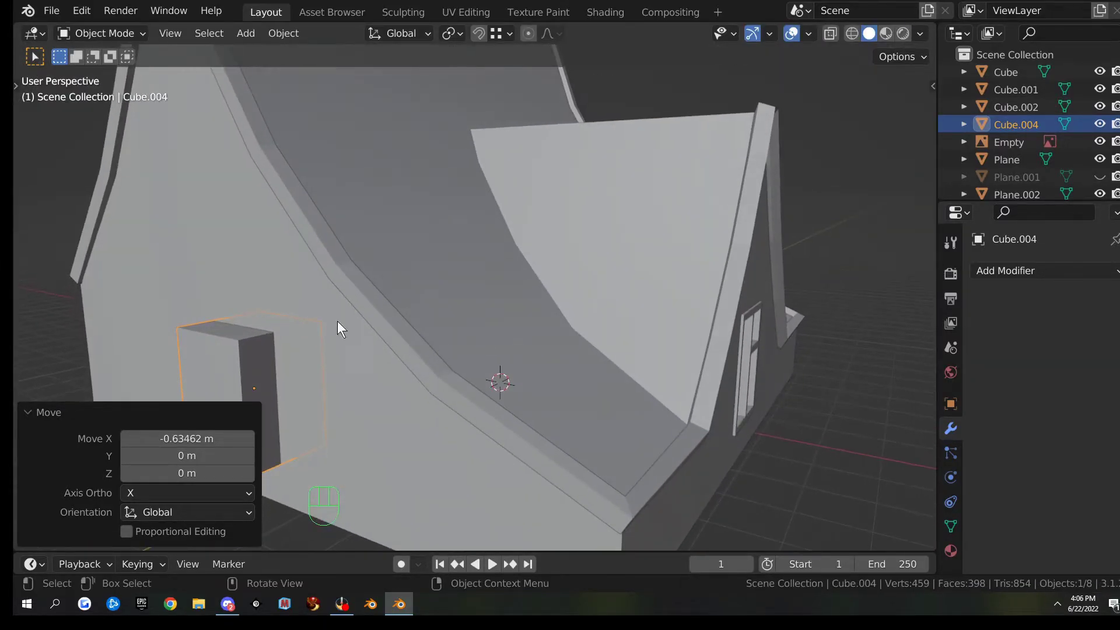
pyautogui.keyDown('shift'); pyautogui.click(352, 361); pyautogui.keyUp('shift')
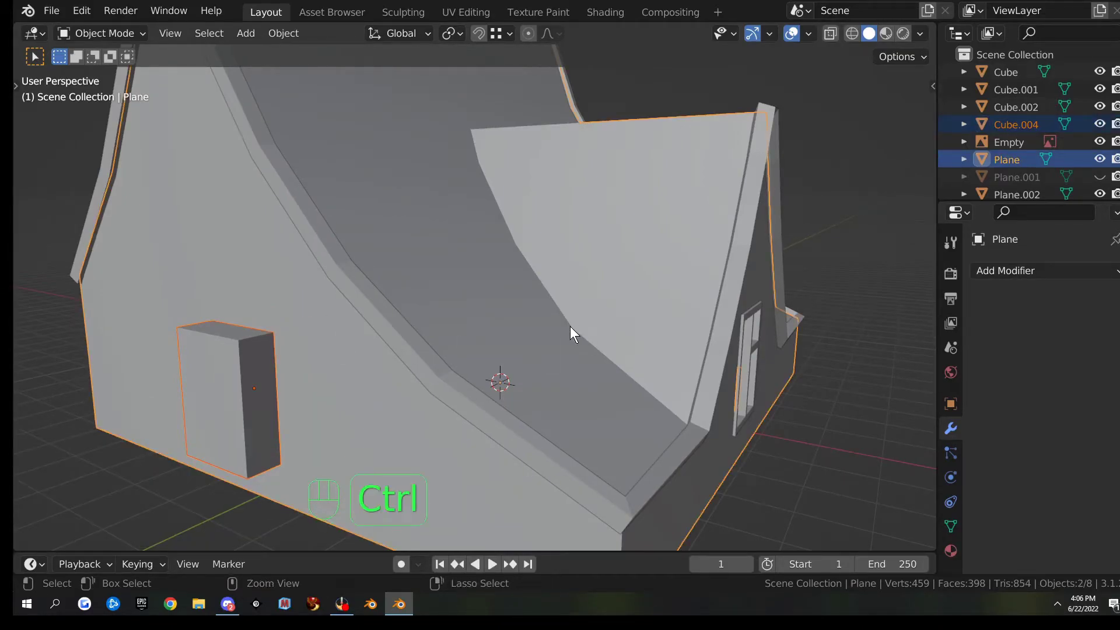
pyautogui.press('ctrl+KP_Subtract')
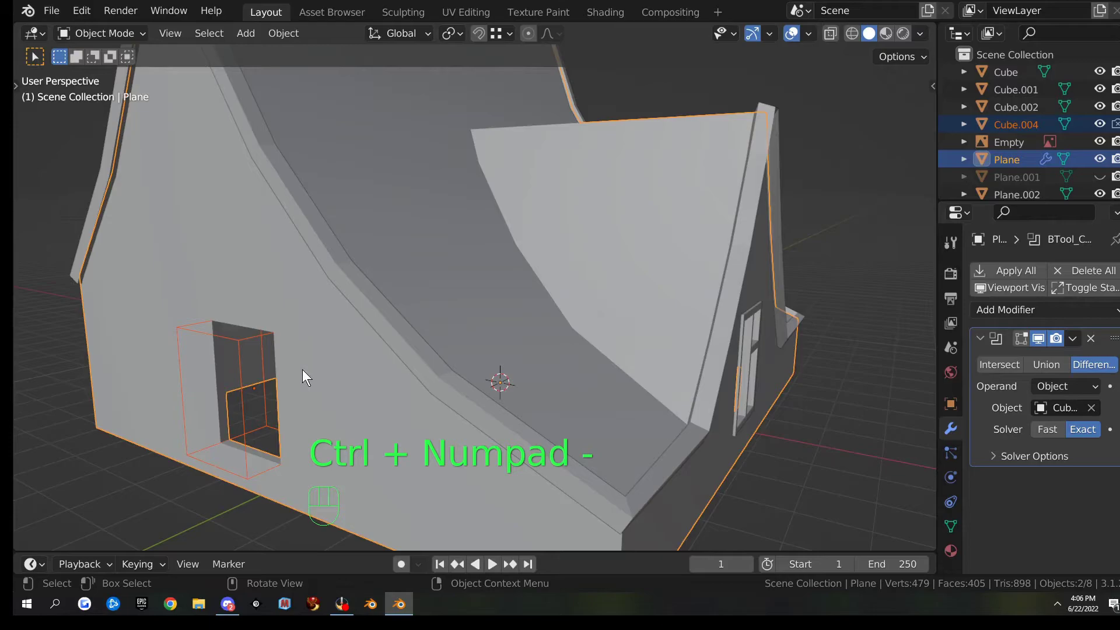
pyautogui.click(381, 376)
pyautogui.click(1074, 338)
pyautogui.click(993, 359)
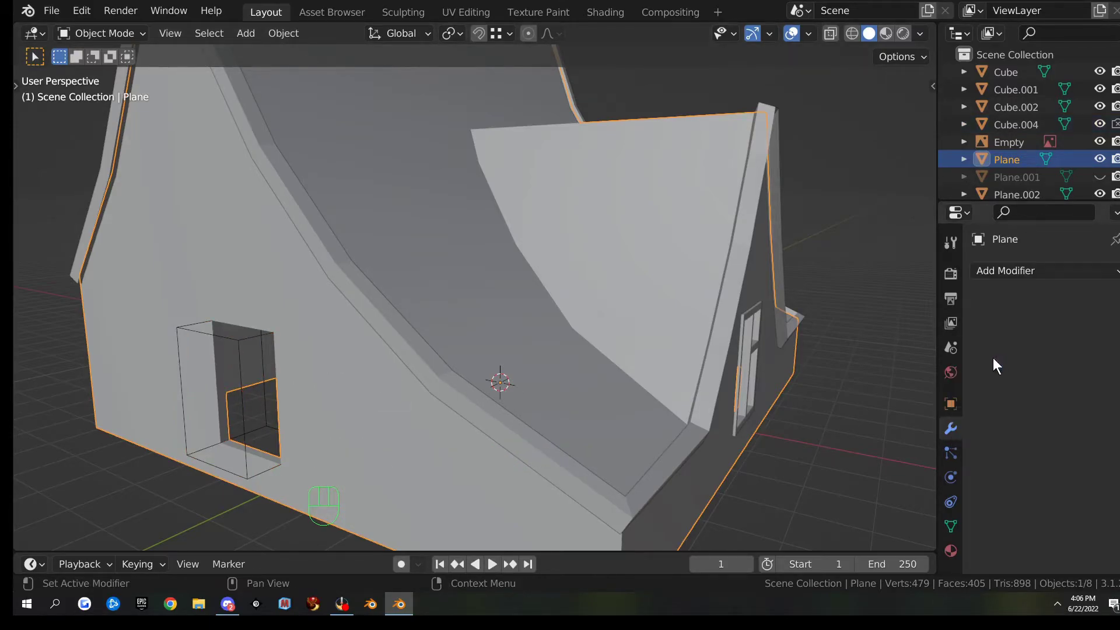
# - Delete the leftover cutter box from the back wall opening
pyautogui.click(231, 349)
pyautogui.press('x')
pyautogui.click(272, 377)
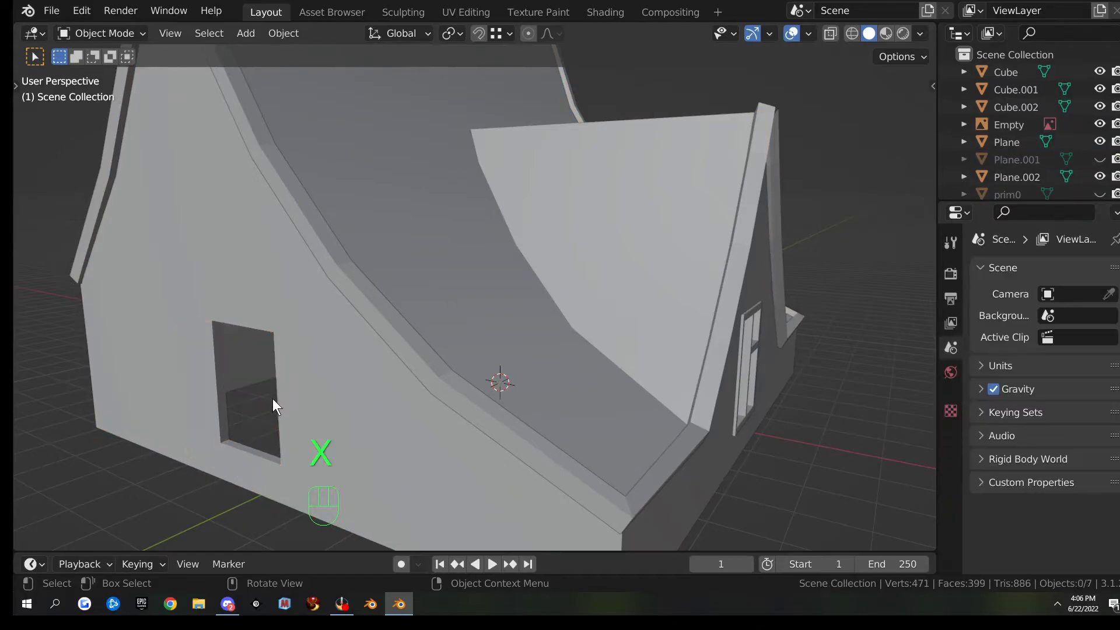
# - Duplicate the window frame beside the front door and place the copy about 12.853 m along Y, behind the cottage
pyautogui.scroll(-6, 271, 393)
pyautogui.moveTo(295, 404); pyautogui.dragTo(450, 393, button='middle')
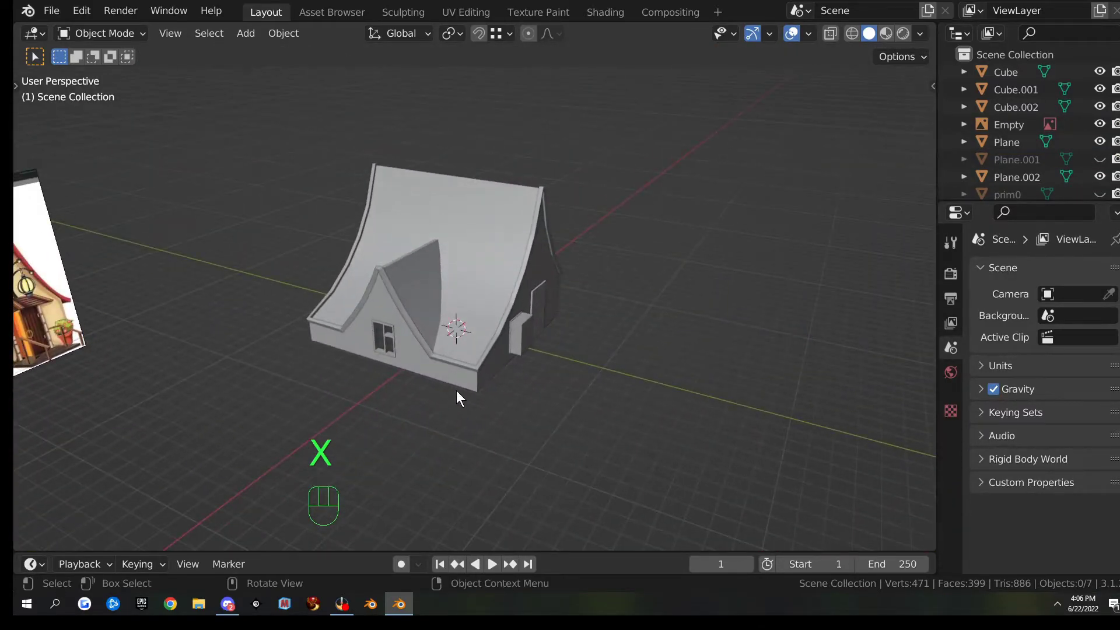
pyautogui.click(513, 321)
pyautogui.click(513, 320)
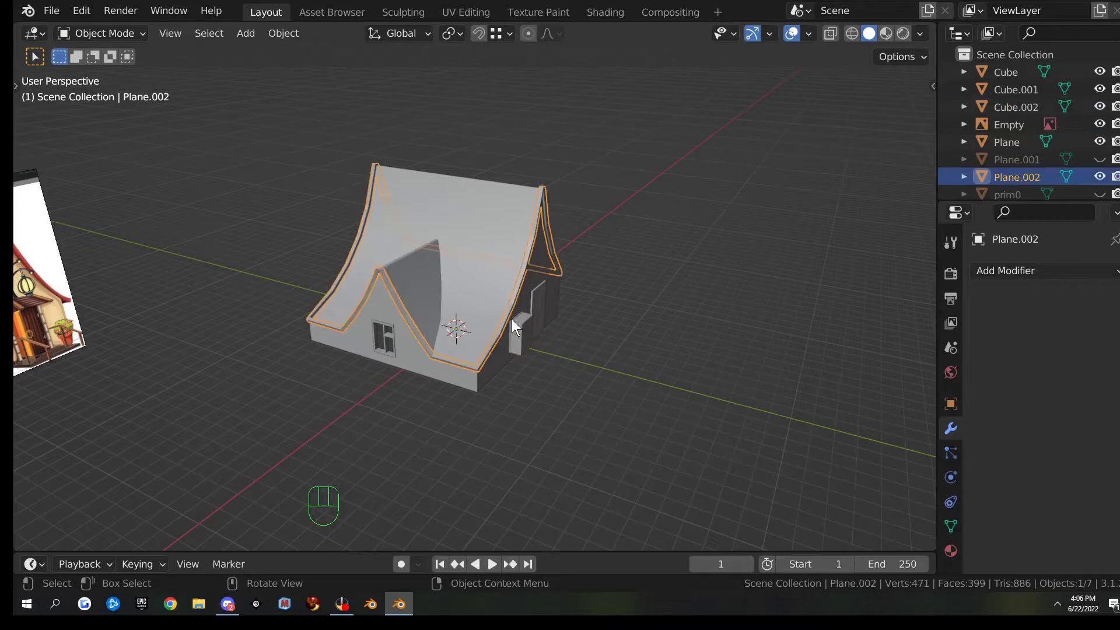
pyautogui.scroll(3, 509, 342)
pyautogui.moveTo(557, 372); pyautogui.dragTo(519, 320, button='middle')
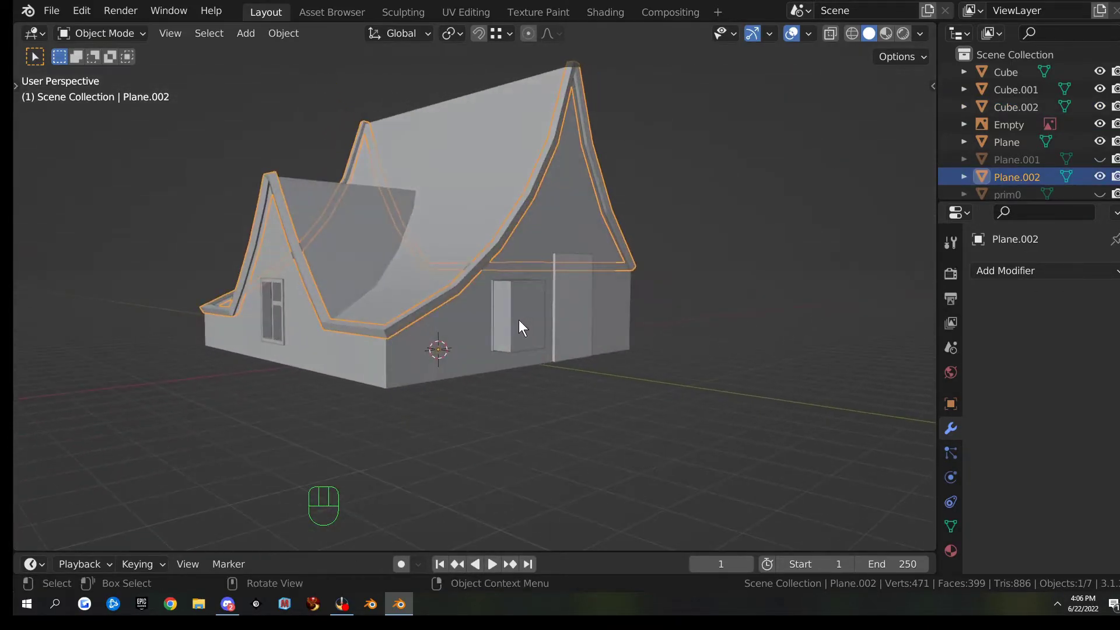
pyautogui.click(491, 308)
pyautogui.click(488, 318)
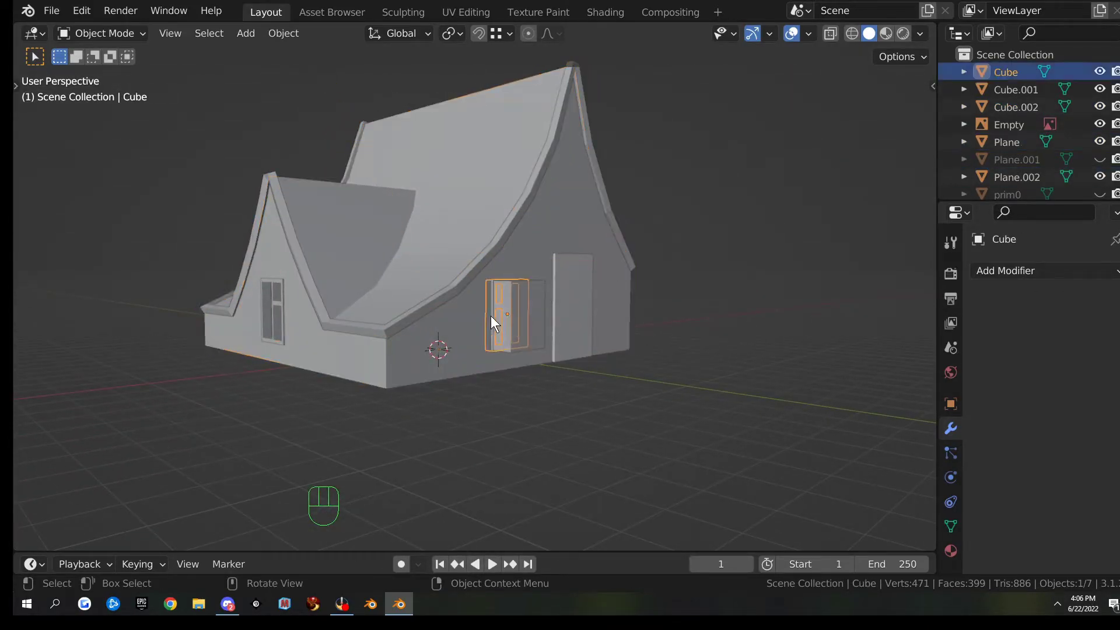
pyautogui.moveTo(491, 323); pyautogui.dragTo(604, 384, button='middle')
pyautogui.hotkey('shift', 'd')
pyautogui.press('y')
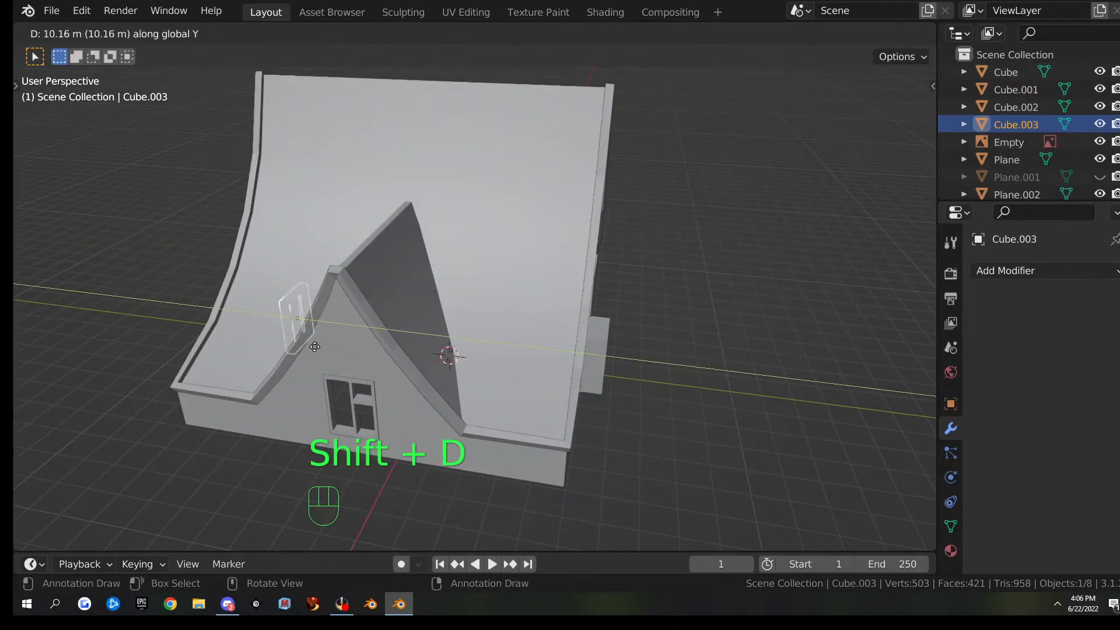
pyautogui.click(264, 334)
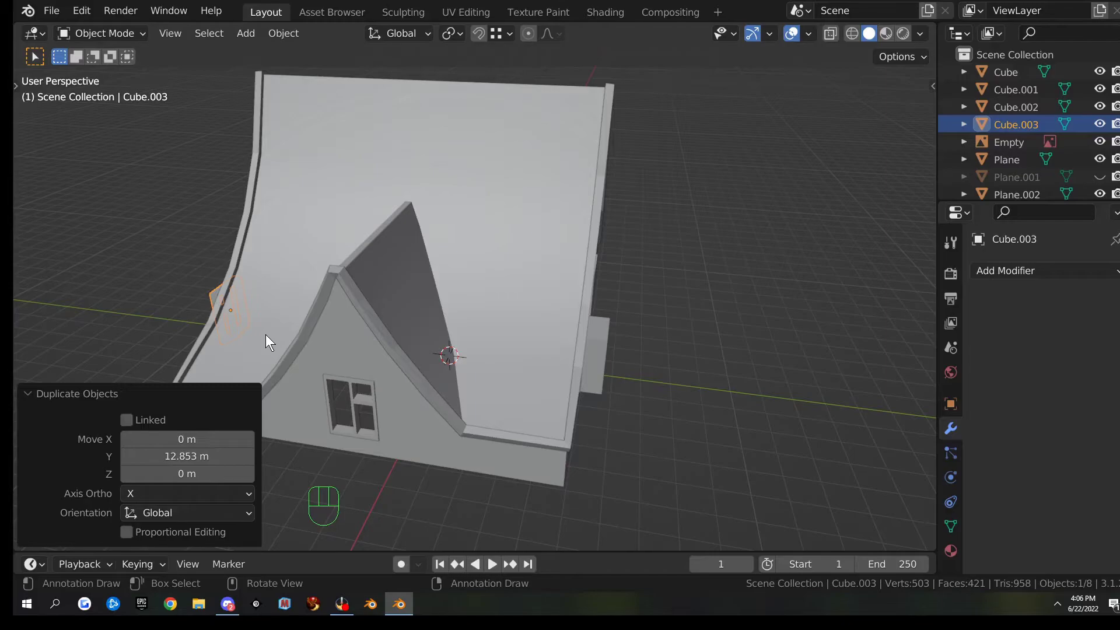
# - Move the duplicated window frame about -1.28 m along Y, closer to the back wall
pyautogui.press('KP_3')
pyautogui.press('KP_9')
pyautogui.scroll(3, 315, 343)
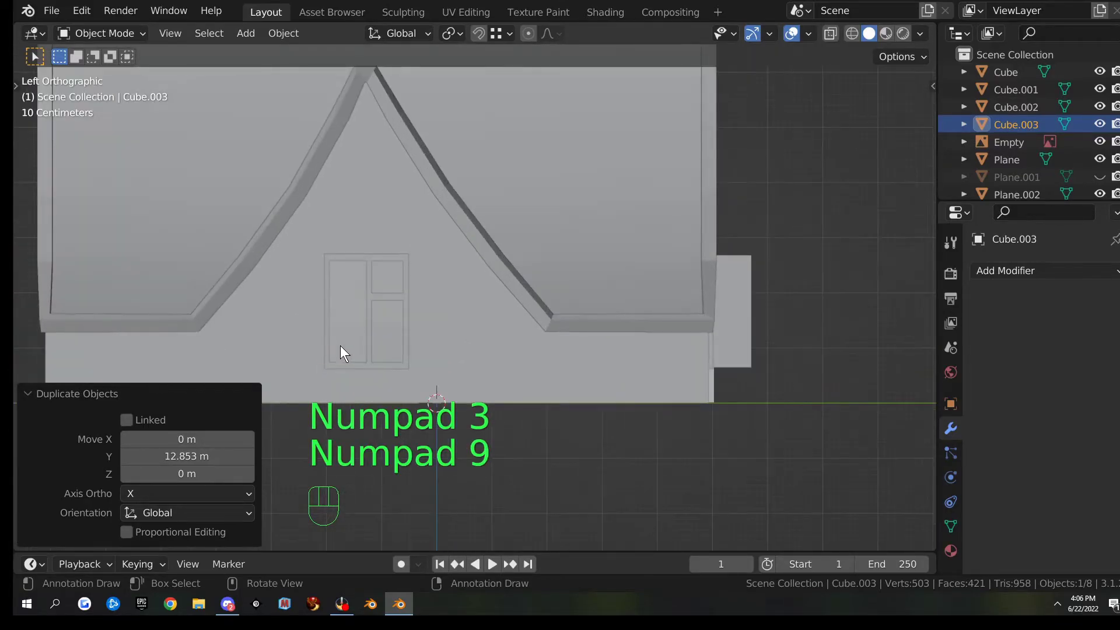
pyautogui.moveTo(382, 327); pyautogui.dragTo(668, 349, button='middle')
pyautogui.scroll(-5, 510, 263)
pyautogui.scroll(2, 670, 371)
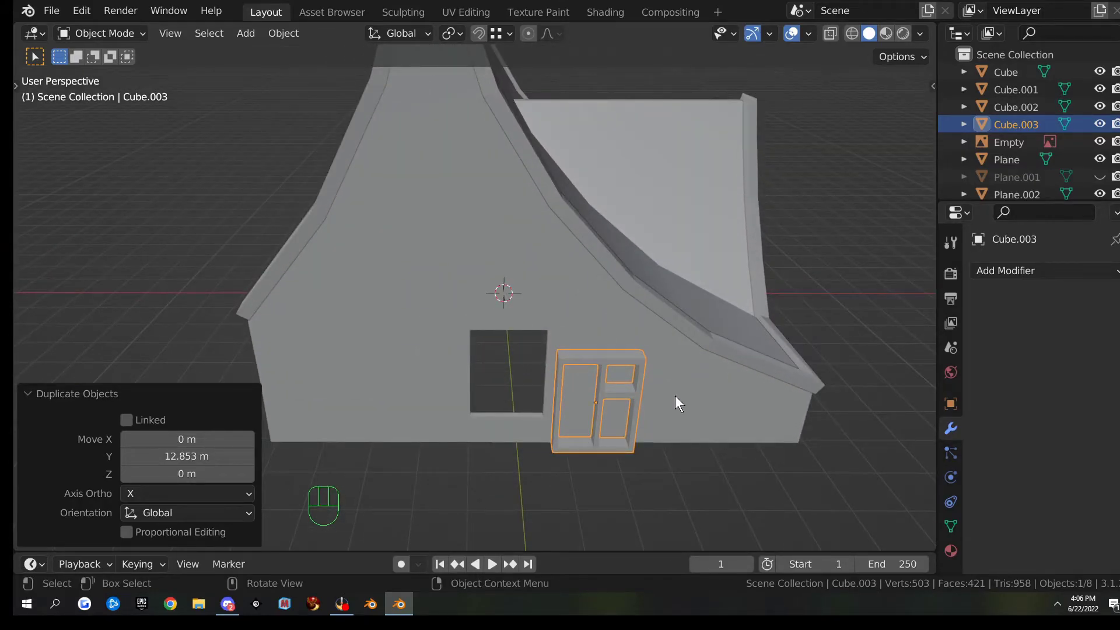
pyautogui.press('g')
pyautogui.press('y')
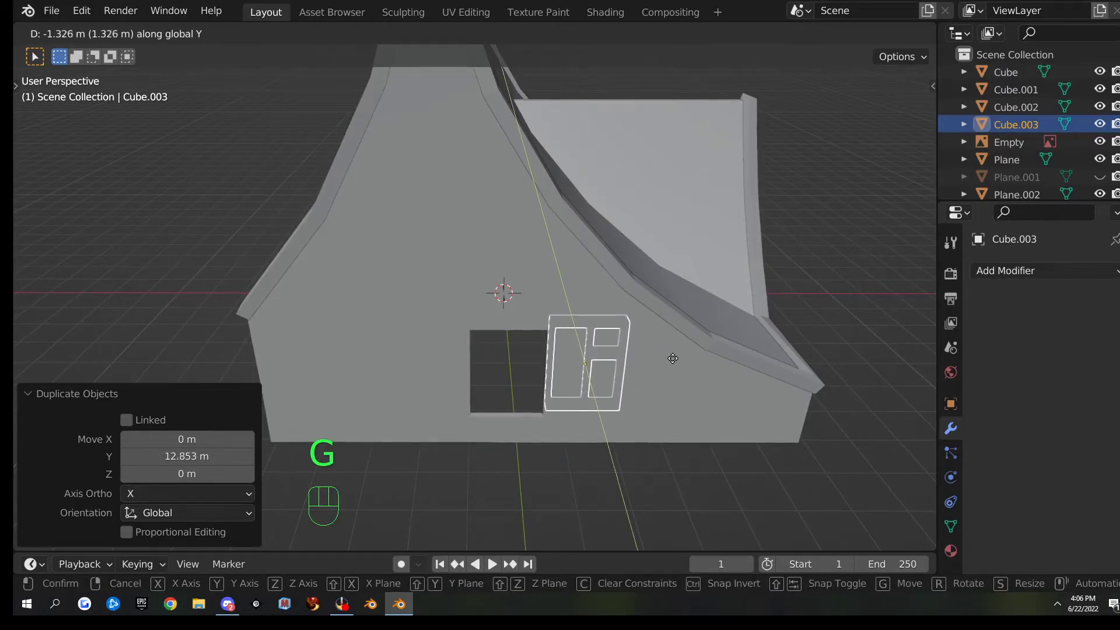
pyautogui.click(680, 372)
# - Shift the duplicated frame about 1.615 m along X into the back wall opening and about 0.358 m outwards along Y
pyautogui.moveTo(701, 401); pyautogui.dragTo(693, 354, button='middle')
pyautogui.press('g')
pyautogui.press('x')
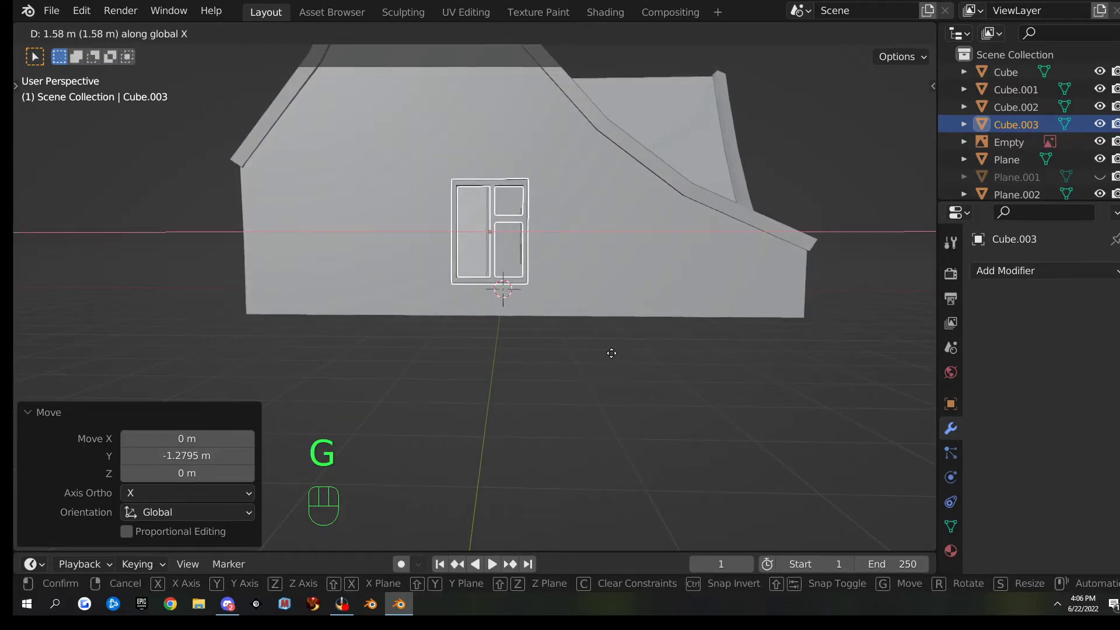
pyautogui.click(610, 353)
pyautogui.scroll(6, 611, 350)
pyautogui.keyDown('shift'); pyautogui.moveTo(612, 345); pyautogui.dragTo(611, 398, button='middle'); pyautogui.keyUp('shift')
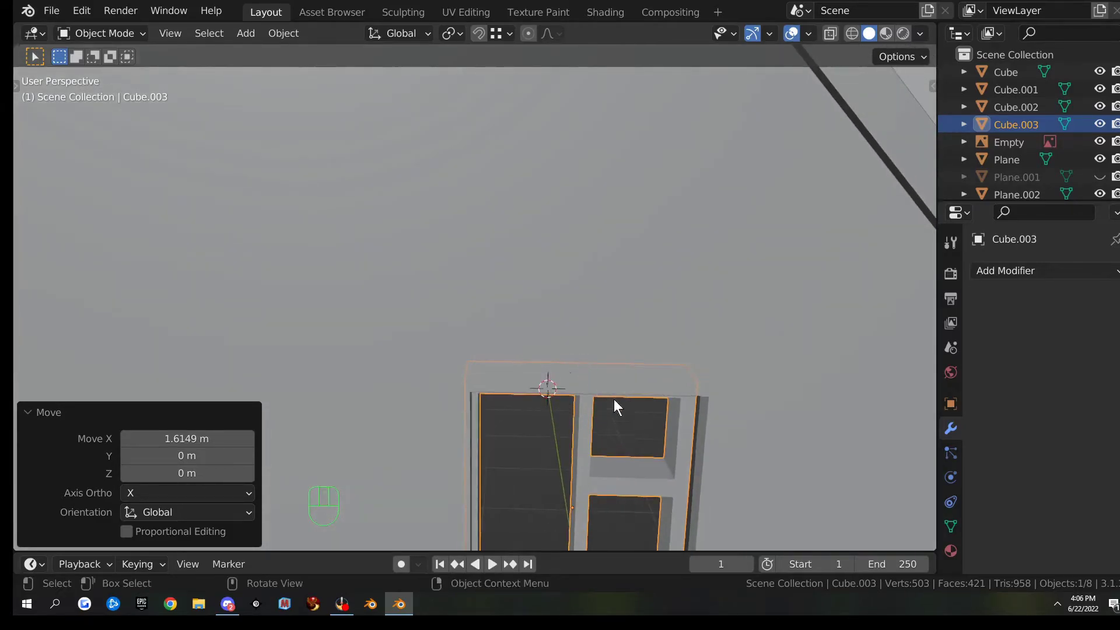
pyautogui.press('g')
pyautogui.press('y')
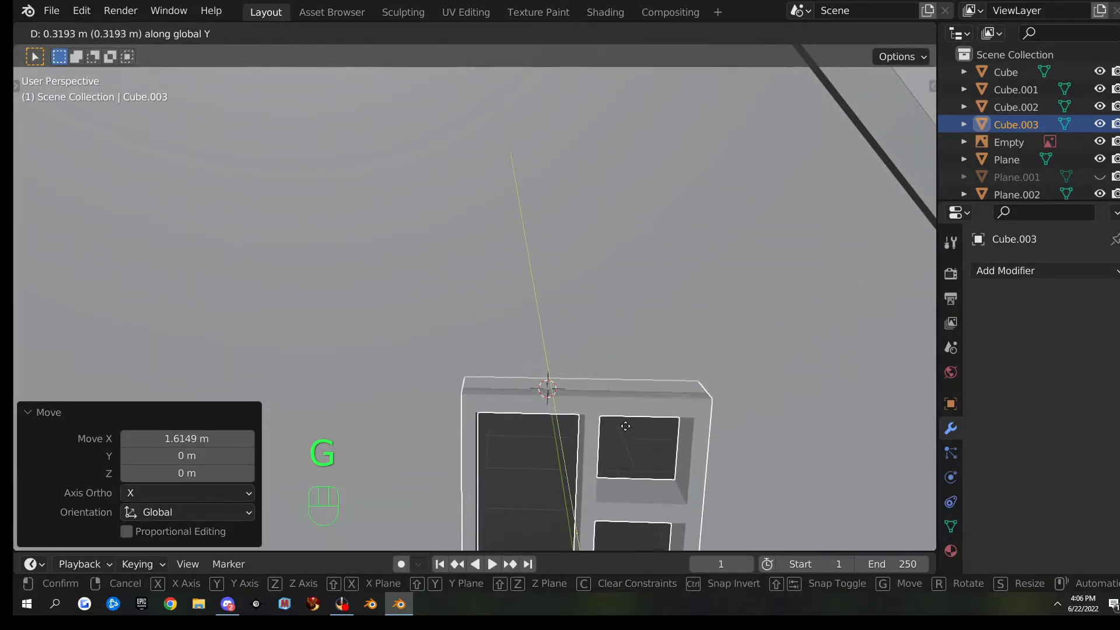
pyautogui.click(625, 430)
pyautogui.moveTo(626, 431); pyautogui.dragTo(722, 403, button='middle')
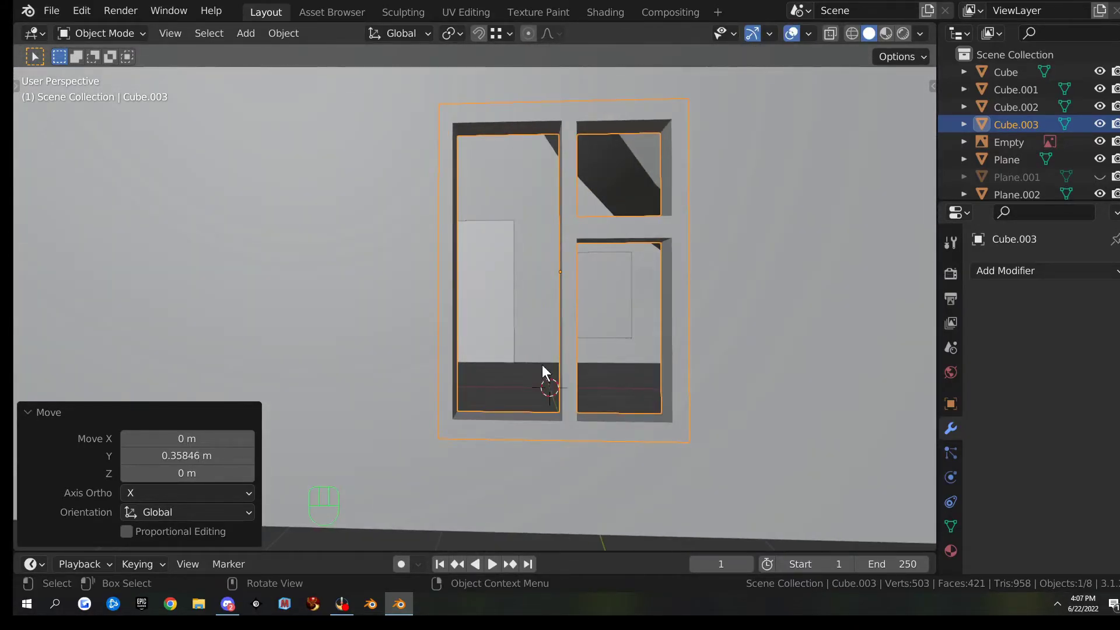
pyautogui.press('s')
pyautogui.press('x')
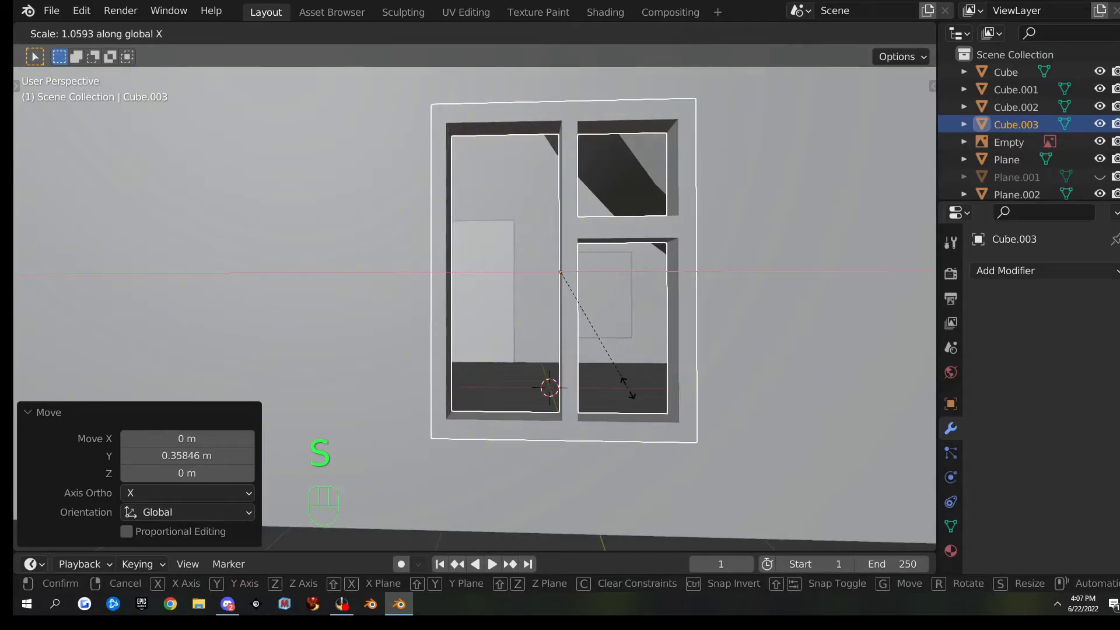
pyautogui.click(637, 393)
# - Nudge the back window frame about -0.017 m along X to line it up with its opening
pyautogui.moveTo(621, 355); pyautogui.dragTo(646, 341, button='middle')
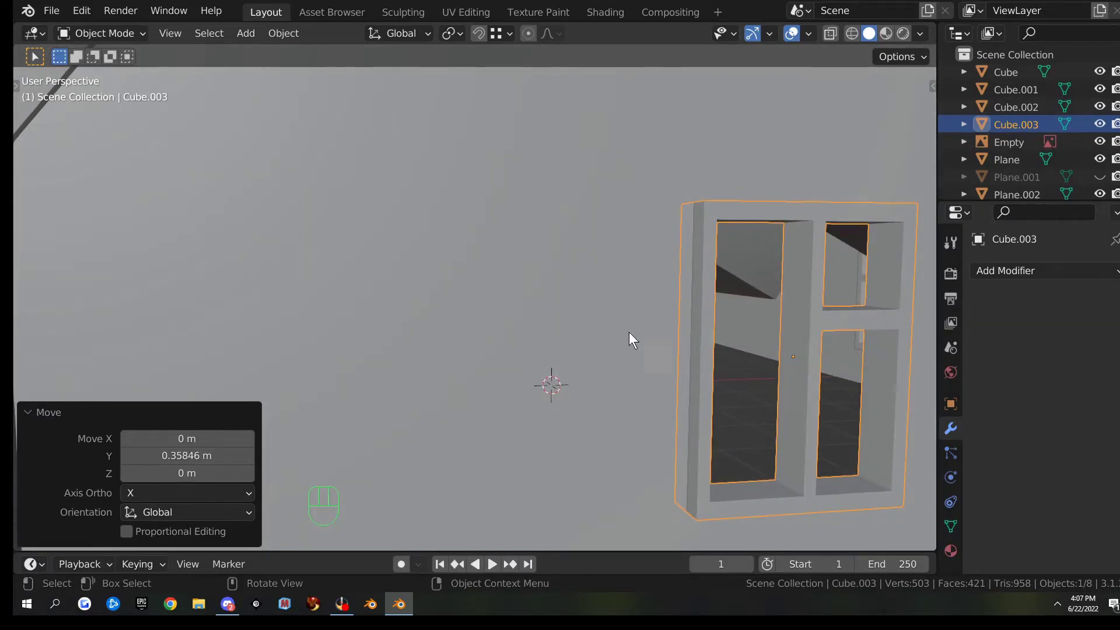
pyautogui.scroll(-8, 419, 382)
pyautogui.click(419, 383)
pyautogui.scroll(8, 481, 378)
pyautogui.moveTo(486, 372); pyautogui.dragTo(318, 415, button='middle')
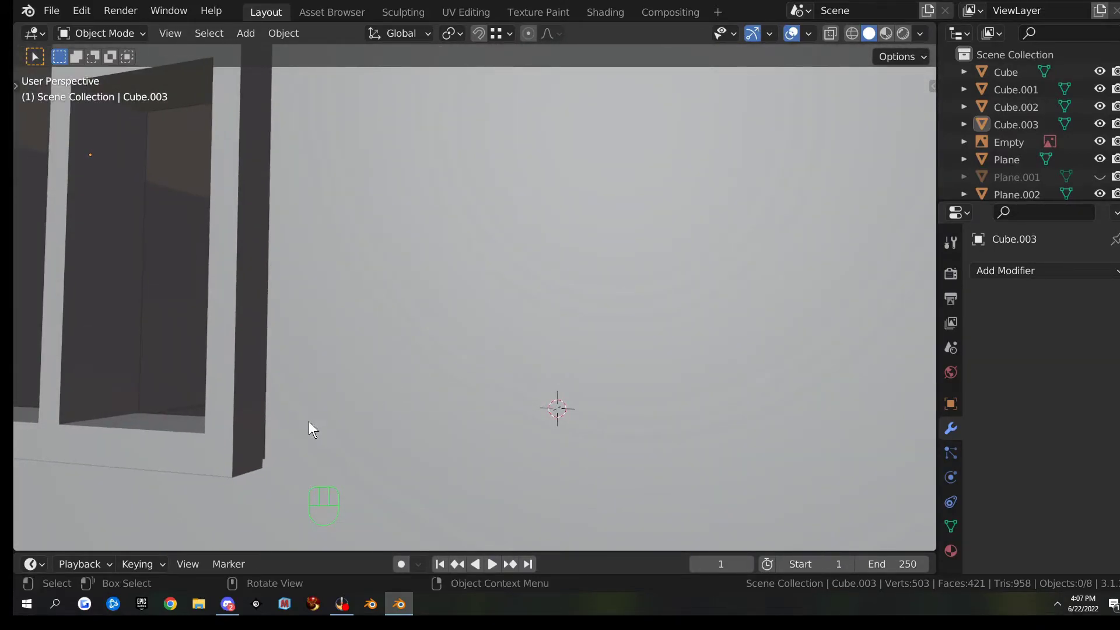
pyautogui.keyDown('shift'); pyautogui.moveTo(276, 448); pyautogui.dragTo(384, 433, button='middle'); pyautogui.keyUp('shift')
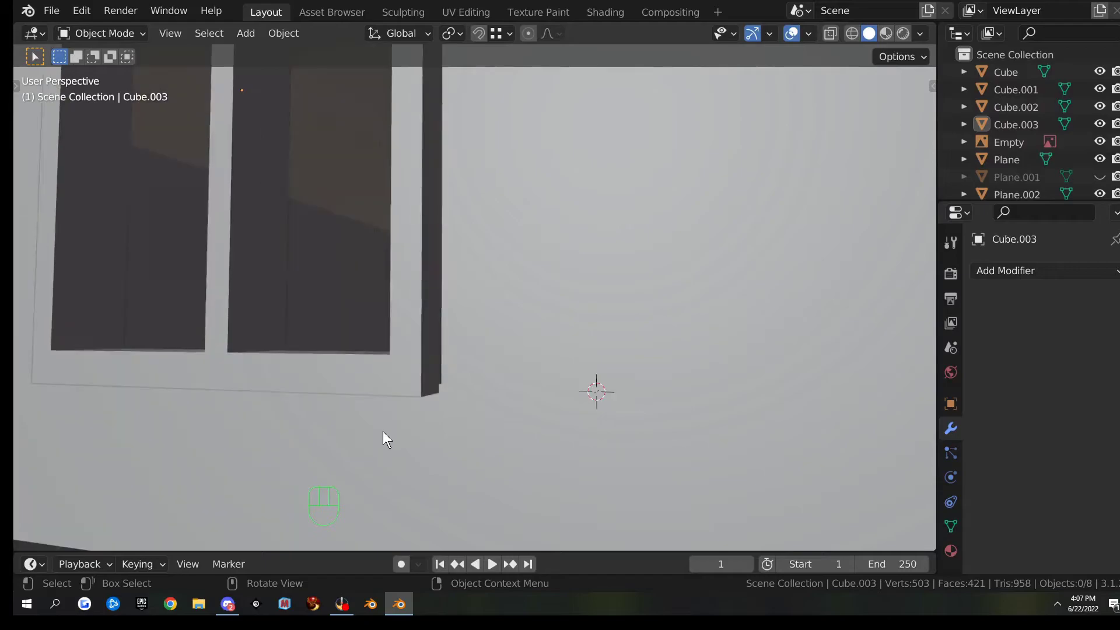
pyautogui.click(428, 389)
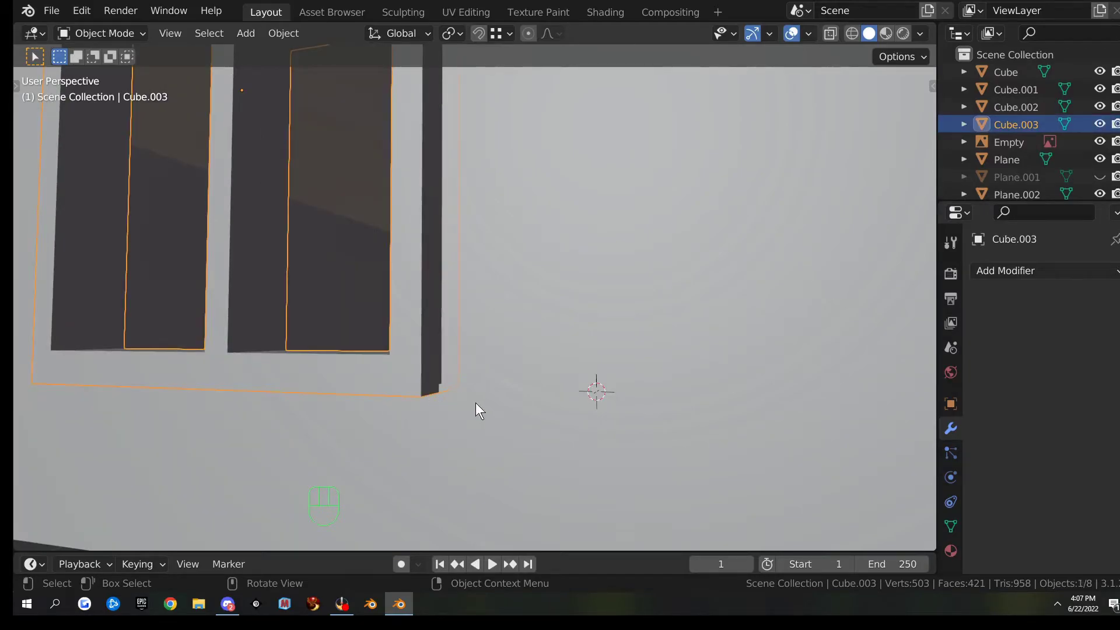
pyautogui.press('g')
pyautogui.press('x')
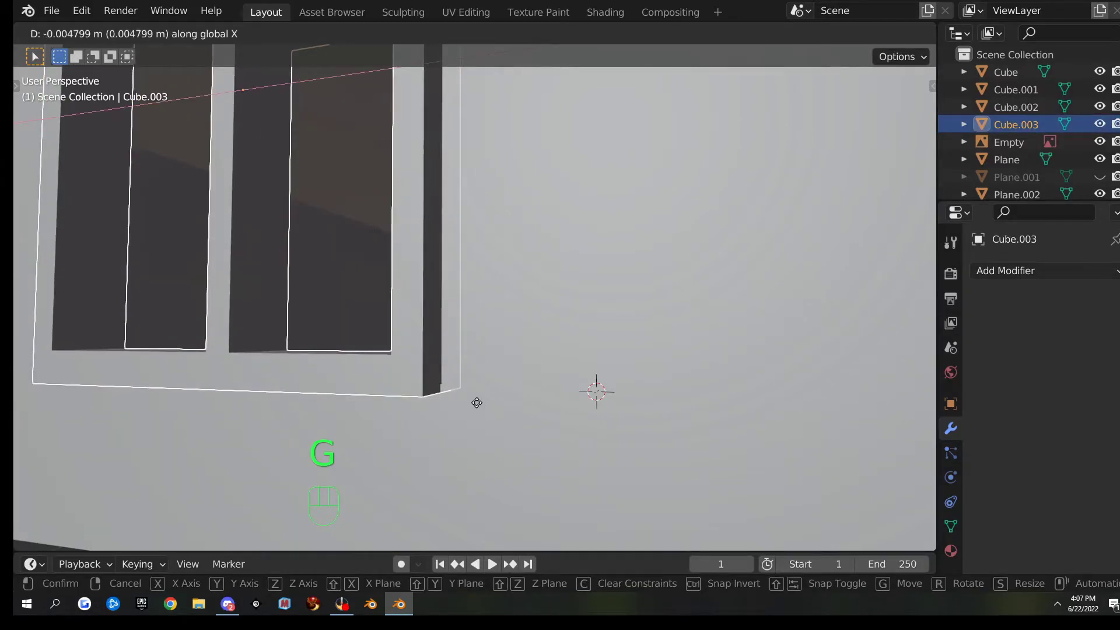
pyautogui.click(478, 400)
# - Examine from several angles how the back window frame sits in its wall opening
pyautogui.scroll(-5, 404, 385)
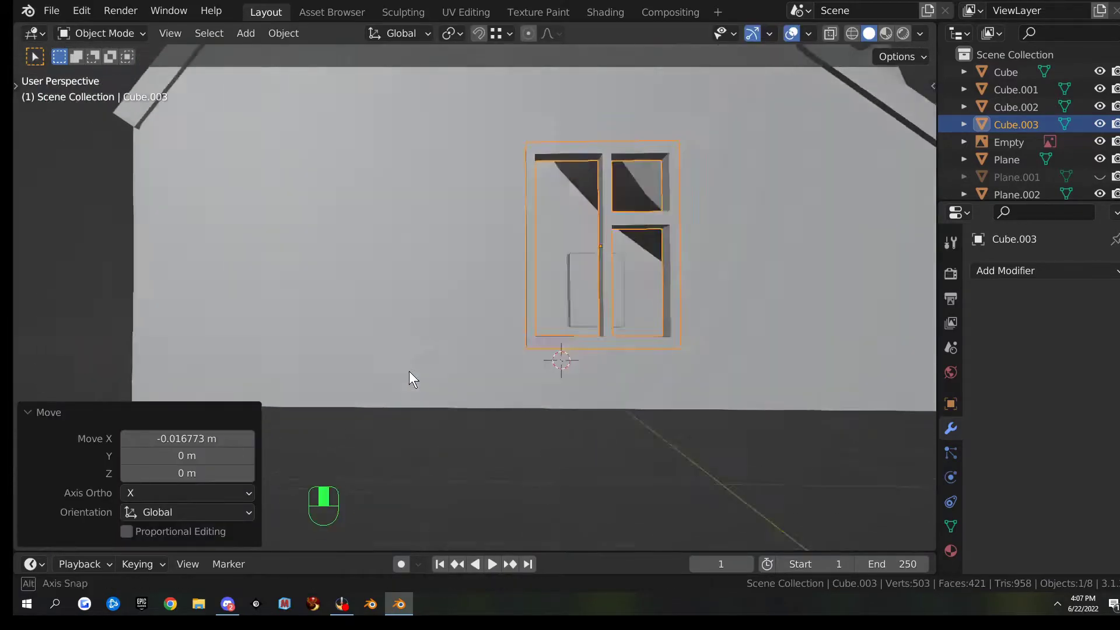
pyautogui.moveTo(404, 376); pyautogui.dragTo(437, 404, button='middle')
pyautogui.click(481, 467)
pyautogui.click(575, 497)
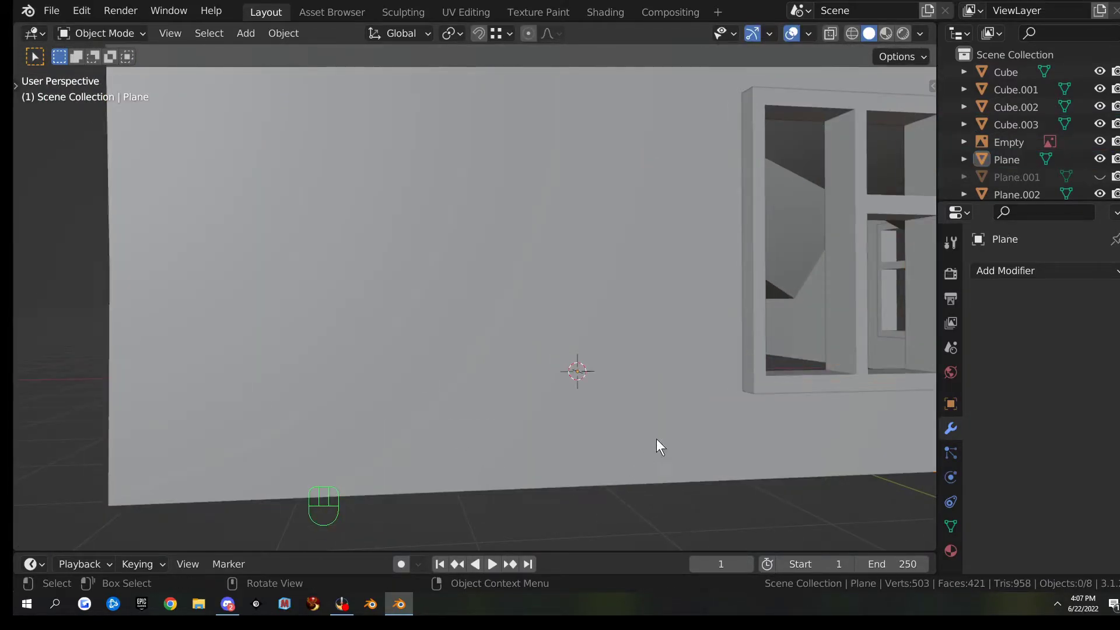
pyautogui.scroll(-4, 732, 357)
pyautogui.moveTo(737, 357); pyautogui.dragTo(620, 350, button='middle')
pyautogui.scroll(5, 646, 355)
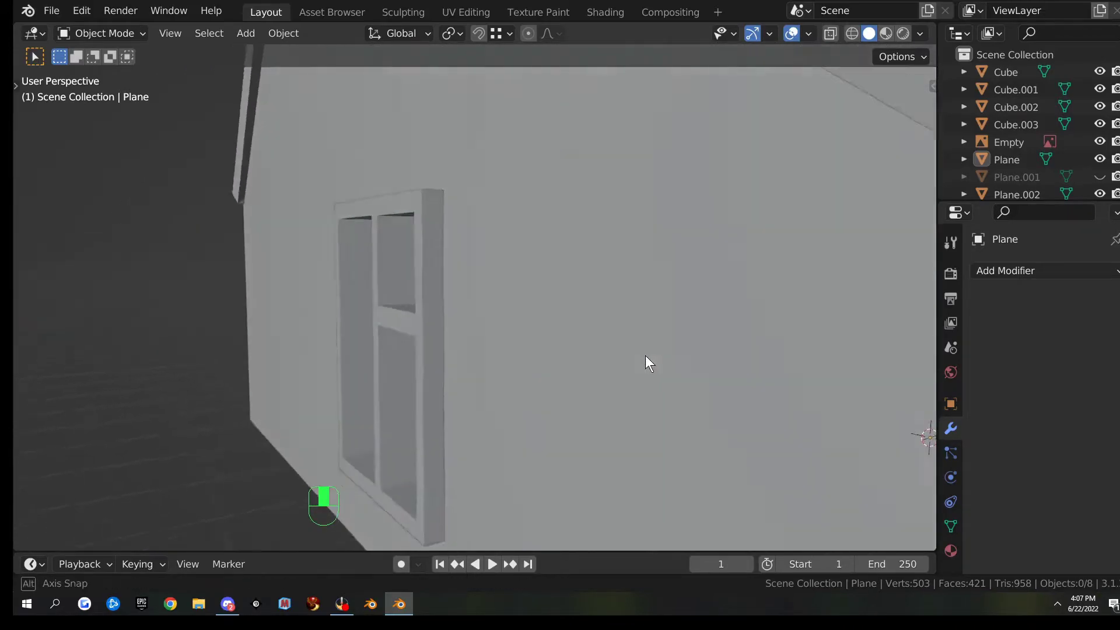
# - Move the back window frame about -0.011 m along Y, deeper into the wall
pyautogui.click(317, 358)
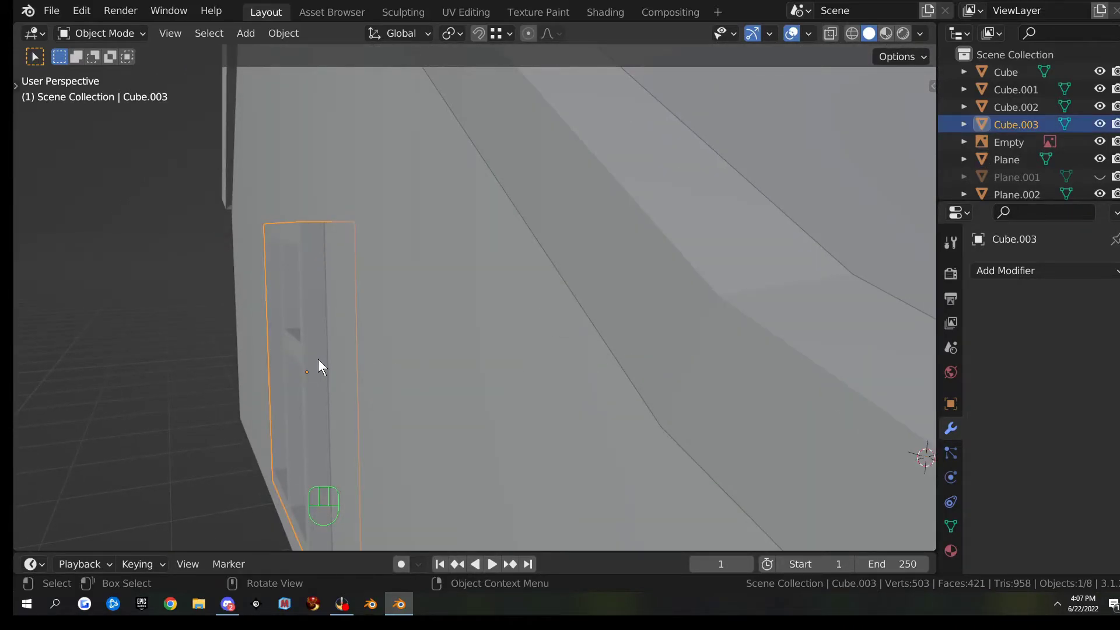
pyautogui.press('KP_Decimal')
pyautogui.moveTo(517, 357); pyautogui.dragTo(510, 360, button='middle')
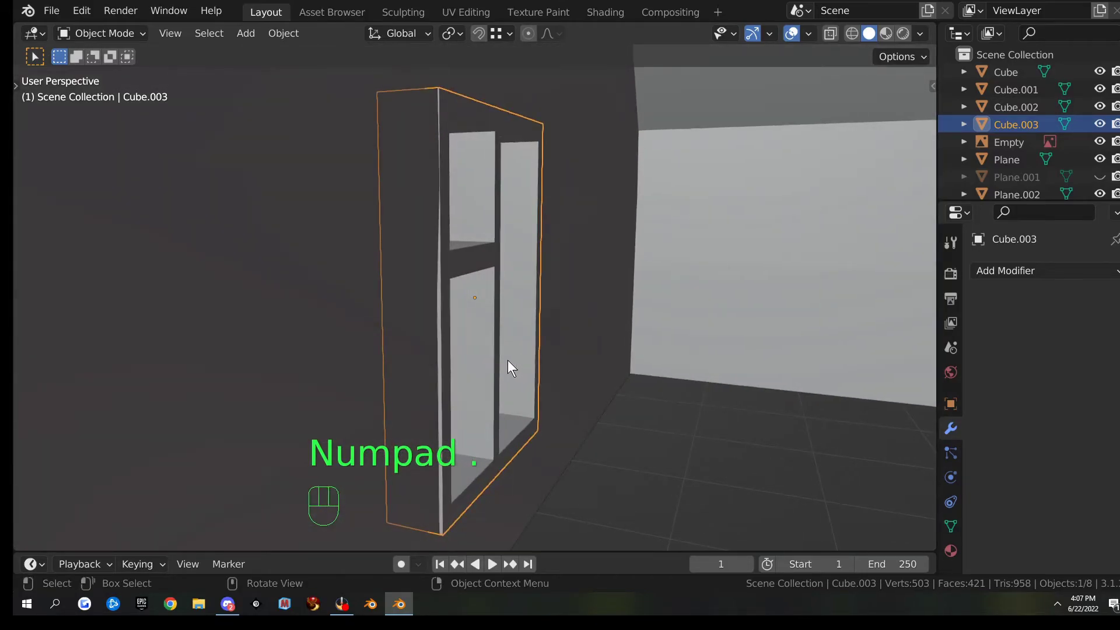
pyautogui.press('g')
pyautogui.press('x')
pyautogui.press('Escape')
pyautogui.press('g')
pyautogui.press('y')
pyautogui.click(457, 361)
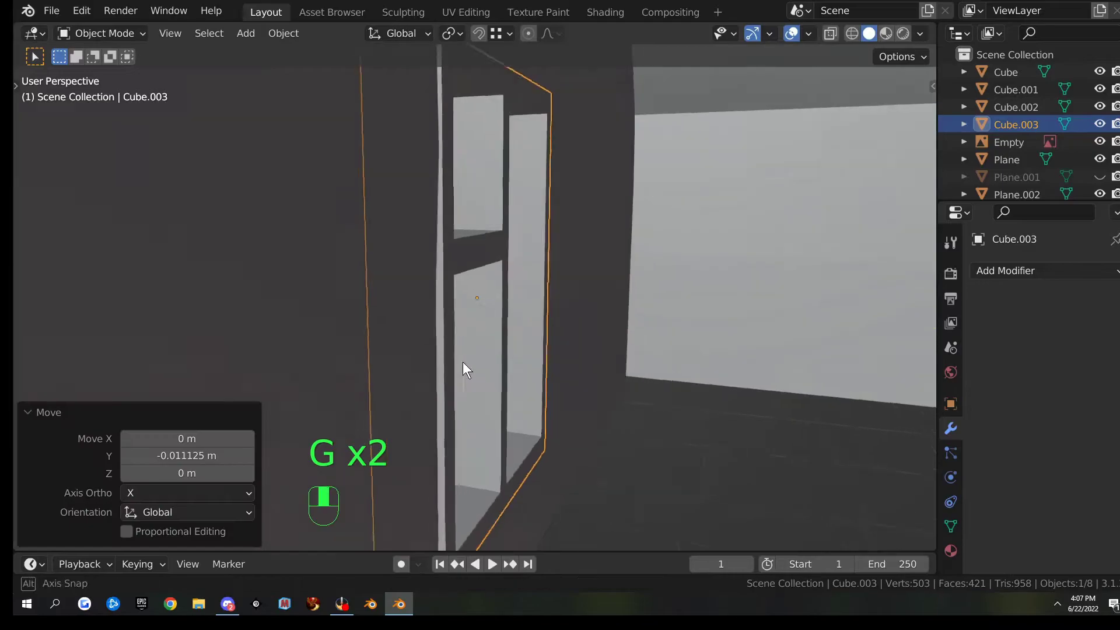
# - Push the back window frame about another -0.031 m along Y to set its depth in the wall
pyautogui.scroll(5, 547, 359)
pyautogui.moveTo(548, 360); pyautogui.dragTo(520, 345, button='middle')
pyautogui.press('g')
pyautogui.press('y')
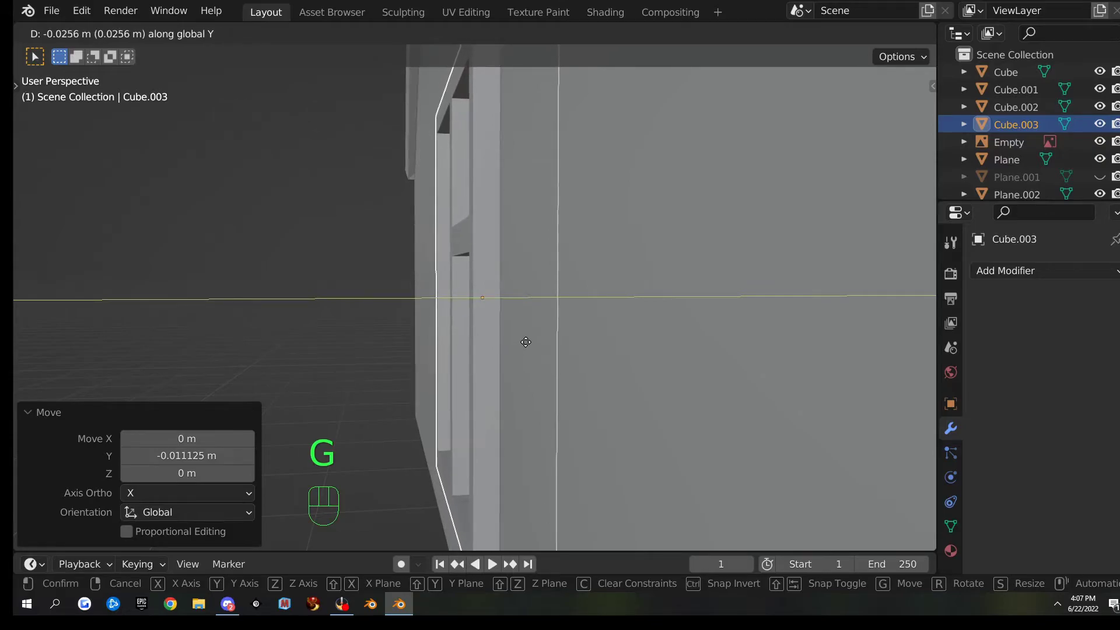
pyautogui.click(527, 342)
# - Delete the leftover cutter box around the window beside the front door
pyautogui.moveTo(527, 342); pyautogui.dragTo(688, 293, button='middle')
pyautogui.scroll(-6, 493, 300)
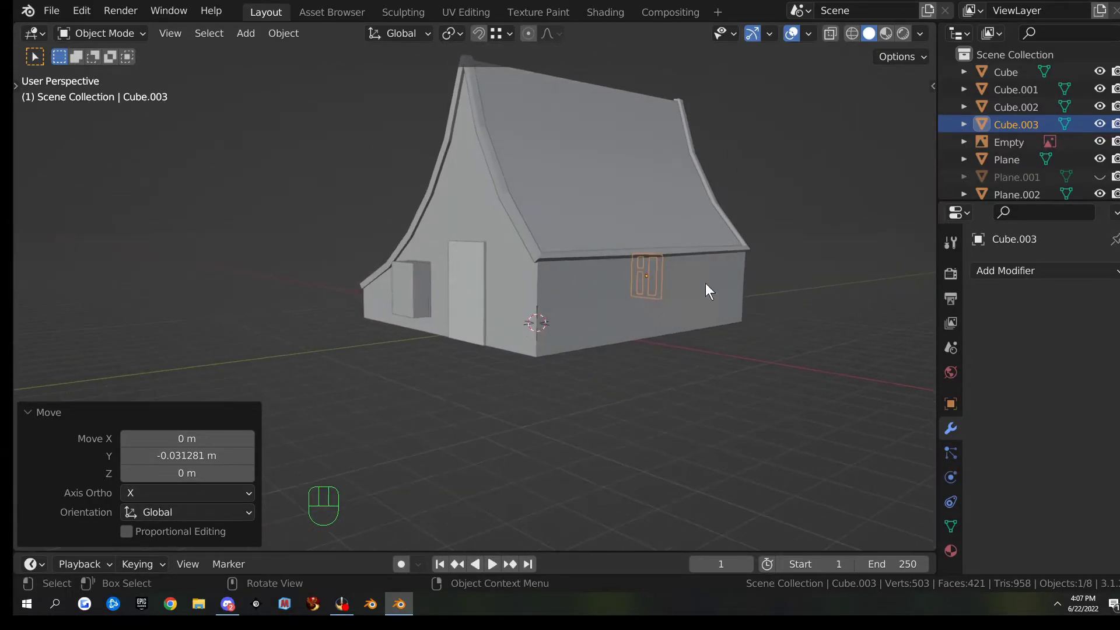
pyautogui.scroll(3, 688, 292)
pyautogui.click(607, 307)
pyautogui.press('x')
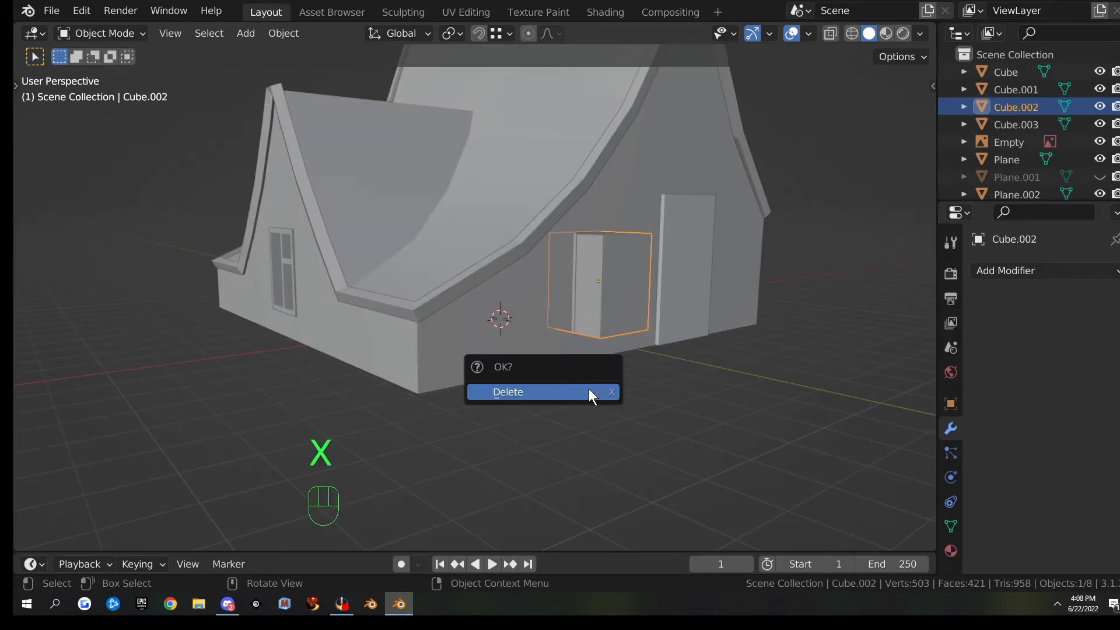
pyautogui.click(591, 390)
pyautogui.moveTo(576, 406); pyautogui.dragTo(806, 359, button='middle')
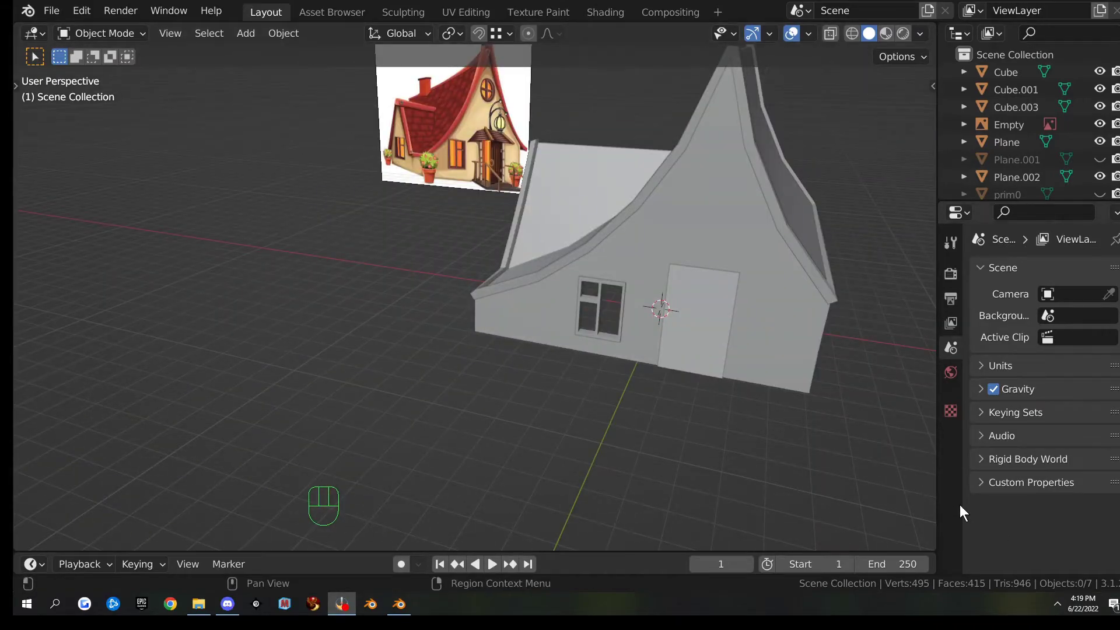
pyautogui.moveTo(468, 387); pyautogui.dragTo(482, 131, button='middle')
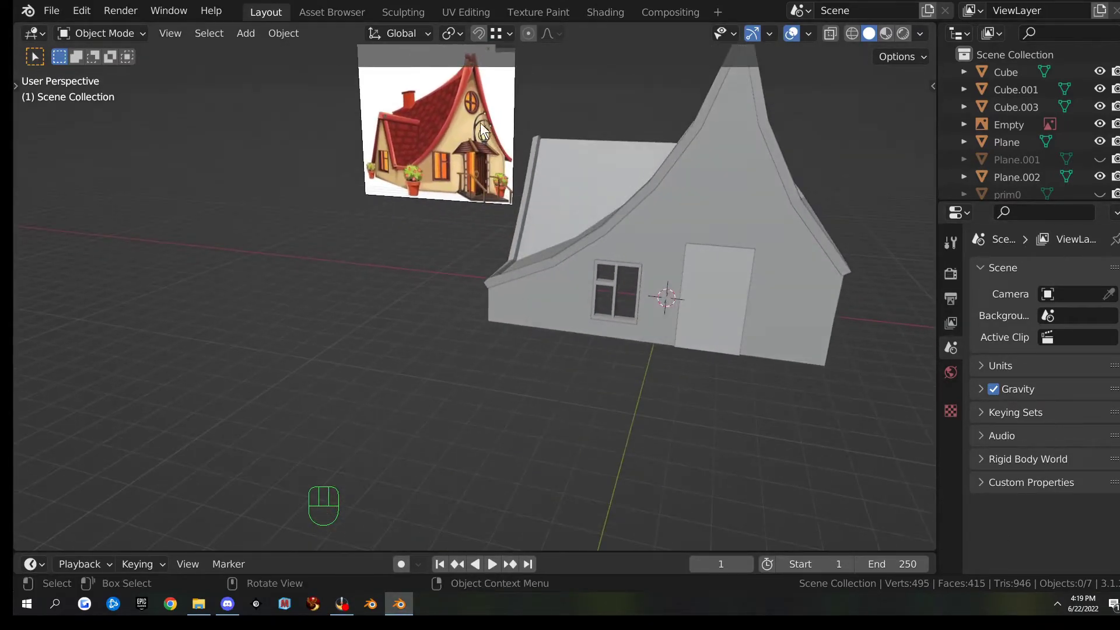
# - Add a 24-vertex mesh circle with a 1 m radius and move it about -11.46 m along X, clear of the cottage
pyautogui.keyDown('shift'); pyautogui.moveTo(535, 205); pyautogui.dragTo(464, 254, button='middle'); pyautogui.keyUp('shift')
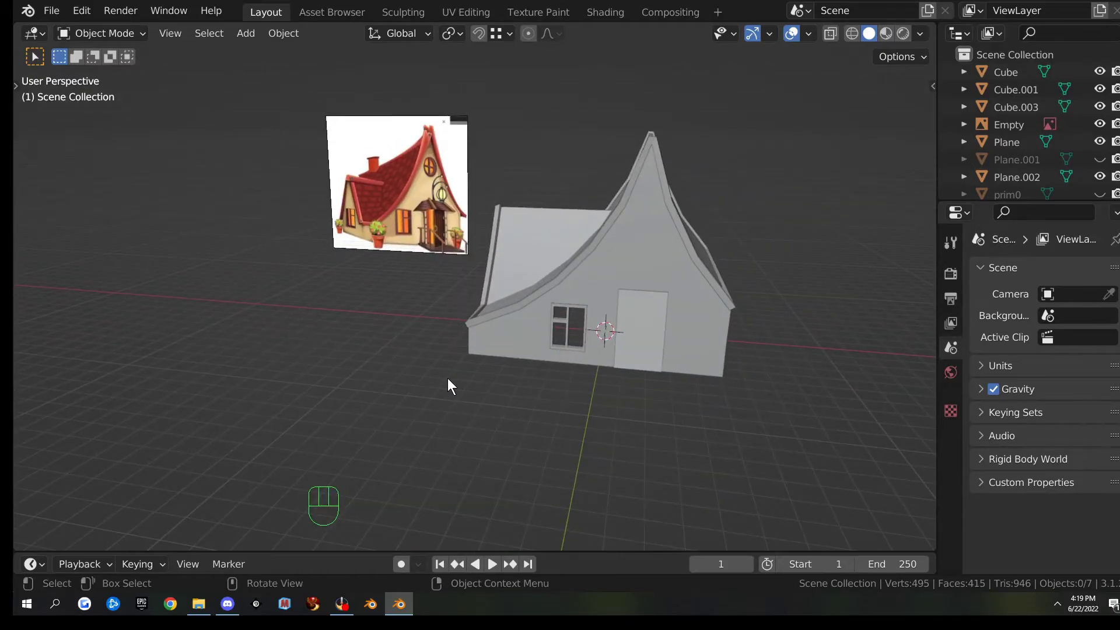
pyautogui.hotkey('shift', 'a')
pyautogui.moveTo(447, 378)
pyautogui.moveTo(419, 240)
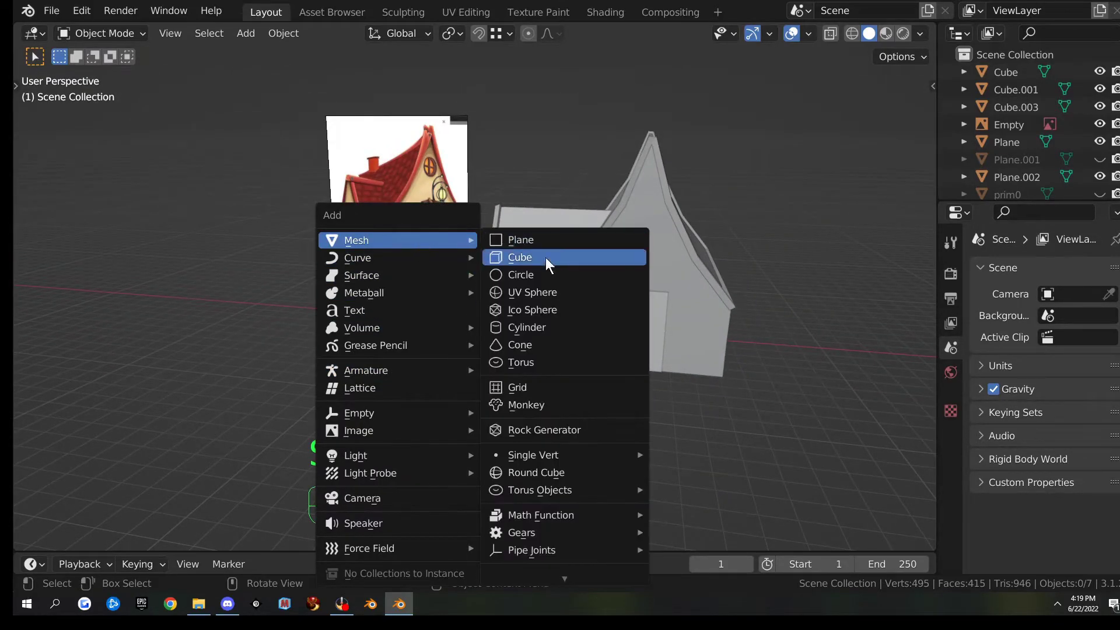
pyautogui.click(543, 270)
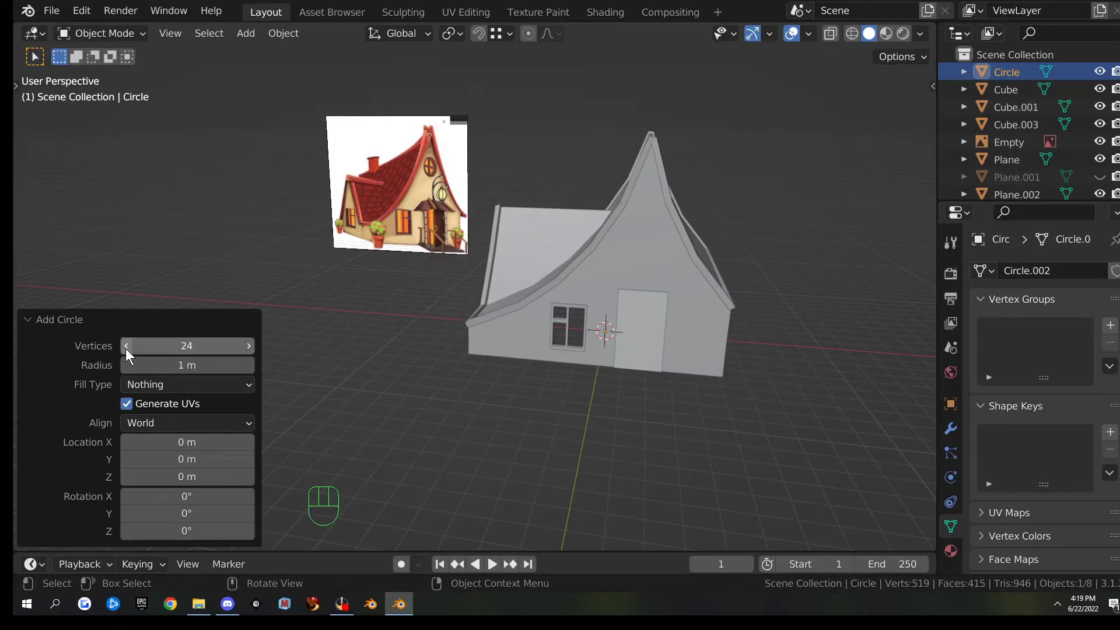
pyautogui.press('g')
pyautogui.press('x')
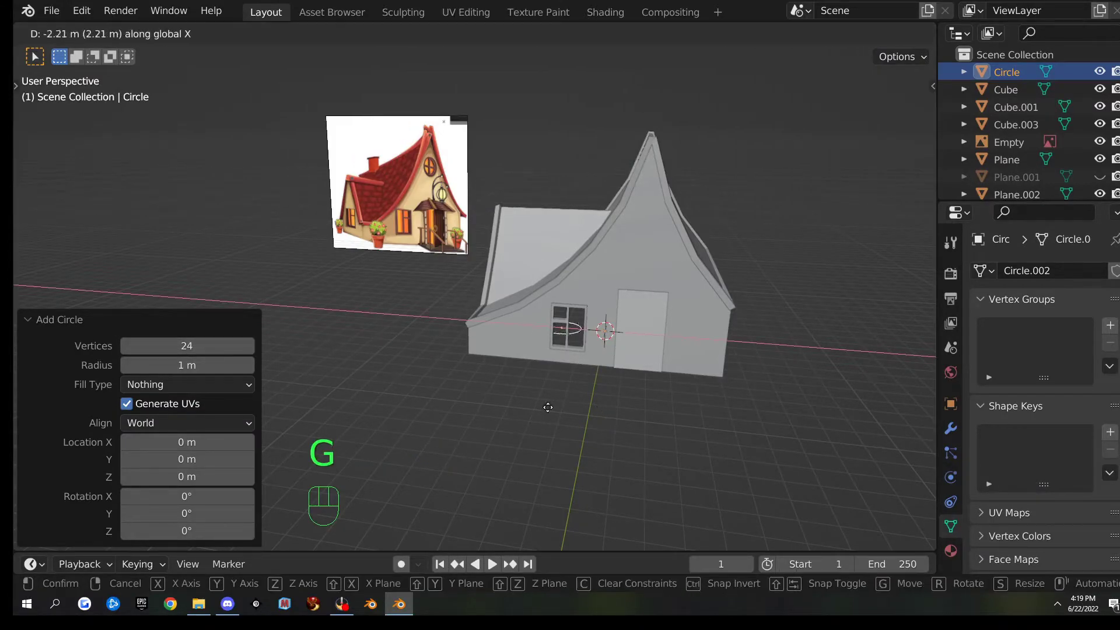
pyautogui.click(391, 390)
pyautogui.press('KP_Decimal')
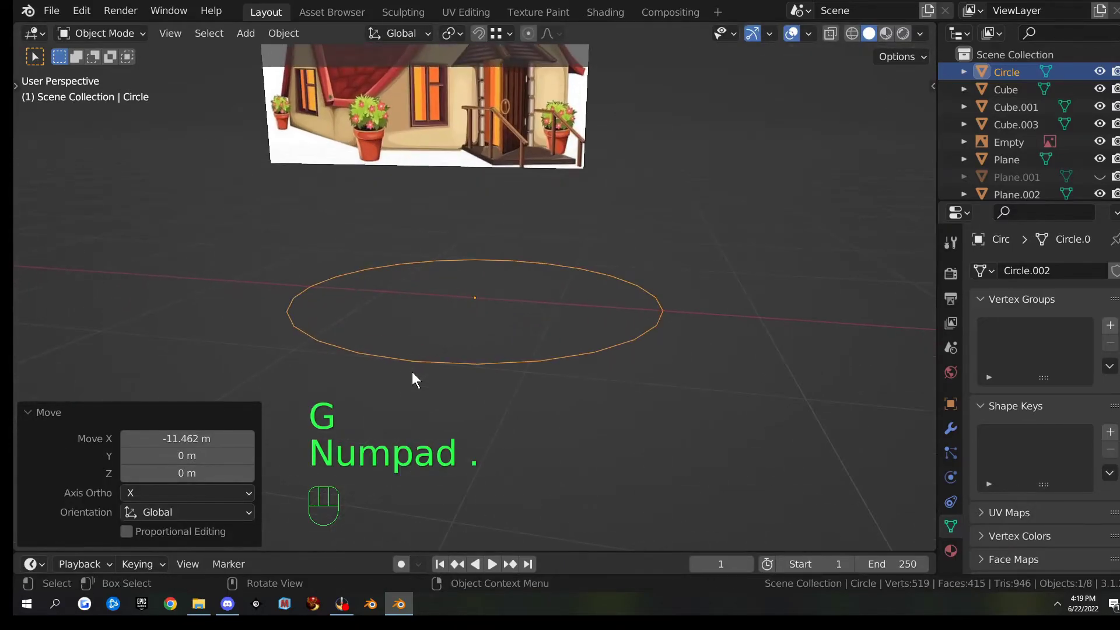
# - Fill the circle with a face and extrude it about -0.29 m along Z into a thick disc
pyautogui.moveTo(458, 348); pyautogui.dragTo(503, 382, button='middle')
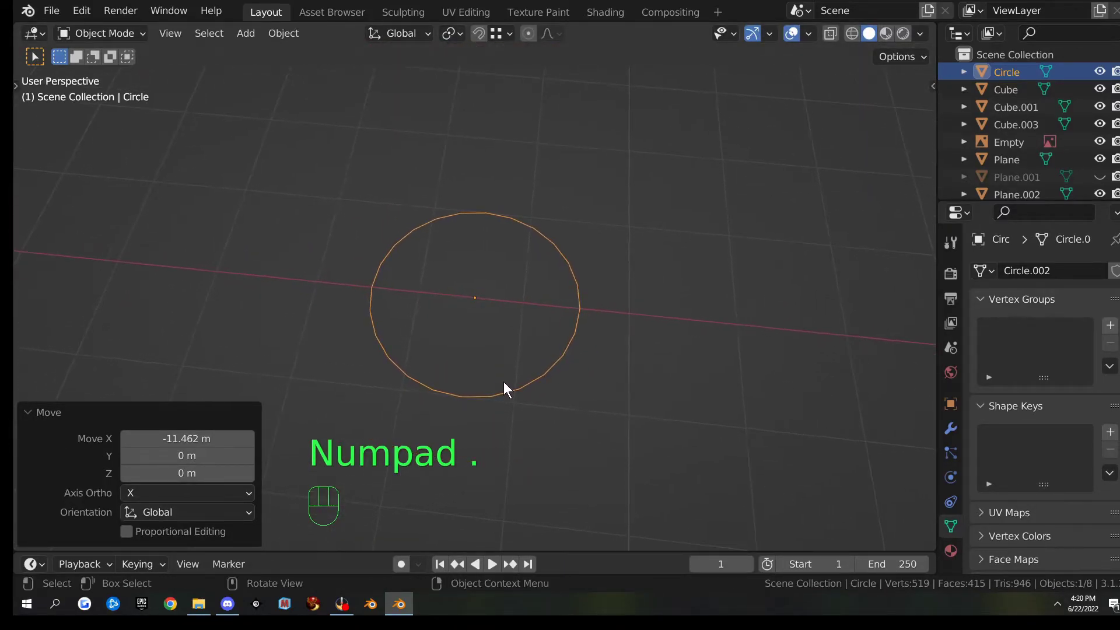
pyautogui.press('Tab')
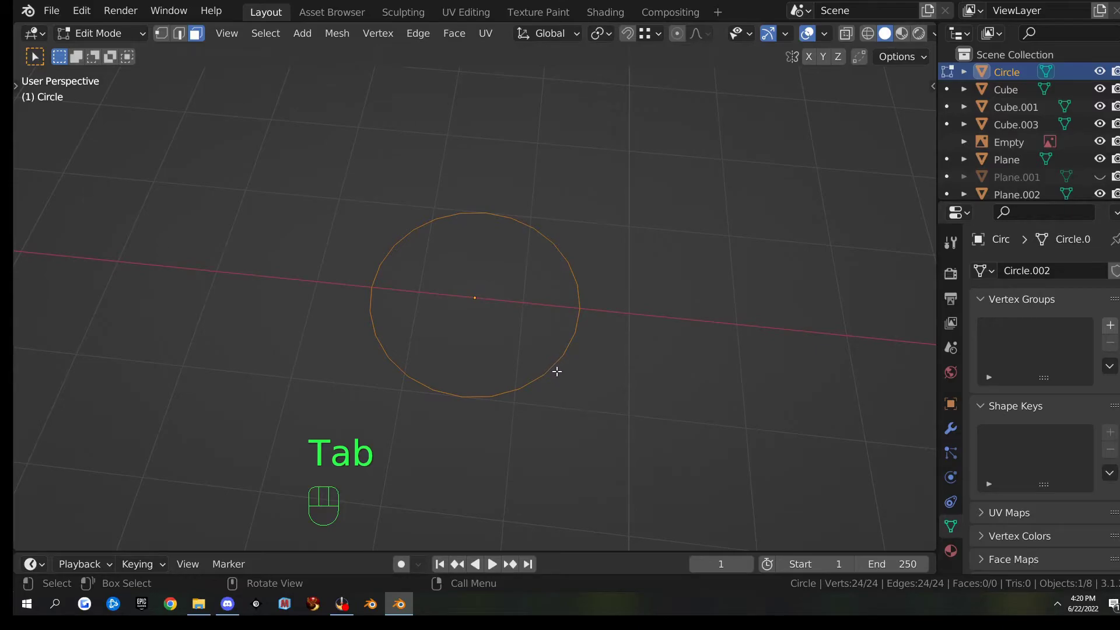
pyautogui.press('a')
pyautogui.press('1')
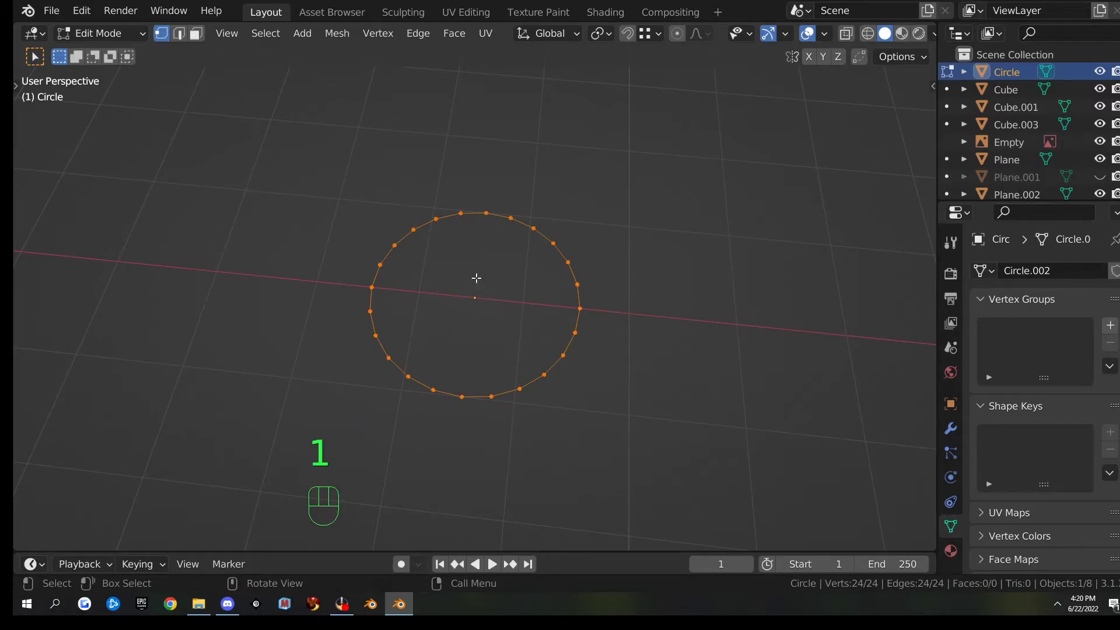
pyautogui.press('f')
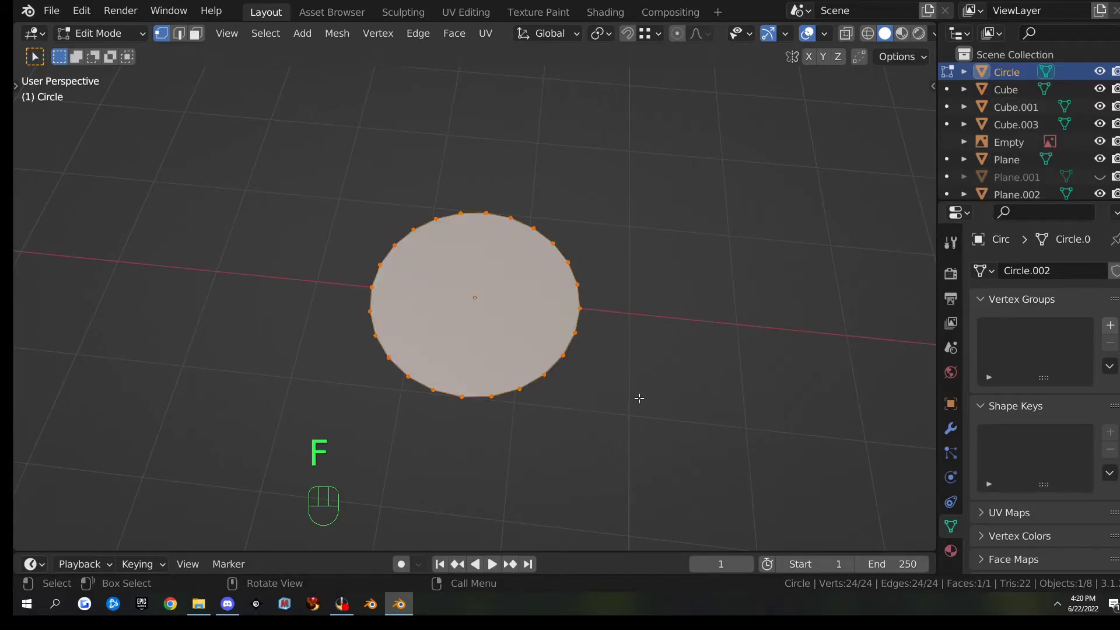
pyautogui.moveTo(621, 407); pyautogui.dragTo(605, 380, button='middle')
pyautogui.press('e')
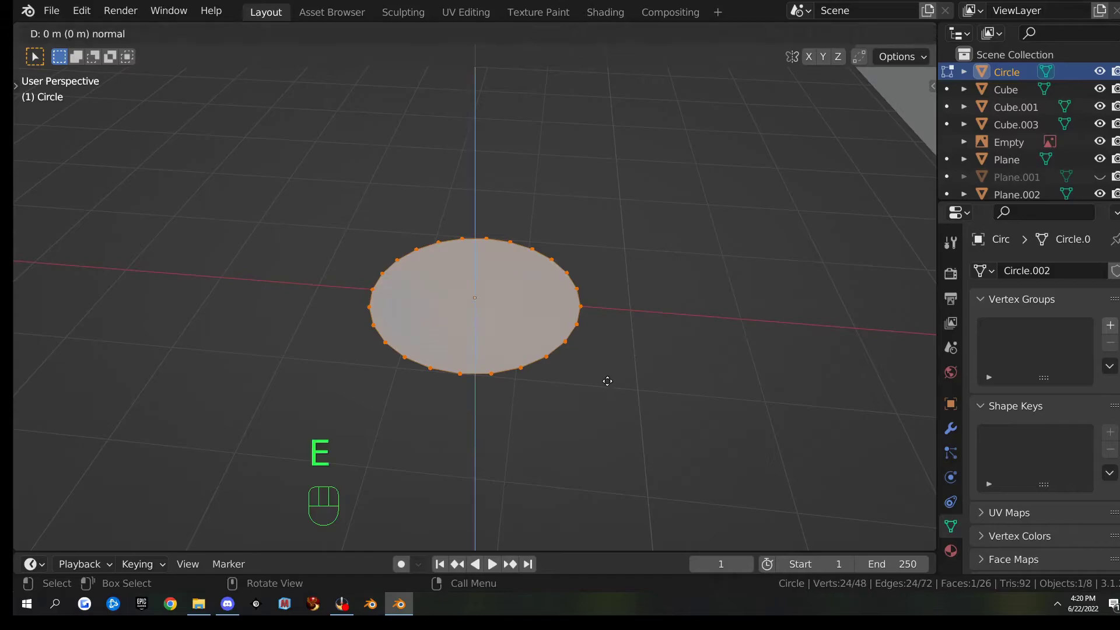
pyautogui.press('z')
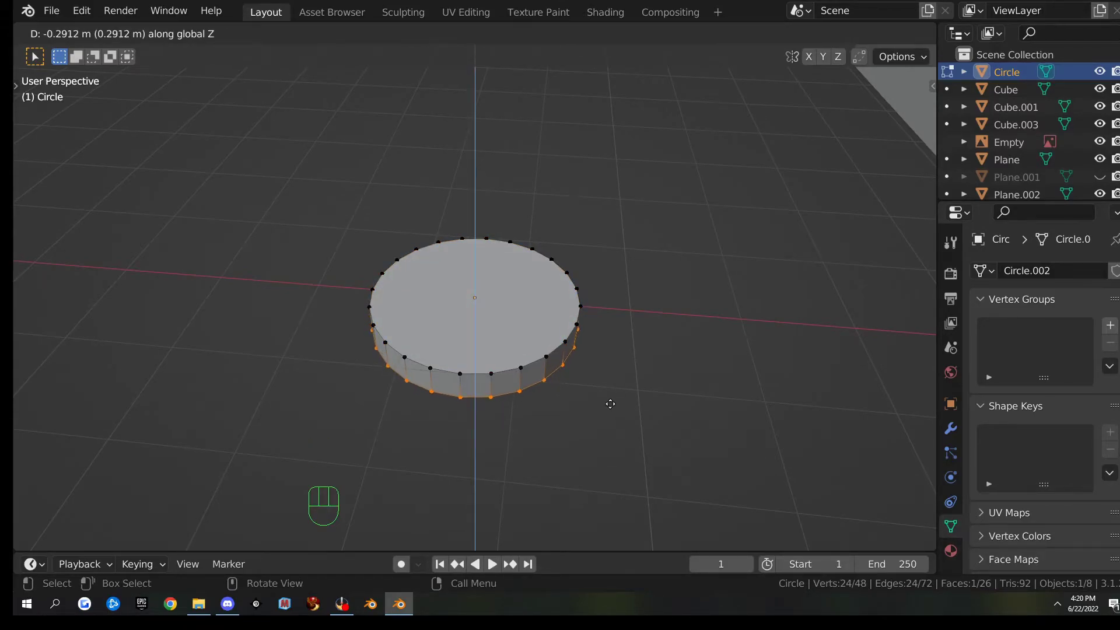
pyautogui.click(609, 406)
pyautogui.moveTo(581, 395)
pyautogui.mouseDown(button='middle')
pyautogui.moveTo(740, 340)
pyautogui.moveTo(592, 413)
pyautogui.mouseUp(button='middle')
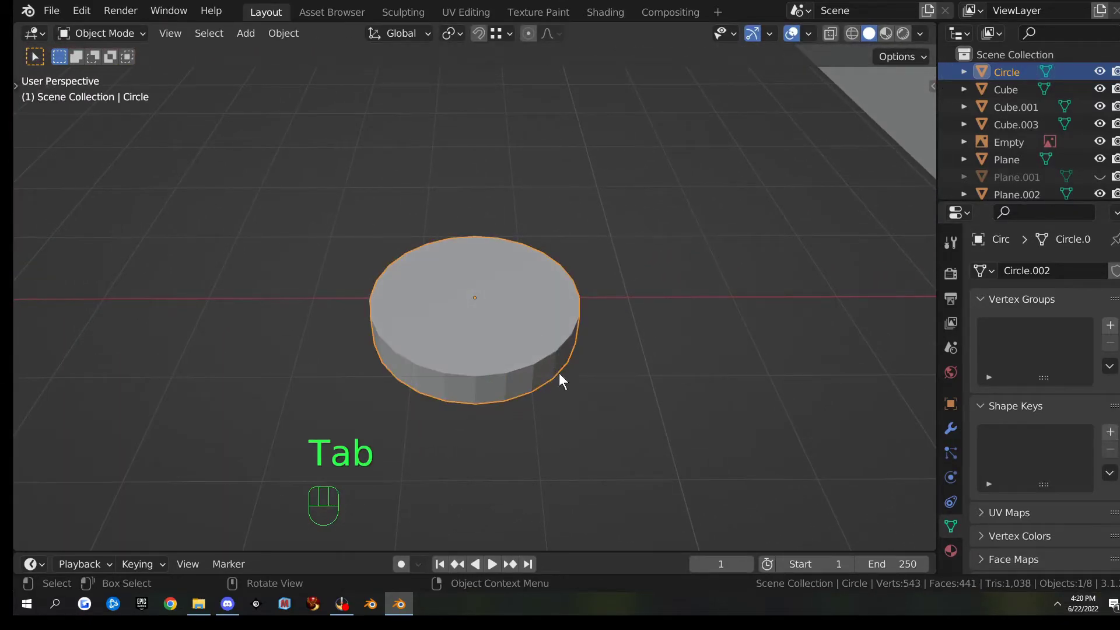
# - Duplicate the disc and place the copy about 0.66 m above it along Z
pyautogui.hotkey('shift', 's')
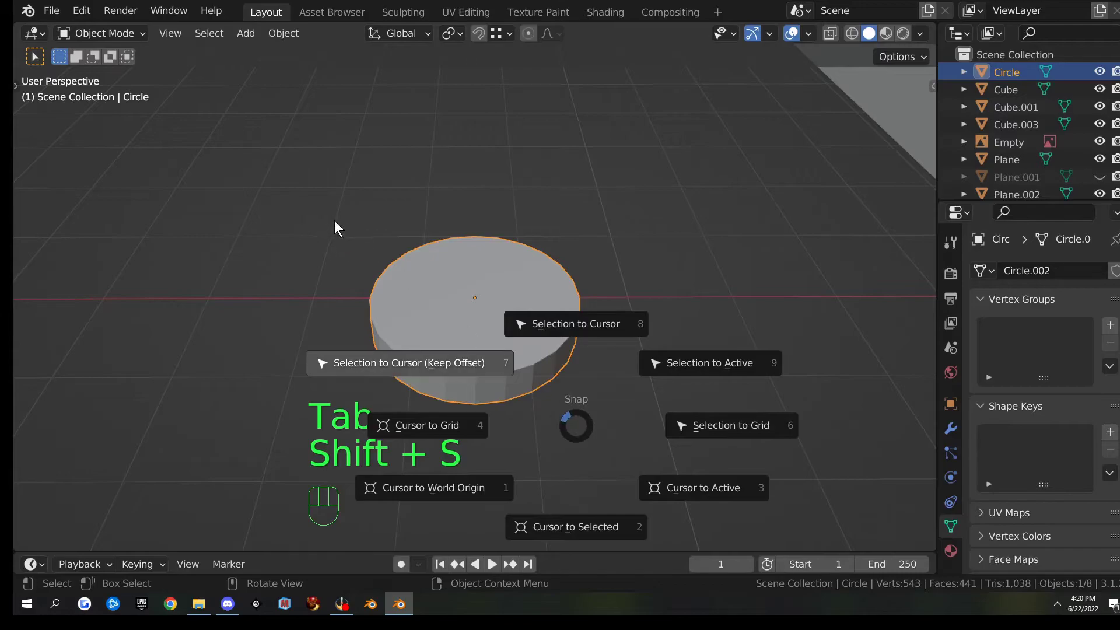
pyautogui.click(463, 328)
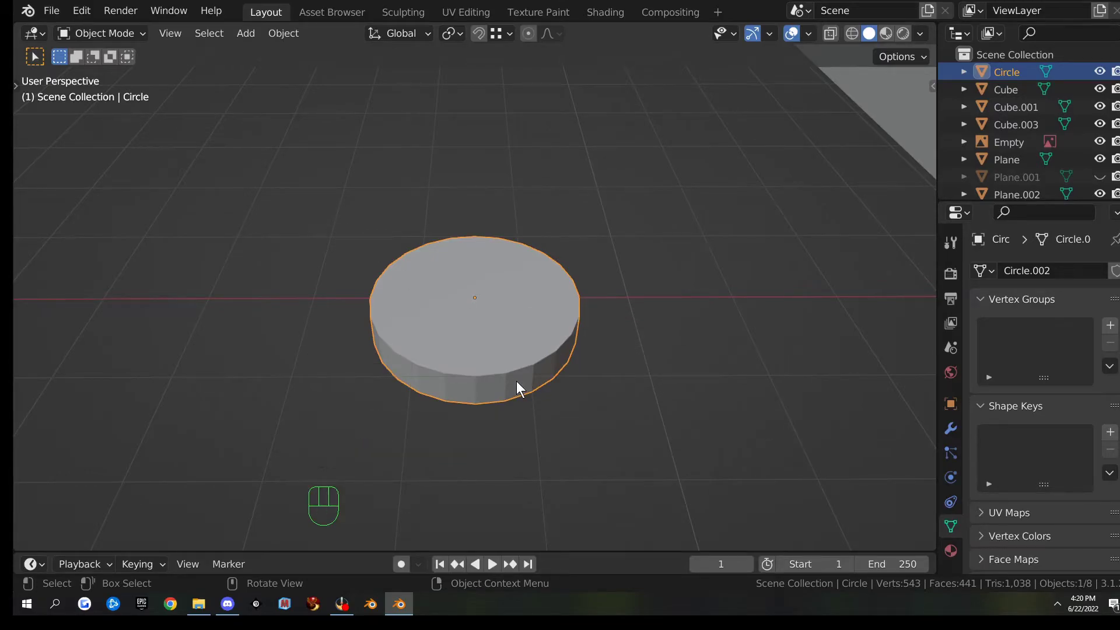
pyautogui.hotkey('shift', 'd')
pyautogui.press('z')
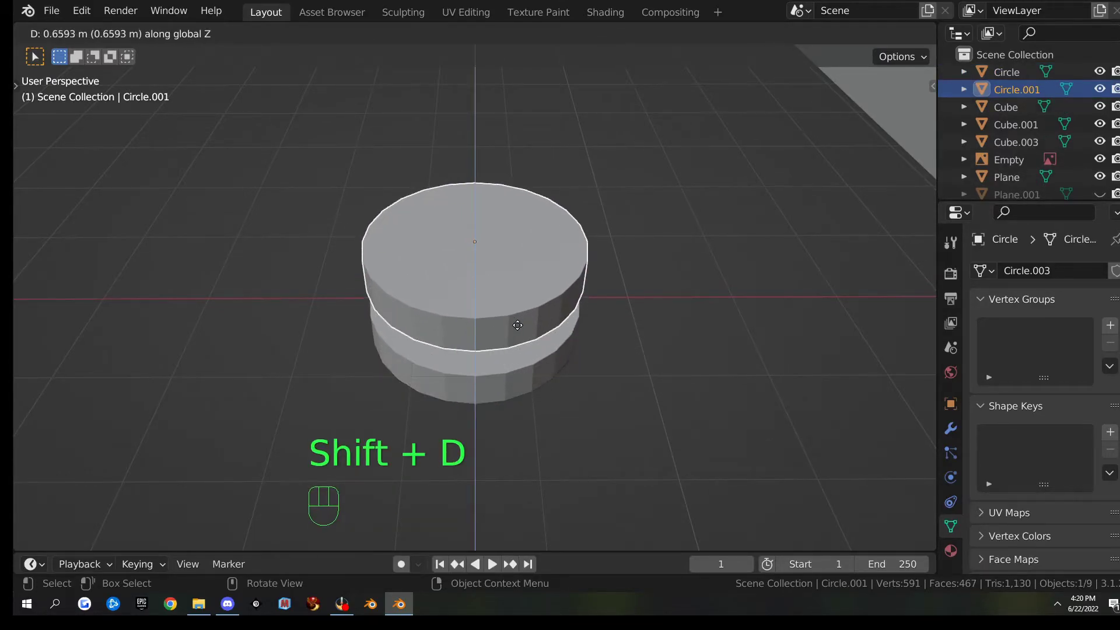
pyautogui.click(520, 330)
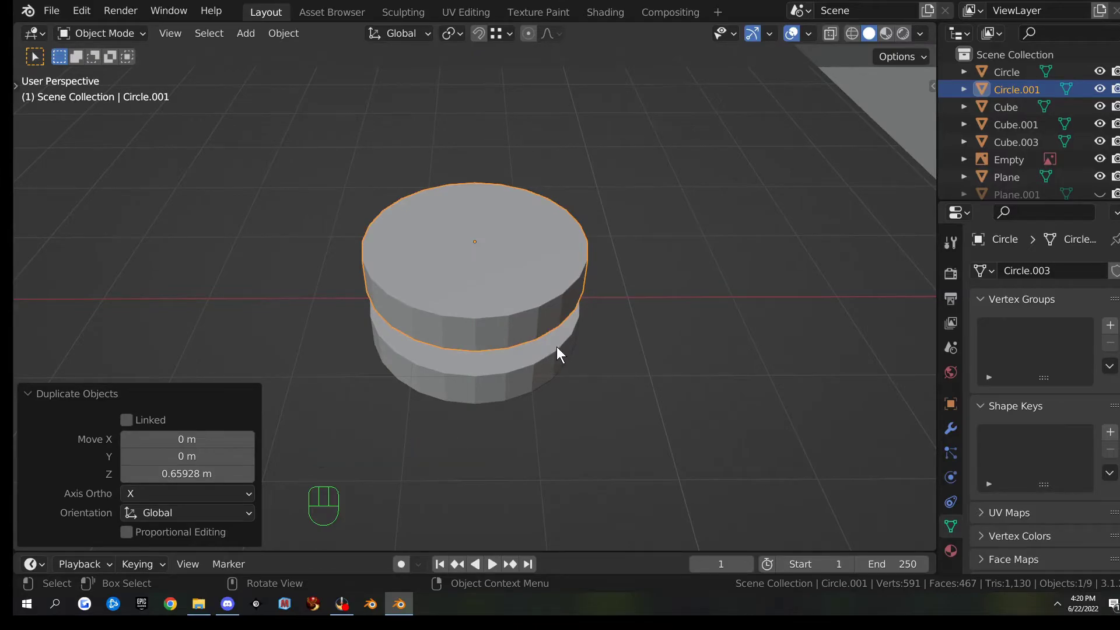
# - Try to connect the vertically opposite middle vertices across the duplicated disc in top view with X-ray on
pyautogui.press('Tab')
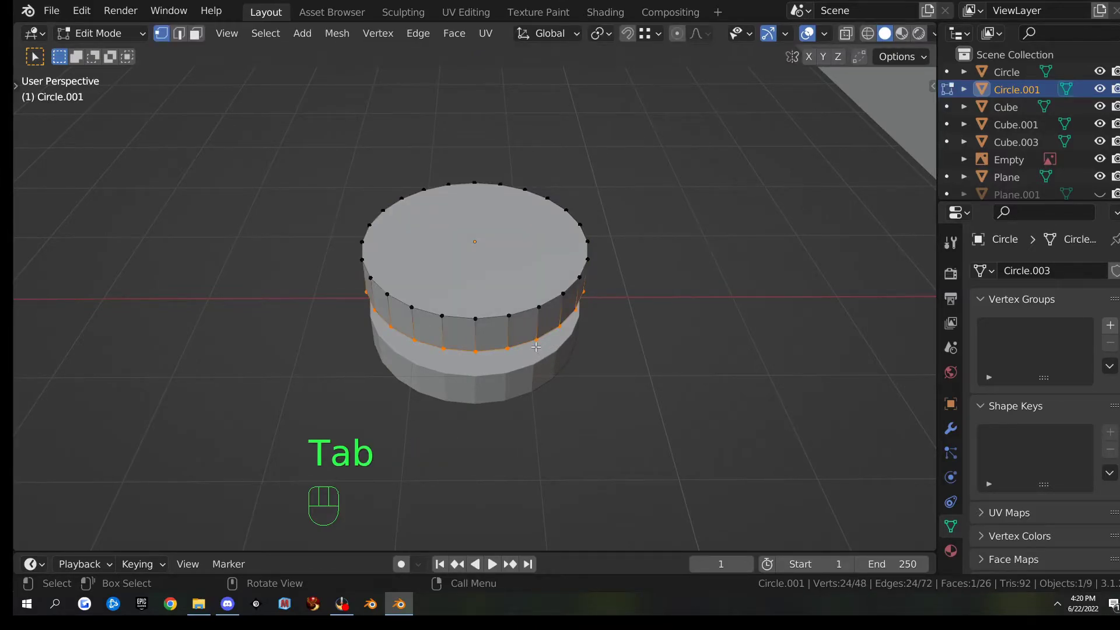
pyautogui.press('KP_7')
pyautogui.hotkey('alt', 'z')
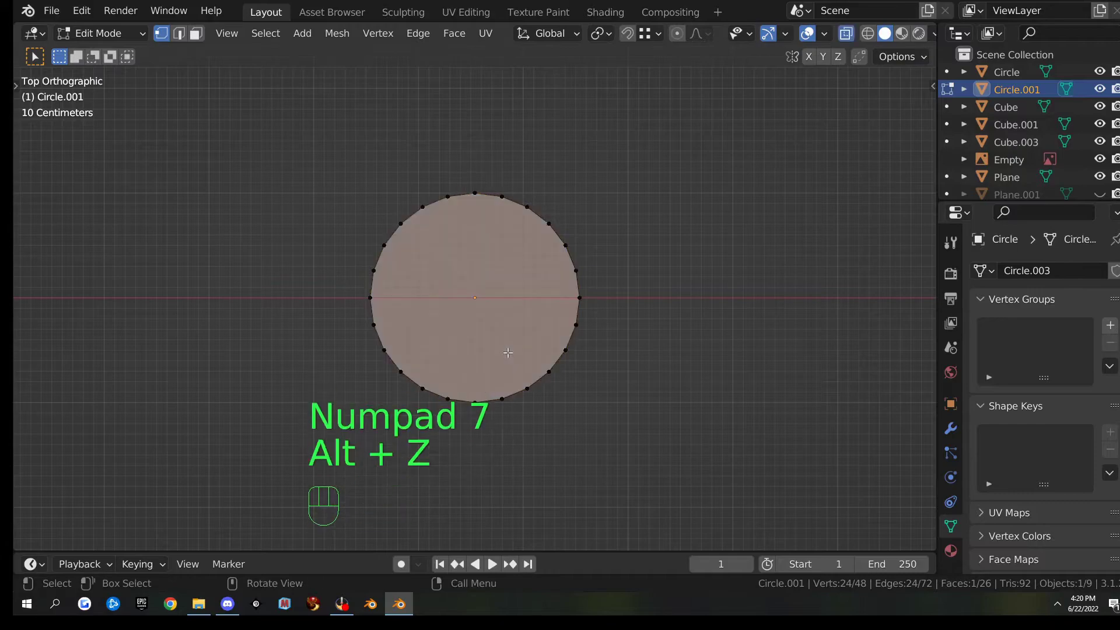
pyautogui.scroll(-2, 513, 362)
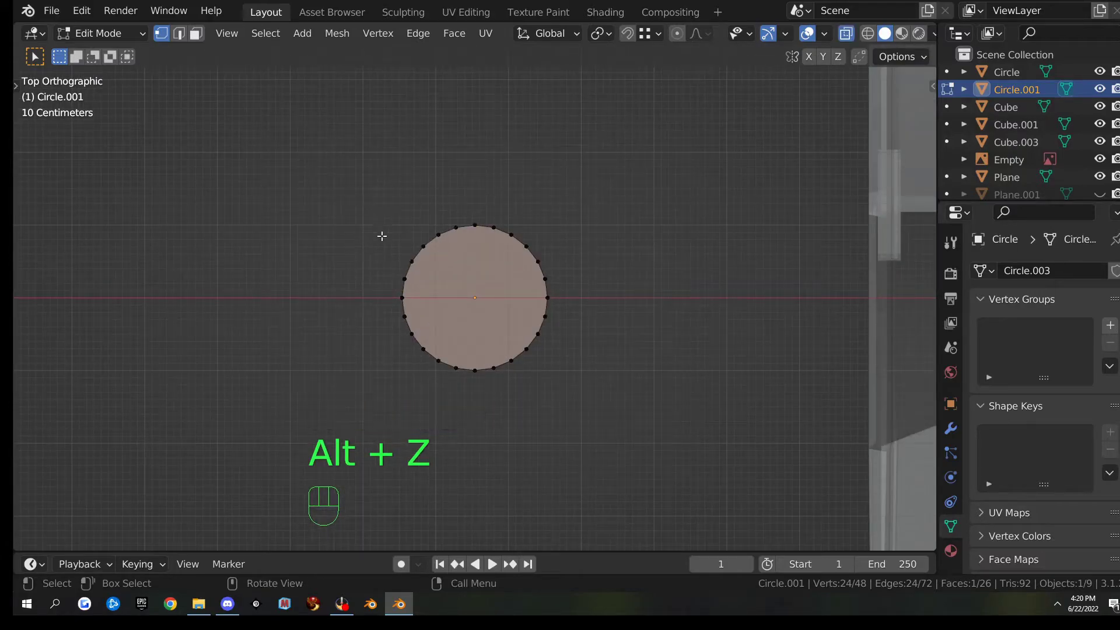
pyautogui.moveTo(460, 208); pyautogui.dragTo(487, 383)
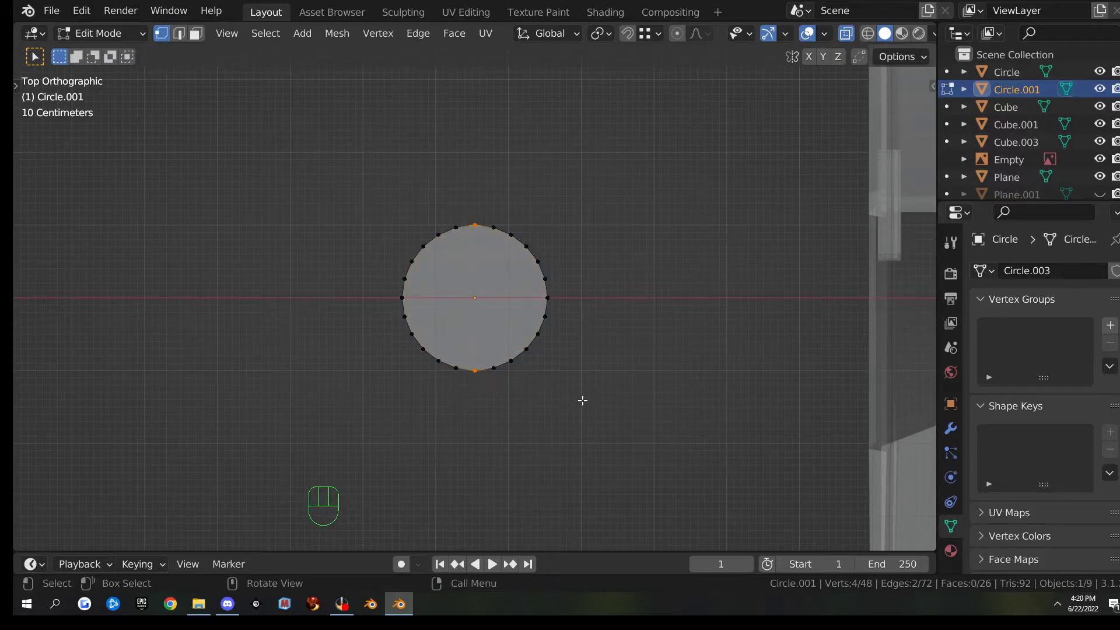
pyautogui.press('j')
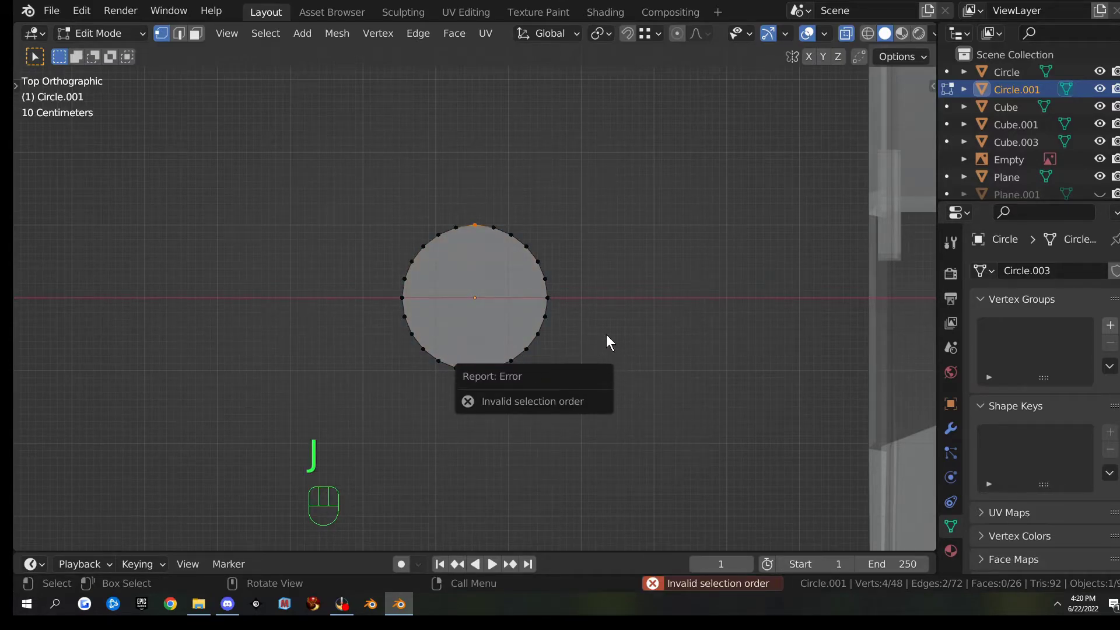
pyautogui.click(480, 234)
# - Delete the lower ring of vertices from the duplicated disc to leave a single flat circular face
pyautogui.moveTo(492, 307); pyautogui.dragTo(583, 245, button='middle')
pyautogui.moveTo(359, 256); pyautogui.dragTo(608, 290)
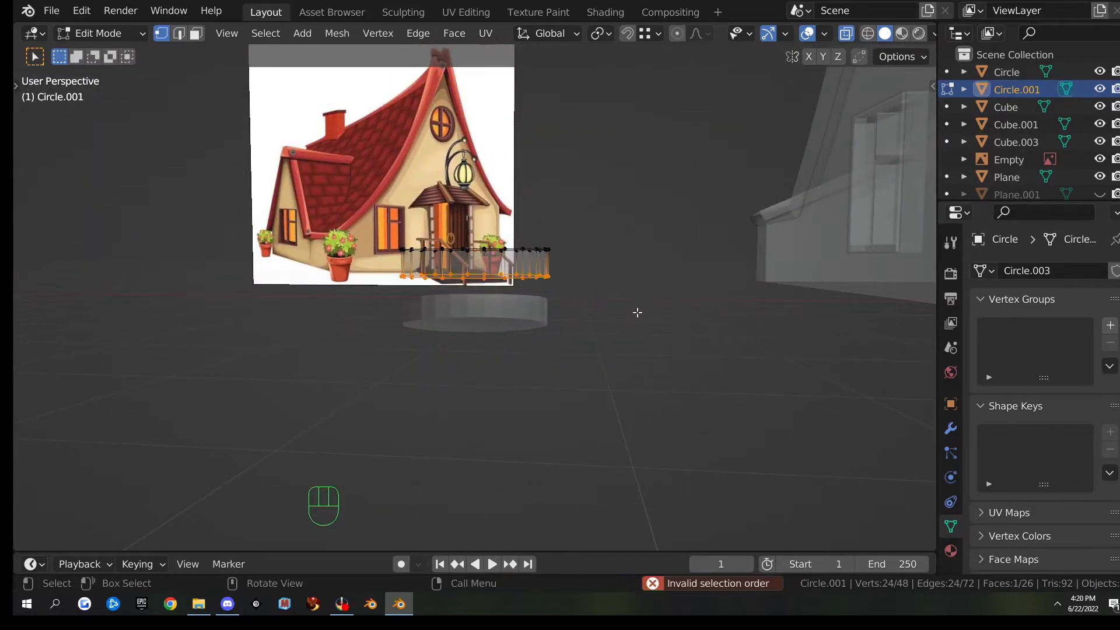
pyautogui.press('x')
pyautogui.click(627, 275)
pyautogui.moveTo(631, 287); pyautogui.dragTo(572, 375, button='middle')
pyautogui.scroll(3, 572, 375)
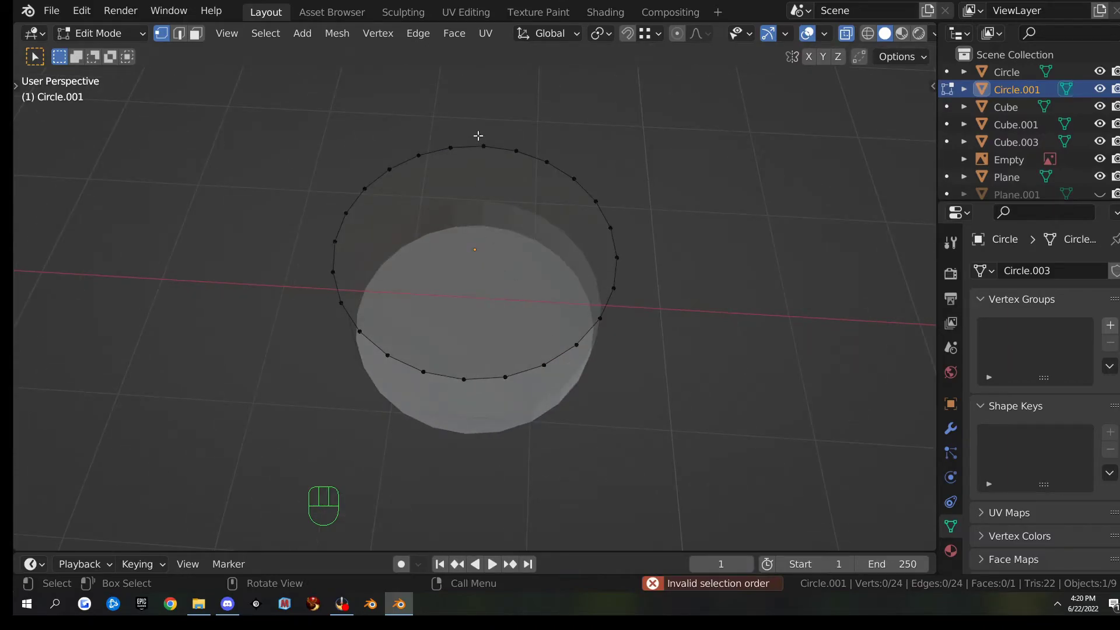
# - Connect the vertically and horizontally opposite vertices of the flat circle to split it into four quarter faces
pyautogui.press('KP_7')
pyautogui.moveTo(459, 152); pyautogui.dragTo(490, 451)
pyautogui.press('j')
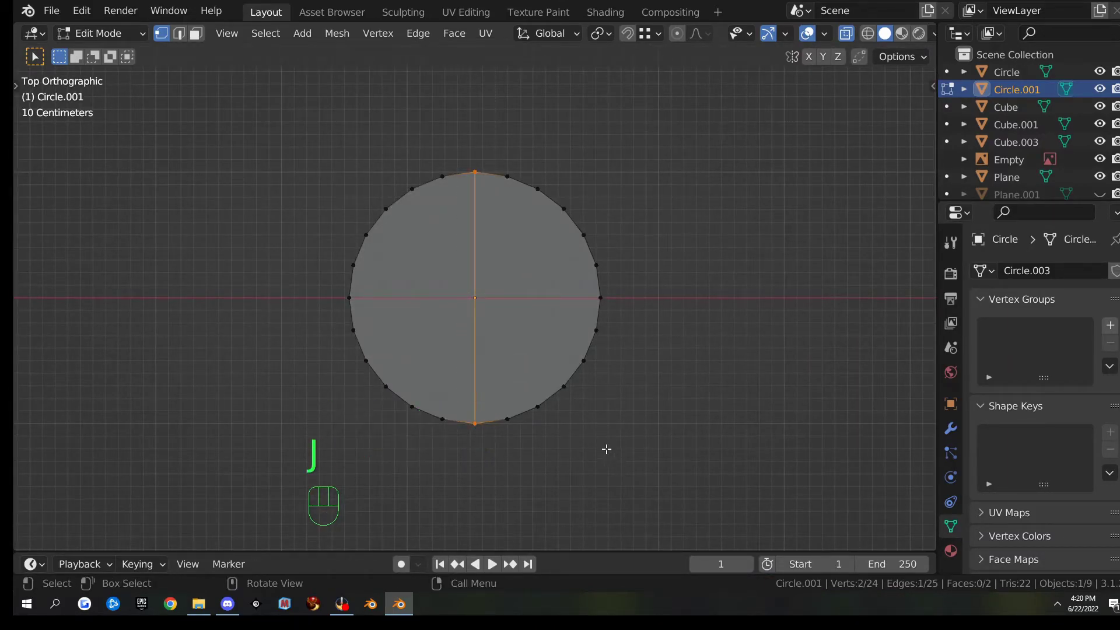
pyautogui.moveTo(315, 279); pyautogui.dragTo(663, 315)
pyautogui.press('j')
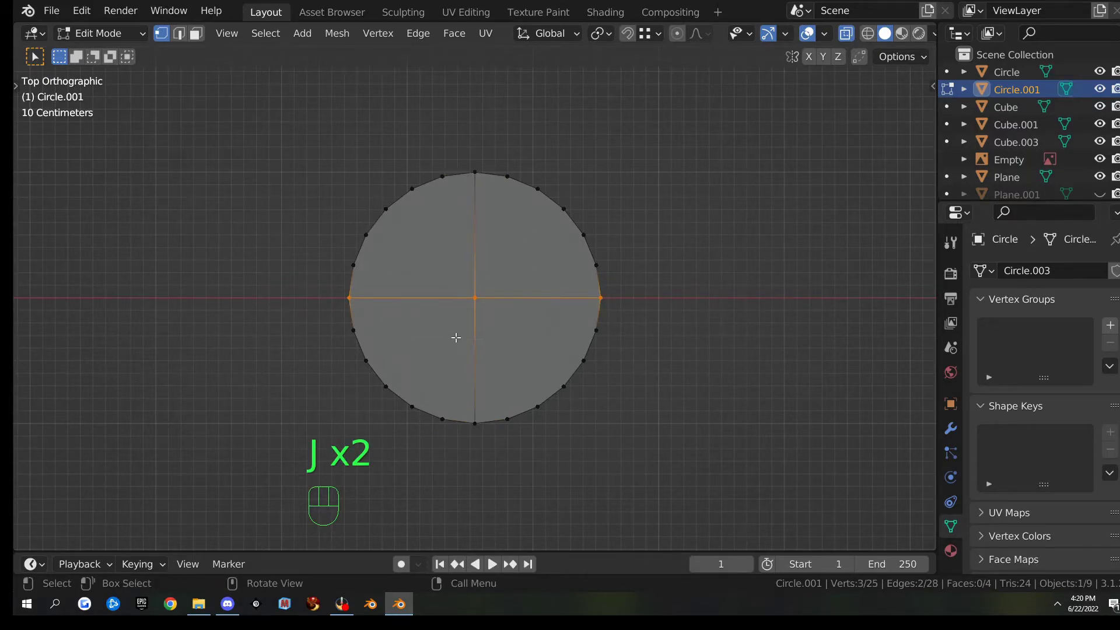
# - Delete three of the four quarter faces, keeping the +X +Y quarter, and select the remaining face
pyautogui.press('3')
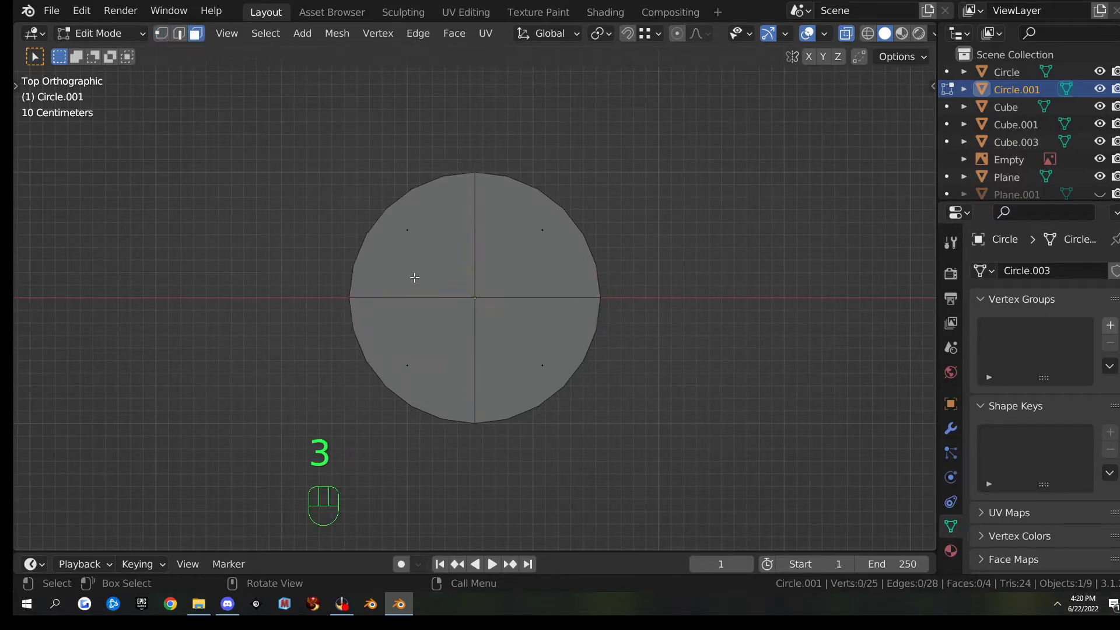
pyautogui.click(413, 243)
pyautogui.keyDown('shift'); pyautogui.click(418, 359); pyautogui.keyUp('shift')
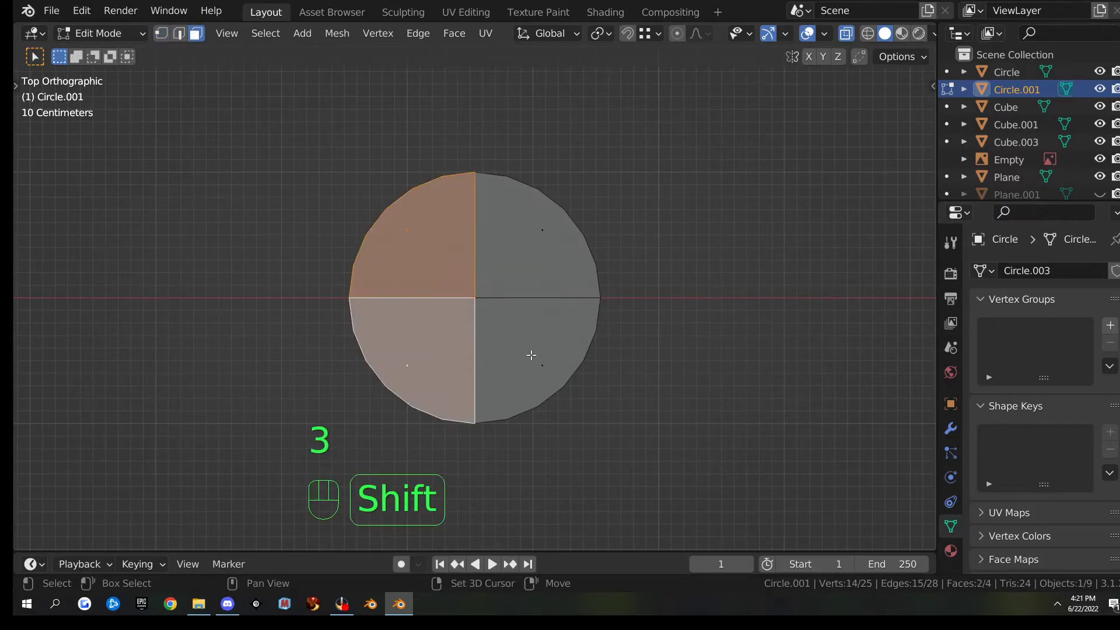
pyautogui.keyDown('shift'); pyautogui.click(527, 356); pyautogui.keyUp('shift')
pyautogui.press('x')
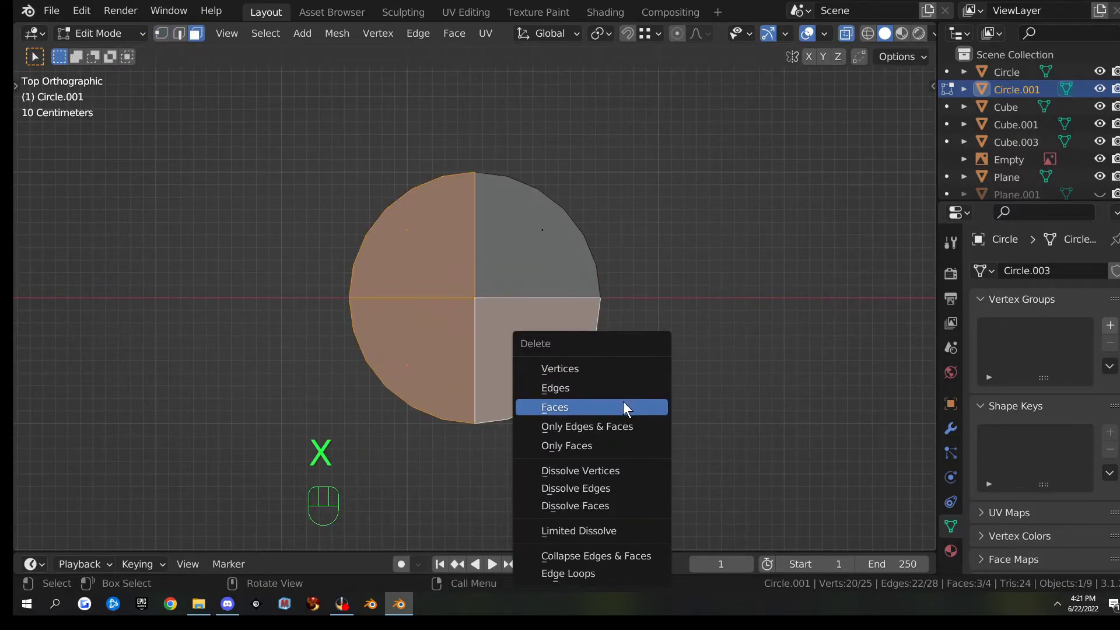
pyautogui.click(624, 403)
pyautogui.click(525, 228)
pyautogui.moveTo(600, 328)
pyautogui.mouseDown(button='middle')
pyautogui.moveTo(652, 265)
pyautogui.moveTo(635, 322)
pyautogui.moveTo(613, 325)
pyautogui.moveTo(628, 170)
pyautogui.moveTo(619, 330)
pyautogui.mouseUp(button='middle')
pyautogui.press('KP_7')
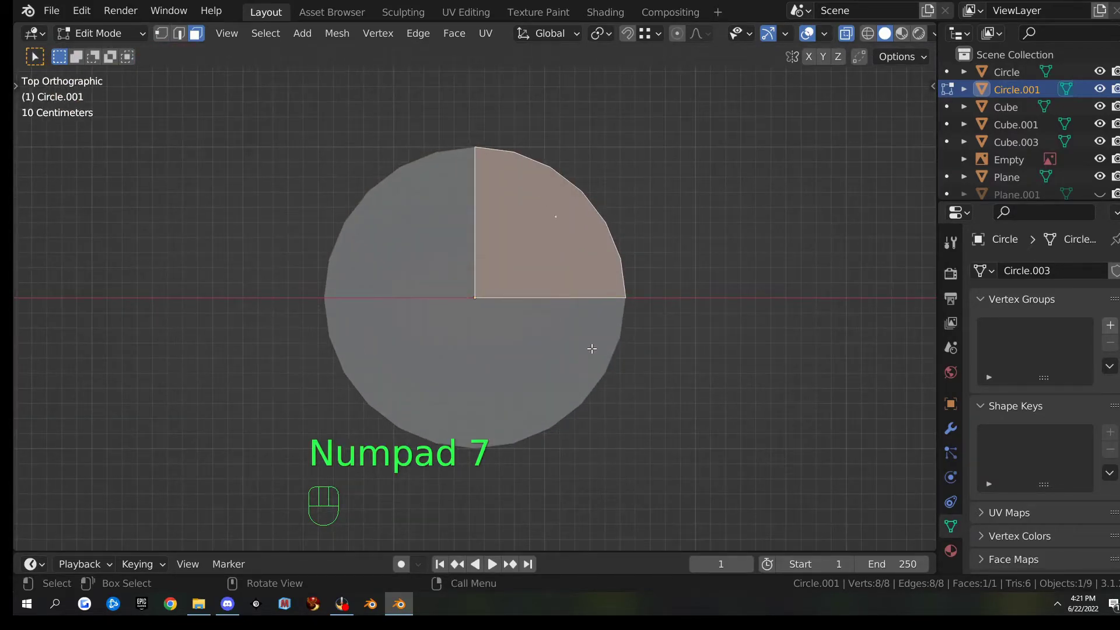
# - Add a Mirror modifier to the quarter face on the X and Y axes, using the lower disc as mirror object
pyautogui.click(950, 429)
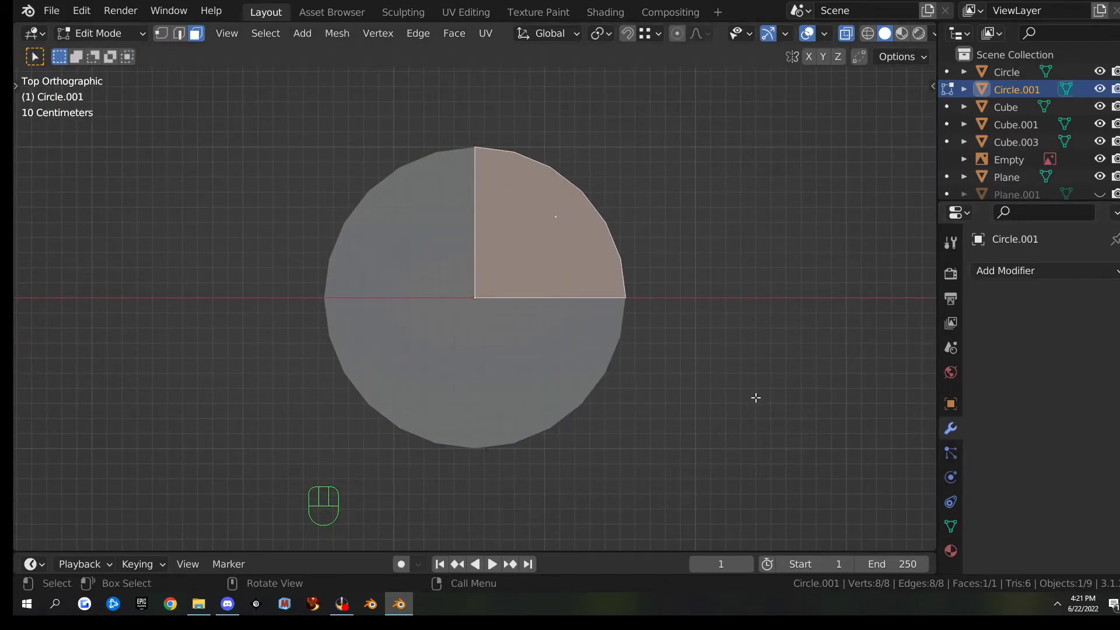
pyautogui.click(1018, 271)
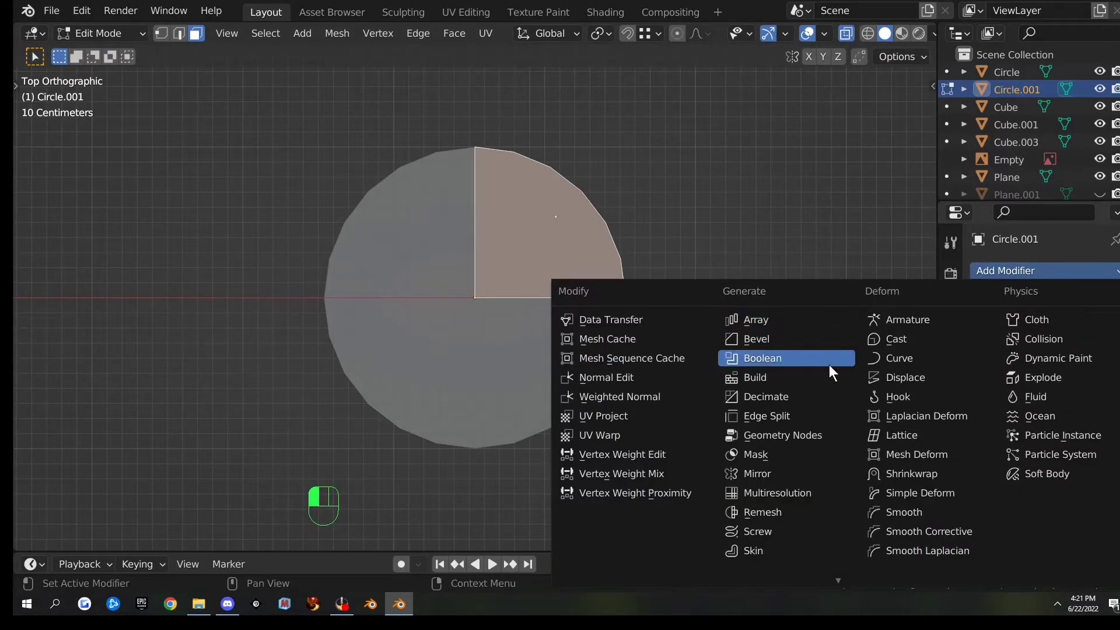
pyautogui.click(779, 468)
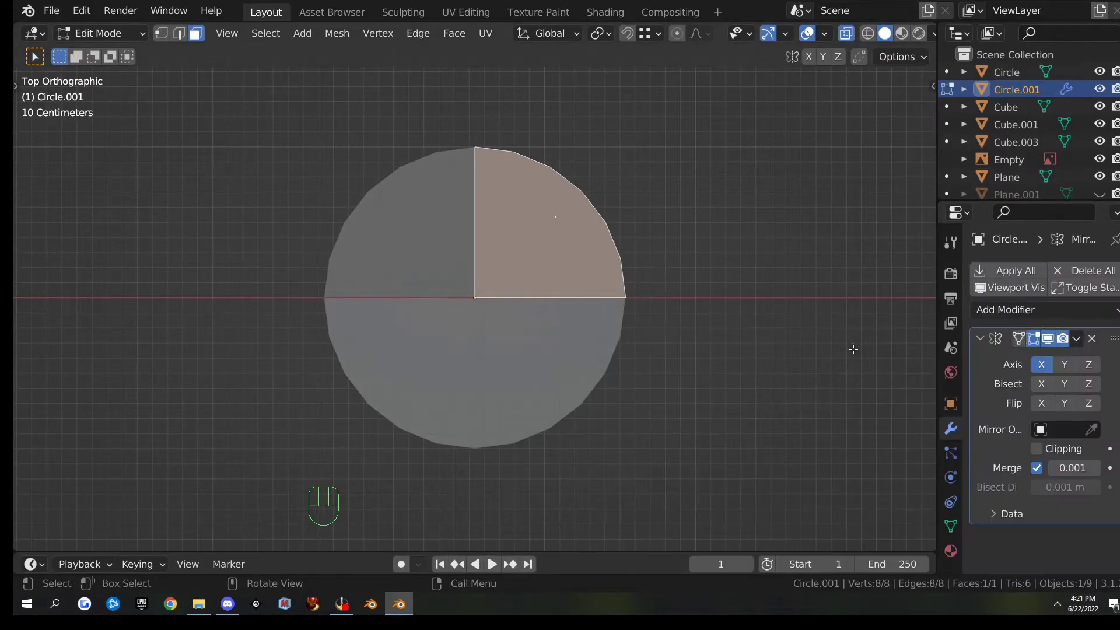
pyautogui.click(1091, 430)
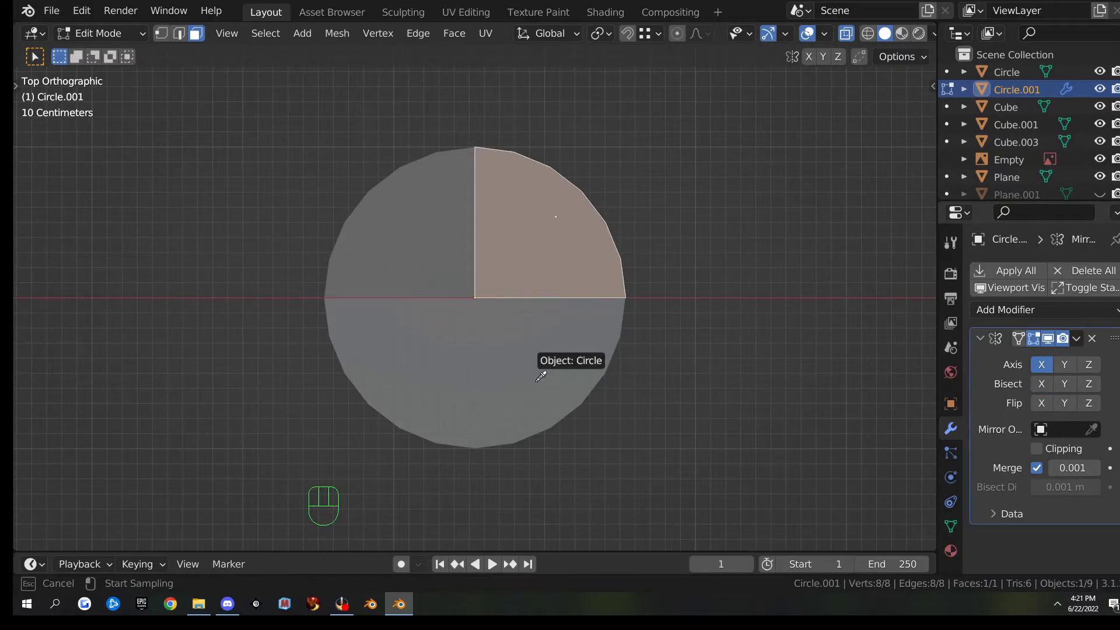
pyautogui.click(537, 377)
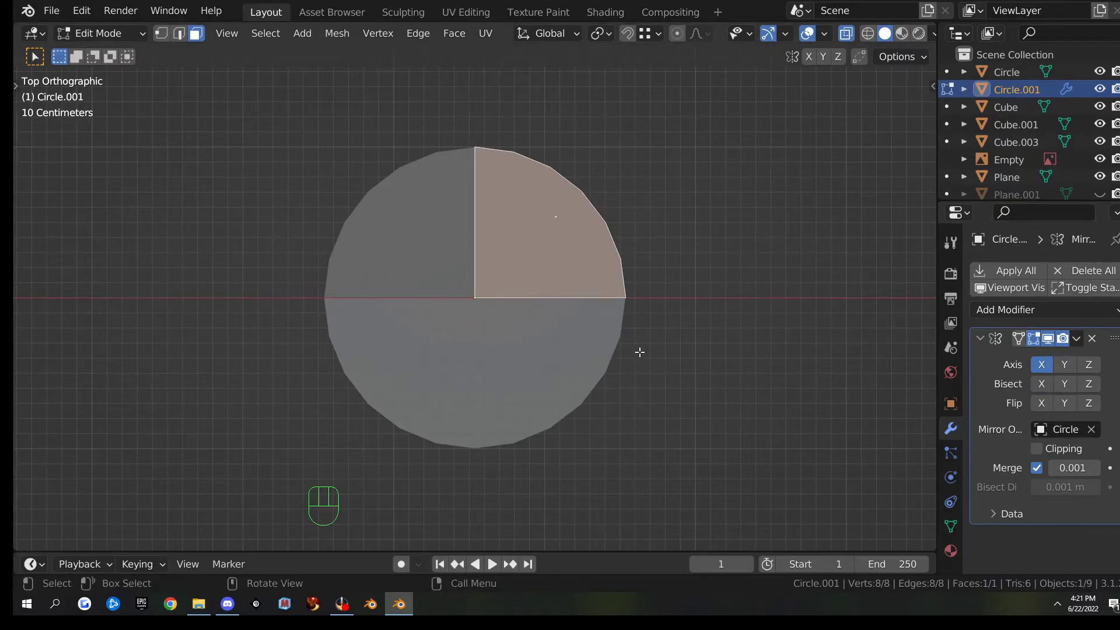
pyautogui.click(1064, 364)
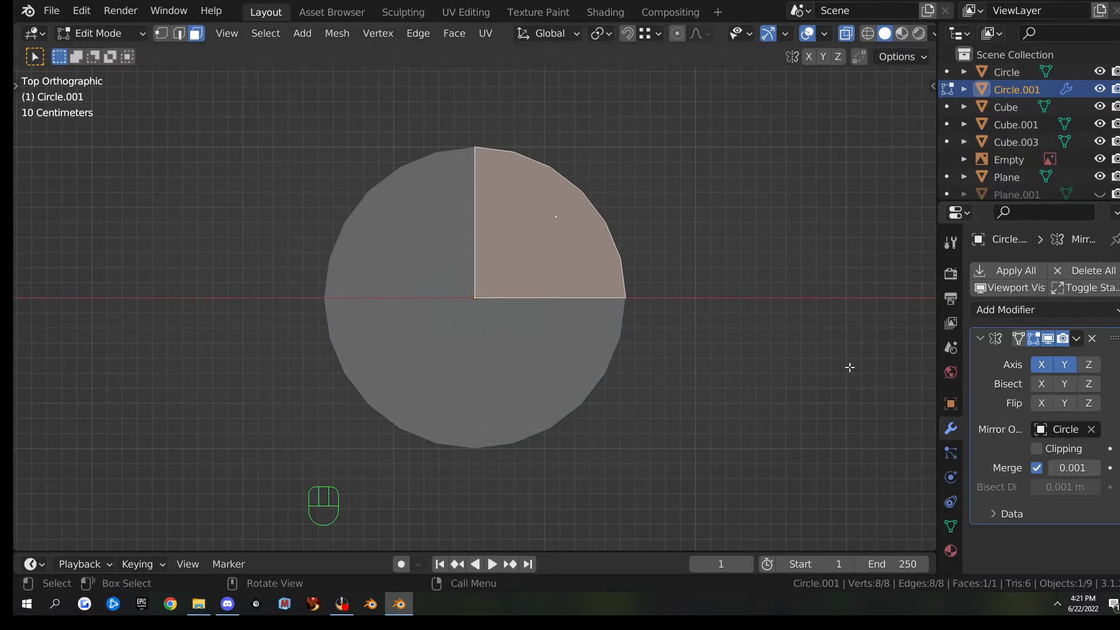
# - Turn off X-ray, scale the quarter face to about 0.924 and move it about -0.019 m in X and -0.012 m in Y
pyautogui.hotkey('alt', 'z')
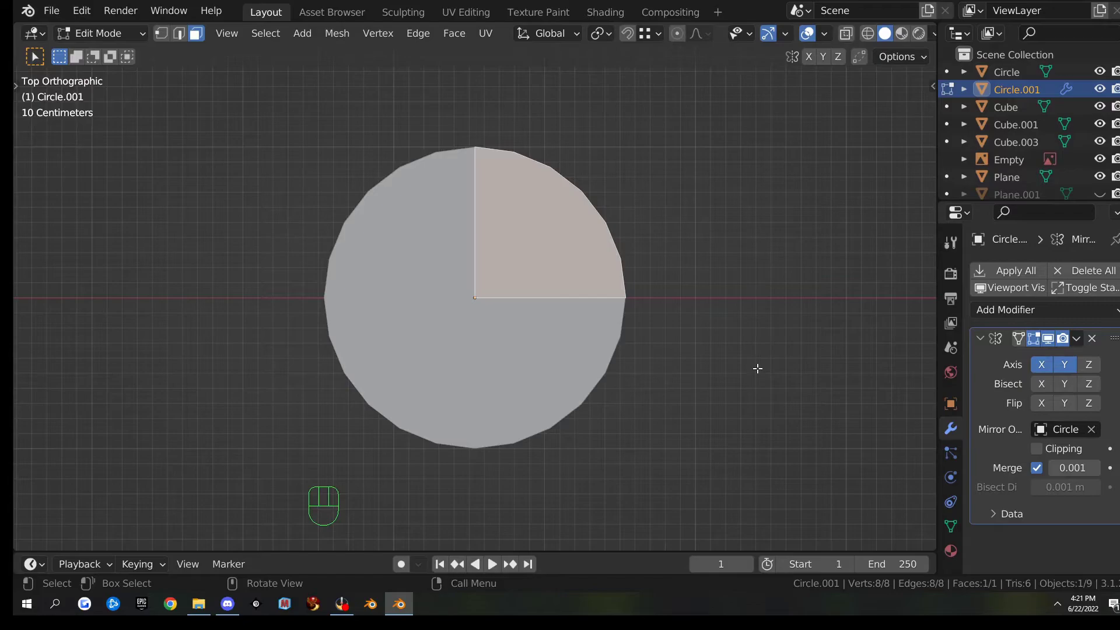
pyautogui.press('s')
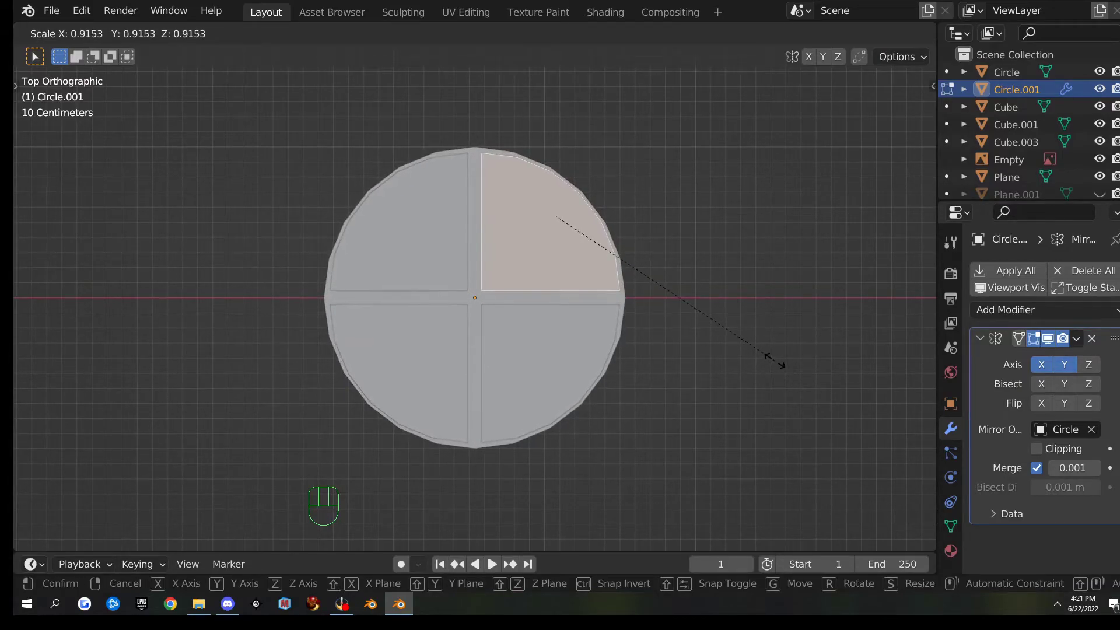
pyautogui.click(777, 363)
pyautogui.press('g')
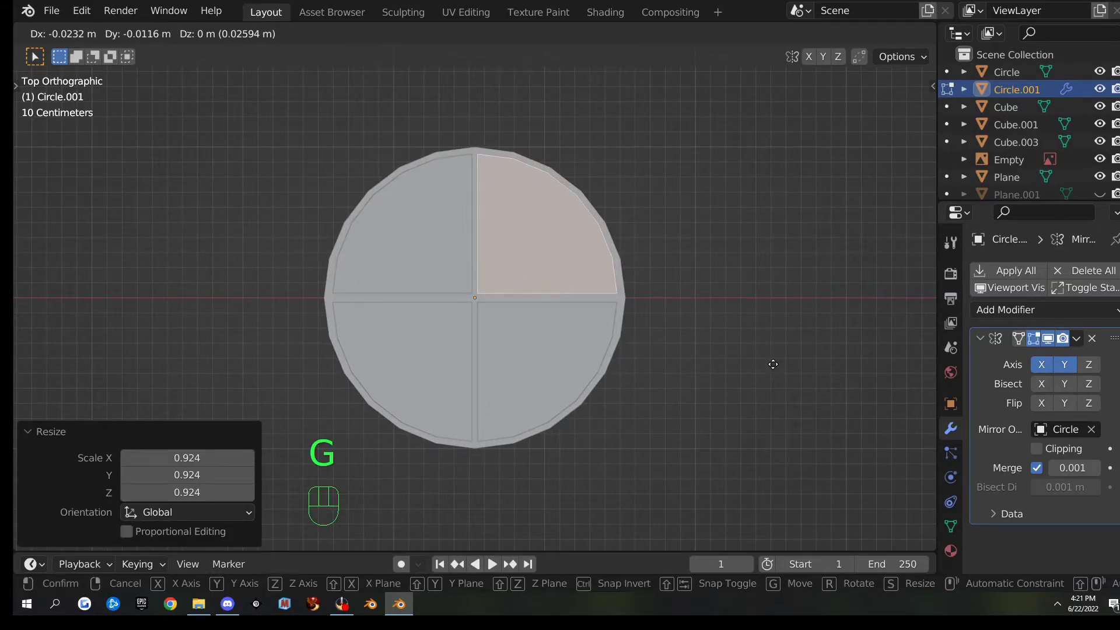
pyautogui.click(774, 364)
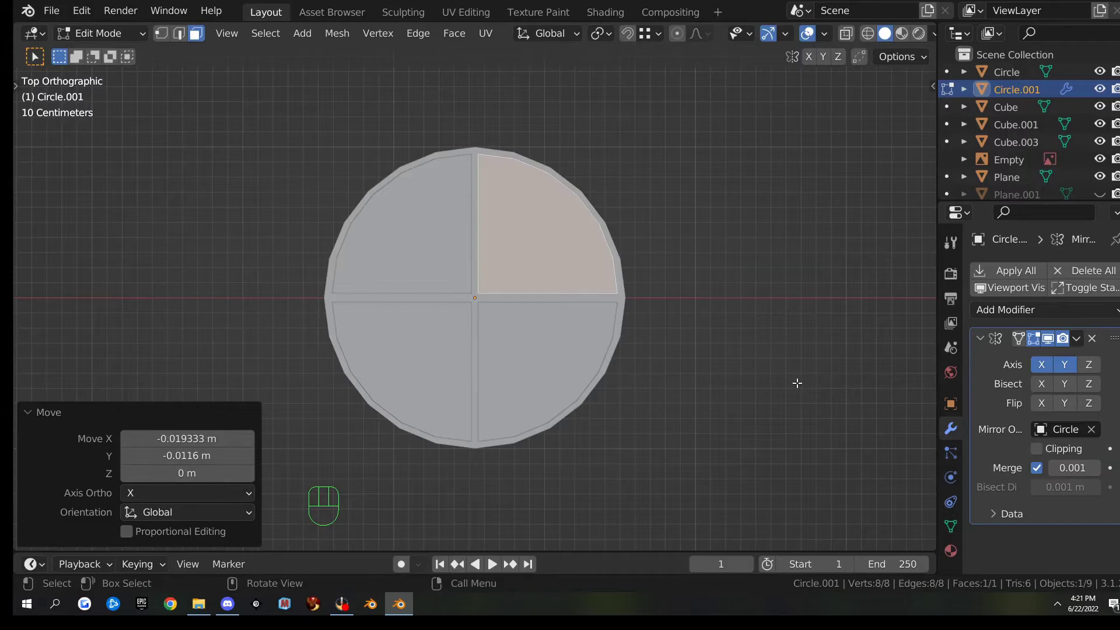
# - Shrink the quarter face twice more by about 0.98, shifting it each time to leave an even rim and crossbars between the mirrored panes
pyautogui.press('s')
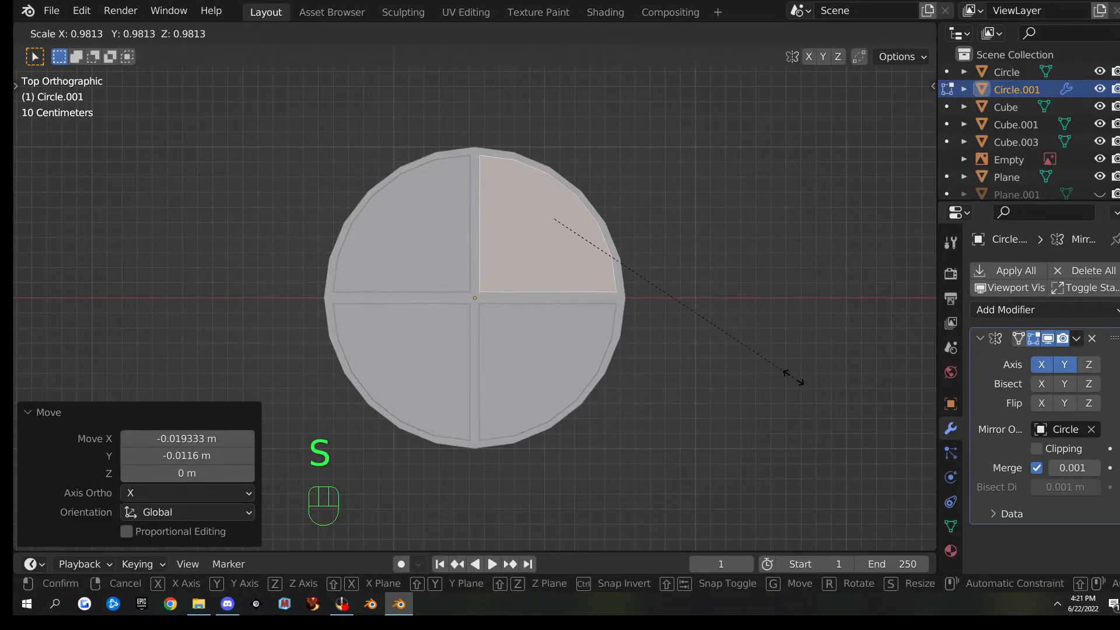
pyautogui.click(794, 378)
pyautogui.press('g')
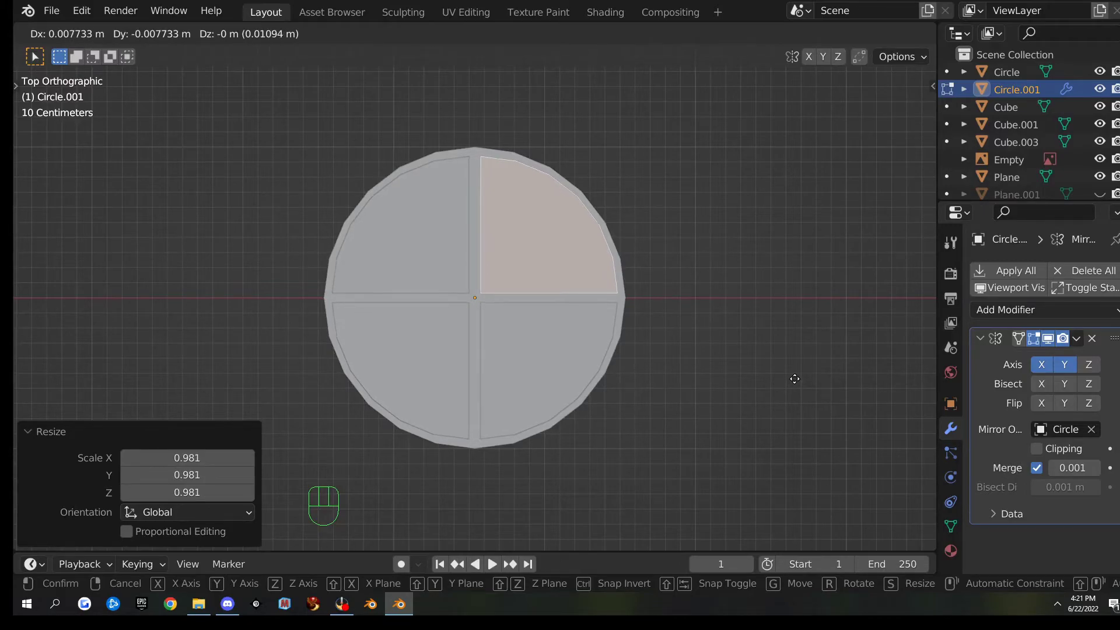
pyautogui.click(794, 379)
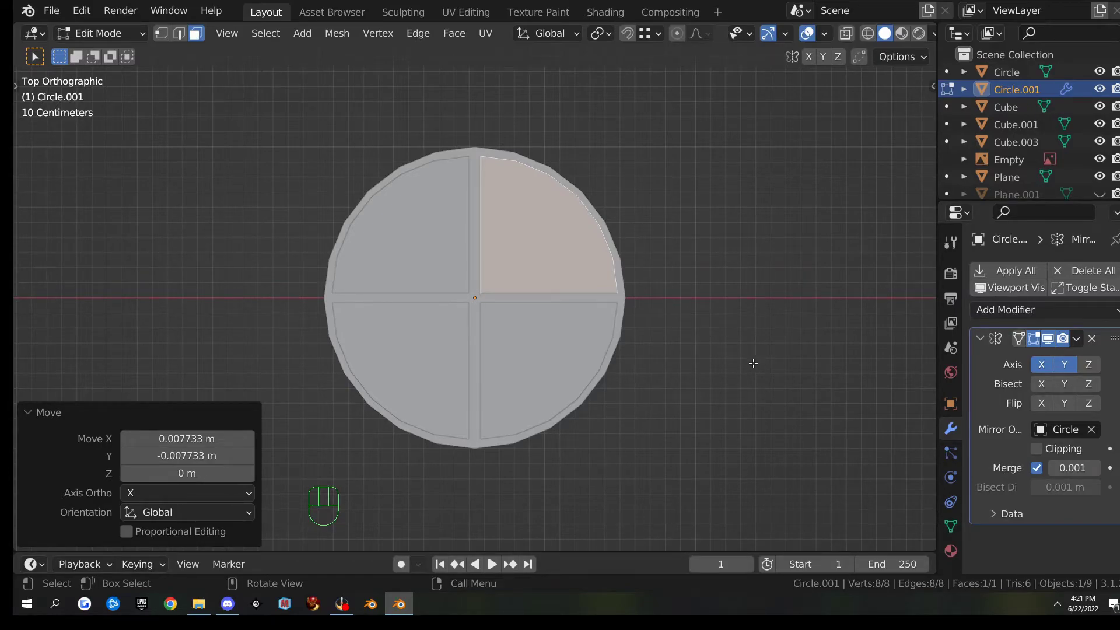
pyautogui.press('s')
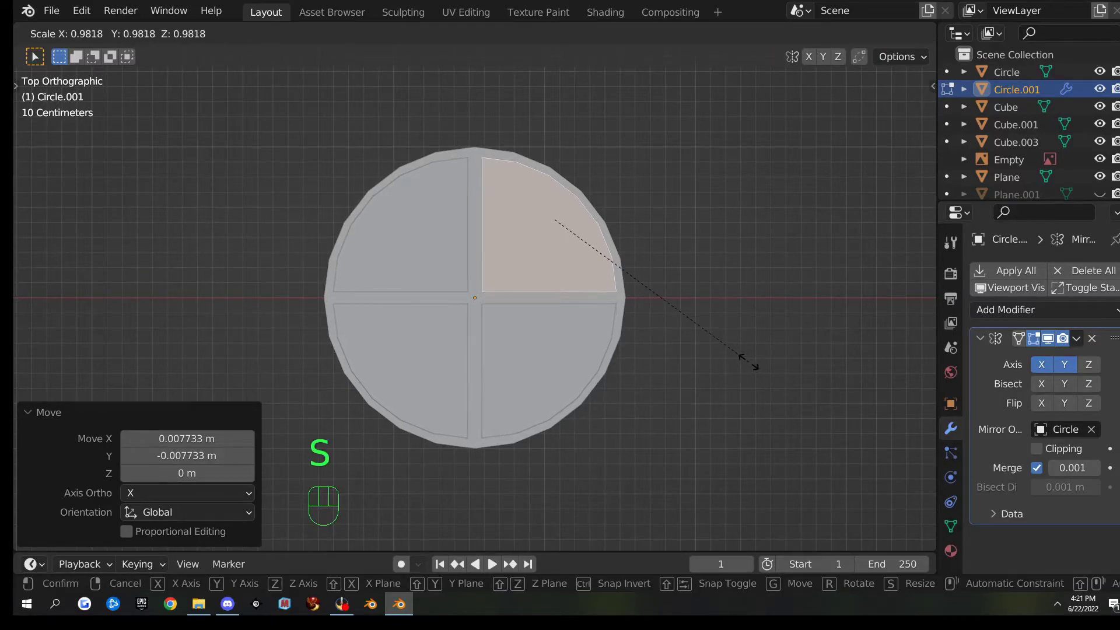
pyautogui.click(750, 361)
pyautogui.press('g')
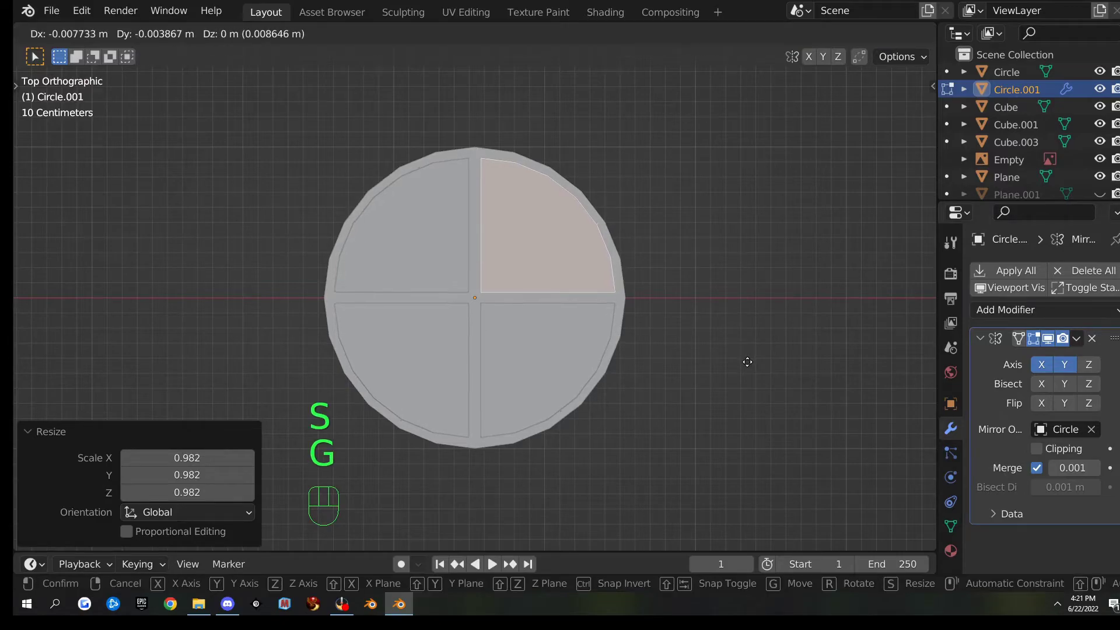
pyautogui.click(747, 362)
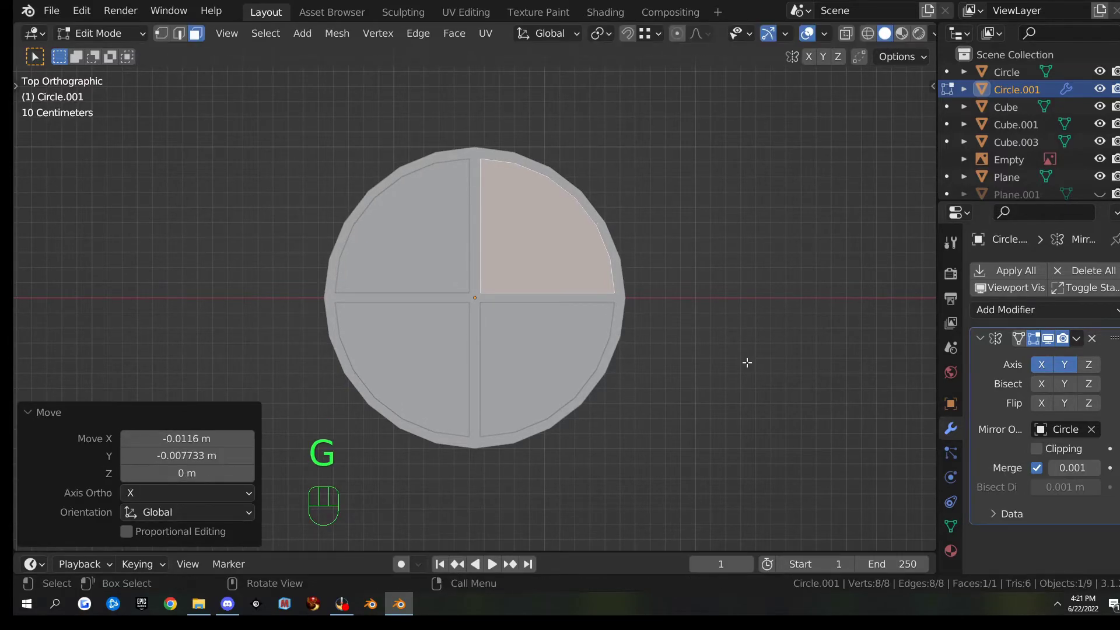
# - Extrude the quarter face about 1.52 m down along Z, through the lower disc, and return to Object Mode
pyautogui.moveTo(677, 428); pyautogui.dragTo(695, 275, button='middle')
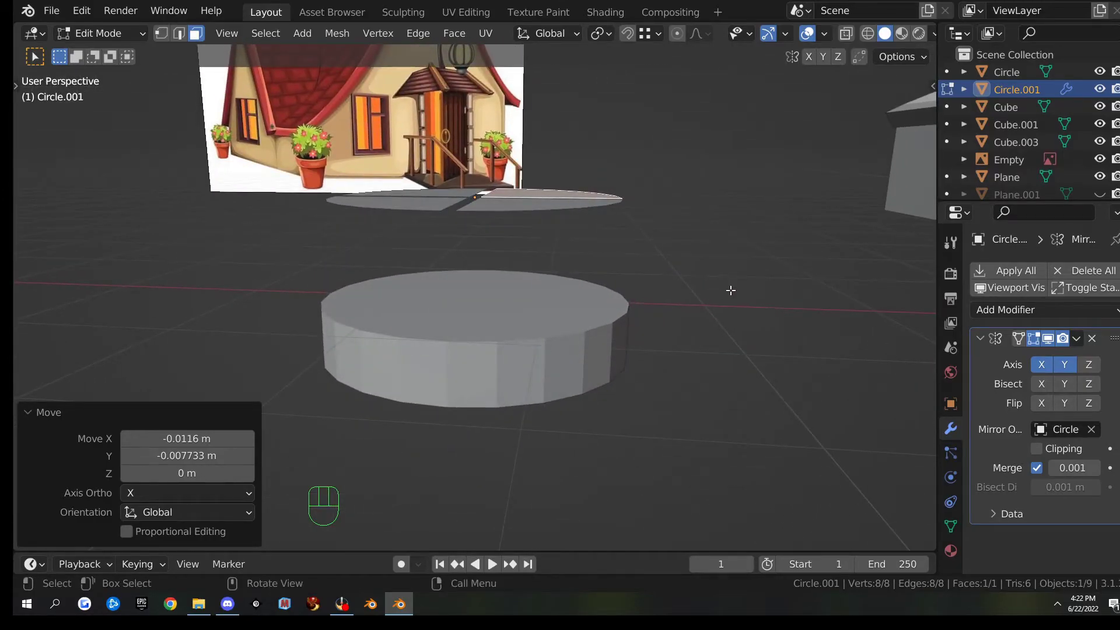
pyautogui.press('e')
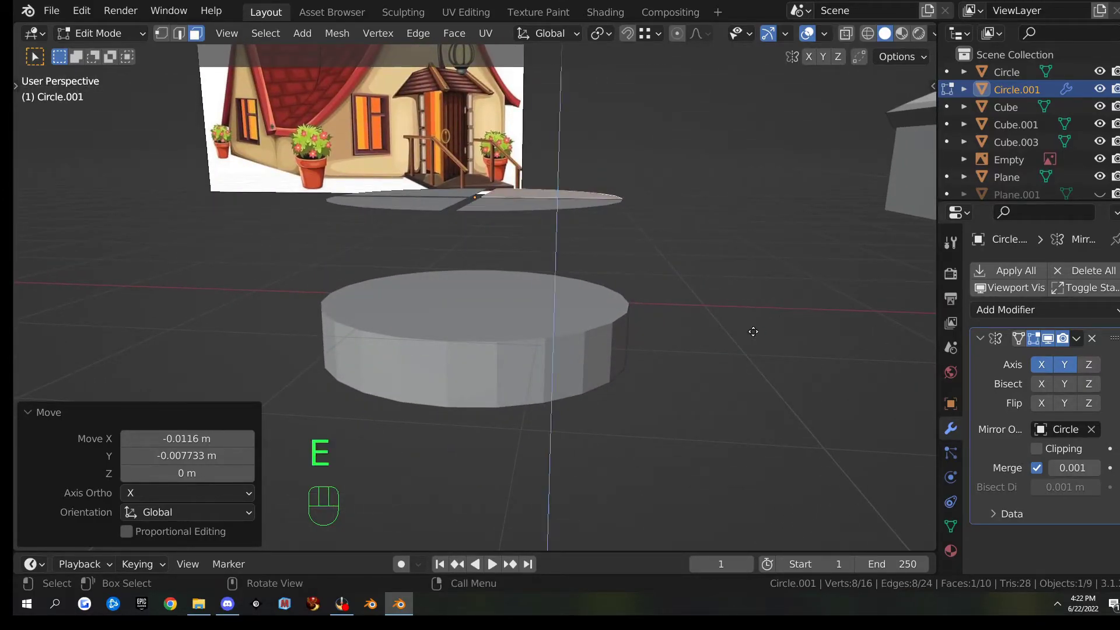
pyautogui.press('z')
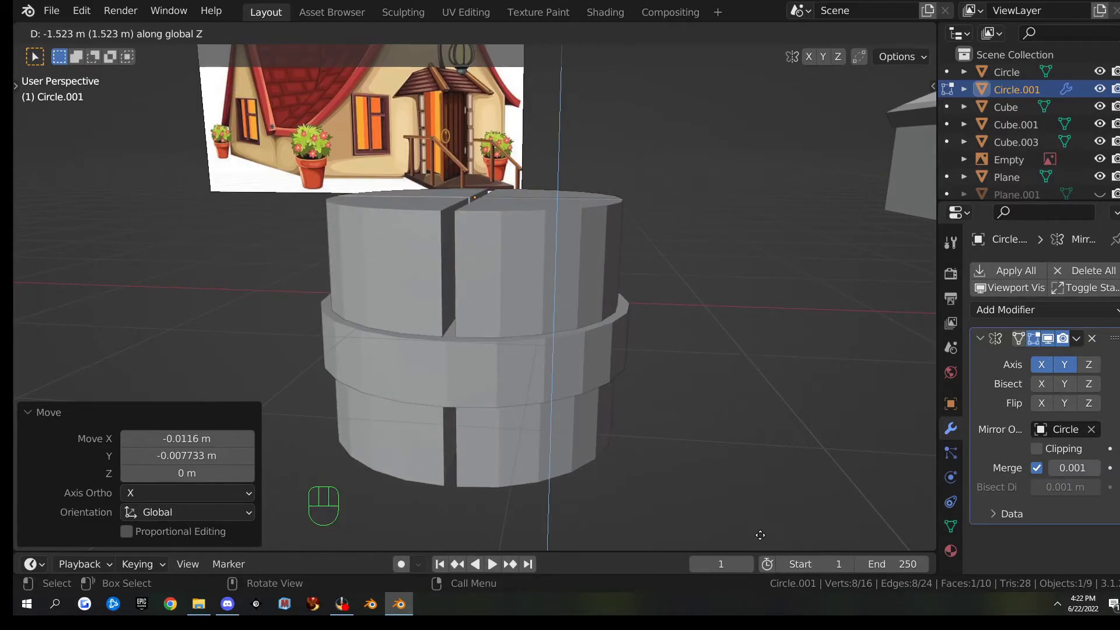
pyautogui.click(760, 535)
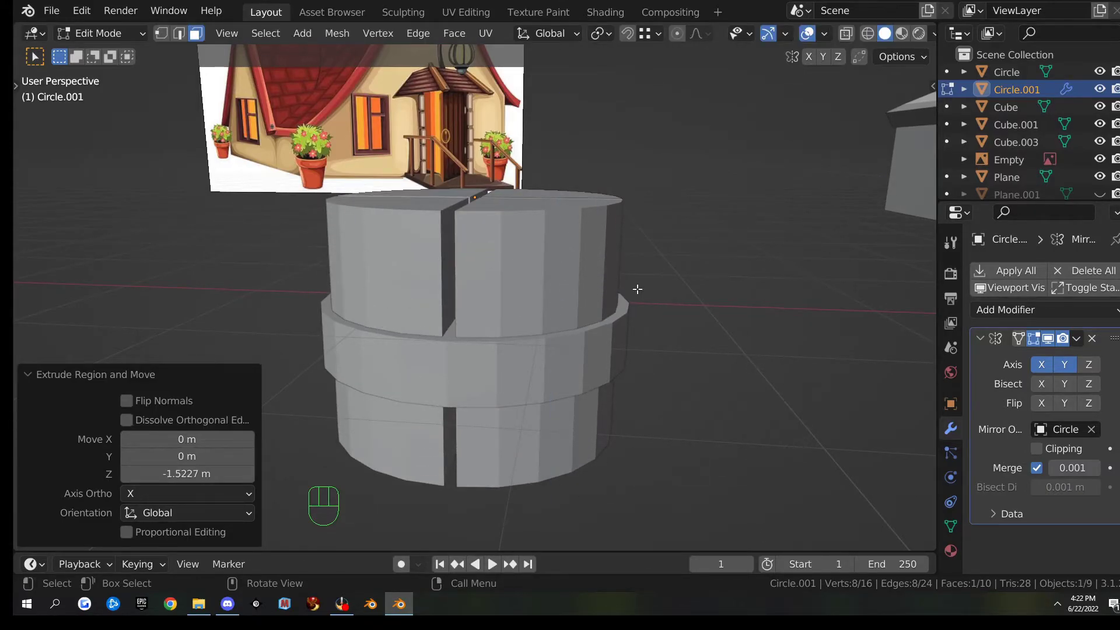
pyautogui.press('Tab')
# - Enable Auto Smooth at 30° on the mirrored quarter blocks and shade them smooth
pyautogui.moveTo(635, 278); pyautogui.dragTo(603, 286, button='middle')
pyautogui.click(573, 325)
pyautogui.click(616, 271)
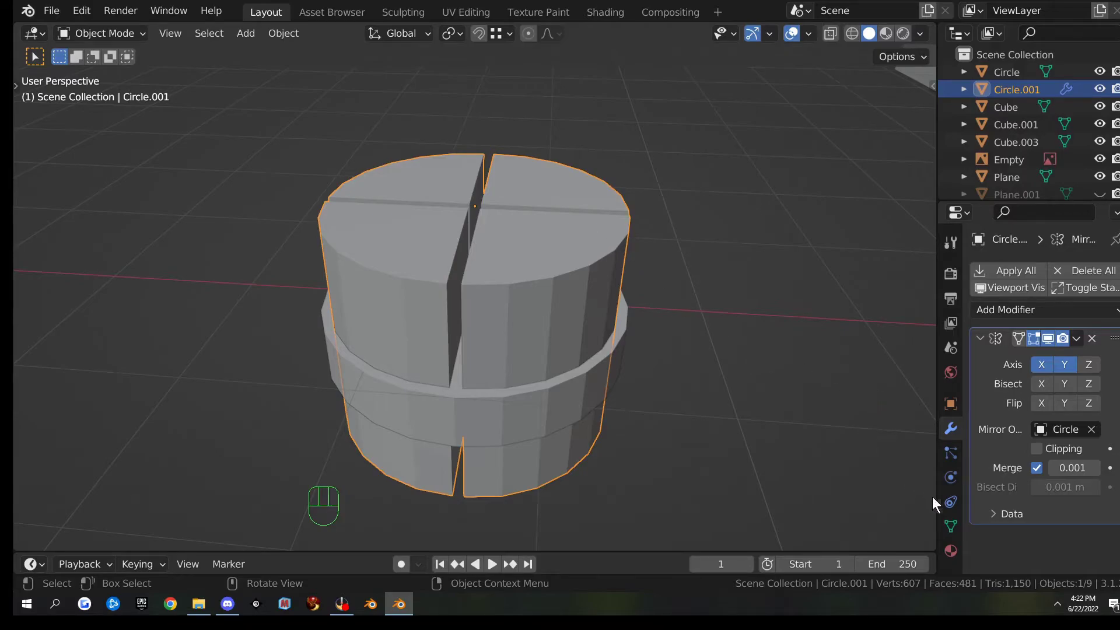
pyautogui.click(951, 526)
pyautogui.scroll(-3, 978, 509)
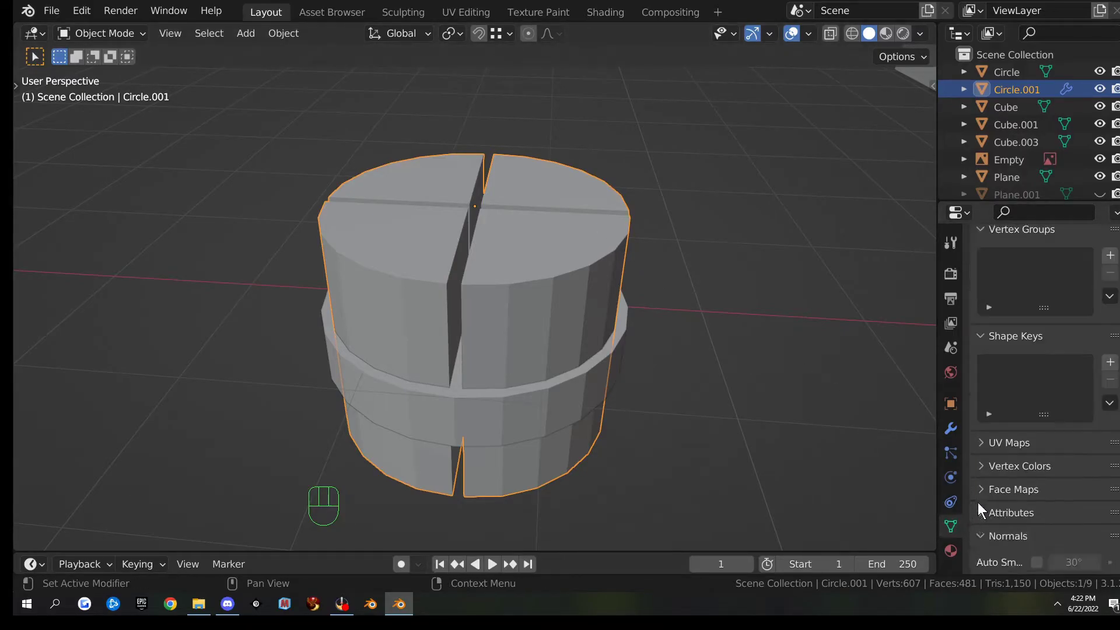
pyautogui.scroll(-2, 978, 502)
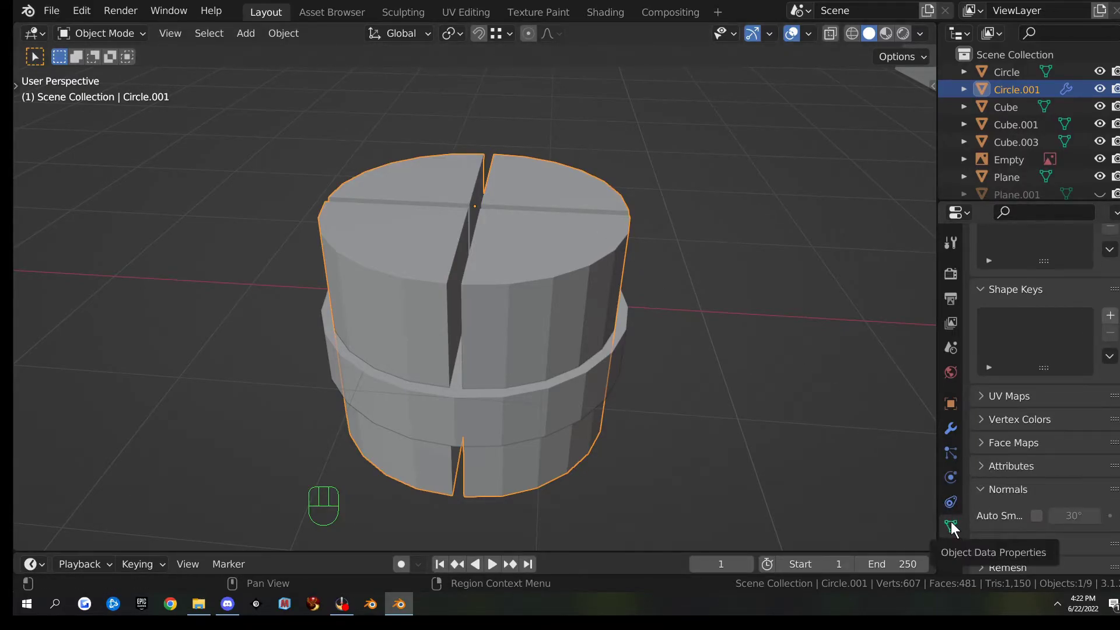
pyautogui.scroll(-2, 1003, 461)
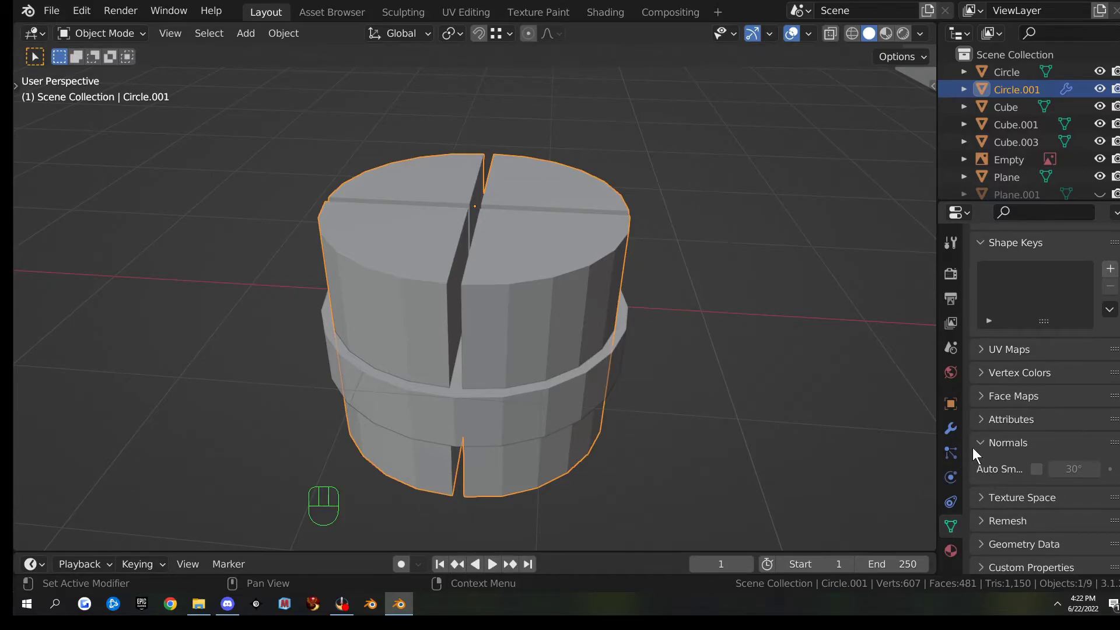
pyautogui.scroll(1, 973, 447)
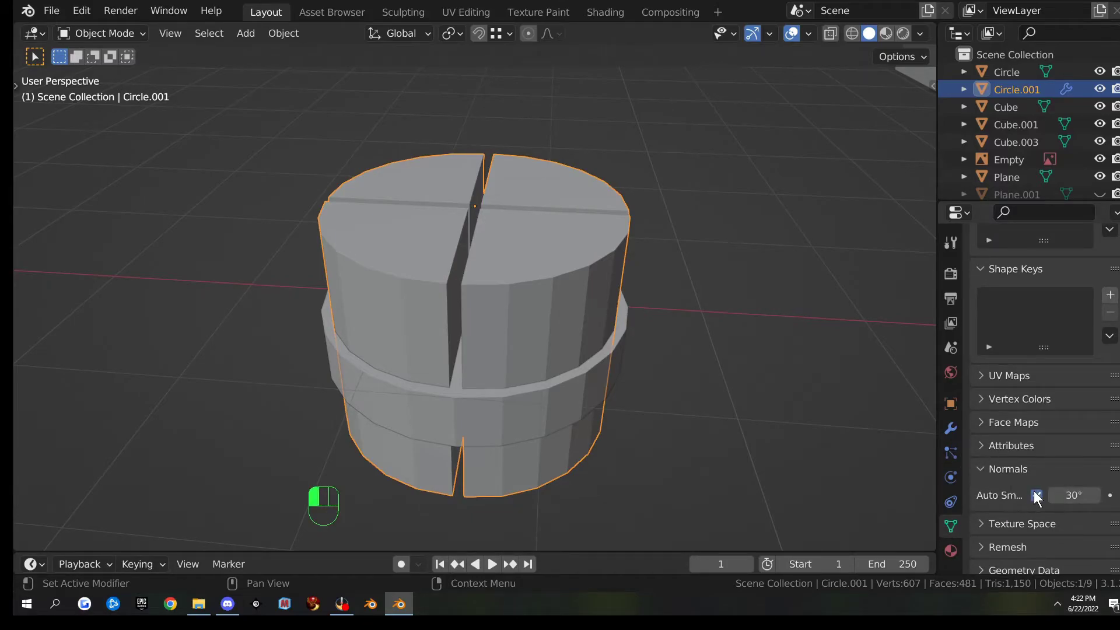
pyautogui.click(570, 251)
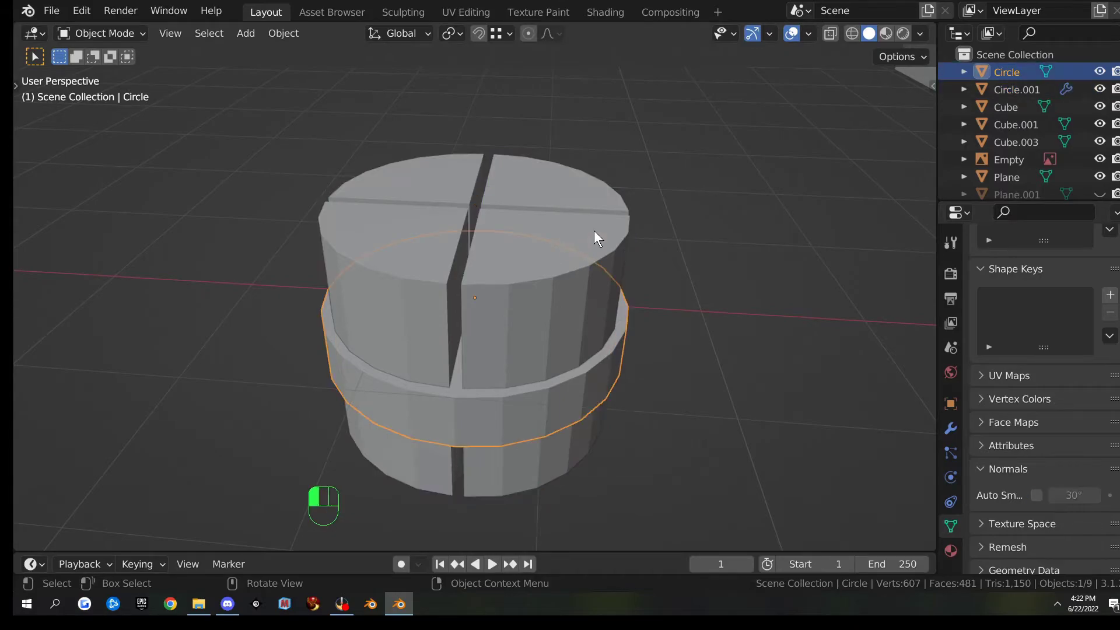
pyautogui.click(594, 229)
pyautogui.rightClick(591, 228)
pyautogui.click(574, 230)
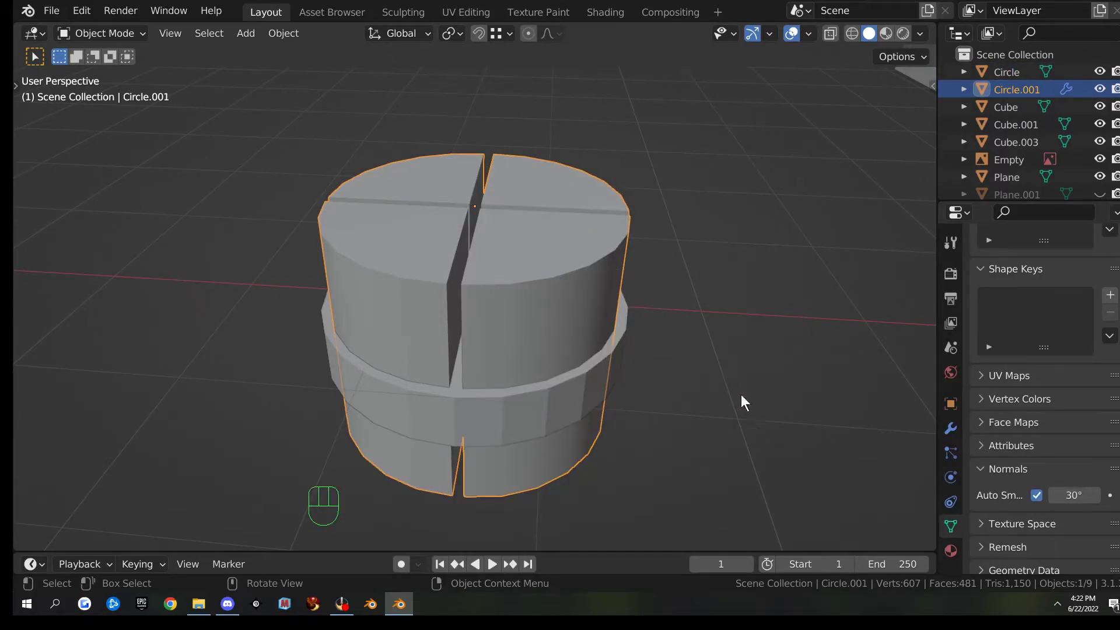
# - Shade the lower disc smooth and enable Auto Smooth at 30° on it
pyautogui.click(584, 391)
pyautogui.rightClick(582, 388)
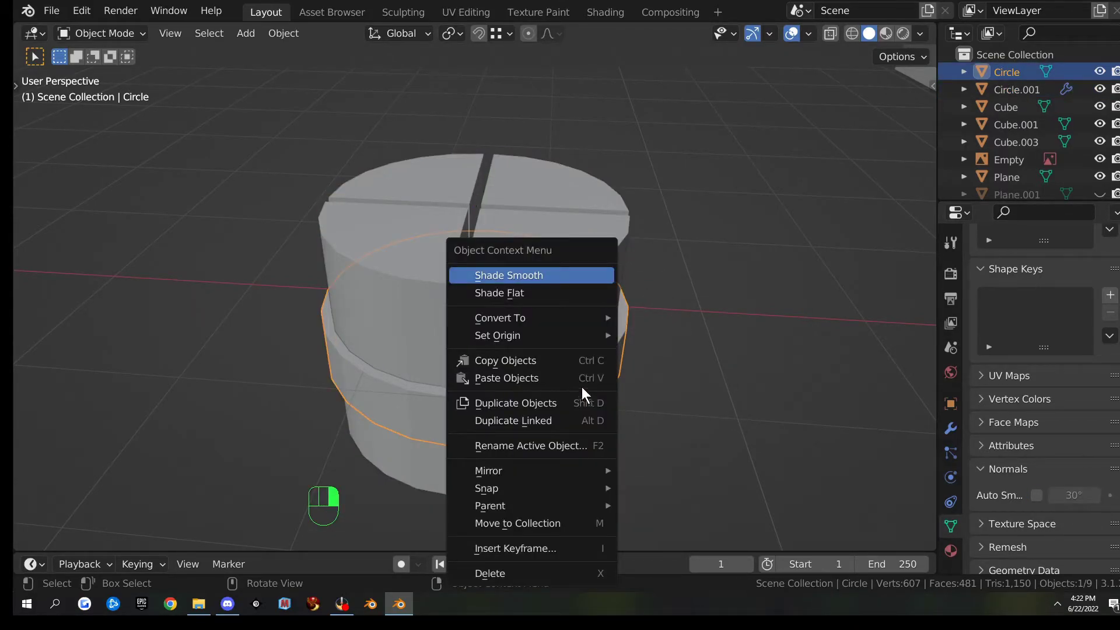
pyautogui.click(547, 277)
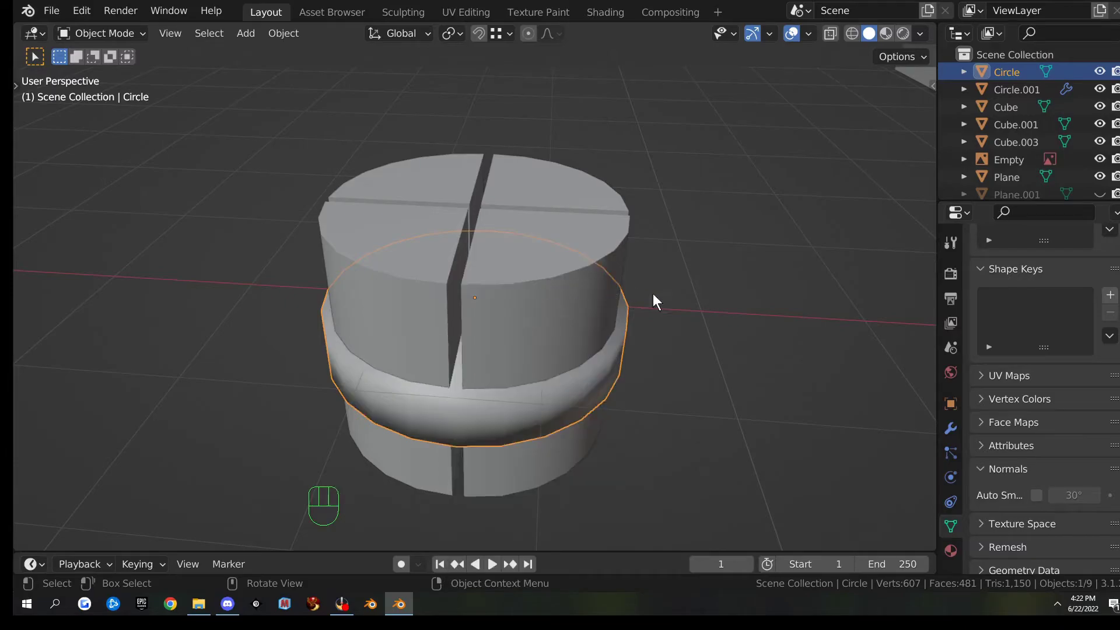
pyautogui.click(1037, 495)
pyautogui.moveTo(618, 408); pyautogui.dragTo(406, 342, button='middle')
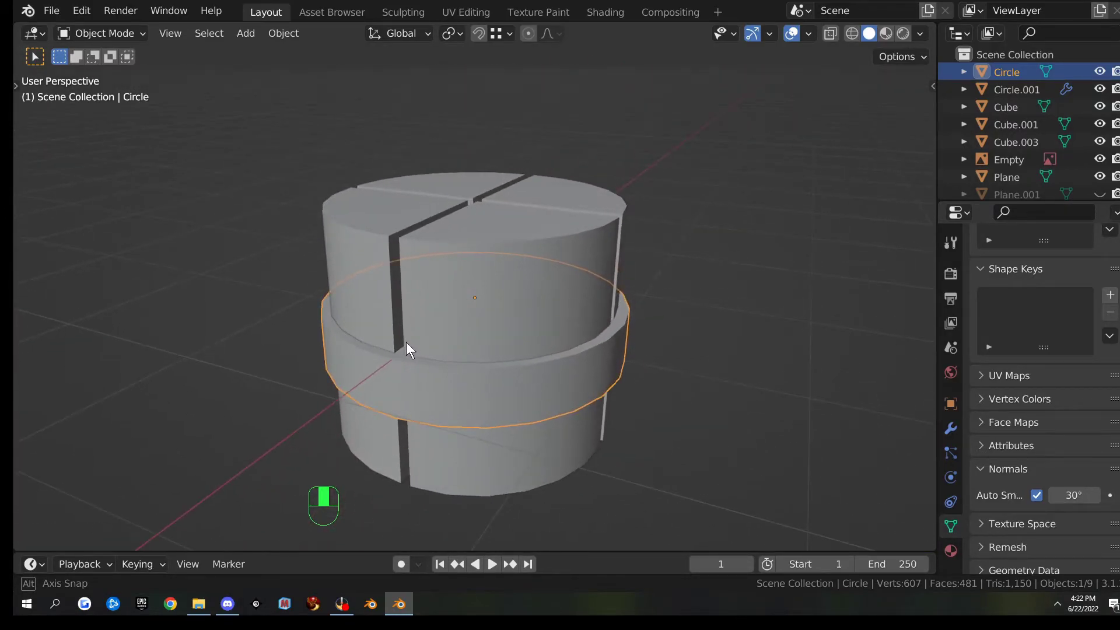
# - Try to subtract the mirrored quarter blocks from the disc with a Boolean difference
pyautogui.click(355, 253)
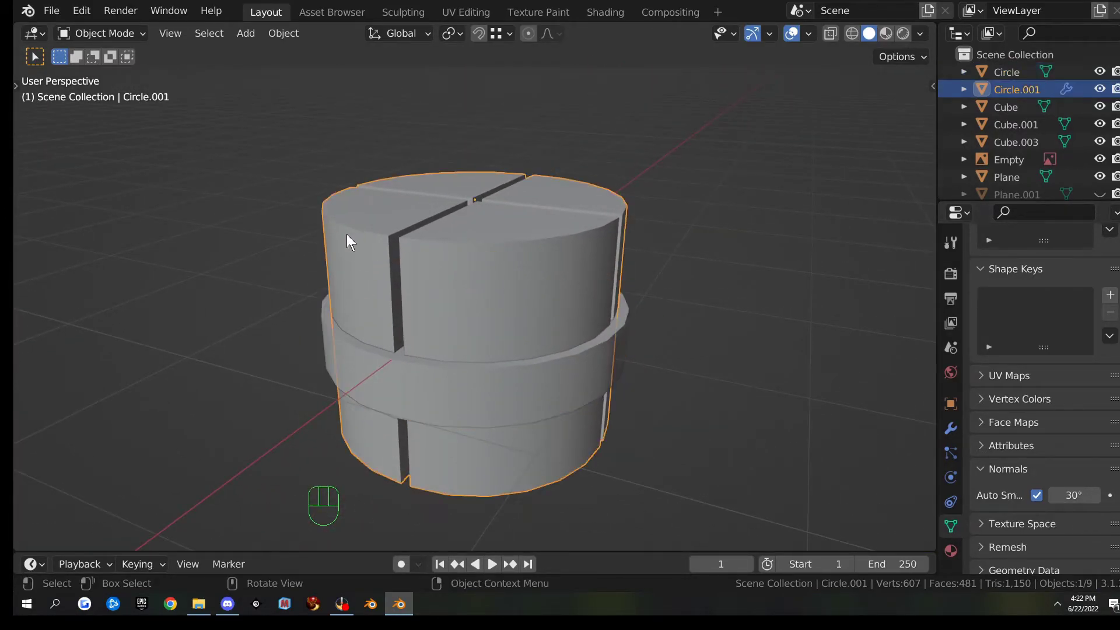
pyautogui.keyDown('shift'); pyautogui.click(320, 321); pyautogui.keyUp('shift')
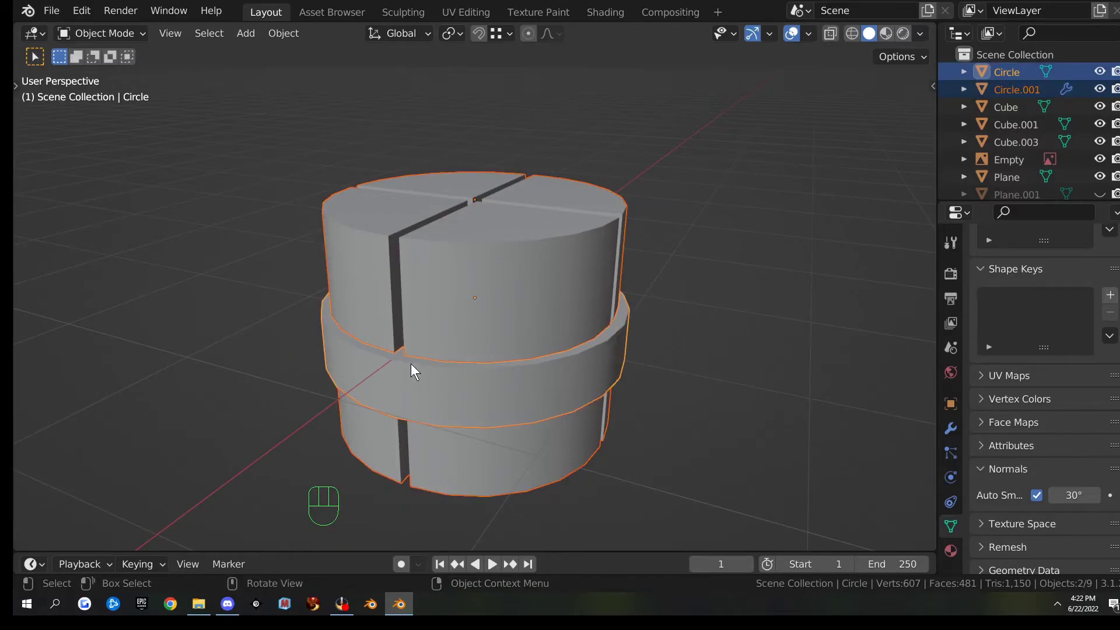
pyautogui.press('ctrl+KP_Subtract')
pyautogui.moveTo(410, 366); pyautogui.dragTo(453, 354, button='middle')
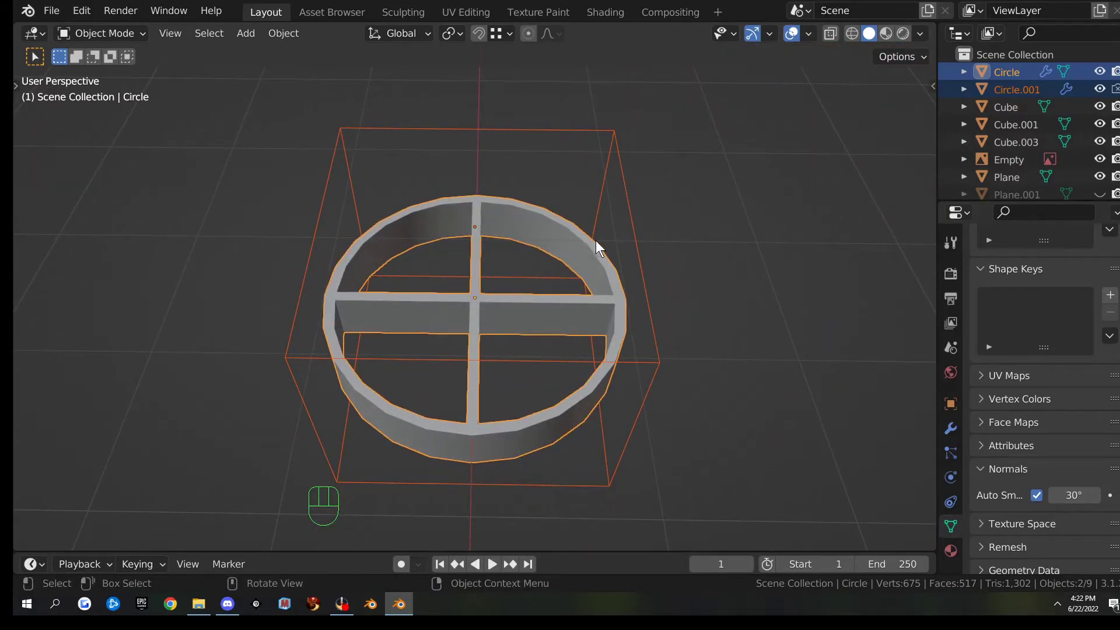
# - Turn on the Face Orientation overlay and inspect the normals of the window frame
pyautogui.click(808, 34)
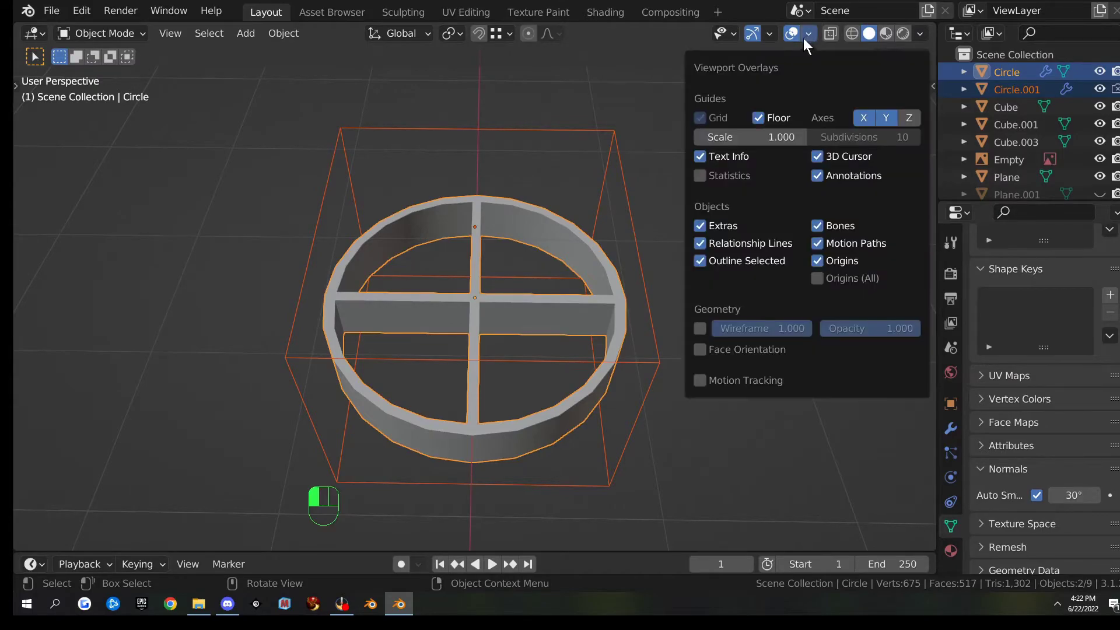
pyautogui.click(700, 350)
pyautogui.moveTo(590, 363); pyautogui.dragTo(595, 281, button='middle')
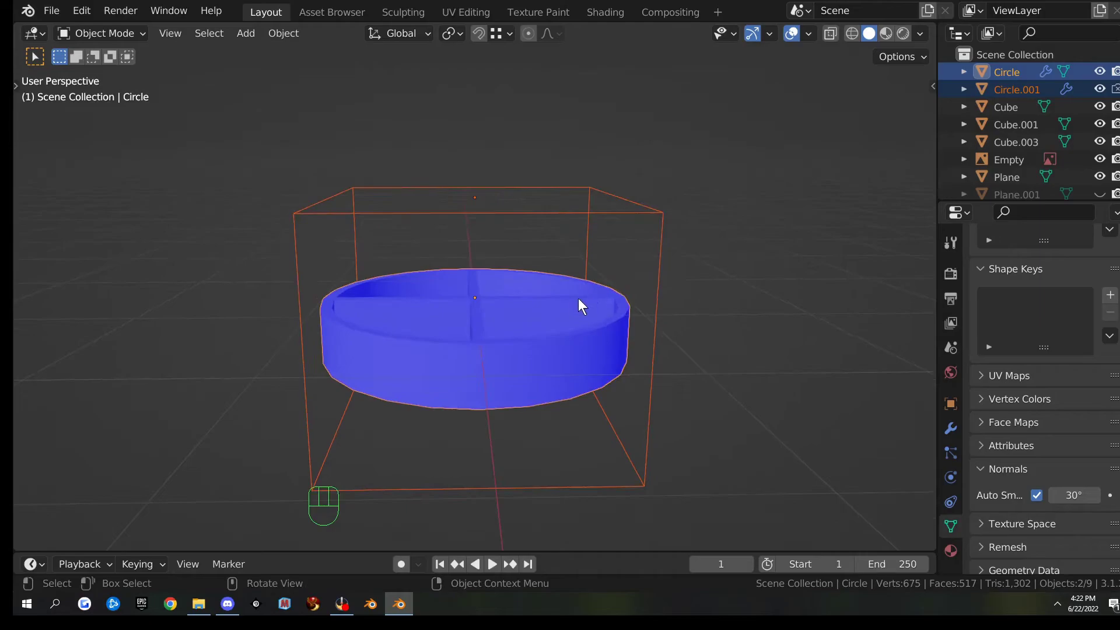
# - Undo the Boolean cut and recalculate the normals of all the disc's faces to point outward
pyautogui.hotkey('ctrl', 'z')
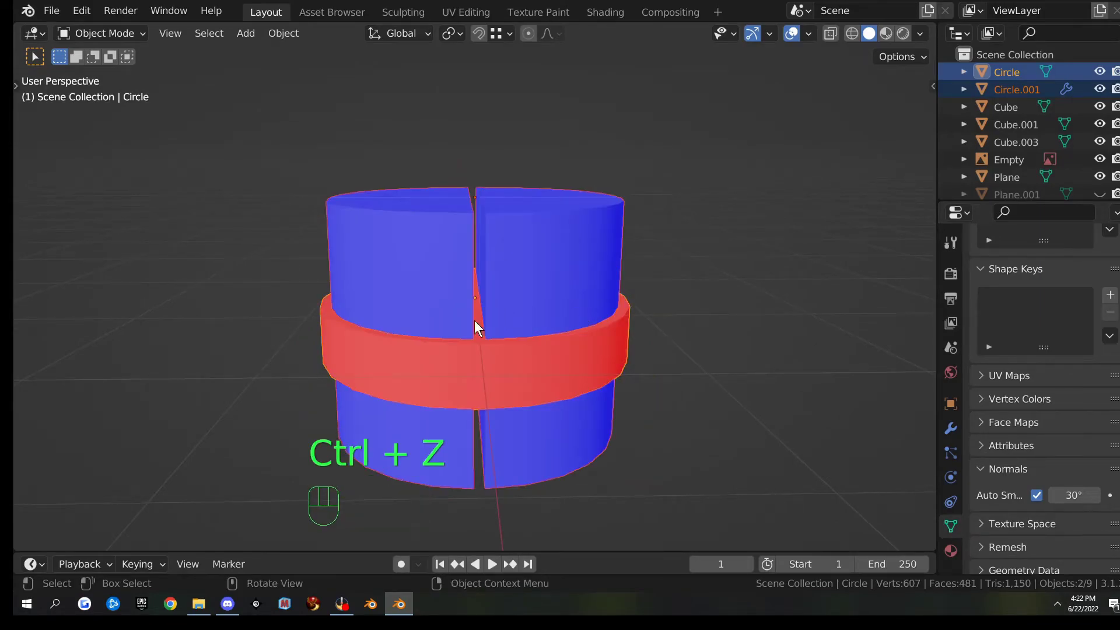
pyautogui.click(472, 360)
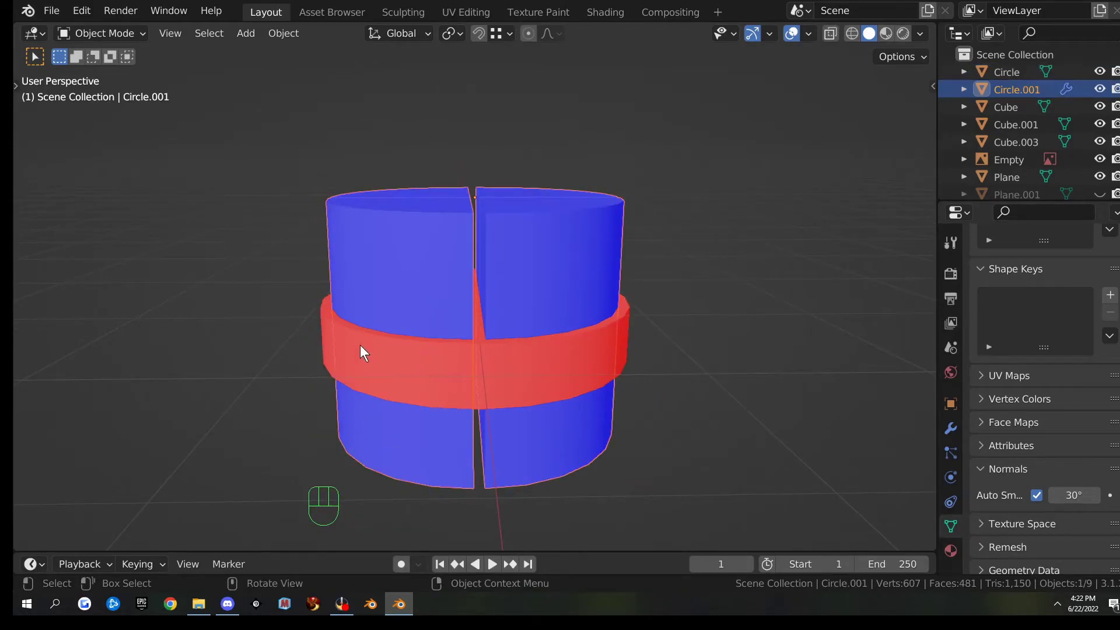
pyautogui.click(332, 347)
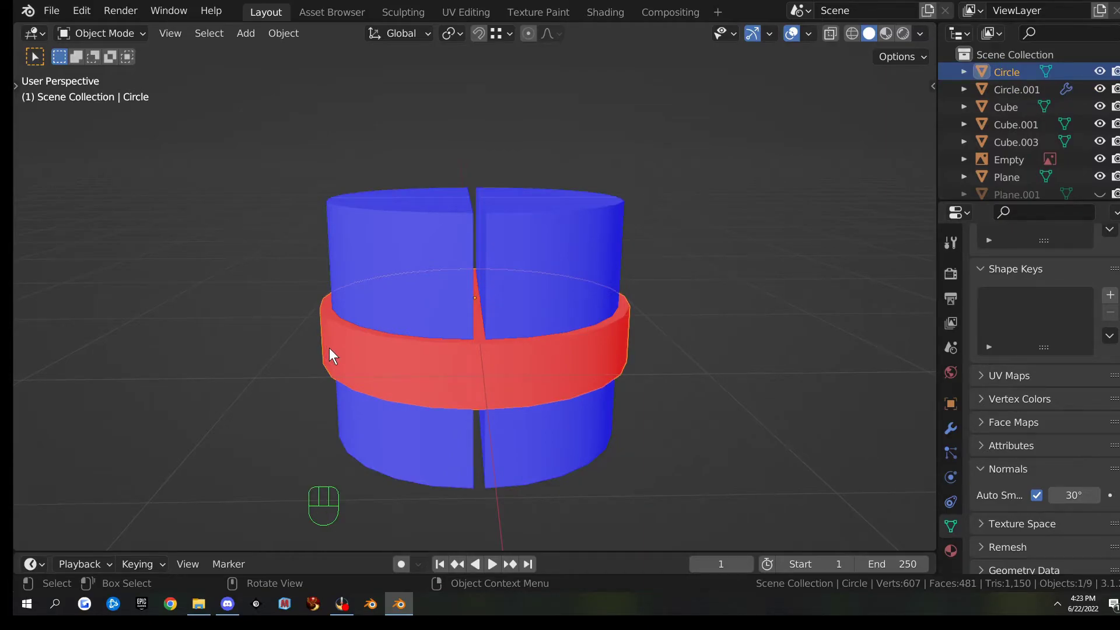
pyautogui.press('Tab')
pyautogui.press('a')
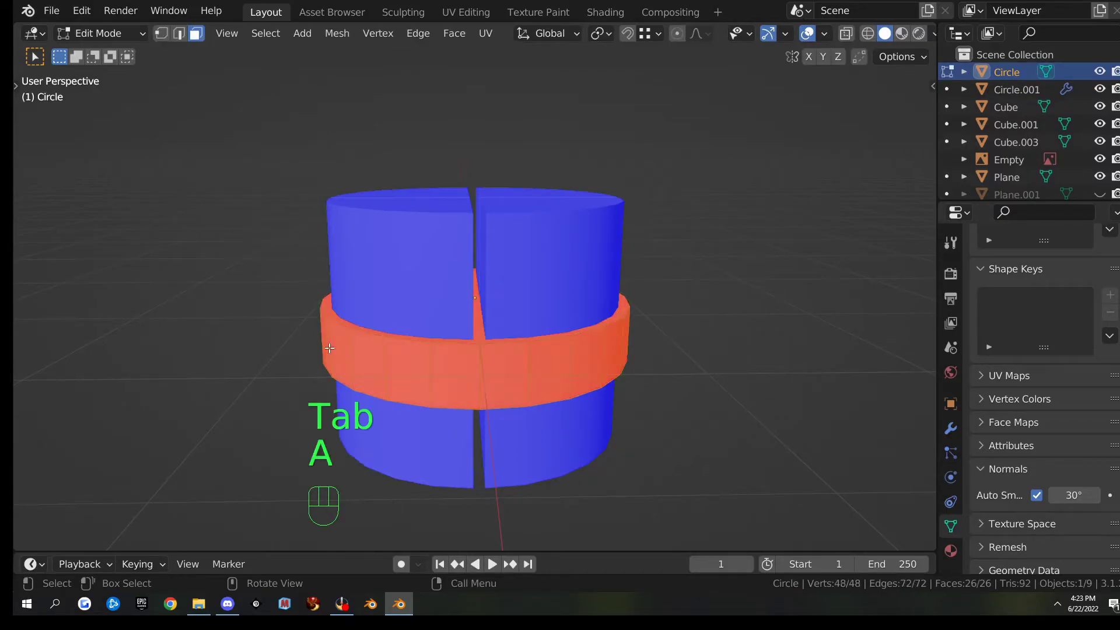
pyautogui.hotkey('shift', 'n')
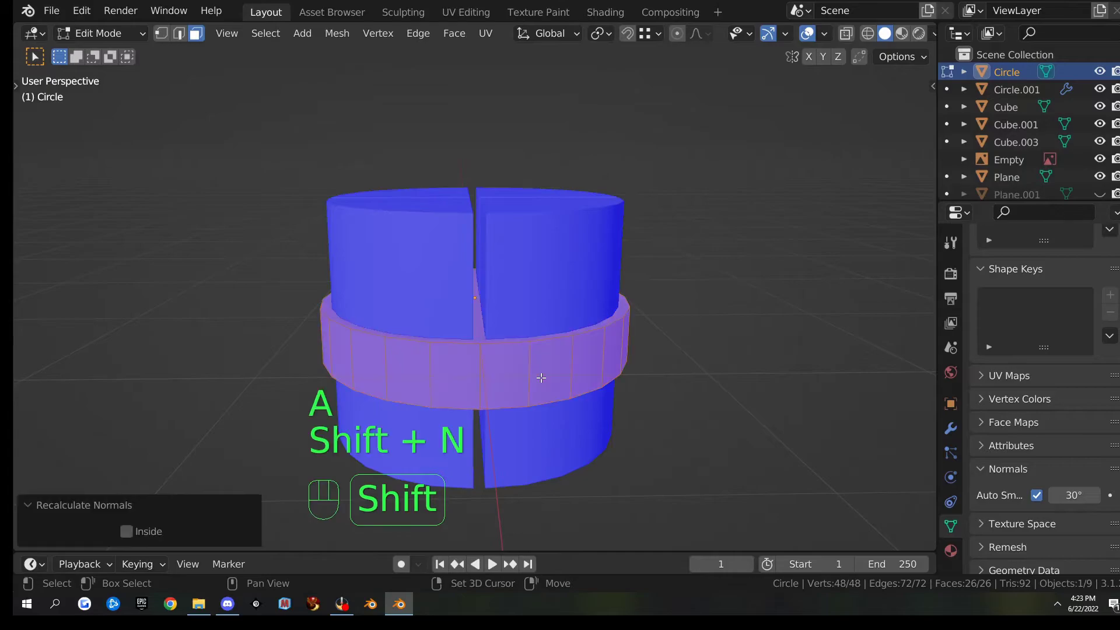
pyautogui.press('Tab')
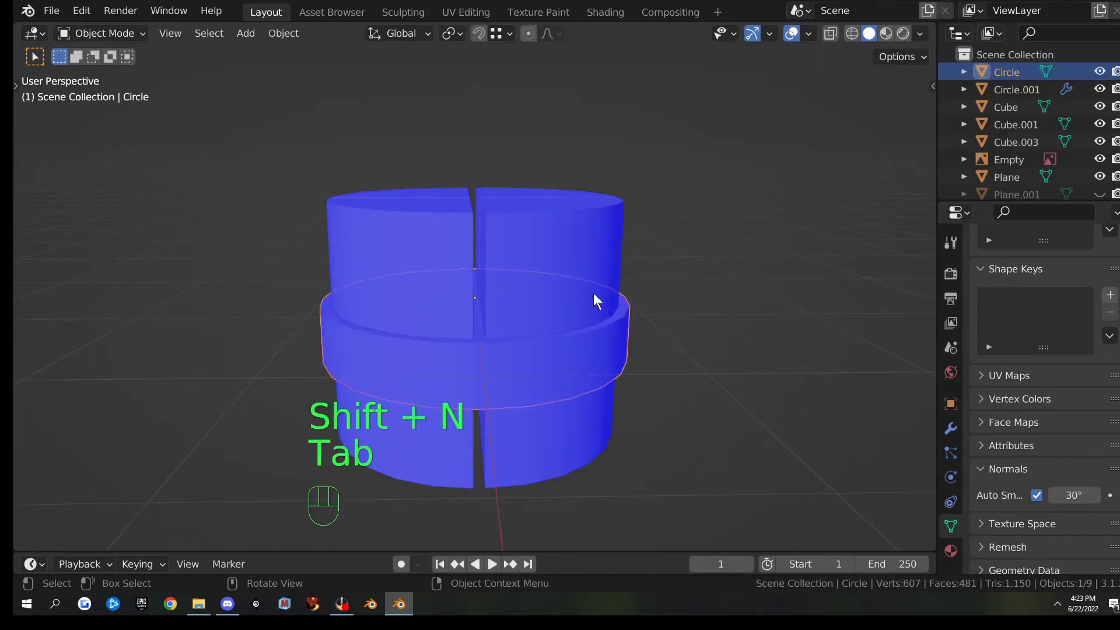
# - Cut the four mirrored quarter blocks out of the disc with a Boolean difference
pyautogui.click(565, 234)
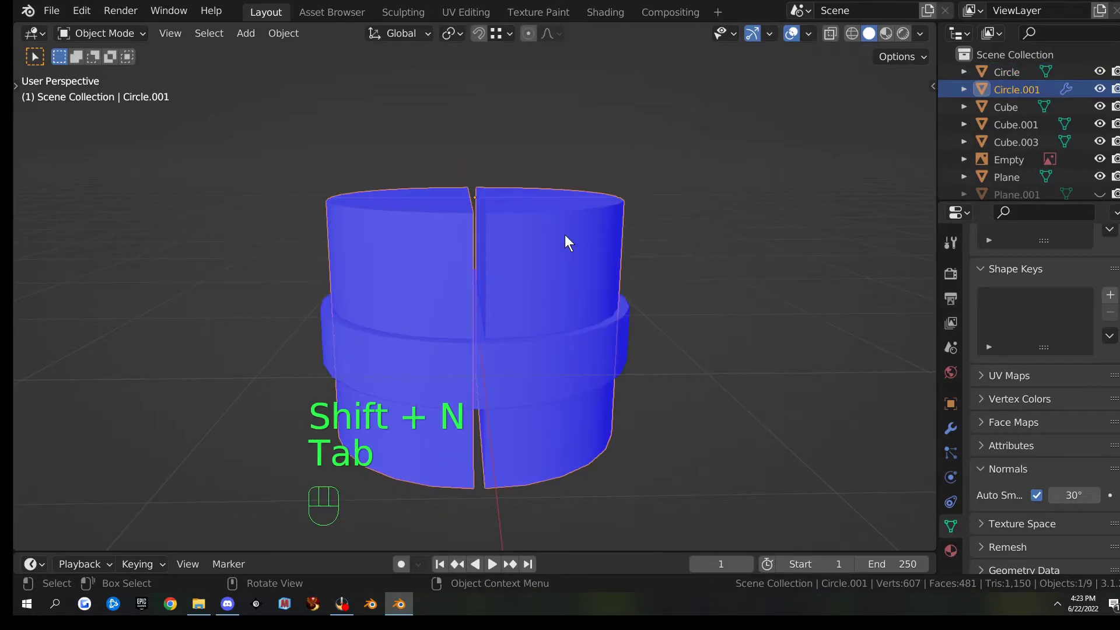
pyautogui.keyDown('shift'); pyautogui.click(621, 333); pyautogui.keyUp('shift')
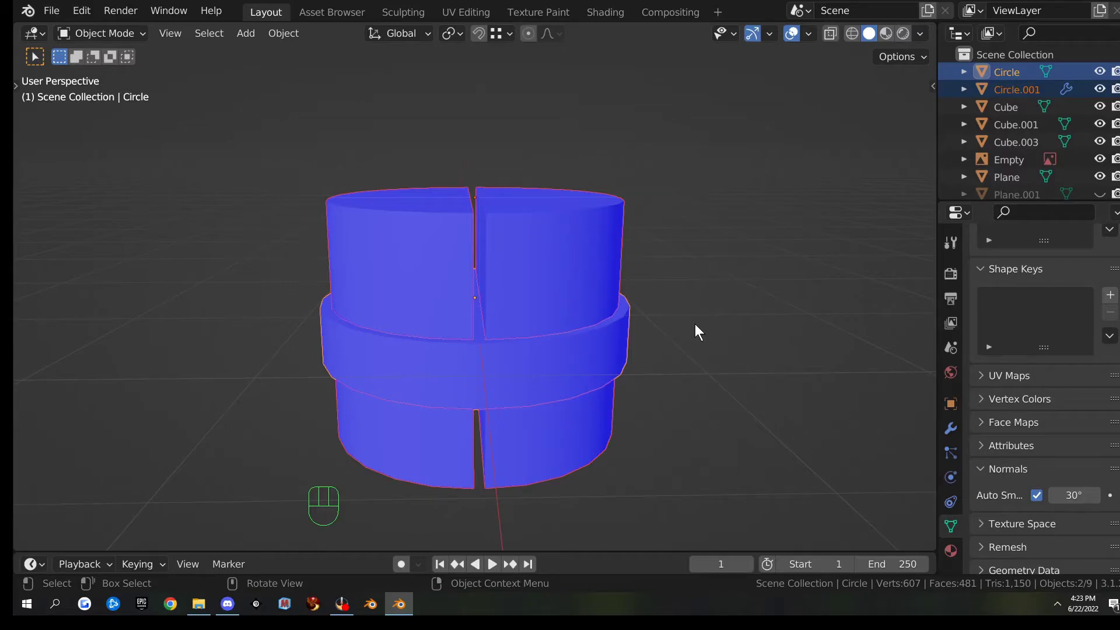
pyautogui.press('ctrl+KP_Subtract')
pyautogui.moveTo(699, 324); pyautogui.dragTo(645, 381, button='middle')
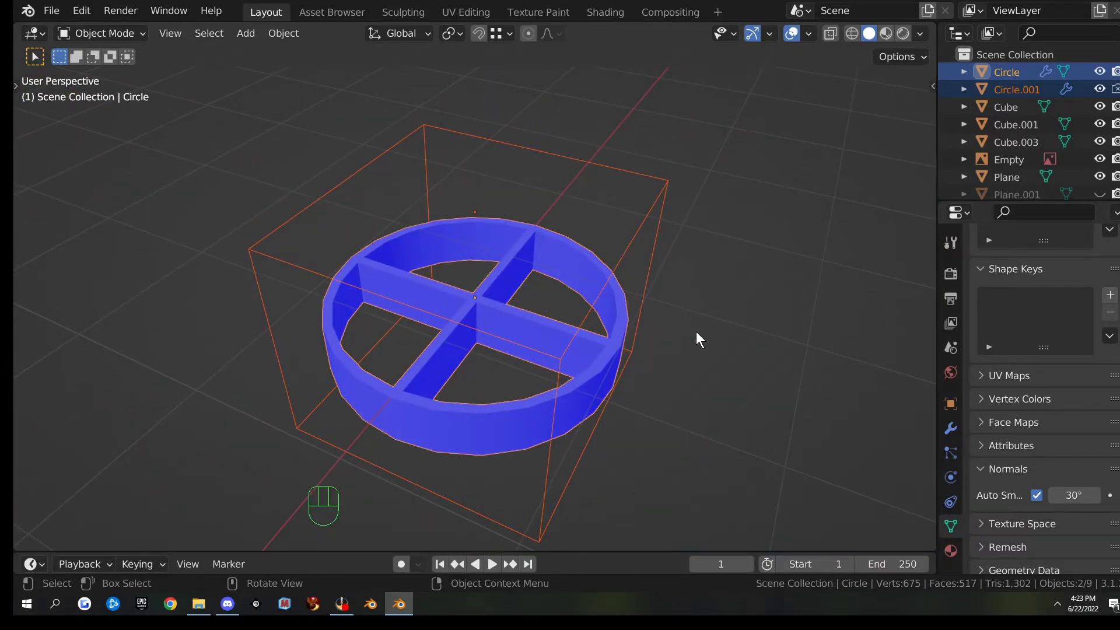
pyautogui.scroll(2, 696, 338)
pyautogui.scroll(-4, 789, 376)
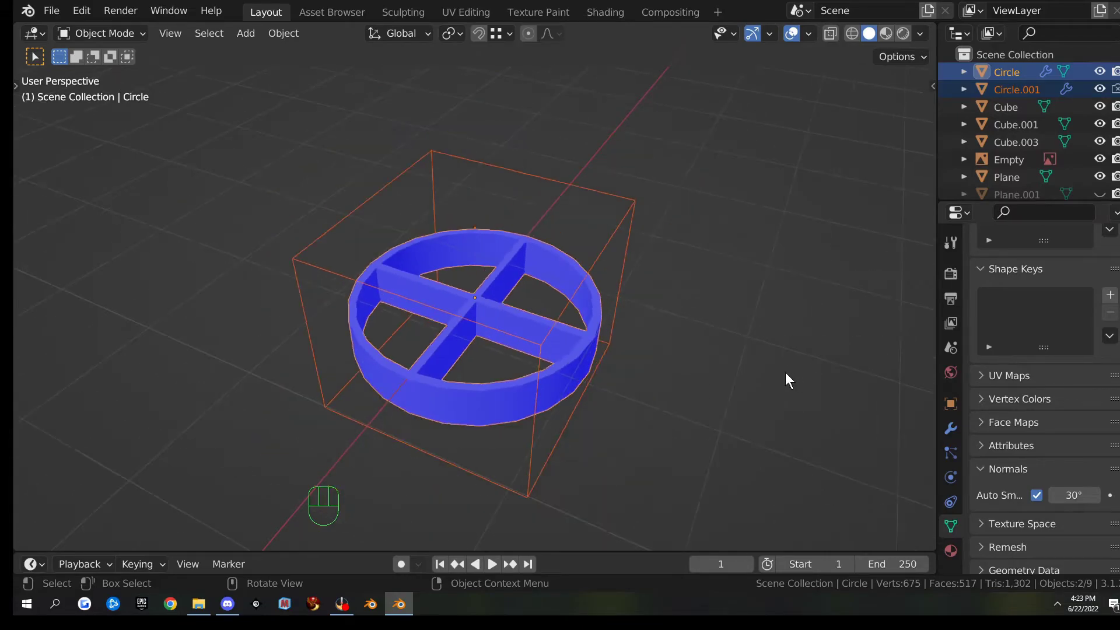
# - Apply the Boolean modifier on the disc and delete the leftover mirrored cutter object
pyautogui.click(584, 366)
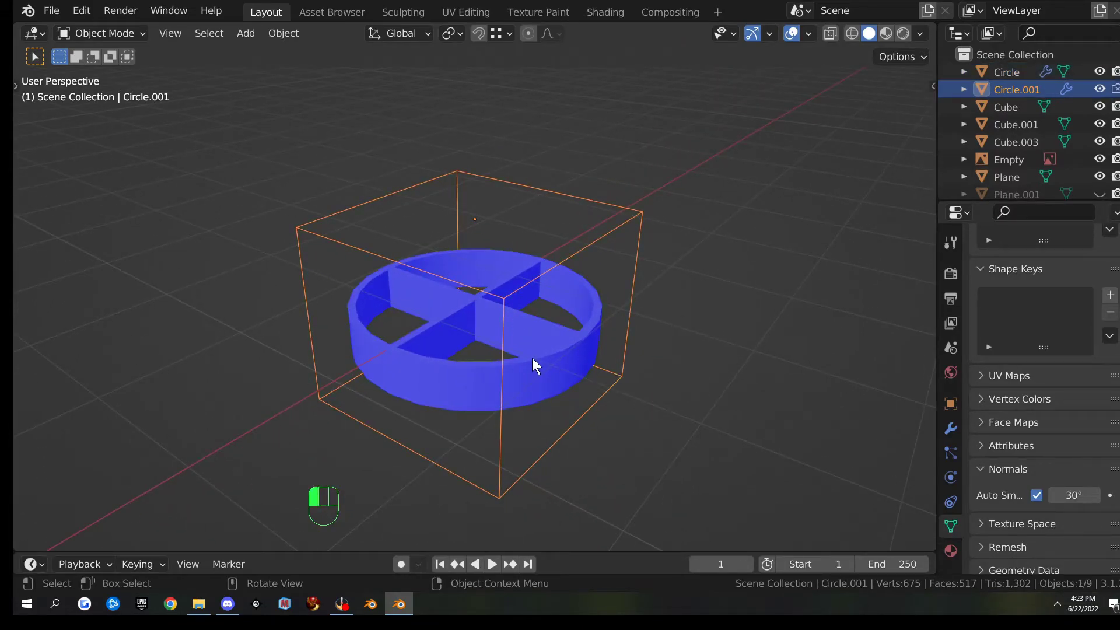
pyautogui.click(572, 374)
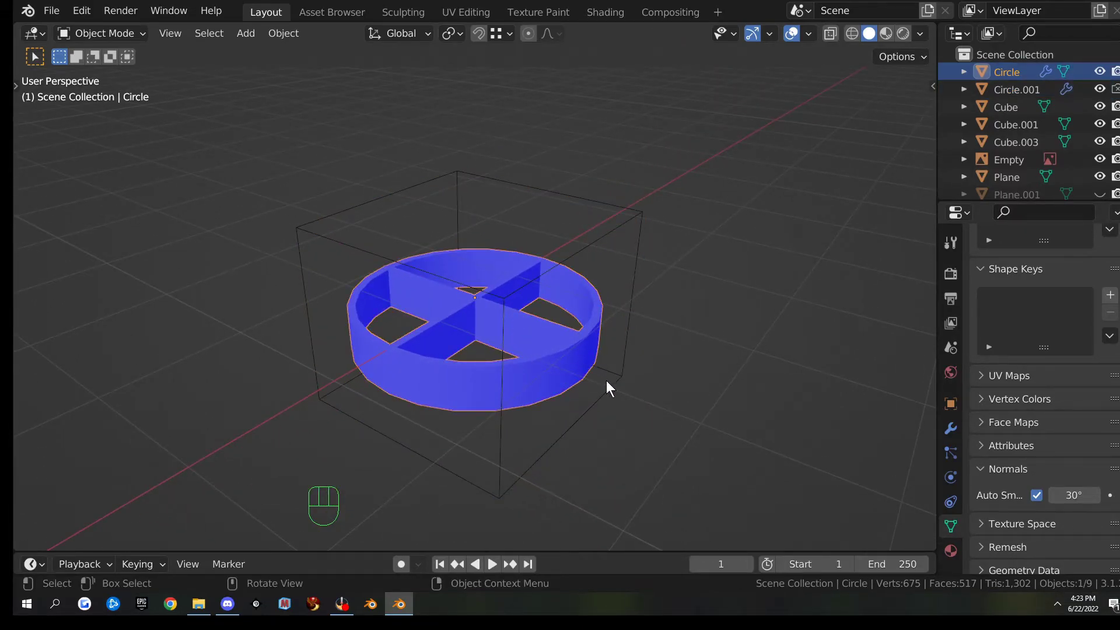
pyautogui.click(951, 429)
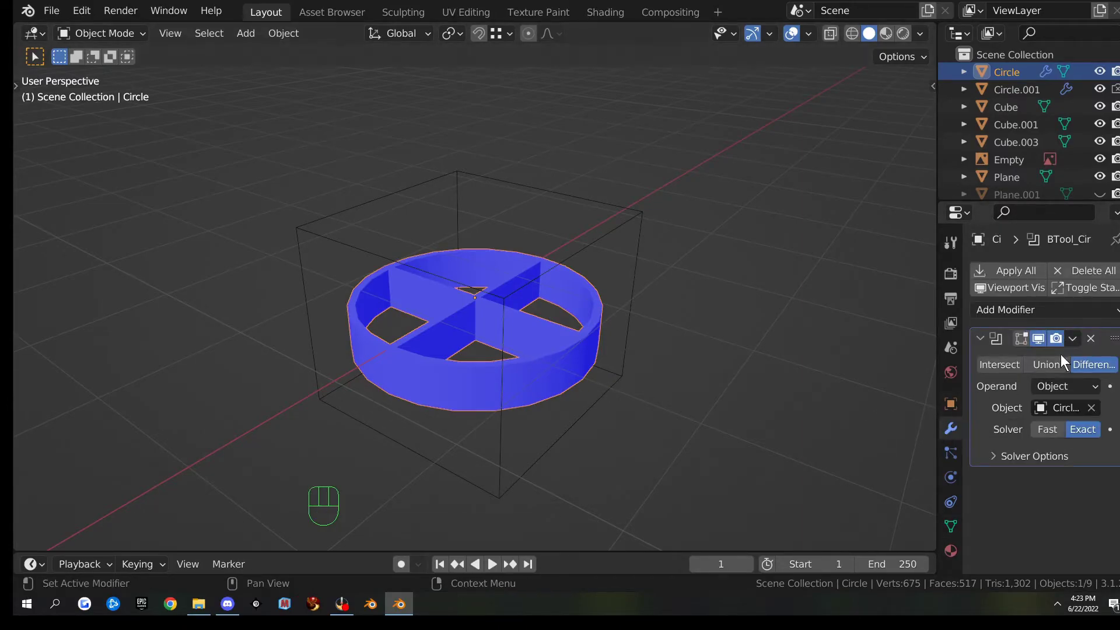
pyautogui.click(1072, 342)
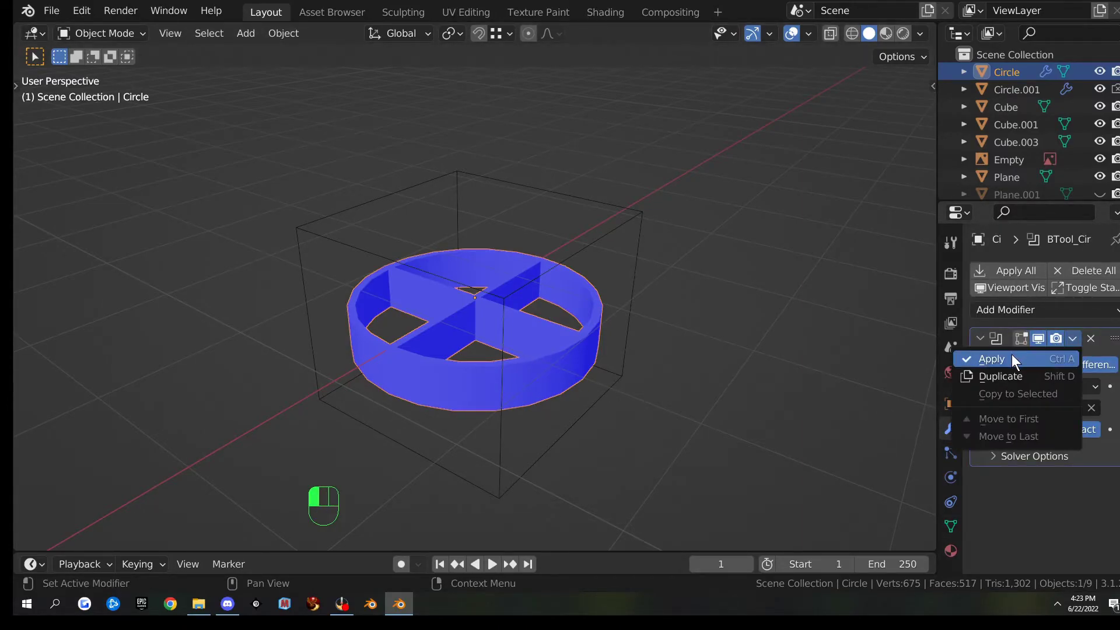
pyautogui.click(1010, 356)
pyautogui.click(628, 233)
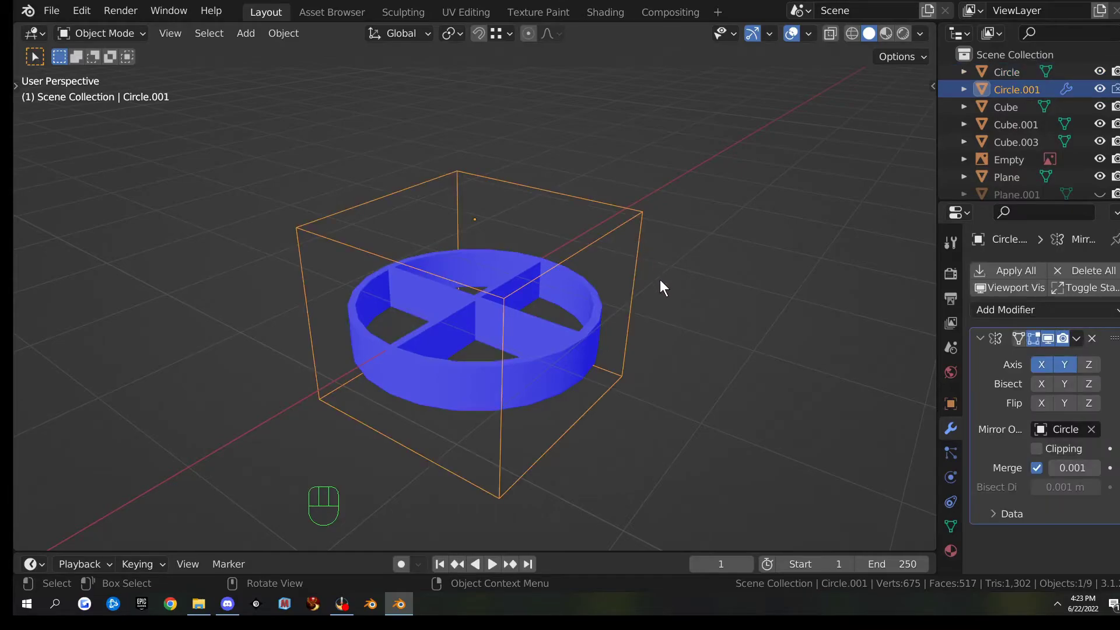
pyautogui.press('x')
pyautogui.click(677, 307)
# - Select the round window frame and turn off the Face Orientation overlay
pyautogui.click(571, 334)
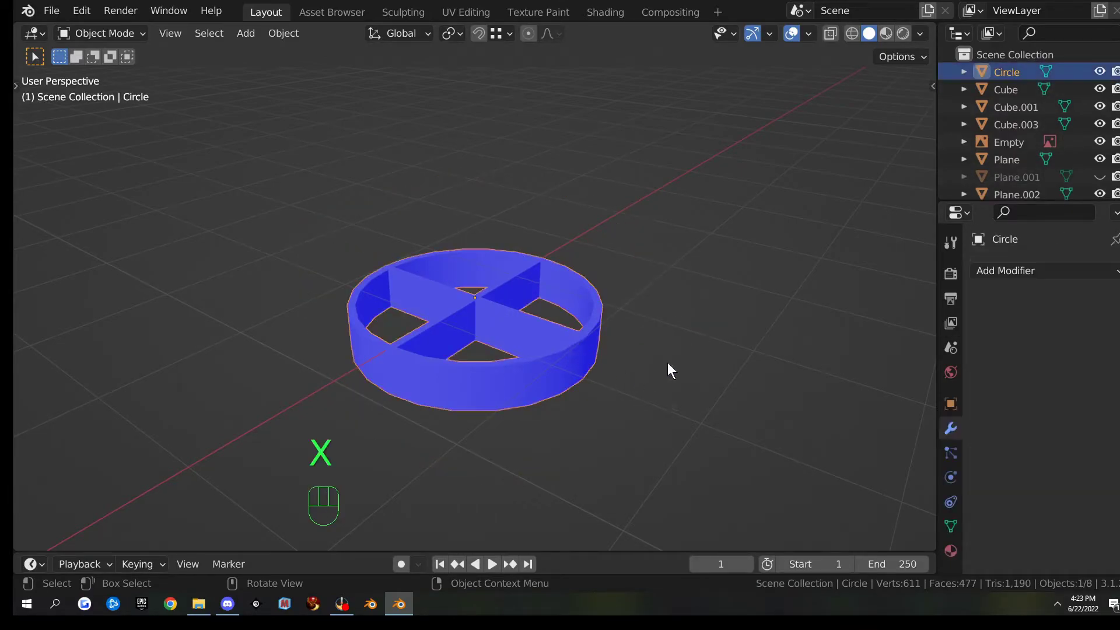
pyautogui.scroll(-1, 665, 350)
pyautogui.press('q')
pyautogui.click(663, 335)
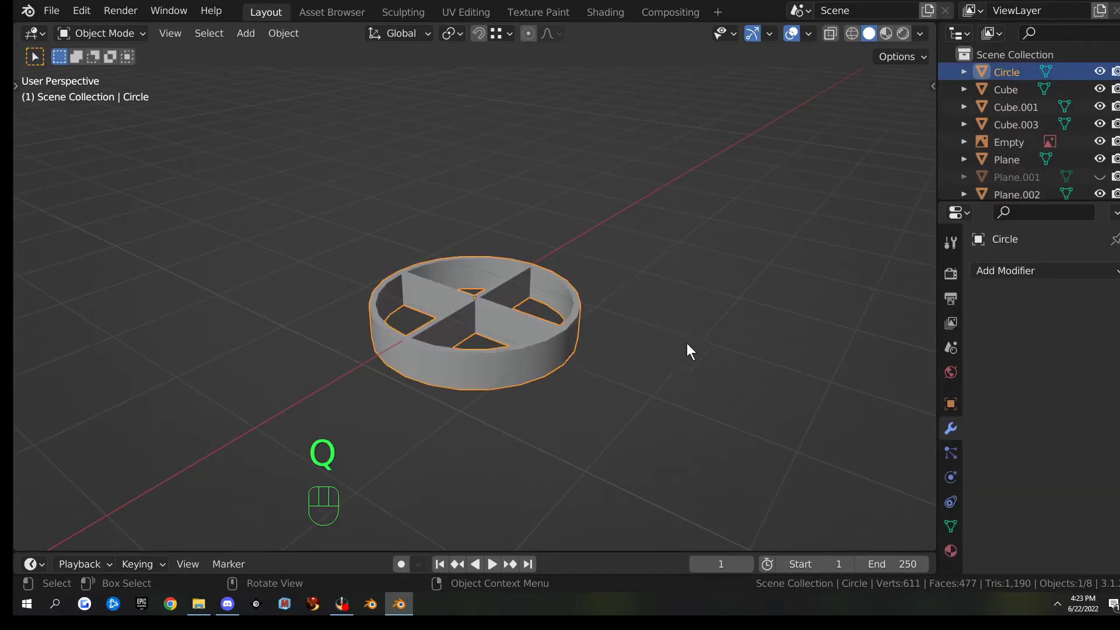
# - Rotate the round window frame 90° about the global X axis so it stands upright
pyautogui.scroll(-10, 679, 342)
pyautogui.moveTo(659, 295); pyautogui.dragTo(603, 287, button='middle')
pyautogui.write('rx')
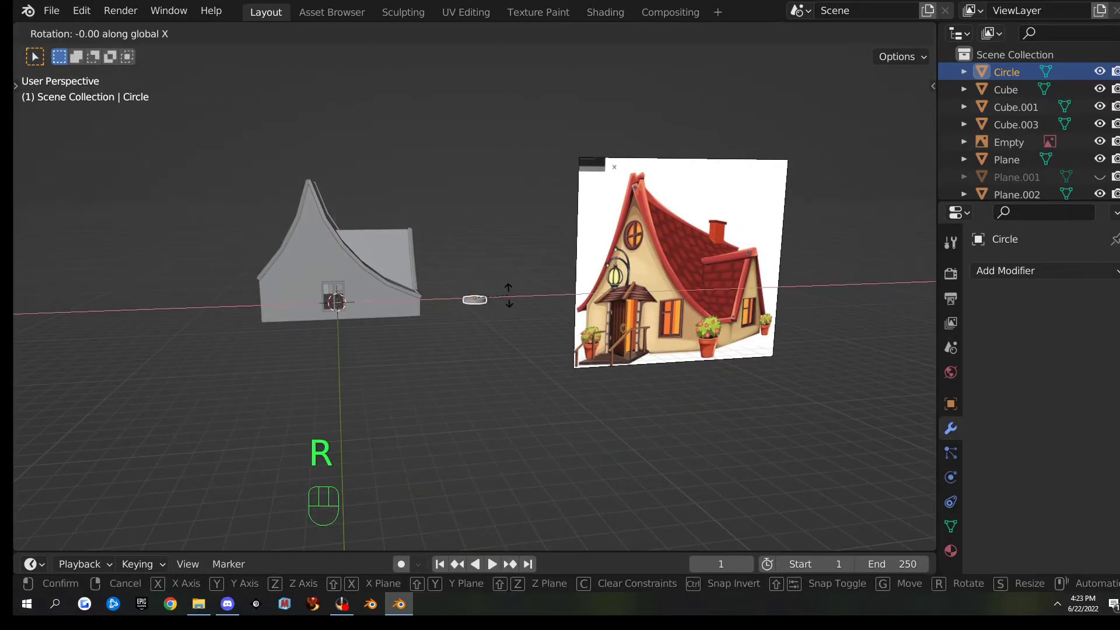
pyautogui.write('90')
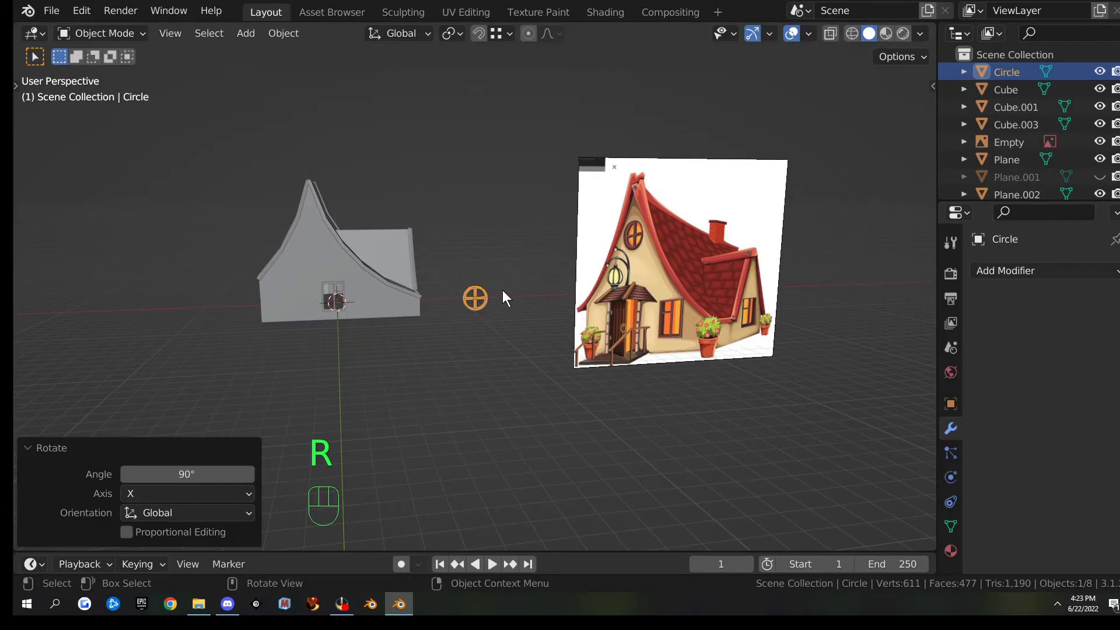
# - In front view, move the round window onto the gable above the door, about 12.96 m in X and 5.4 m in Z
pyautogui.press('KP_1')
pyautogui.press('KP_3')
pyautogui.press('KP_1')
pyautogui.scroll(5, 525, 309)
pyautogui.scroll(-2, 584, 353)
pyautogui.keyDown('shift'); pyautogui.moveTo(736, 366); pyautogui.dragTo(570, 380, button='middle'); pyautogui.keyUp('shift')
pyautogui.press('g')
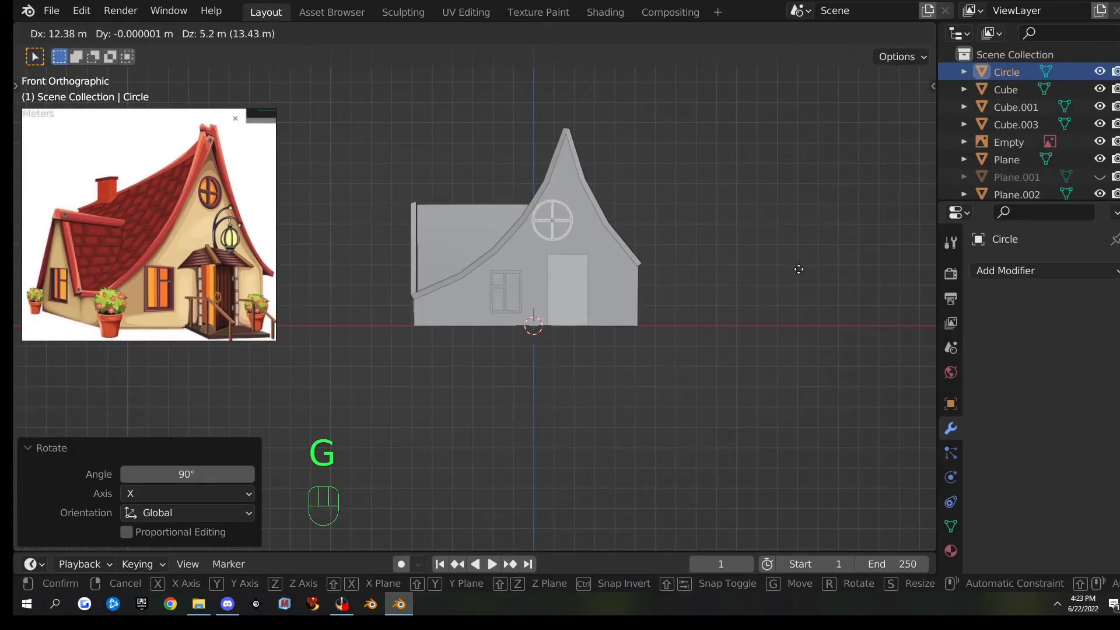
pyautogui.click(810, 264)
# - Raise the round window on the gable by about 0.44 m and center it between the roof slopes
pyautogui.scroll(3, 799, 274)
pyautogui.keyDown('shift'); pyautogui.moveTo(780, 288); pyautogui.dragTo(658, 329, button='middle'); pyautogui.keyUp('shift')
pyautogui.scroll(1, 659, 327)
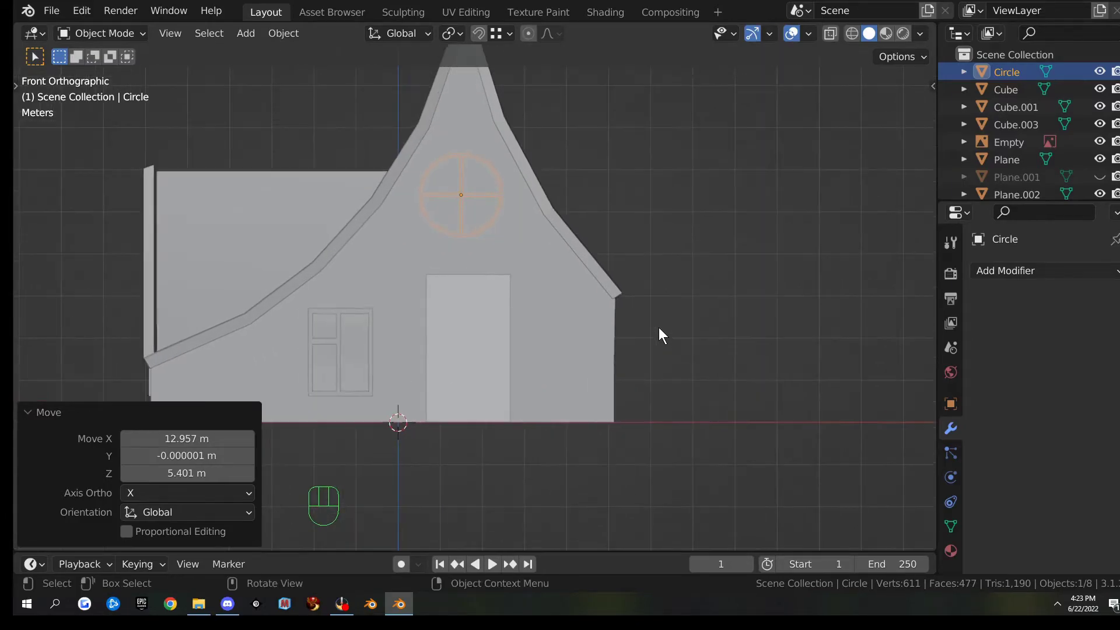
pyautogui.press('g')
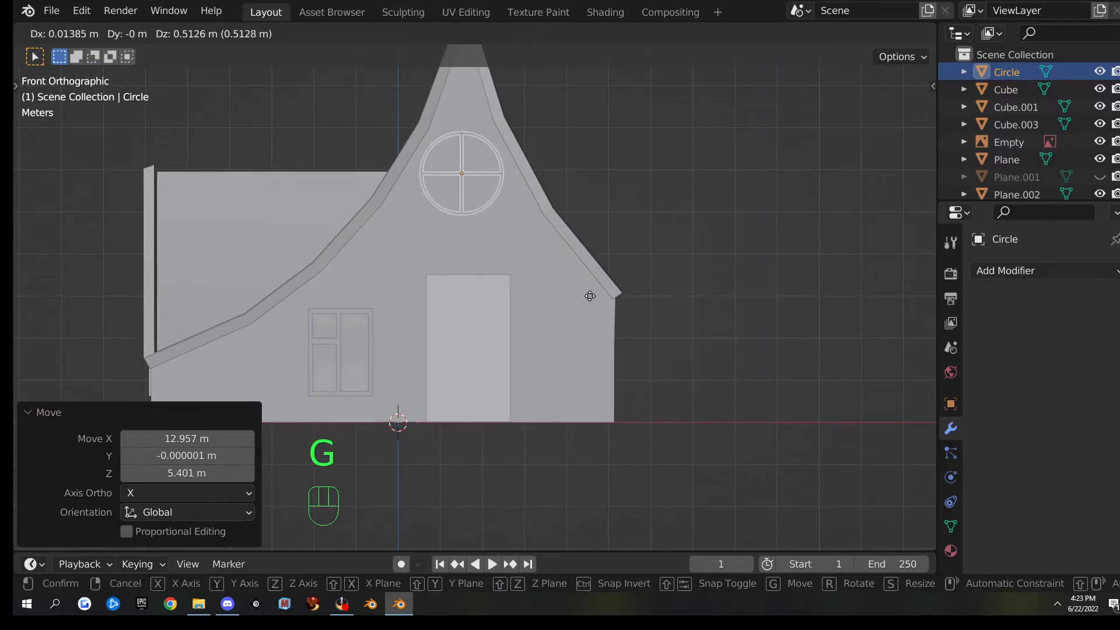
pyautogui.click(591, 299)
# - Move the round window about -5.23 m along Y to the front gable wall
pyautogui.moveTo(650, 292); pyautogui.dragTo(532, 310, button='middle')
pyautogui.press('g')
pyautogui.press('y')
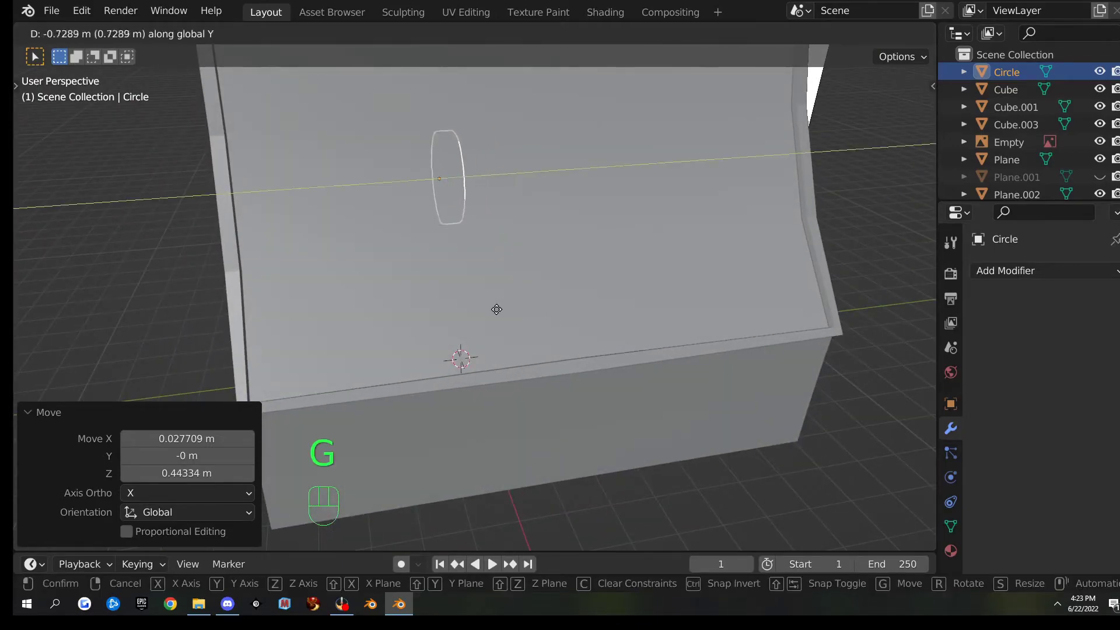
pyautogui.click(287, 306)
# - Push the round window about 0.13 m back along Y so it sits partly in the gable wall
pyautogui.moveTo(287, 306); pyautogui.dragTo(359, 279, button='middle')
pyautogui.scroll(3, 359, 279)
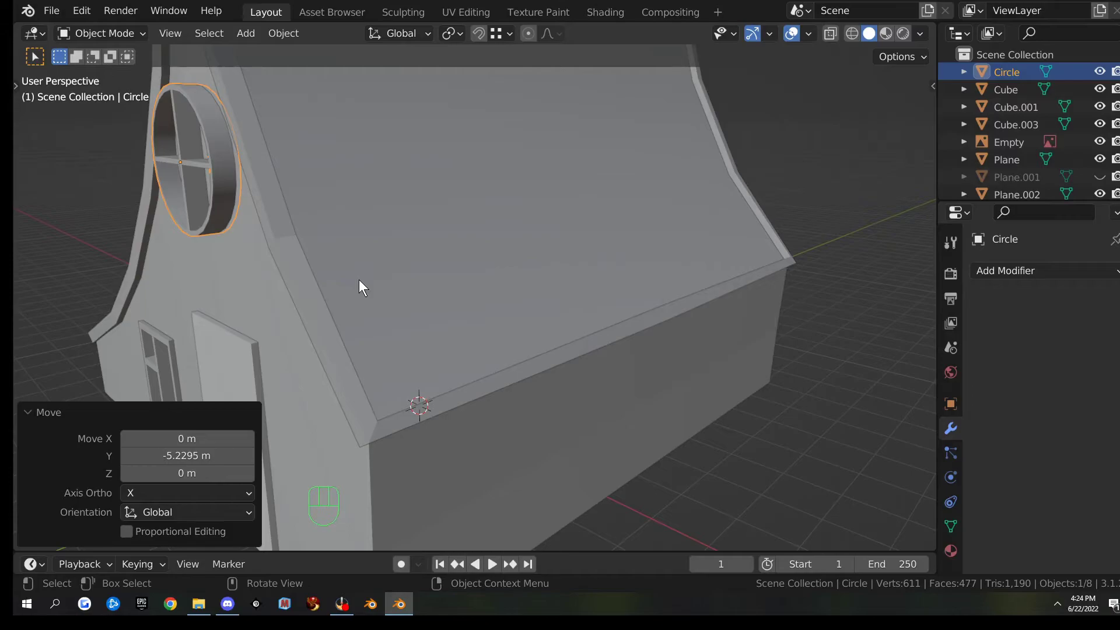
pyautogui.press('g')
pyautogui.press('y')
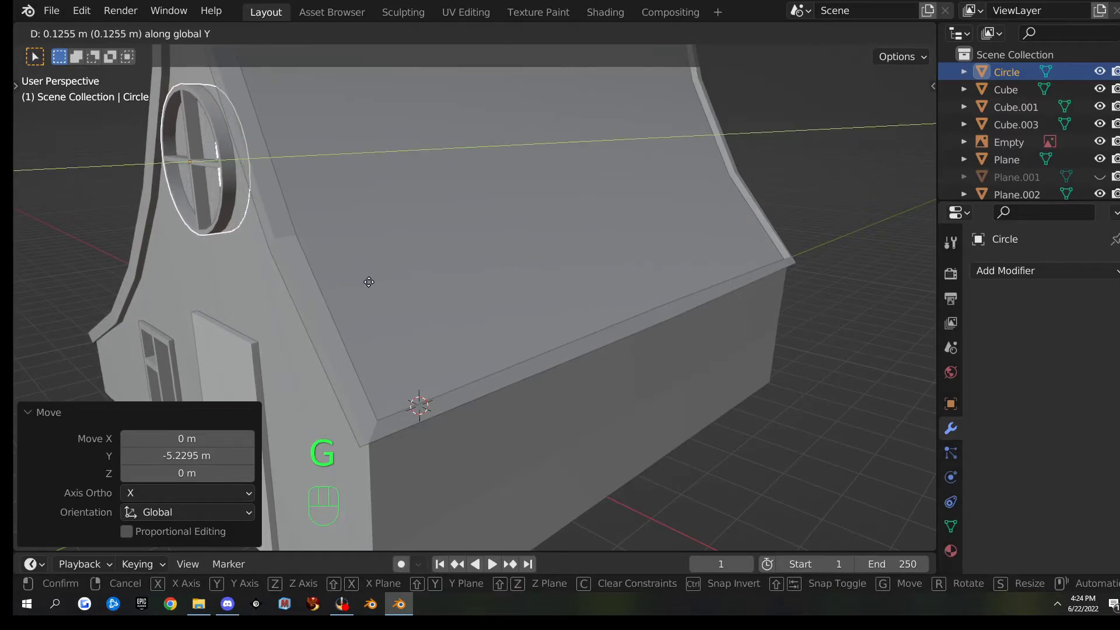
pyautogui.click(368, 283)
# - Open the round window frame's mesh in Edit Mode and view it from the front of the gable
pyautogui.moveTo(343, 272); pyautogui.dragTo(485, 289, button='middle')
pyautogui.click(587, 246)
pyautogui.click(590, 237)
pyautogui.press('Tab')
pyautogui.moveTo(590, 236)
pyautogui.mouseDown(button='middle')
pyautogui.moveTo(608, 240)
pyautogui.moveTo(592, 232)
pyautogui.mouseUp(button='middle')
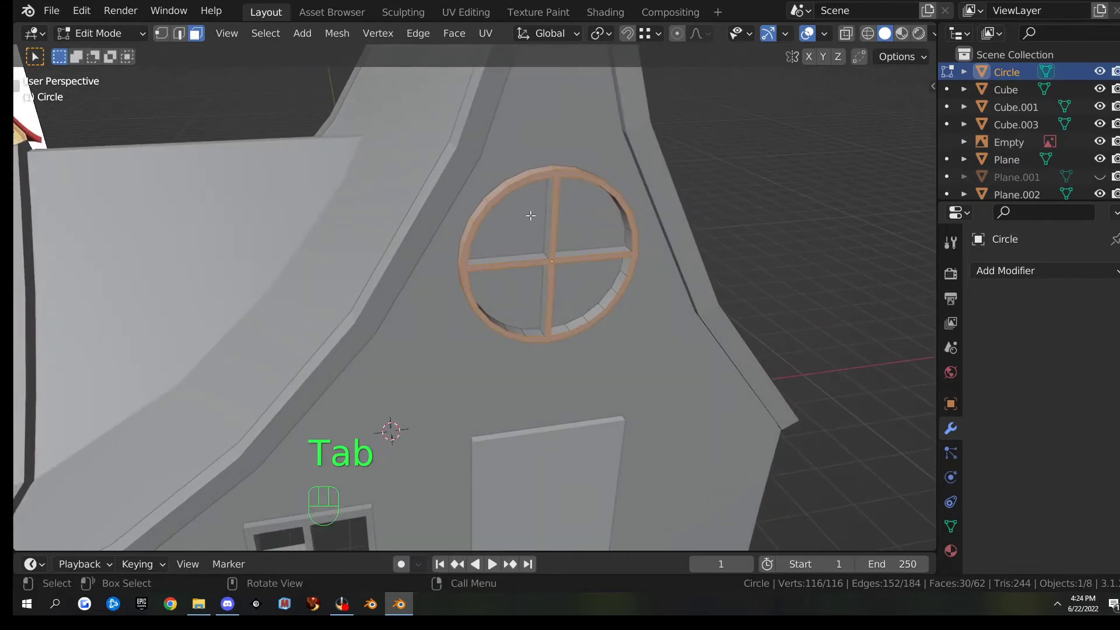
# - Duplicate the outer front edge loop of the round window frame in place and separate it into its own object
pyautogui.keyDown('alt'); pyautogui.click(505, 191); pyautogui.keyUp('alt')
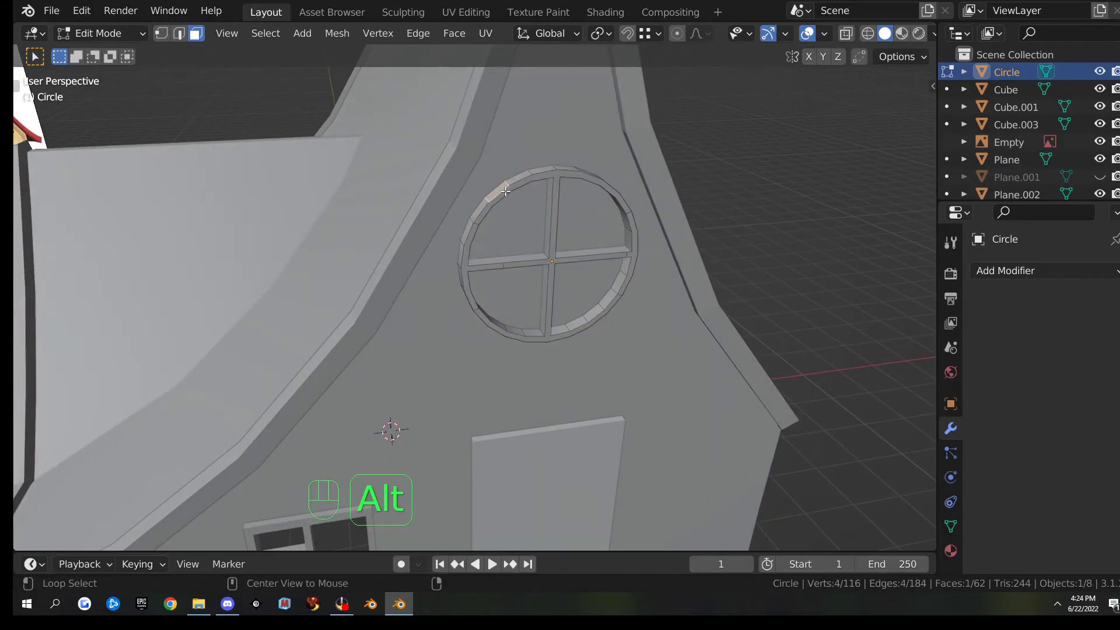
pyautogui.keyDown('alt'); pyautogui.click(506, 192); pyautogui.keyUp('alt')
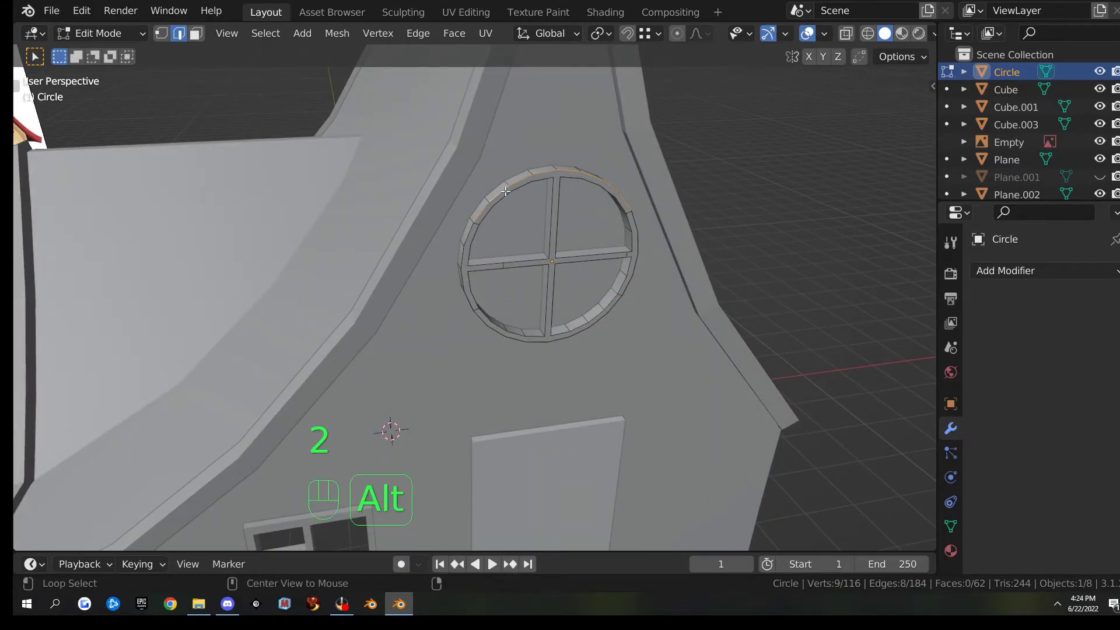
pyautogui.keyDown('alt'); pyautogui.keyDown('shift'); pyautogui.click(467, 262); pyautogui.keyUp('shift'); pyautogui.keyUp('alt')
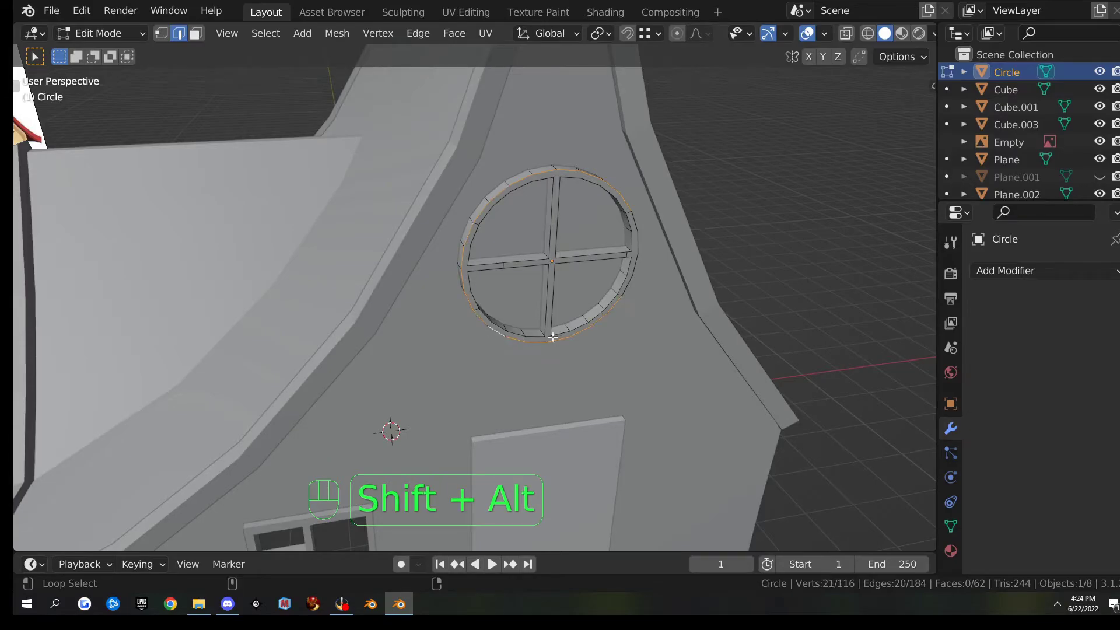
pyautogui.moveTo(626, 287); pyautogui.dragTo(593, 308, button='middle')
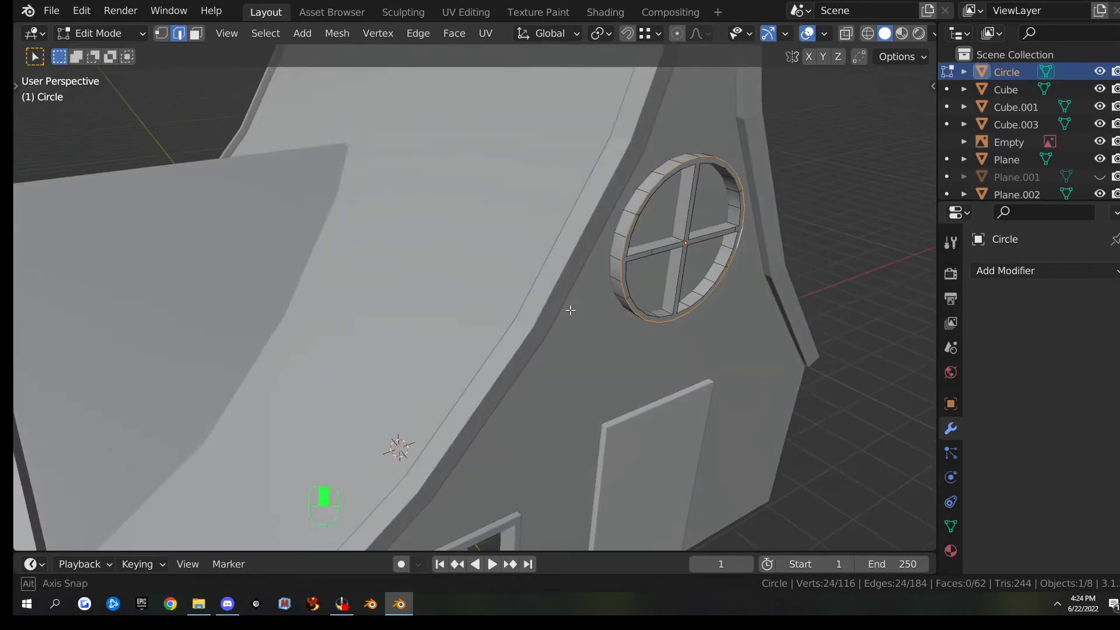
pyautogui.hotkey('shift', 'd')
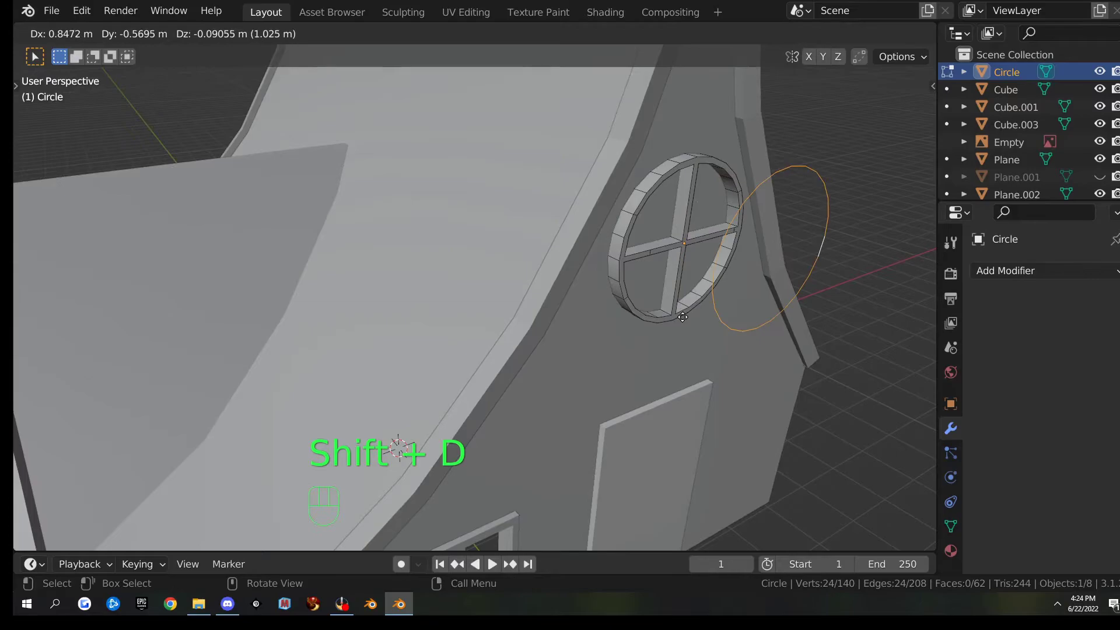
pyautogui.rightClick(741, 309)
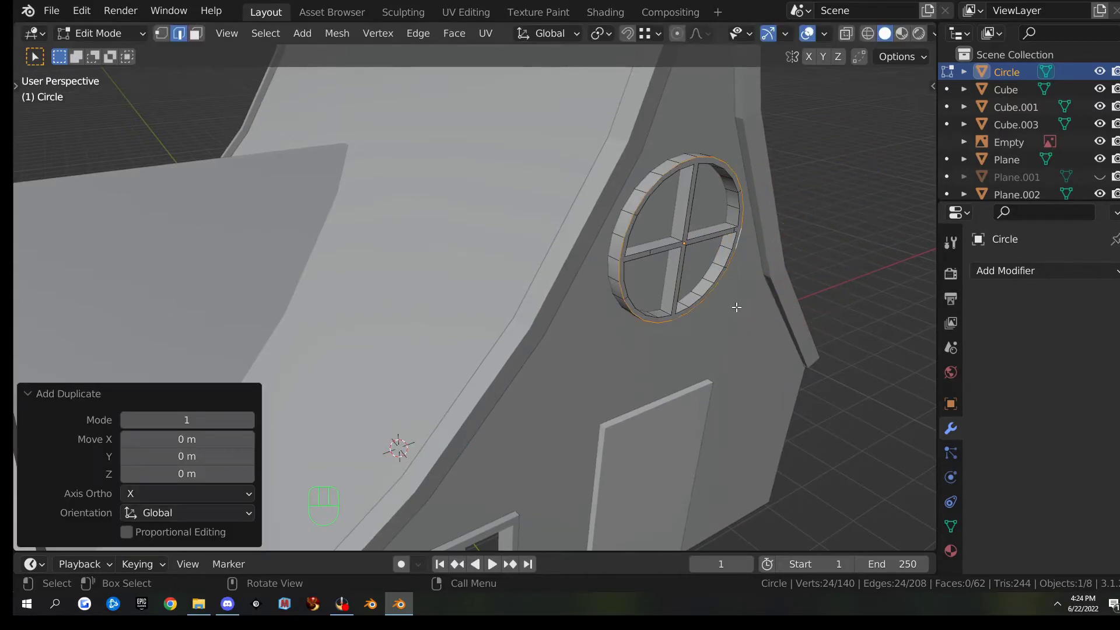
pyautogui.press('p')
pyautogui.click(744, 307)
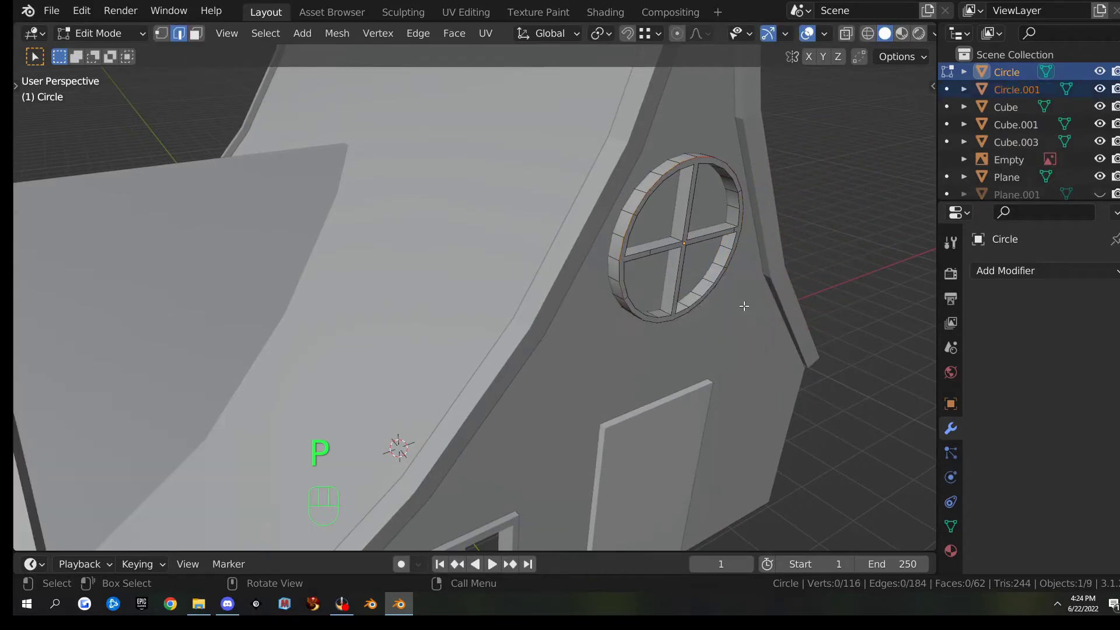
pyautogui.press('Tab')
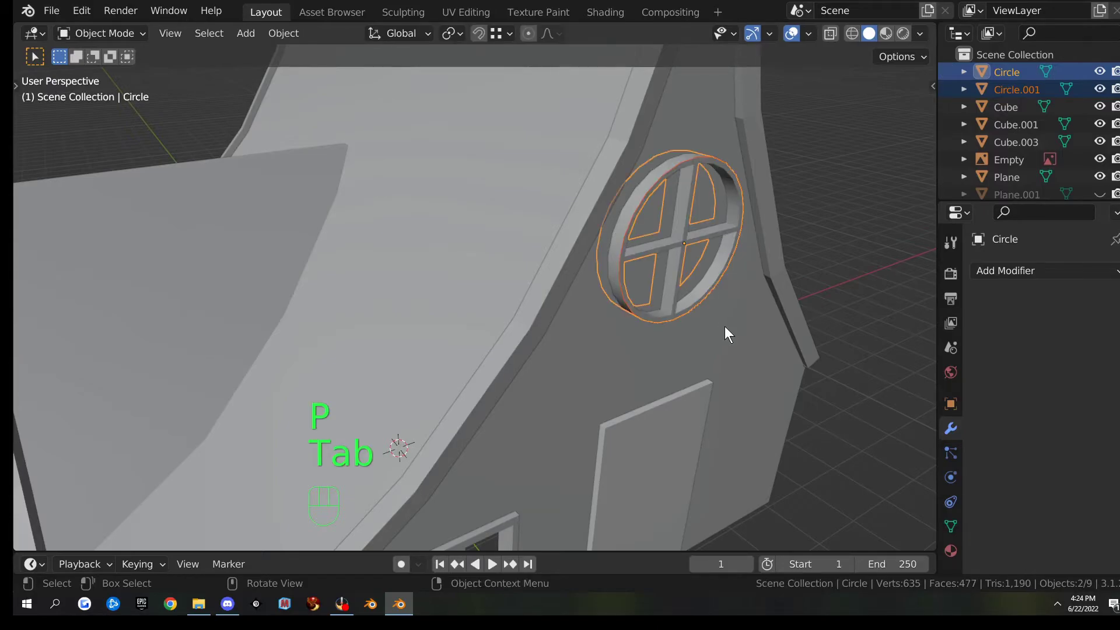
# - Fill the separated circle with a face and extrude it about 1.04 m along its negative normal into a solid cylinder
pyautogui.click(626, 232)
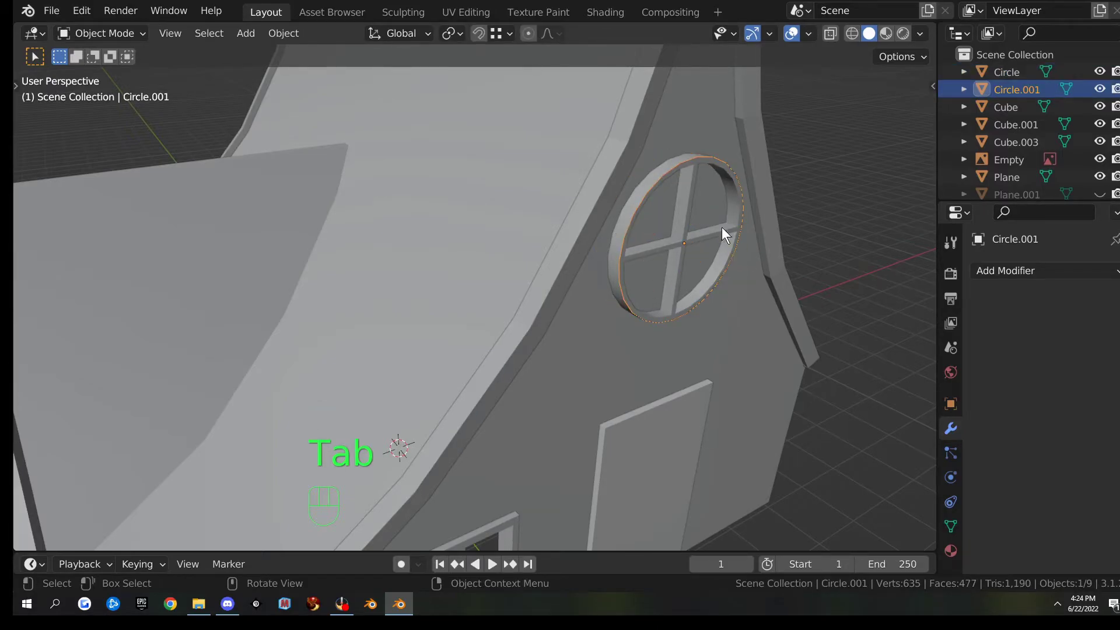
pyautogui.press('Tab')
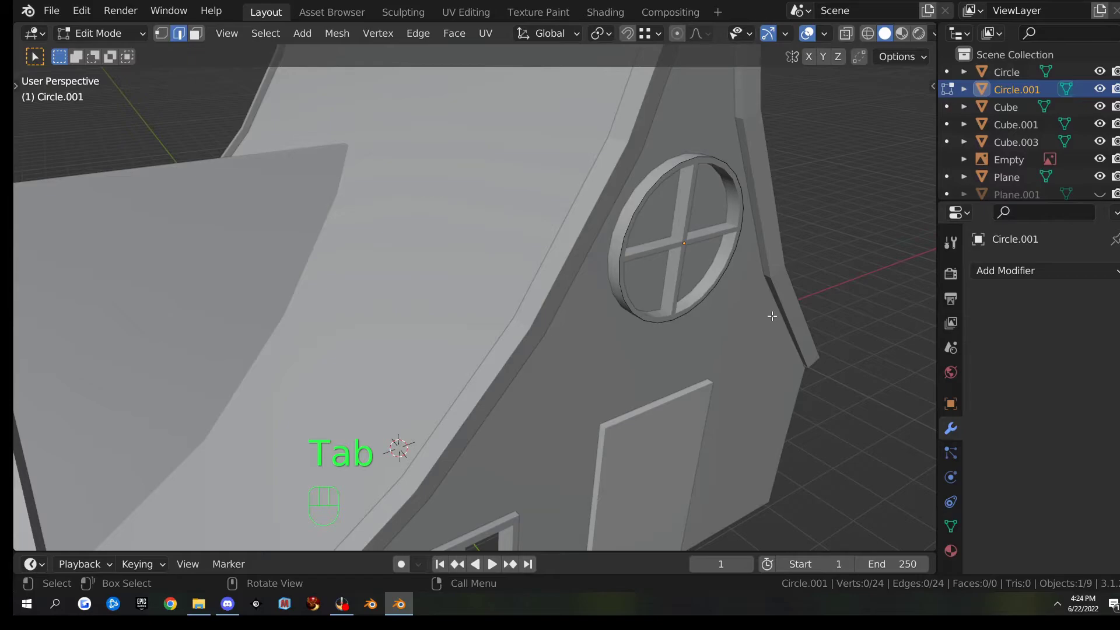
pyautogui.press('a')
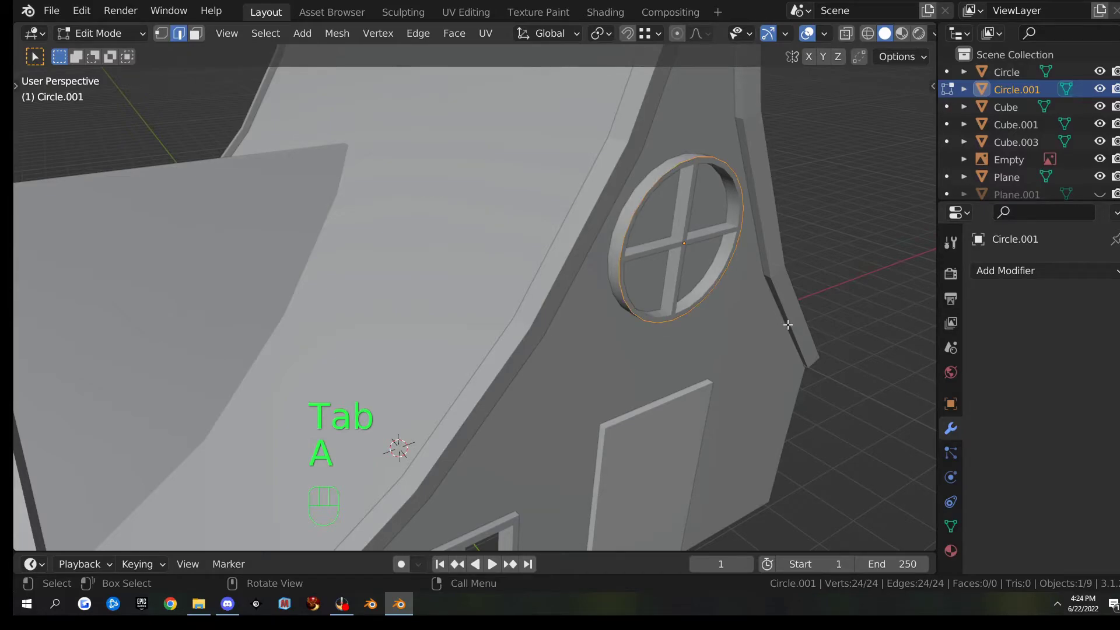
pyautogui.press('f')
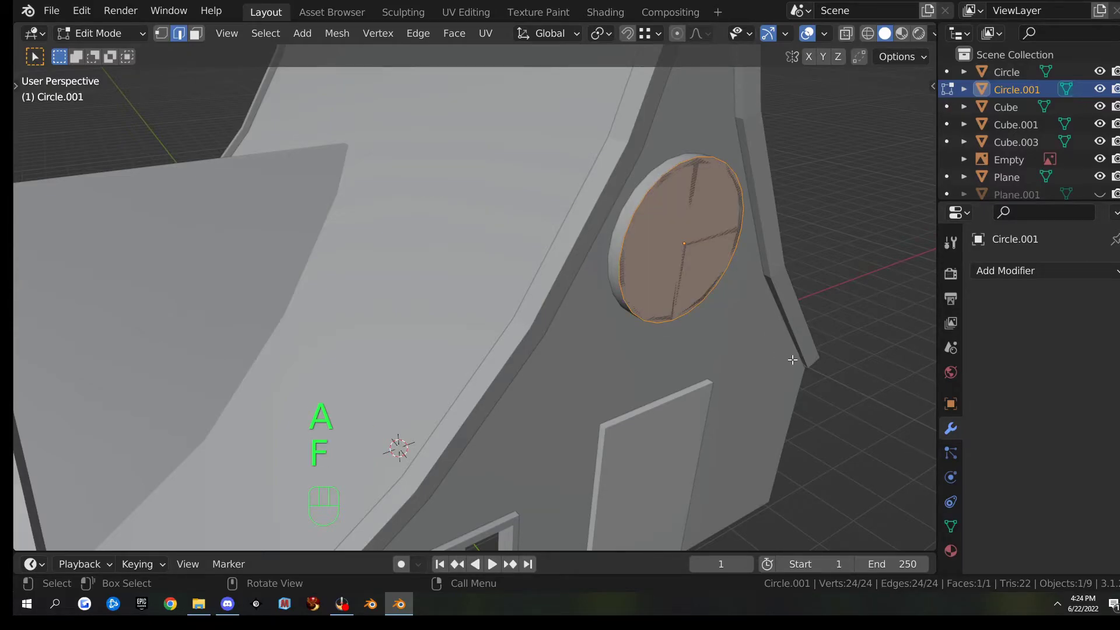
pyautogui.press('e')
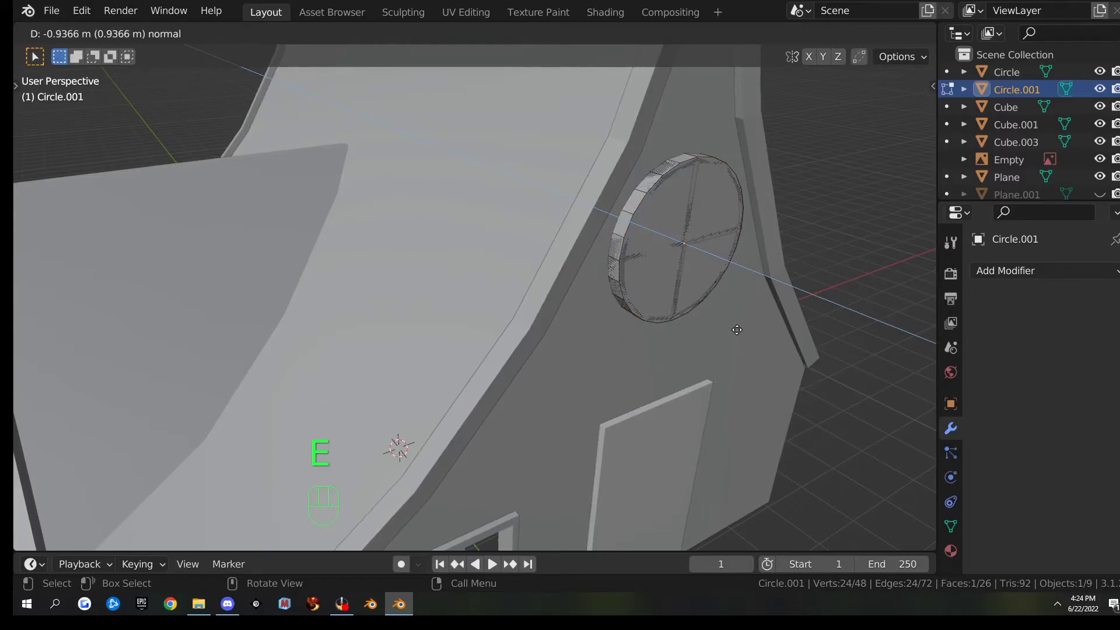
pyautogui.click(733, 325)
pyautogui.moveTo(737, 333); pyautogui.dragTo(689, 80, button='middle')
pyautogui.scroll(2, 842, 250)
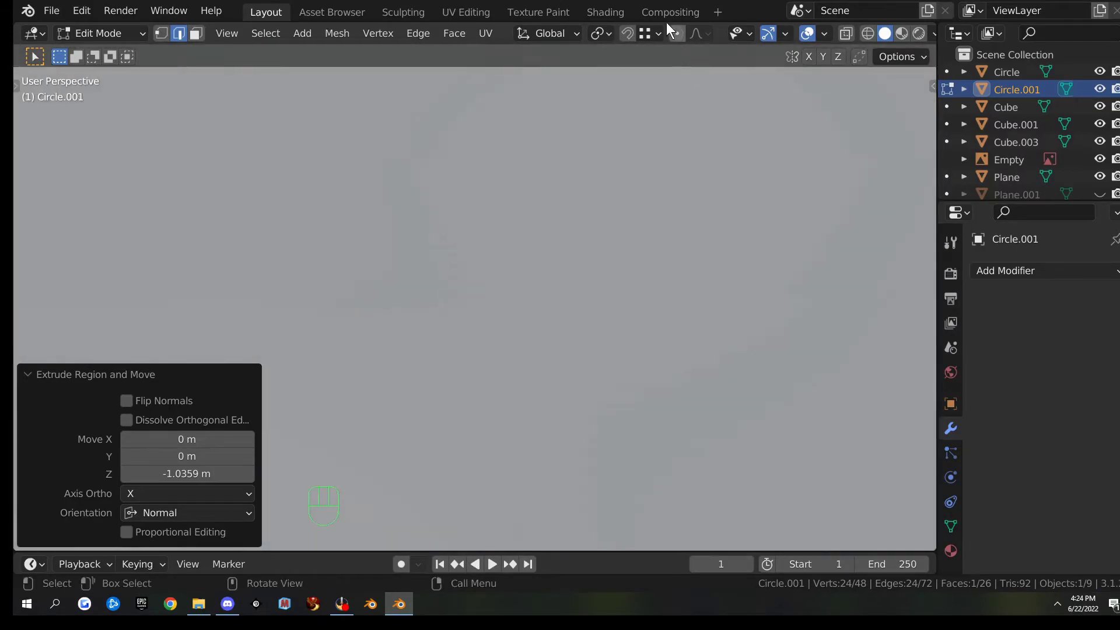
pyautogui.press('KP_Decimal')
pyautogui.moveTo(655, 295); pyautogui.dragTo(583, 193, button='middle')
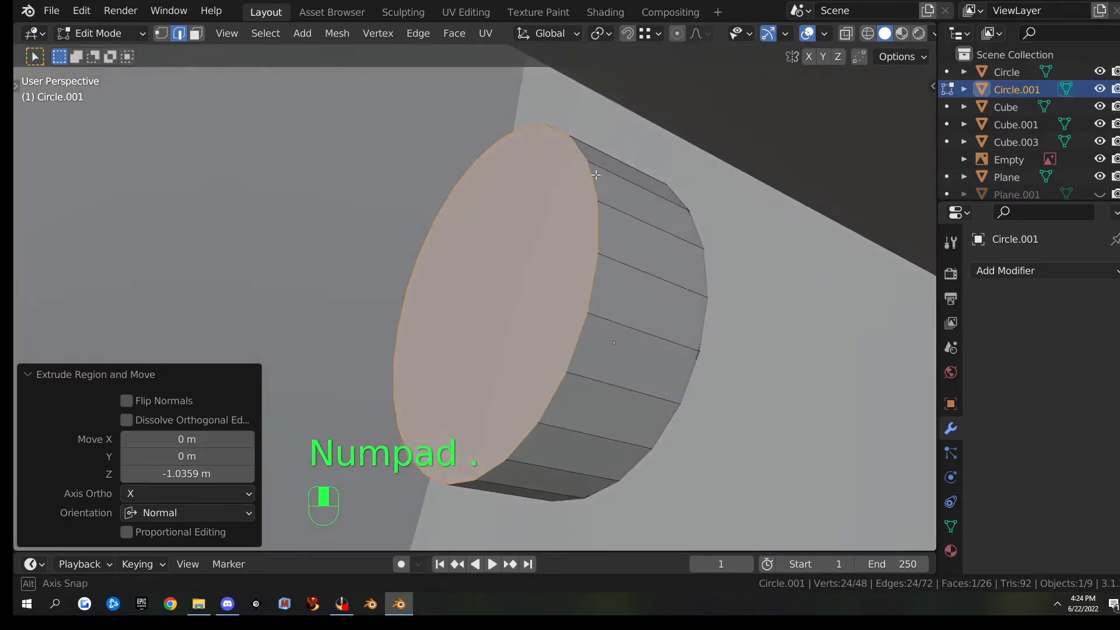
pyautogui.scroll(3, 572, 200)
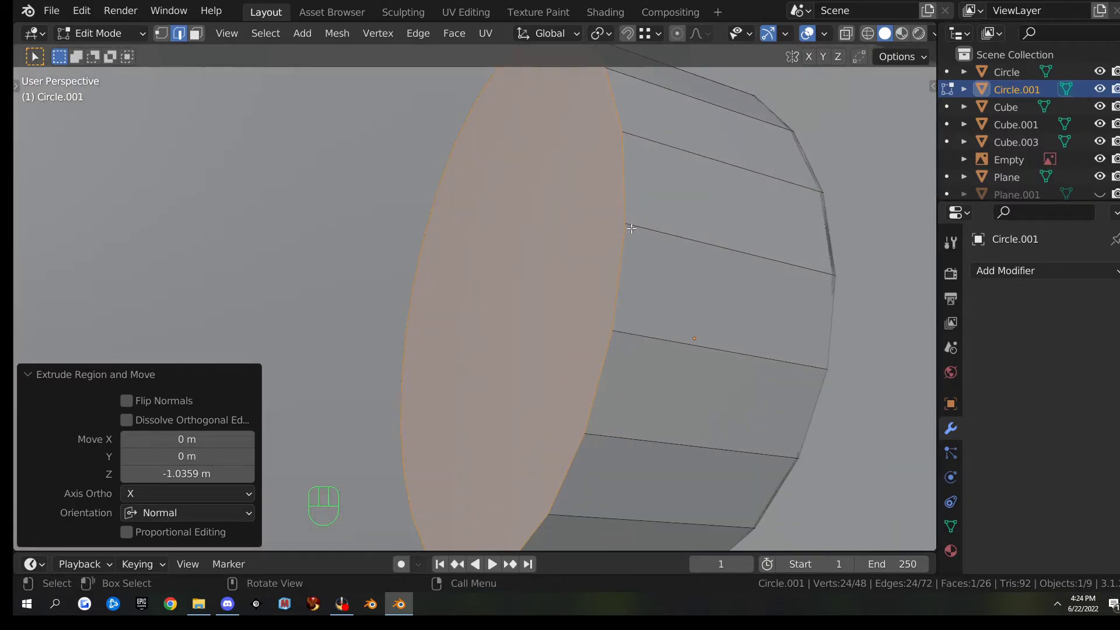
# - Move the cylinder about -0.295 m along Y so it protrudes from the front of the wall
pyautogui.press('Tab')
pyautogui.press('g')
pyautogui.middleClick(677, 250)
pyautogui.click(707, 257)
pyautogui.scroll(-3, 758, 248)
pyautogui.moveTo(769, 250); pyautogui.dragTo(677, 320, button='middle')
# - Turn on the face orientation overlay and recalculate all of the cylinder's normals to face outward
pyautogui.press('q')
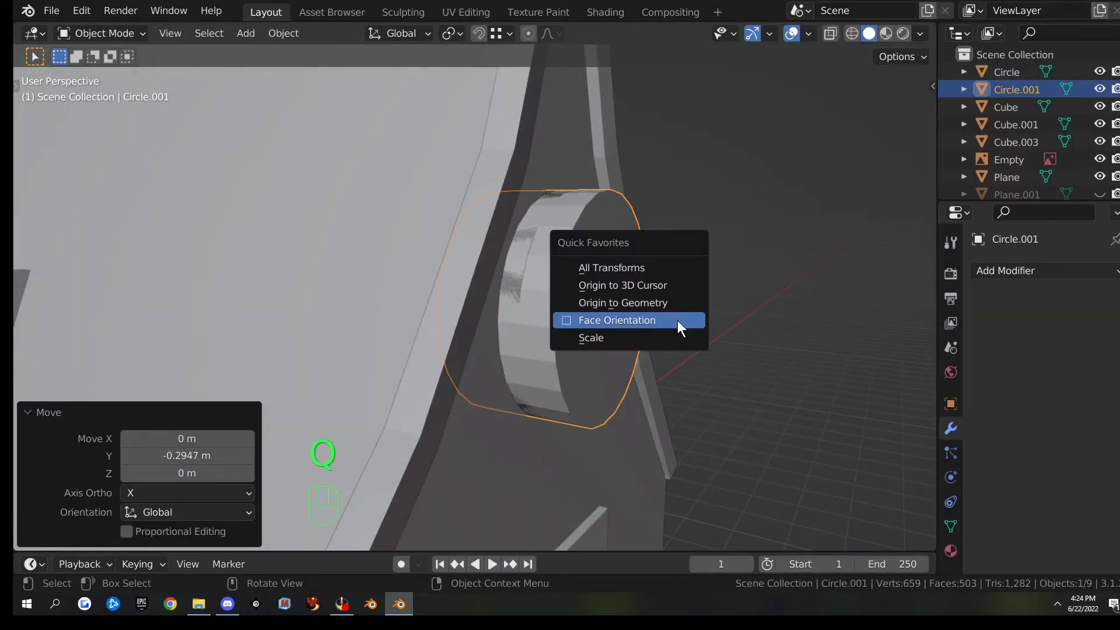
pyautogui.click(677, 320)
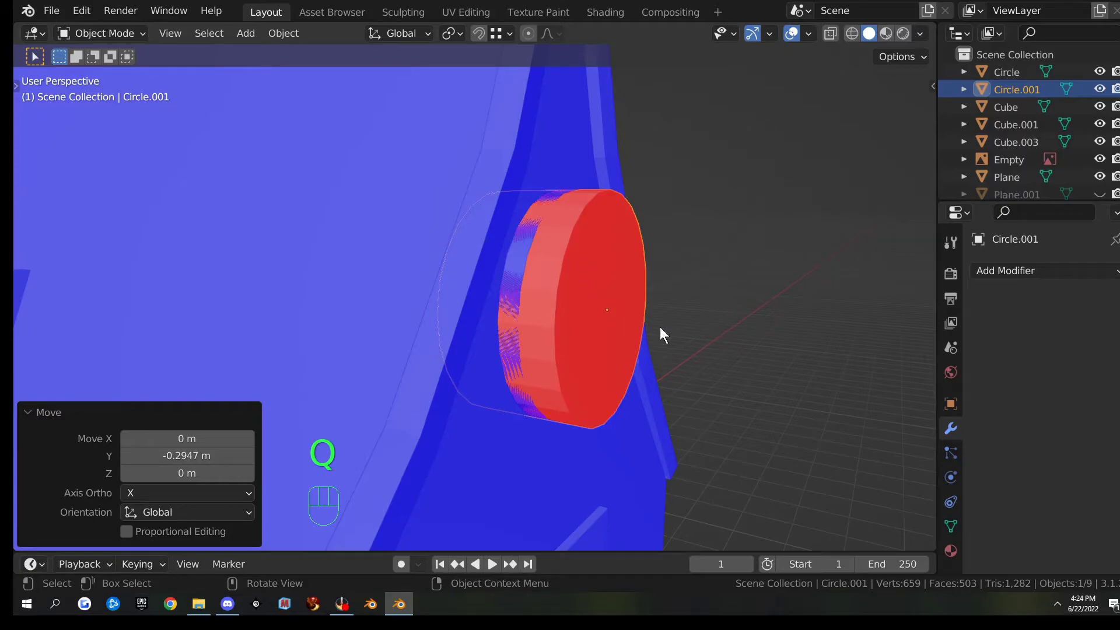
pyautogui.press('Tab')
pyautogui.press('a')
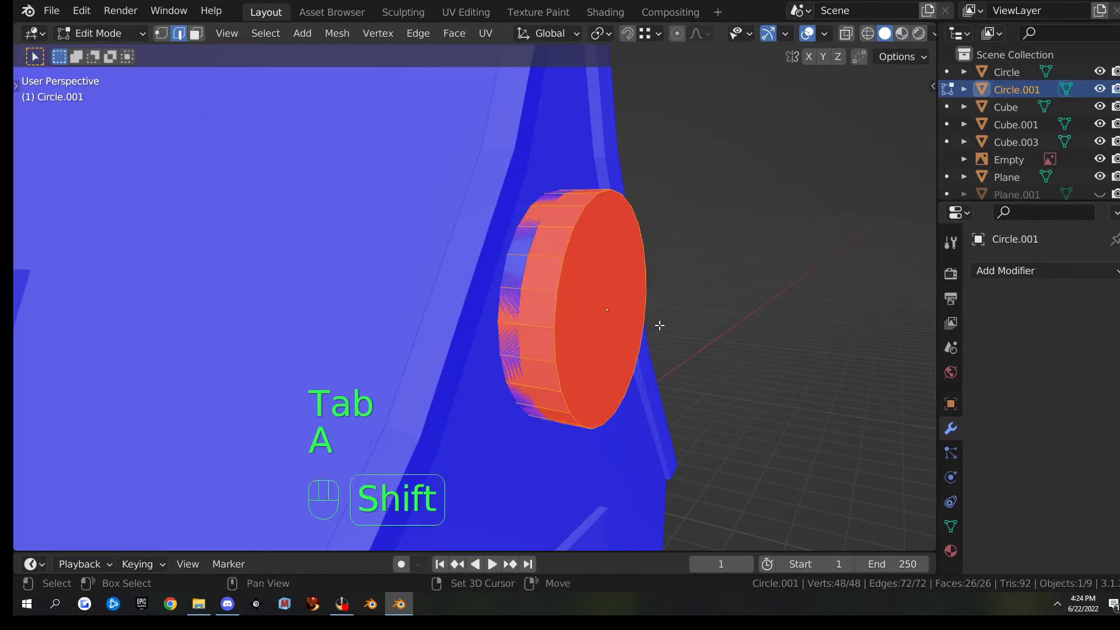
pyautogui.hotkey('shift', 'n')
pyautogui.press('Tab')
# - Scale the cylinder down uniformly to about 0.976 so it is slightly smaller than the round window frame
pyautogui.moveTo(617, 295); pyautogui.dragTo(692, 338, button='middle')
pyautogui.press('s')
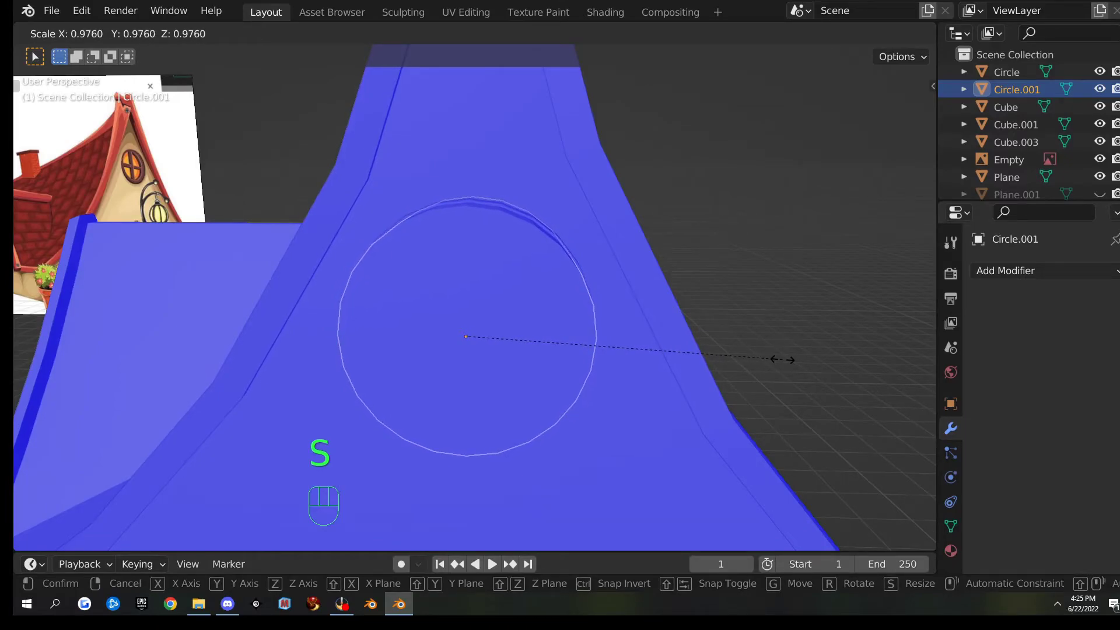
pyautogui.click(782, 360)
# - Cut the round window opening through the house wall with a Boolean Difference using the cylinder, and apply the modifier
pyautogui.moveTo(742, 360); pyautogui.dragTo(732, 271, button='middle')
pyautogui.moveTo(571, 210); pyautogui.dragTo(485, 358, button='middle')
pyautogui.keyDown('shift'); pyautogui.click(459, 137); pyautogui.keyUp('shift')
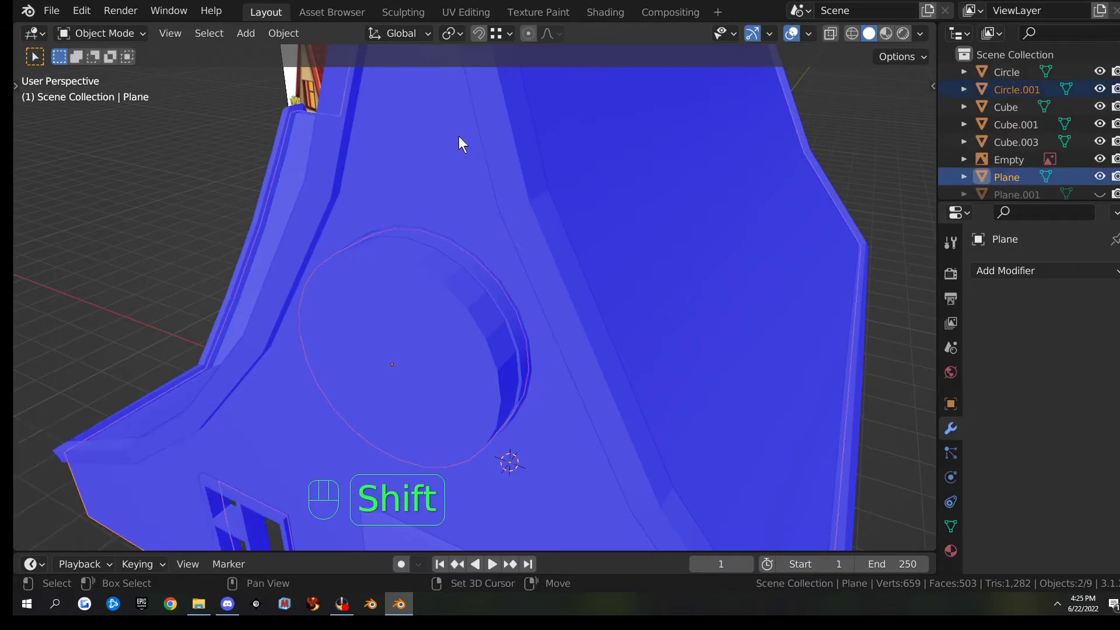
pyautogui.press('ctrl+KP_Subtract')
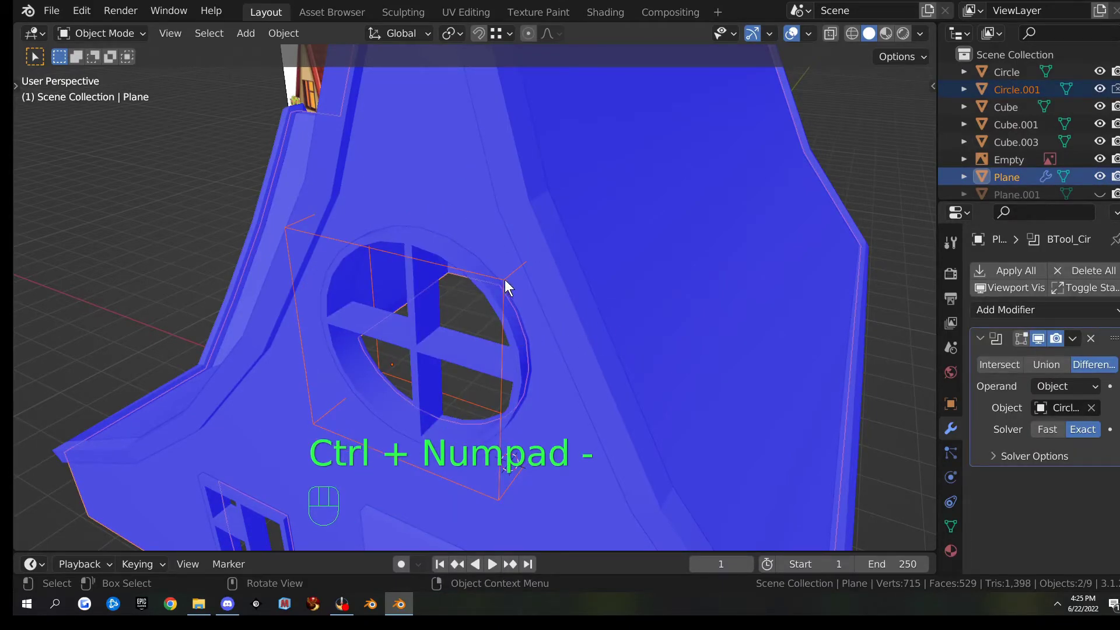
pyautogui.click(462, 192)
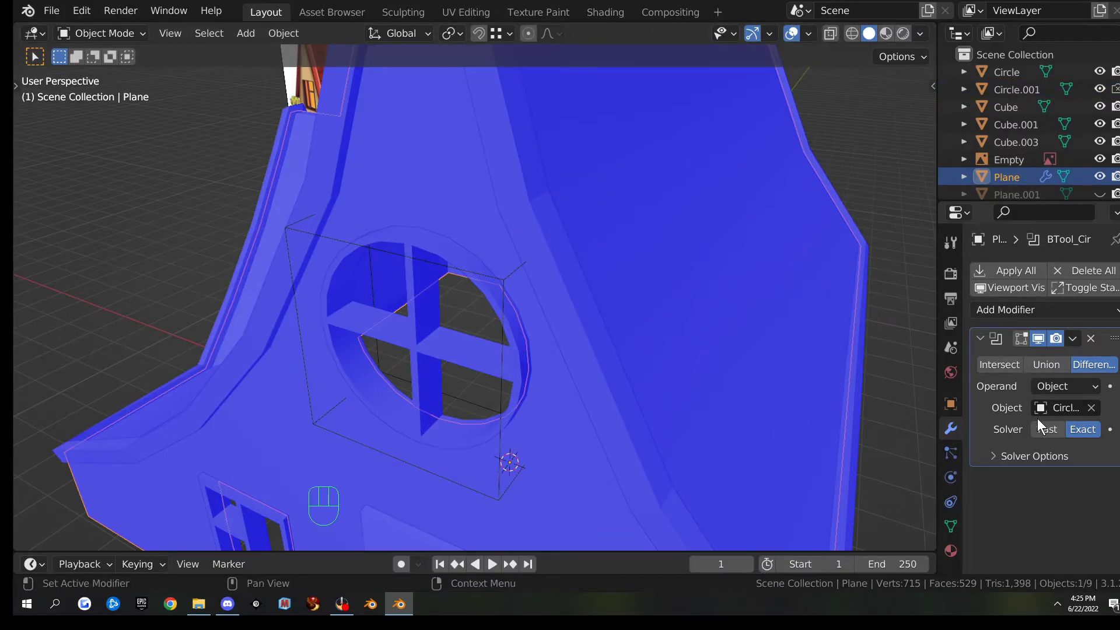
pyautogui.click(1073, 340)
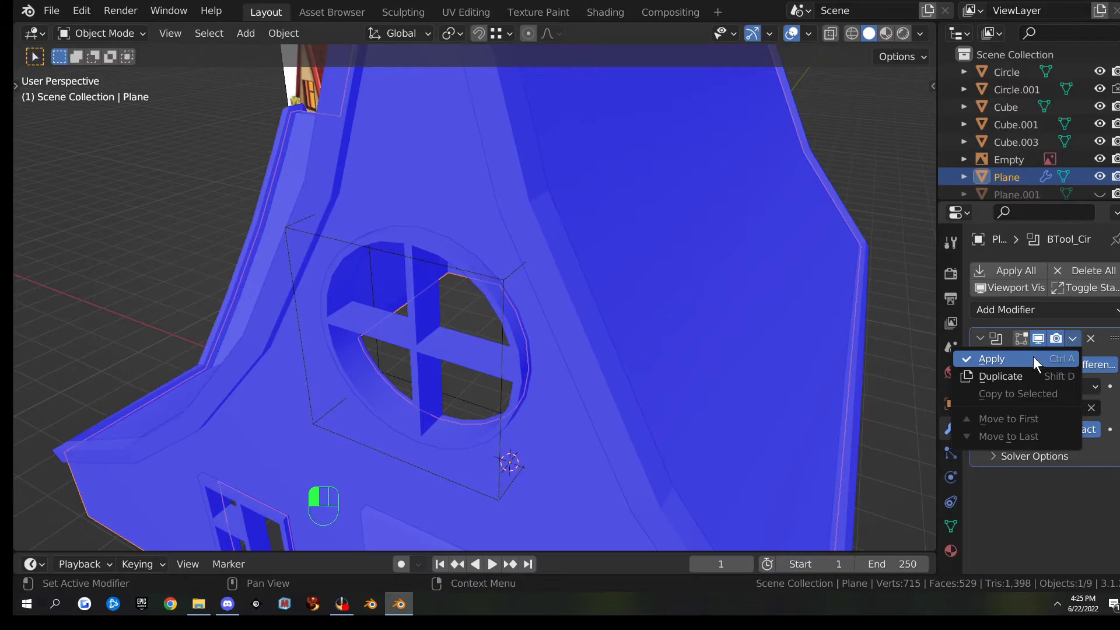
pyautogui.click(1034, 356)
# - Delete the leftover cylinder cutter around the round window opening
pyautogui.click(498, 273)
pyautogui.click(498, 280)
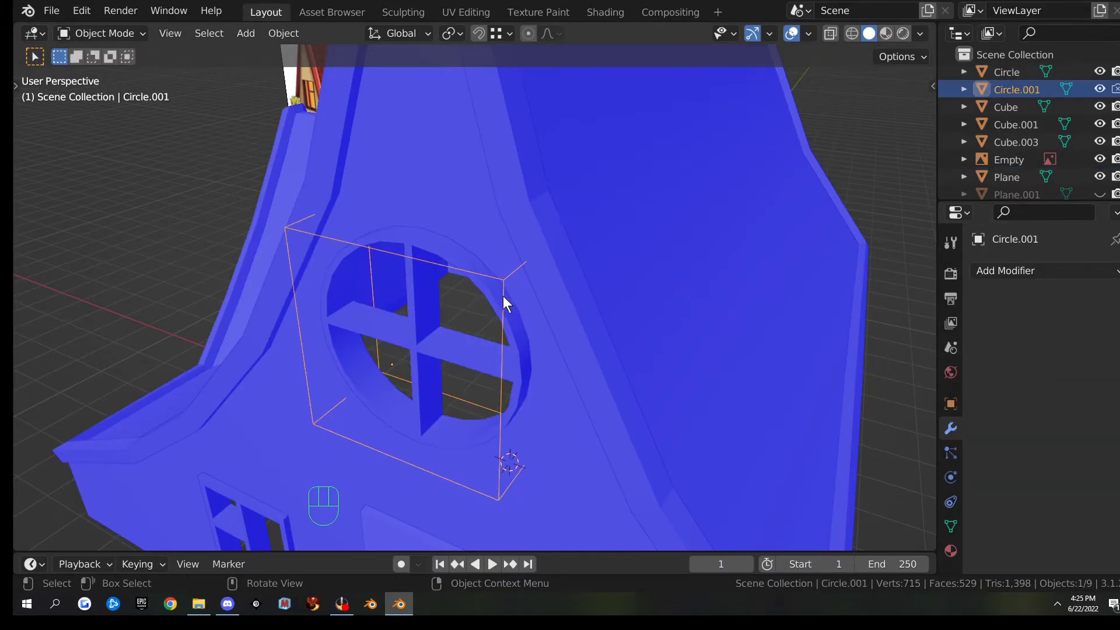
pyautogui.press('x')
pyautogui.click(506, 307)
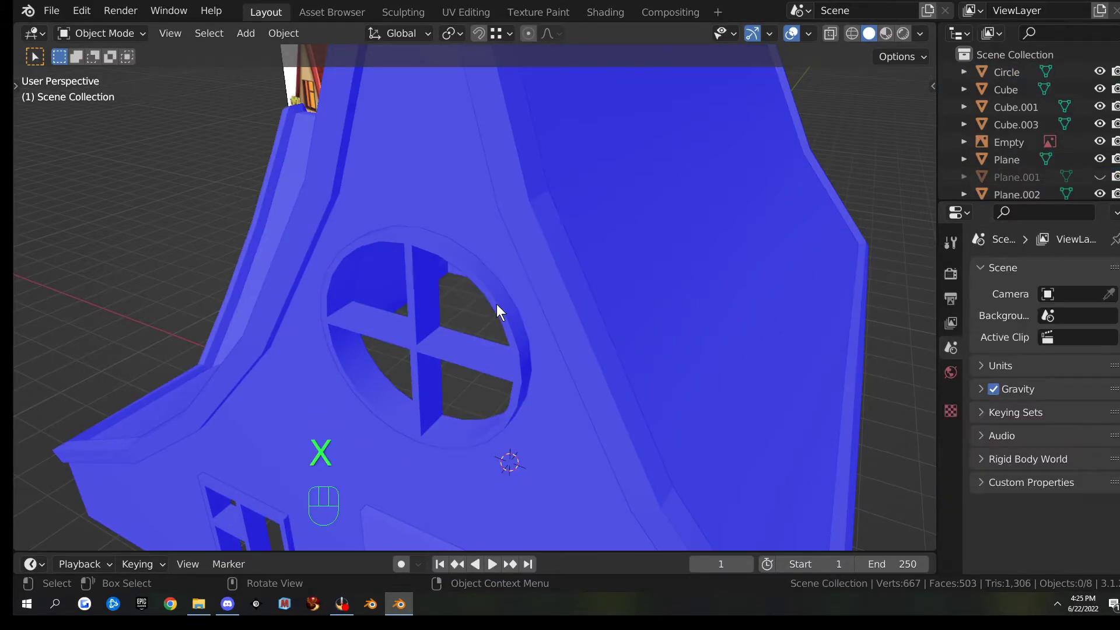
# - Move the round window frame about 0.053 m along Y toward the wall
pyautogui.click(495, 359)
pyautogui.moveTo(495, 359); pyautogui.dragTo(683, 265, button='middle')
pyautogui.scroll(3, 682, 327)
pyautogui.keyDown('shift'); pyautogui.moveTo(655, 338); pyautogui.dragTo(408, 365, button='middle'); pyautogui.keyUp('shift')
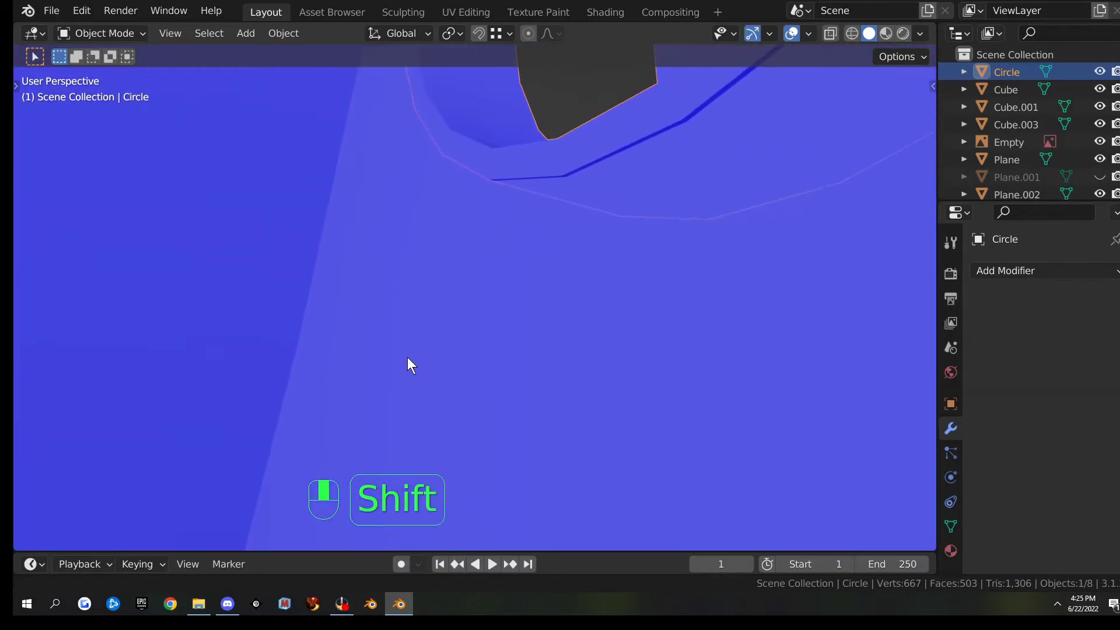
pyautogui.press('g')
pyautogui.press('y')
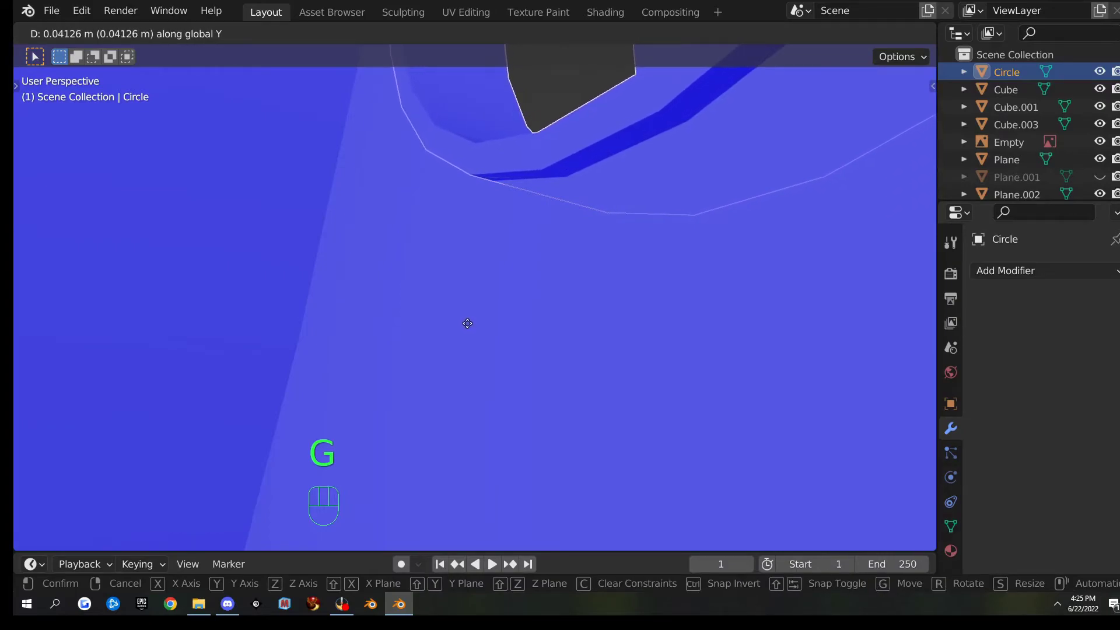
pyautogui.click(462, 320)
# - Scale the round window frame along Y to about 0.761 to reduce its depth
pyautogui.moveTo(463, 320); pyautogui.dragTo(497, 313, button='middle')
pyautogui.press('s')
pyautogui.press('y')
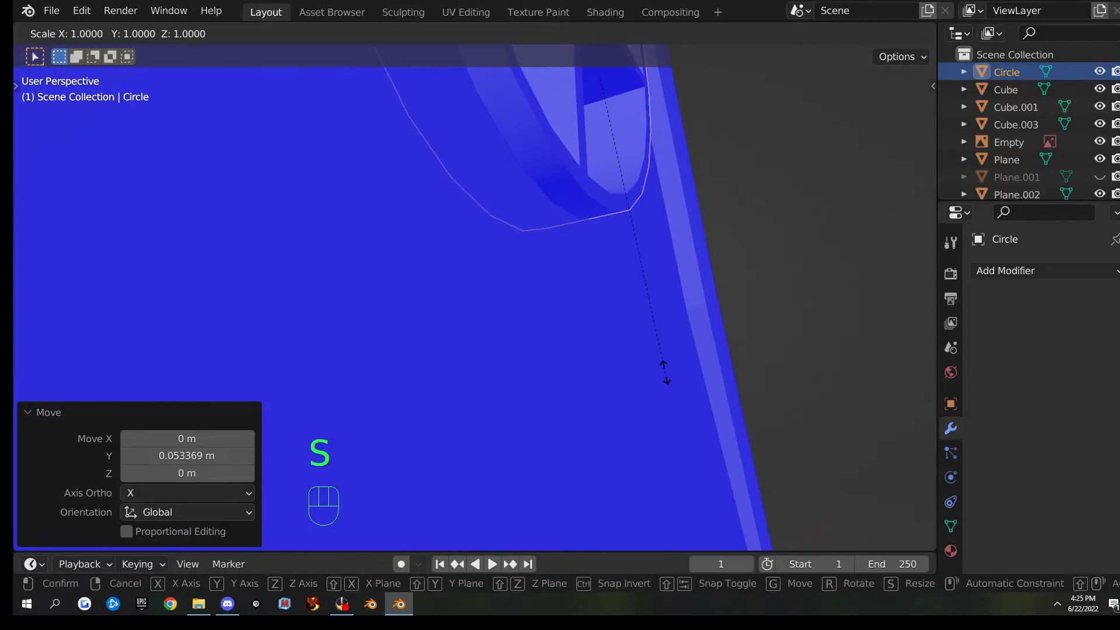
pyautogui.click(622, 275)
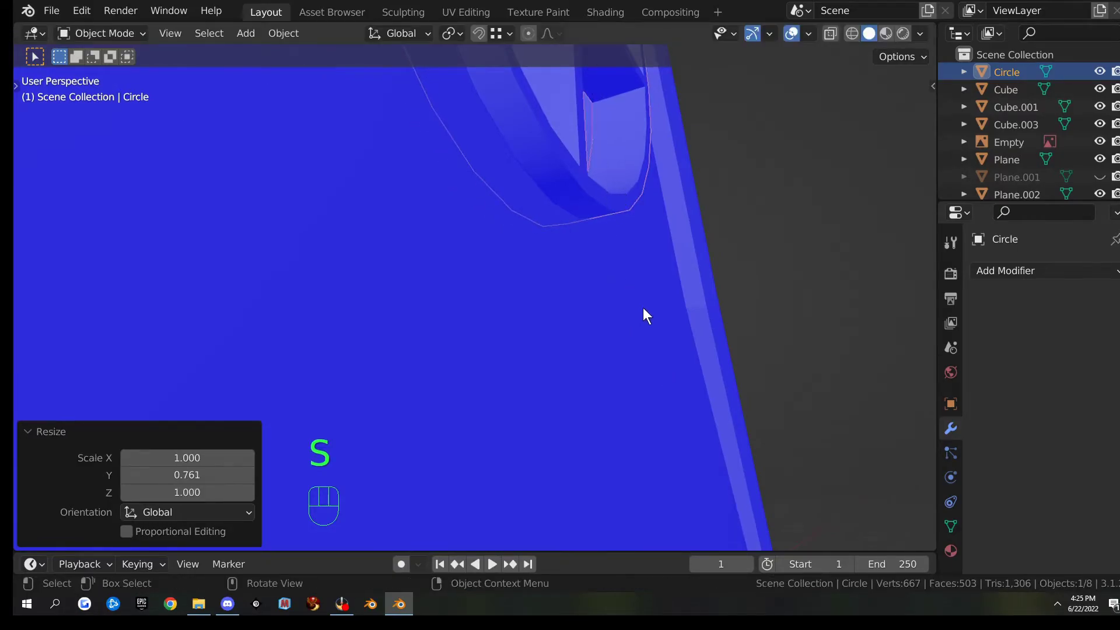
# - Turn off the face orientation overlay and move the round window frame about 0.113 m along Y
pyautogui.press('q')
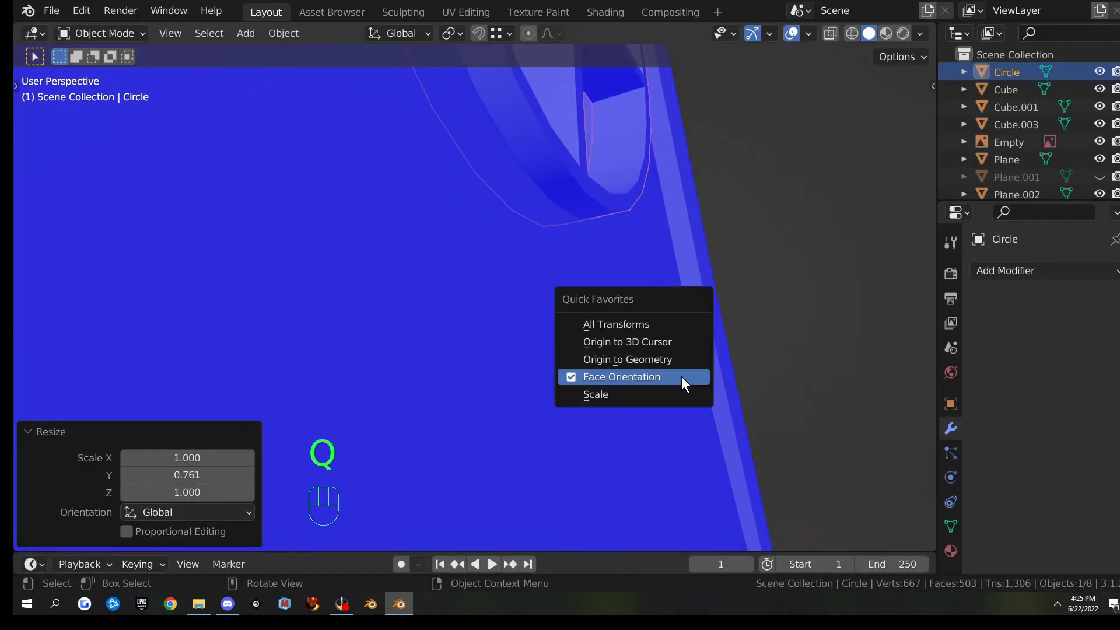
pyautogui.click(680, 376)
pyautogui.moveTo(628, 340); pyautogui.dragTo(643, 314, button='middle')
pyautogui.press('g')
pyautogui.press('y')
pyautogui.click(692, 294)
# - Nudge the round window frame about -0.013 m along Y, scale its depth along Y to about 0.856, and deselect it
pyautogui.press('g')
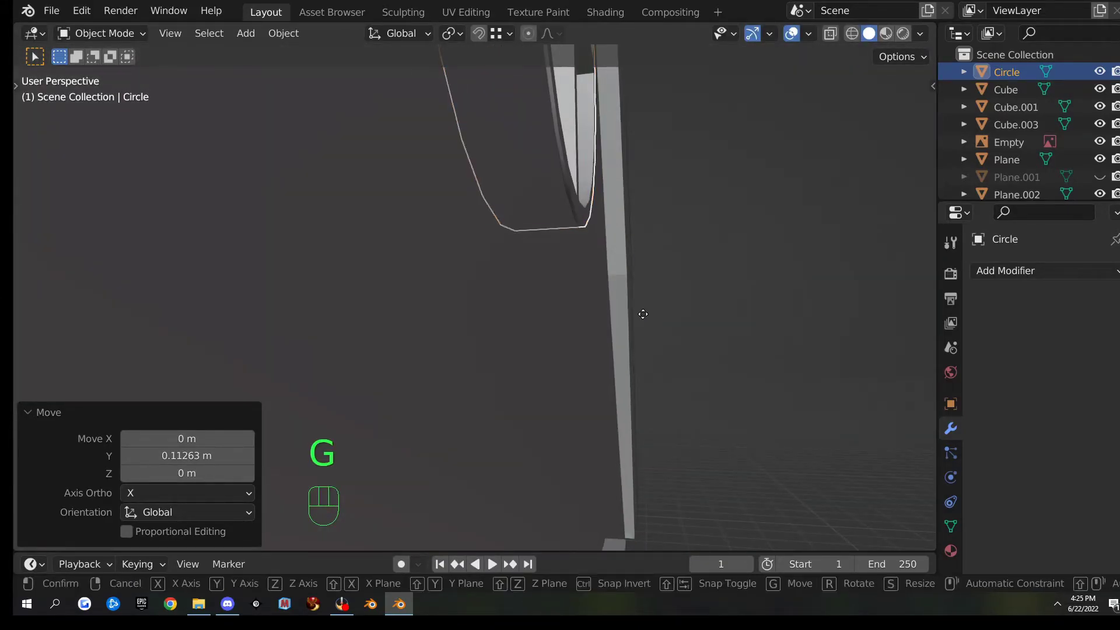
pyautogui.press('y')
pyautogui.click(645, 313)
pyautogui.moveTo(646, 313); pyautogui.dragTo(639, 313, button='middle')
pyautogui.press('s')
pyautogui.press('y')
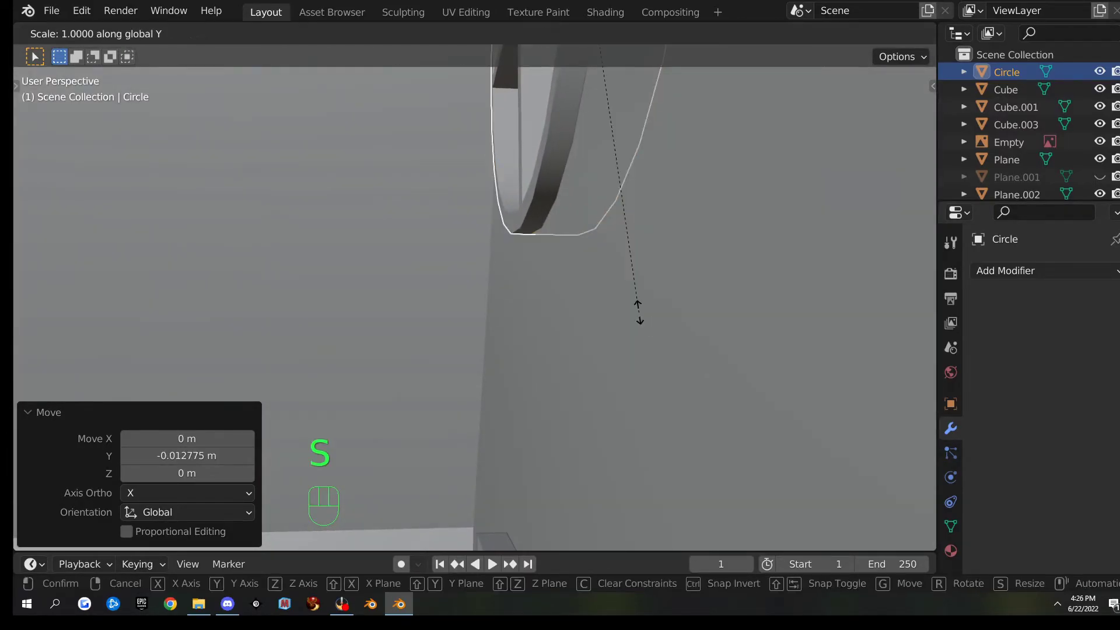
pyautogui.click(615, 266)
pyautogui.moveTo(615, 265); pyautogui.dragTo(512, 350, button='middle')
pyautogui.scroll(-5, 513, 351)
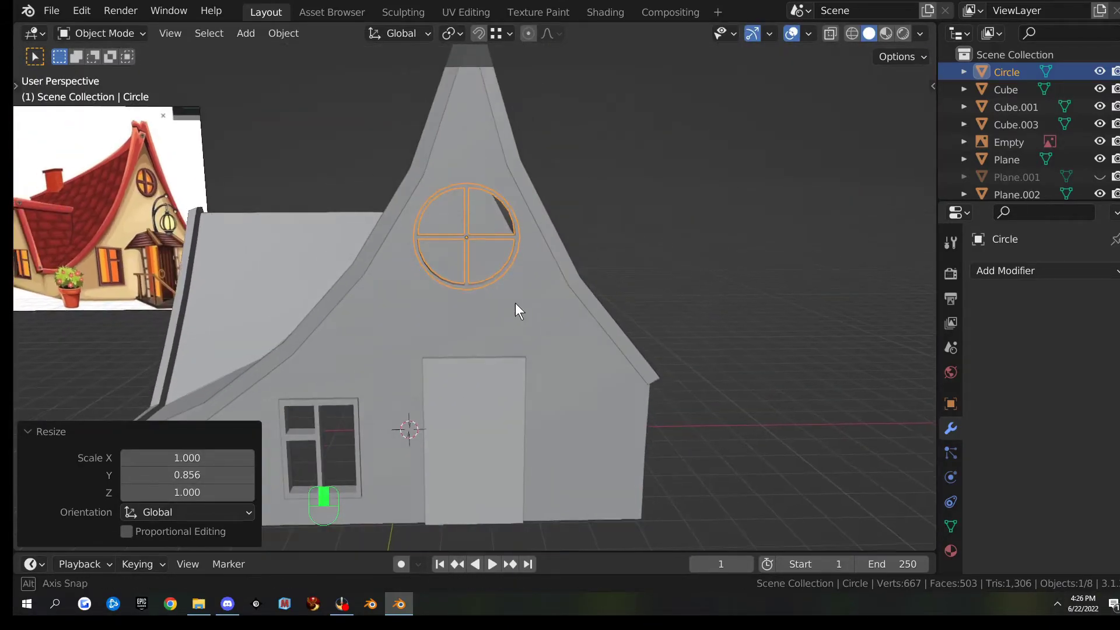
pyautogui.moveTo(512, 311); pyautogui.dragTo(548, 314, button='middle')
pyautogui.click(679, 302)
pyautogui.scroll(3, 488, 279)
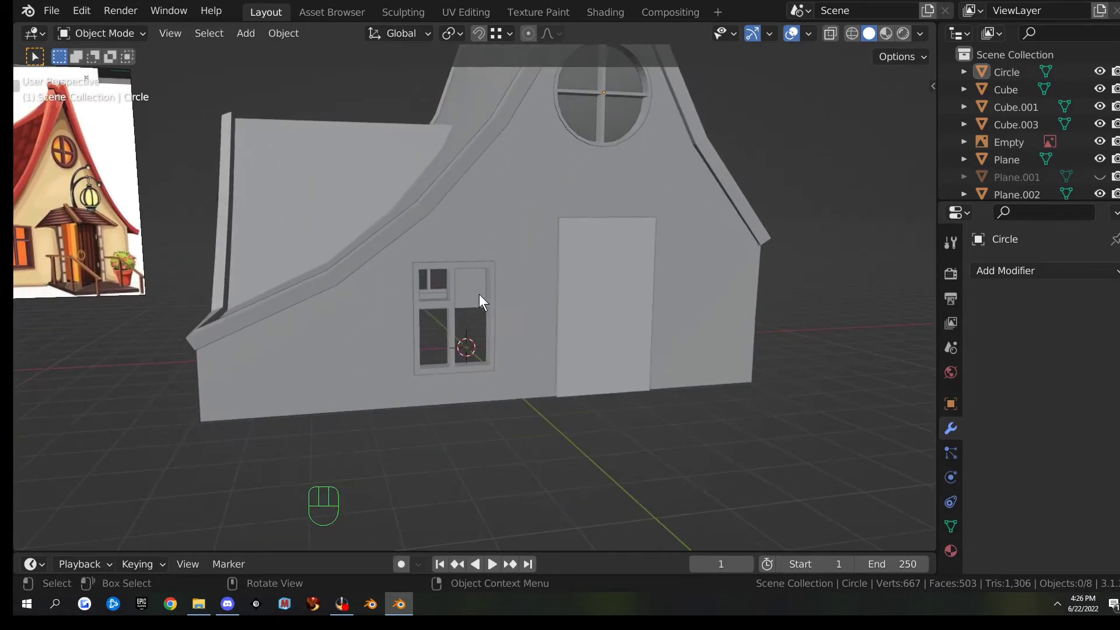
# - Select the door block in the front wall and examine its depth, position and mesh
pyautogui.moveTo(501, 358); pyautogui.dragTo(476, 351, button='middle')
pyautogui.click(568, 288)
pyautogui.scroll(2, 642, 379)
pyautogui.press('KP_1')
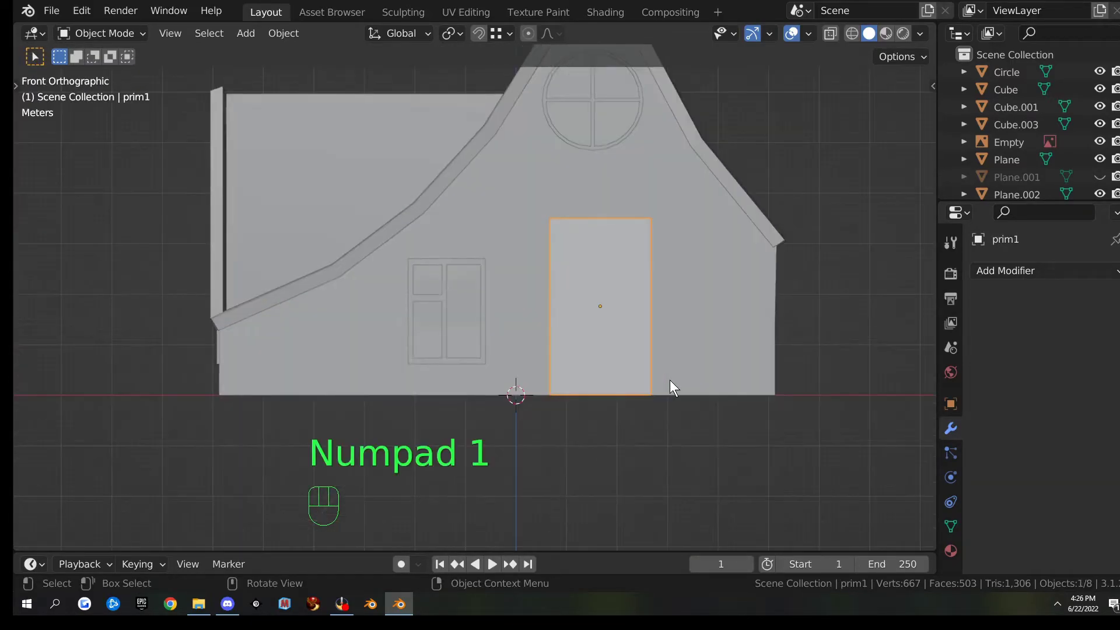
pyautogui.scroll(2, 665, 374)
pyautogui.keyDown('shift'); pyautogui.moveTo(672, 359); pyautogui.dragTo(547, 379, button='middle'); pyautogui.keyUp('shift')
pyautogui.scroll(6, 409, 361)
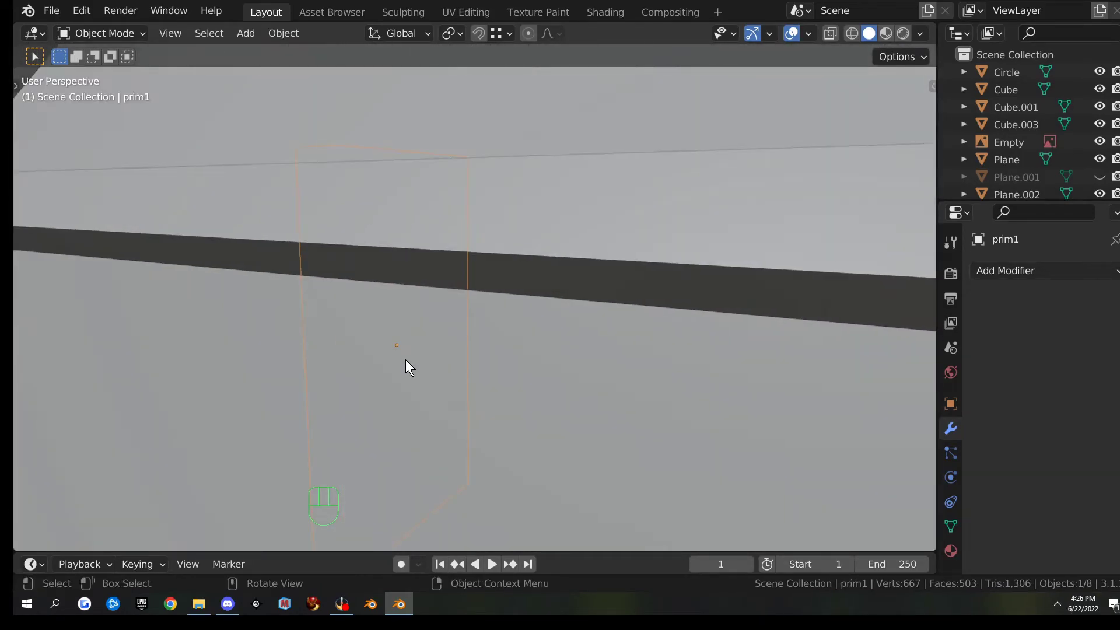
pyautogui.scroll(3, 406, 359)
pyautogui.scroll(-2, 409, 359)
pyautogui.moveTo(386, 344); pyautogui.dragTo(600, 352, button='middle')
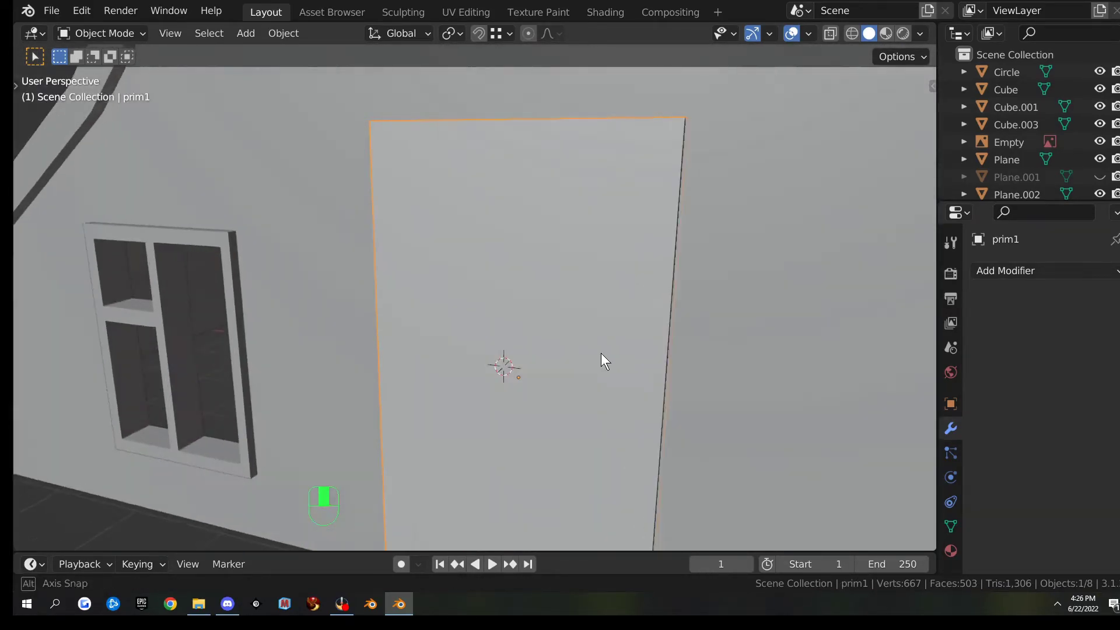
pyautogui.scroll(-5, 604, 351)
pyautogui.press('Tab')
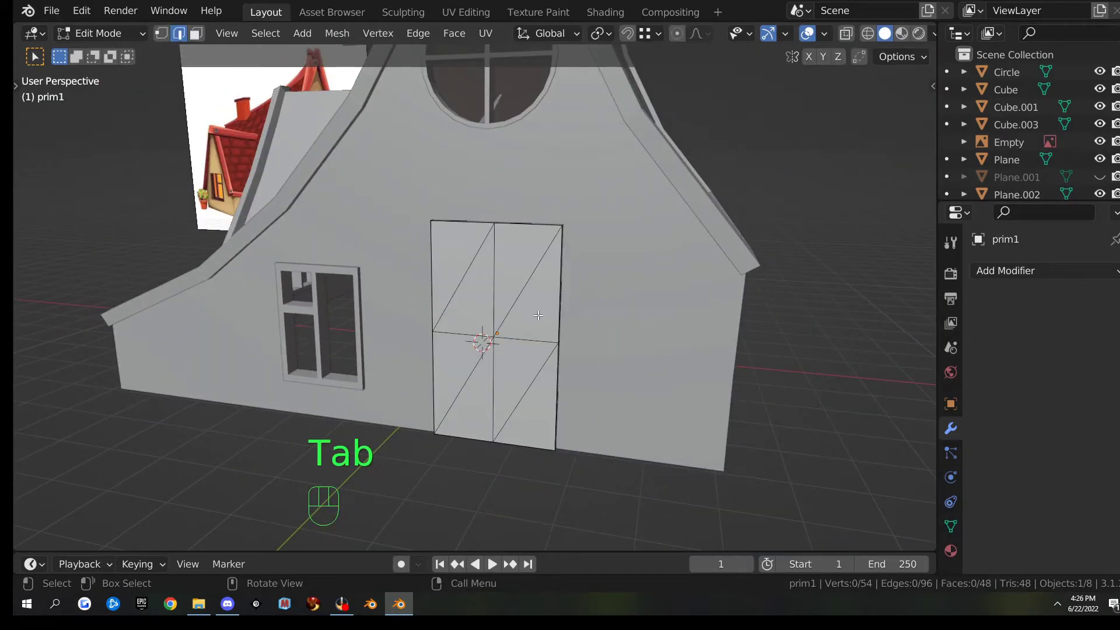
pyautogui.press('Tab')
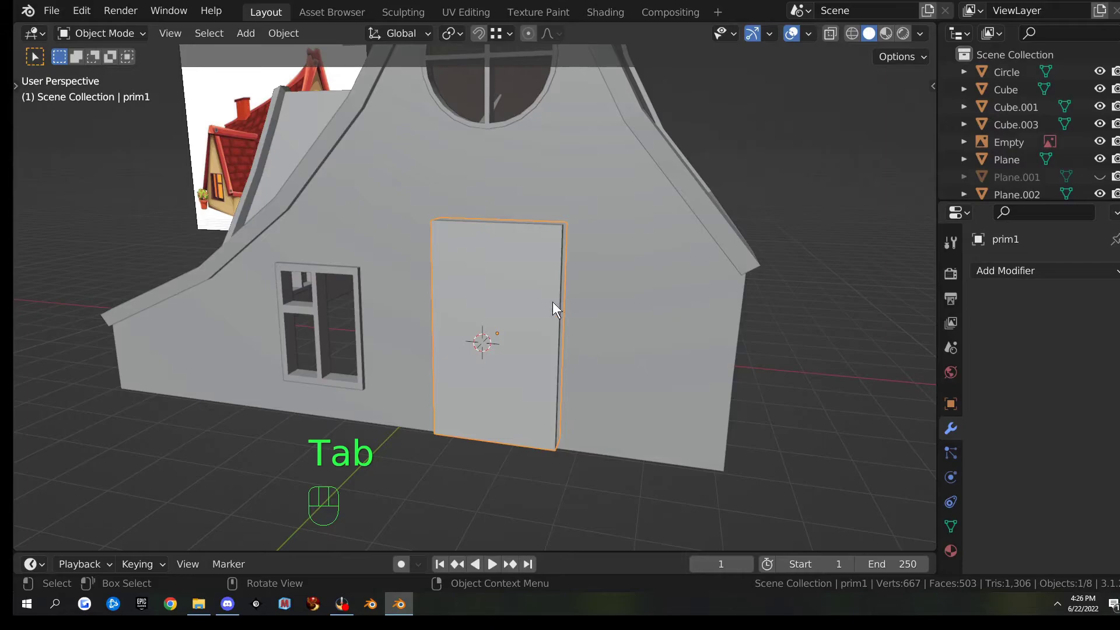
# - Cut the doorway out of the house walls with a Boolean difference, using the door block as the cutter
pyautogui.keyDown('shift'); pyautogui.click(601, 264); pyautogui.keyUp('shift')
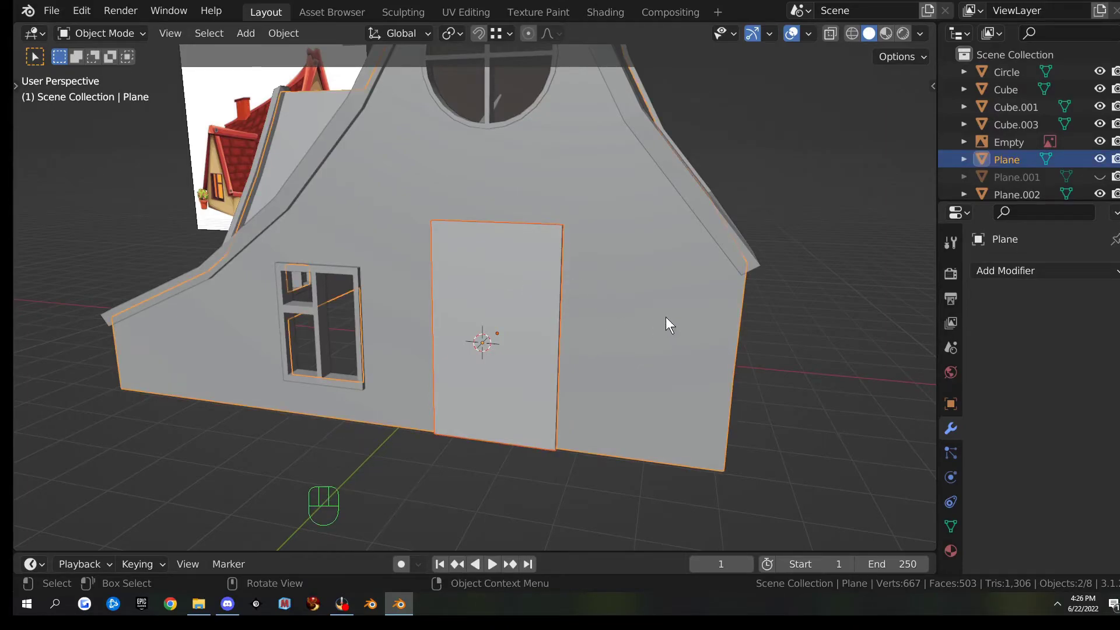
pyautogui.press('ctrl')
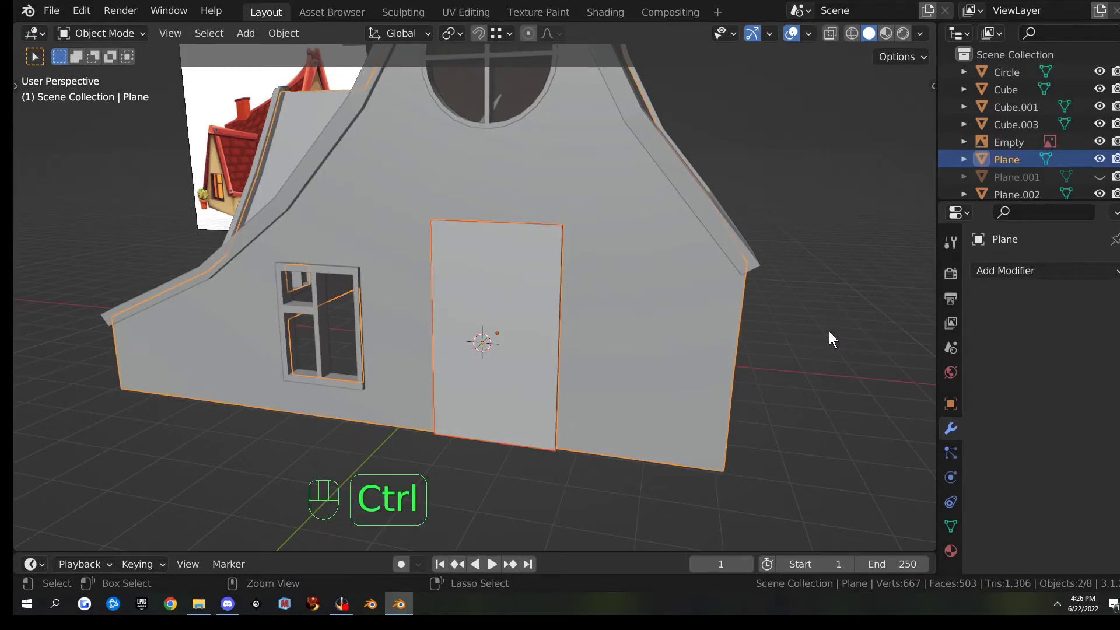
pyautogui.press('ctrl+KP_Subtract')
pyautogui.moveTo(626, 380); pyautogui.dragTo(671, 277, button='middle')
pyautogui.scroll(3, 660, 352)
pyautogui.moveTo(671, 277); pyautogui.dragTo(671, 259, button='middle')
pyautogui.scroll(3, 613, 370)
pyautogui.moveTo(683, 358); pyautogui.dragTo(578, 409, button='middle')
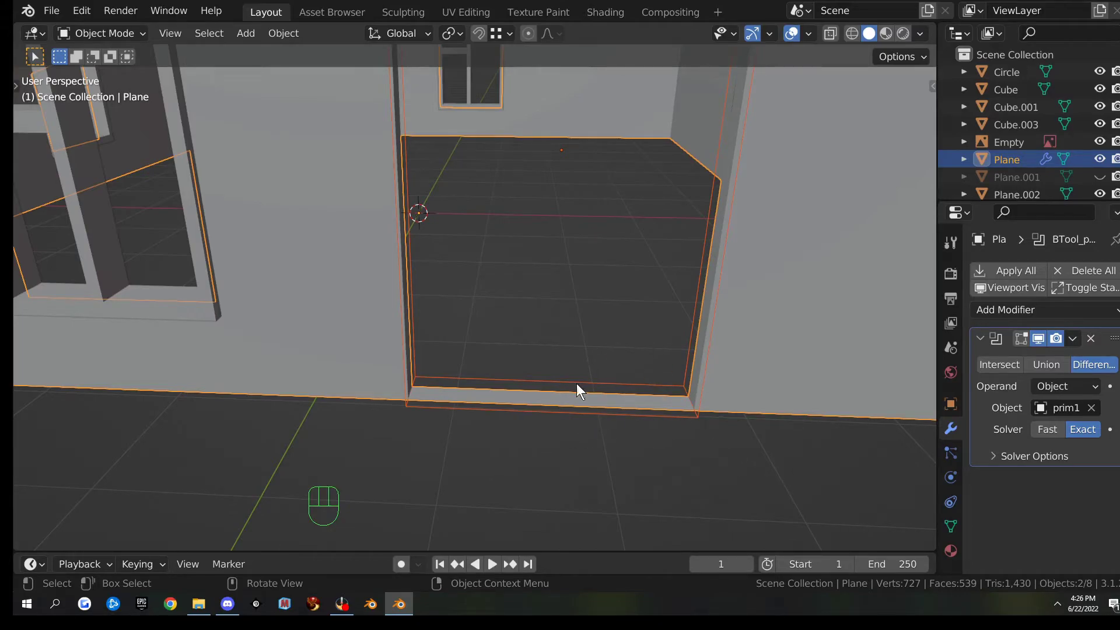
pyautogui.moveTo(590, 375); pyautogui.dragTo(627, 406, button='middle')
pyautogui.scroll(-5, 619, 394)
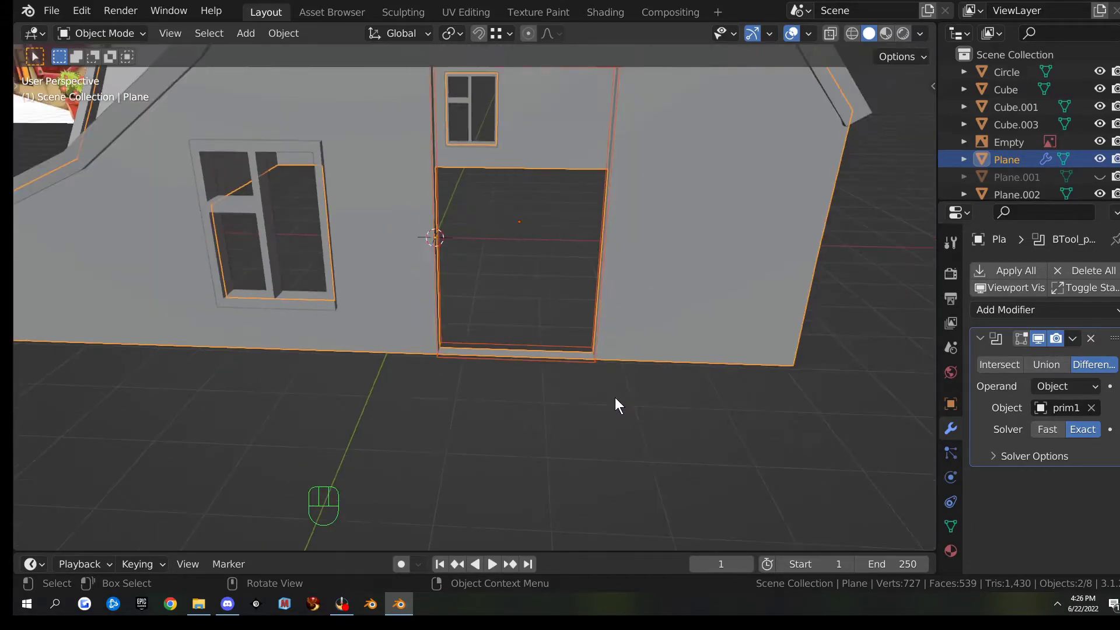
pyautogui.scroll(5, 610, 404)
pyautogui.moveTo(607, 408); pyautogui.dragTo(751, 443, button='middle')
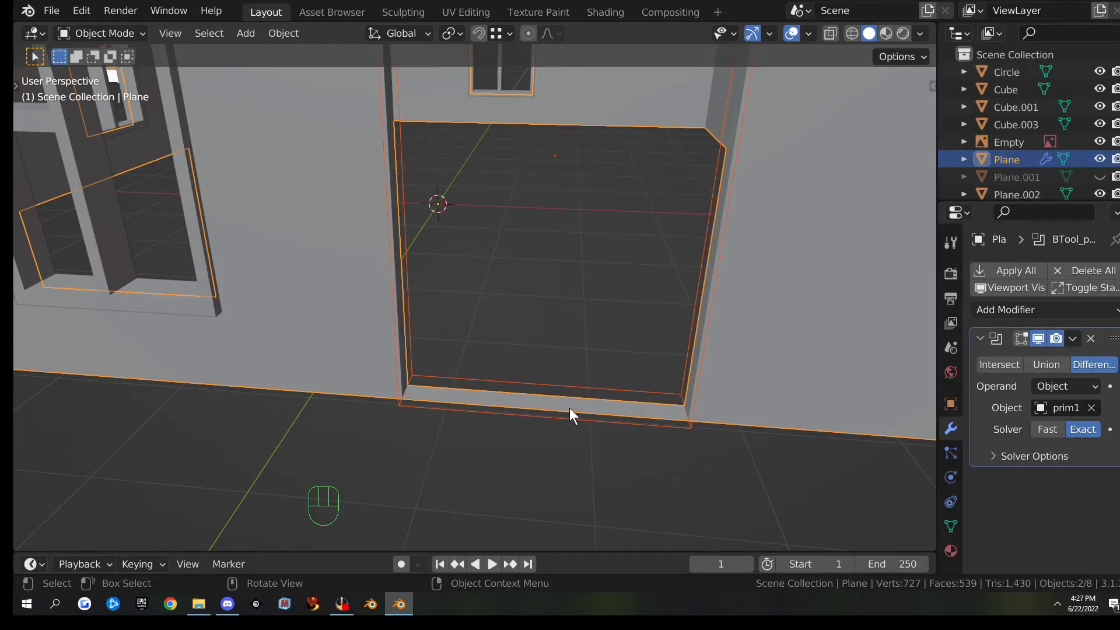
# - Move the door cutter down along Z so the doorway opening cuts through the bottom edge of the wall
pyautogui.click(671, 425)
pyautogui.press('g')
pyautogui.press('z')
pyautogui.click(692, 450)
pyautogui.moveTo(688, 450); pyautogui.dragTo(654, 309, button='middle')
# - Apply the Boolean modifier on the house walls and delete the door cutter block
pyautogui.click(654, 309)
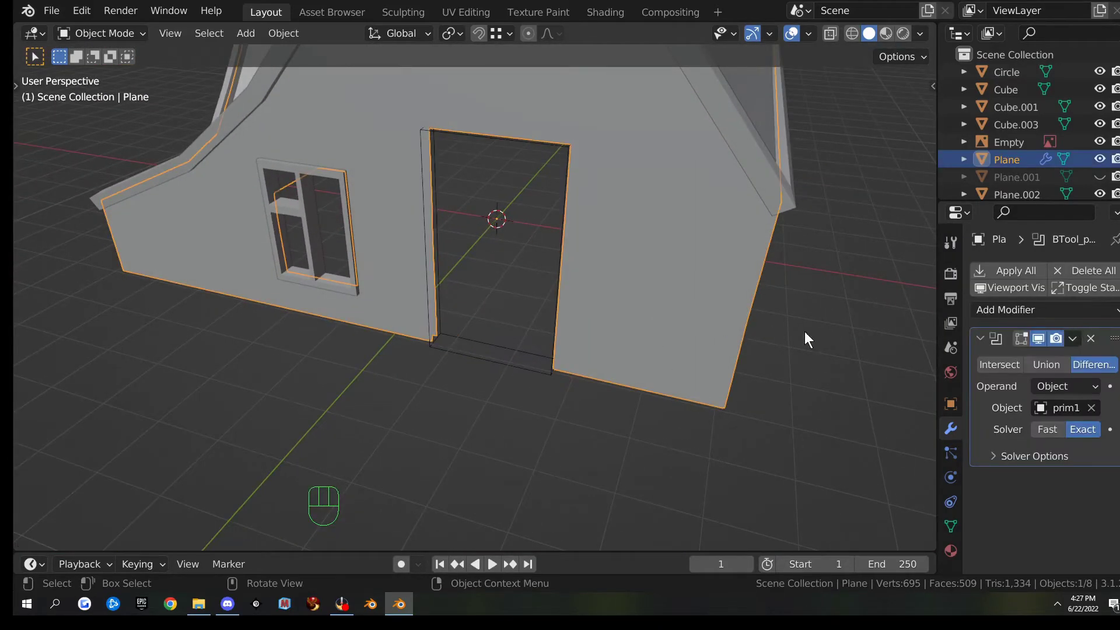
pyautogui.click(1062, 336)
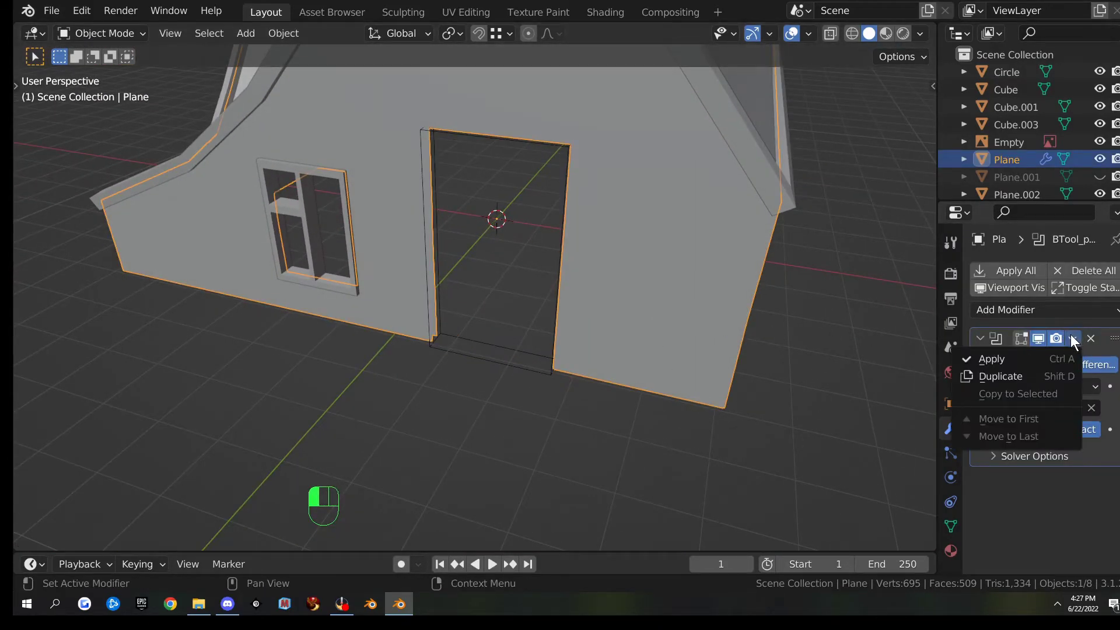
pyautogui.click(1010, 359)
pyautogui.click(505, 371)
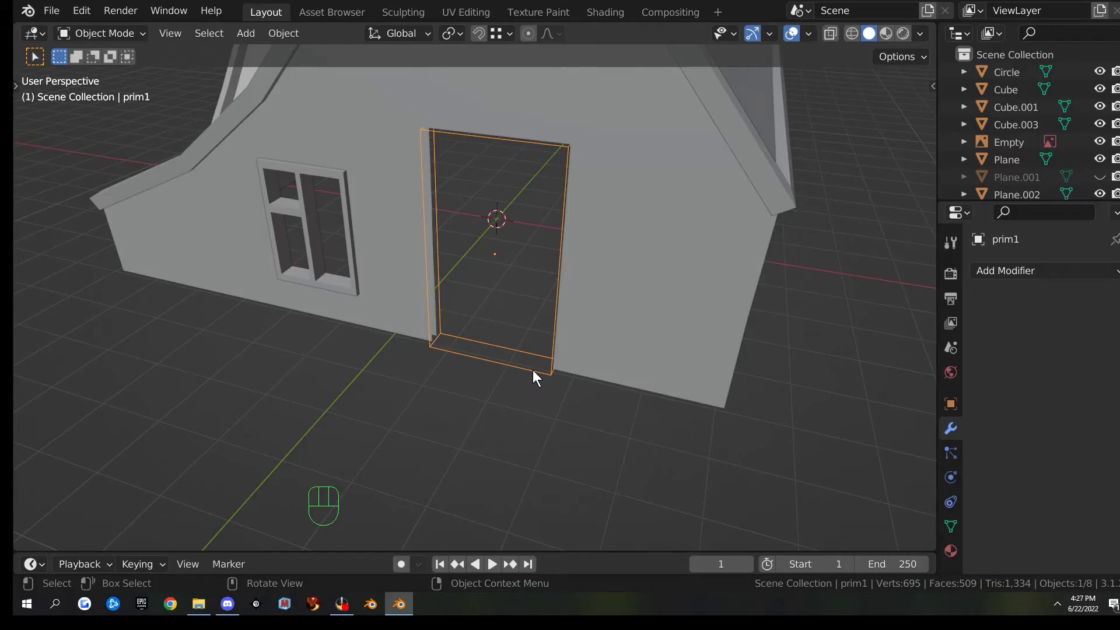
pyautogui.press('x')
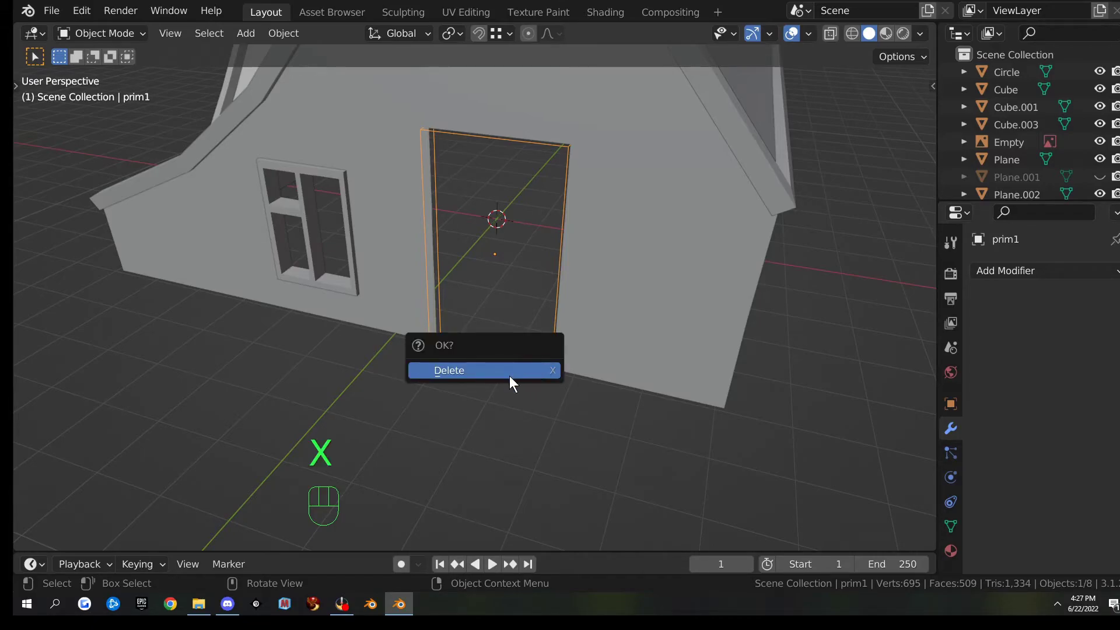
pyautogui.click(509, 374)
pyautogui.moveTo(538, 405); pyautogui.dragTo(399, 307, button='middle')
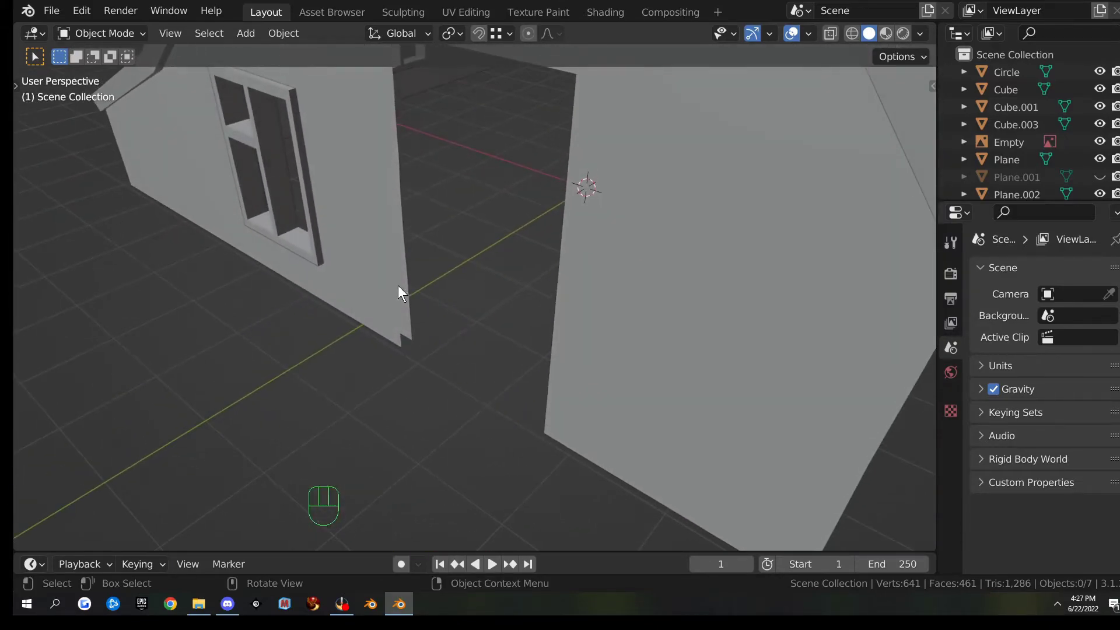
# - Open the house walls mesh in Edit Mode to work on the doorway jambs
pyautogui.click(373, 231)
pyautogui.press('Tab')
pyautogui.press('Tab')
pyautogui.click(390, 310)
pyautogui.press('Tab')
pyautogui.moveTo(394, 310); pyautogui.dragTo(143, 300, button='middle')
pyautogui.click(390, 301)
pyautogui.keyDown('shift'); pyautogui.click(411, 300); pyautogui.keyUp('shift')
pyautogui.keyDown('shift'); pyautogui.click(446, 251); pyautogui.keyUp('shift')
pyautogui.scroll(2, 390, 294)
pyautogui.moveTo(392, 295); pyautogui.dragTo(707, 295, button='middle')
pyautogui.scroll(-5, 707, 296)
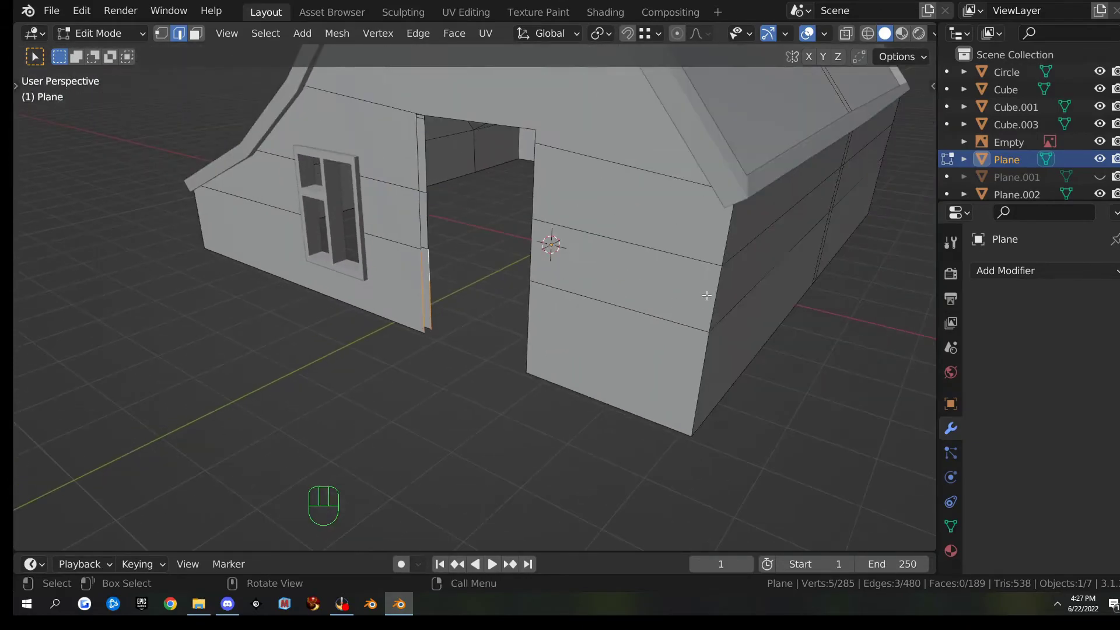
pyautogui.press('Tab')
pyautogui.press('Tab')
pyautogui.scroll(3, 626, 303)
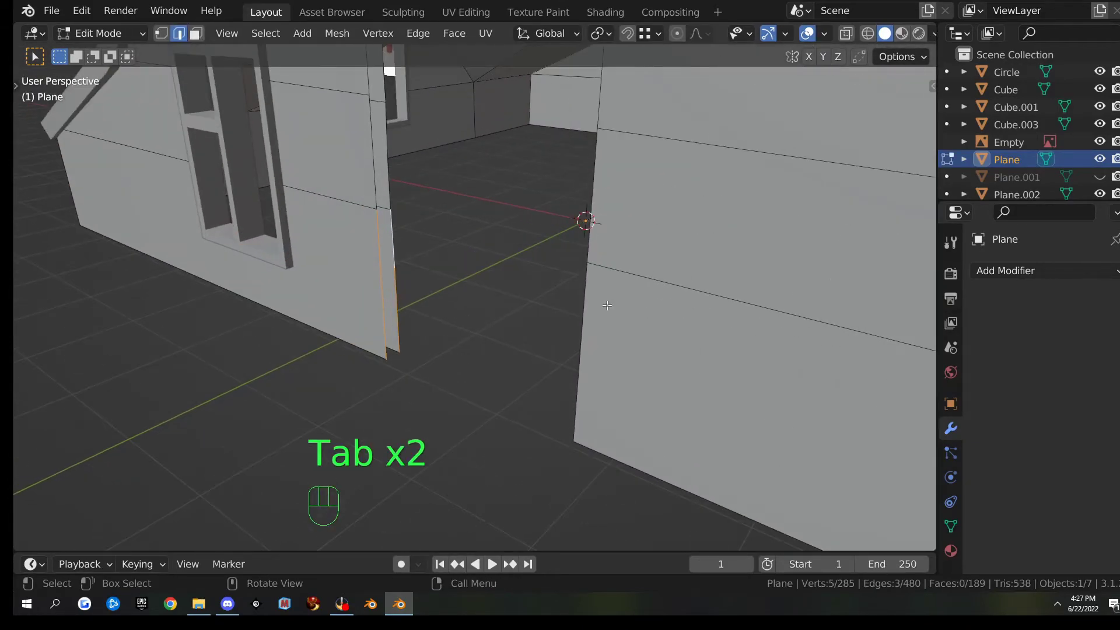
# - Dissolve the stray extra vertices along both inner jambs and the top edge of the doorway
pyautogui.press('1')
pyautogui.moveTo(543, 305); pyautogui.dragTo(66, 232, button='middle')
pyautogui.click(384, 221)
pyautogui.keyDown('shift'); pyautogui.click(537, 255); pyautogui.keyUp('shift')
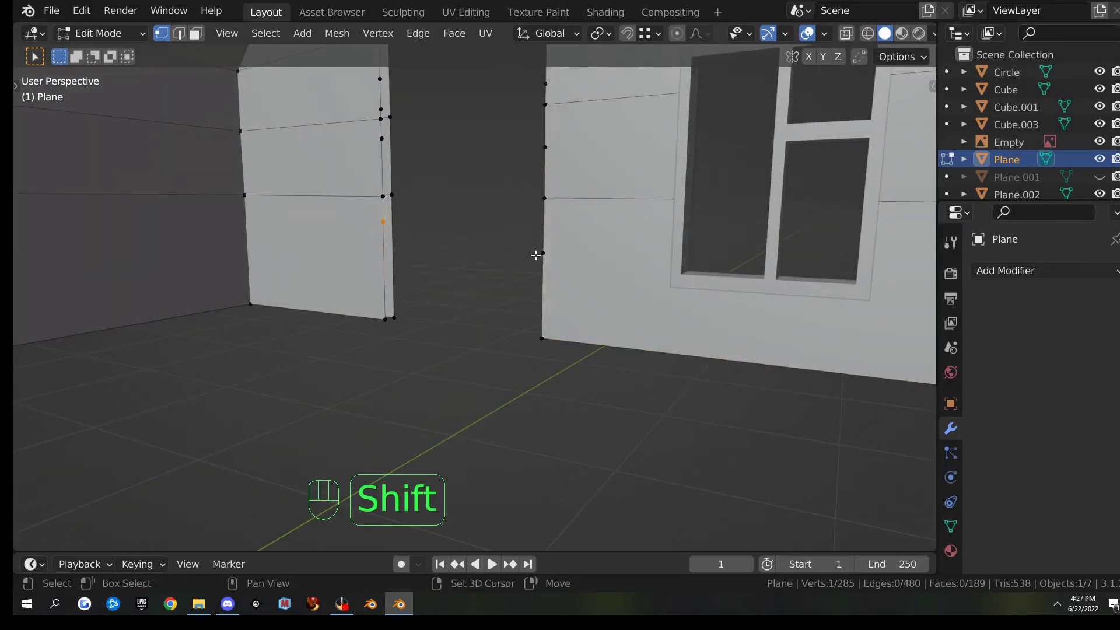
pyautogui.keyDown('shift'); pyautogui.moveTo(530, 270); pyautogui.dragTo(484, 408, button='middle'); pyautogui.keyUp('shift')
pyautogui.keyDown('shift'); pyautogui.click(392, 238); pyautogui.keyUp('shift')
pyautogui.keyDown('shift'); pyautogui.moveTo(369, 198); pyautogui.dragTo(402, 211); pyautogui.keyUp('shift')
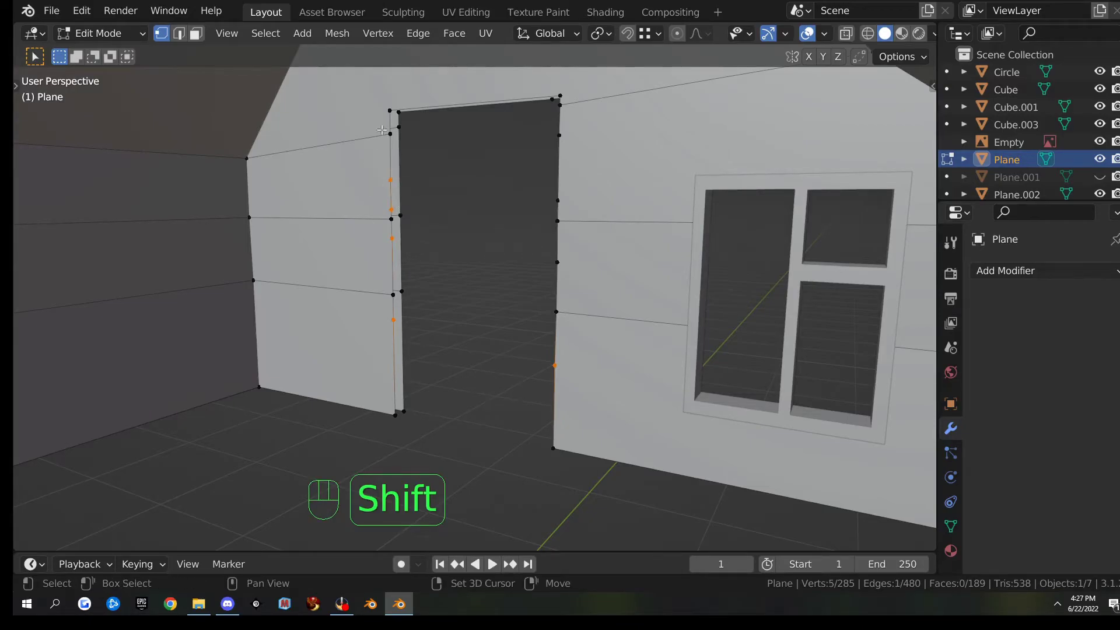
pyautogui.moveTo(430, 166); pyautogui.dragTo(559, 190, button='middle')
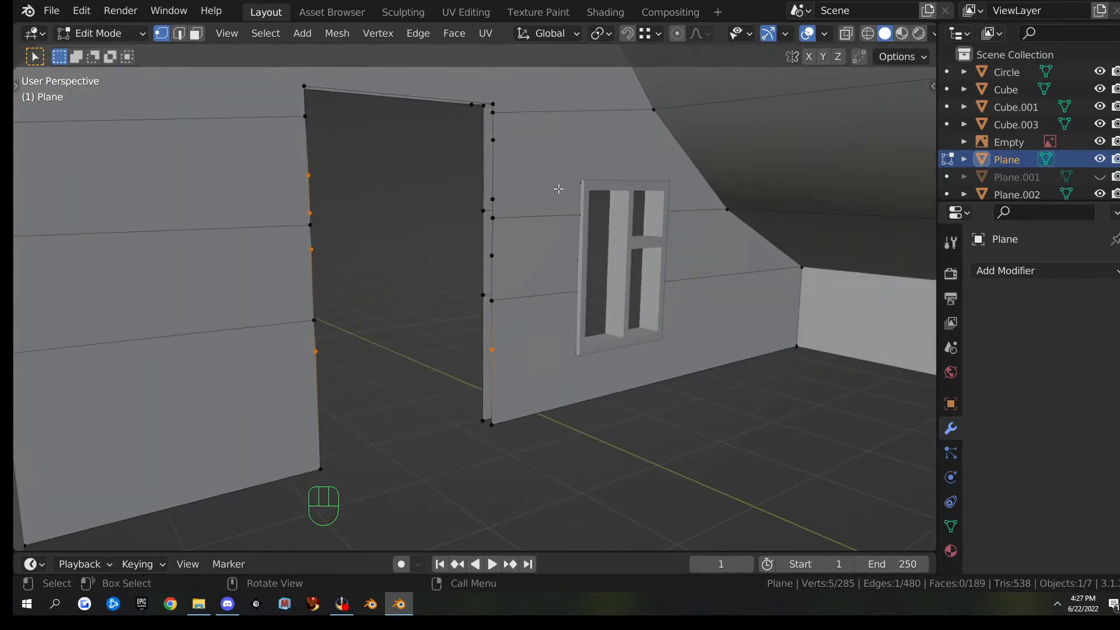
pyautogui.scroll(2, 559, 189)
pyautogui.keyDown('shift'); pyautogui.click(501, 286); pyautogui.keyUp('shift')
pyautogui.keyDown('shift'); pyautogui.click(502, 196); pyautogui.keyUp('shift')
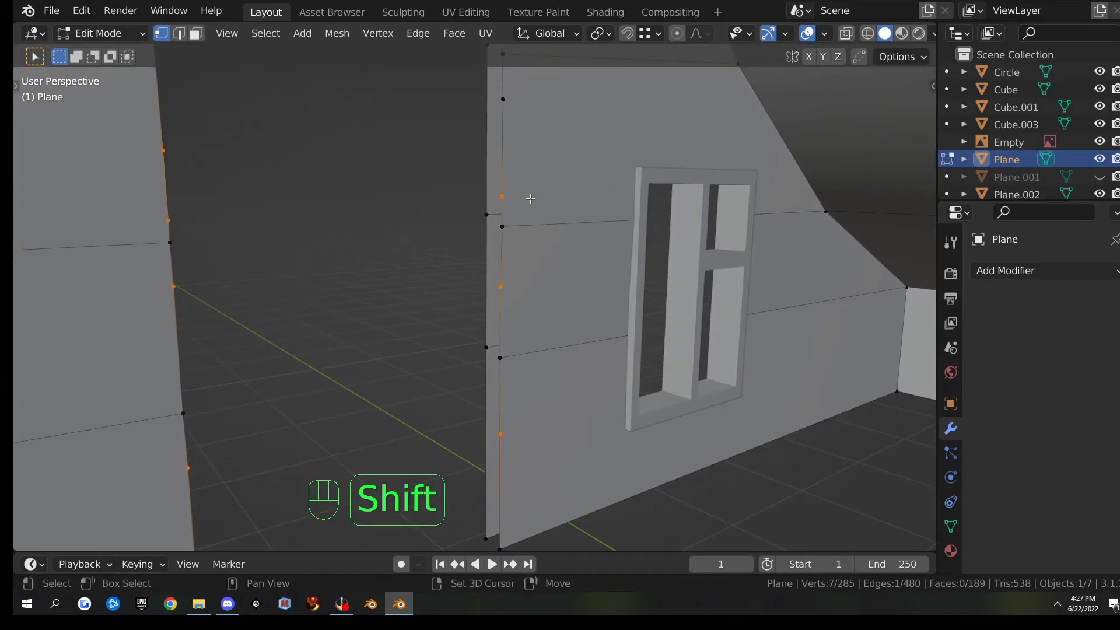
pyautogui.keyDown('shift'); pyautogui.click(489, 97); pyautogui.keyUp('shift')
pyautogui.keyDown('shift'); pyautogui.moveTo(489, 97); pyautogui.dragTo(445, 118, button='middle'); pyautogui.keyUp('shift')
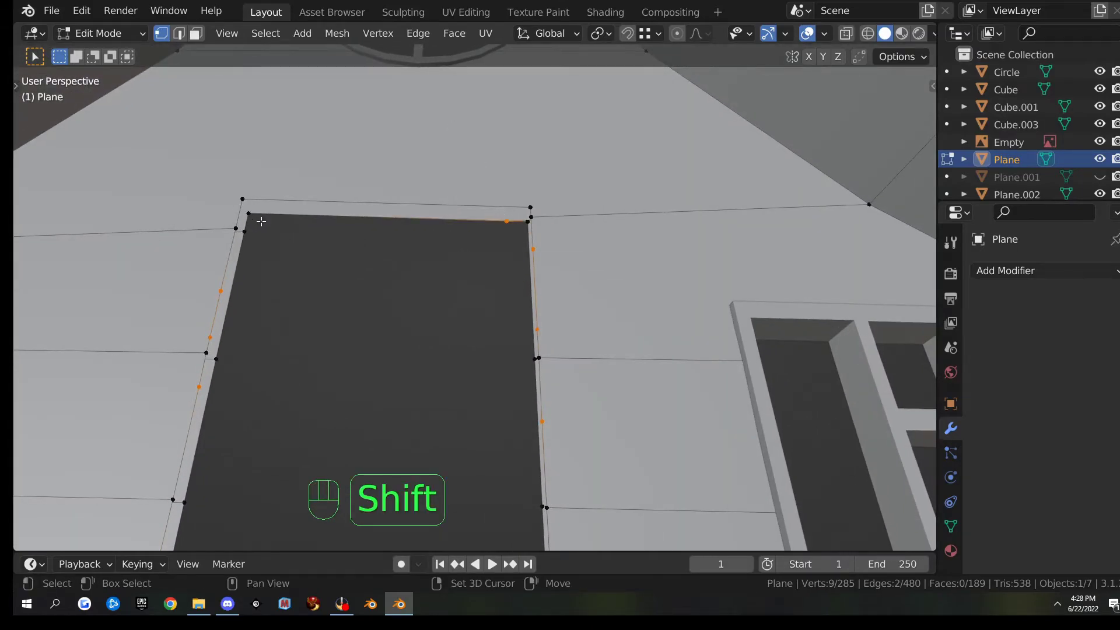
pyautogui.moveTo(391, 266); pyautogui.dragTo(673, 400, button='middle')
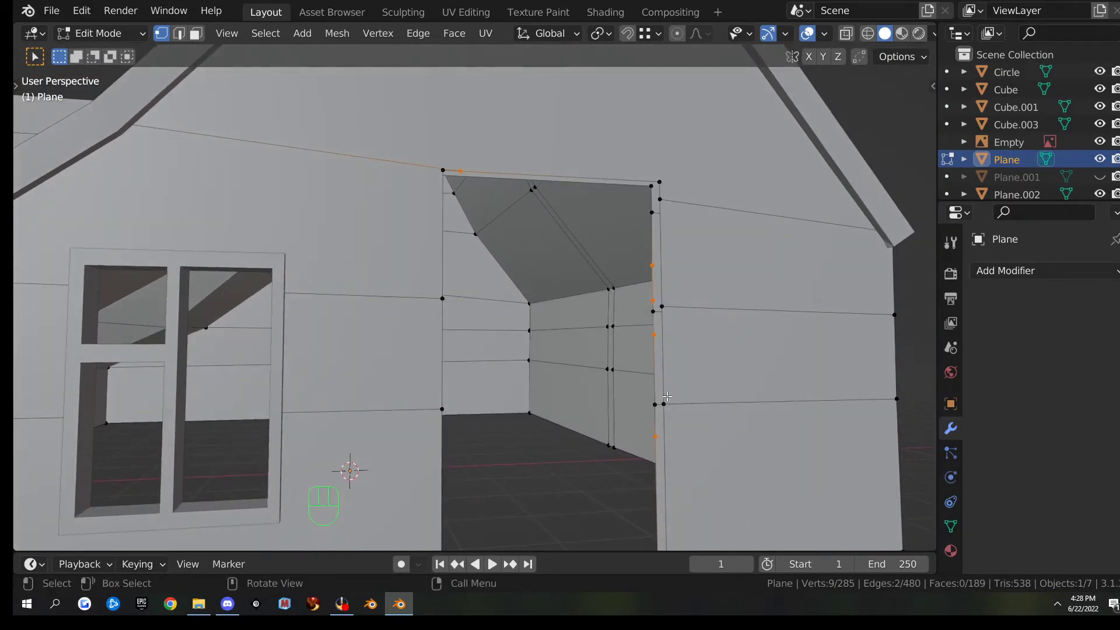
pyautogui.moveTo(542, 370); pyautogui.dragTo(506, 366, button='middle')
pyautogui.press('x')
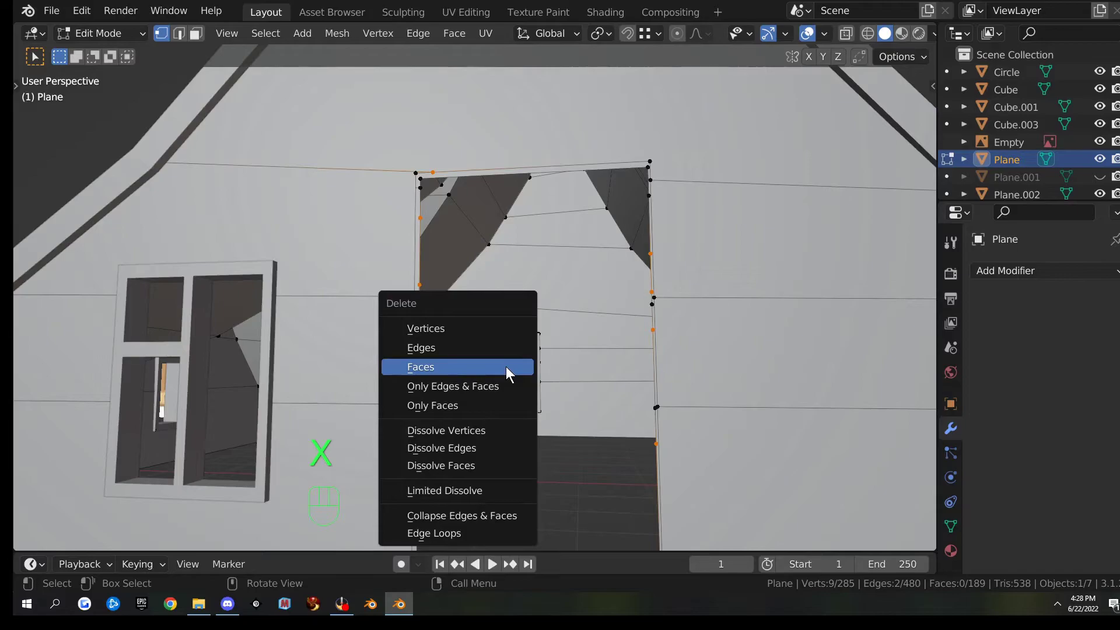
pyautogui.click(495, 431)
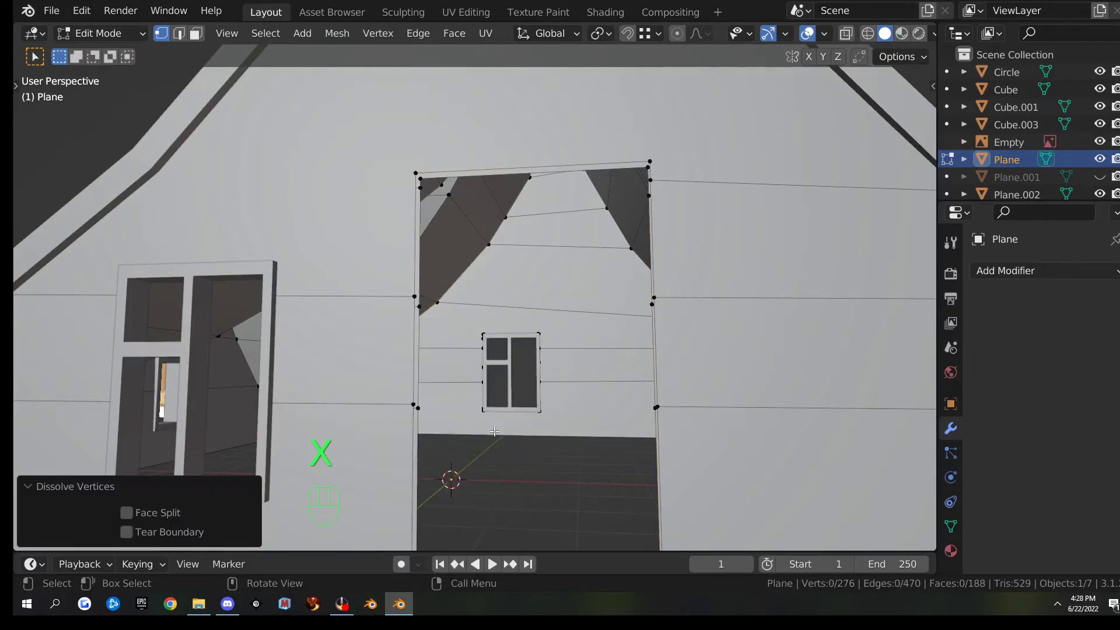
pyautogui.moveTo(494, 432); pyautogui.dragTo(455, 403, button='middle')
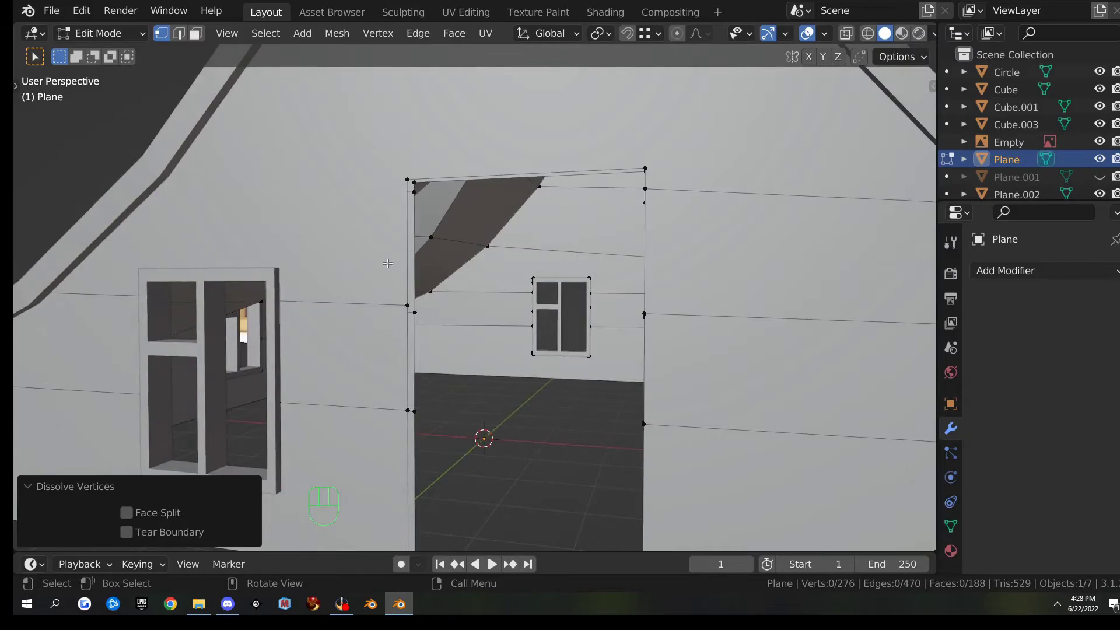
# - Hide the main roof object Plane.002 and make the house walls the active object
pyautogui.press('Tab')
pyautogui.press('Tab')
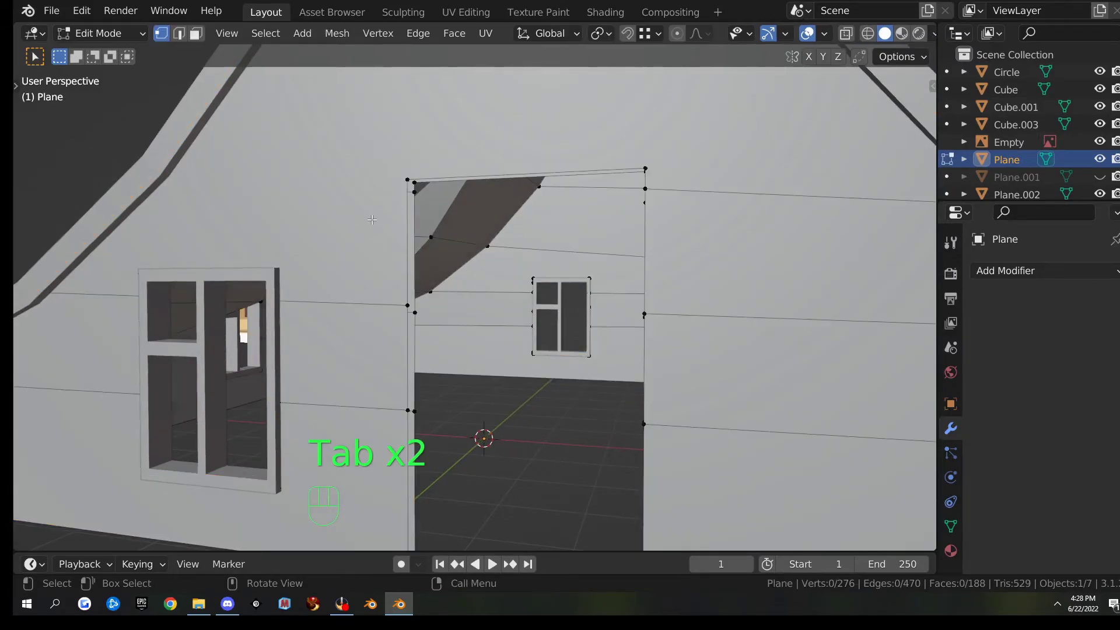
pyautogui.scroll(-10, 373, 220)
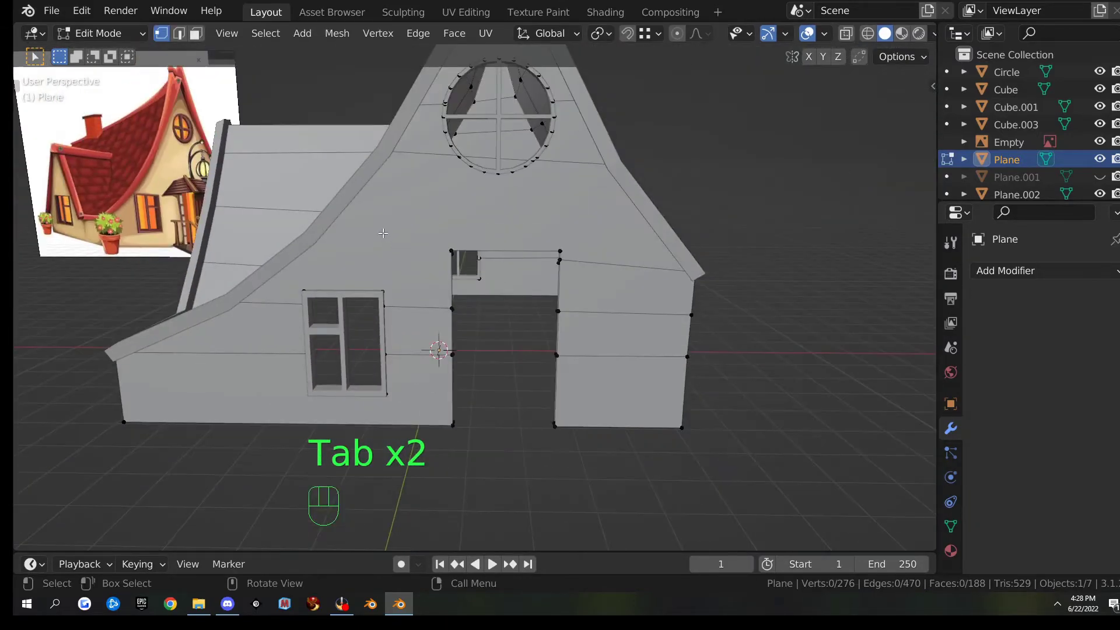
pyautogui.press('Tab')
pyautogui.click(346, 199)
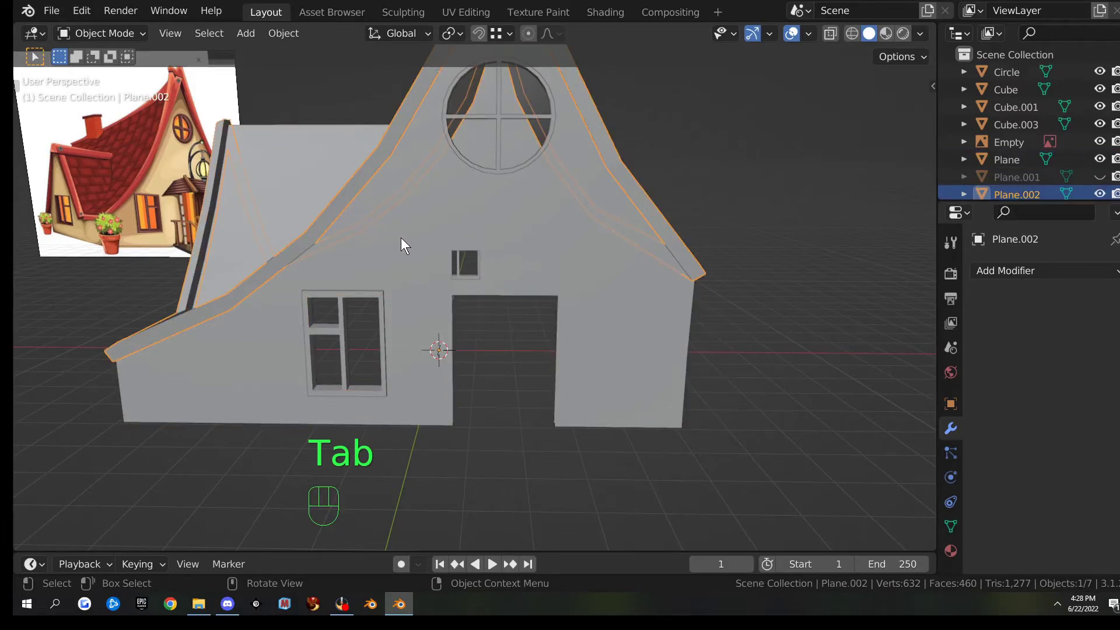
pyautogui.press('h')
pyautogui.click(383, 242)
pyautogui.press('Tab')
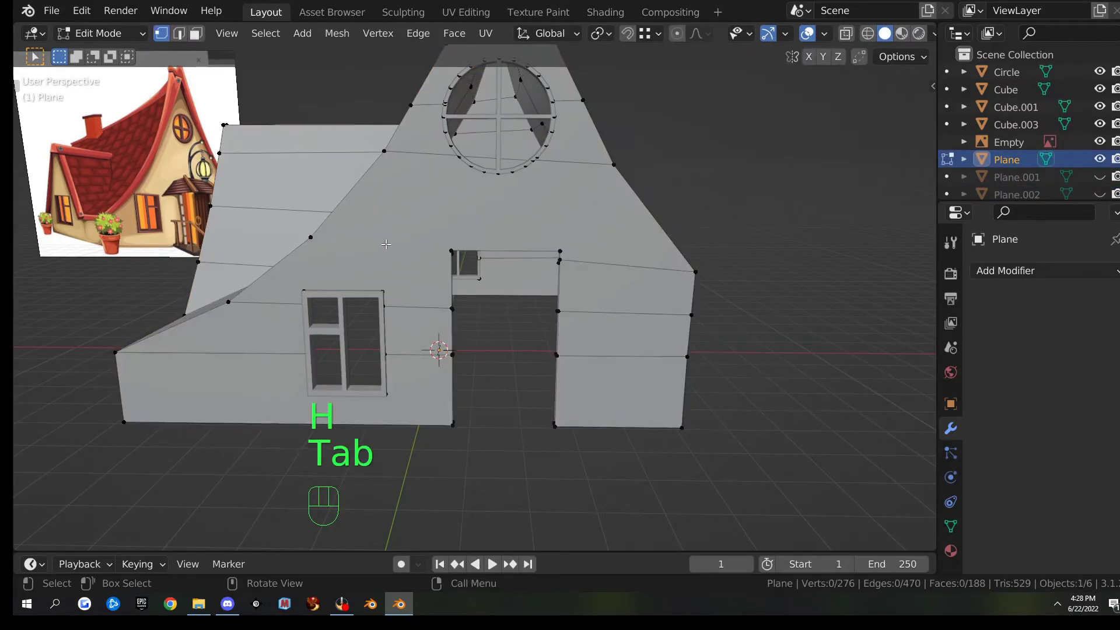
pyautogui.press('Tab')
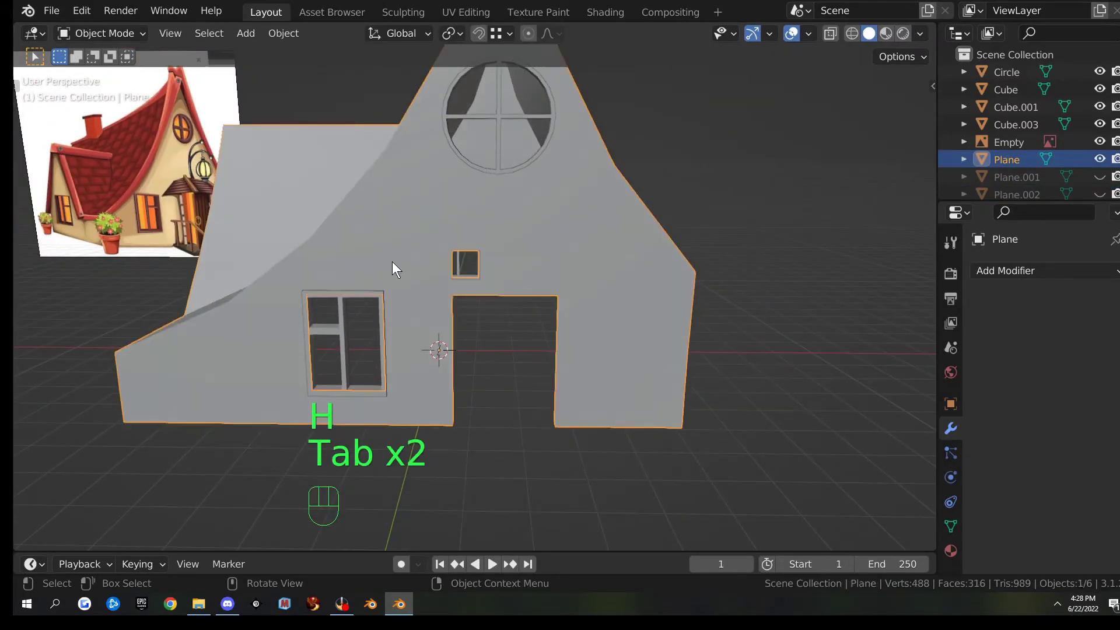
# - Hide the three rectangular window frames and the round gable window frame
pyautogui.click(345, 299)
pyautogui.moveTo(342, 304); pyautogui.dragTo(422, 307, button='middle')
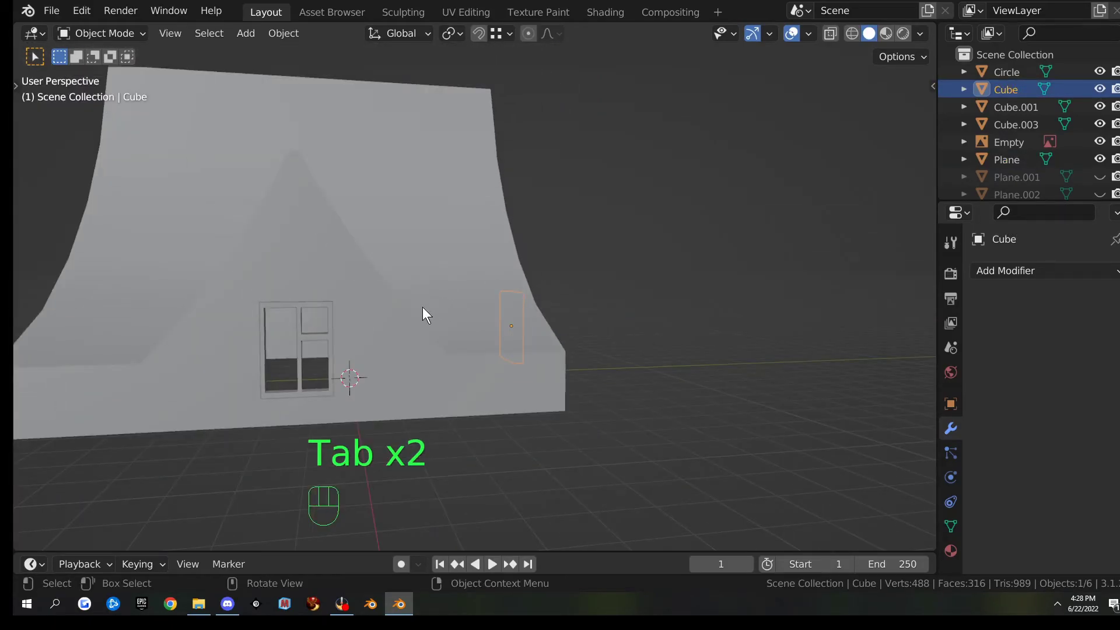
pyautogui.keyDown('shift'); pyautogui.click(314, 306); pyautogui.keyUp('shift')
pyautogui.moveTo(198, 300); pyautogui.dragTo(342, 295, button='middle')
pyautogui.keyDown('shift'); pyautogui.click(489, 325); pyautogui.keyUp('shift')
pyautogui.moveTo(432, 326); pyautogui.dragTo(603, 278, button='middle')
pyautogui.keyDown('shift'); pyautogui.click(488, 225); pyautogui.keyUp('shift')
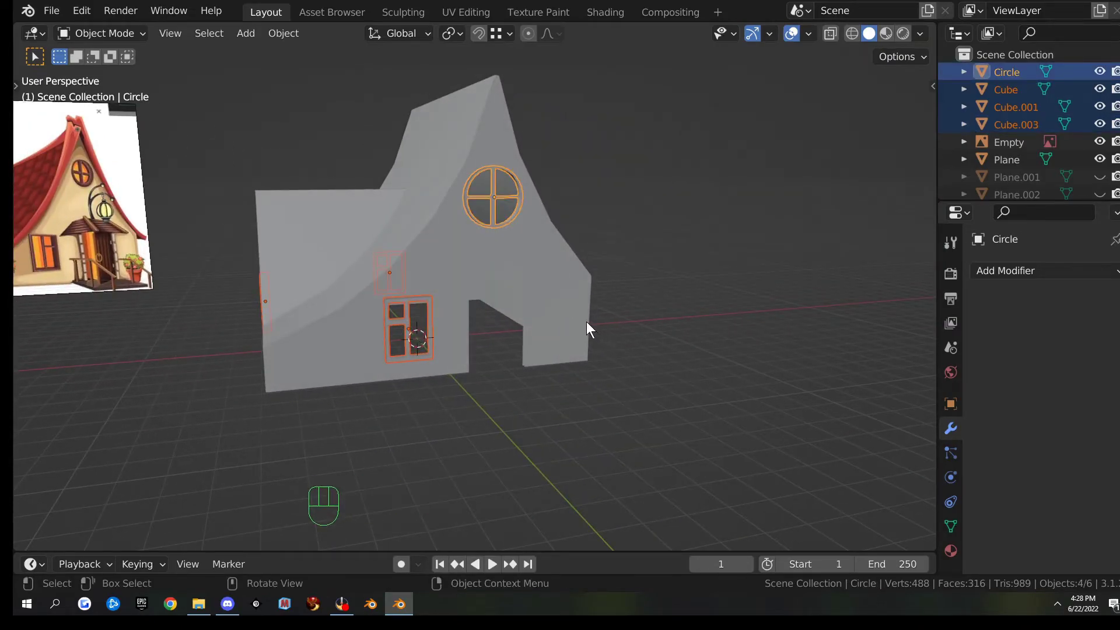
pyautogui.press('h')
pyautogui.scroll(3, 521, 293)
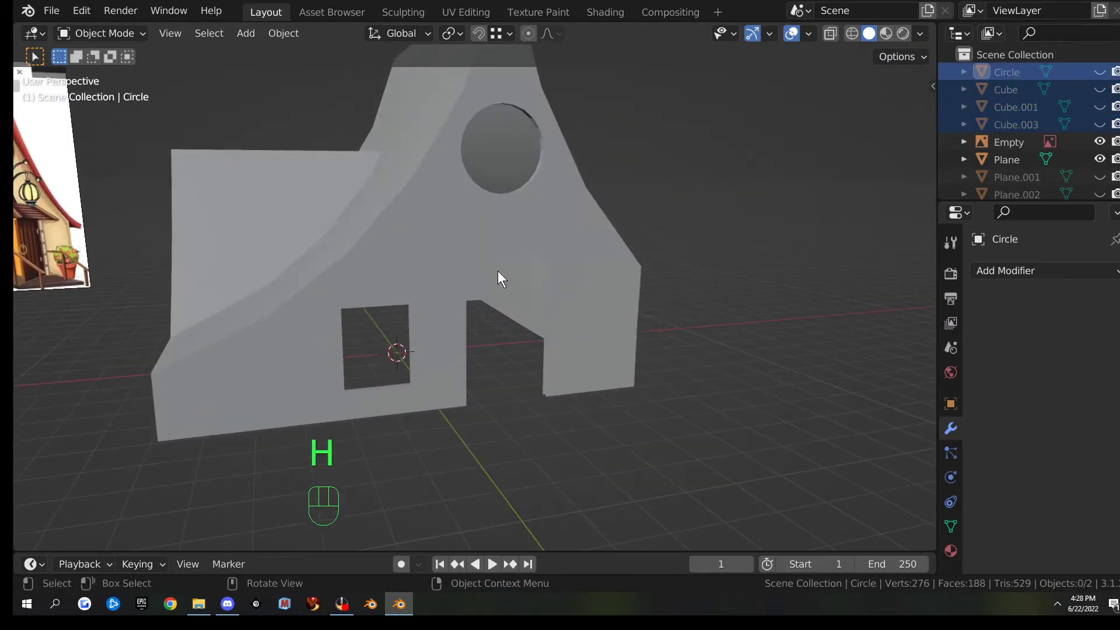
# - Make the house walls the active object and open their mesh in Edit Mode at the front window and doorway
pyautogui.click(524, 300)
pyautogui.moveTo(465, 246); pyautogui.dragTo(562, 161, button='middle')
pyautogui.press('Tab')
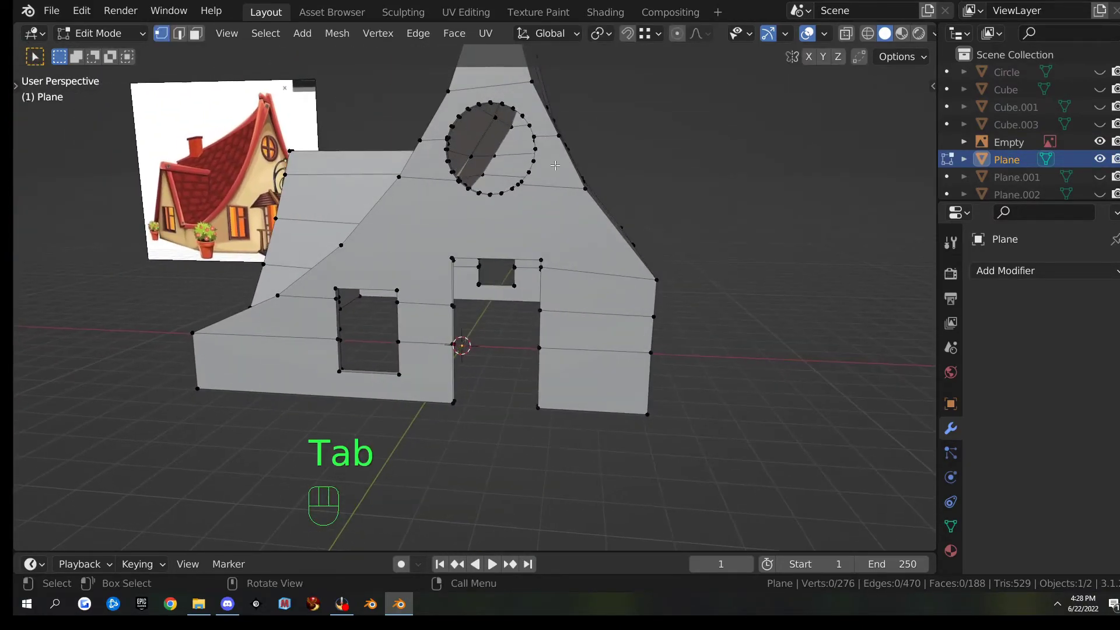
pyautogui.scroll(4, 413, 327)
pyautogui.scroll(-2, 389, 291)
pyautogui.keyDown('shift'); pyautogui.moveTo(389, 275); pyautogui.dragTo(484, 286, button='middle'); pyautogui.keyUp('shift')
pyautogui.scroll(1, 484, 287)
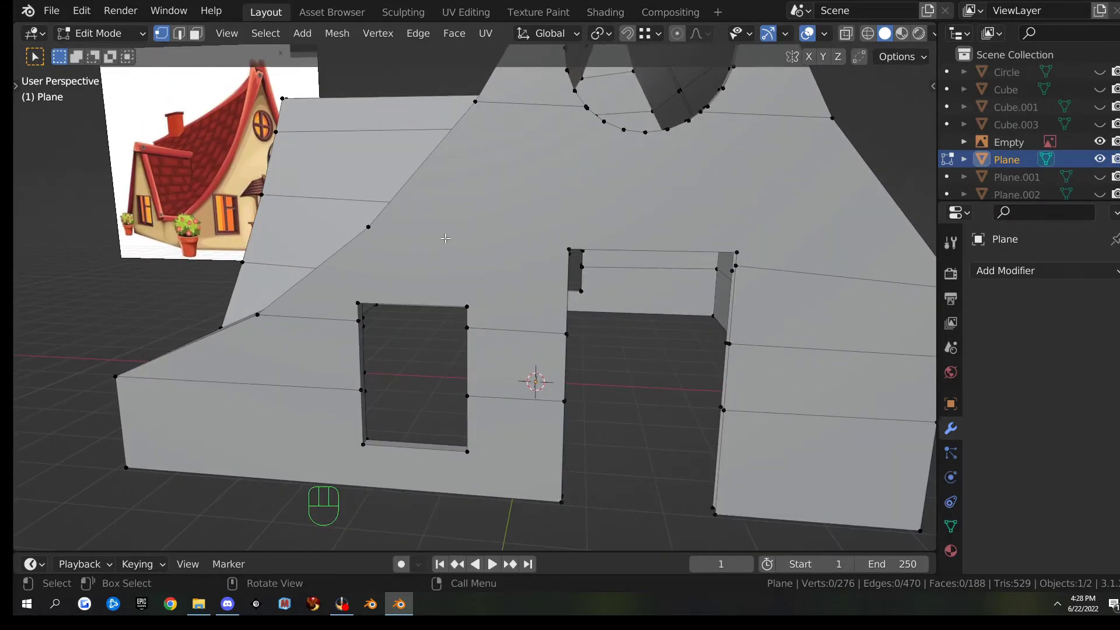
pyautogui.press('shift')
pyautogui.keyDown('shift'); pyautogui.click(566, 250); pyautogui.keyUp('shift')
pyautogui.moveTo(581, 298); pyautogui.dragTo(434, 294, button='middle')
pyautogui.hotkey('ctrl', 'z')
pyautogui.hotkey('ctrl', 'z')
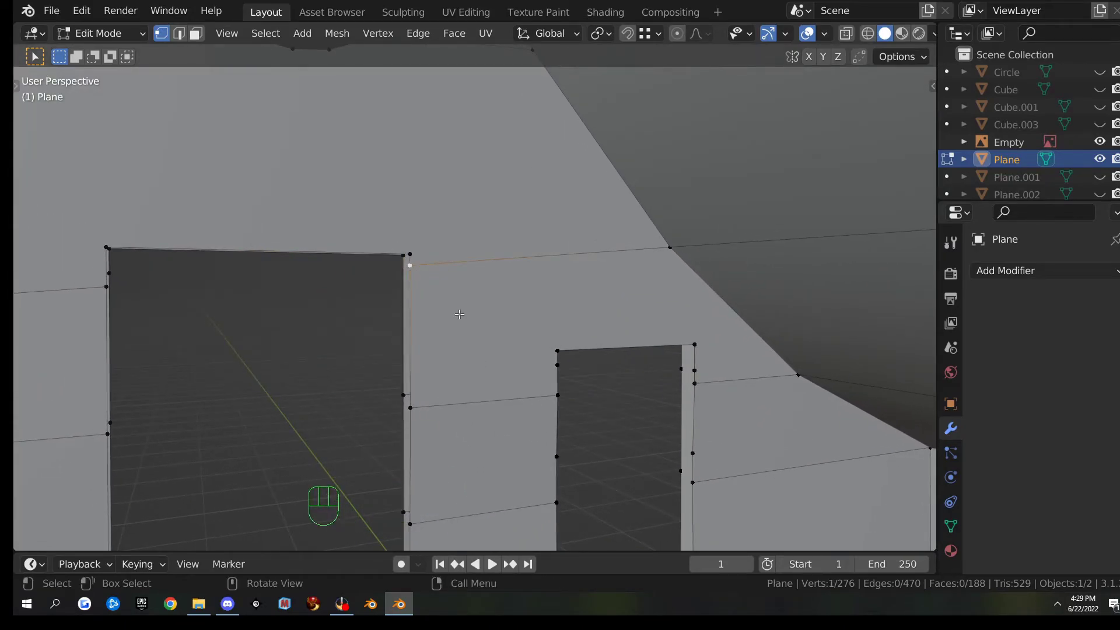
# - Slide the inner jamb vertex to the doorway's top corner and connect the outer top corner to the sloped wall edge's vertex
pyautogui.press('g')
pyautogui.press('g')
pyautogui.click(463, 282)
pyautogui.moveTo(390, 274); pyautogui.dragTo(510, 255, button='middle')
pyautogui.click(511, 256)
pyautogui.keyDown('shift'); pyautogui.click(273, 233); pyautogui.keyUp('shift')
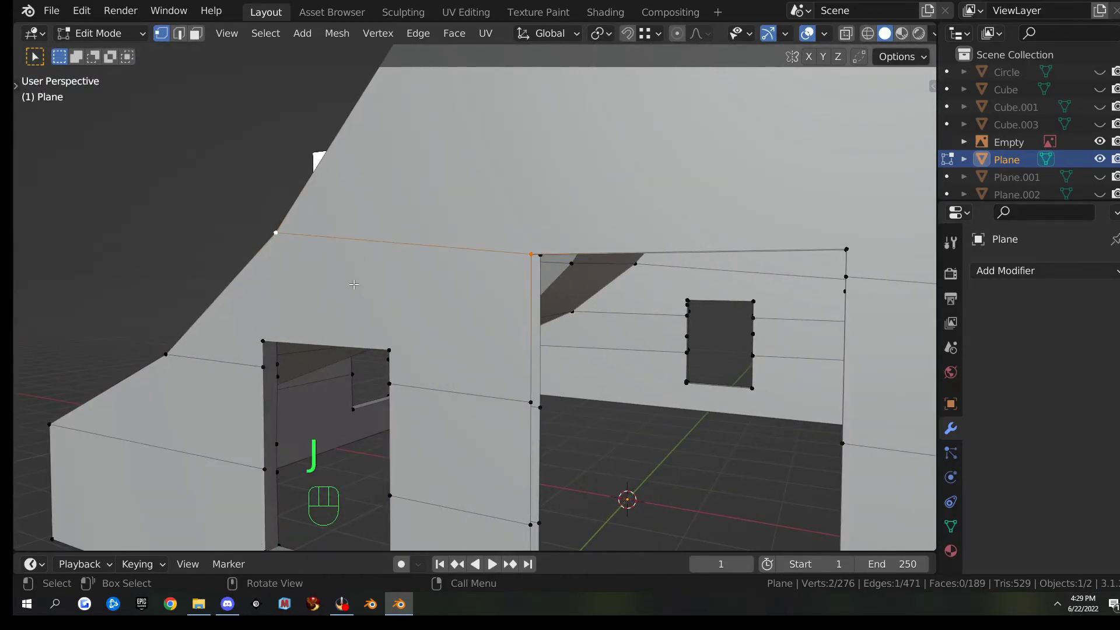
# - Slide the outer and inner vertices on the opposite doorway jamb fully up to that side's top corners
pyautogui.moveTo(457, 285); pyautogui.dragTo(618, 321, button='middle')
pyautogui.click(574, 306)
pyautogui.keyDown('shift'); pyautogui.click(561, 319); pyautogui.keyUp('shift')
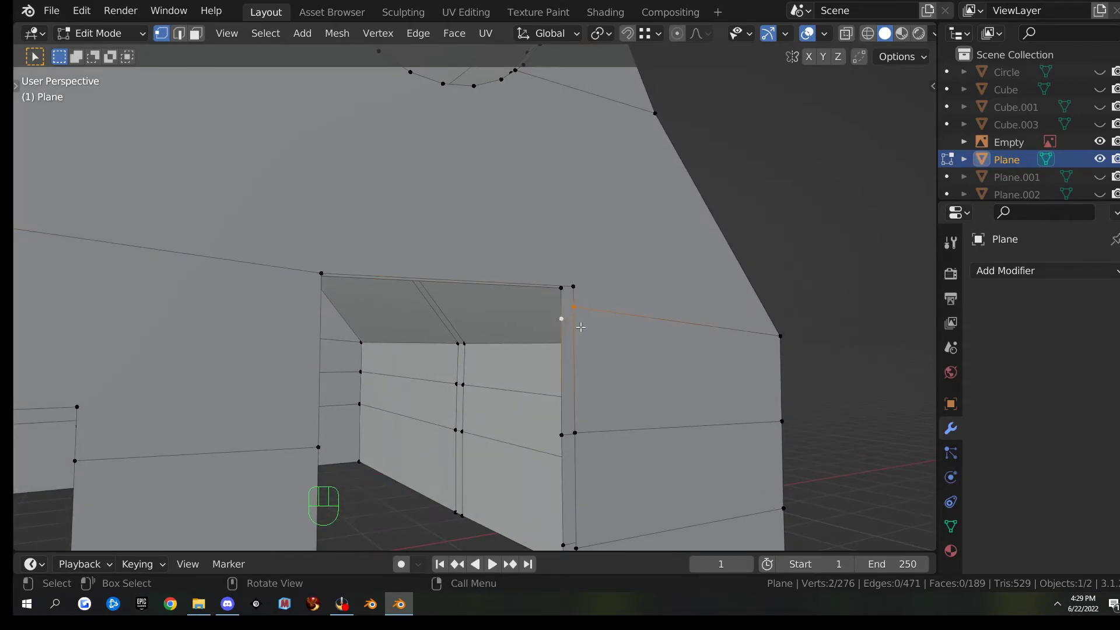
pyautogui.press('g')
pyautogui.press('g')
pyautogui.click(588, 273)
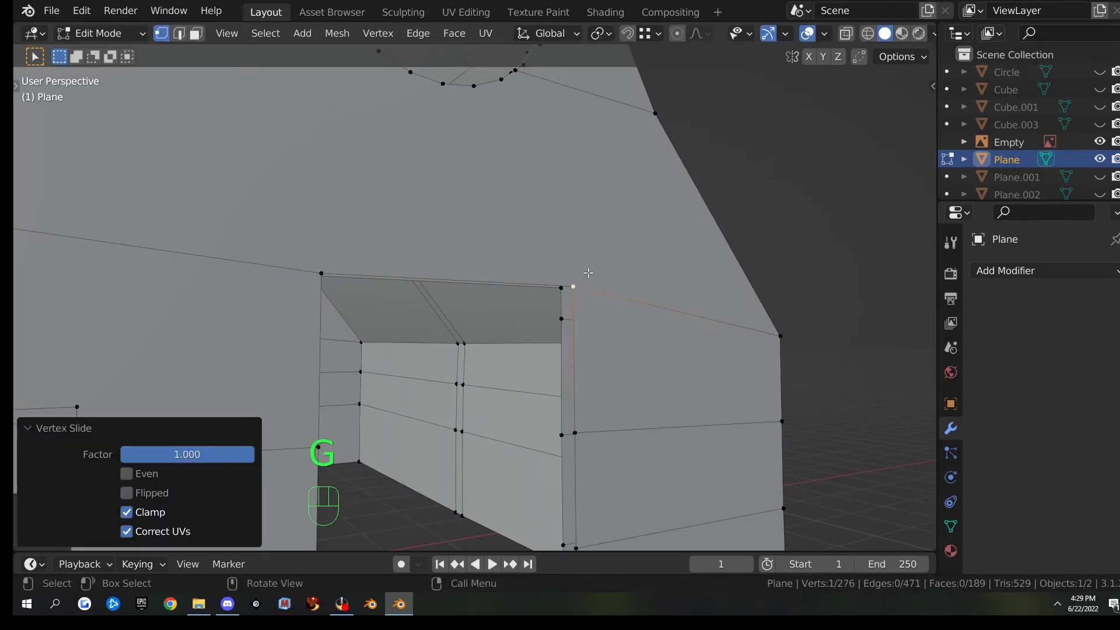
pyautogui.press('g')
pyautogui.press('g')
pyautogui.click(607, 294)
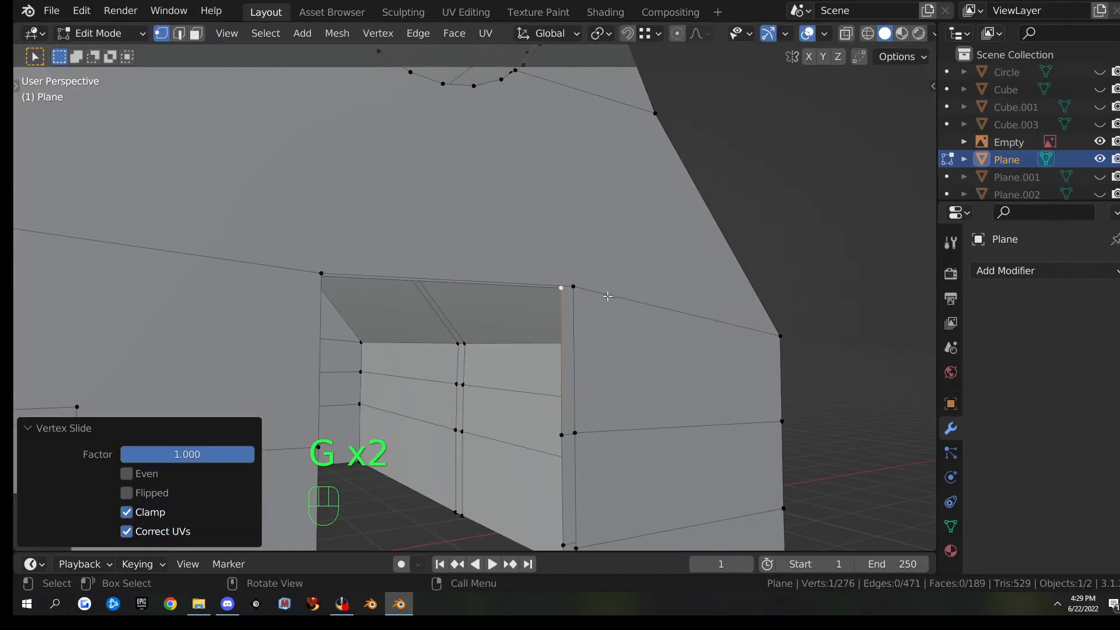
# - Merge all vertices of the walls mesh by distance, using 0.0001 m
pyautogui.scroll(-3, 620, 337)
pyautogui.moveTo(620, 353)
pyautogui.keyDown('shift'); pyautogui.mouseDown(button='middle')
pyautogui.moveTo(650, 226)
pyautogui.moveTo(503, 319)
pyautogui.moveTo(610, 371)
pyautogui.mouseUp(button='middle'); pyautogui.keyUp('shift')
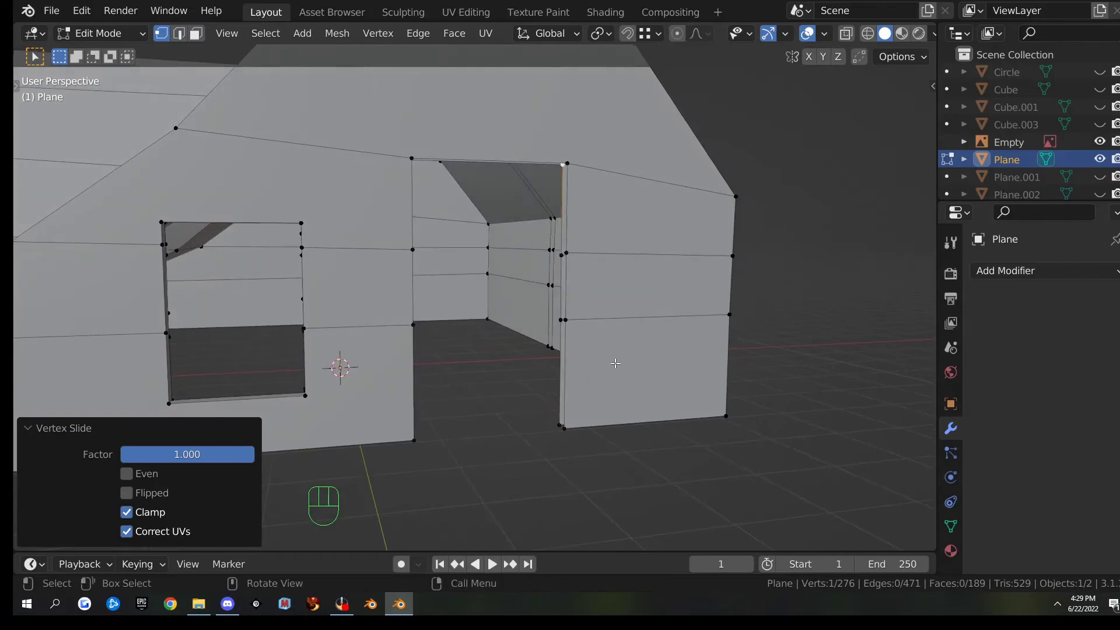
pyautogui.press('a')
pyautogui.press('m')
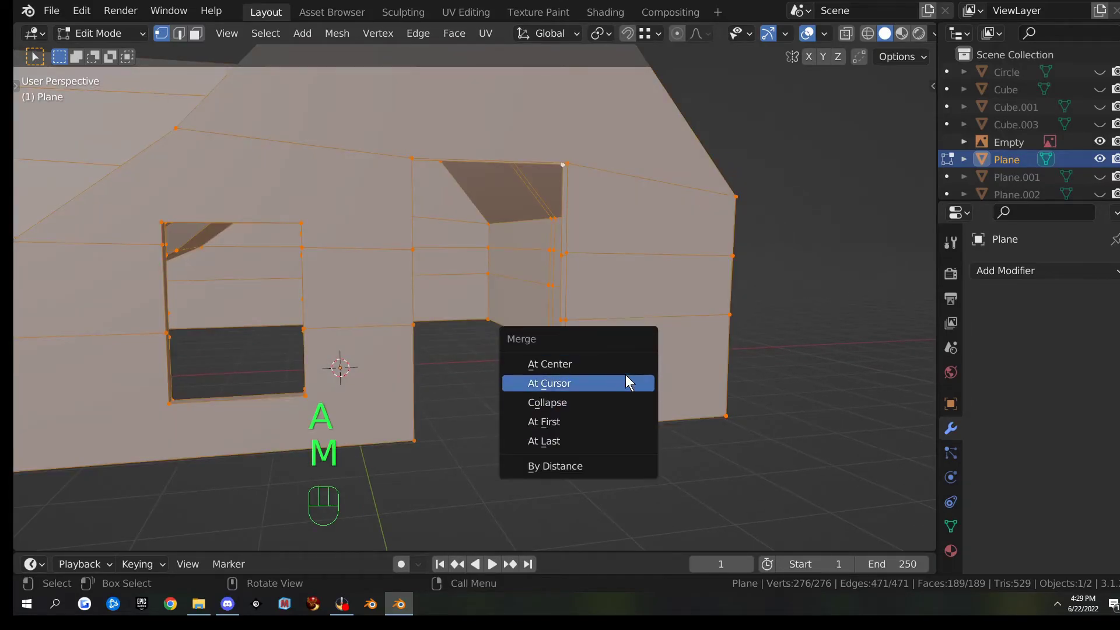
pyautogui.click(633, 470)
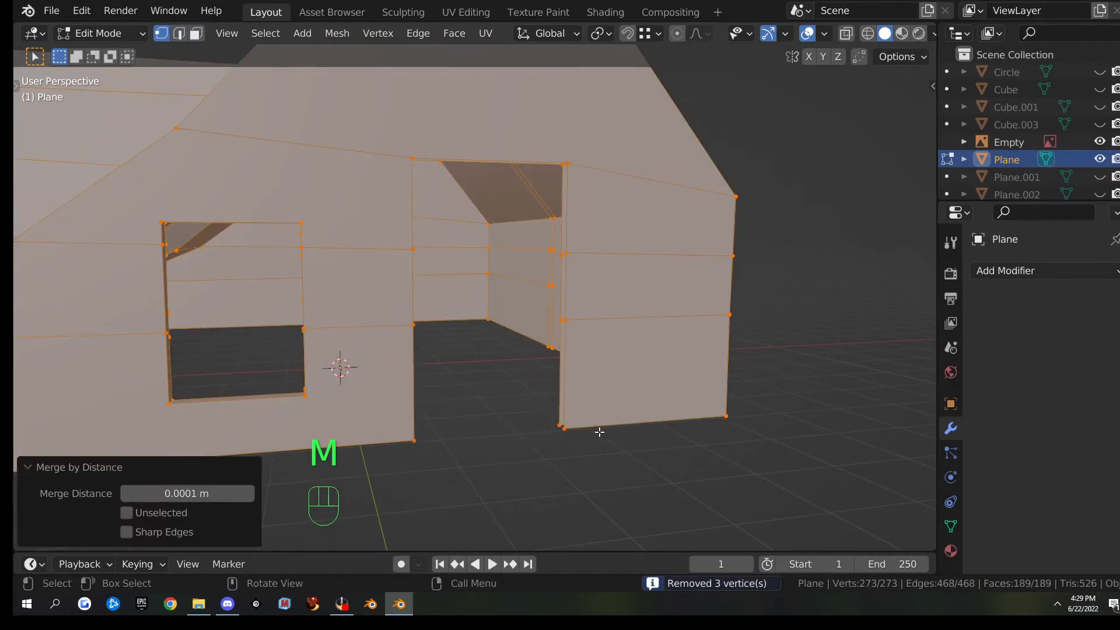
pyautogui.press('Tab')
pyautogui.press('Tab')
# - Slide the outer vertex on the front window's doorway-side edge fully up to the window's top corner
pyautogui.keyDown('shift'); pyautogui.moveTo(359, 268); pyautogui.dragTo(574, 299, button='middle'); pyautogui.keyUp('shift')
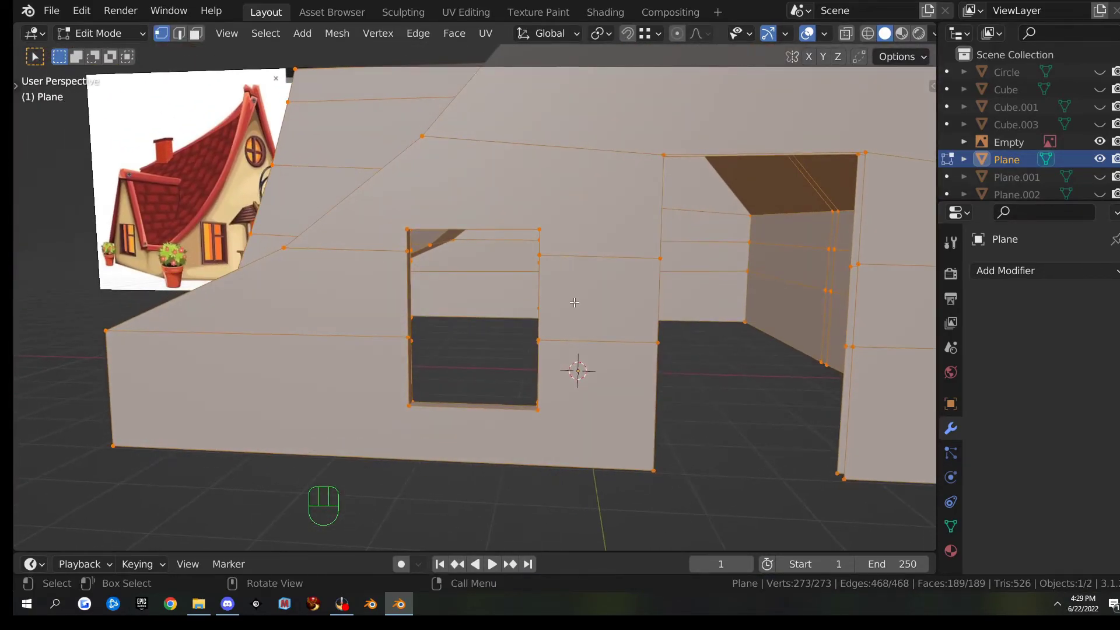
pyautogui.scroll(3, 576, 298)
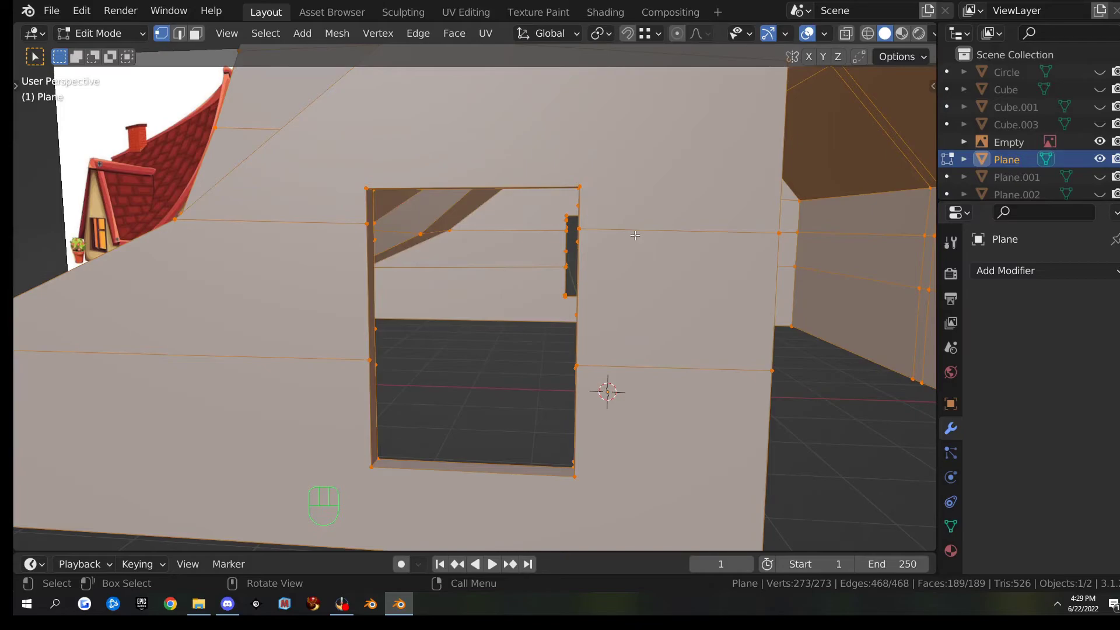
pyautogui.hotkey('alt', 'a')
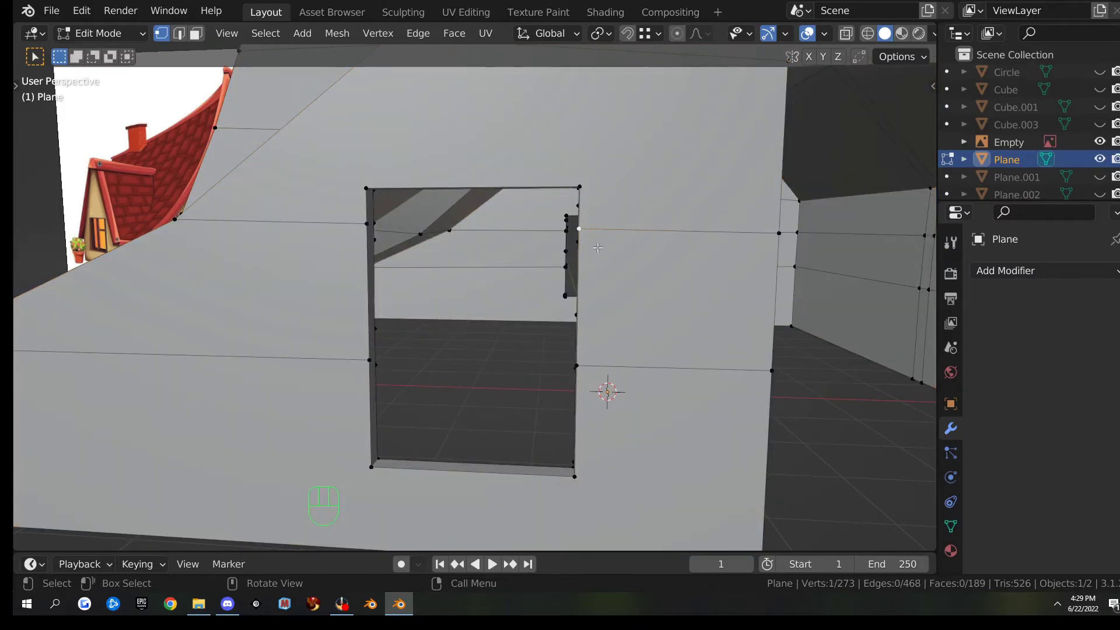
pyautogui.moveTo(597, 245); pyautogui.dragTo(650, 248, button='middle')
pyautogui.press('g')
pyautogui.press('g')
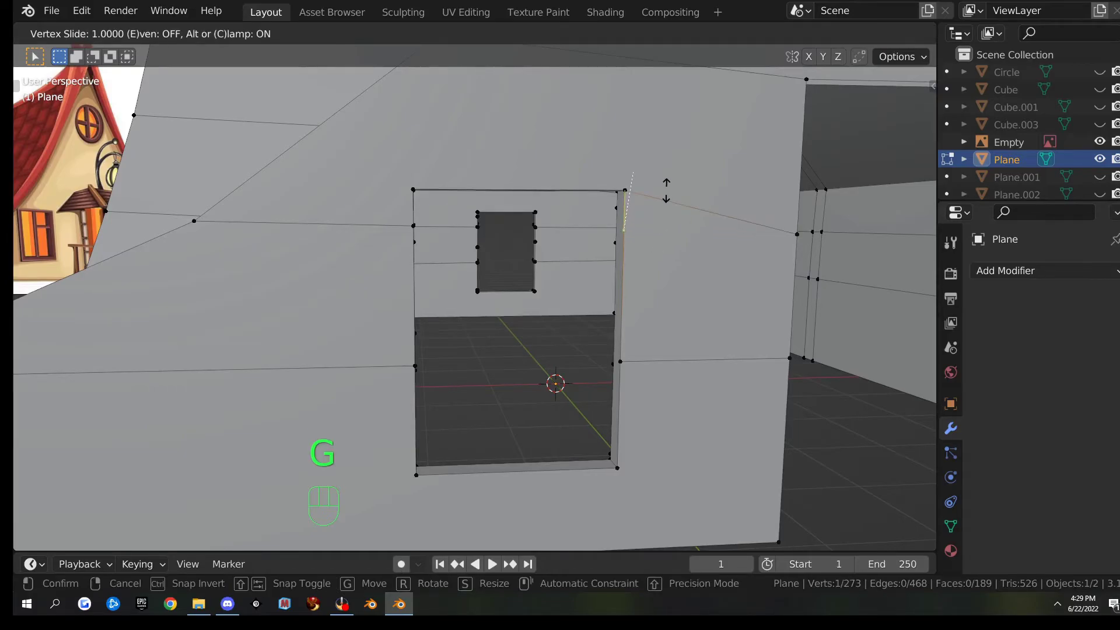
pyautogui.click(666, 190)
# - Slide the outer doorway jamb vertex up by about 0.29 to window-top level, and the window's far-side vertex to its top corner
pyautogui.click(772, 226)
pyautogui.press('g')
pyautogui.press('g')
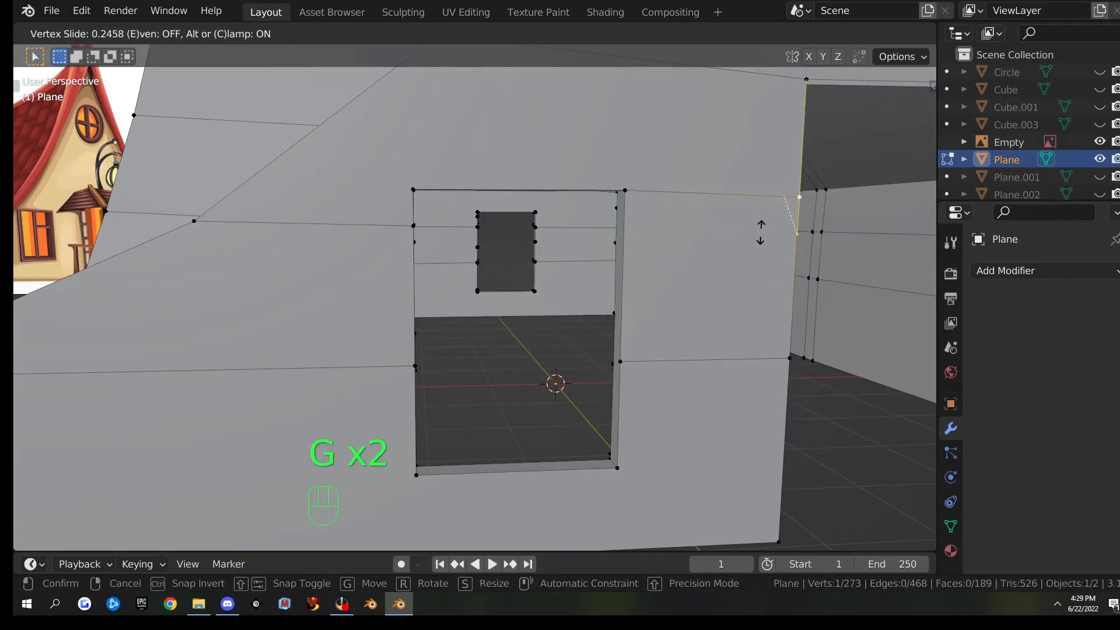
pyautogui.click(762, 227)
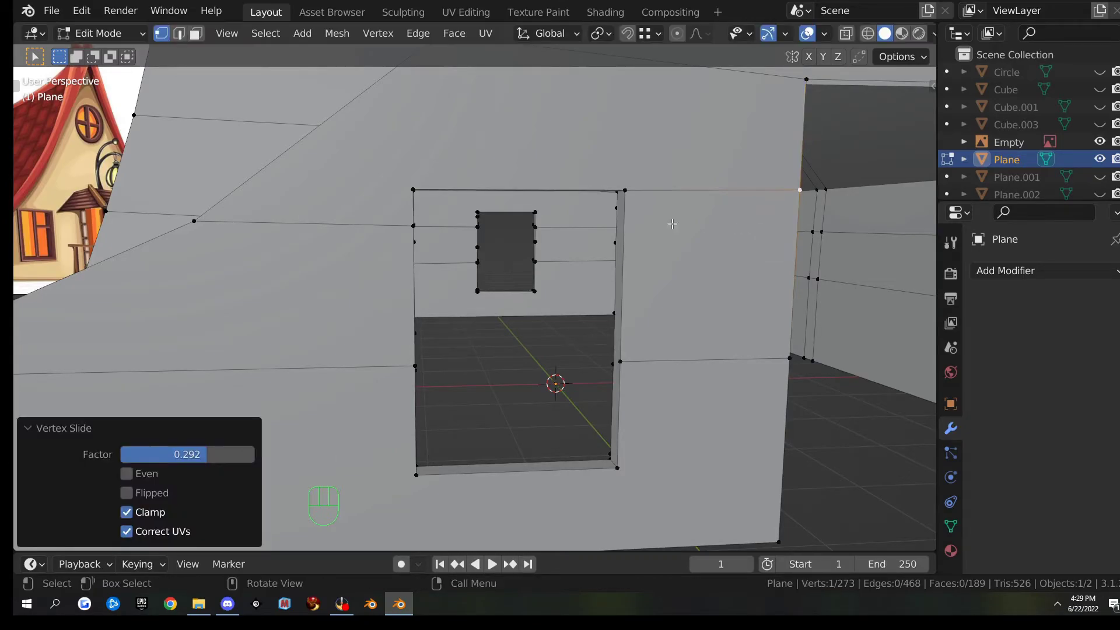
pyautogui.press('g')
pyautogui.press('g')
pyautogui.click(383, 210)
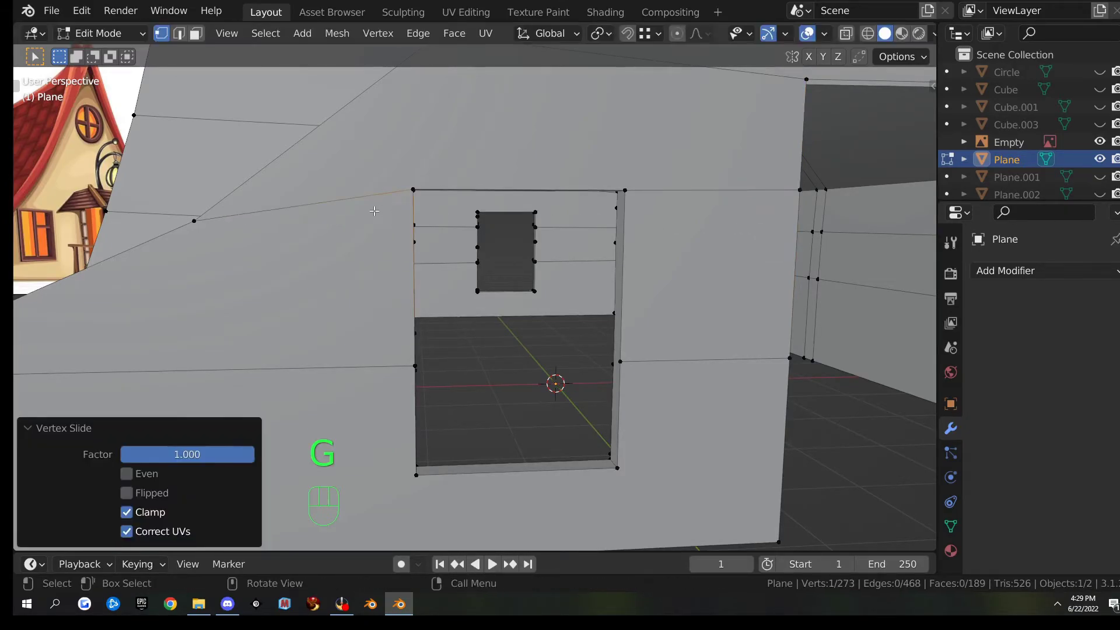
# - On the wall's inner face, dissolve the upper stray vertex on the window's eaves-side edge and slide the vertex below to the top corner
pyautogui.scroll(-4, 217, 227)
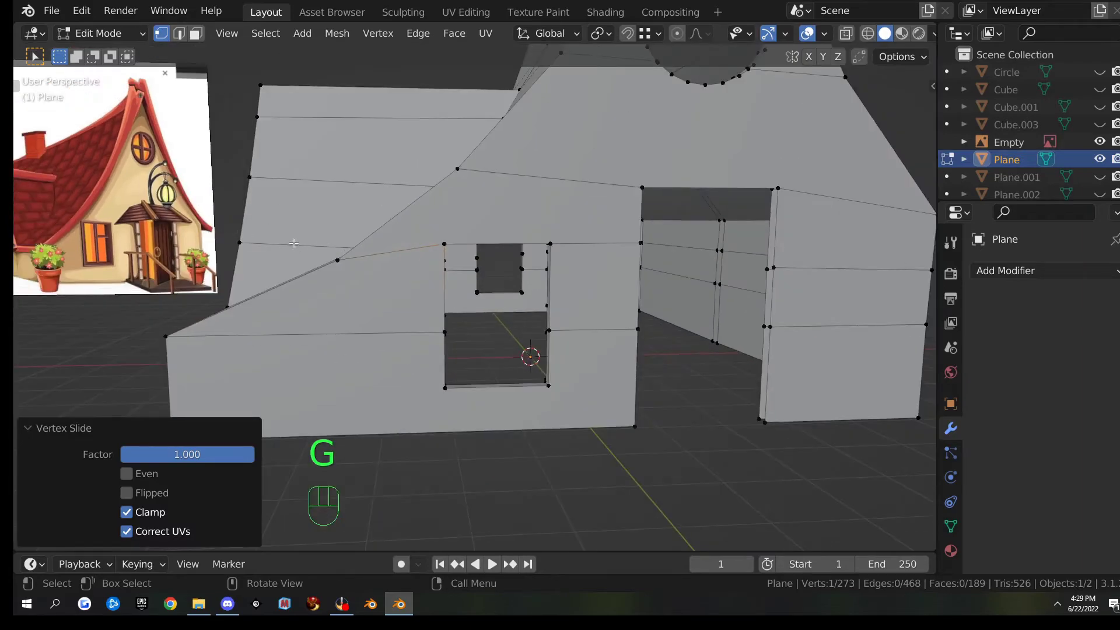
pyautogui.moveTo(417, 252); pyautogui.dragTo(199, 232, button='middle')
pyautogui.click(461, 195)
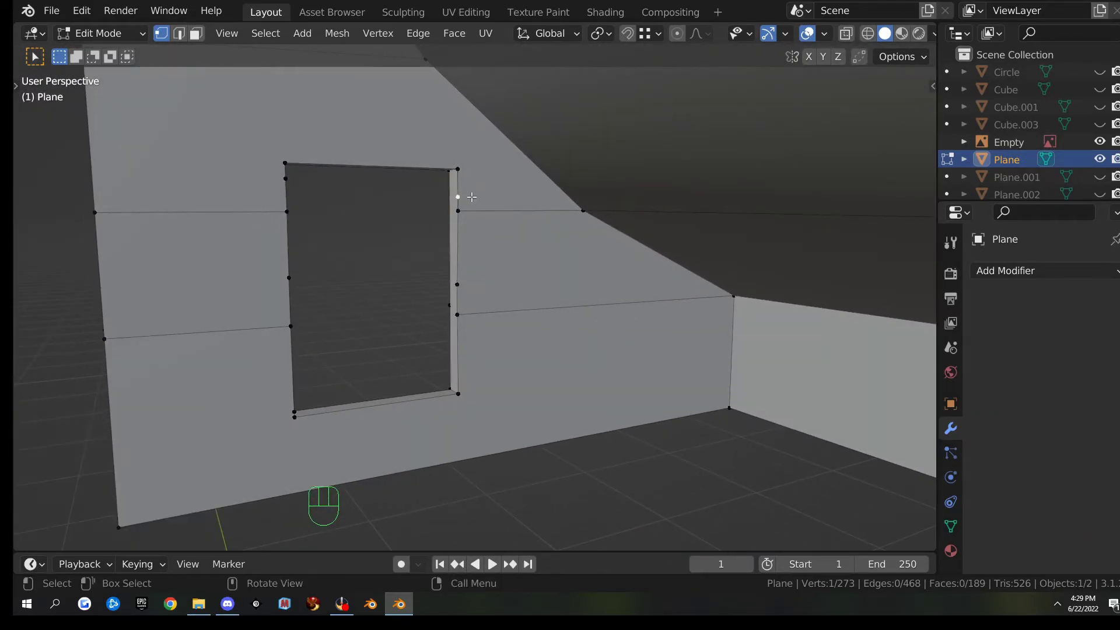
pyautogui.press('x')
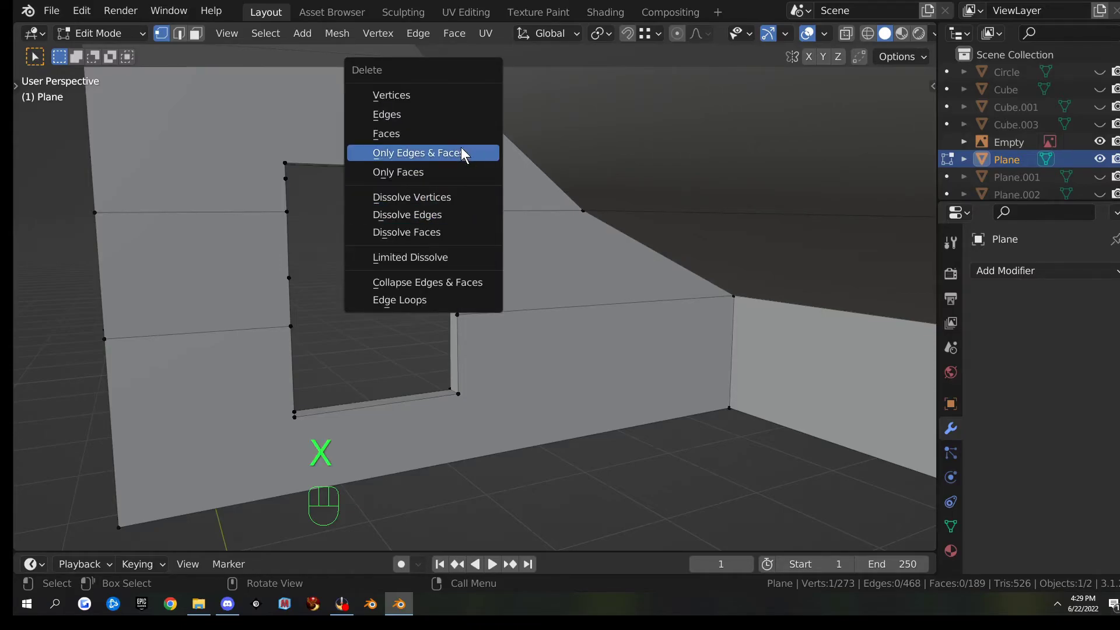
pyautogui.click(461, 199)
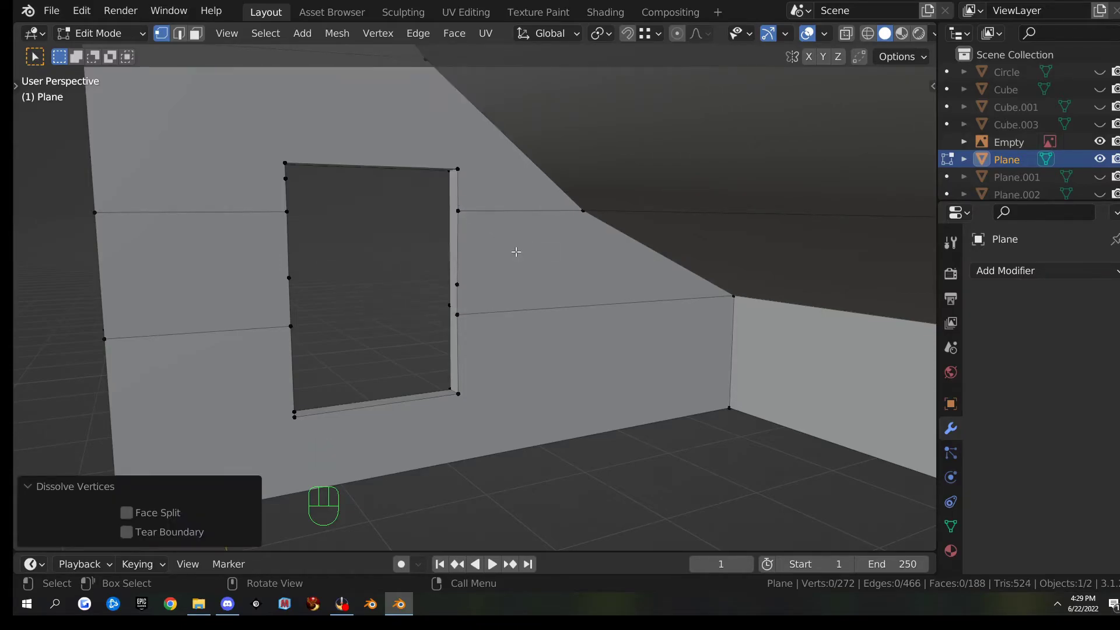
pyautogui.click(465, 213)
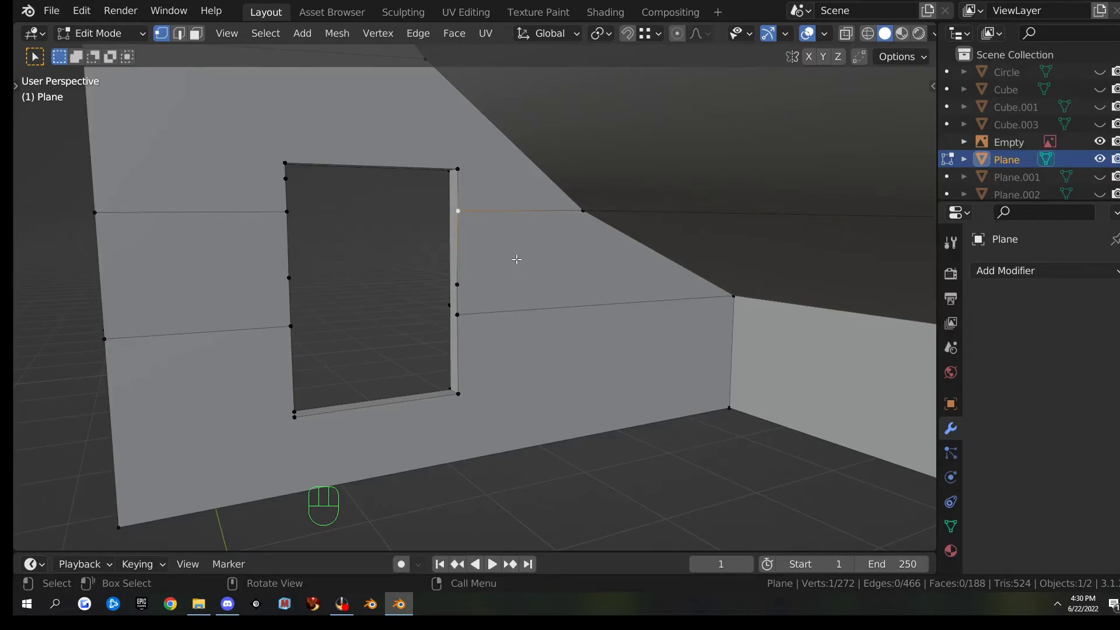
pyautogui.press('g')
pyautogui.press('g')
pyautogui.click(516, 185)
# - Dissolve the two stray vertices on the window's inner doorway-side edge and slide the wall-line vertex to the top corner
pyautogui.click(281, 186)
pyautogui.press('x')
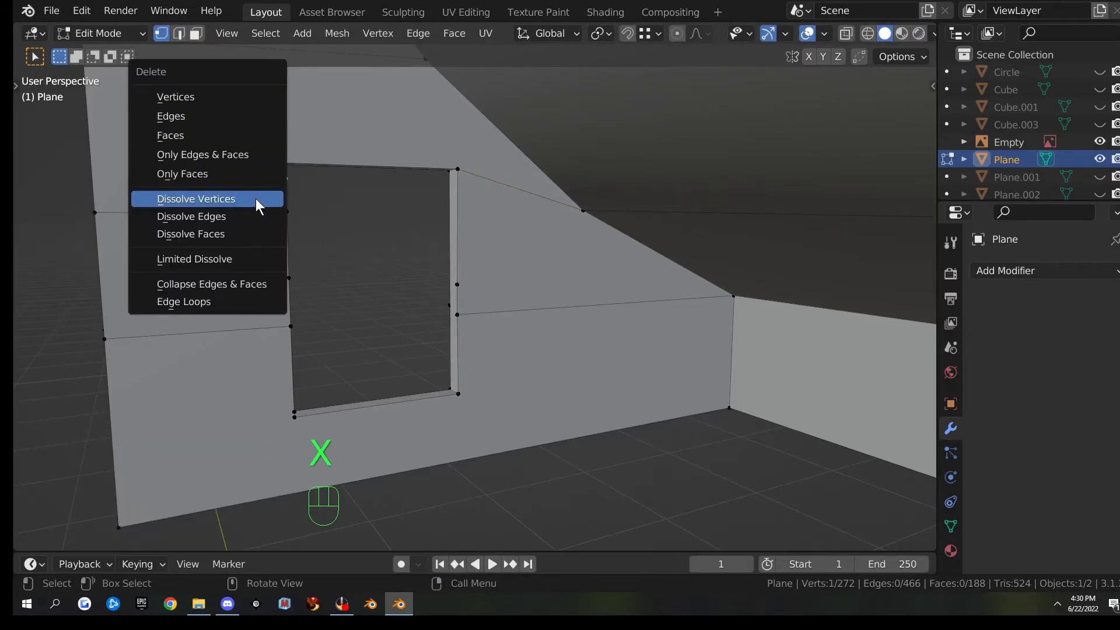
pyautogui.click(253, 199)
pyautogui.click(287, 212)
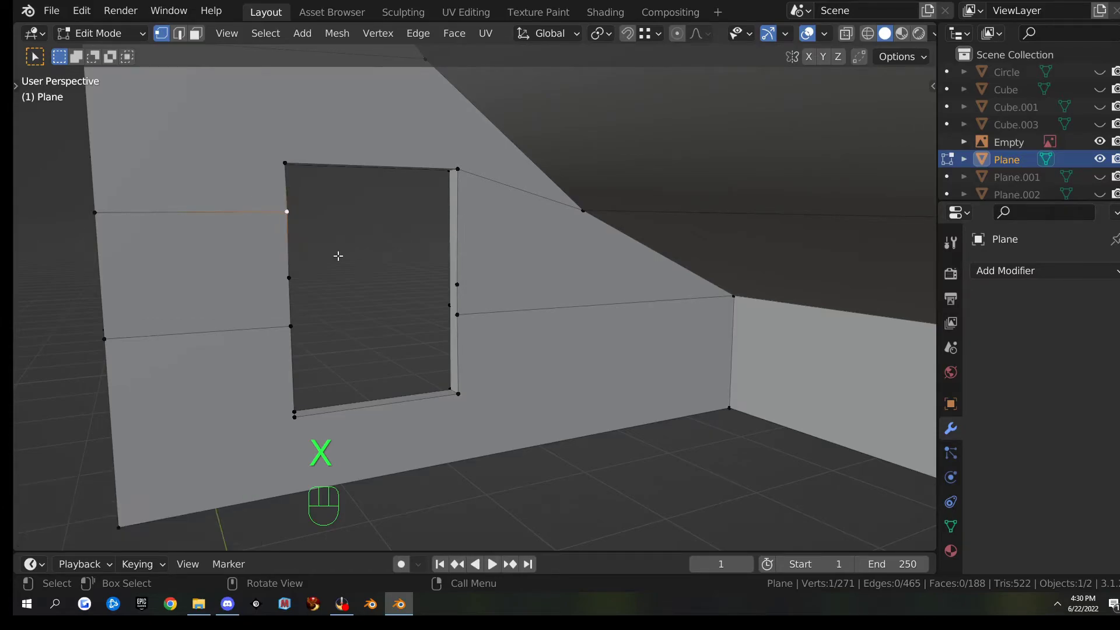
pyautogui.press('g')
pyautogui.press('g')
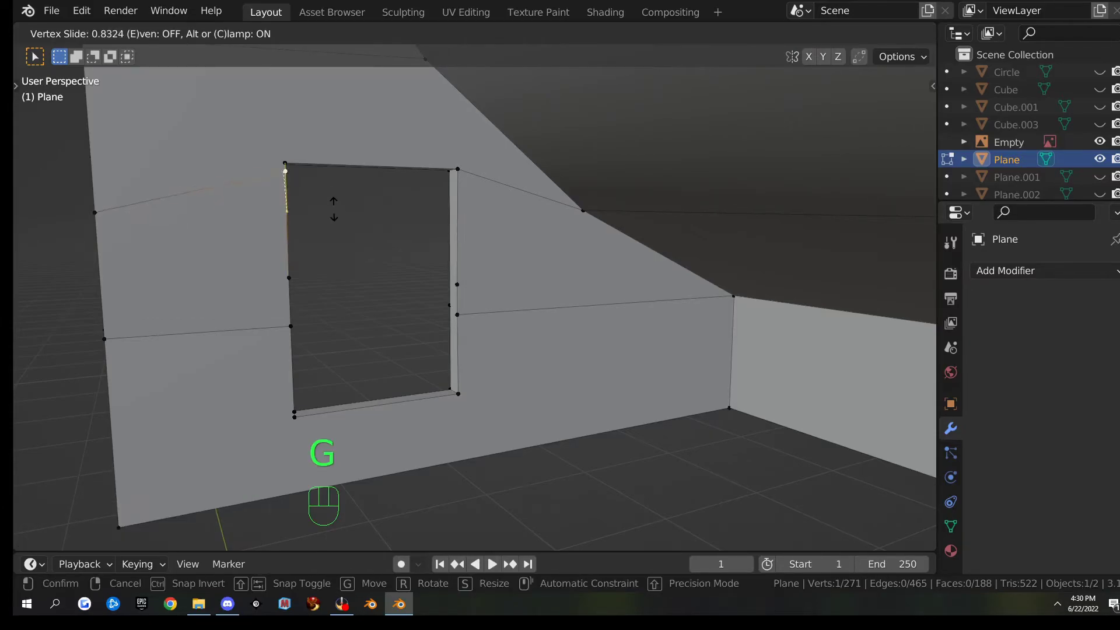
pyautogui.click(337, 186)
pyautogui.click(291, 280)
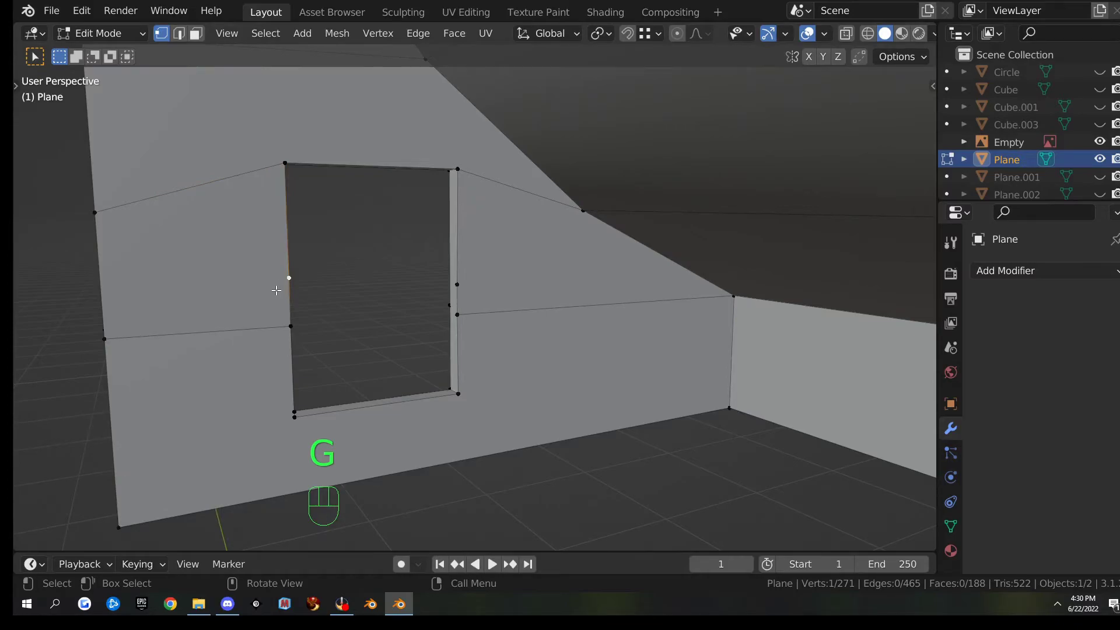
pyautogui.press('x')
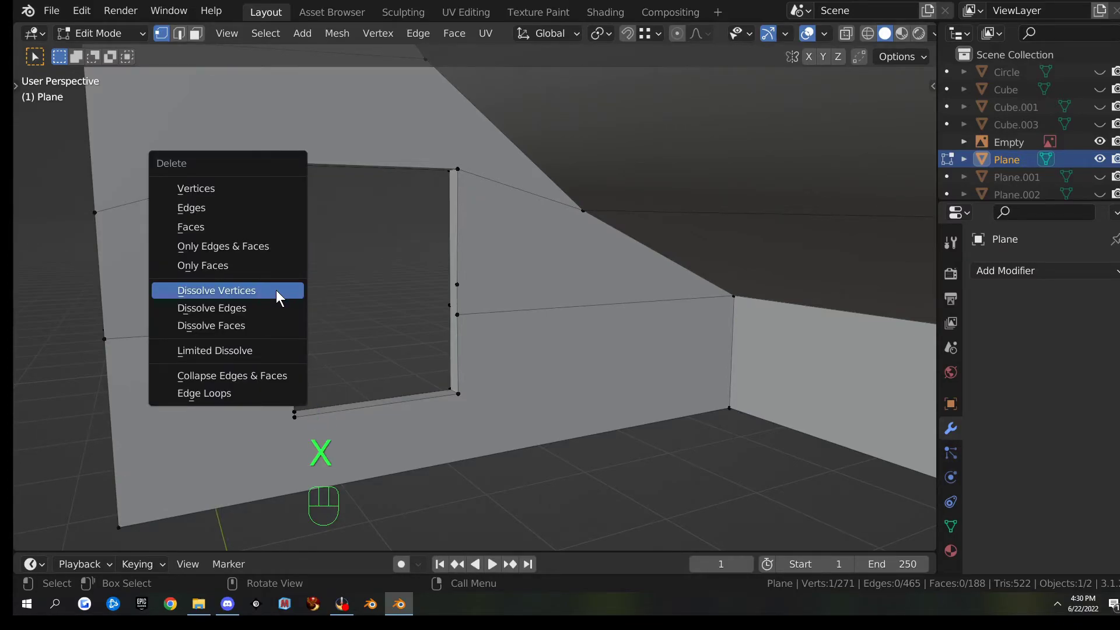
pyautogui.click(276, 290)
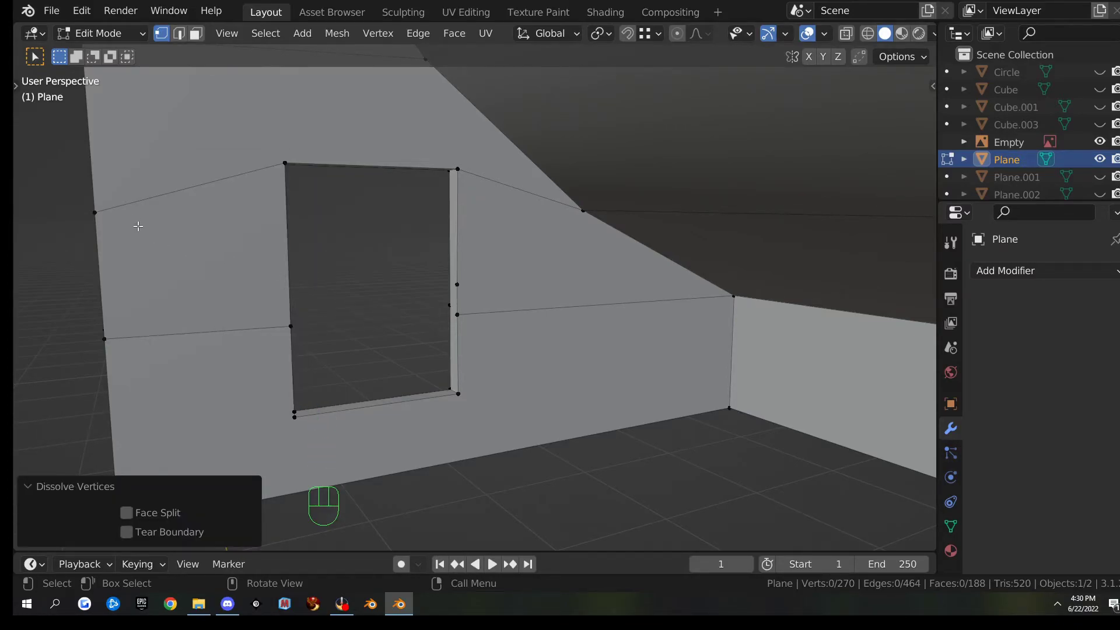
# - Slide the inner doorway jamb vertex up by about 0.25 to level its edge with the window top
pyautogui.click(115, 224)
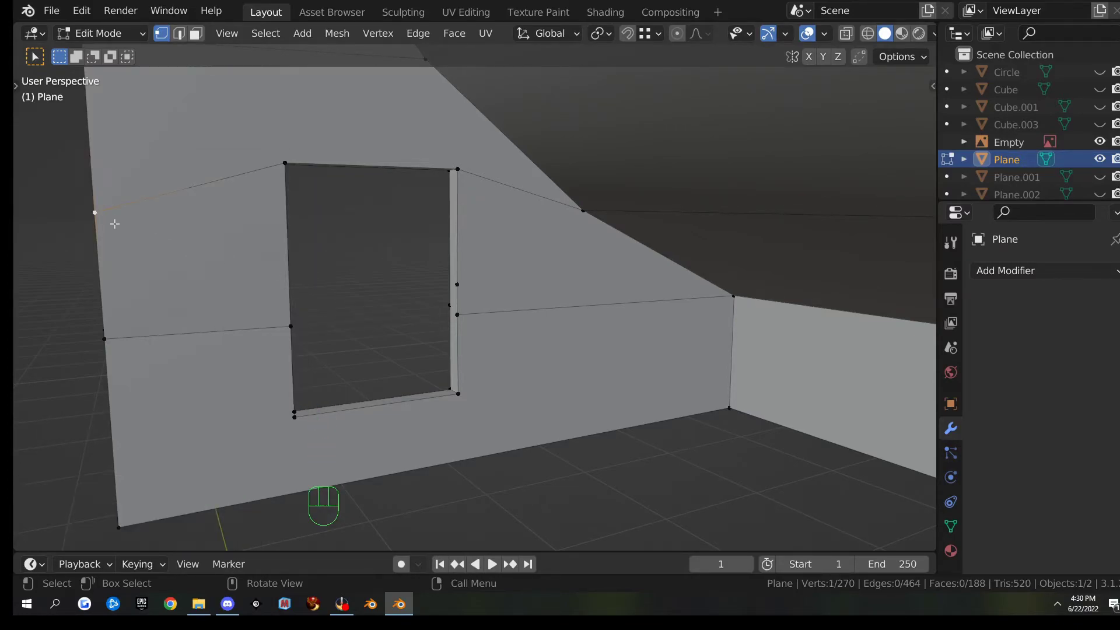
pyautogui.press('g')
pyautogui.press('g')
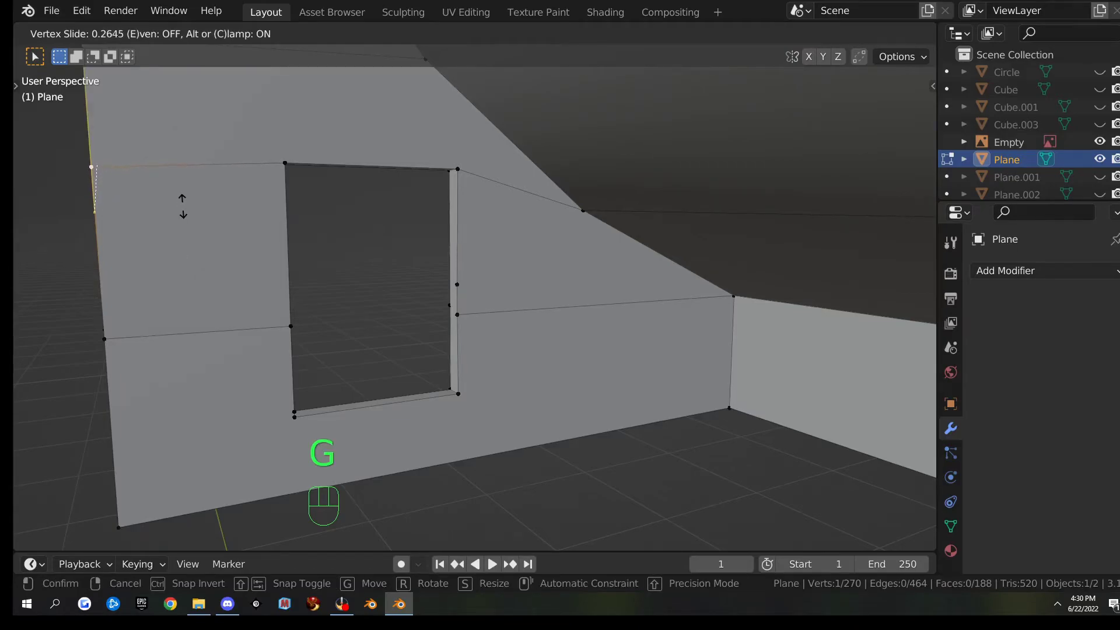
pyautogui.click(153, 208)
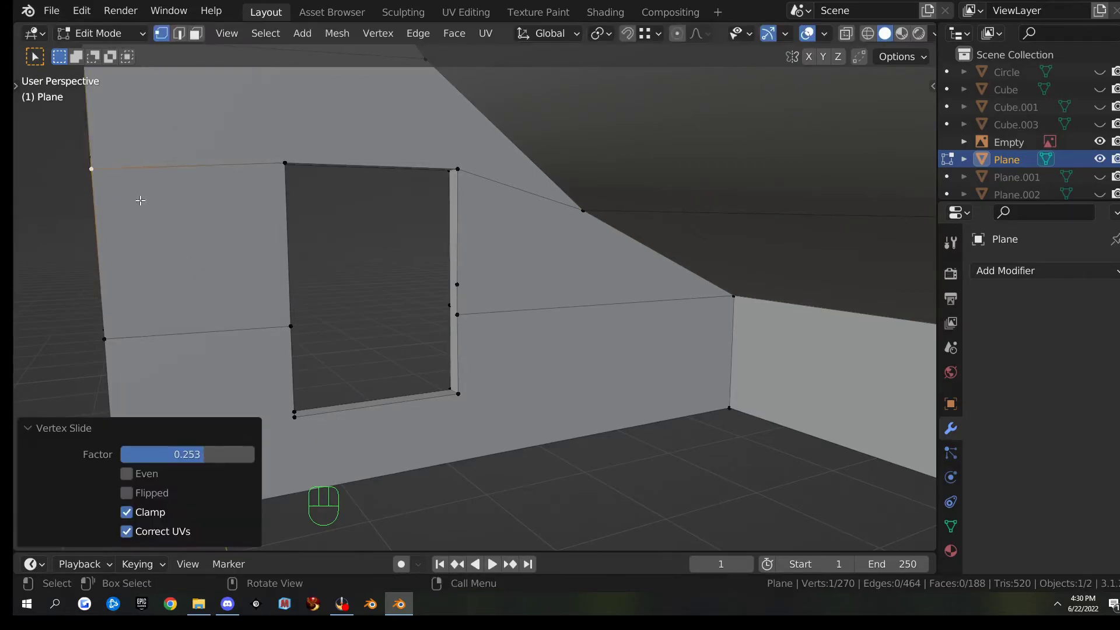
# - Dissolve the remaining stray vertex on the window's inner eaves-side edge
pyautogui.click(468, 281)
pyautogui.press('x')
pyautogui.click(468, 282)
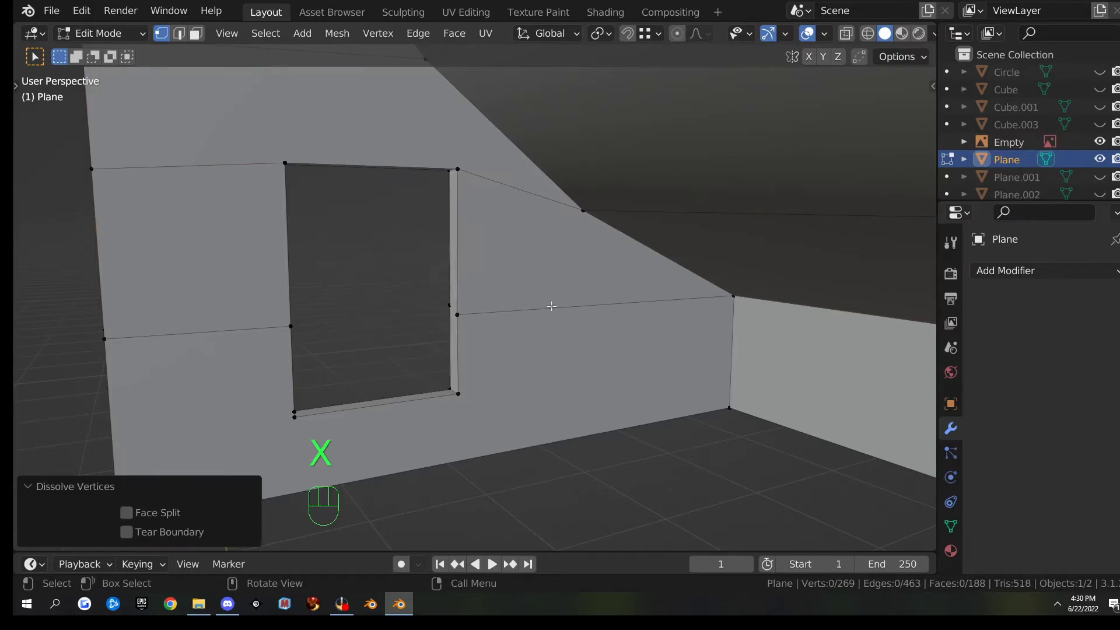
# - On the wall's outer face, slide the window's doorway-side vertex to the bottom corner and the doorway jamb vertex down level with it
pyautogui.keyDown('shift'); pyautogui.moveTo(482, 350); pyautogui.dragTo(576, 257, button='middle'); pyautogui.keyUp('shift')
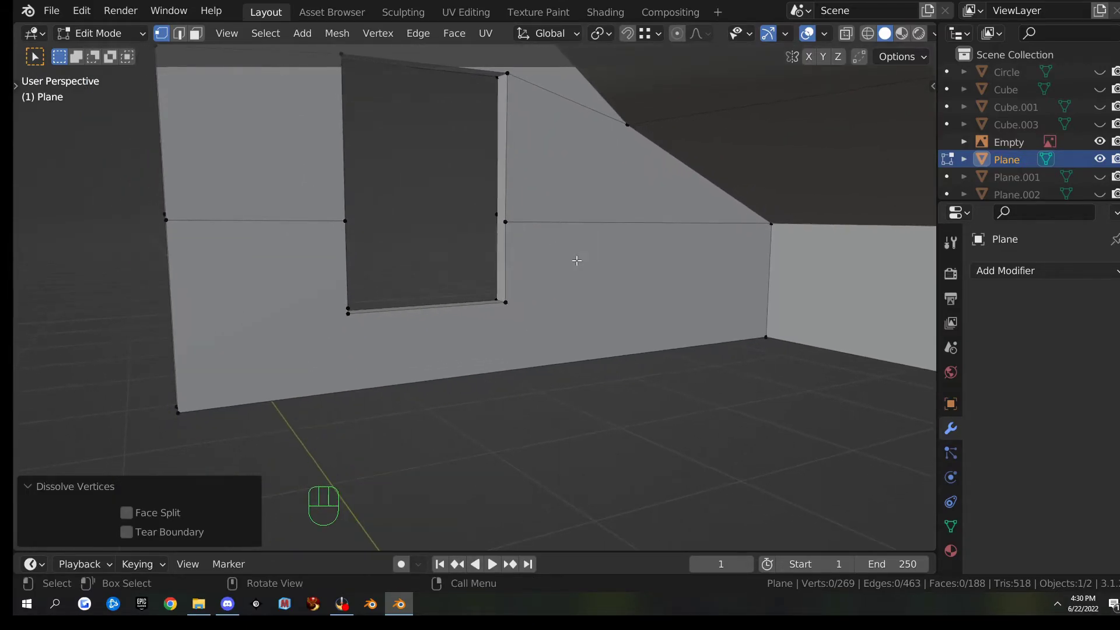
pyautogui.moveTo(243, 261); pyautogui.dragTo(665, 217, button='middle')
pyautogui.scroll(-3, 545, 253)
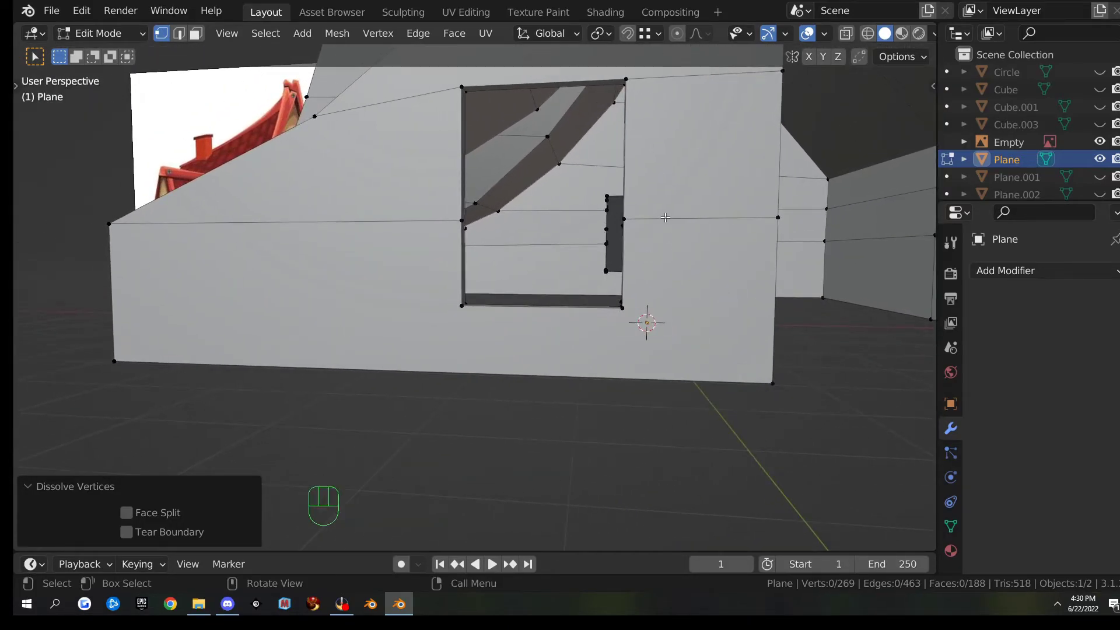
pyautogui.click(665, 217)
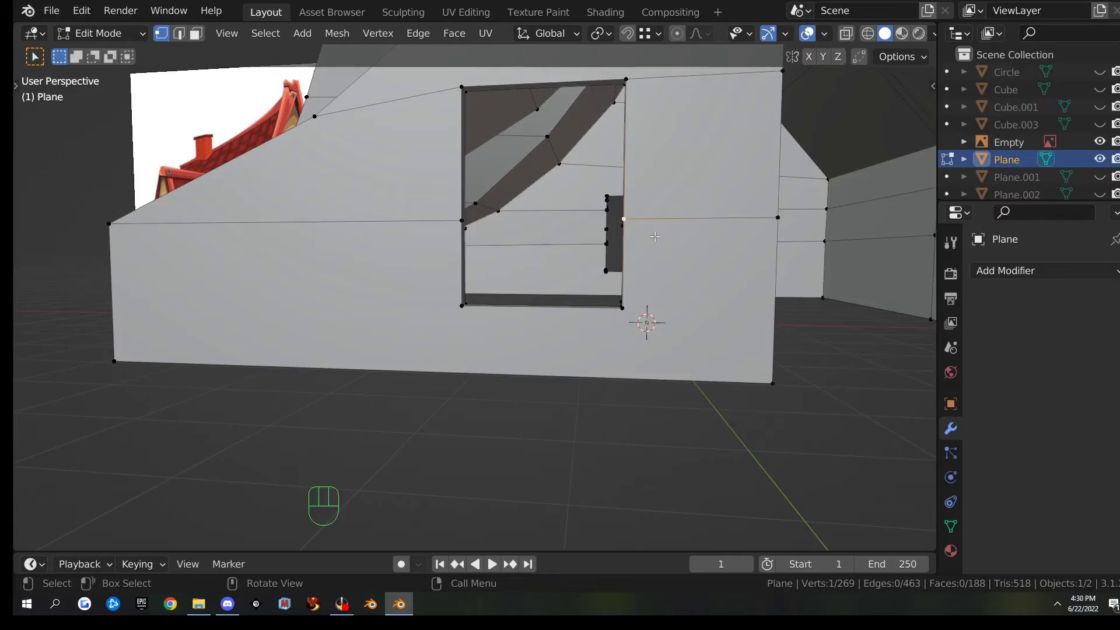
pyautogui.press('g')
pyautogui.press('g')
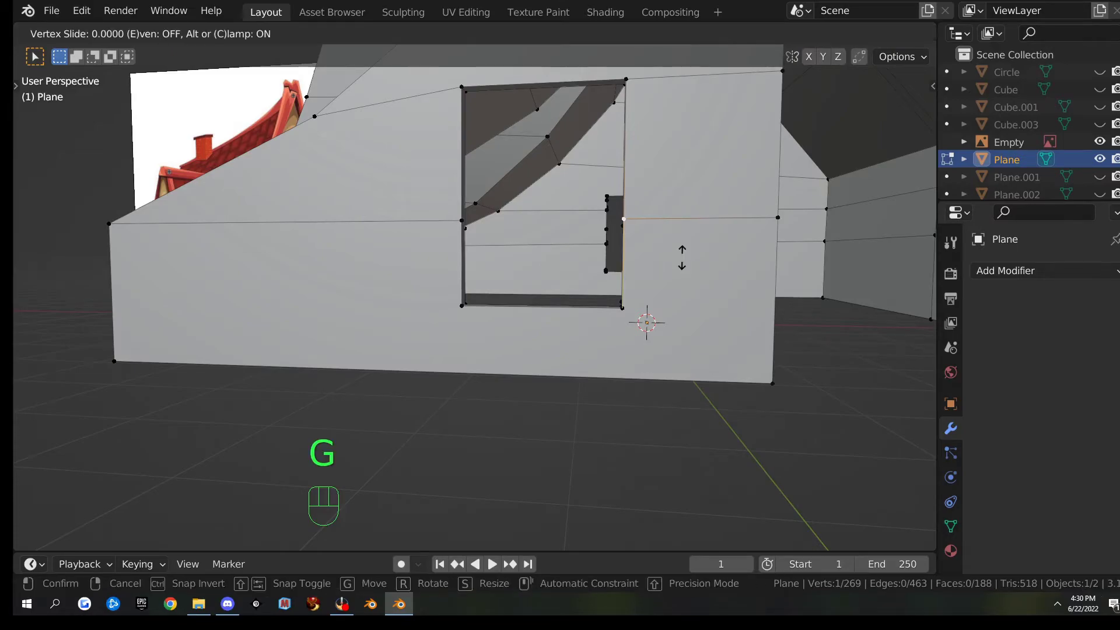
pyautogui.click(682, 389)
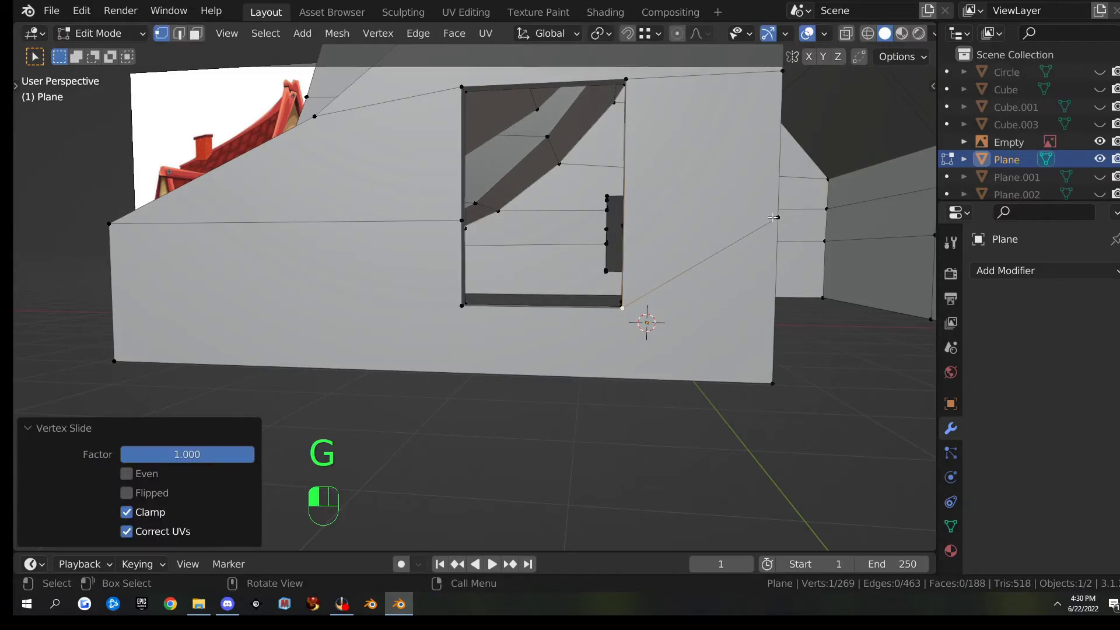
pyautogui.press('g')
pyautogui.press('g')
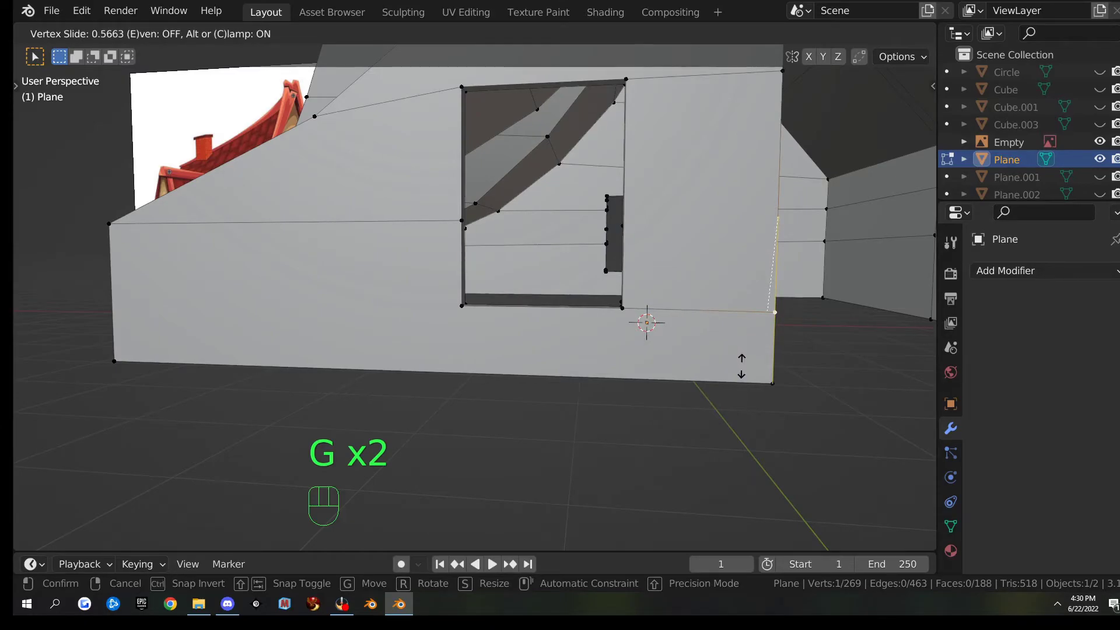
pyautogui.click(743, 364)
# - On the wall's inner face, slide the window's doorway-side vertex down near the bottom corner and the doorway jamb vertex down by about 0.51
pyautogui.moveTo(744, 363); pyautogui.dragTo(401, 339, button='middle')
pyautogui.click(338, 229)
pyautogui.press('g')
pyautogui.press('g')
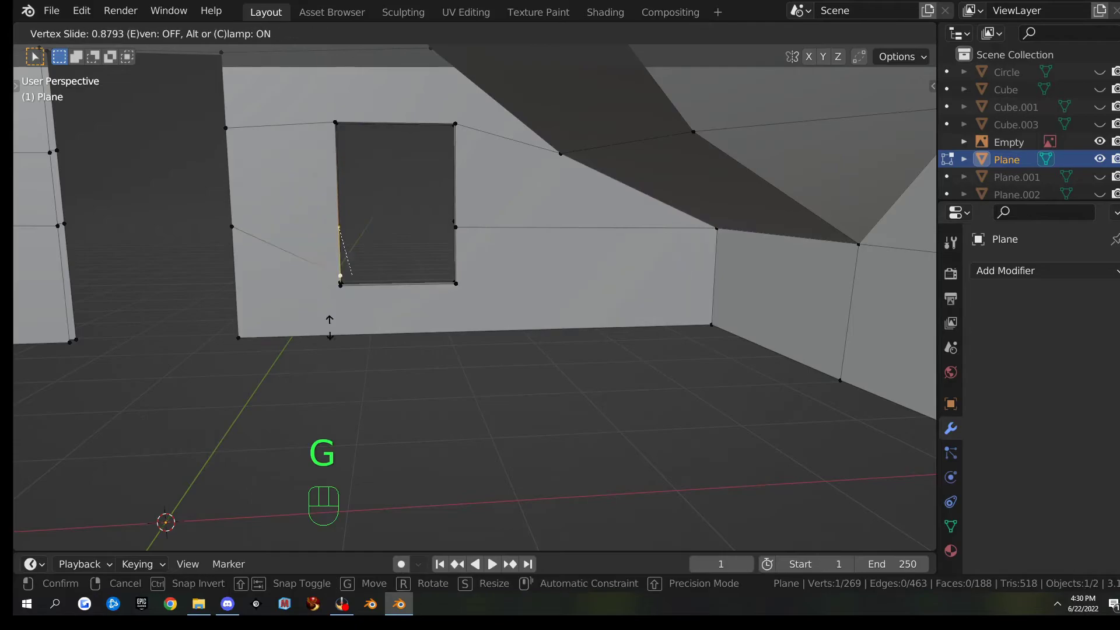
pyautogui.click(341, 380)
pyautogui.click(237, 236)
pyautogui.press('g')
pyautogui.press('g')
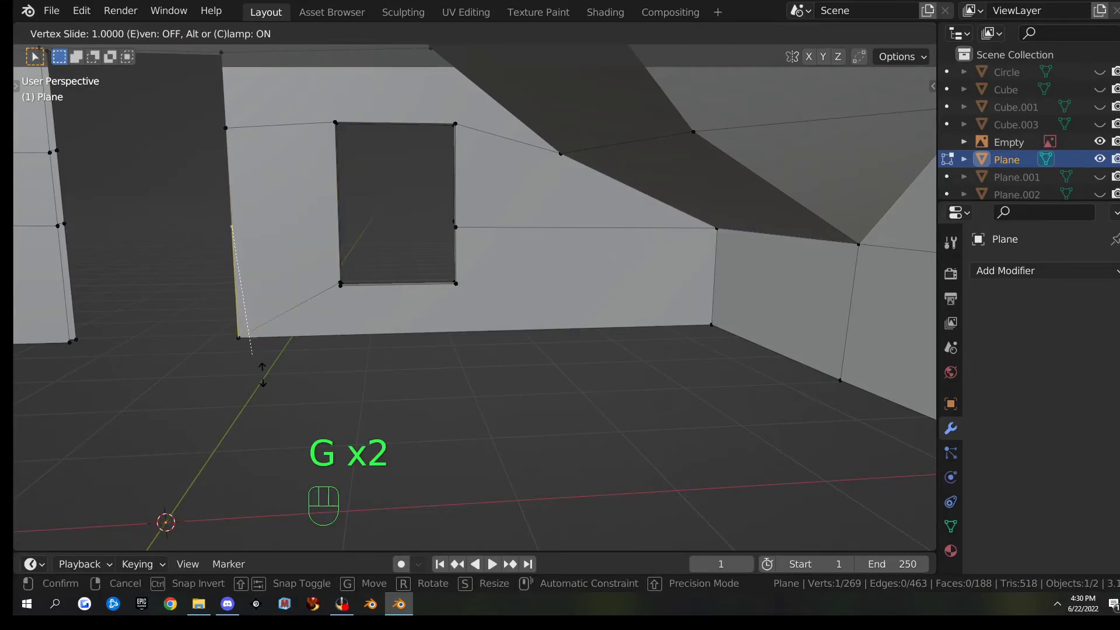
pyautogui.click(250, 304)
# - Slide the inner doorway-side window vertices just above the sill exactly onto the bottom corner
pyautogui.scroll(5, 321, 315)
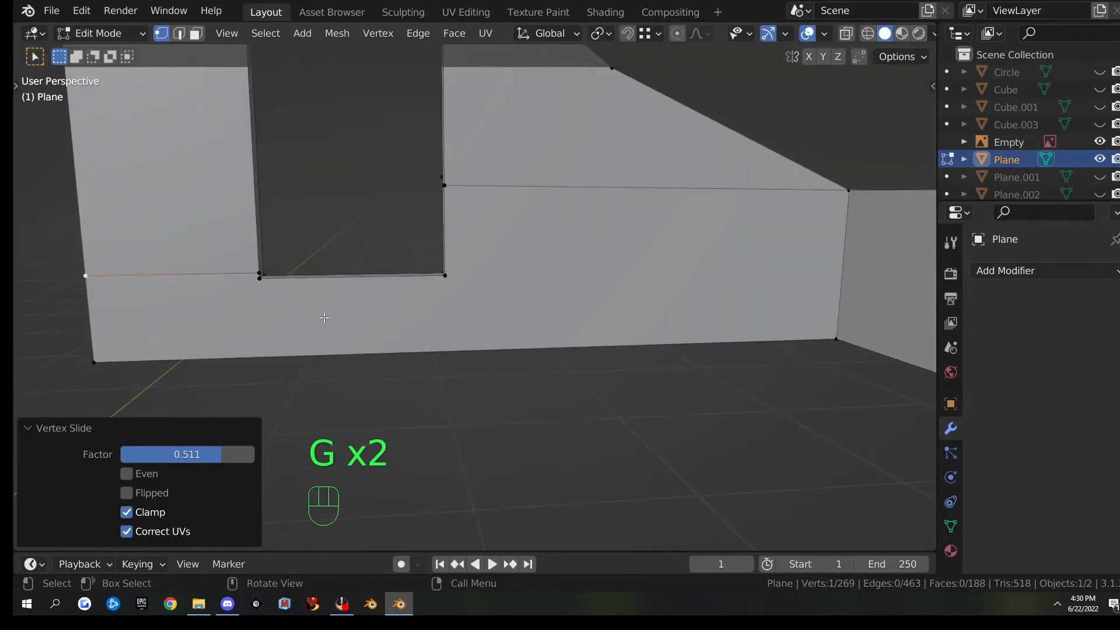
pyautogui.keyDown('shift'); pyautogui.moveTo(310, 275); pyautogui.dragTo(525, 258, button='middle'); pyautogui.keyUp('shift')
pyautogui.scroll(2, 435, 270)
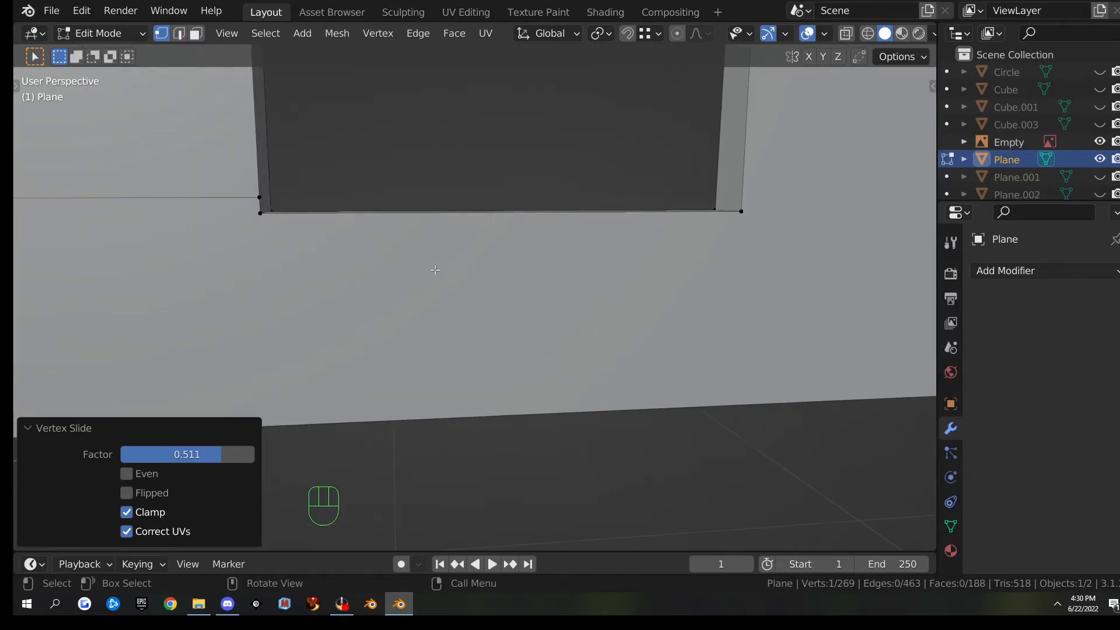
pyautogui.click(238, 196)
pyautogui.press('g')
pyautogui.press('g')
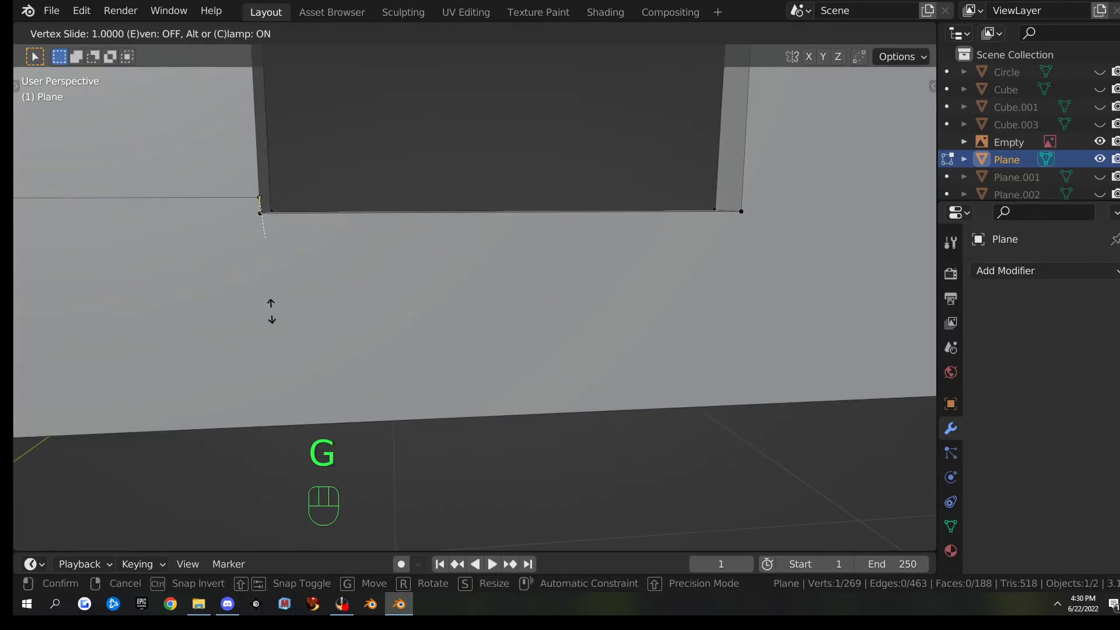
pyautogui.click(271, 311)
pyautogui.click(252, 195)
pyautogui.press('g')
pyautogui.press('g')
pyautogui.click(246, 264)
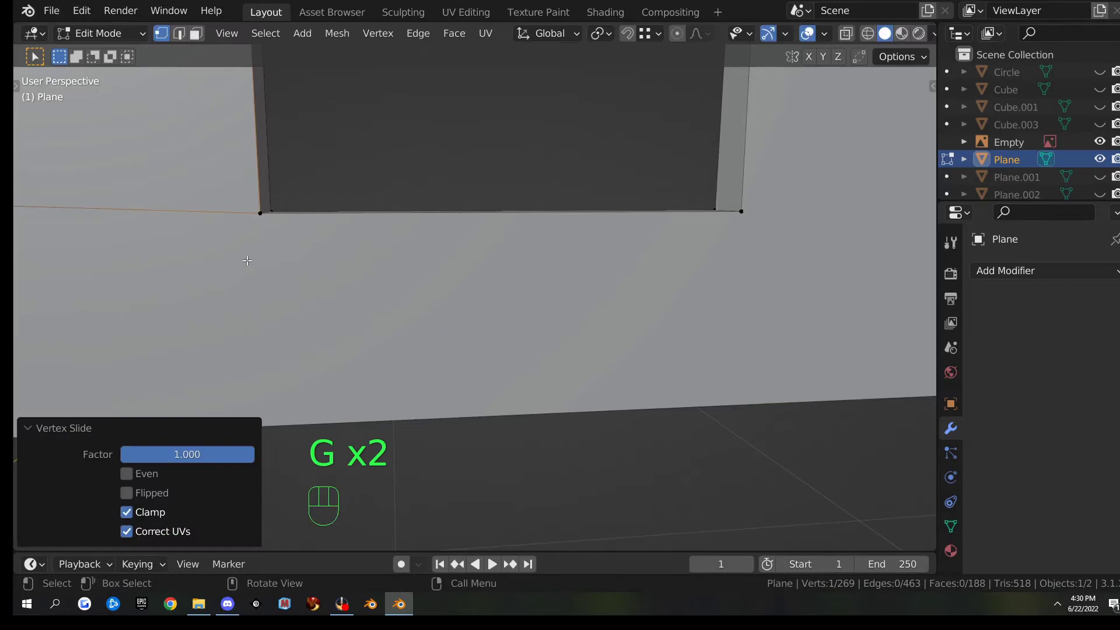
# - Slide the inner doorway jamb vertex down by about 0.08 to level its edge with the window sill
pyautogui.scroll(-4, 268, 238)
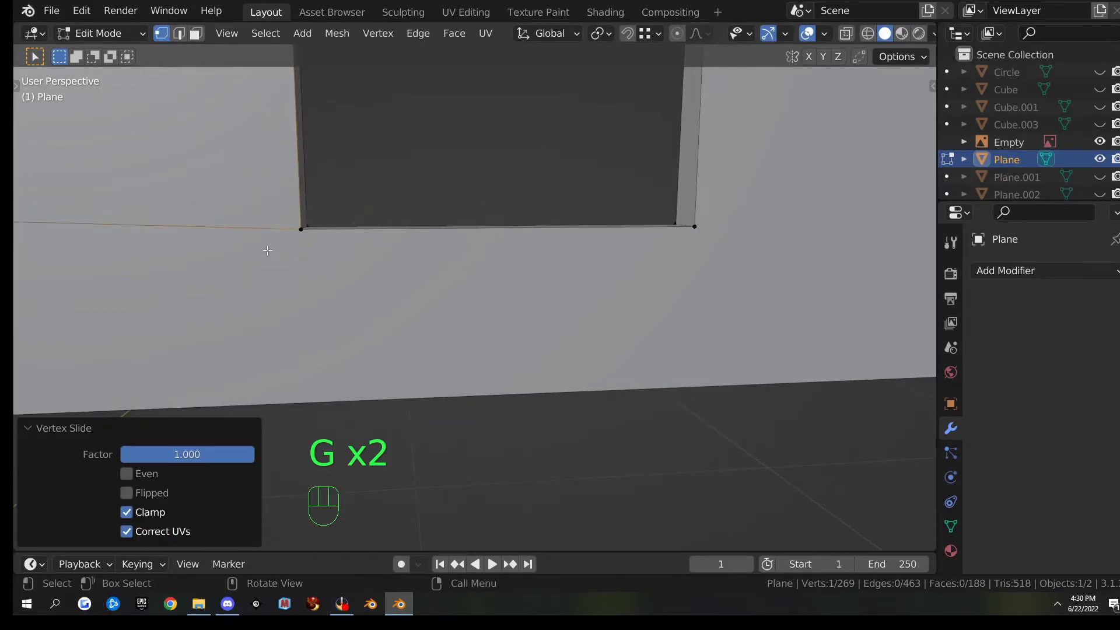
pyautogui.moveTo(268, 251); pyautogui.dragTo(117, 238, button='middle')
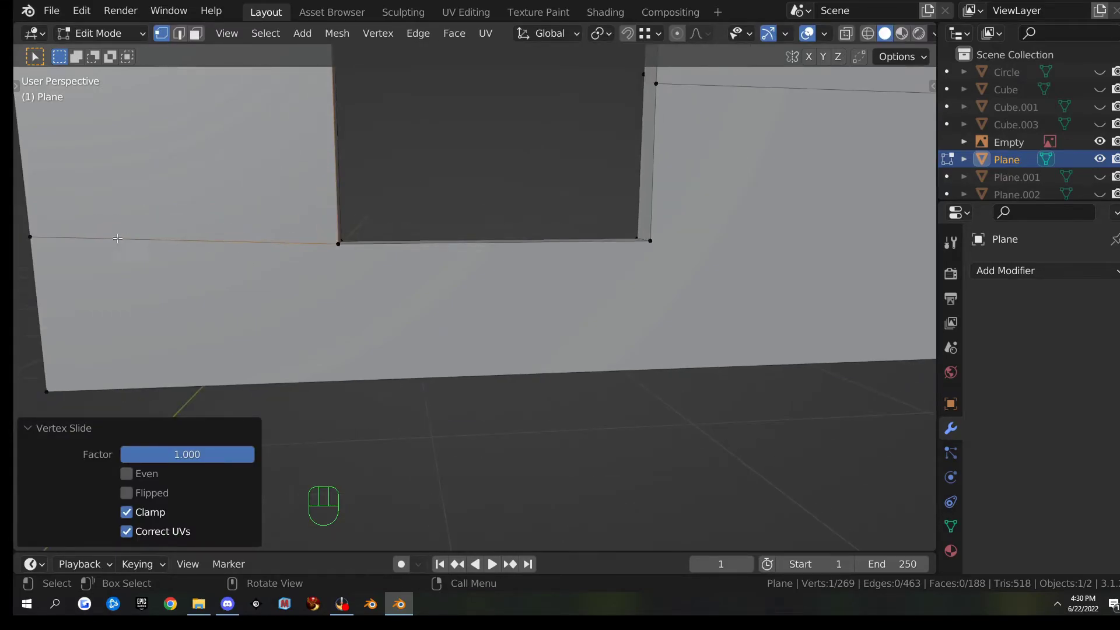
pyautogui.click(46, 242)
pyautogui.press('g')
pyautogui.press('g')
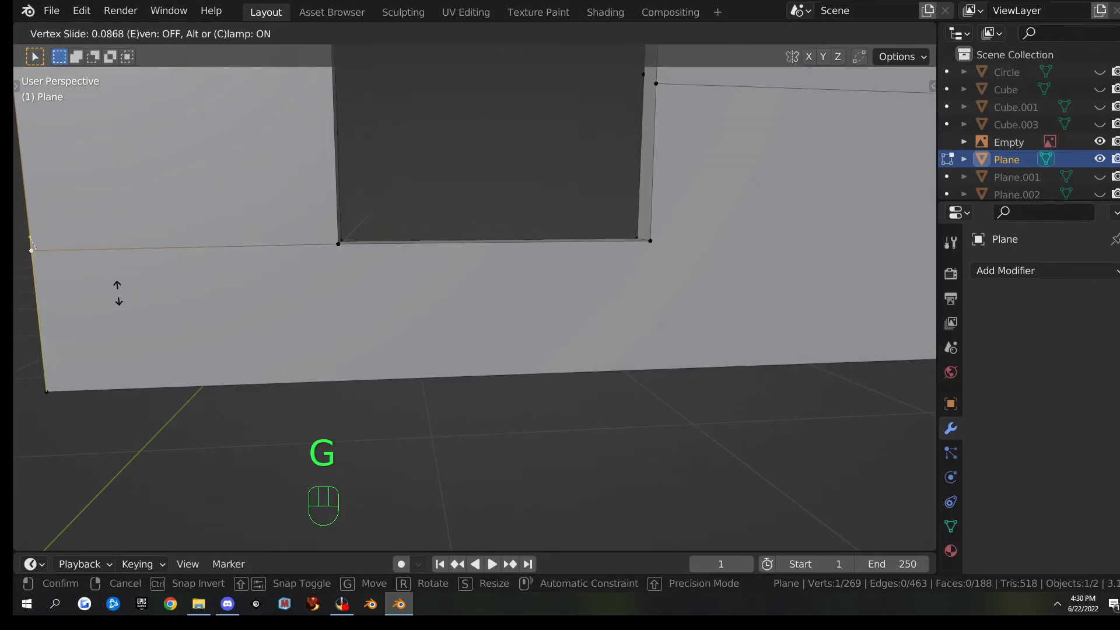
pyautogui.click(117, 293)
# - Slide the wall-line vertex on the window's inner eaves-side edge down to the bottom corner
pyautogui.moveTo(285, 289); pyautogui.dragTo(330, 280, button='middle')
pyautogui.scroll(-2, 657, 207)
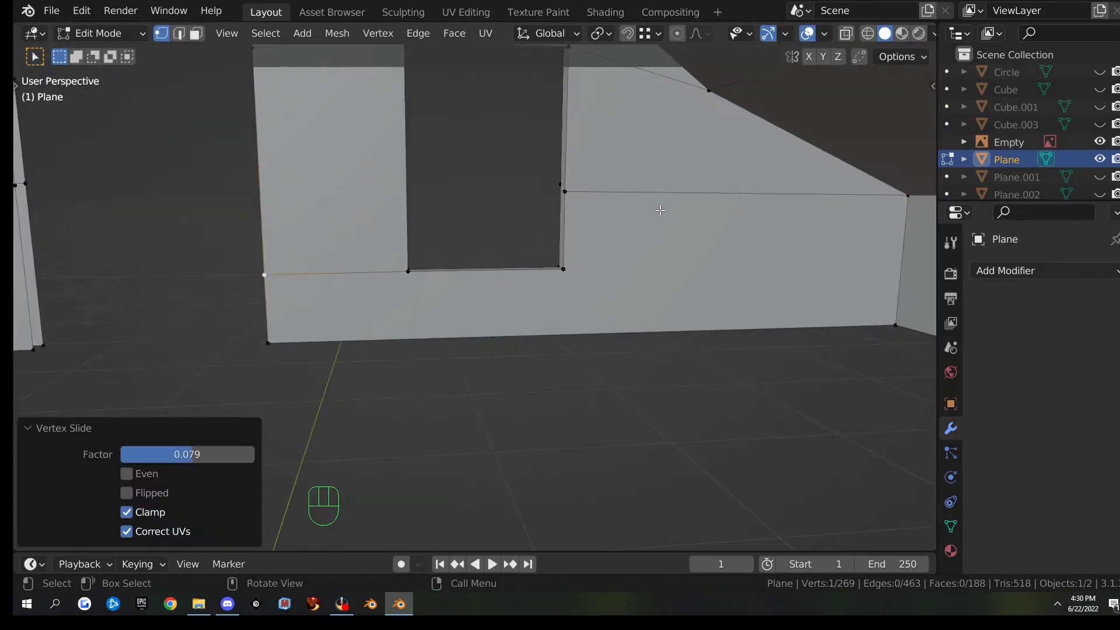
pyautogui.click(566, 192)
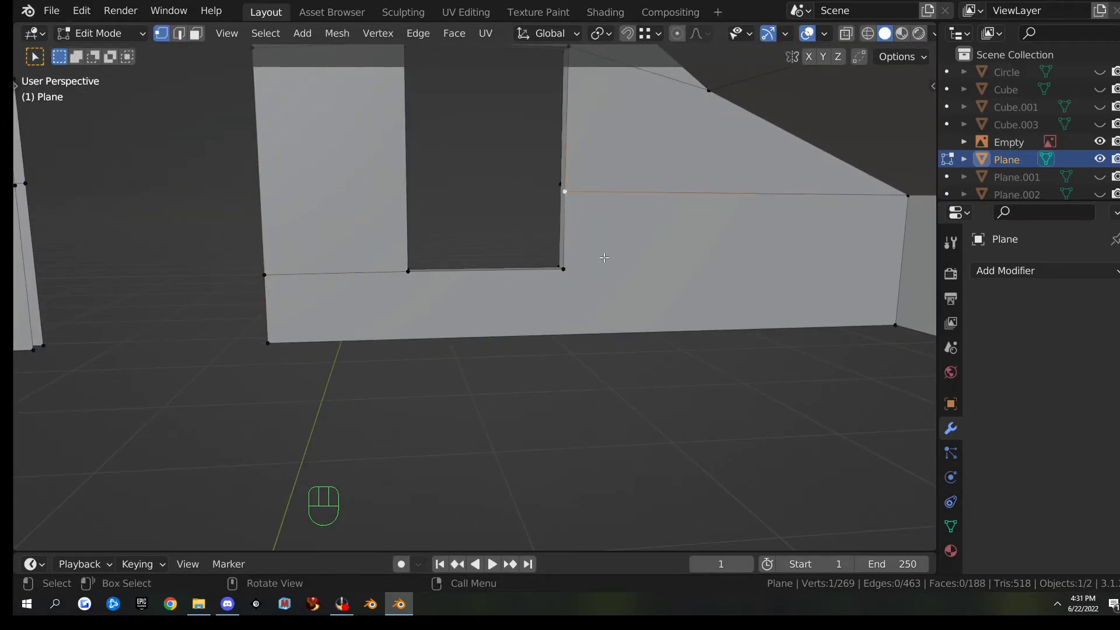
pyautogui.press('g')
pyautogui.press('g')
pyautogui.click(598, 353)
# - On the wall's outer face, slide the window's eaves-side vertex down to the bottom corner
pyautogui.moveTo(563, 196); pyautogui.dragTo(422, 180, button='middle')
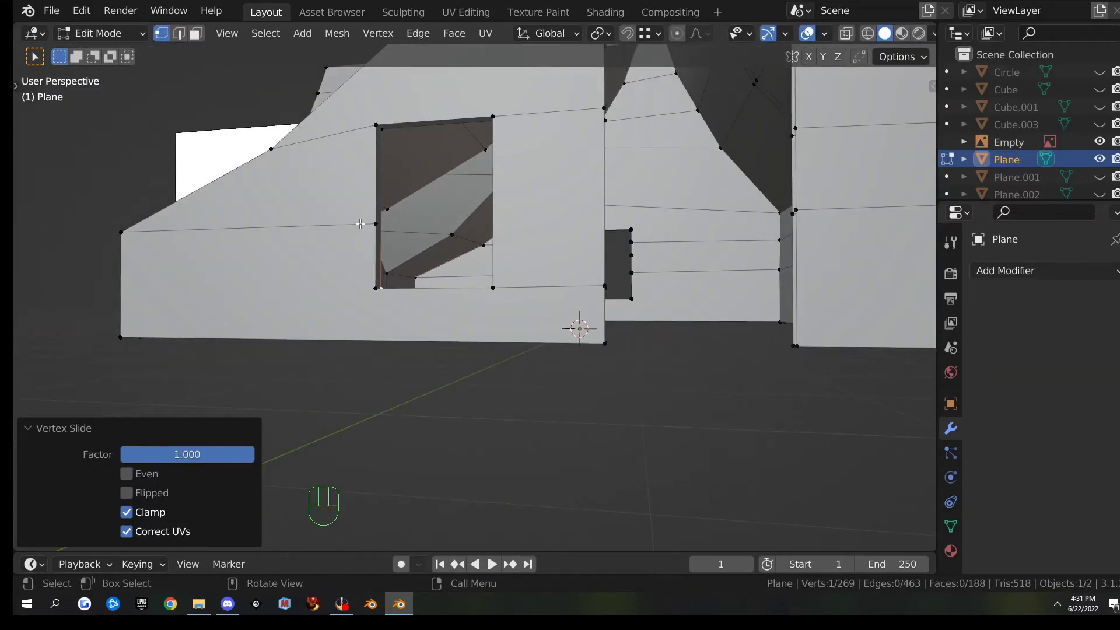
pyautogui.press('g')
pyautogui.press('g')
pyautogui.click(378, 357)
pyautogui.moveTo(377, 357); pyautogui.dragTo(383, 212, button='middle')
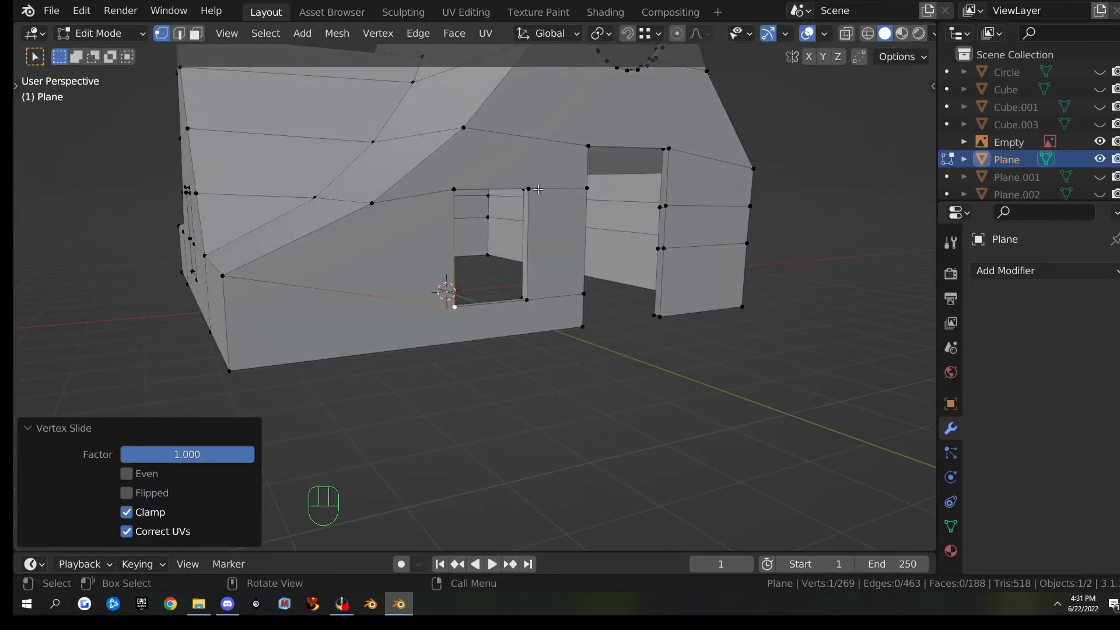
# - Select the whole wall mesh and merge its vertices by distance at 0.0001 m
pyautogui.moveTo(660, 313); pyautogui.dragTo(600, 306, button='middle')
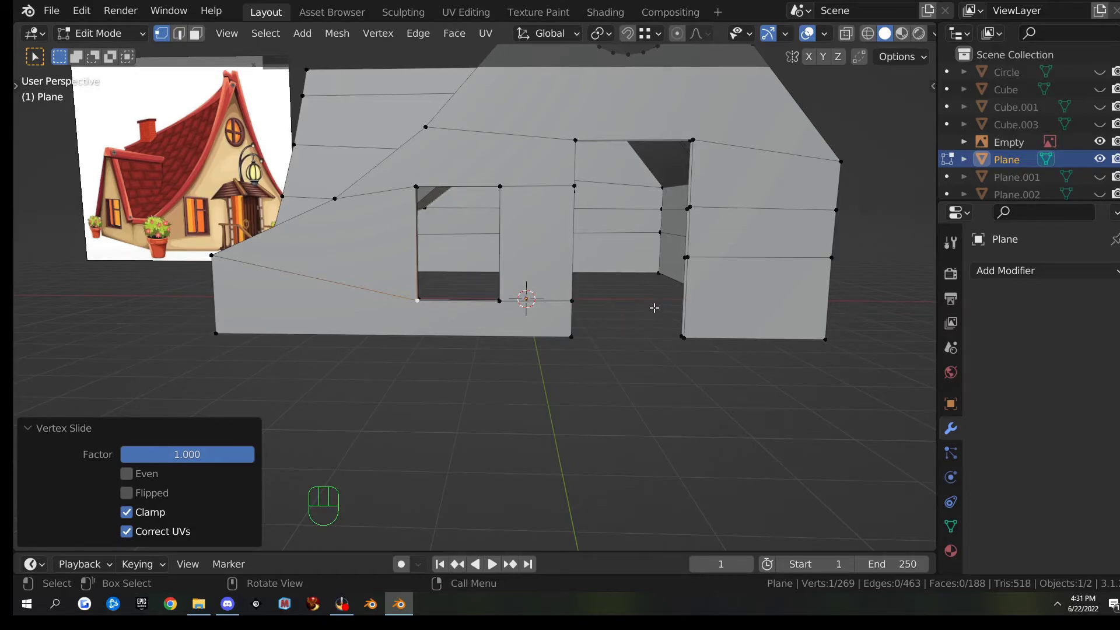
pyautogui.press('a')
pyautogui.press('m')
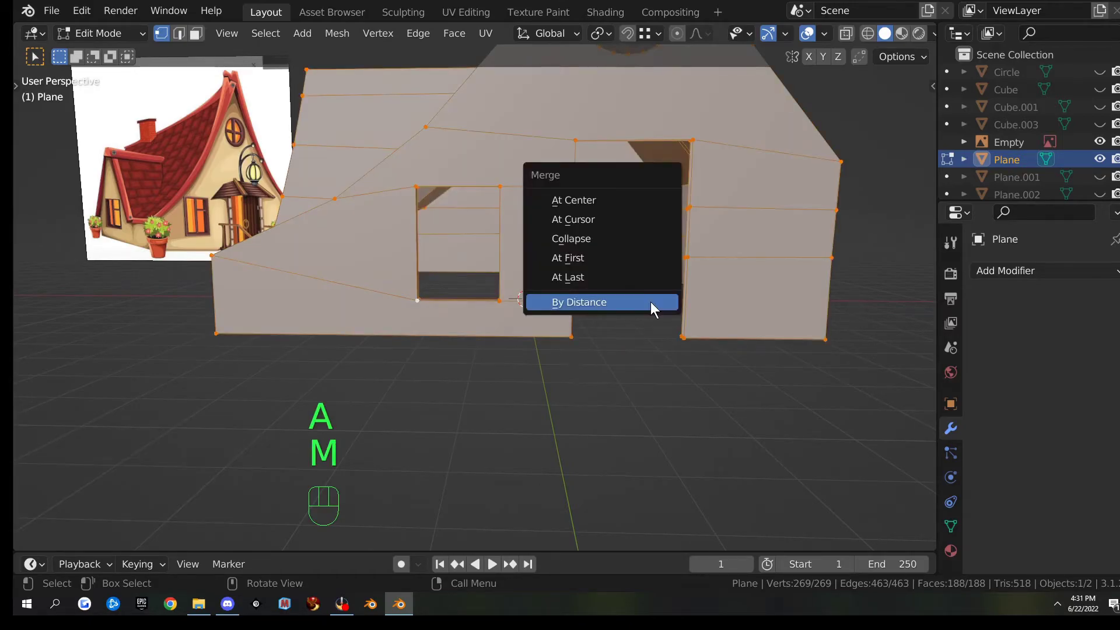
pyautogui.click(650, 302)
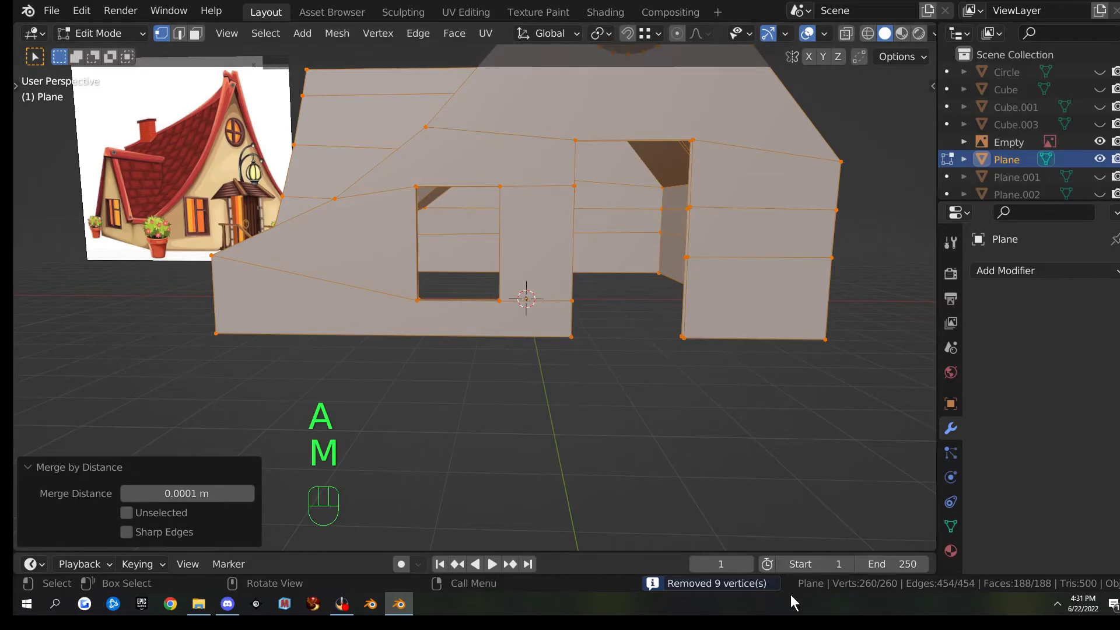
# - On the round gable window's outer rim, slide the stray wall-line vertex on the chimney side up to the adjacent rim corner
pyautogui.moveTo(704, 565); pyautogui.dragTo(679, 306, button='middle')
pyautogui.scroll(5, 679, 306)
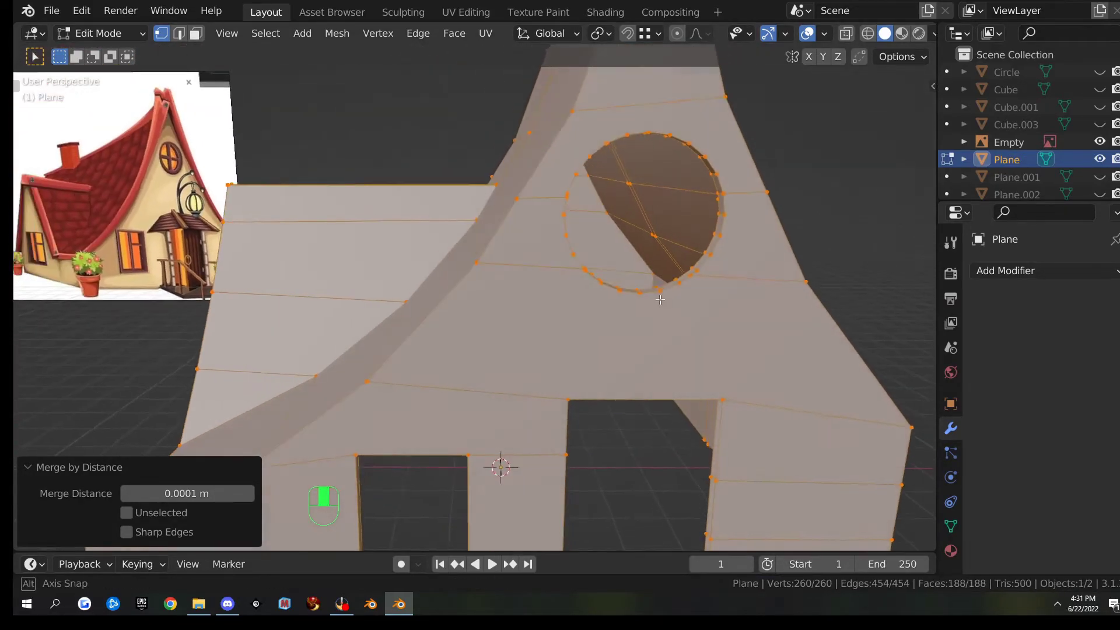
pyautogui.scroll(3, 665, 185)
pyautogui.keyDown('shift'); pyautogui.moveTo(665, 186); pyautogui.dragTo(583, 292, button='middle'); pyautogui.keyUp('shift')
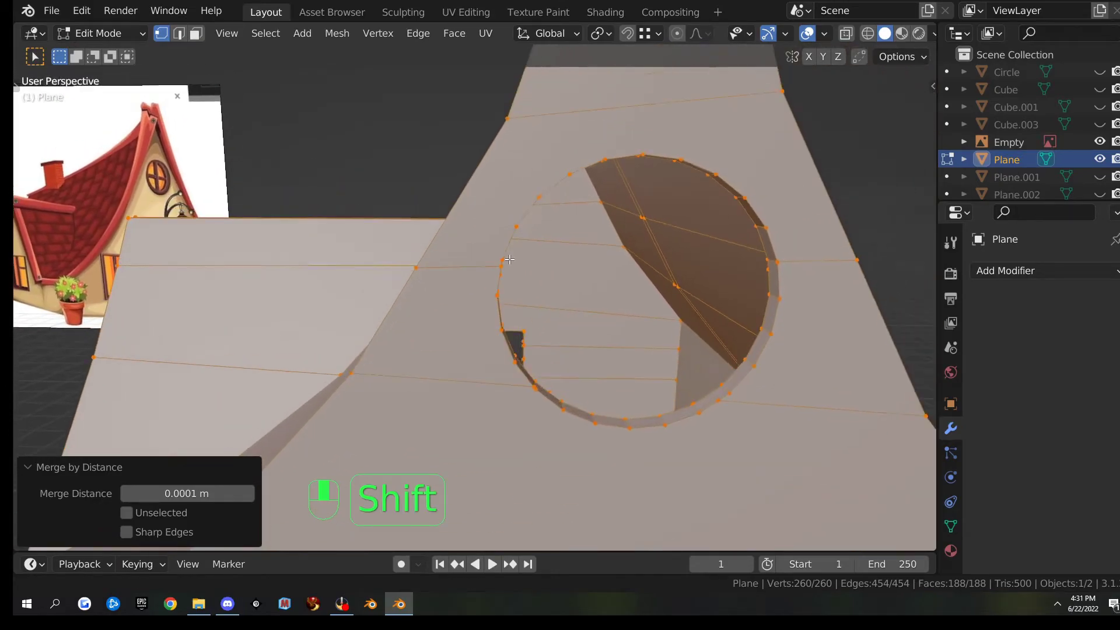
pyautogui.scroll(3, 510, 264)
pyautogui.click(526, 236)
pyautogui.press('KP_Decimal')
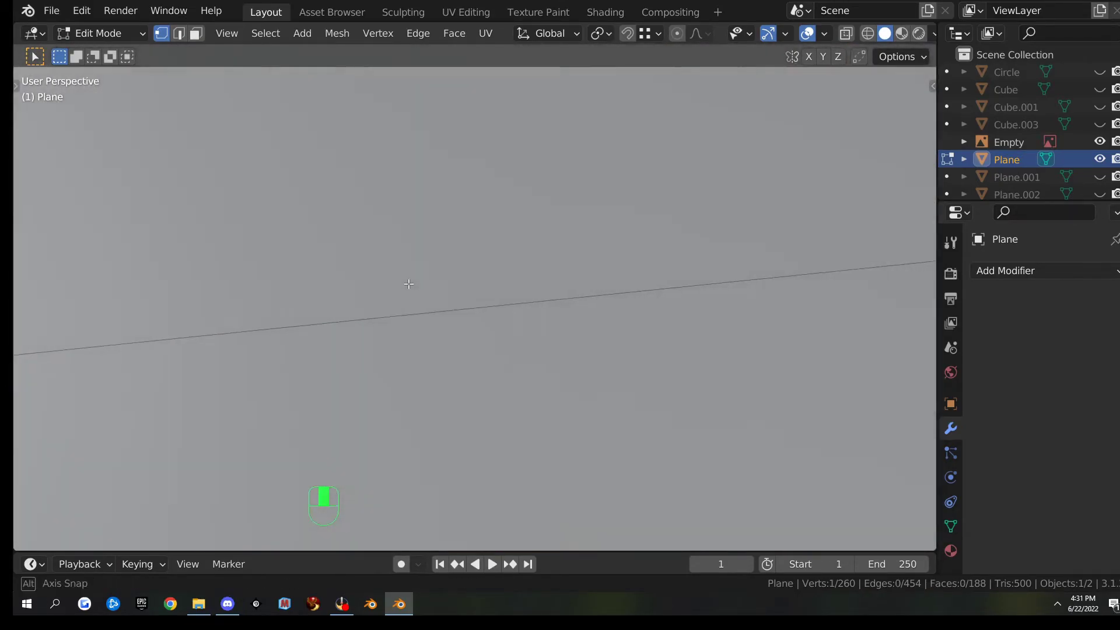
pyautogui.scroll(-3, 481, 275)
pyautogui.press('KP_Decimal')
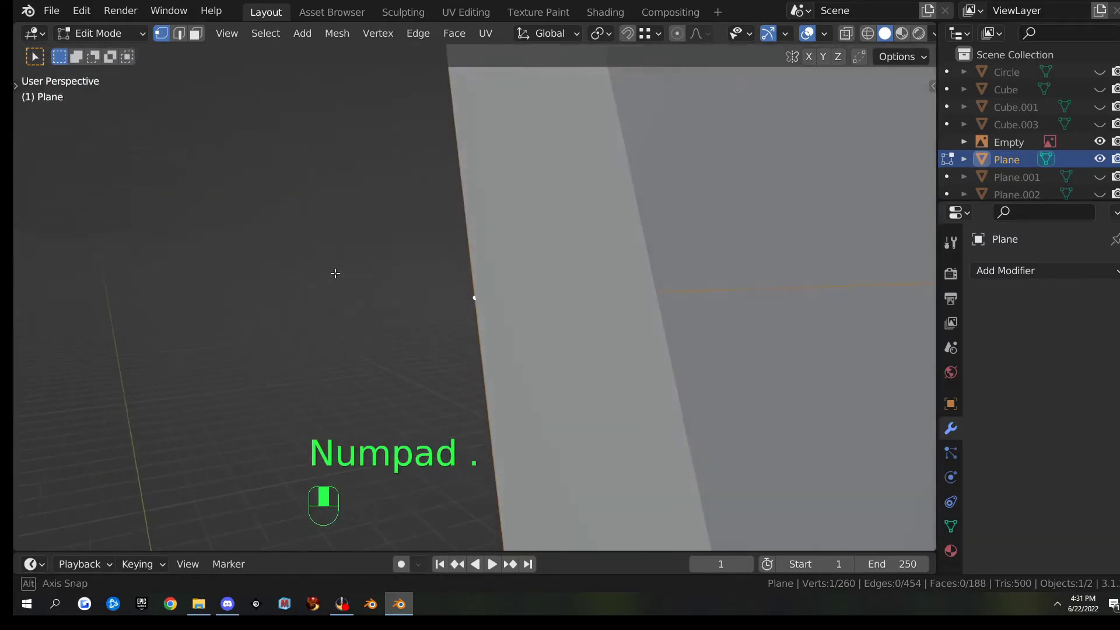
pyautogui.scroll(-5, 377, 279)
pyautogui.moveTo(440, 276); pyautogui.dragTo(568, 314, button='middle')
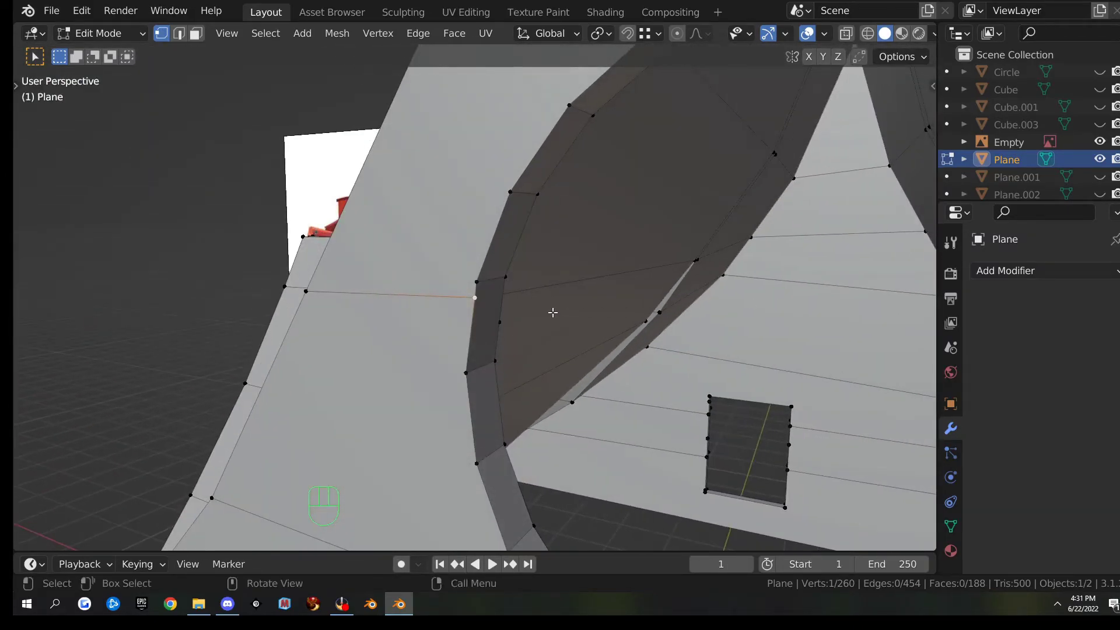
pyautogui.press('g')
pyautogui.press('g')
pyautogui.click(490, 258)
# - Slide the matching stray vertex on the round window's inner rim up to the adjacent rim corner
pyautogui.moveTo(490, 258); pyautogui.dragTo(372, 298, button='middle')
pyautogui.press('g')
pyautogui.press('g')
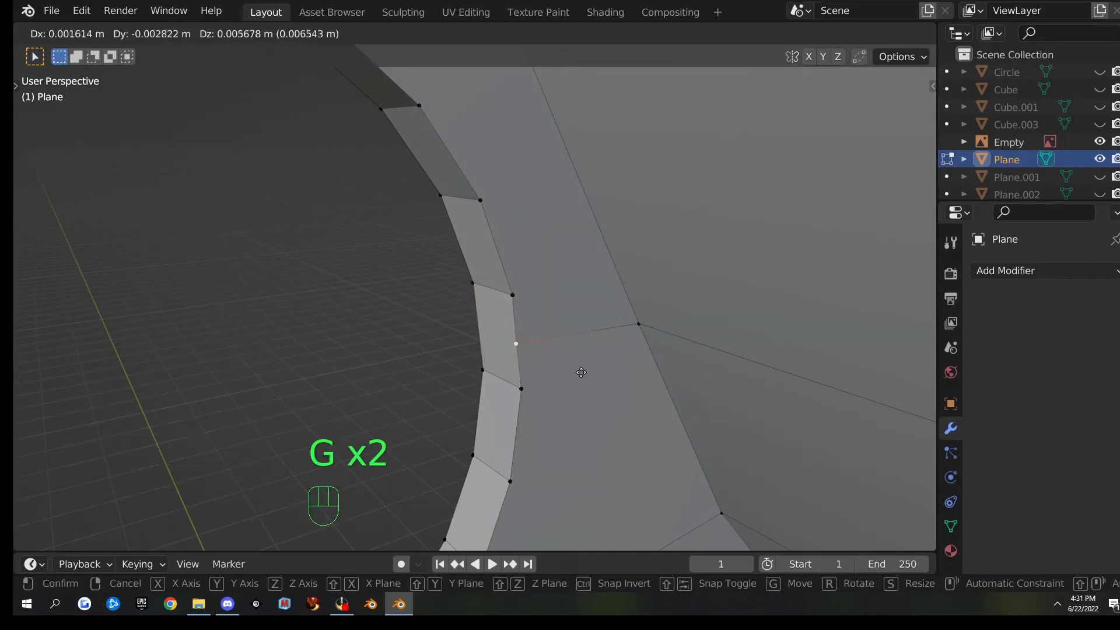
pyautogui.click(584, 295)
# - On the round window's opposite side, slide the outer and inner stray wall-line vertices onto their adjacent rim corners
pyautogui.moveTo(554, 355); pyautogui.dragTo(553, 324, button='middle')
pyautogui.scroll(3, 764, 301)
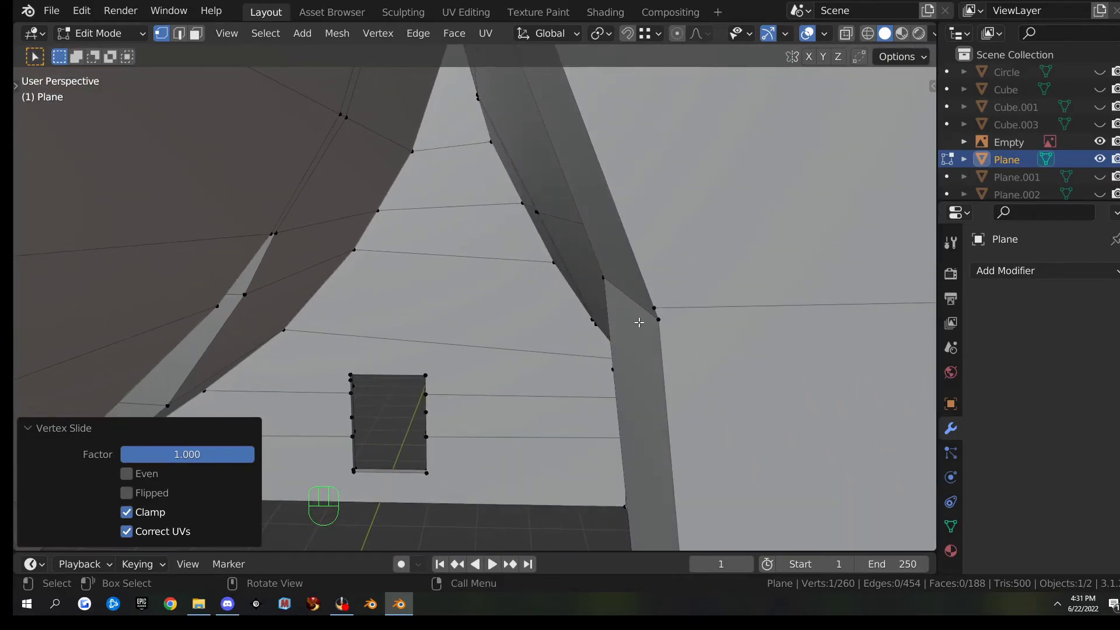
pyautogui.click(672, 305)
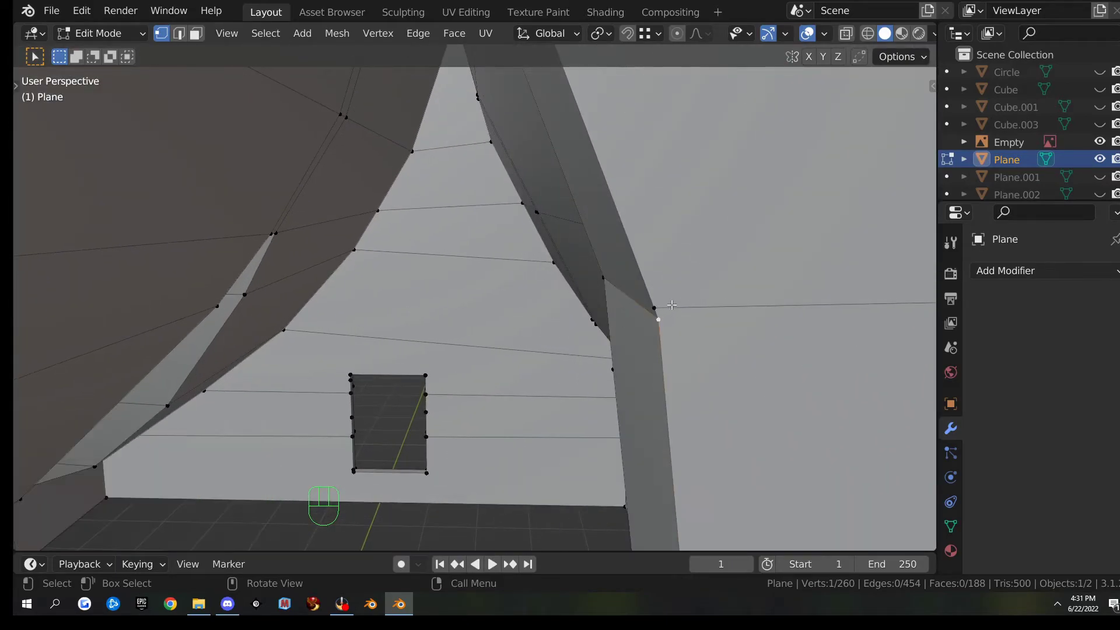
pyautogui.press('g')
pyautogui.press('g')
pyautogui.click(695, 370)
pyautogui.scroll(5, 690, 320)
pyautogui.moveTo(690, 321); pyautogui.dragTo(667, 327, button='middle')
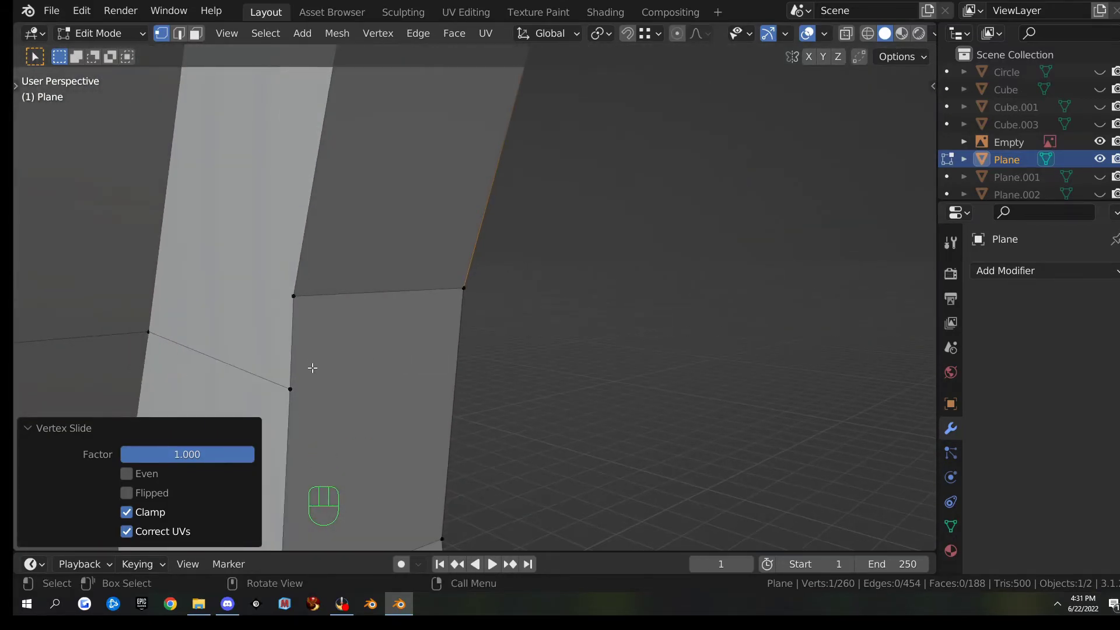
pyautogui.click(322, 387)
pyautogui.press('g')
pyautogui.press('g')
pyautogui.click(397, 220)
# - On the outer face of the opposite gable wall, slide the upper wall-line vertices on both window sides to the top corners
pyautogui.scroll(-6, 586, 272)
pyautogui.scroll(-1, 603, 290)
pyautogui.moveTo(604, 291); pyautogui.dragTo(589, 257, button='middle')
pyautogui.moveTo(589, 257); pyautogui.dragTo(597, 332, button='middle')
pyautogui.scroll(2, 555, 372)
pyautogui.scroll(2, 640, 348)
pyautogui.scroll(-2, 574, 248)
pyautogui.moveTo(574, 249); pyautogui.dragTo(618, 169, button='middle')
pyautogui.click(624, 166)
pyautogui.press('g')
pyautogui.press('g')
pyautogui.click(655, 185)
pyautogui.click(209, 174)
pyautogui.press('g')
pyautogui.press('g')
pyautogui.click(210, 117)
# - On that gable wall's inner face, slide the upper wall-line vertices on both window sides to the top corners
pyautogui.moveTo(210, 117); pyautogui.dragTo(322, 193, button='middle')
pyautogui.press('KP_Decimal')
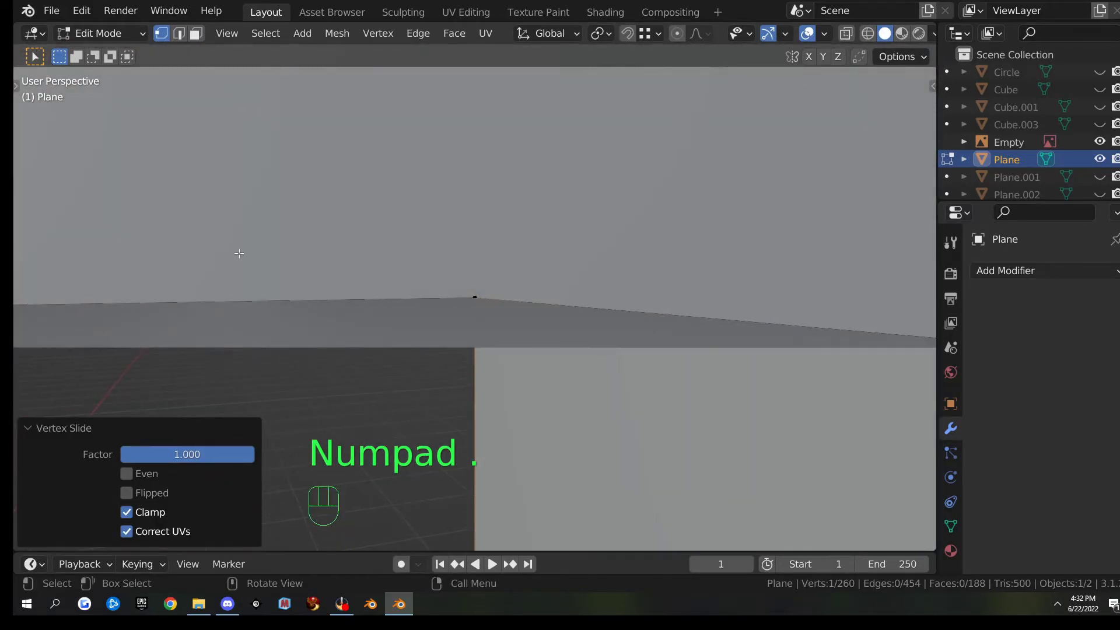
pyautogui.moveTo(239, 253); pyautogui.dragTo(365, 264, button='middle')
pyautogui.scroll(-3, 366, 269)
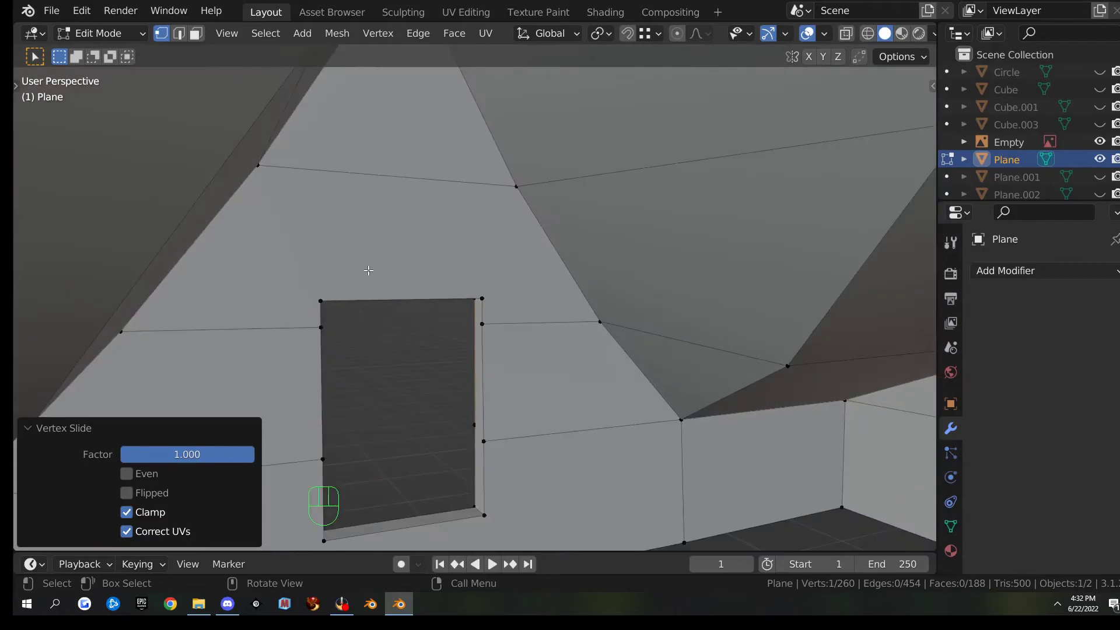
pyautogui.click(483, 322)
pyautogui.press('g')
pyautogui.press('g')
pyautogui.click(484, 306)
pyautogui.click(321, 327)
pyautogui.press('g')
pyautogui.press('g')
pyautogui.click(317, 293)
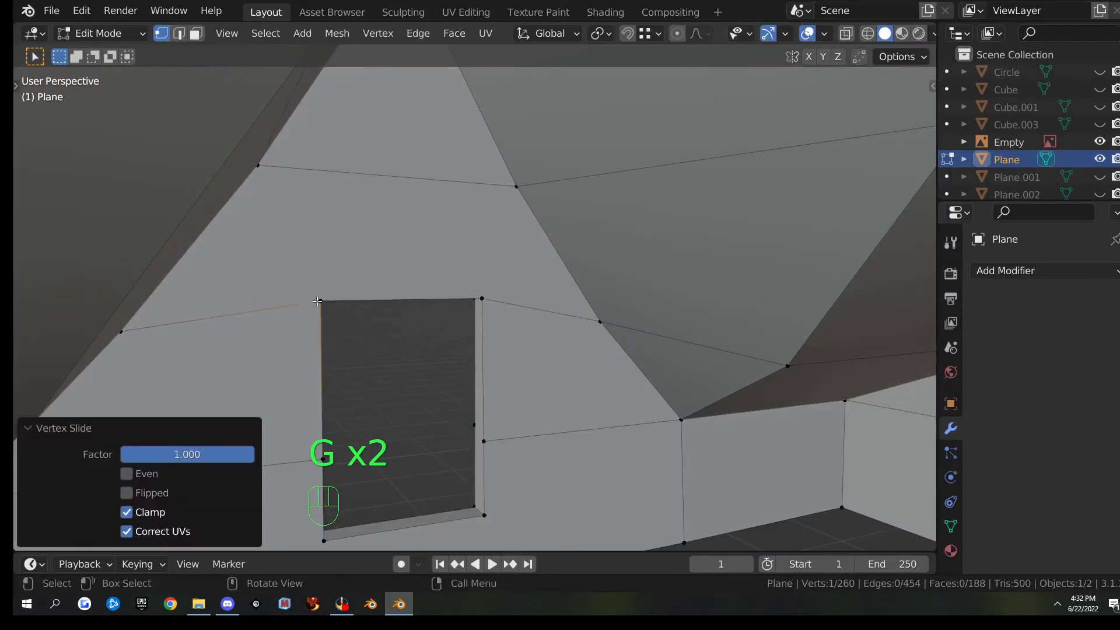
pyautogui.moveTo(317, 293); pyautogui.dragTo(315, 338, button='middle')
pyautogui.moveTo(455, 434); pyautogui.dragTo(493, 408, button='middle')
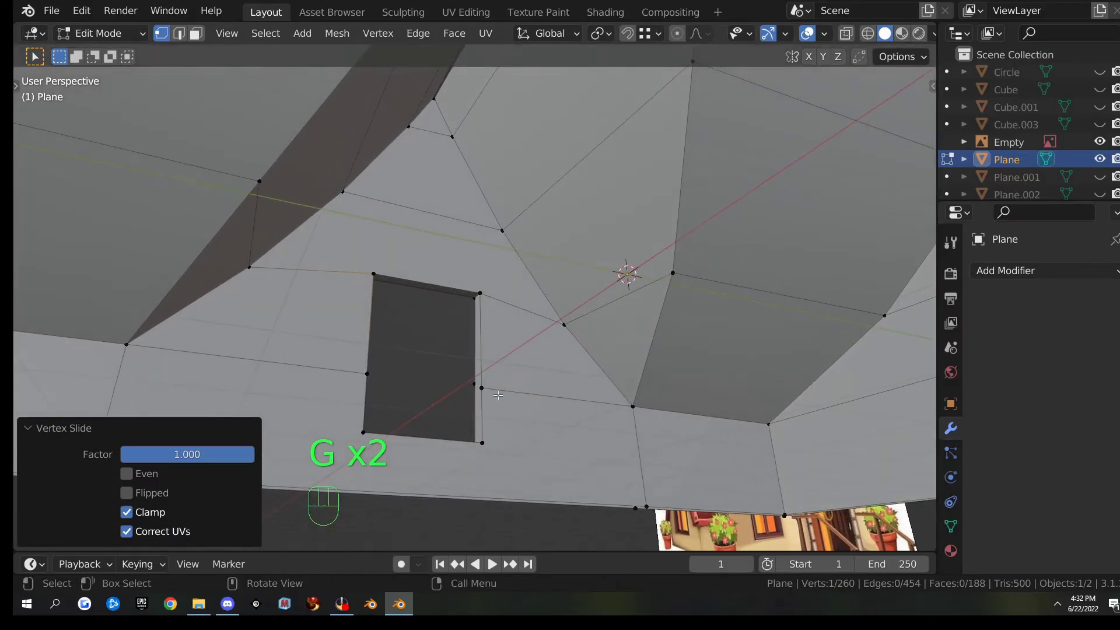
# - On the side gable wall's inner face, slide the lower wall-line vertices on both window sides down to the bottom corners
pyautogui.click(484, 439)
pyautogui.press('g')
pyautogui.press('g')
pyautogui.click(511, 483)
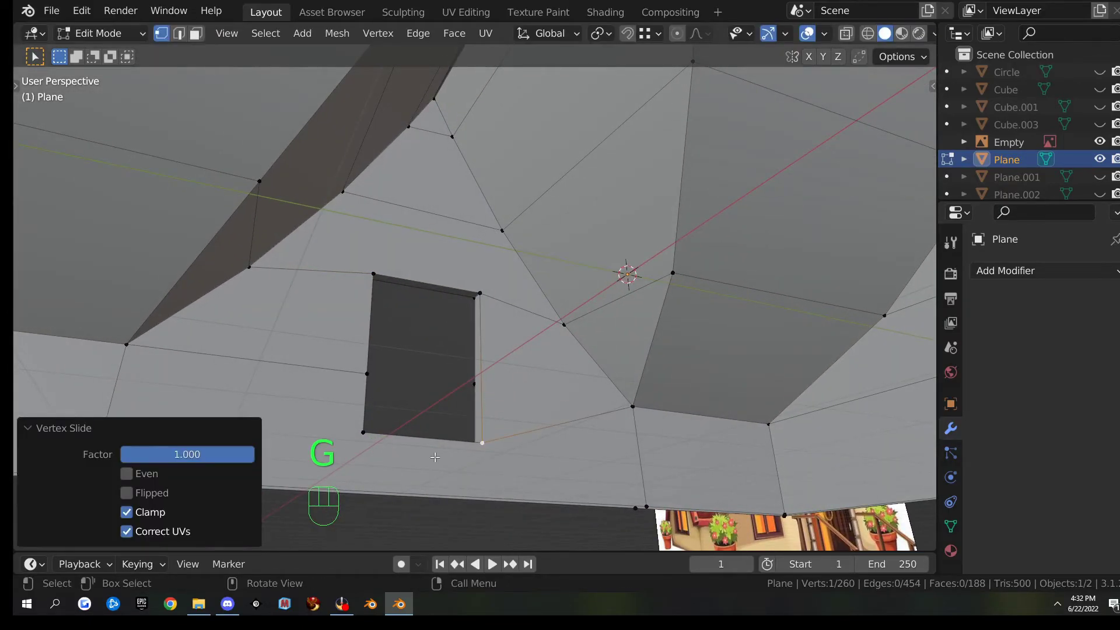
pyautogui.press('g')
pyautogui.press('g')
pyautogui.click(347, 380)
# - On the side gable wall's outer face, slide the lower wall-line vertices on both window sides down to the bottom corners
pyautogui.moveTo(347, 379); pyautogui.dragTo(486, 392, button='middle')
pyautogui.press('g')
pyautogui.press('g')
pyautogui.click(453, 482)
pyautogui.click(591, 447)
pyautogui.press('g')
pyautogui.press('g')
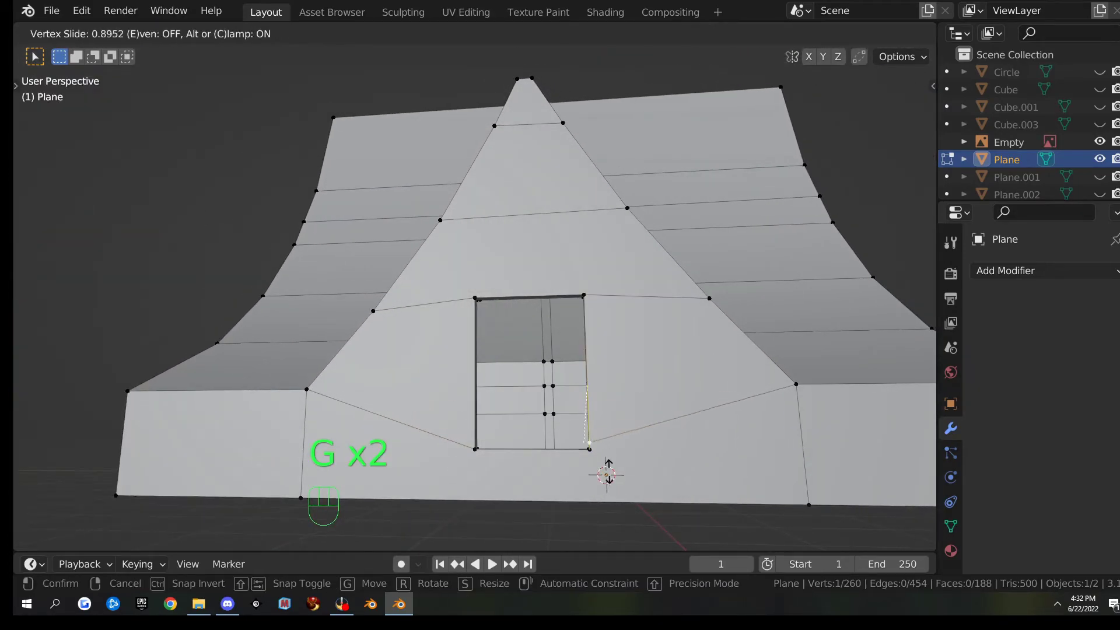
pyautogui.click(607, 474)
# - On the rear gable wall's outer face, slide the right-hand upper and lower wall-line vertices onto the window's corners
pyautogui.scroll(-3, 603, 467)
pyautogui.moveTo(603, 466); pyautogui.dragTo(561, 336, button='middle')
pyautogui.scroll(3, 561, 336)
pyautogui.click(610, 301)
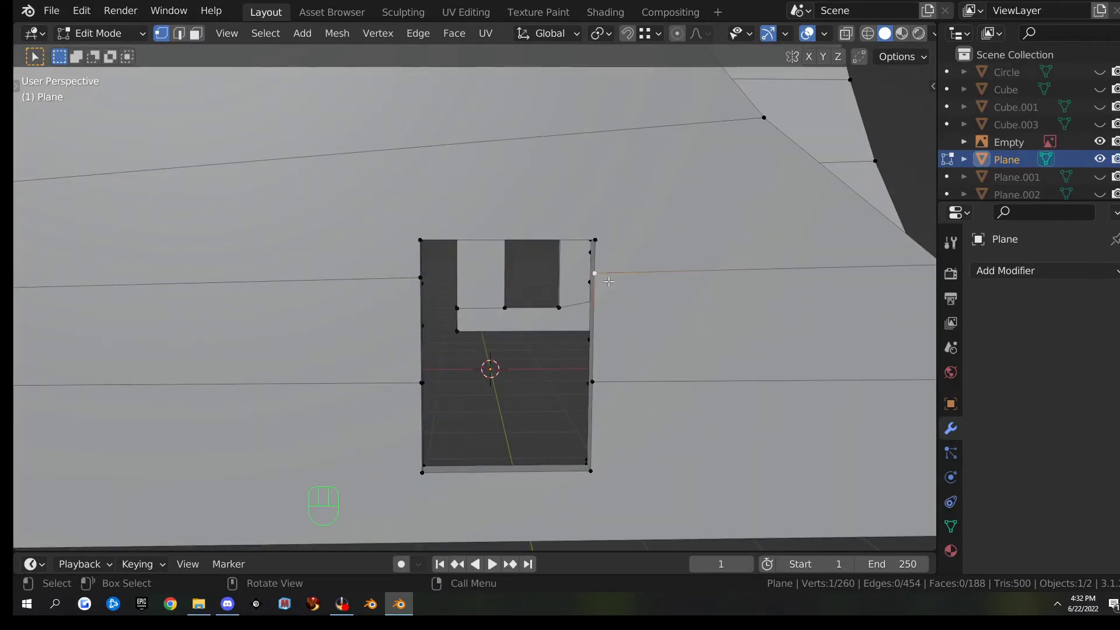
pyautogui.press('g')
pyautogui.press('g')
pyautogui.click(647, 281)
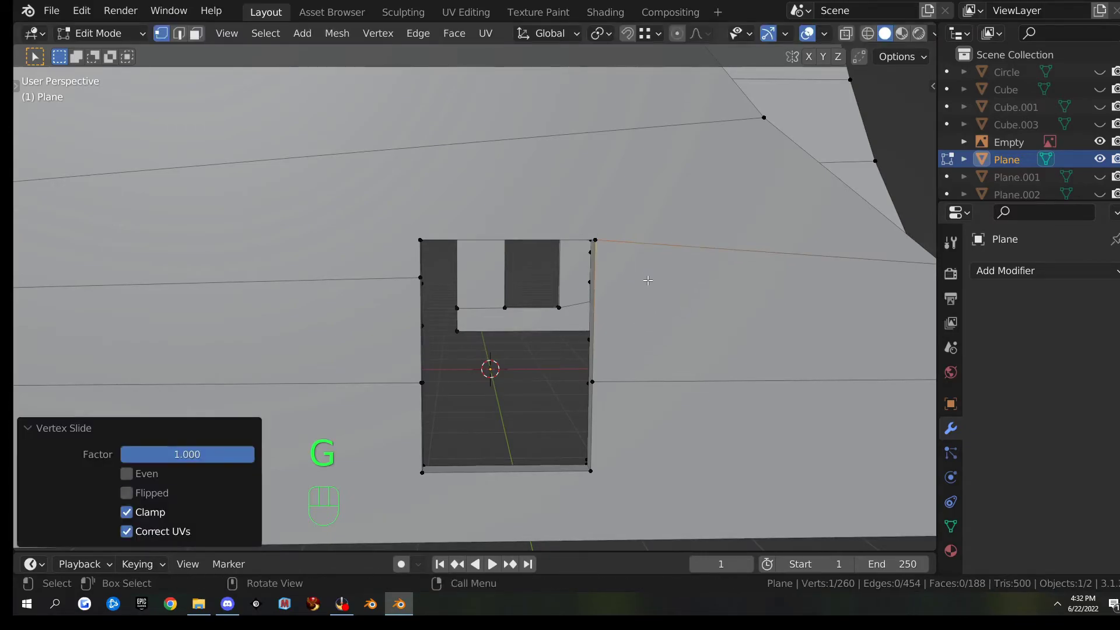
pyautogui.click(612, 384)
pyautogui.press('g')
pyautogui.press('g')
pyautogui.click(609, 497)
# - On the rear gable wall's outer face, slide the left-hand lower and upper wall-line vertices onto the window's corners
pyautogui.click(413, 381)
pyautogui.press('g')
pyautogui.press('g')
pyautogui.click(408, 472)
pyautogui.click(404, 278)
pyautogui.press('g')
pyautogui.press('g')
pyautogui.click(401, 221)
# - On the rear gable wall's inner face, slide the right-hand upper and lower wall-line vertices onto the window's corners
pyautogui.moveTo(319, 290); pyautogui.dragTo(576, 275, button='middle')
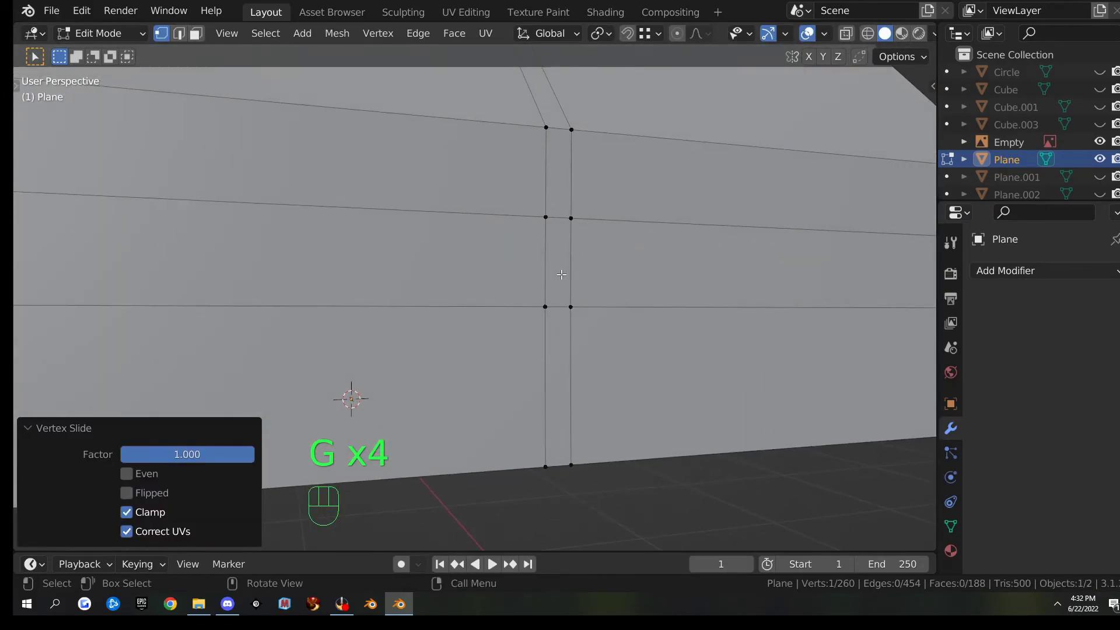
pyautogui.press('KP_Decimal')
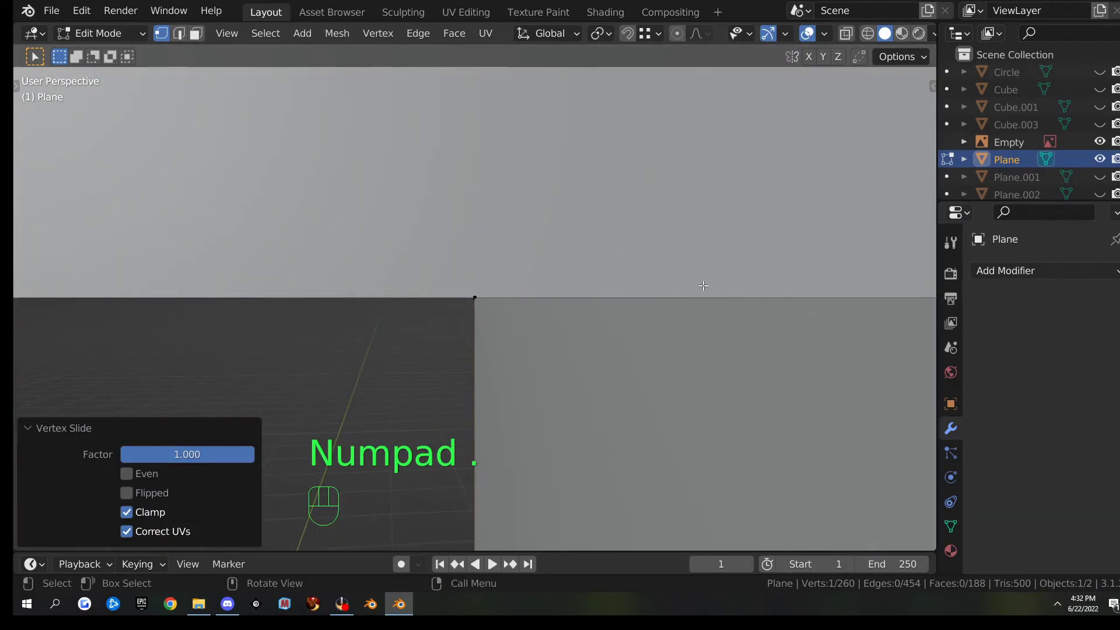
pyautogui.scroll(-6, 709, 283)
pyautogui.scroll(2, 608, 281)
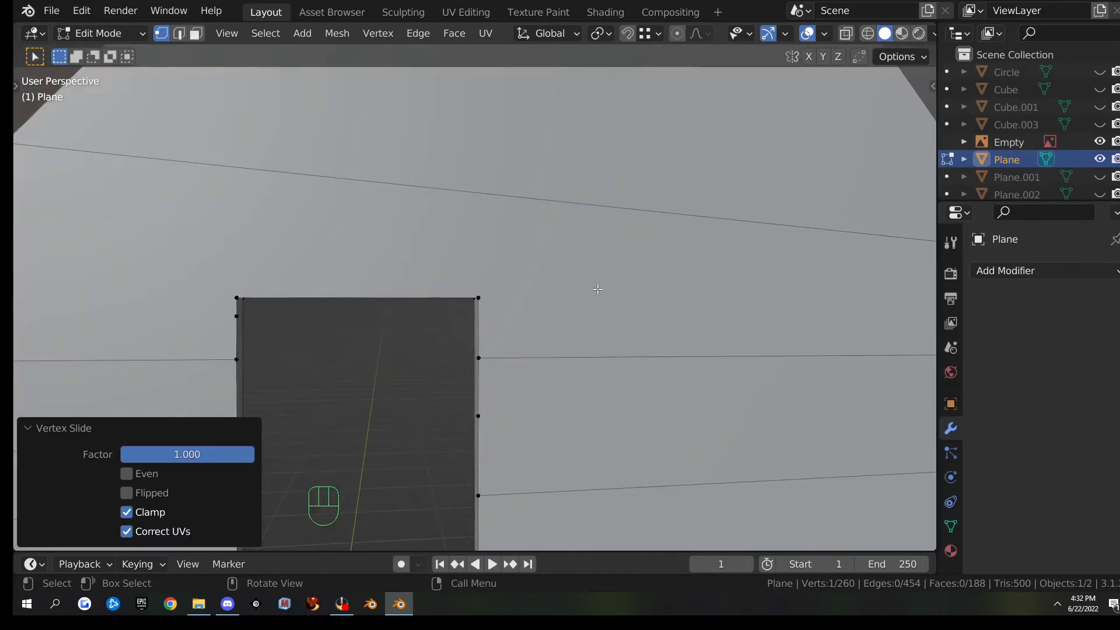
pyautogui.click(495, 357)
pyautogui.press('g')
pyautogui.press('g')
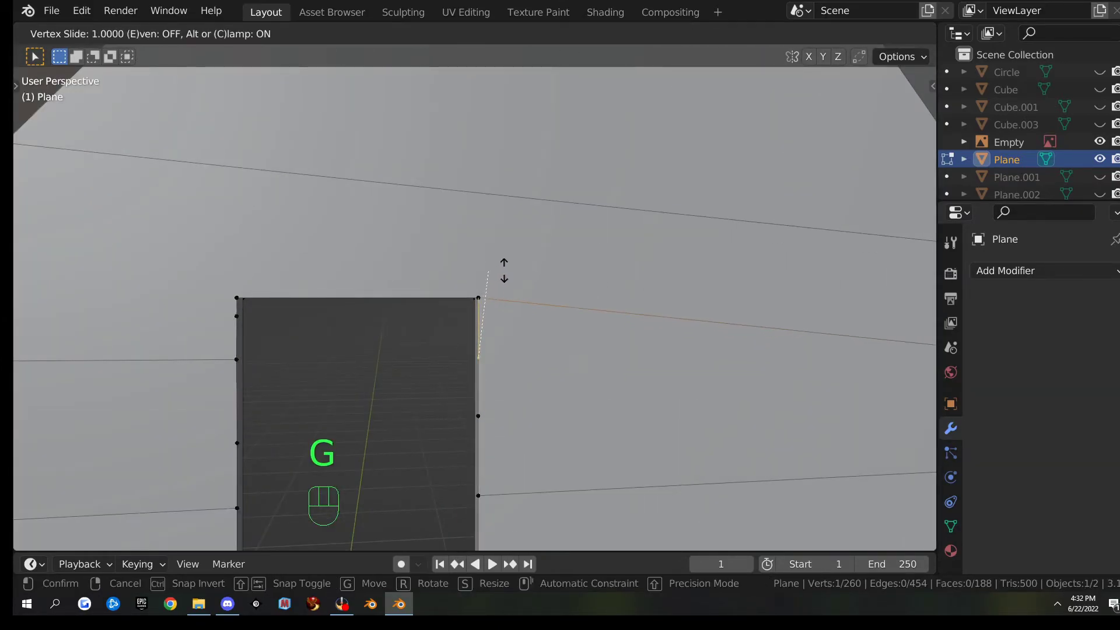
pyautogui.click(506, 278)
pyautogui.scroll(-3, 519, 473)
pyautogui.click(481, 421)
pyautogui.press('g')
pyautogui.press('g')
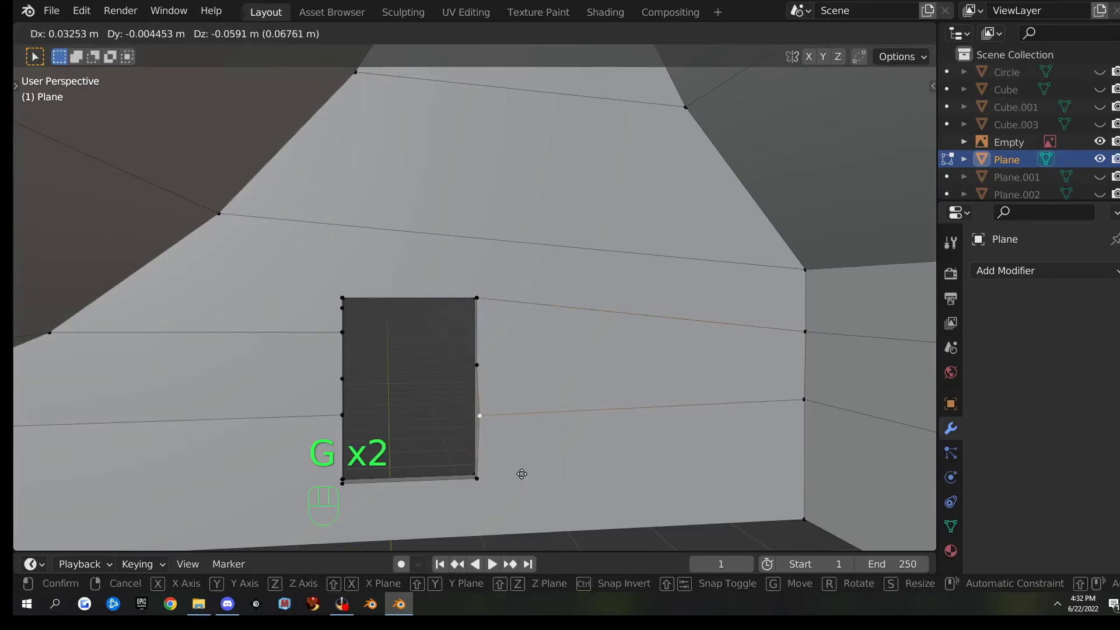
pyautogui.click(543, 2)
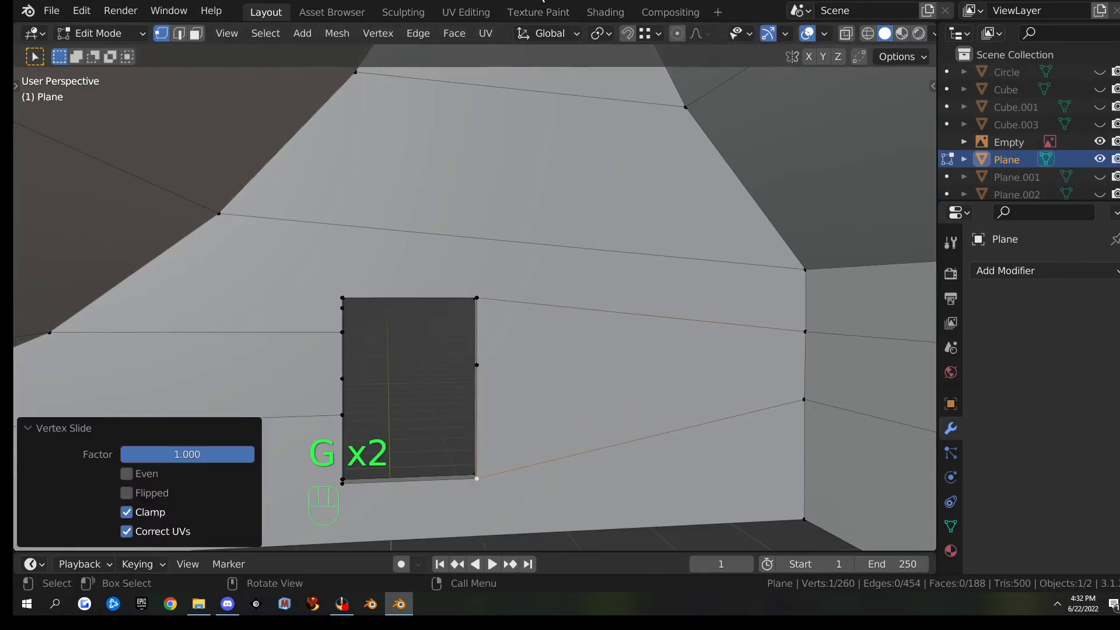
# - Dissolve the stray vertices without wall lines on both vertical edges of the rear window's inner rim
pyautogui.click(498, 369)
pyautogui.press('x')
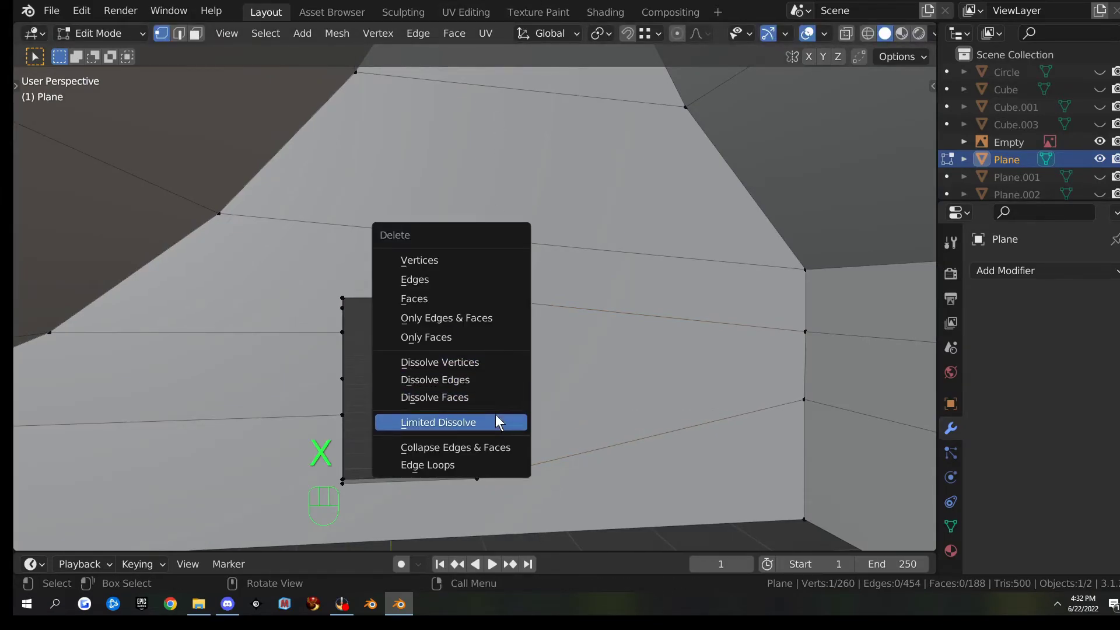
pyautogui.click(475, 360)
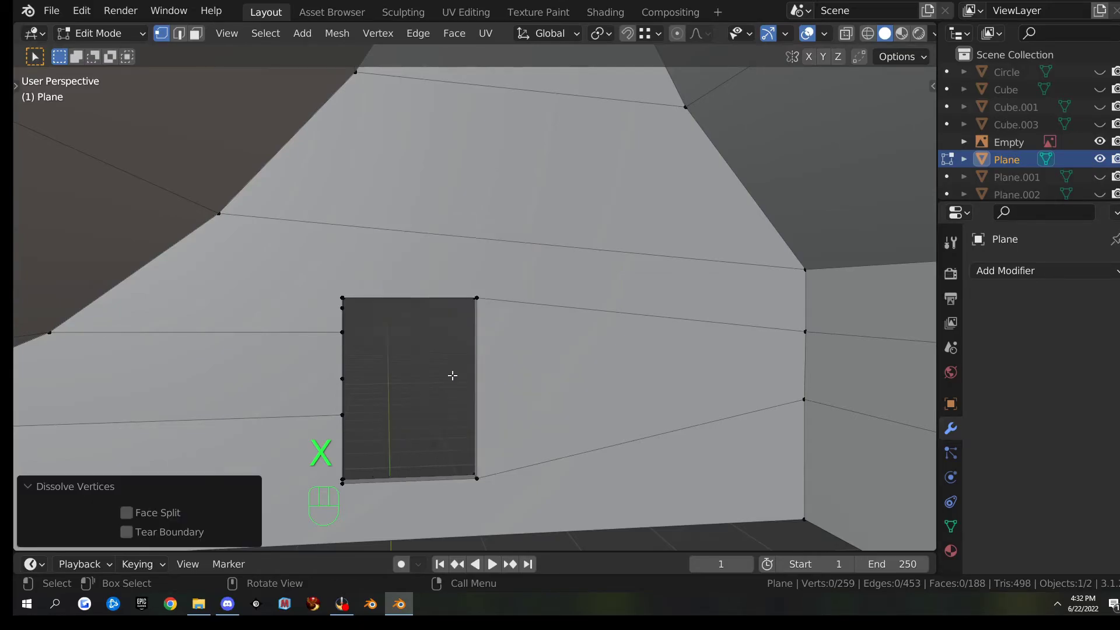
pyautogui.click(330, 375)
pyautogui.press('x')
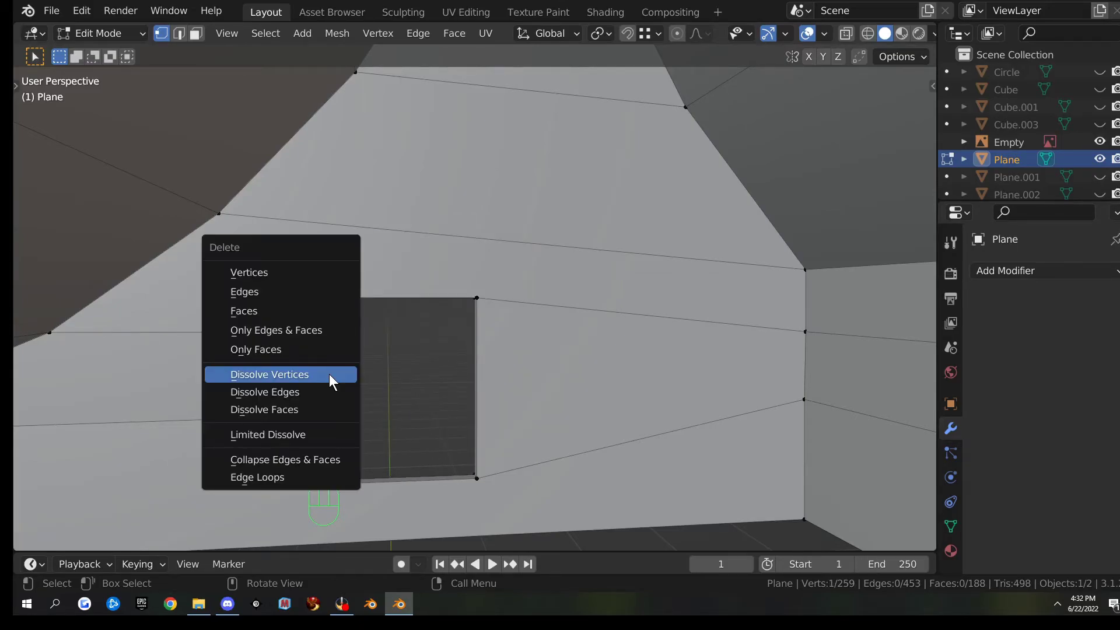
pyautogui.click(329, 373)
pyautogui.click(341, 332)
pyautogui.press('x')
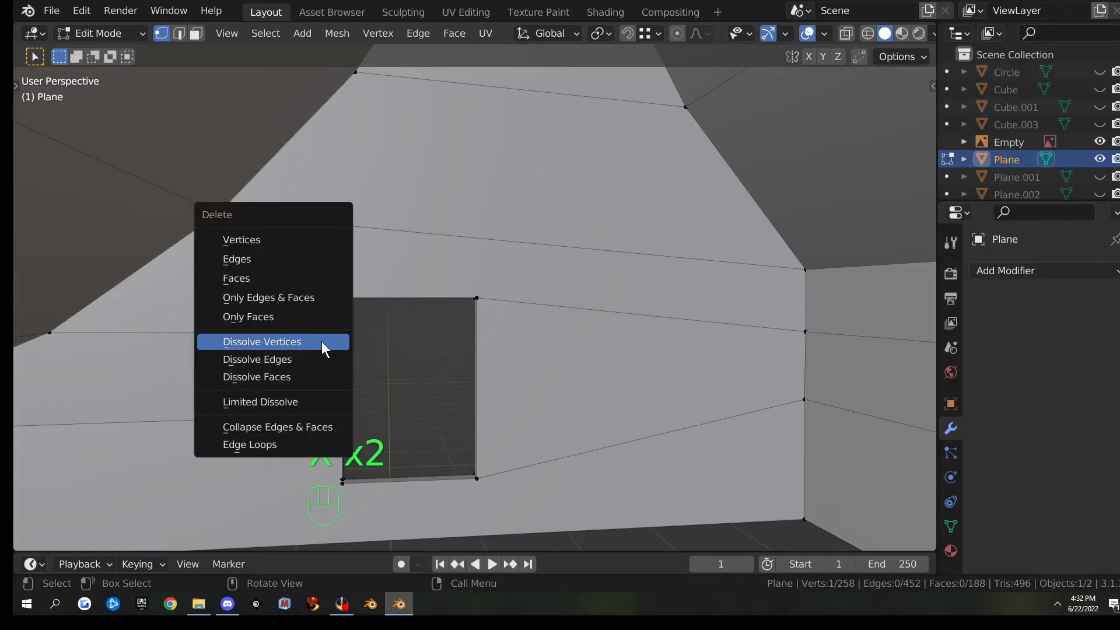
pyautogui.click(321, 341)
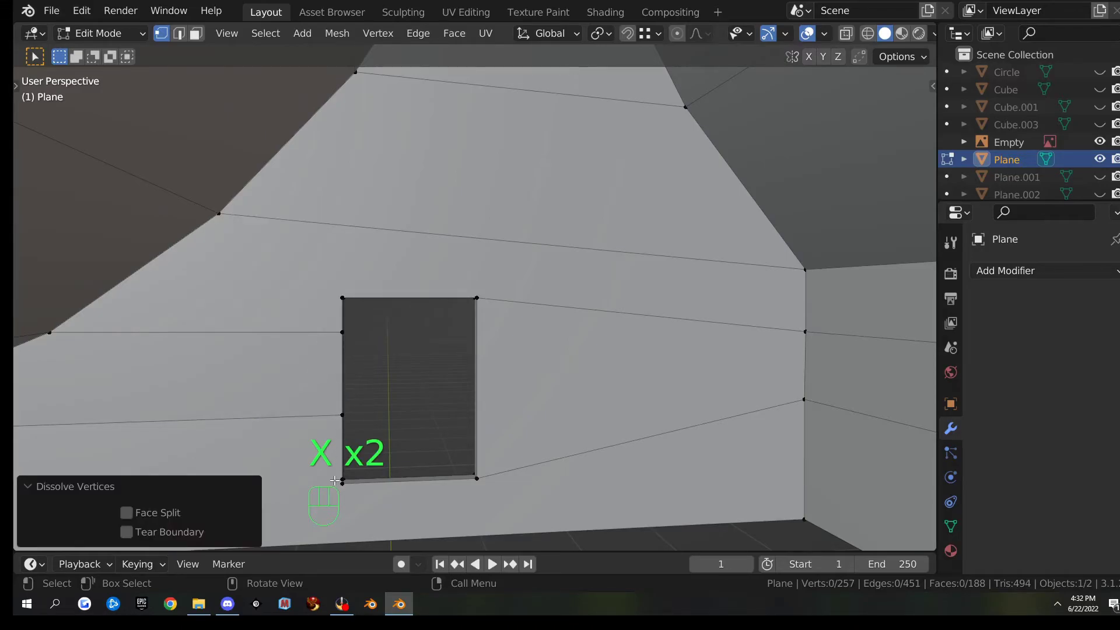
# - Dissolve the extra vertex just above the lower left corner of the rear window's inner rim
pyautogui.moveTo(334, 480); pyautogui.dragTo(290, 432, button='middle')
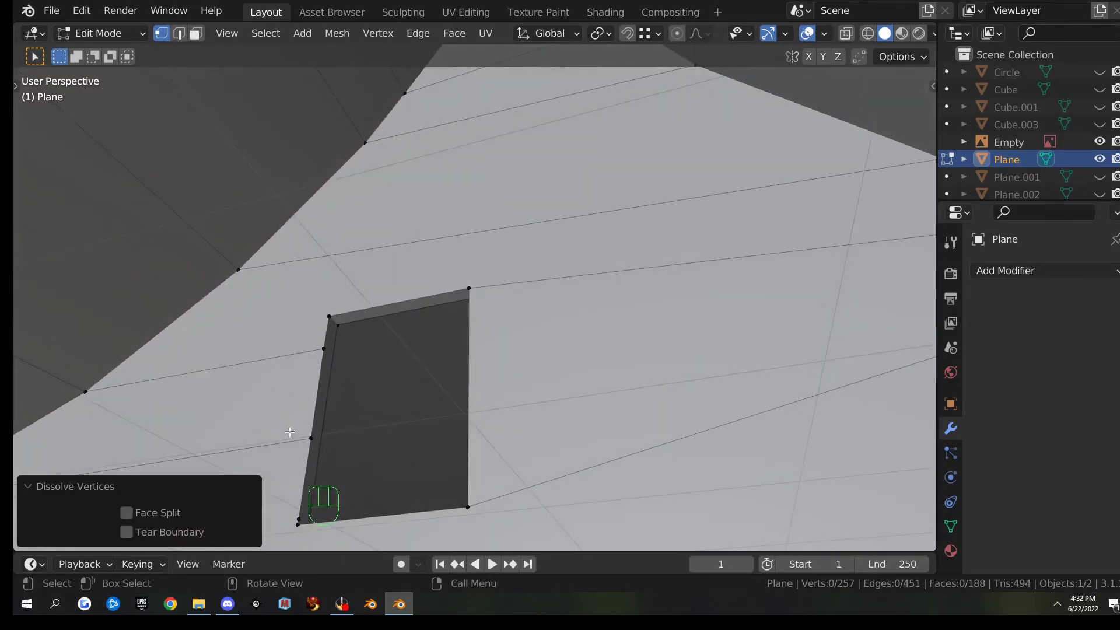
pyautogui.click(300, 526)
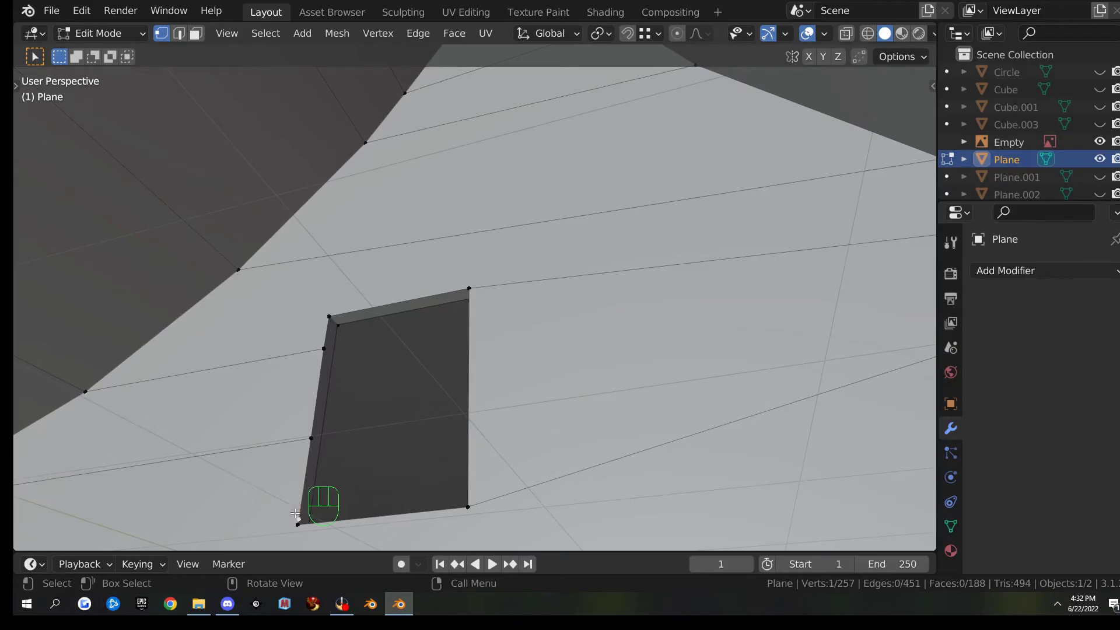
pyautogui.press('x')
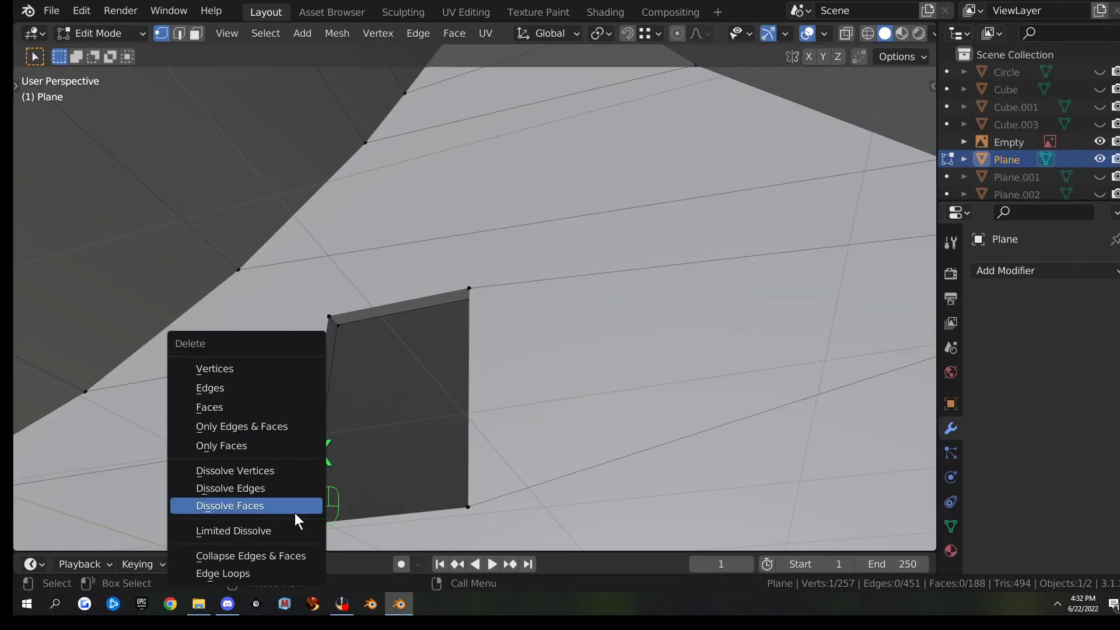
pyautogui.click(281, 473)
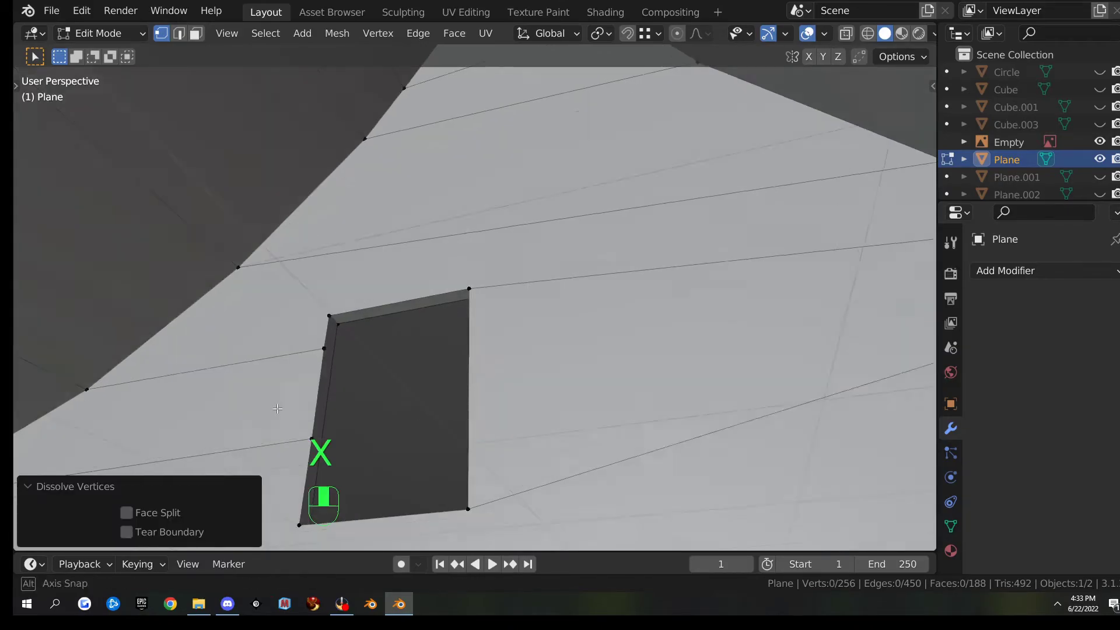
# - On the rear gable wall's inner face, slide the left-hand upper and lower wall-line vertices onto the window's corners
pyautogui.moveTo(277, 405); pyautogui.dragTo(314, 426, button='middle')
pyautogui.click(300, 339)
pyautogui.press('g')
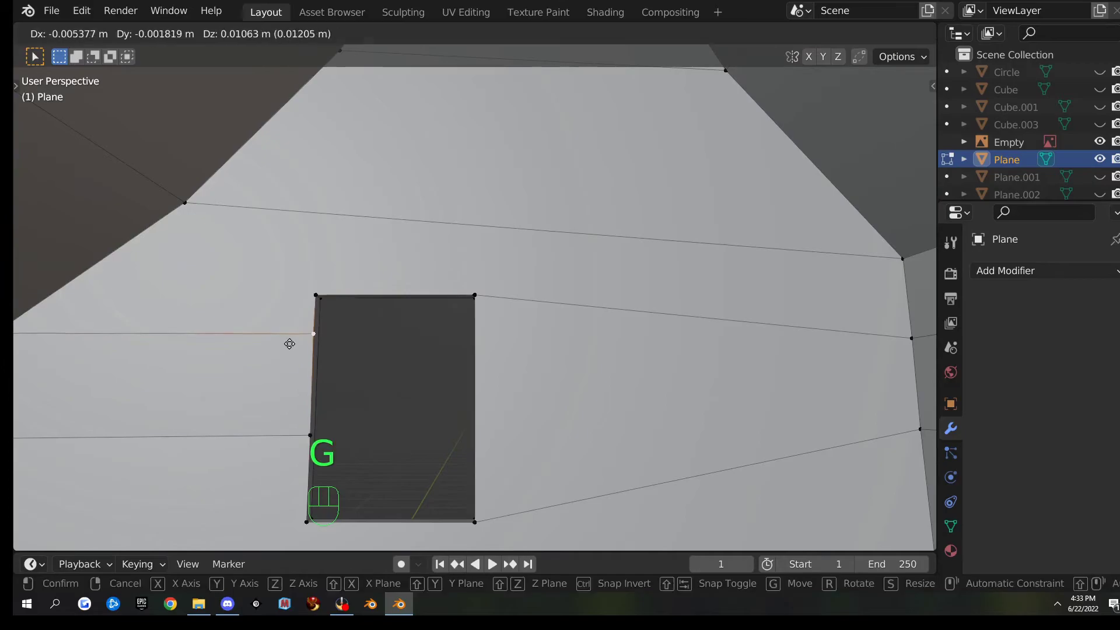
pyautogui.press('g')
pyautogui.click(294, 284)
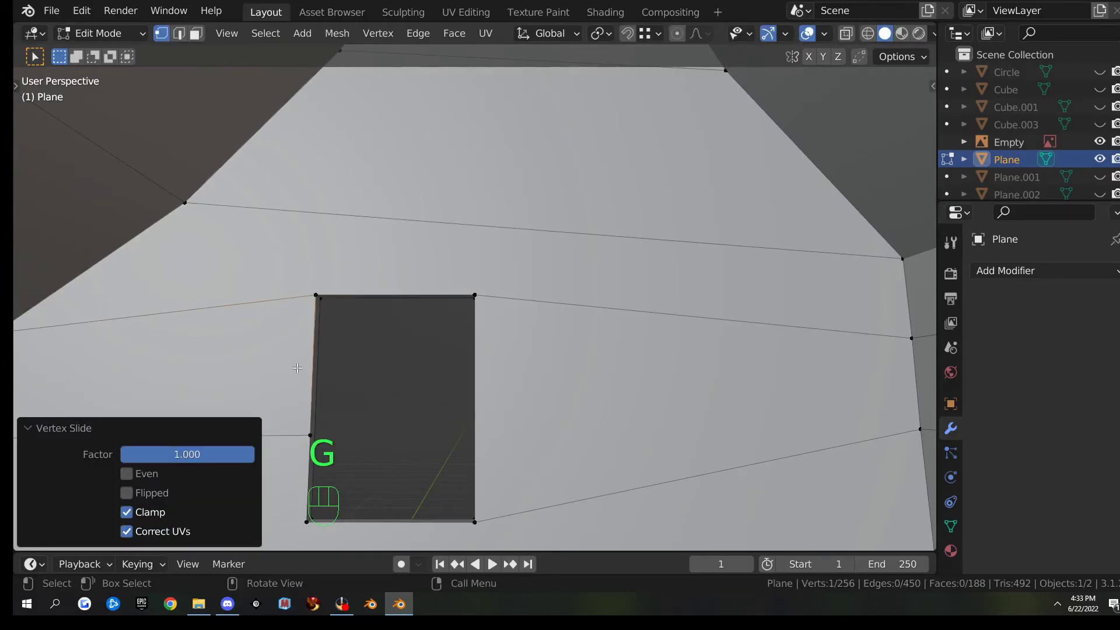
pyautogui.keyDown('shift'); pyautogui.moveTo(298, 368); pyautogui.dragTo(394, 285, button='middle'); pyautogui.keyUp('shift')
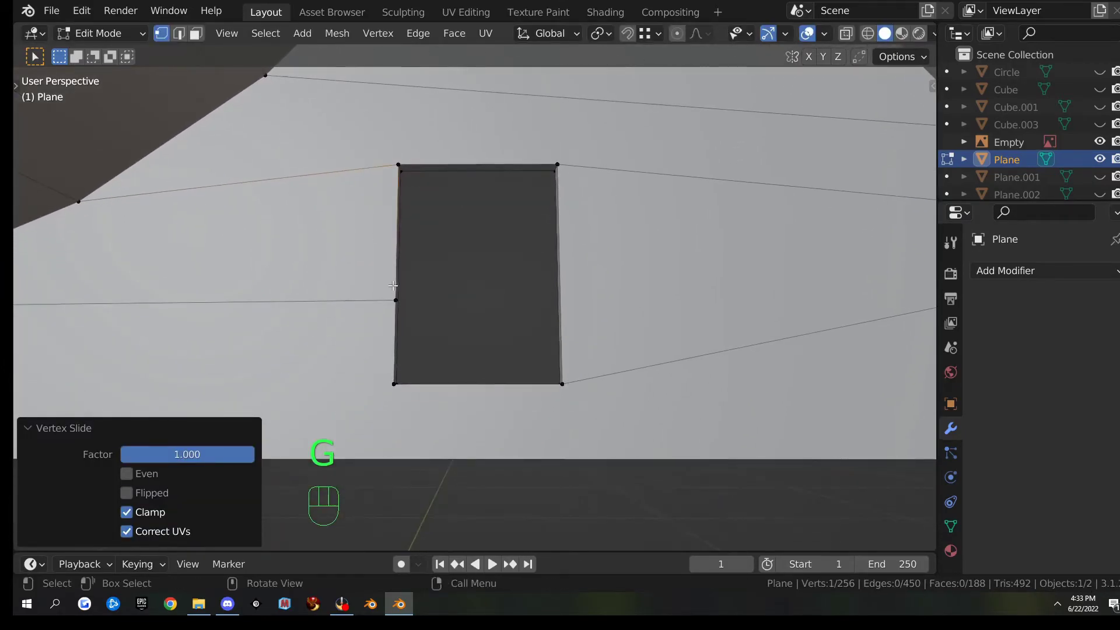
pyautogui.click(395, 298)
pyautogui.press('g')
pyautogui.press('g')
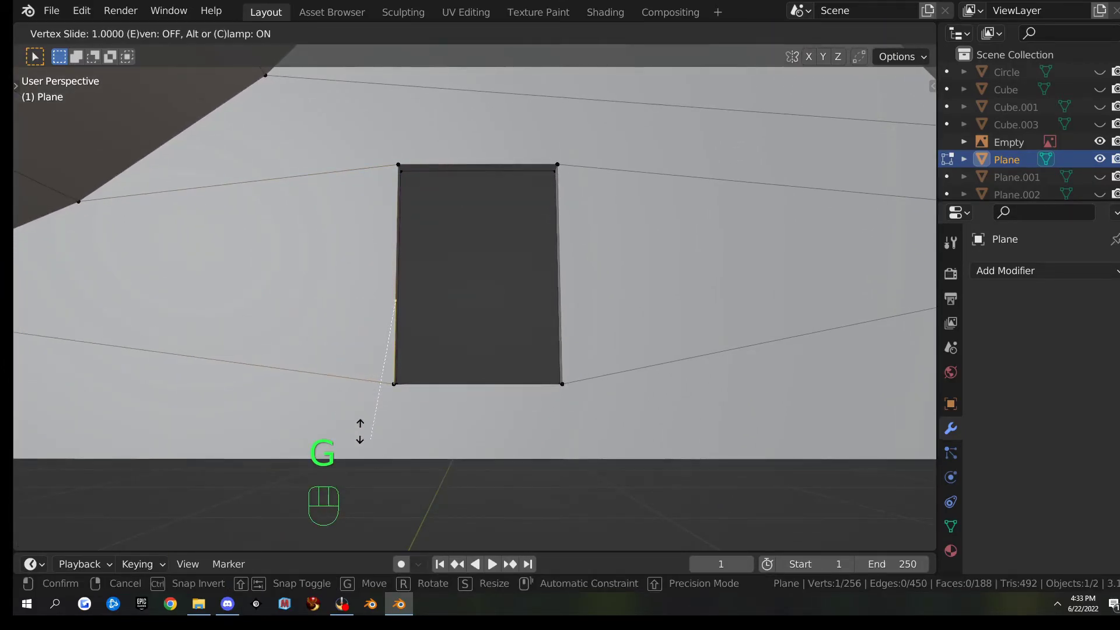
pyautogui.click(360, 432)
# - Slide the wall-line vertex on the lower left of the round window's outer rim onto the adjacent rim vertex
pyautogui.scroll(-4, 445, 325)
pyautogui.moveTo(445, 325); pyautogui.dragTo(635, 304, button='middle')
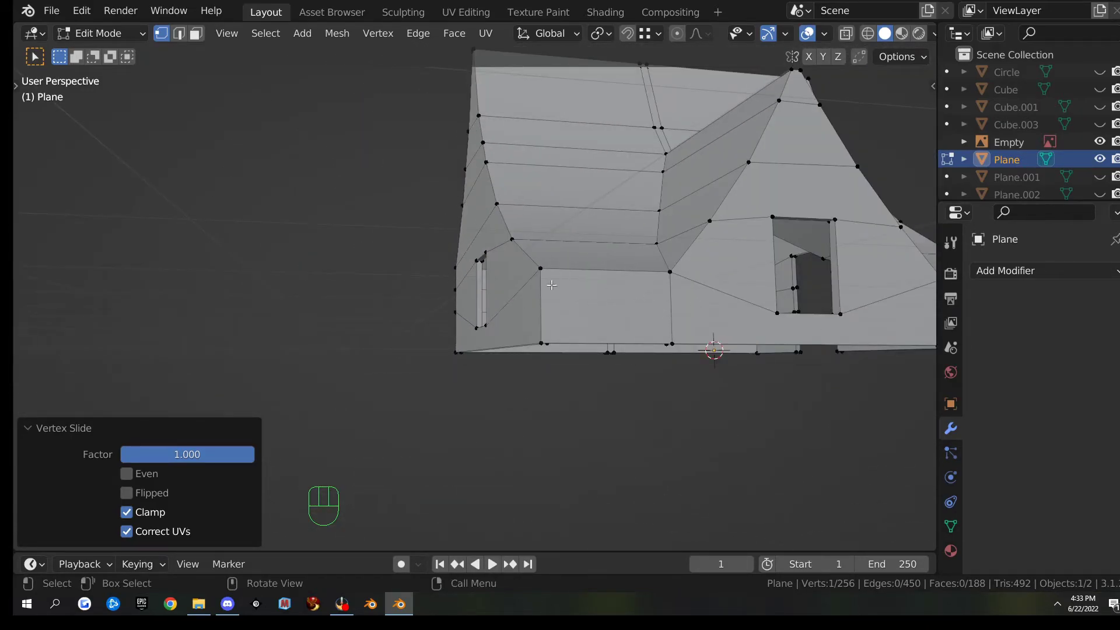
pyautogui.scroll(-2, 711, 311)
pyautogui.moveTo(710, 310); pyautogui.dragTo(602, 309, button='middle')
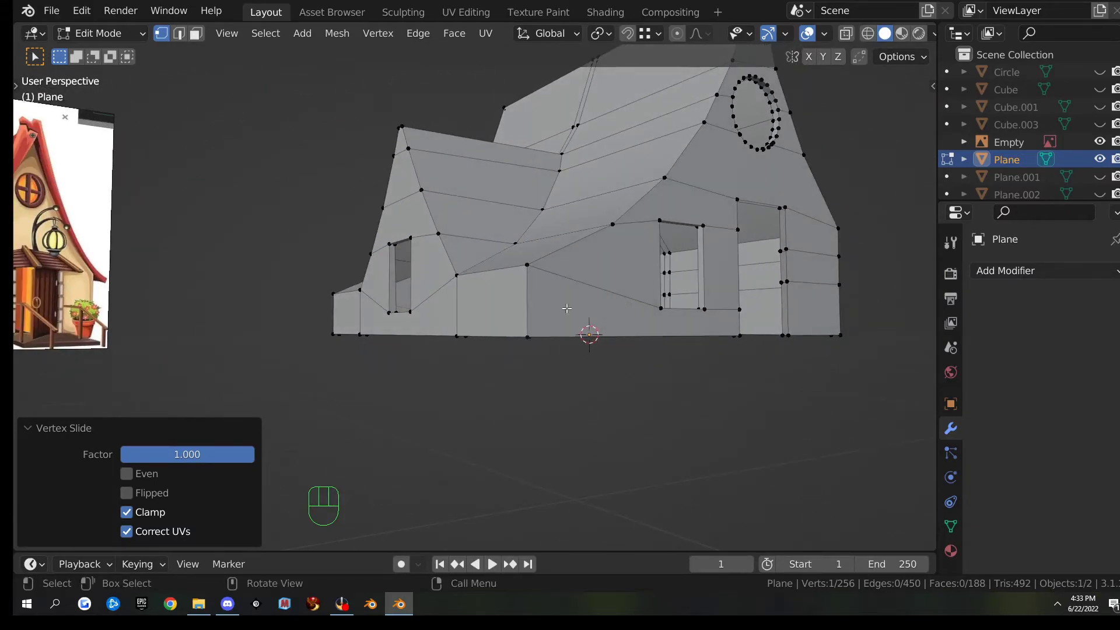
pyautogui.moveTo(728, 316); pyautogui.dragTo(690, 331, button='middle')
pyautogui.scroll(5, 690, 330)
pyautogui.keyDown('shift'); pyautogui.moveTo(649, 160); pyautogui.dragTo(644, 281, button='middle'); pyautogui.keyUp('shift')
pyautogui.click(588, 255)
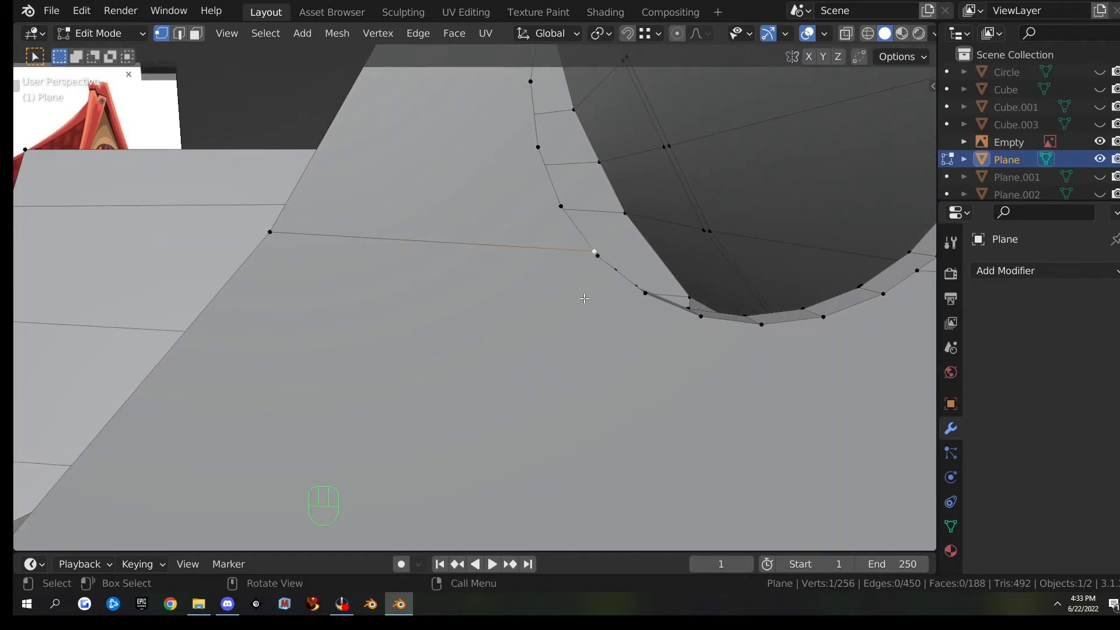
pyautogui.press('g')
pyautogui.press('g')
pyautogui.click(591, 315)
# - Slide the wall-line vertex on the lower right of the round window's outer rim onto the adjacent rim vertex
pyautogui.scroll(-8, 700, 327)
pyautogui.moveTo(747, 329); pyautogui.dragTo(567, 327, button='middle')
pyautogui.scroll(5, 717, 320)
pyautogui.scroll(6, 567, 327)
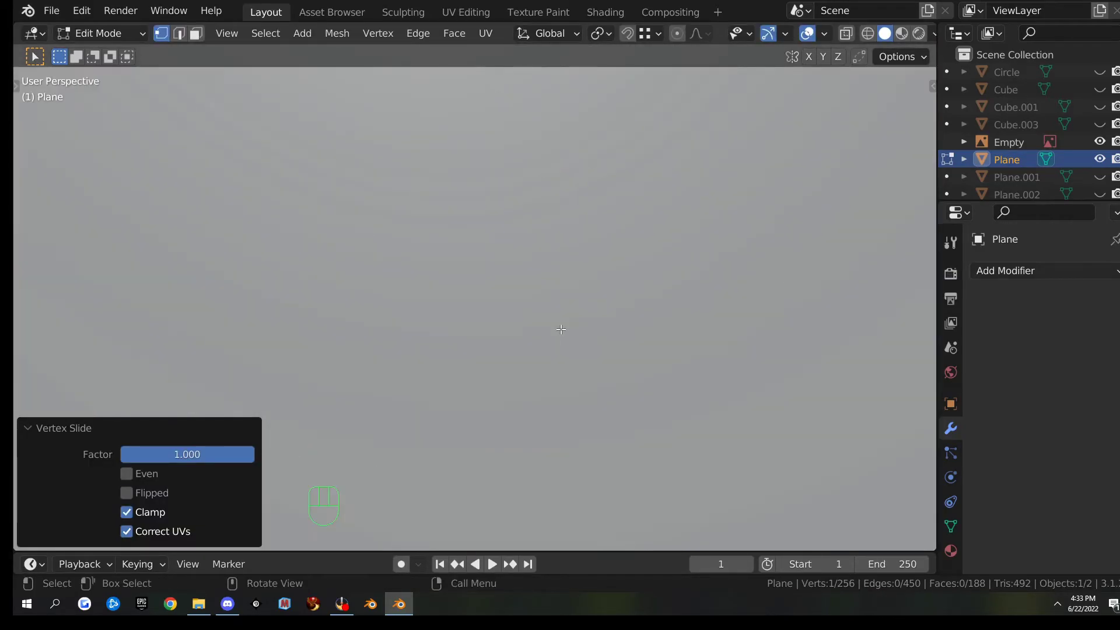
pyautogui.click(453, 326)
pyautogui.moveTo(452, 325); pyautogui.dragTo(527, 379, button='middle')
pyautogui.press('g')
pyautogui.press('g')
pyautogui.click(551, 365)
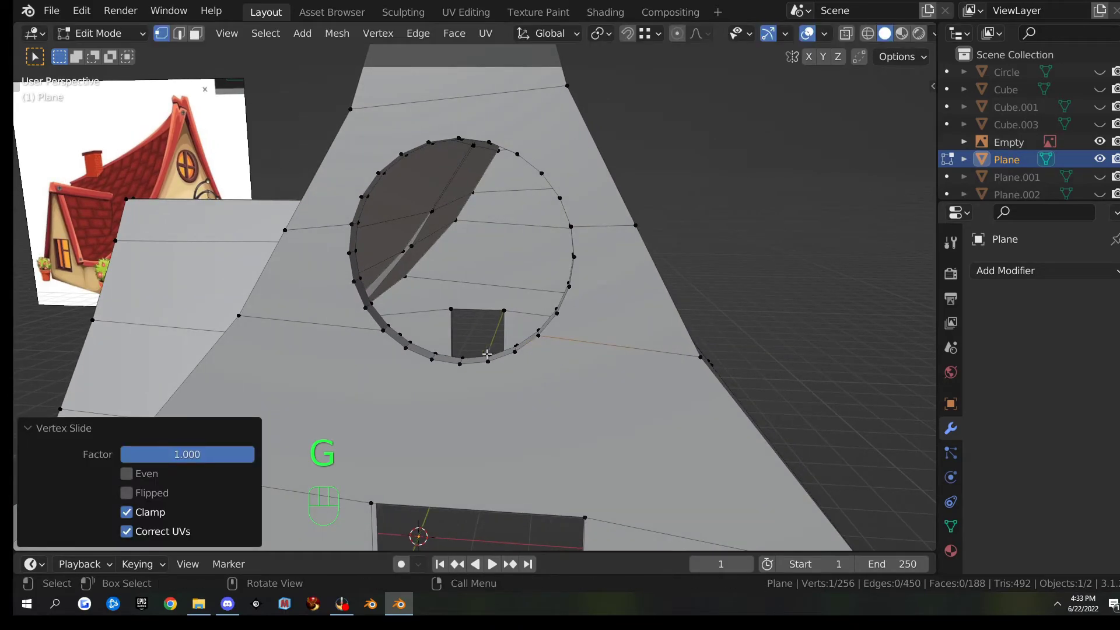
# - Select the entire cottage mesh and merge its overlapping vertices by distance at 0.0001 m
pyautogui.press('KP_Decimal')
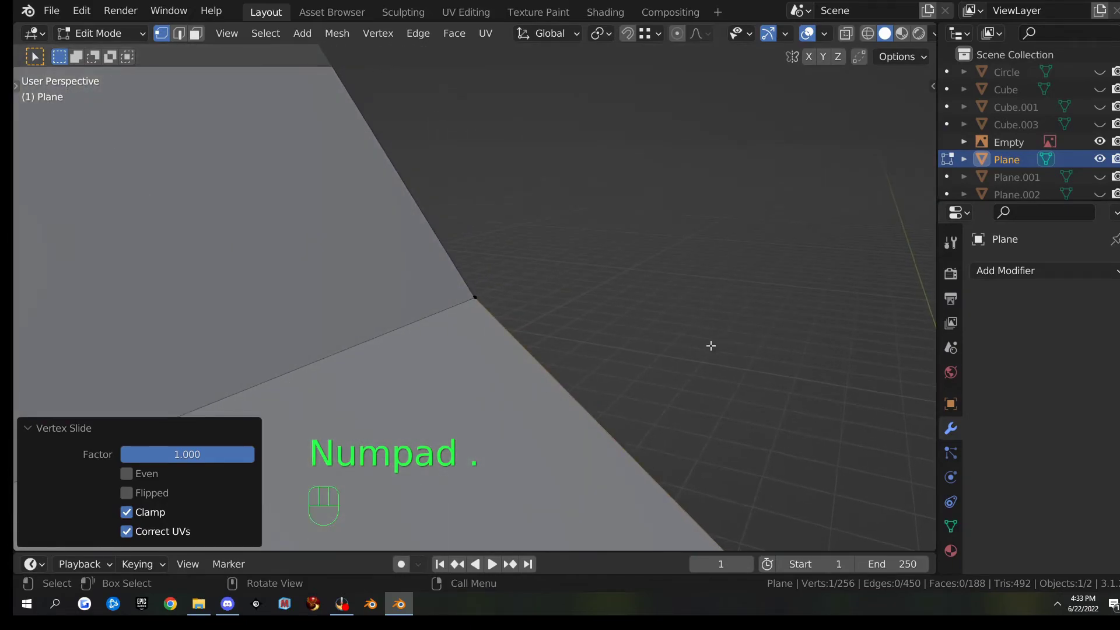
pyautogui.scroll(-2, 665, 344)
pyautogui.moveTo(660, 342); pyautogui.dragTo(448, 279, button='middle')
pyautogui.scroll(-4, 680, 276)
pyautogui.moveTo(744, 281); pyautogui.dragTo(607, 303, button='middle')
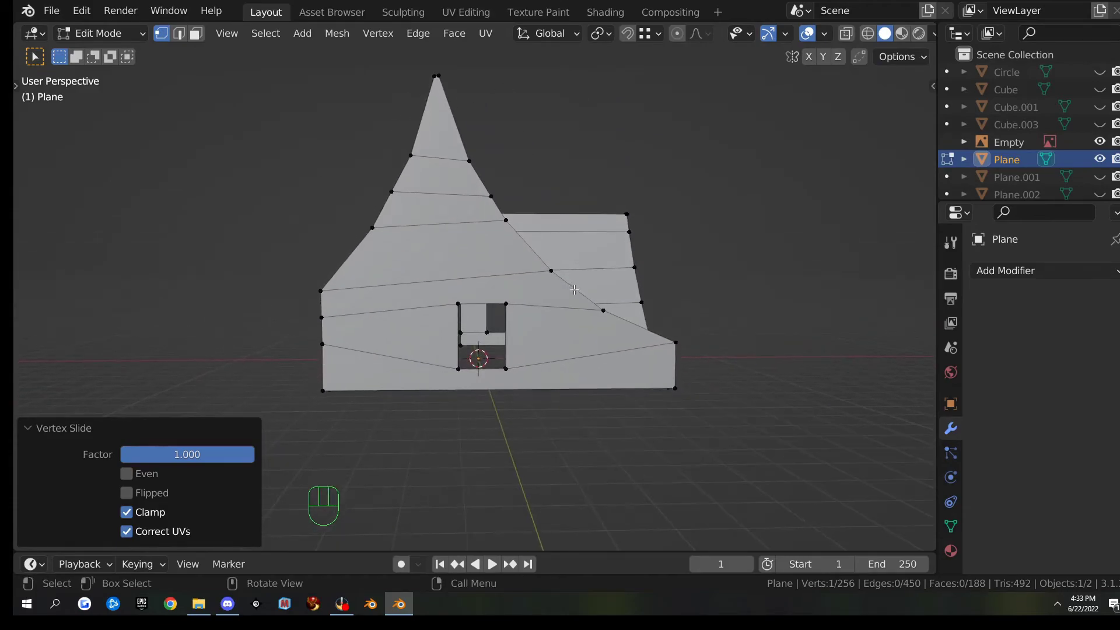
pyautogui.scroll(3, 691, 313)
pyautogui.moveTo(692, 313); pyautogui.dragTo(462, 338, button='middle')
pyautogui.press('a')
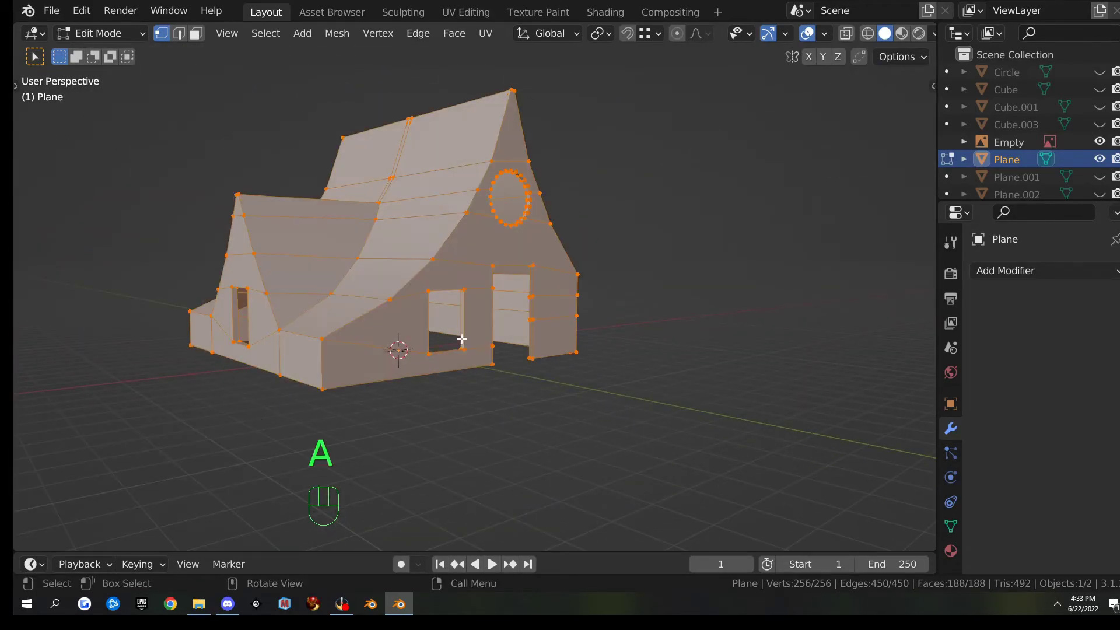
pyautogui.press('m')
pyautogui.click(465, 340)
# - Fill the missing lower face of the doorway's right jamb between its four corner vertices and switch to edge selection
pyautogui.scroll(5, 505, 360)
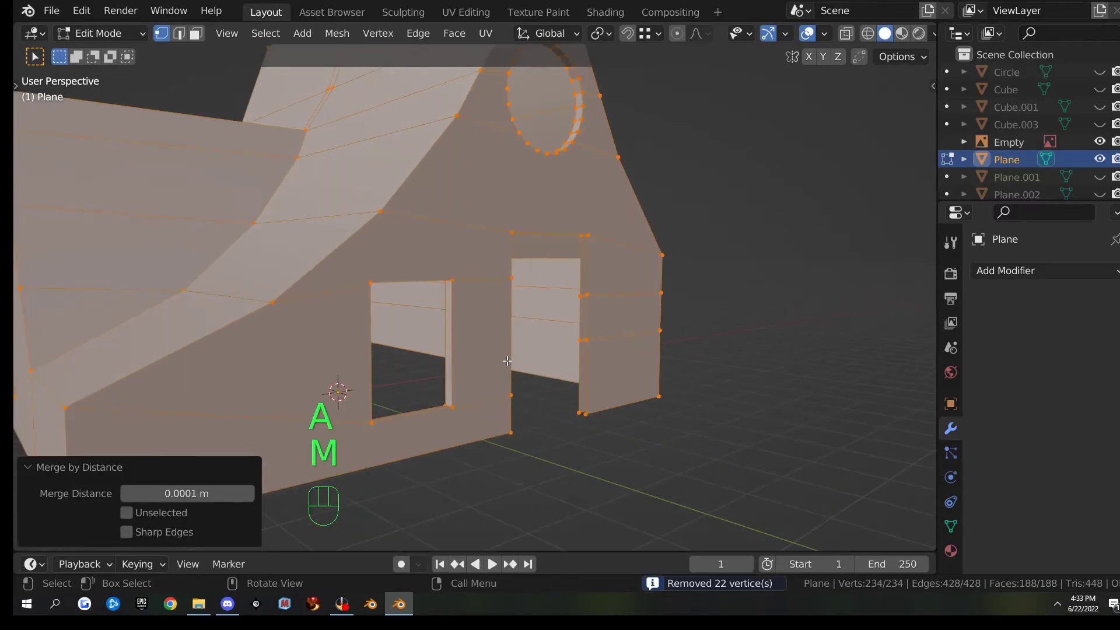
pyautogui.press('Tab')
pyautogui.press('Tab')
pyautogui.scroll(1, 610, 390)
pyautogui.keyDown('shift'); pyautogui.moveTo(700, 390); pyautogui.dragTo(633, 353, button='middle'); pyautogui.keyUp('shift')
pyautogui.scroll(1, 633, 353)
pyautogui.click(634, 469)
pyautogui.keyDown('shift'); pyautogui.click(651, 474); pyautogui.keyUp('shift')
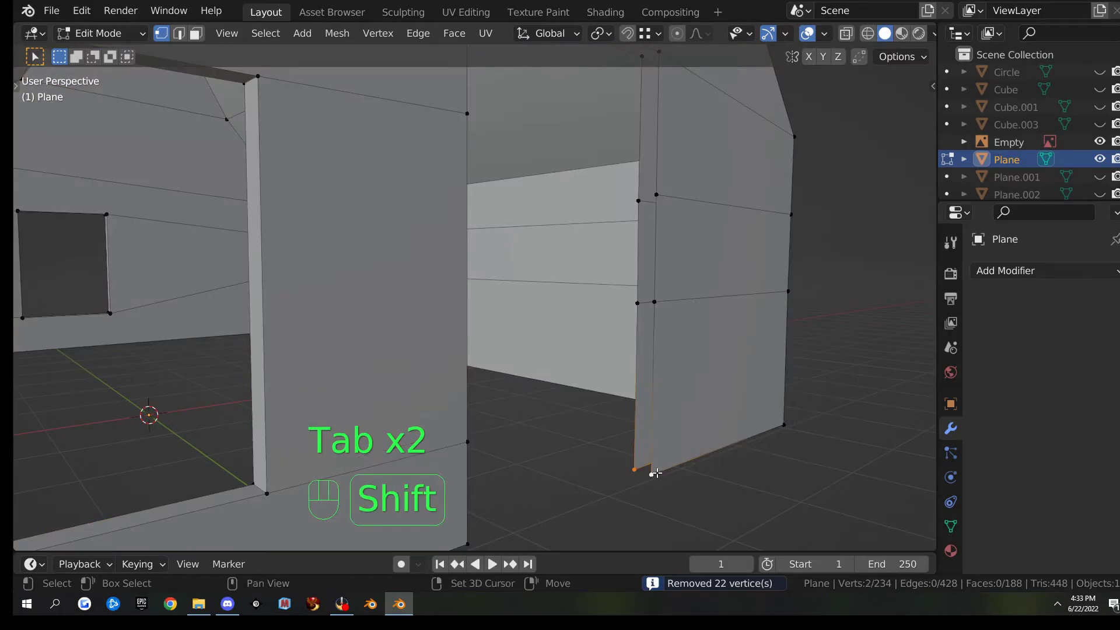
pyautogui.keyDown('shift'); pyautogui.click(638, 303); pyautogui.keyUp('shift')
pyautogui.keyDown('shift'); pyautogui.click(654, 302); pyautogui.keyUp('shift')
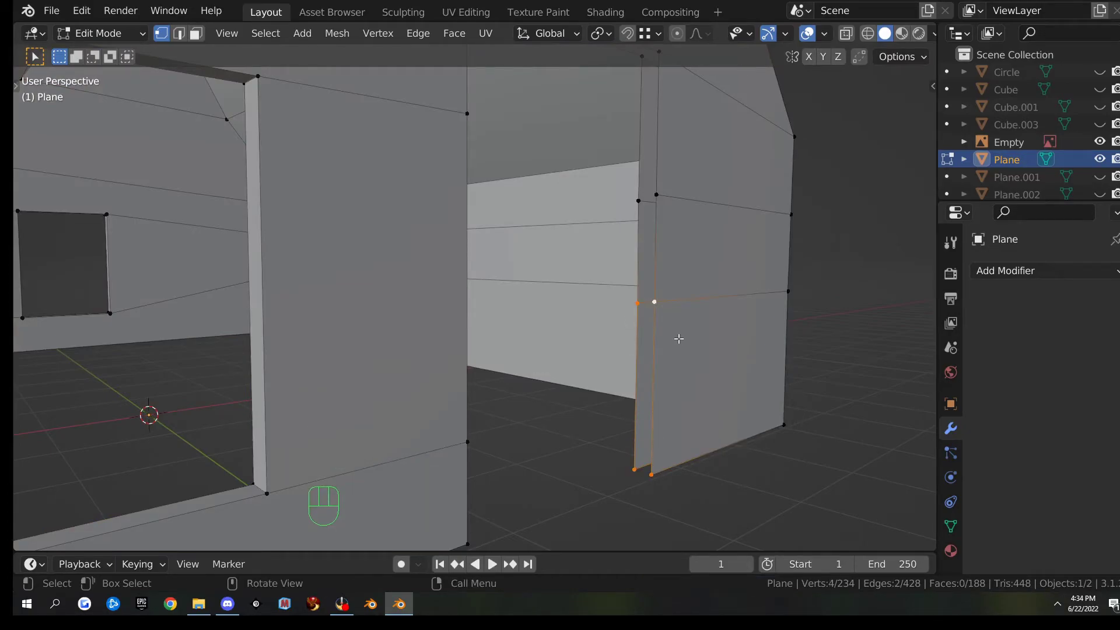
pyautogui.press('f')
pyautogui.press('2')
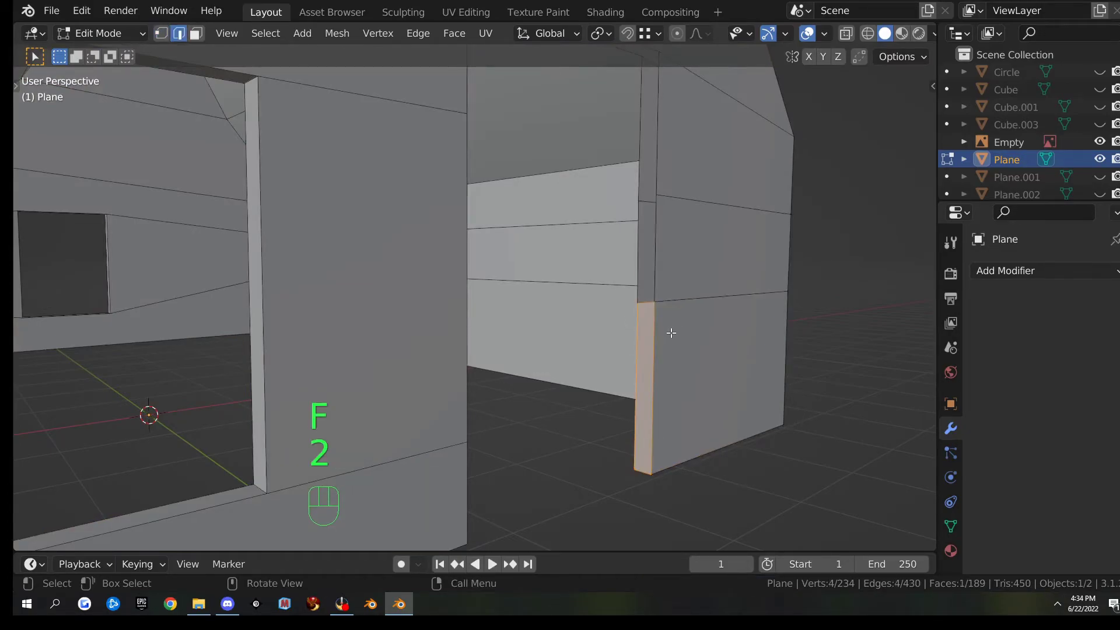
# - Fill the remaining missing faces around the doorway, up the right jamb, across the top and down the left jamb
pyautogui.press('f')
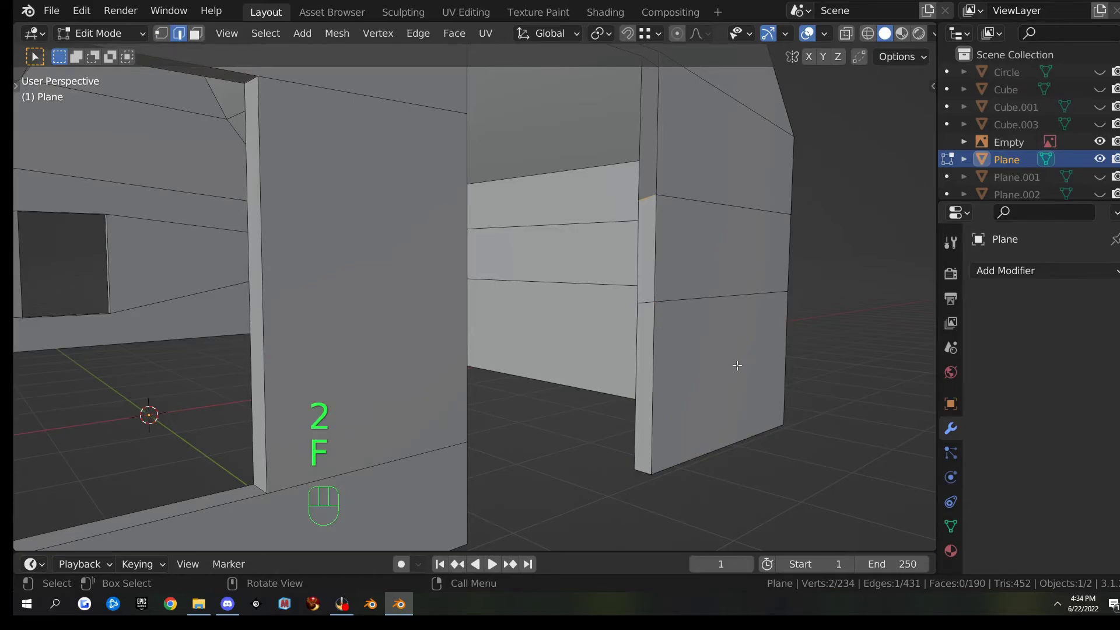
pyautogui.press('f')
pyautogui.scroll(-4, 735, 338)
pyautogui.moveTo(726, 322); pyautogui.dragTo(518, 314, button='middle')
pyautogui.press('f')
pyautogui.press('f')
pyautogui.press('f')
pyautogui.moveTo(586, 360); pyautogui.dragTo(527, 226, button='middle')
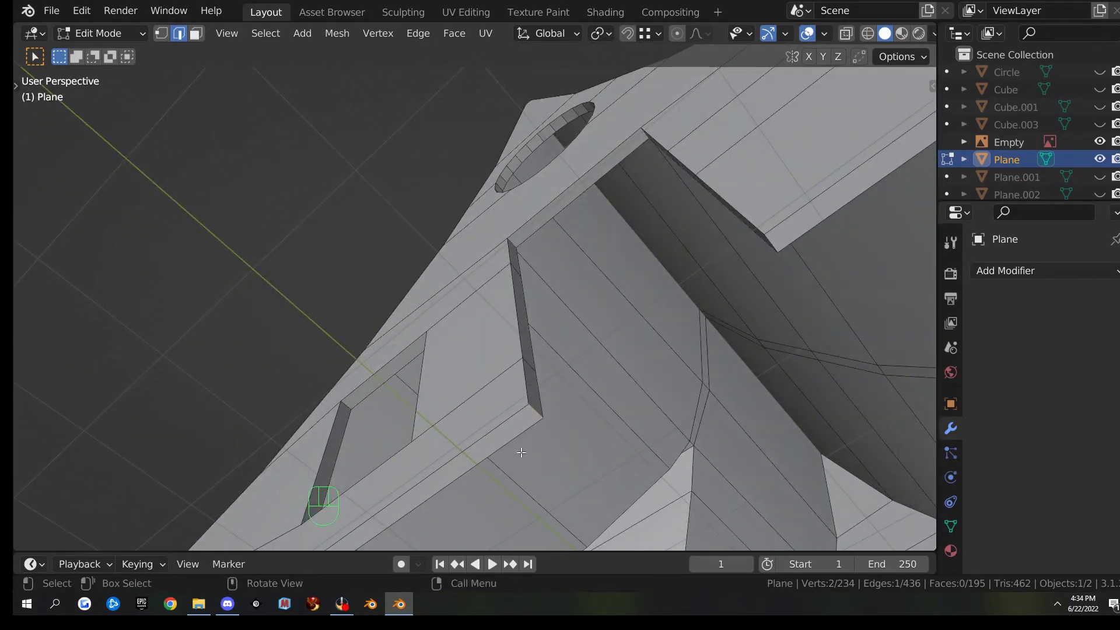
# - Inspect the cottage mesh from below and from the front, and return to Object Mode
pyautogui.scroll(-4, 475, 463)
pyautogui.moveTo(622, 426); pyautogui.dragTo(542, 500, button='middle')
pyautogui.scroll(-5, 544, 498)
pyautogui.moveTo(622, 355); pyautogui.dragTo(544, 334, button='middle')
pyautogui.scroll(5, 533, 438)
pyautogui.moveTo(332, 338); pyautogui.dragTo(616, 378, button='middle')
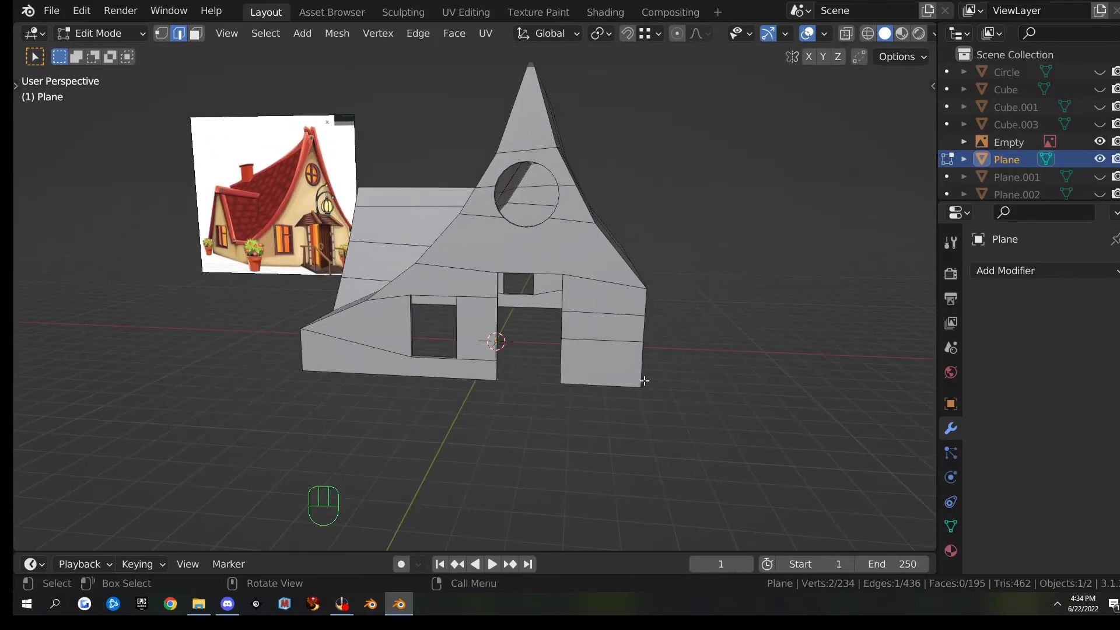
pyautogui.press('Tab')
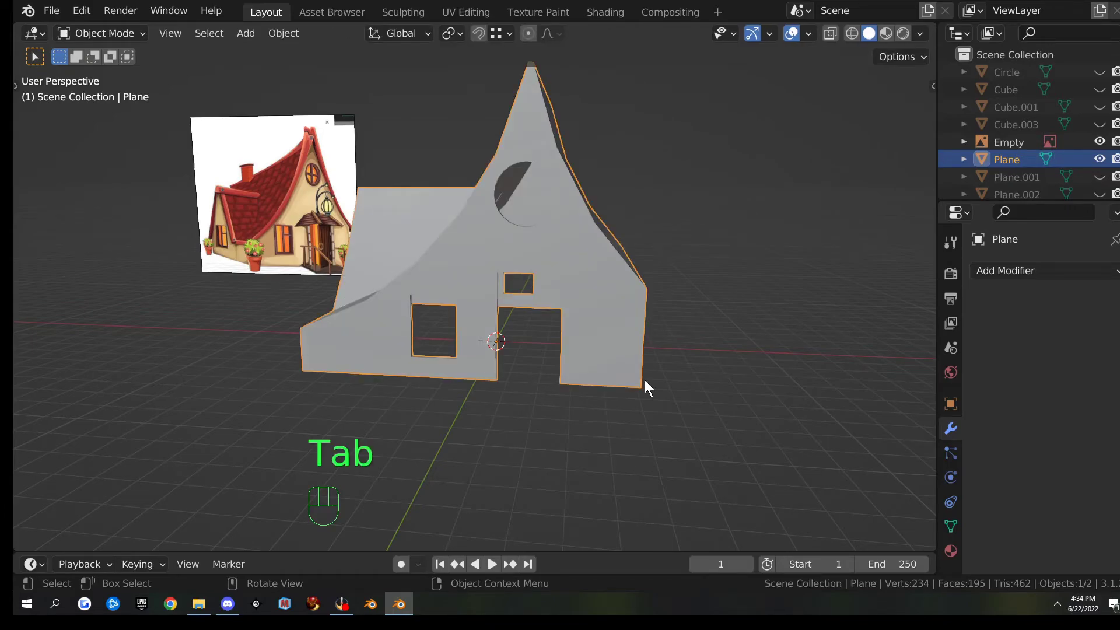
pyautogui.press('alt')
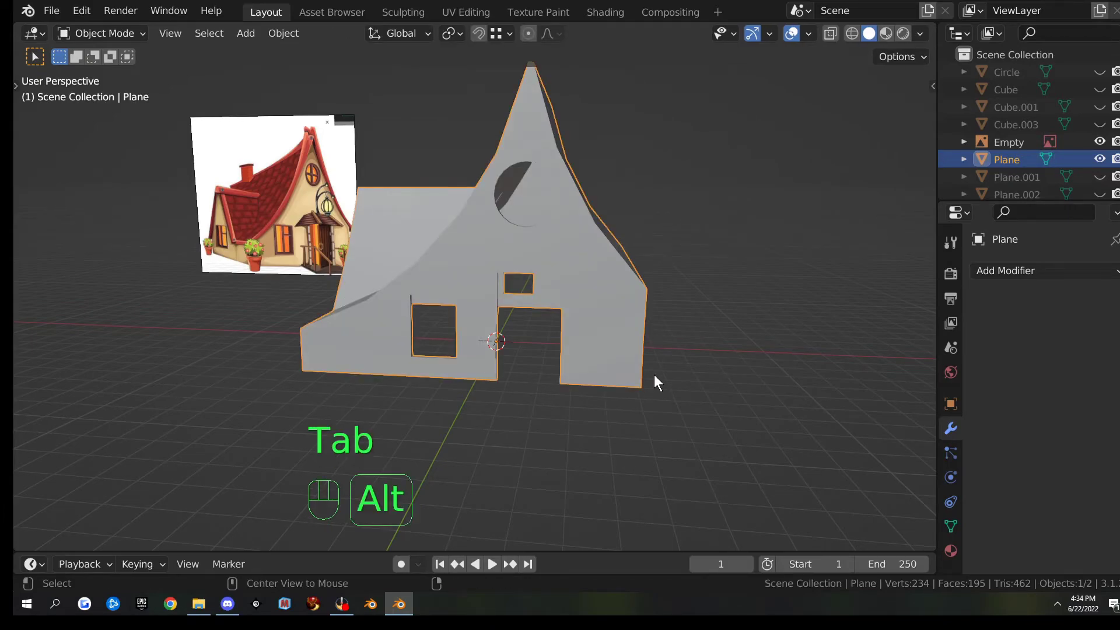
# - Unhide the objects Cube.003, Cube.001, Cube, Circle, Plane.001 and Plane.002
pyautogui.click(1100, 124)
pyautogui.click(1100, 107)
pyautogui.click(1100, 90)
pyautogui.click(1101, 71)
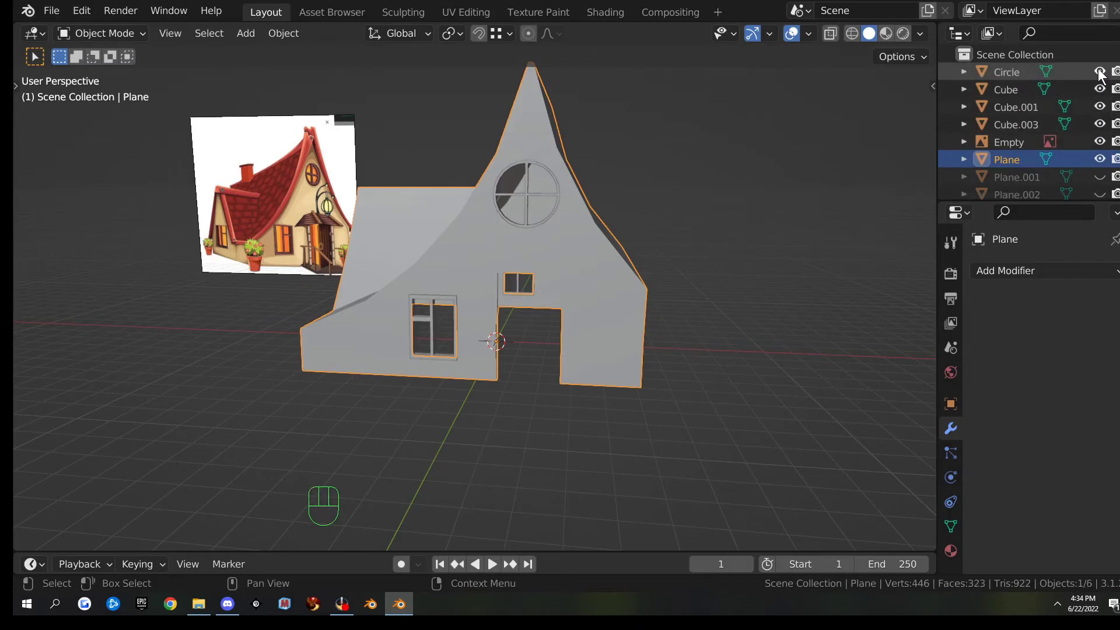
pyautogui.moveTo(508, 259); pyautogui.dragTo(583, 268, button='middle')
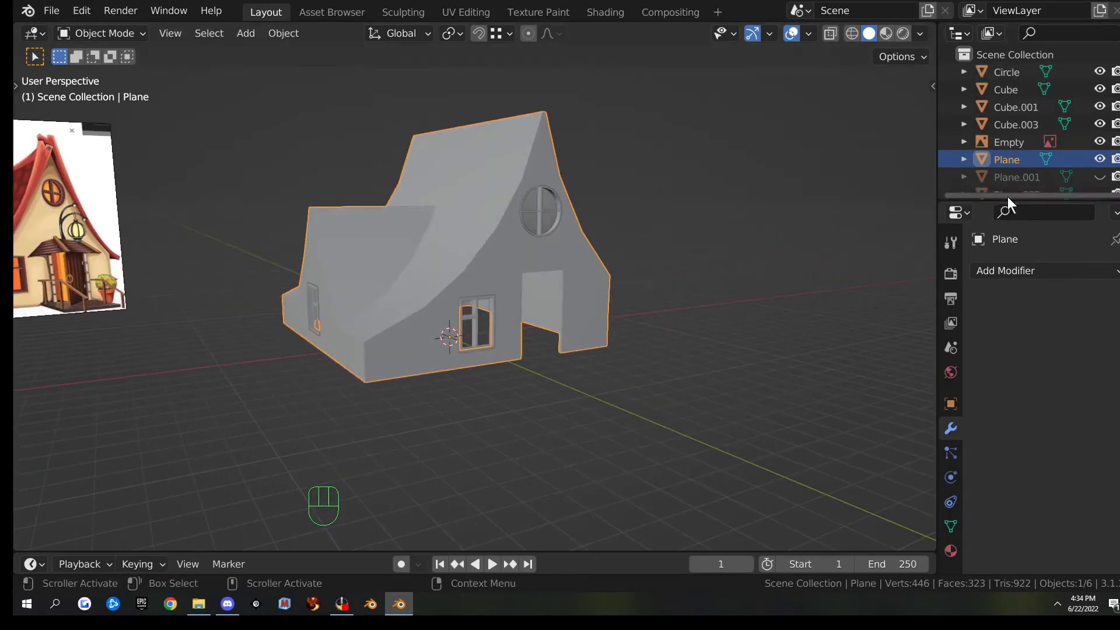
pyautogui.click(1100, 177)
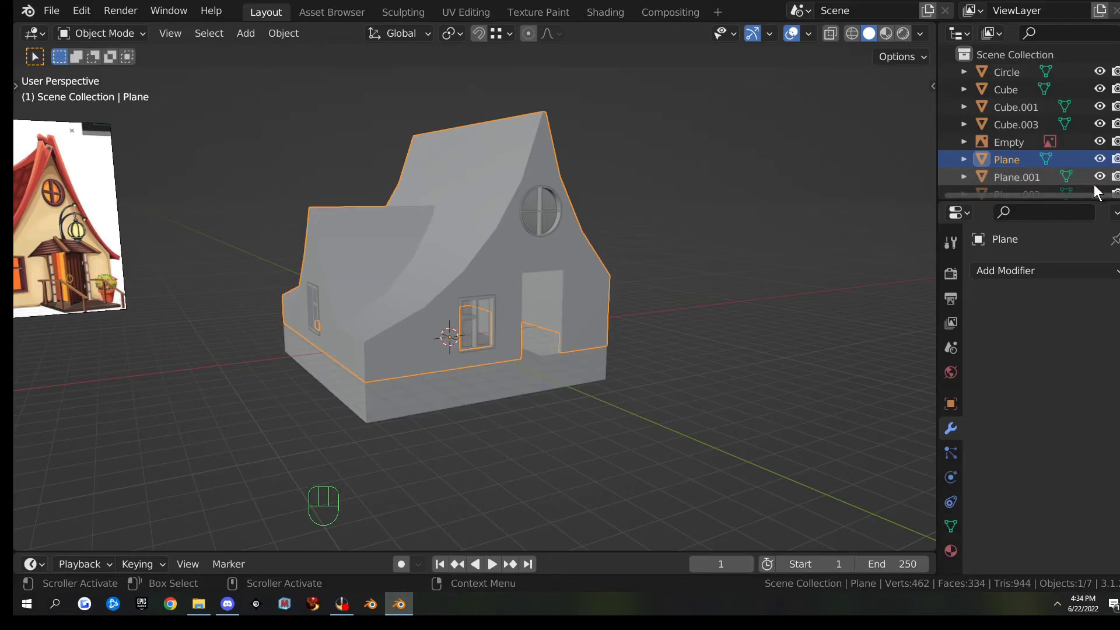
pyautogui.scroll(-1, 1094, 184)
pyautogui.click(1100, 171)
# - Open the cottage wall object in Edit Mode and select its entire mesh
pyautogui.moveTo(614, 225); pyautogui.dragTo(550, 310, button='middle')
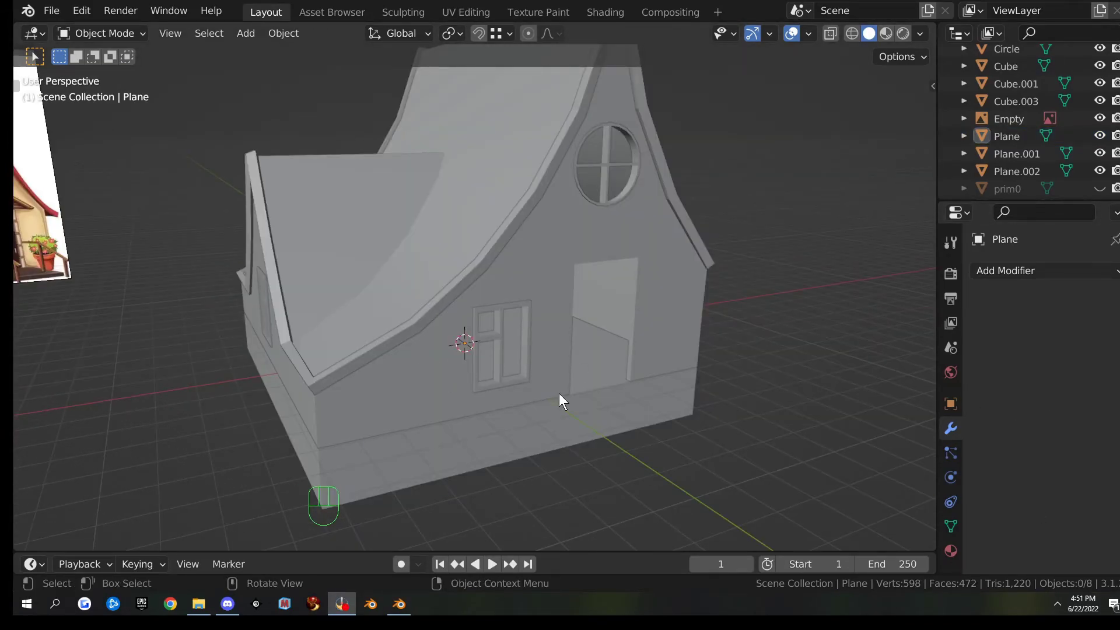
pyautogui.moveTo(558, 393); pyautogui.dragTo(600, 331, button='middle')
pyautogui.moveTo(460, 269); pyautogui.dragTo(579, 356, button='middle')
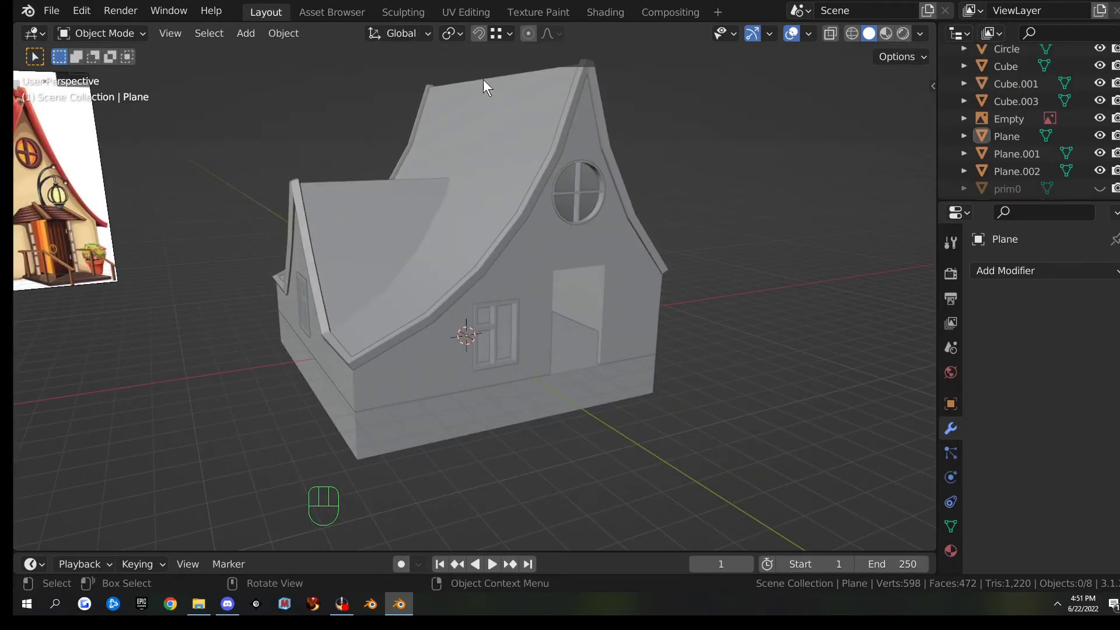
pyautogui.moveTo(604, 201); pyautogui.dragTo(580, 342, button='middle')
pyautogui.click(535, 324)
pyautogui.press('Tab')
pyautogui.scroll(3, 571, 346)
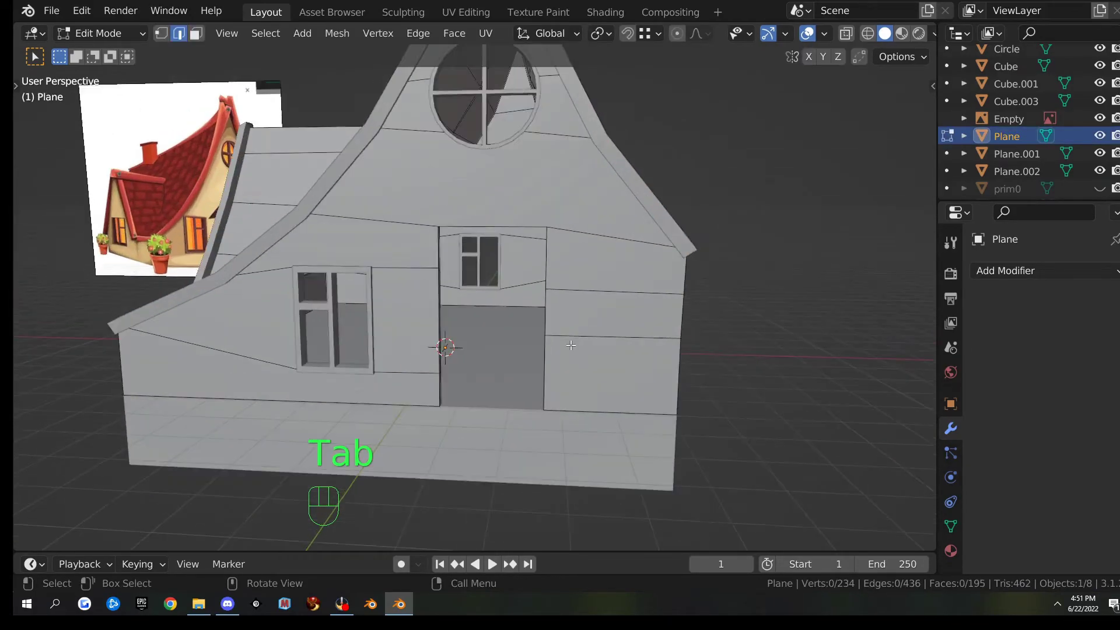
pyautogui.press('a')
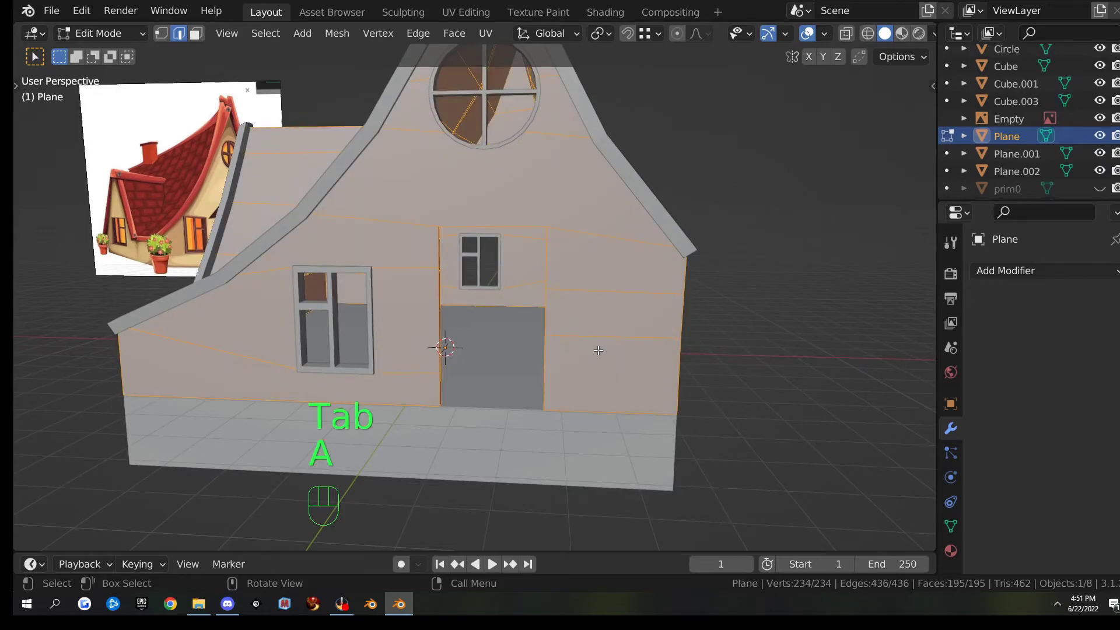
# - Try a Limited Dissolve on the whole wall mesh, check the front wall and undo the dissolve
pyautogui.press('x')
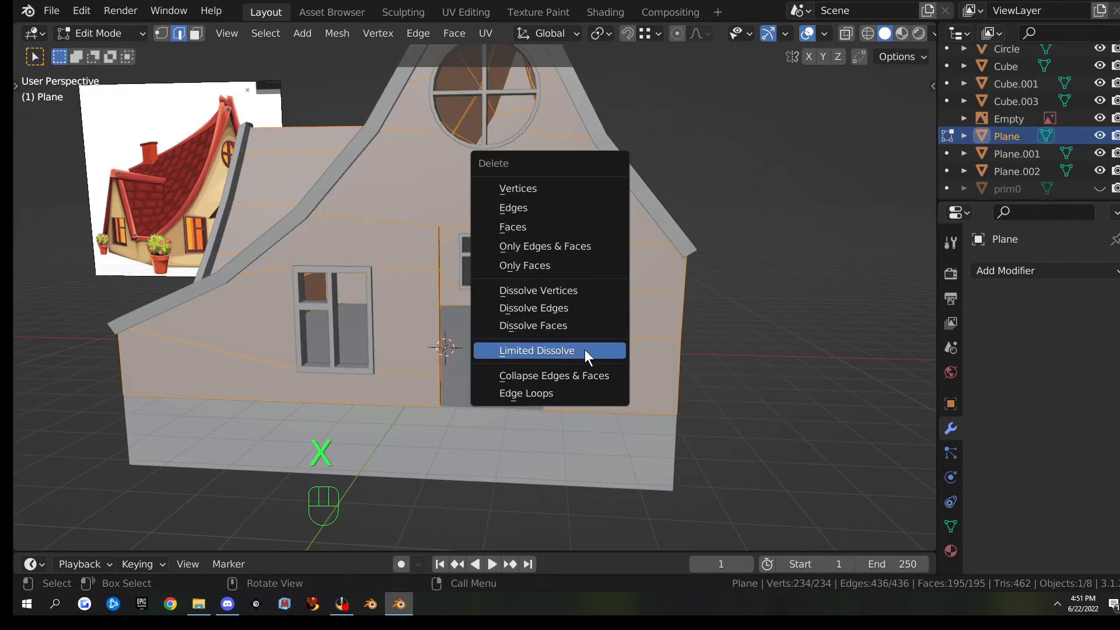
pyautogui.click(584, 348)
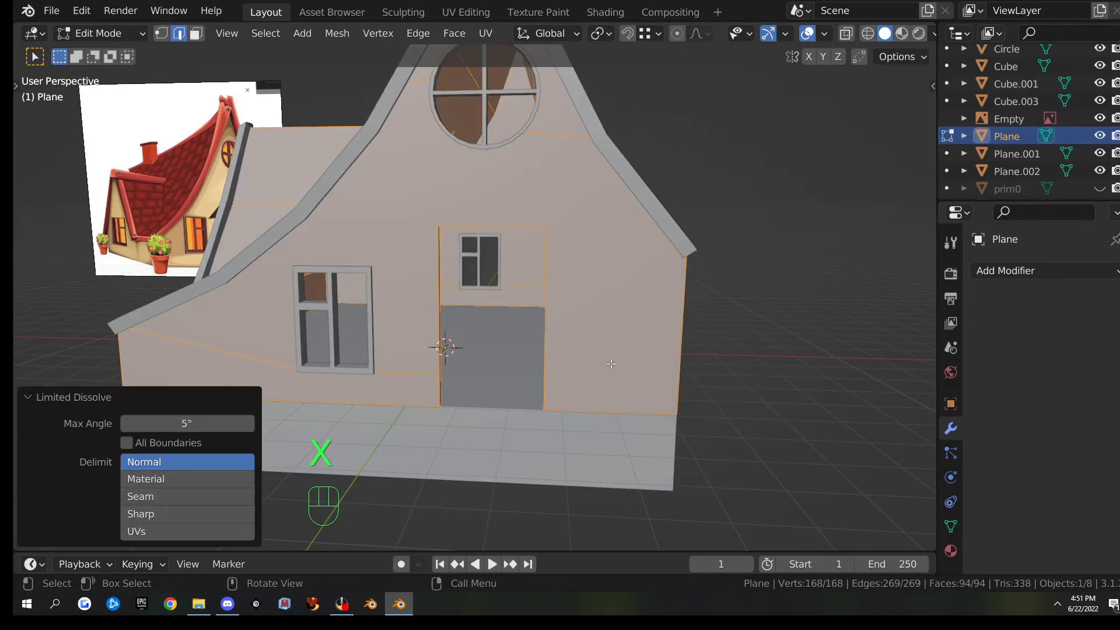
pyautogui.moveTo(611, 364); pyautogui.dragTo(569, 369, button='middle')
pyautogui.hotkey('ctrl', 'z')
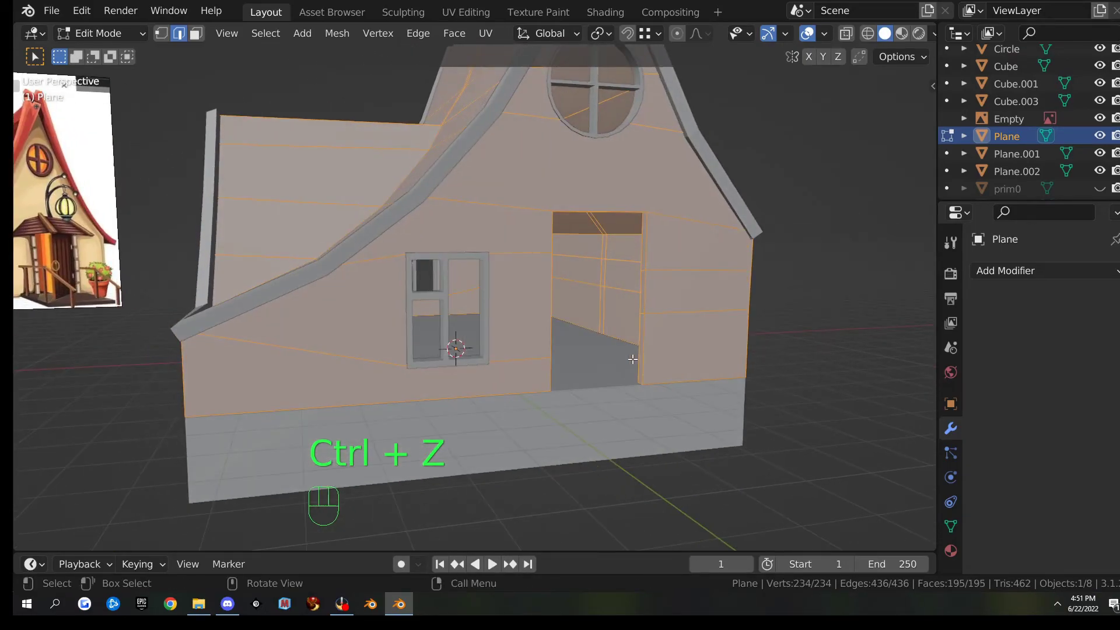
# - Apply Limited Dissolve to the whole wall mesh and compare the interior shading in Object Mode
pyautogui.scroll(6, 569, 369)
pyautogui.press('Tab')
pyautogui.scroll(3, 566, 377)
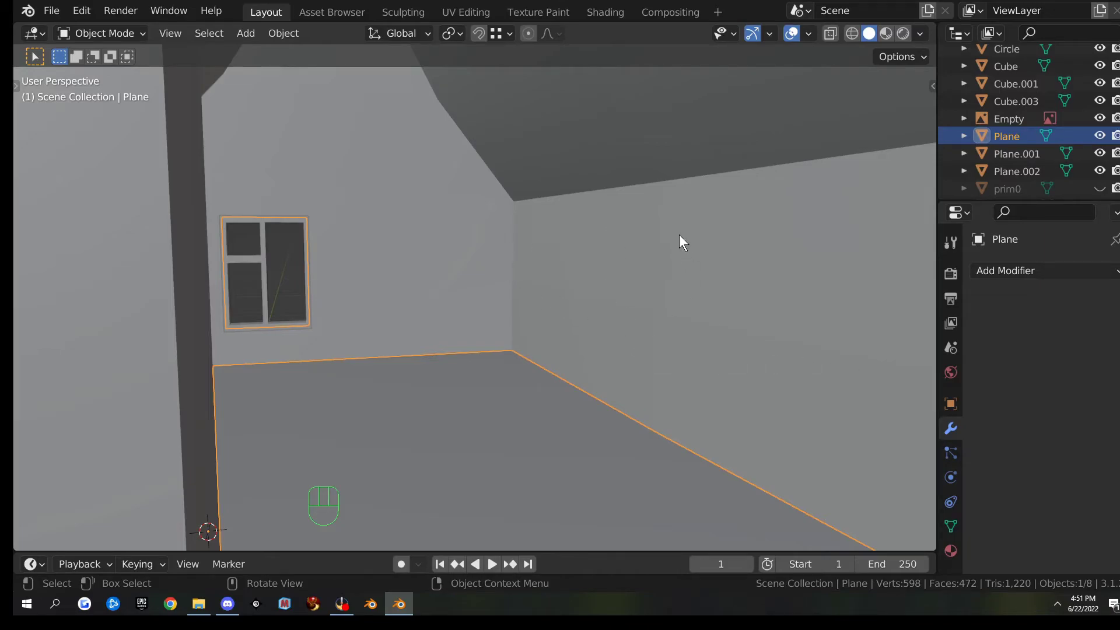
pyautogui.moveTo(684, 259); pyautogui.dragTo(683, 303, button='middle')
pyautogui.press('Tab')
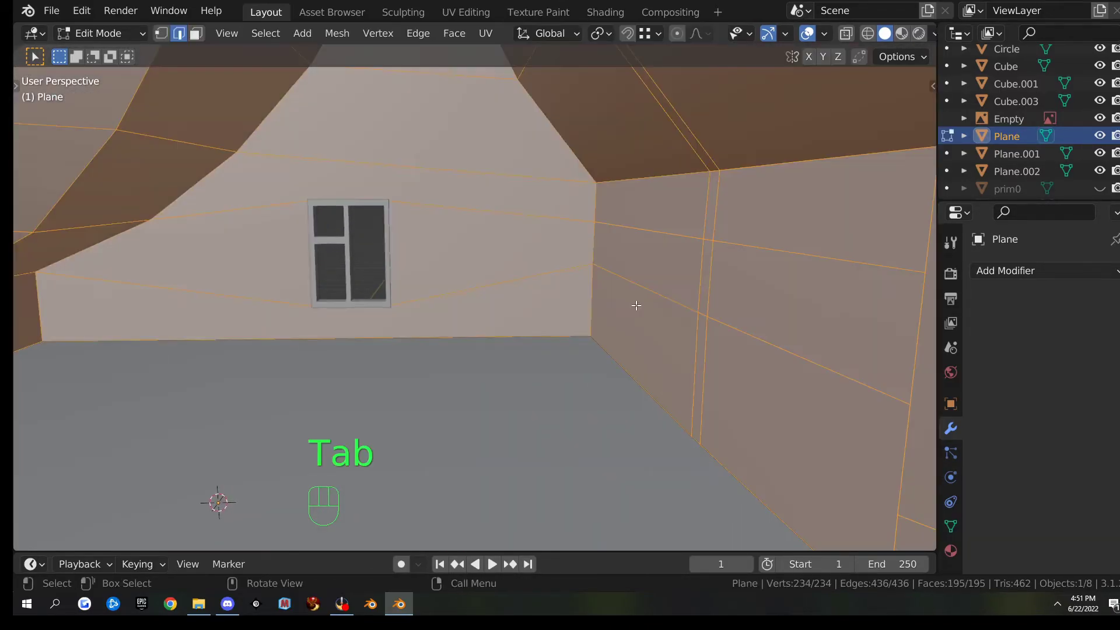
pyautogui.press('x')
pyautogui.click(598, 306)
pyautogui.press('Tab')
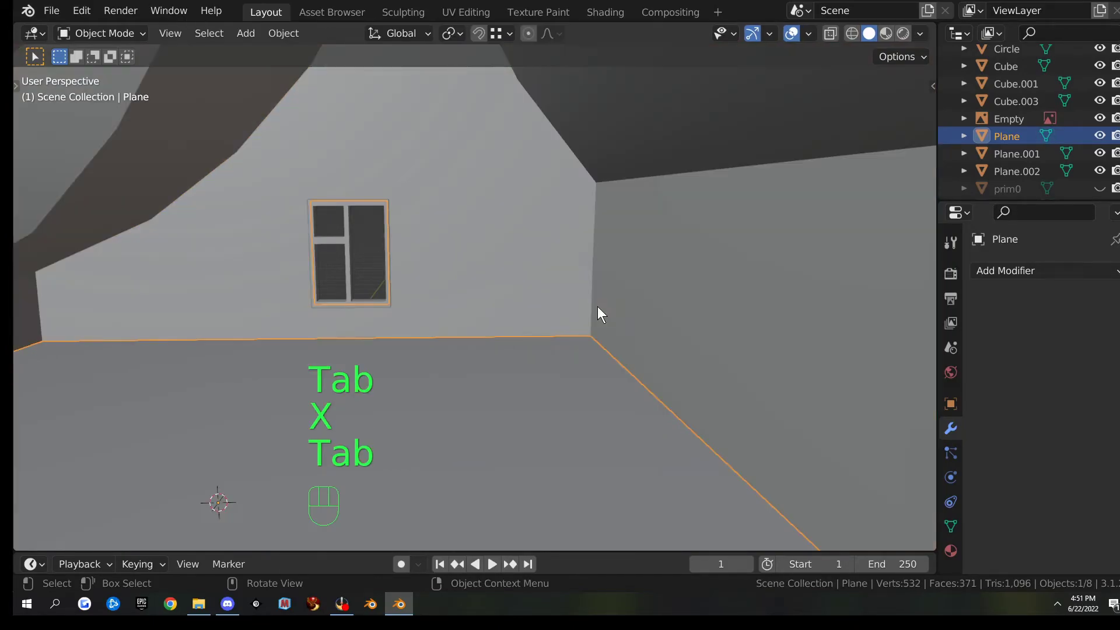
pyautogui.press('Tab')
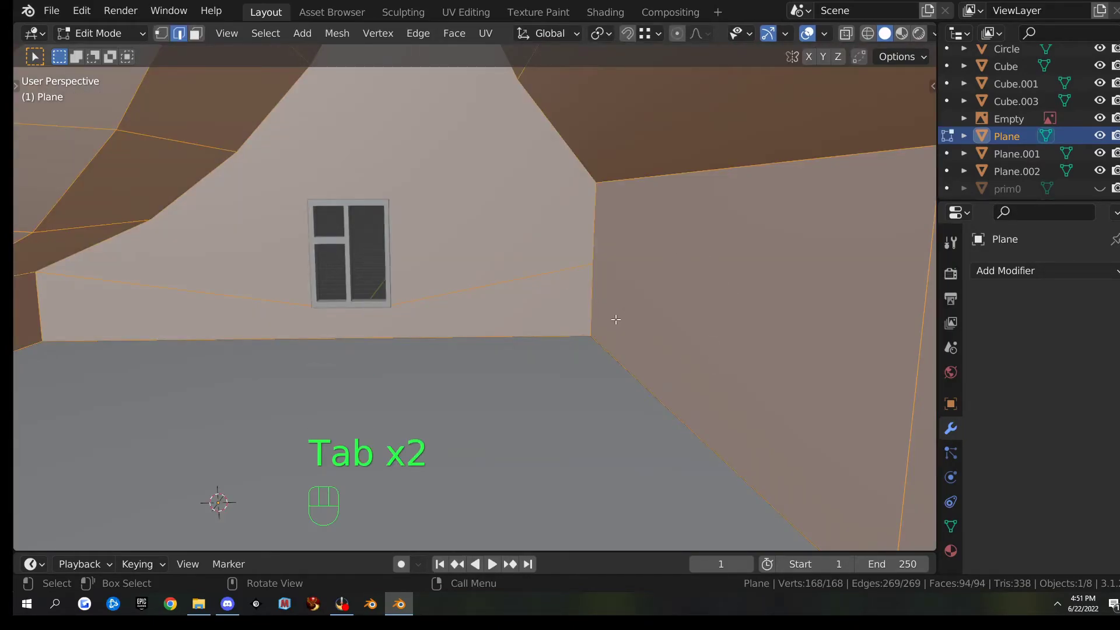
pyautogui.press('Tab')
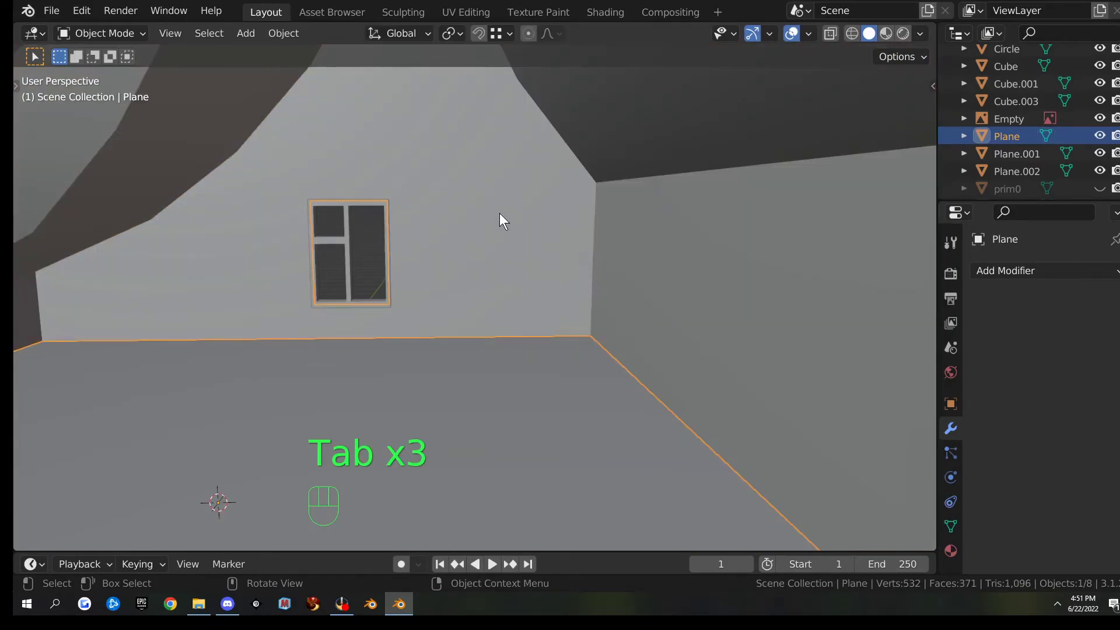
# - Duplicate the inner faces of the doorway's left jamb, top and right jamb in place
pyautogui.moveTo(225, 283); pyautogui.dragTo(365, 329, button='middle')
pyautogui.scroll(-10, 146, 239)
pyautogui.press('Tab')
pyautogui.scroll(4, 373, 313)
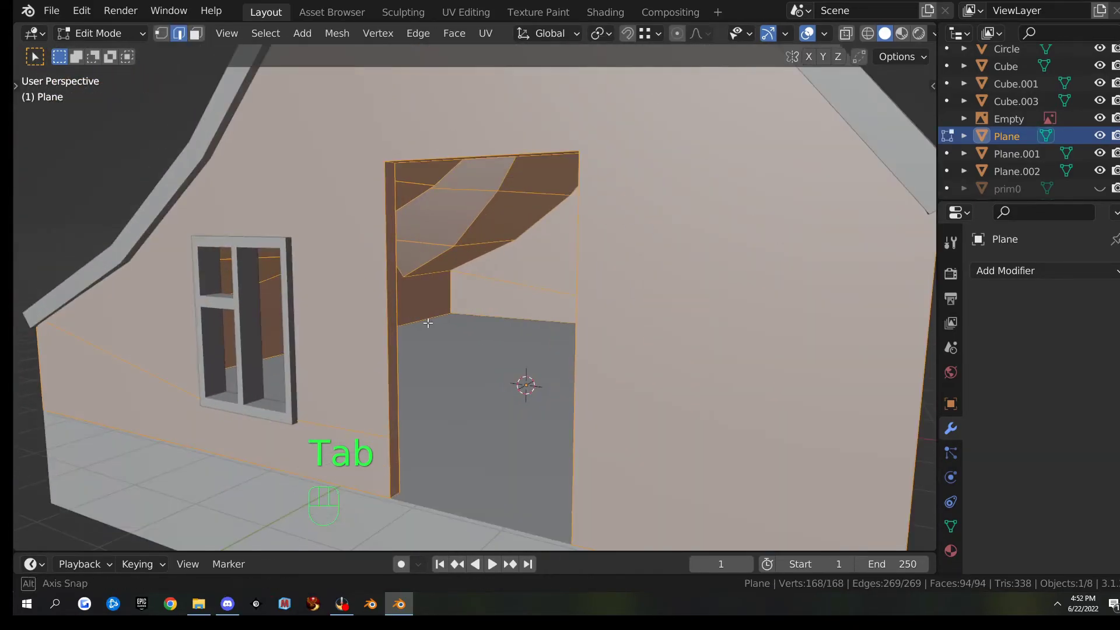
pyautogui.scroll(3, 366, 331)
pyautogui.press('3')
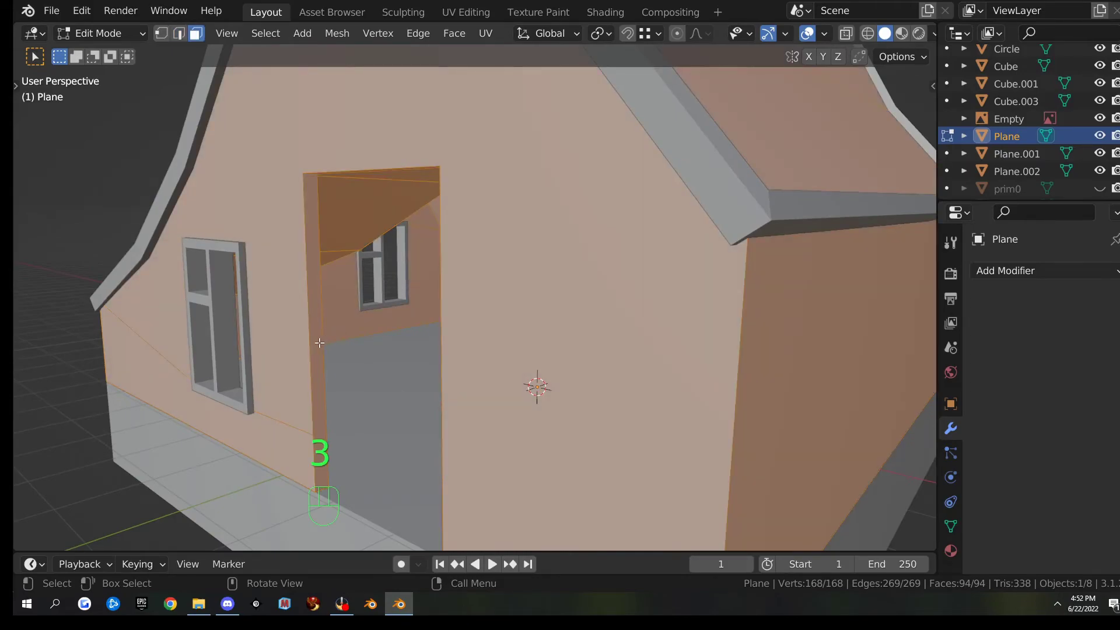
pyautogui.click(320, 343)
pyautogui.scroll(3, 320, 343)
pyautogui.moveTo(320, 343); pyautogui.dragTo(433, 266, button='middle')
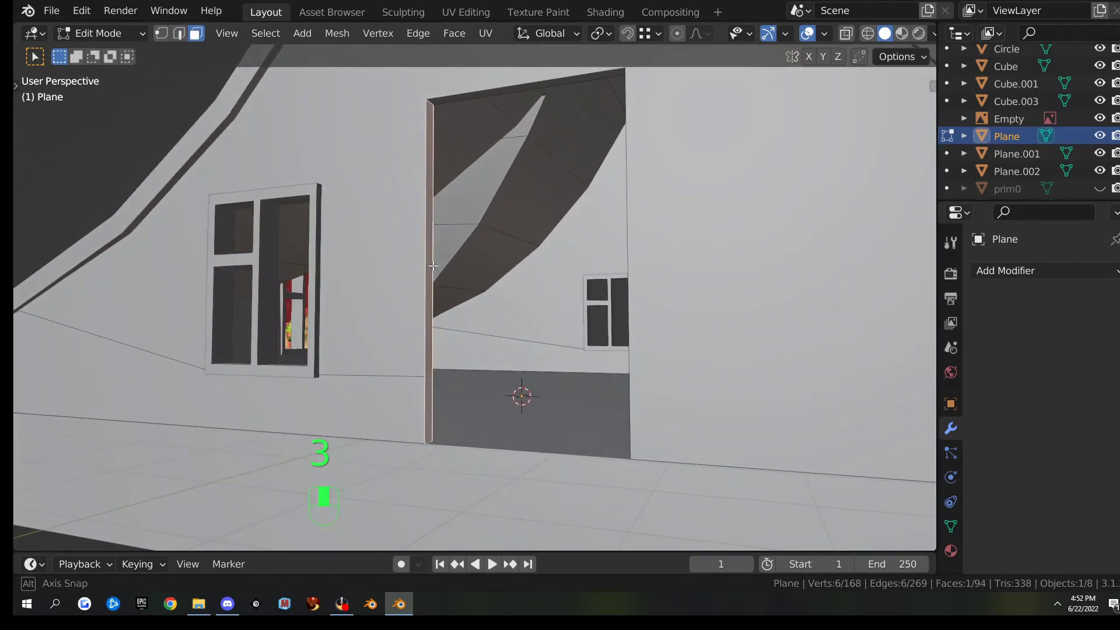
pyautogui.keyDown('shift'); pyautogui.click(490, 92); pyautogui.keyUp('shift')
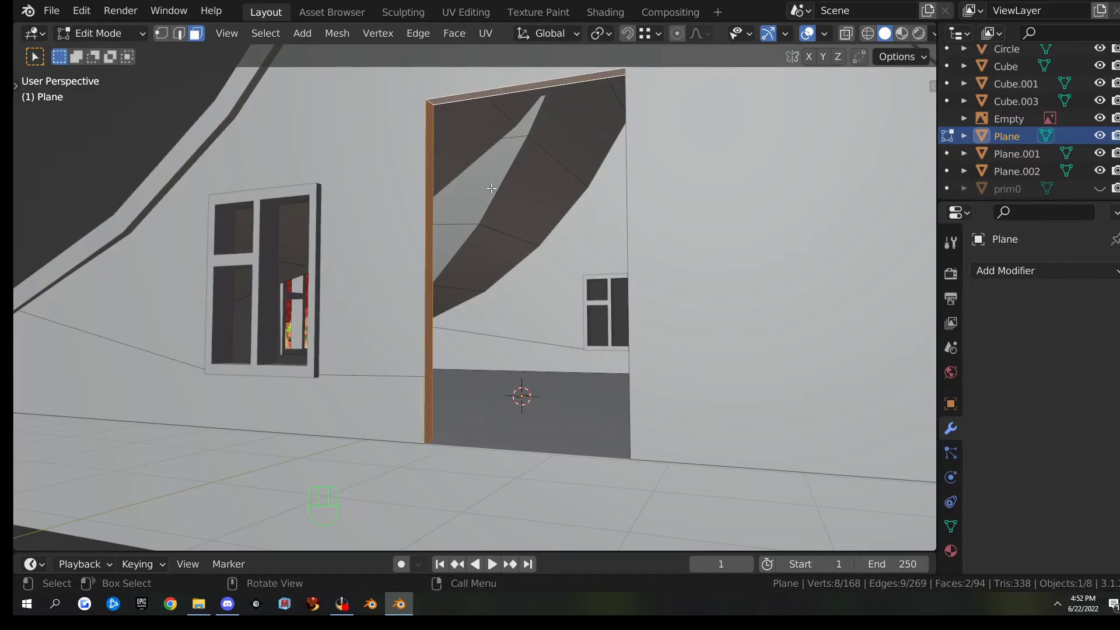
pyautogui.moveTo(490, 93); pyautogui.dragTo(609, 218, button='middle')
pyautogui.keyDown('shift'); pyautogui.click(805, 259); pyautogui.keyUp('shift')
pyautogui.moveTo(804, 311); pyautogui.dragTo(666, 353, button='middle')
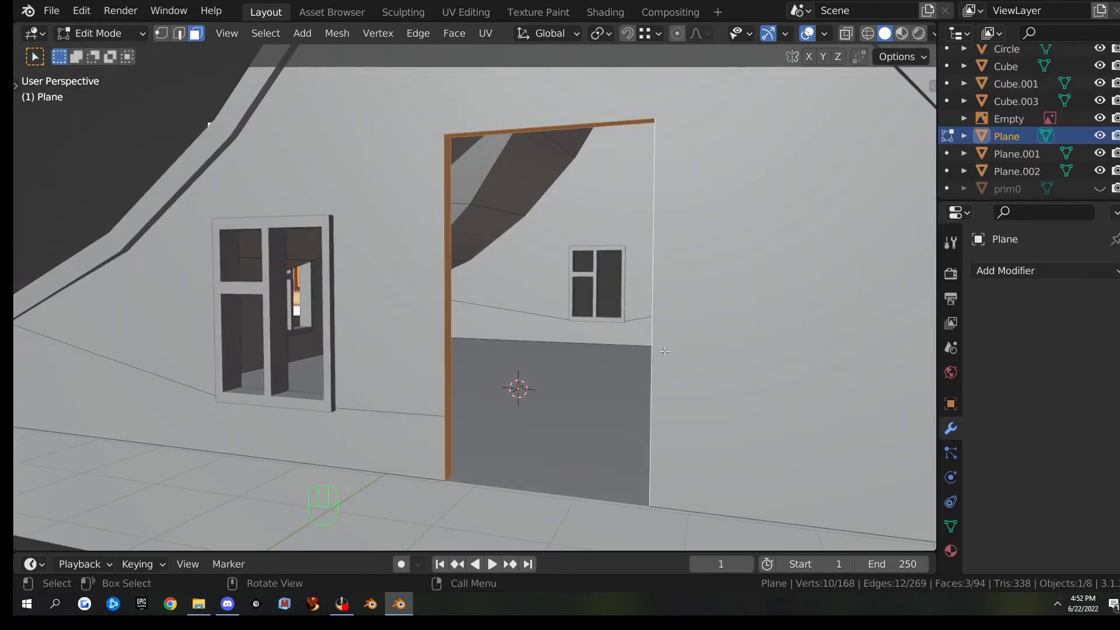
pyautogui.hotkey('shift', 'd')
pyautogui.rightClick(705, 345)
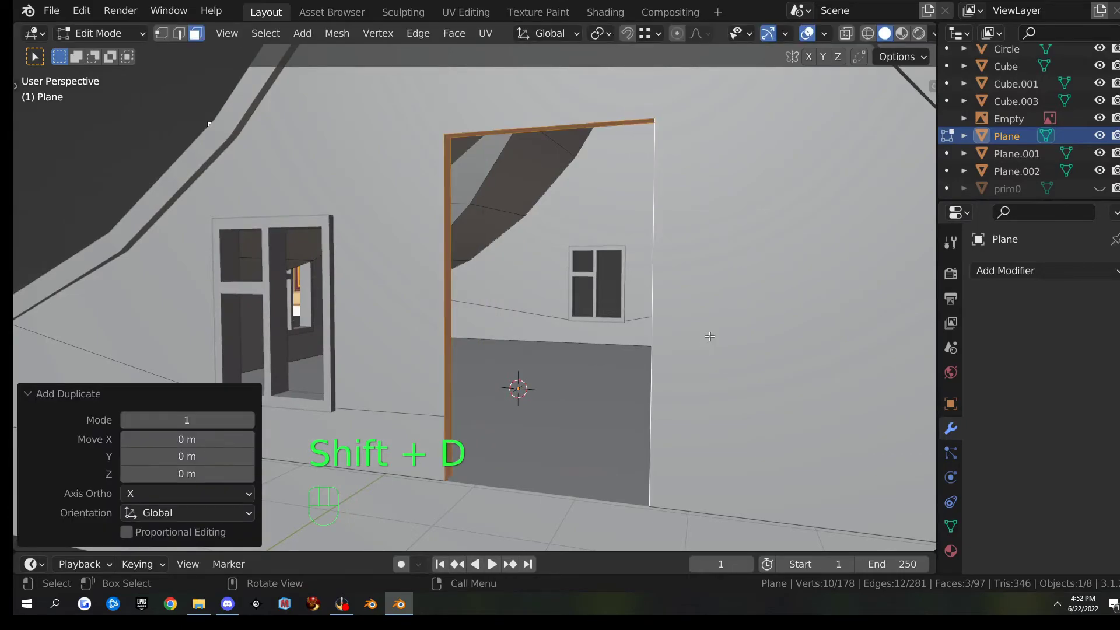
# - Separate the duplicated doorway faces into their own object and open that object in Edit Mode
pyautogui.press('p')
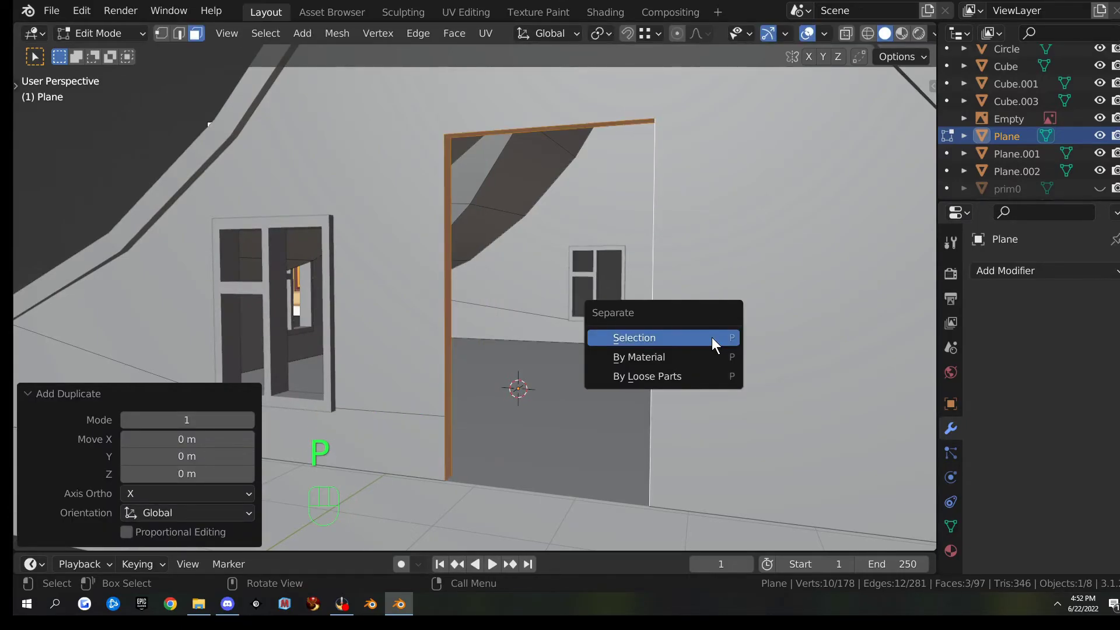
pyautogui.click(713, 345)
pyautogui.press('Tab')
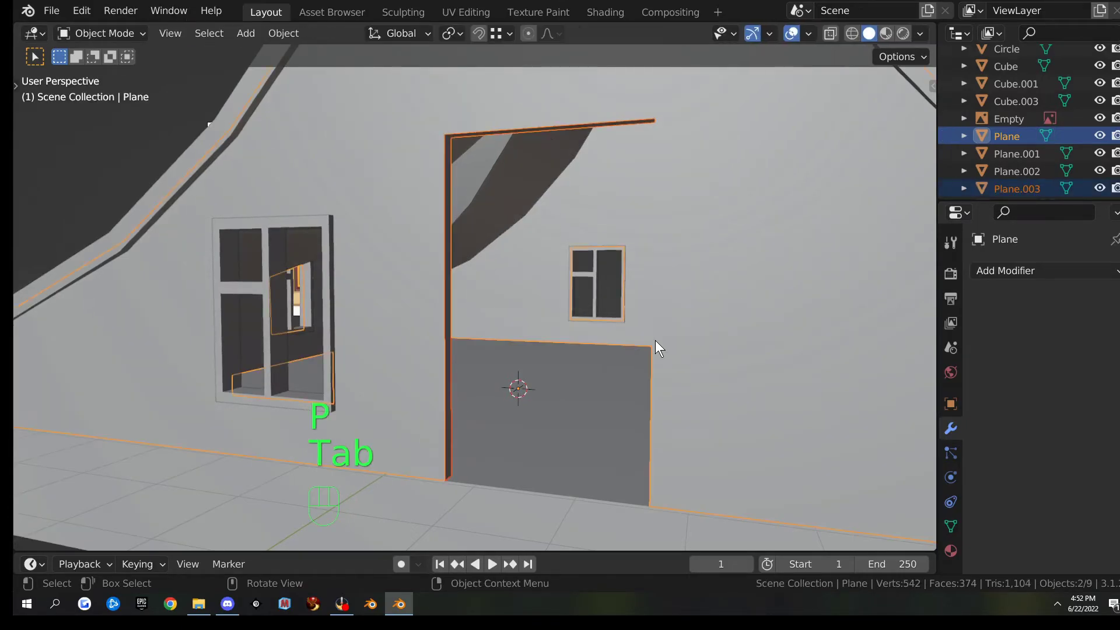
pyautogui.click(448, 207)
pyautogui.press('Tab')
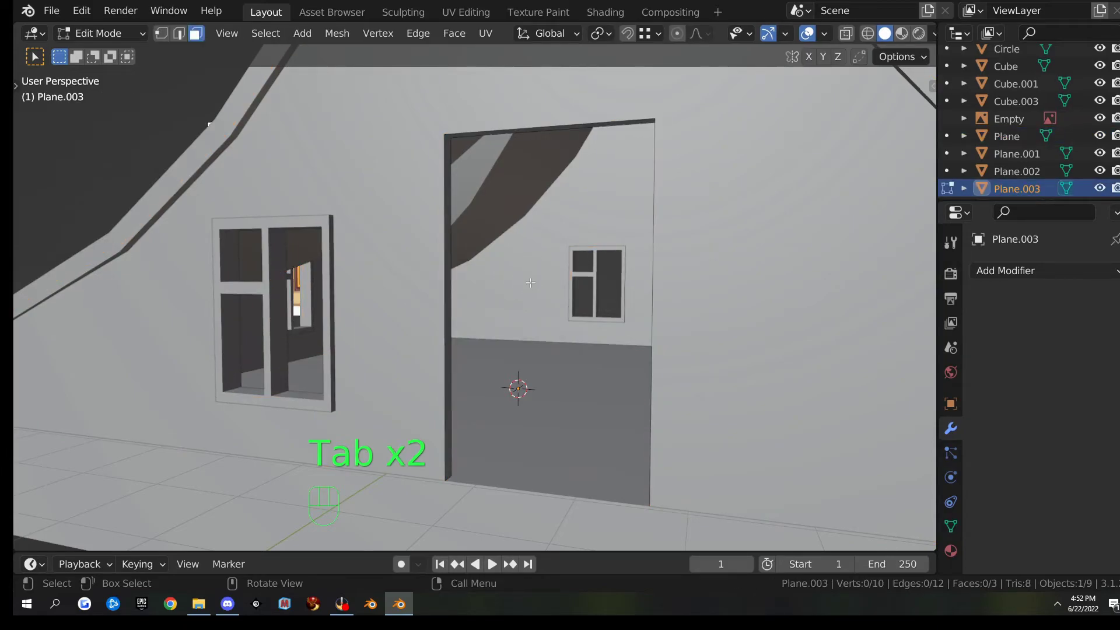
# - Extrude all the doorway faces along their normals by about 0.0305 m into the opening to form a door frame
pyautogui.press('a')
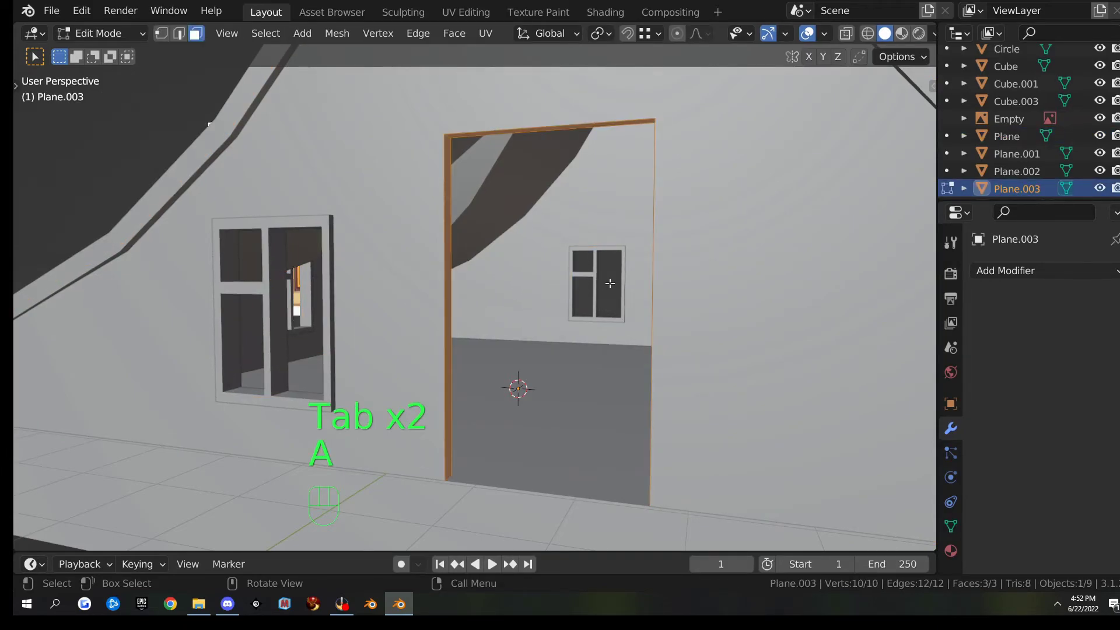
pyautogui.hotkey('alt', 'e')
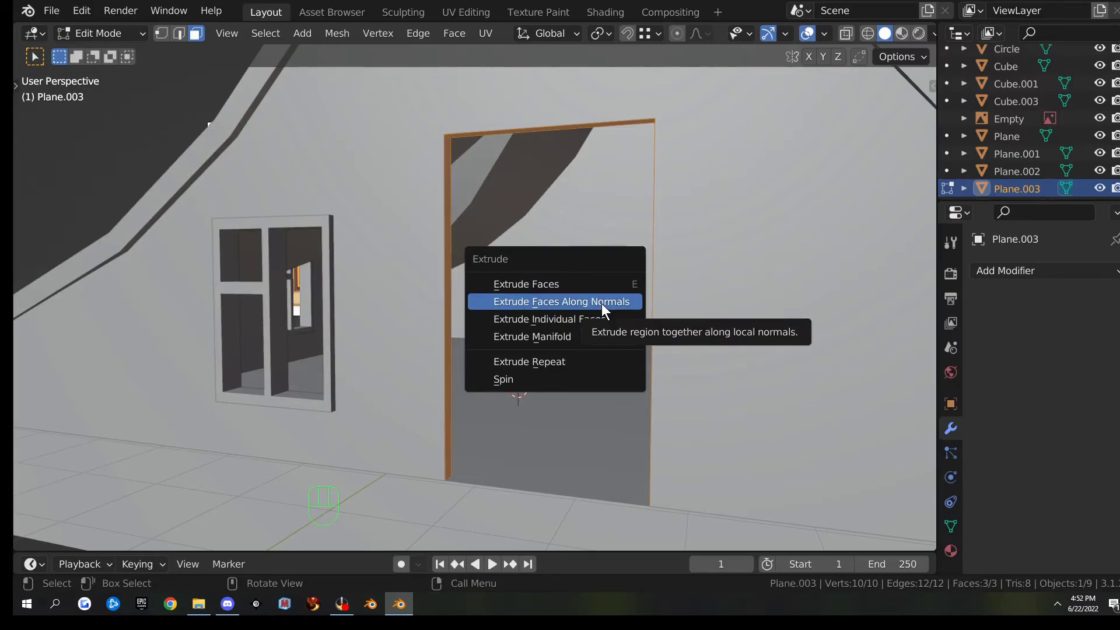
pyautogui.click(601, 301)
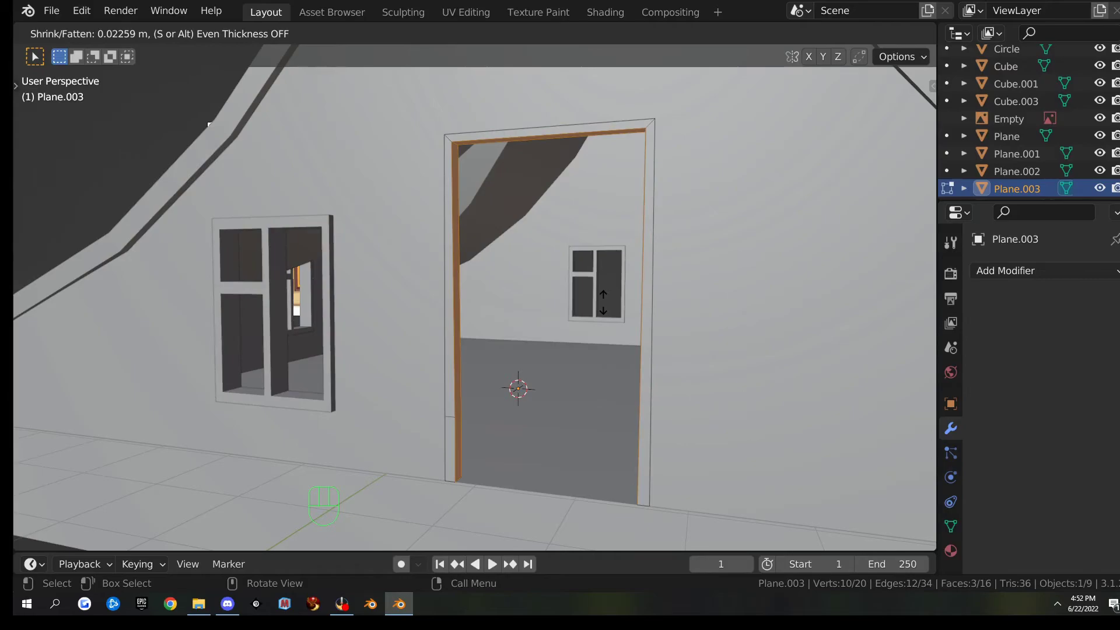
pyautogui.press('shift')
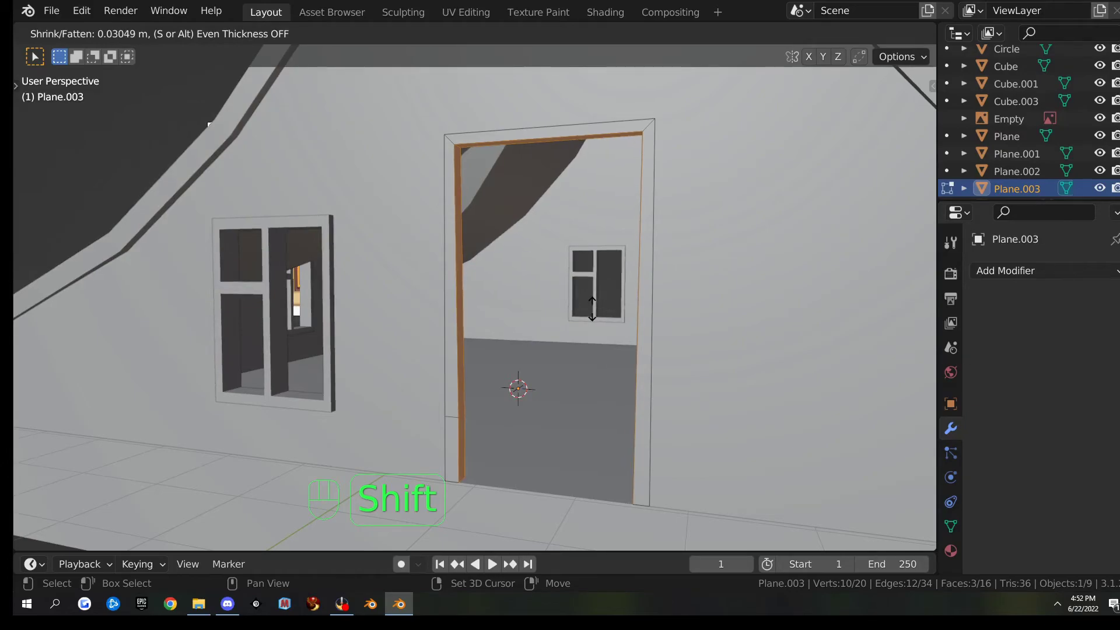
pyautogui.click(592, 308)
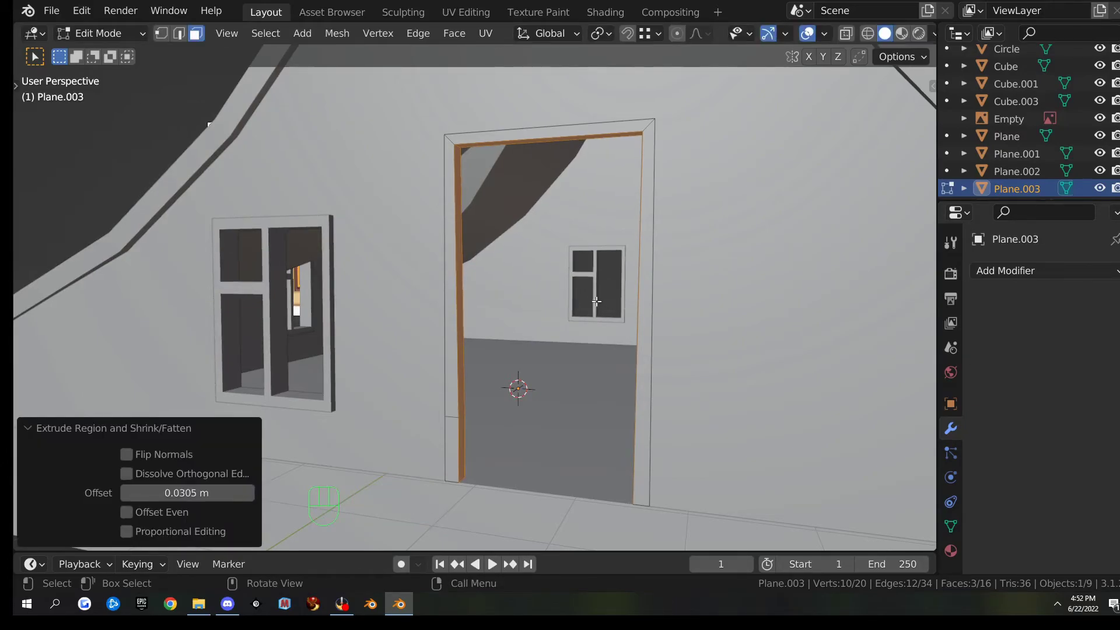
# - Scale the whole door frame up slightly and uniformly so it overlaps the edges of the doorway
pyautogui.press('s')
pyautogui.rightClick(630, 313)
pyautogui.press('a')
pyautogui.press('s')
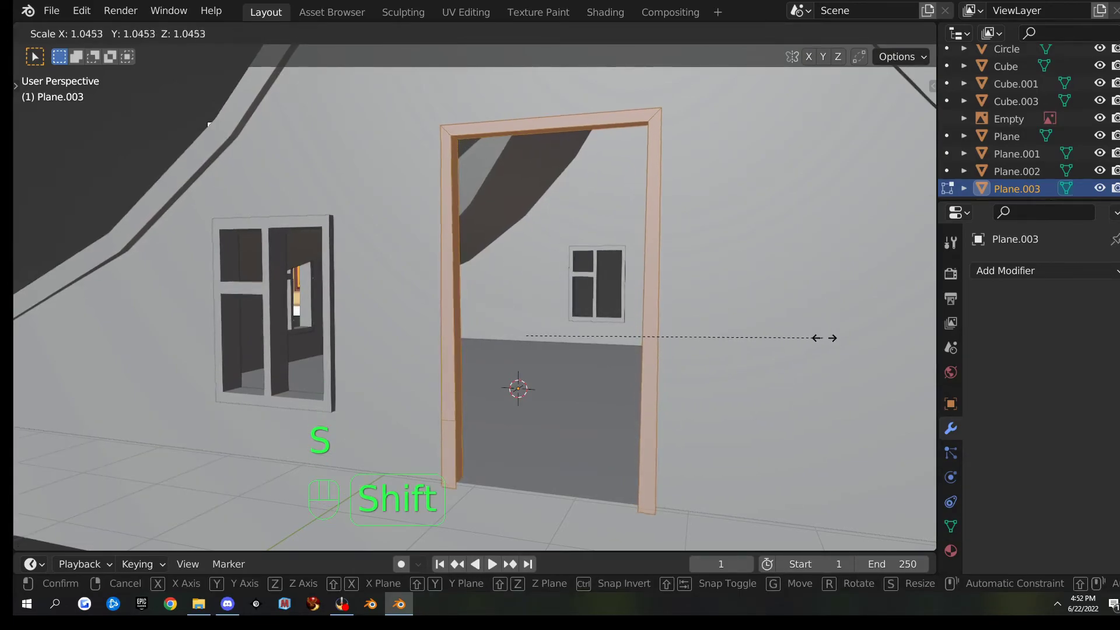
pyautogui.click(836, 338)
pyautogui.moveTo(835, 338); pyautogui.dragTo(733, 330, button='middle')
pyautogui.press('Tab')
pyautogui.press('Tab')
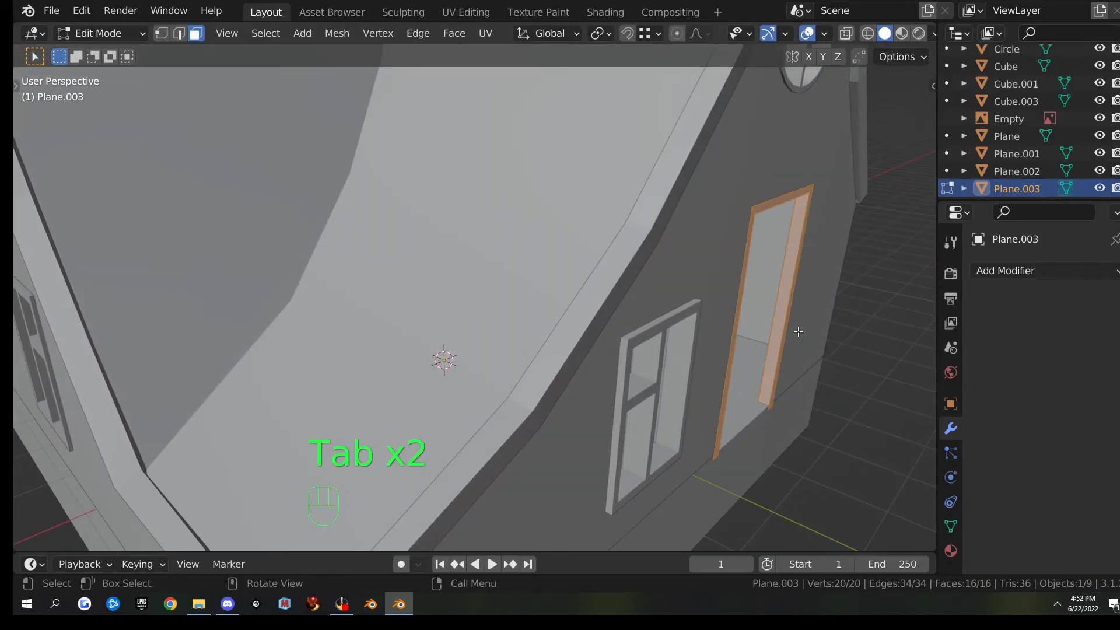
# - Scale the door frame along the Y axis by about 1.607 so it protrudes from the wall
pyautogui.press('s')
pyautogui.press('y')
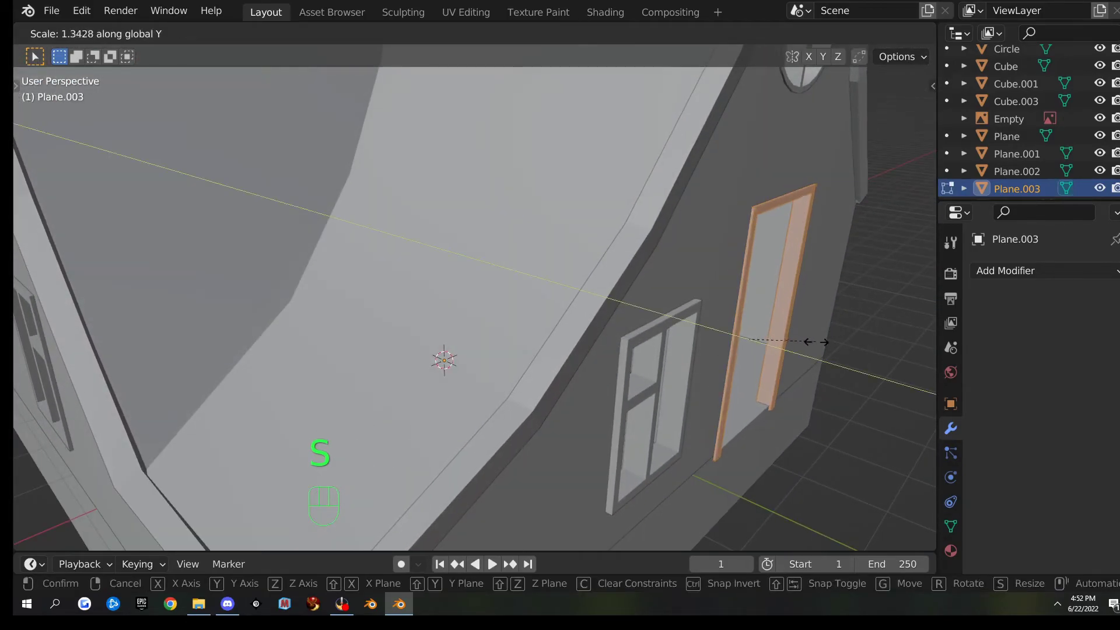
pyautogui.click(828, 345)
pyautogui.moveTo(828, 346); pyautogui.dragTo(719, 306, button='middle')
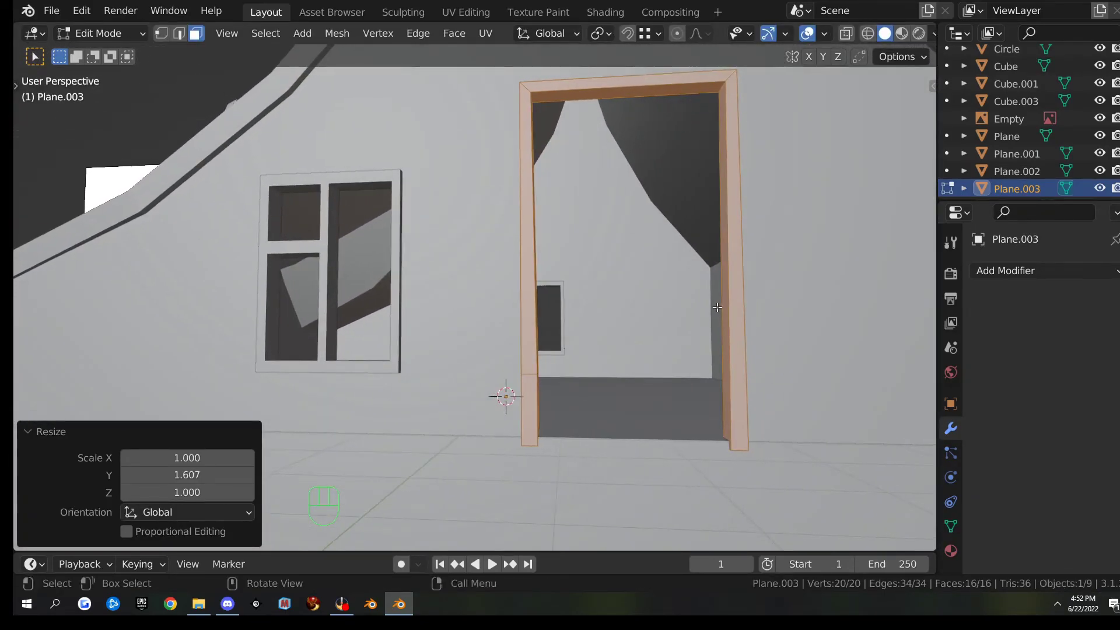
# - Raise the bottom vertices of both door frame jambs about 0.077 m along Z, snapping them to the ground line
pyautogui.press('KP_1')
pyautogui.scroll(2, 628, 376)
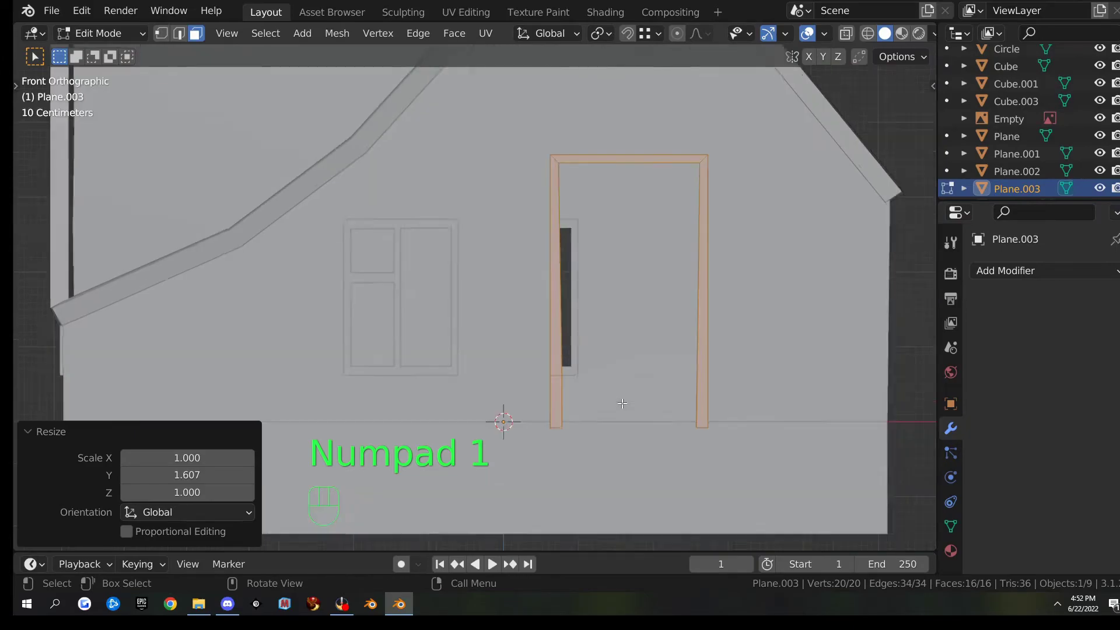
pyautogui.press('1')
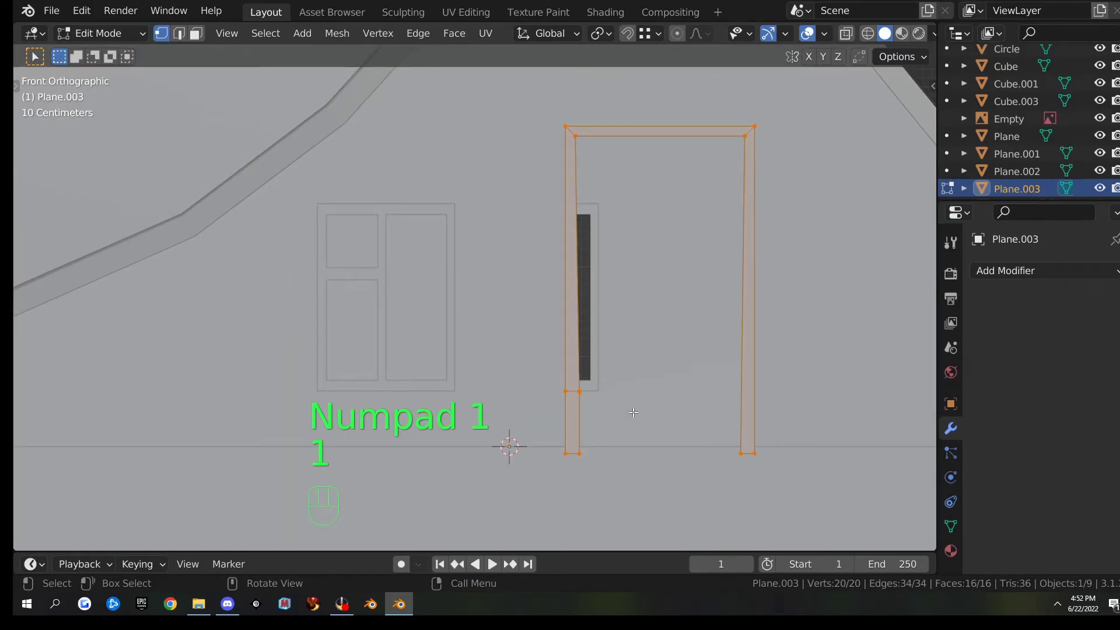
pyautogui.hotkey('alt', 'z')
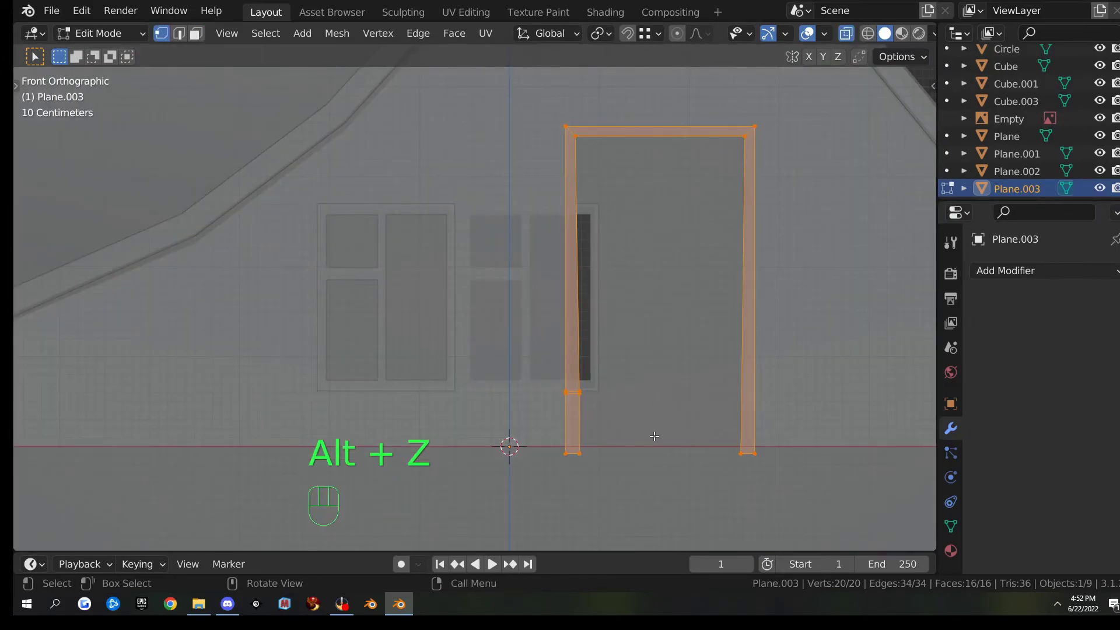
pyautogui.keyDown('shift'); pyautogui.moveTo(688, 438); pyautogui.dragTo(611, 329, button='middle'); pyautogui.keyUp('shift')
pyautogui.moveTo(454, 313); pyautogui.dragTo(740, 383)
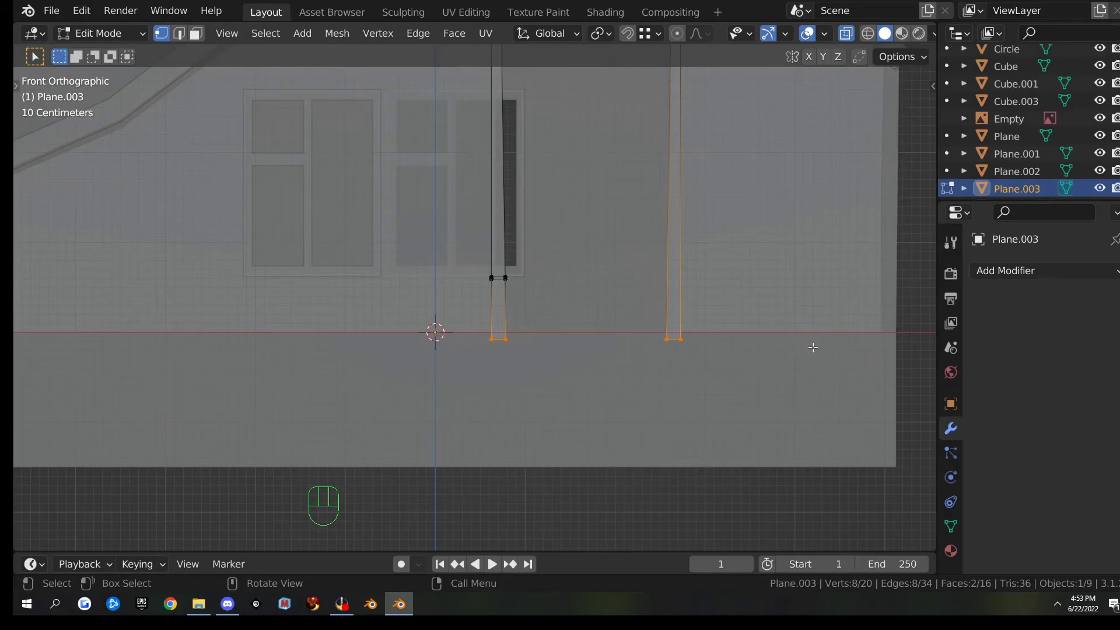
pyautogui.press('g')
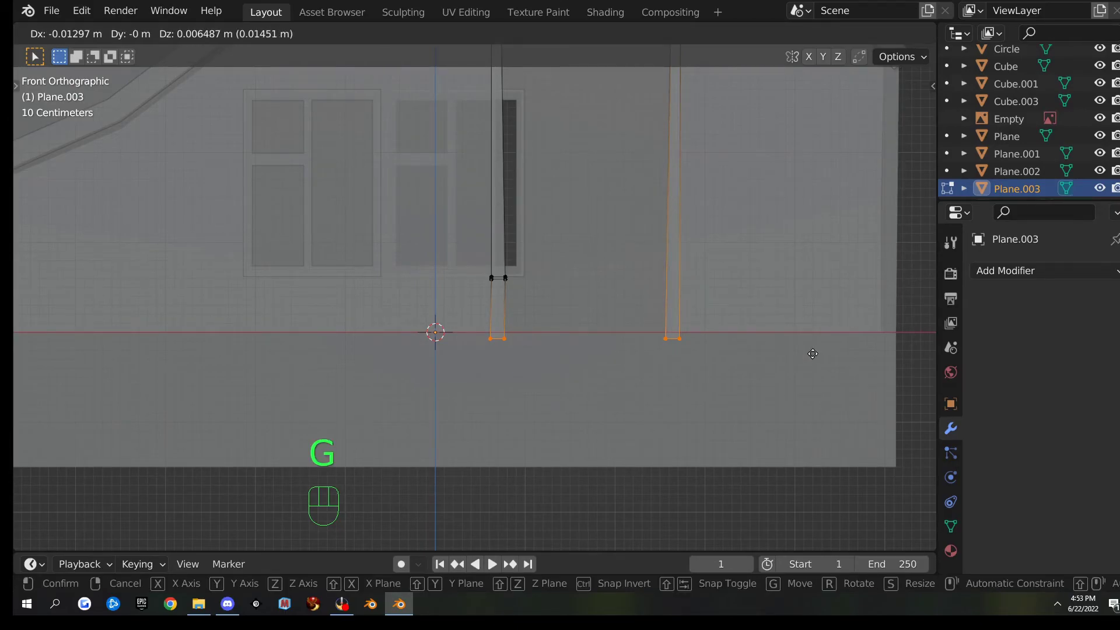
pyautogui.press('z')
pyautogui.press('ctrl')
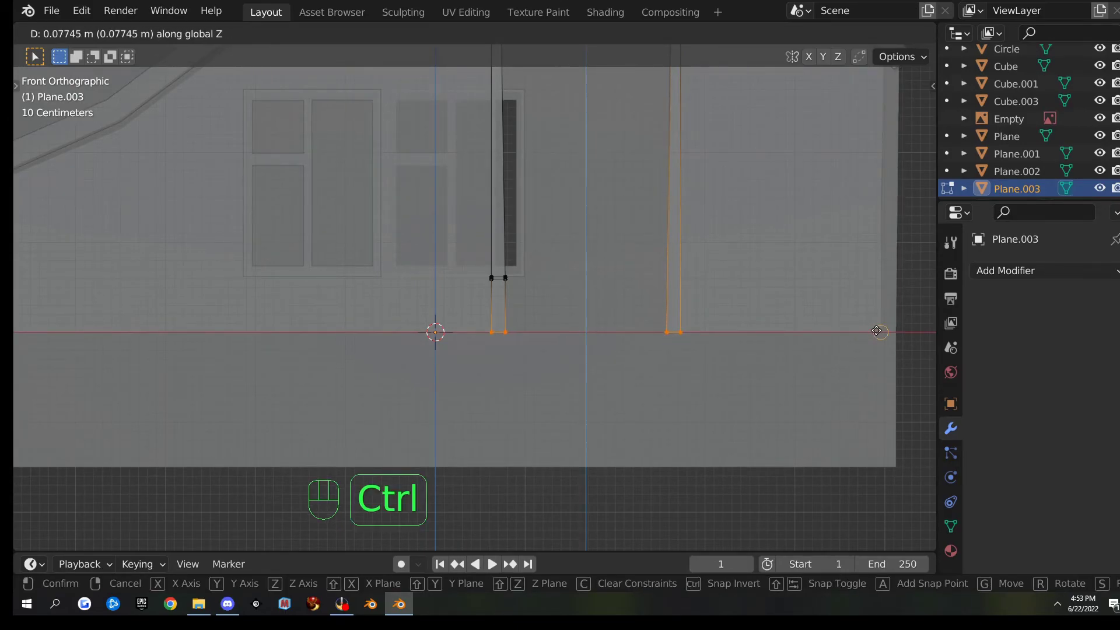
pyautogui.click(877, 331)
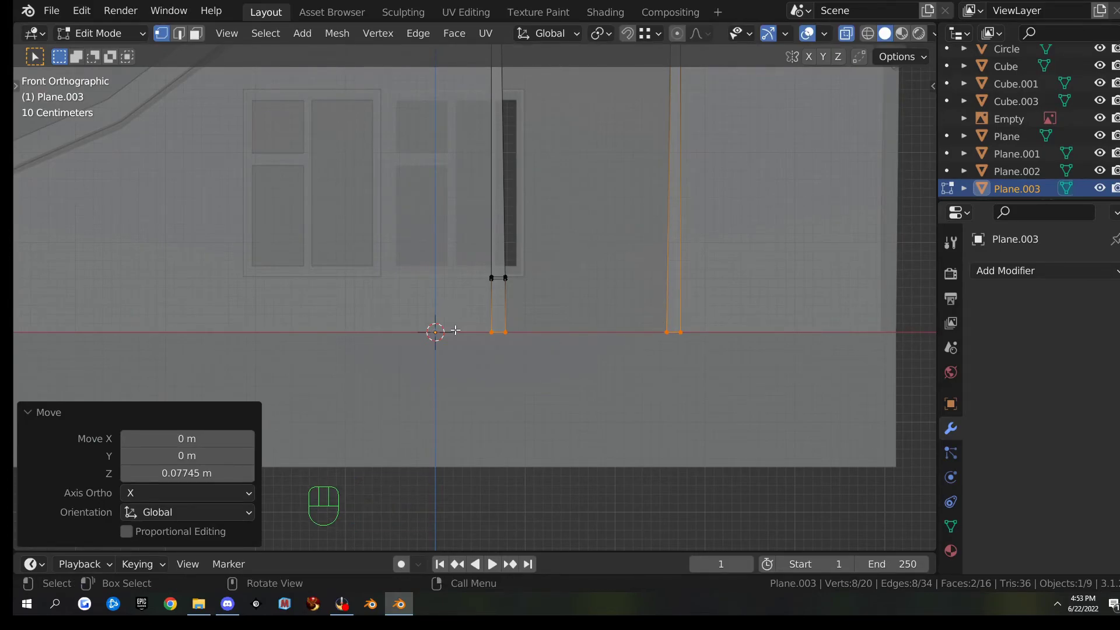
# - Dissolve the extra edge loop crossing the lower part of the door frame's left jamb
pyautogui.scroll(2, 560, 298)
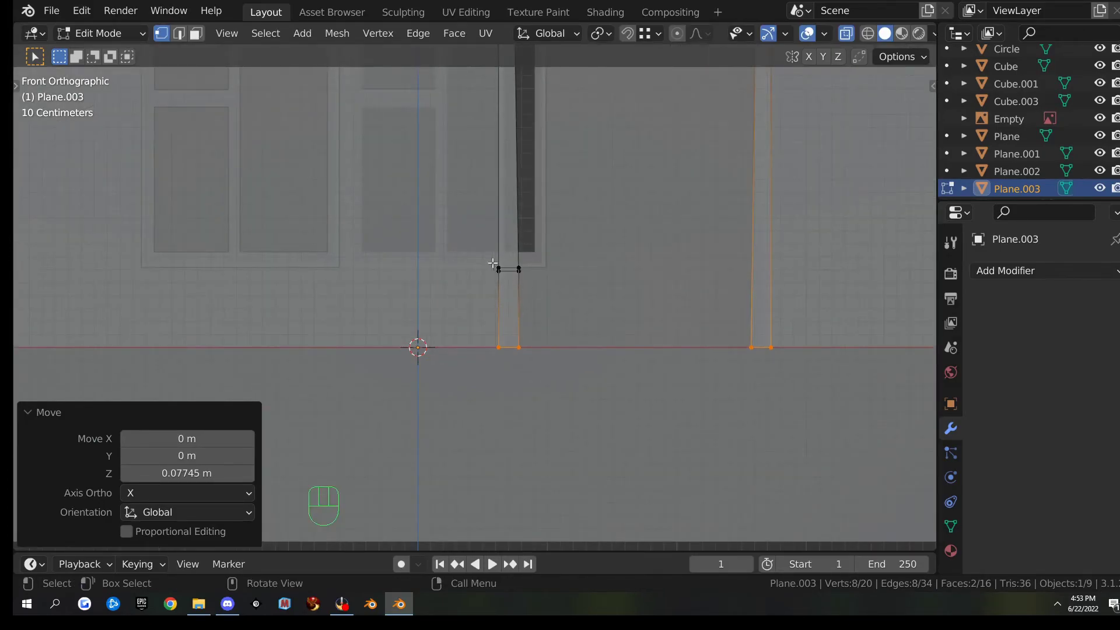
pyautogui.keyDown('alt'); pyautogui.click(493, 260); pyautogui.keyUp('alt')
pyautogui.press('x')
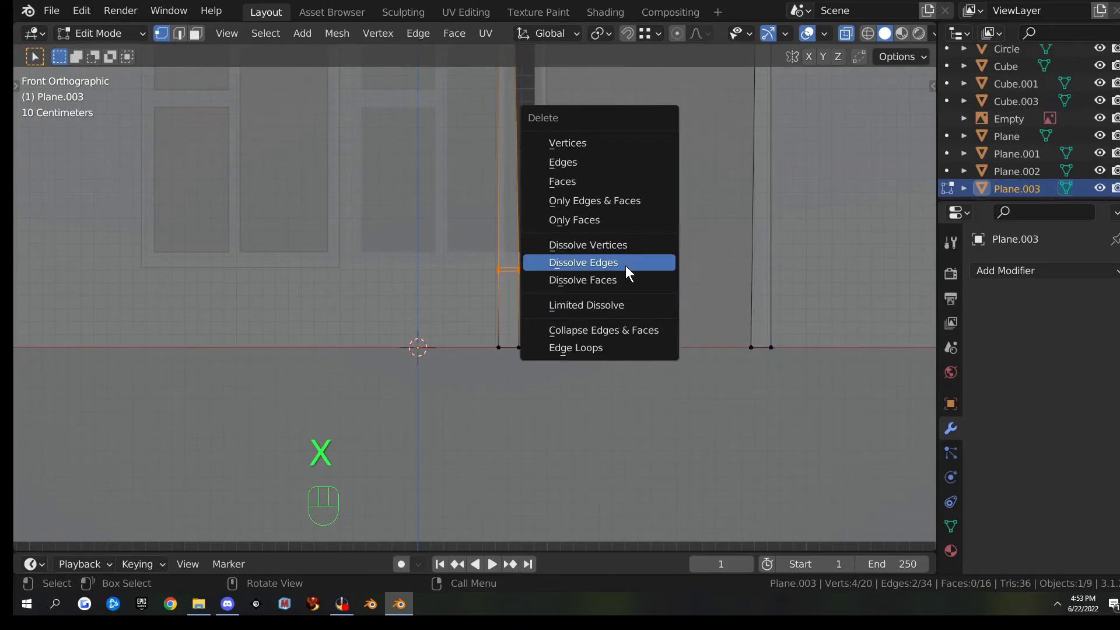
pyautogui.click(627, 262)
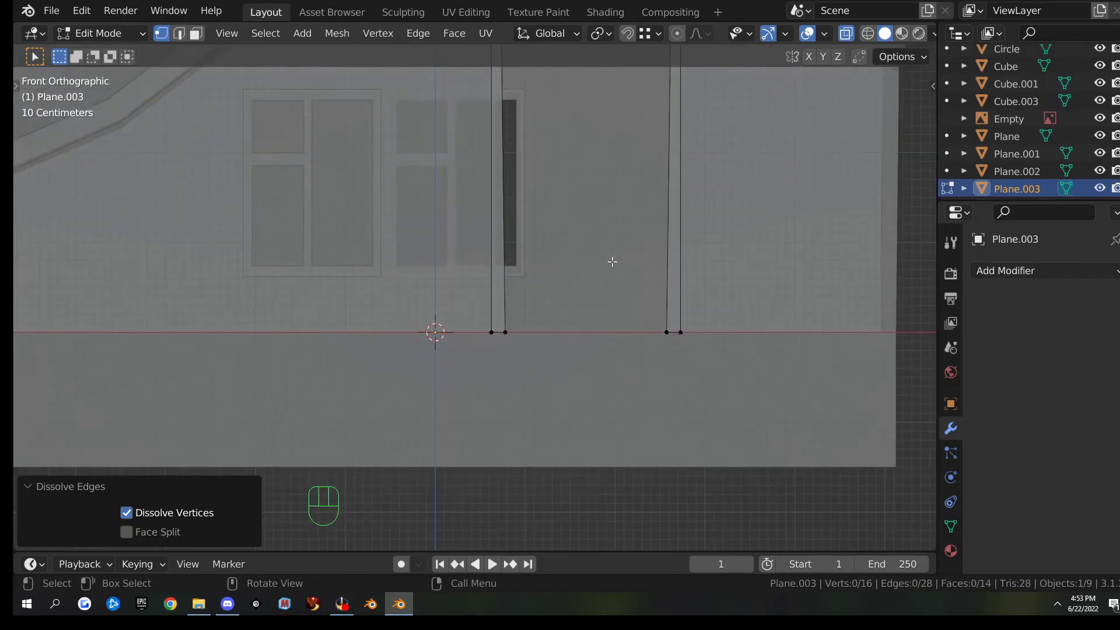
pyautogui.scroll(-1, 612, 262)
pyautogui.keyDown('shift'); pyautogui.moveTo(593, 228); pyautogui.dragTo(552, 332, button='middle'); pyautogui.keyUp('shift')
pyautogui.scroll(1, 580, 262)
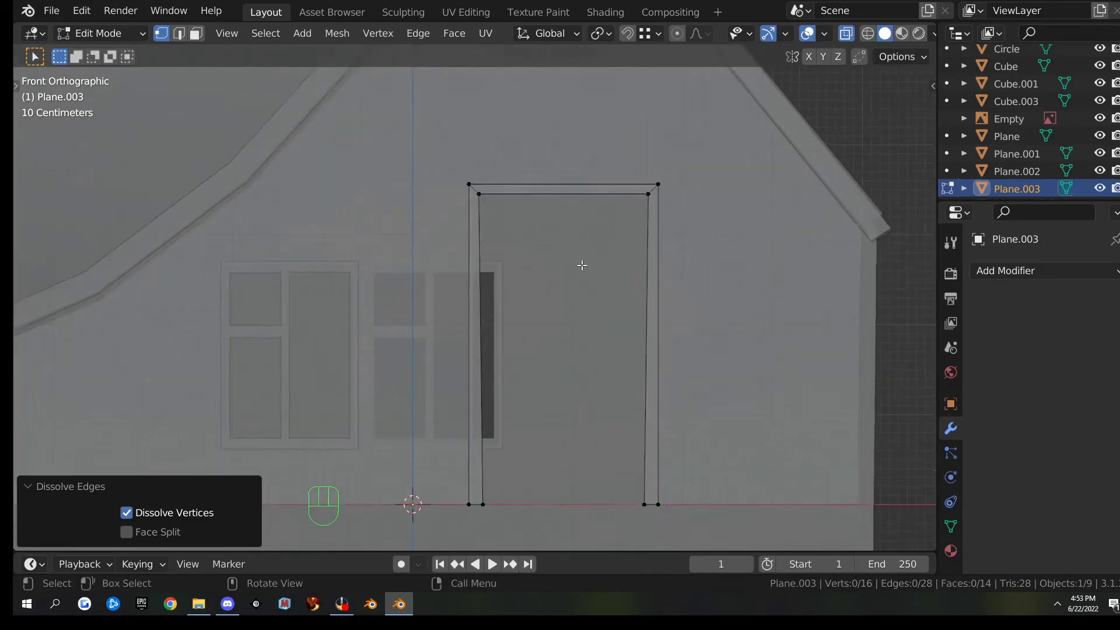
# - Return the door frame to Object Mode and turn off X-ray to show the cottage's side as solid
pyautogui.scroll(-2, 580, 268)
pyautogui.press('Tab')
pyautogui.press('Tab')
pyautogui.moveTo(571, 316); pyautogui.dragTo(498, 320, button='middle')
pyautogui.scroll(-2, 594, 311)
pyautogui.press('Tab')
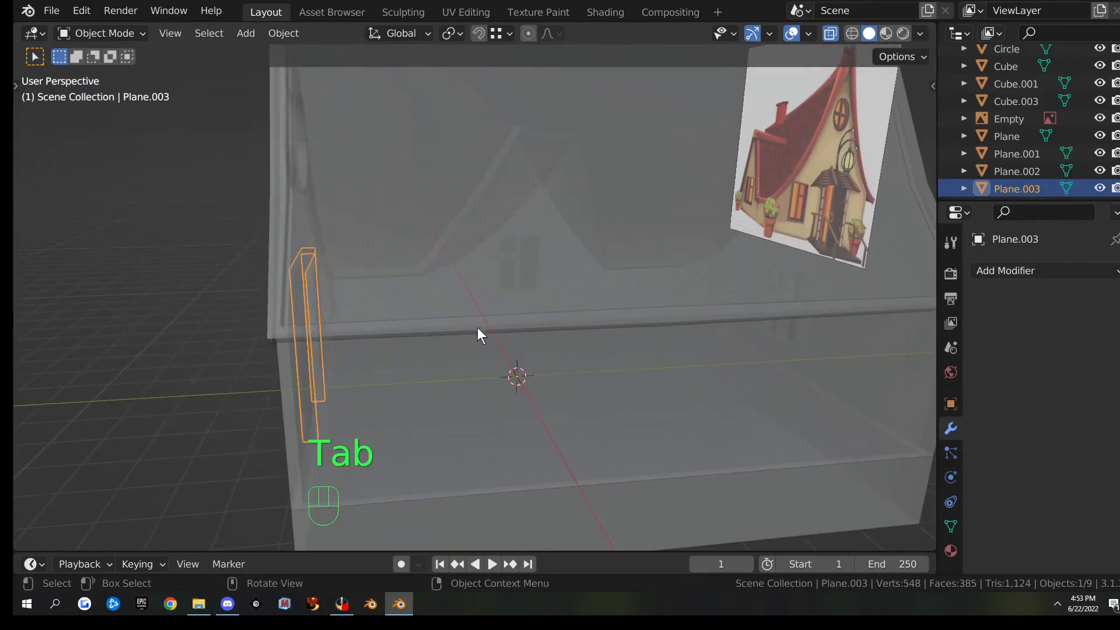
pyautogui.hotkey('alt', 'z')
pyautogui.scroll(-2, 411, 323)
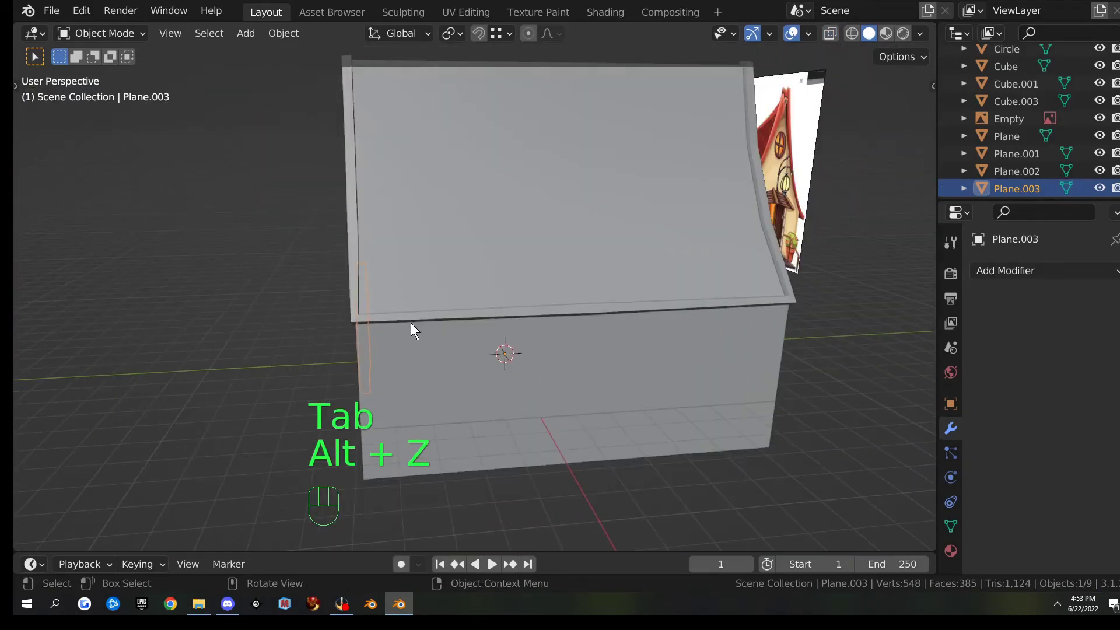
# - Apply Limited Dissolve with a 5° max angle to the entire roof trim mesh
pyautogui.click(449, 311)
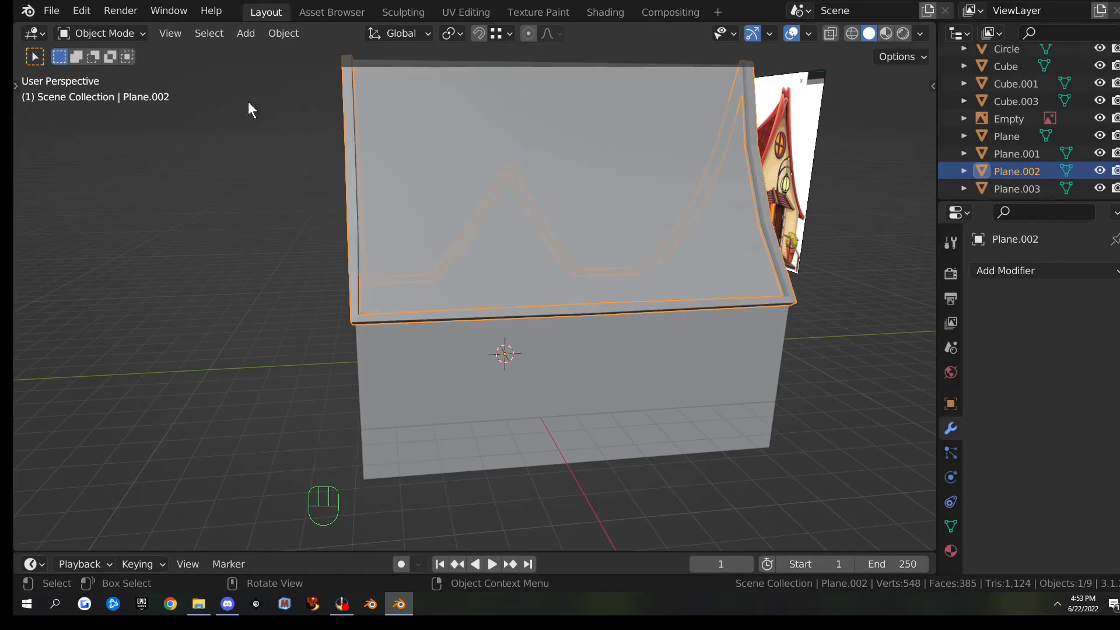
pyautogui.moveTo(631, 293); pyautogui.dragTo(737, 268, button='middle')
pyautogui.moveTo(765, 276); pyautogui.dragTo(538, 341, button='middle')
pyautogui.scroll(5, 511, 327)
pyautogui.scroll(-4, 510, 322)
pyautogui.press('Tab')
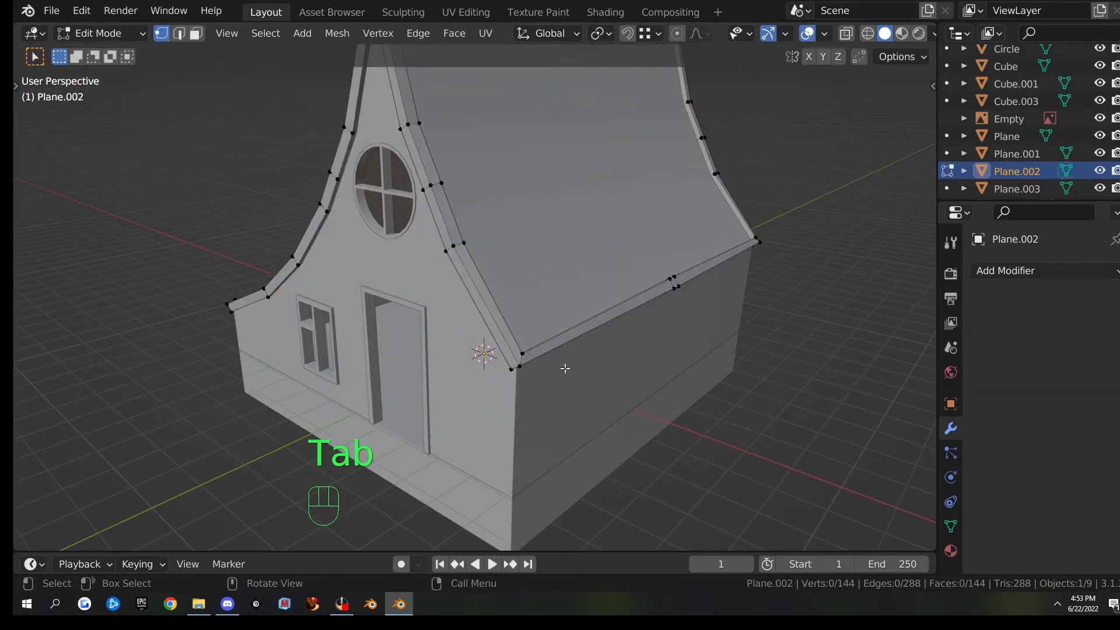
pyautogui.moveTo(595, 368); pyautogui.dragTo(641, 361, button='middle')
pyautogui.press('a')
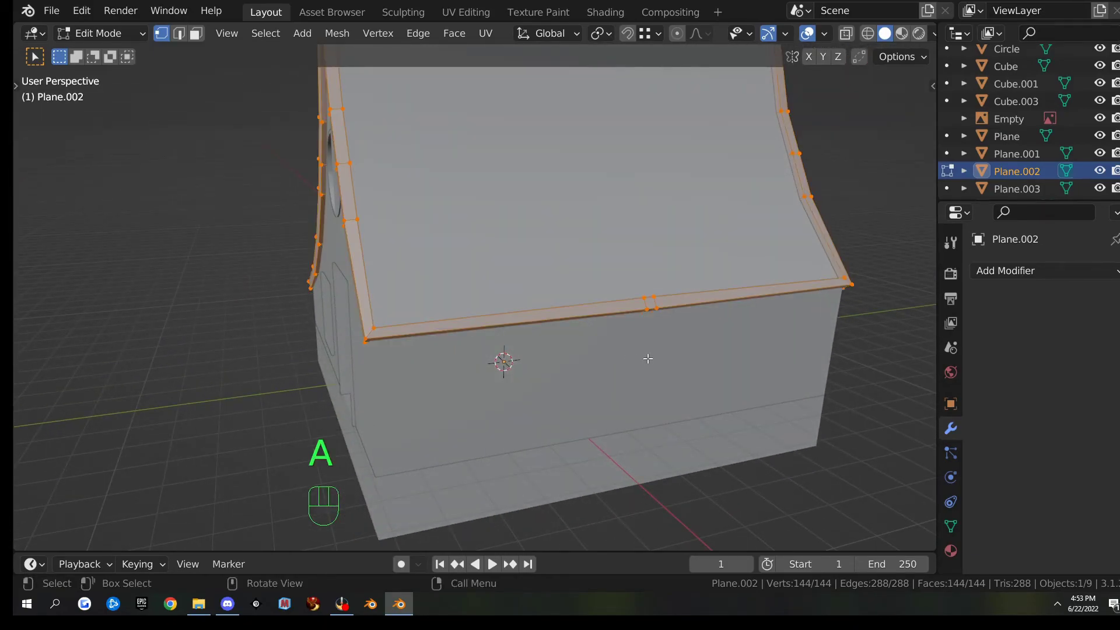
pyautogui.press('x')
pyautogui.click(646, 400)
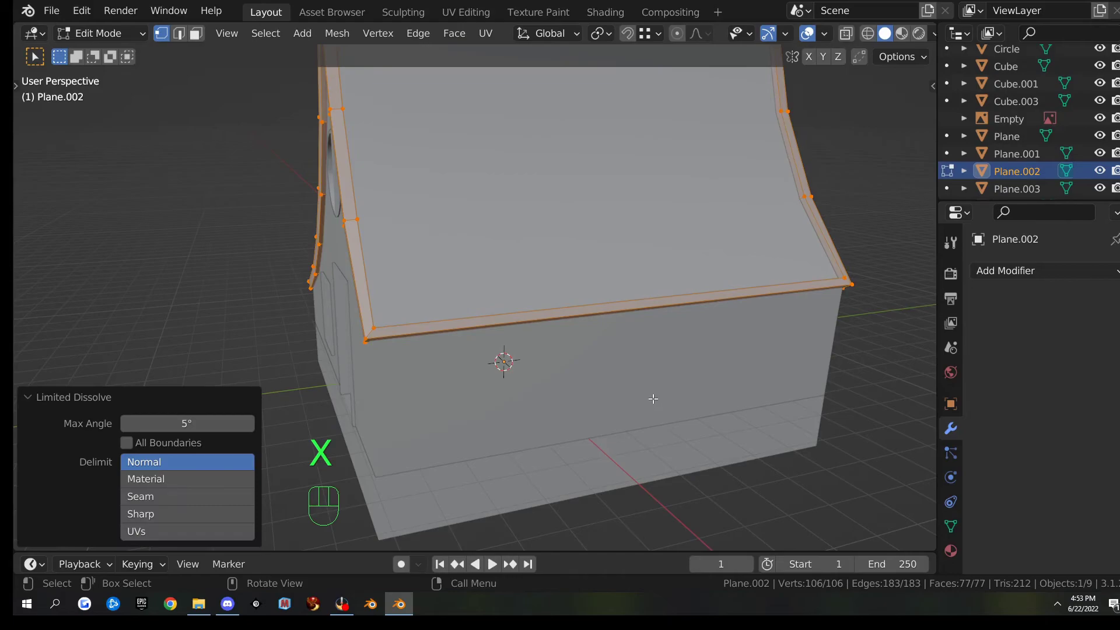
# - Duplicate the roof trim faces along the long right-side eave in place and separate them into their own object
pyautogui.scroll(-5, 603, 323)
pyautogui.moveTo(604, 323); pyautogui.dragTo(434, 317, button='middle')
pyautogui.scroll(5, 434, 316)
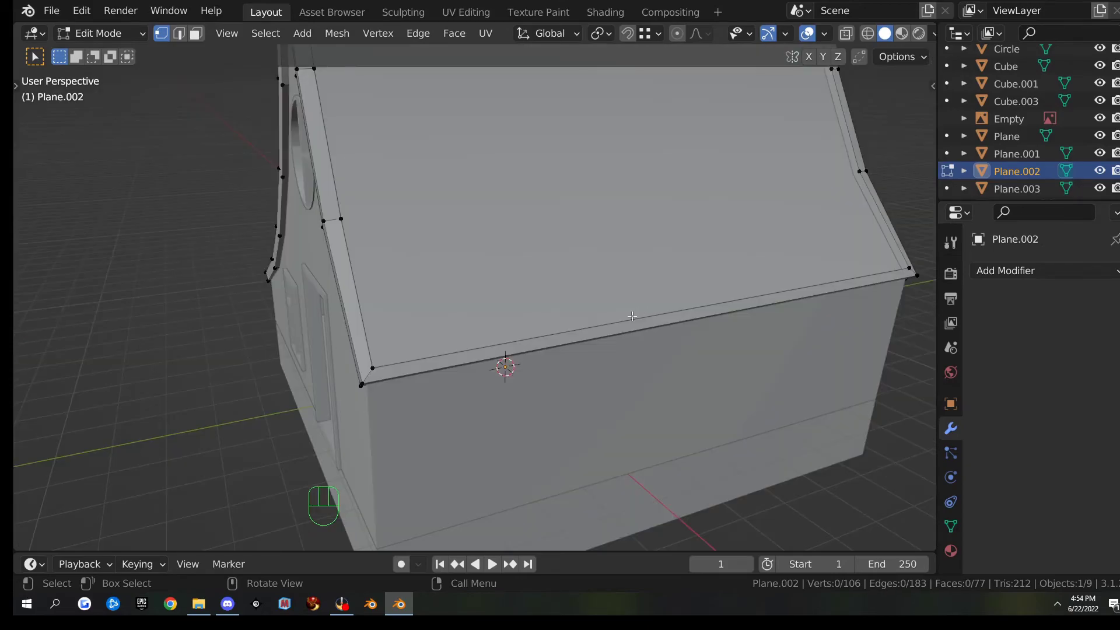
pyautogui.moveTo(676, 327); pyautogui.dragTo(633, 326, button='middle')
pyautogui.hotkey('alt', 'z')
pyautogui.moveTo(608, 285); pyautogui.dragTo(668, 375)
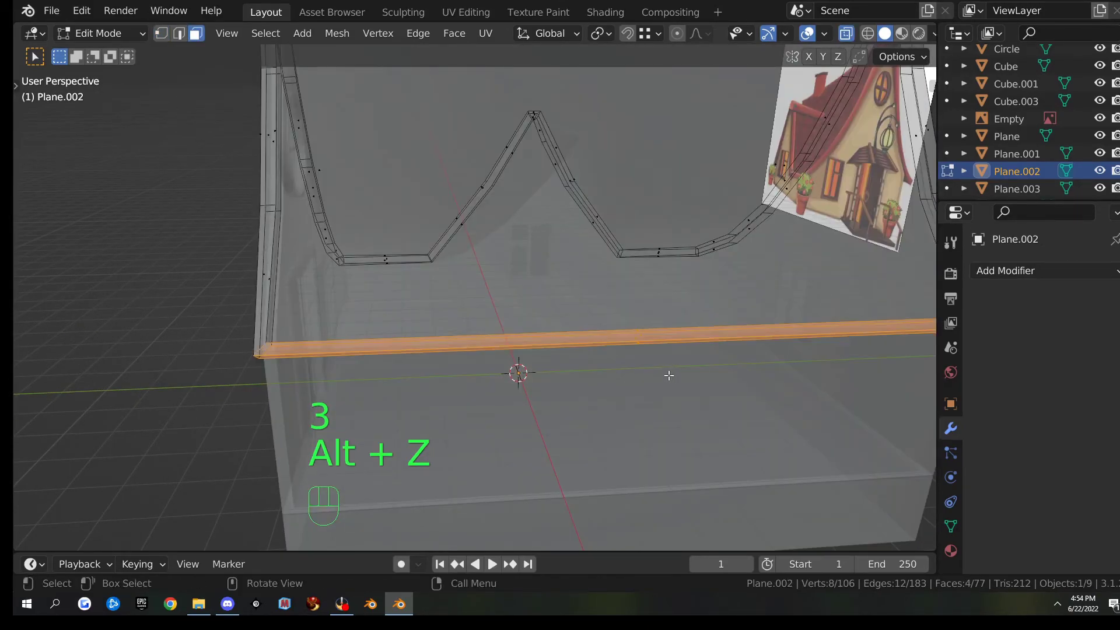
pyautogui.scroll(3, 669, 356)
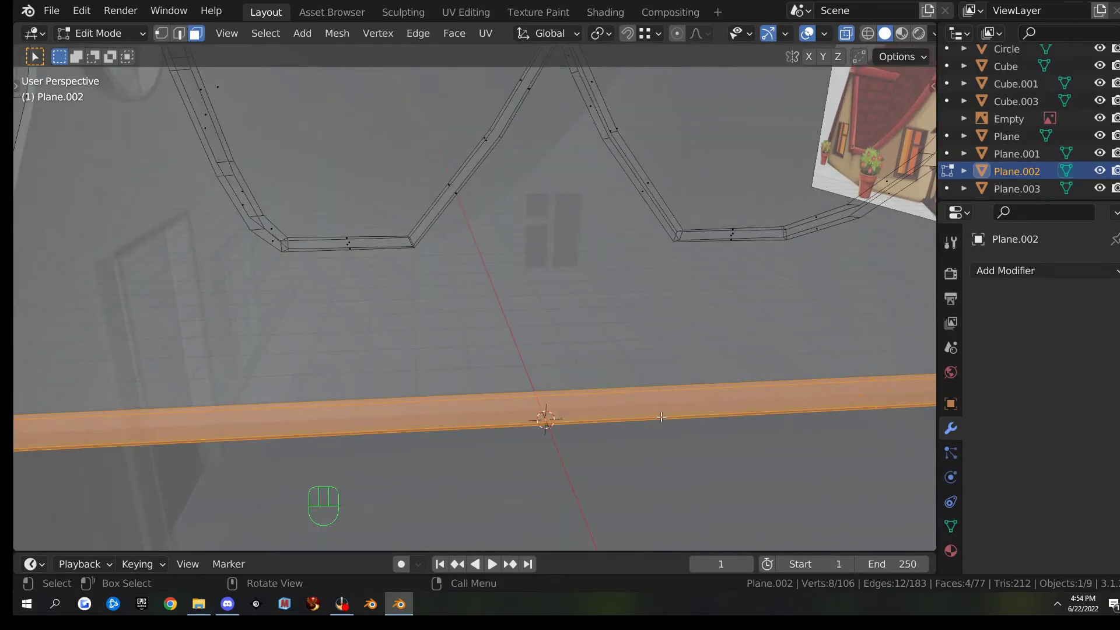
pyautogui.scroll(-2, 751, 416)
pyautogui.scroll(-3, 688, 360)
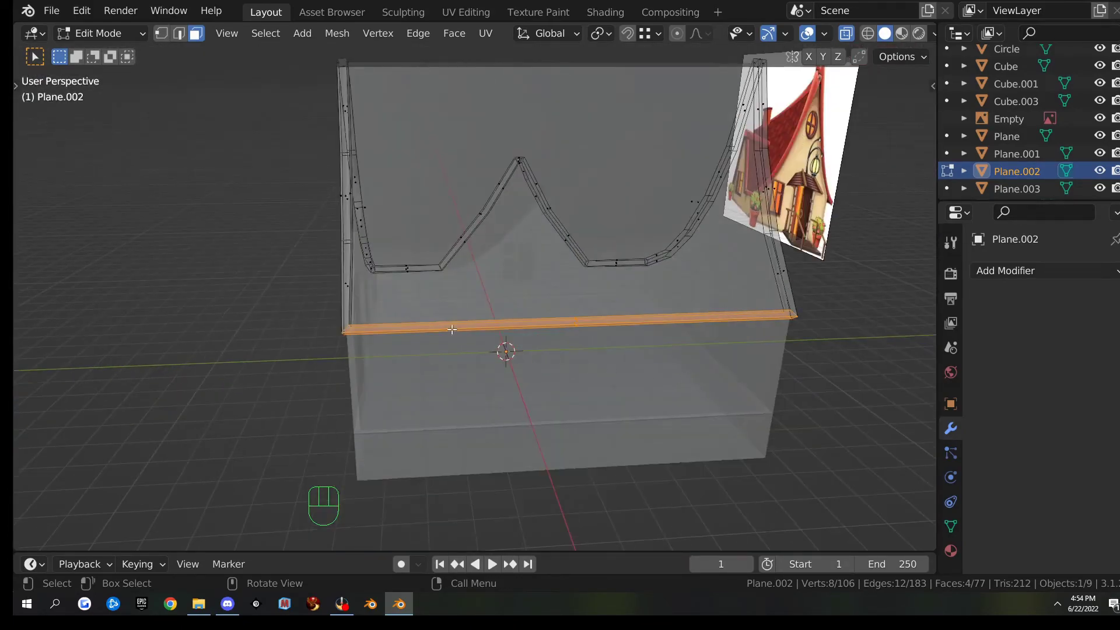
pyautogui.hotkey('shift', 'd')
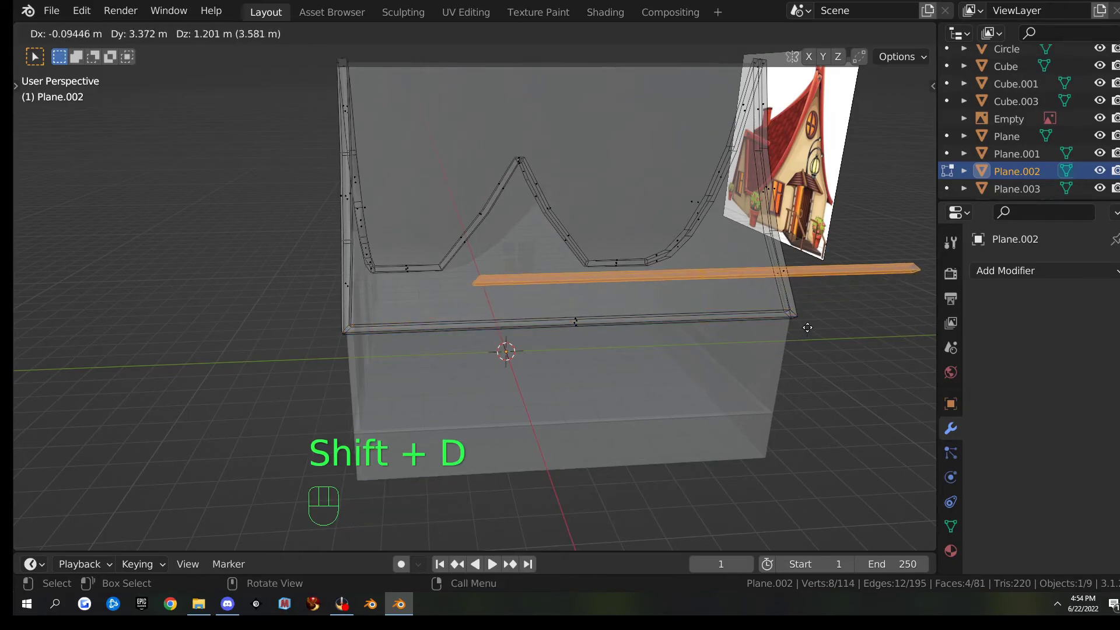
pyautogui.rightClick(806, 324)
pyautogui.press('p')
pyautogui.click(805, 325)
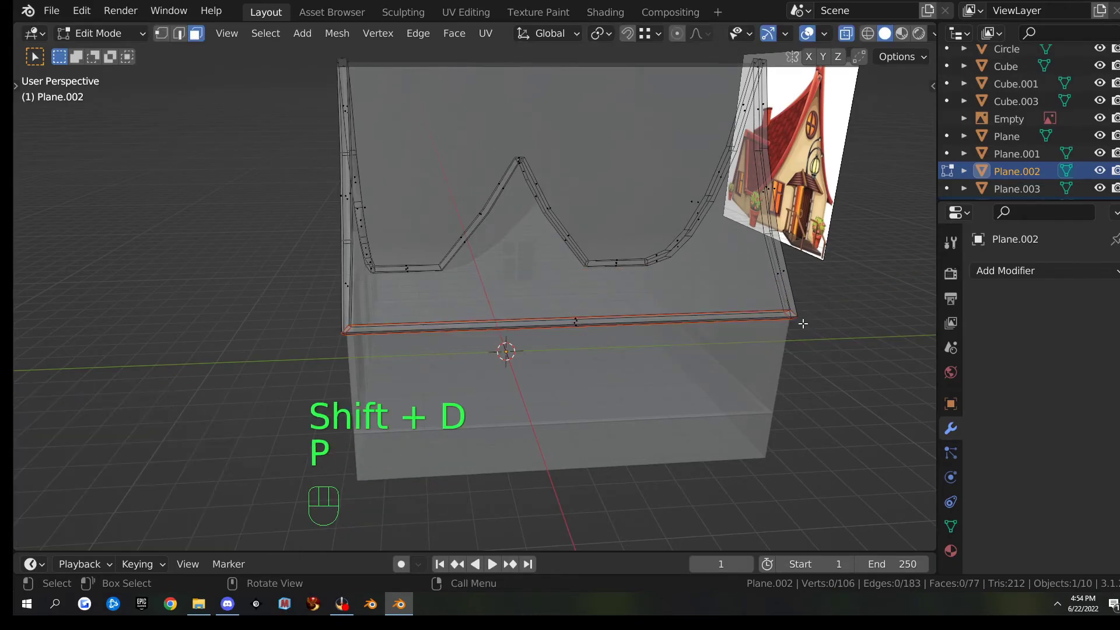
# - In Object Mode, move the separated eave strip about -2.51 m in X and 7.20 m in Z, above the roof ridge
pyautogui.press('Tab')
pyautogui.scroll(-4, 617, 341)
pyautogui.moveTo(618, 342); pyautogui.dragTo(687, 355, button='middle')
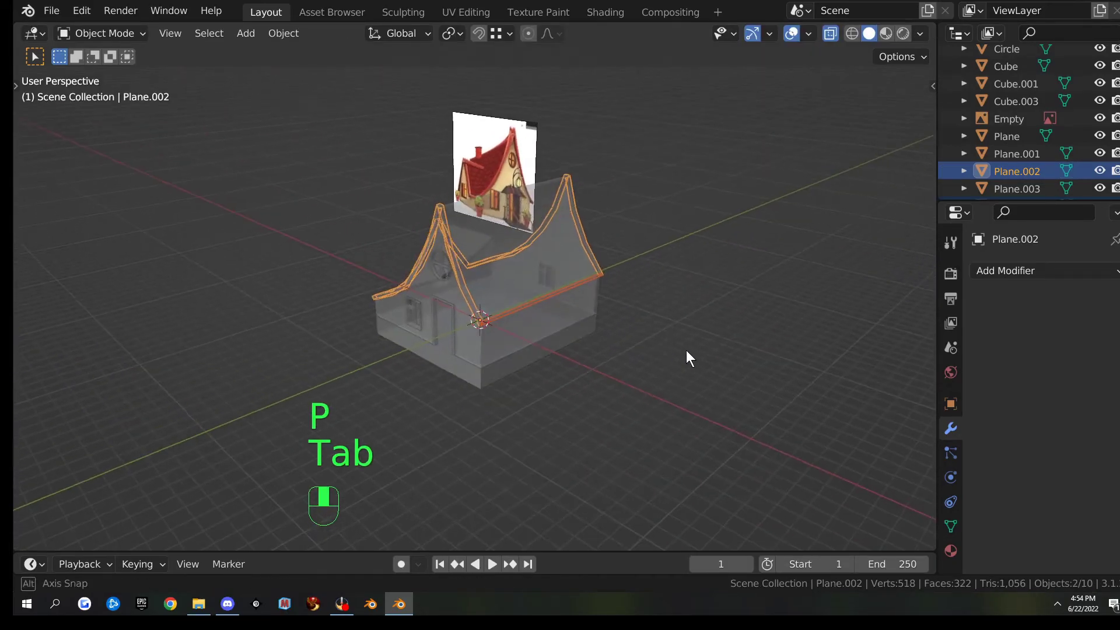
pyautogui.click(542, 299)
pyautogui.hotkey('alt', 'z')
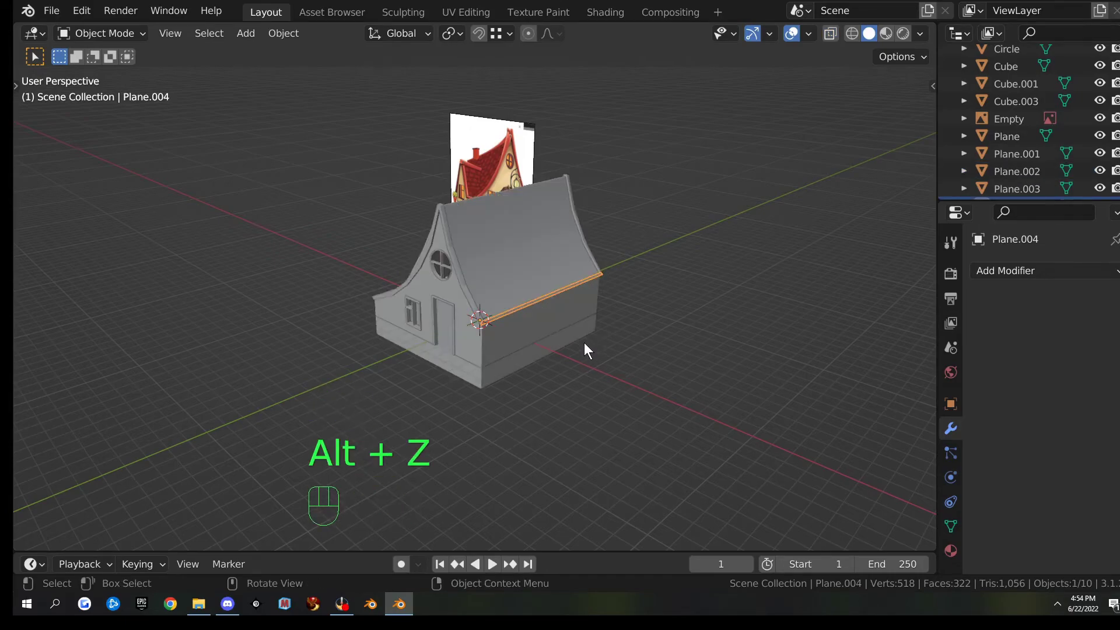
pyautogui.moveTo(584, 342); pyautogui.dragTo(673, 313, button='middle')
pyautogui.press('KP_3')
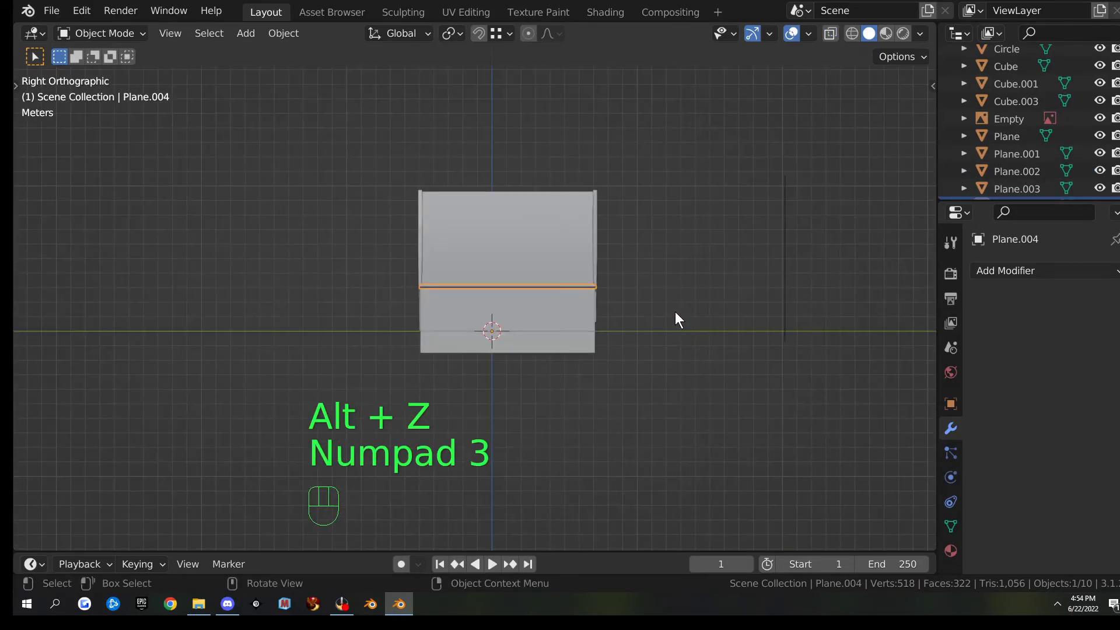
pyautogui.press('KP_1')
pyautogui.press('g')
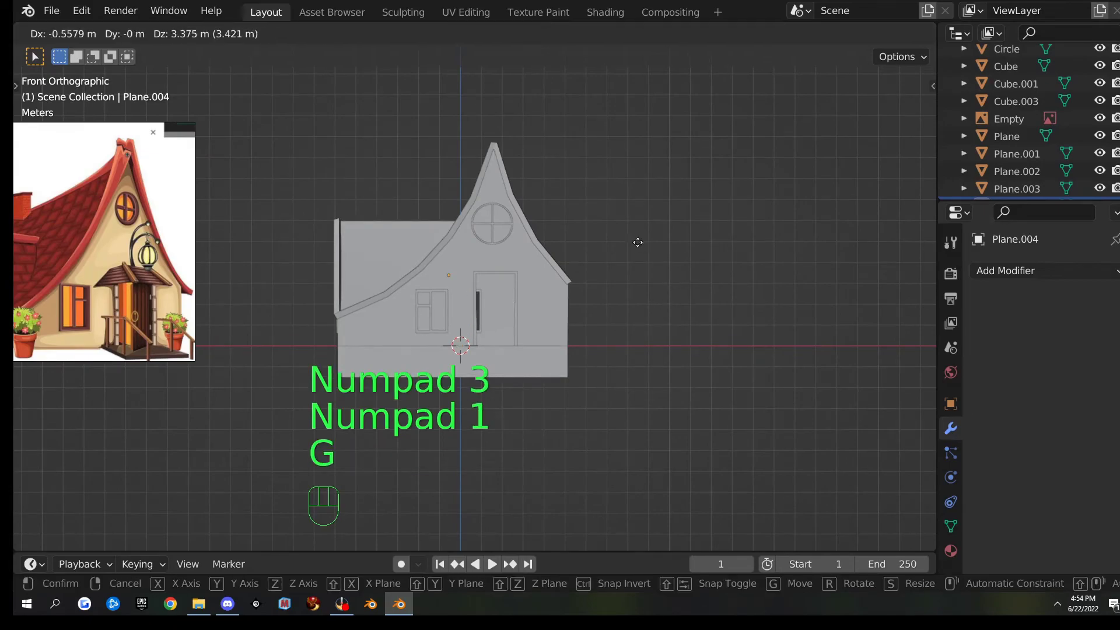
pyautogui.click(602, 169)
# - Lower the strip onto the roof ridge, moving it about -0.94 m in X, -0.54 m in Y and -0.67 m in Z
pyautogui.moveTo(602, 166); pyautogui.dragTo(639, 234, button='middle')
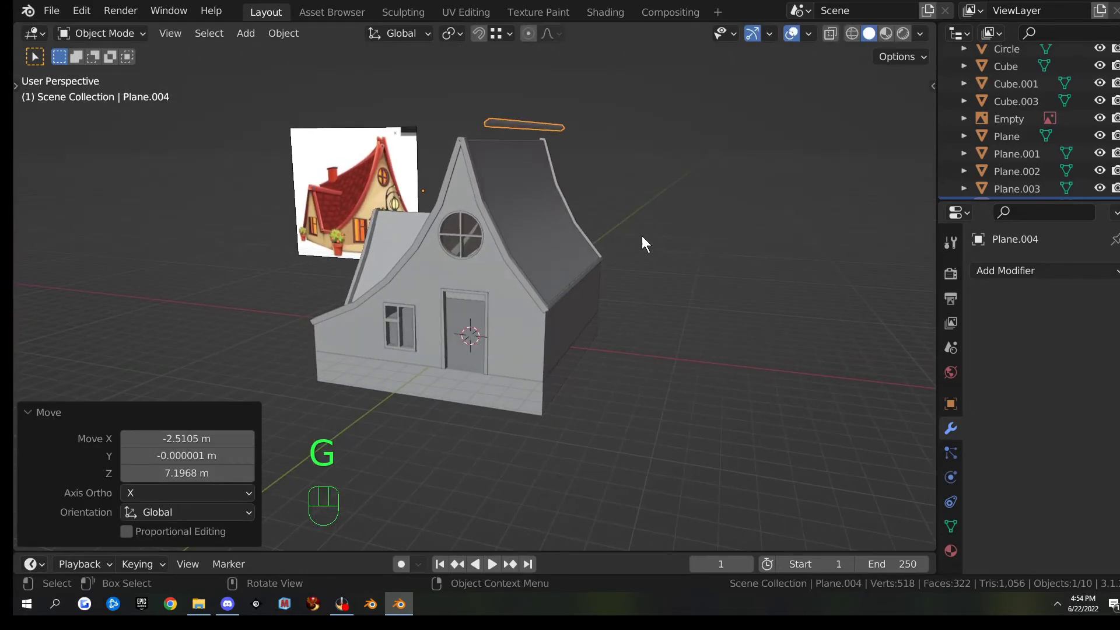
pyautogui.press('g')
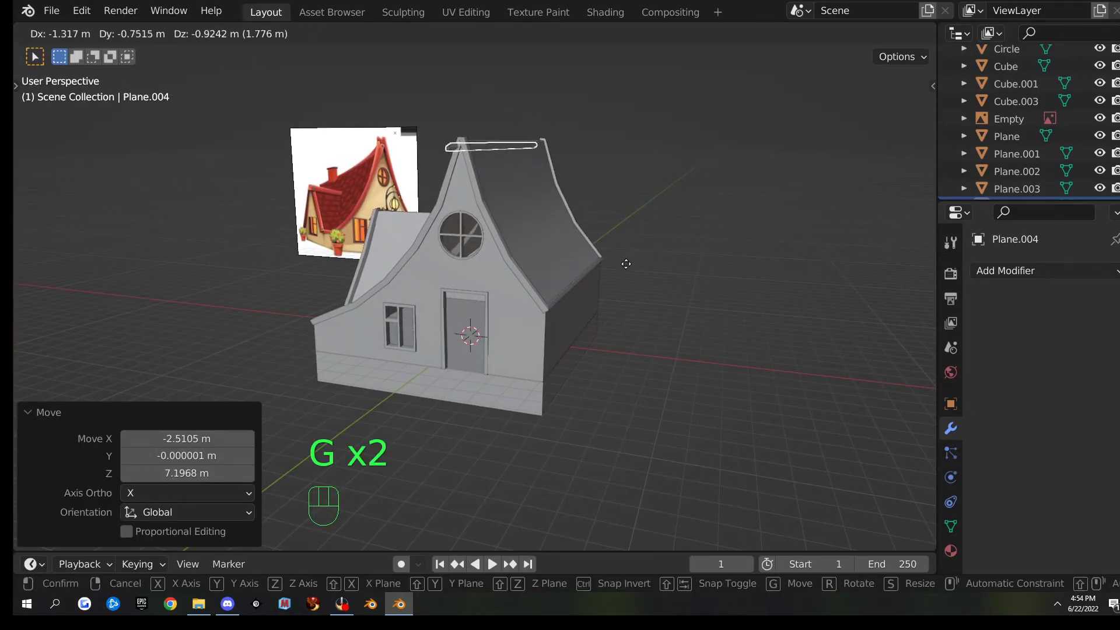
pyautogui.click(635, 252)
# - From the top view, align the strip with the roof ridge, moving it about -0.04 m in X and 0.62 m in Y
pyautogui.moveTo(635, 252); pyautogui.dragTo(561, 292, button='middle')
pyautogui.press('KP_7')
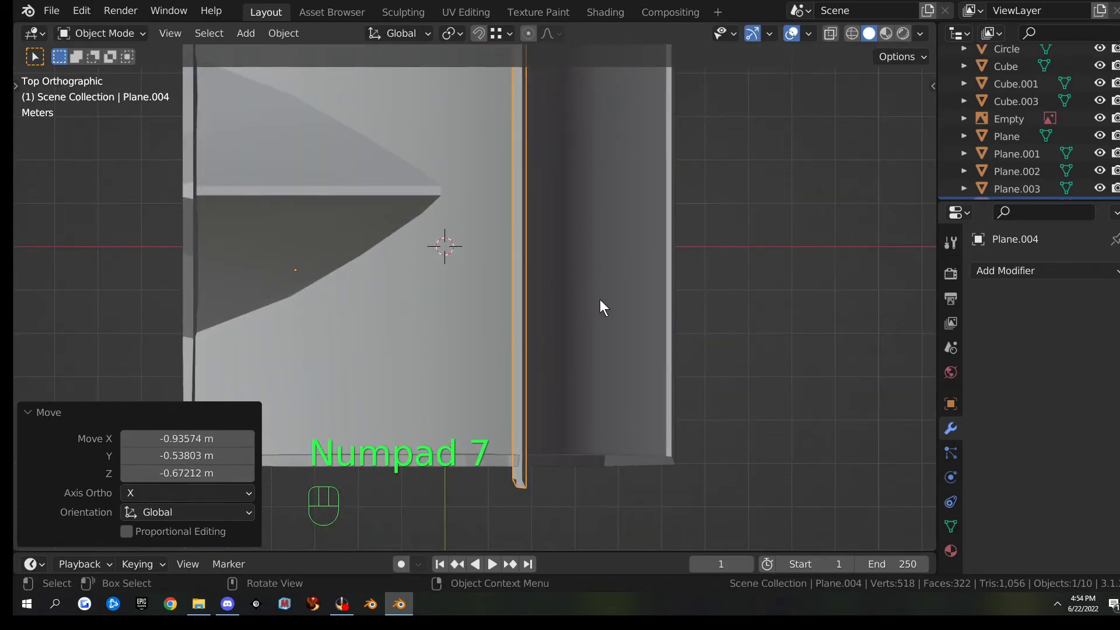
pyautogui.scroll(-2, 600, 299)
pyautogui.press('g')
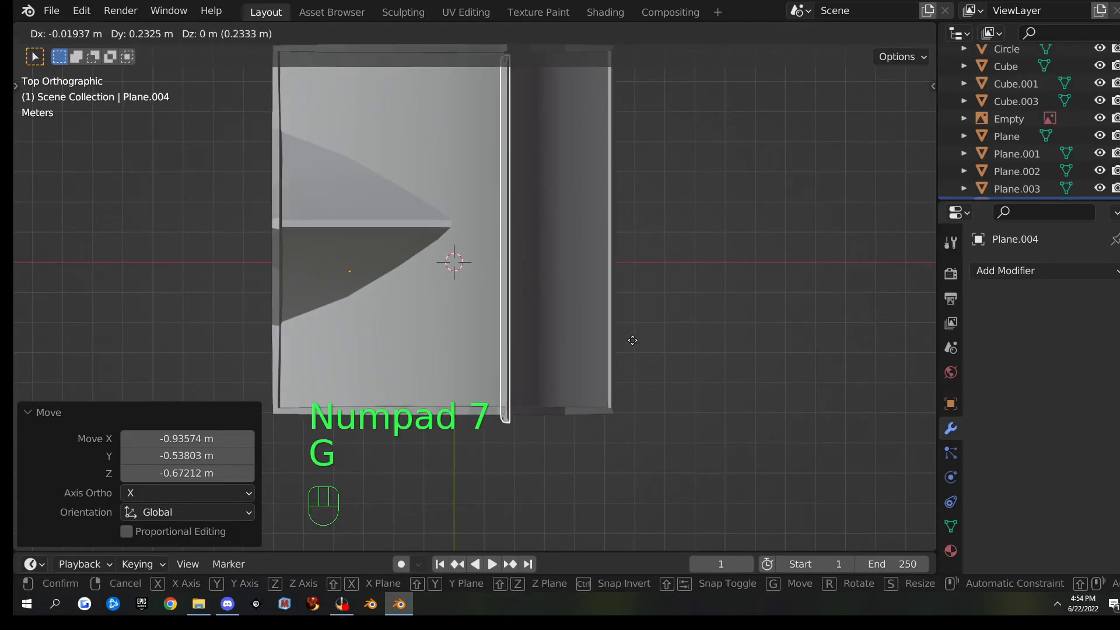
pyautogui.click(636, 327)
pyautogui.keyDown('shift'); pyautogui.moveTo(635, 327); pyautogui.dragTo(589, 370, button='middle'); pyautogui.keyUp('shift')
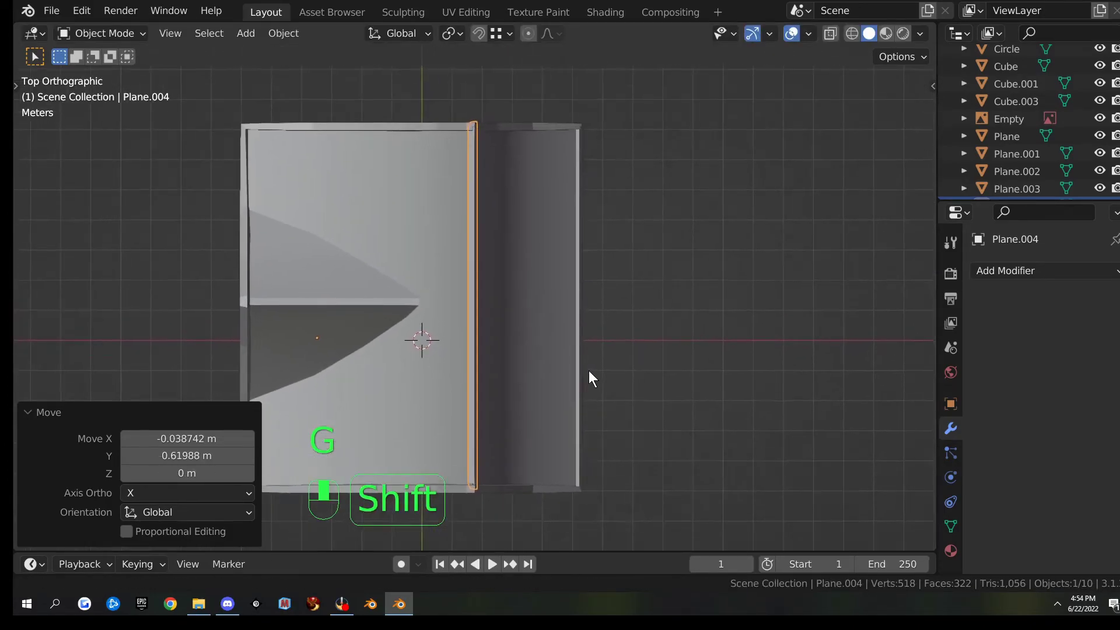
pyautogui.scroll(4, 582, 342)
# - In Edit Mode, flatten the vertices at the ridge strip's rear end by scaling them to 0 along Y
pyautogui.press('Tab')
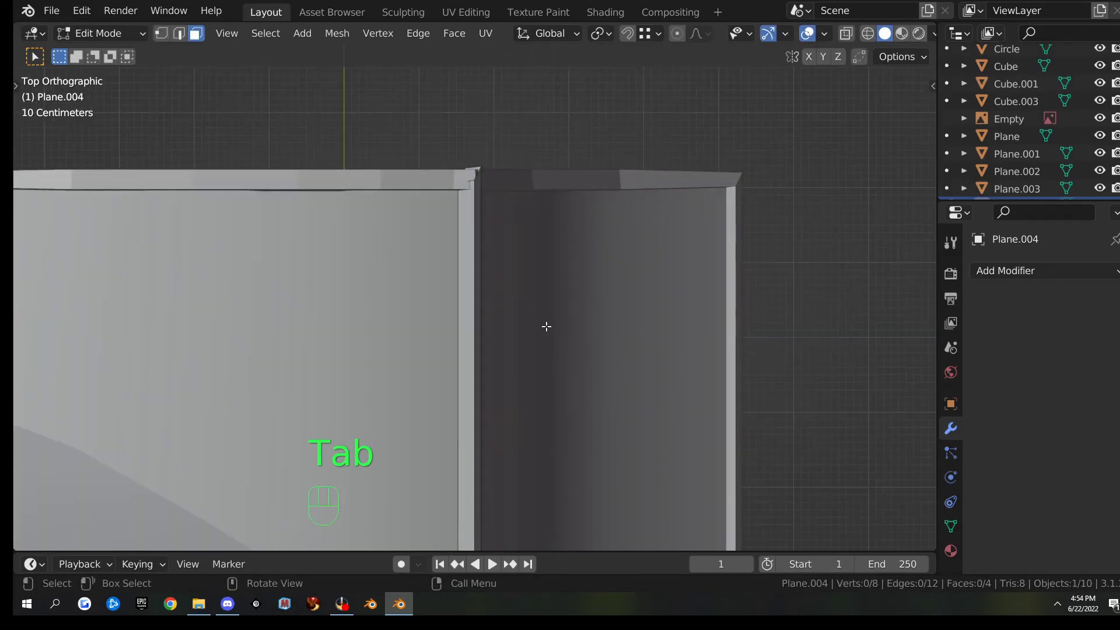
pyautogui.hotkey('alt', 'z')
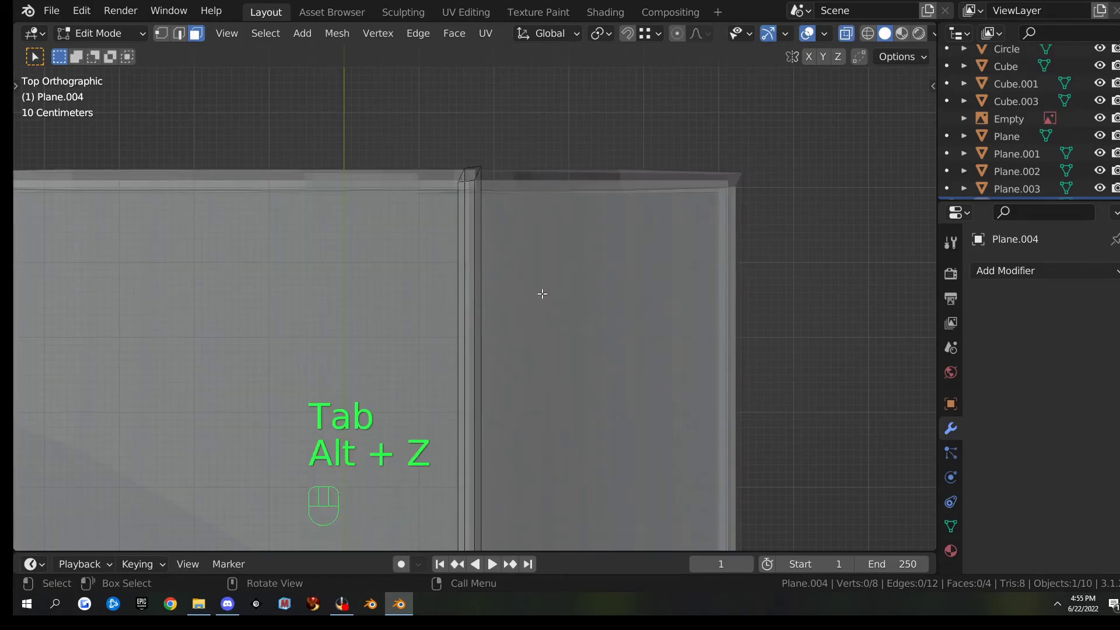
pyautogui.press('1')
pyautogui.moveTo(407, 127); pyautogui.dragTo(596, 269)
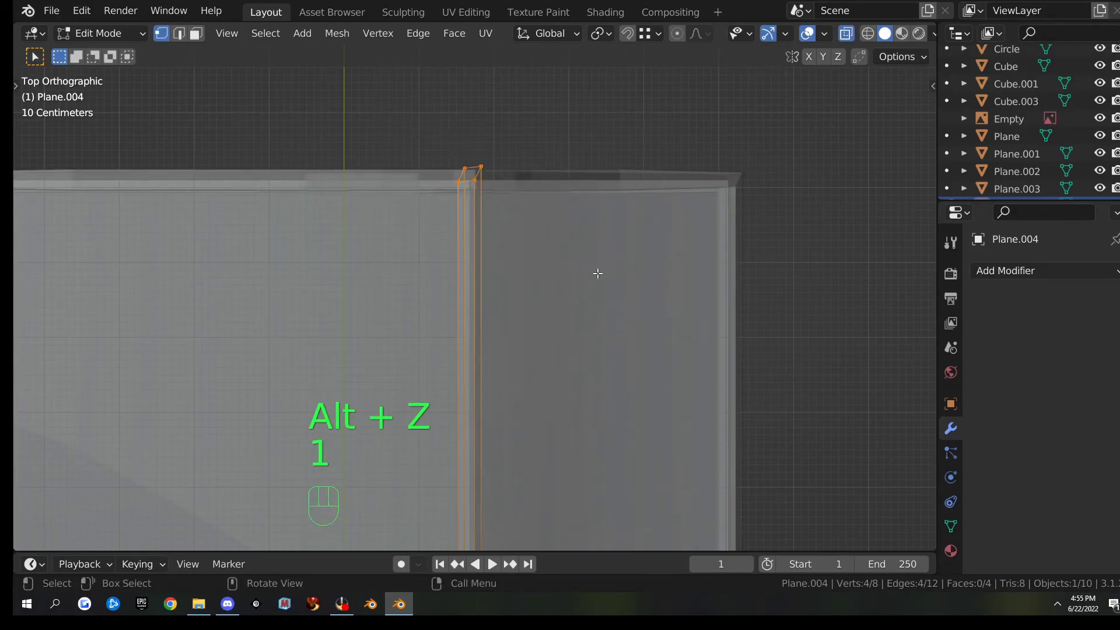
pyautogui.press('s')
pyautogui.press('y')
pyautogui.click(627, 277)
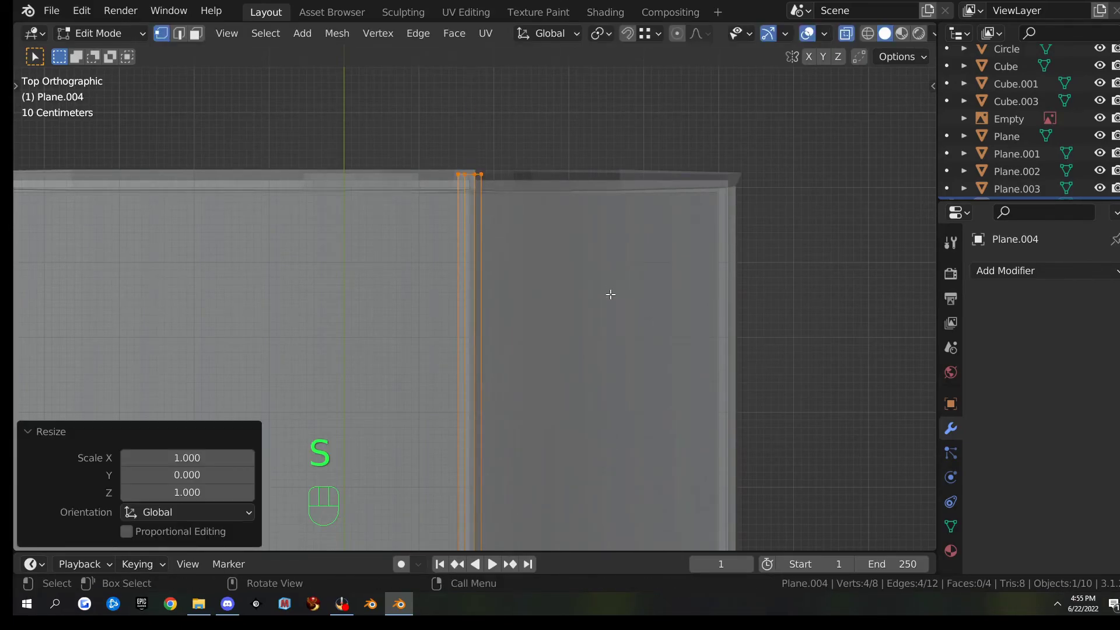
# - Flatten the four vertices at the ridge strip's front gable end by scaling them to 0 along Y
pyautogui.scroll(-2, 370, 458)
pyautogui.keyDown('shift'); pyautogui.moveTo(370, 458); pyautogui.dragTo(365, 313, button='middle'); pyautogui.keyUp('shift')
pyautogui.moveTo(362, 335); pyautogui.dragTo(566, 459)
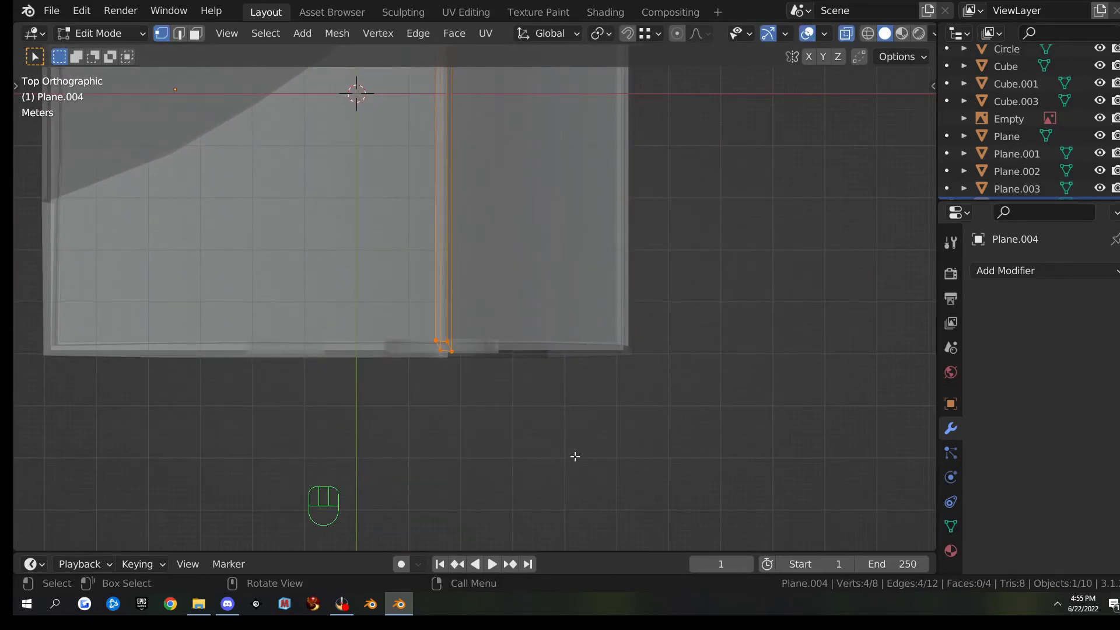
pyautogui.press('s')
pyautogui.press('y')
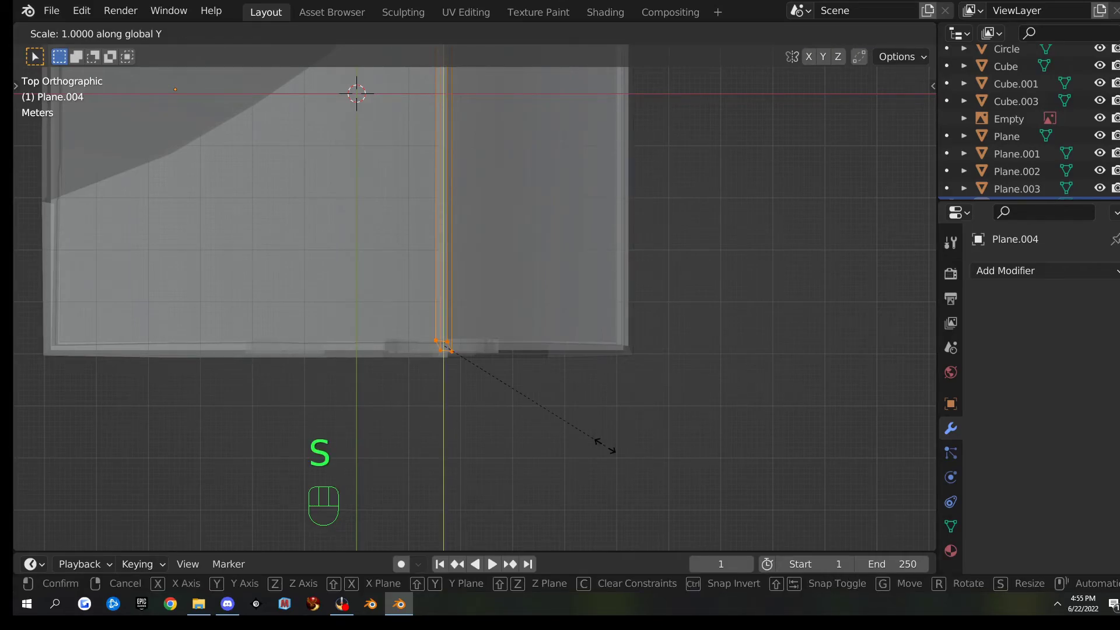
pyautogui.click(605, 446)
# - Select the whole ridge strip mesh and rotate it about 304° around the global Y axis
pyautogui.moveTo(708, 455); pyautogui.dragTo(606, 457, button='middle')
pyautogui.hotkey('alt', 'z')
pyautogui.scroll(3, 606, 457)
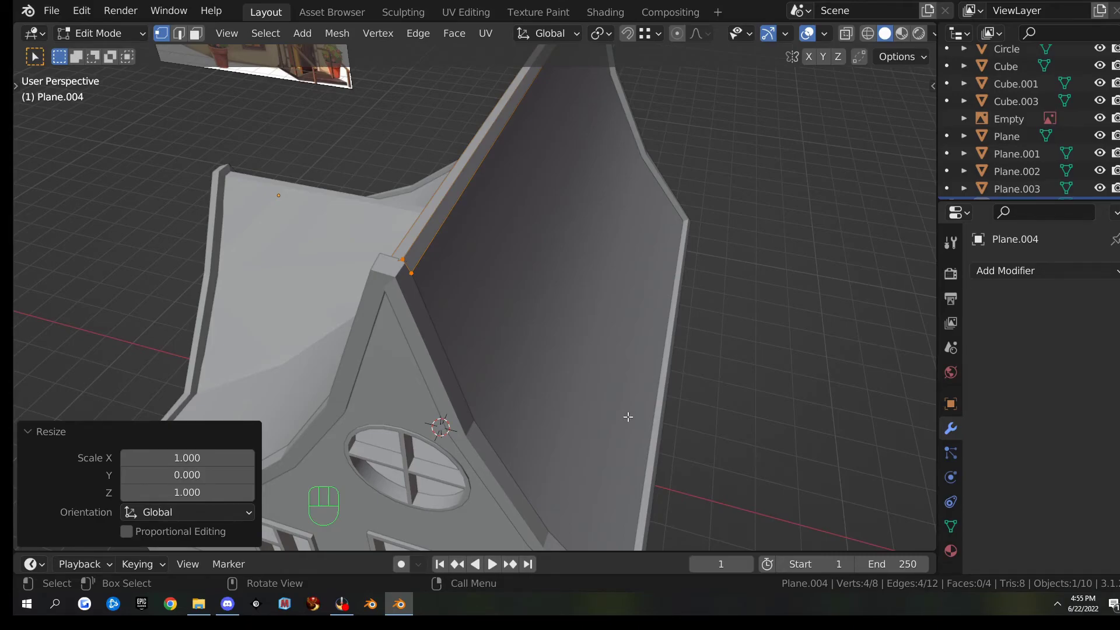
pyautogui.press('a')
pyautogui.press('a')
pyautogui.press('a')
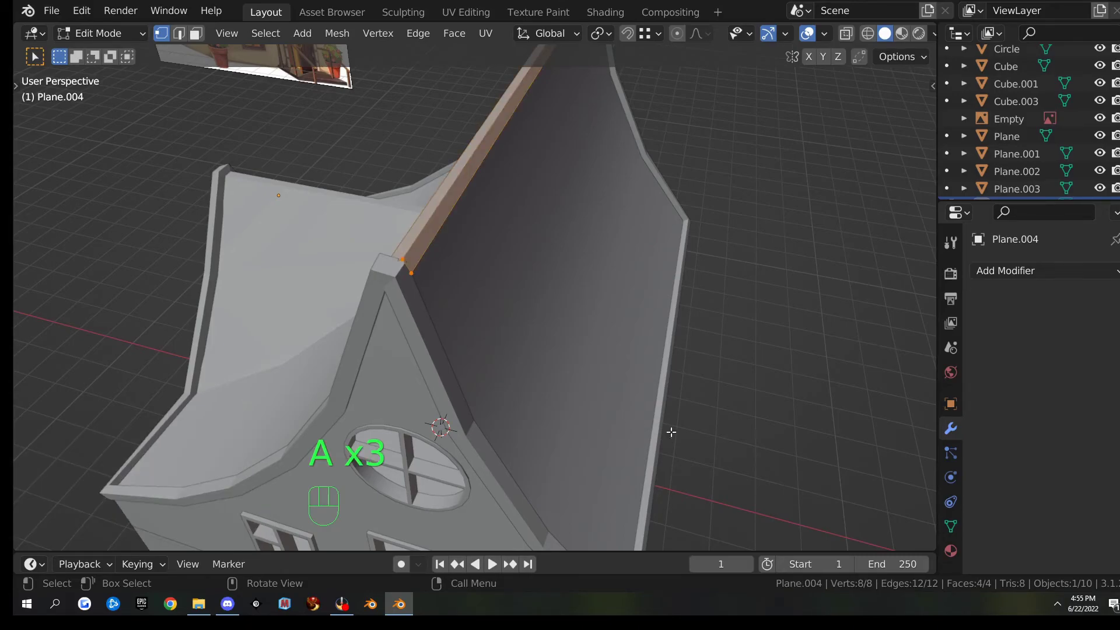
pyautogui.press('r')
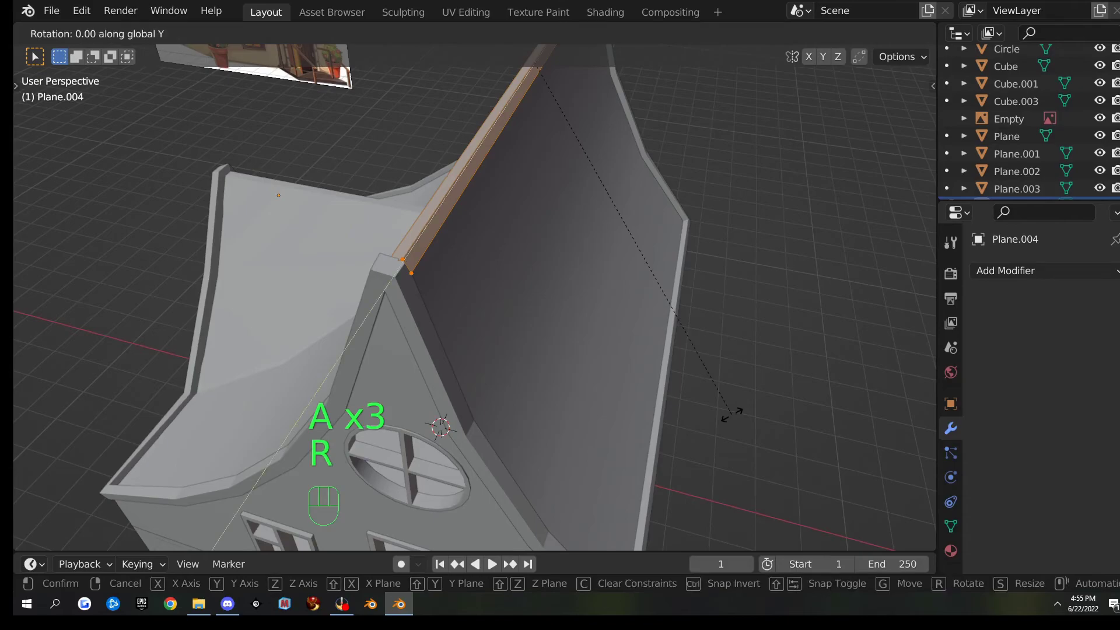
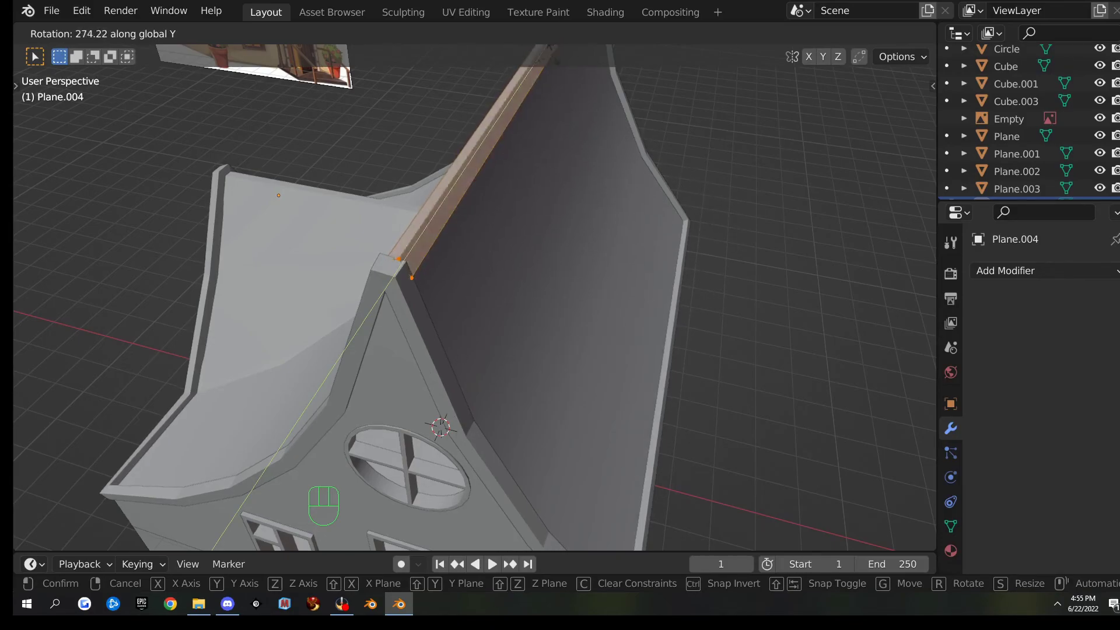
pyautogui.press('Return')
# - Move the ridge strip about -0.085 m along Y and -0.07 m along Z to seat it between the gable trims
pyautogui.moveTo(583, 187); pyautogui.dragTo(575, 239, button='middle')
pyautogui.scroll(-3, 456, 175)
pyautogui.press('g')
pyautogui.press('y')
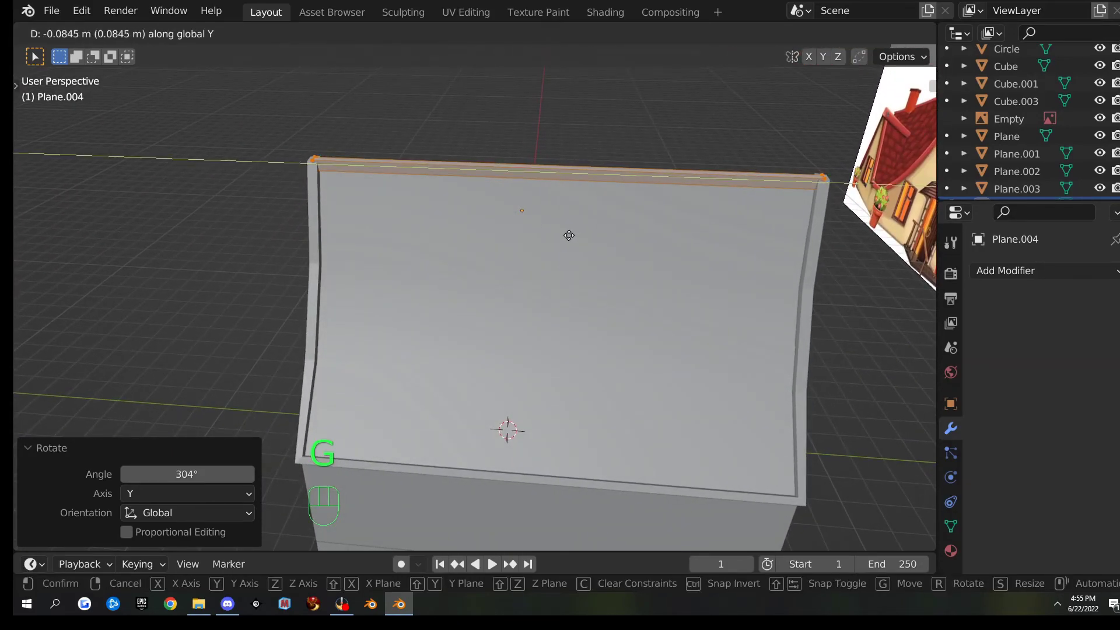
pyautogui.click(569, 235)
pyautogui.press('g')
pyautogui.press('z')
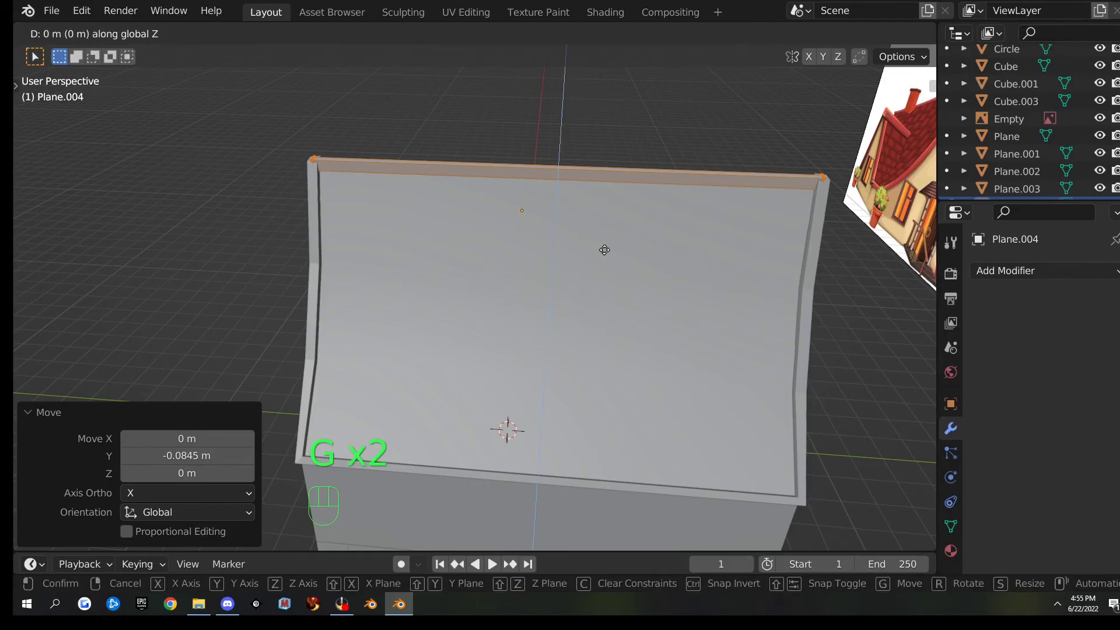
pyautogui.click(607, 252)
# - Scale the ridge strip to about 0.7 along Z and raise it about 0.073 m
pyautogui.press('s')
pyautogui.press('z')
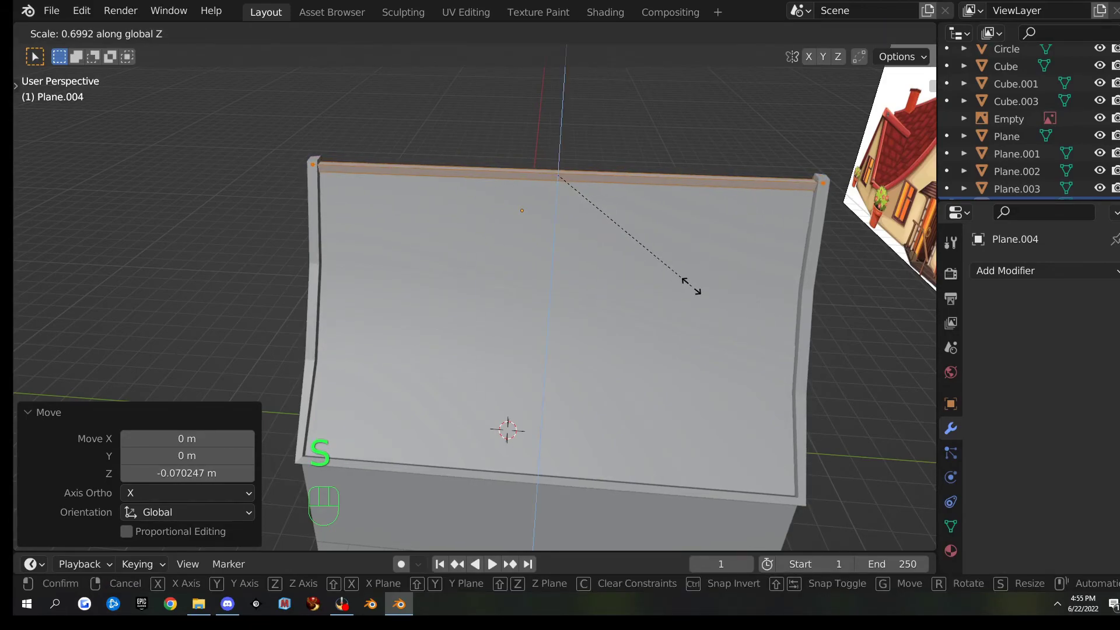
pyautogui.click(692, 286)
pyautogui.press('g')
pyautogui.press('z')
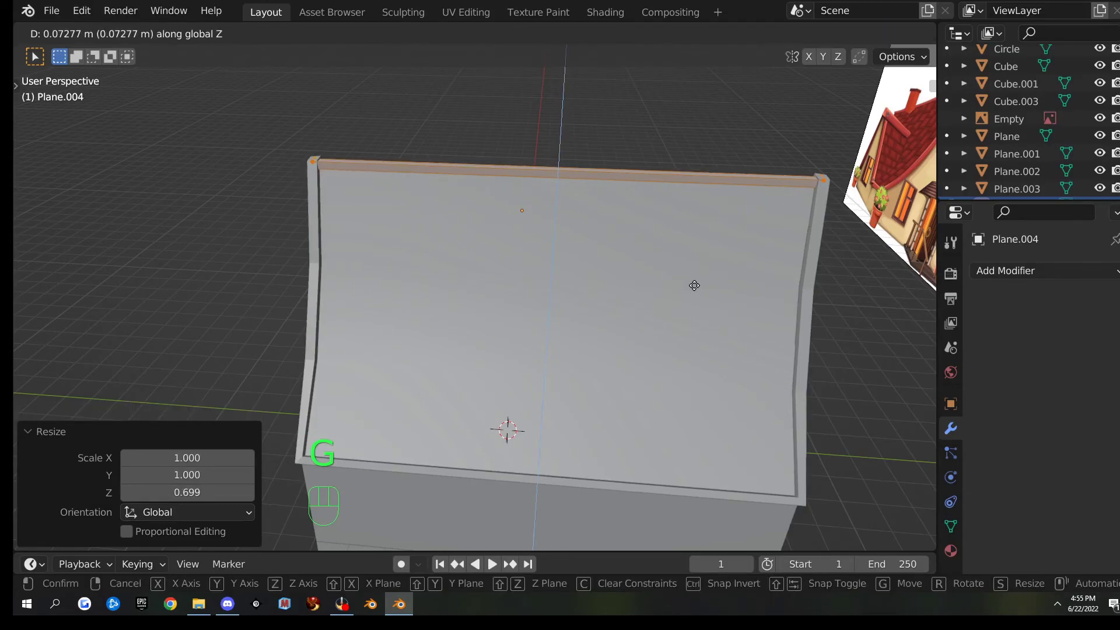
pyautogui.click(695, 285)
# - Duplicate the ridge strip, place the copy about -5.35 m in X above the side dormer, and rotate it 90° around Z
pyautogui.moveTo(695, 286); pyautogui.dragTo(623, 207, button='middle')
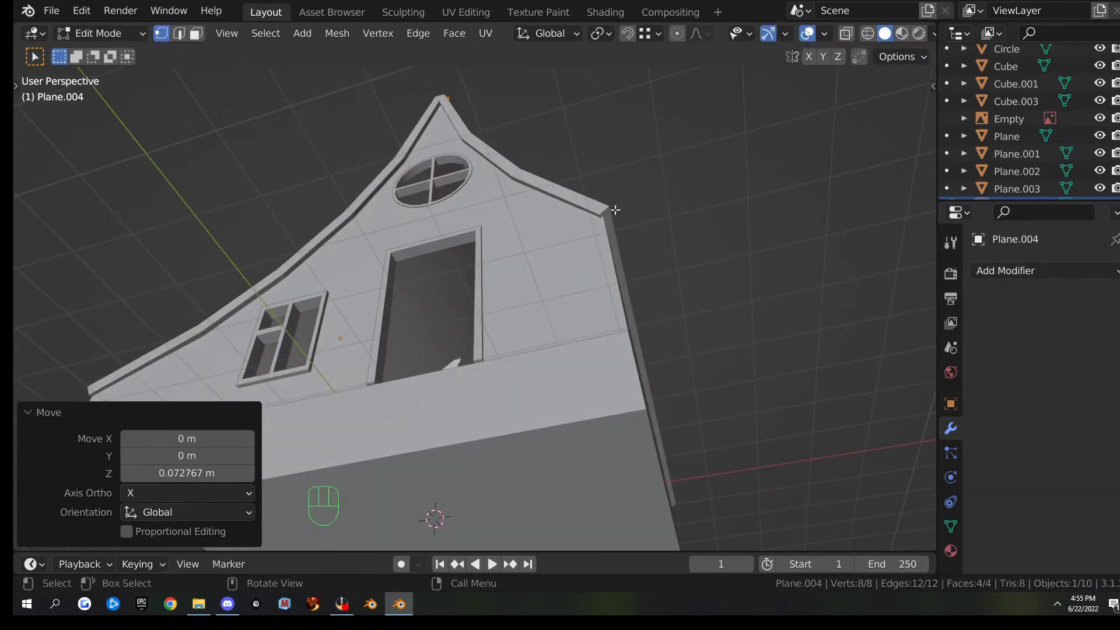
pyautogui.scroll(10, 624, 207)
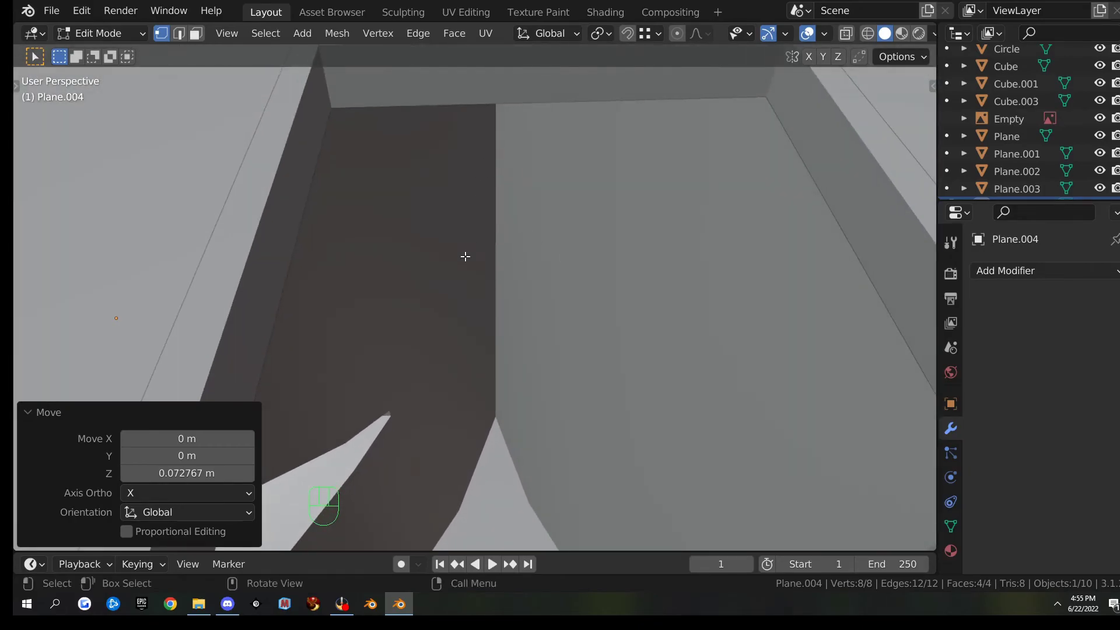
pyautogui.scroll(-10, 465, 252)
pyautogui.moveTo(465, 252); pyautogui.dragTo(608, 355, button='middle')
pyautogui.hotkey('shift', 'd')
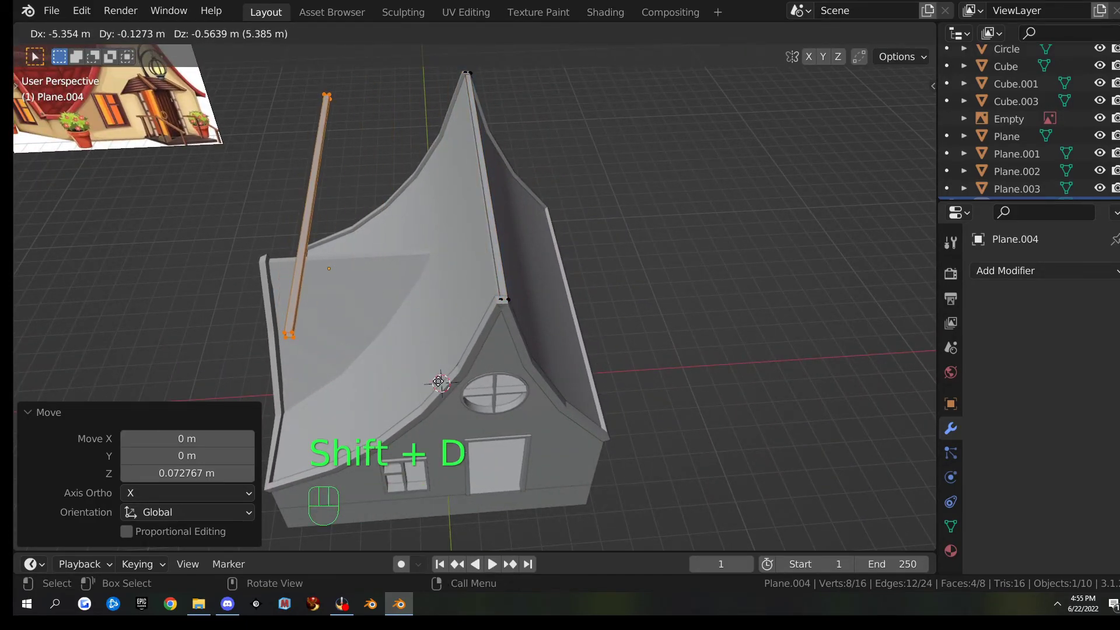
pyautogui.click(440, 382)
pyautogui.write('r')
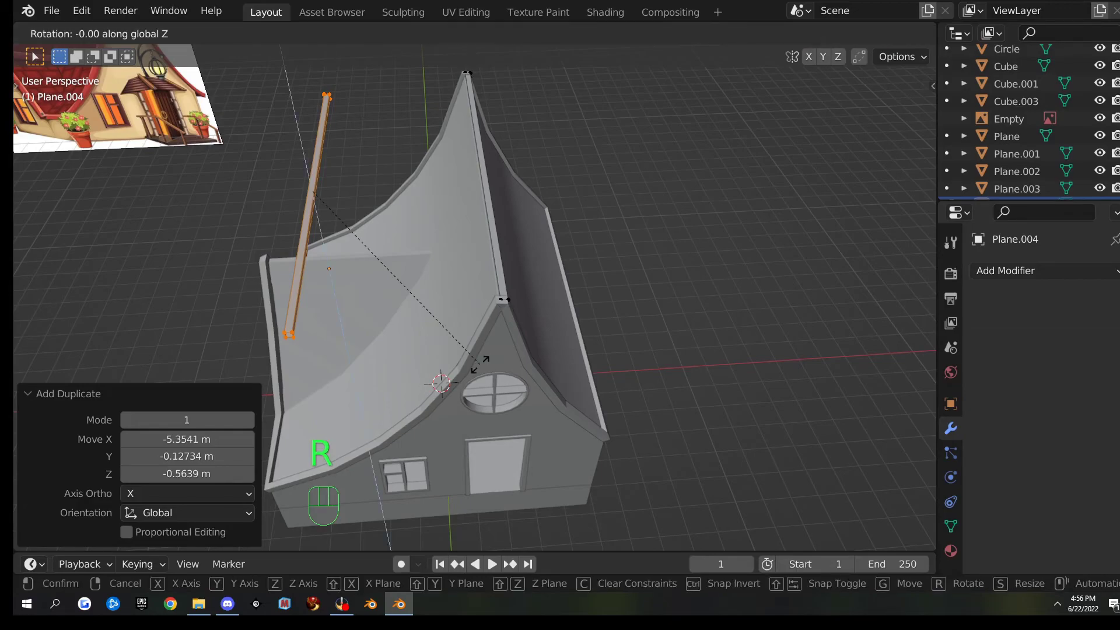
pyautogui.write('90')
pyautogui.press('Return')
# - Align the copied strip with the dormer ridge, lowering it about 3.11 m, shifting it 0.37 m in Y and raising it 0.15 m
pyautogui.press('g')
pyautogui.press('z')
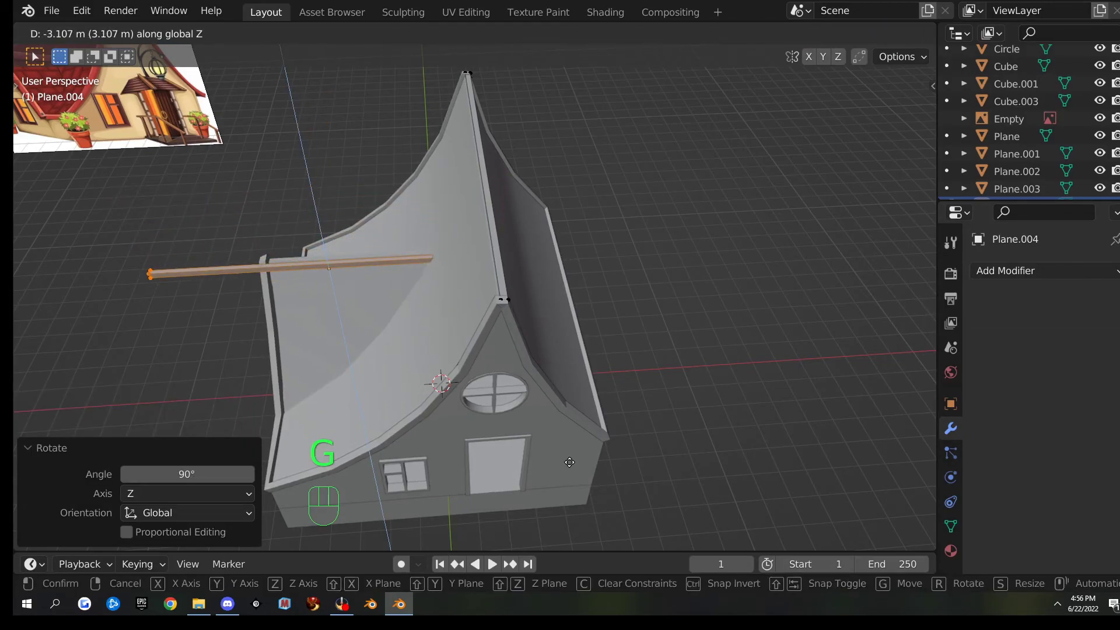
pyautogui.click(569, 461)
pyautogui.moveTo(569, 461); pyautogui.dragTo(663, 362, button='middle')
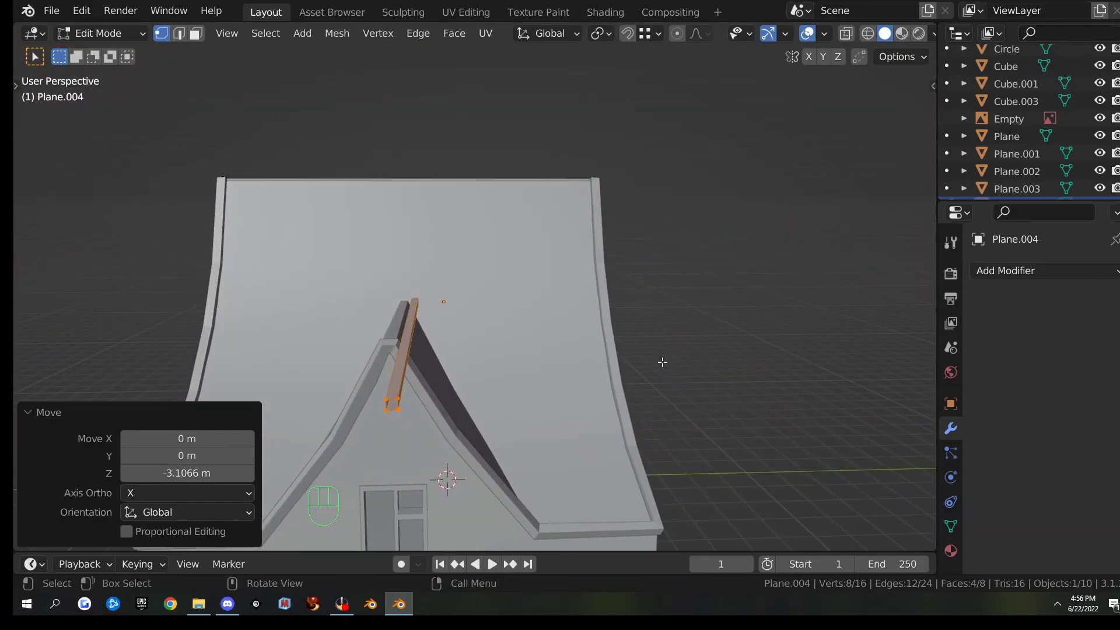
pyautogui.press('g')
pyautogui.press('y')
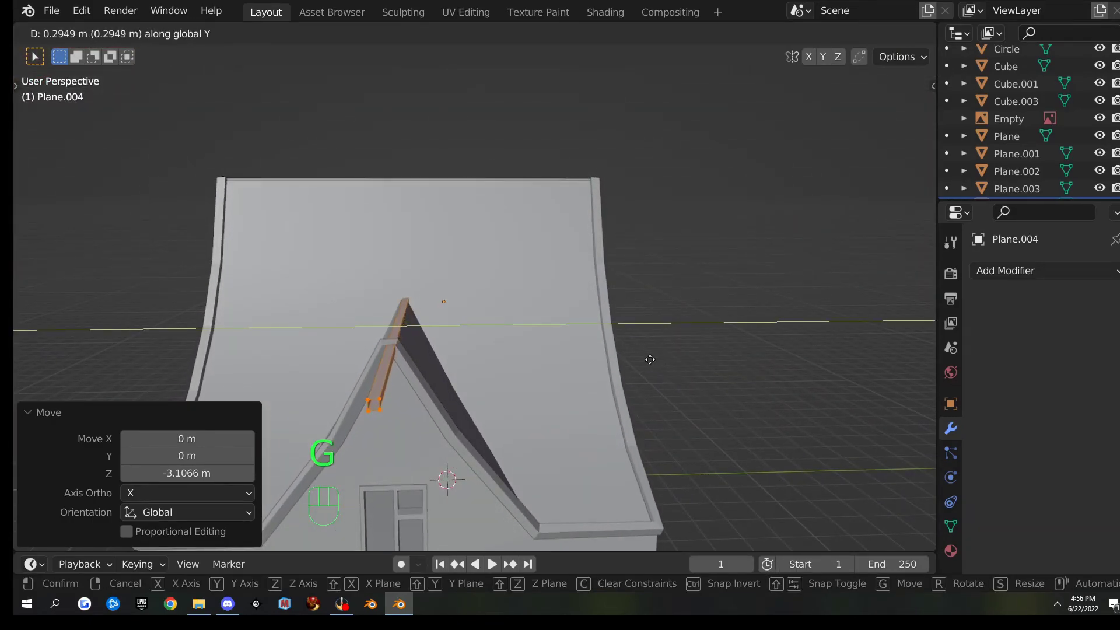
pyautogui.click(647, 359)
pyautogui.press('g')
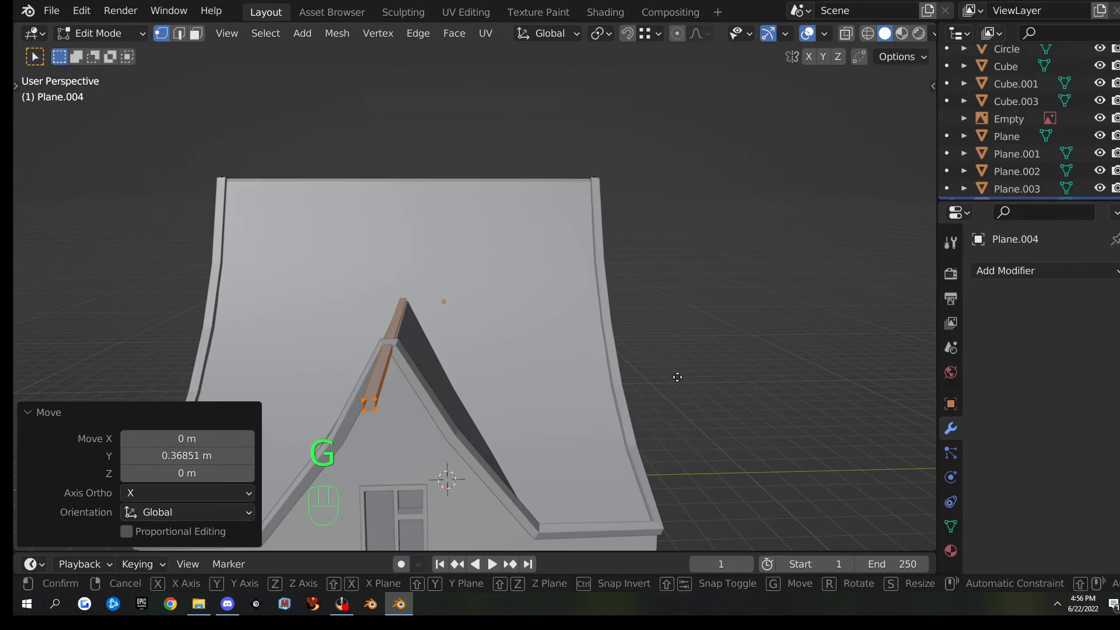
pyautogui.press('z')
pyautogui.click(681, 371)
# - Fit the strip to the dormer ridge's length by scaling it to about 0.516 along X and moving it 0.9 m in X
pyautogui.moveTo(637, 387); pyautogui.dragTo(697, 400, button='middle')
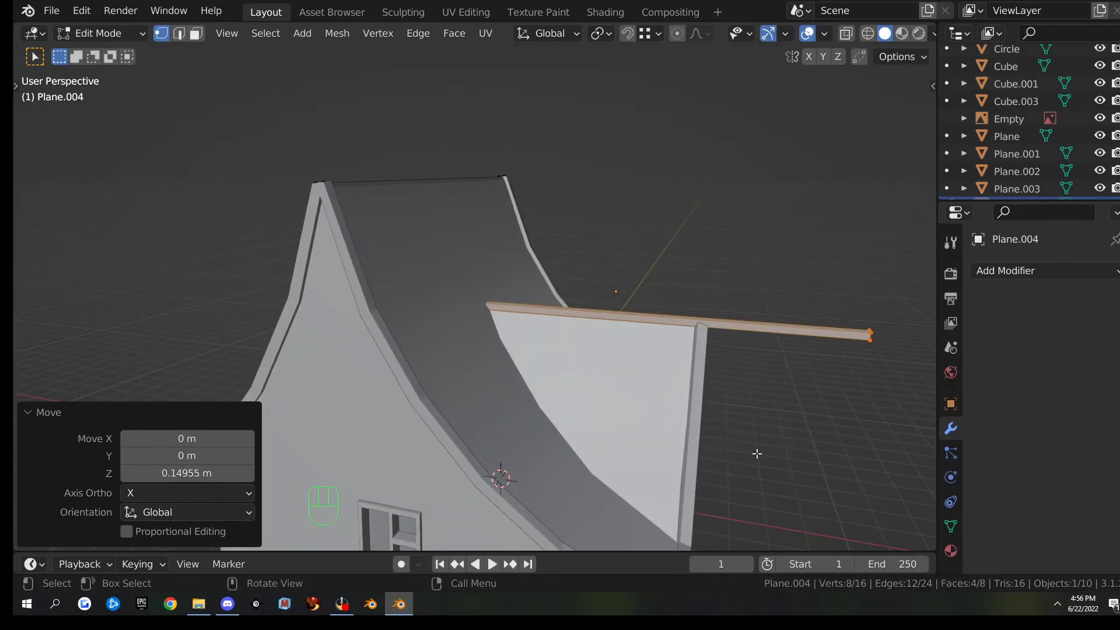
pyautogui.press('s')
pyautogui.press('x')
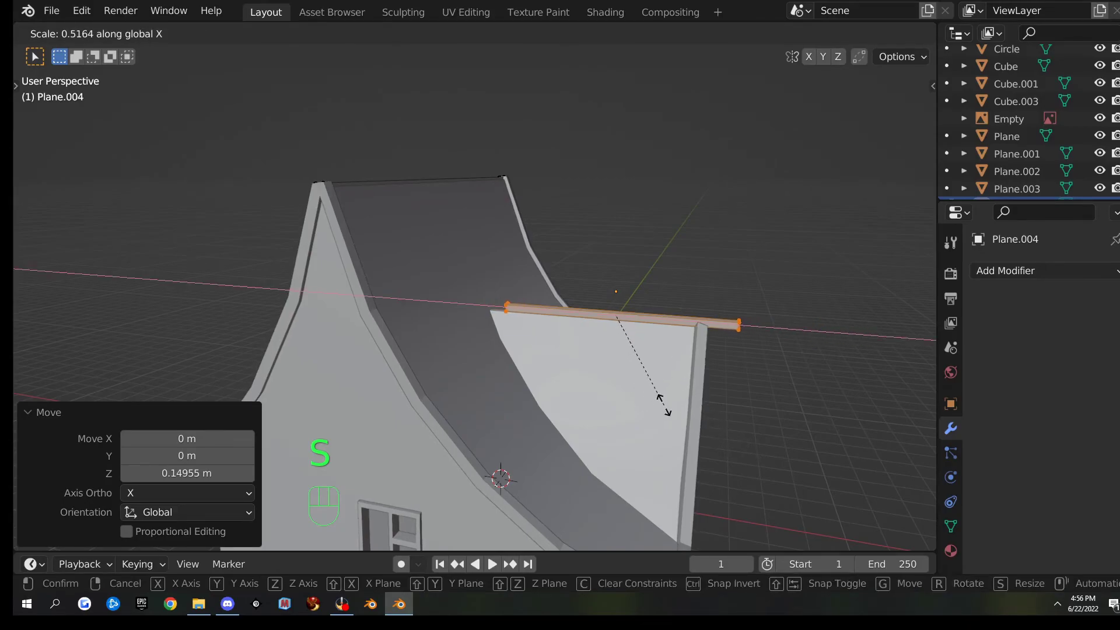
pyautogui.click(664, 405)
pyautogui.press('g')
pyautogui.press('y')
pyautogui.rightClick(715, 422)
pyautogui.press('g')
pyautogui.press('x')
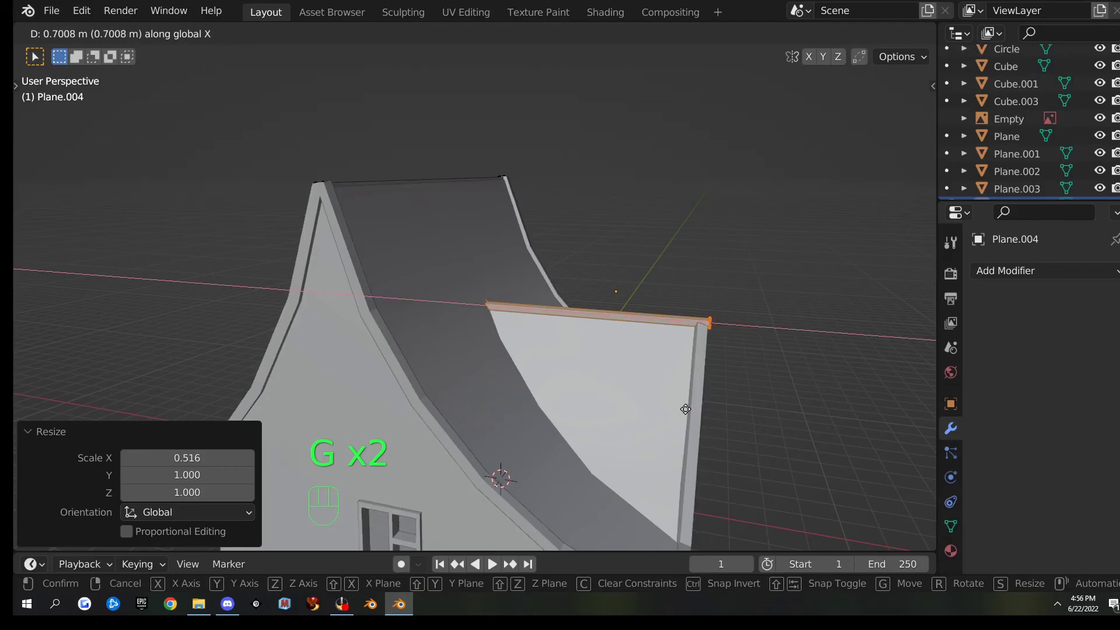
pyautogui.click(678, 406)
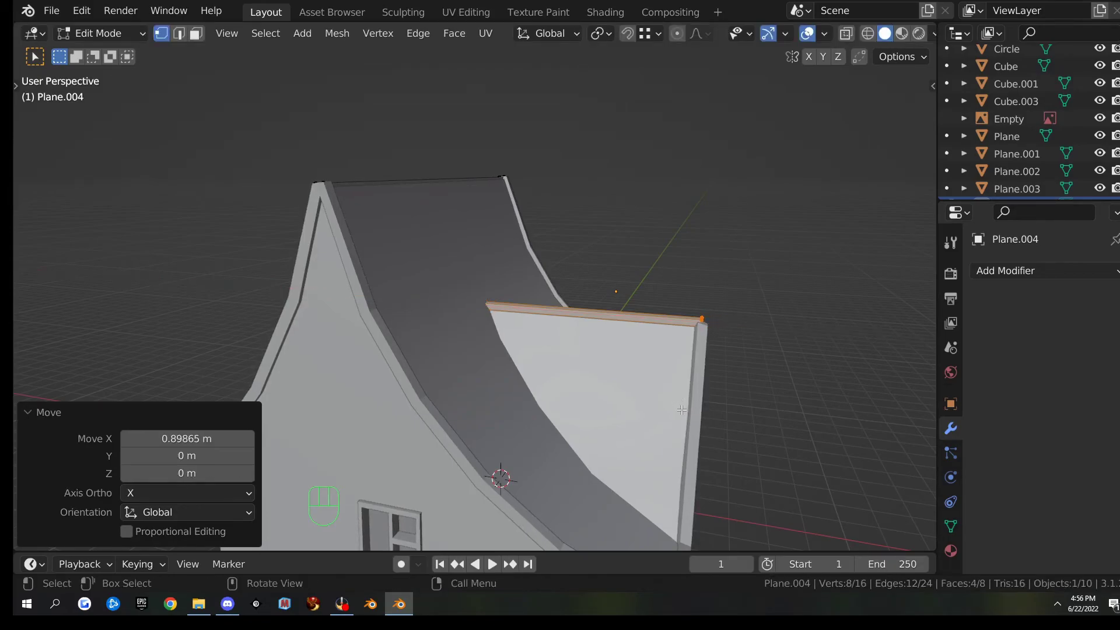
# - Scale the dormer ridge strip to about 0.78 along Z and lower it about 0.075 m
pyautogui.scroll(3, 681, 409)
pyautogui.press('s')
pyautogui.press('z')
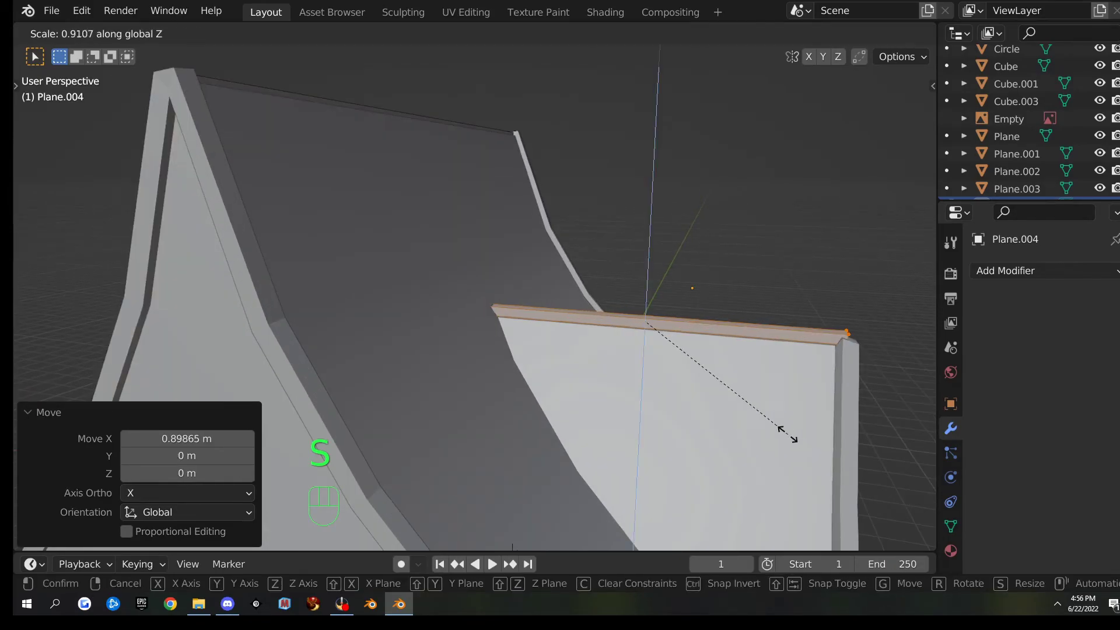
pyautogui.click(770, 421)
pyautogui.press('g')
pyautogui.press('z')
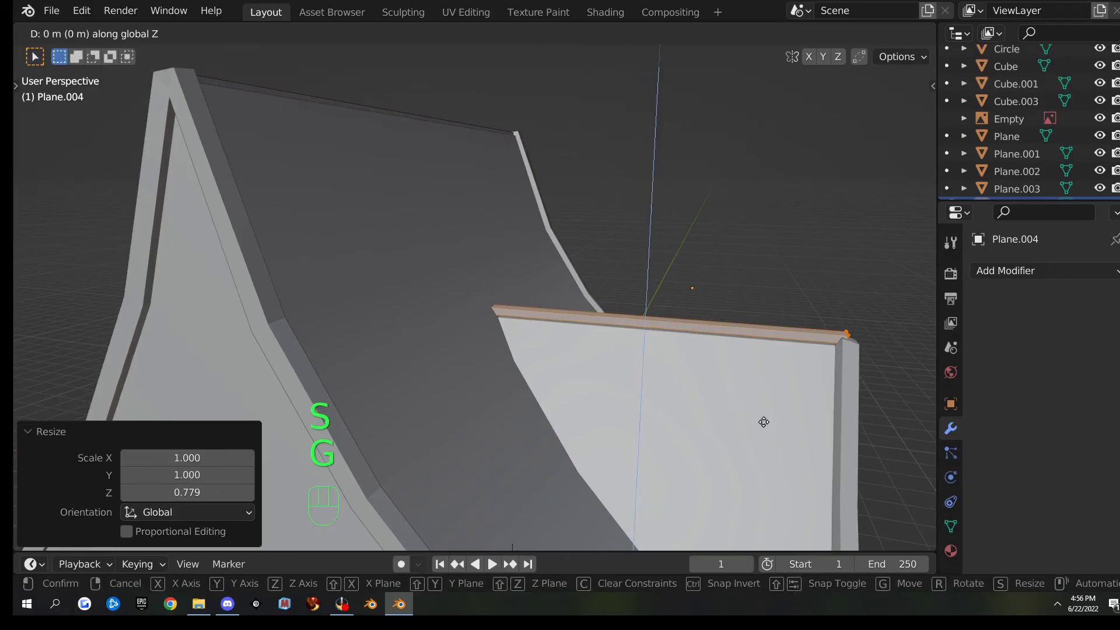
pyautogui.click(762, 426)
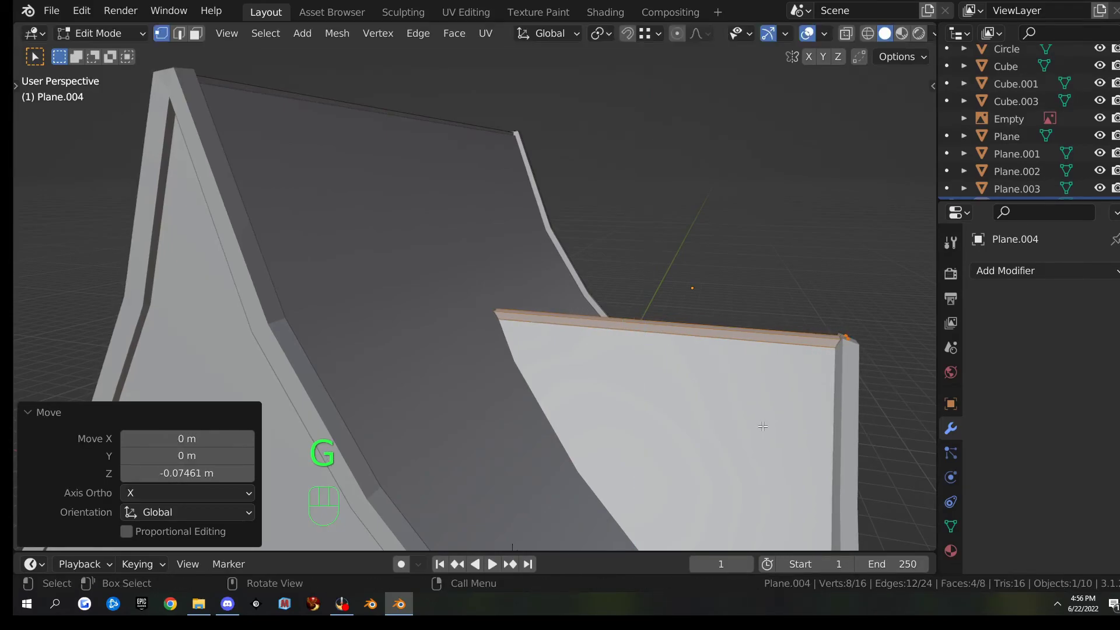
# - Shift the dormer ridge strip about 0.06 m along X toward the main roof so its outer end meets the gable trim
pyautogui.press('g')
pyautogui.press('x')
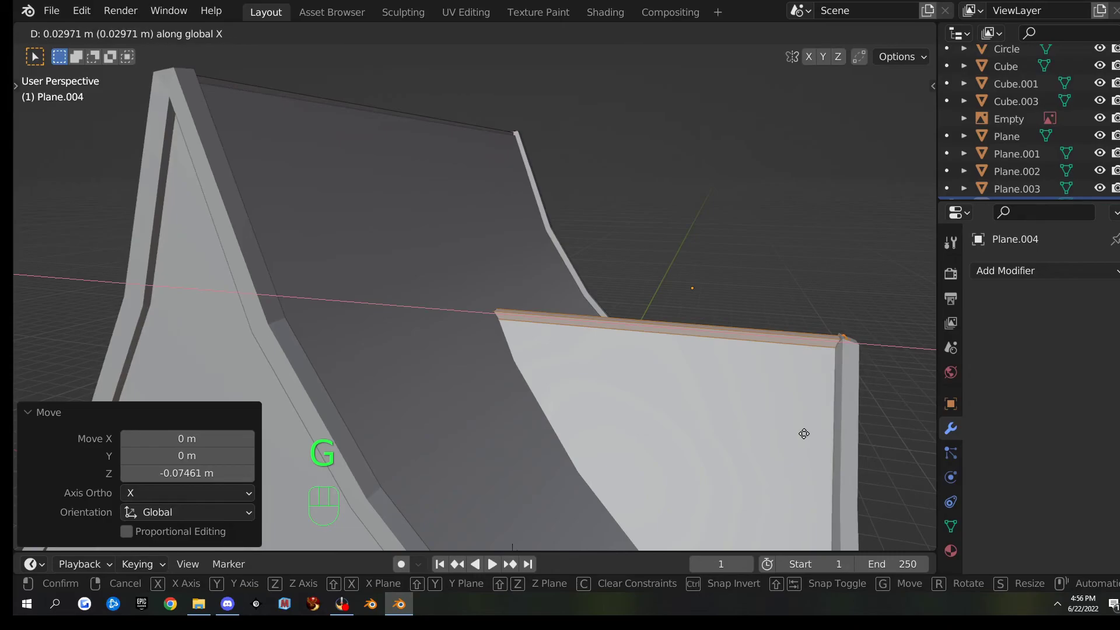
pyautogui.click(803, 434)
pyautogui.moveTo(802, 433); pyautogui.dragTo(544, 386, button='middle')
pyautogui.moveTo(530, 346); pyautogui.dragTo(729, 373, button='middle')
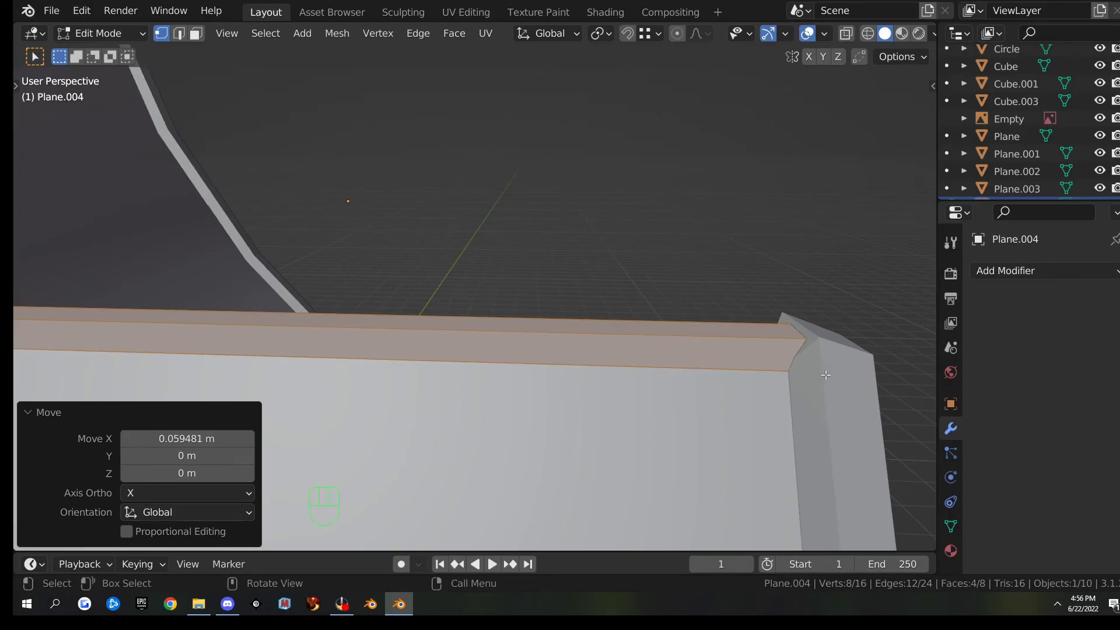
# - Pull the dormer ridge strip's inner-end vertices back about 0.33 m along X from the main roof slope
pyautogui.scroll(-6, 825, 374)
pyautogui.keyDown('shift'); pyautogui.moveTo(421, 330); pyautogui.dragTo(595, 339, button='middle'); pyautogui.keyUp('shift')
pyautogui.hotkey('alt', 'z')
pyautogui.moveTo(353, 283); pyautogui.dragTo(424, 353)
pyautogui.hotkey('alt', 'z')
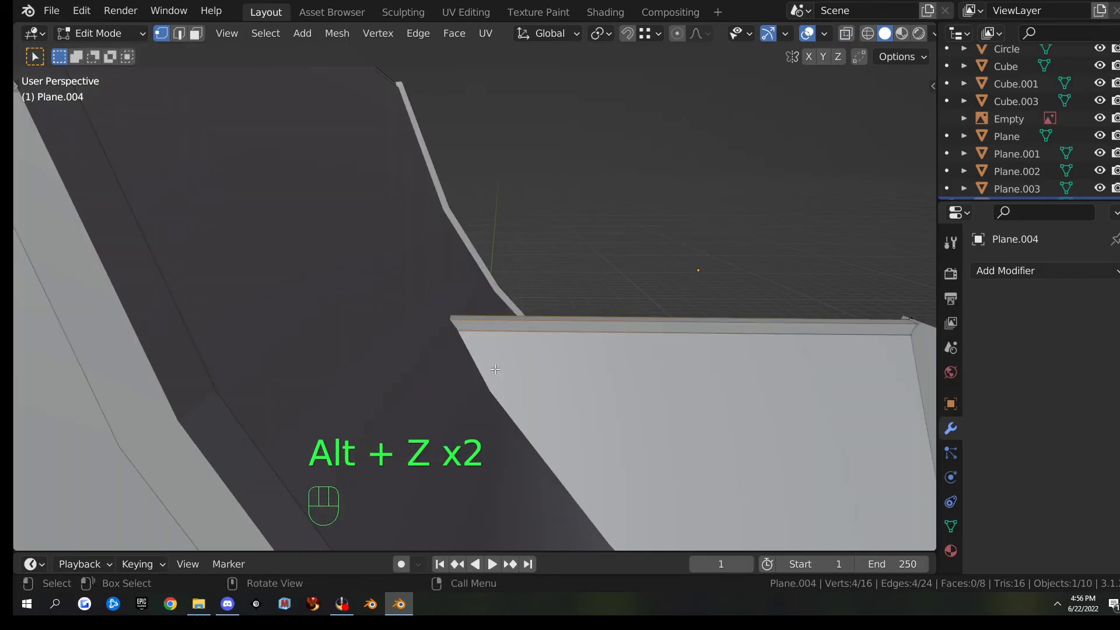
pyautogui.press('g')
pyautogui.press('x')
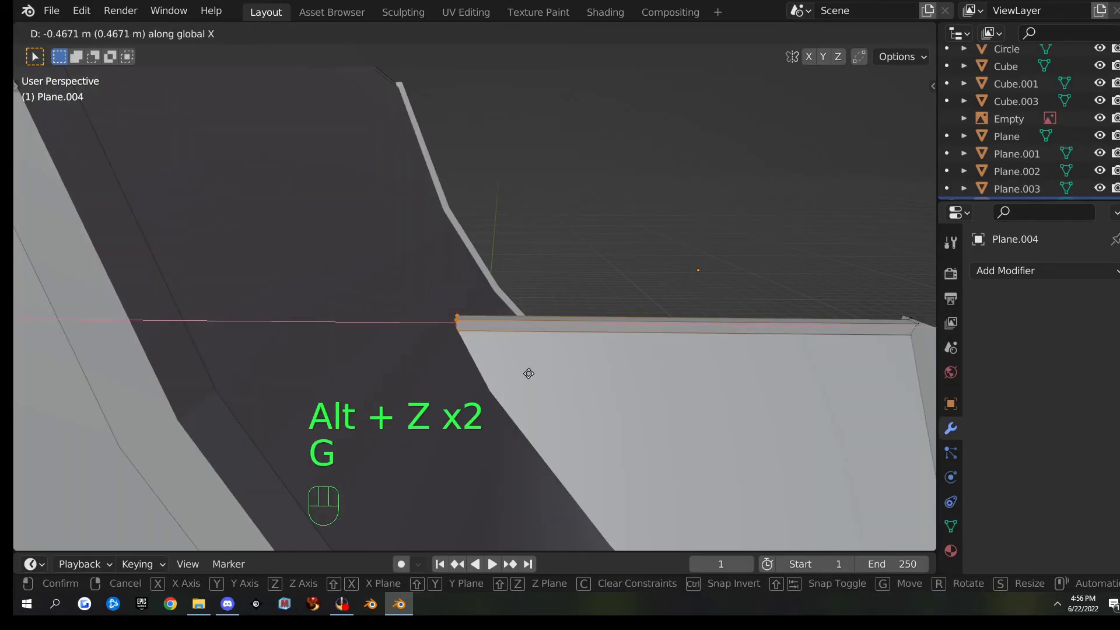
pyautogui.click(521, 372)
pyautogui.moveTo(521, 372); pyautogui.dragTo(588, 318, button='middle')
pyautogui.keyDown('shift'); pyautogui.moveTo(659, 313); pyautogui.dragTo(635, 348, button='middle'); pyautogui.keyUp('shift')
pyautogui.scroll(-5, 725, 300)
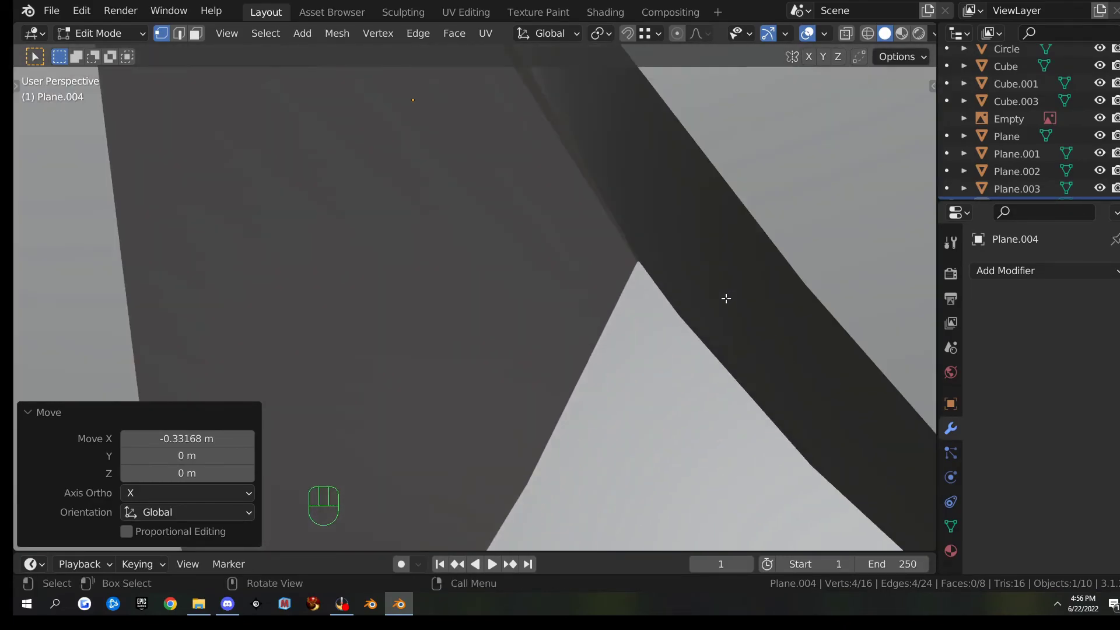
# - Leave Edit Mode and examine how the ridge strip sits on the dormer peak from the front
pyautogui.moveTo(738, 273); pyautogui.dragTo(544, 370, button='middle')
pyautogui.scroll(-3, 555, 333)
pyautogui.scroll(-4, 555, 332)
pyautogui.press('Tab')
pyautogui.click(752, 341)
pyautogui.moveTo(753, 341)
pyautogui.mouseDown(button='middle')
pyautogui.moveTo(676, 355)
pyautogui.moveTo(758, 344)
pyautogui.mouseUp(button='middle')
pyautogui.scroll(5, 590, 335)
pyautogui.keyDown('shift'); pyautogui.moveTo(454, 315); pyautogui.dragTo(565, 331, button='middle'); pyautogui.keyUp('shift')
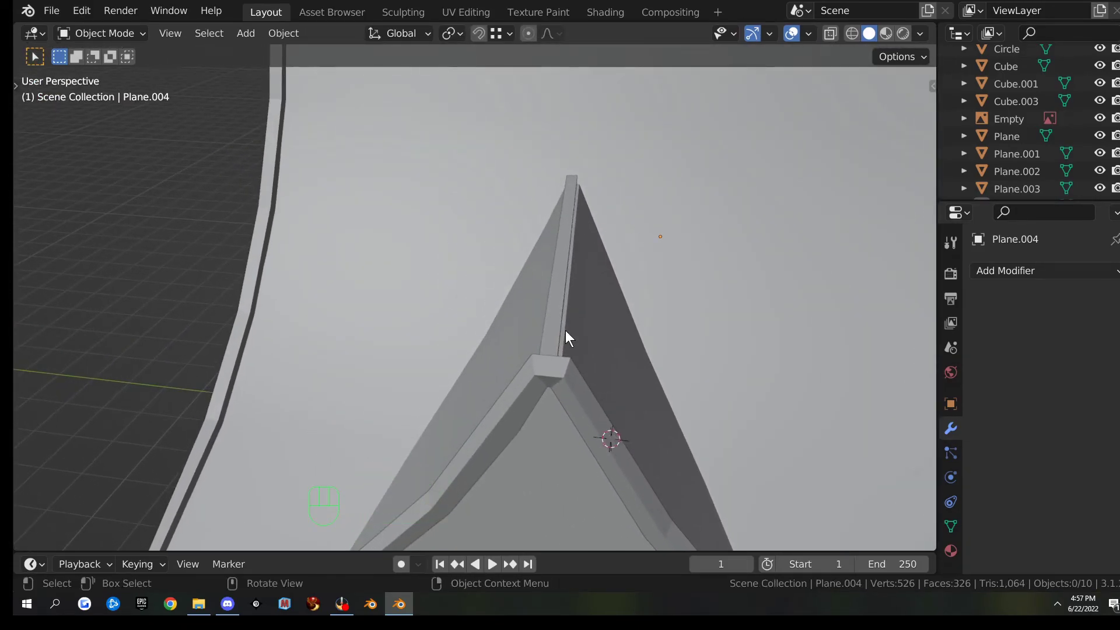
pyautogui.click(556, 332)
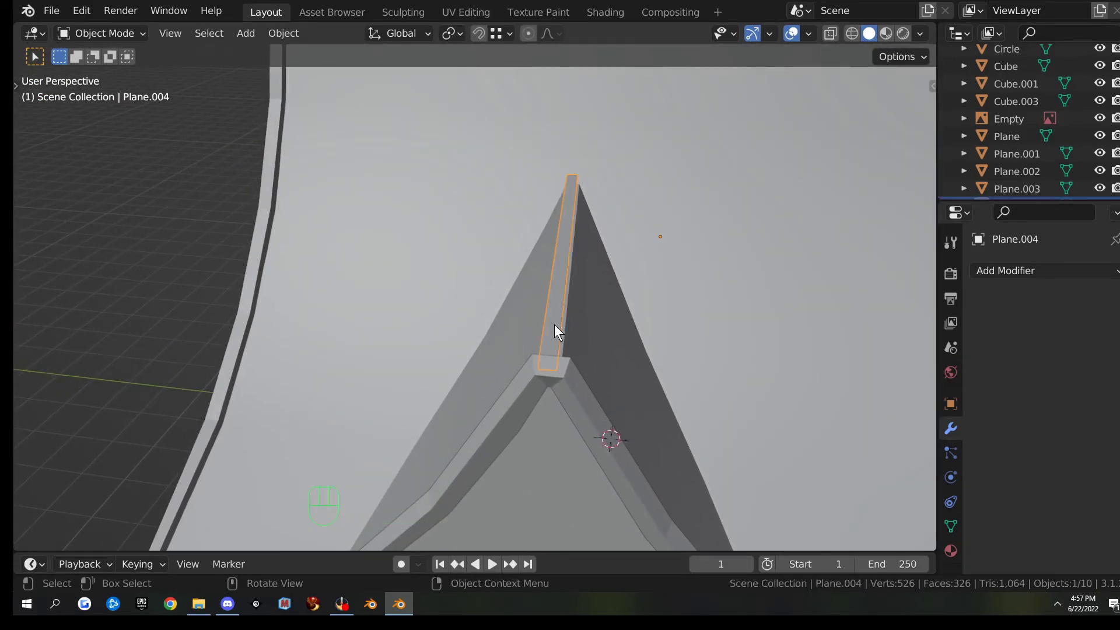
pyautogui.press('g')
pyautogui.press('x')
pyautogui.click(607, 360)
# - Shift the linked dormer ridge strip about -0.035 m along Y and scale it to about 1.63 along Y
pyautogui.press('Tab')
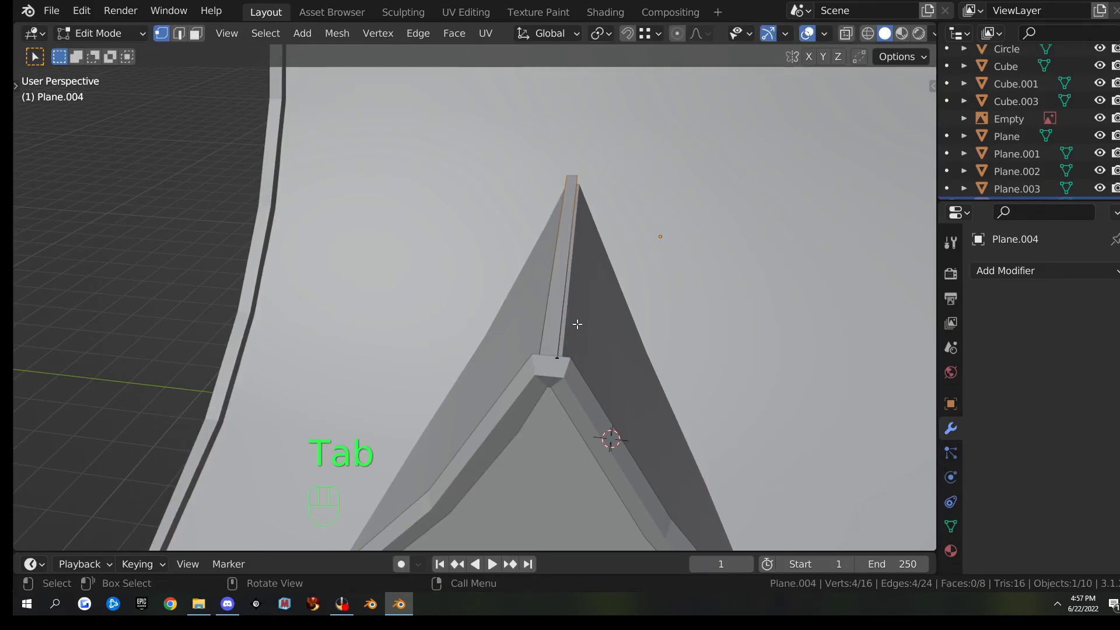
pyautogui.scroll(-8, 578, 324)
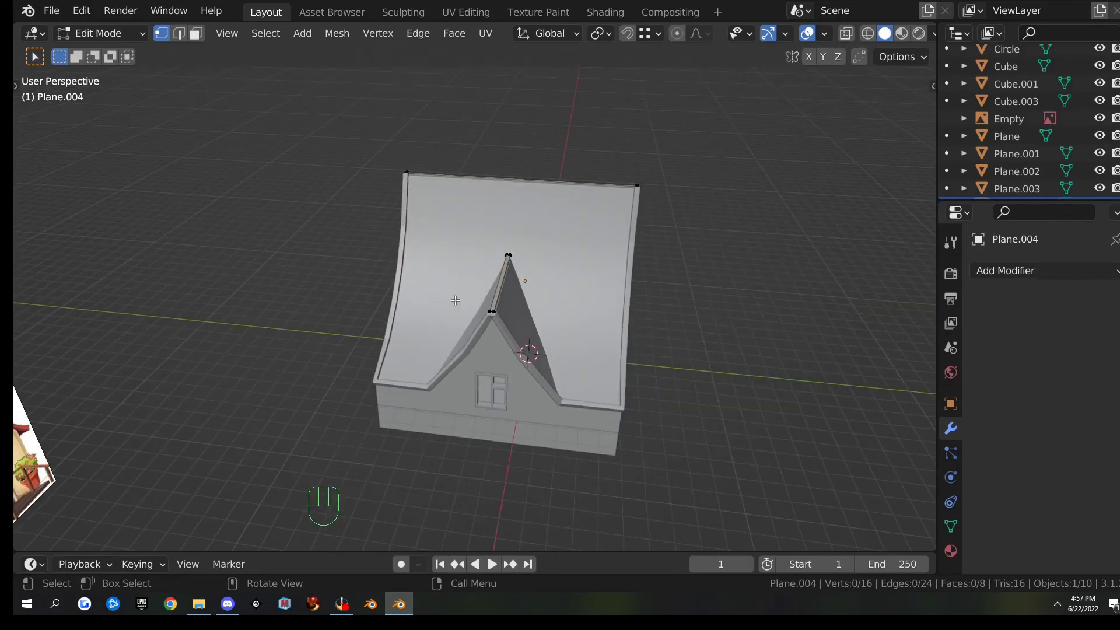
pyautogui.scroll(2, 539, 322)
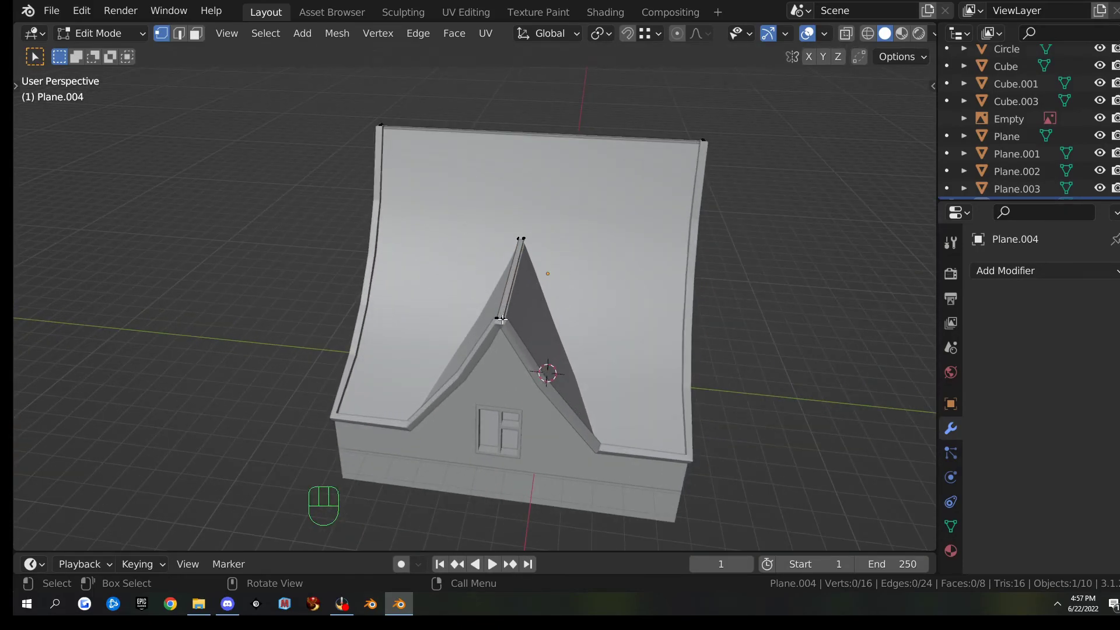
pyautogui.press('l')
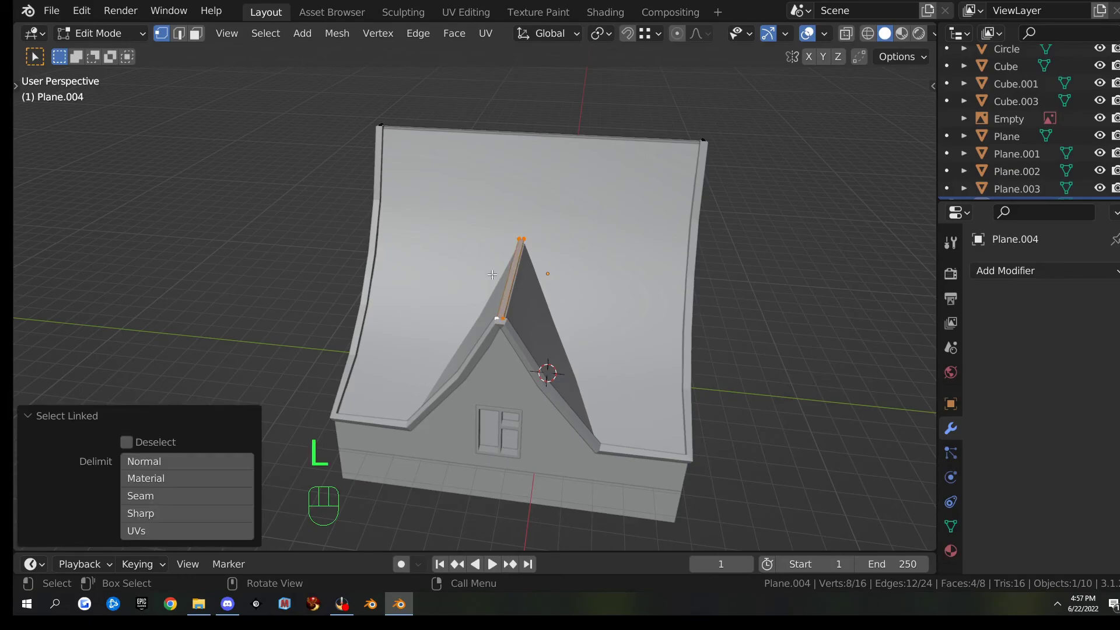
pyautogui.scroll(4, 583, 405)
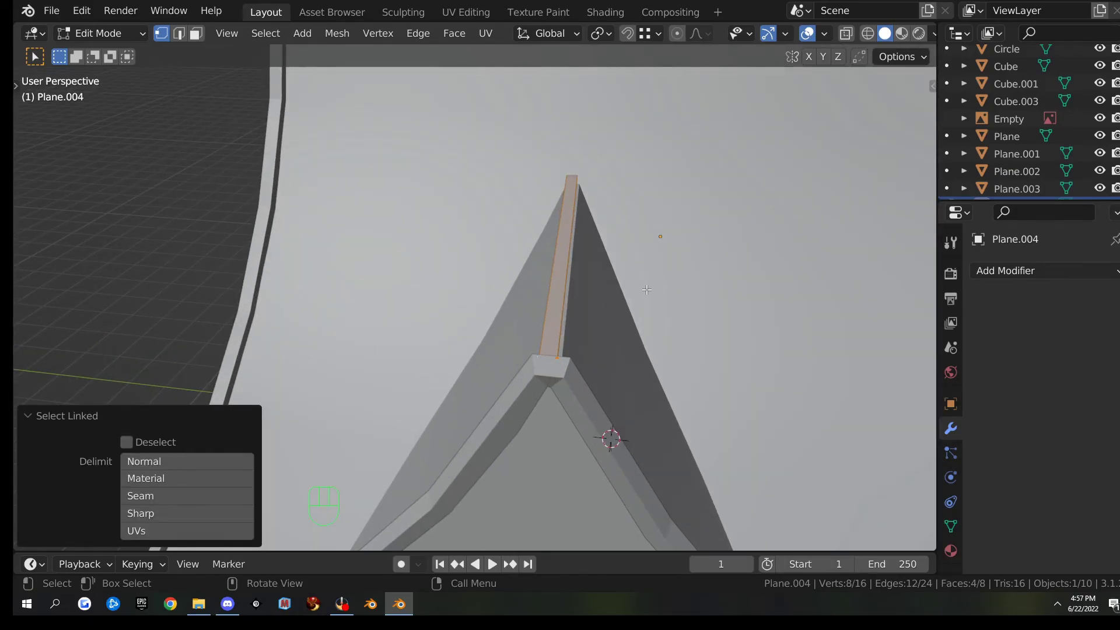
pyautogui.press('g')
pyautogui.press('y')
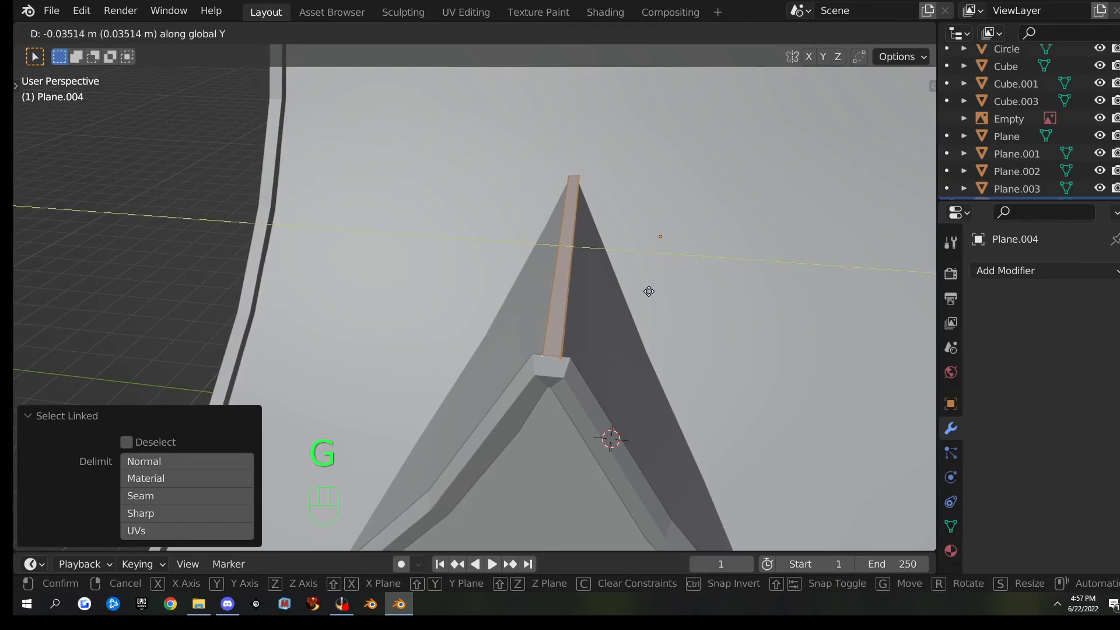
pyautogui.click(649, 291)
pyautogui.press('s')
pyautogui.press('y')
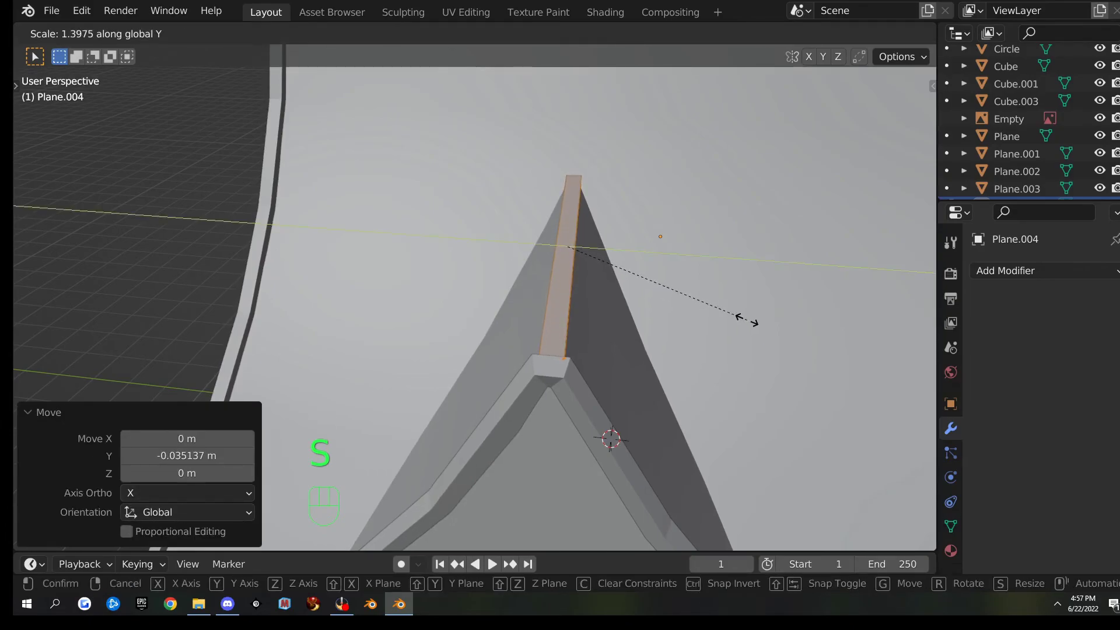
pyautogui.click(781, 323)
# - Rotate the dormer ridge strip 180° about the global Y axis
pyautogui.moveTo(781, 322); pyautogui.dragTo(607, 288, button='middle')
pyautogui.moveTo(590, 284); pyautogui.dragTo(728, 299, button='middle')
pyautogui.press('r')
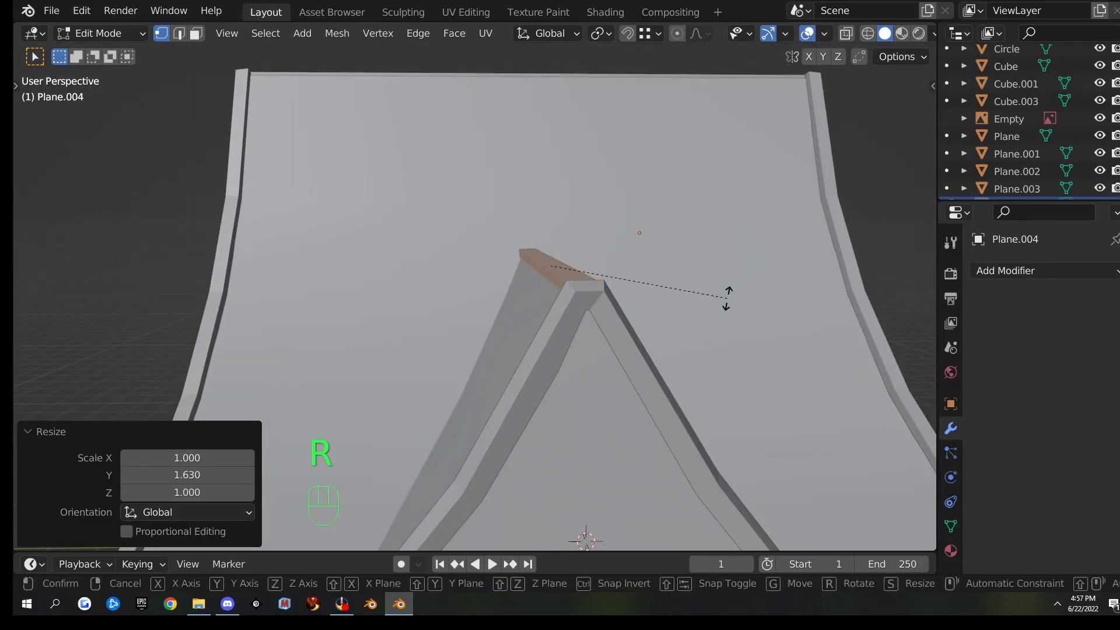
pyautogui.write('y')
pyautogui.write('1')
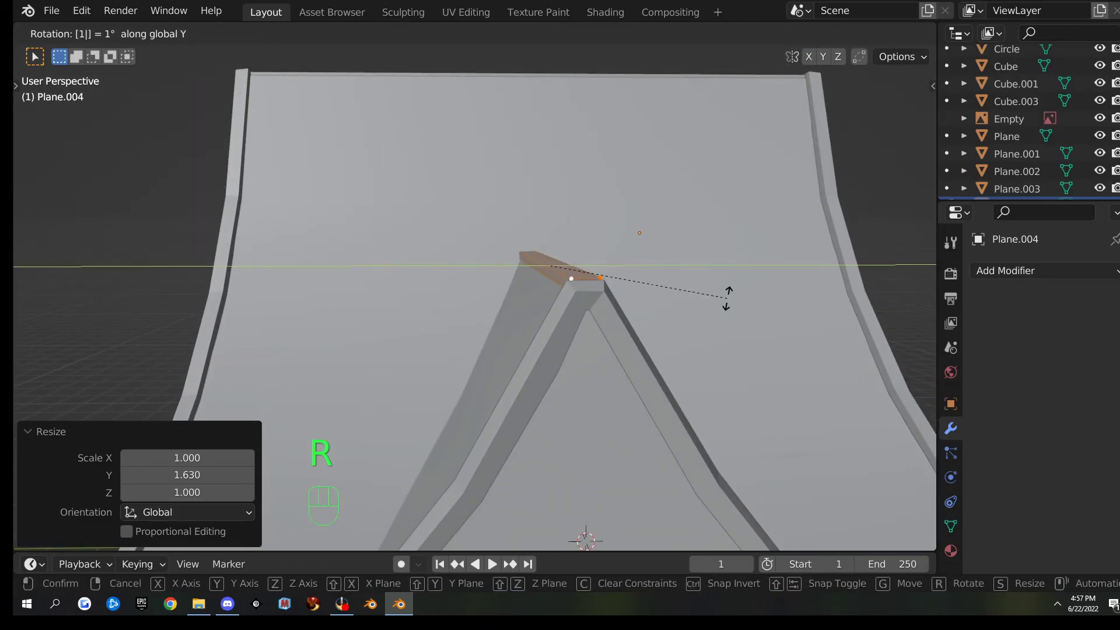
pyautogui.write('80')
pyautogui.press('Return')
# - Rotate the dormer ridge strip 180° about the global X axis
pyautogui.moveTo(726, 298); pyautogui.dragTo(636, 286, button='middle')
pyautogui.press('r')
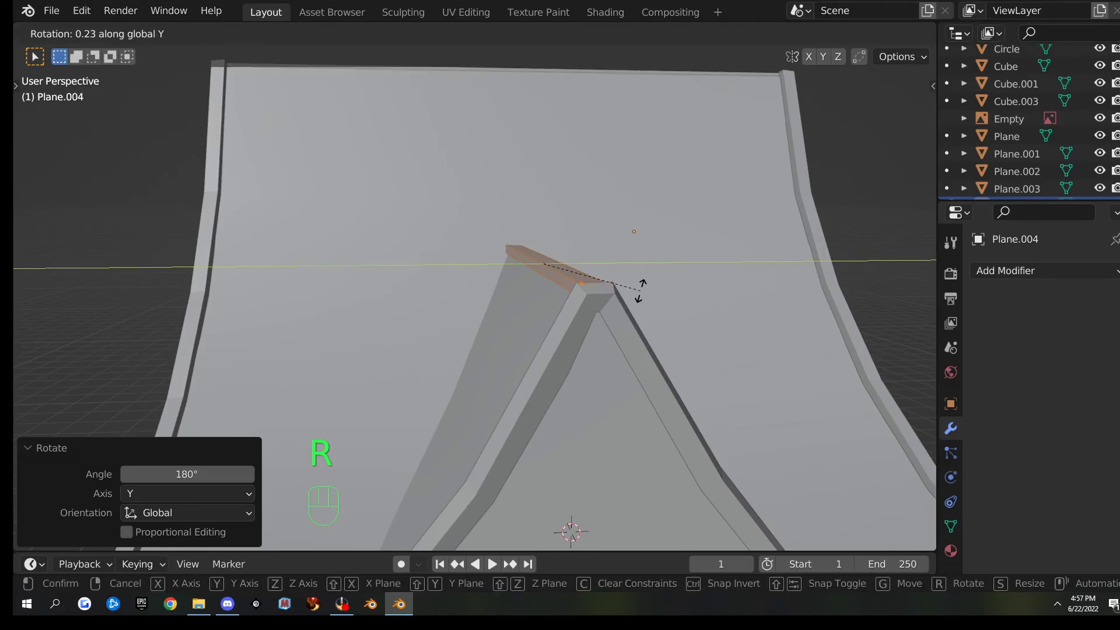
pyautogui.press('Escape')
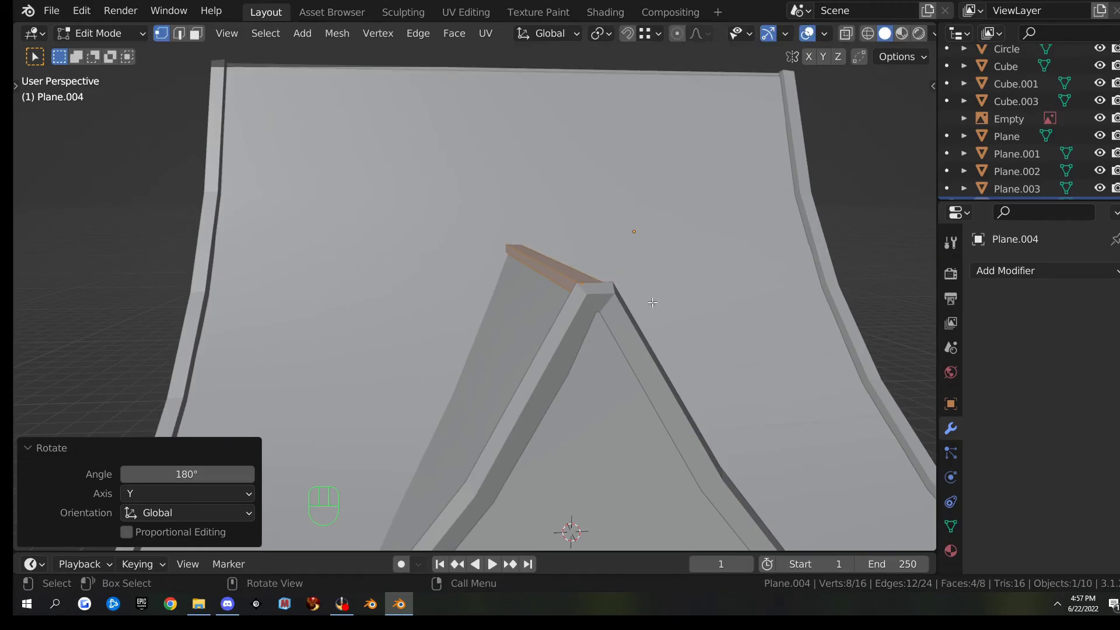
pyautogui.press('r')
pyautogui.press('x')
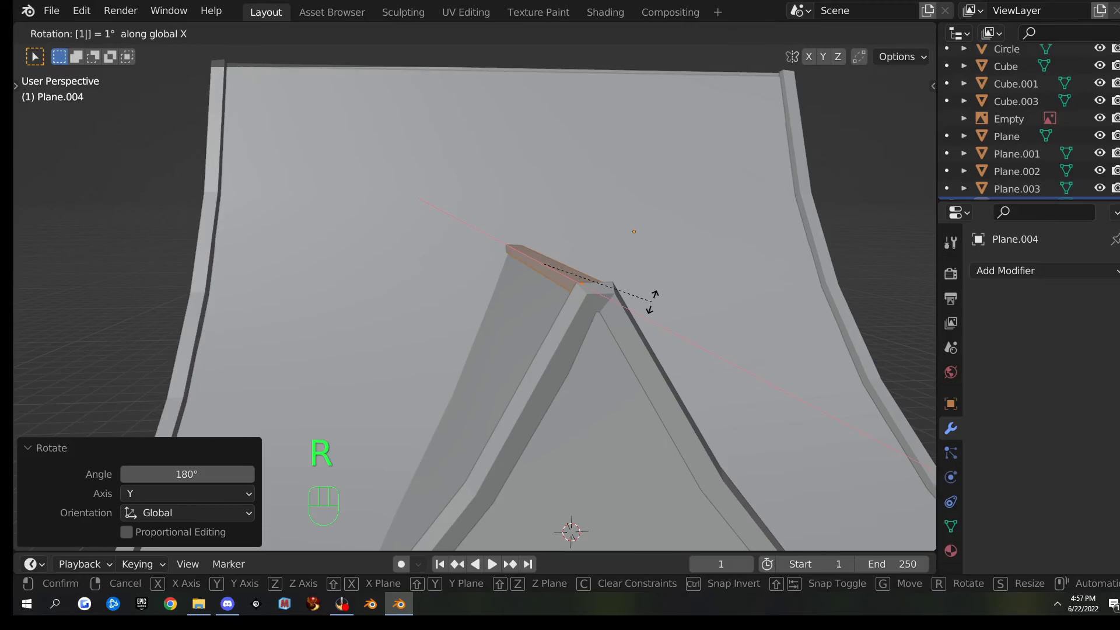
pyautogui.click(653, 302)
pyautogui.moveTo(652, 302)
pyautogui.mouseDown(button='middle')
pyautogui.moveTo(745, 274)
pyautogui.moveTo(768, 239)
pyautogui.moveTo(754, 343)
pyautogui.moveTo(660, 299)
pyautogui.mouseUp(button='middle')
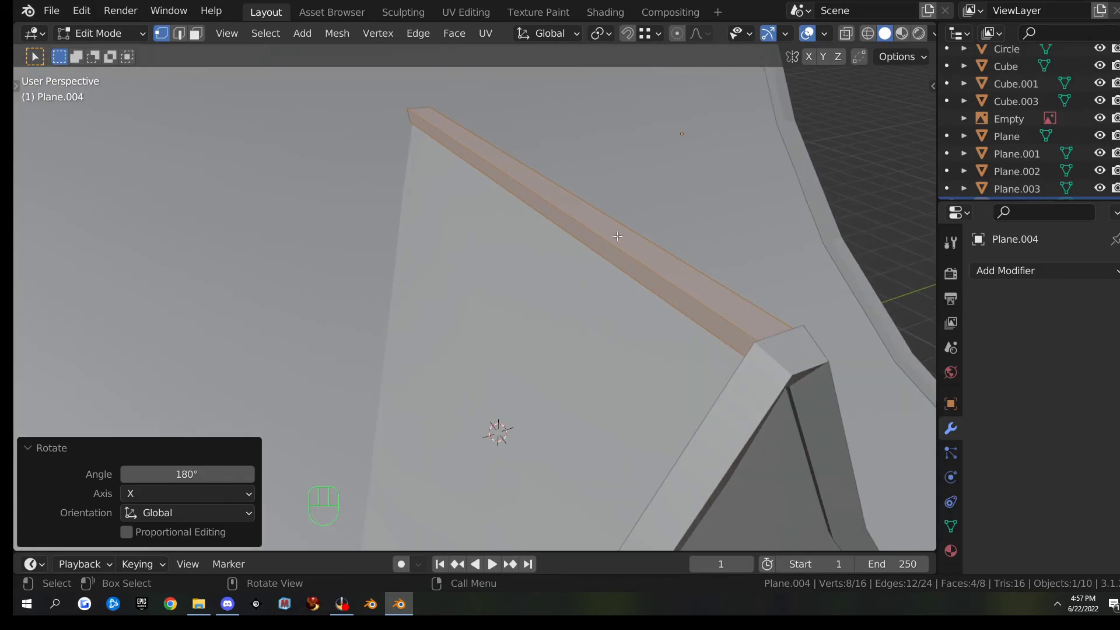
# - Select the whole main roof ridge strip and shift it about -0.055 m along X to centre it on the gable peak
pyautogui.moveTo(700, 252); pyautogui.dragTo(704, 333, button='middle')
pyautogui.click(679, 454)
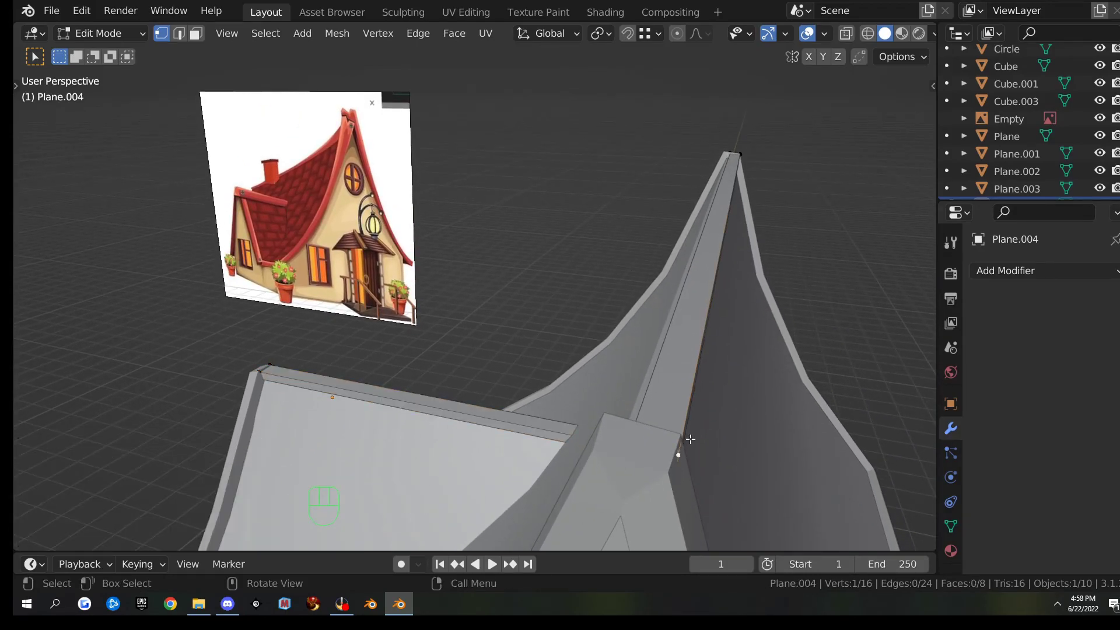
pyautogui.press('l')
pyautogui.moveTo(693, 418); pyautogui.dragTo(724, 404, button='middle')
pyautogui.press('g')
pyautogui.press('y')
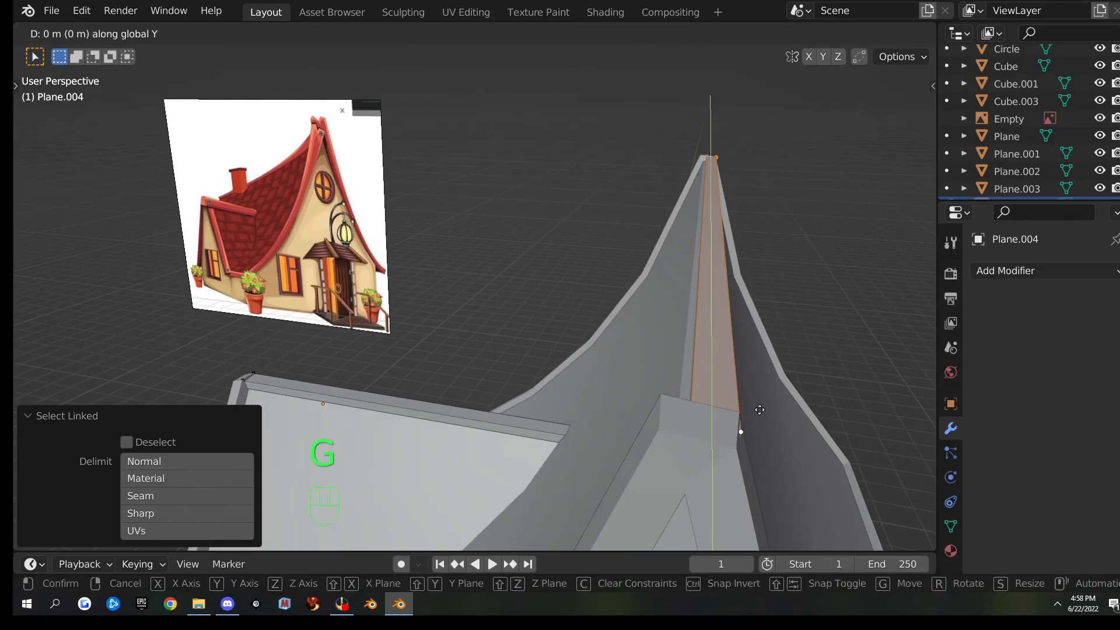
pyautogui.press('g')
pyautogui.press('x')
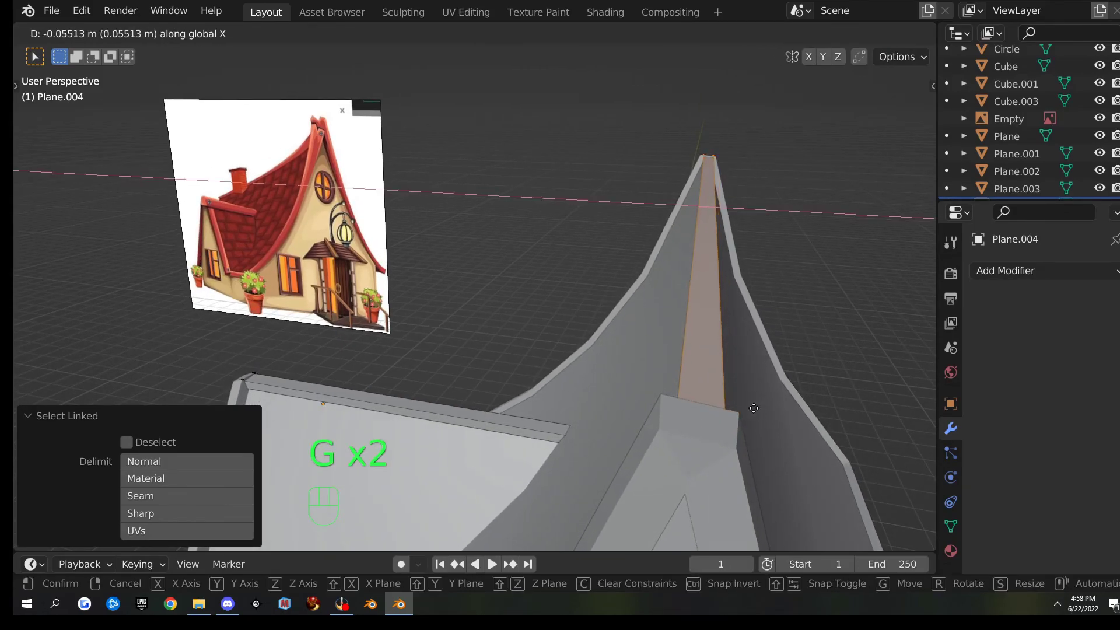
pyautogui.click(754, 408)
# - Leave Edit Mode and examine the fit of the ridge trim on the main roof and dormer
pyautogui.moveTo(794, 408); pyautogui.dragTo(738, 382, button='middle')
pyautogui.scroll(-6, 738, 381)
pyautogui.moveTo(645, 357); pyautogui.dragTo(663, 395, button='middle')
pyautogui.scroll(8, 586, 409)
pyautogui.moveTo(587, 409); pyautogui.dragTo(630, 362, button='middle')
pyautogui.scroll(-3, 683, 325)
pyautogui.press('Tab')
pyautogui.scroll(4, 703, 400)
pyautogui.scroll(4, 728, 413)
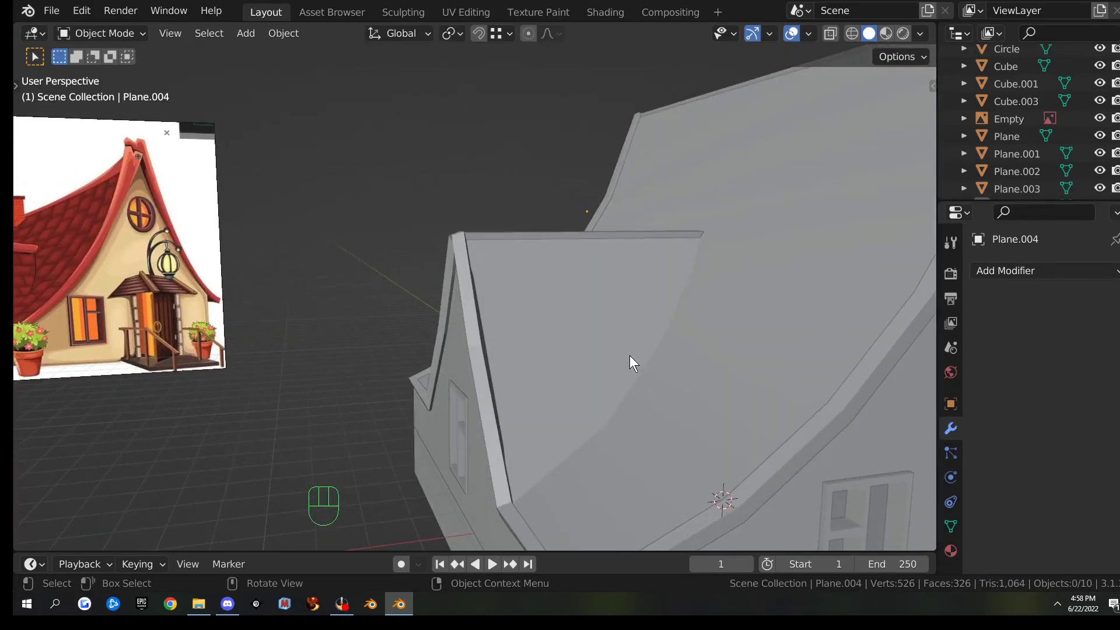
# - Duplicate the three inner faces of the front door frame in place and separate them into their own object
pyautogui.scroll(-5, 758, 395)
pyautogui.keyDown('shift'); pyautogui.moveTo(758, 395); pyautogui.dragTo(492, 298, button='middle'); pyautogui.keyUp('shift')
pyautogui.scroll(5, 516, 319)
pyautogui.scroll(6, 516, 320)
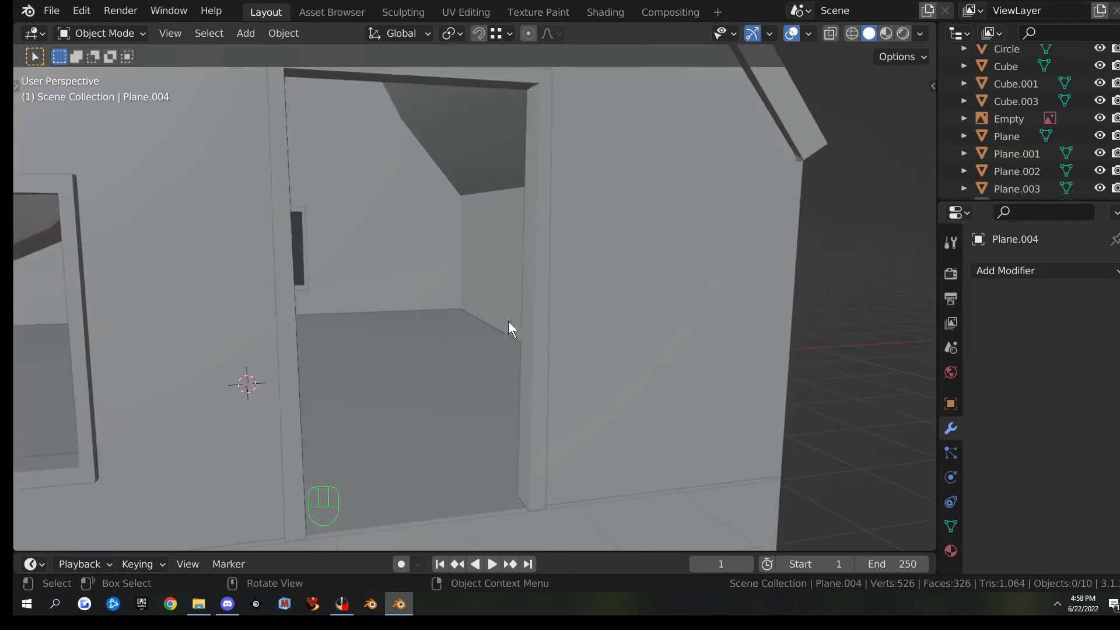
pyautogui.click(614, 342)
pyautogui.press('Tab')
pyautogui.click(611, 339)
pyautogui.press('3')
pyautogui.click(611, 338)
pyautogui.scroll(-8, 607, 333)
pyautogui.keyDown('shift'); pyautogui.moveTo(560, 313); pyautogui.dragTo(481, 337, button='middle'); pyautogui.keyUp('shift')
pyautogui.keyDown('shift'); pyautogui.click(372, 271); pyautogui.keyUp('shift')
pyautogui.keyDown('shift'); pyautogui.click(366, 277); pyautogui.keyUp('shift')
pyautogui.hotkey('shift', 'd')
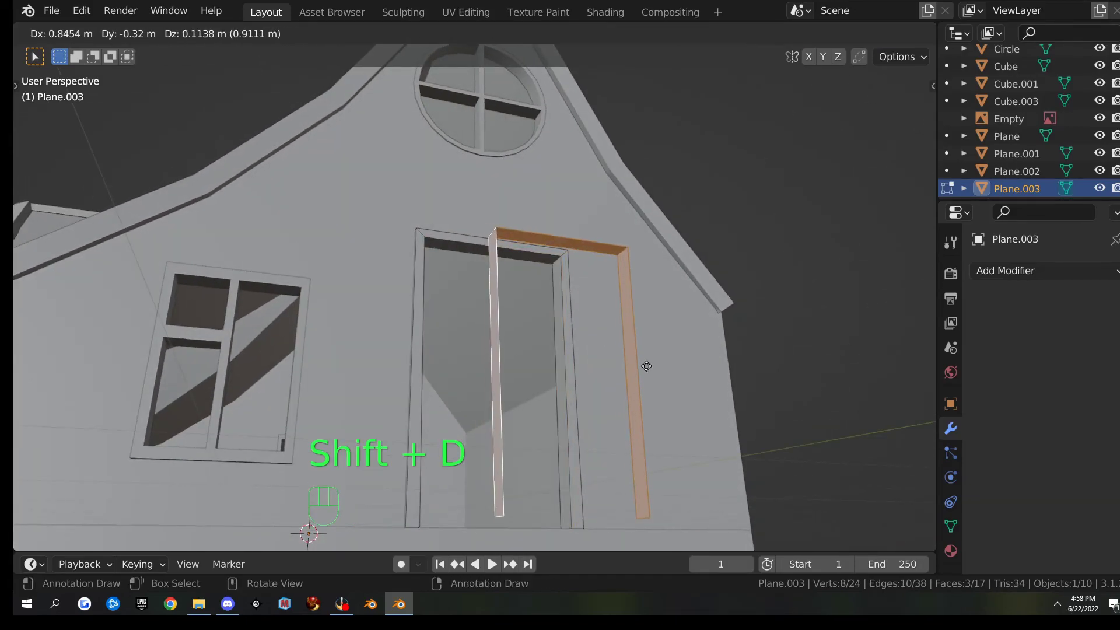
pyautogui.rightClick(650, 368)
pyautogui.press('p')
pyautogui.click(648, 369)
pyautogui.press('Tab')
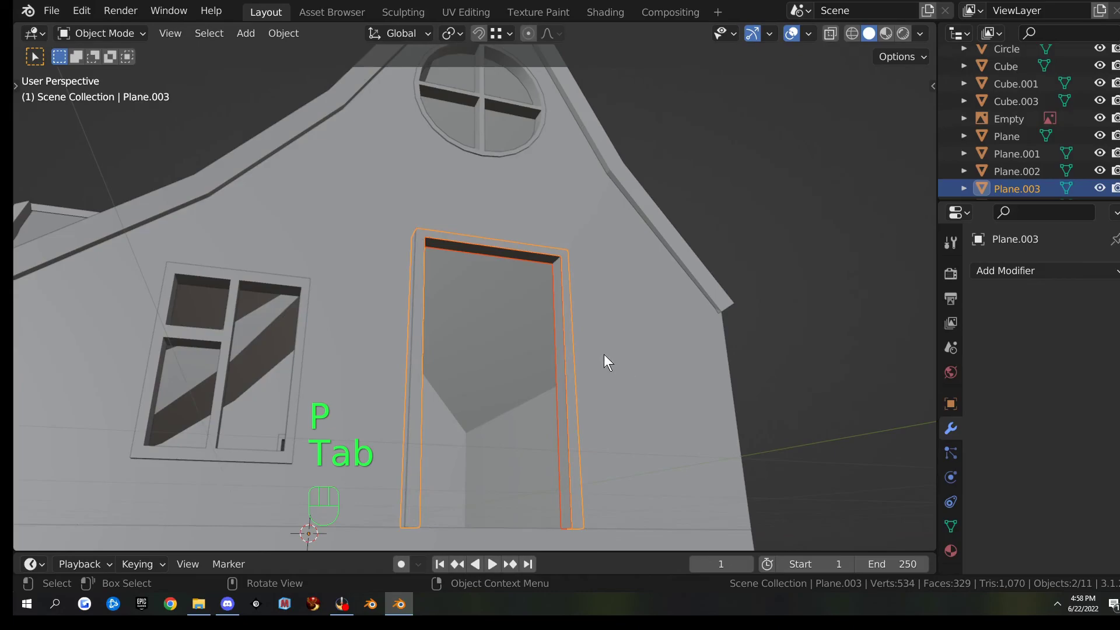
# - Fill the front and back openings of the separated door-frame faces to form a door slab, and return to Object Mode
pyautogui.click(562, 314)
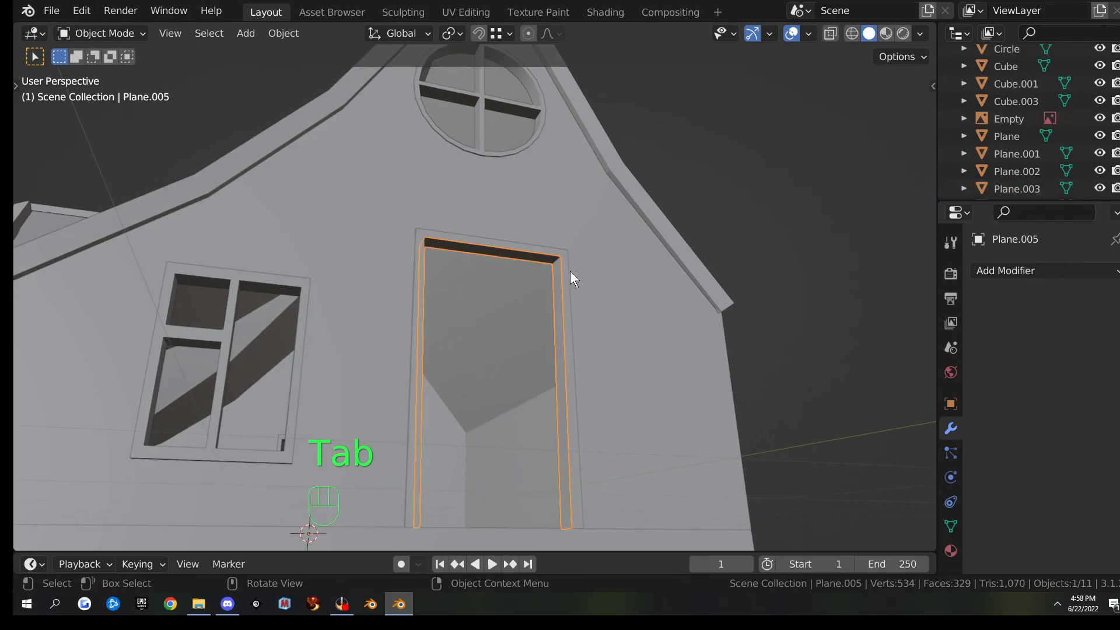
pyautogui.press('Tab')
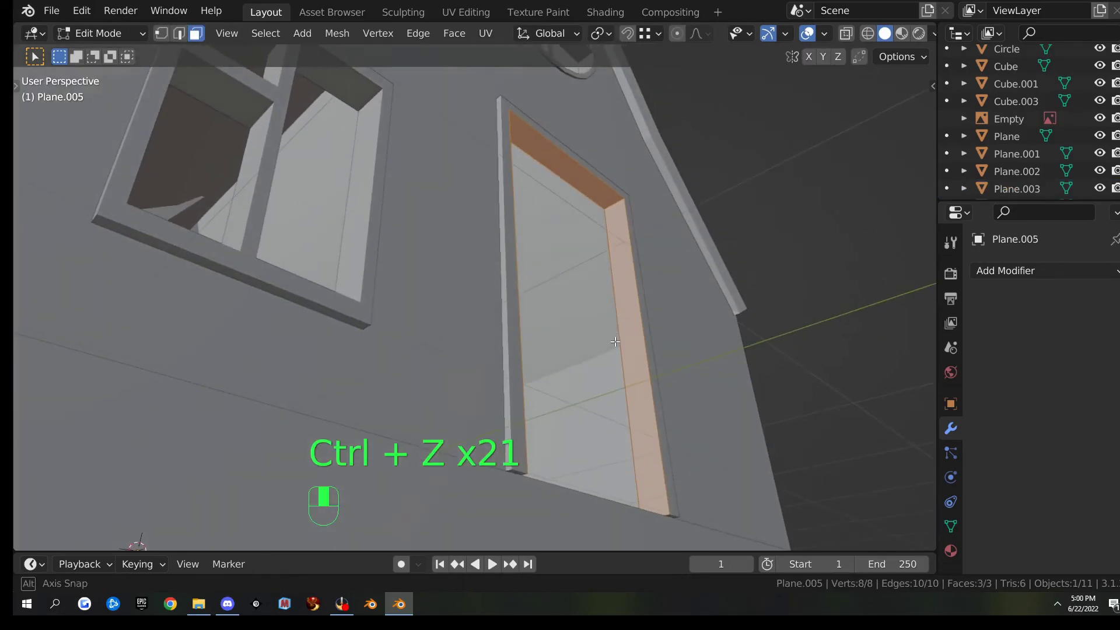
pyautogui.moveTo(578, 374); pyautogui.dragTo(596, 379, button='middle')
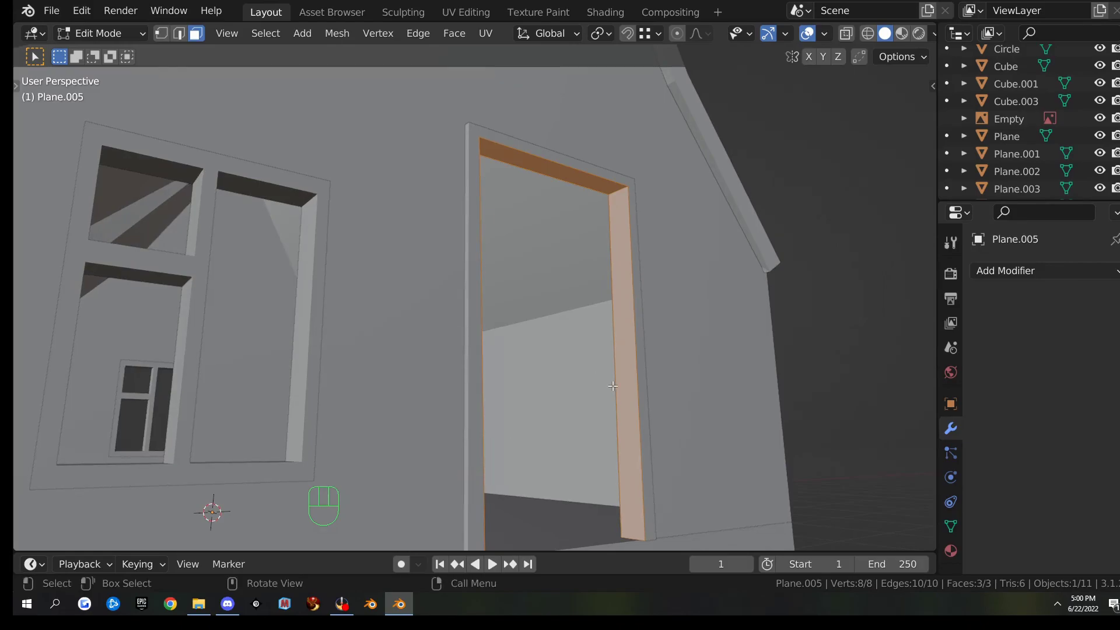
pyautogui.press('2')
pyautogui.click(636, 370)
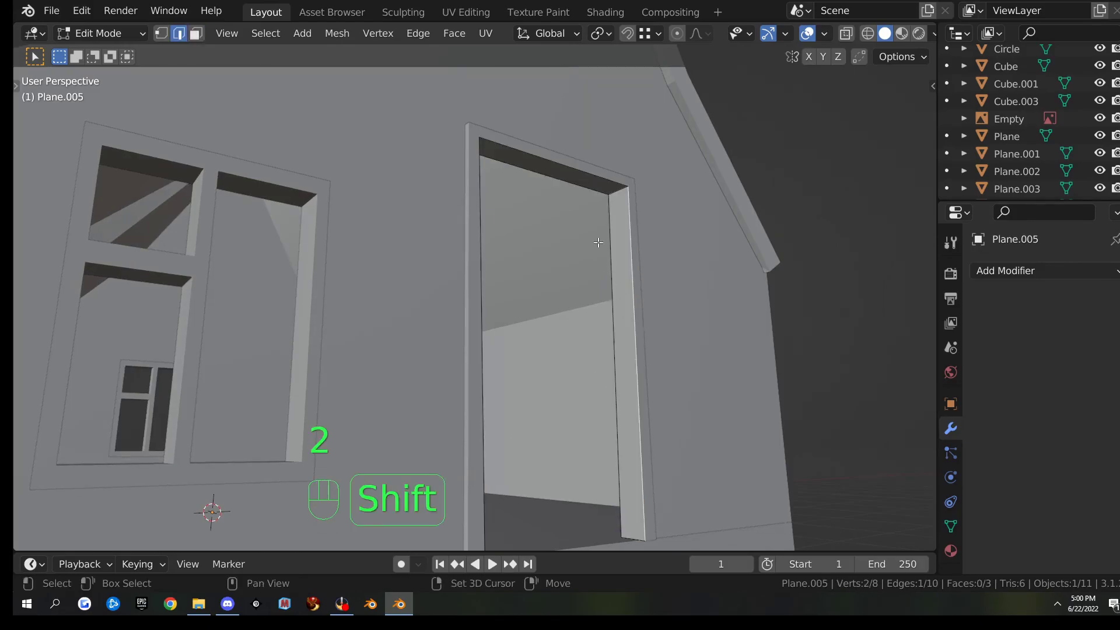
pyautogui.keyDown('shift'); pyautogui.click(633, 213); pyautogui.keyUp('shift')
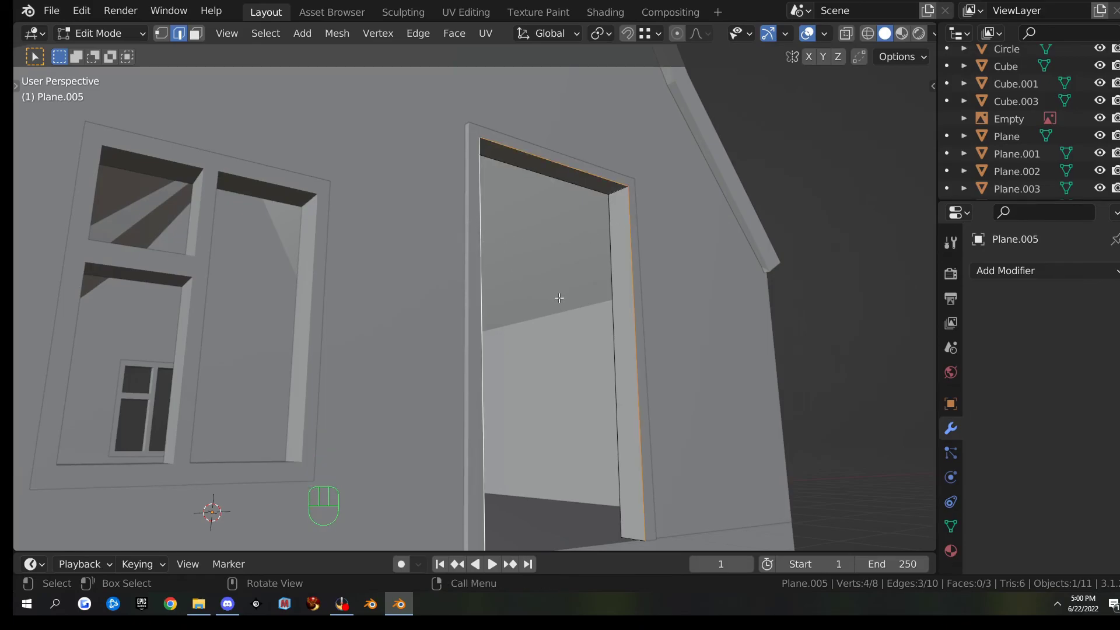
pyautogui.press('f')
pyautogui.moveTo(538, 313); pyautogui.dragTo(735, 322, button='middle')
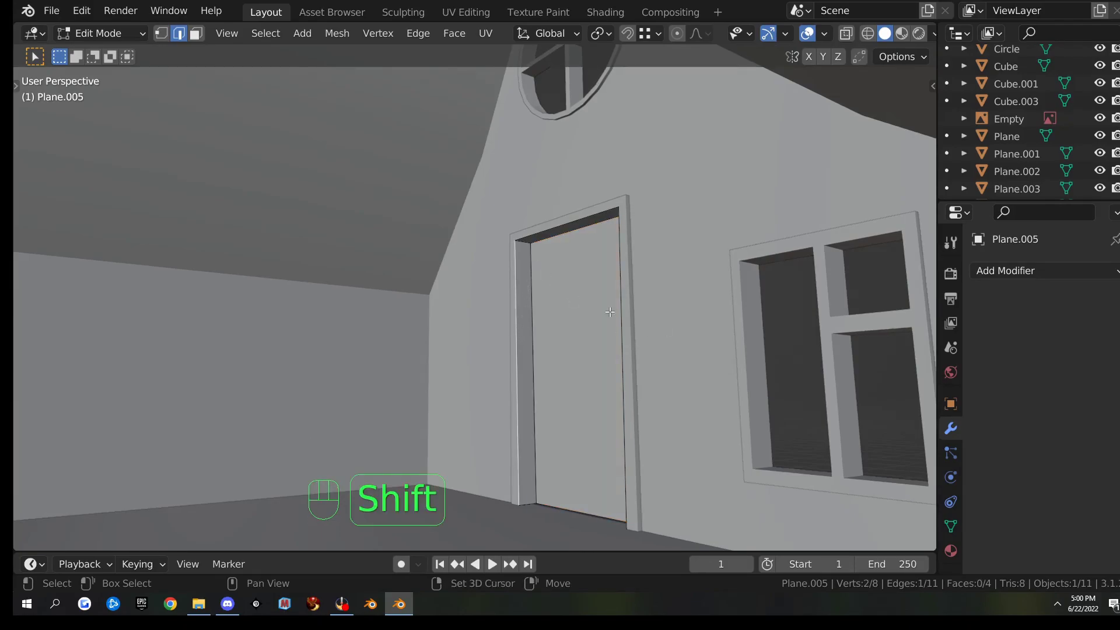
pyautogui.press('f')
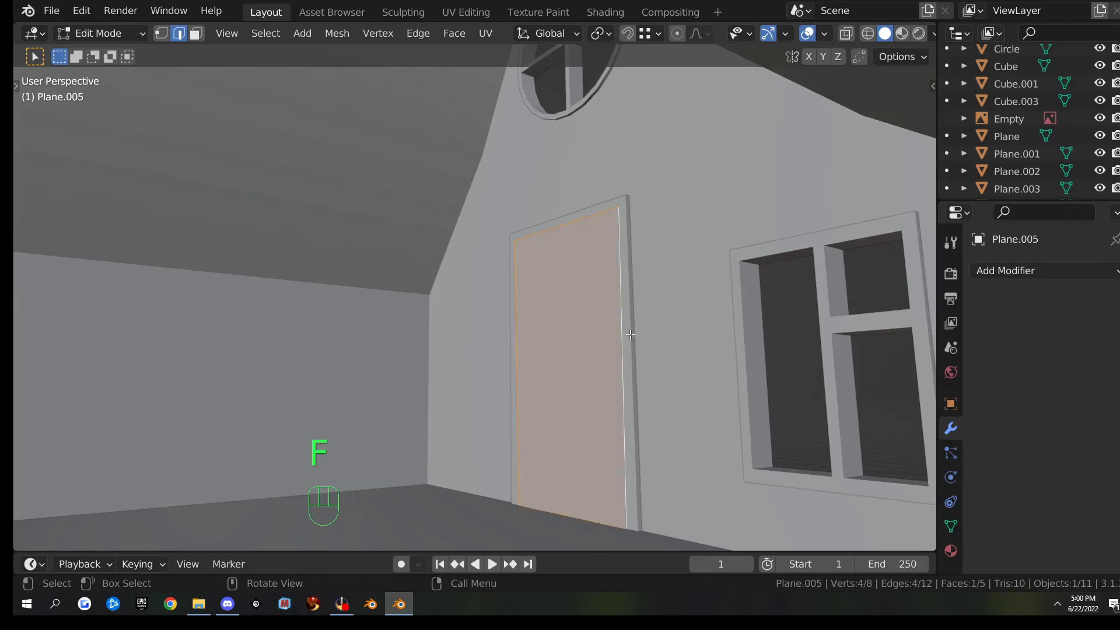
pyautogui.moveTo(648, 337)
pyautogui.mouseDown(button='middle')
pyautogui.moveTo(650, 275)
pyautogui.moveTo(585, 215)
pyautogui.moveTo(527, 233)
pyautogui.moveTo(418, 304)
pyautogui.moveTo(500, 399)
pyautogui.moveTo(462, 312)
pyautogui.moveTo(512, 264)
pyautogui.moveTo(615, 296)
pyautogui.moveTo(629, 325)
pyautogui.mouseUp(button='middle')
pyautogui.press('Tab')
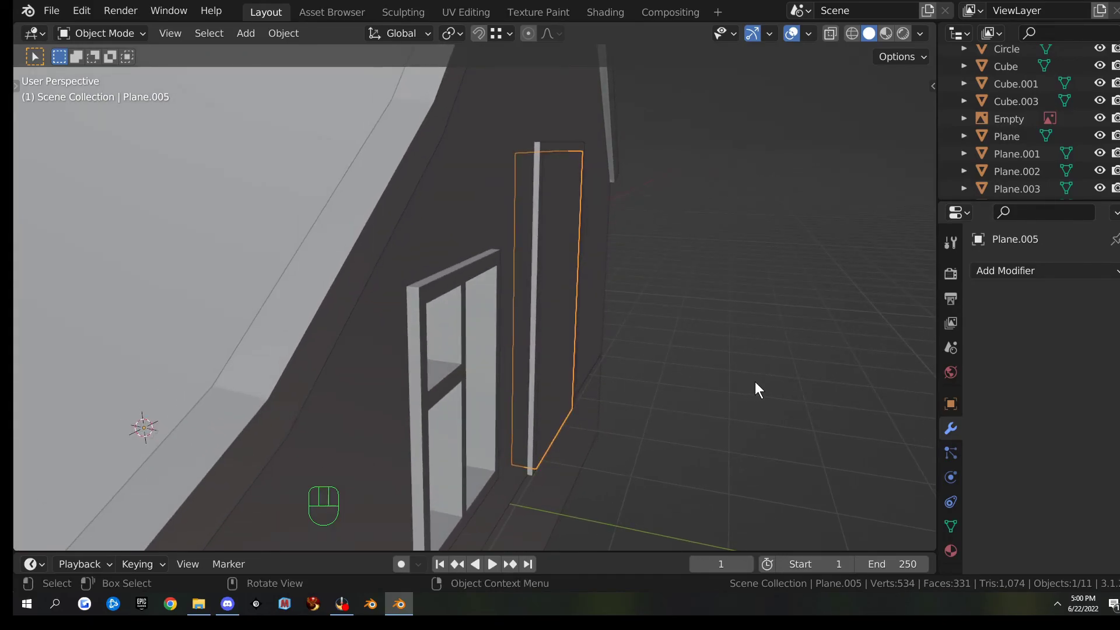
pyautogui.press('s')
pyautogui.press('y')
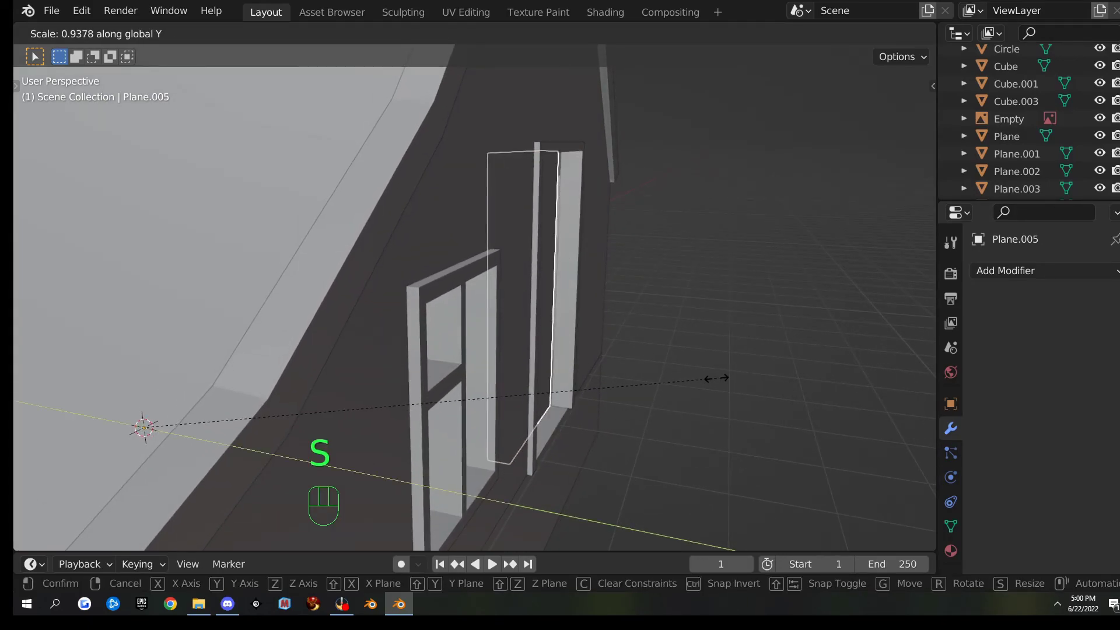
pyautogui.click(716, 378)
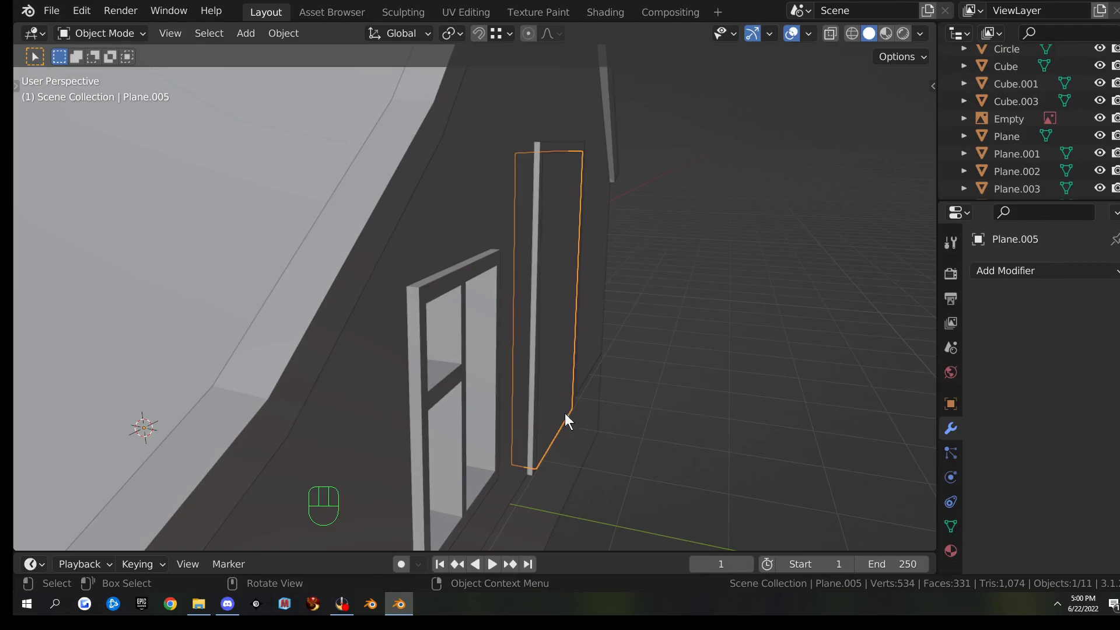
pyautogui.press('Tab')
pyautogui.rightClick(664, 292)
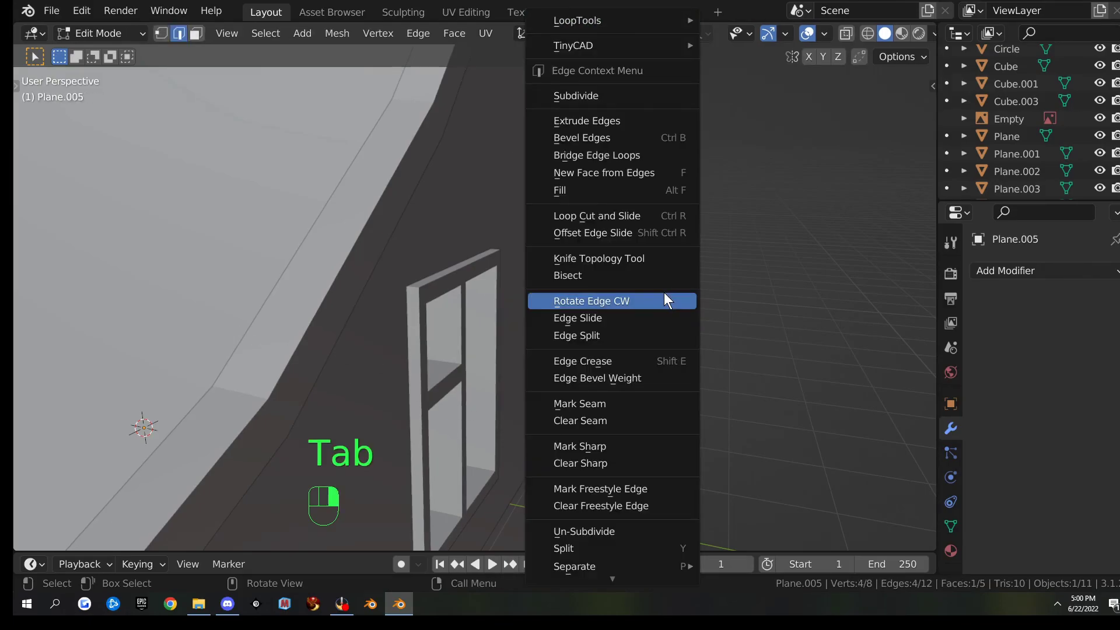
pyautogui.click(643, 275)
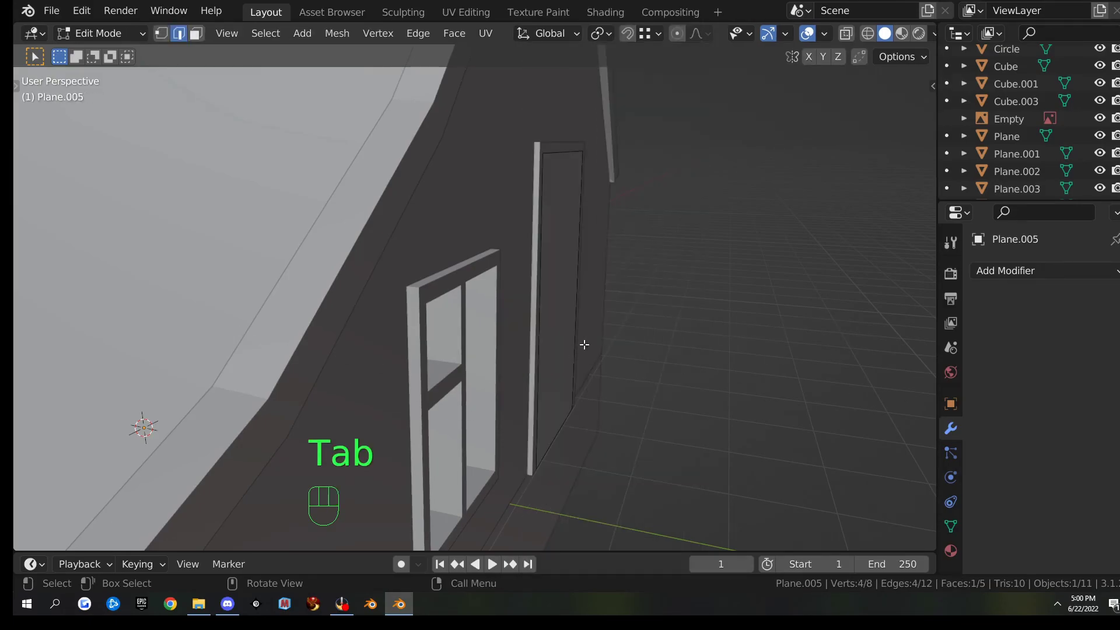
pyautogui.press('Tab')
# - Set the door slab's origin to its geometry and scale the slab to about half its thickness along Y
pyautogui.click(565, 324)
pyautogui.click(550, 326)
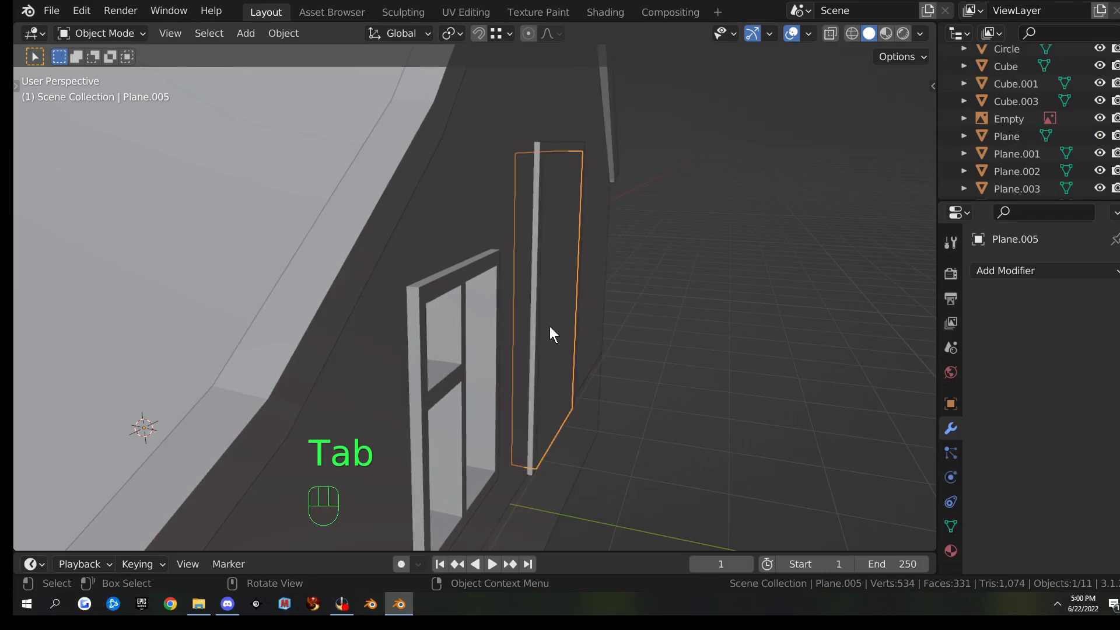
pyautogui.rightClick(550, 326)
pyautogui.moveTo(642, 332)
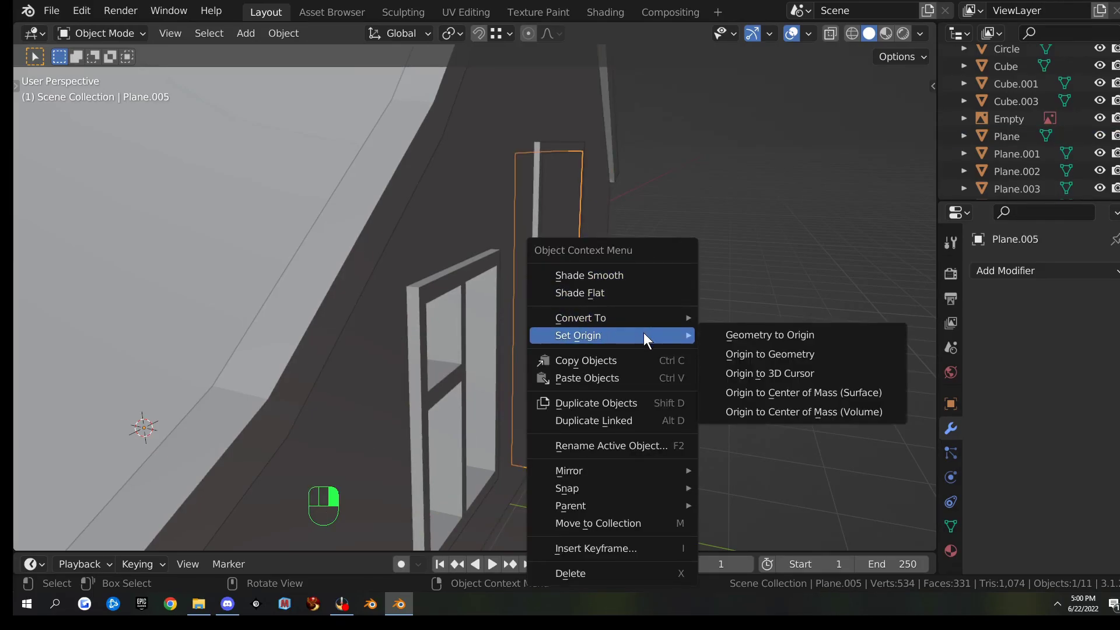
pyautogui.click(775, 353)
pyautogui.press('s')
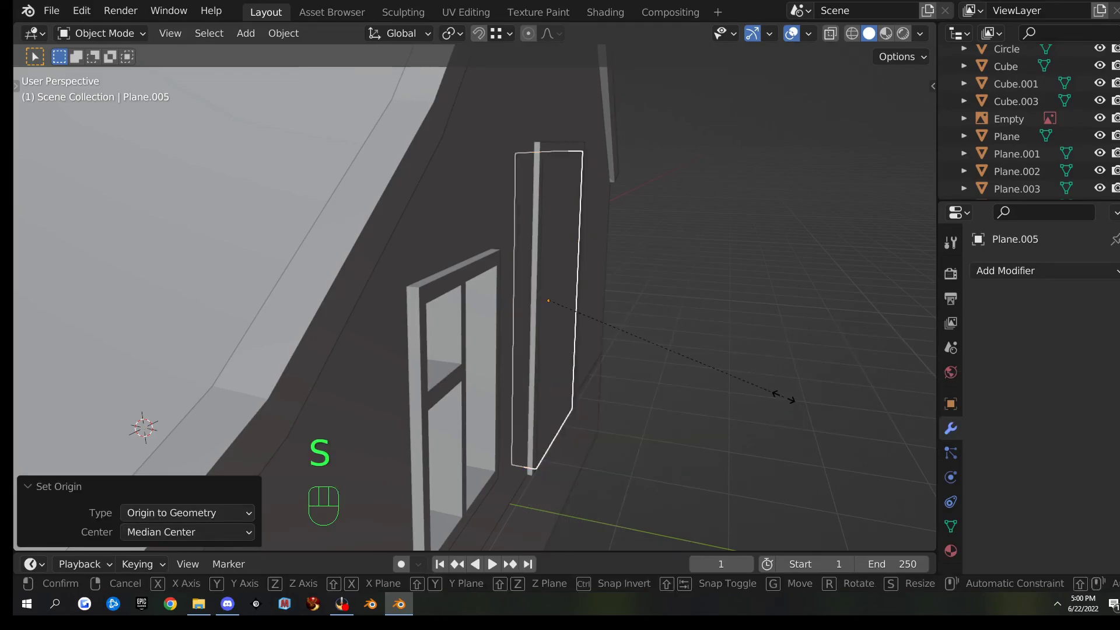
pyautogui.press('y')
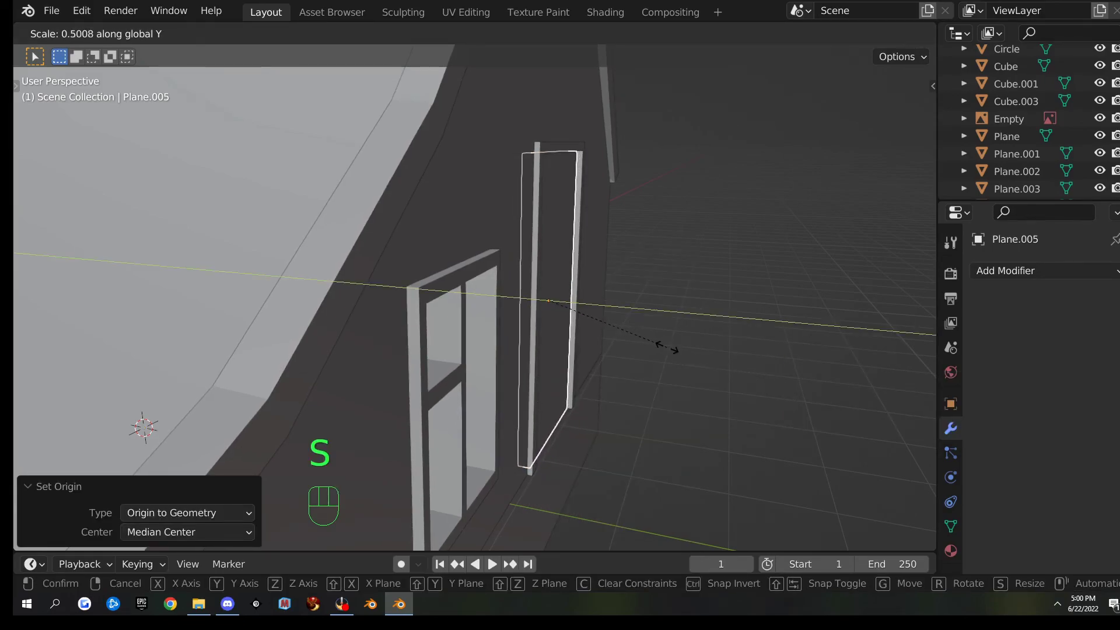
pyautogui.click(651, 343)
# - Hide the door slab and open the house walls mesh in Edit Mode
pyautogui.moveTo(638, 350); pyautogui.dragTo(487, 274, button='middle')
pyautogui.scroll(-2, 501, 279)
pyautogui.scroll(4, 436, 340)
pyautogui.press('h')
pyautogui.click(483, 299)
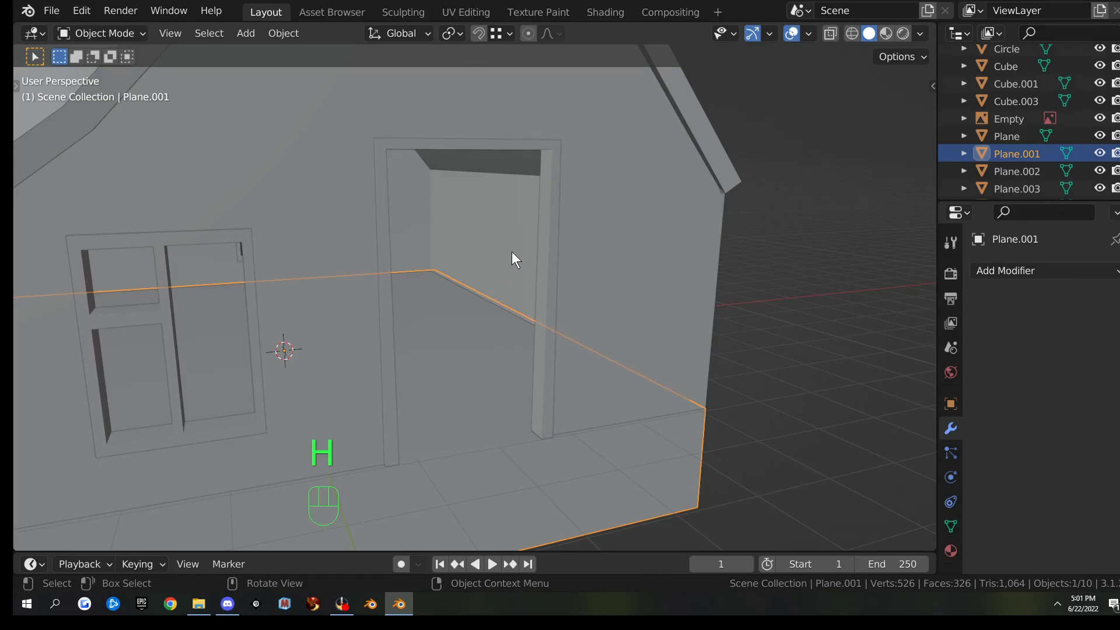
pyautogui.click(557, 254)
pyautogui.press('Tab')
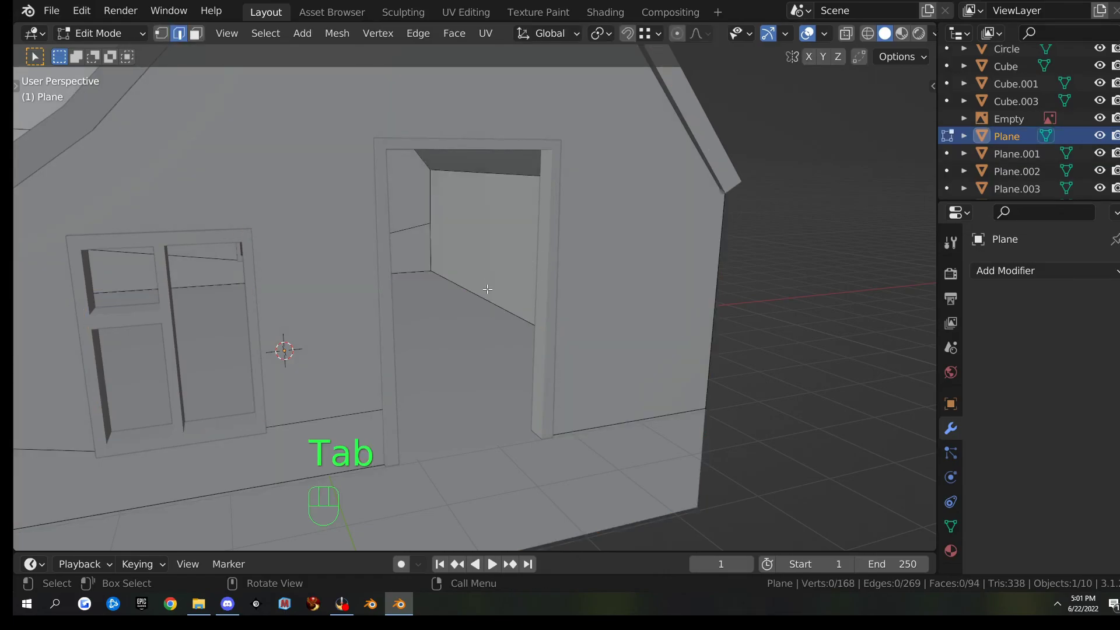
# - Select the five interior wall edges along the floor, duplicate them in place and separate them into their own object
pyautogui.moveTo(479, 270); pyautogui.dragTo(535, 282, button='middle')
pyautogui.keyDown('shift'); pyautogui.click(196, 489); pyautogui.keyUp('shift')
pyautogui.moveTo(196, 489); pyautogui.dragTo(475, 324, button='middle')
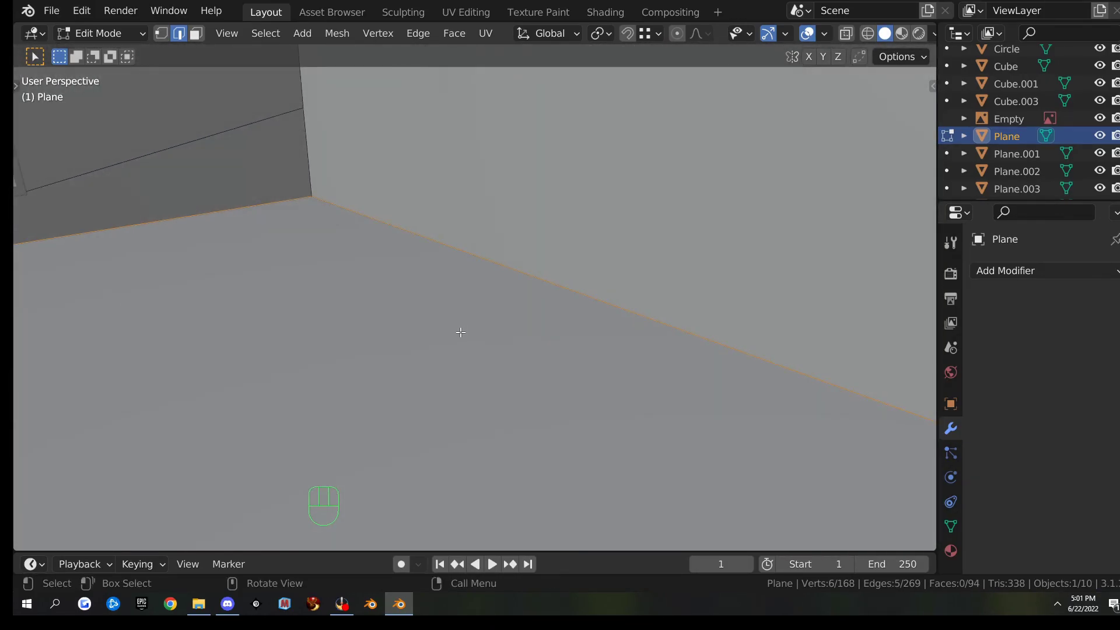
pyautogui.hotkey('shift', 'd')
pyautogui.rightClick(550, 289)
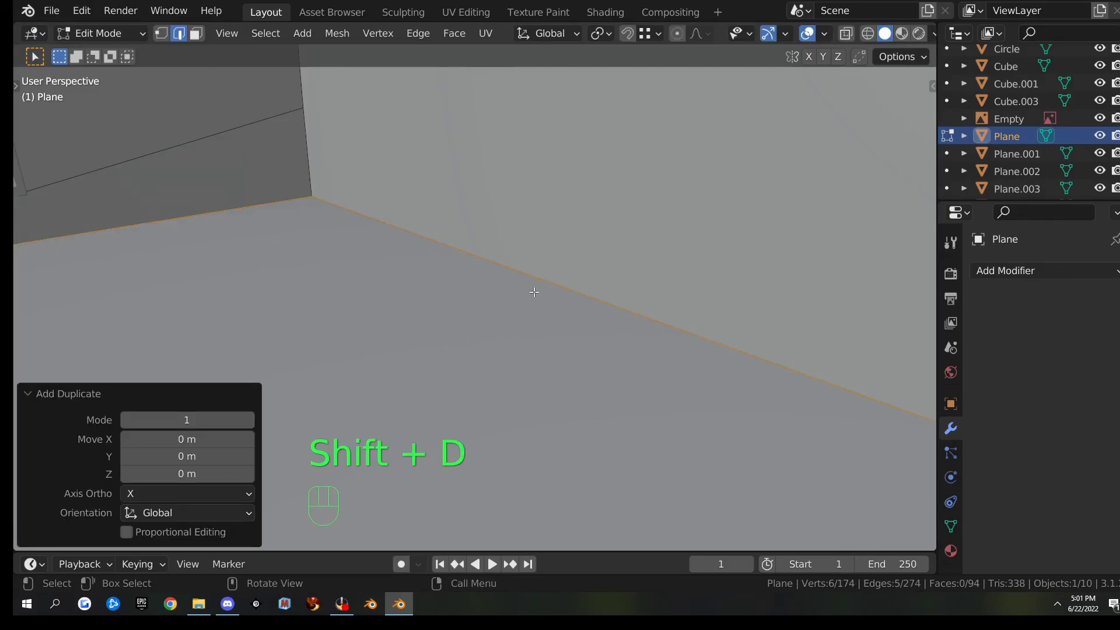
pyautogui.press('p')
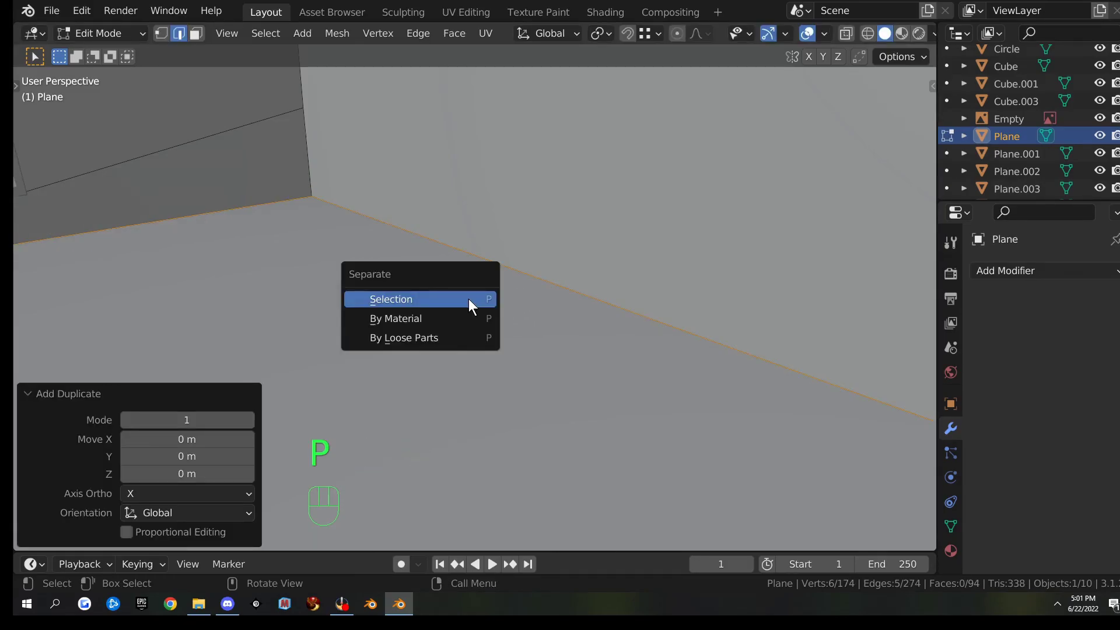
pyautogui.click(468, 298)
pyautogui.press('Tab')
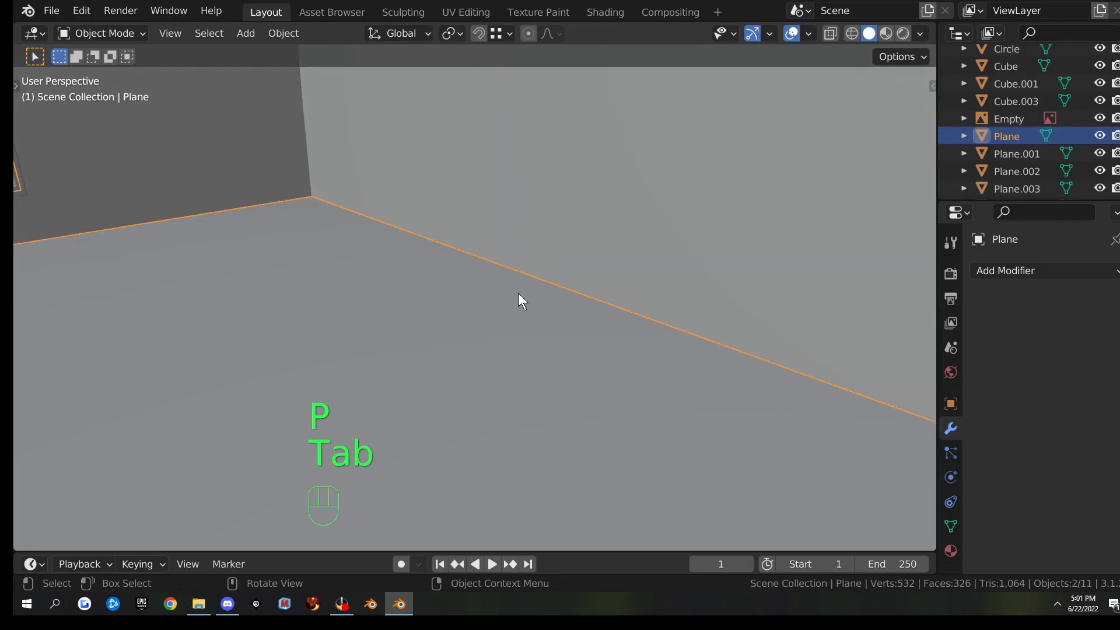
pyautogui.click(531, 277)
pyautogui.click(536, 272)
pyautogui.press('g')
pyautogui.rightClick(487, 280)
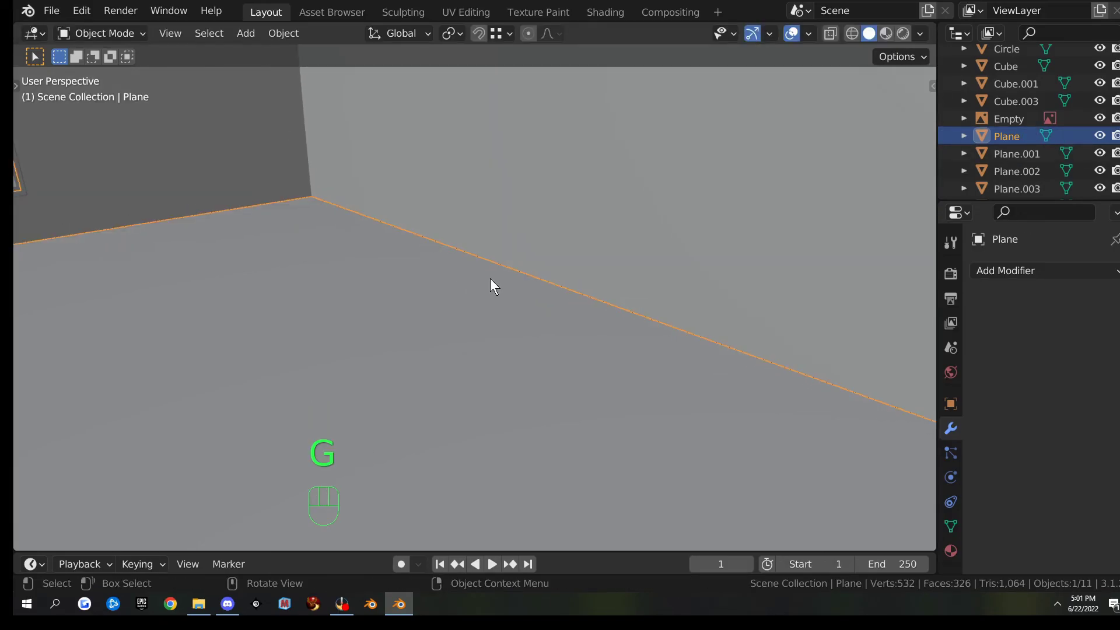
pyautogui.click(514, 278)
pyautogui.press('g')
pyautogui.rightClick(484, 282)
# - Select the separated floor-edge object and extrude all its edges about 0.163 m up along Z to form a baseboard strip
pyautogui.scroll(-6, 619, 341)
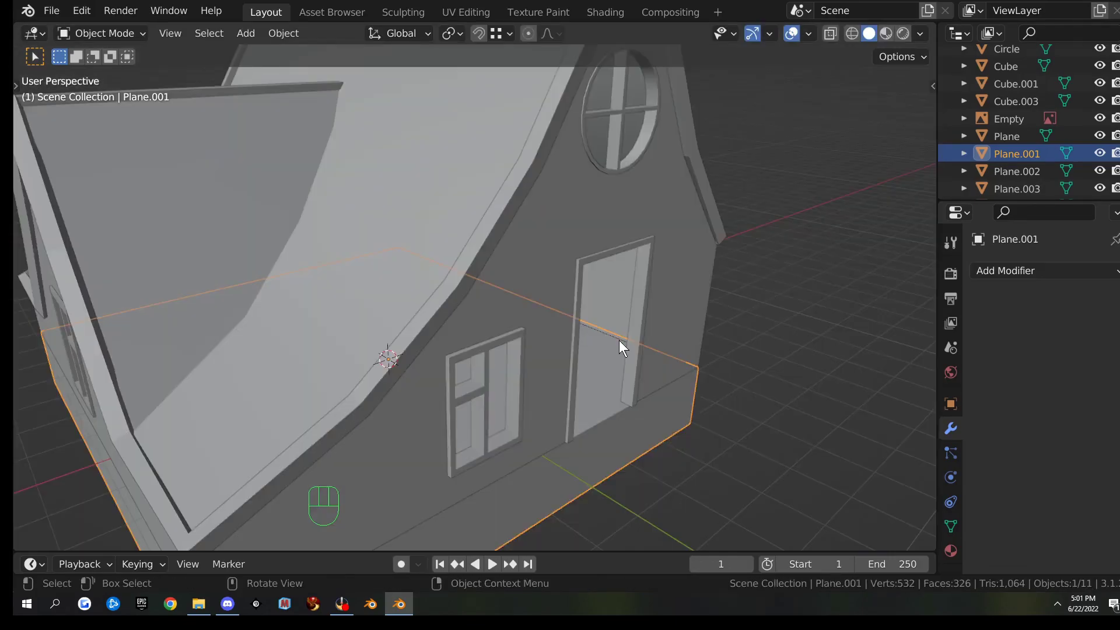
pyautogui.click(618, 341)
pyautogui.click(618, 340)
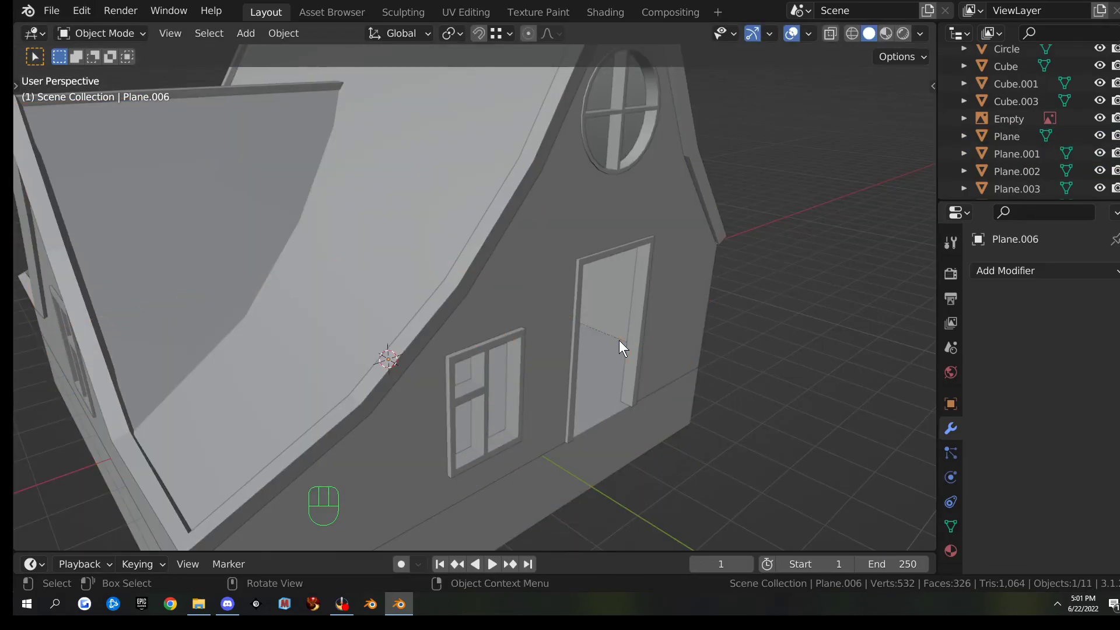
pyautogui.press('g')
pyautogui.rightClick(849, 303)
pyautogui.press('Tab')
pyautogui.moveTo(551, 401); pyautogui.dragTo(570, 397, button='middle')
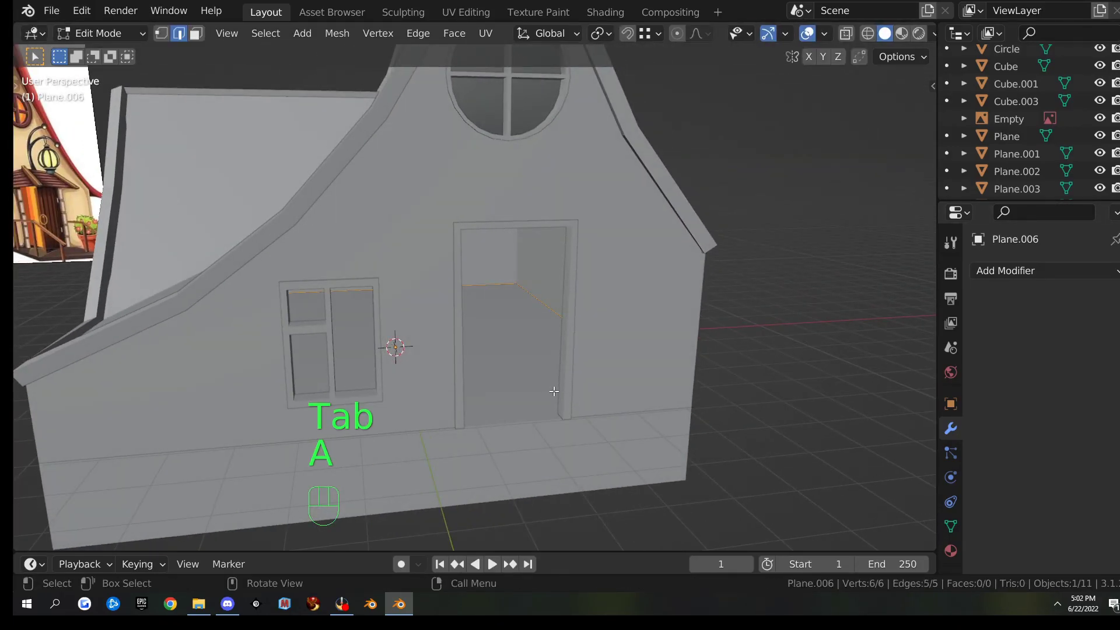
pyautogui.press('e')
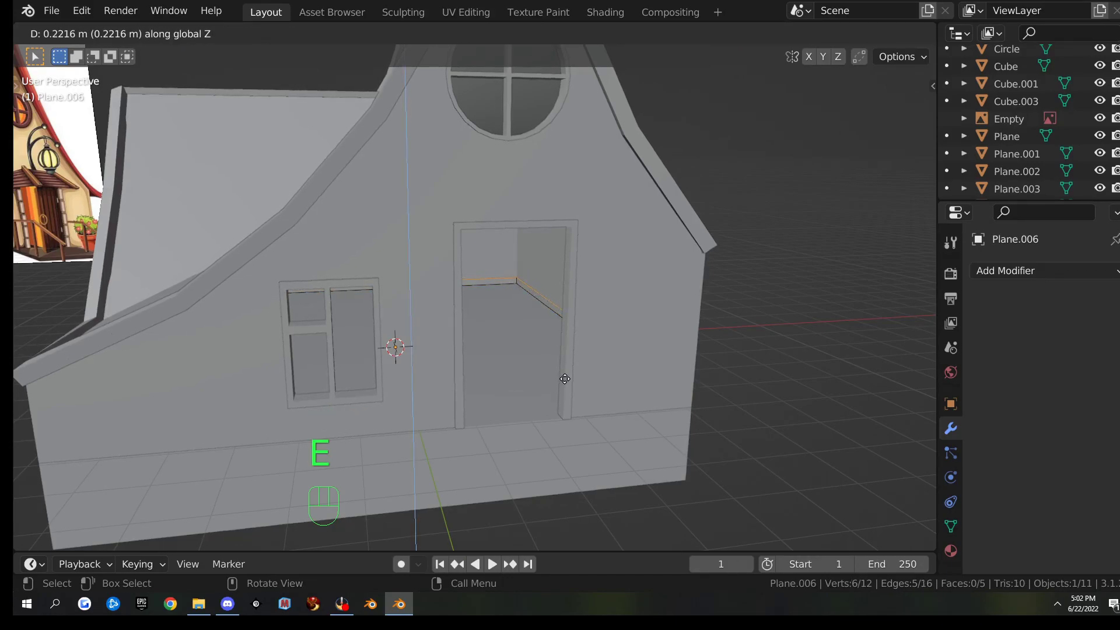
pyautogui.click(567, 381)
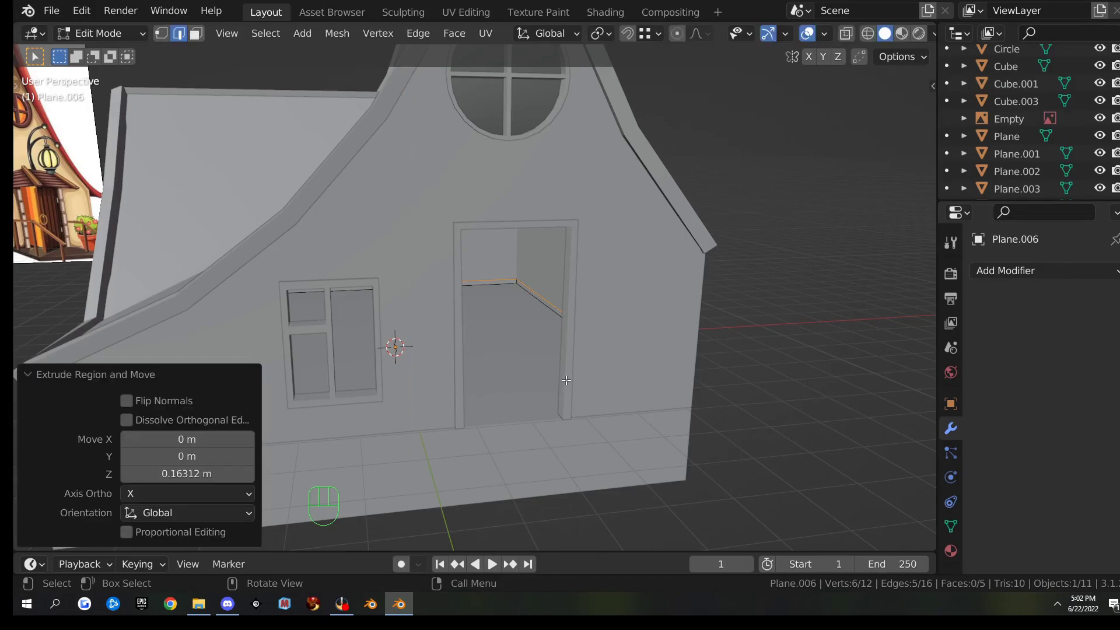
# - Extrude all baseboard faces along their normals to give the strip a slight thickness, and return to Object Mode
pyautogui.scroll(8, 565, 375)
pyautogui.moveTo(533, 339); pyautogui.dragTo(589, 339, button='middle')
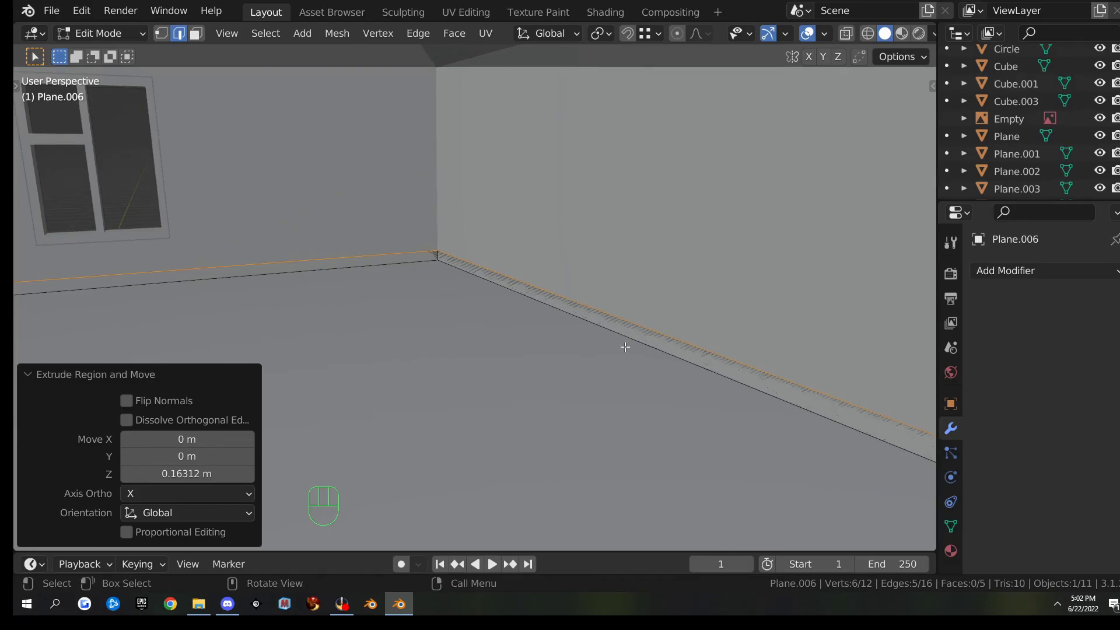
pyautogui.press('a')
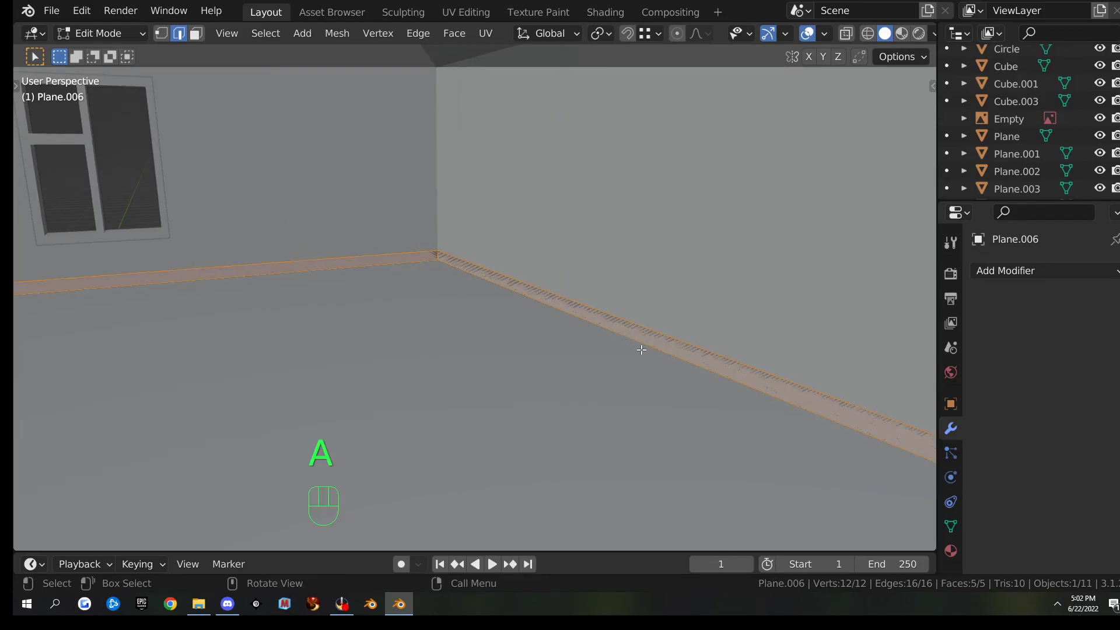
pyautogui.hotkey('alt', 'e')
pyautogui.click(641, 349)
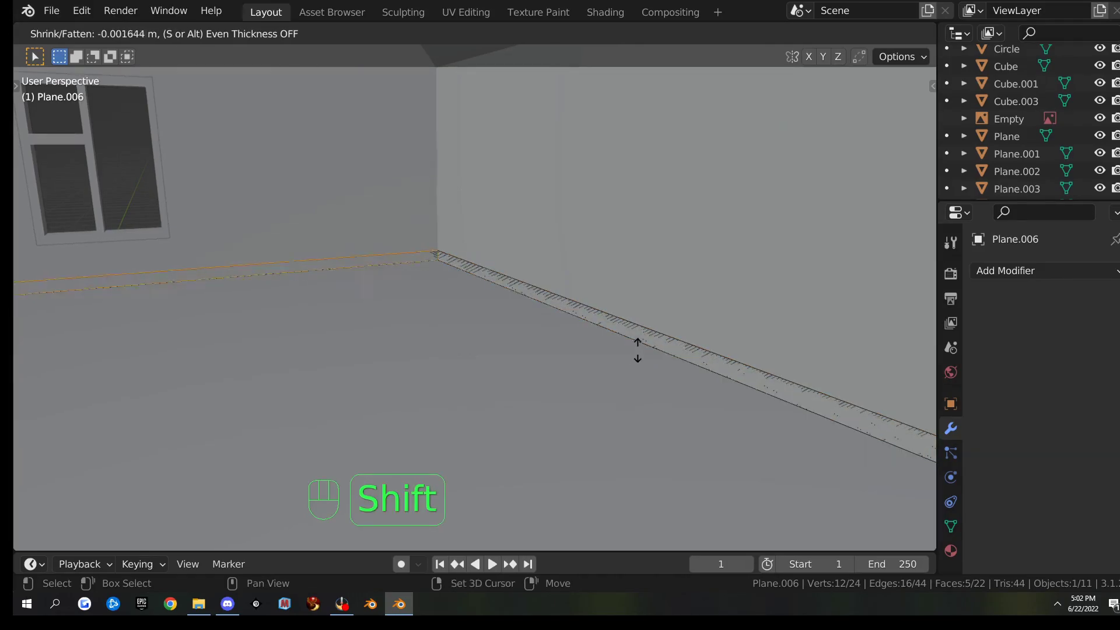
pyautogui.click(661, 325)
pyautogui.press('Tab')
# - Examine the baseboard through the doorway and the whole cottage from the front and the dormer side
pyautogui.moveTo(678, 327); pyautogui.dragTo(566, 314, button='middle')
pyautogui.scroll(-4, 566, 318)
pyautogui.click(566, 321)
pyautogui.scroll(-4, 488, 336)
pyautogui.scroll(-2, 488, 336)
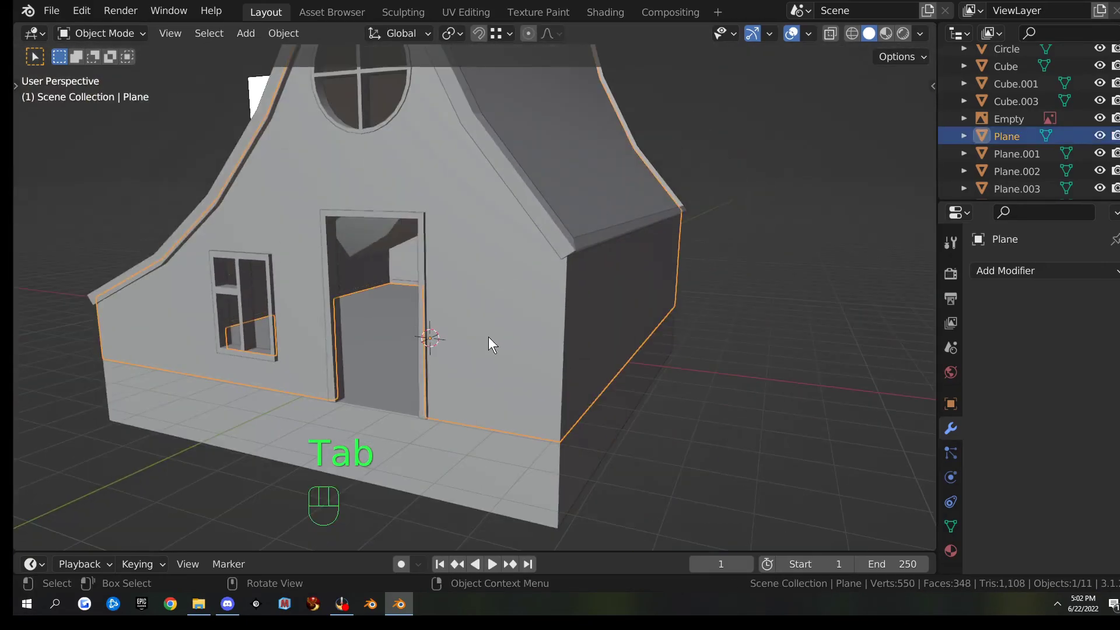
pyautogui.click(701, 383)
pyautogui.moveTo(701, 384); pyautogui.dragTo(615, 380, button='middle')
pyautogui.scroll(6, 557, 382)
pyautogui.moveTo(543, 380); pyautogui.dragTo(508, 359, button='middle')
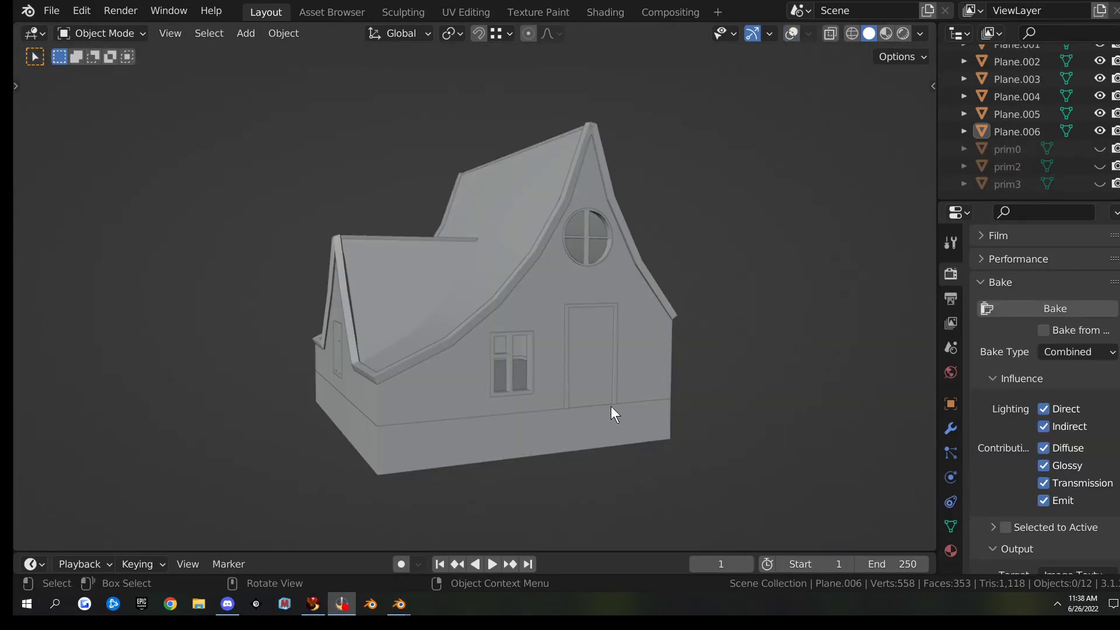
pyautogui.moveTo(611, 406); pyautogui.dragTo(882, 388, button='middle')
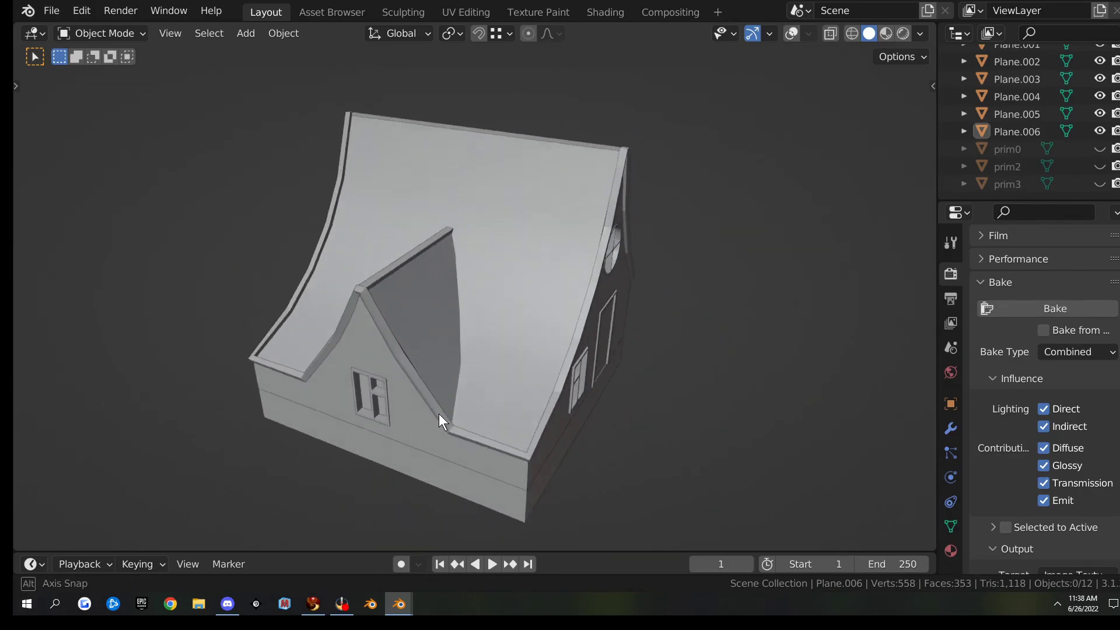